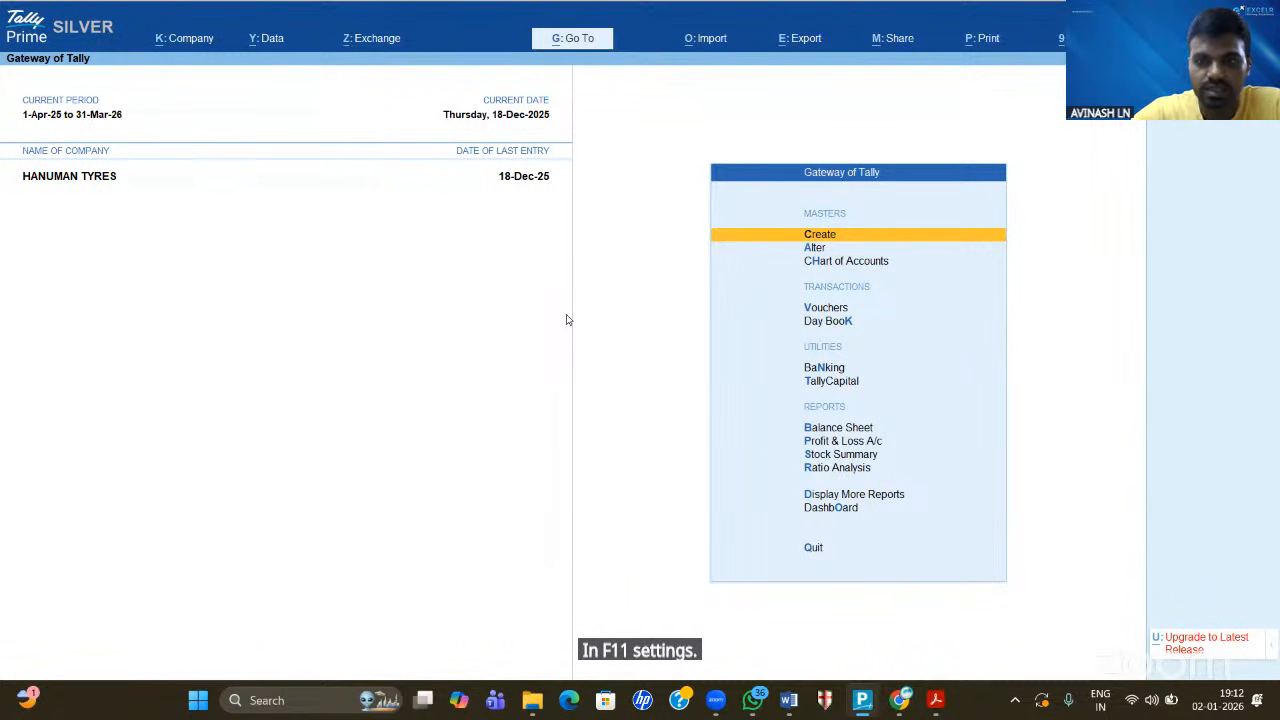
# - Open Tally's company features (F11) and quit without changing the bill-wise setting
pyautogui.press('F11')
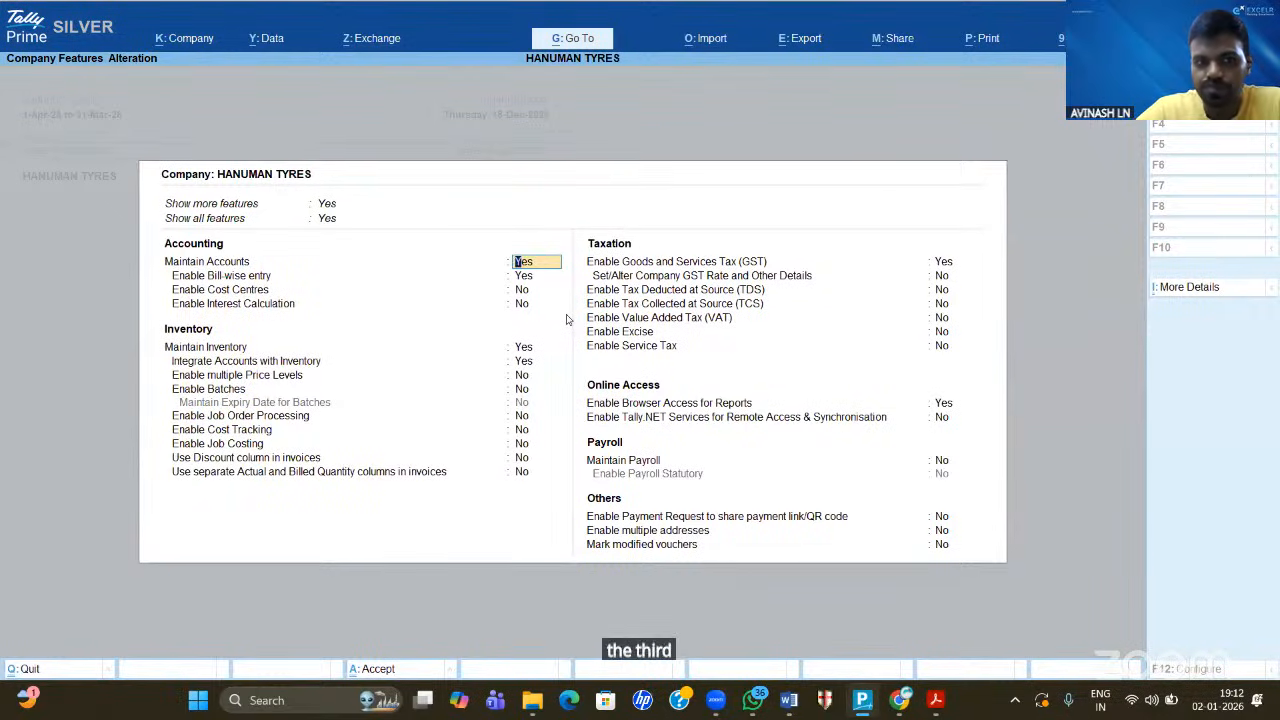
pyautogui.press('Return')
pyautogui.press('Return')
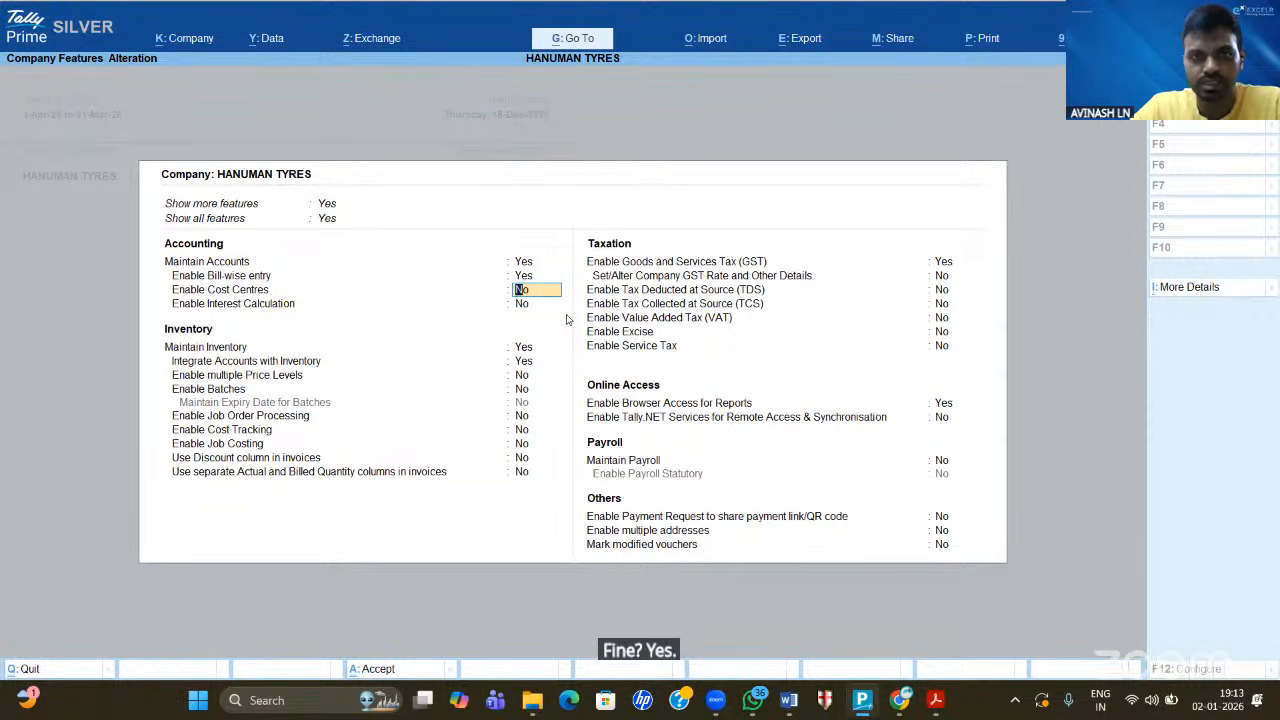
pyautogui.press('Escape')
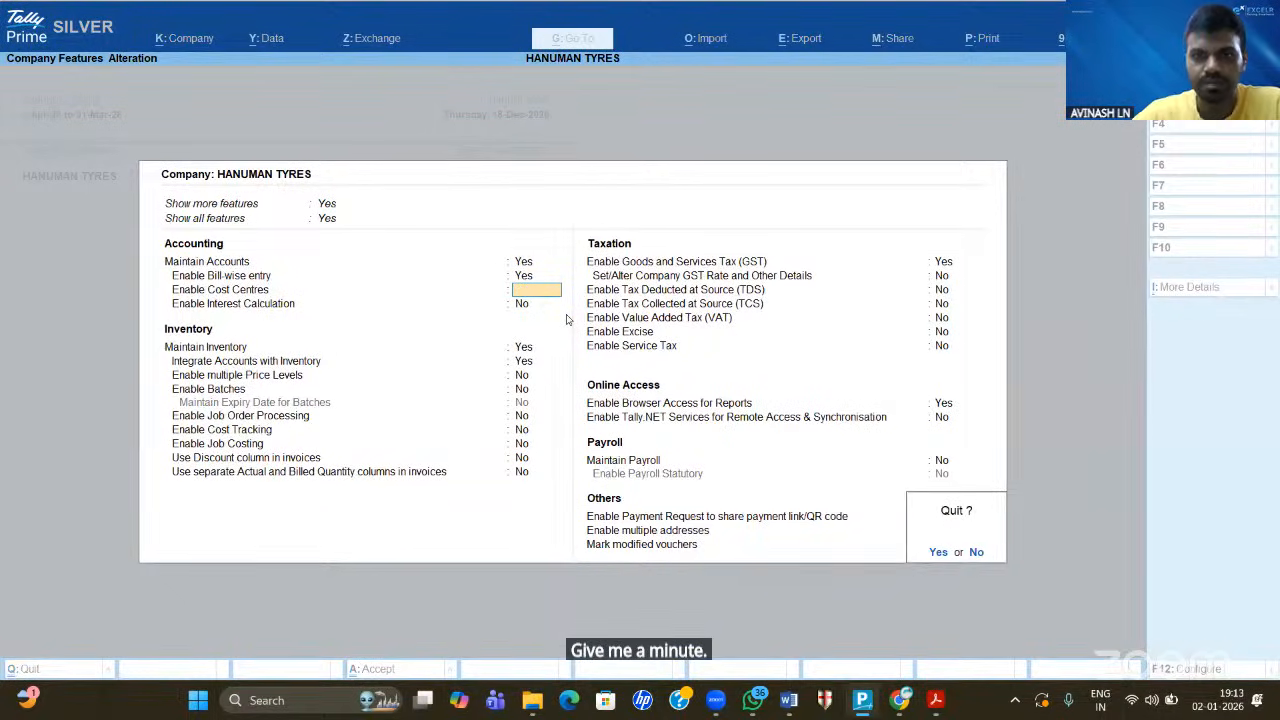
pyautogui.press('y')
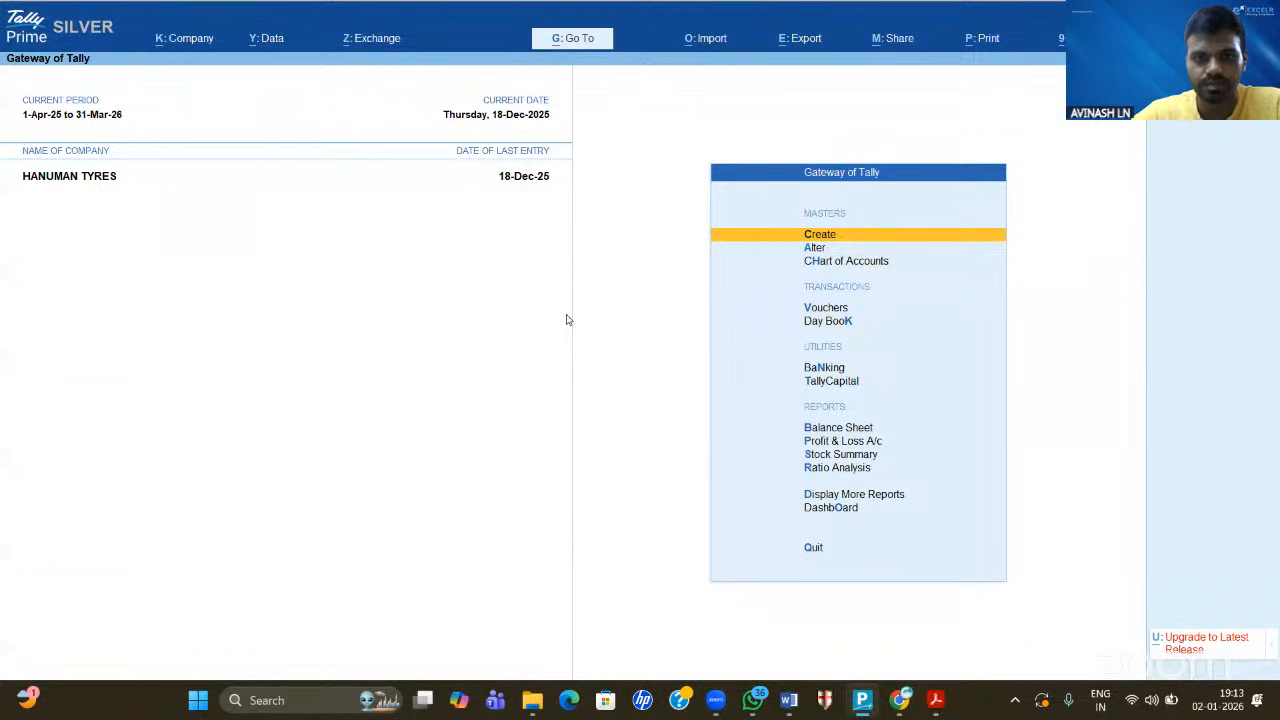
pyautogui.hotkey('alt', 'Tab')
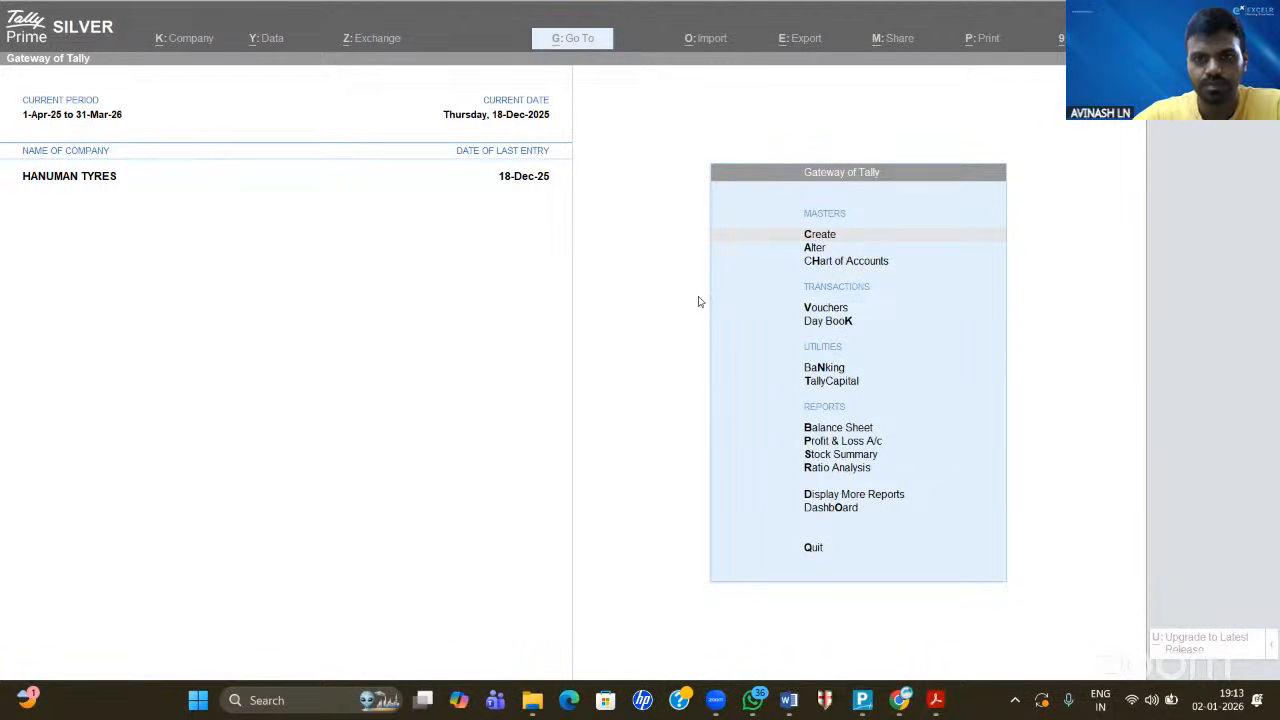
pyautogui.click(787, 494)
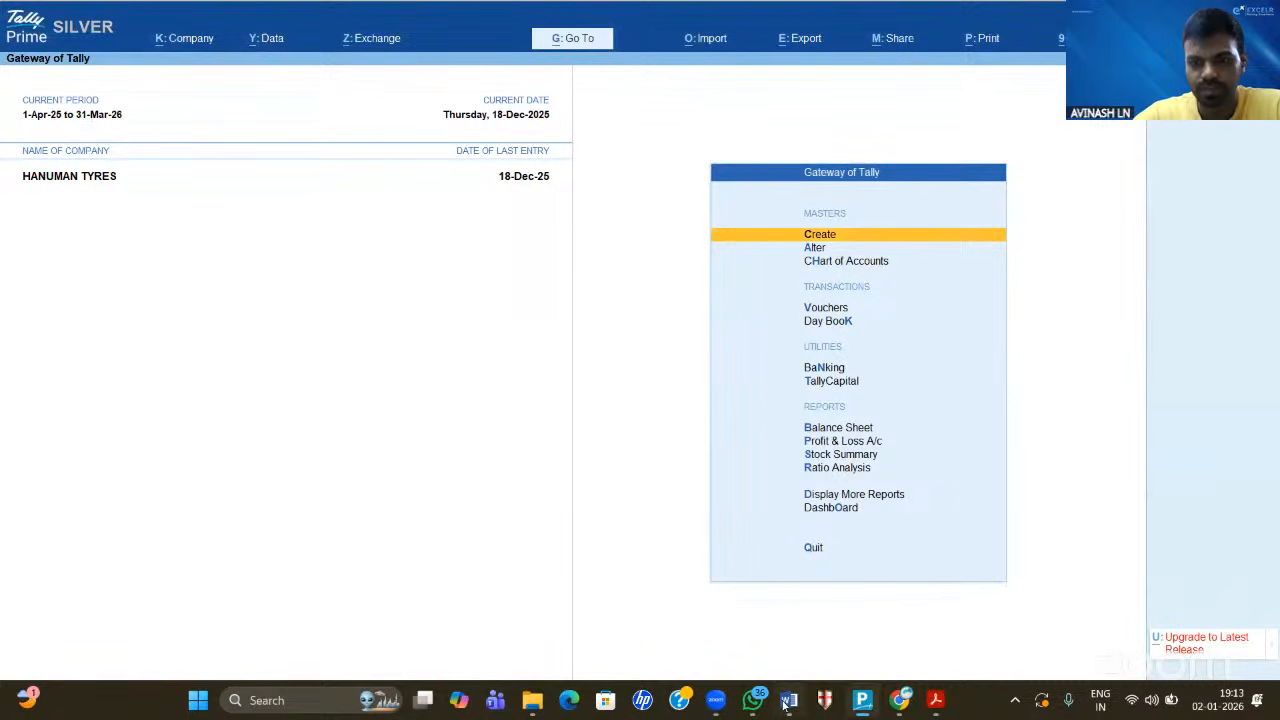
# - In the blank Word document, handwrite 'Cost Centre' at the top and underline it
pyautogui.click(788, 700)
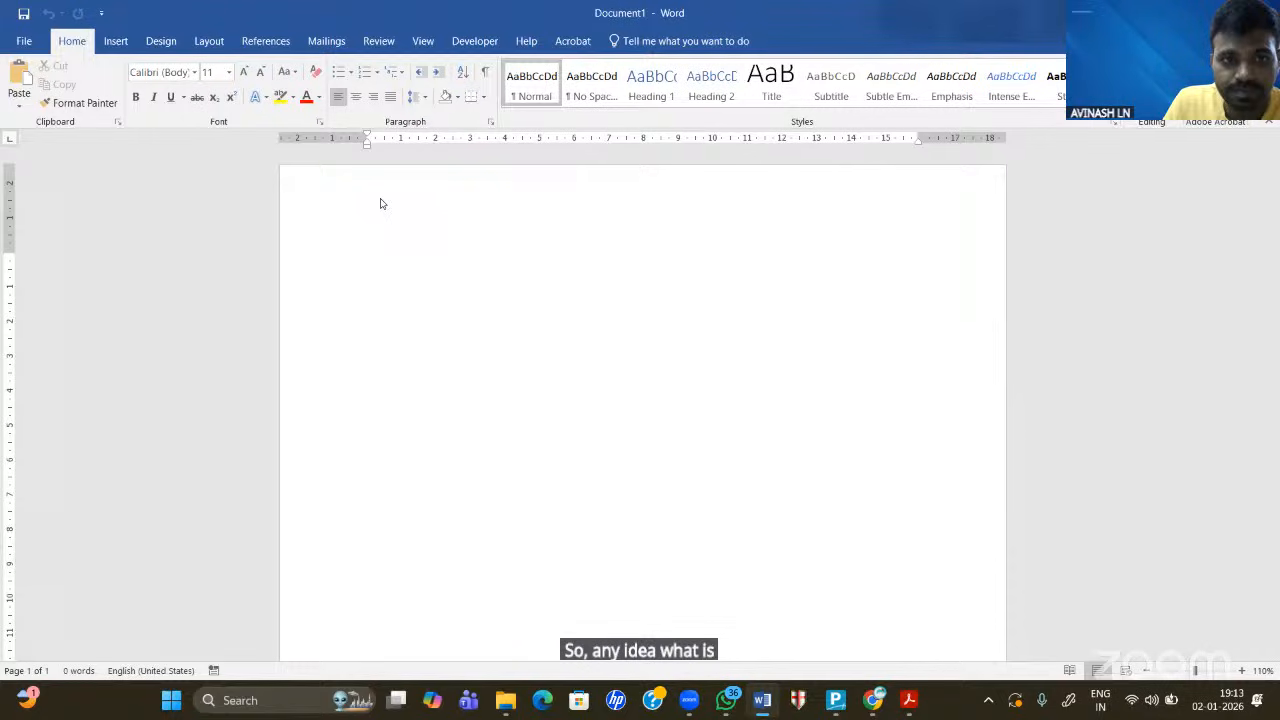
pyautogui.moveTo(355, 182); pyautogui.dragTo(356, 211)
pyautogui.moveTo(366, 195)
pyautogui.mouseDown()
pyautogui.moveTo(379, 213)
pyautogui.moveTo(404, 183)
pyautogui.moveTo(402, 212)
pyautogui.mouseUp()
pyautogui.moveTo(391, 194); pyautogui.dragTo(410, 192)
pyautogui.moveTo(459, 184); pyautogui.dragTo(536, 208)
pyautogui.moveTo(494, 191); pyautogui.dragTo(516, 189)
pyautogui.moveTo(328, 222); pyautogui.dragTo(642, 228)
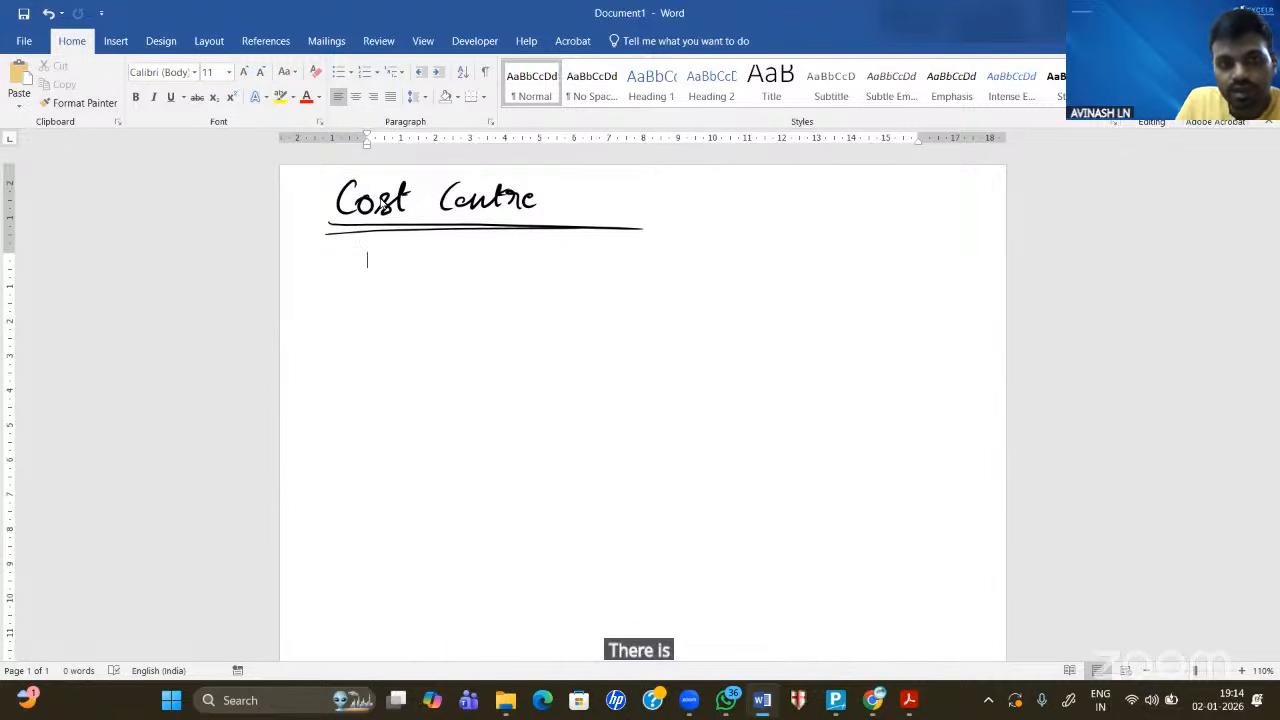
# - Handwrite "'A' Company" below the heading and underline it
pyautogui.moveTo(380, 257)
pyautogui.mouseDown()
pyautogui.moveTo(370, 293)
pyautogui.moveTo(391, 295)
pyautogui.mouseUp()
pyautogui.moveTo(361, 282); pyautogui.dragTo(385, 278)
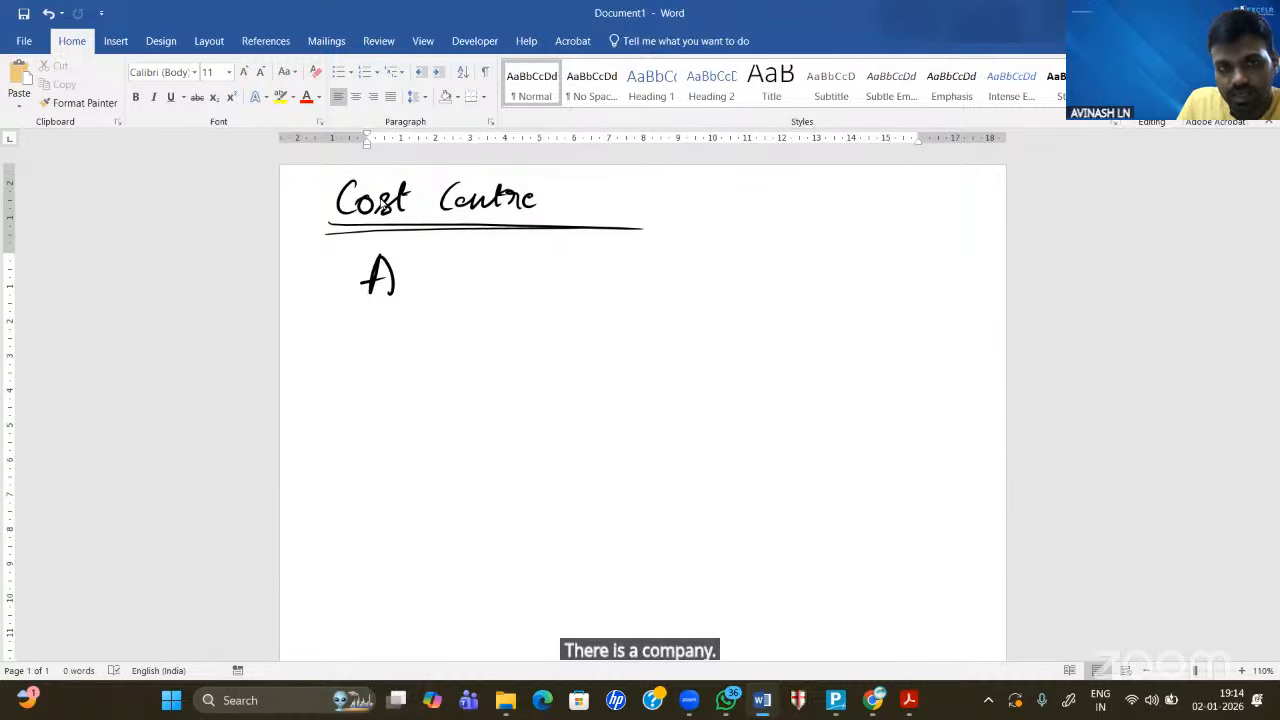
pyautogui.moveTo(426, 241); pyautogui.dragTo(356, 257)
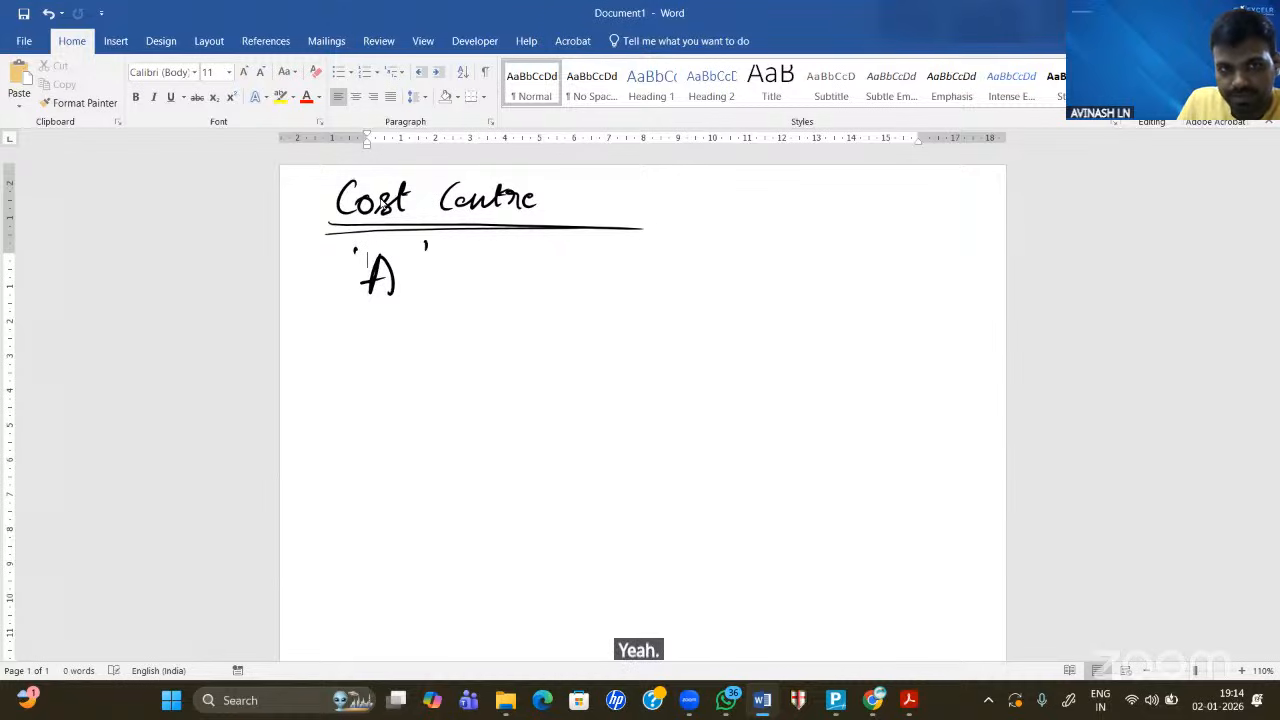
pyautogui.moveTo(504, 270); pyautogui.dragTo(502, 292)
pyautogui.moveTo(512, 276); pyautogui.dragTo(514, 278)
pyautogui.moveTo(522, 276); pyautogui.dragTo(554, 290)
pyautogui.moveTo(542, 274)
pyautogui.mouseDown()
pyautogui.moveTo(538, 320)
pyautogui.moveTo(548, 290)
pyautogui.moveTo(588, 282)
pyautogui.mouseUp()
pyautogui.moveTo(588, 282)
pyautogui.mouseDown()
pyautogui.moveTo(604, 280)
pyautogui.moveTo(604, 326)
pyautogui.mouseUp()
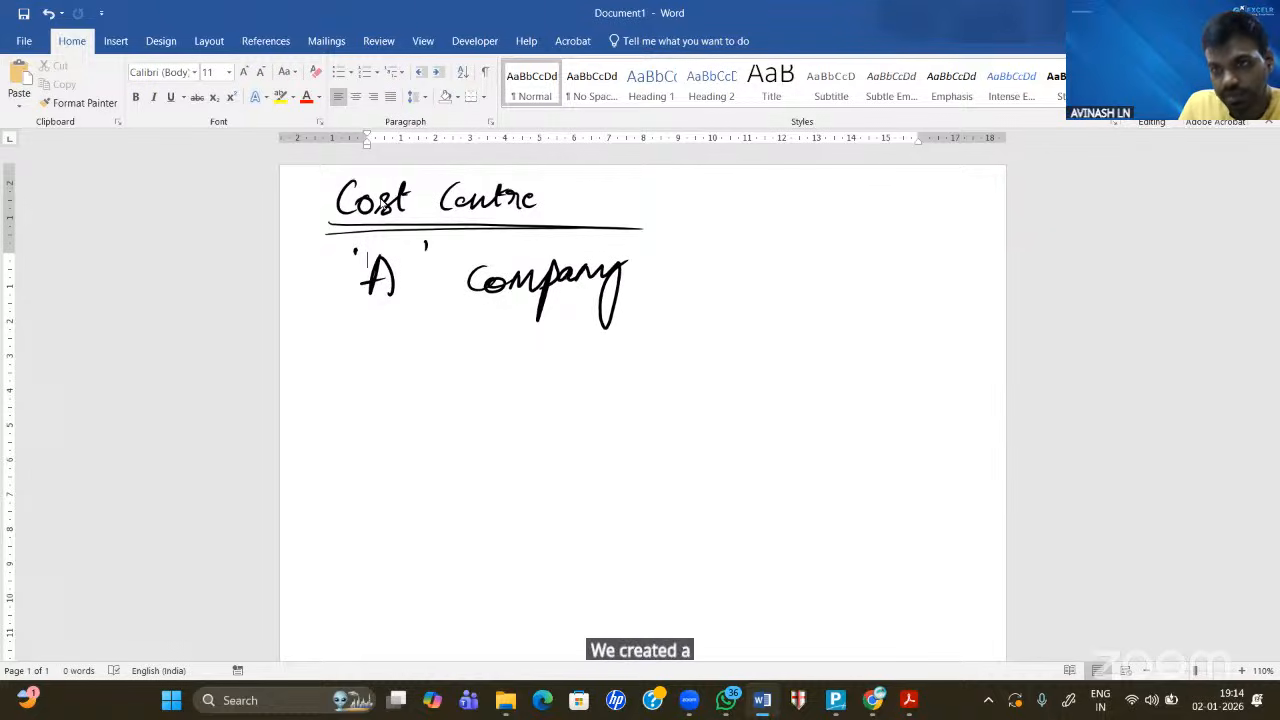
pyautogui.moveTo(347, 309); pyautogui.dragTo(627, 295)
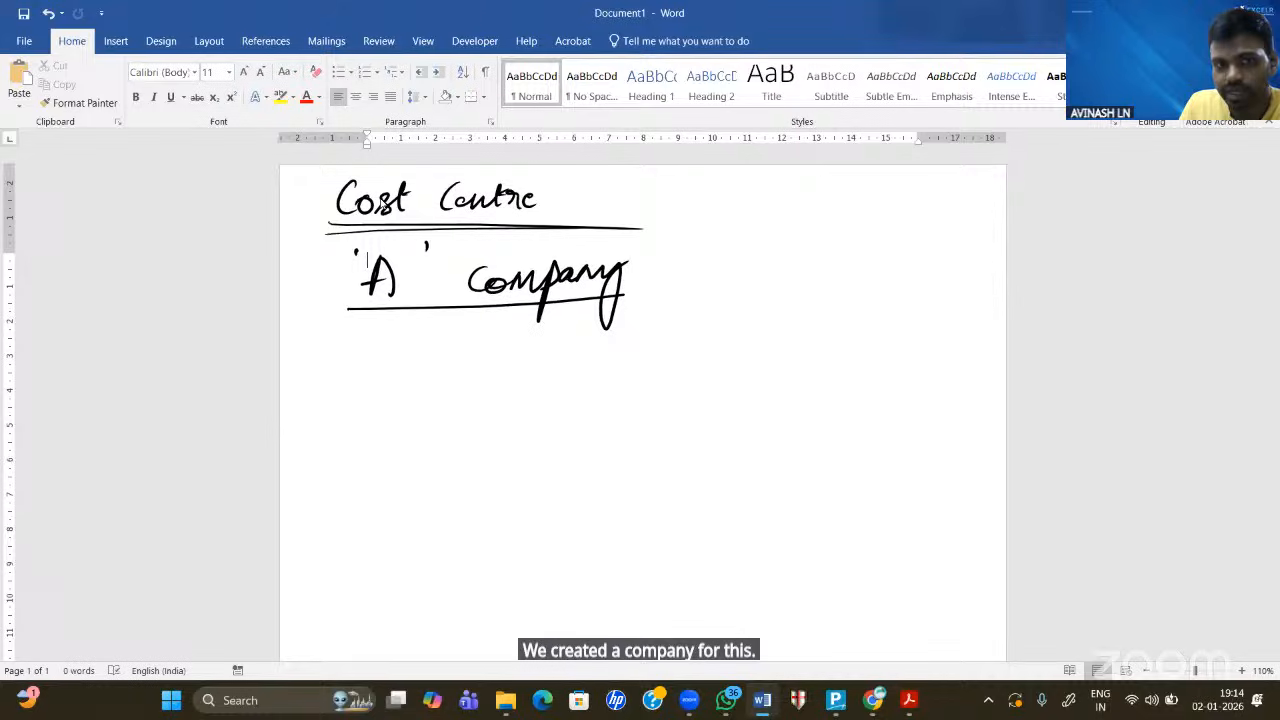
# - Handwrite 'Created a company in Tally' on the next line
pyautogui.moveTo(364, 346)
pyautogui.mouseDown()
pyautogui.moveTo(358, 376)
pyautogui.moveTo(386, 394)
pyautogui.moveTo(472, 336)
pyautogui.moveTo(464, 366)
pyautogui.mouseUp()
pyautogui.moveTo(524, 342); pyautogui.dragTo(584, 367)
pyautogui.moveTo(596, 356)
pyautogui.mouseDown()
pyautogui.moveTo(628, 366)
pyautogui.moveTo(626, 394)
pyautogui.moveTo(648, 356)
pyautogui.moveTo(690, 358)
pyautogui.moveTo(688, 394)
pyautogui.mouseUp()
pyautogui.moveTo(767, 342); pyautogui.dragTo(765, 360)
pyautogui.moveTo(770, 327)
pyautogui.mouseDown()
pyautogui.moveTo(786, 366)
pyautogui.moveTo(832, 360)
pyautogui.mouseUp()
pyautogui.moveTo(815, 334)
pyautogui.mouseDown()
pyautogui.moveTo(857, 330)
pyautogui.moveTo(859, 356)
pyautogui.mouseUp()
pyautogui.moveTo(860, 354)
pyautogui.mouseDown()
pyautogui.moveTo(896, 350)
pyautogui.moveTo(890, 400)
pyautogui.mouseUp()
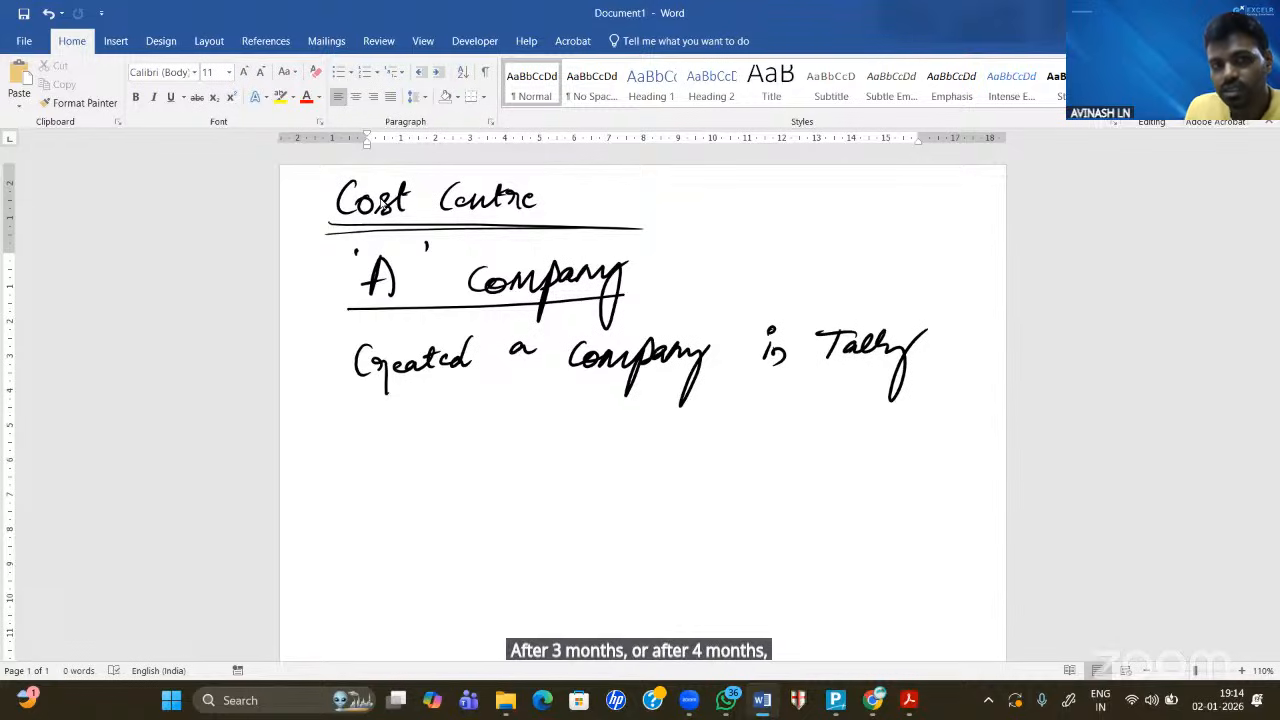
# - Draw an arrow from 'A' down to 'Branch 1 opened.' and double-underline it
pyautogui.moveTo(352, 278)
pyautogui.mouseDown()
pyautogui.moveTo(320, 280)
pyautogui.moveTo(282, 452)
pyautogui.moveTo(350, 453)
pyautogui.moveTo(342, 462)
pyautogui.mouseUp()
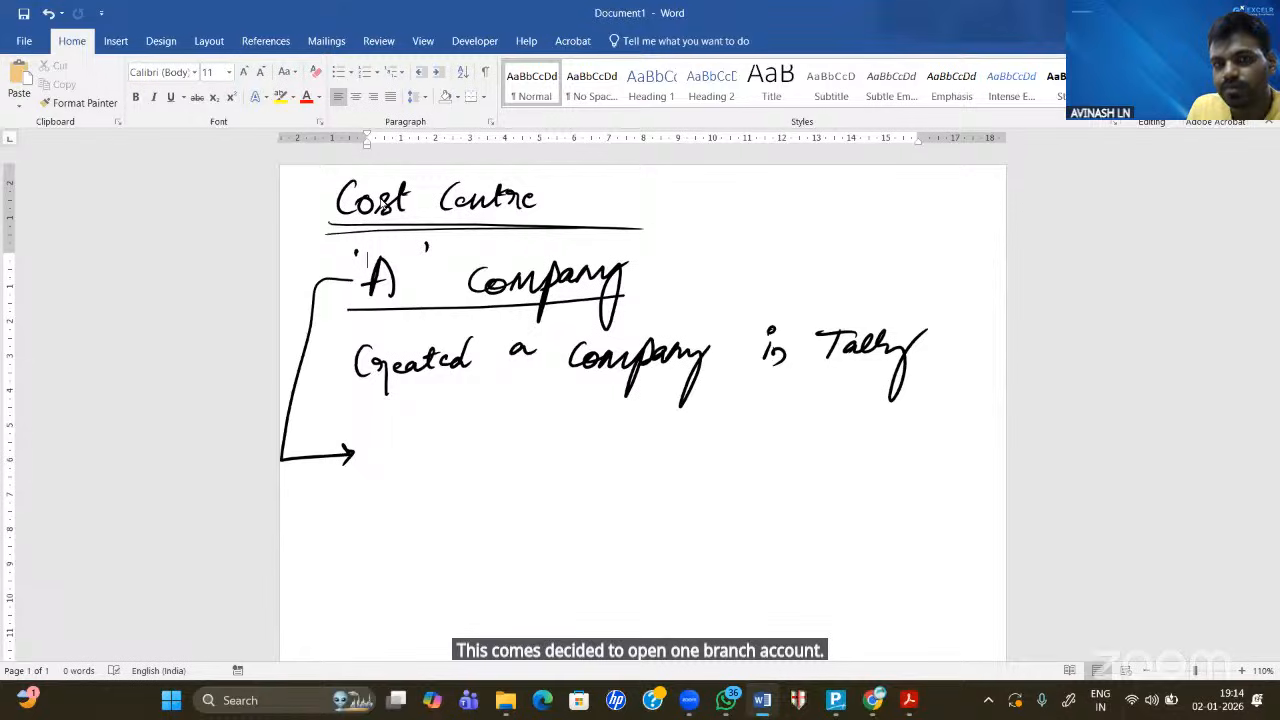
pyautogui.moveTo(416, 434)
pyautogui.mouseDown()
pyautogui.moveTo(434, 462)
pyautogui.moveTo(581, 460)
pyautogui.mouseUp()
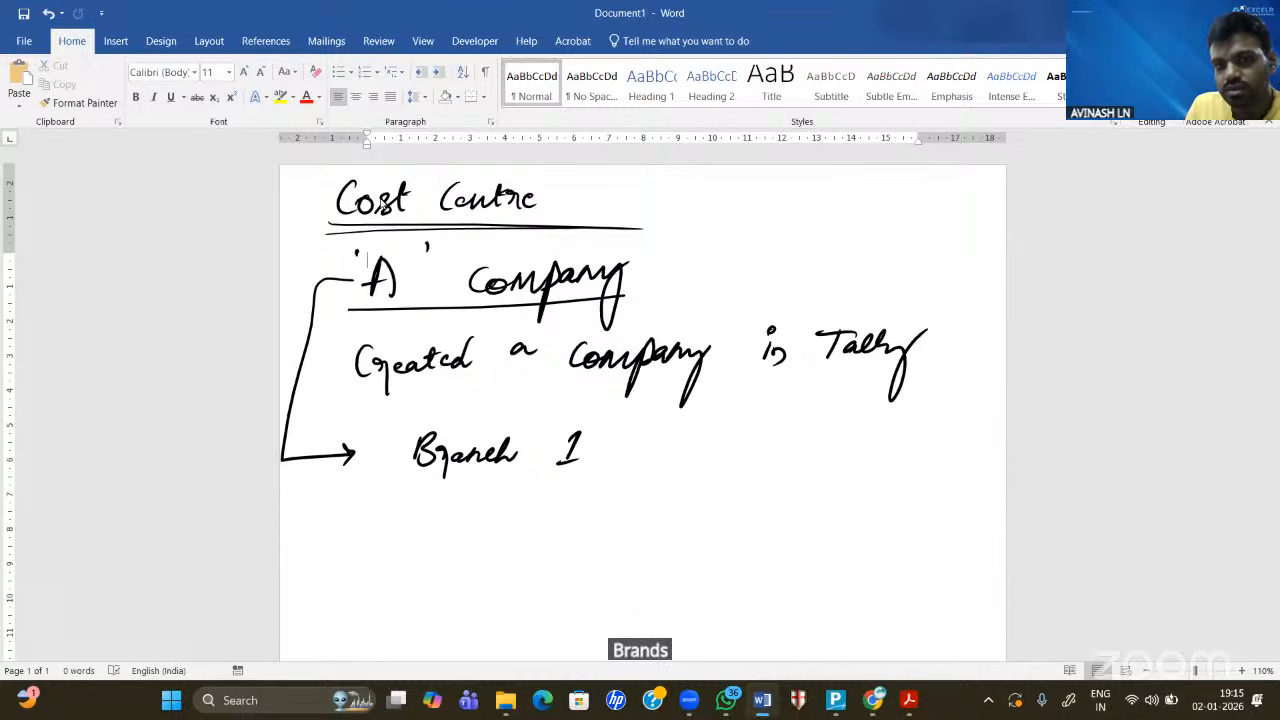
pyautogui.moveTo(648, 438)
pyautogui.mouseDown()
pyautogui.moveTo(658, 470)
pyautogui.moveTo(742, 414)
pyautogui.mouseUp()
pyautogui.click(750, 447)
pyautogui.moveTo(385, 479); pyautogui.dragTo(764, 485)
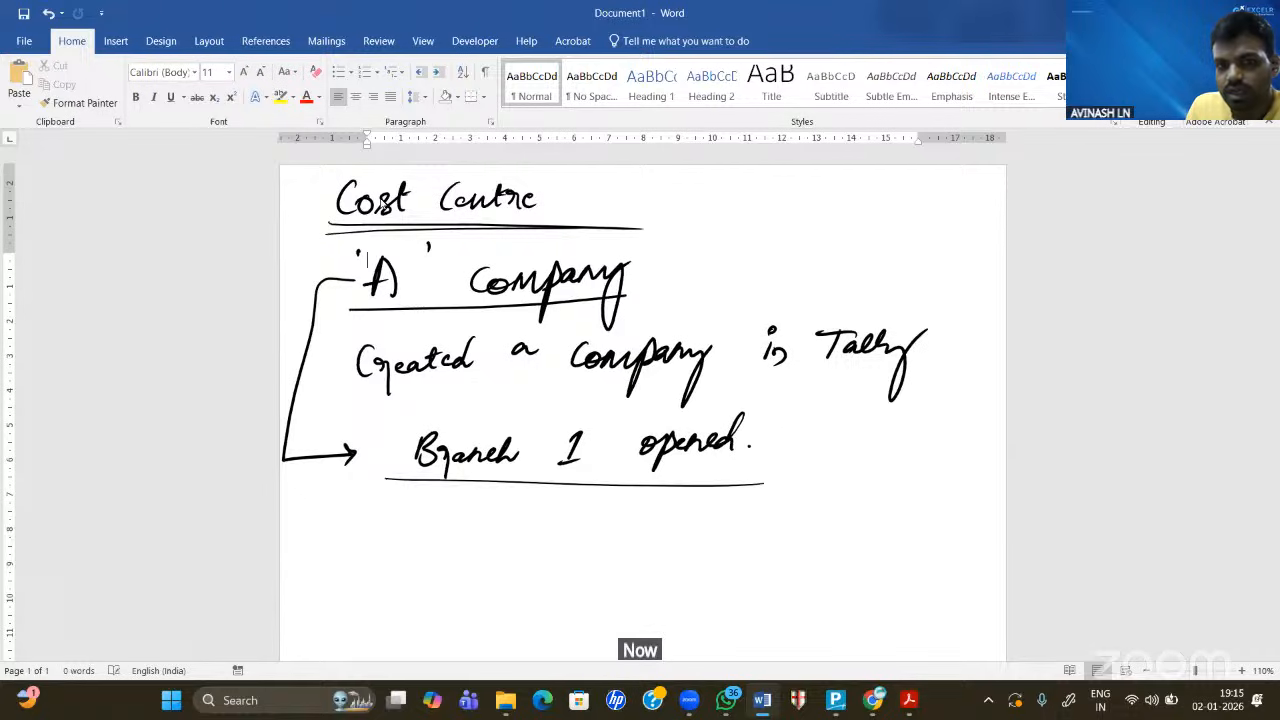
pyautogui.moveTo(428, 486); pyautogui.dragTo(766, 484)
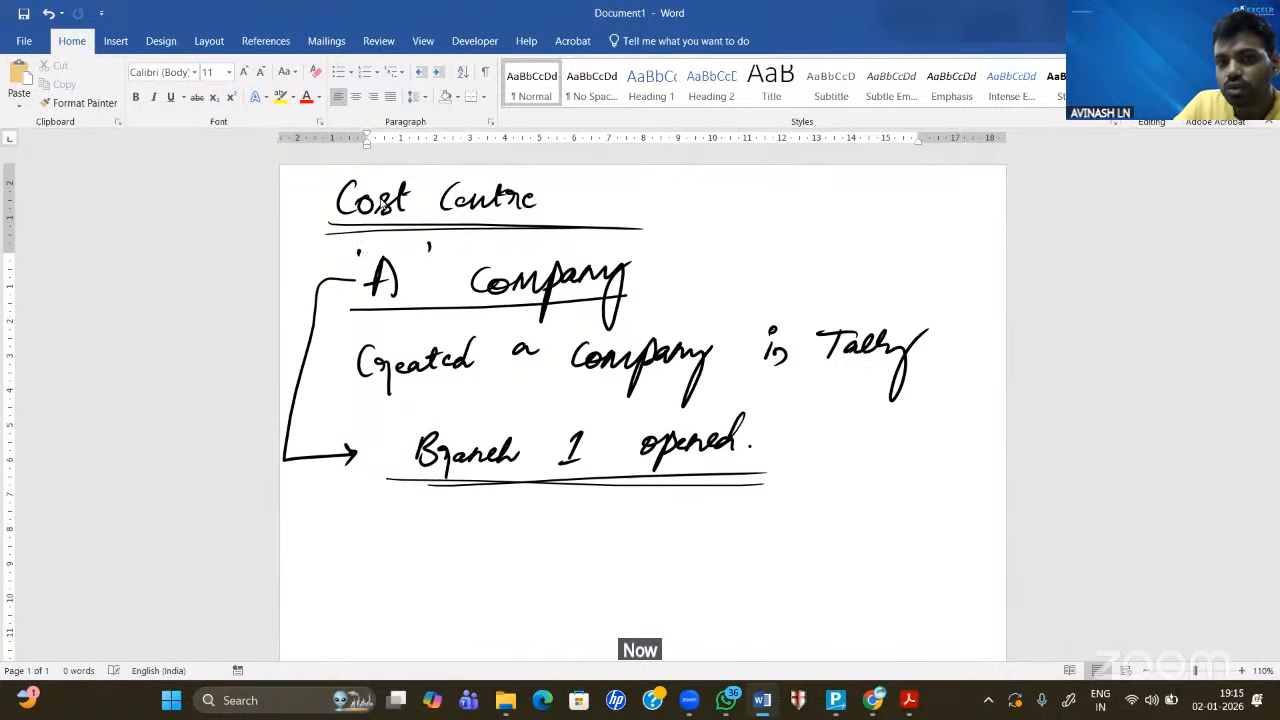
# - Handwrite "Sales for Company 'A'" on a new line
pyautogui.scroll(-3, 381, 203)
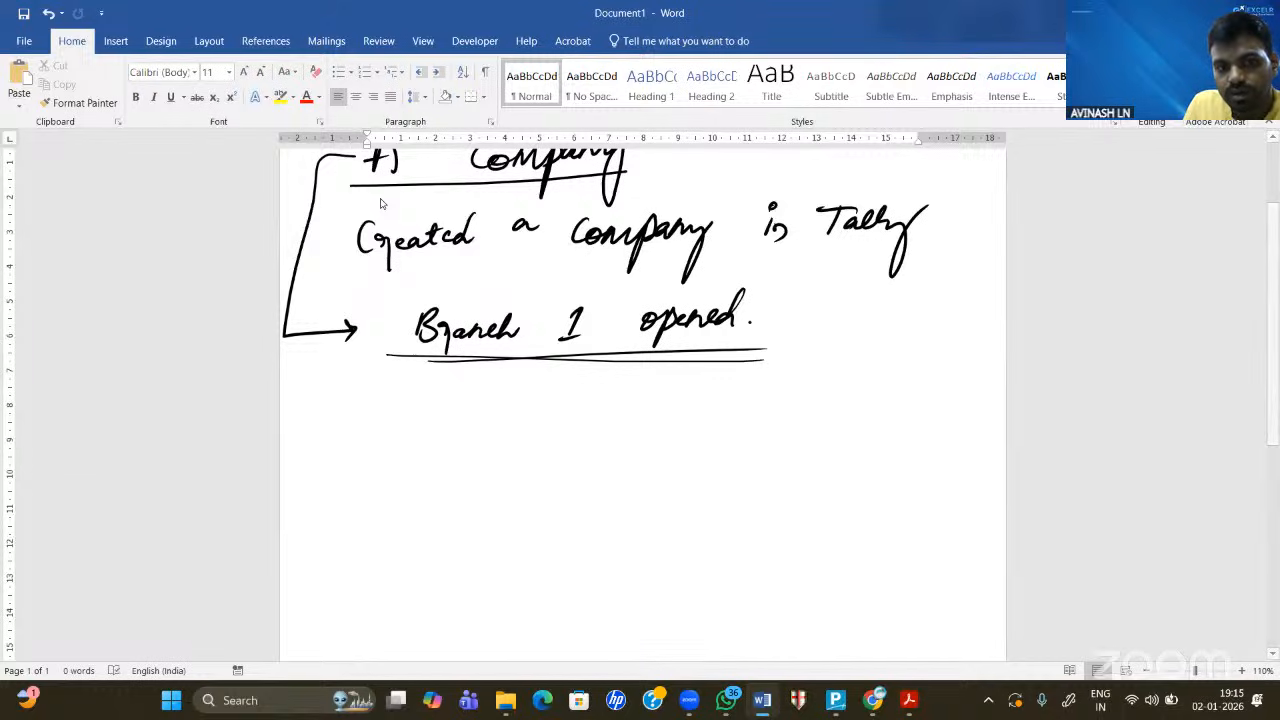
pyautogui.moveTo(364, 410); pyautogui.dragTo(385, 401)
pyautogui.moveTo(388, 420); pyautogui.dragTo(490, 436)
pyautogui.moveTo(484, 420); pyautogui.dragTo(530, 413)
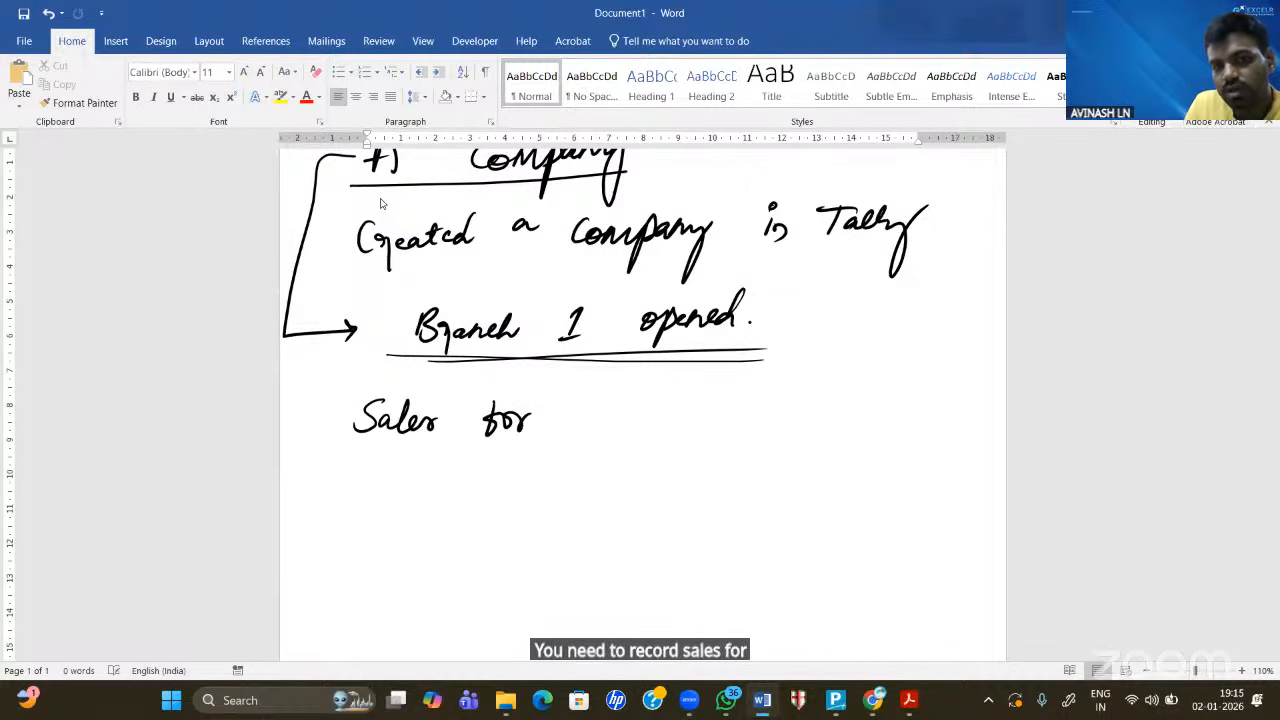
pyautogui.moveTo(626, 404)
pyautogui.mouseDown()
pyautogui.moveTo(620, 430)
pyautogui.moveTo(630, 416)
pyautogui.moveTo(708, 410)
pyautogui.moveTo(700, 462)
pyautogui.mouseUp()
pyautogui.moveTo(789, 413); pyautogui.dragTo(805, 411)
pyautogui.moveTo(776, 406); pyautogui.dragTo(786, 405)
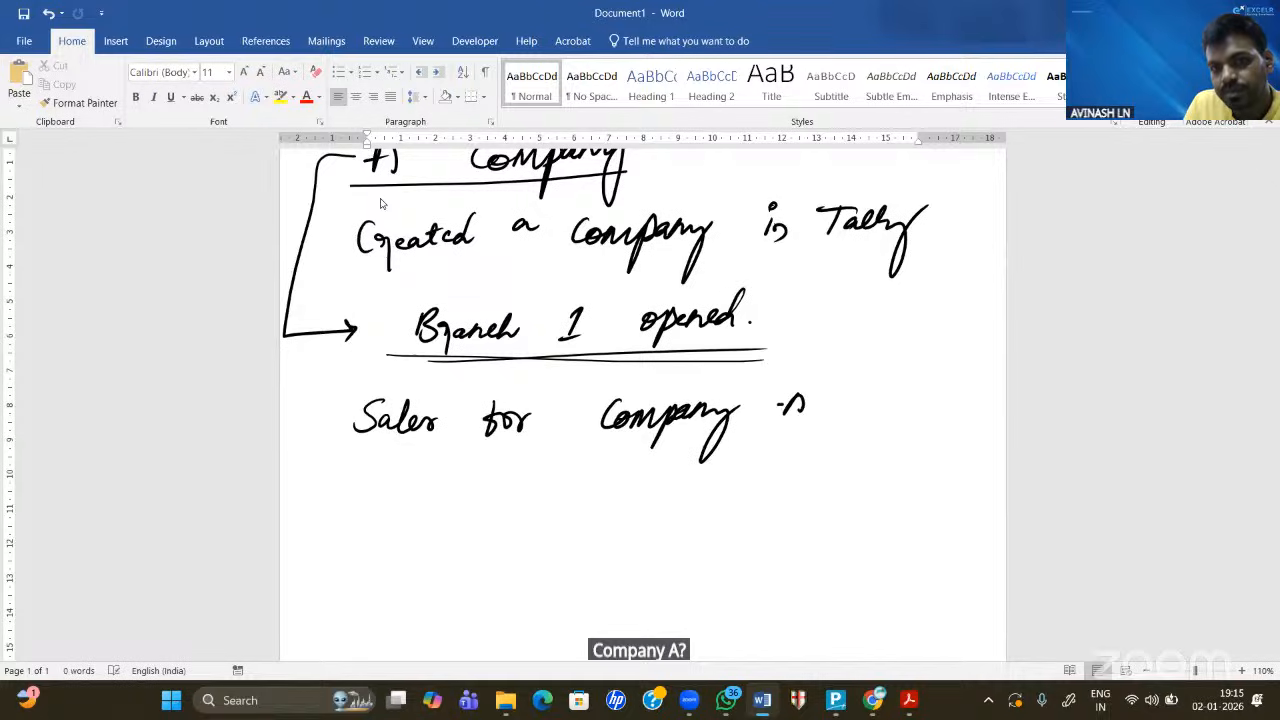
# - Handwrite 'Sales for Branch 1' and 'Branch 2' on the lines below
pyautogui.moveTo(384, 476)
pyautogui.mouseDown()
pyautogui.moveTo(360, 500)
pyautogui.moveTo(434, 500)
pyautogui.mouseUp()
pyautogui.moveTo(524, 468)
pyautogui.mouseDown()
pyautogui.moveTo(508, 502)
pyautogui.moveTo(540, 490)
pyautogui.mouseUp()
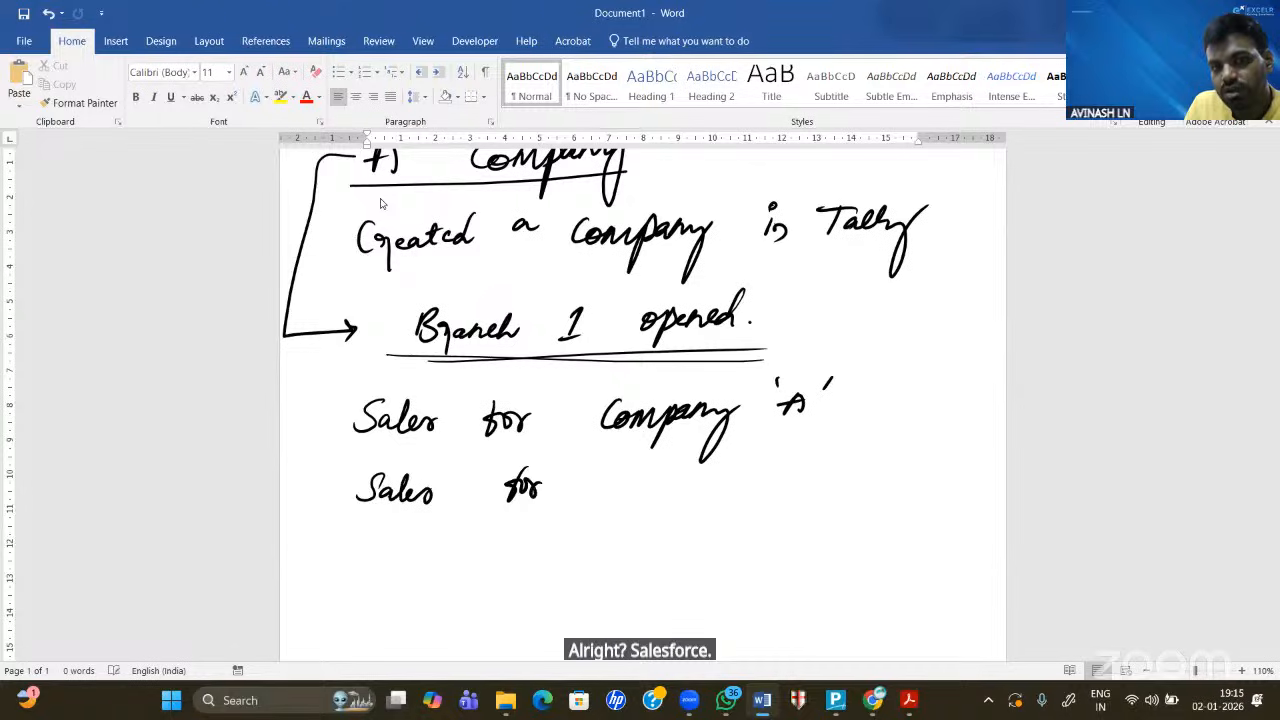
pyautogui.moveTo(650, 470)
pyautogui.mouseDown()
pyautogui.moveTo(640, 508)
pyautogui.moveTo(686, 488)
pyautogui.moveTo(823, 488)
pyautogui.mouseUp()
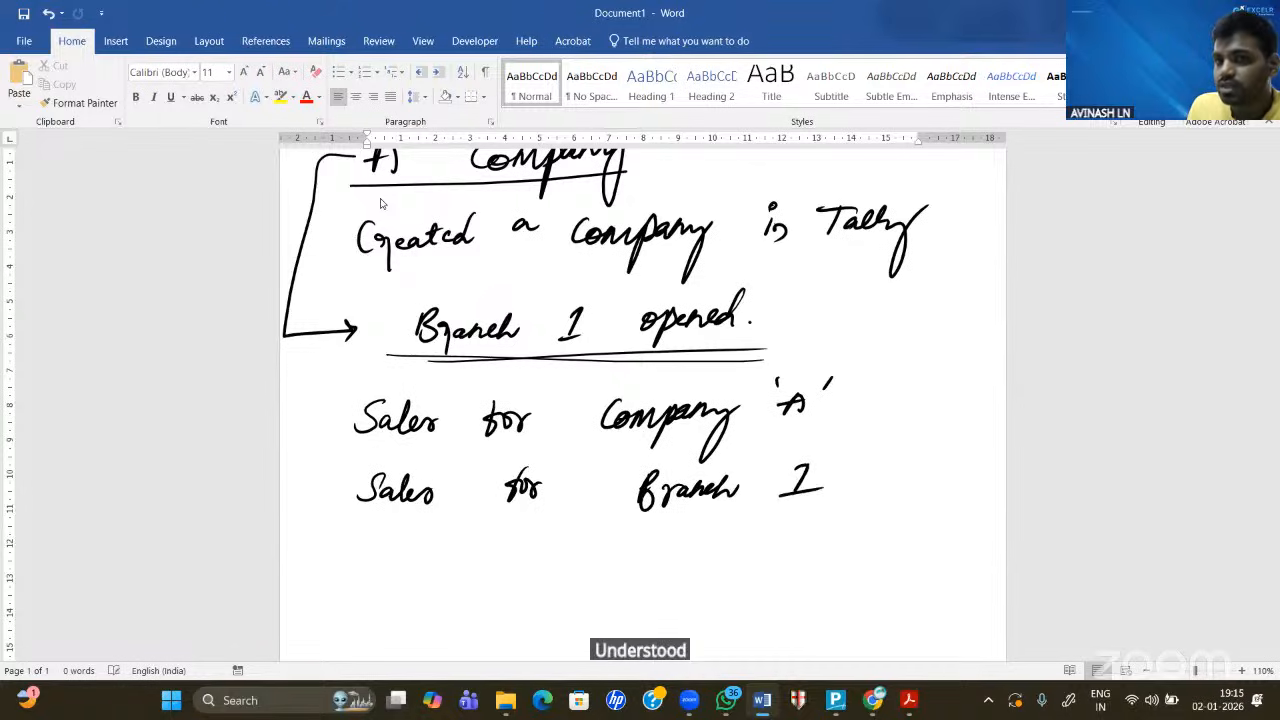
pyautogui.moveTo(634, 534)
pyautogui.mouseDown()
pyautogui.moveTo(626, 566)
pyautogui.moveTo(678, 562)
pyautogui.mouseUp()
pyautogui.moveTo(678, 552); pyautogui.dragTo(722, 556)
pyautogui.moveTo(796, 540); pyautogui.dragTo(822, 556)
pyautogui.moveTo(762, 568); pyautogui.dragTo(824, 563)
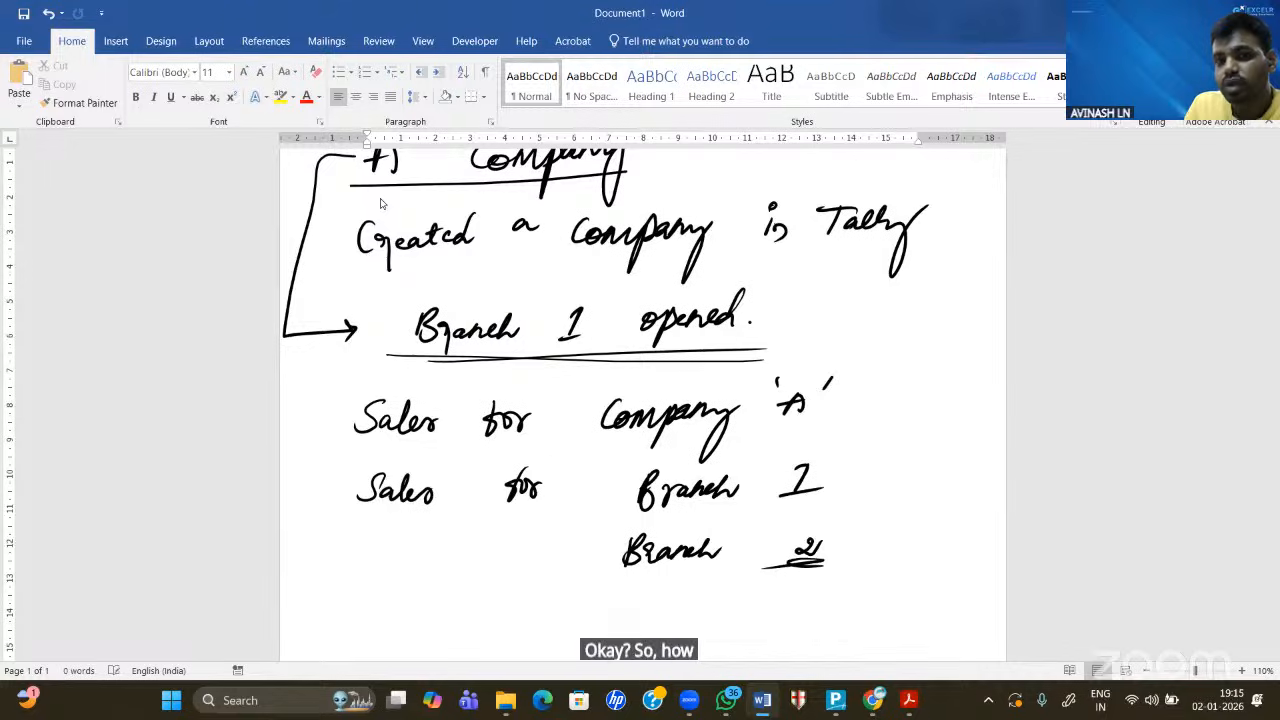
# - Box the company and branch names and tick the Sales lines
pyautogui.moveTo(853, 356)
pyautogui.mouseDown()
pyautogui.moveTo(640, 346)
pyautogui.moveTo(574, 600)
pyautogui.moveTo(736, 612)
pyautogui.moveTo(582, 352)
pyautogui.mouseUp()
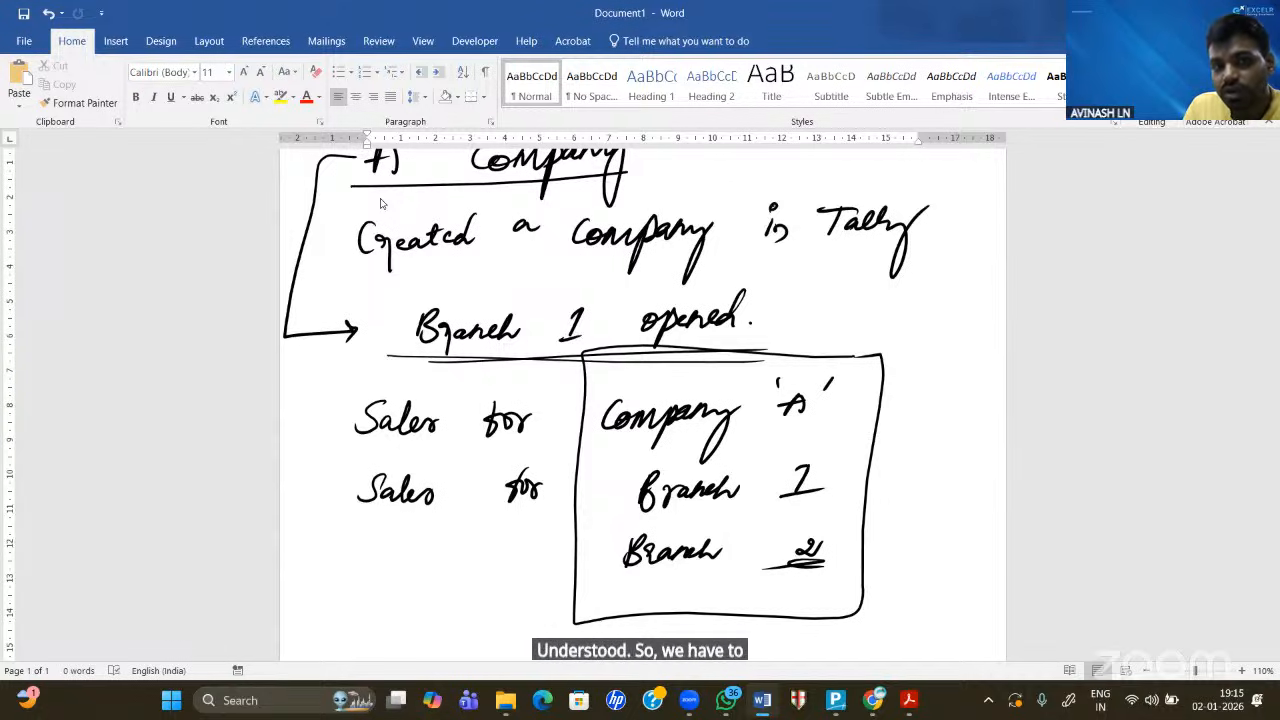
pyautogui.moveTo(363, 386); pyautogui.dragTo(425, 362)
pyautogui.moveTo(360, 470); pyautogui.dragTo(395, 457)
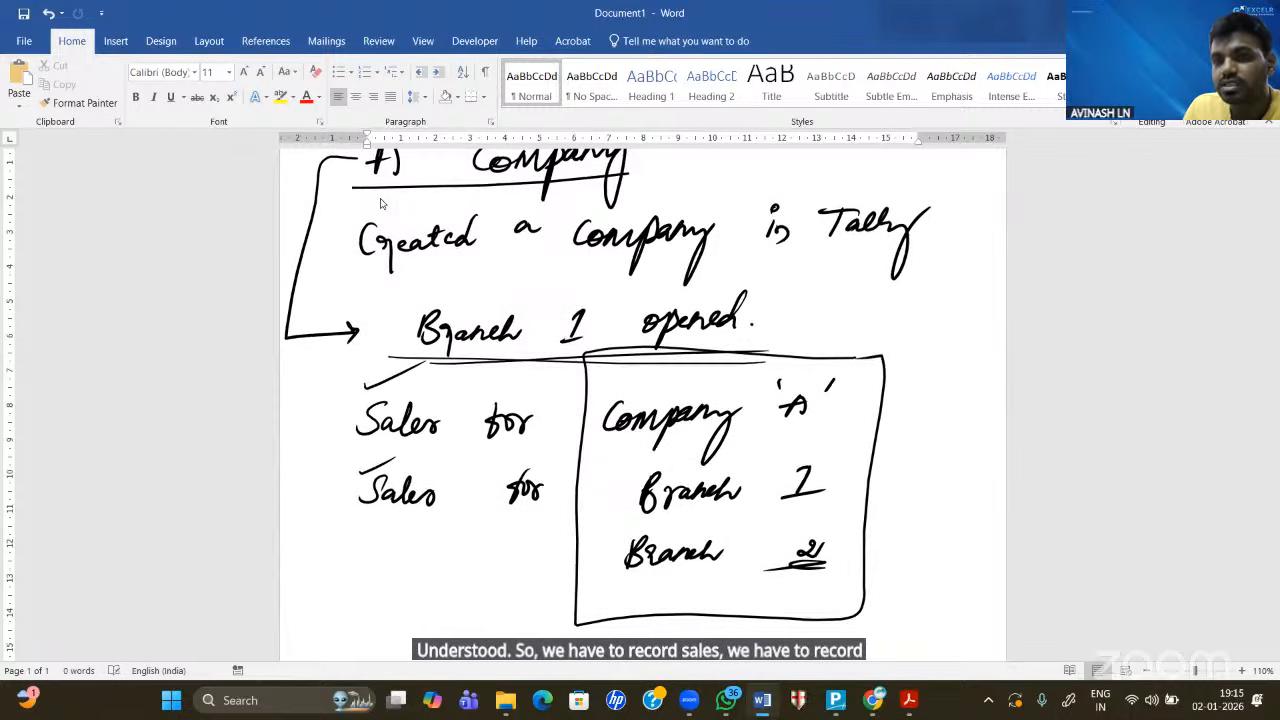
pyautogui.moveTo(365, 547); pyautogui.dragTo(416, 530)
pyautogui.moveTo(388, 578)
pyautogui.mouseDown()
pyautogui.moveTo(424, 565)
pyautogui.moveTo(458, 576)
pyautogui.mouseUp()
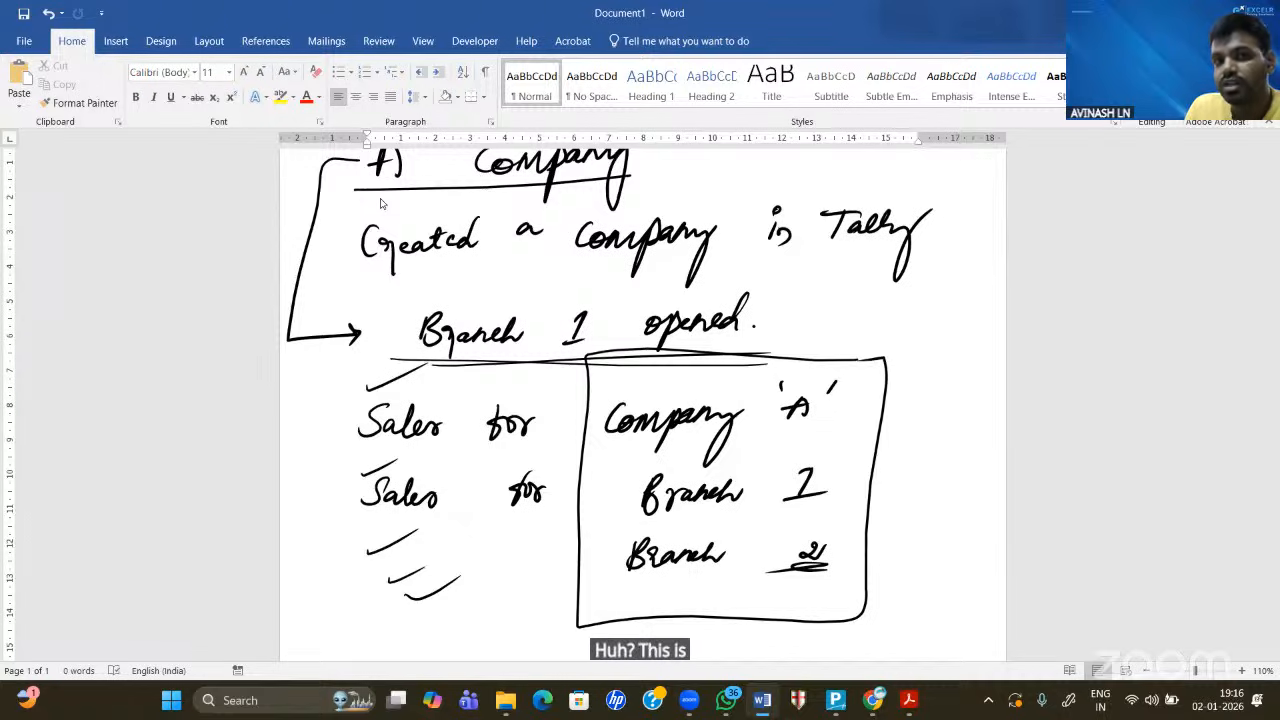
# - Handwrite '1. Maintain' to begin the first numbered point
pyautogui.scroll(3, 380, 200)
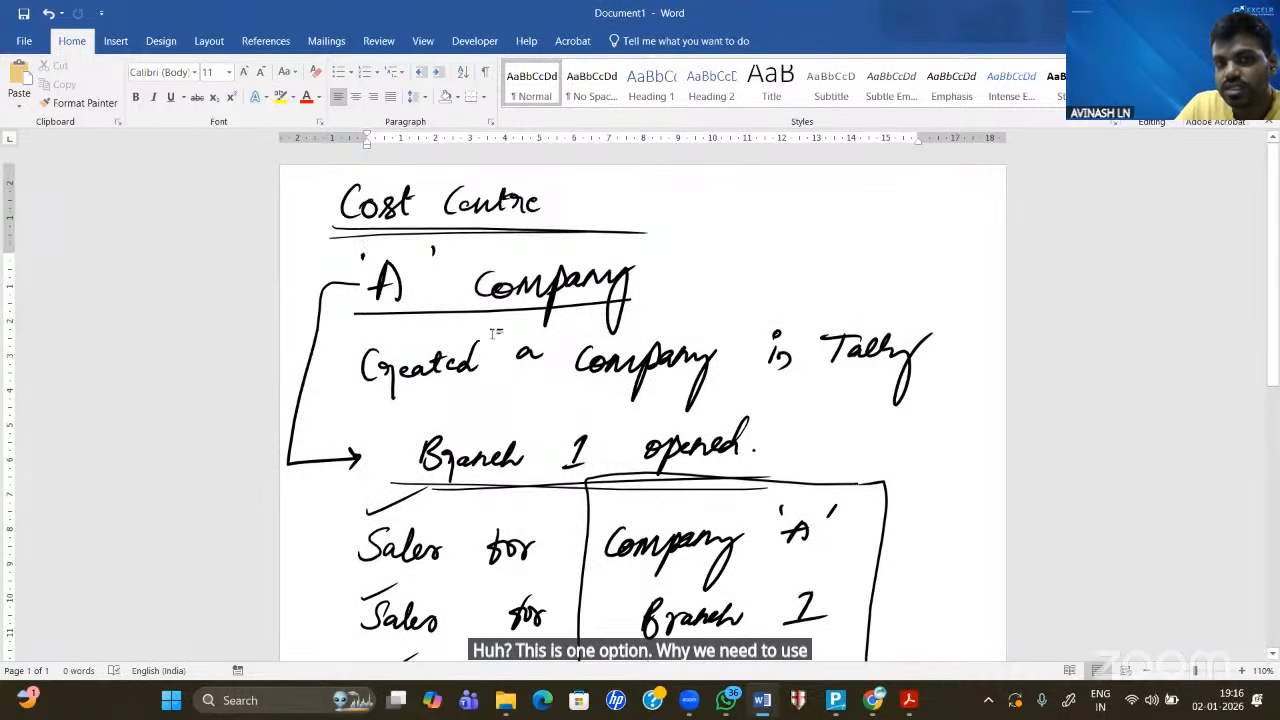
pyautogui.scroll(-6, 495, 333)
pyautogui.scroll(-1, 492, 334)
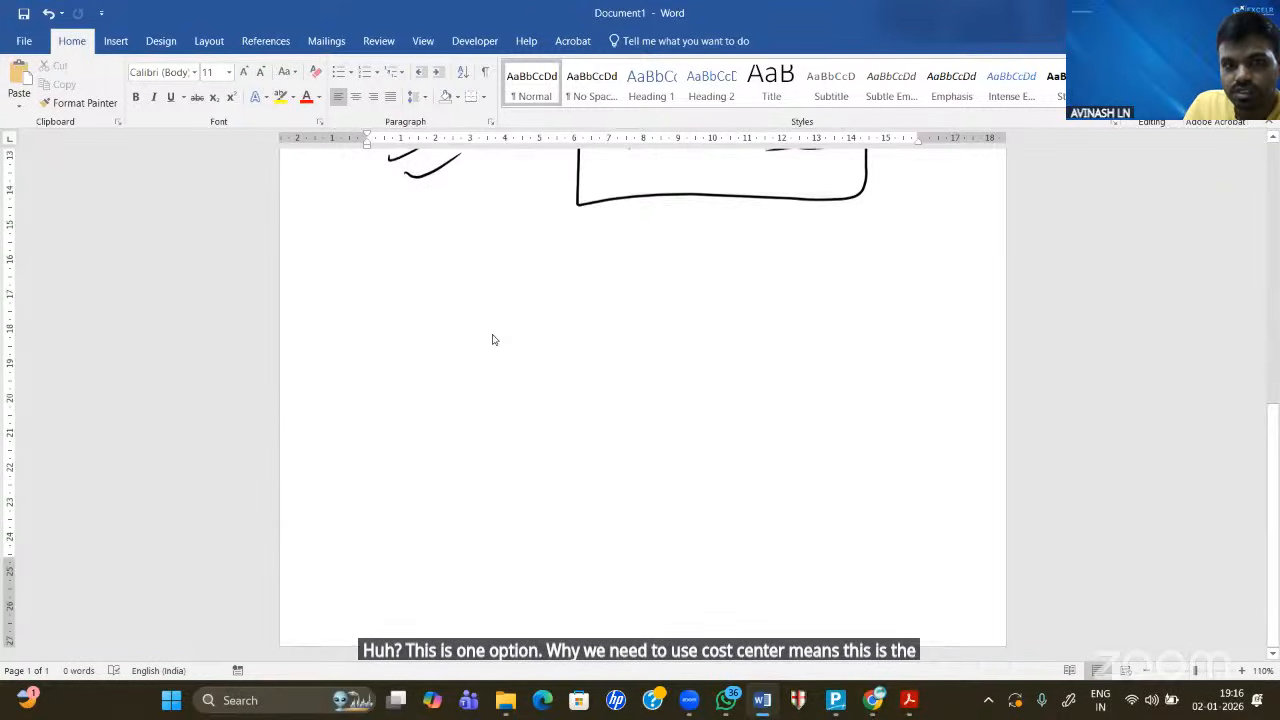
pyautogui.moveTo(329, 244)
pyautogui.mouseDown()
pyautogui.moveTo(325, 282)
pyautogui.moveTo(405, 262)
pyautogui.moveTo(419, 281)
pyautogui.mouseUp()
pyautogui.click(340, 286)
pyautogui.moveTo(438, 264)
pyautogui.mouseDown()
pyautogui.moveTo(441, 279)
pyautogui.moveTo(485, 280)
pyautogui.mouseUp()
pyautogui.click(460, 248)
pyautogui.moveTo(490, 246); pyautogui.dragTo(491, 281)
pyautogui.moveTo(481, 262)
pyautogui.mouseDown()
pyautogui.moveTo(509, 258)
pyautogui.moveTo(531, 277)
pyautogui.mouseUp()
# - Finish the first point as 'Maintain the Branch A/cs' and number the next point 2
pyautogui.moveTo(539, 263); pyautogui.dragTo(556, 284)
pyautogui.moveTo(632, 244)
pyautogui.mouseDown()
pyautogui.moveTo(626, 271)
pyautogui.moveTo(640, 258)
pyautogui.mouseUp()
pyautogui.moveTo(643, 246); pyautogui.dragTo(666, 268)
pyautogui.moveTo(725, 240); pyautogui.dragTo(722, 272)
pyautogui.moveTo(724, 238)
pyautogui.mouseDown()
pyautogui.moveTo(730, 270)
pyautogui.moveTo(764, 258)
pyautogui.moveTo(782, 268)
pyautogui.moveTo(798, 250)
pyautogui.moveTo(812, 262)
pyautogui.mouseUp()
pyautogui.moveTo(822, 232)
pyautogui.mouseDown()
pyautogui.moveTo(830, 268)
pyautogui.moveTo(796, 256)
pyautogui.mouseUp()
pyautogui.moveTo(876, 262)
pyautogui.mouseDown()
pyautogui.moveTo(892, 238)
pyautogui.moveTo(872, 258)
pyautogui.mouseUp()
pyautogui.moveTo(896, 236)
pyautogui.mouseDown()
pyautogui.moveTo(918, 282)
pyautogui.moveTo(946, 262)
pyautogui.mouseUp()
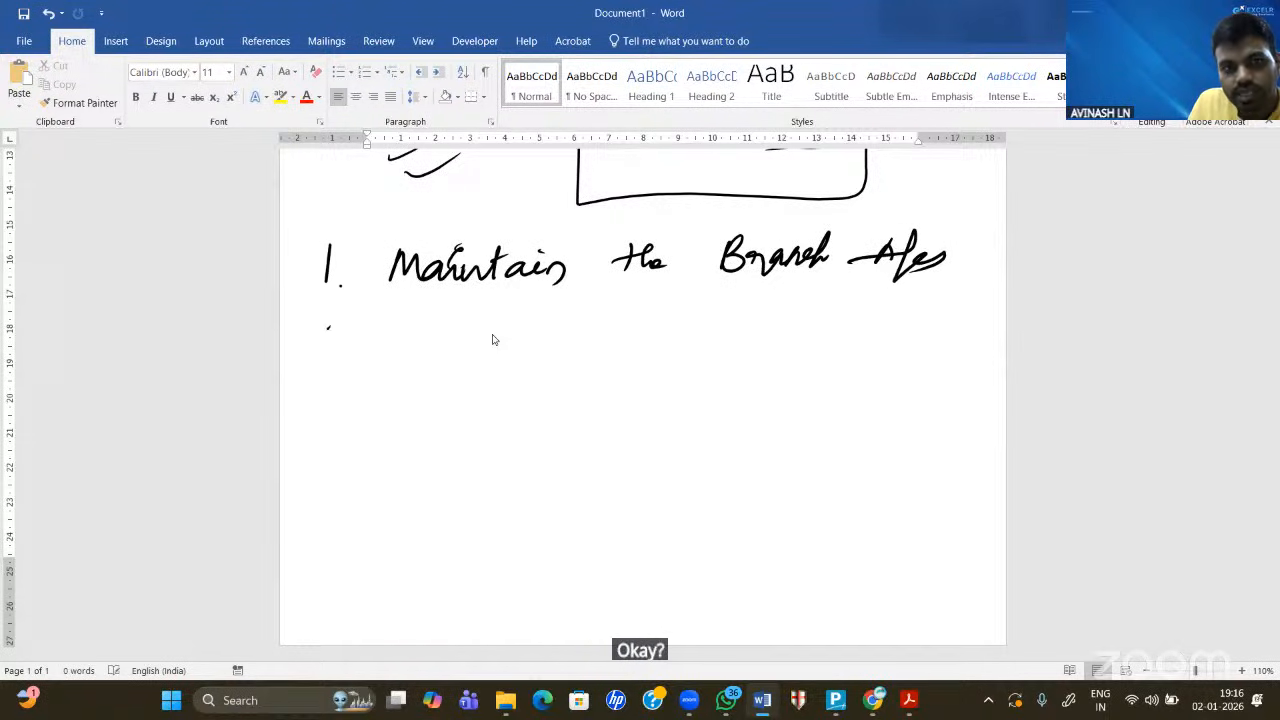
pyautogui.moveTo(322, 327); pyautogui.dragTo(340, 346)
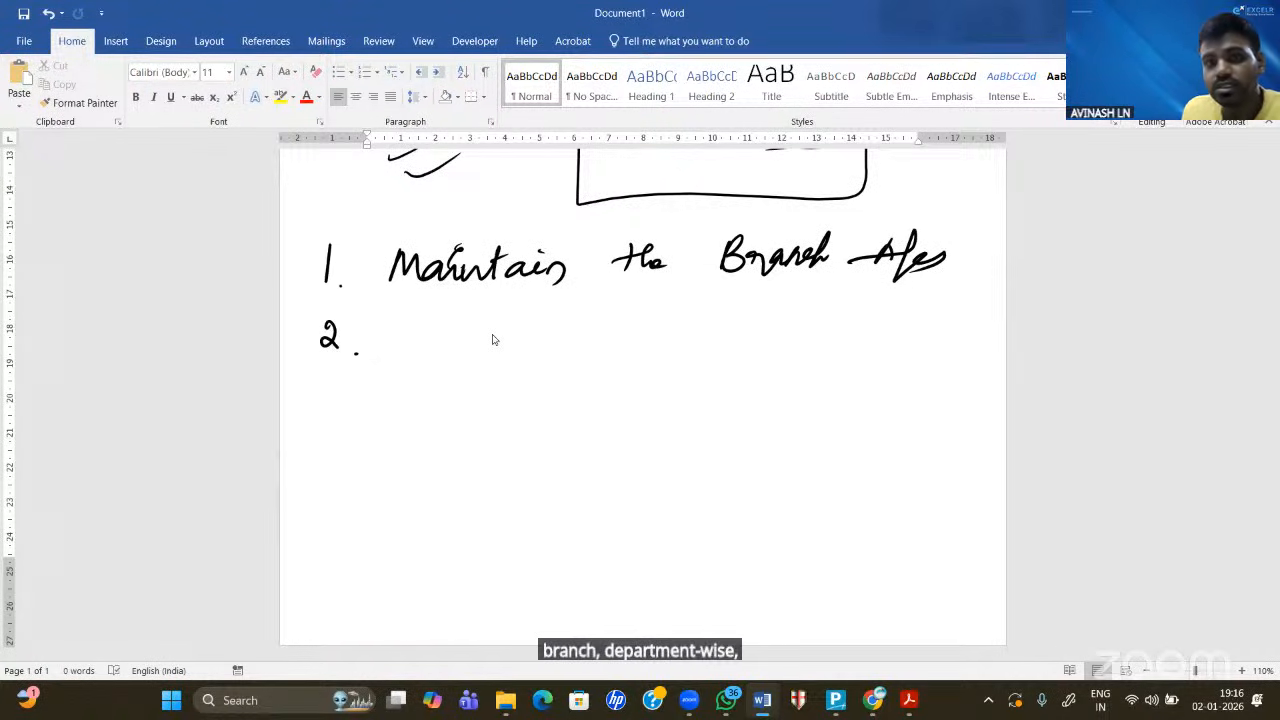
# - Handwrite 'Maintain the Department A/cs' after the number 2
pyautogui.moveTo(398, 352)
pyautogui.mouseDown()
pyautogui.moveTo(414, 323)
pyautogui.moveTo(455, 352)
pyautogui.moveTo(508, 348)
pyautogui.moveTo(518, 326)
pyautogui.mouseUp()
pyautogui.moveTo(532, 336); pyautogui.dragTo(566, 362)
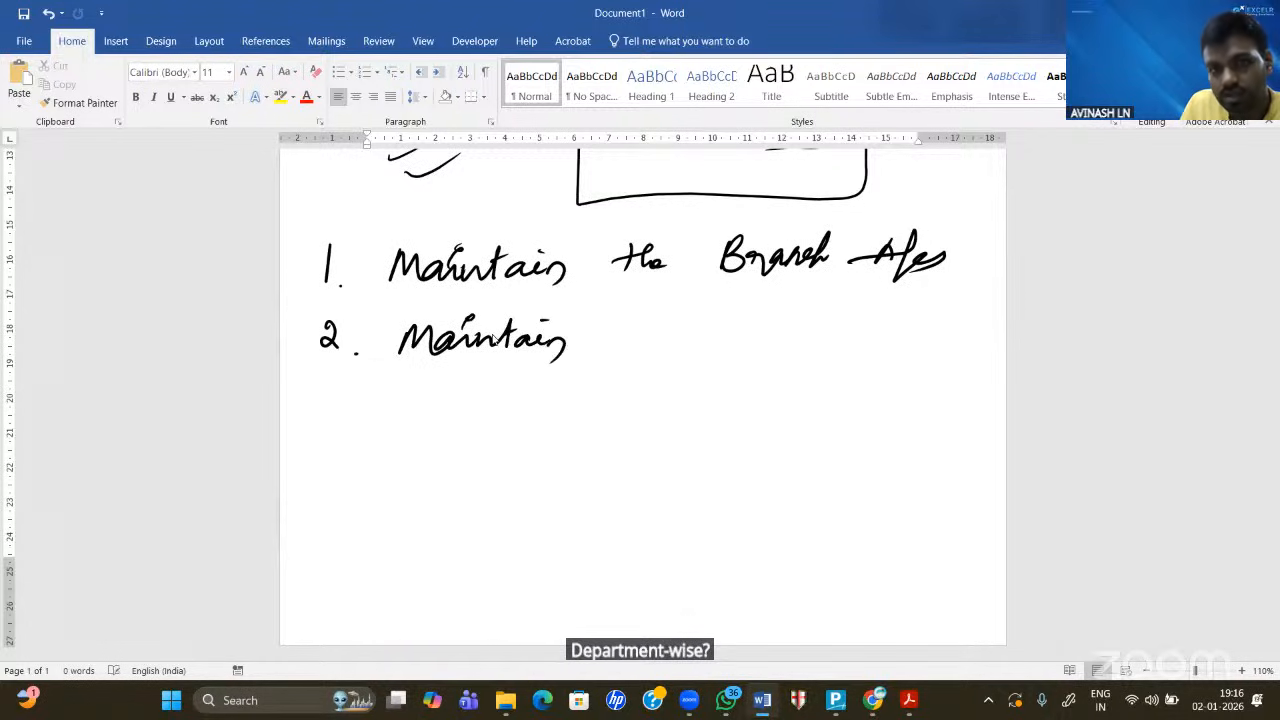
pyautogui.moveTo(614, 322)
pyautogui.mouseDown()
pyautogui.moveTo(620, 354)
pyautogui.moveTo(630, 340)
pyautogui.mouseUp()
pyautogui.moveTo(624, 328)
pyautogui.mouseDown()
pyautogui.moveTo(636, 354)
pyautogui.moveTo(702, 360)
pyautogui.mouseUp()
pyautogui.moveTo(696, 318); pyautogui.dragTo(742, 356)
pyautogui.moveTo(744, 336)
pyautogui.mouseDown()
pyautogui.moveTo(734, 390)
pyautogui.moveTo(818, 332)
pyautogui.mouseUp()
pyautogui.moveTo(814, 344); pyautogui.dragTo(862, 350)
pyautogui.moveTo(846, 330); pyautogui.dragTo(872, 328)
pyautogui.moveTo(914, 330)
pyautogui.mouseDown()
pyautogui.moveTo(918, 344)
pyautogui.moveTo(906, 340)
pyautogui.mouseUp()
pyautogui.moveTo(938, 318)
pyautogui.mouseDown()
pyautogui.moveTo(928, 360)
pyautogui.moveTo(964, 346)
pyautogui.mouseUp()
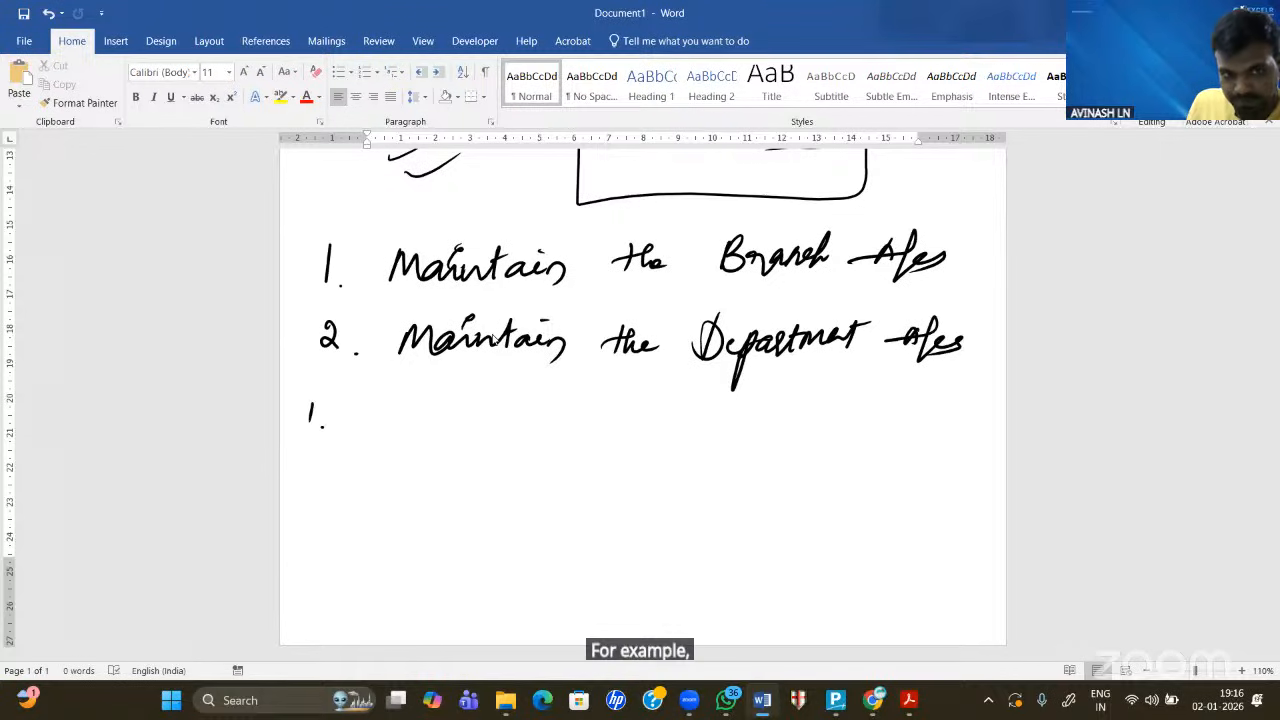
# - Handwrite the department lines '1. Manufacturing' and '2. Sales Dept'
pyautogui.moveTo(348, 418)
pyautogui.mouseDown()
pyautogui.moveTo(422, 418)
pyautogui.moveTo(436, 444)
pyautogui.moveTo(452, 414)
pyautogui.moveTo(528, 418)
pyautogui.mouseUp()
pyautogui.moveTo(529, 405)
pyautogui.mouseDown()
pyautogui.moveTo(626, 432)
pyautogui.moveTo(666, 402)
pyautogui.mouseUp()
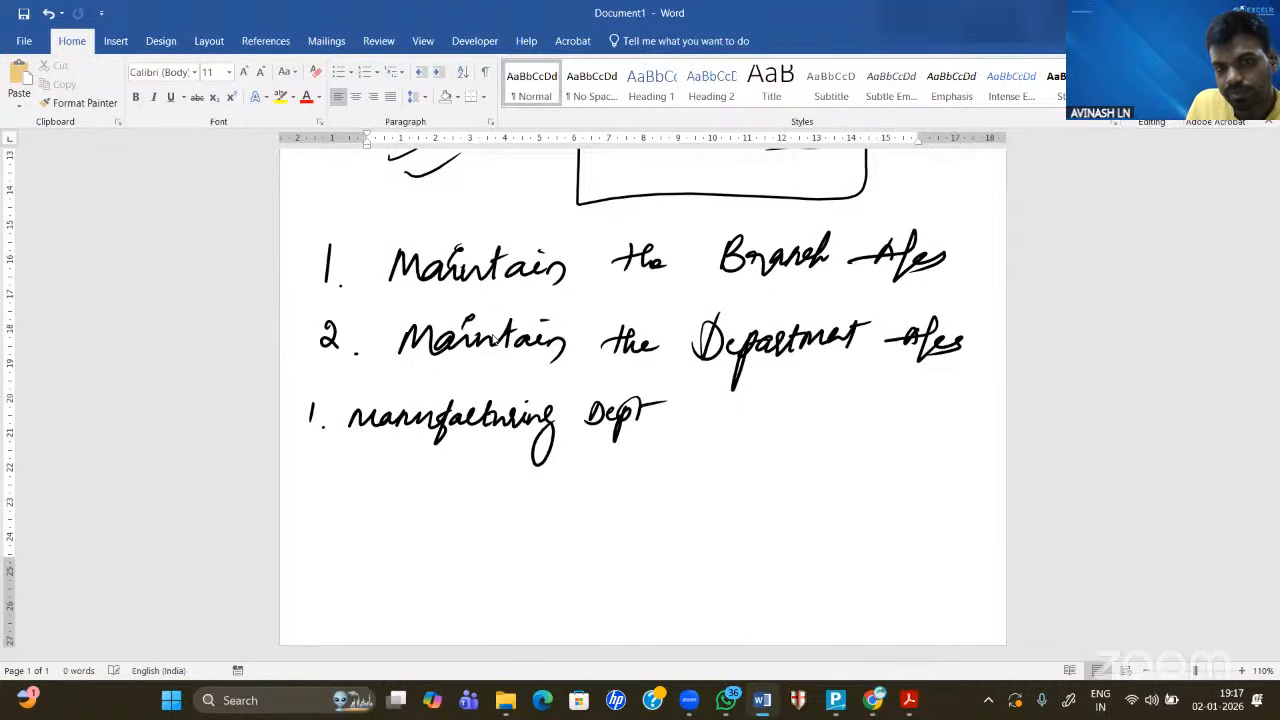
pyautogui.moveTo(302, 460); pyautogui.dragTo(318, 479)
pyautogui.click(330, 477)
pyautogui.moveTo(390, 455)
pyautogui.mouseDown()
pyautogui.moveTo(367, 477)
pyautogui.moveTo(398, 478)
pyautogui.mouseUp()
pyautogui.moveTo(406, 452)
pyautogui.mouseDown()
pyautogui.moveTo(410, 480)
pyautogui.moveTo(424, 480)
pyautogui.mouseUp()
pyautogui.moveTo(436, 466)
pyautogui.mouseDown()
pyautogui.moveTo(428, 480)
pyautogui.moveTo(474, 486)
pyautogui.mouseUp()
pyautogui.moveTo(470, 458)
pyautogui.mouseDown()
pyautogui.moveTo(486, 478)
pyautogui.moveTo(512, 478)
pyautogui.moveTo(504, 498)
pyautogui.mouseUp()
pyautogui.moveTo(518, 470); pyautogui.dragTo(548, 460)
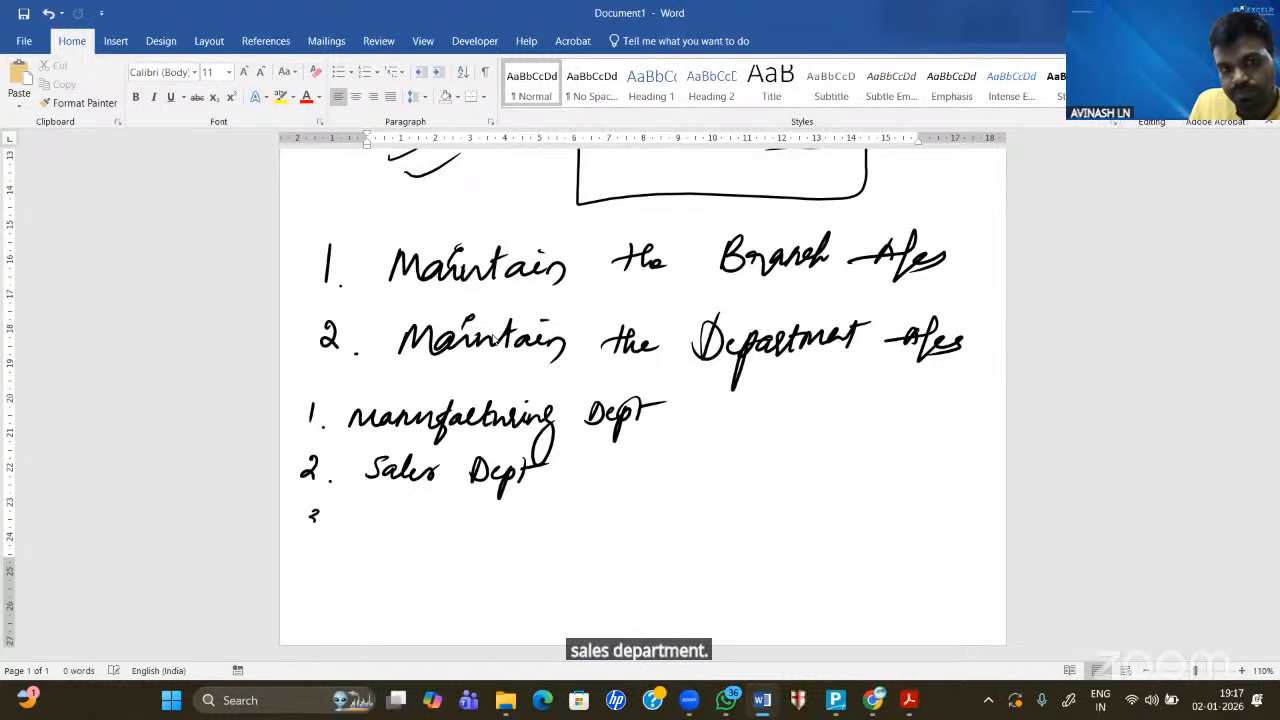
# - Handwrite '3. Purchase Dept' and '4. Admin Dept' beneath them
pyautogui.moveTo(316, 515); pyautogui.dragTo(303, 524)
pyautogui.click(322, 524)
pyautogui.moveTo(378, 506)
pyautogui.mouseDown()
pyautogui.moveTo(370, 548)
pyautogui.moveTo(498, 516)
pyautogui.moveTo(544, 527)
pyautogui.mouseUp()
pyautogui.moveTo(558, 518); pyautogui.dragTo(566, 520)
pyautogui.moveTo(573, 512)
pyautogui.mouseDown()
pyautogui.moveTo(570, 550)
pyautogui.moveTo(584, 518)
pyautogui.mouseUp()
pyautogui.moveTo(592, 504); pyautogui.dragTo(596, 526)
pyautogui.moveTo(584, 514); pyautogui.dragTo(608, 506)
pyautogui.moveTo(368, 580)
pyautogui.mouseDown()
pyautogui.moveTo(386, 558)
pyautogui.moveTo(396, 580)
pyautogui.mouseUp()
pyautogui.moveTo(374, 572); pyautogui.dragTo(410, 574)
pyautogui.moveTo(426, 546)
pyautogui.mouseDown()
pyautogui.moveTo(428, 576)
pyautogui.moveTo(452, 566)
pyautogui.moveTo(524, 578)
pyautogui.mouseUp()
pyautogui.moveTo(522, 556); pyautogui.dragTo(558, 566)
pyautogui.moveTo(562, 562)
pyautogui.mouseDown()
pyautogui.moveTo(566, 598)
pyautogui.moveTo(580, 576)
pyautogui.mouseUp()
pyautogui.moveTo(586, 566); pyautogui.dragTo(608, 558)
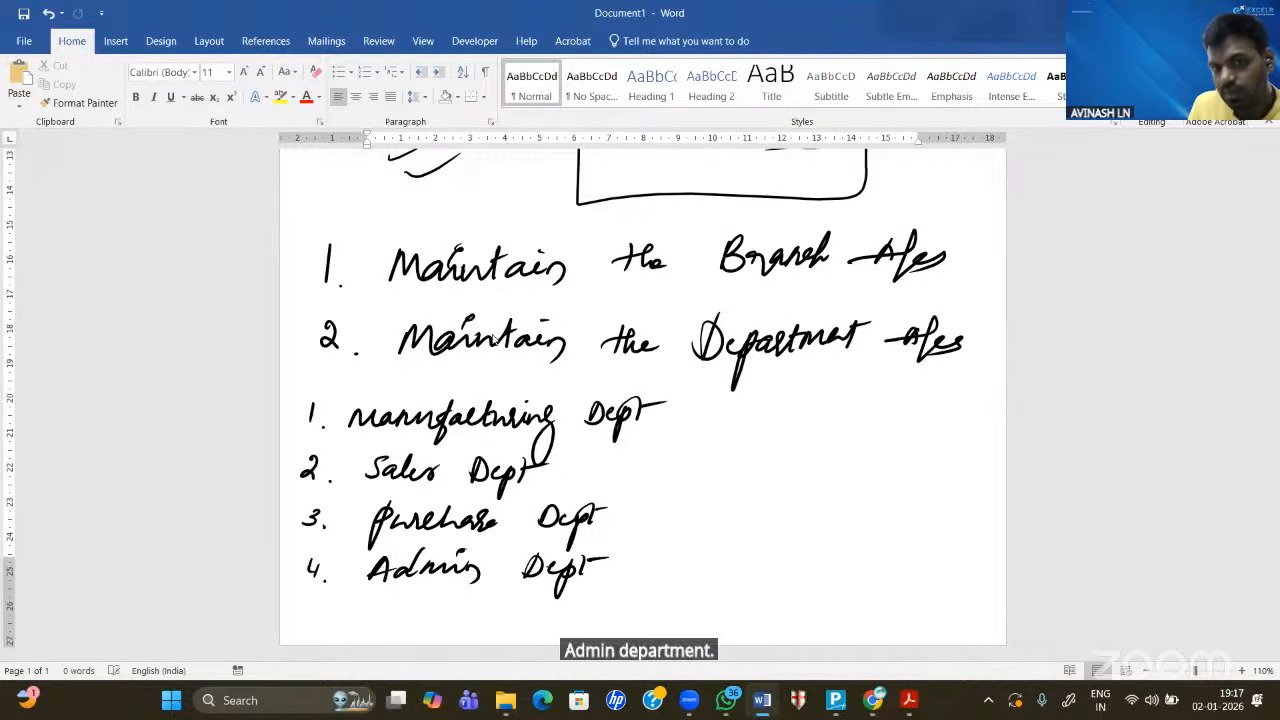
# - Bracket the four departments, write an underlined 'Salary', and draw four lines linking it to them
pyautogui.moveTo(664, 404)
pyautogui.mouseDown()
pyautogui.moveTo(684, 460)
pyautogui.moveTo(600, 566)
pyautogui.mouseUp()
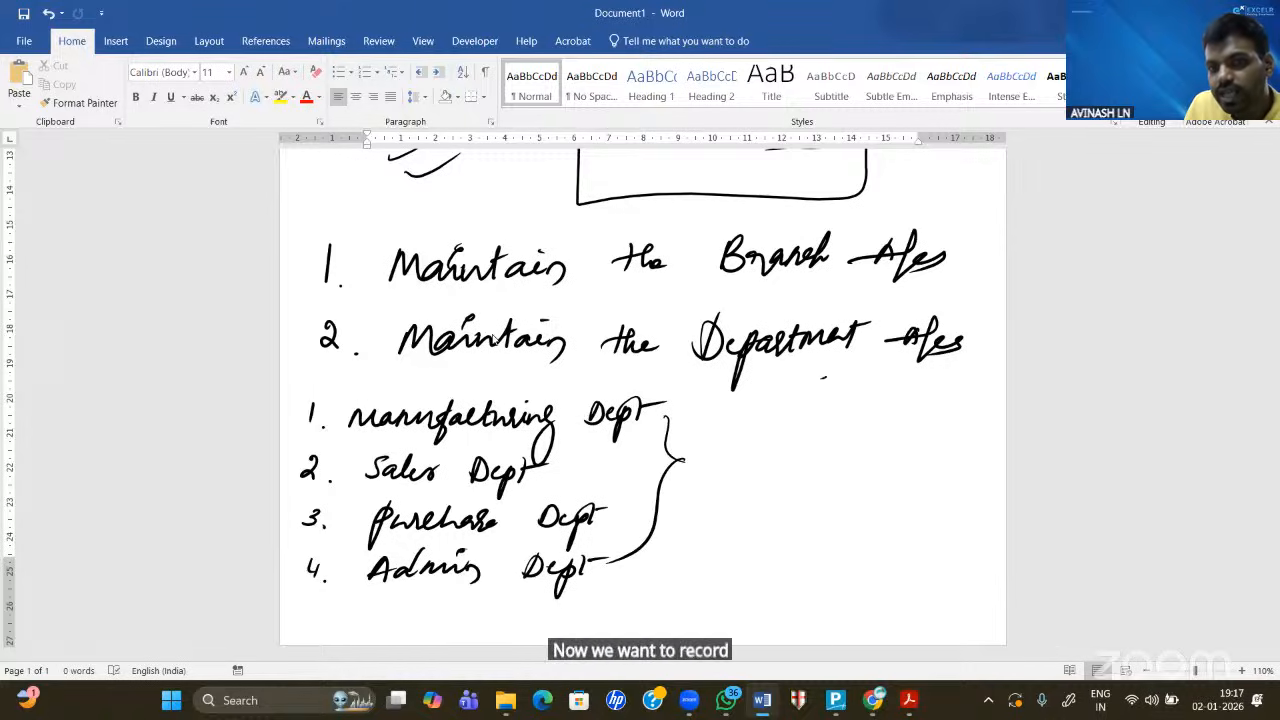
pyautogui.moveTo(824, 378)
pyautogui.mouseDown()
pyautogui.moveTo(788, 400)
pyautogui.moveTo(874, 398)
pyautogui.moveTo(890, 438)
pyautogui.mouseUp()
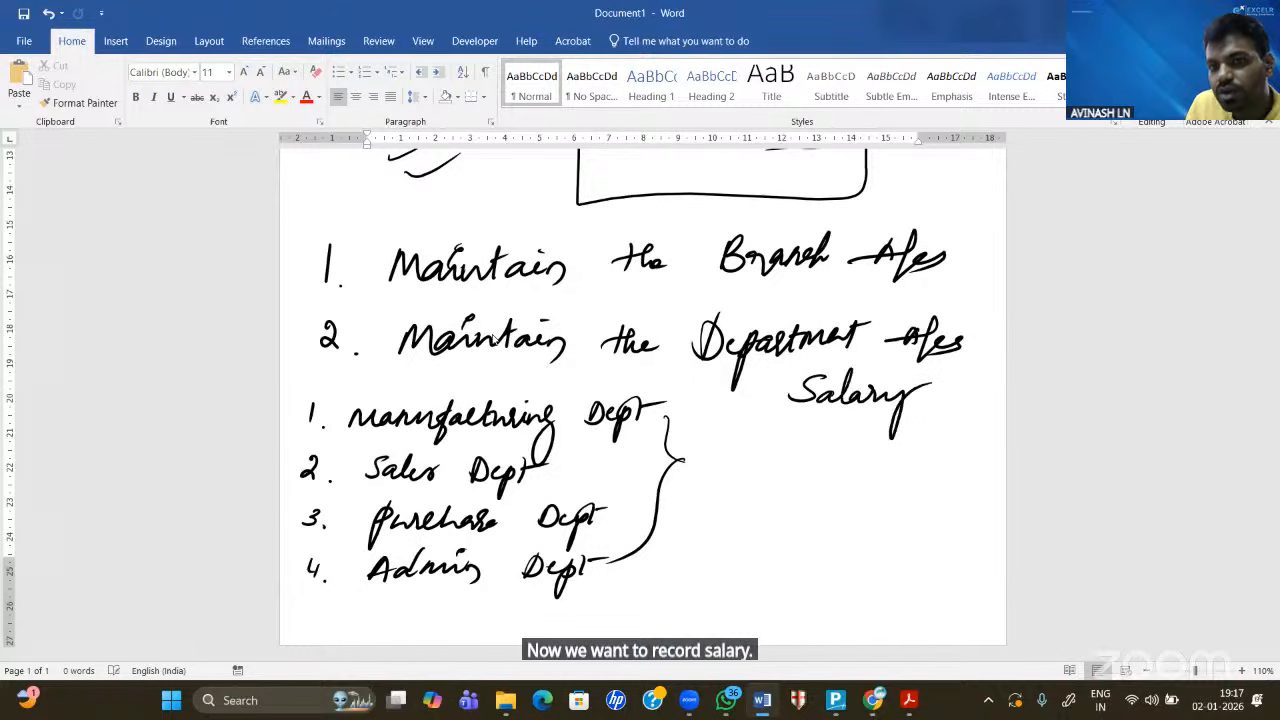
pyautogui.moveTo(780, 420); pyautogui.dragTo(938, 420)
pyautogui.moveTo(764, 428); pyautogui.dragTo(902, 425)
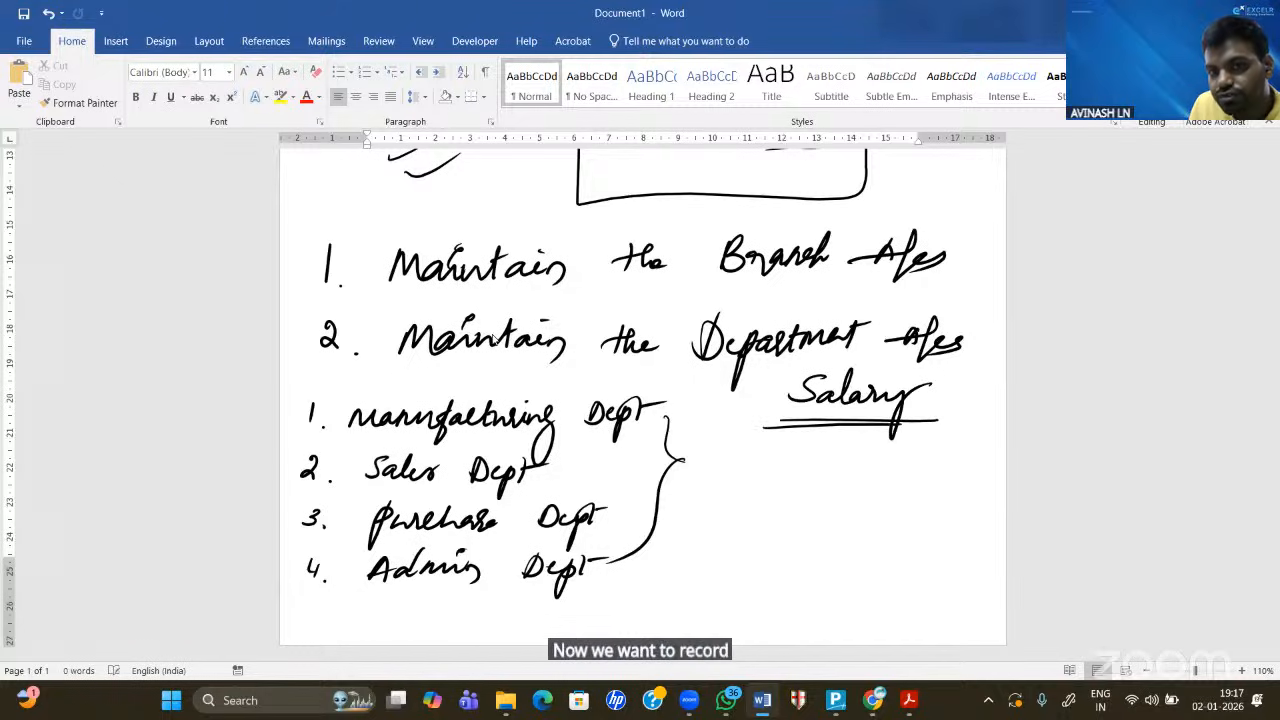
pyautogui.click(782, 392)
pyautogui.moveTo(786, 392); pyautogui.dragTo(700, 406)
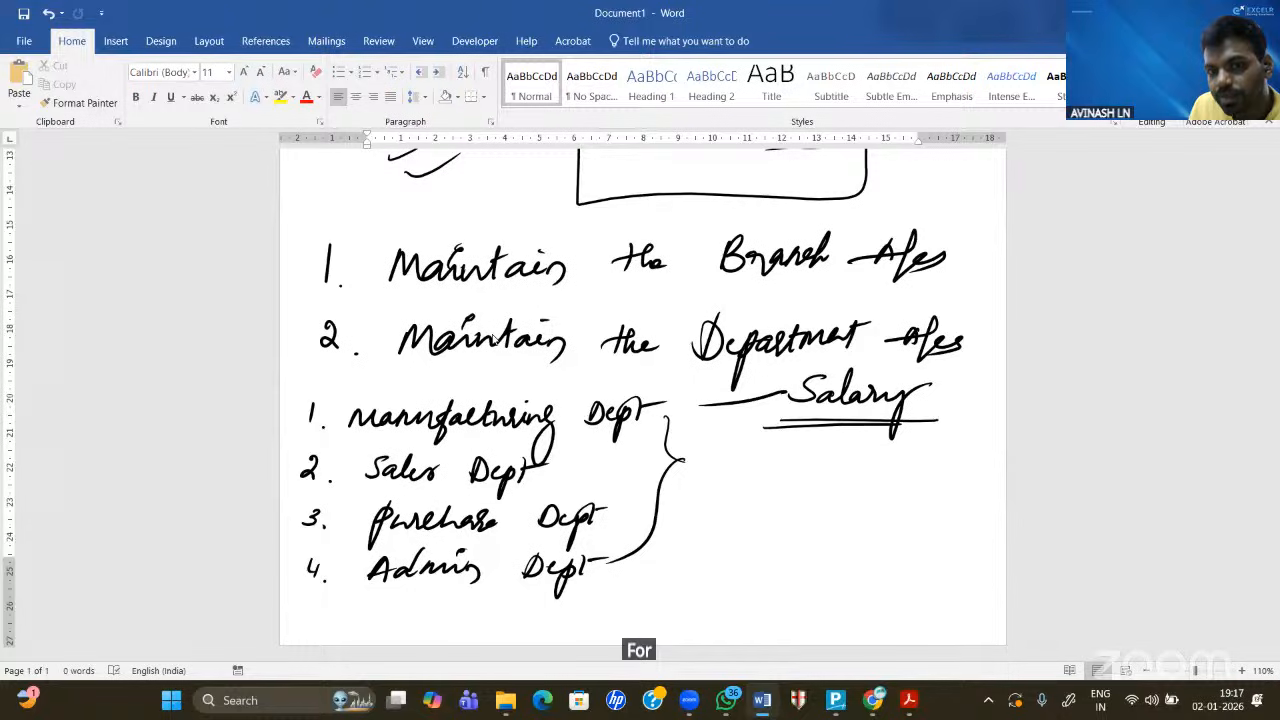
pyautogui.moveTo(788, 404); pyautogui.dragTo(698, 440)
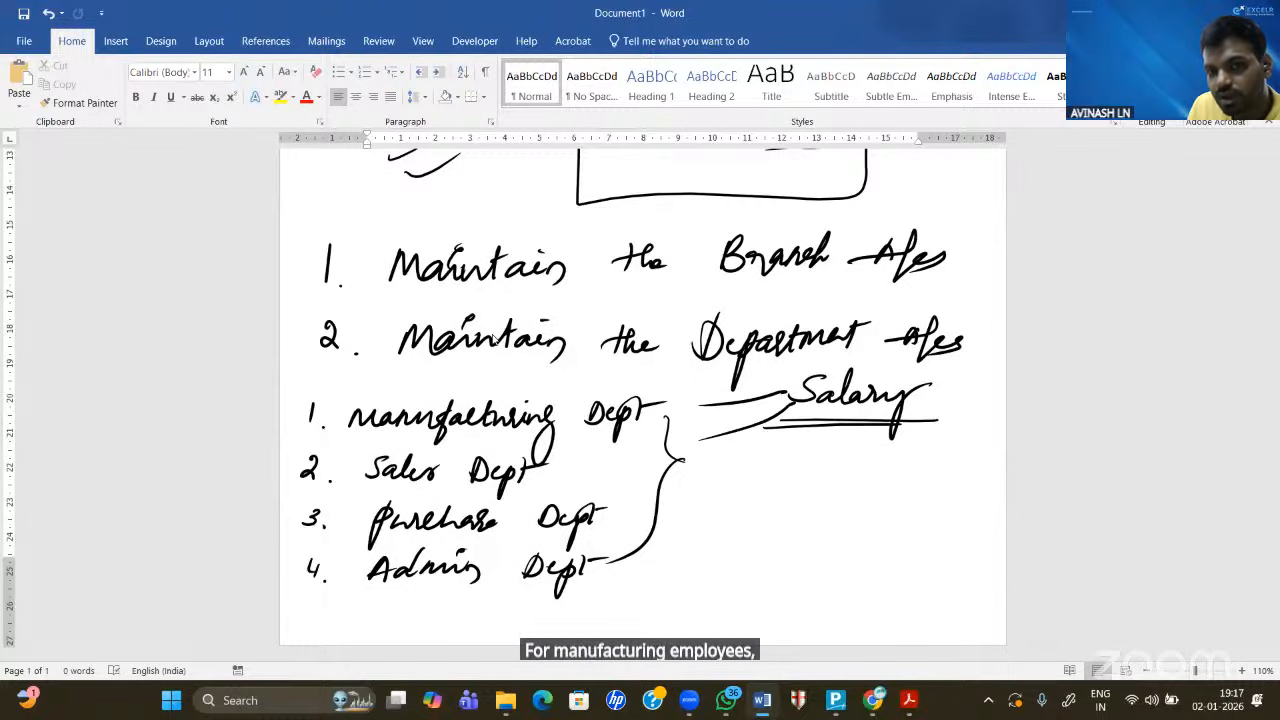
pyautogui.moveTo(830, 408); pyautogui.dragTo(713, 478)
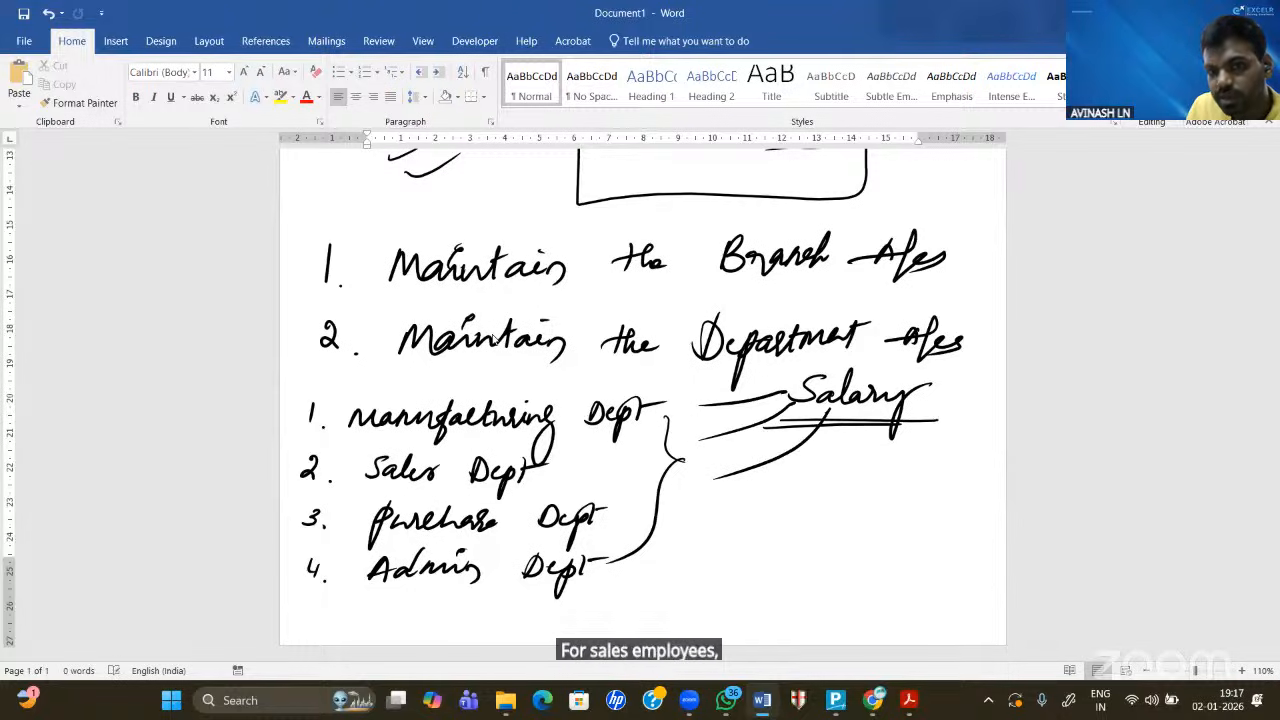
pyautogui.moveTo(868, 426)
pyautogui.mouseDown()
pyautogui.moveTo(850, 452)
pyautogui.moveTo(708, 510)
pyautogui.mouseUp()
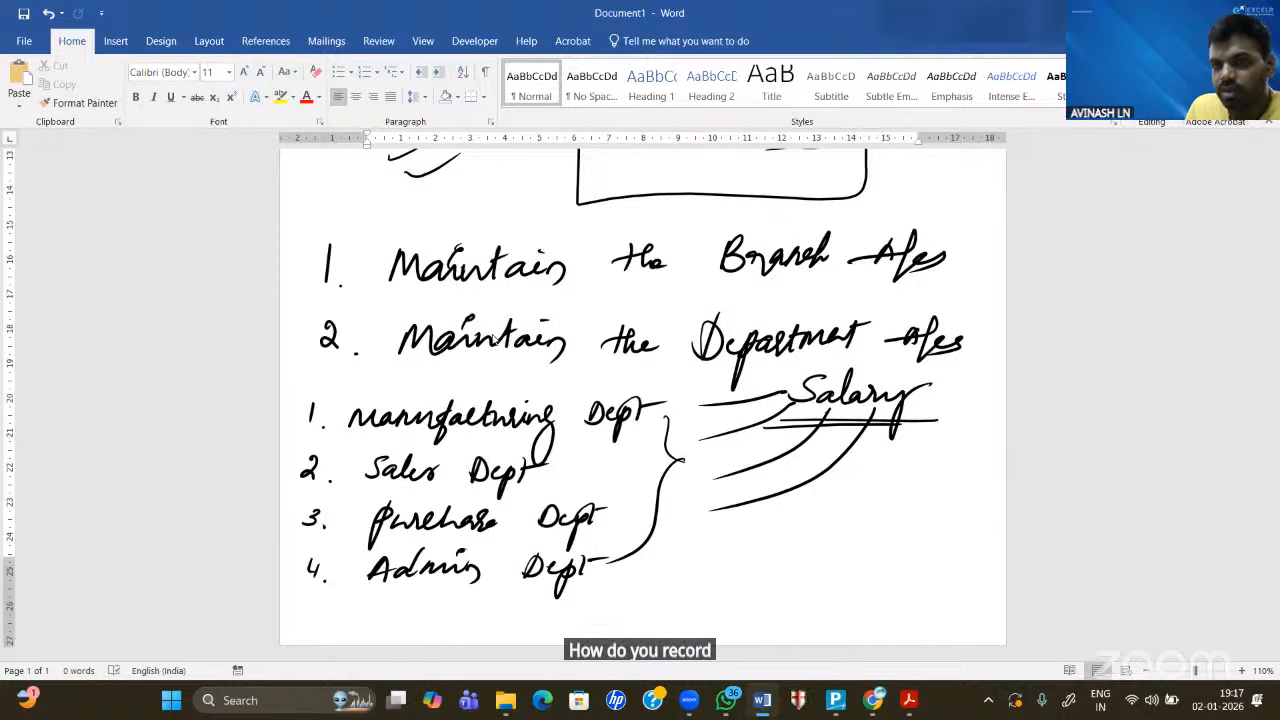
# - Add the 'Salary A/c Dr To C/B' note and underline Manufacturing, Sales, Admin and Salary
pyautogui.moveTo(700, 536)
pyautogui.mouseDown()
pyautogui.moveTo(680, 560)
pyautogui.moveTo(722, 530)
pyautogui.moveTo(760, 575)
pyautogui.mouseUp()
pyautogui.moveTo(798, 518)
pyautogui.mouseDown()
pyautogui.moveTo(792, 532)
pyautogui.moveTo(892, 508)
pyautogui.mouseUp()
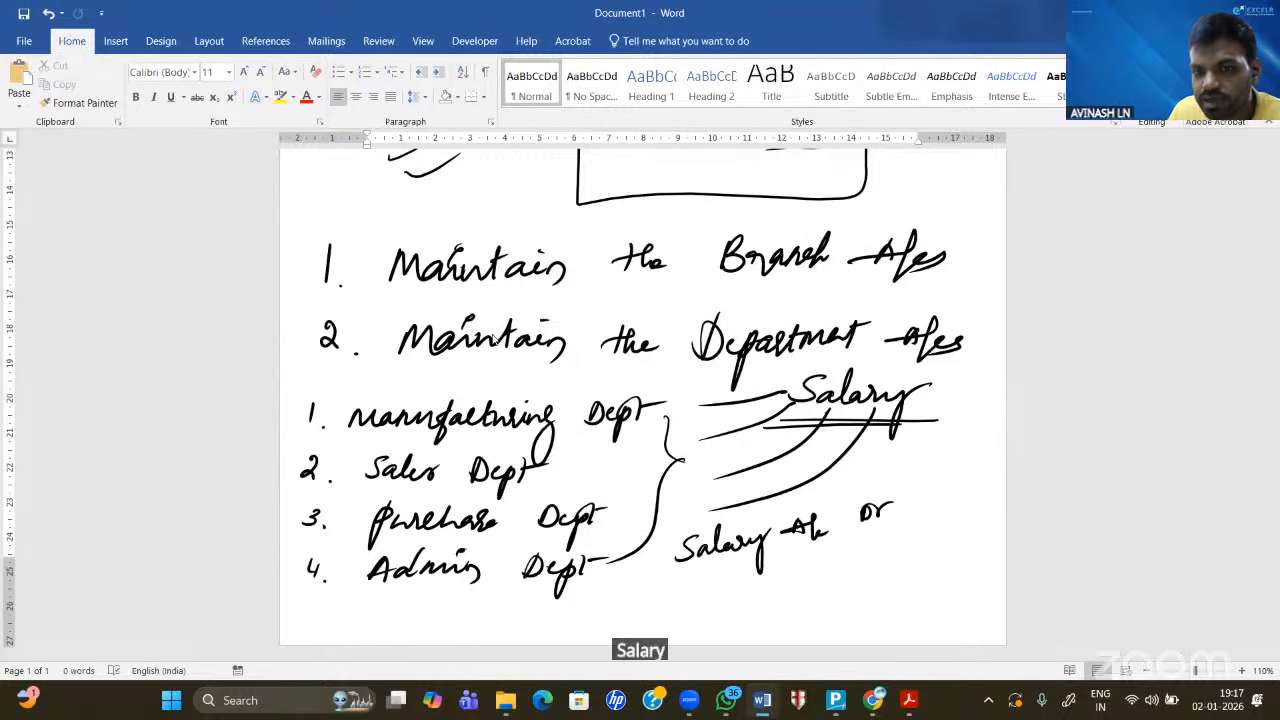
pyautogui.moveTo(756, 574)
pyautogui.mouseDown()
pyautogui.moveTo(826, 604)
pyautogui.moveTo(848, 580)
pyautogui.moveTo(912, 572)
pyautogui.mouseUp()
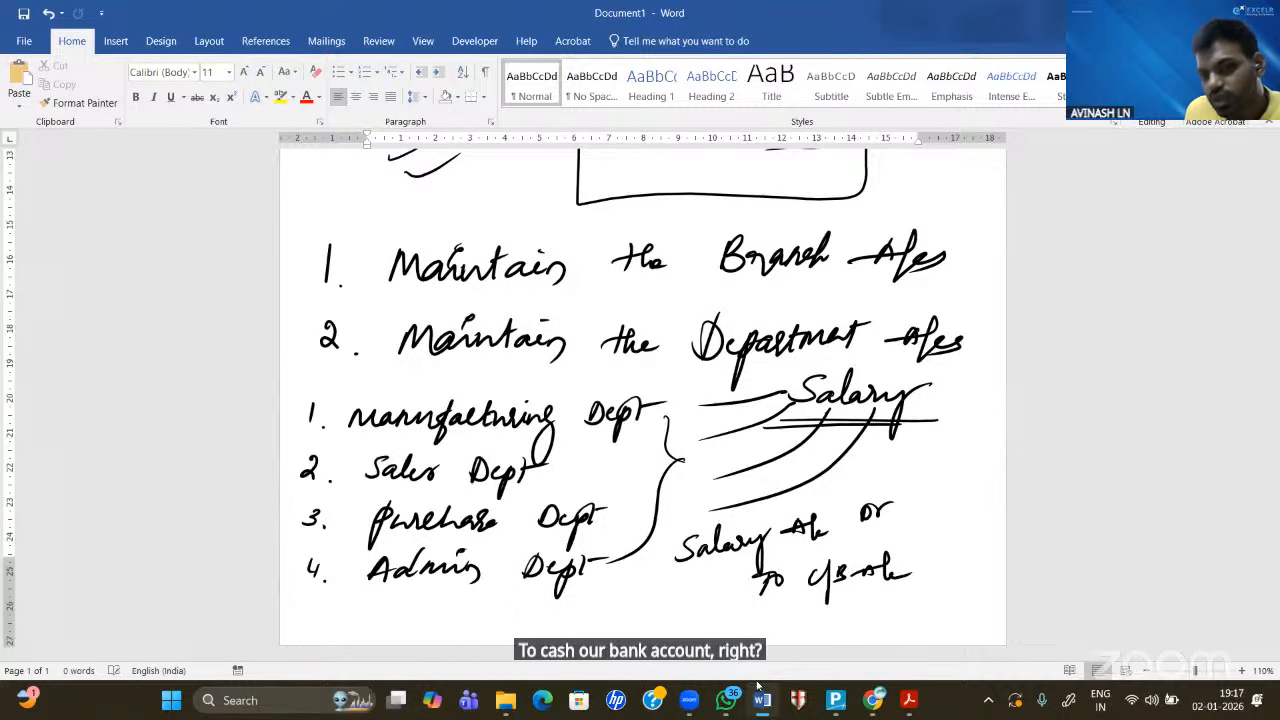
pyautogui.moveTo(701, 562); pyautogui.dragTo(734, 563)
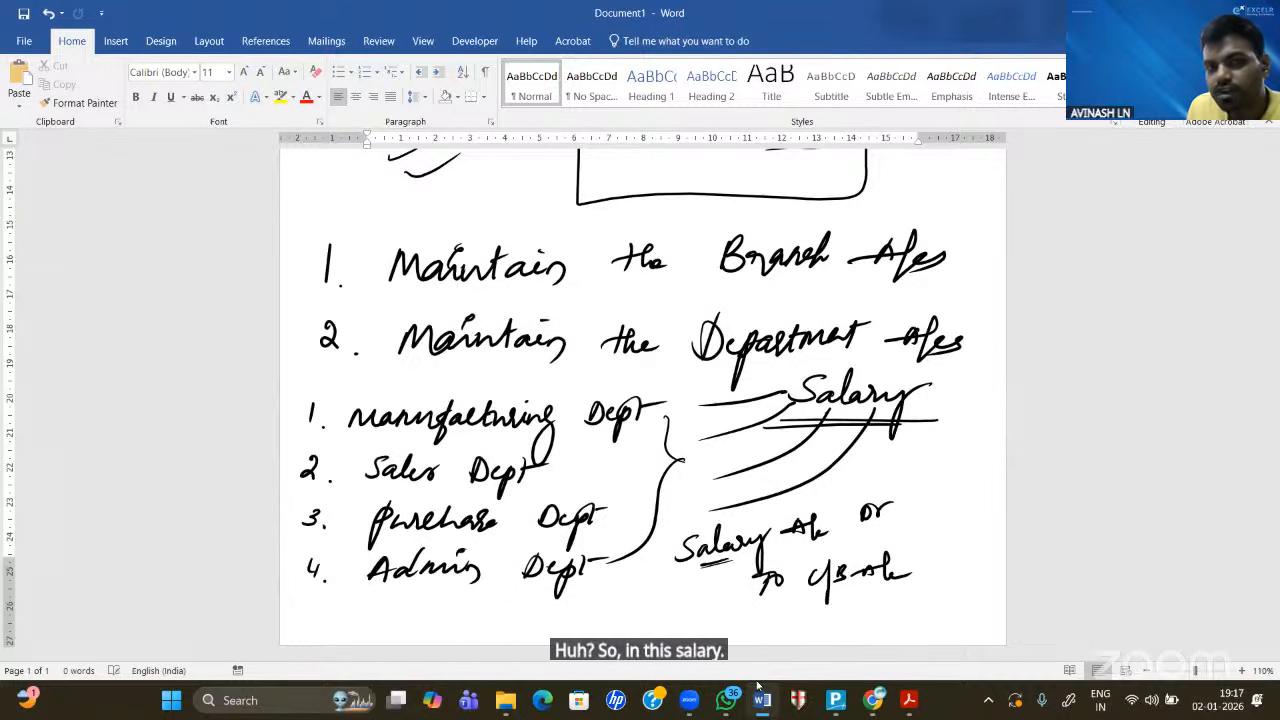
pyautogui.moveTo(349, 432); pyautogui.dragTo(374, 428)
pyautogui.moveTo(352, 434); pyautogui.dragTo(398, 430)
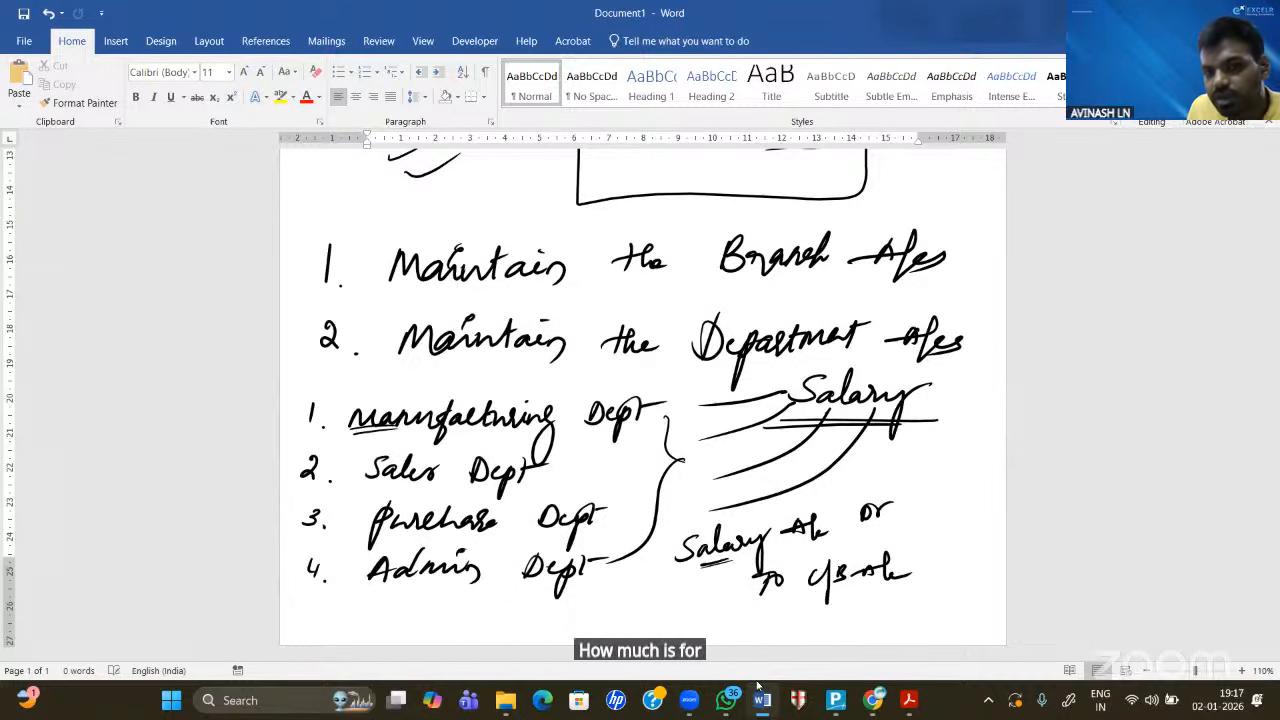
pyautogui.moveTo(679, 573); pyautogui.dragTo(704, 567)
pyautogui.moveTo(368, 489); pyautogui.dragTo(414, 484)
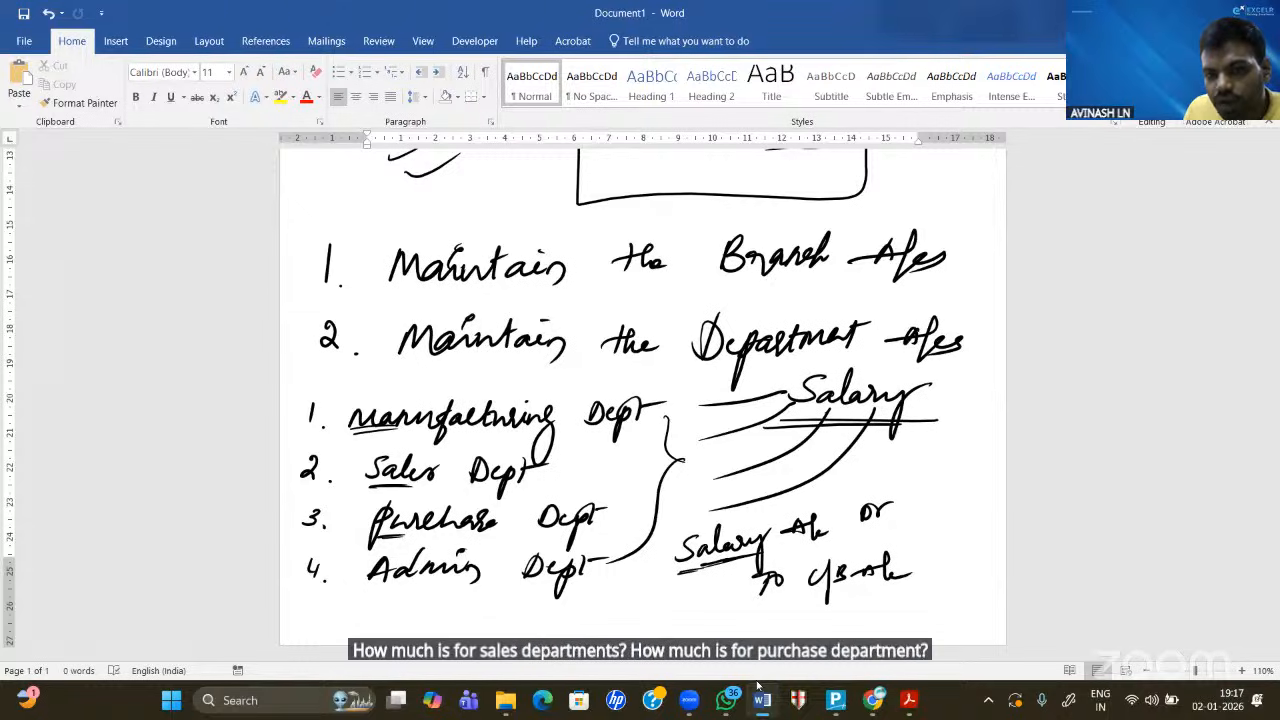
pyautogui.moveTo(696, 559); pyautogui.dragTo(733, 556)
pyautogui.moveTo(379, 585); pyautogui.dragTo(411, 580)
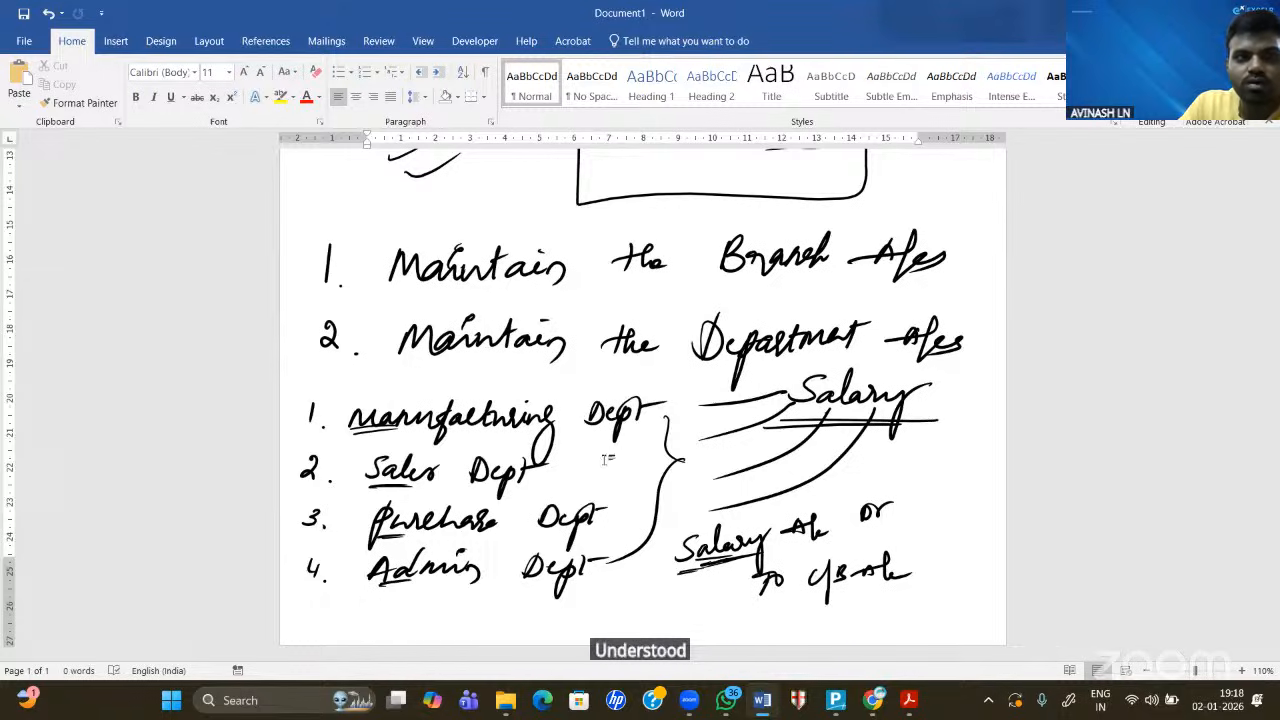
# - Insert a blank page in Word and set the insertion point at its top
pyautogui.click(115, 41)
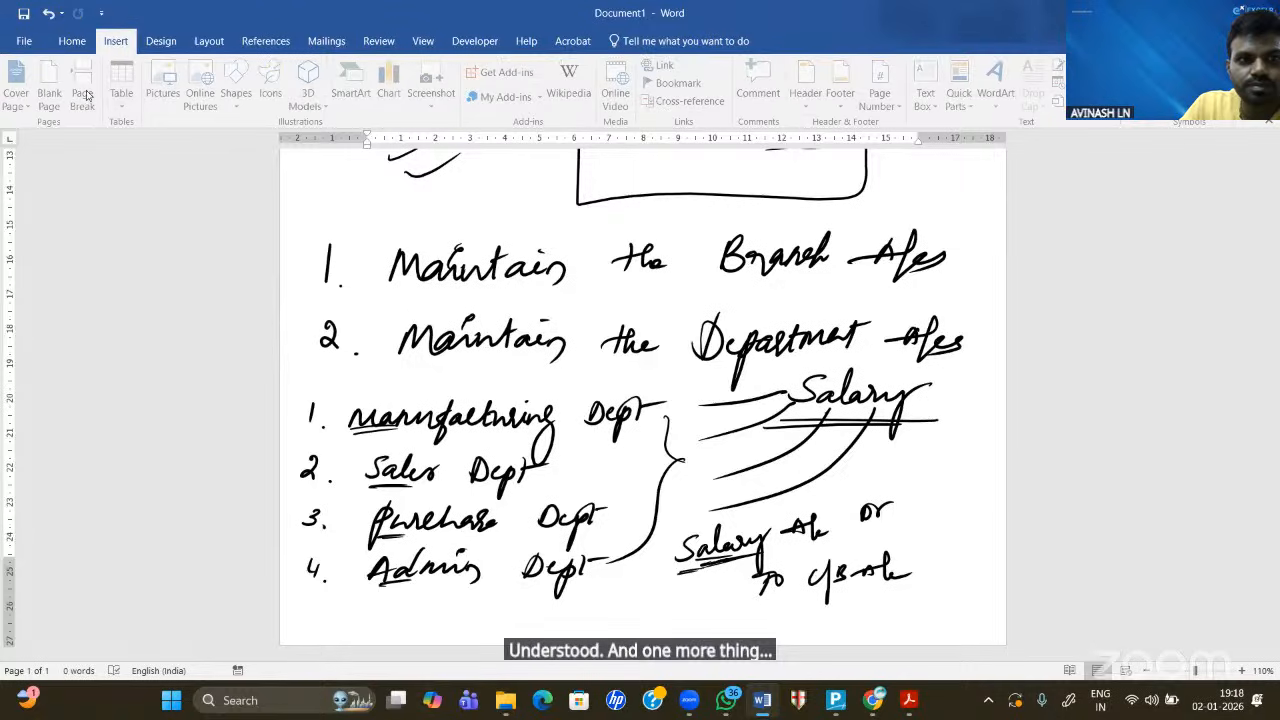
pyautogui.scroll(-5, 612, 469)
pyautogui.scroll(5, 612, 469)
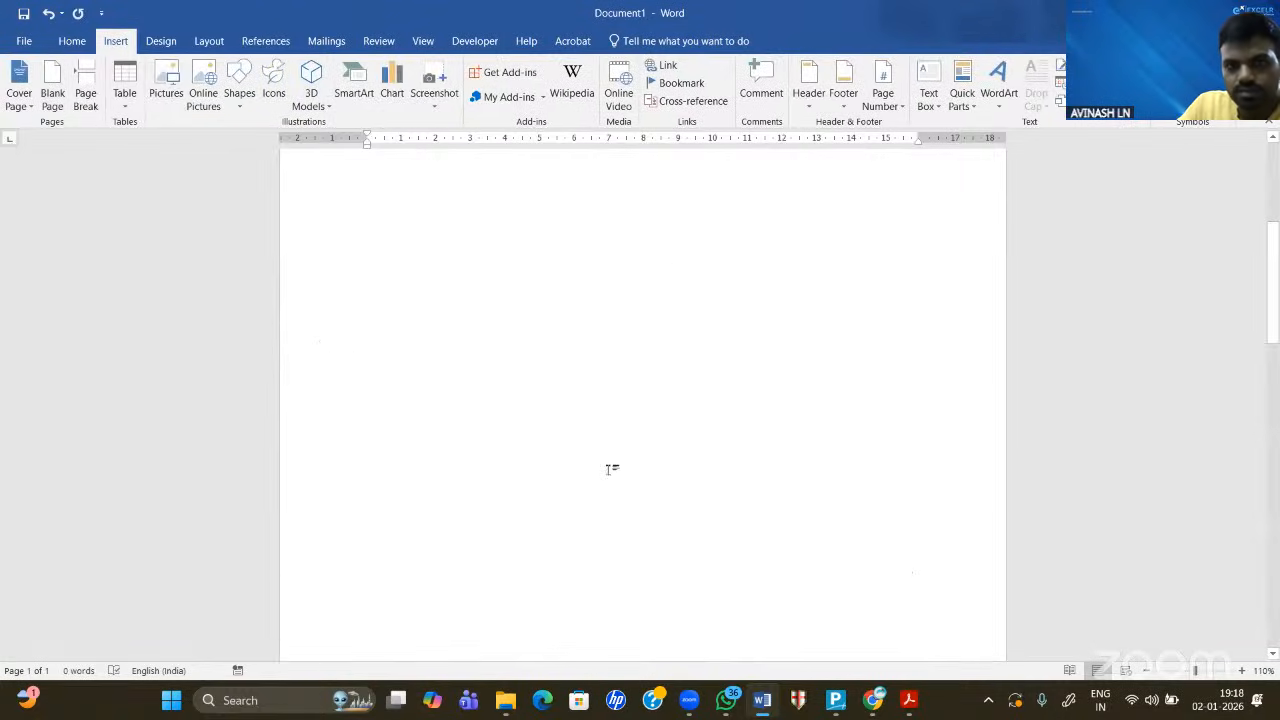
pyautogui.click(348, 186)
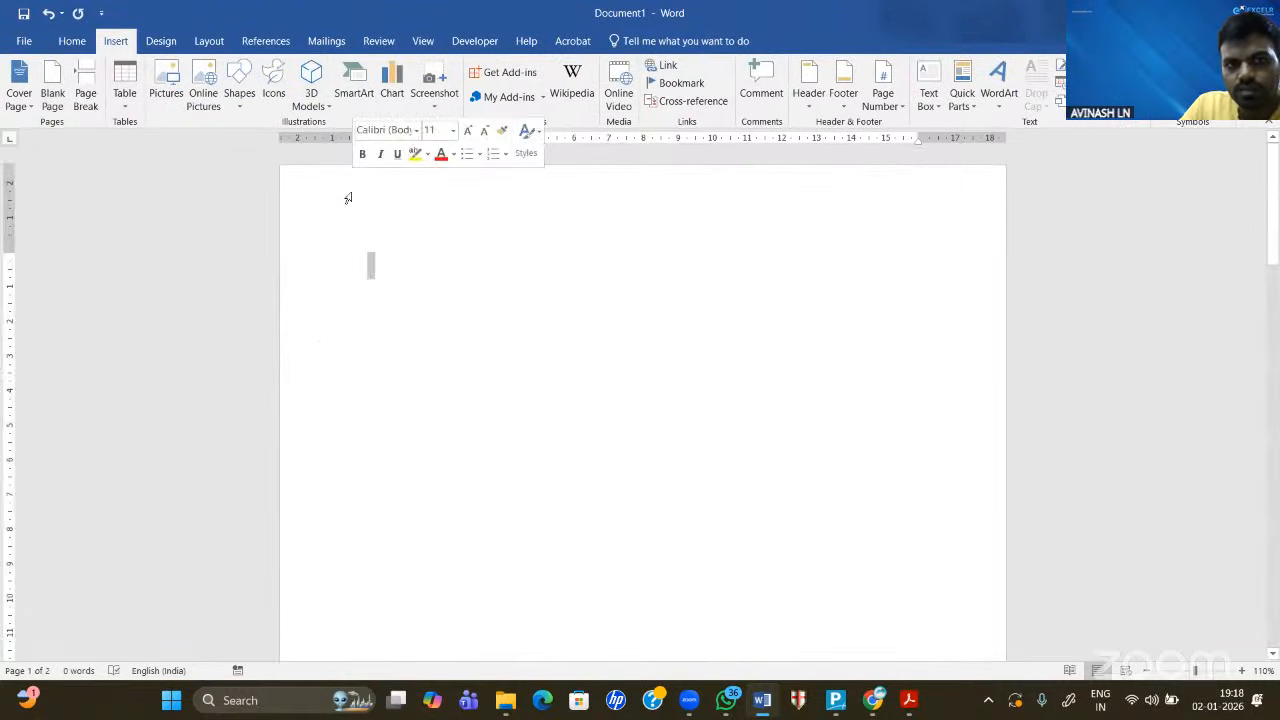
pyautogui.click(399, 245)
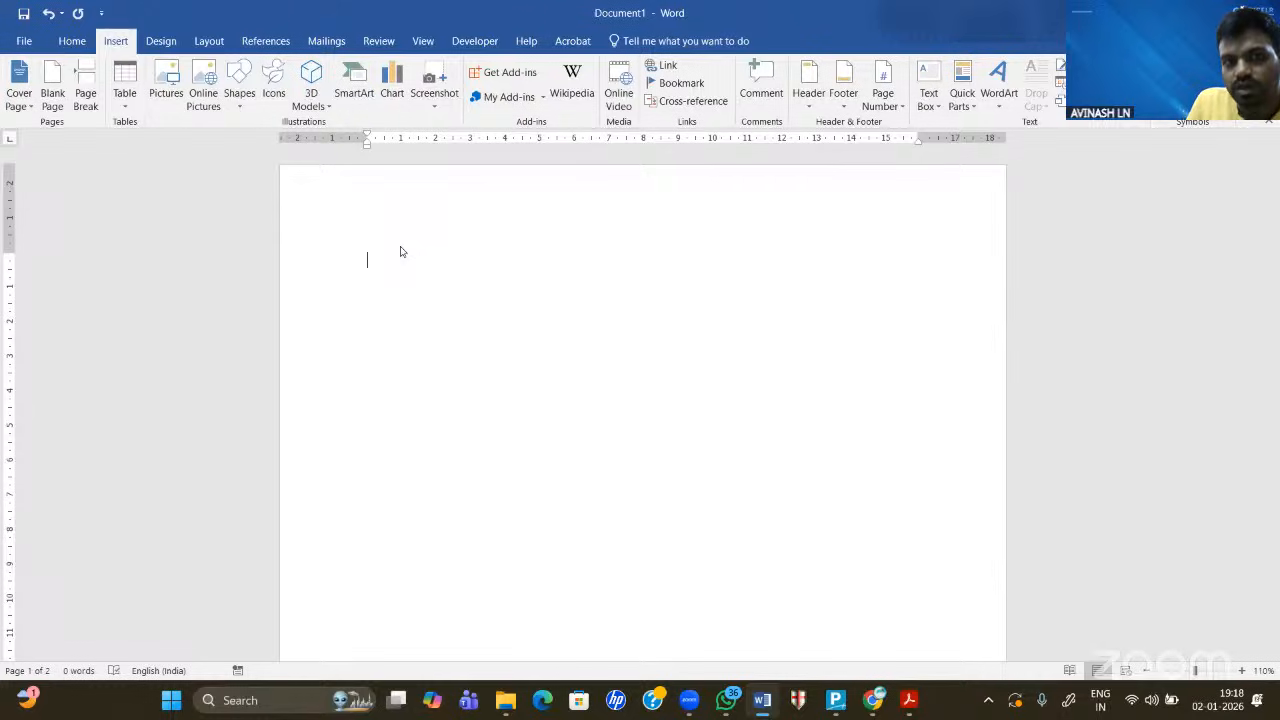
# - Handwrite 'Branch 1 – 3 employees' on the first line
pyautogui.moveTo(371, 233); pyautogui.dragTo(367, 266)
pyautogui.moveTo(367, 238)
pyautogui.mouseDown()
pyautogui.moveTo(384, 234)
pyautogui.moveTo(369, 264)
pyautogui.moveTo(404, 246)
pyautogui.mouseUp()
pyautogui.moveTo(416, 246); pyautogui.dragTo(457, 256)
pyautogui.moveTo(472, 231)
pyautogui.mouseDown()
pyautogui.moveTo(468, 253)
pyautogui.moveTo(531, 232)
pyautogui.moveTo(526, 258)
pyautogui.mouseUp()
pyautogui.moveTo(514, 258); pyautogui.dragTo(605, 241)
pyautogui.moveTo(680, 228)
pyautogui.mouseDown()
pyautogui.moveTo(680, 248)
pyautogui.moveTo(764, 242)
pyautogui.moveTo(772, 268)
pyautogui.moveTo(816, 236)
pyautogui.moveTo(792, 276)
pyautogui.moveTo(852, 236)
pyautogui.mouseUp()
# - Handwrite 'Branch 2 – 5 employees' on the second line
pyautogui.moveTo(360, 302); pyautogui.dragTo(356, 336)
pyautogui.moveTo(356, 304)
pyautogui.mouseDown()
pyautogui.moveTo(368, 334)
pyautogui.moveTo(456, 326)
pyautogui.mouseUp()
pyautogui.moveTo(528, 312); pyautogui.dragTo(548, 324)
pyautogui.click(584, 322)
pyautogui.moveTo(700, 310)
pyautogui.mouseDown()
pyautogui.moveTo(700, 326)
pyautogui.moveTo(728, 302)
pyautogui.mouseUp()
pyautogui.moveTo(738, 318)
pyautogui.mouseDown()
pyautogui.moveTo(758, 304)
pyautogui.moveTo(778, 312)
pyautogui.mouseUp()
pyautogui.moveTo(780, 306)
pyautogui.mouseDown()
pyautogui.moveTo(774, 346)
pyautogui.moveTo(796, 316)
pyautogui.mouseUp()
pyautogui.moveTo(800, 318)
pyautogui.mouseDown()
pyautogui.moveTo(814, 292)
pyautogui.moveTo(862, 312)
pyautogui.moveTo(878, 300)
pyautogui.mouseUp()
# - Handwrite 'Branch 3 – 10 employees' and bracket the three branch lines together
pyautogui.moveTo(364, 384)
pyautogui.mouseDown()
pyautogui.moveTo(366, 408)
pyautogui.moveTo(404, 394)
pyautogui.mouseUp()
pyautogui.click(392, 396)
pyautogui.moveTo(406, 402); pyautogui.dragTo(428, 396)
pyautogui.moveTo(422, 402); pyautogui.dragTo(440, 386)
pyautogui.moveTo(533, 387)
pyautogui.mouseDown()
pyautogui.moveTo(533, 406)
pyautogui.moveTo(591, 398)
pyautogui.mouseUp()
pyautogui.moveTo(722, 389); pyautogui.dragTo(724, 390)
pyautogui.moveTo(774, 386)
pyautogui.mouseDown()
pyautogui.moveTo(768, 404)
pyautogui.moveTo(799, 420)
pyautogui.moveTo(835, 380)
pyautogui.moveTo(839, 396)
pyautogui.moveTo(874, 402)
pyautogui.mouseUp()
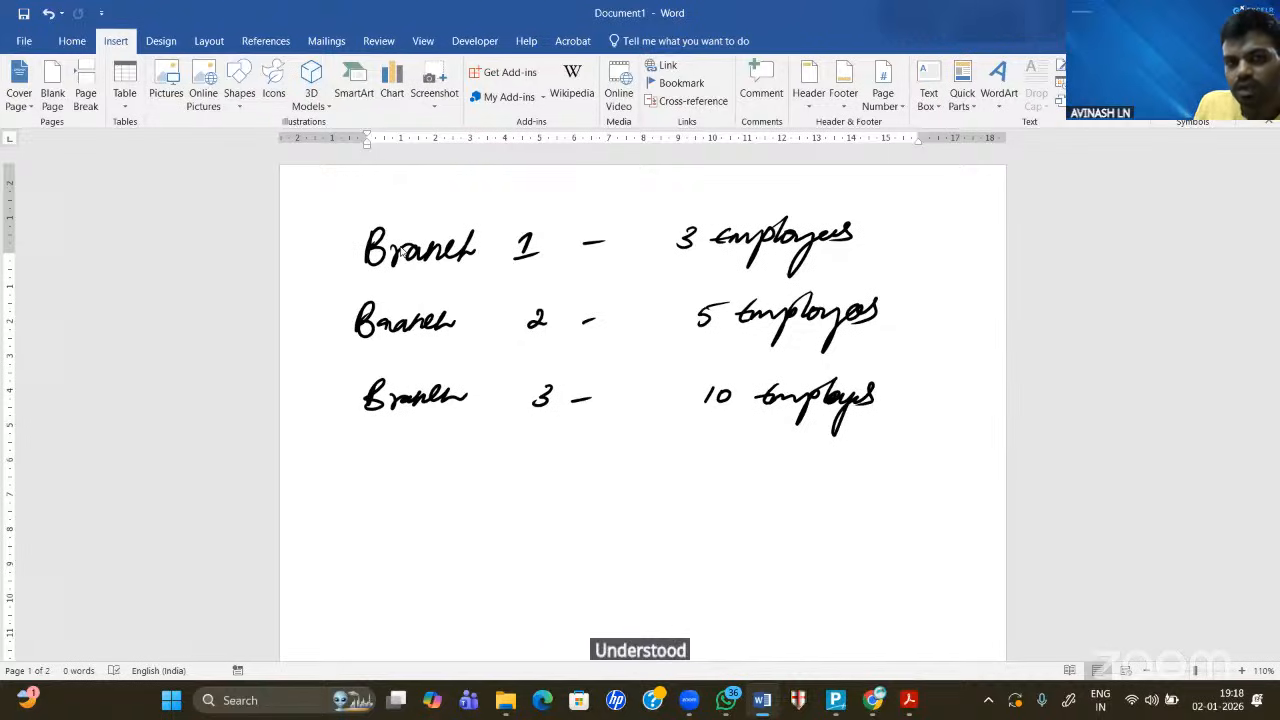
pyautogui.moveTo(360, 242)
pyautogui.mouseDown()
pyautogui.moveTo(303, 314)
pyautogui.moveTo(307, 482)
pyautogui.moveTo(330, 474)
pyautogui.moveTo(304, 480)
pyautogui.mouseUp()
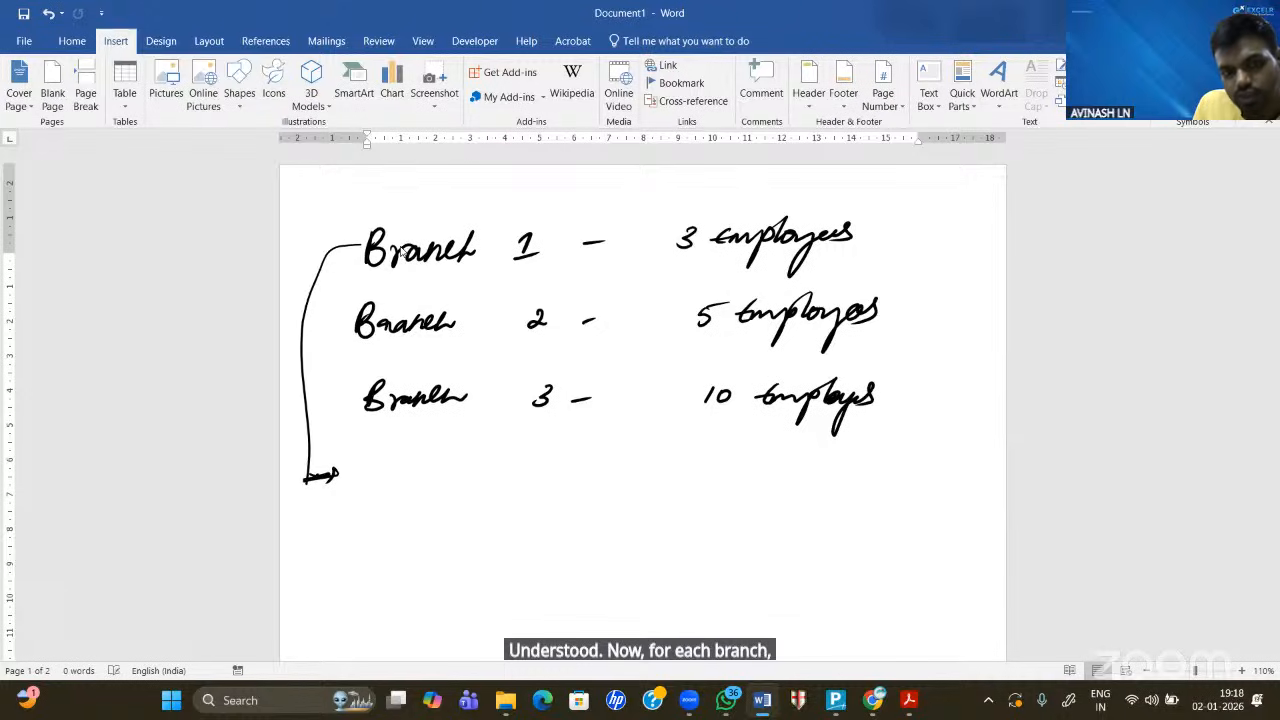
# - Handwrite 'Electricity Exp' beside the bracket arrow
pyautogui.moveTo(449, 464); pyautogui.dragTo(432, 486)
pyautogui.moveTo(444, 480)
pyautogui.mouseDown()
pyautogui.moveTo(466, 468)
pyautogui.moveTo(532, 484)
pyautogui.mouseUp()
pyautogui.moveTo(532, 484); pyautogui.dragTo(538, 476)
pyautogui.moveTo(545, 463); pyautogui.dragTo(556, 486)
pyautogui.moveTo(572, 482); pyautogui.dragTo(550, 520)
pyautogui.moveTo(664, 466)
pyautogui.mouseDown()
pyautogui.moveTo(644, 484)
pyautogui.moveTo(692, 470)
pyautogui.mouseUp()
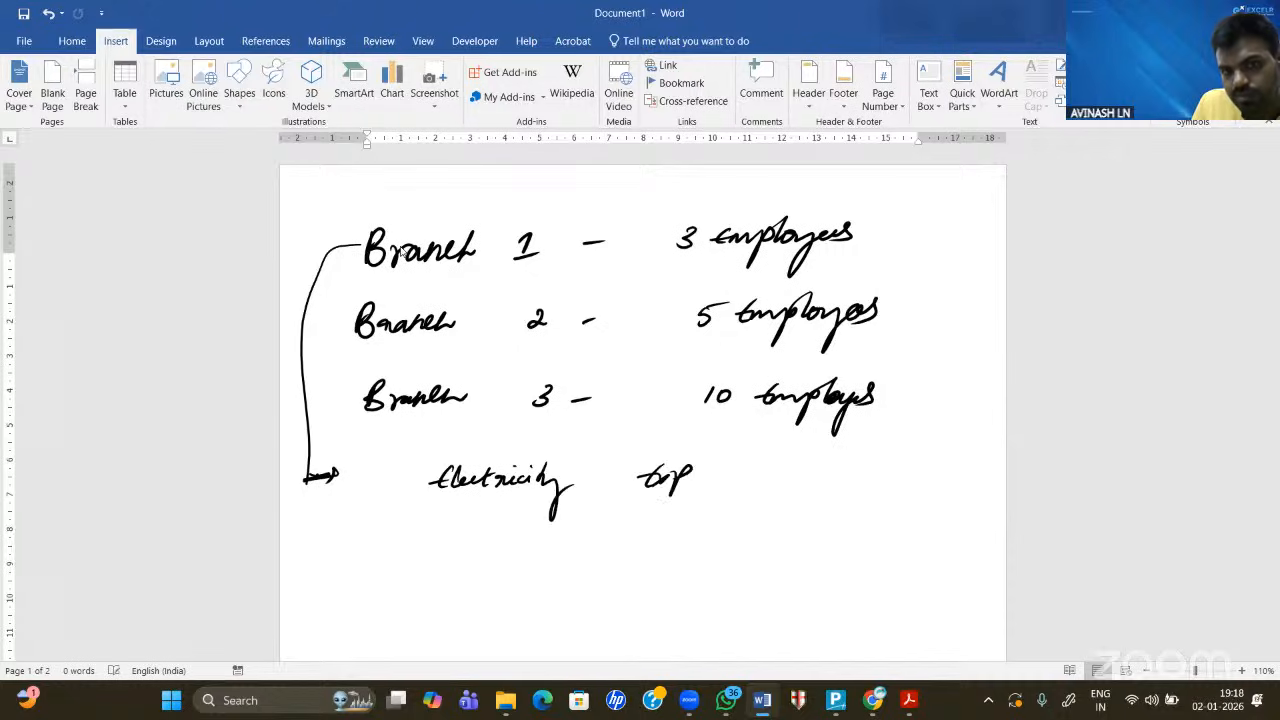
# - Add arrowed 'Rent Exp' and 'Salary Exp' lines below Electricity
pyautogui.moveTo(308, 529); pyautogui.dragTo(346, 528)
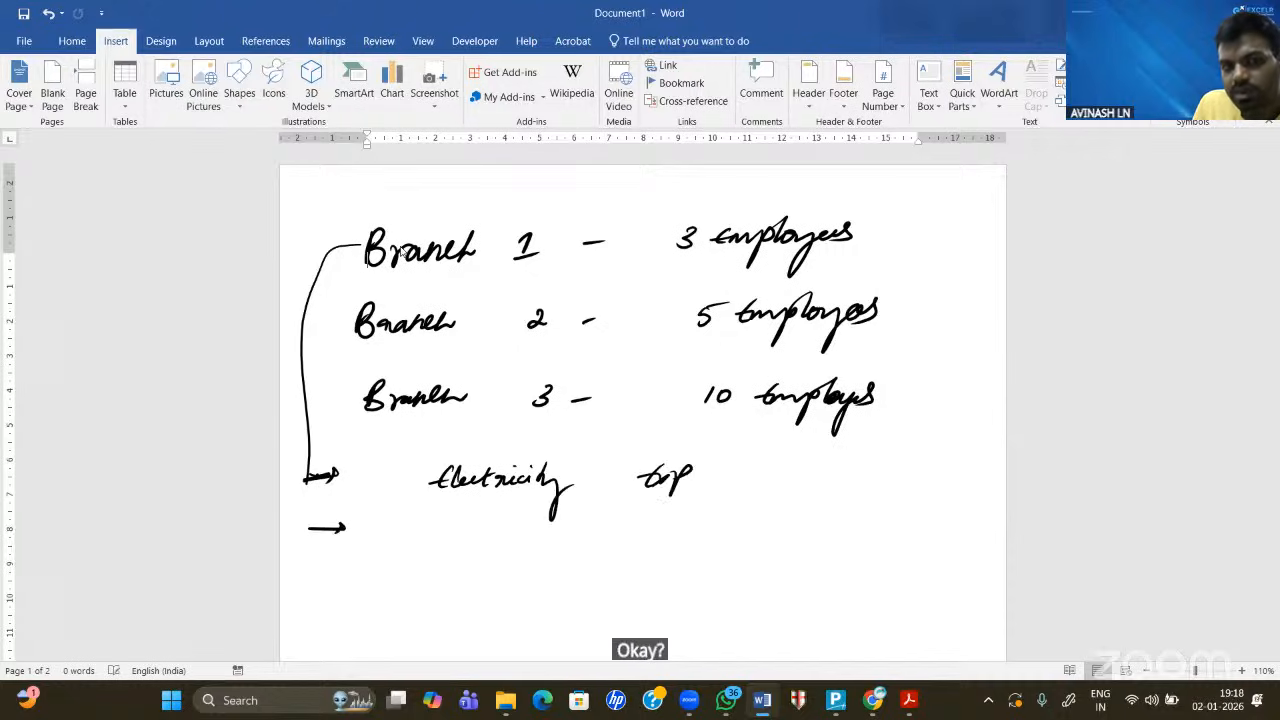
pyautogui.moveTo(456, 522)
pyautogui.mouseDown()
pyautogui.moveTo(486, 544)
pyautogui.moveTo(520, 530)
pyautogui.mouseUp()
pyautogui.moveTo(652, 526)
pyautogui.mouseDown()
pyautogui.moveTo(634, 544)
pyautogui.moveTo(664, 536)
pyautogui.moveTo(660, 550)
pyautogui.mouseUp()
pyautogui.moveTo(668, 538); pyautogui.dragTo(686, 534)
pyautogui.moveTo(306, 582); pyautogui.dragTo(340, 586)
pyautogui.moveTo(484, 570)
pyautogui.mouseDown()
pyautogui.moveTo(460, 588)
pyautogui.moveTo(510, 568)
pyautogui.moveTo(532, 622)
pyautogui.mouseUp()
pyautogui.moveTo(660, 578)
pyautogui.mouseDown()
pyautogui.moveTo(638, 592)
pyautogui.moveTo(678, 594)
pyautogui.mouseUp()
pyautogui.moveTo(678, 584); pyautogui.dragTo(664, 594)
pyautogui.moveTo(682, 582); pyautogui.dragTo(680, 610)
pyautogui.moveTo(682, 584); pyautogui.dragTo(686, 594)
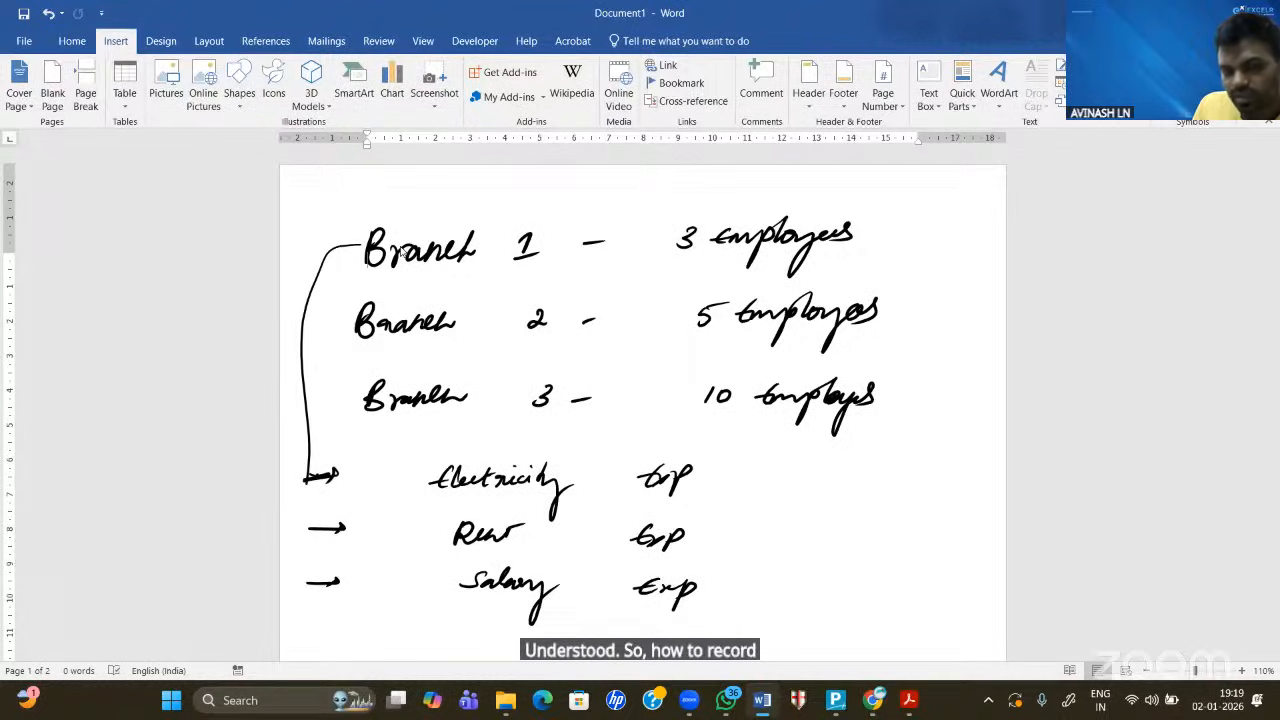
# - Link the expenses to branches 1 2 3, draw dividing lines, and tick Salary Exp
pyautogui.moveTo(697, 478)
pyautogui.mouseDown()
pyautogui.moveTo(771, 456)
pyautogui.moveTo(898, 470)
pyautogui.mouseUp()
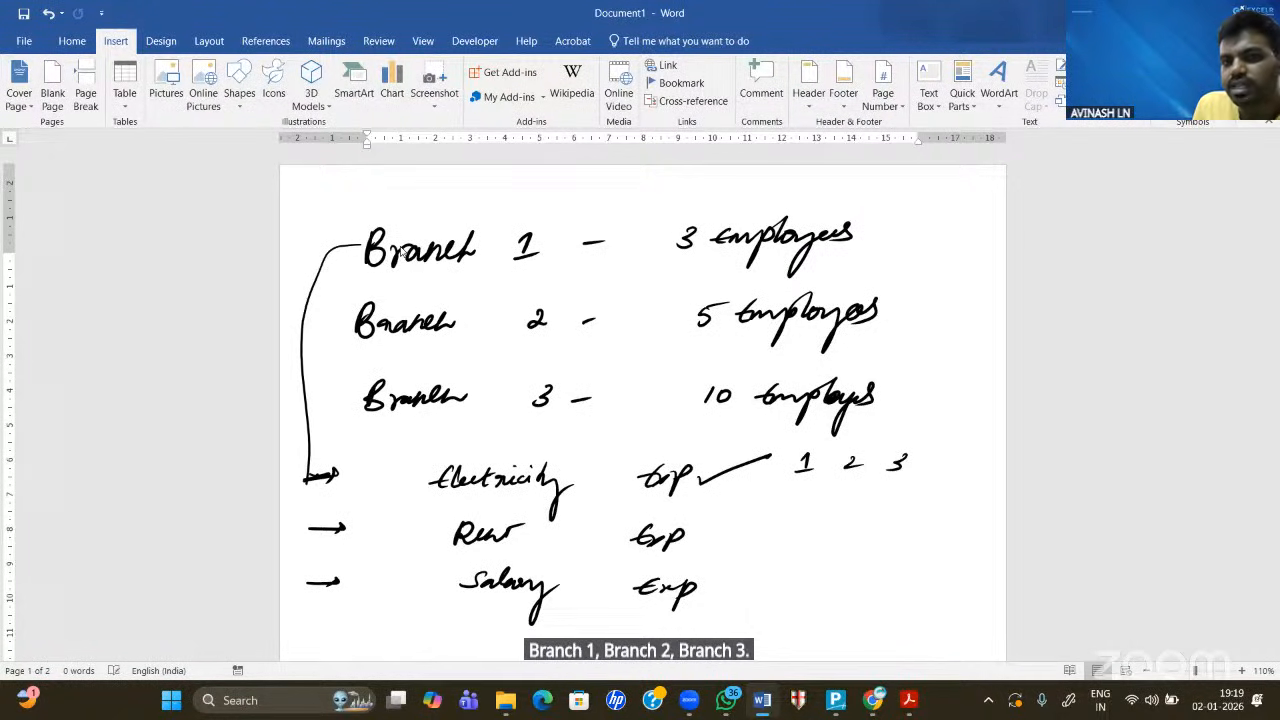
pyautogui.moveTo(525, 200); pyautogui.dragTo(462, 357)
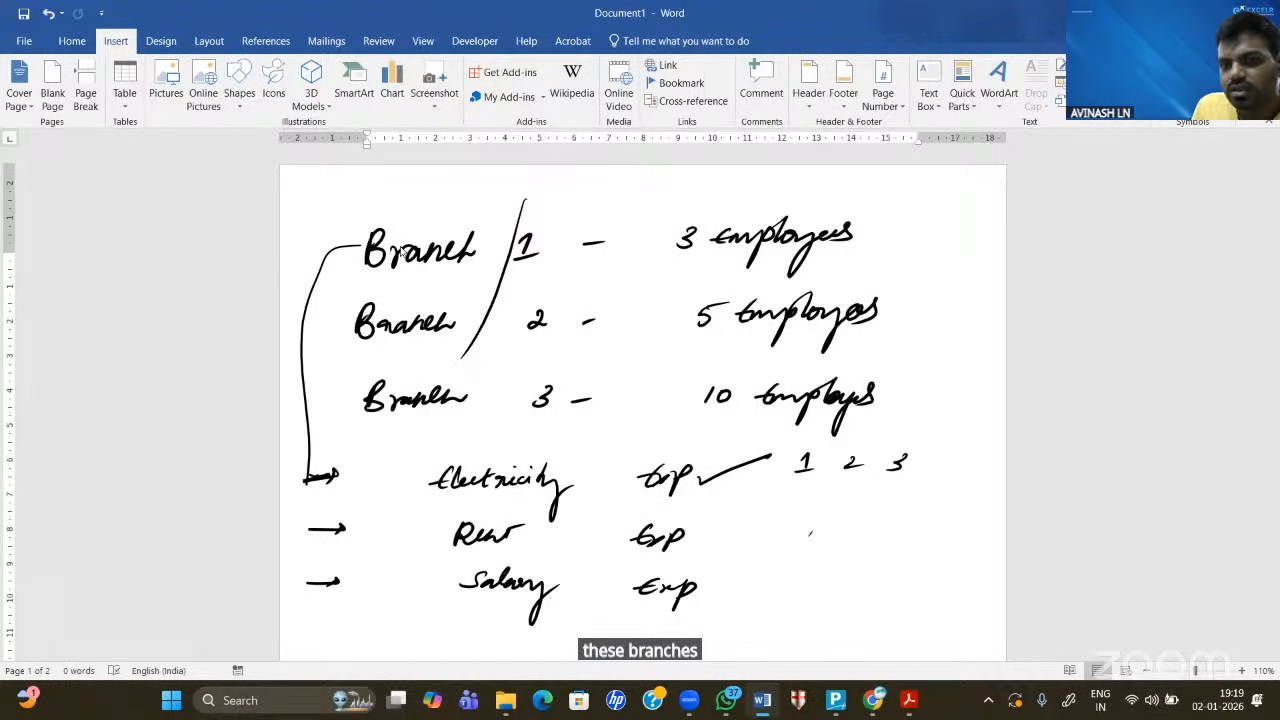
pyautogui.moveTo(810, 530); pyautogui.dragTo(805, 548)
pyautogui.moveTo(790, 553)
pyautogui.mouseDown()
pyautogui.moveTo(853, 527)
pyautogui.moveTo(858, 548)
pyautogui.moveTo(906, 532)
pyautogui.moveTo(888, 544)
pyautogui.mouseUp()
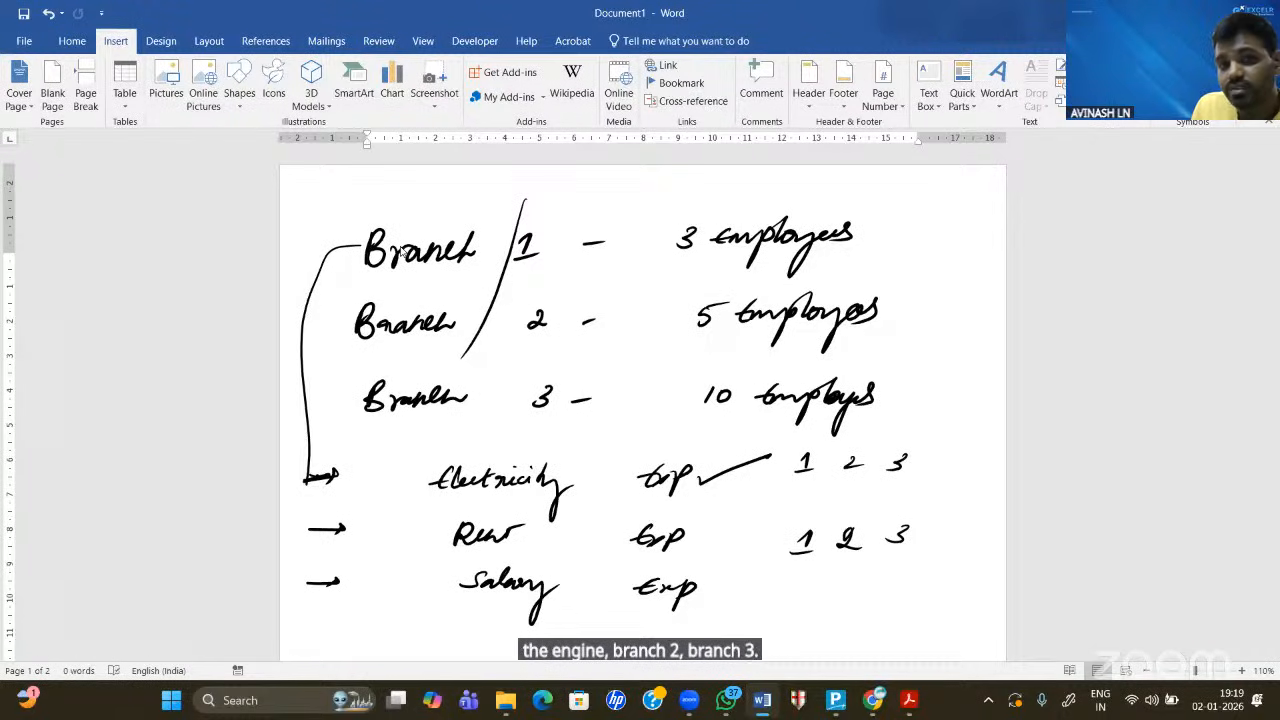
pyautogui.moveTo(491, 214); pyautogui.dragTo(490, 384)
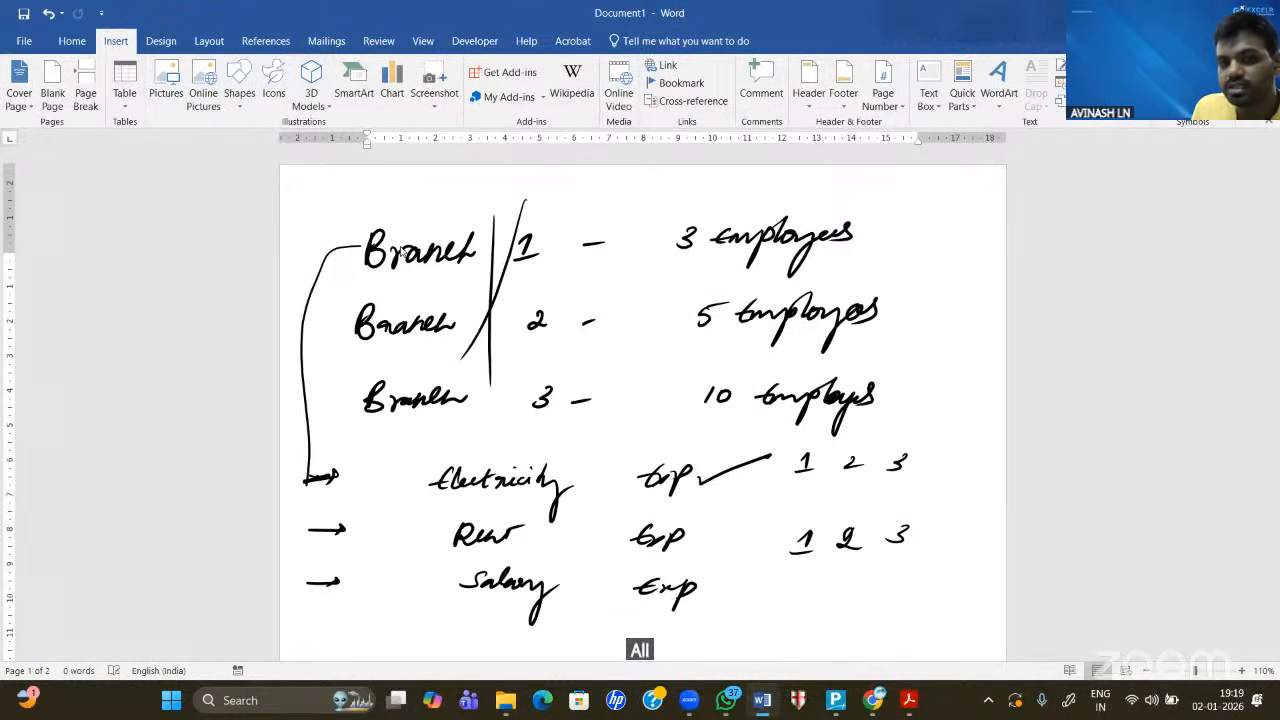
pyautogui.moveTo(726, 589); pyautogui.dragTo(762, 584)
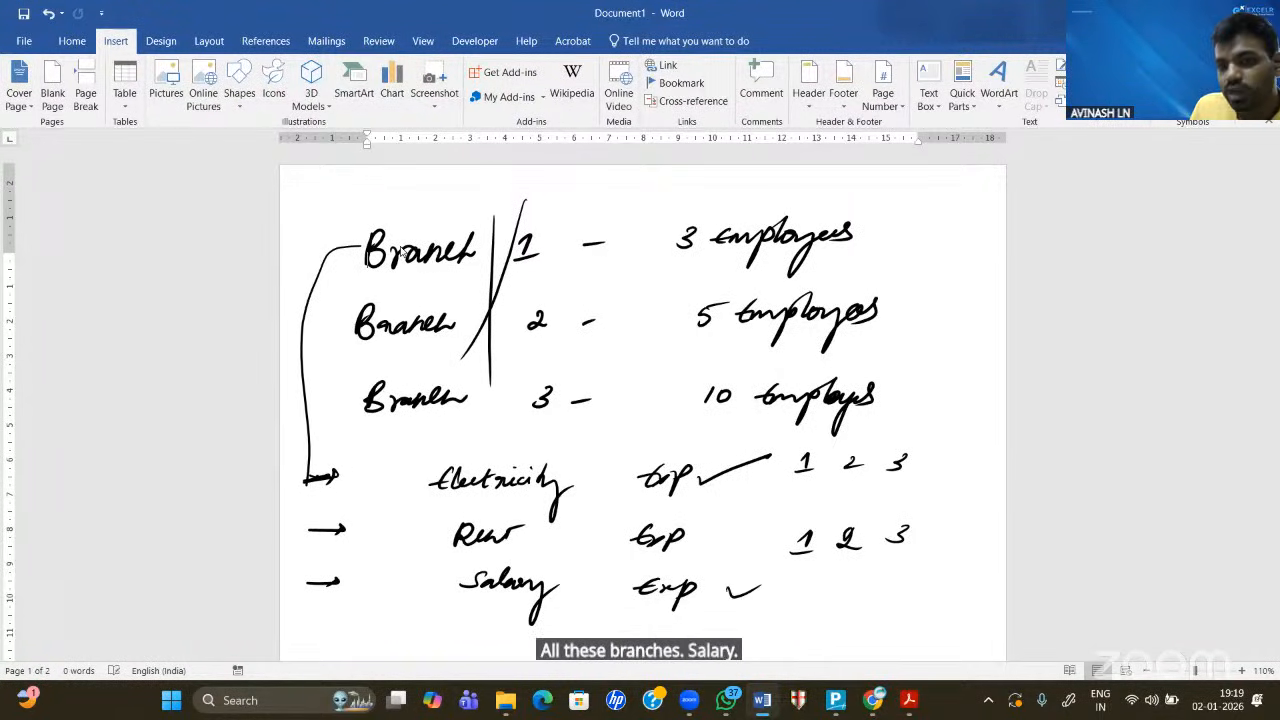
pyautogui.moveTo(665, 200); pyautogui.dragTo(668, 406)
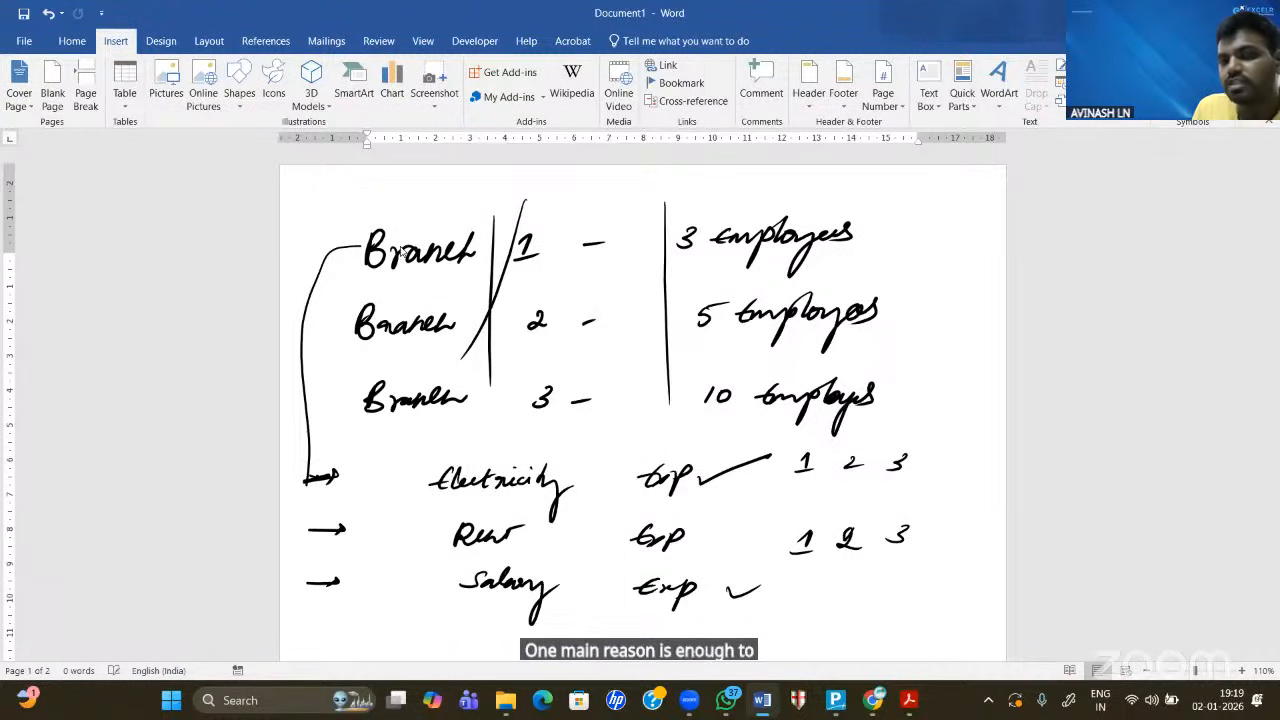
pyautogui.moveTo(484, 210); pyautogui.dragTo(469, 432)
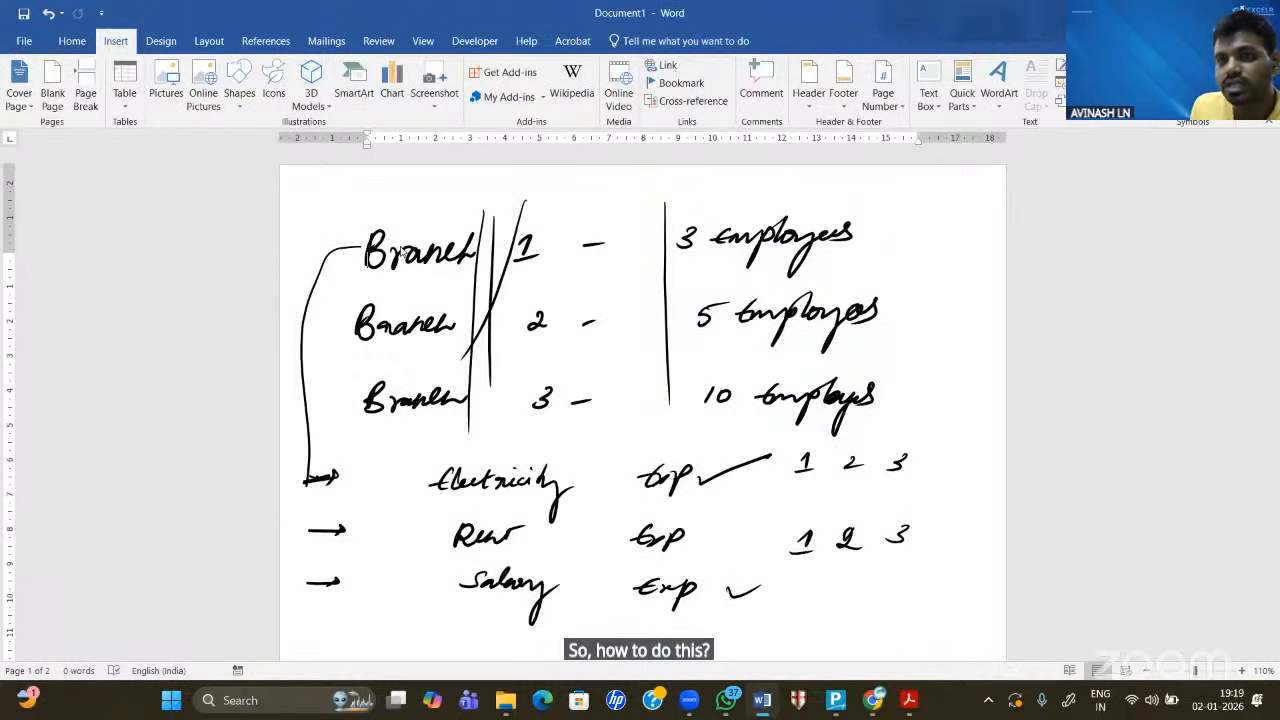
pyautogui.scroll(-8, 400, 251)
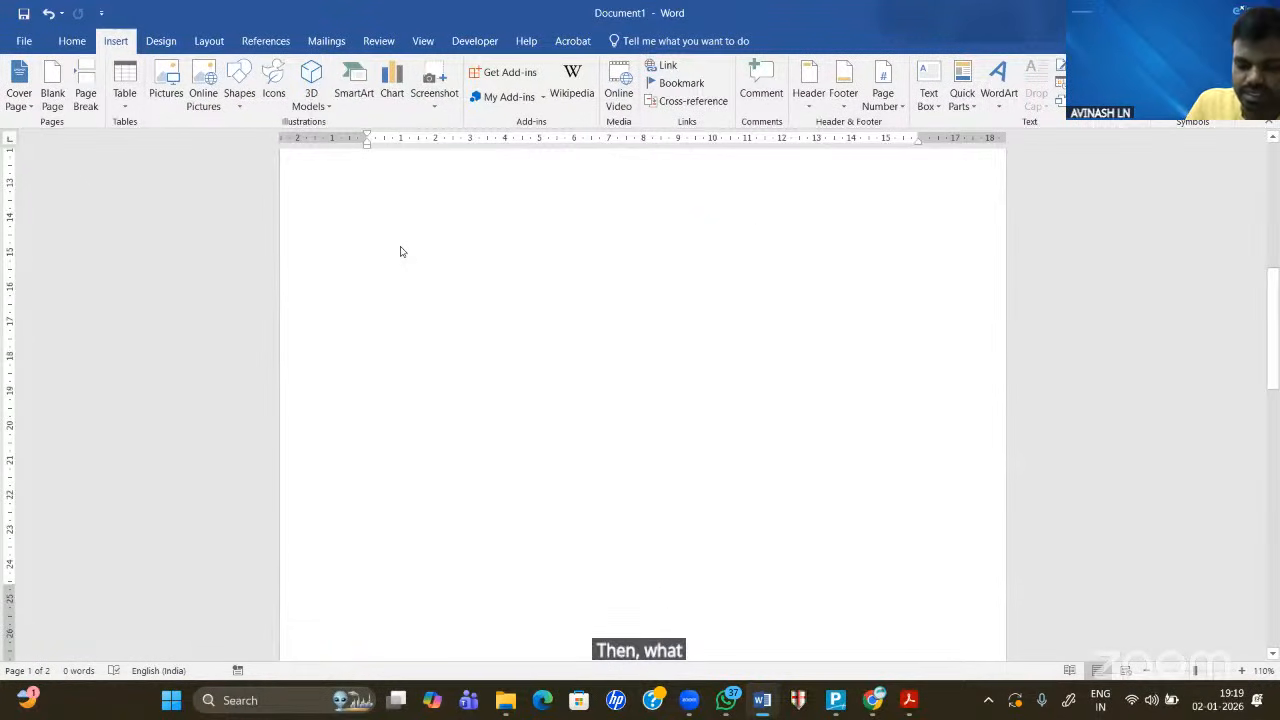
# - Handwrite the heading 'Cost Centre' and underline it
pyautogui.moveTo(362, 192)
pyautogui.mouseDown()
pyautogui.moveTo(372, 230)
pyautogui.moveTo(393, 231)
pyautogui.moveTo(423, 201)
pyautogui.mouseUp()
pyautogui.moveTo(491, 197)
pyautogui.mouseDown()
pyautogui.moveTo(484, 228)
pyautogui.moveTo(526, 222)
pyautogui.mouseUp()
pyautogui.moveTo(536, 196)
pyautogui.mouseDown()
pyautogui.moveTo(531, 222)
pyautogui.moveTo(545, 206)
pyautogui.mouseUp()
pyautogui.moveTo(546, 205)
pyautogui.mouseDown()
pyautogui.moveTo(547, 222)
pyautogui.moveTo(582, 206)
pyautogui.moveTo(584, 222)
pyautogui.mouseUp()
pyautogui.moveTo(280, 254); pyautogui.dragTo(610, 238)
pyautogui.moveTo(316, 244); pyautogui.dragTo(628, 244)
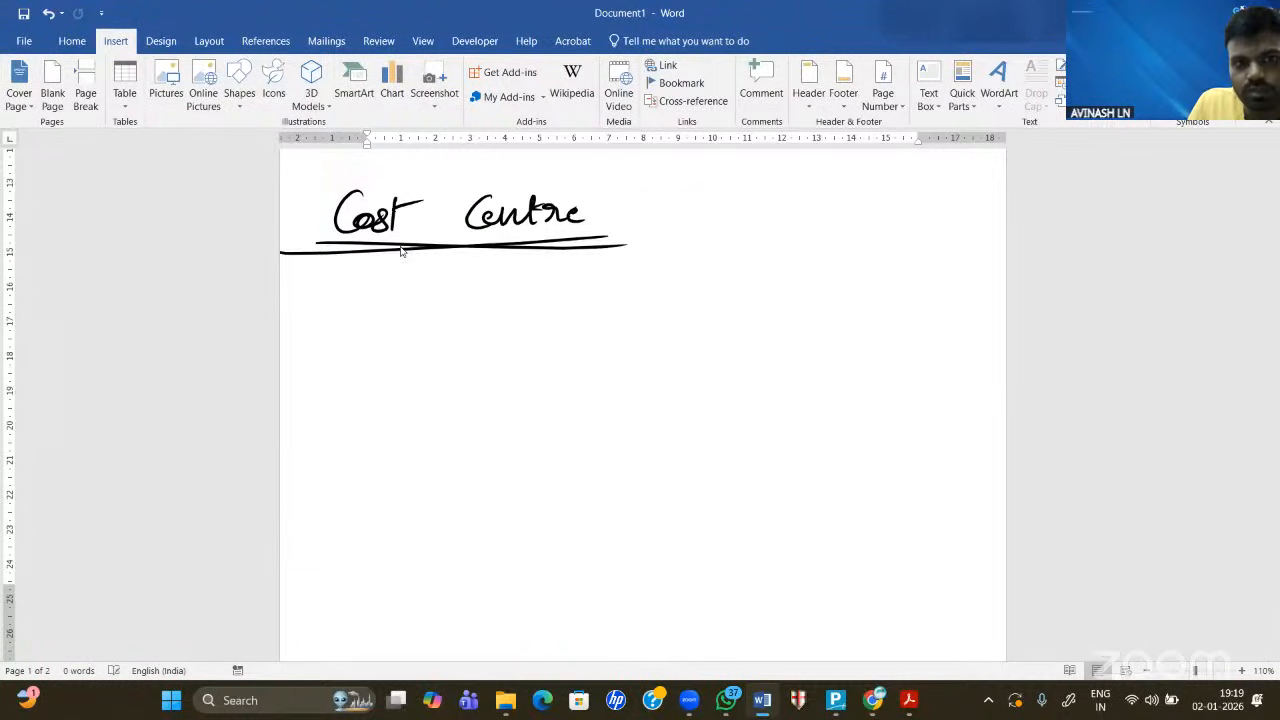
# - Begin the definition: 'Cost Centre is a function it'
pyautogui.moveTo(338, 284)
pyautogui.mouseDown()
pyautogui.moveTo(334, 318)
pyautogui.moveTo(386, 290)
pyautogui.mouseUp()
pyautogui.moveTo(480, 280)
pyautogui.mouseDown()
pyautogui.moveTo(478, 318)
pyautogui.moveTo(510, 310)
pyautogui.mouseUp()
pyautogui.moveTo(518, 278)
pyautogui.mouseDown()
pyautogui.moveTo(516, 312)
pyautogui.moveTo(544, 290)
pyautogui.mouseUp()
pyautogui.moveTo(540, 300); pyautogui.dragTo(608, 304)
pyautogui.moveTo(632, 286); pyautogui.dragTo(622, 302)
pyautogui.moveTo(700, 282)
pyautogui.mouseDown()
pyautogui.moveTo(690, 296)
pyautogui.moveTo(712, 296)
pyautogui.mouseUp()
pyautogui.moveTo(780, 272); pyautogui.dragTo(748, 326)
pyautogui.moveTo(744, 300)
pyautogui.mouseDown()
pyautogui.moveTo(836, 270)
pyautogui.moveTo(838, 288)
pyautogui.mouseUp()
pyautogui.moveTo(790, 272)
pyautogui.mouseDown()
pyautogui.moveTo(858, 268)
pyautogui.moveTo(910, 294)
pyautogui.moveTo(952, 286)
pyautogui.mouseUp()
pyautogui.moveTo(948, 268); pyautogui.dragTo(984, 260)
# - Continue the definition with 'helps to record/Allocate transaction'
pyautogui.moveTo(312, 346); pyautogui.dragTo(318, 384)
pyautogui.moveTo(318, 372)
pyautogui.mouseDown()
pyautogui.moveTo(344, 370)
pyautogui.moveTo(350, 408)
pyautogui.mouseUp()
pyautogui.moveTo(356, 374); pyautogui.dragTo(436, 376)
pyautogui.moveTo(422, 372)
pyautogui.mouseDown()
pyautogui.moveTo(444, 366)
pyautogui.moveTo(508, 402)
pyautogui.moveTo(532, 368)
pyautogui.moveTo(572, 348)
pyautogui.moveTo(574, 364)
pyautogui.moveTo(604, 372)
pyautogui.moveTo(592, 388)
pyautogui.mouseUp()
pyautogui.moveTo(646, 344)
pyautogui.mouseDown()
pyautogui.moveTo(642, 364)
pyautogui.moveTo(622, 370)
pyautogui.moveTo(668, 346)
pyautogui.moveTo(696, 364)
pyautogui.mouseUp()
pyautogui.moveTo(696, 360)
pyautogui.mouseDown()
pyautogui.moveTo(732, 350)
pyautogui.moveTo(784, 366)
pyautogui.mouseUp()
pyautogui.moveTo(778, 348); pyautogui.dragTo(880, 350)
pyautogui.moveTo(888, 334)
pyautogui.mouseDown()
pyautogui.moveTo(890, 356)
pyautogui.moveTo(932, 350)
pyautogui.moveTo(908, 338)
pyautogui.mouseUp()
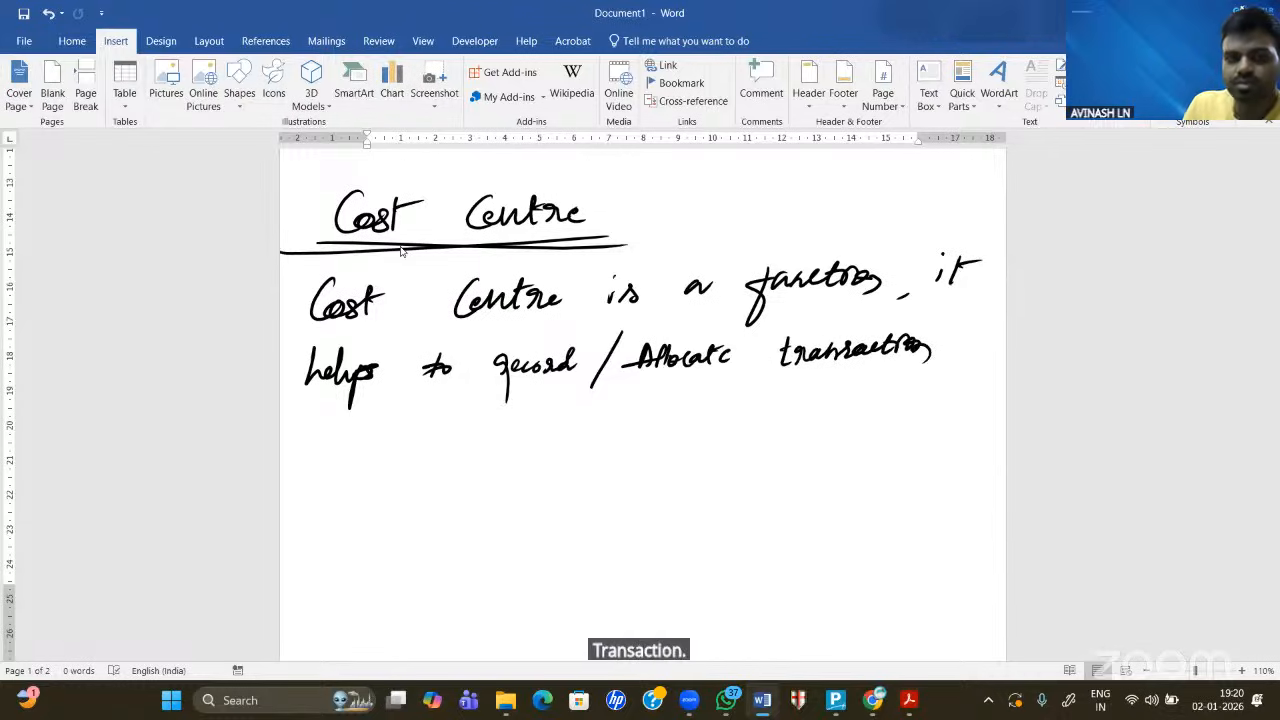
# - Finish with 'for Department wise / Branch Wise.' and underline Department
pyautogui.moveTo(318, 420)
pyautogui.mouseDown()
pyautogui.moveTo(316, 456)
pyautogui.moveTo(348, 432)
pyautogui.moveTo(422, 446)
pyautogui.mouseUp()
pyautogui.moveTo(424, 434); pyautogui.dragTo(426, 468)
pyautogui.moveTo(424, 438)
pyautogui.mouseDown()
pyautogui.moveTo(432, 448)
pyautogui.moveTo(538, 424)
pyautogui.moveTo(578, 430)
pyautogui.mouseUp()
pyautogui.moveTo(586, 432); pyautogui.dragTo(612, 438)
pyautogui.moveTo(658, 404)
pyautogui.mouseDown()
pyautogui.moveTo(630, 464)
pyautogui.moveTo(716, 434)
pyautogui.moveTo(834, 430)
pyautogui.mouseUp()
pyautogui.moveTo(848, 429); pyautogui.dragTo(849, 430)
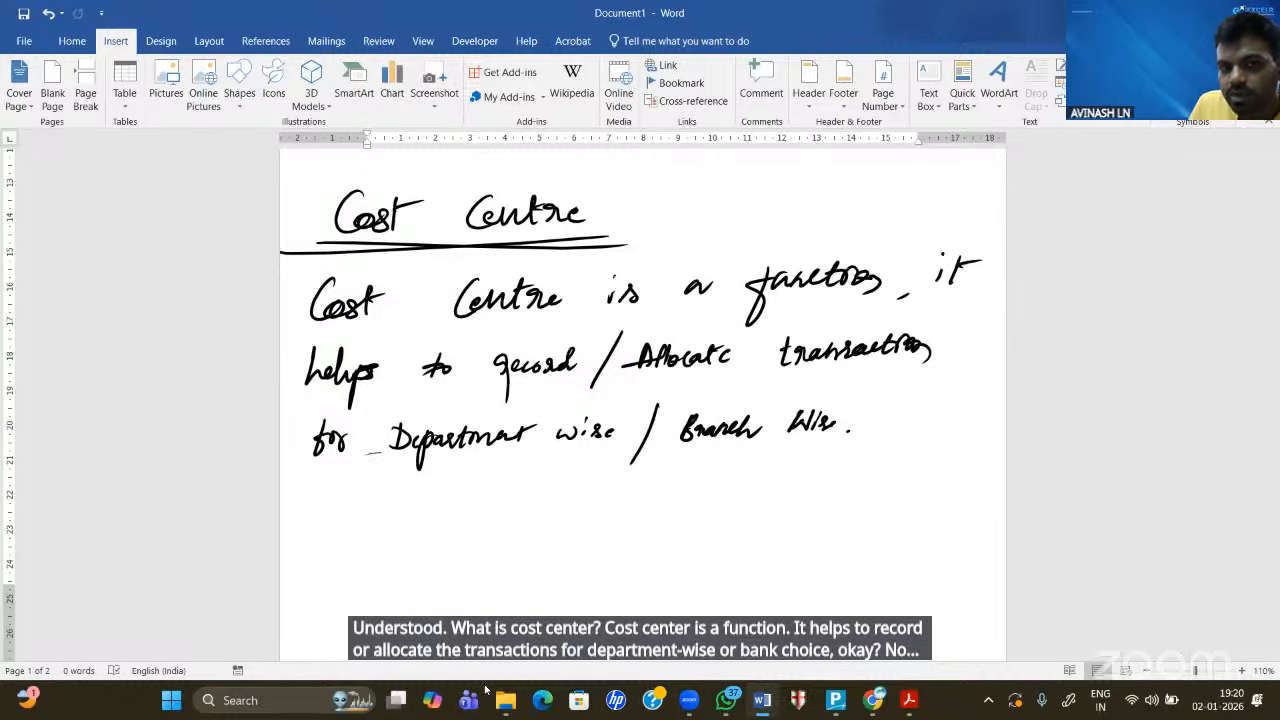
pyautogui.moveTo(359, 460)
pyautogui.mouseDown()
pyautogui.moveTo(558, 460)
pyautogui.moveTo(515, 448)
pyautogui.mouseUp()
# - Ink an underline beneath 'Branch Wise' in the Cost Centre definition
pyautogui.moveTo(666, 454)
pyautogui.mouseDown()
pyautogui.moveTo(840, 448)
pyautogui.moveTo(816, 450)
pyautogui.mouseUp()
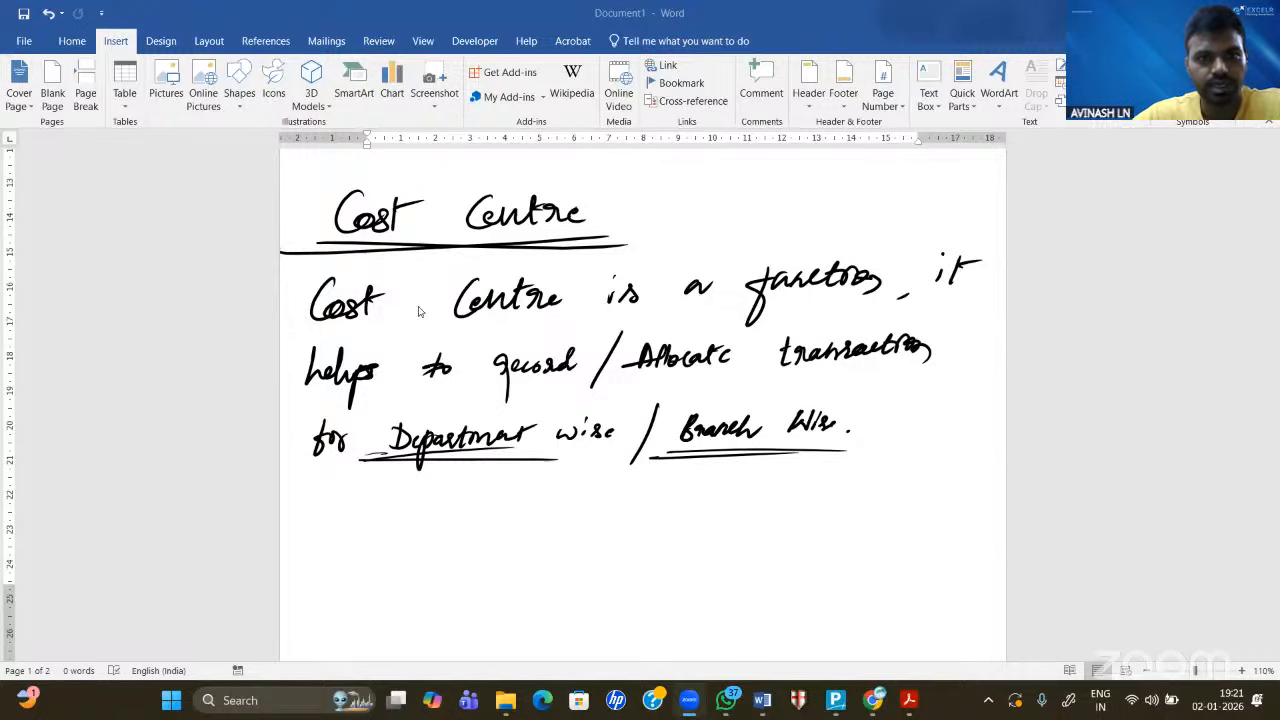
pyautogui.scroll(7, 419, 311)
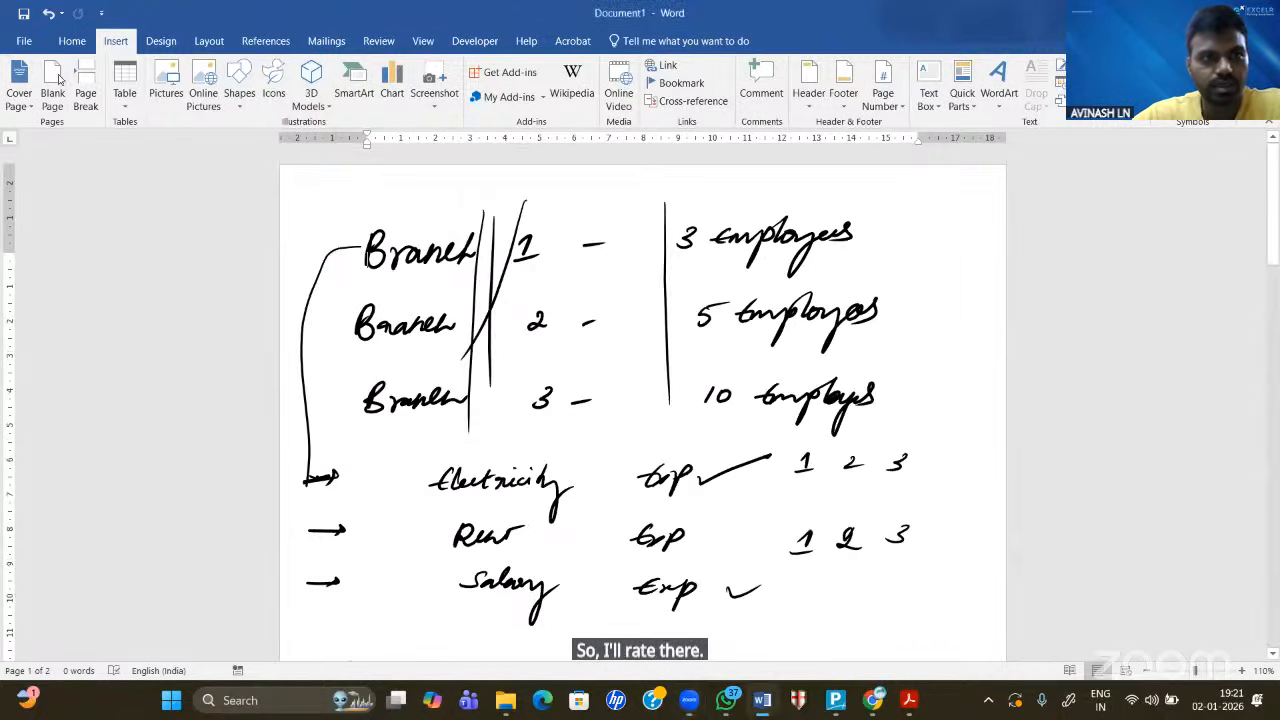
# - Insert a blank page and handwrite an underlined 'Particulars' heading at its top
pyautogui.click(52, 84)
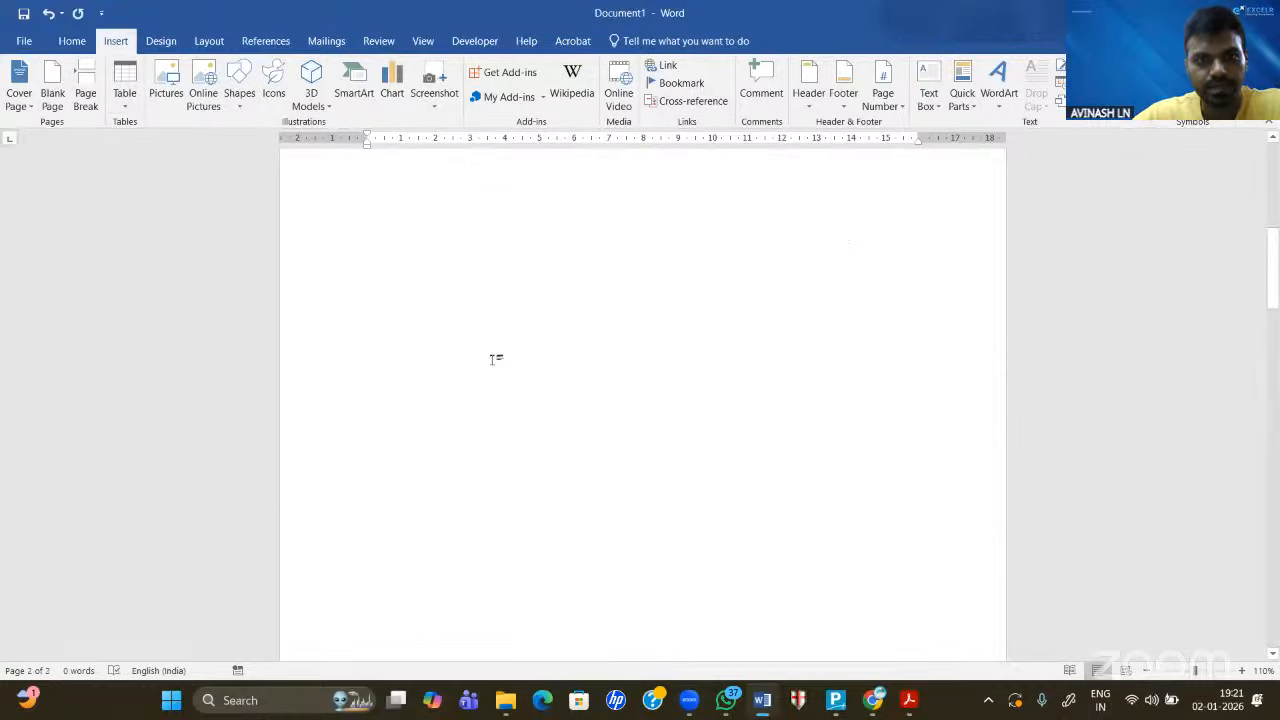
pyautogui.scroll(5, 491, 359)
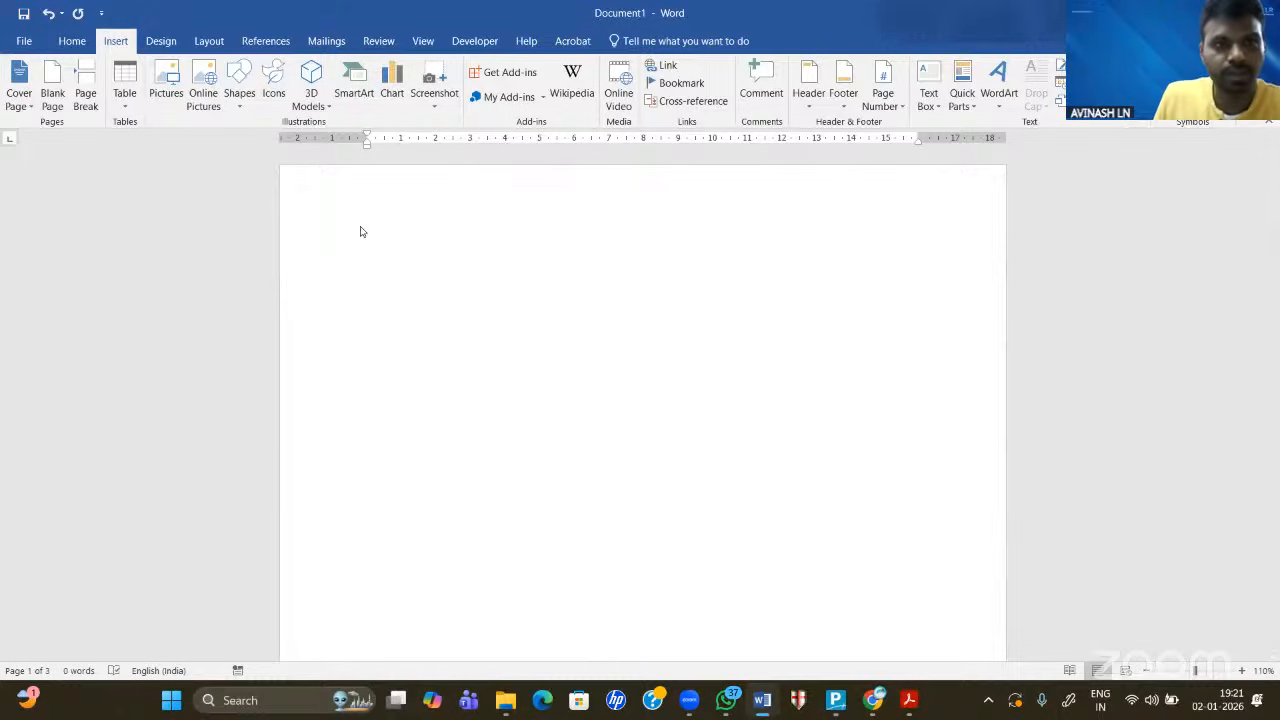
pyautogui.moveTo(328, 208); pyautogui.dragTo(316, 254)
pyautogui.moveTo(321, 214)
pyautogui.mouseDown()
pyautogui.moveTo(323, 234)
pyautogui.moveTo(358, 248)
pyautogui.moveTo(456, 238)
pyautogui.mouseUp()
pyautogui.moveTo(284, 258)
pyautogui.mouseDown()
pyautogui.moveTo(464, 254)
pyautogui.moveTo(444, 258)
pyautogui.mouseUp()
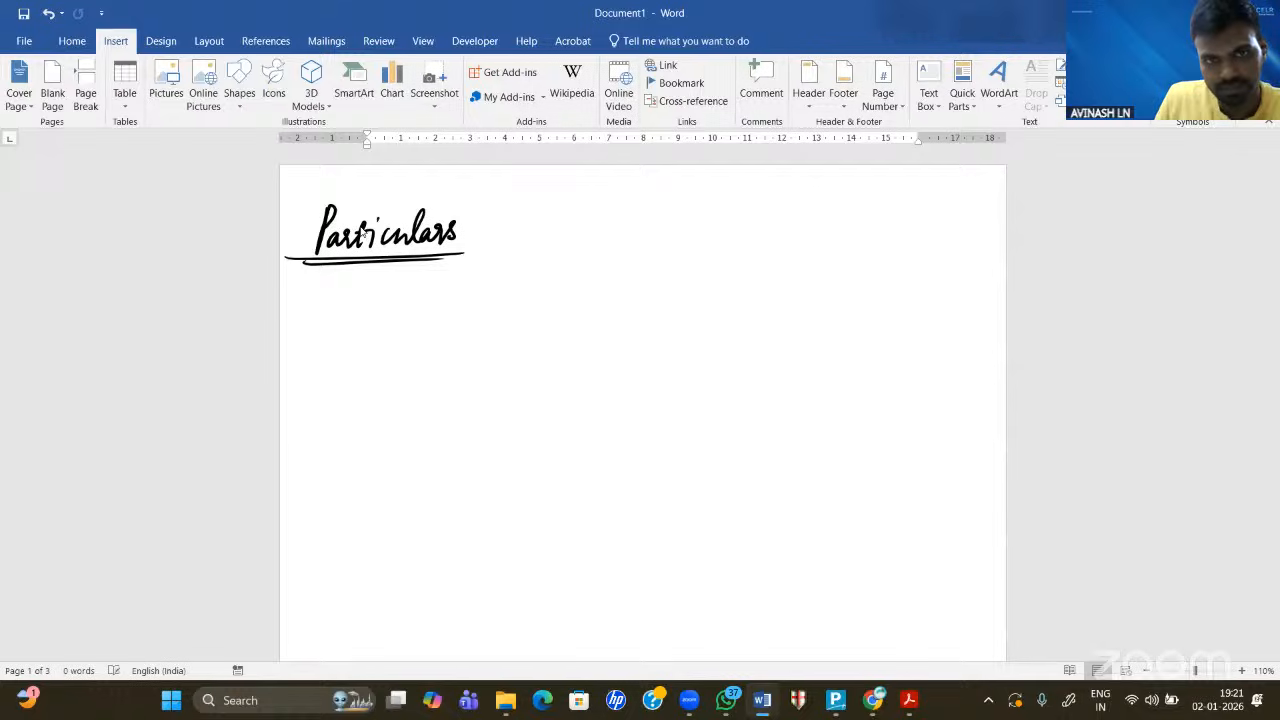
# - Add underlined Branch 1, Branch 2 and Branch 3 column headings
pyautogui.moveTo(531, 212)
pyautogui.mouseDown()
pyautogui.moveTo(540, 246)
pyautogui.moveTo(604, 218)
pyautogui.moveTo(596, 242)
pyautogui.moveTo(638, 228)
pyautogui.moveTo(642, 240)
pyautogui.mouseUp()
pyautogui.moveTo(708, 212)
pyautogui.mouseDown()
pyautogui.moveTo(718, 238)
pyautogui.moveTo(786, 214)
pyautogui.moveTo(792, 232)
pyautogui.moveTo(820, 230)
pyautogui.moveTo(898, 202)
pyautogui.moveTo(896, 224)
pyautogui.moveTo(920, 214)
pyautogui.moveTo(972, 226)
pyautogui.mouseUp()
pyautogui.moveTo(880, 244); pyautogui.dragTo(962, 244)
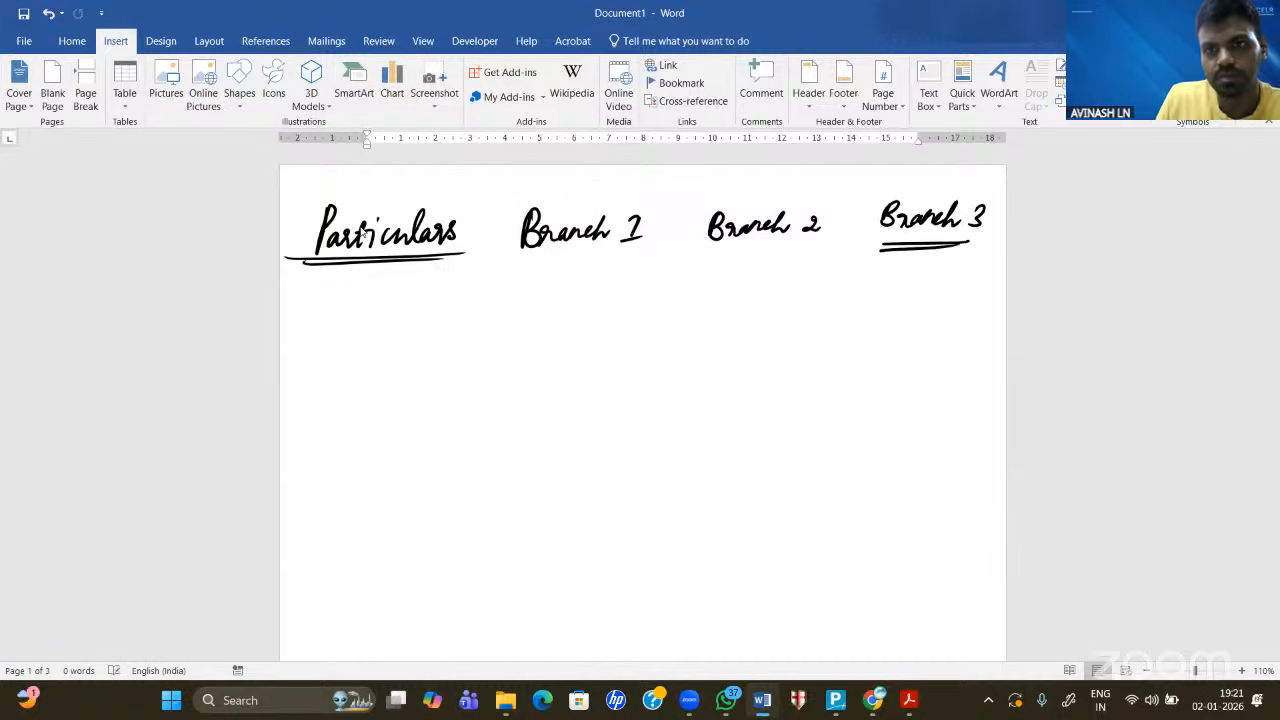
pyautogui.moveTo(720, 250); pyautogui.dragTo(798, 248)
pyautogui.moveTo(518, 260); pyautogui.dragTo(614, 250)
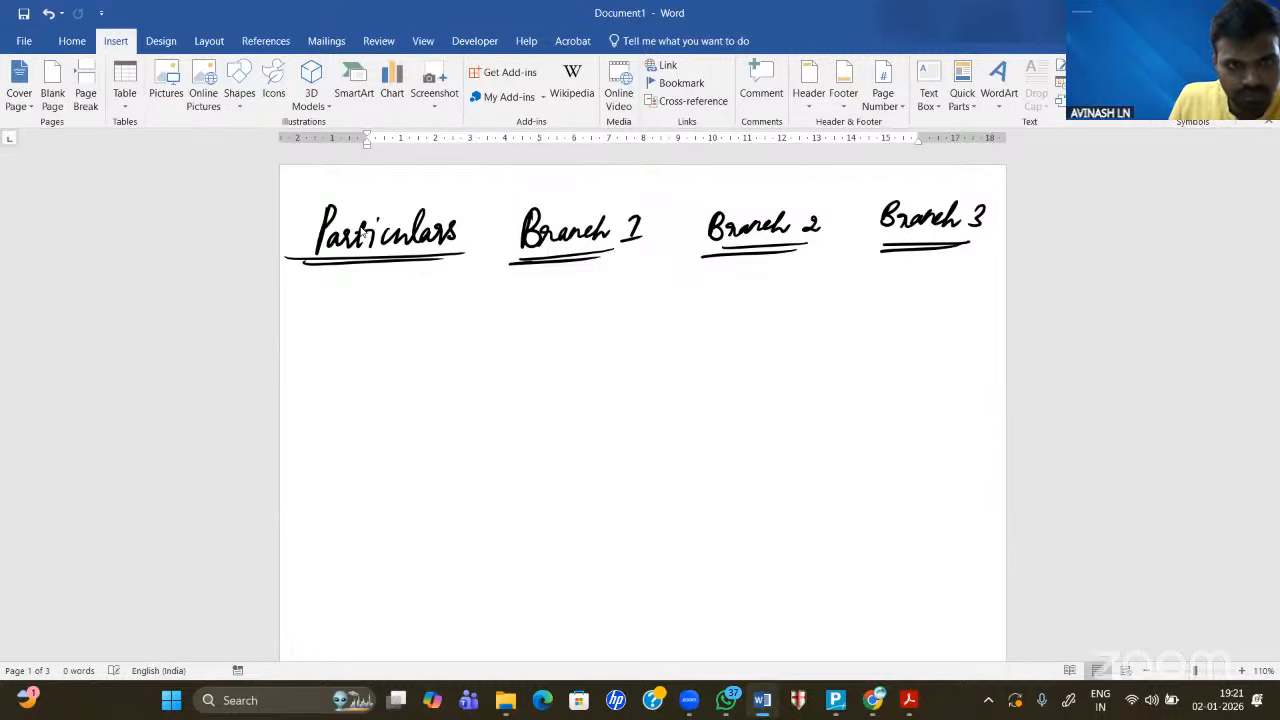
# - Write the '* Rent' row with 30,000, 35000 and 45000 under Branches 1–3
pyautogui.moveTo(306, 310)
pyautogui.mouseDown()
pyautogui.moveTo(296, 338)
pyautogui.moveTo(312, 322)
pyautogui.moveTo(354, 344)
pyautogui.mouseUp()
pyautogui.moveTo(358, 310)
pyautogui.mouseDown()
pyautogui.moveTo(376, 314)
pyautogui.moveTo(378, 340)
pyautogui.mouseUp()
pyautogui.moveTo(370, 330)
pyautogui.mouseDown()
pyautogui.moveTo(398, 326)
pyautogui.moveTo(402, 338)
pyautogui.mouseUp()
pyautogui.moveTo(394, 318); pyautogui.dragTo(420, 314)
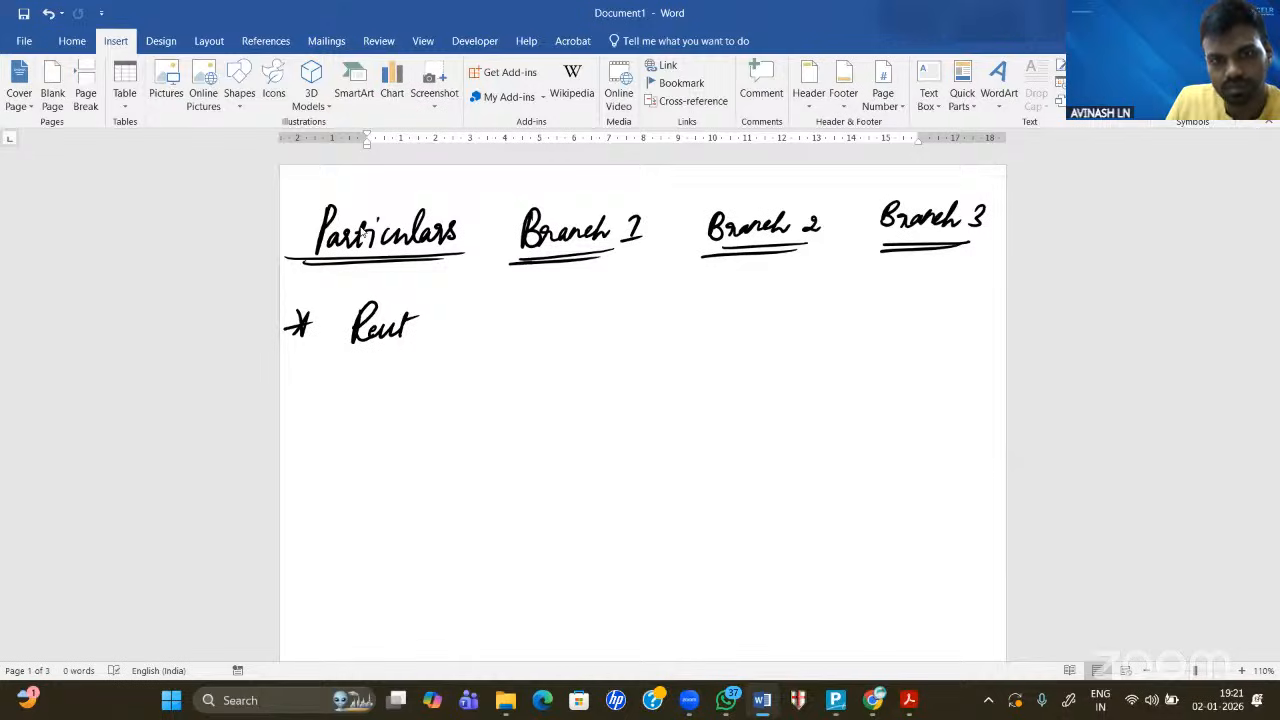
pyautogui.moveTo(536, 312)
pyautogui.mouseDown()
pyautogui.moveTo(530, 331)
pyautogui.moveTo(556, 319)
pyautogui.moveTo(560, 336)
pyautogui.mouseUp()
pyautogui.moveTo(574, 317); pyautogui.dragTo(604, 318)
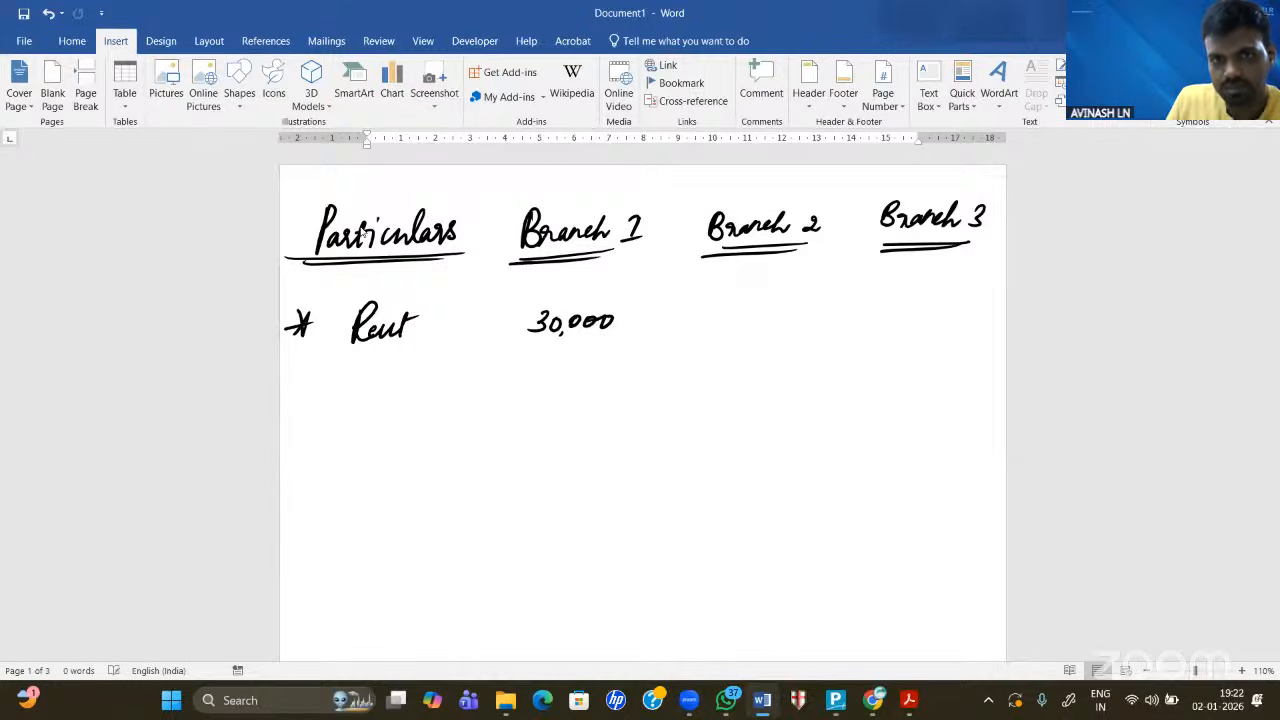
pyautogui.moveTo(725, 305)
pyautogui.mouseDown()
pyautogui.moveTo(726, 320)
pyautogui.moveTo(790, 308)
pyautogui.mouseUp()
pyautogui.moveTo(770, 306); pyautogui.dragTo(768, 309)
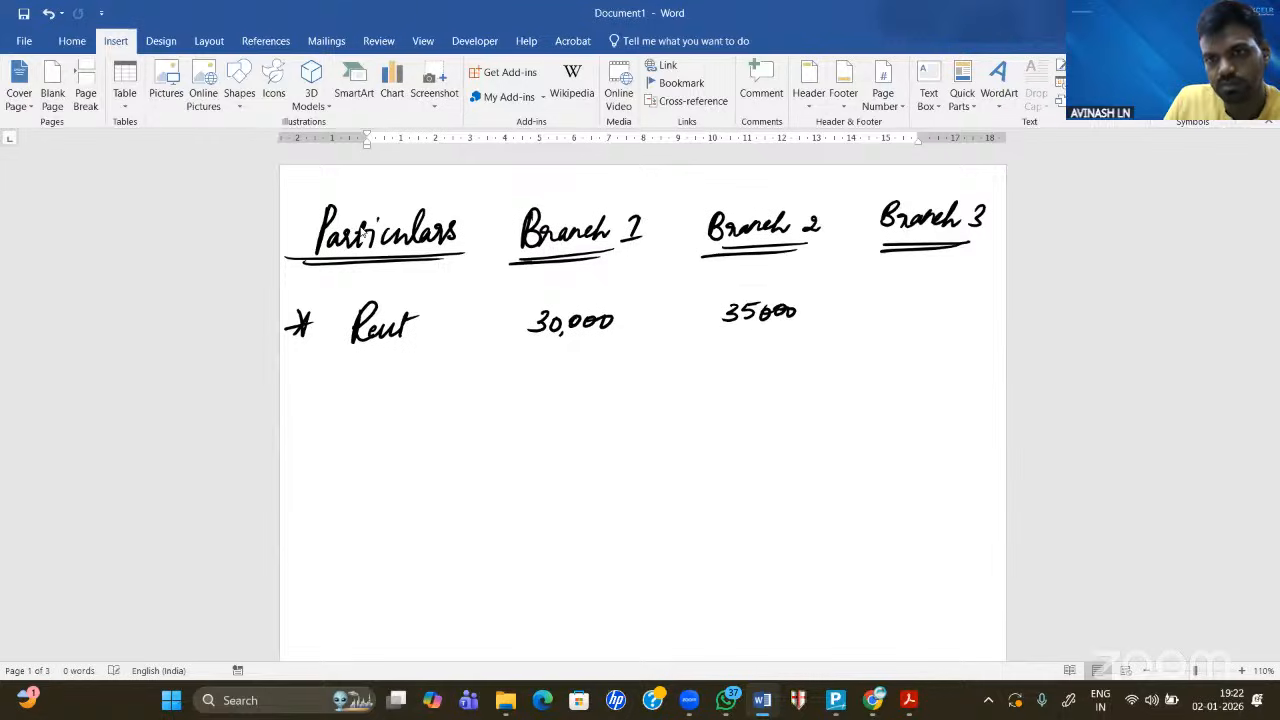
pyautogui.moveTo(906, 290)
pyautogui.mouseDown()
pyautogui.moveTo(928, 310)
pyautogui.moveTo(976, 303)
pyautogui.mouseUp()
pyautogui.moveTo(300, 397)
pyautogui.mouseDown()
pyautogui.moveTo(310, 417)
pyautogui.moveTo(314, 401)
pyautogui.moveTo(462, 414)
pyautogui.mouseUp()
# - Write the Electricity row with 5000, 6000 and 7000 under Branches 1–3
pyautogui.moveTo(464, 404); pyautogui.dragTo(454, 458)
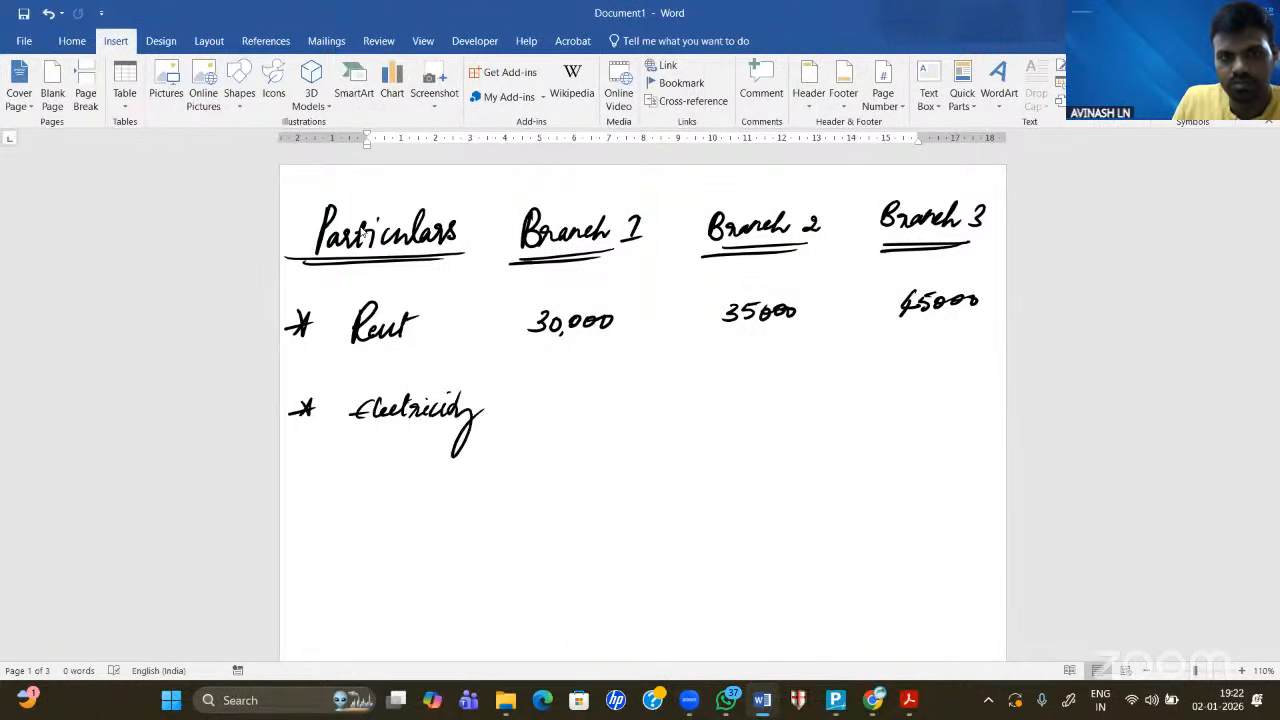
pyautogui.moveTo(562, 404); pyautogui.dragTo(556, 422)
pyautogui.moveTo(560, 401); pyautogui.dragTo(578, 406)
pyautogui.moveTo(596, 405); pyautogui.dragTo(604, 406)
pyautogui.moveTo(754, 394)
pyautogui.mouseDown()
pyautogui.moveTo(744, 412)
pyautogui.moveTo(760, 406)
pyautogui.mouseUp()
pyautogui.moveTo(780, 403); pyautogui.dragTo(788, 406)
pyautogui.moveTo(916, 392); pyautogui.dragTo(940, 400)
pyautogui.moveTo(960, 396); pyautogui.dragTo(974, 400)
# - Start the '* Salary' row with 1,00,000 under Branch 1
pyautogui.moveTo(314, 474); pyautogui.dragTo(300, 490)
pyautogui.moveTo(300, 474)
pyautogui.mouseDown()
pyautogui.moveTo(316, 492)
pyautogui.moveTo(402, 490)
pyautogui.mouseUp()
pyautogui.moveTo(404, 490)
pyautogui.mouseDown()
pyautogui.moveTo(412, 462)
pyautogui.moveTo(428, 490)
pyautogui.mouseUp()
pyautogui.moveTo(430, 490)
pyautogui.mouseDown()
pyautogui.moveTo(442, 478)
pyautogui.moveTo(436, 522)
pyautogui.mouseUp()
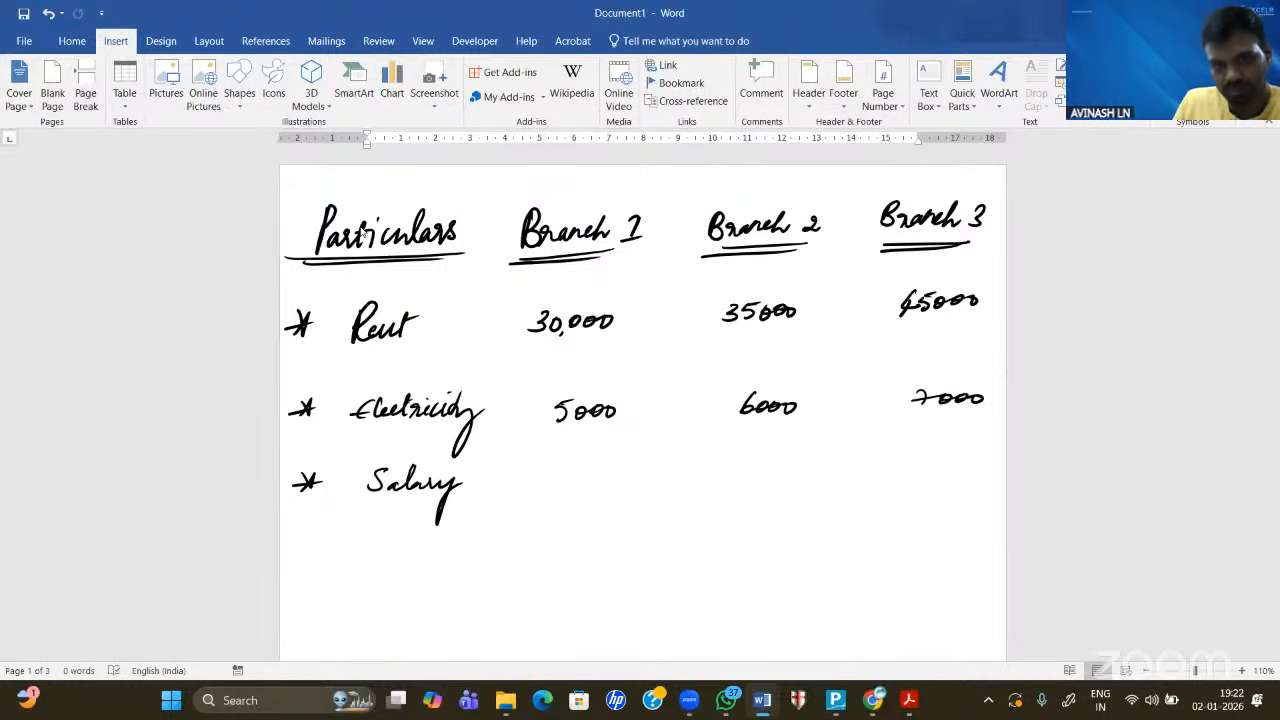
pyautogui.moveTo(540, 476); pyautogui.dragTo(538, 494)
pyautogui.moveTo(547, 488); pyautogui.dragTo(572, 482)
pyautogui.moveTo(580, 488); pyautogui.dragTo(578, 496)
pyautogui.moveTo(592, 480); pyautogui.dragTo(602, 492)
pyautogui.moveTo(622, 480); pyautogui.dragTo(620, 483)
# - Write Salary of 1,50,000 under Branch 2 and 2,00,000 under Branch 3
pyautogui.moveTo(738, 469); pyautogui.dragTo(737, 492)
pyautogui.moveTo(758, 470)
pyautogui.mouseDown()
pyautogui.moveTo(750, 480)
pyautogui.moveTo(770, 475)
pyautogui.moveTo(779, 490)
pyautogui.mouseUp()
pyautogui.moveTo(791, 474); pyautogui.dragTo(813, 476)
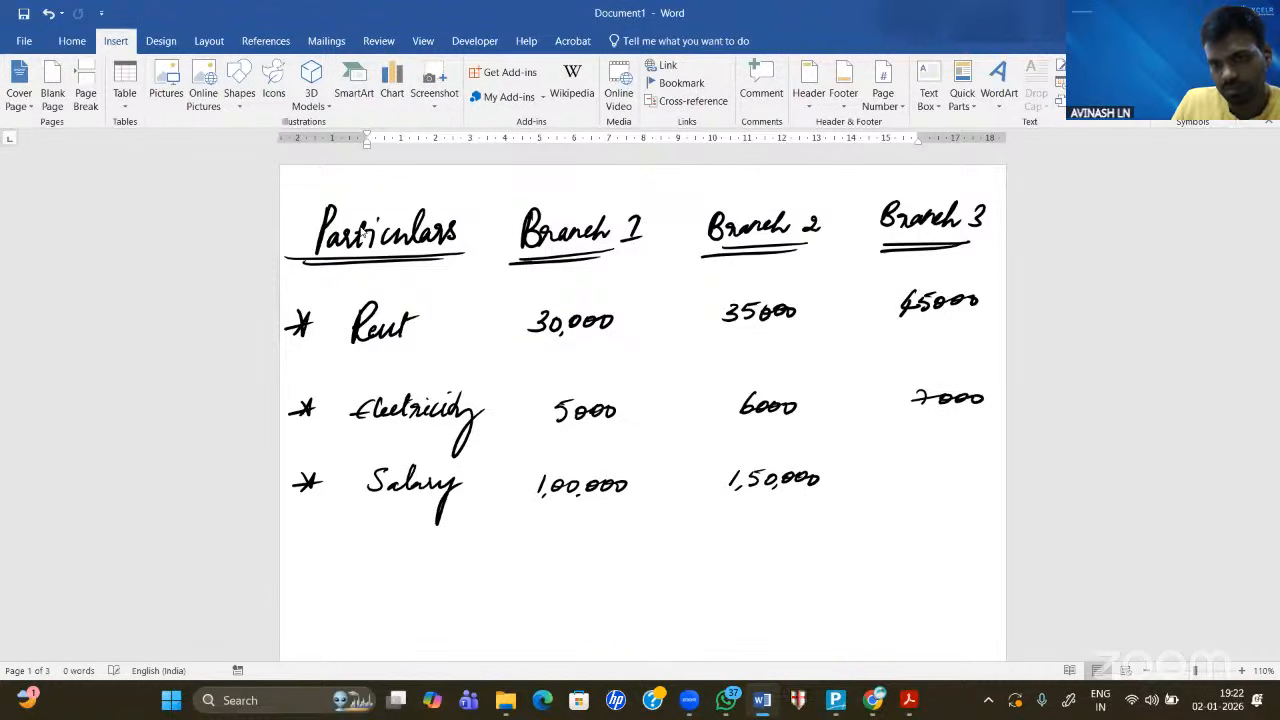
pyautogui.moveTo(898, 466); pyautogui.dragTo(904, 486)
pyautogui.moveTo(920, 470); pyautogui.dragTo(926, 480)
pyautogui.moveTo(936, 470); pyautogui.dragTo(947, 484)
pyautogui.moveTo(962, 470); pyautogui.dragTo(972, 478)
pyautogui.moveTo(988, 470); pyautogui.dragTo(986, 478)
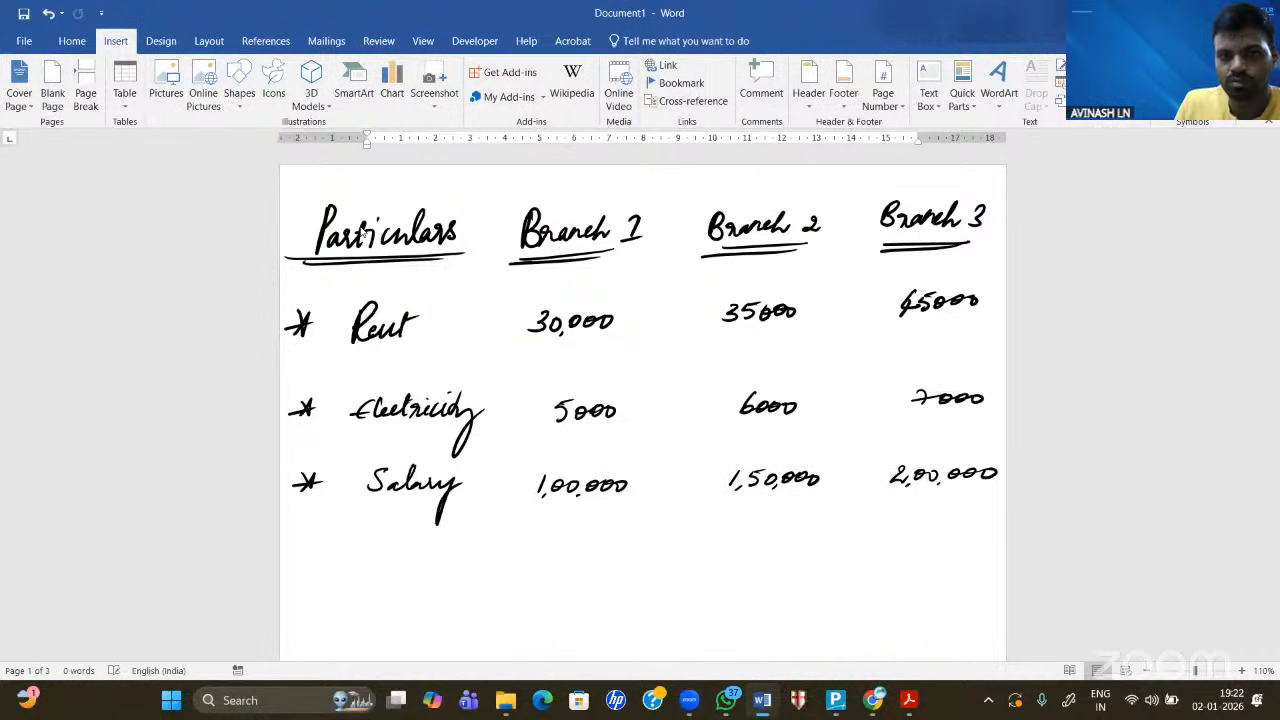
# - Underline the three Salary figures 1,00,000, 1,50,000 and 2,00,000
pyautogui.moveTo(522, 528); pyautogui.dragTo(621, 516)
pyautogui.moveTo(730, 520); pyautogui.dragTo(797, 517)
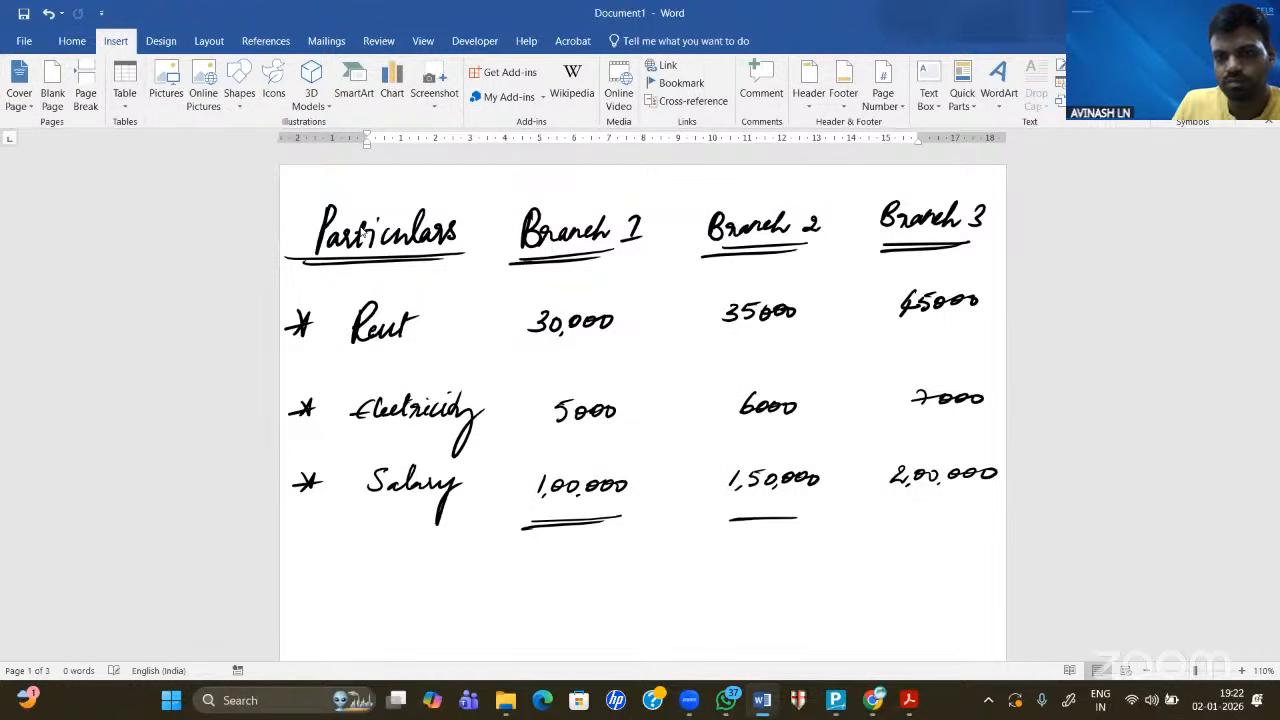
pyautogui.moveTo(893, 515); pyautogui.dragTo(997, 507)
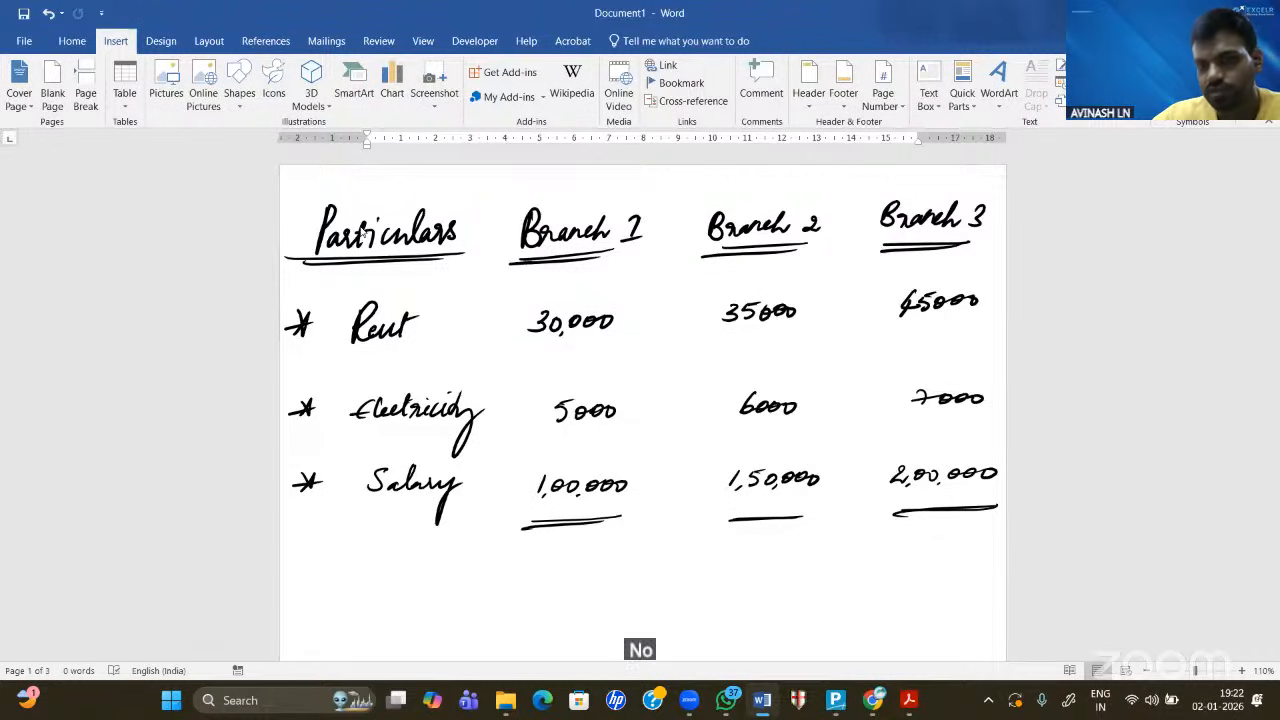
pyautogui.scroll(-1, 362, 228)
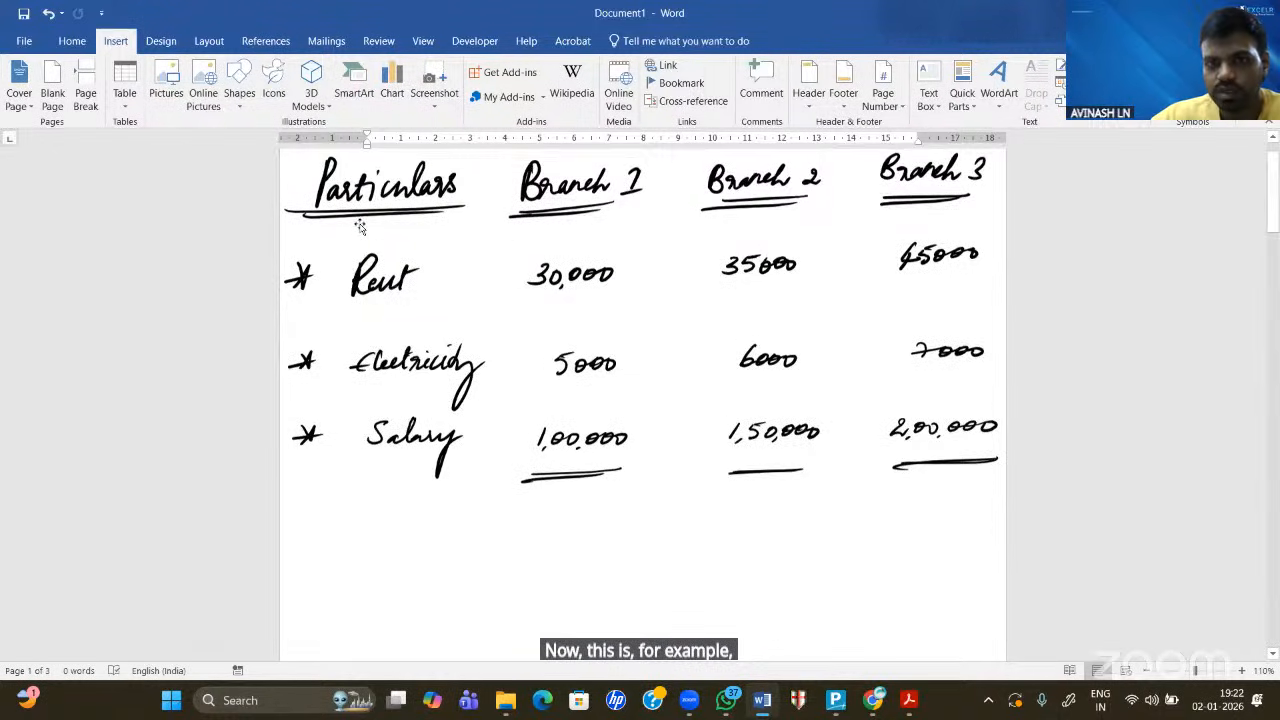
pyautogui.scroll(1, 362, 225)
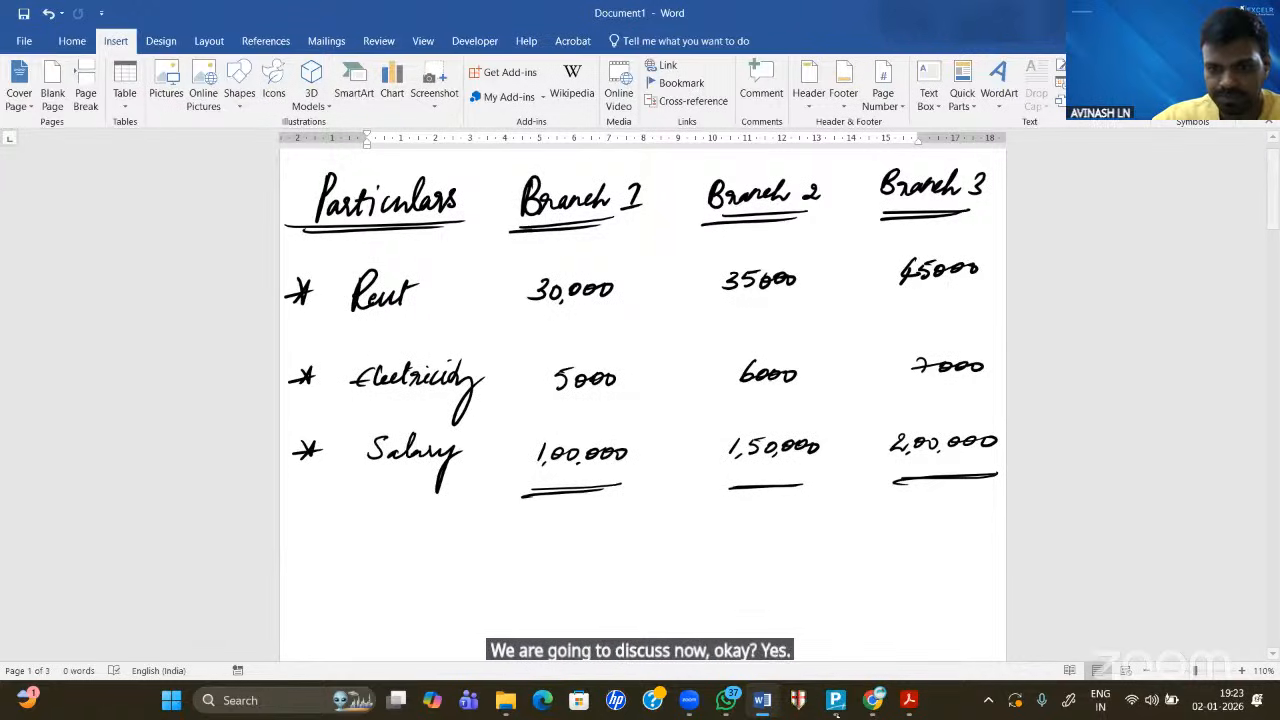
# - Start a new company in Company Creation and name it COST CENTRE PVT LTD
pyautogui.click(836, 700)
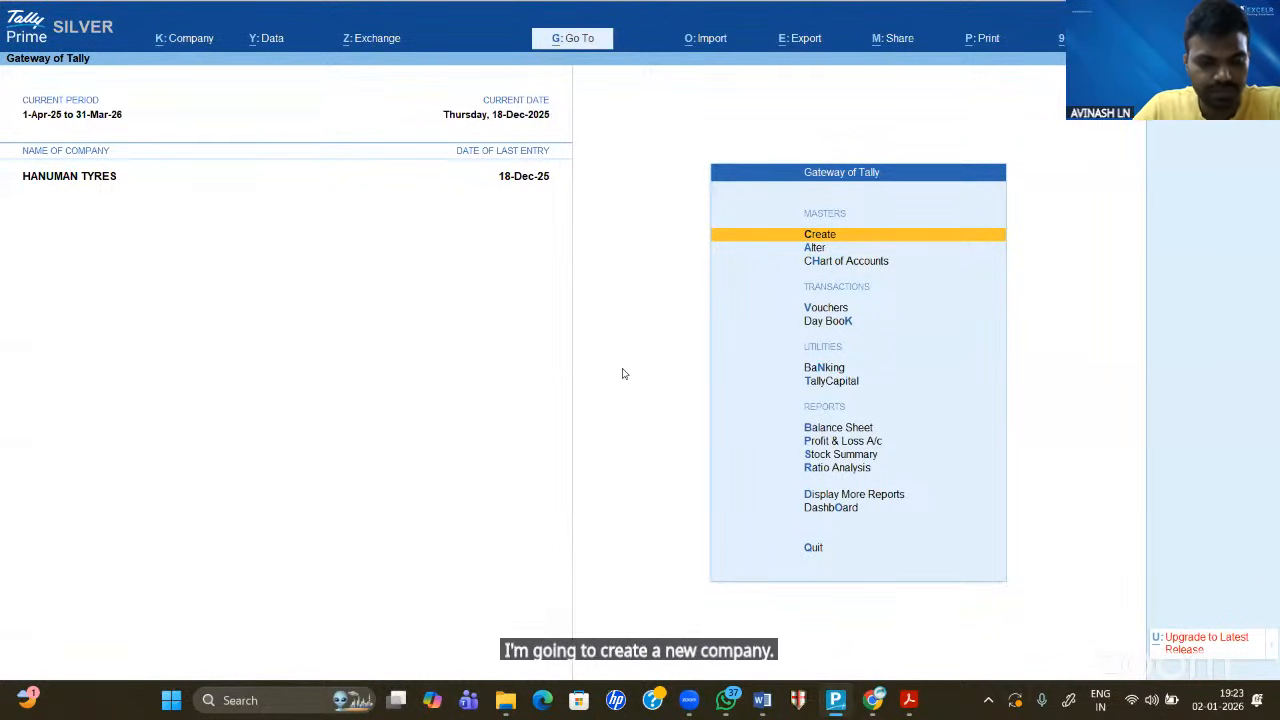
pyautogui.press('F3')
pyautogui.press('Up')
pyautogui.press('Up')
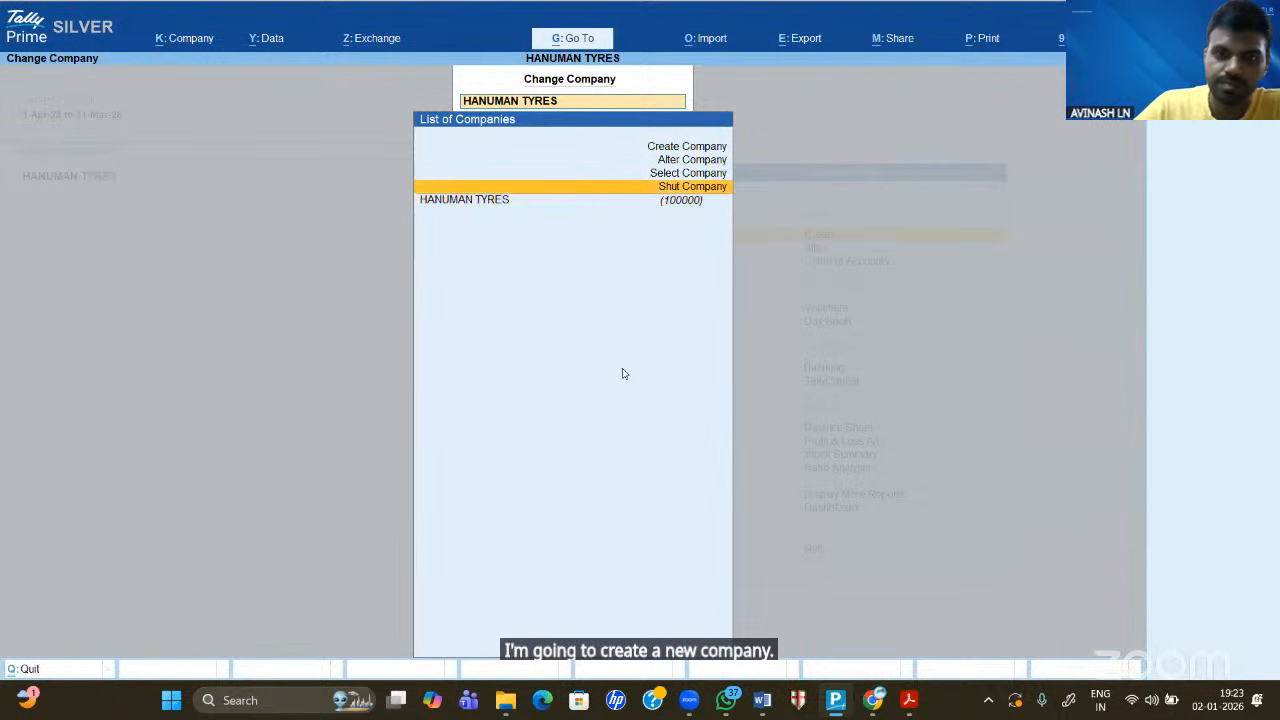
pyautogui.press('Up')
pyautogui.press('Return')
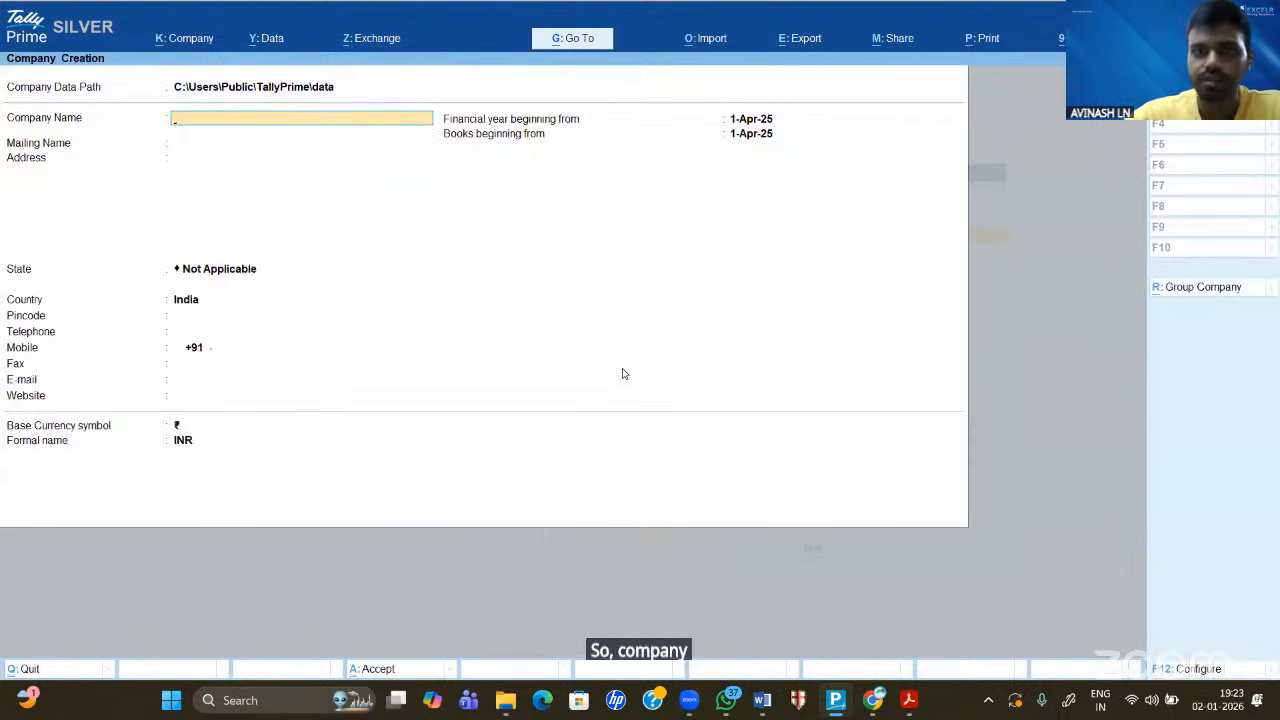
pyautogui.write('C')
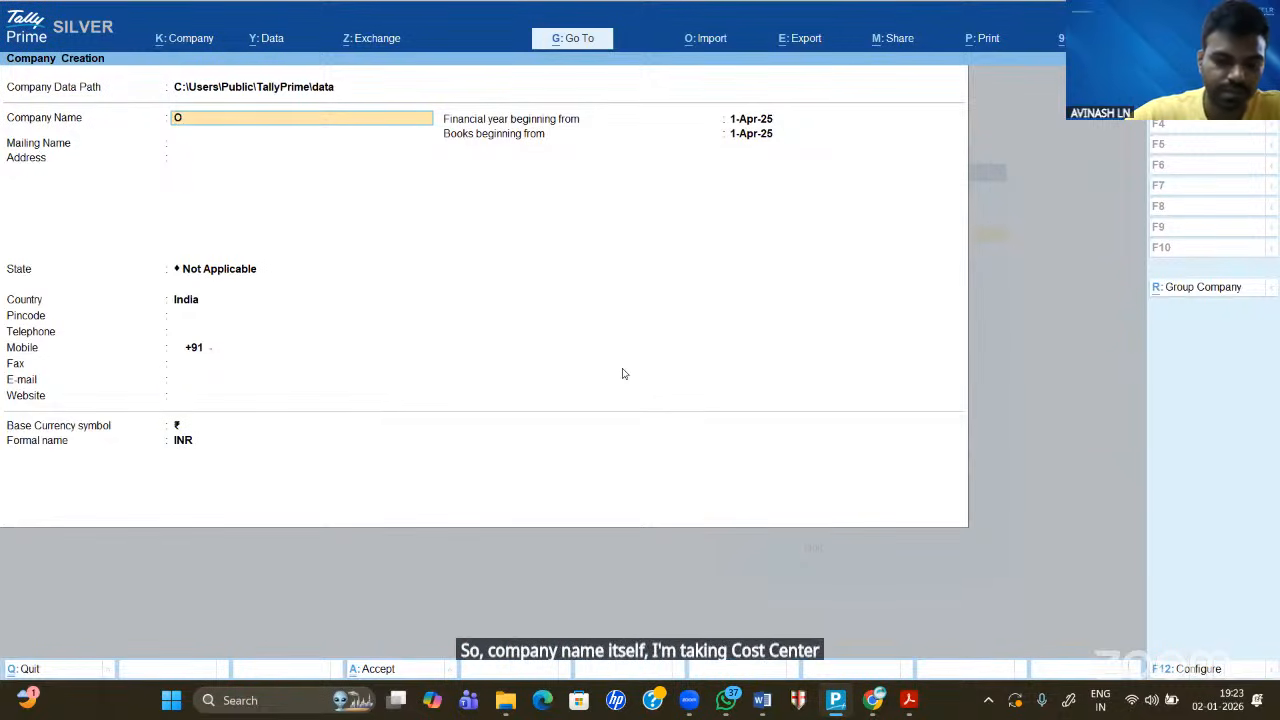
pyautogui.write('S')
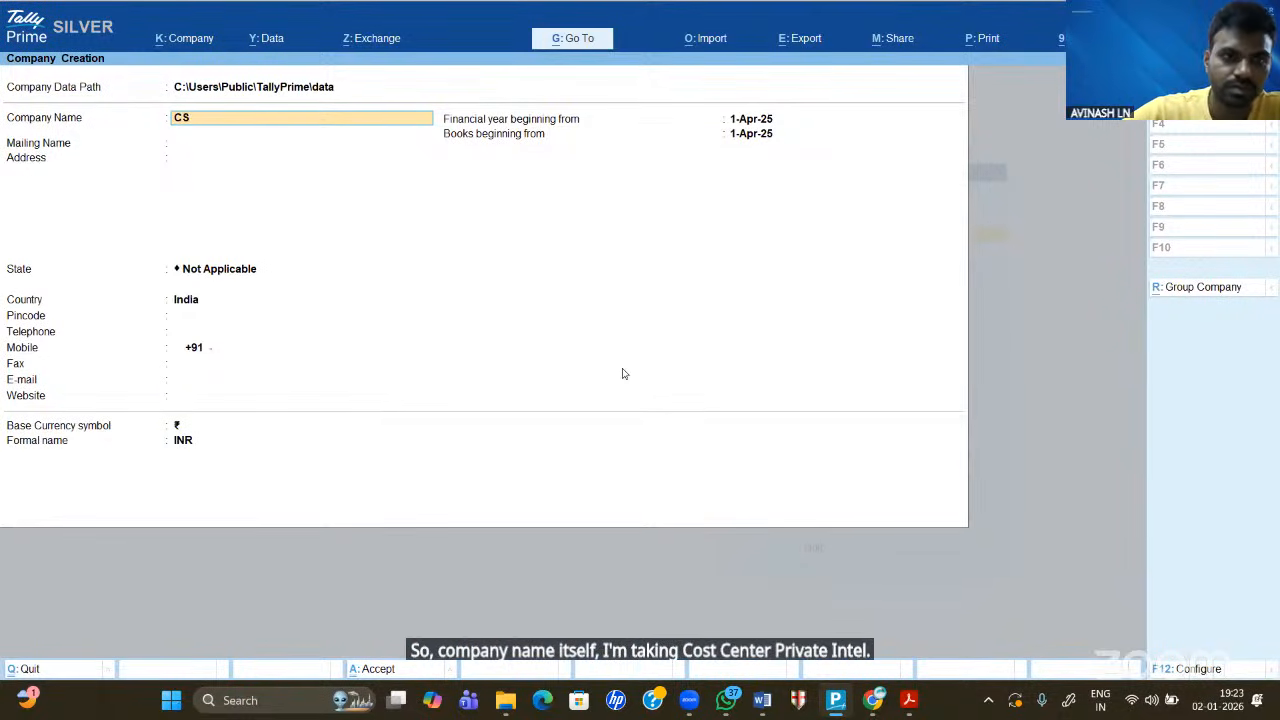
pyautogui.press('BackSpace')
pyautogui.write('OST')
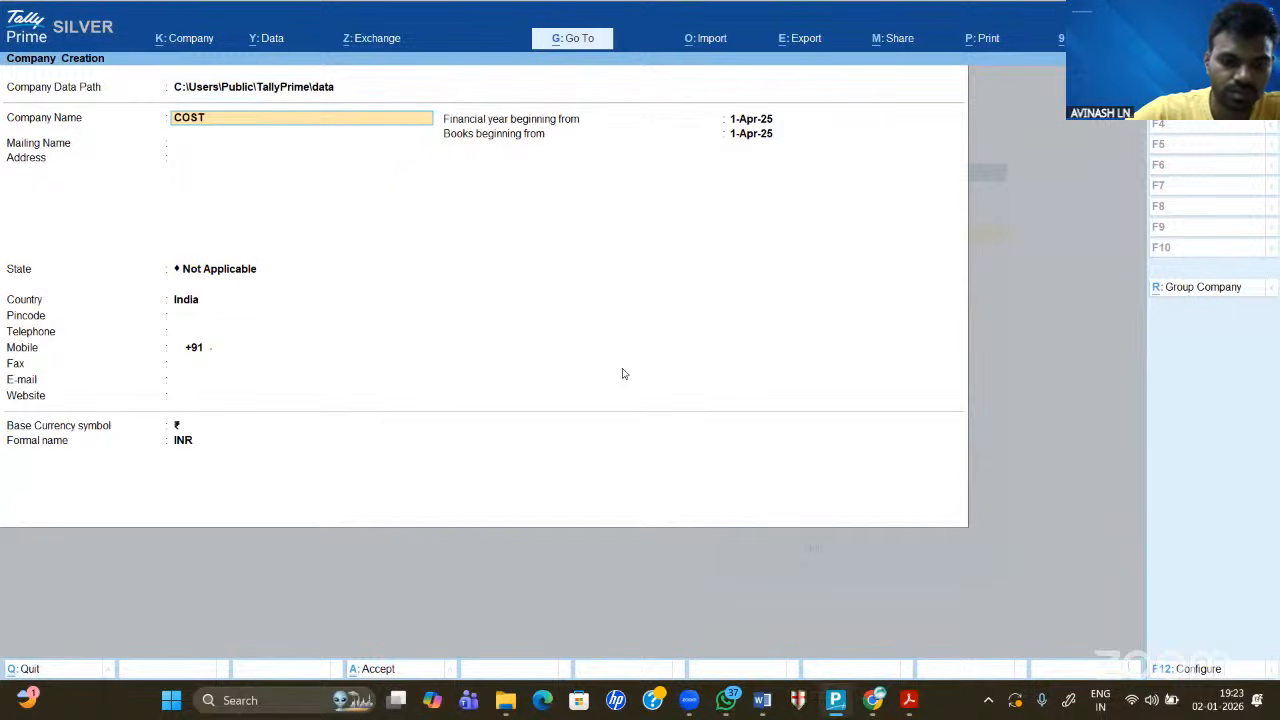
pyautogui.write(' V')
pyautogui.press('BackSpace')
pyautogui.write('CENTRE')
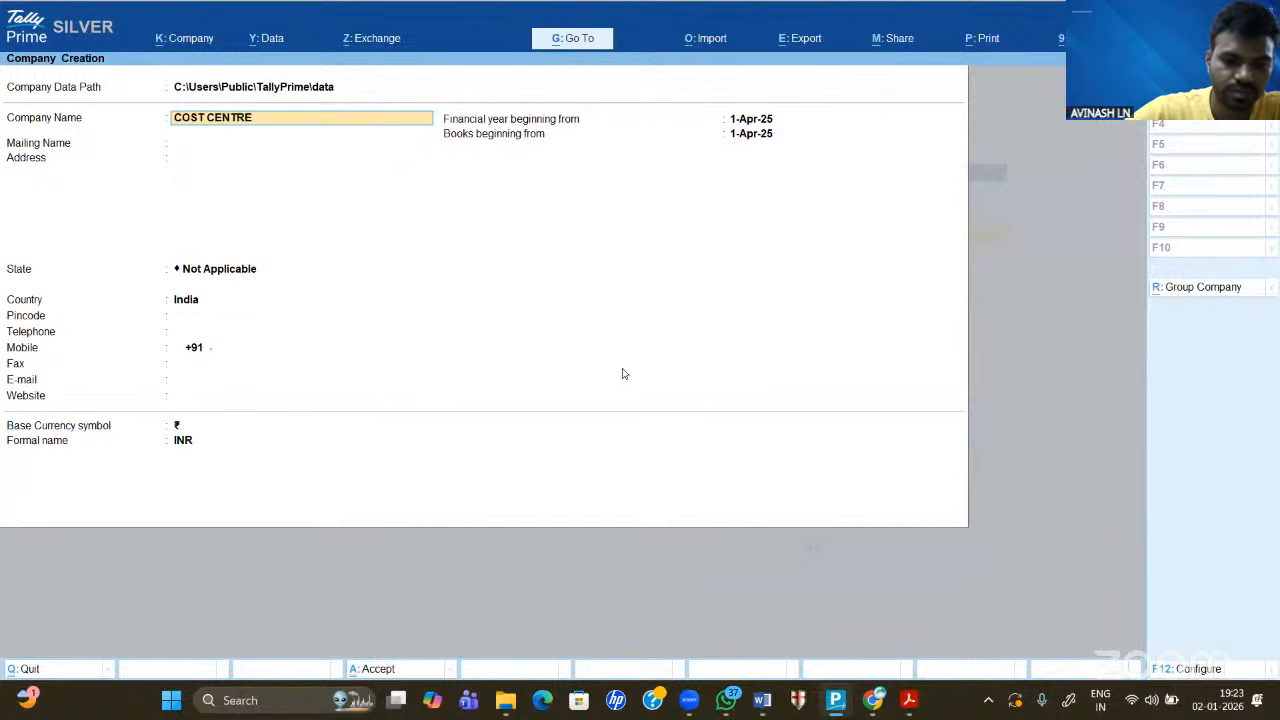
pyautogui.write(' PVT LTD')
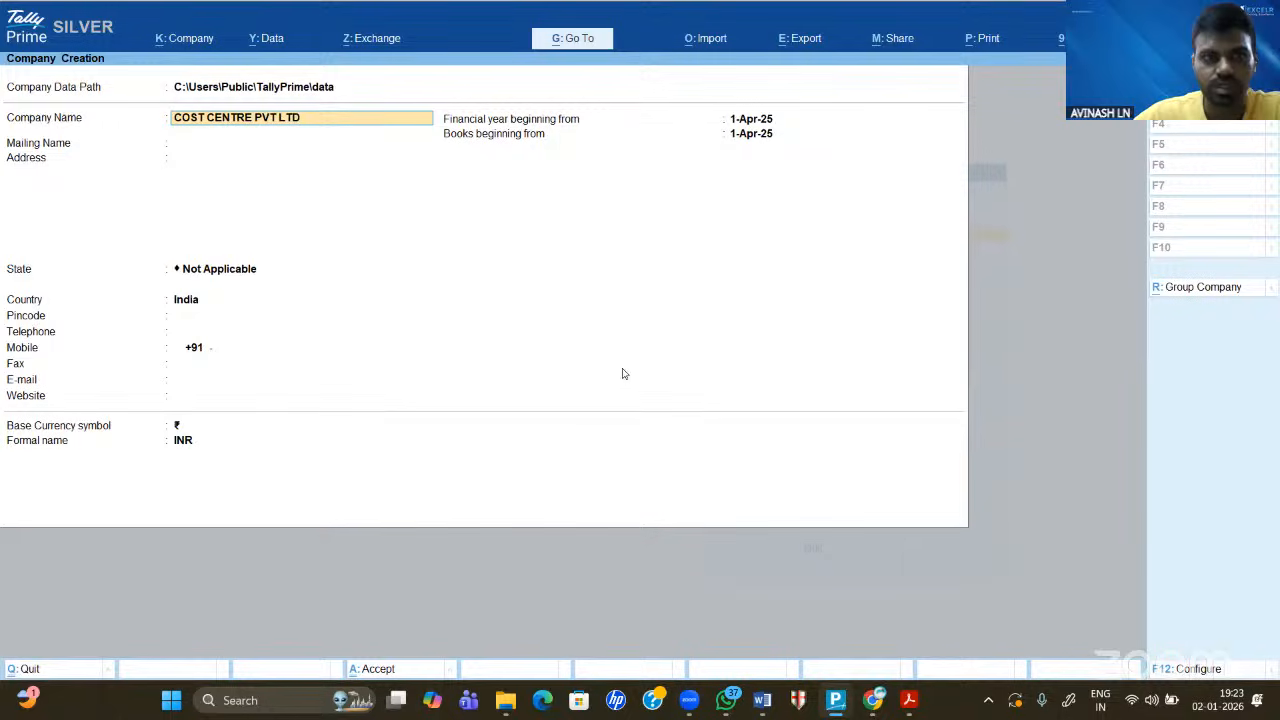
pyautogui.press('Return')
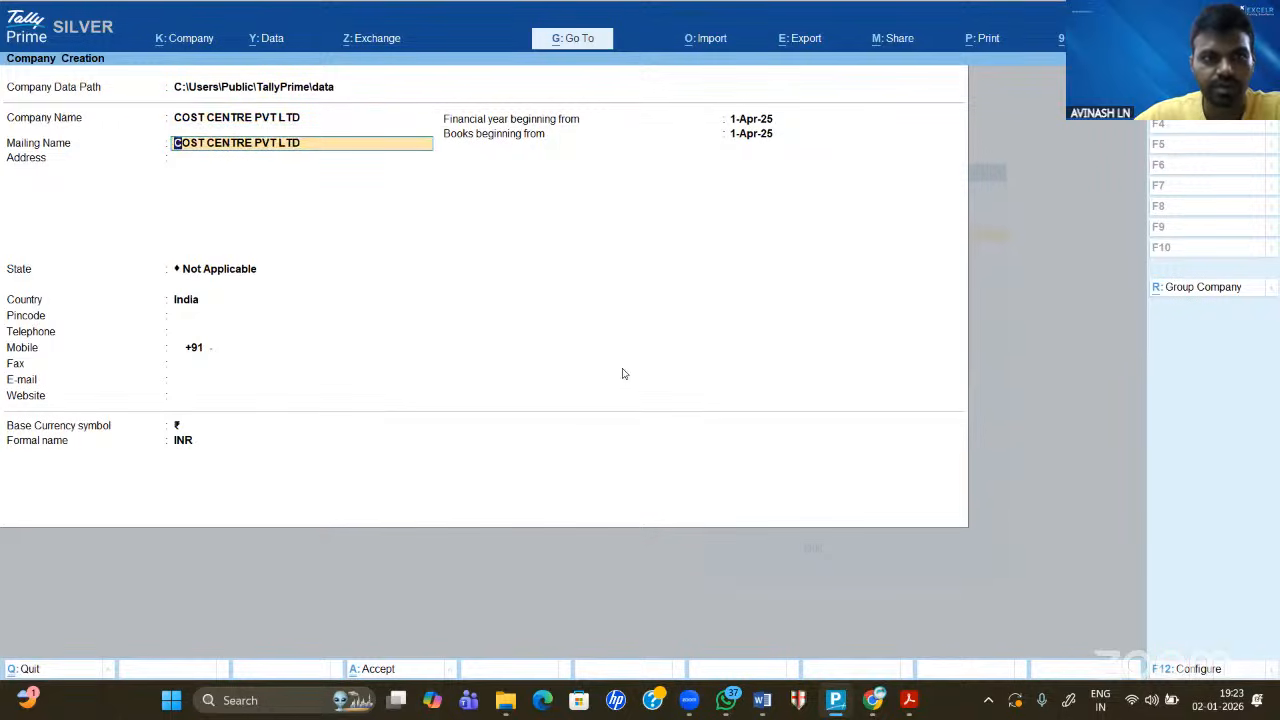
# - Enter address BANGALORE, state Karnataka and pincode 560058, keeping the default dates and currency
pyautogui.press('Return')
pyautogui.write('BANGALORE')
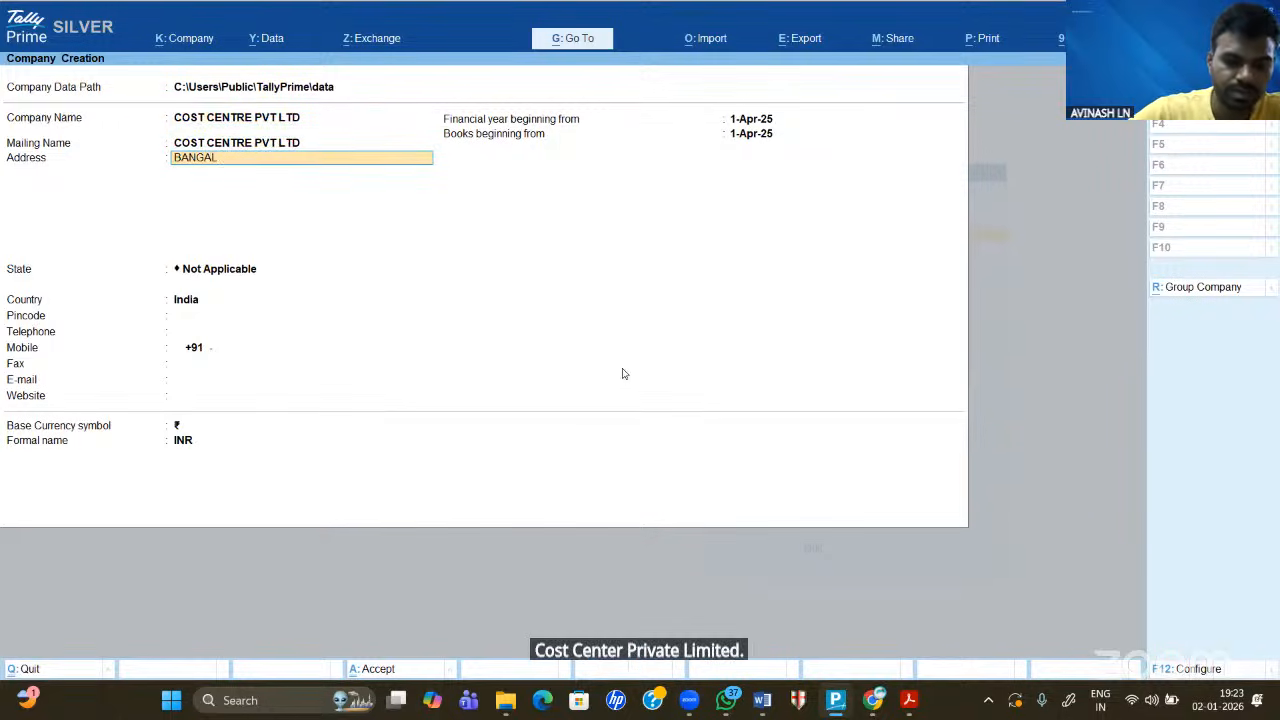
pyautogui.press('Return')
pyautogui.press('Return')
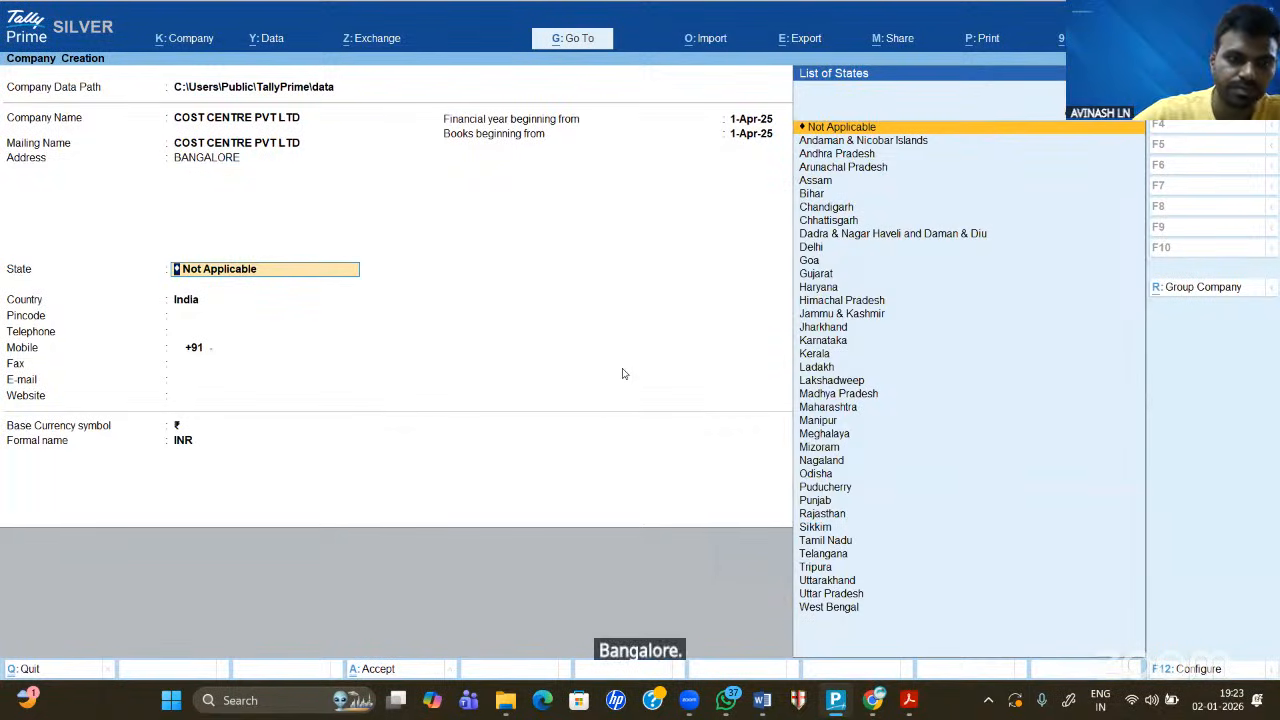
pyautogui.write('Kar')
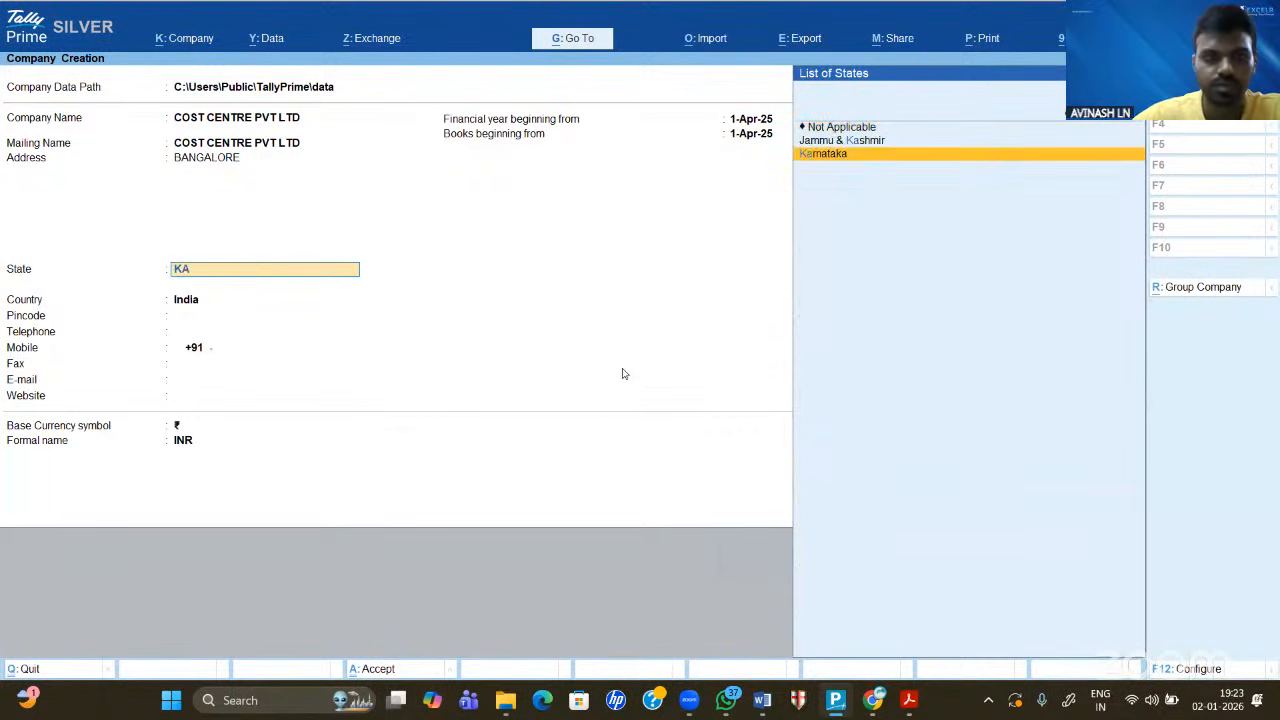
pyautogui.press('Return')
pyautogui.write('560058')
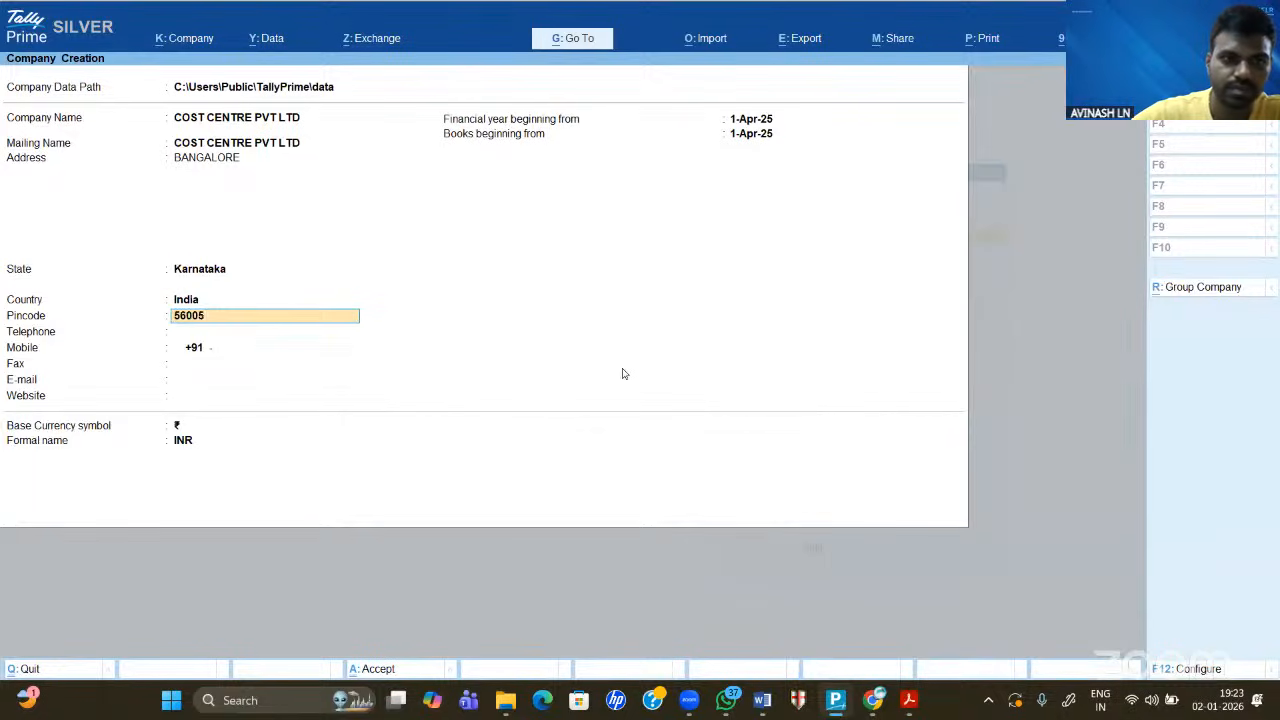
pyautogui.press('Return')
pyautogui.press('Return')
pyautogui.press('Return')
pyautogui.press('Return')
pyautogui.press('Return')
pyautogui.press('Return')
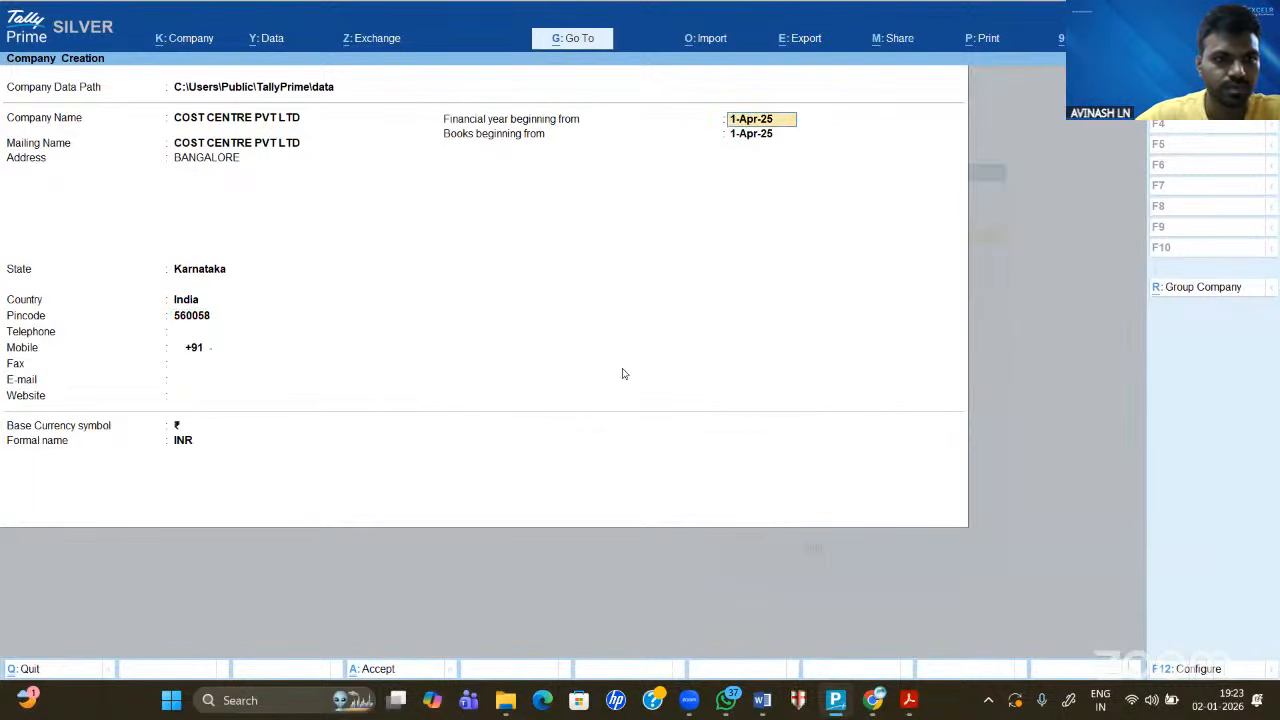
pyautogui.press('Return')
pyautogui.press('Return')
pyautogui.press('Return')
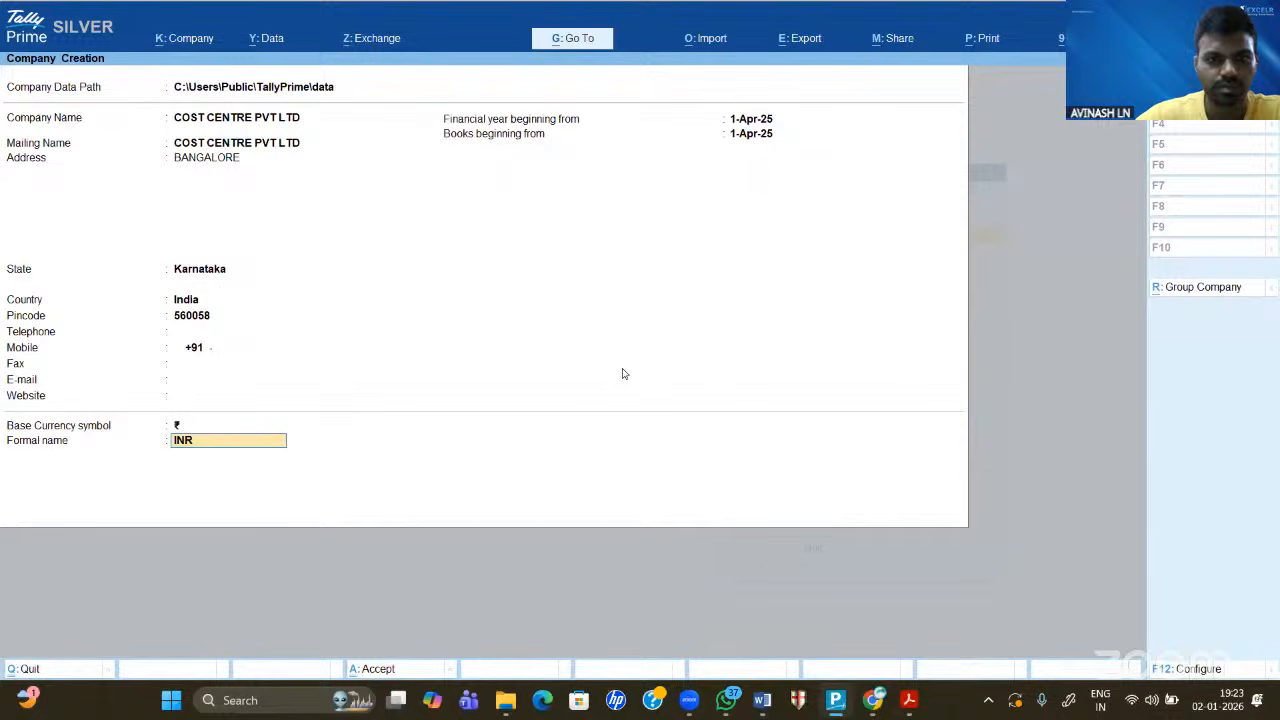
pyautogui.press('Return')
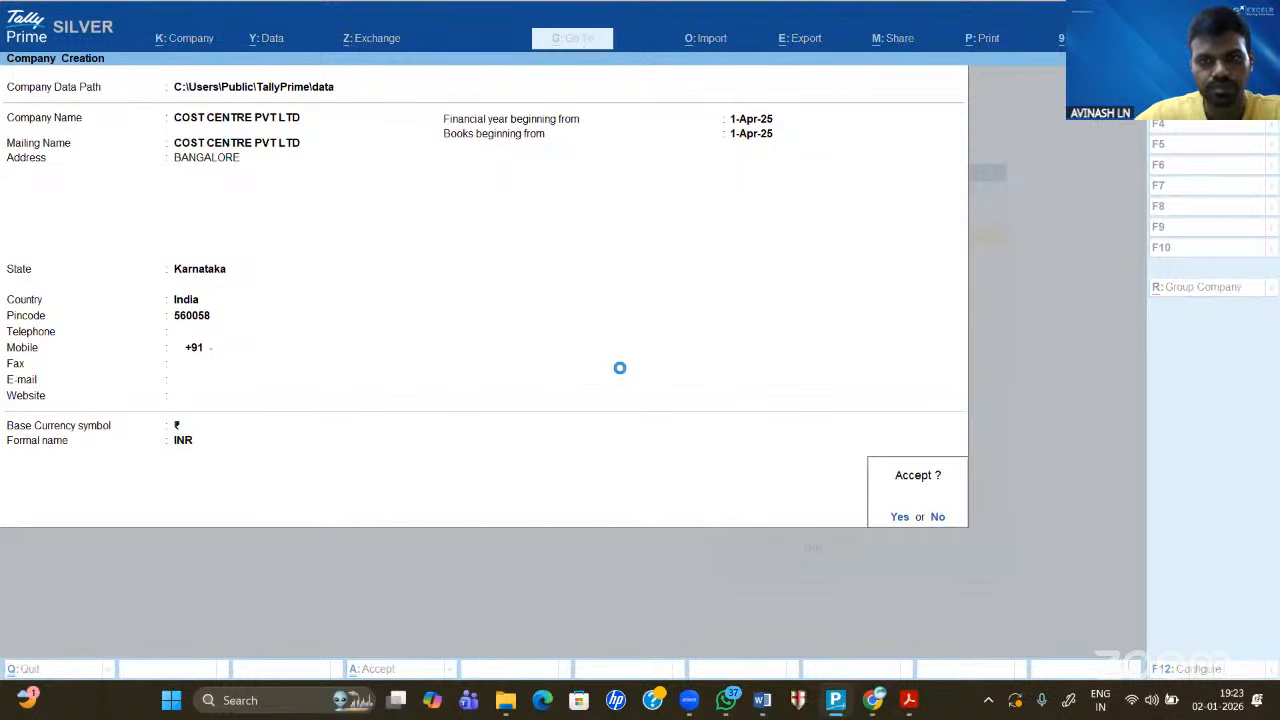
# - Accept the company, set Enable Cost Centres to Yes in Company Features, and accept the features
pyautogui.press('Return')
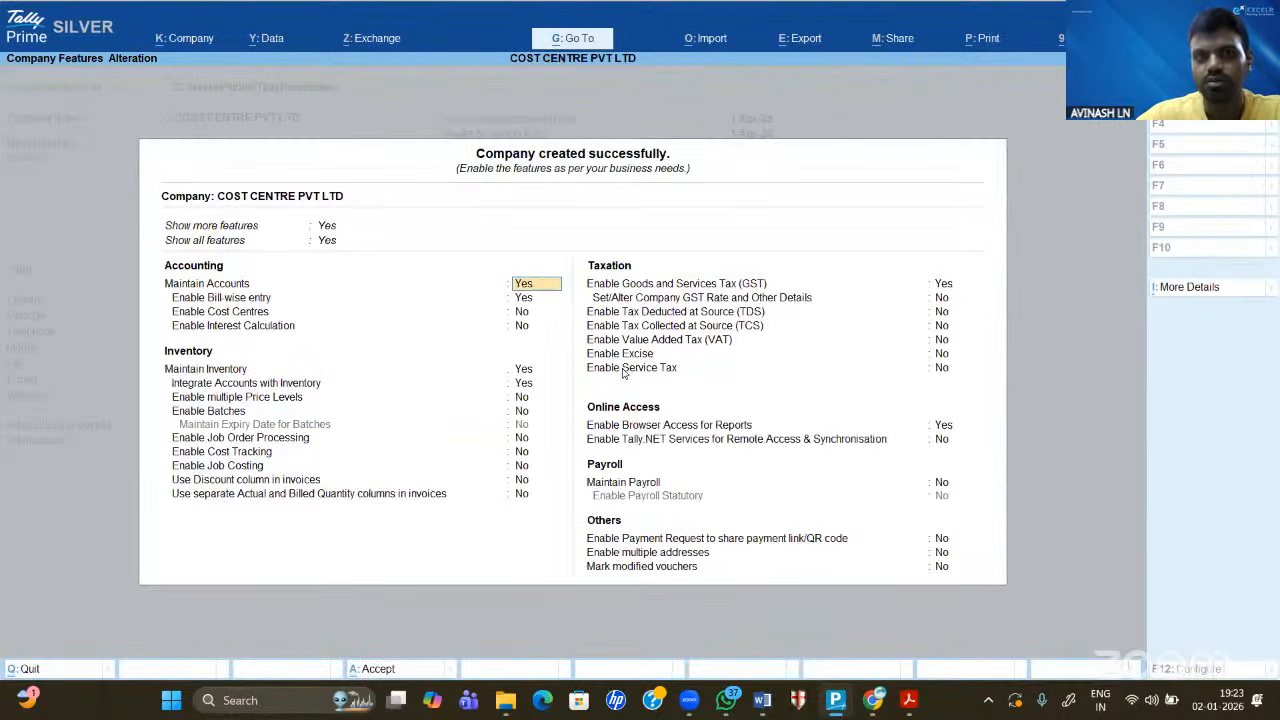
pyautogui.press('Return')
pyautogui.press('Return')
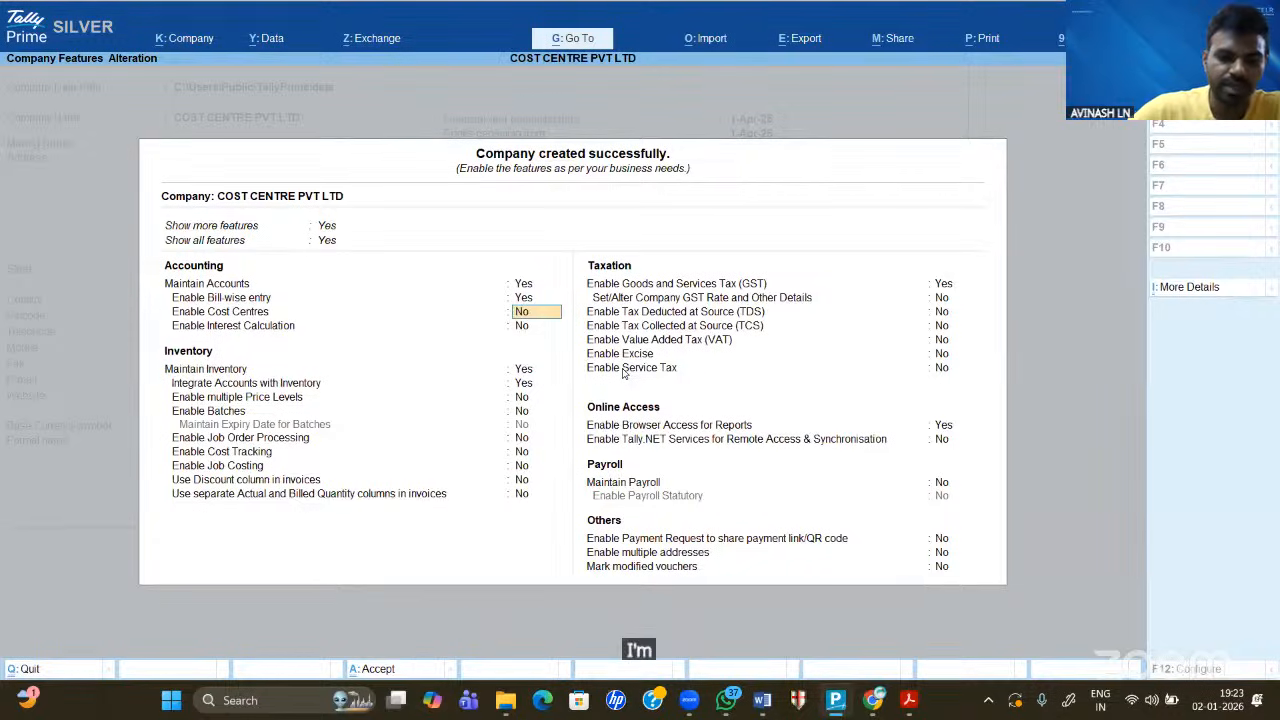
pyautogui.write('y')
pyautogui.press('Return')
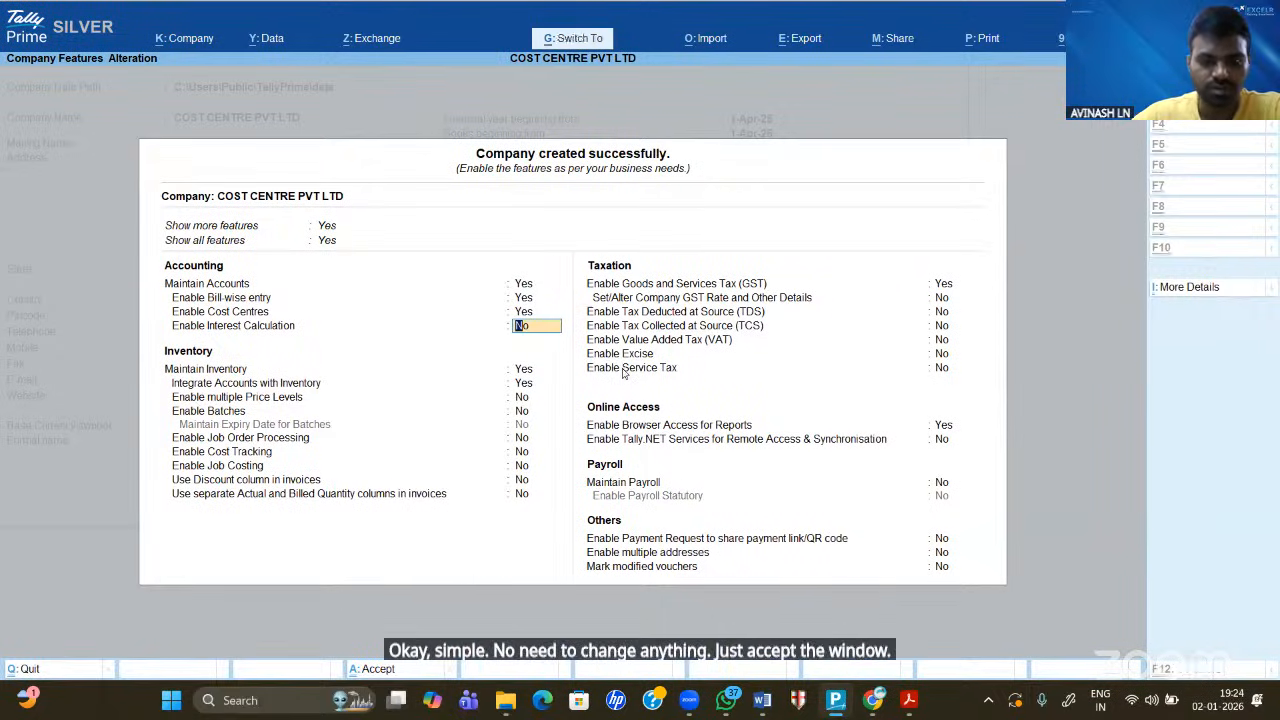
pyautogui.hotkey('ctrl', 'a')
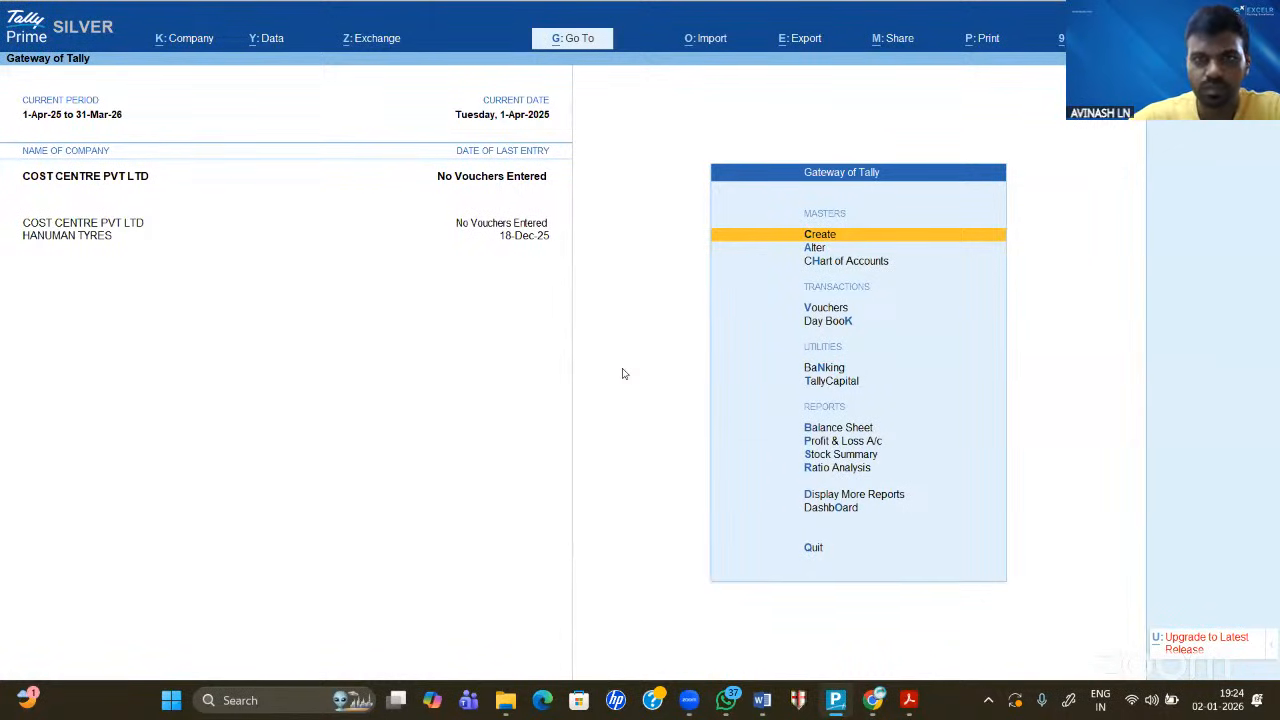
# - From the Gateway of Tally, open a new Cost Centre form in Master Creation
pyautogui.press('v')
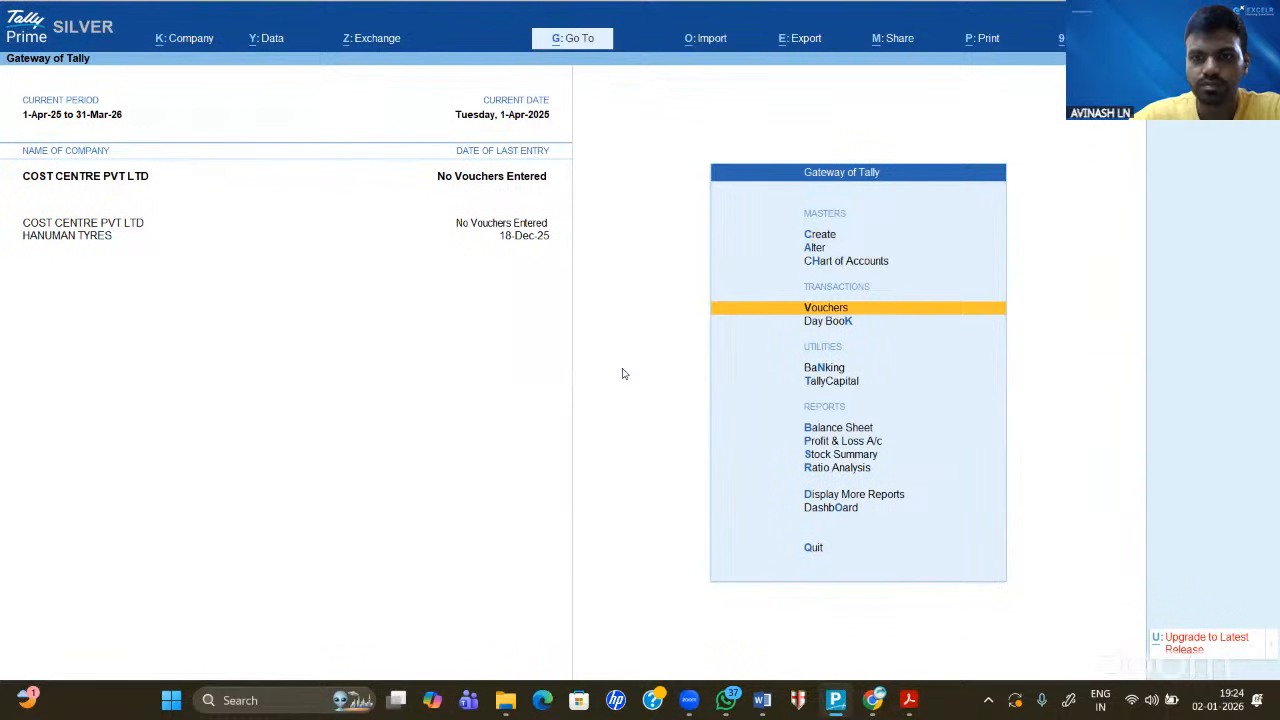
pyautogui.press('Down')
pyautogui.press('Up')
pyautogui.press('Up')
pyautogui.press('Up')
pyautogui.press('Up')
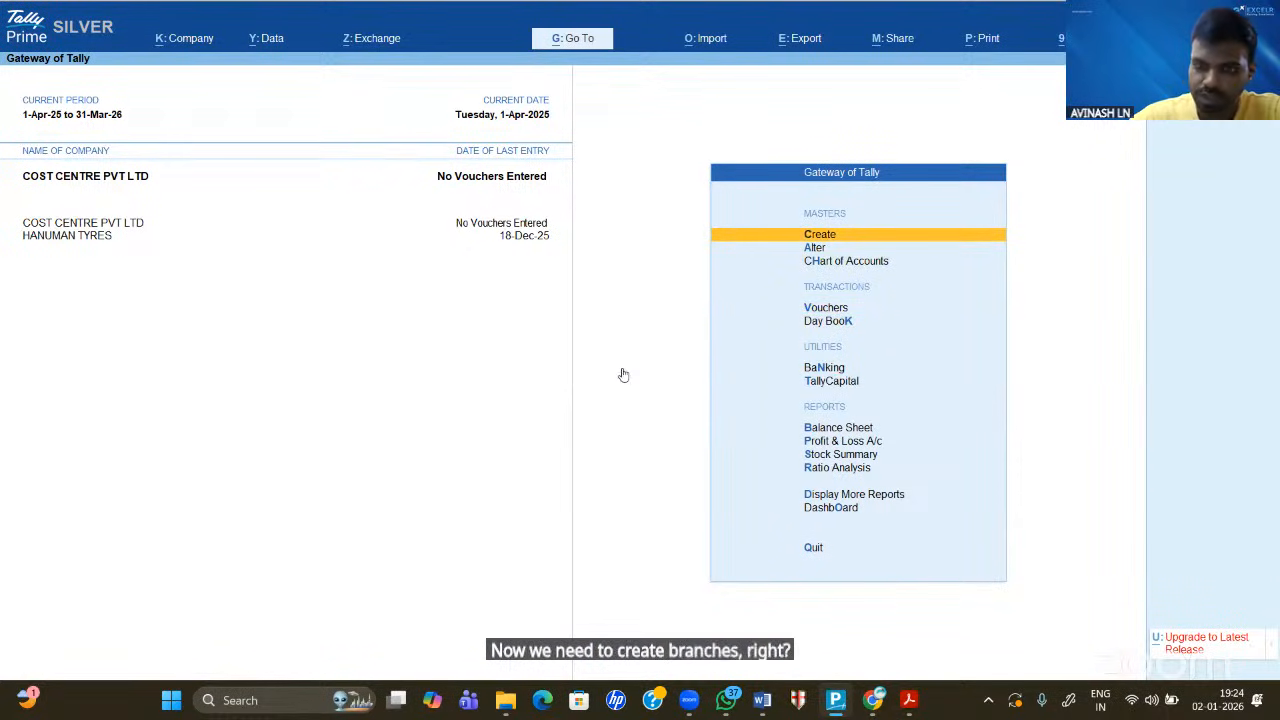
pyautogui.press('Return')
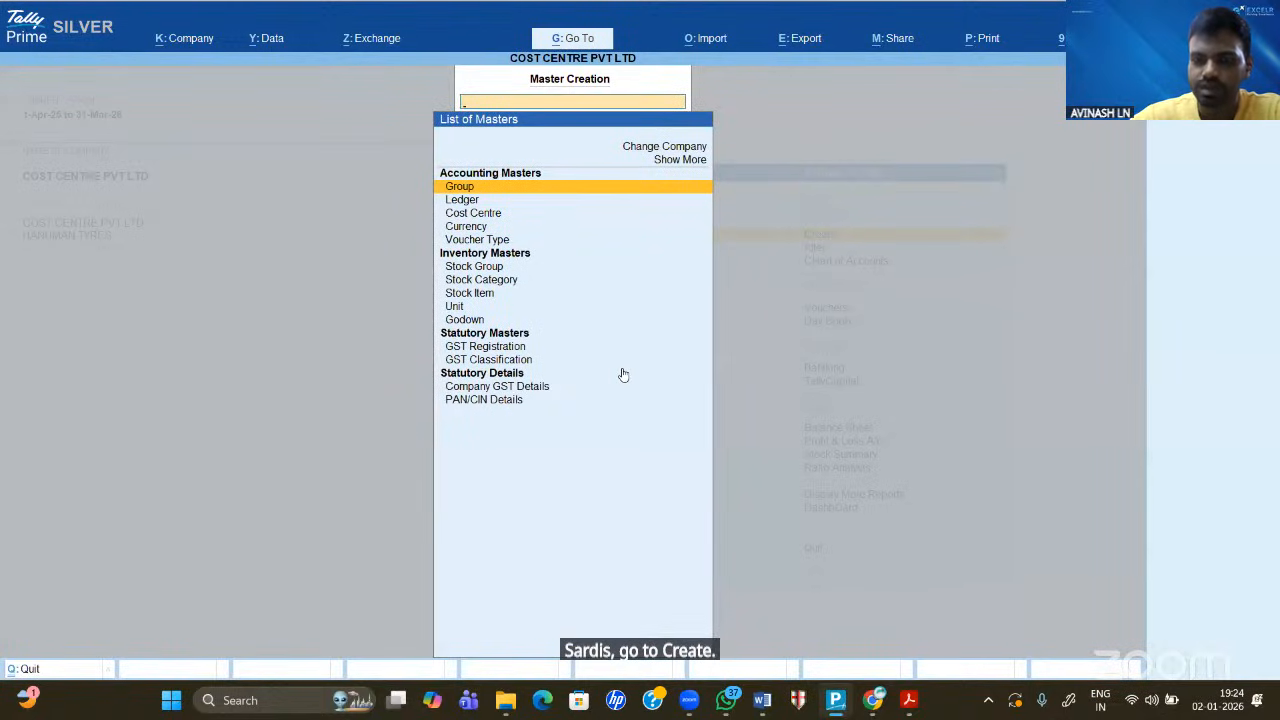
pyautogui.press('Down')
pyautogui.press('Down')
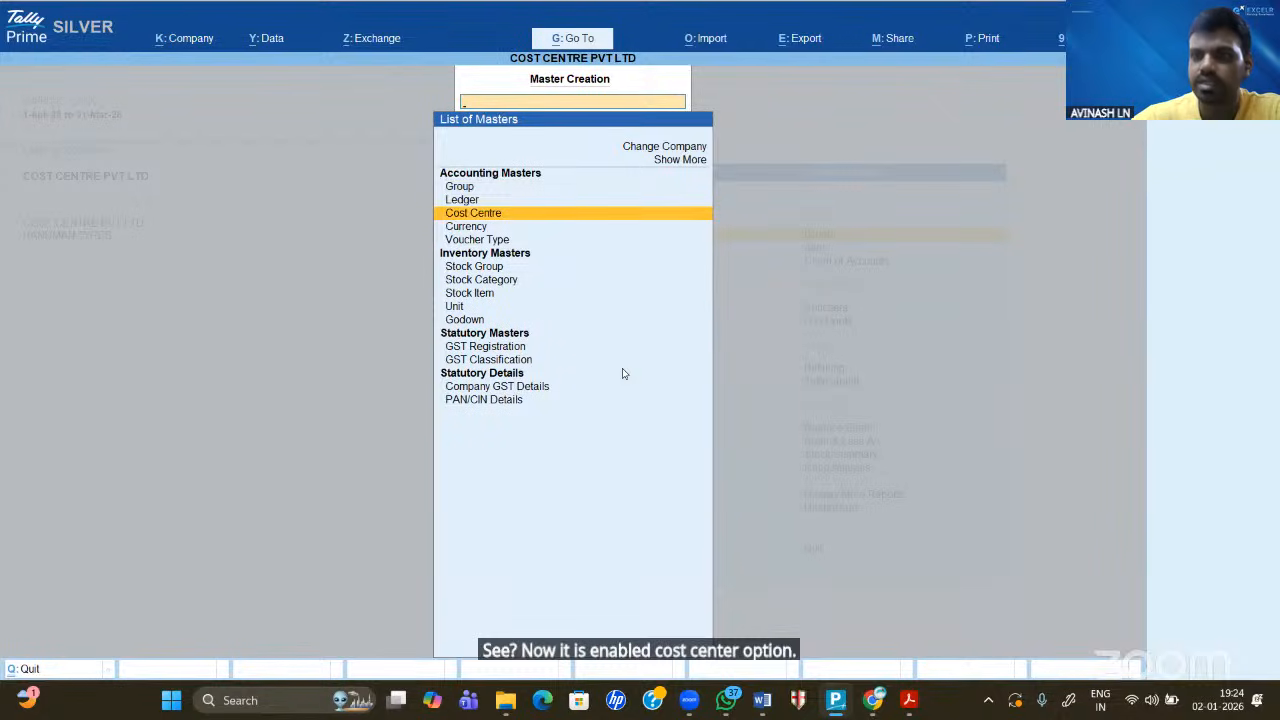
pyautogui.press('Return')
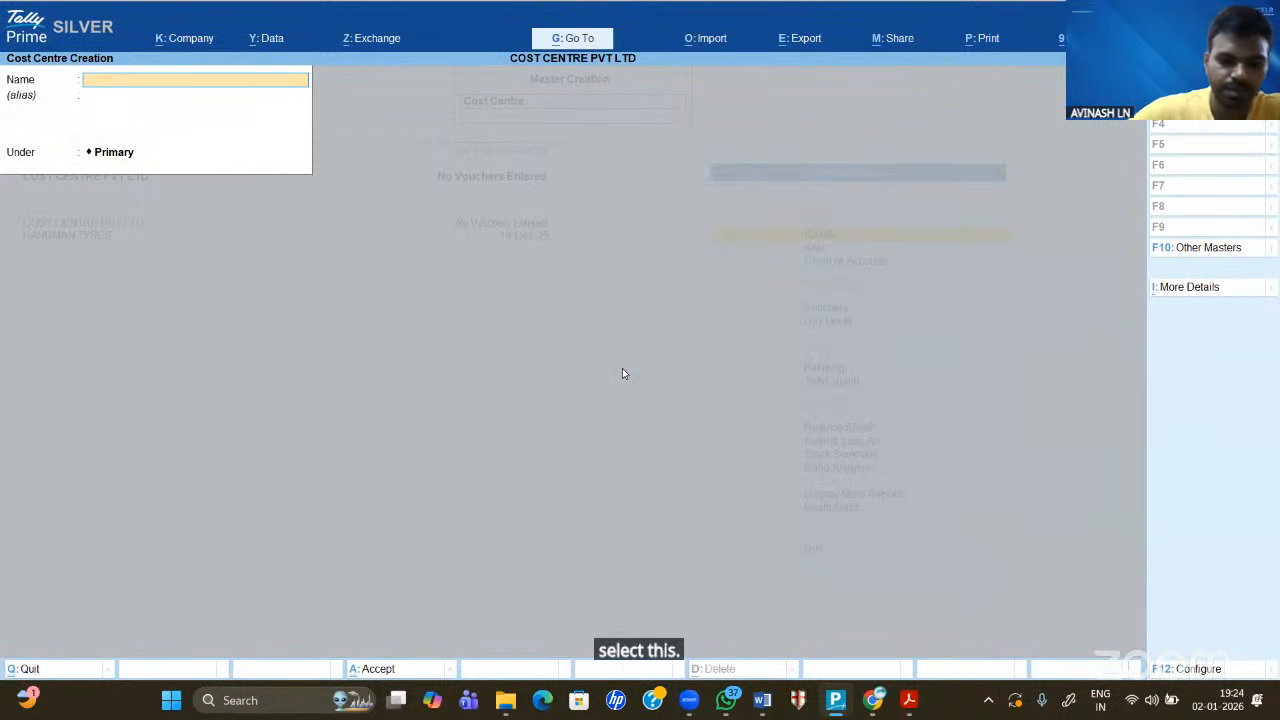
# - Create cost centres BRANCH 1, BRANCH 2 and BRANCH 3 under Primary
pyautogui.write('BRANCH 1')
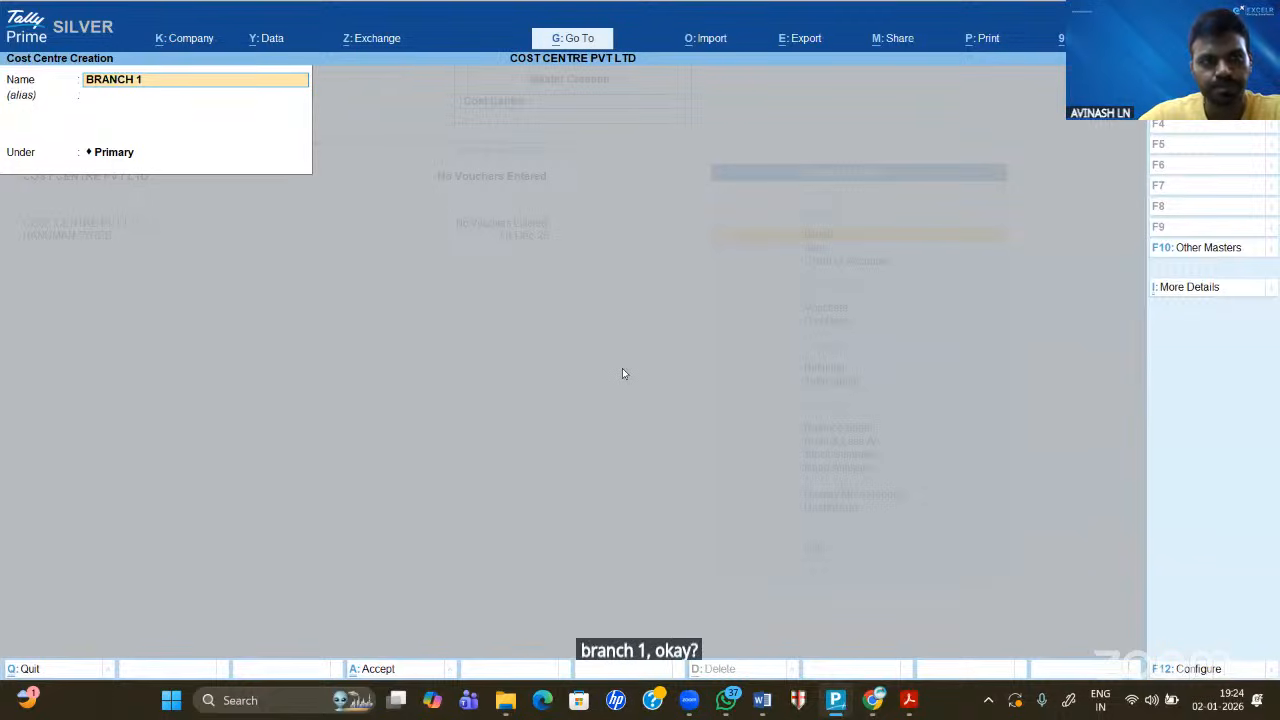
pyautogui.press('Return')
pyautogui.press('Return')
pyautogui.press('Return')
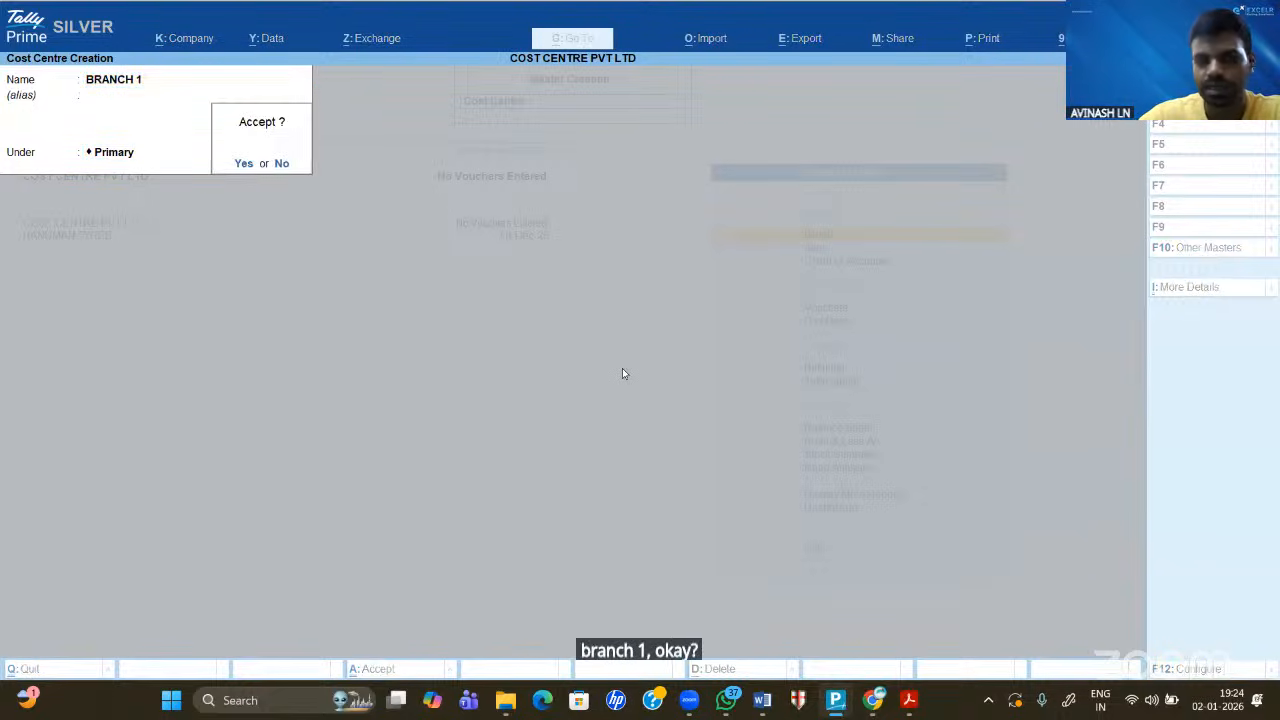
pyautogui.press('Return')
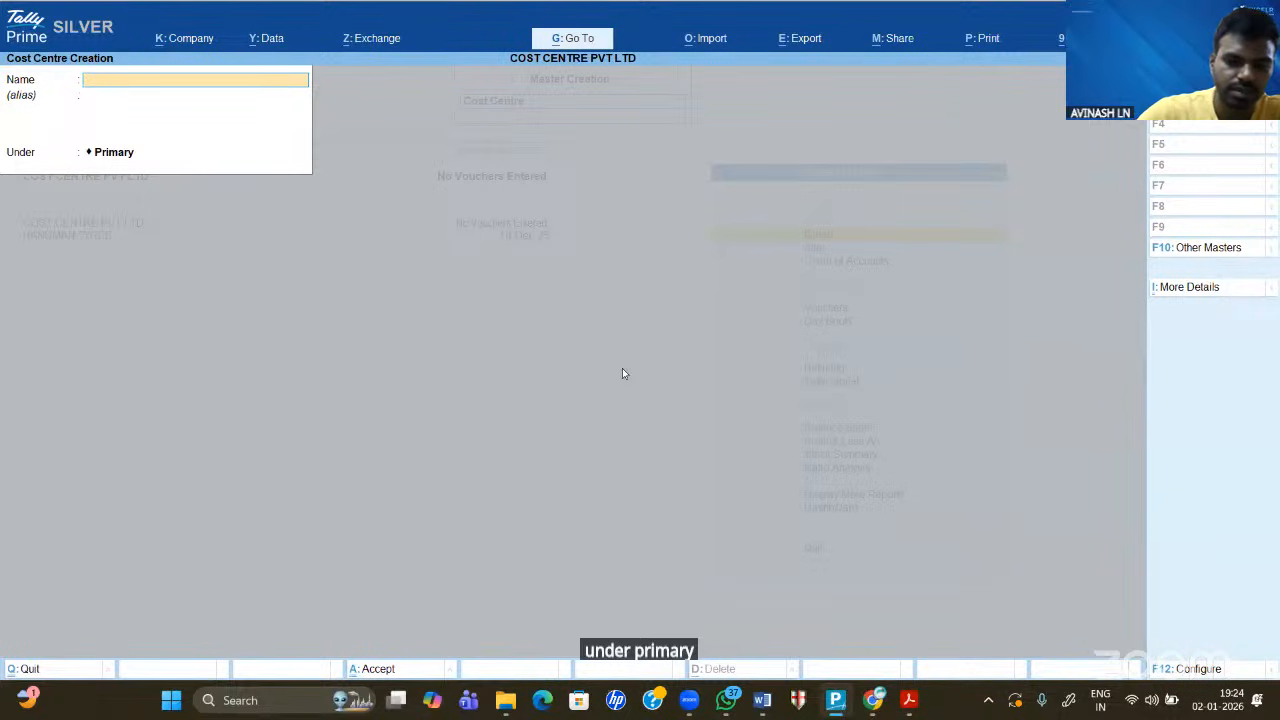
pyautogui.write('BRANCJ')
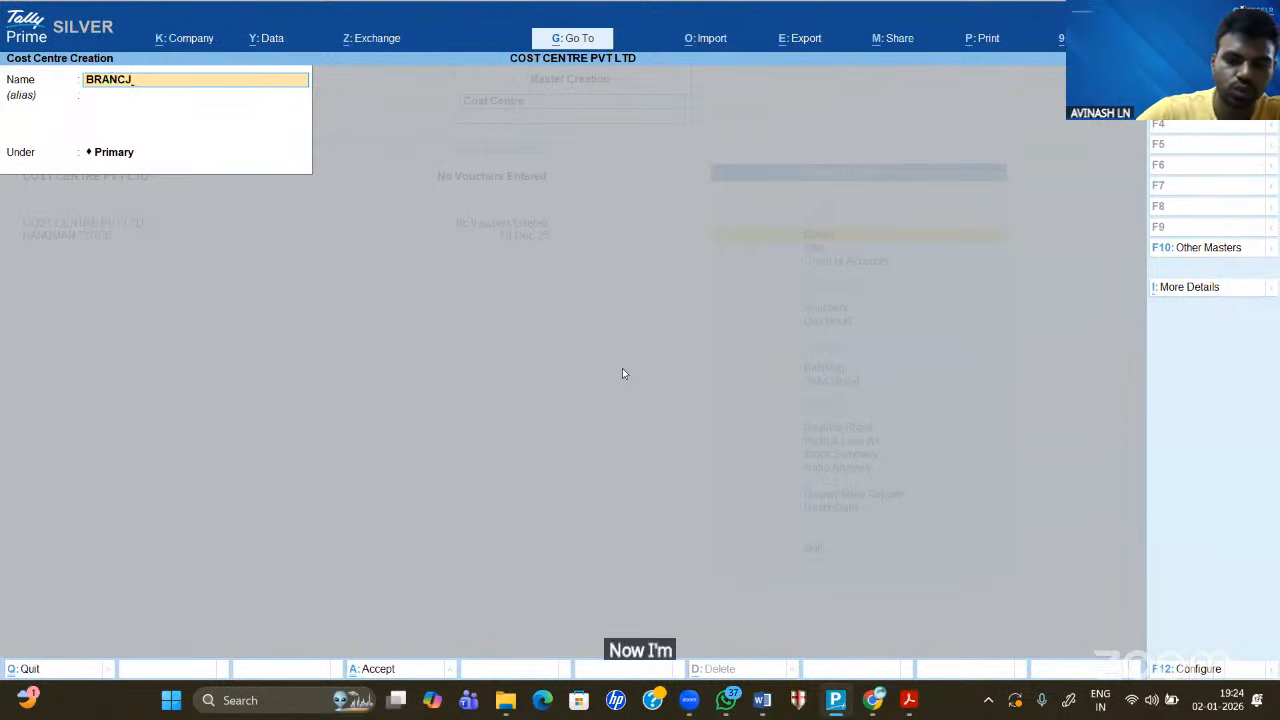
pyautogui.press('BackSpace')
pyautogui.write('H 2')
pyautogui.press('Return')
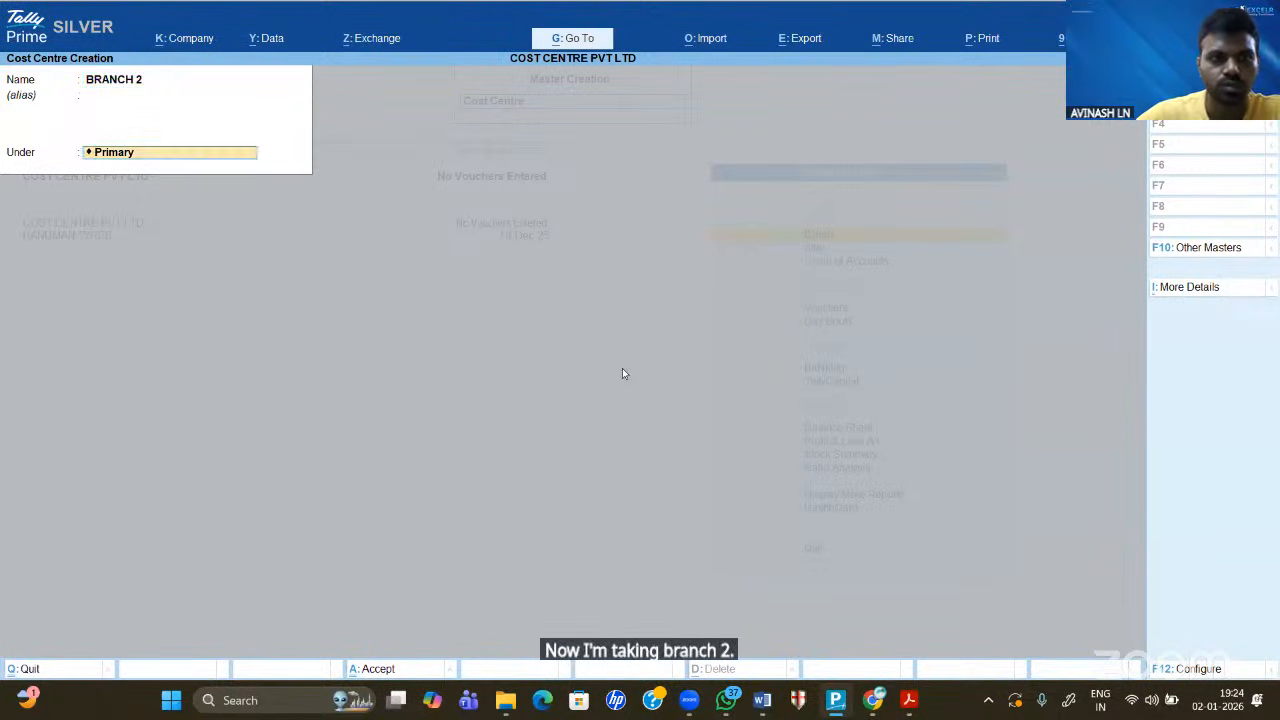
pyautogui.press('Return')
pyautogui.press('Return')
pyautogui.write('B')
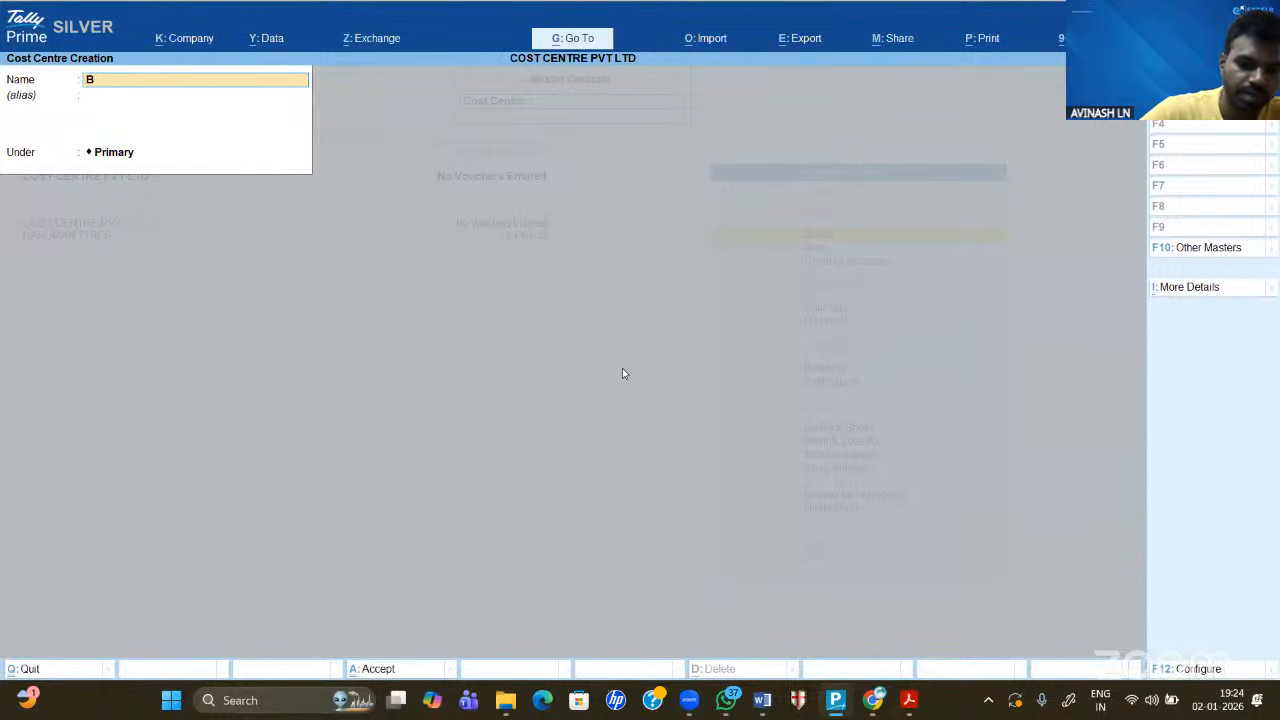
pyautogui.write('RANCH 3')
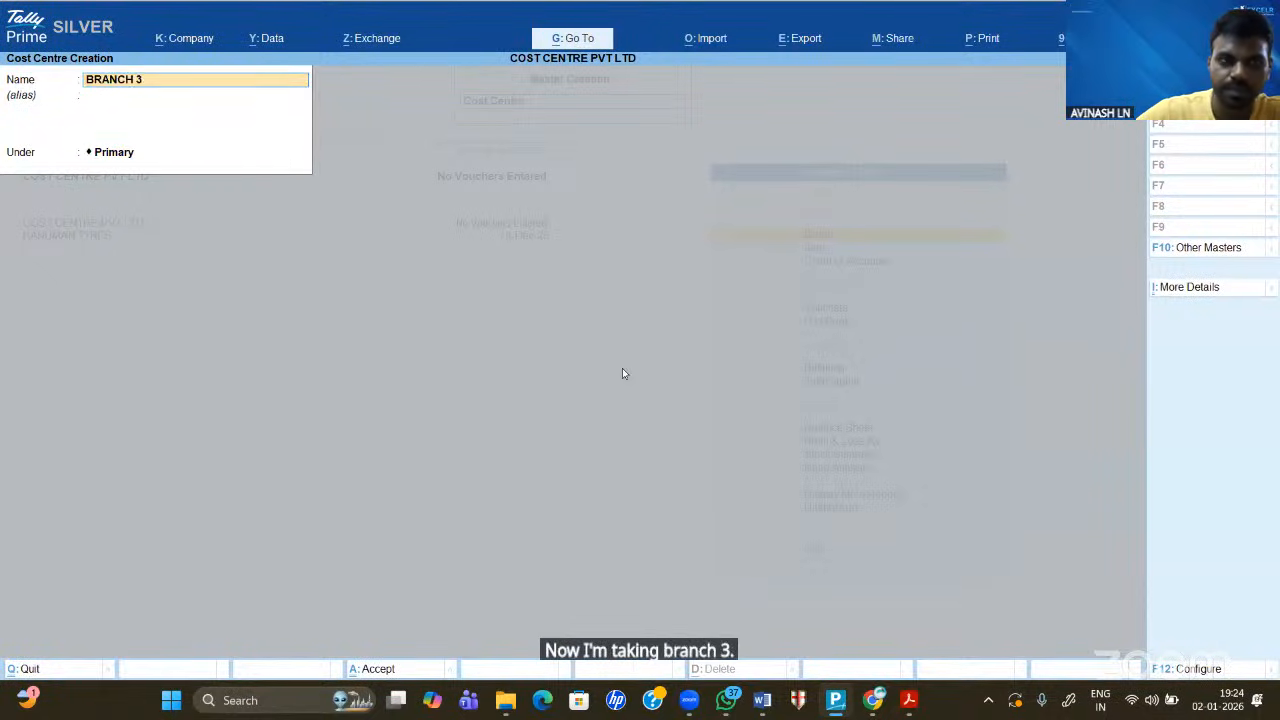
pyautogui.press('Return')
pyautogui.press('Return')
pyautogui.press('Return')
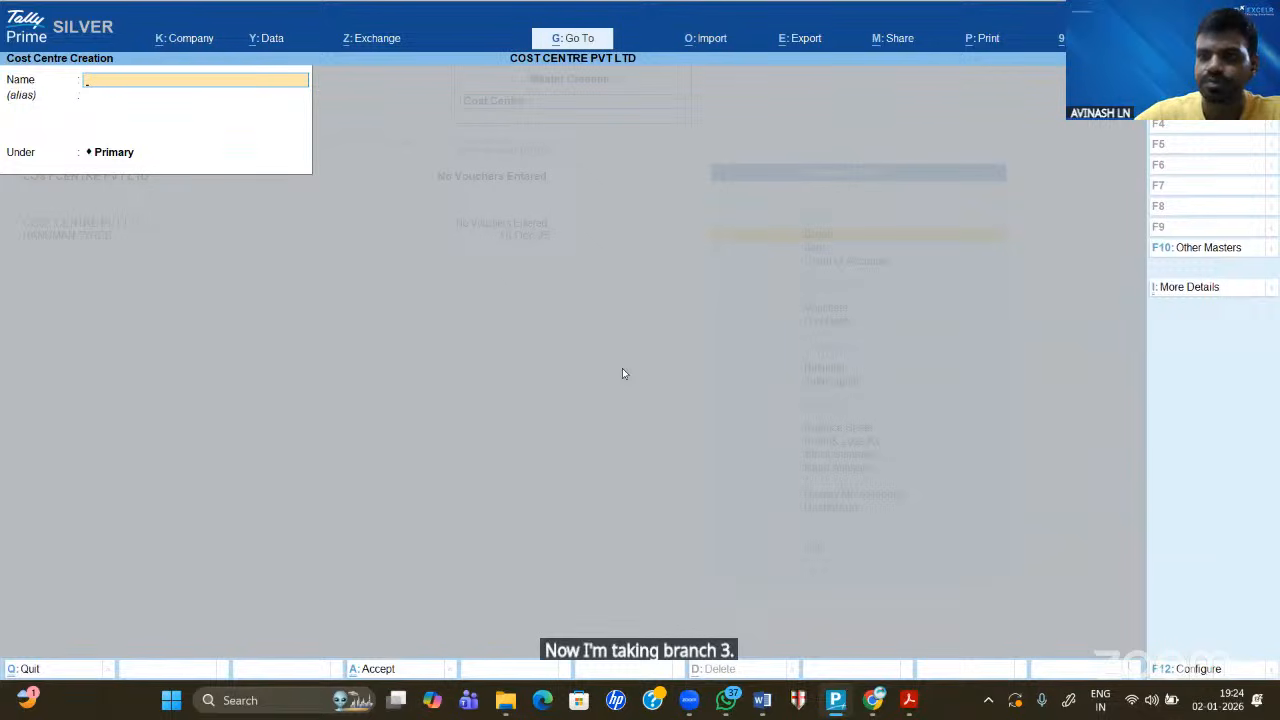
pyautogui.press('Escape')
pyautogui.press('Return')
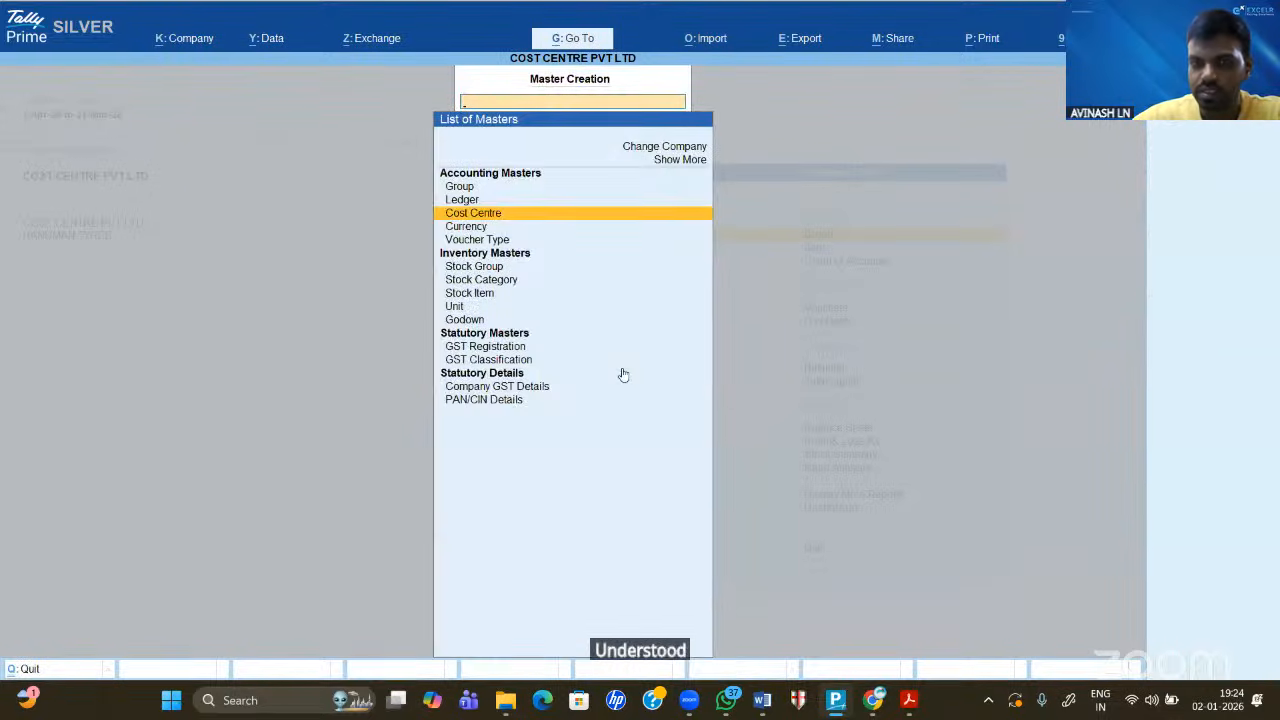
# - Open a new Ledger Creation form, checking the branch expenses sheet in Word
pyautogui.press('Escape')
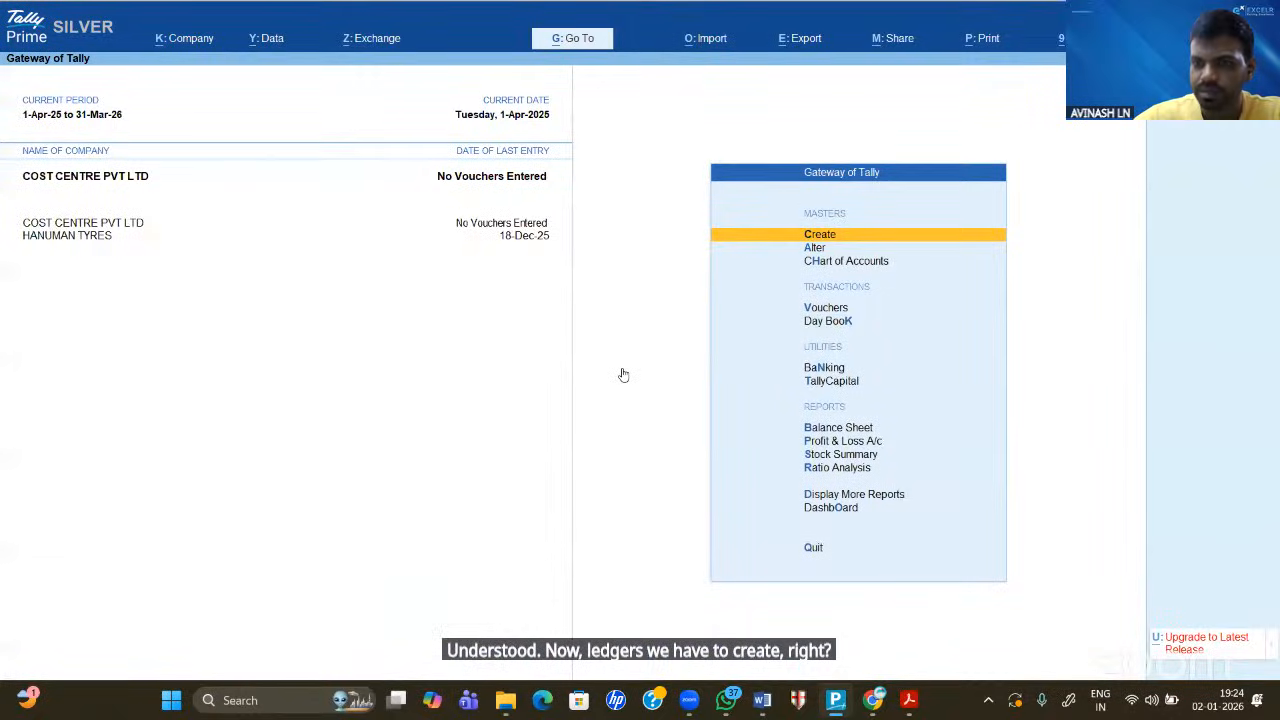
pyautogui.press('Return')
pyautogui.press('Down')
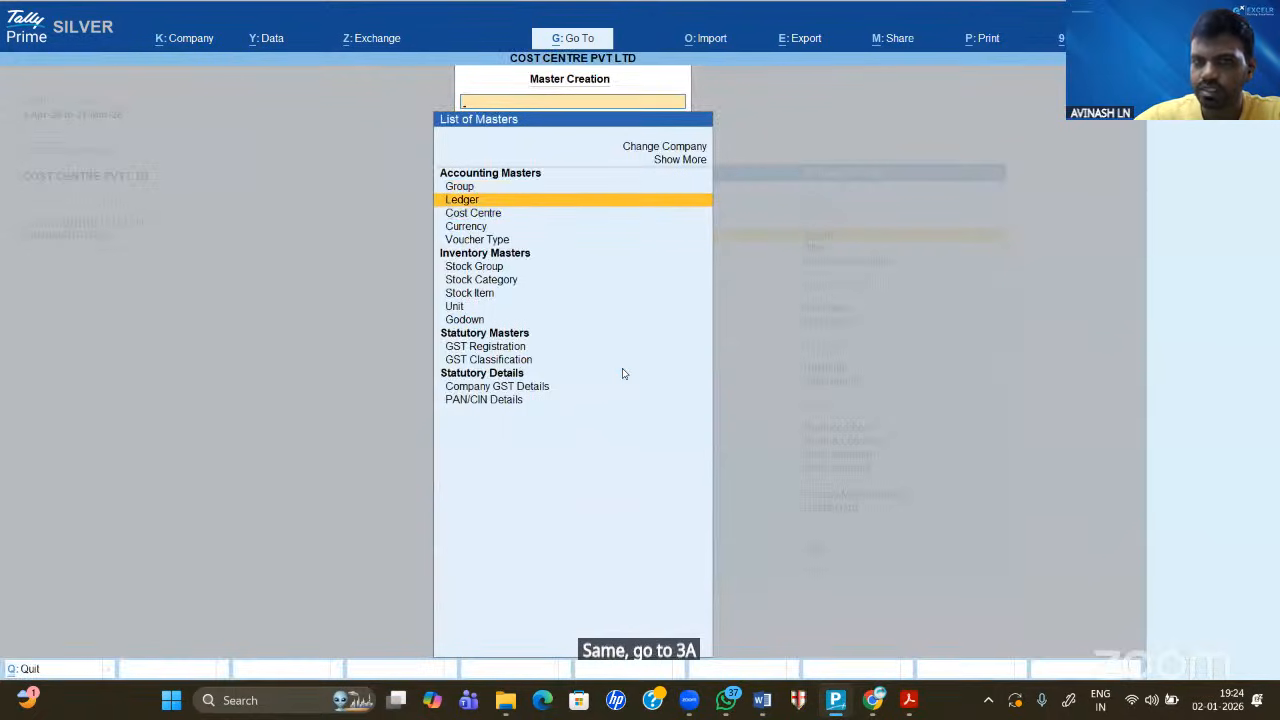
pyautogui.press('Return')
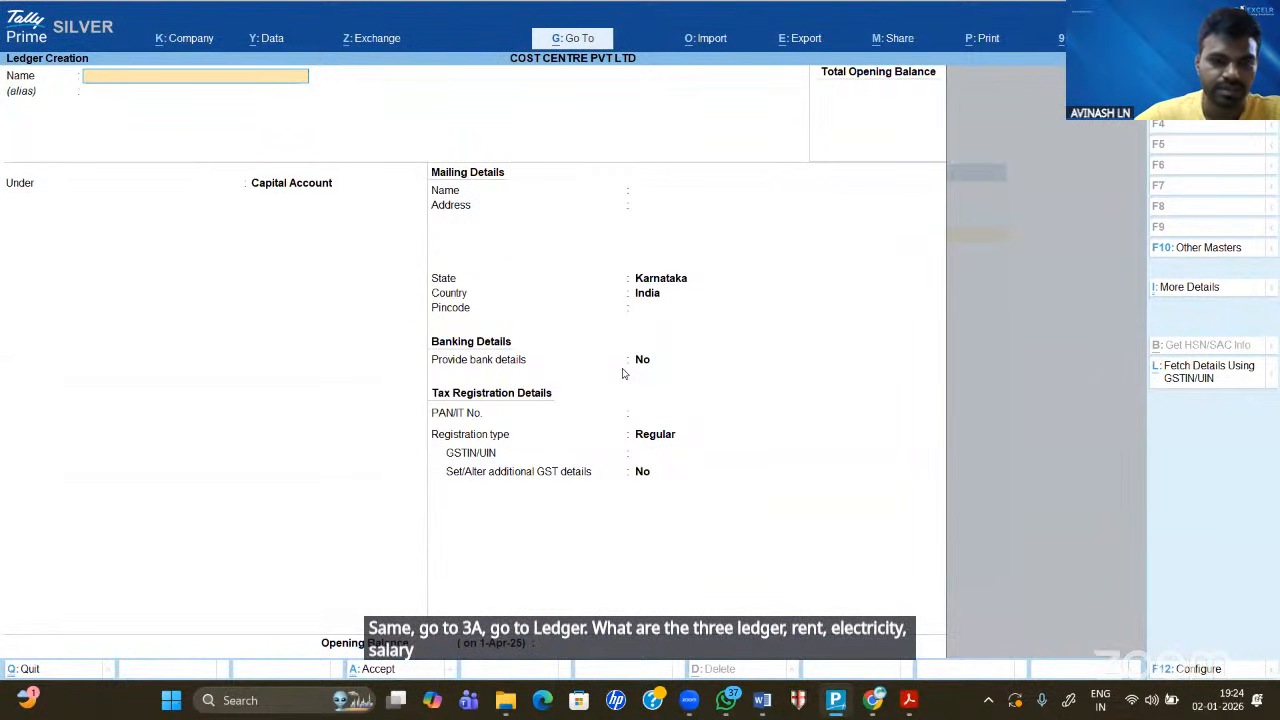
pyautogui.click(759, 703)
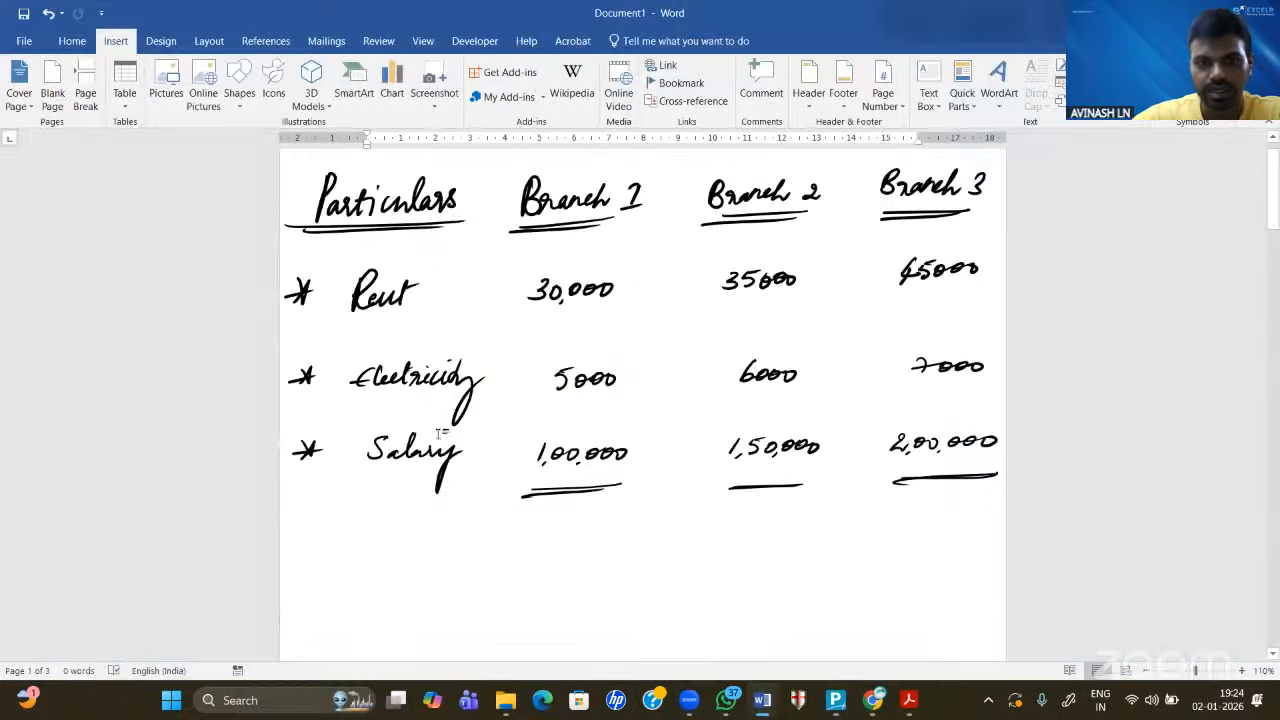
pyautogui.click(838, 703)
# - Create the RENT ledger under Indirect Expenses and save it
pyautogui.write('RENT')
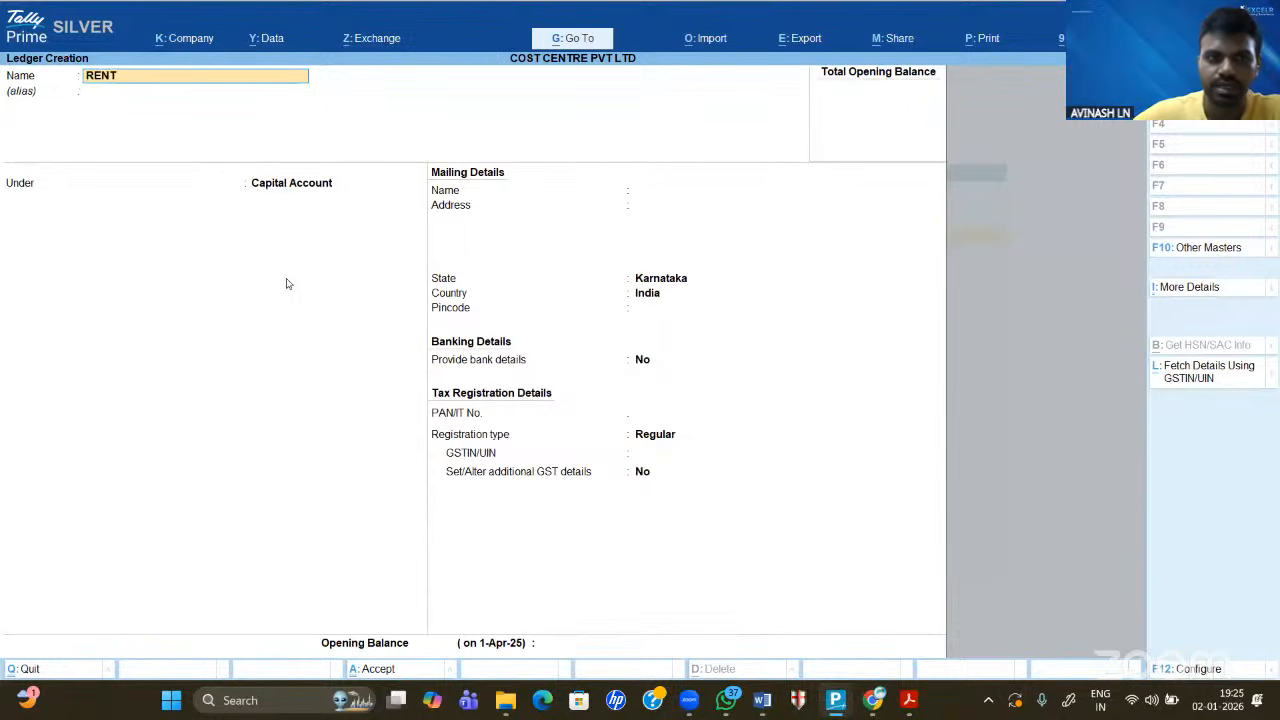
pyautogui.press('Return')
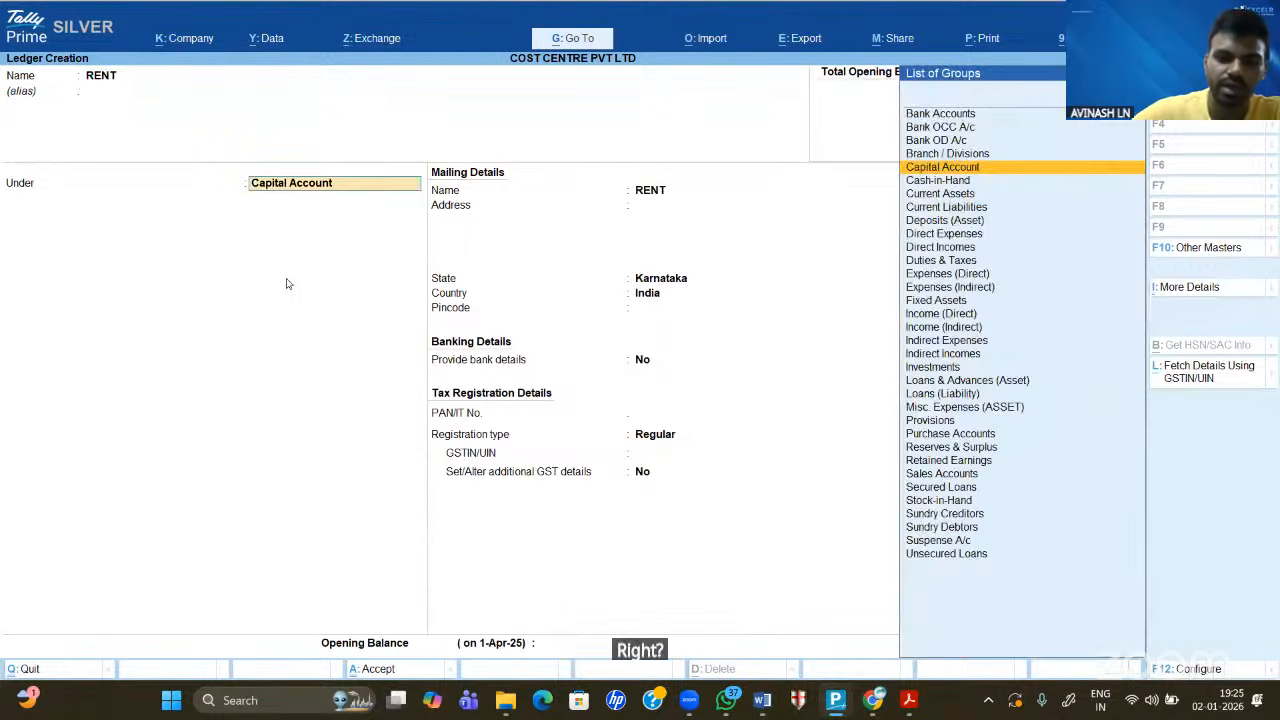
pyautogui.write('INDIRECT')
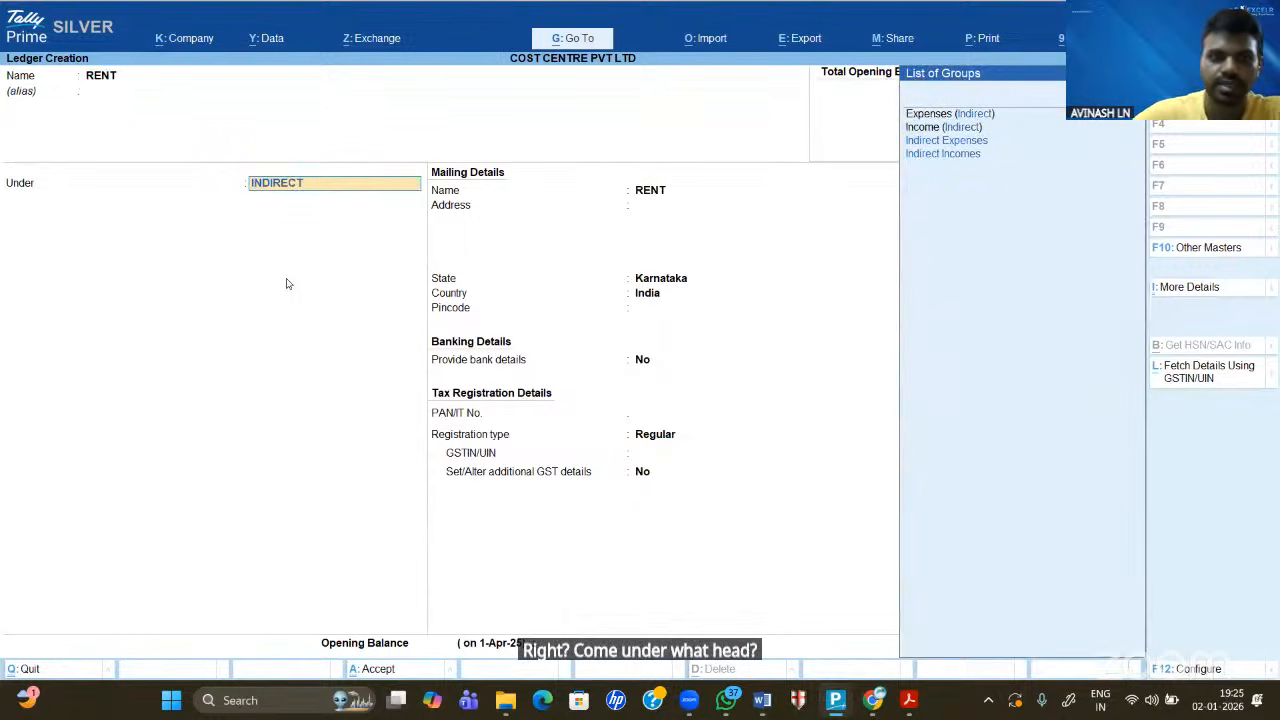
pyautogui.press('Up')
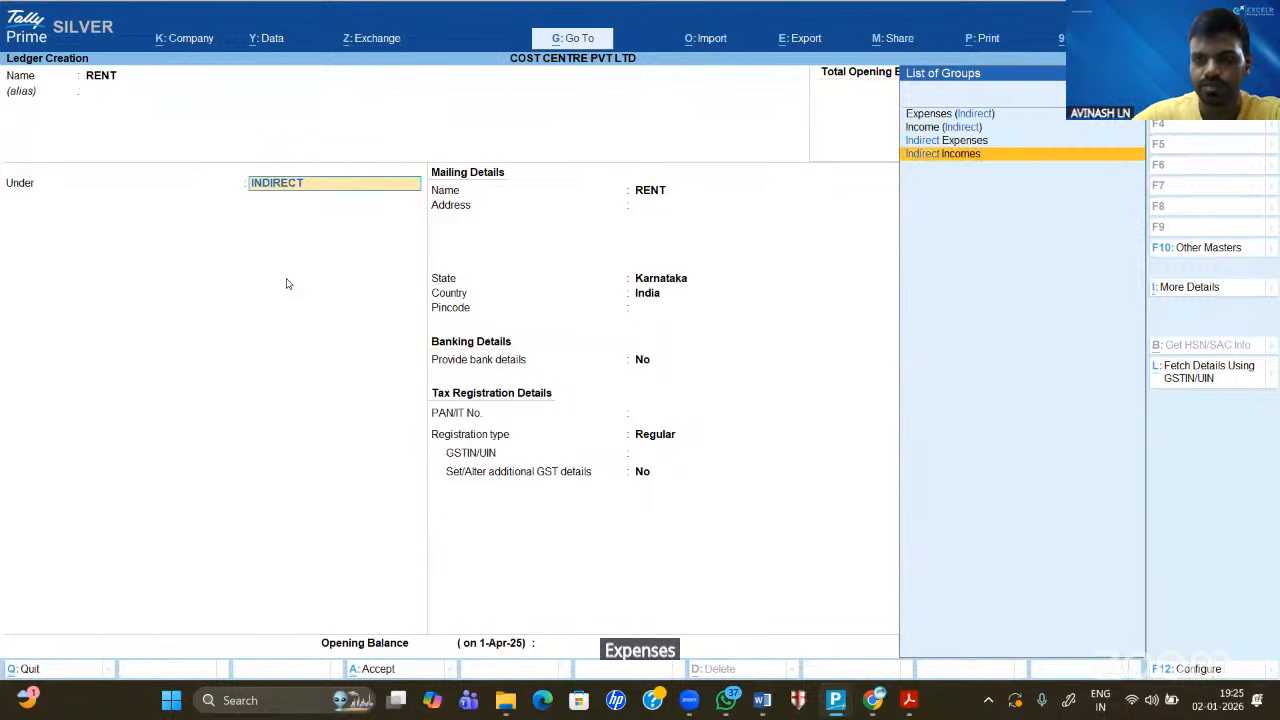
pyautogui.press('Up')
pyautogui.press('Return')
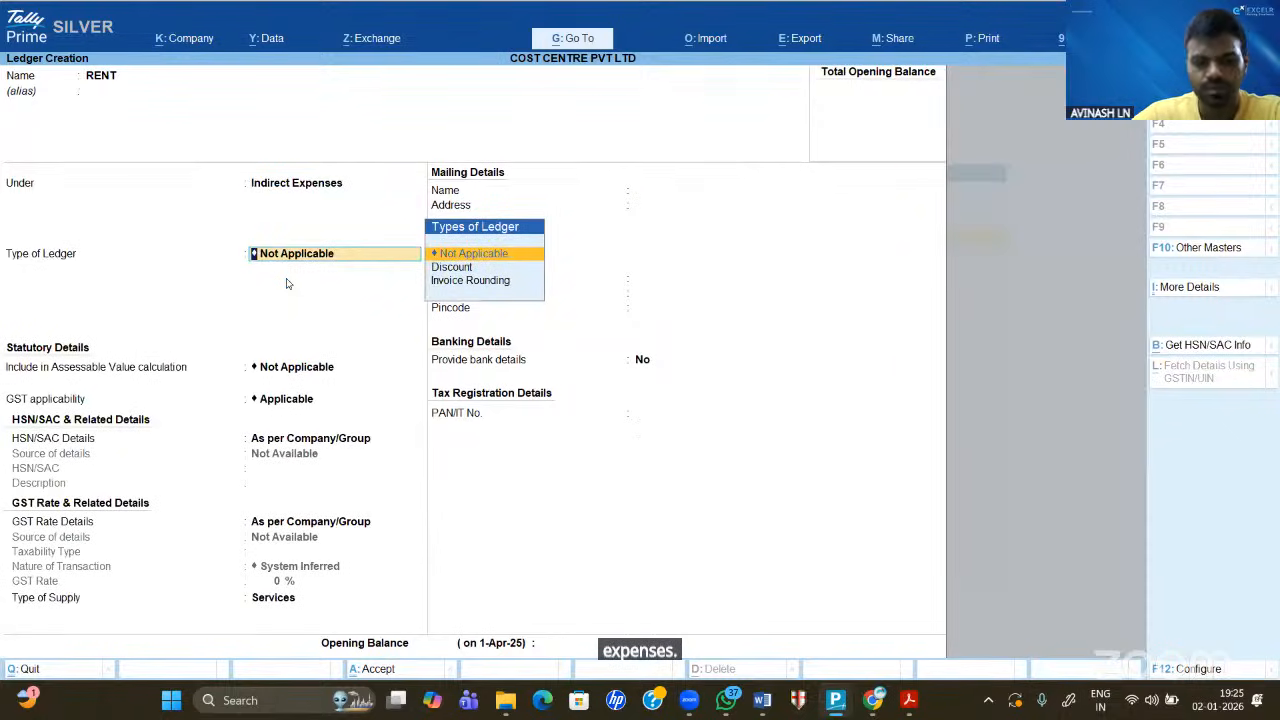
pyautogui.hotkey('ctrl', 'a')
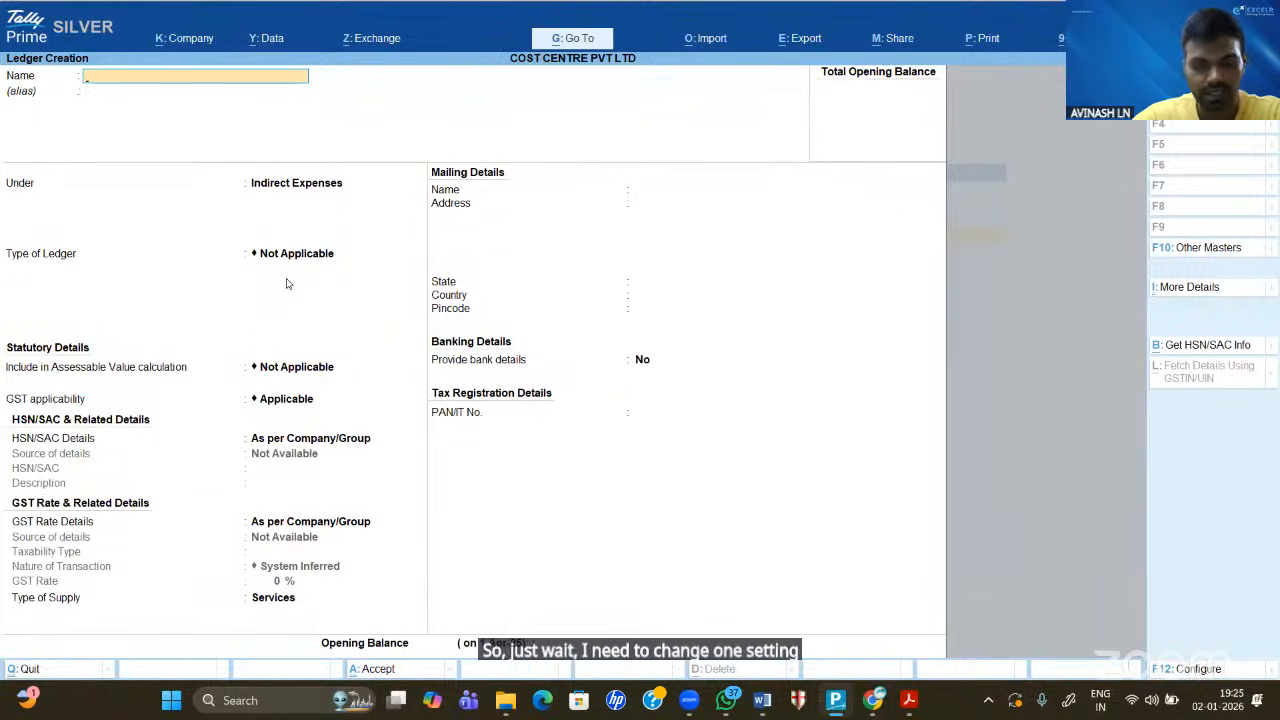
# - Delete the RENT ledger via ledger alteration with Alt+D
pyautogui.press('Escape')
pyautogui.press('Escape')
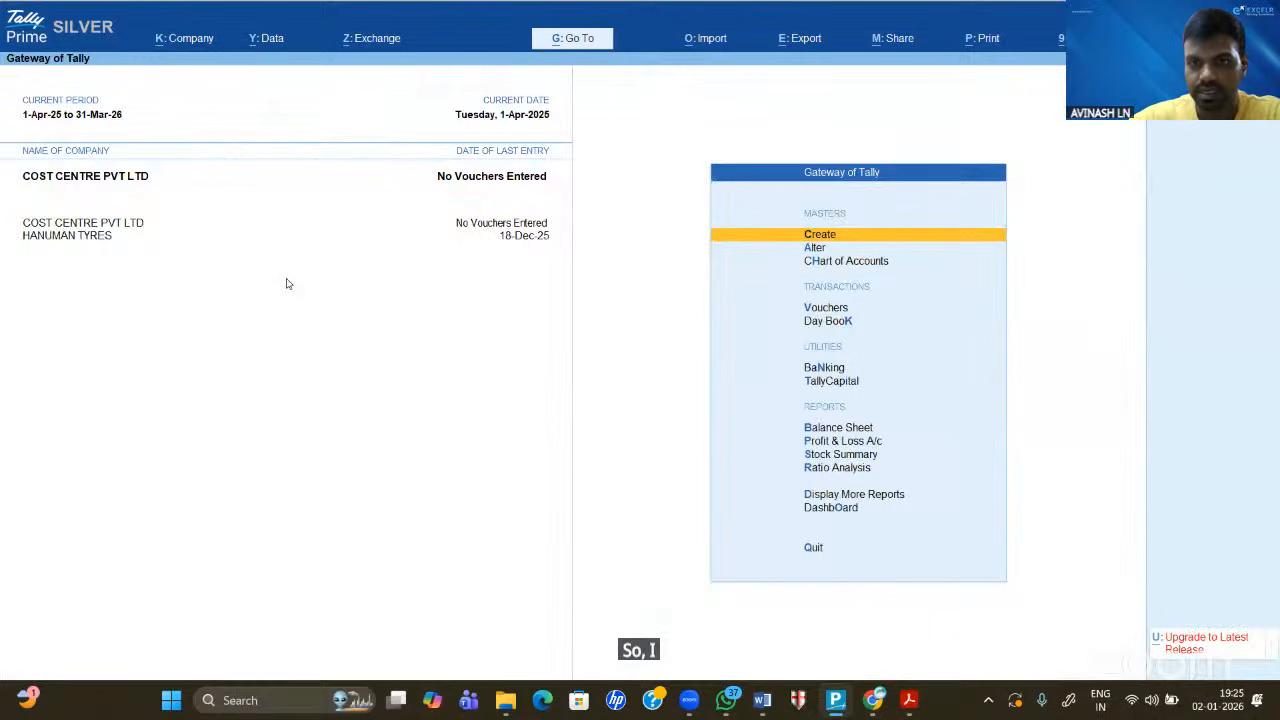
pyautogui.press('a')
pyautogui.press('Down')
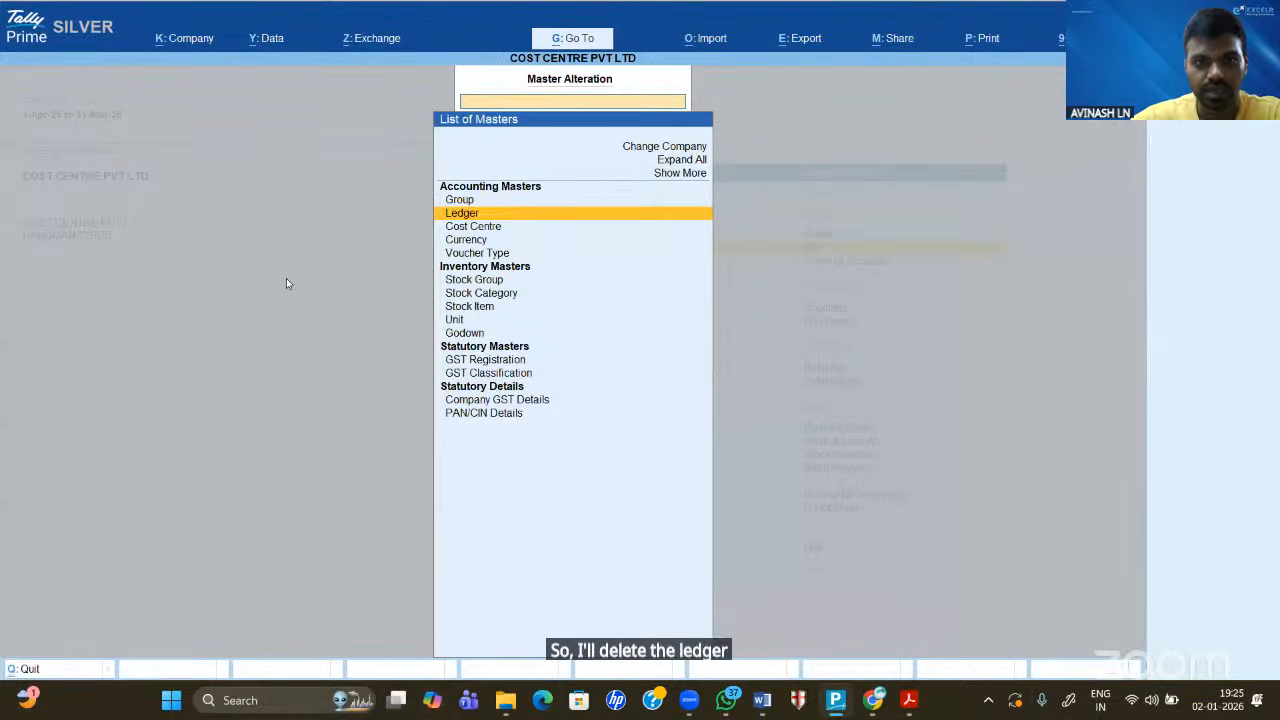
pyautogui.press('Return')
pyautogui.press('Down')
pyautogui.press('Down')
pyautogui.press('Return')
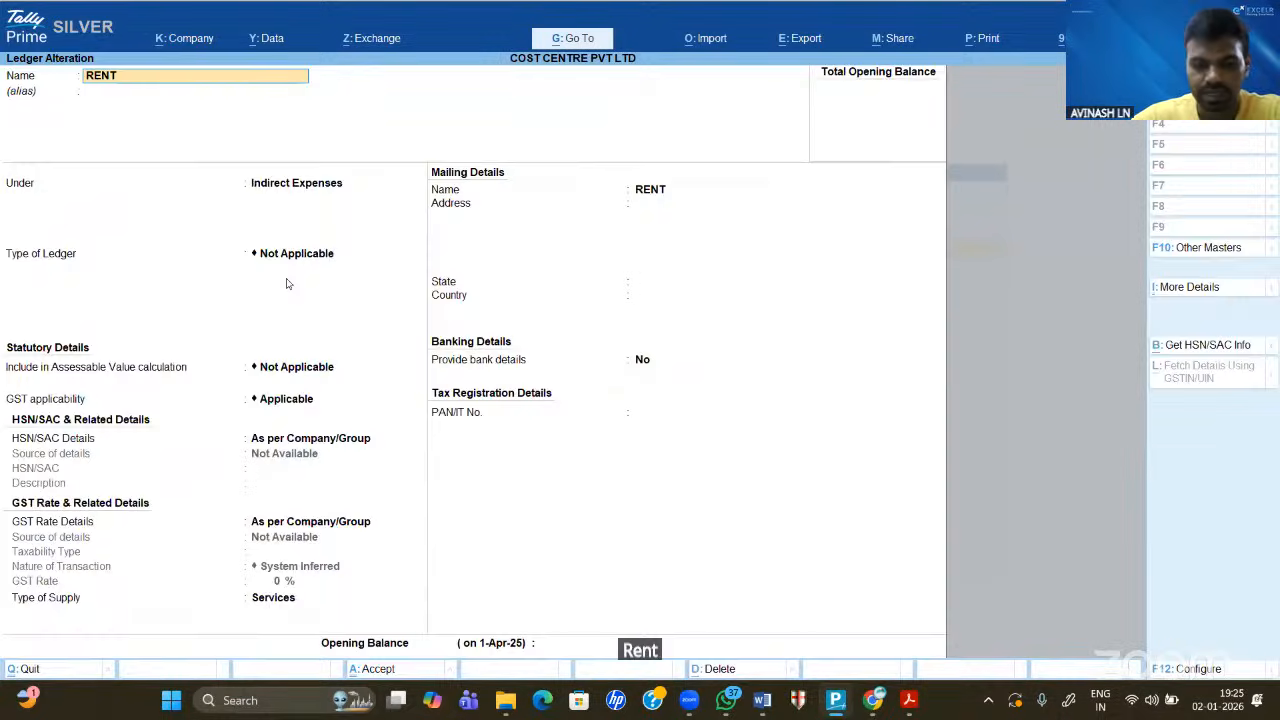
pyautogui.hotkey('alt', 'd')
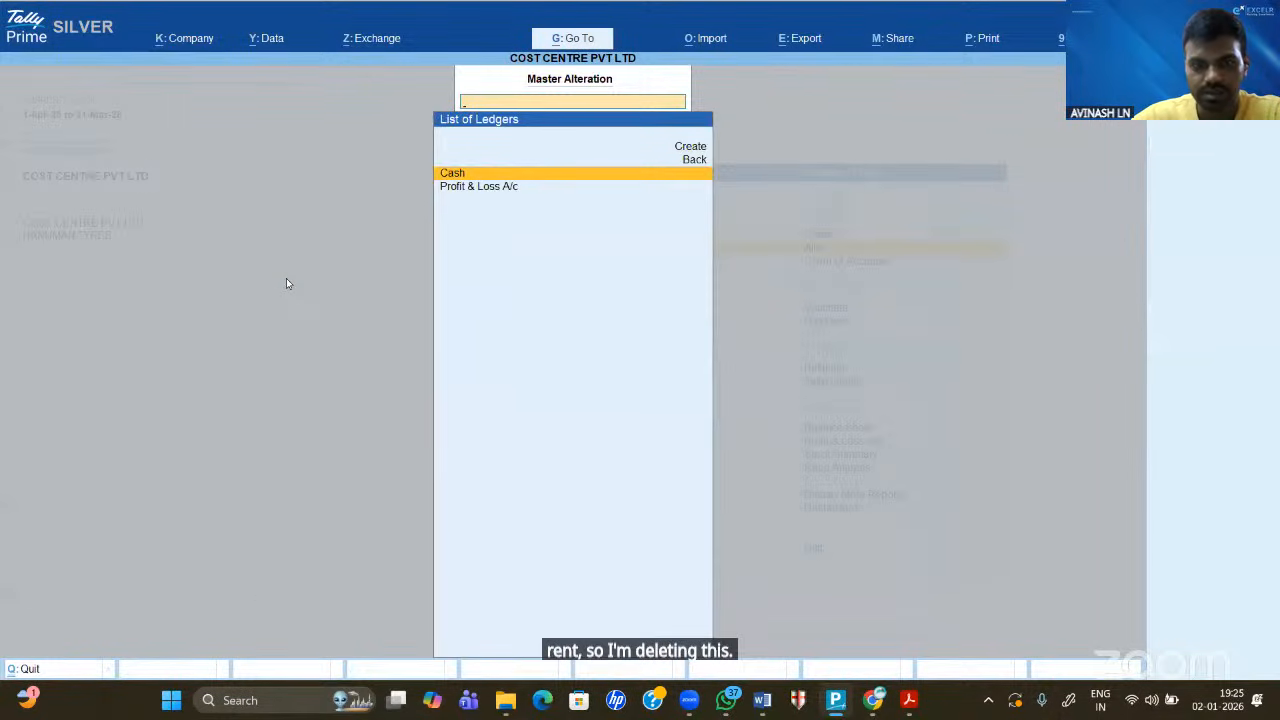
pyautogui.press('Escape')
pyautogui.press('Escape')
pyautogui.press('Escape')
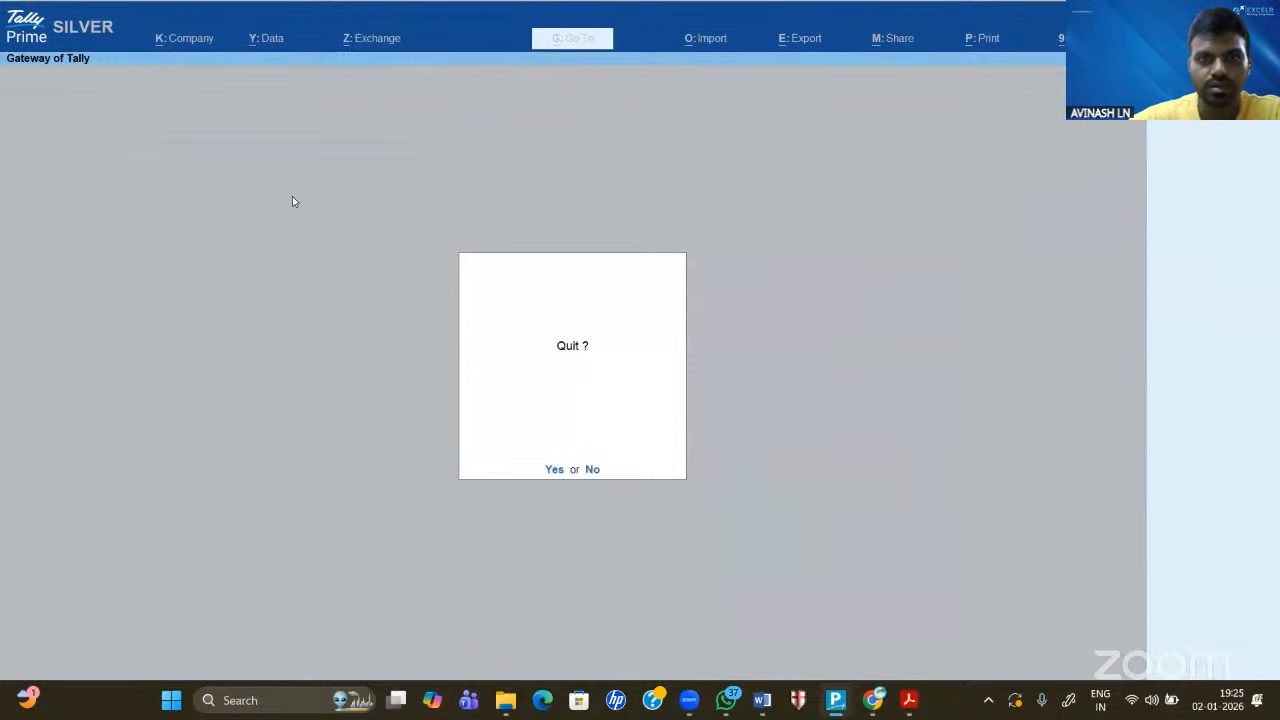
pyautogui.press('Escape')
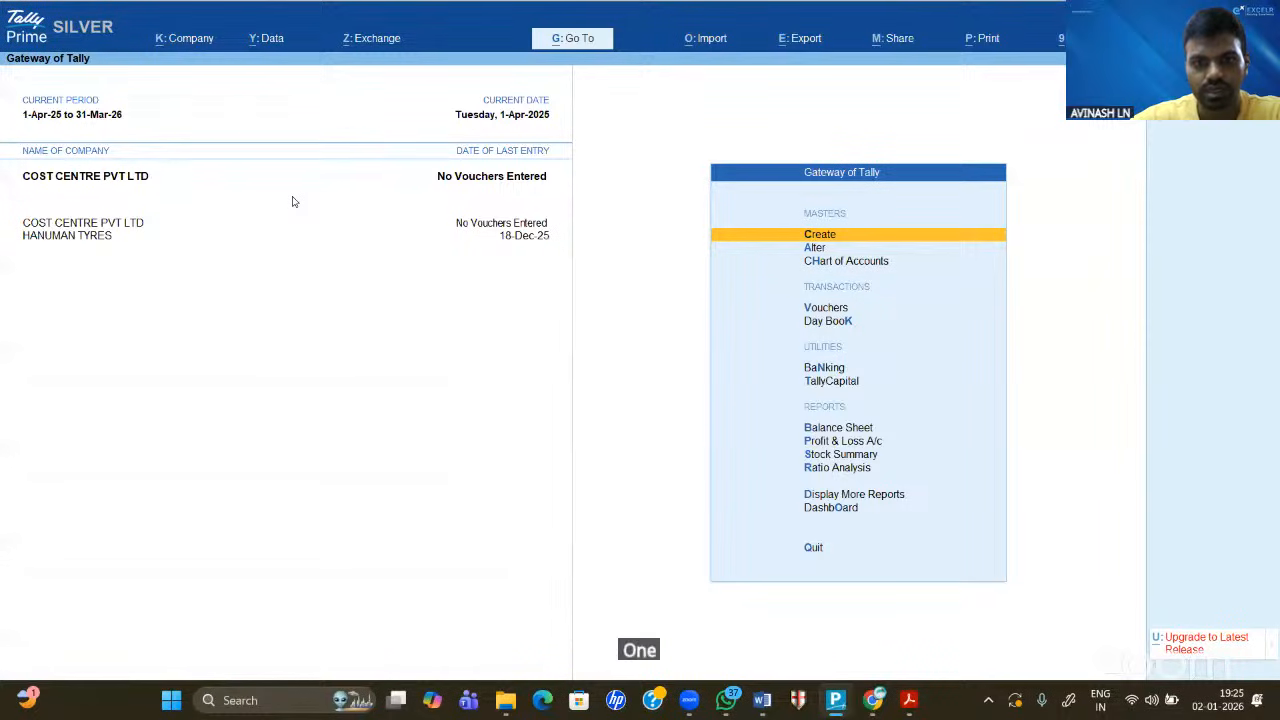
# - Open a new Ledger Creation form, then close it unsaved back to the Gateway of Tally
pyautogui.hotkey('alt', 'Tab')
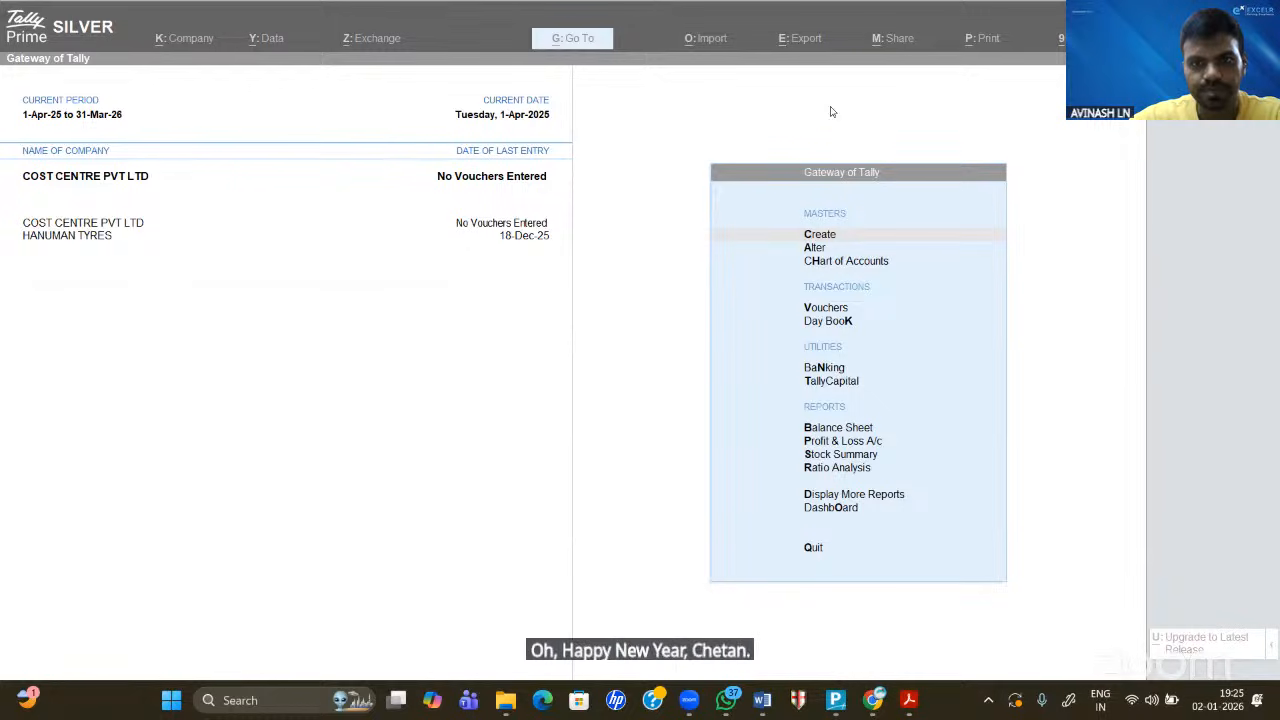
pyautogui.click(597, 361)
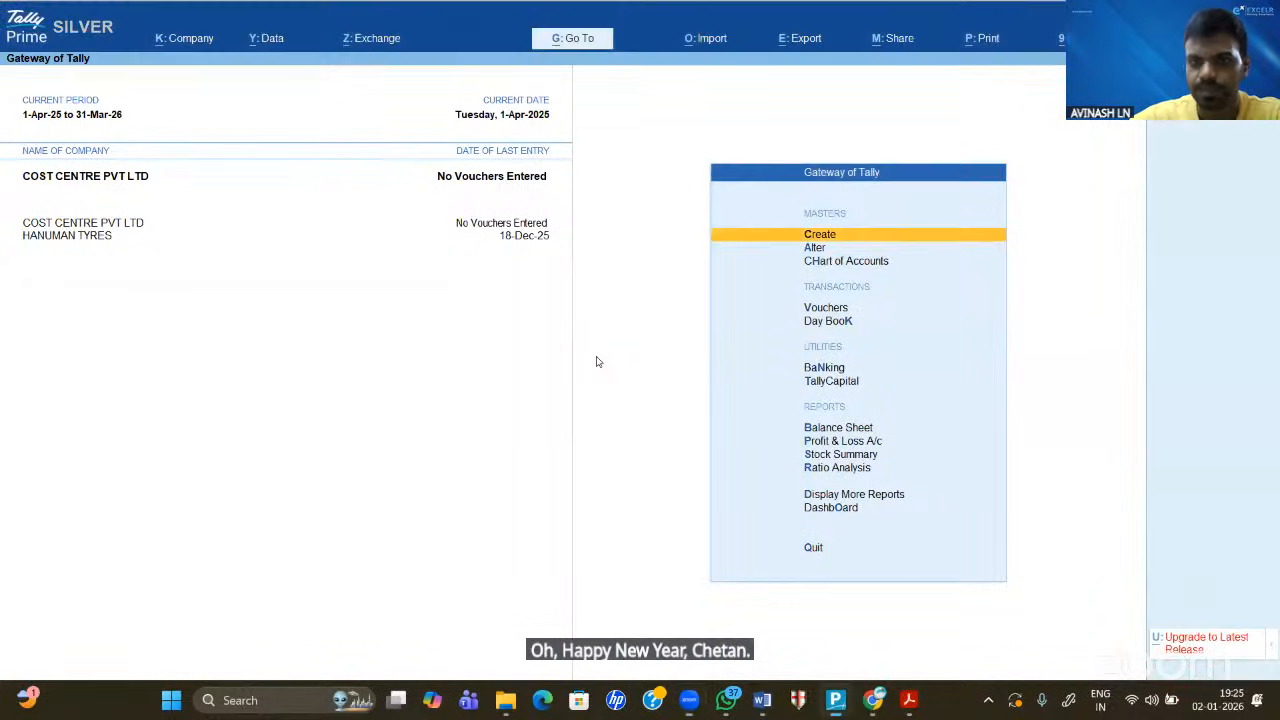
pyautogui.press('Return')
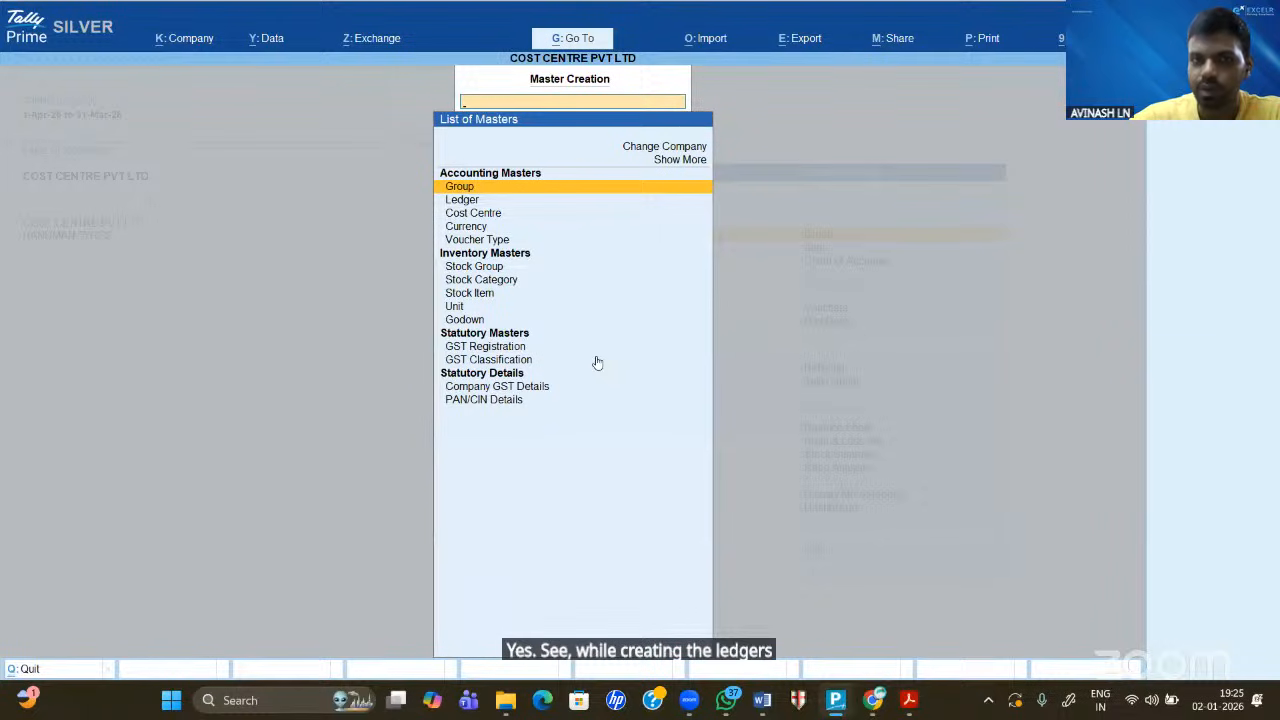
pyautogui.press('Down')
pyautogui.press('Return')
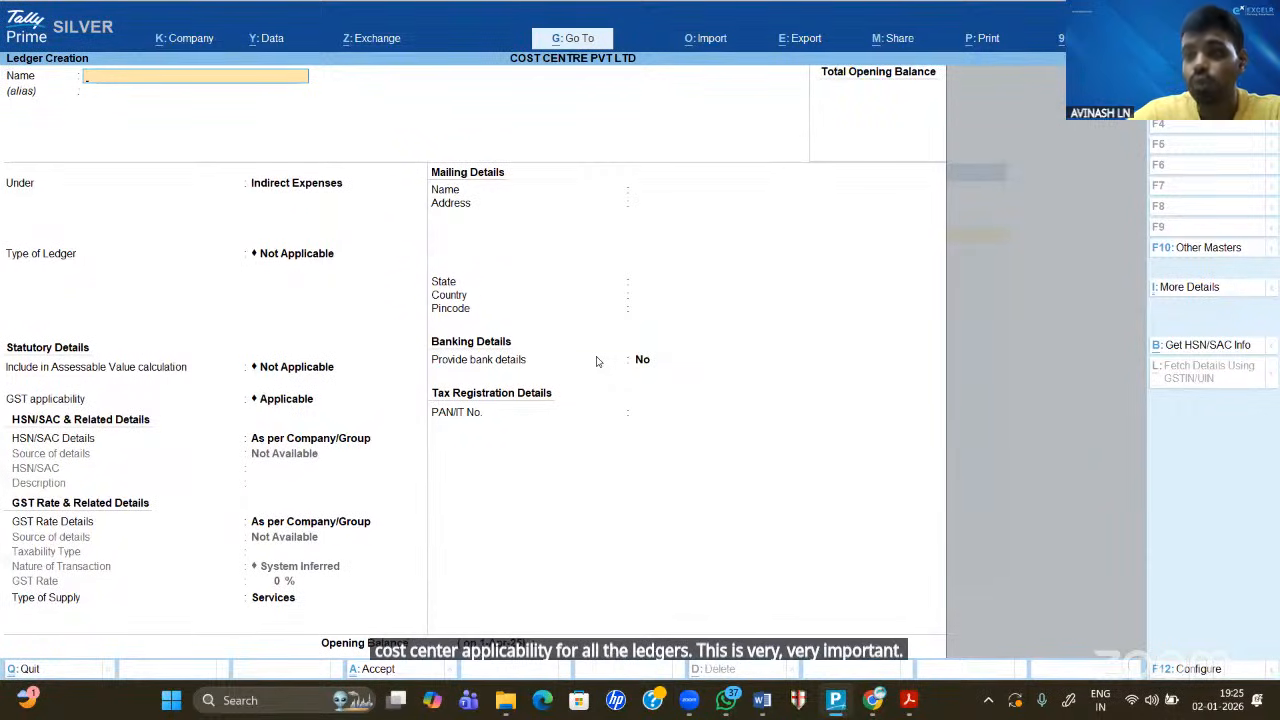
pyautogui.press('Escape')
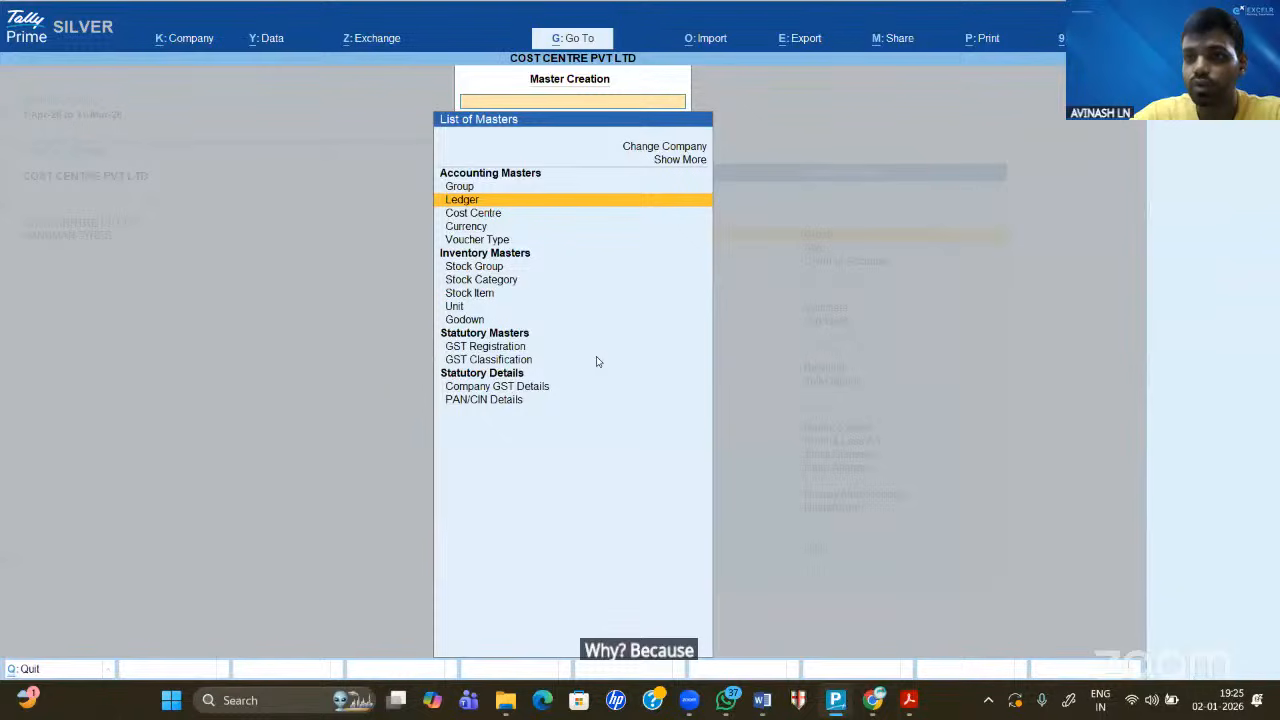
pyautogui.press('Escape')
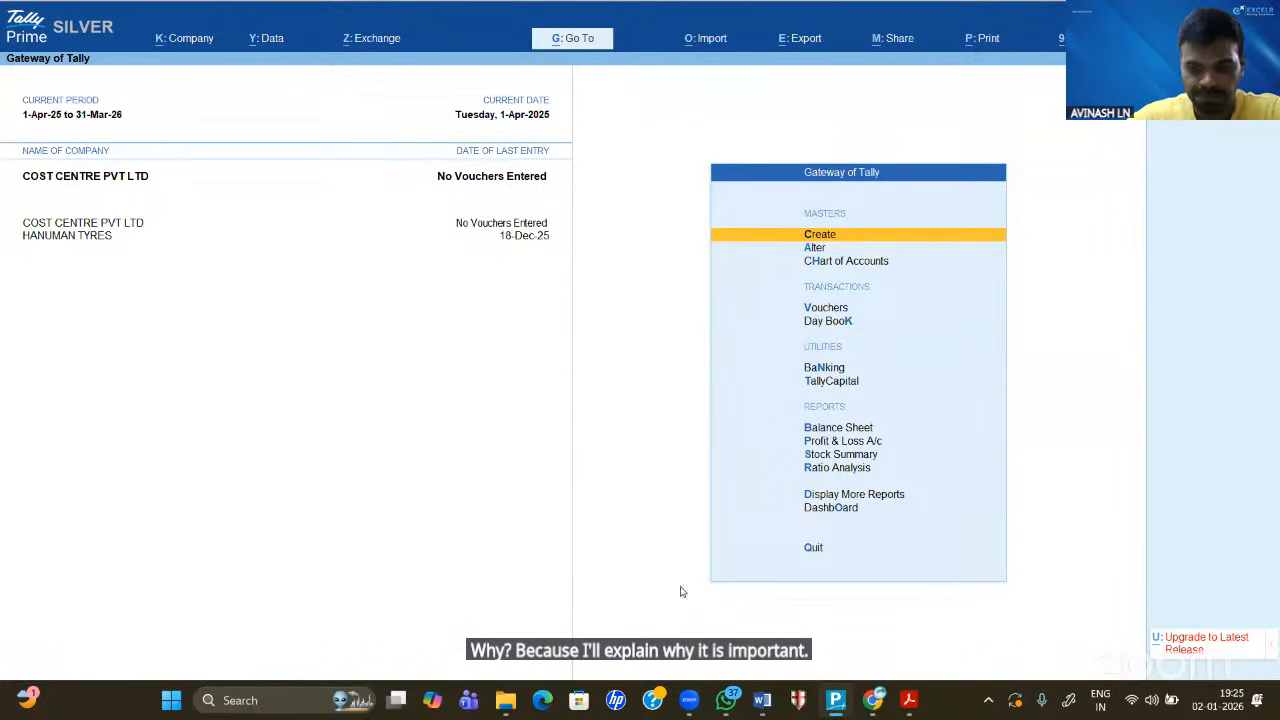
# - Handwrite a P/L T-account in Word with Rent on its left side
pyautogui.click(762, 700)
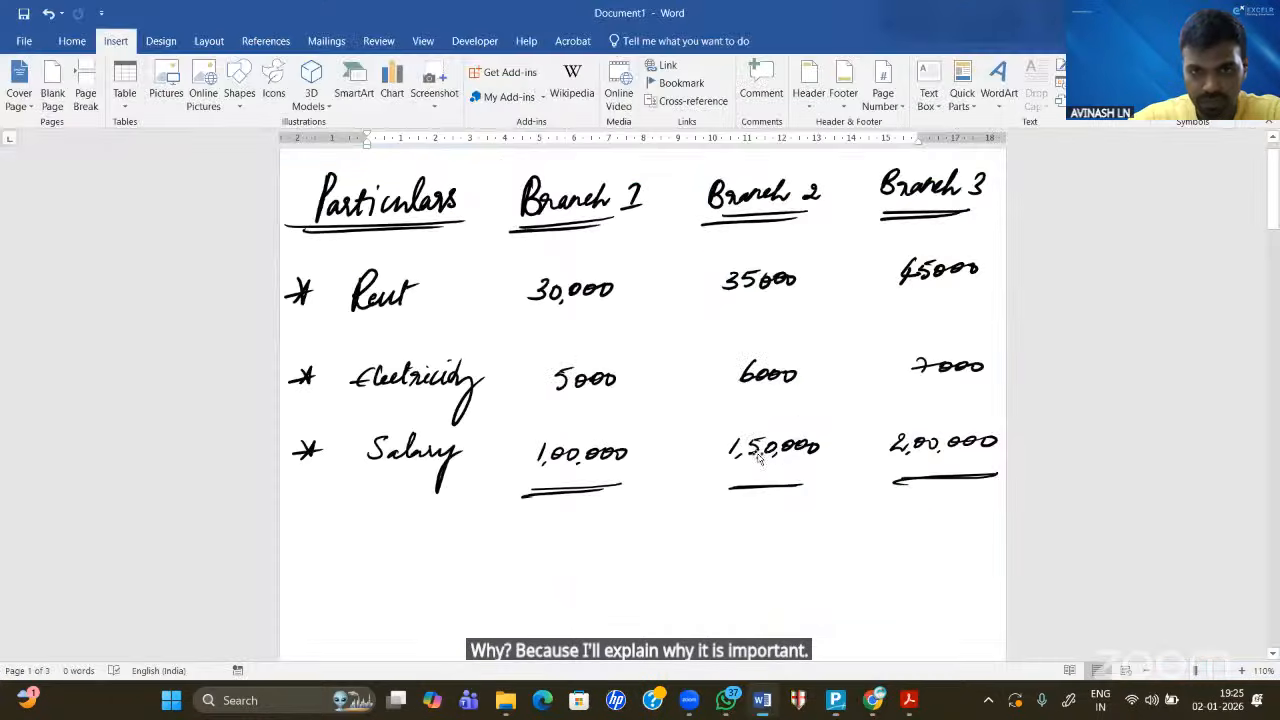
pyautogui.scroll(-3, 760, 453)
pyautogui.scroll(-2, 760, 453)
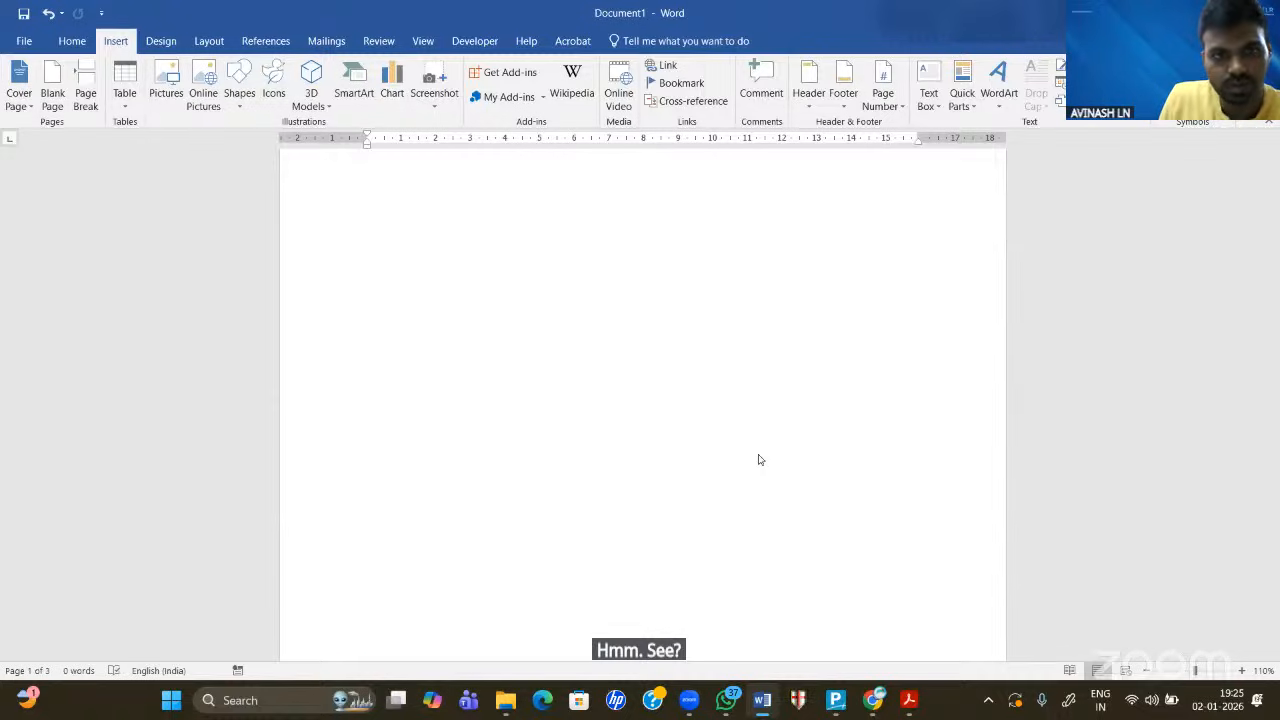
pyautogui.moveTo(371, 230)
pyautogui.mouseDown()
pyautogui.moveTo(369, 263)
pyautogui.moveTo(372, 252)
pyautogui.mouseUp()
pyautogui.moveTo(390, 223)
pyautogui.mouseDown()
pyautogui.moveTo(386, 263)
pyautogui.moveTo(416, 252)
pyautogui.mouseUp()
pyautogui.moveTo(306, 285); pyautogui.dragTo(562, 282)
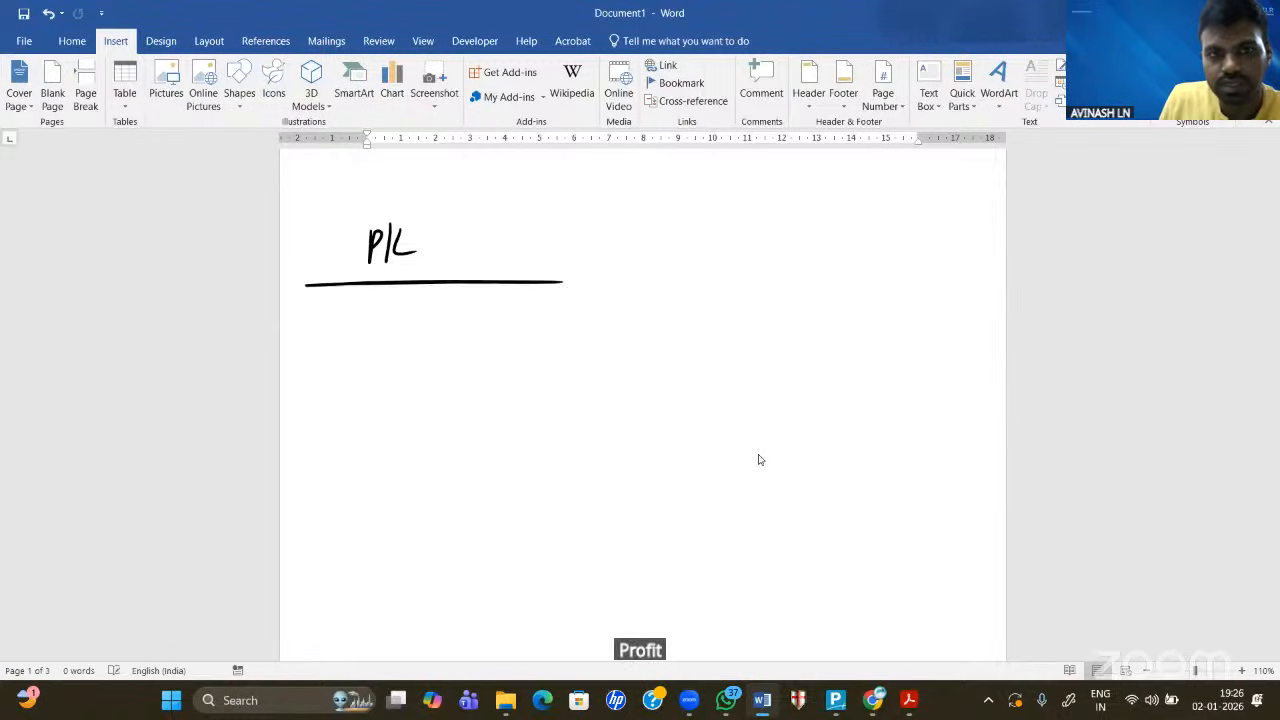
pyautogui.moveTo(434, 291); pyautogui.dragTo(425, 418)
pyautogui.moveTo(297, 255)
pyautogui.mouseDown()
pyautogui.moveTo(297, 271)
pyautogui.moveTo(304, 262)
pyautogui.mouseUp()
pyautogui.moveTo(311, 268); pyautogui.dragTo(318, 258)
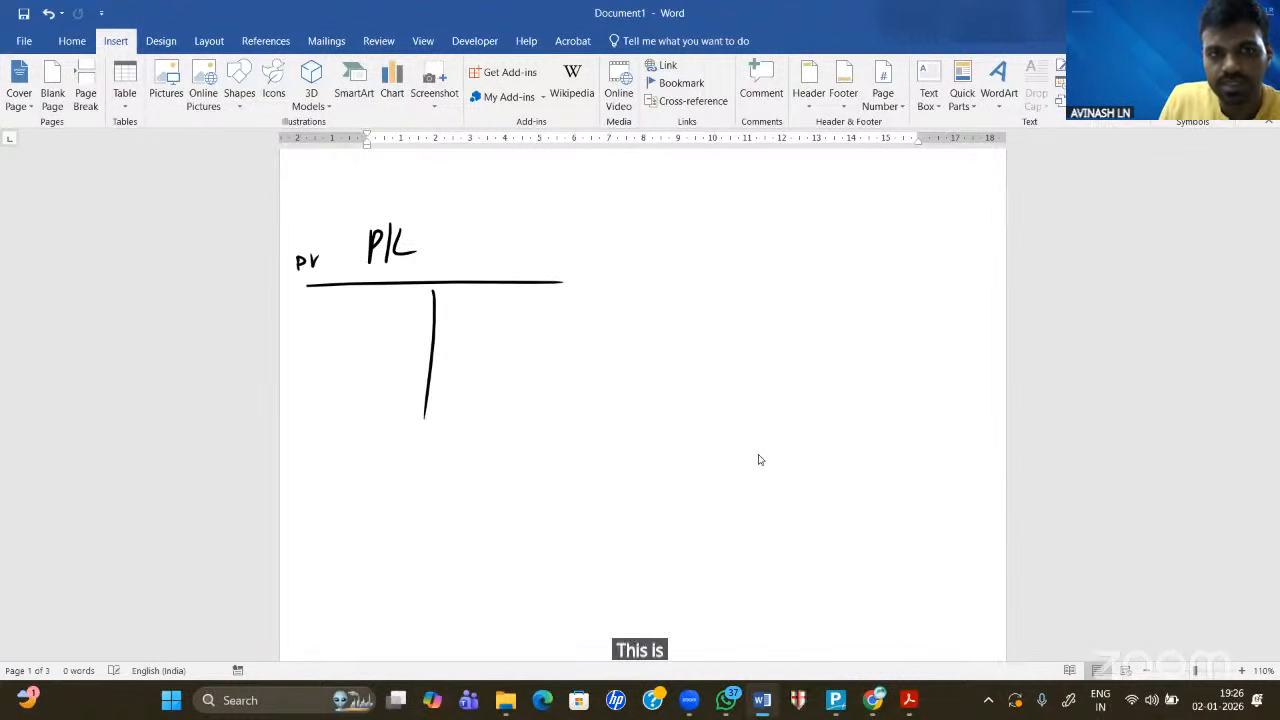
pyautogui.moveTo(556, 267); pyautogui.dragTo(587, 276)
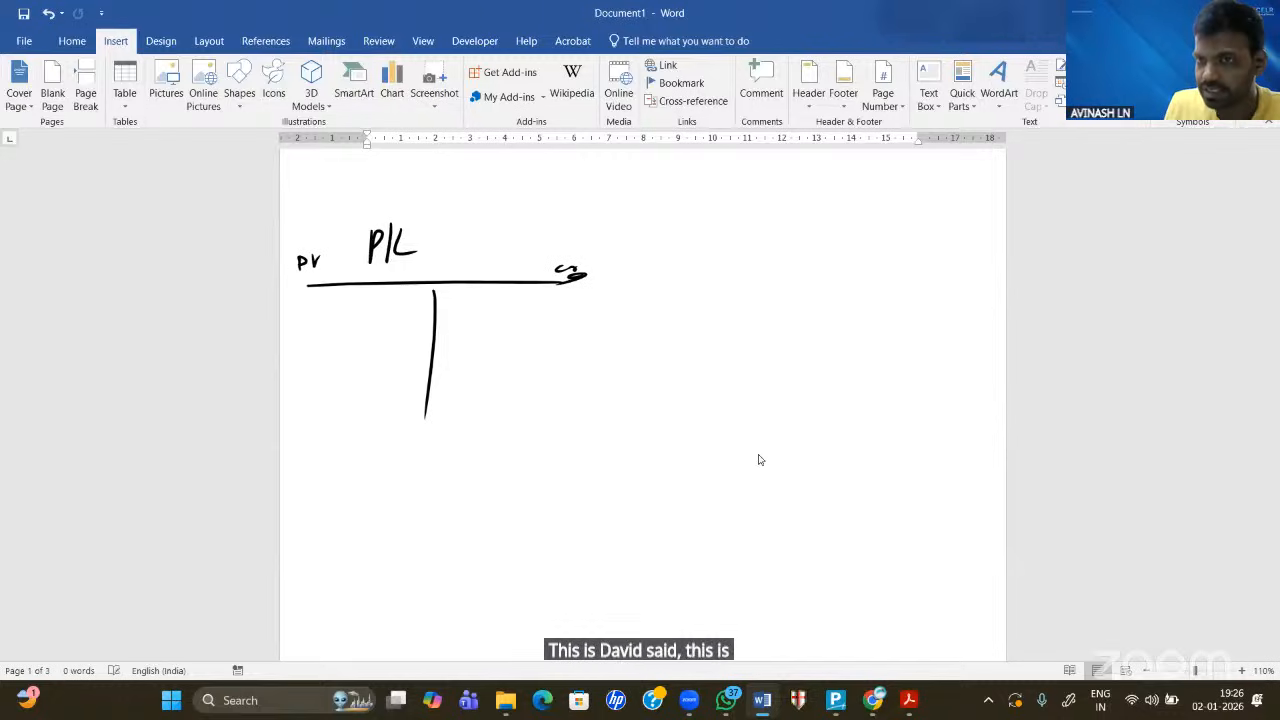
pyautogui.moveTo(291, 337)
pyautogui.mouseDown()
pyautogui.moveTo(289, 360)
pyautogui.moveTo(340, 336)
pyautogui.mouseUp()
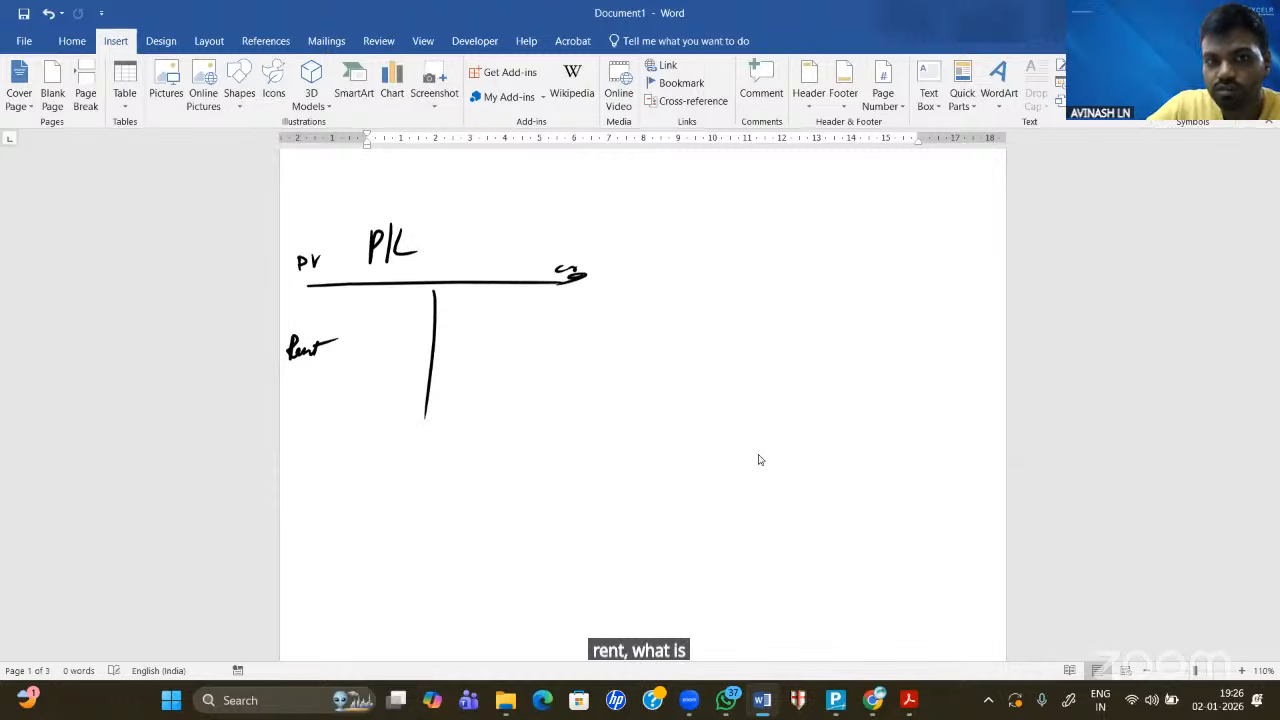
# - Write the Rent amount 1,10,000 and double-underline it and the P/L heading
pyautogui.scroll(3, 758, 460)
pyautogui.scroll(4, 758, 460)
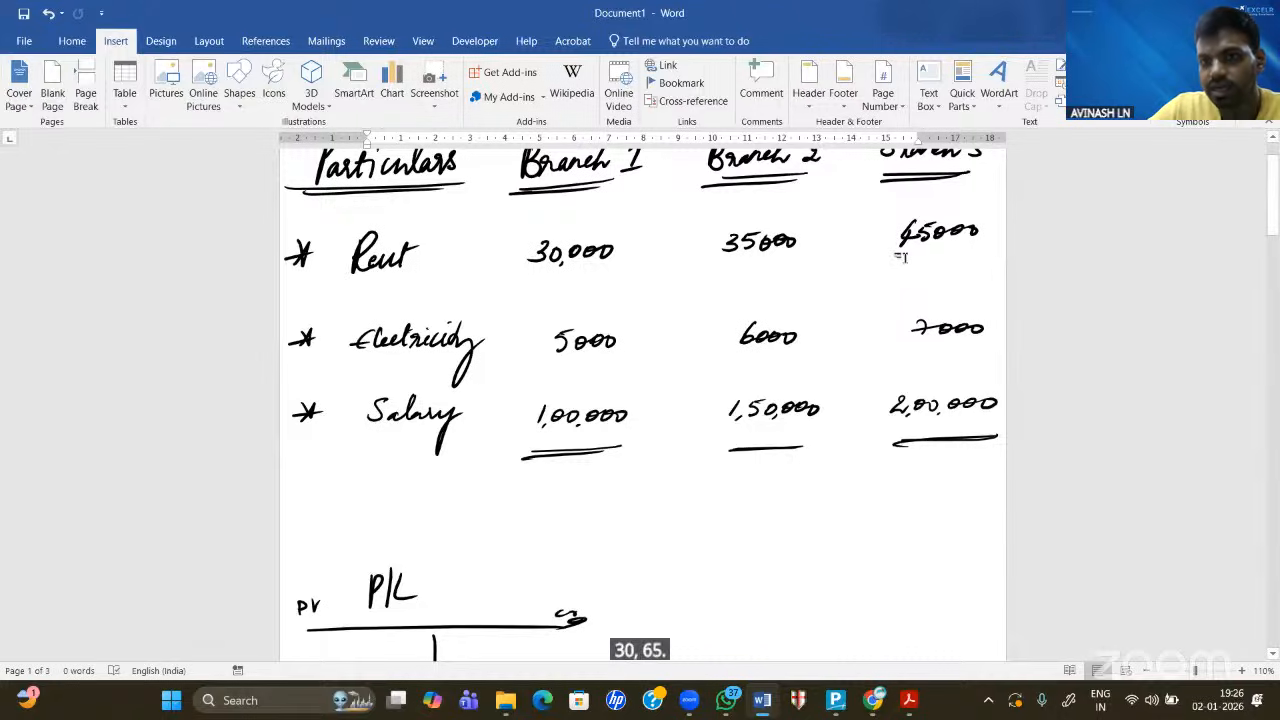
pyautogui.scroll(-3, 901, 257)
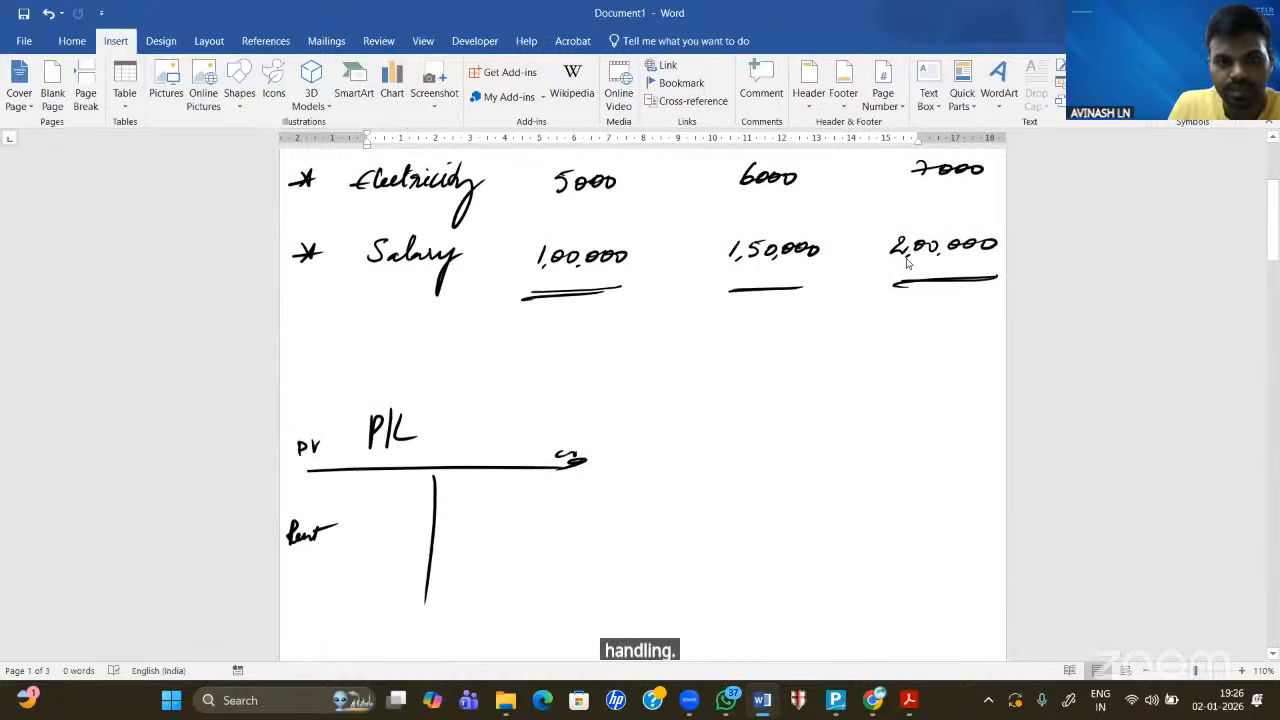
pyautogui.moveTo(371, 528); pyautogui.dragTo(372, 539)
pyautogui.moveTo(376, 539); pyautogui.dragTo(383, 538)
pyautogui.moveTo(394, 527); pyautogui.dragTo(393, 528)
pyautogui.moveTo(399, 539); pyautogui.dragTo(407, 536)
pyautogui.moveTo(420, 526); pyautogui.dragTo(431, 537)
pyautogui.scroll(-3, 907, 263)
pyautogui.scroll(-2, 907, 263)
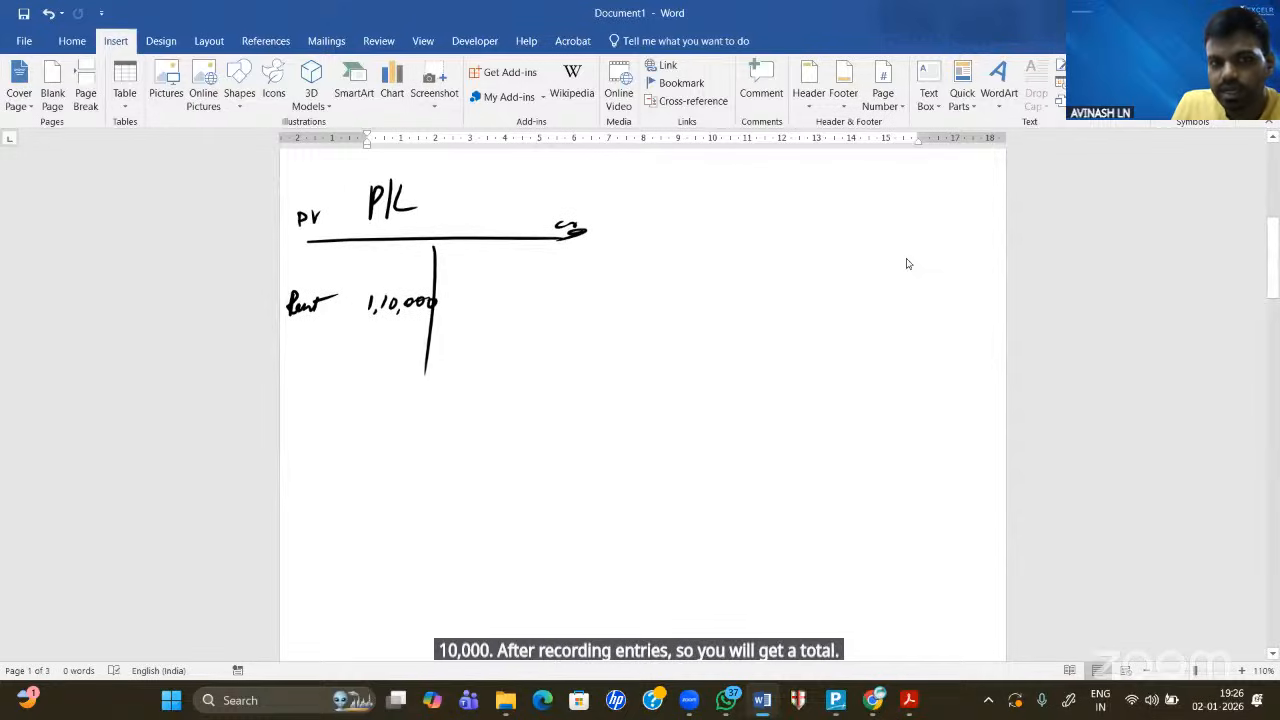
pyautogui.moveTo(406, 318); pyautogui.dragTo(438, 317)
pyautogui.moveTo(402, 323); pyautogui.dragTo(432, 321)
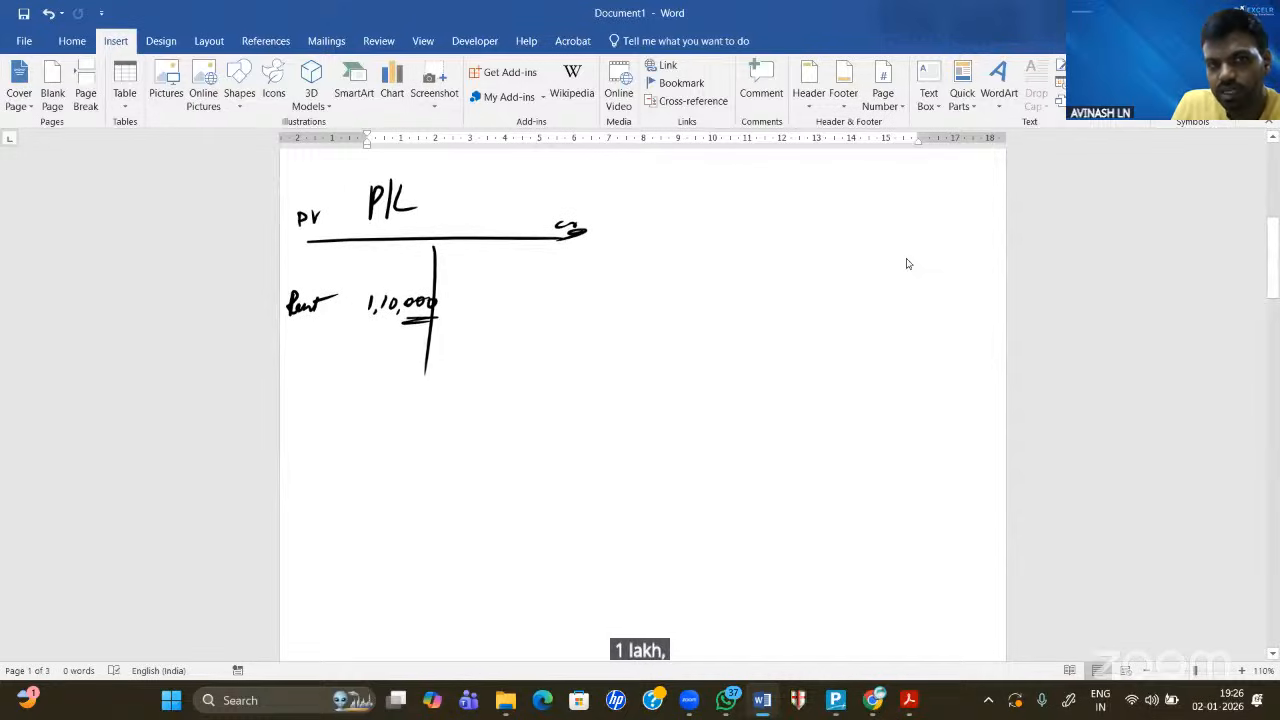
pyautogui.moveTo(364, 217); pyautogui.dragTo(431, 216)
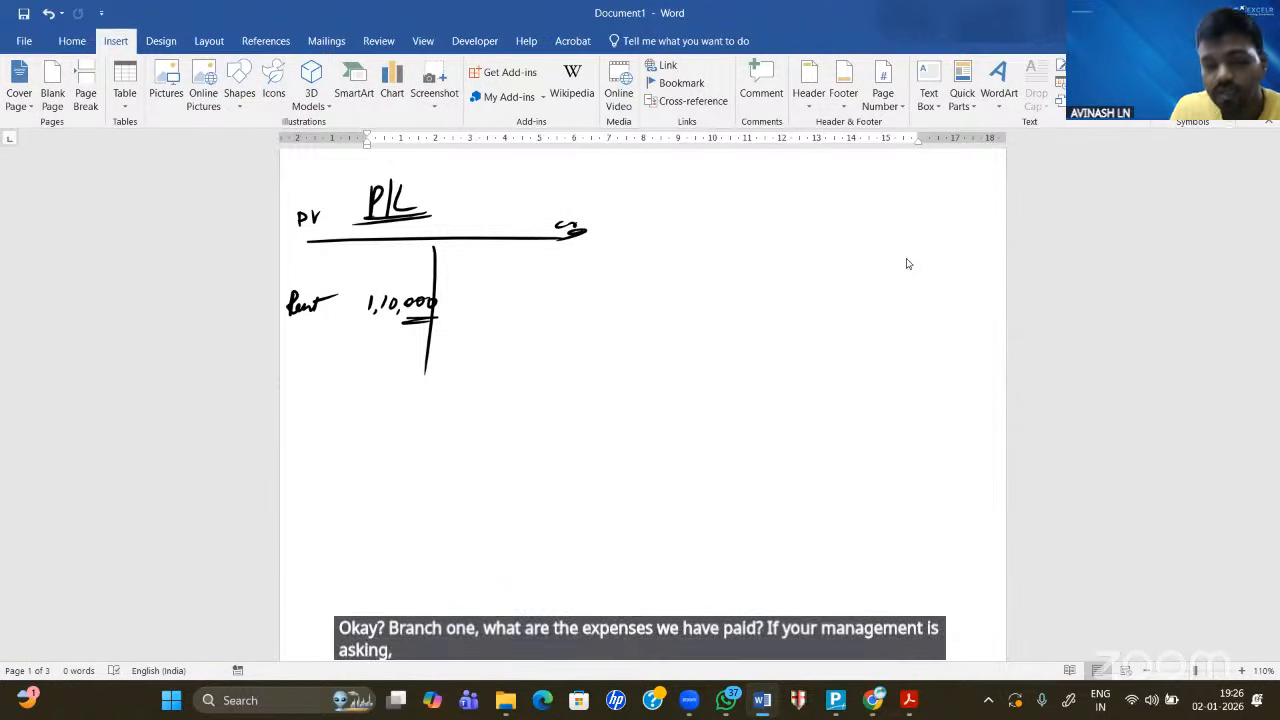
# - Underline the Rent label and draw an arrow from P/L to 'Consolidated'
pyautogui.scroll(5, 907, 263)
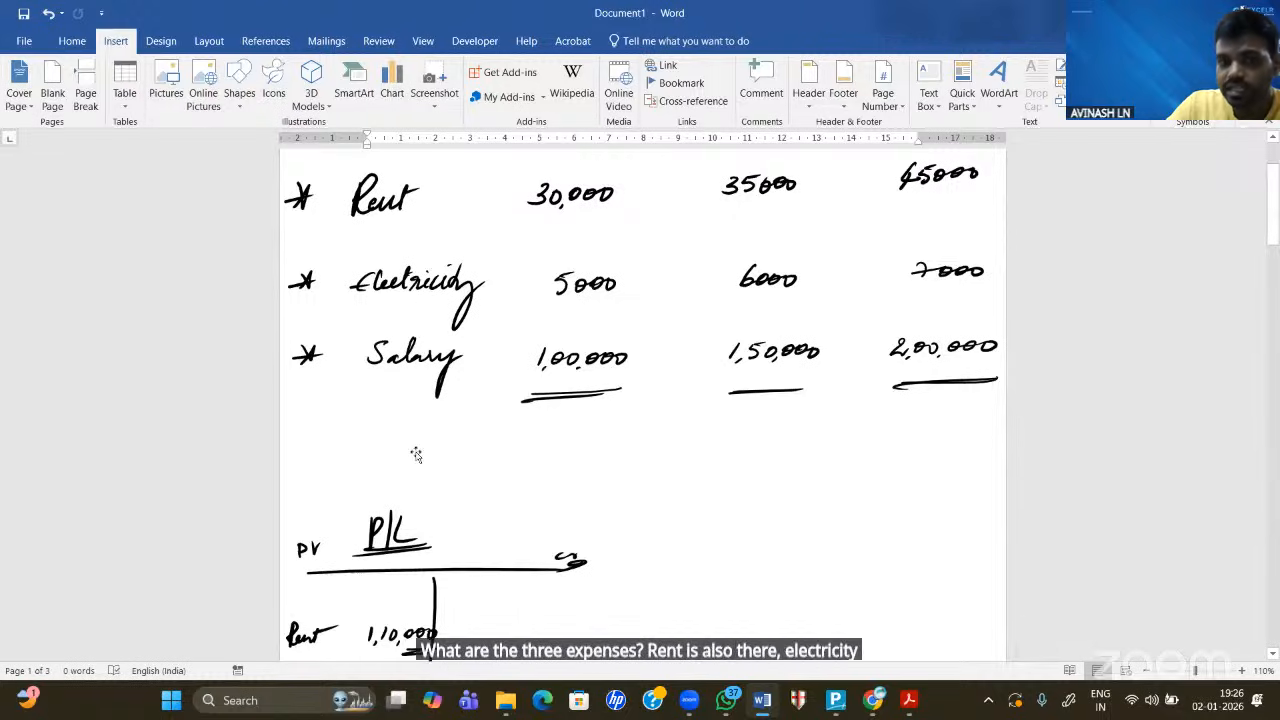
pyautogui.scroll(-3, 416, 452)
pyautogui.scroll(-1, 416, 452)
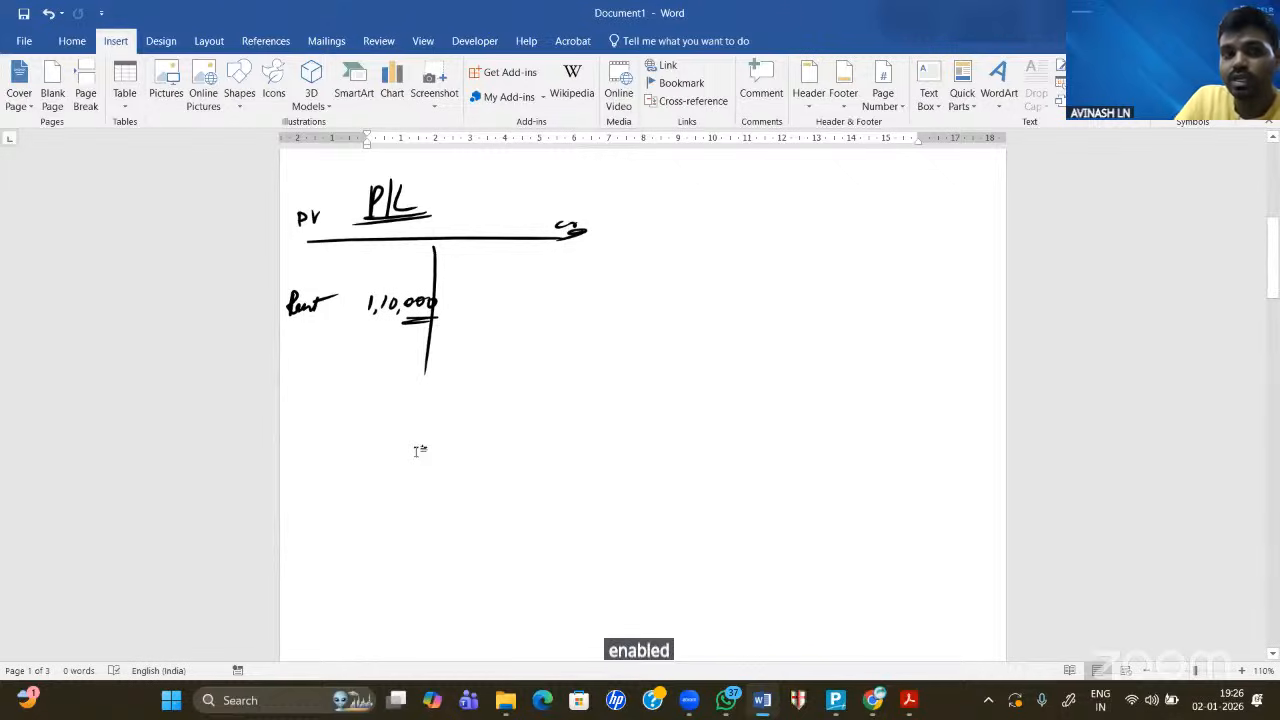
pyautogui.moveTo(286, 320); pyautogui.dragTo(328, 315)
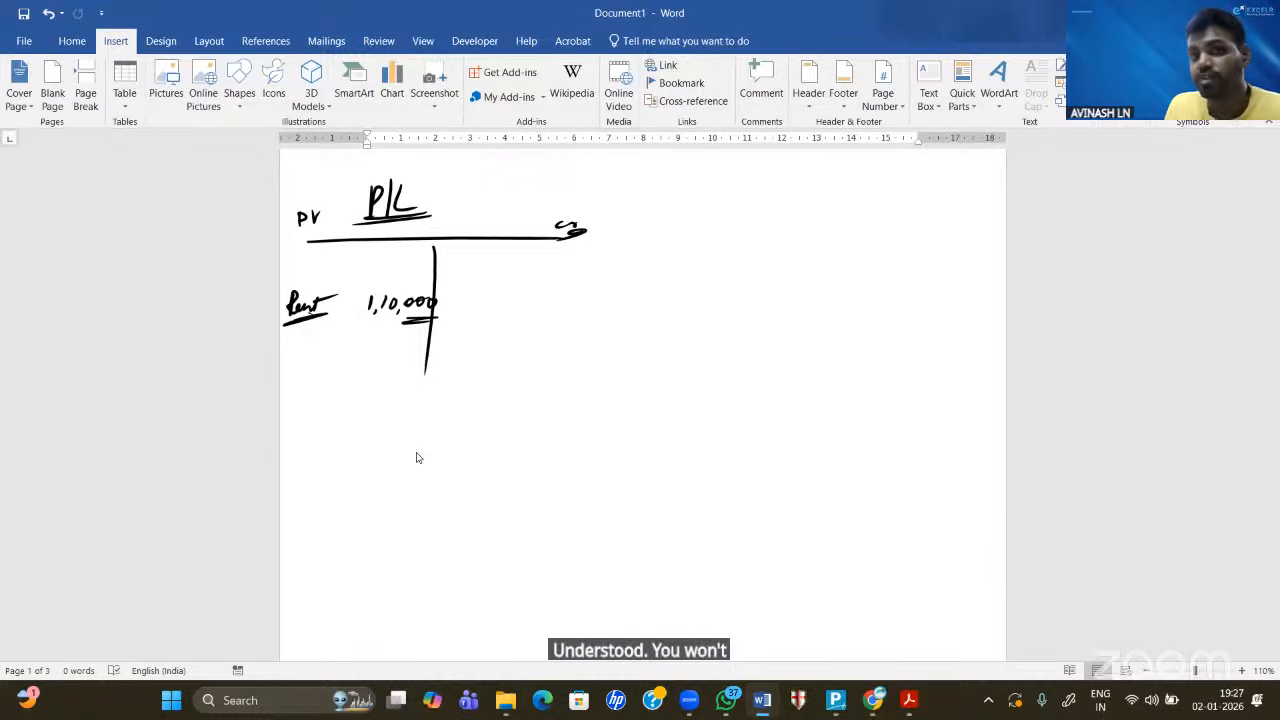
pyautogui.moveTo(454, 199)
pyautogui.mouseDown()
pyautogui.moveTo(517, 198)
pyautogui.moveTo(507, 207)
pyautogui.mouseUp()
pyautogui.moveTo(584, 174)
pyautogui.mouseDown()
pyautogui.moveTo(610, 199)
pyautogui.moveTo(658, 186)
pyautogui.moveTo(678, 163)
pyautogui.moveTo(702, 185)
pyautogui.moveTo(728, 168)
pyautogui.moveTo(772, 218)
pyautogui.moveTo(788, 212)
pyautogui.moveTo(779, 248)
pyautogui.mouseUp()
# - Sketch a B/S T-account with an arrow to 'Consolidated' beside the P/L account
pyautogui.moveTo(828, 200); pyautogui.dragTo(814, 224)
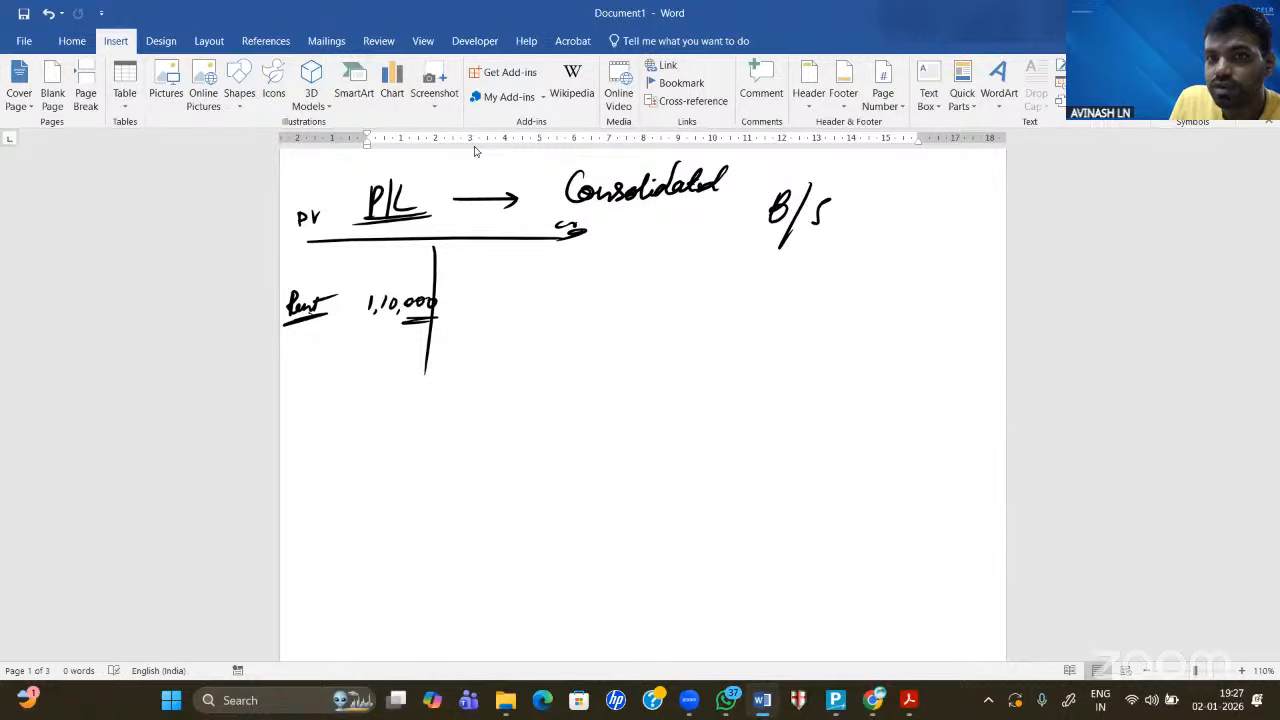
pyautogui.moveTo(650, 243); pyautogui.dragTo(895, 241)
pyautogui.moveTo(768, 243); pyautogui.dragTo(703, 418)
pyautogui.moveTo(853, 216); pyautogui.dragTo(877, 214)
pyautogui.moveTo(922, 205)
pyautogui.mouseDown()
pyautogui.moveTo(910, 228)
pyautogui.moveTo(978, 204)
pyautogui.moveTo(986, 228)
pyautogui.moveTo(1006, 196)
pyautogui.moveTo(1008, 222)
pyautogui.moveTo(1028, 220)
pyautogui.mouseUp()
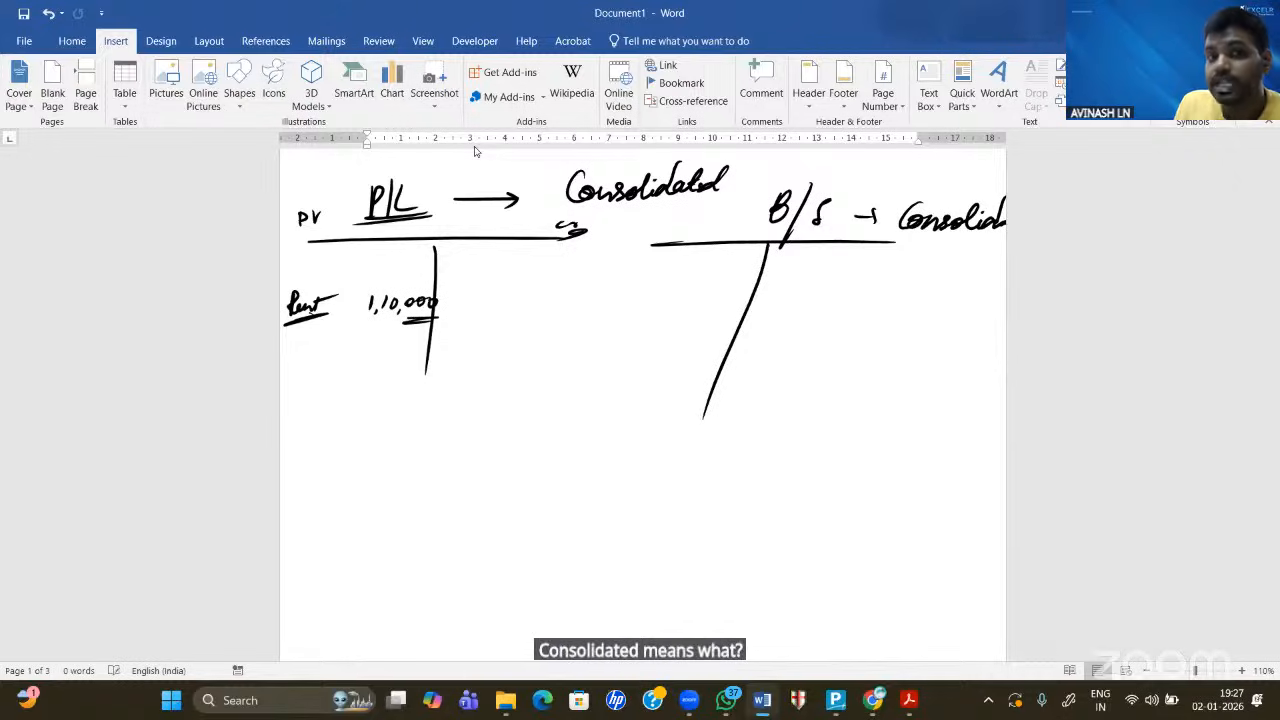
# - Add total lines under the P/L and B/S columns, then delete the whole ink drawing
pyautogui.moveTo(376, 320); pyautogui.dragTo(432, 316)
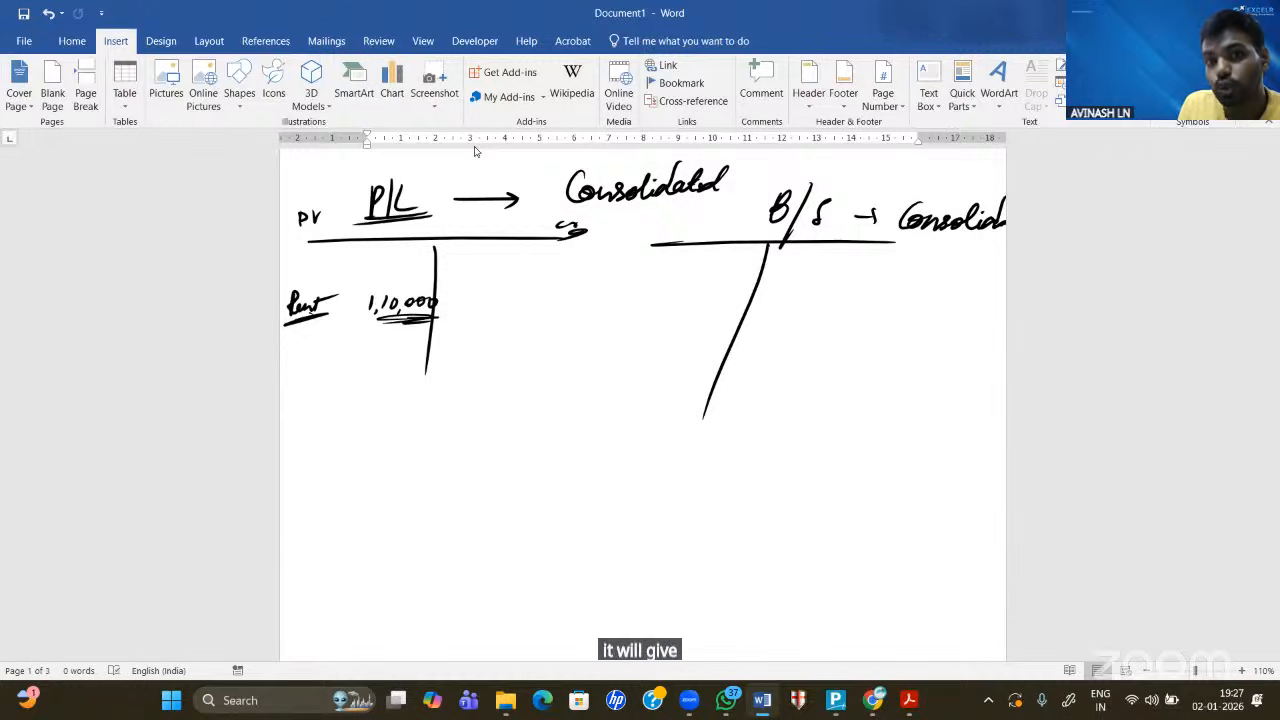
pyautogui.moveTo(393, 331); pyautogui.dragTo(409, 328)
pyautogui.moveTo(385, 382); pyautogui.dragTo(420, 379)
pyautogui.moveTo(690, 399); pyautogui.dragTo(750, 394)
pyautogui.moveTo(709, 402); pyautogui.dragTo(768, 402)
pyautogui.moveTo(891, 416); pyautogui.dragTo(915, 416)
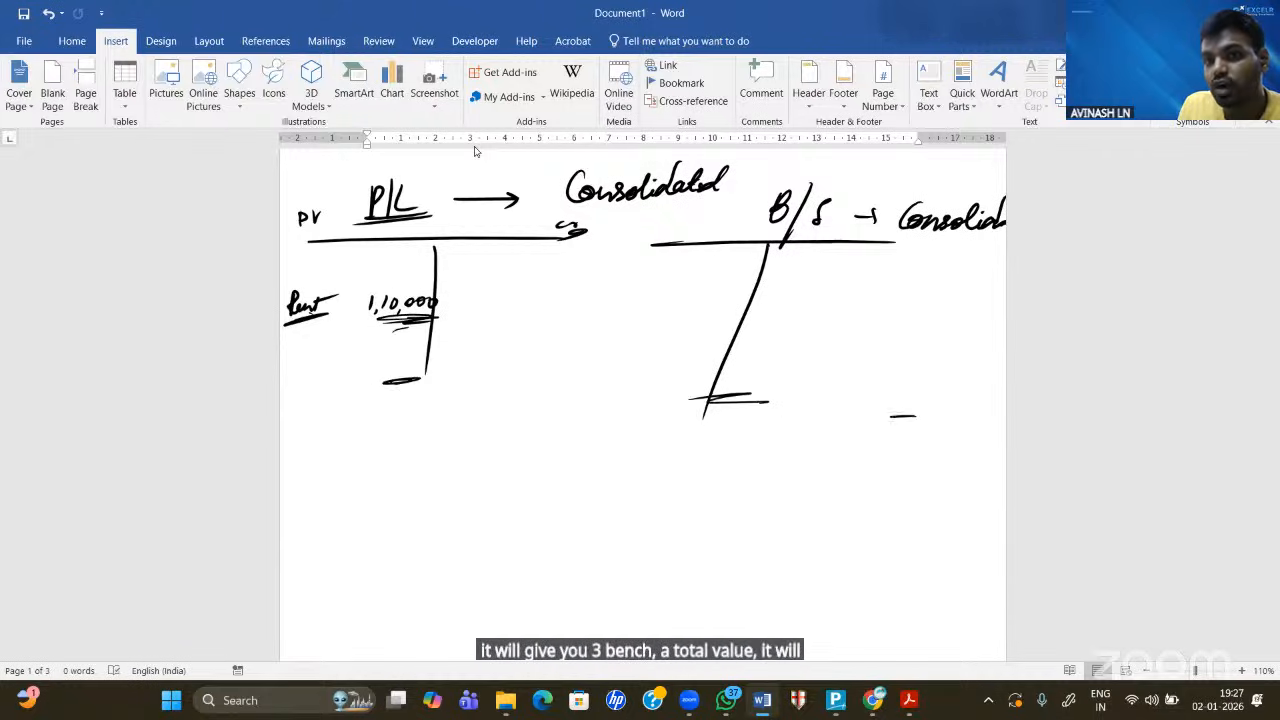
pyautogui.moveTo(808, 419); pyautogui.dragTo(915, 413)
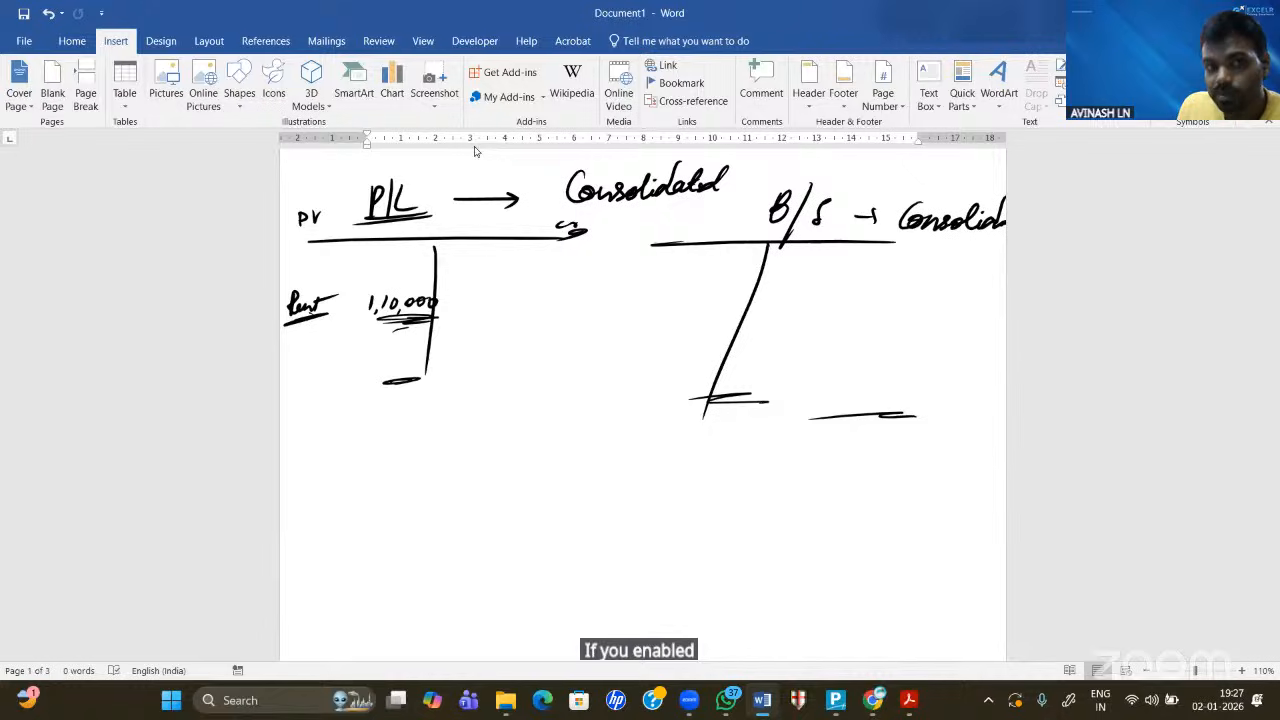
pyautogui.moveTo(304, 287); pyautogui.dragTo(350, 259)
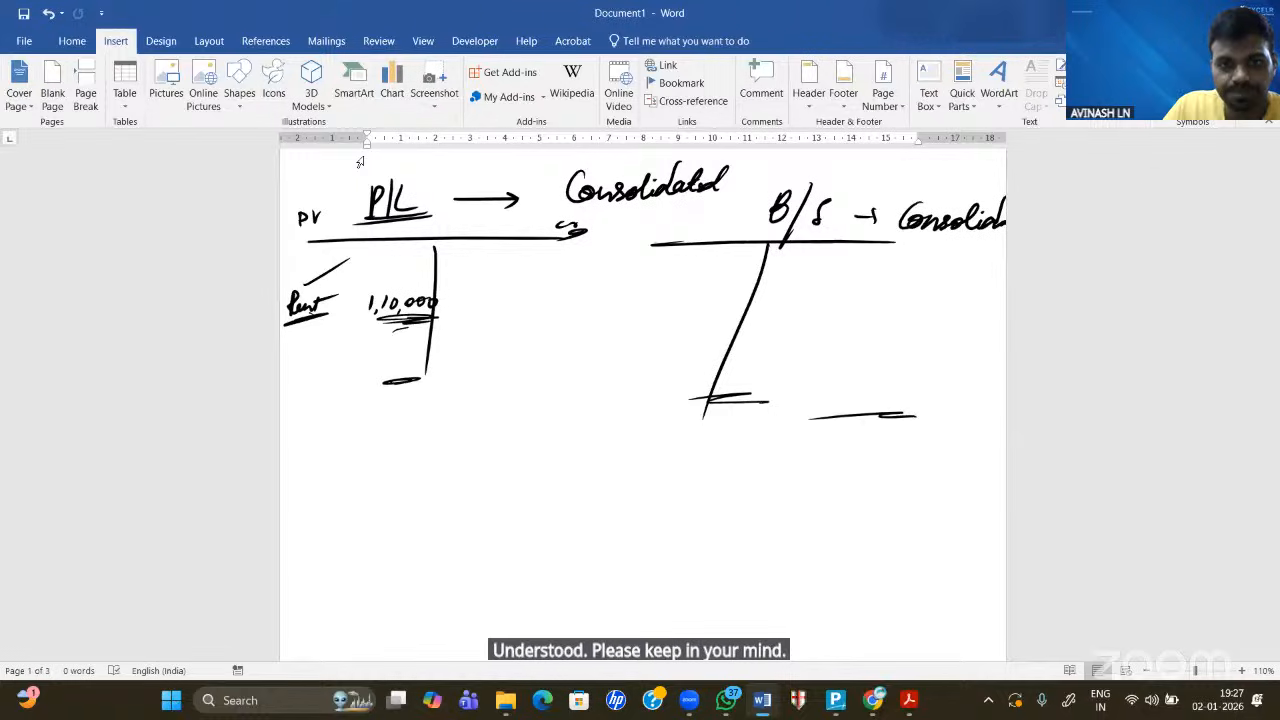
pyautogui.click(407, 217)
pyautogui.press('Delete')
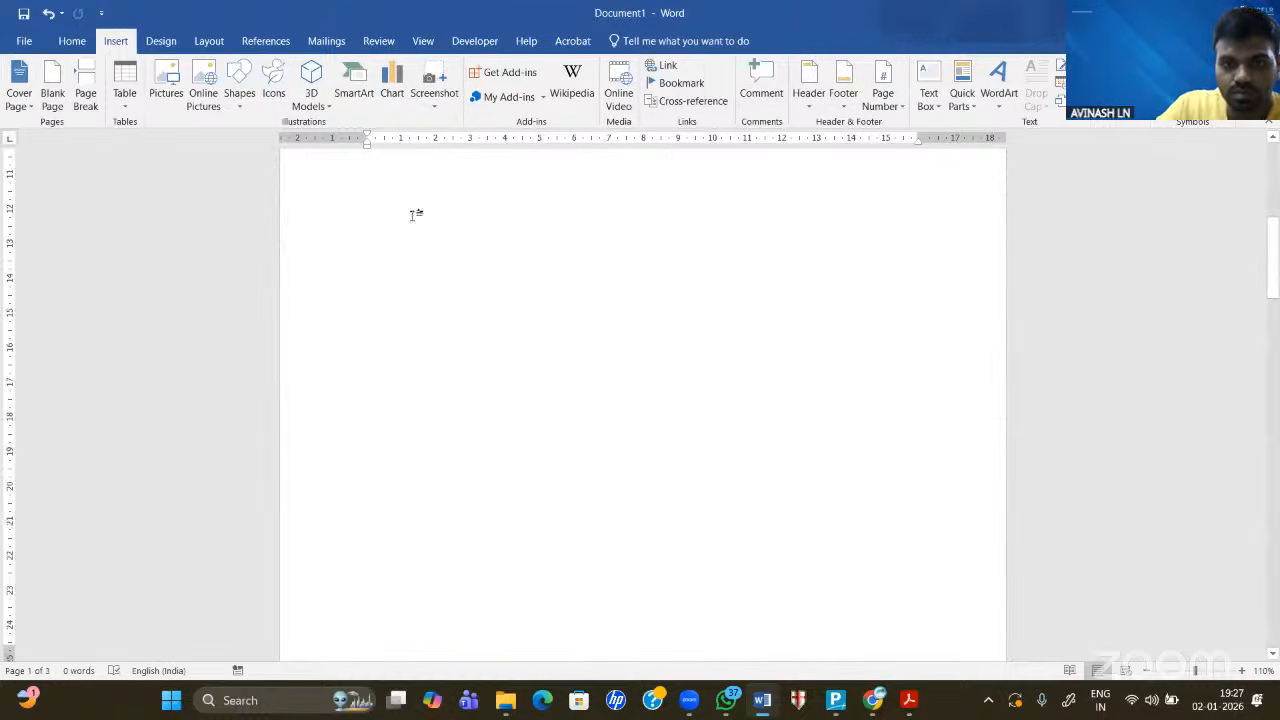
# - Return to TallyPrime and open a blank Ledger Creation form from the masters list
pyautogui.click(836, 700)
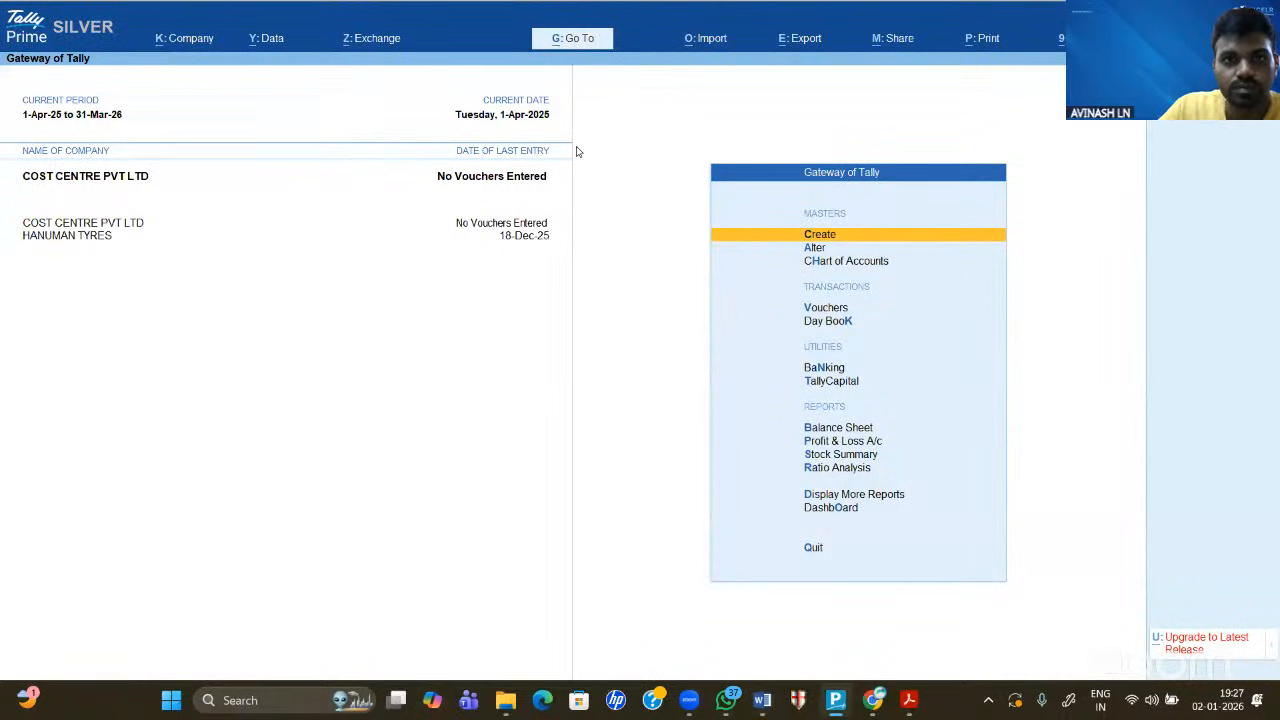
pyautogui.click(660, 107)
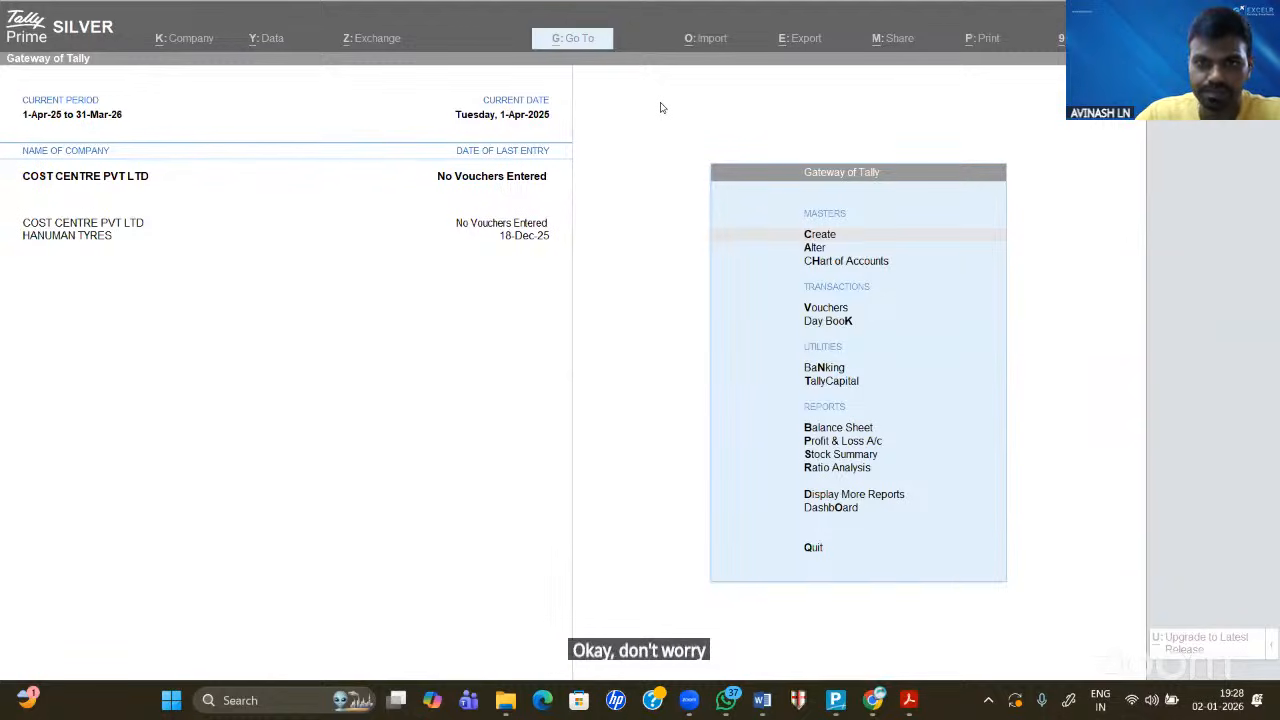
pyautogui.click(592, 300)
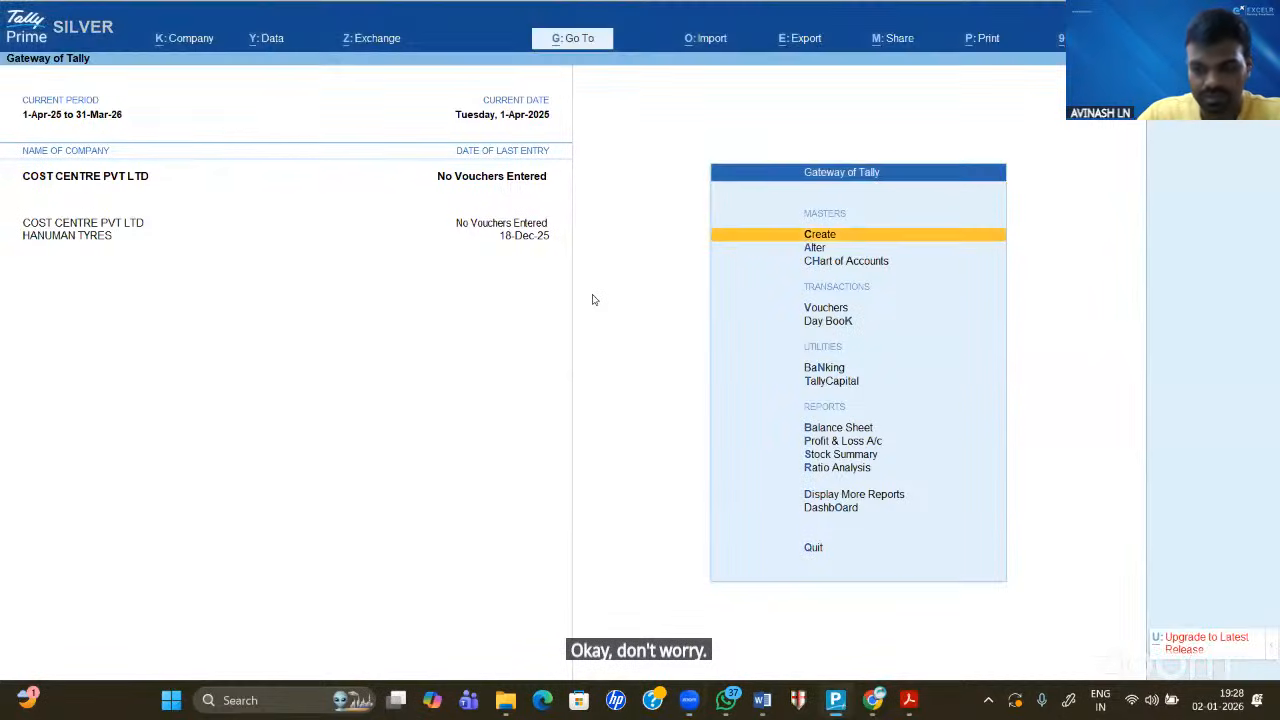
pyautogui.press('Return')
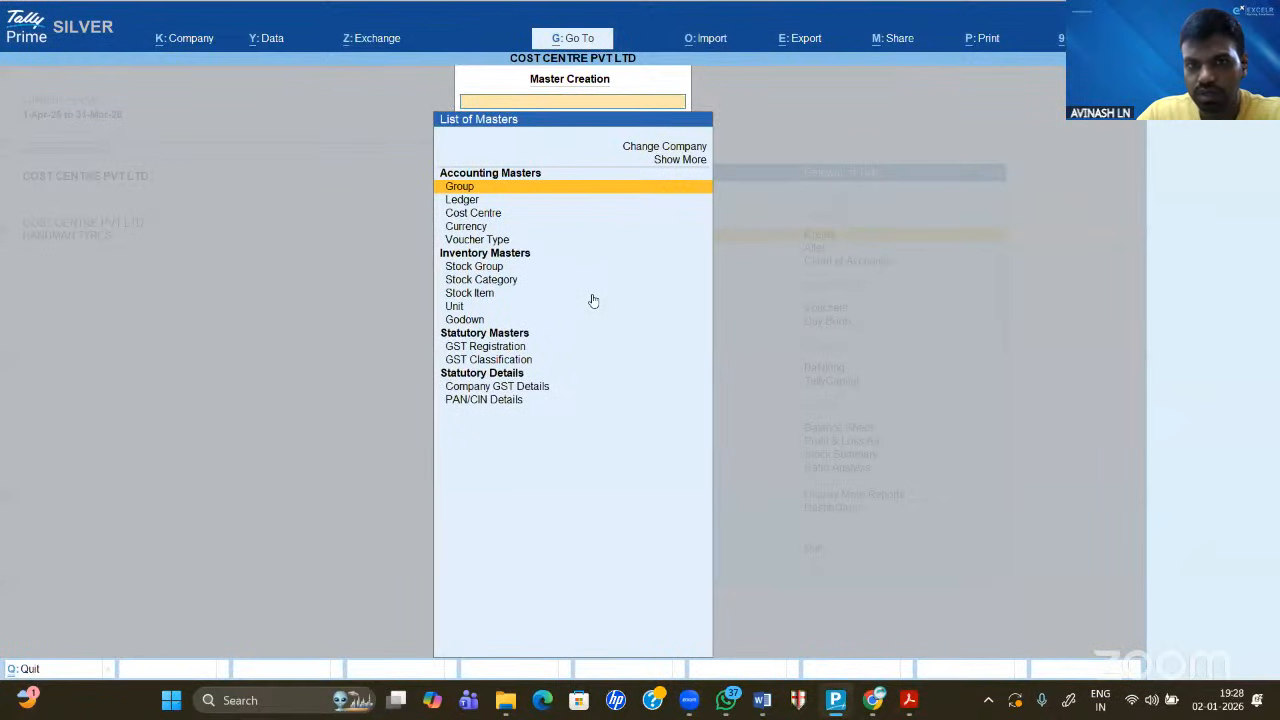
pyautogui.press('Down')
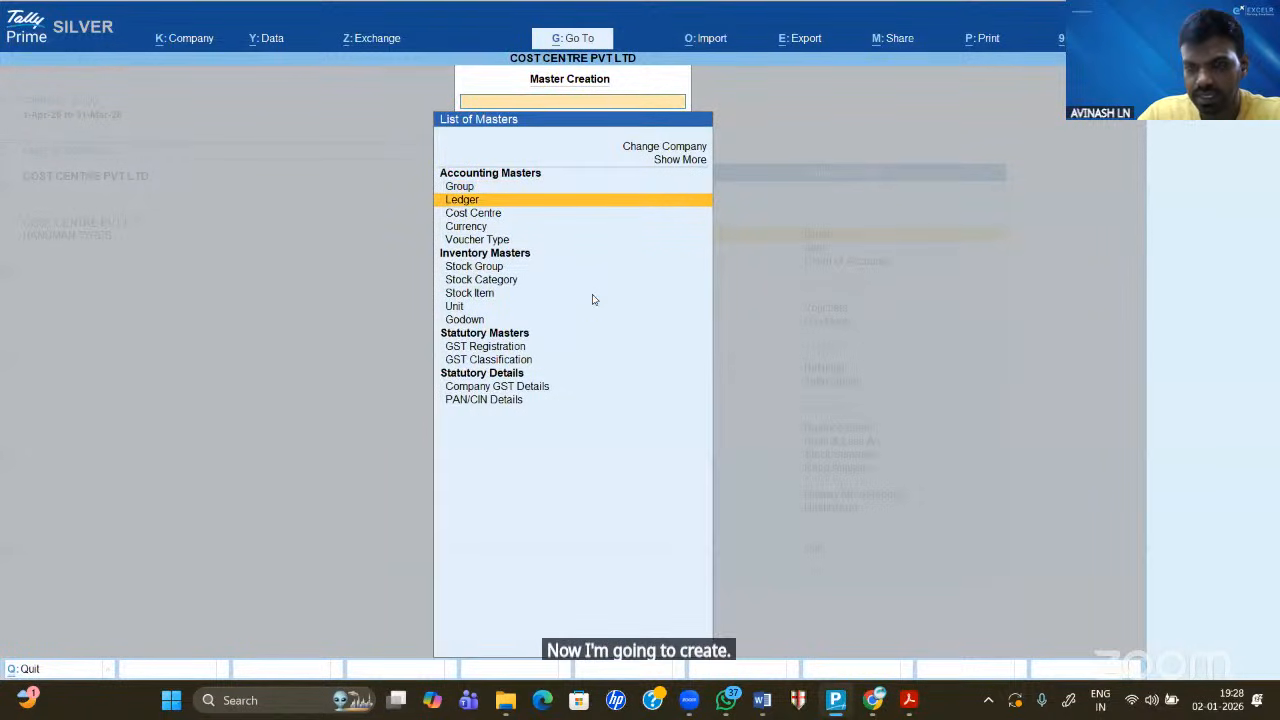
pyautogui.press('Return')
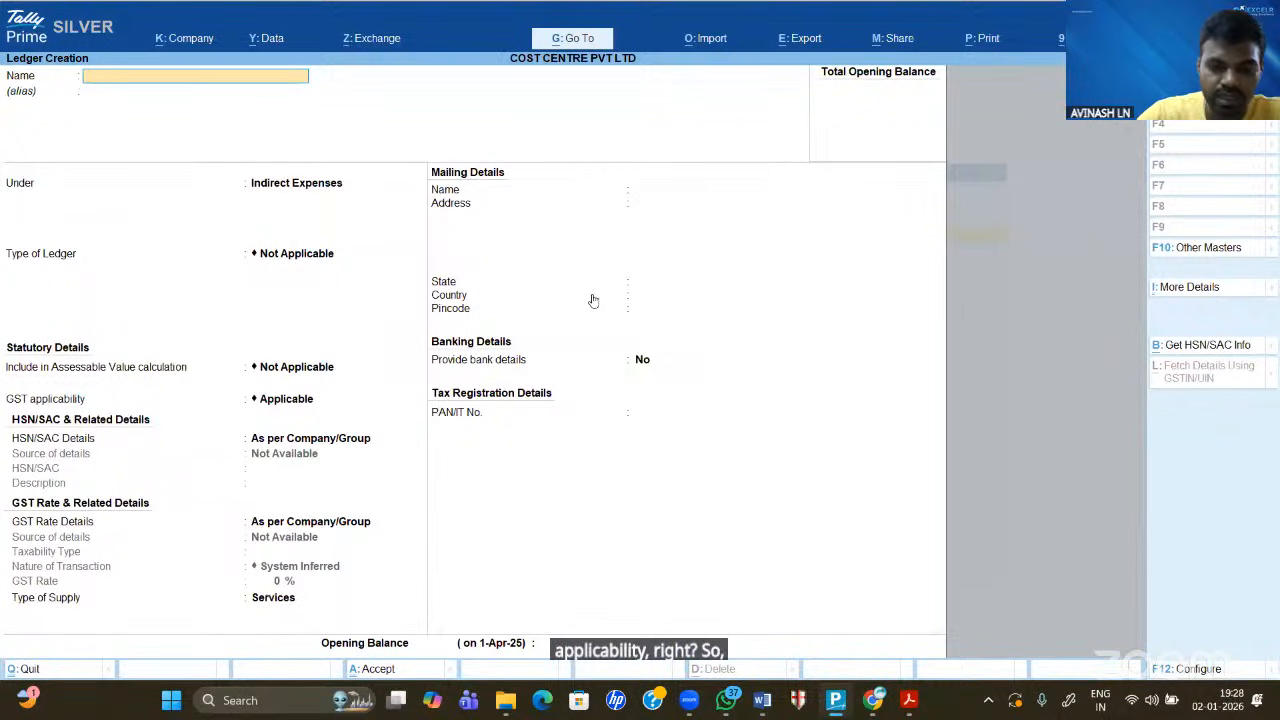
# - Review the ledger's More Details: Inventory Values affected and Cost centre applicability
pyautogui.hotkey('ctrl', 'i')
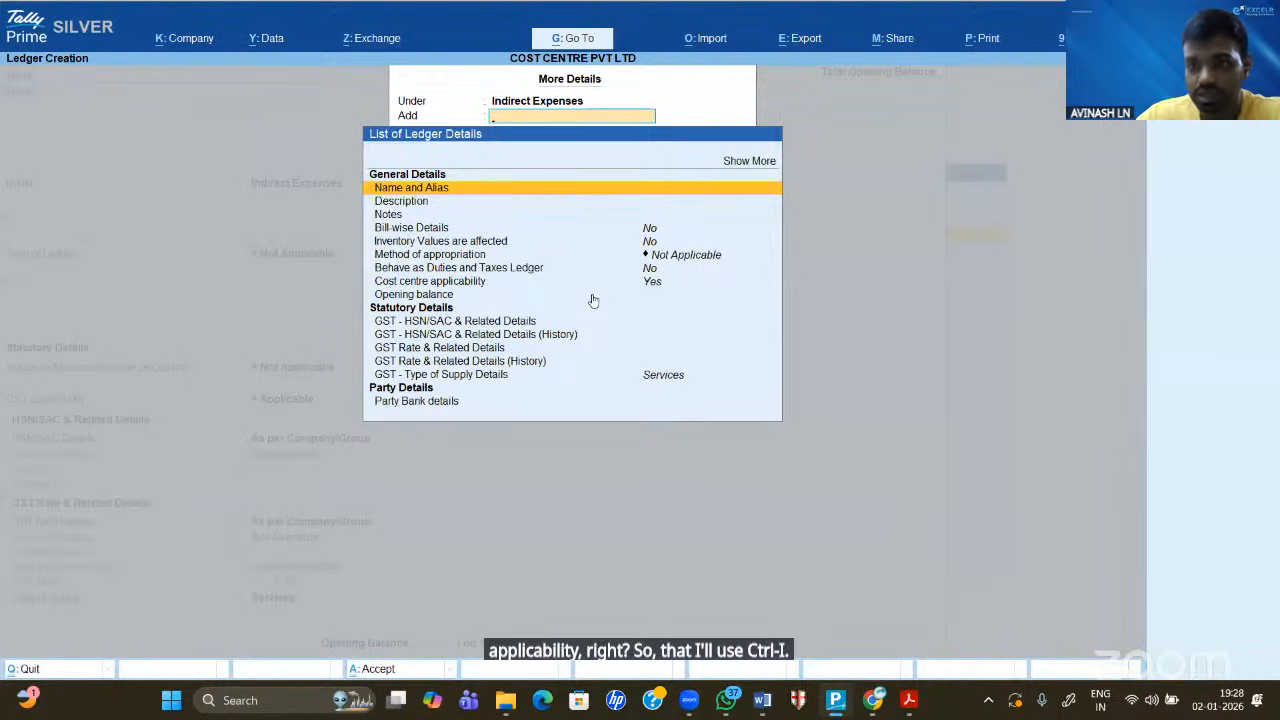
pyautogui.press('Down')
pyautogui.press('Down')
pyautogui.press('Down')
pyautogui.press('Down')
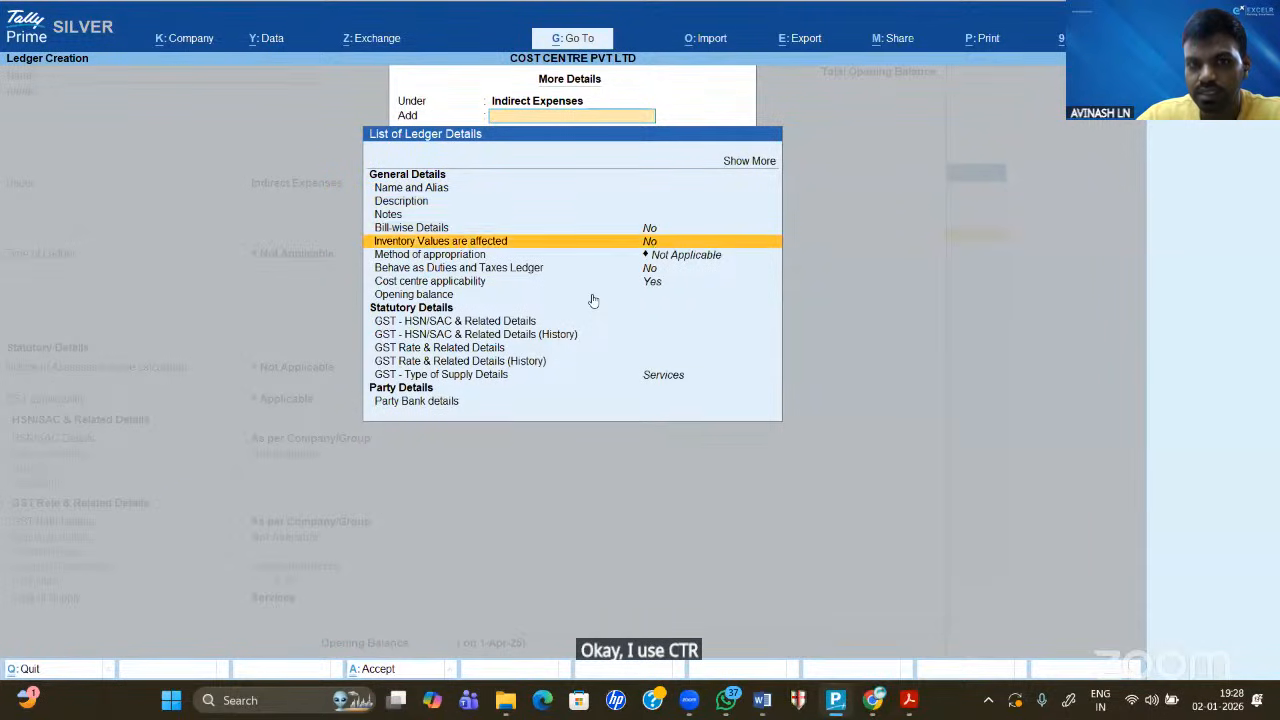
pyautogui.press('Down')
pyautogui.press('Down')
pyautogui.press('Down')
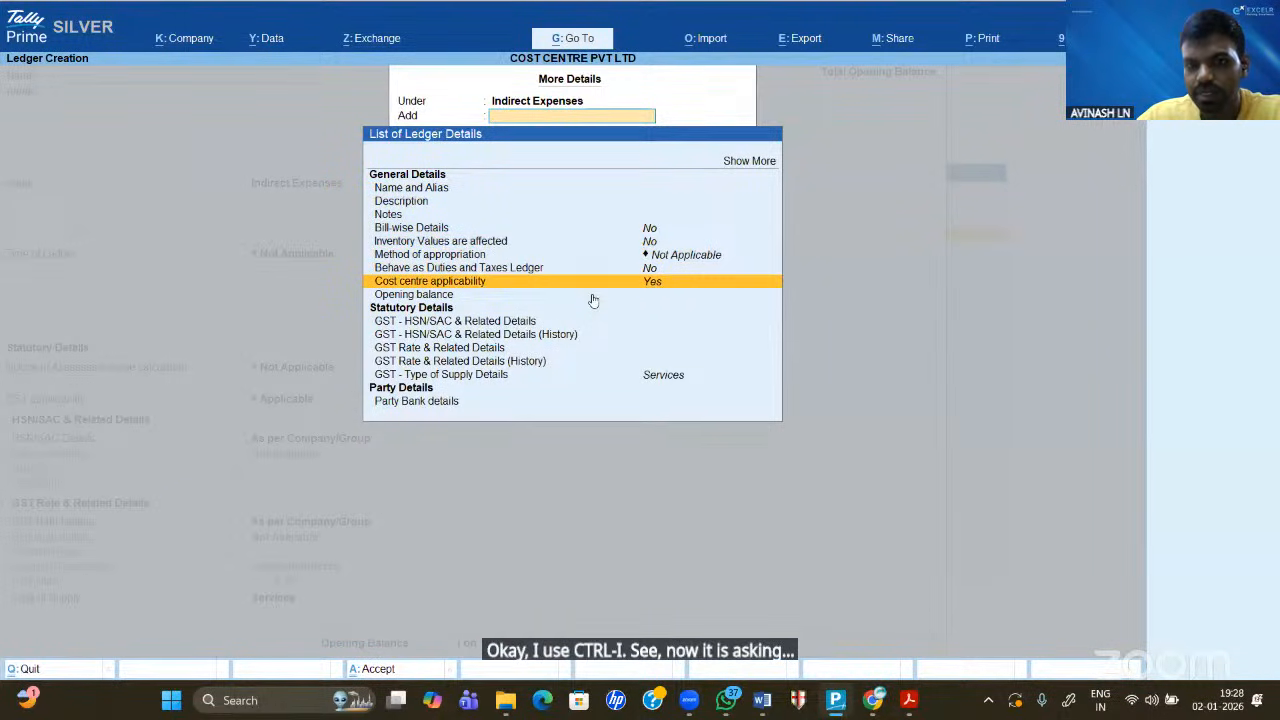
pyautogui.press('Home')
pyautogui.press('Down')
pyautogui.press('Down')
pyautogui.press('Down')
pyautogui.press('Down')
pyautogui.press('Down')
pyautogui.press('Down')
pyautogui.press('Down')
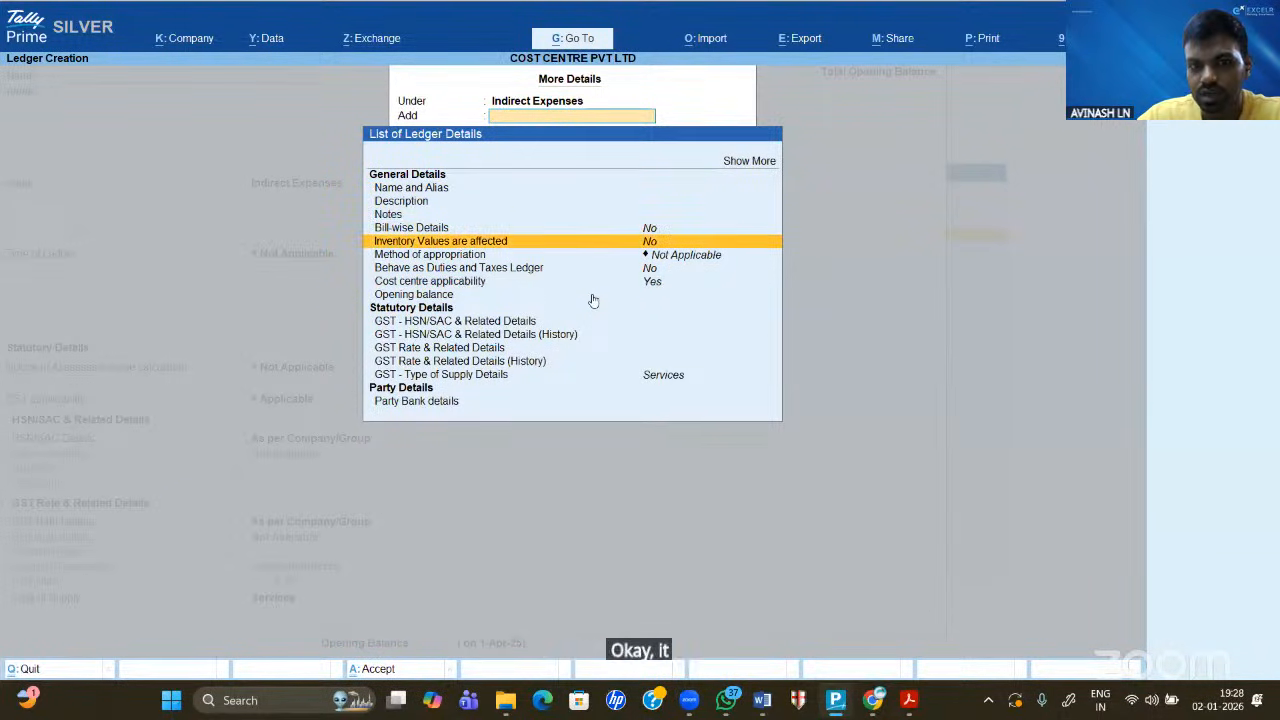
pyautogui.press('Down')
pyautogui.press('Down')
pyautogui.press('Down')
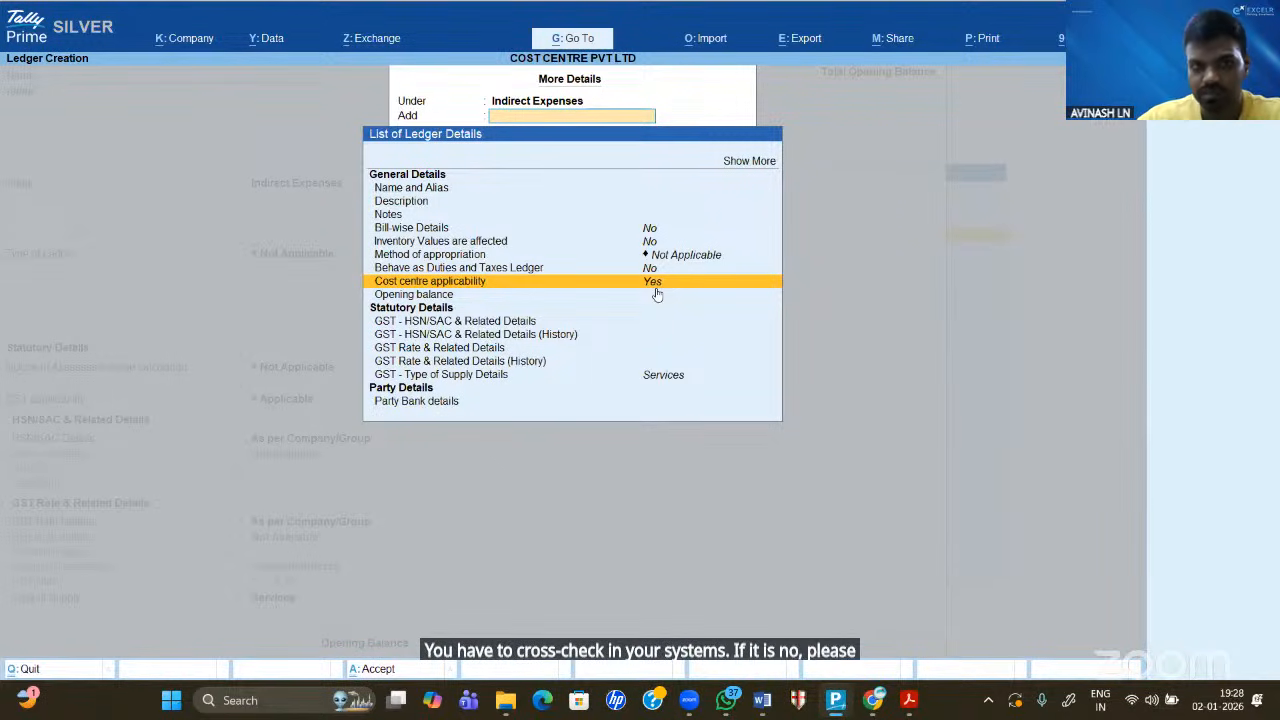
pyautogui.press('Home')
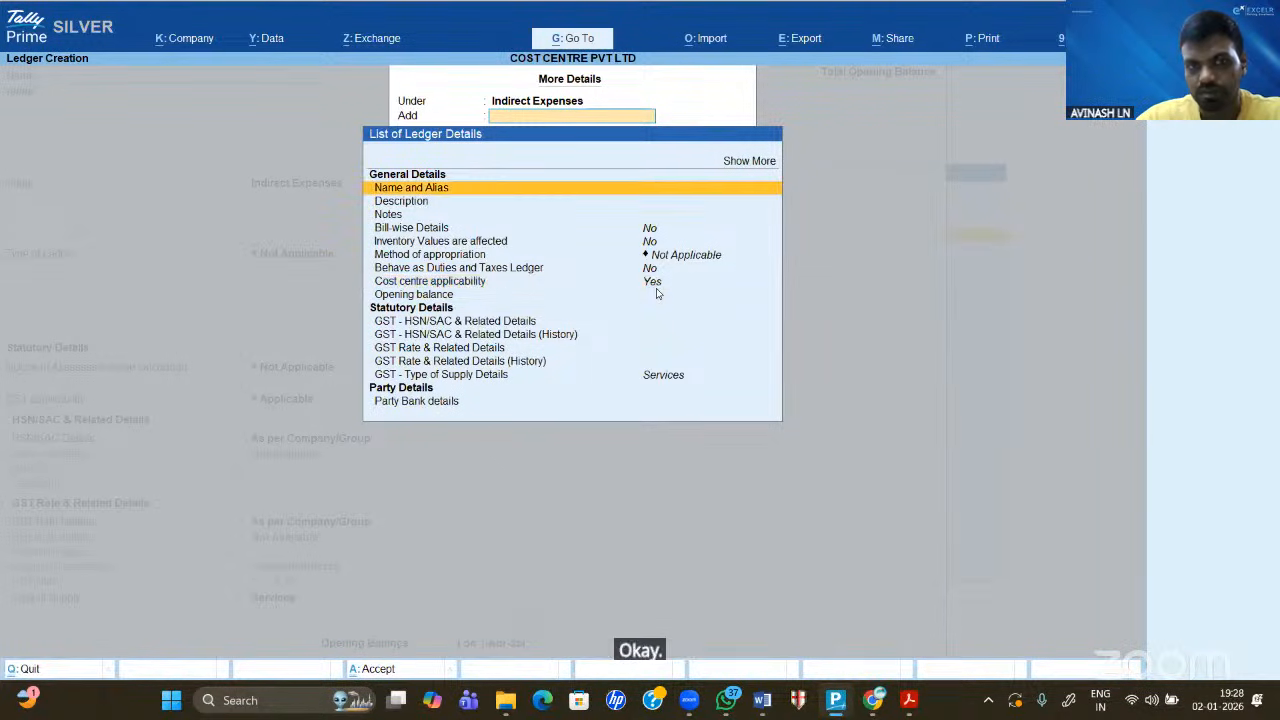
pyautogui.press('Return')
# - Create the RENT, ELECTRICITY and SALARY ledgers under Indirect Expenses
pyautogui.write('RN')
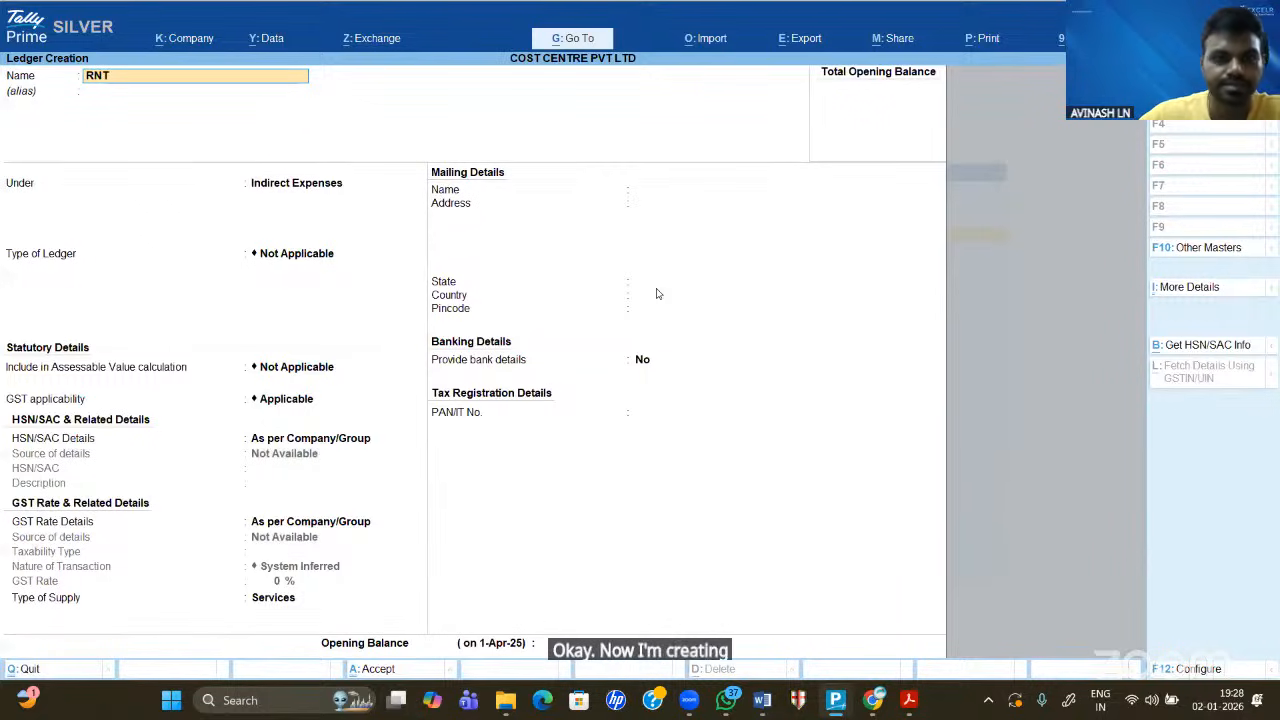
pyautogui.press('BackSpace')
pyautogui.write('EN')
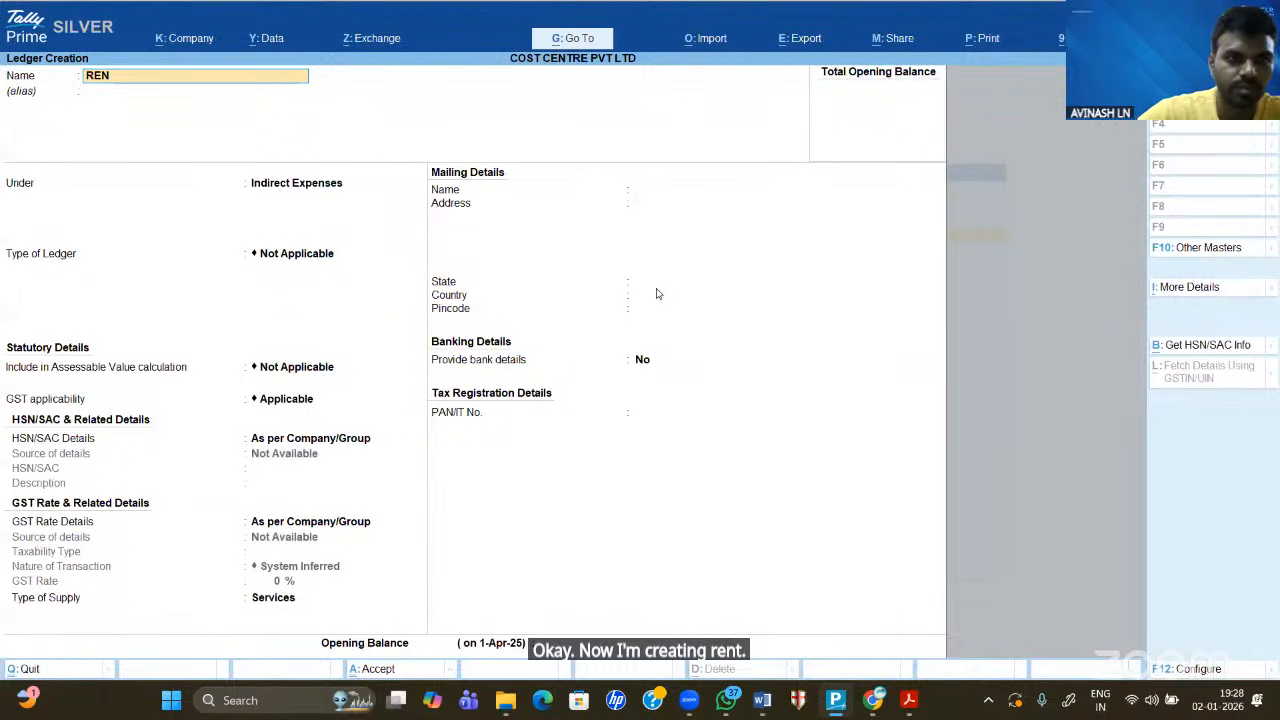
pyautogui.write('T')
pyautogui.press('Return')
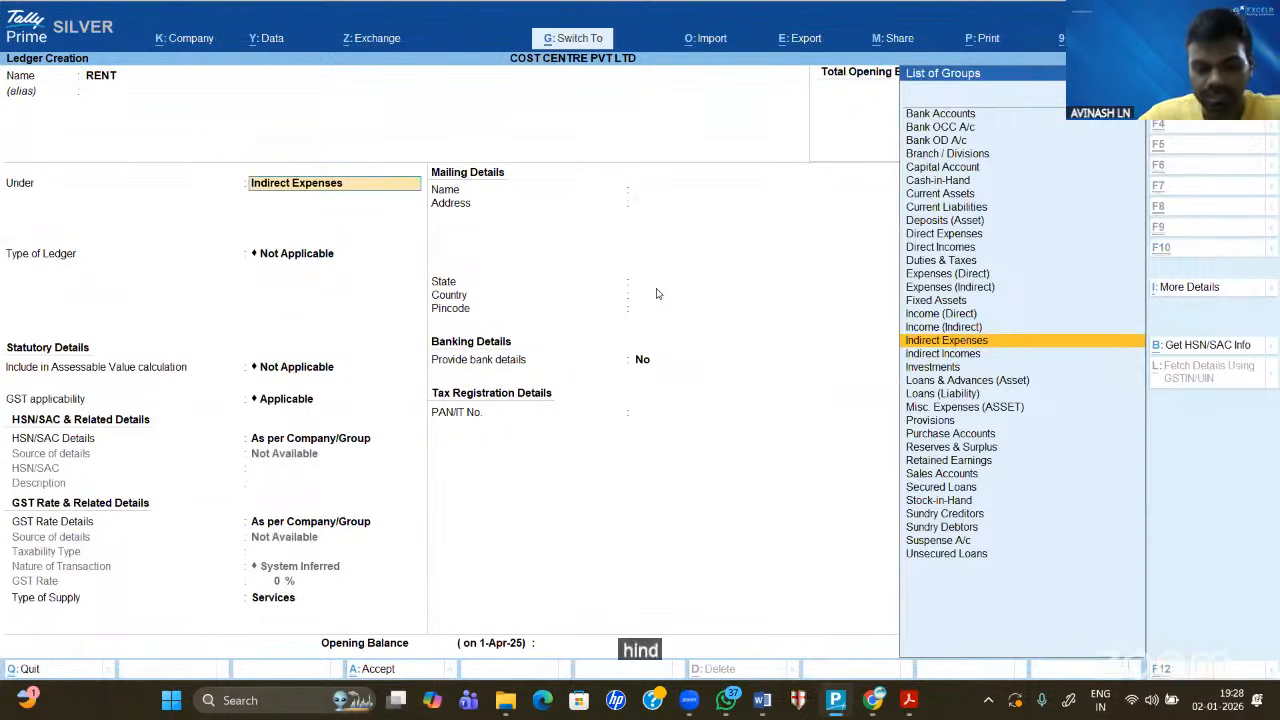
pyautogui.hotkey('ctrl', 'a')
pyautogui.write('ELE')
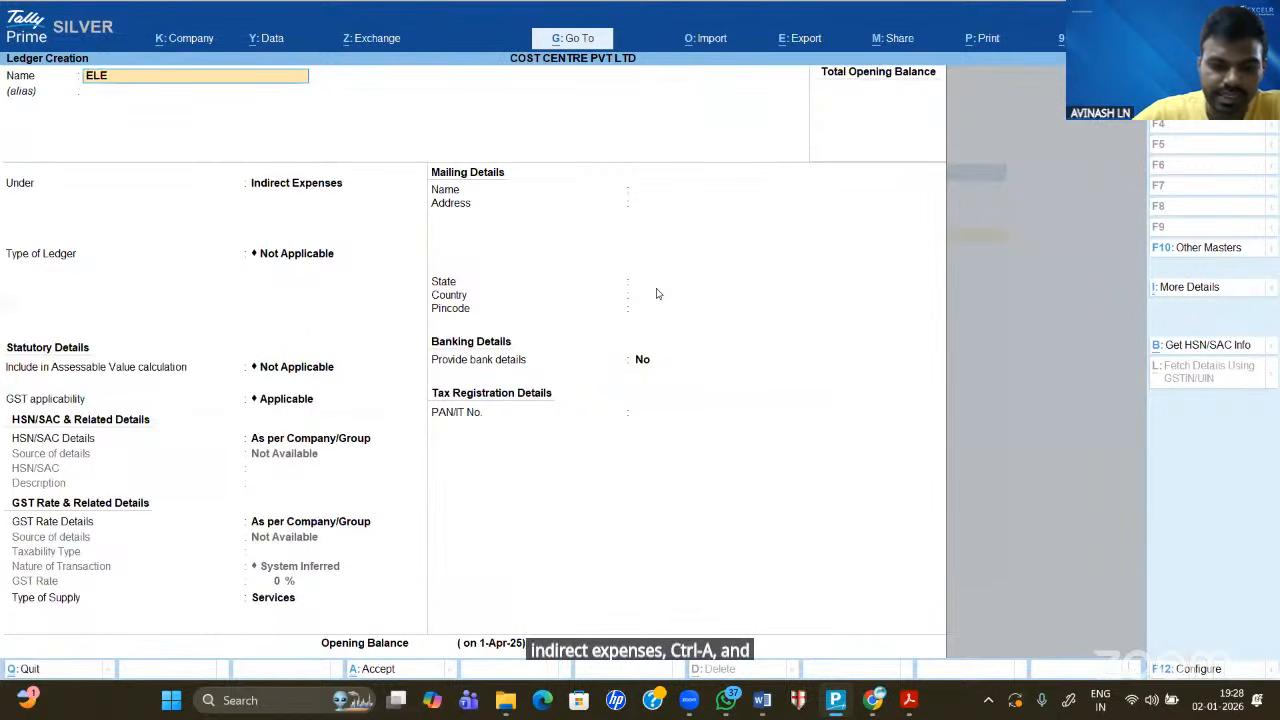
pyautogui.write('CTRICITY')
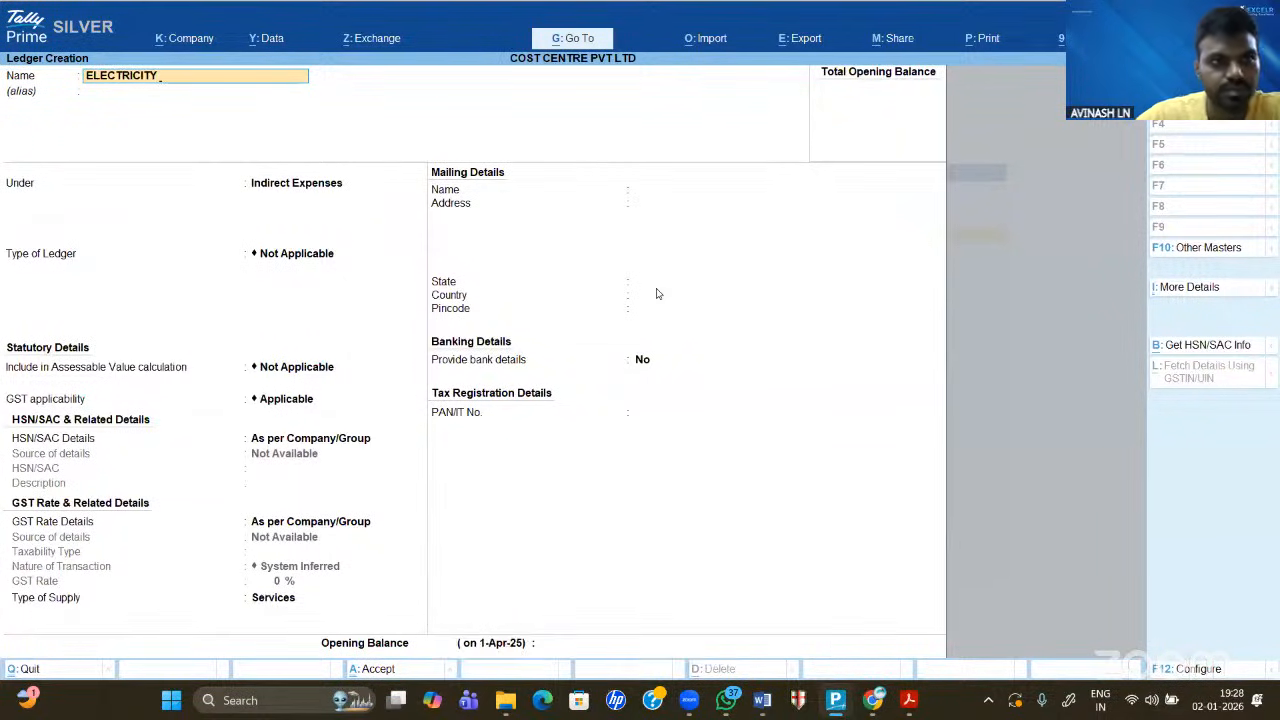
pyautogui.press('Return')
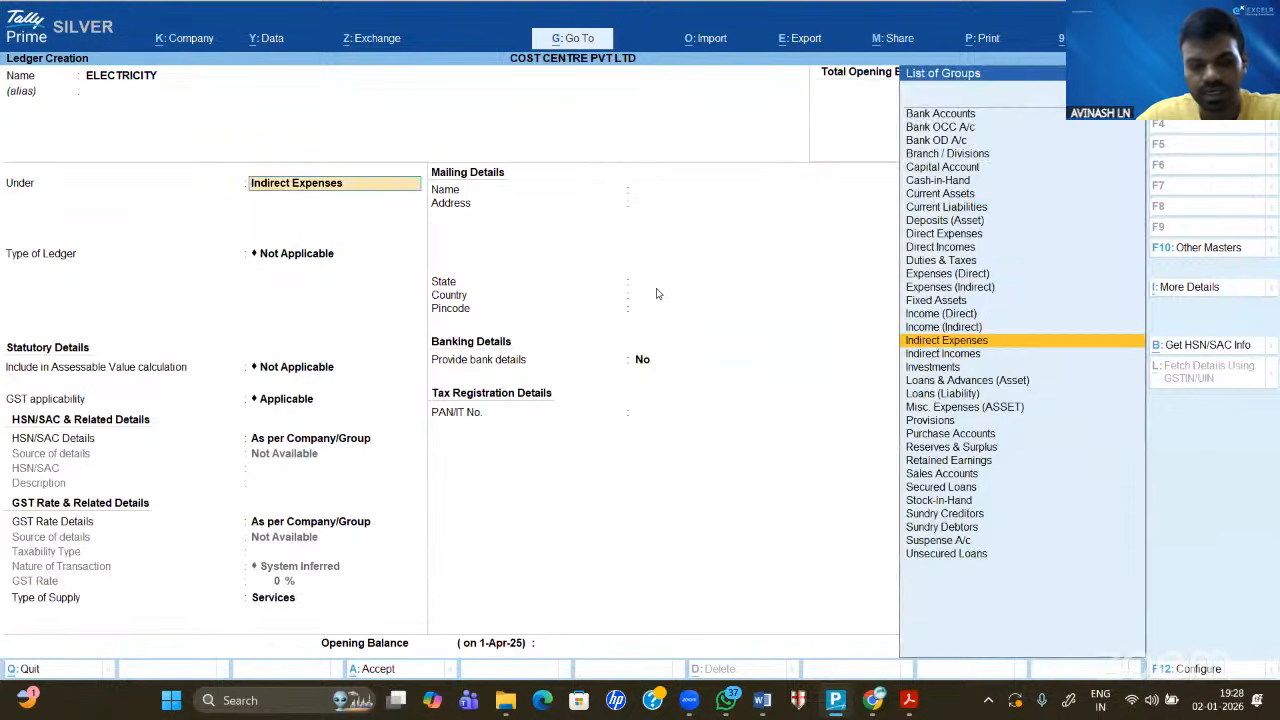
pyautogui.hotkey('ctrl', 'a')
pyautogui.write('SALARY')
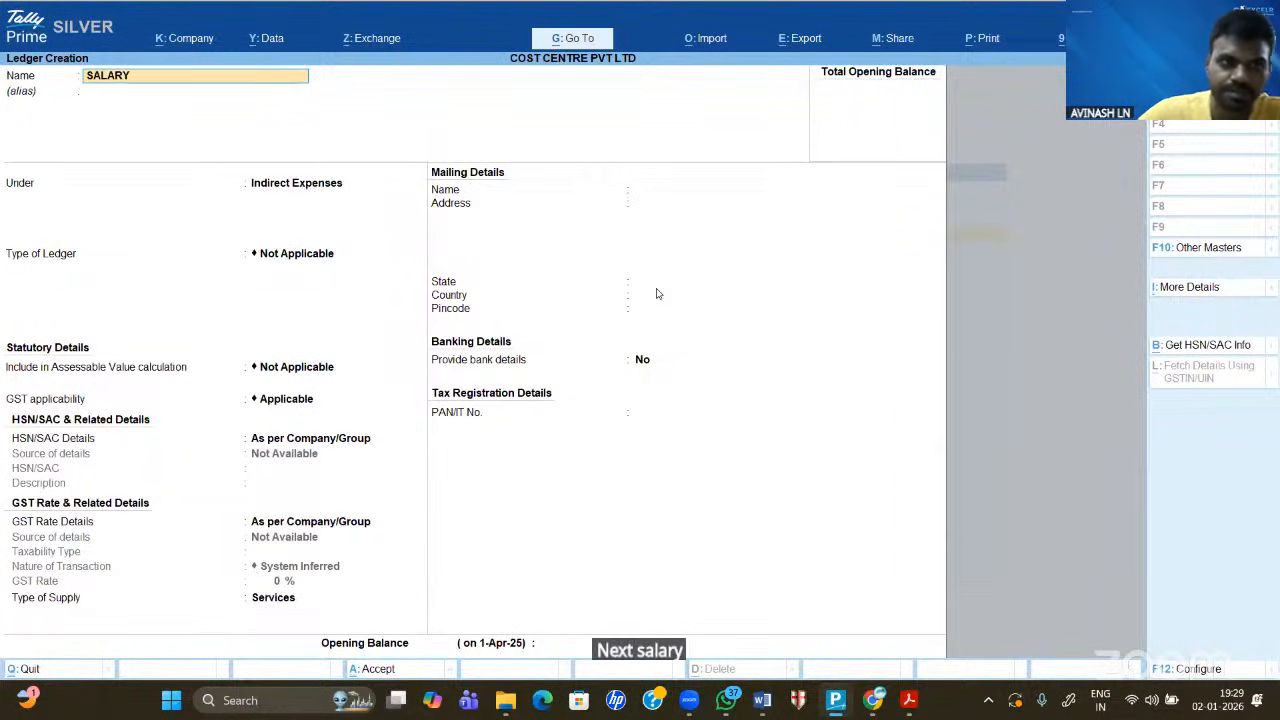
pyautogui.press('Return')
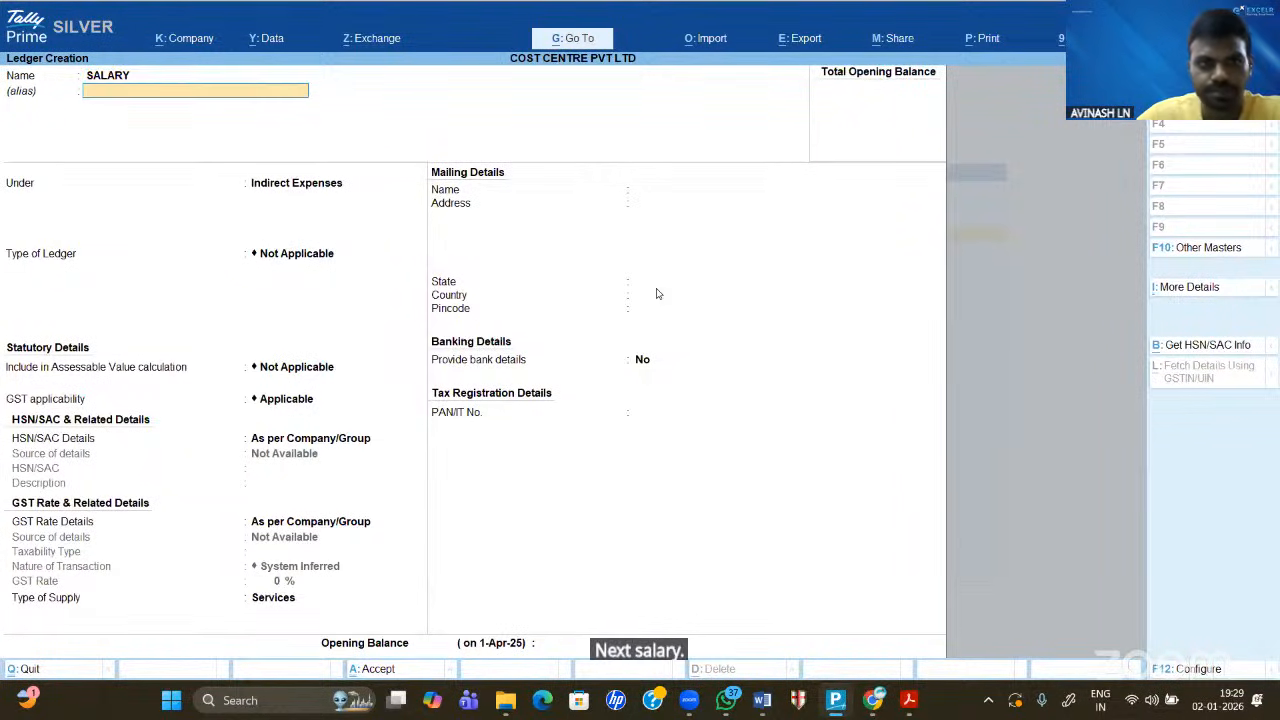
pyautogui.press('Return')
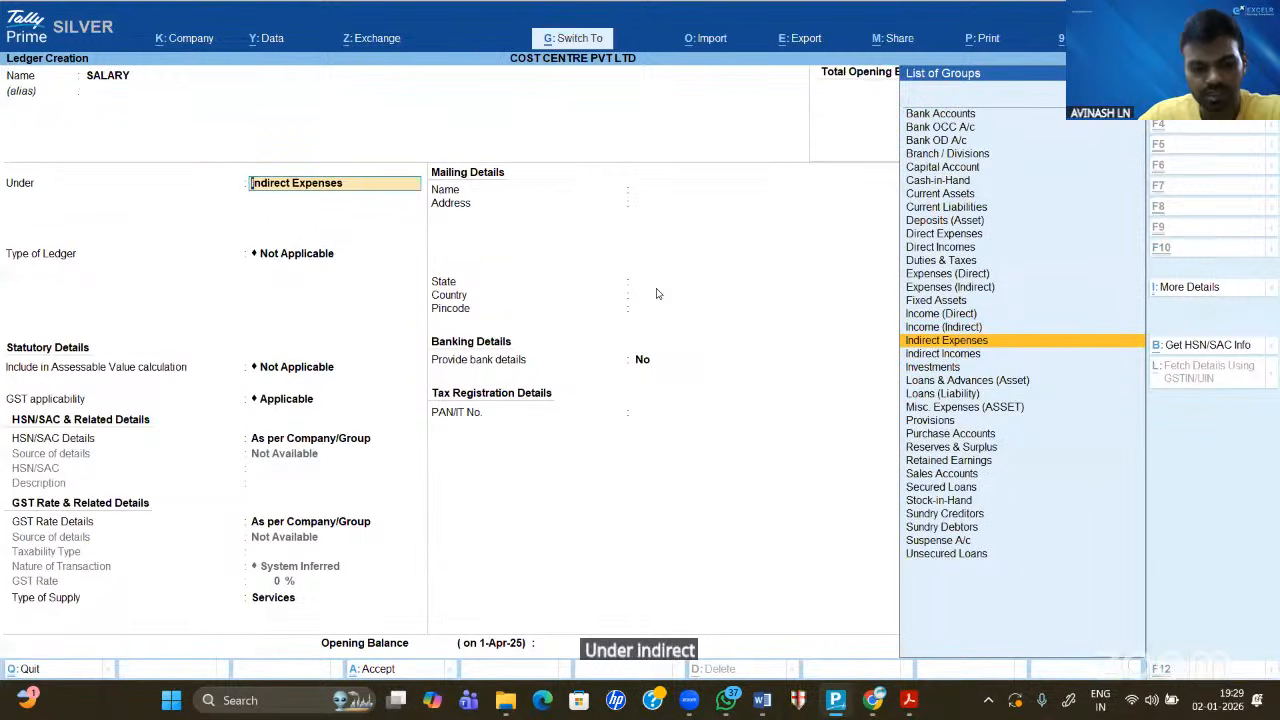
pyautogui.hotkey('ctrl', 'a')
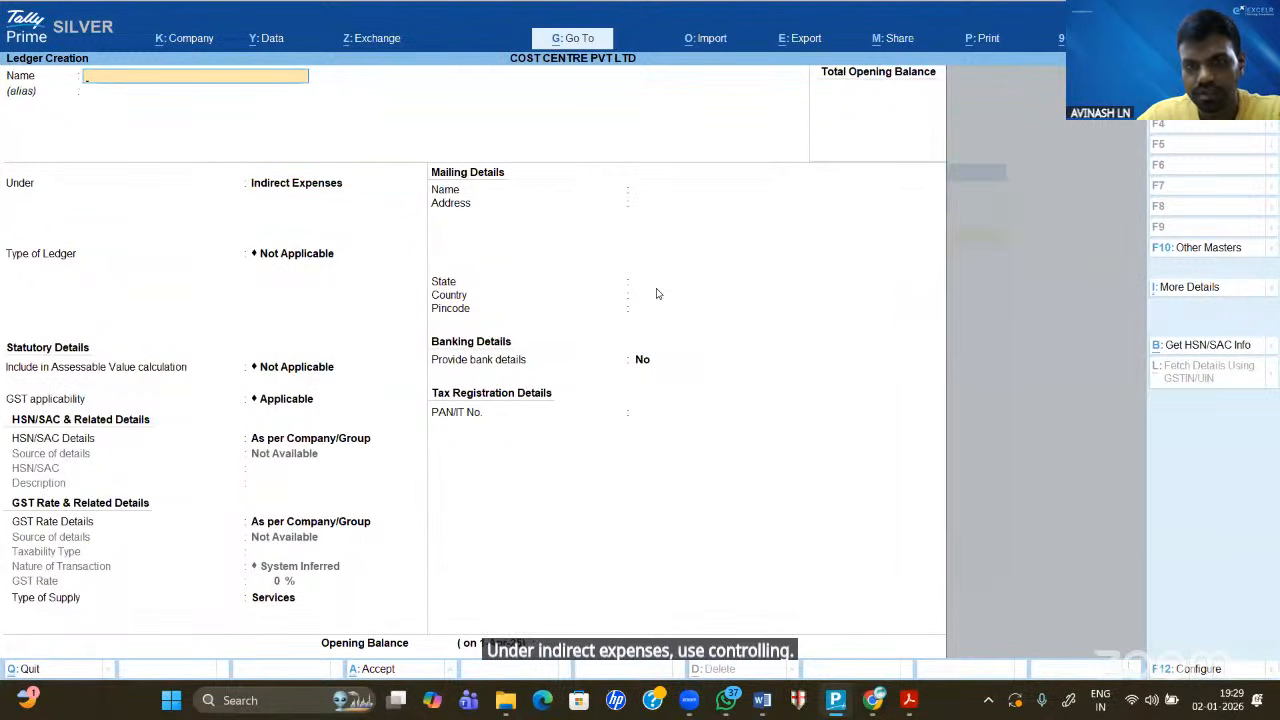
# - Quit the blank ledger form, briefly reopen one, then close it without saving
pyautogui.press('Escape')
pyautogui.press('Return')
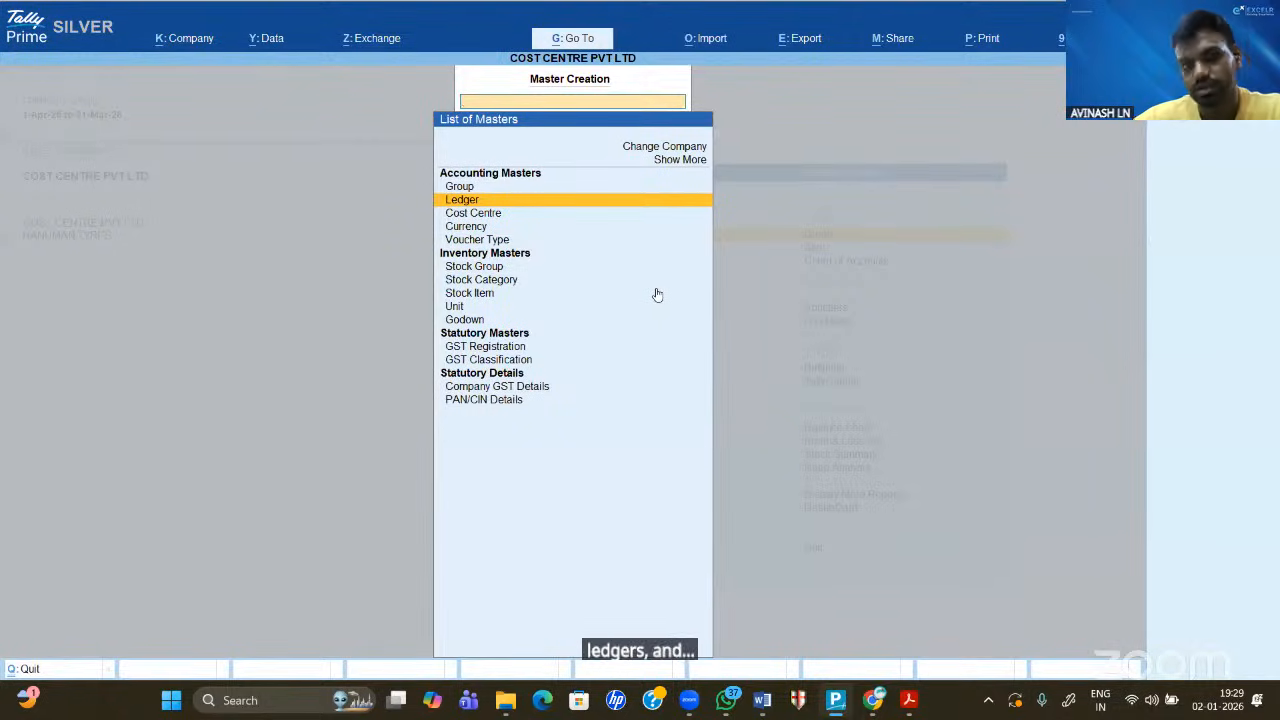
pyautogui.press('Return')
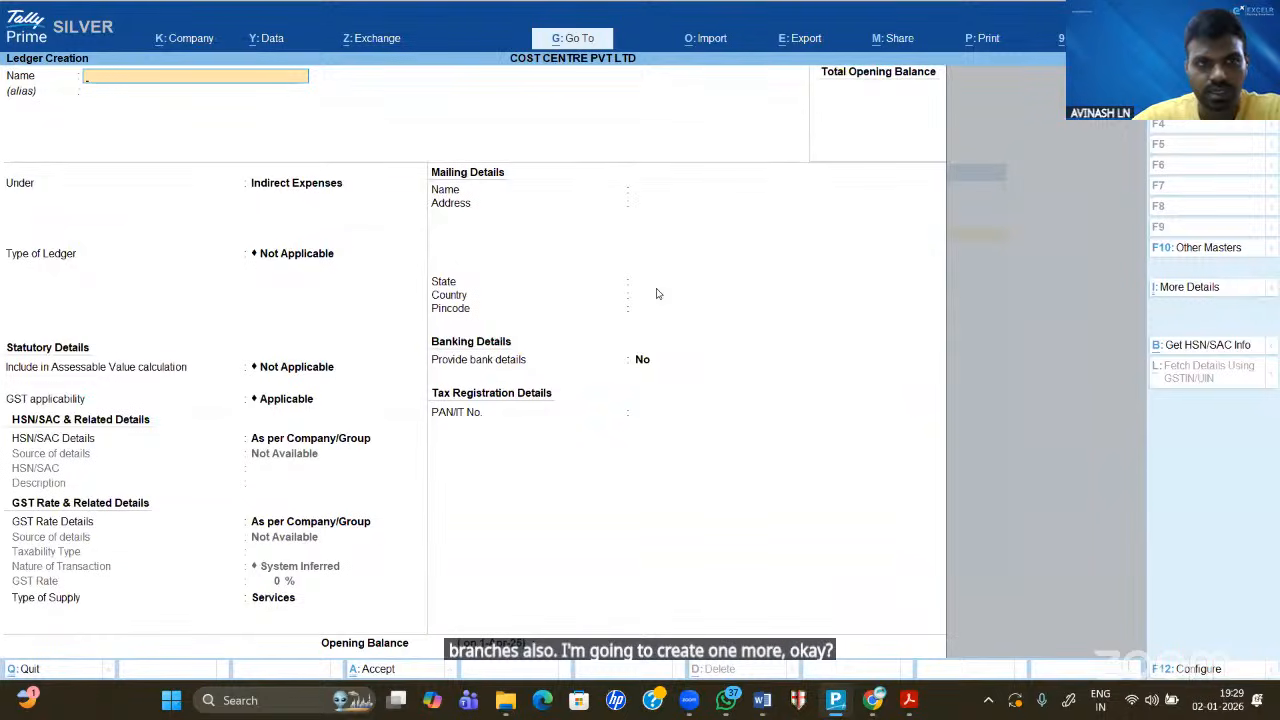
pyautogui.write('RE')
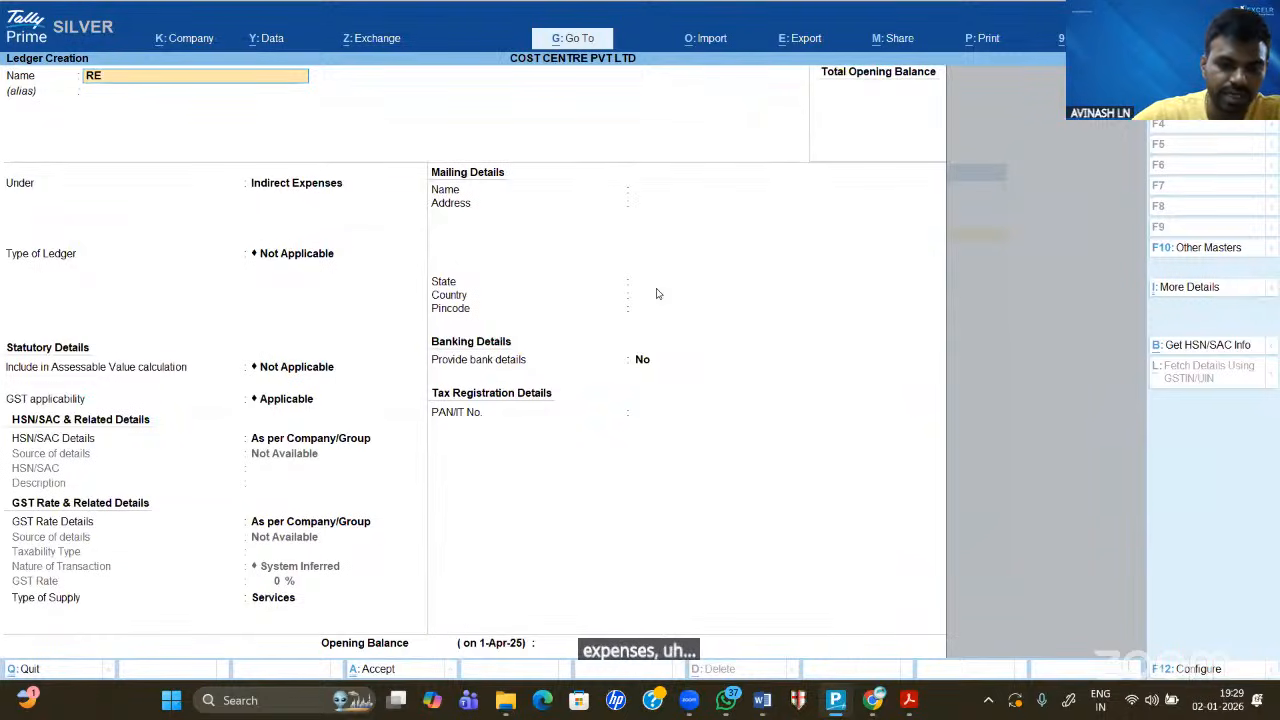
pyautogui.write('NT')
pyautogui.press('BackSpace')
pyautogui.press('BackSpace')
pyautogui.press('BackSpace')
pyautogui.press('BackSpace')
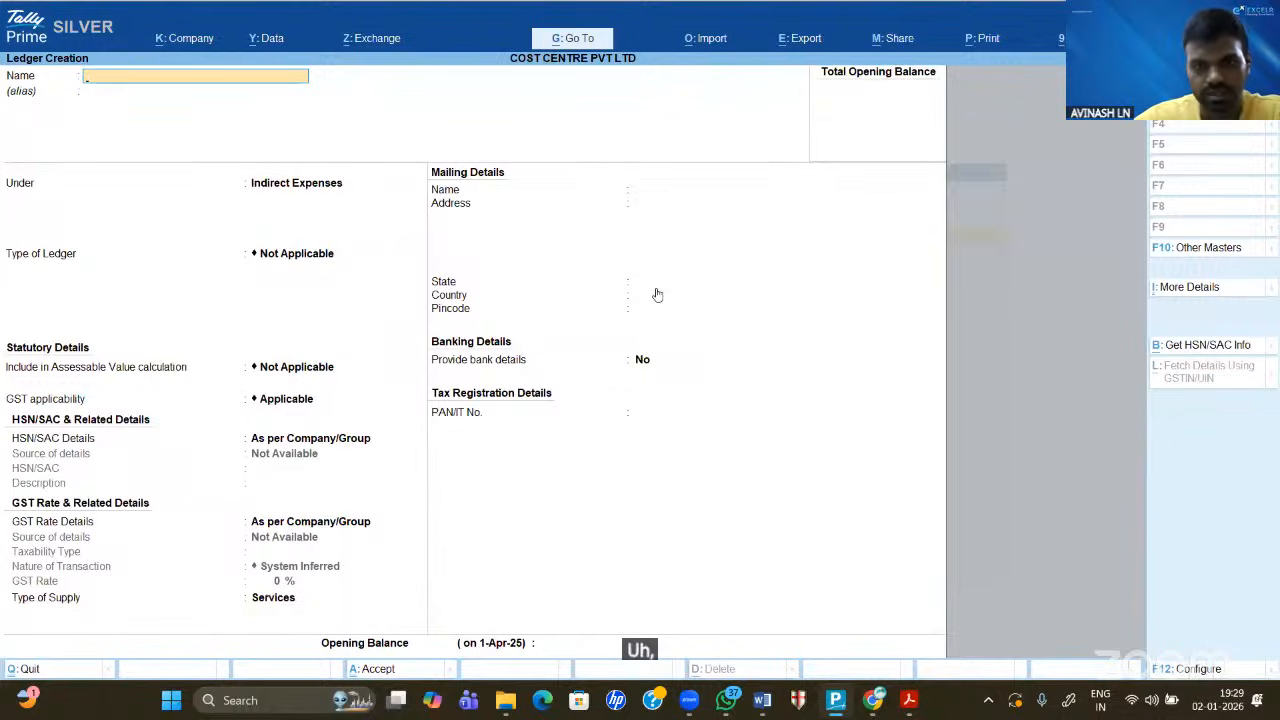
pyautogui.press('Escape')
pyautogui.press('Escape')
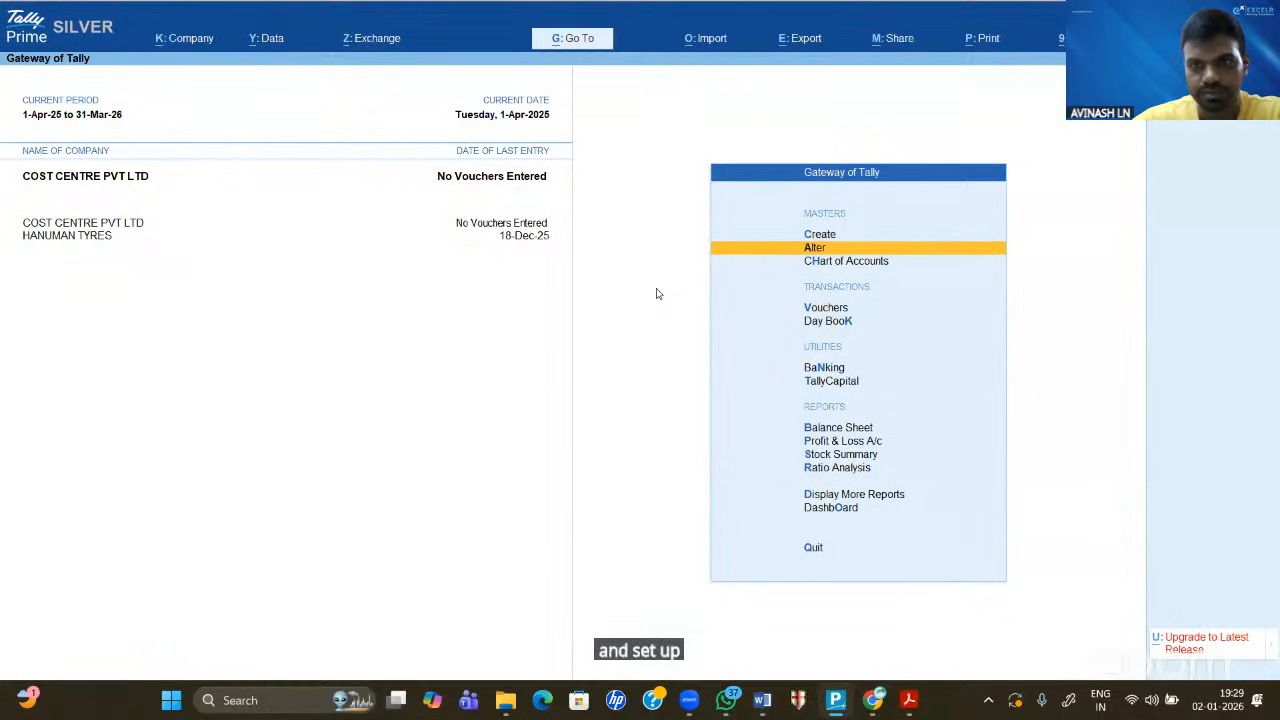
# - Open the Cash ledger for alteration from the Alter ledger list
pyautogui.press('Return')
pyautogui.press('Down')
pyautogui.press('Down')
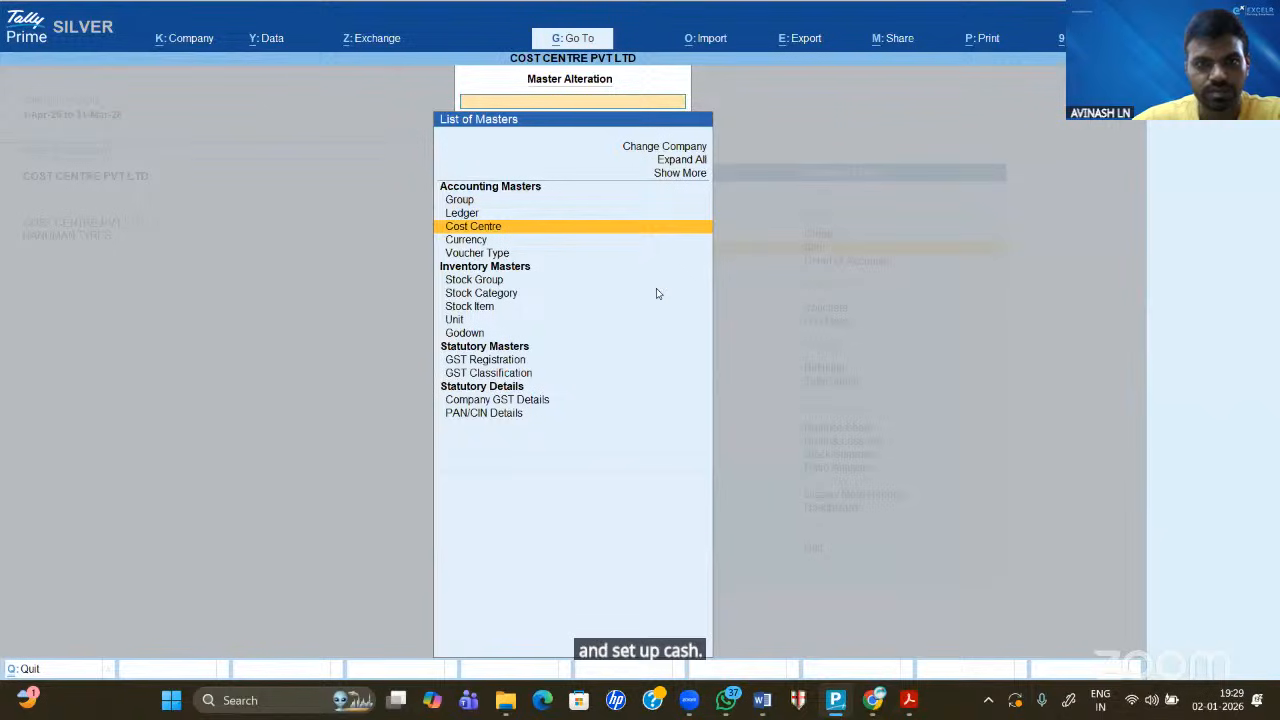
pyautogui.press('Up')
pyautogui.press('Return')
pyautogui.press('Down')
pyautogui.press('Up')
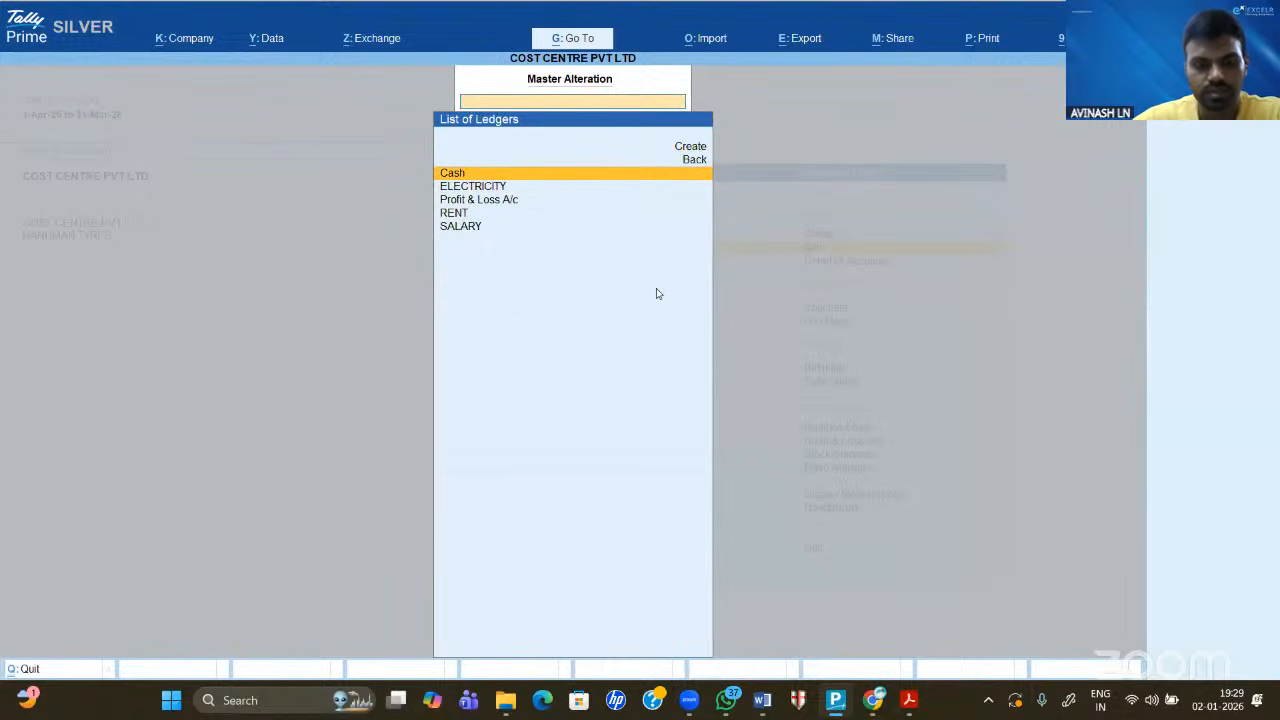
pyautogui.press('Return')
# - Set Cost centres applicable to YES on the Cash ledger and save it
pyautogui.hotkey('ctrl', 'i')
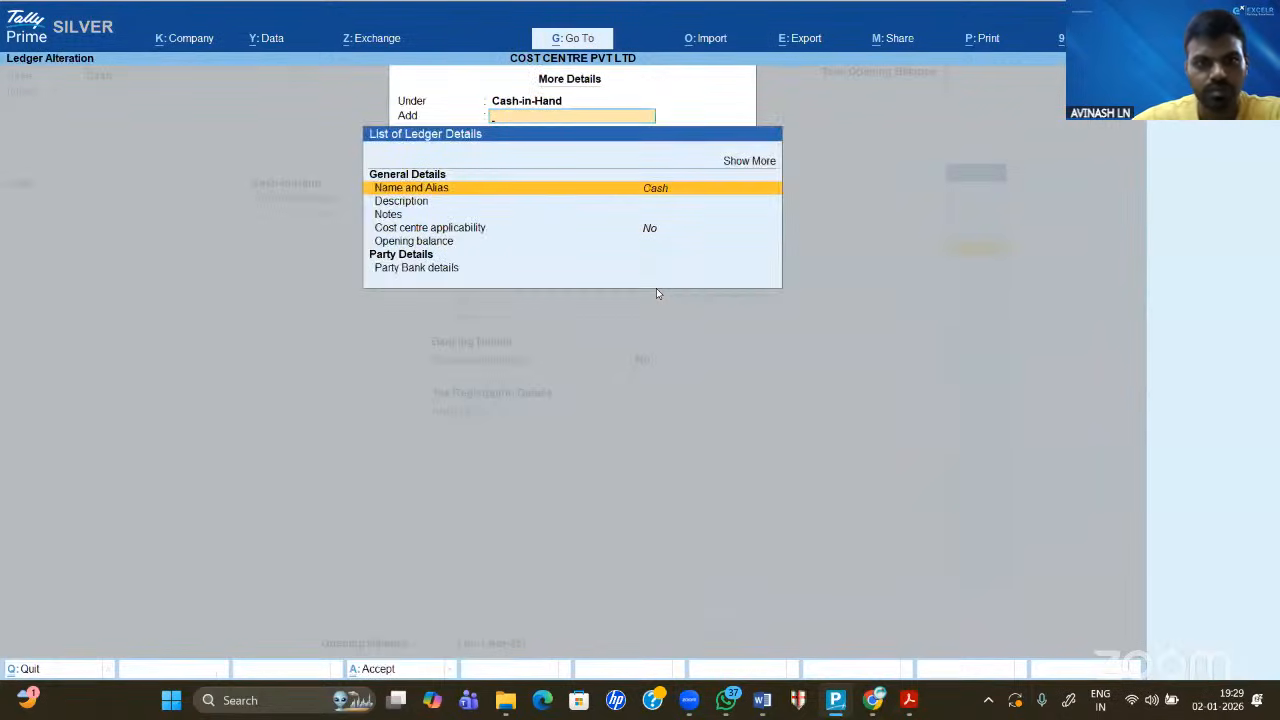
pyautogui.press('Down')
pyautogui.press('Down')
pyautogui.press('Down')
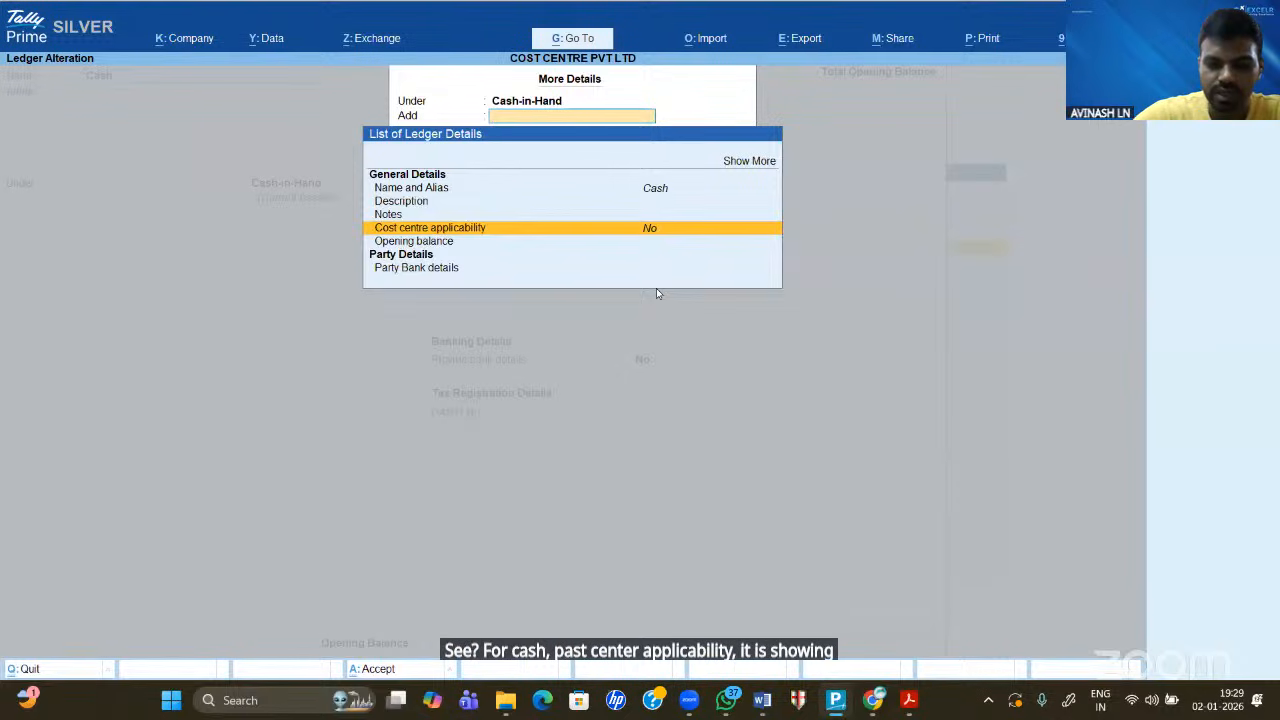
pyautogui.write('Y')
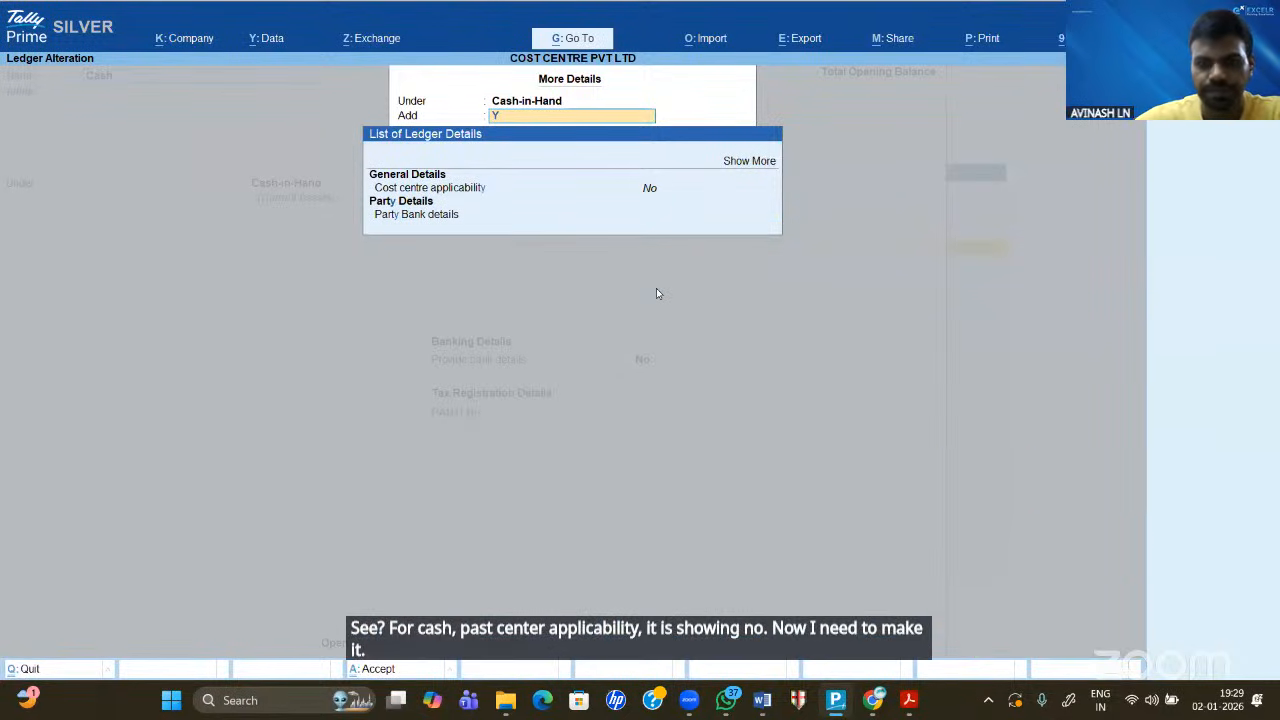
pyautogui.press('BackSpace')
pyautogui.press('Down')
pyautogui.press('Down')
pyautogui.press('Down')
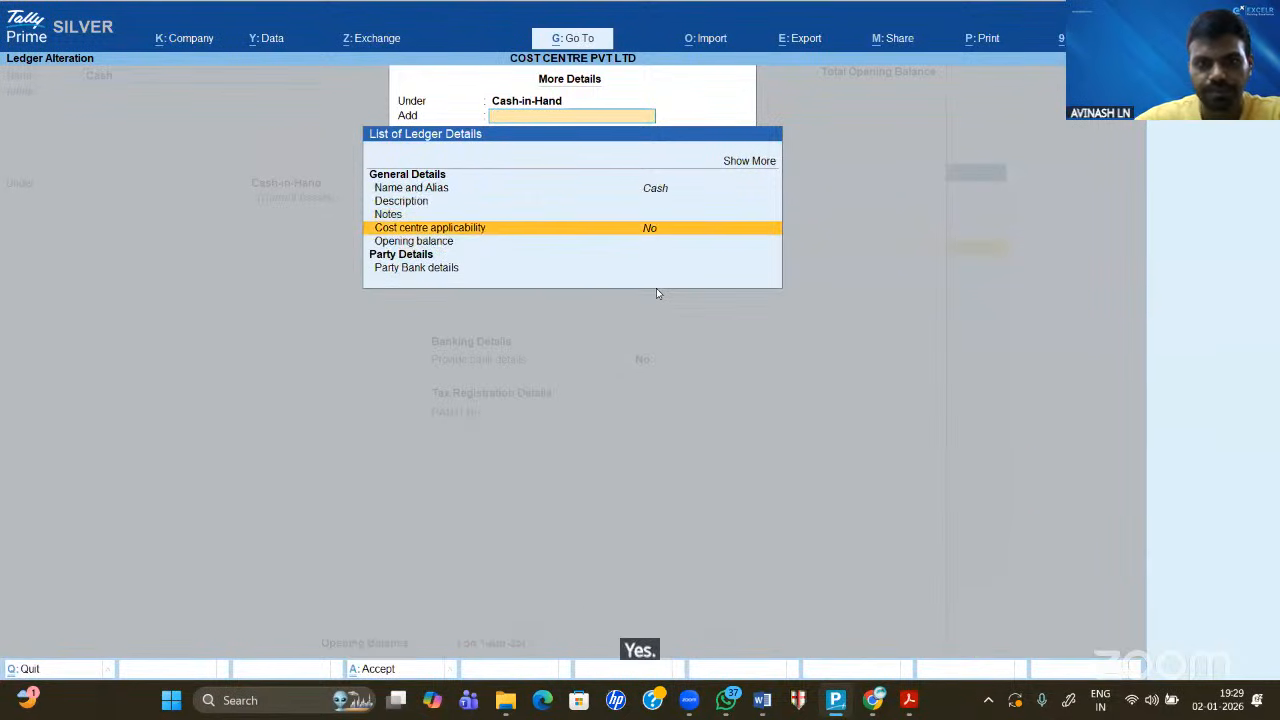
pyautogui.press('Return')
pyautogui.write('YES')
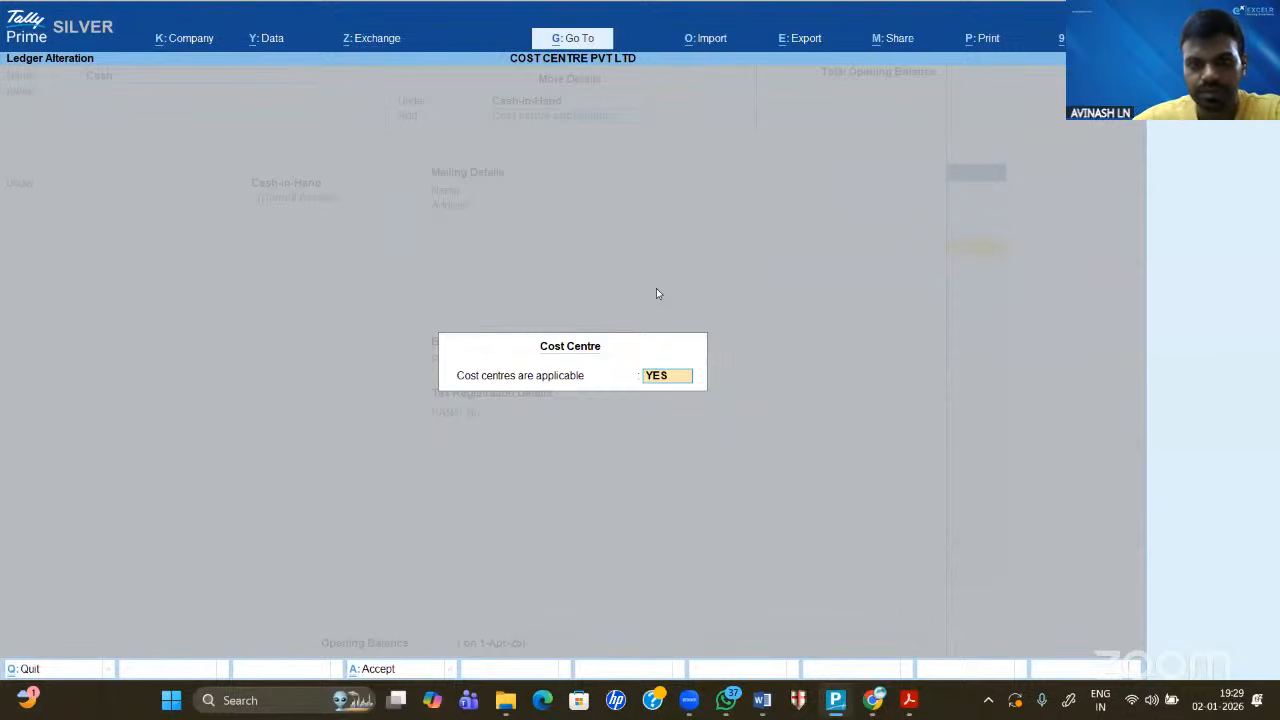
pyautogui.press('Return')
pyautogui.hotkey('ctrl', 'a')
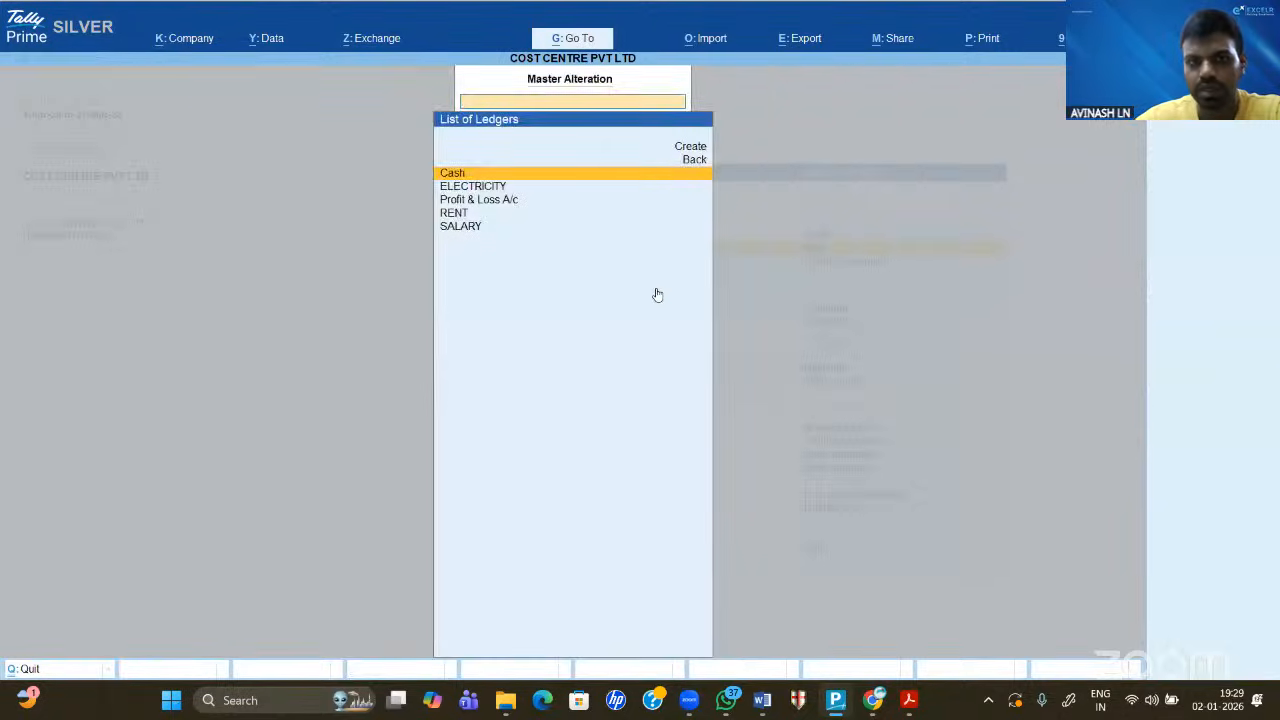
pyautogui.press('Escape')
pyautogui.press('Escape')
pyautogui.press('Escape')
pyautogui.press('Escape')
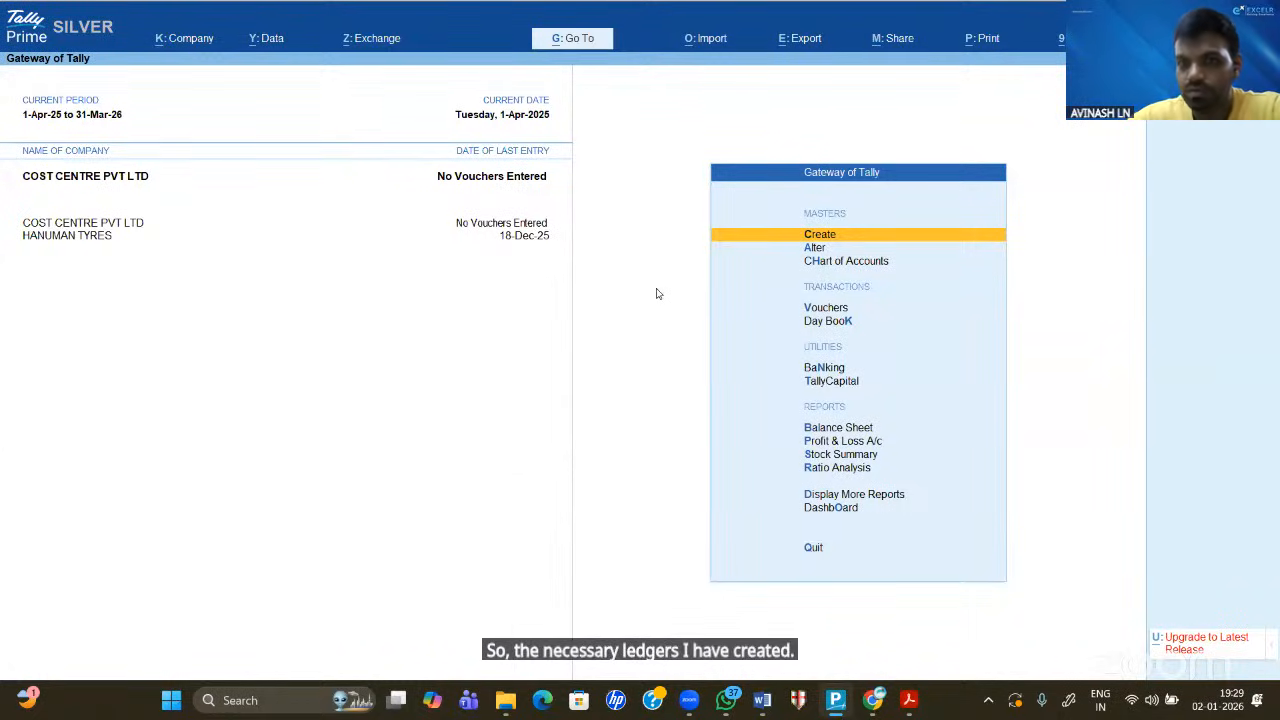
# - Start a Payment voucher with RENT as the first debit, then bring up the Word notes
pyautogui.press('Down')
pyautogui.press('Down')
pyautogui.press('Down')
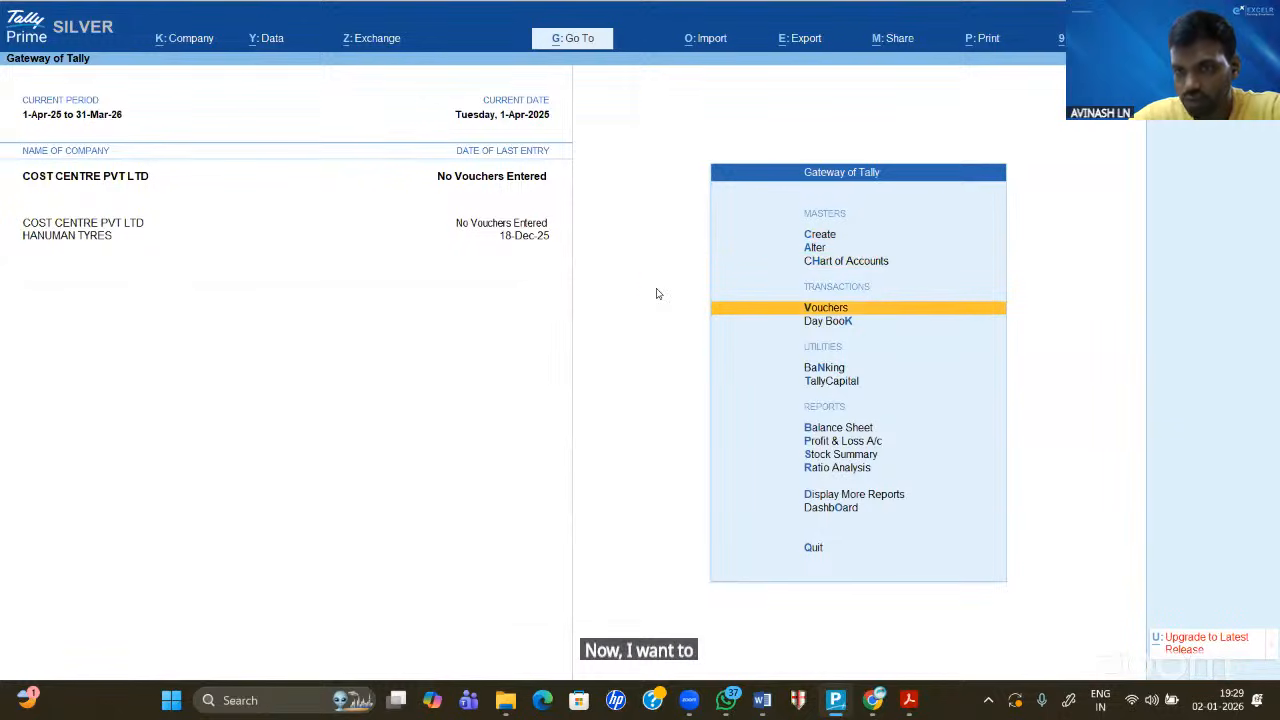
pyautogui.press('Return')
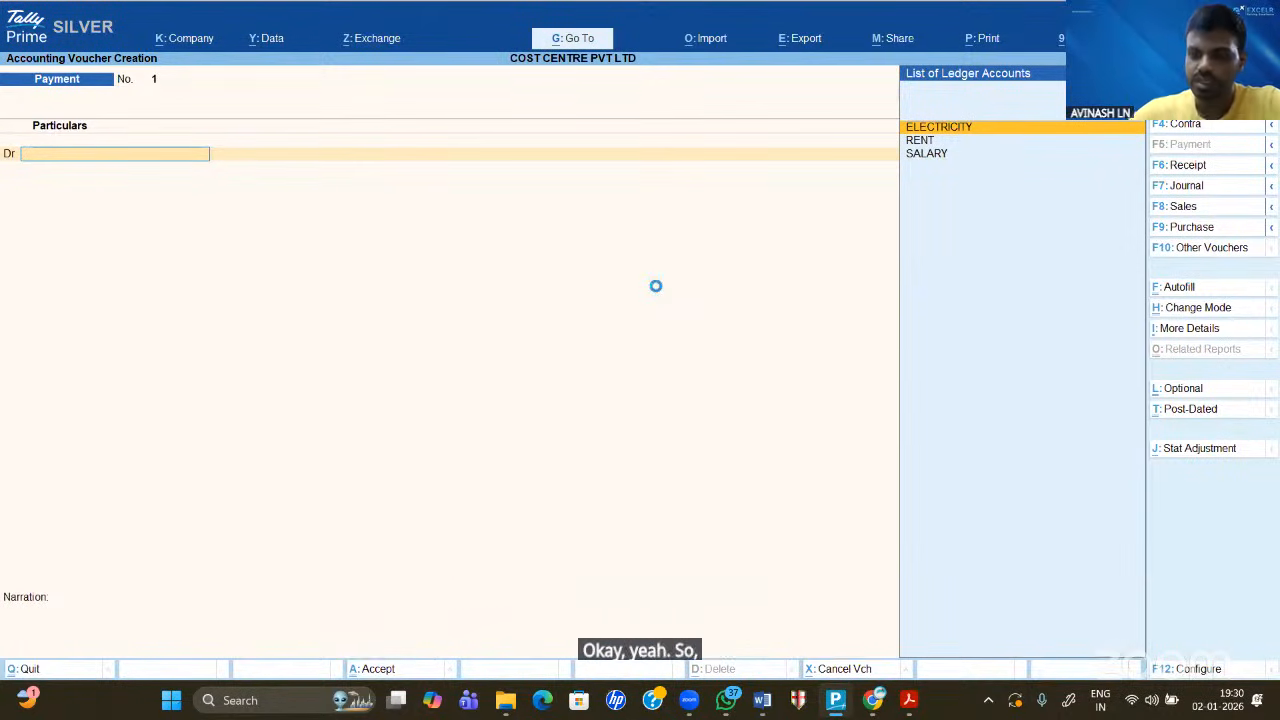
pyautogui.press('Down')
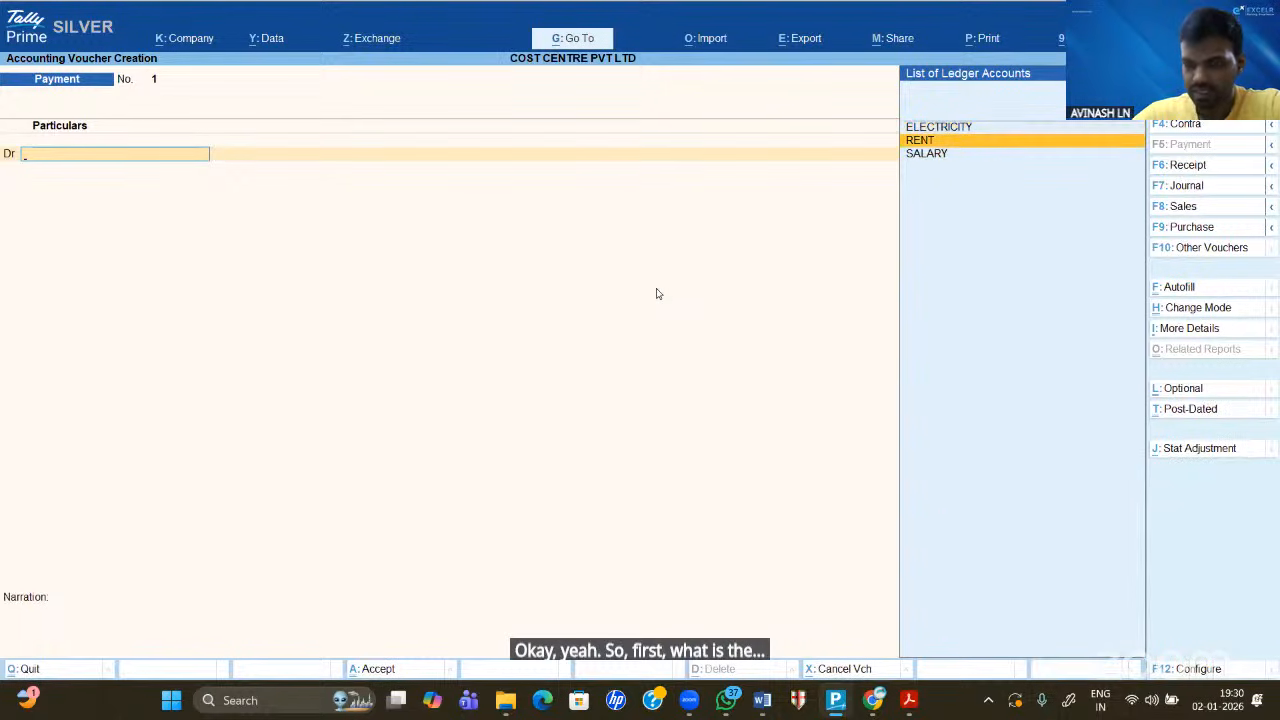
pyautogui.press('Return')
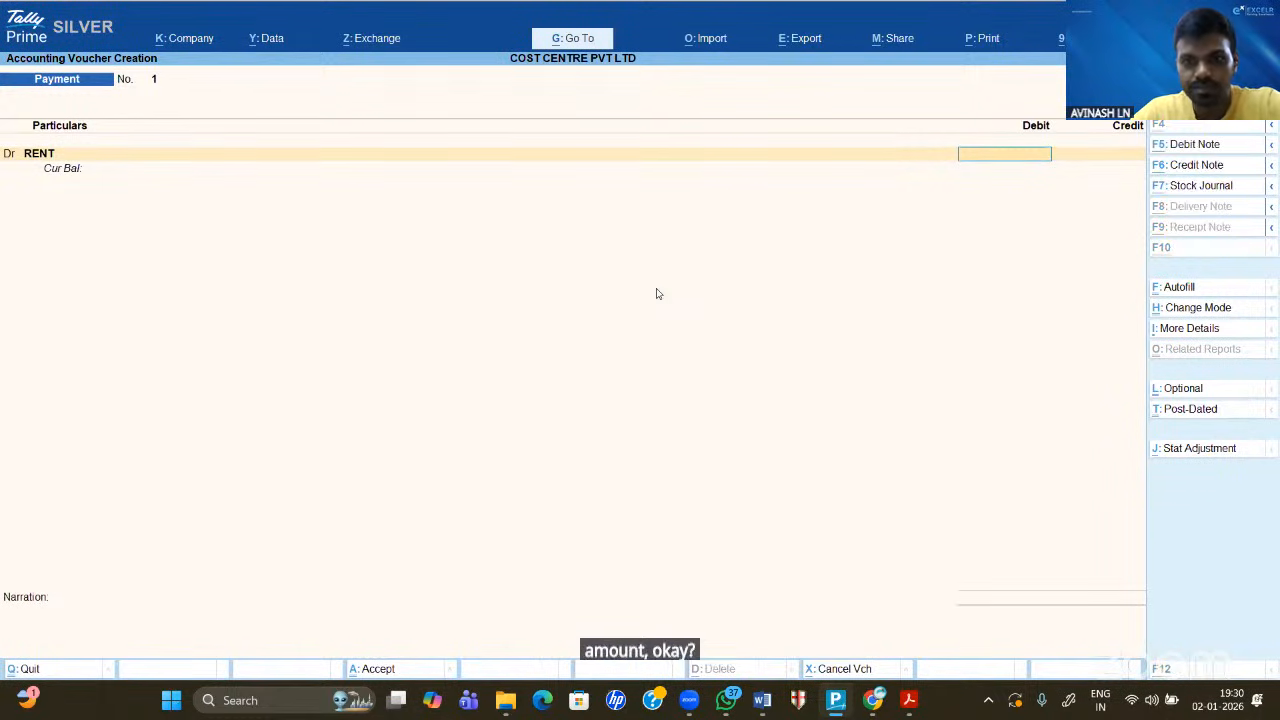
pyautogui.hotkey('alt', 'Tab')
pyautogui.hotkey('alt', 'Tab')
pyautogui.hotkey('alt', 'Tab')
pyautogui.hotkey('alt', 'Tab')
pyautogui.hotkey('alt', 'Tab')
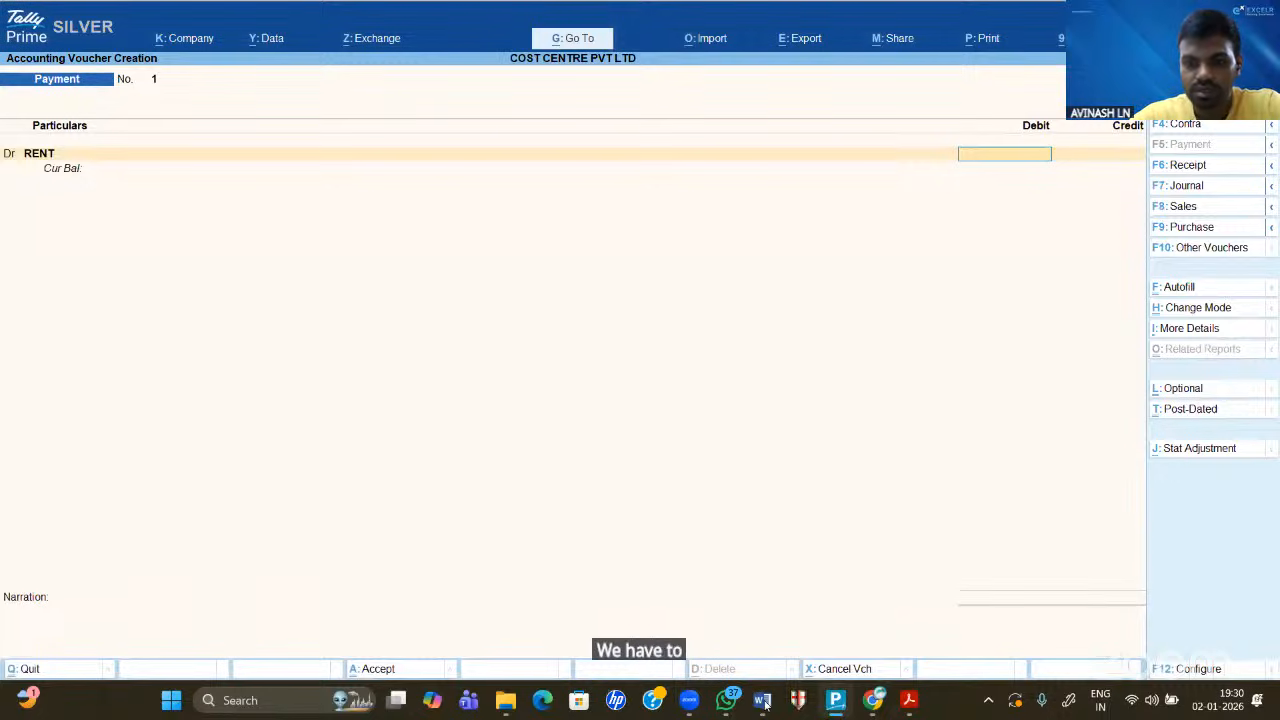
pyautogui.click(766, 702)
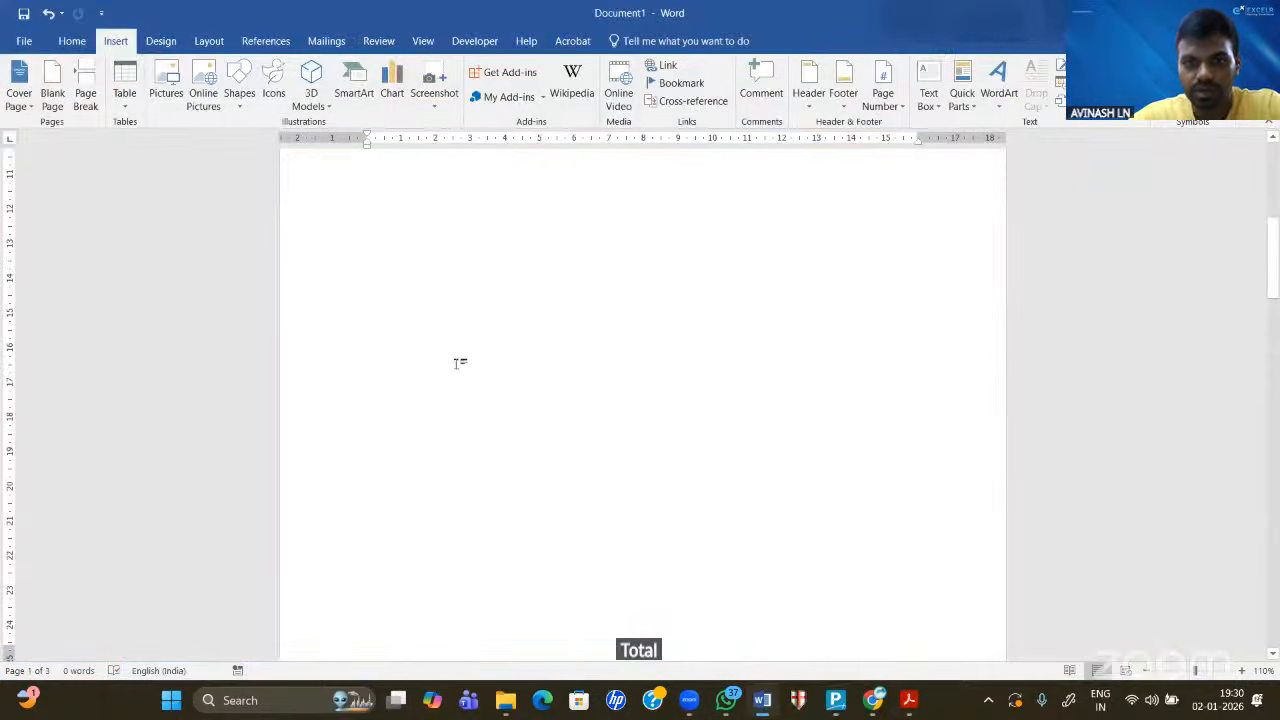
# - Scroll the Word notes to the Branch 1–3 amounts table, then return to TallyPrime
pyautogui.scroll(-5, 457, 360)
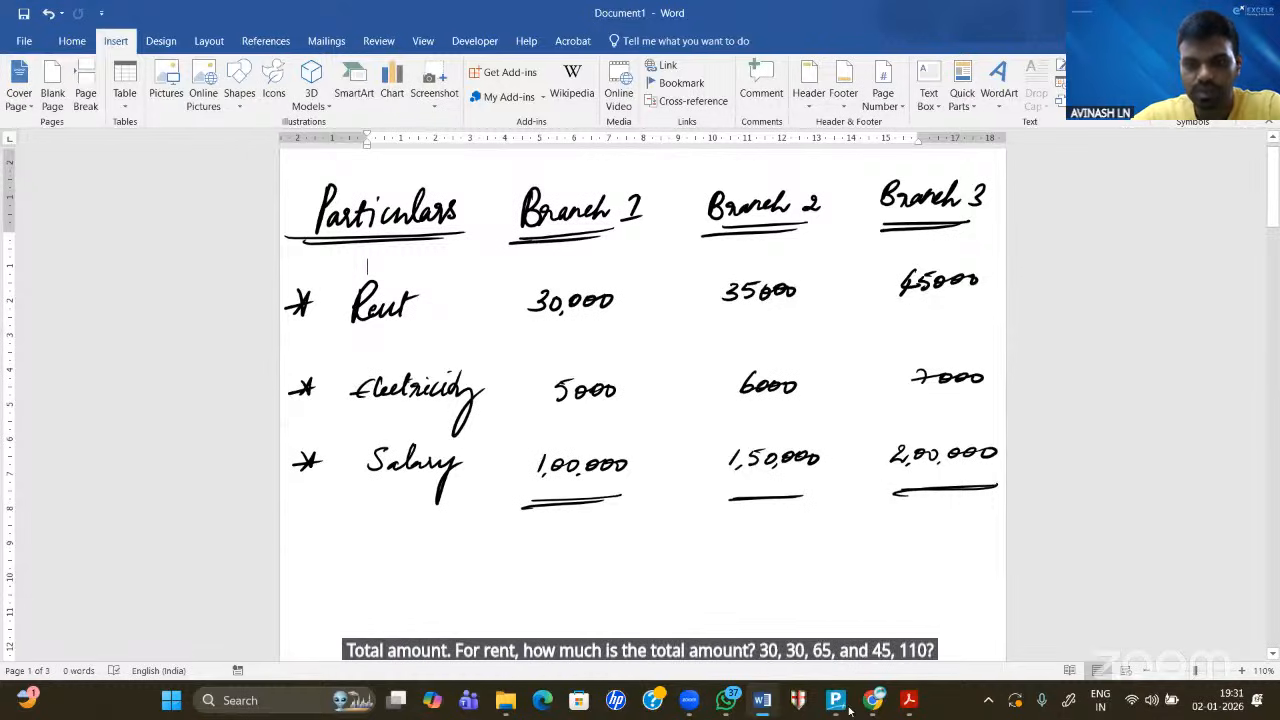
pyautogui.hotkey('alt', 'Tab')
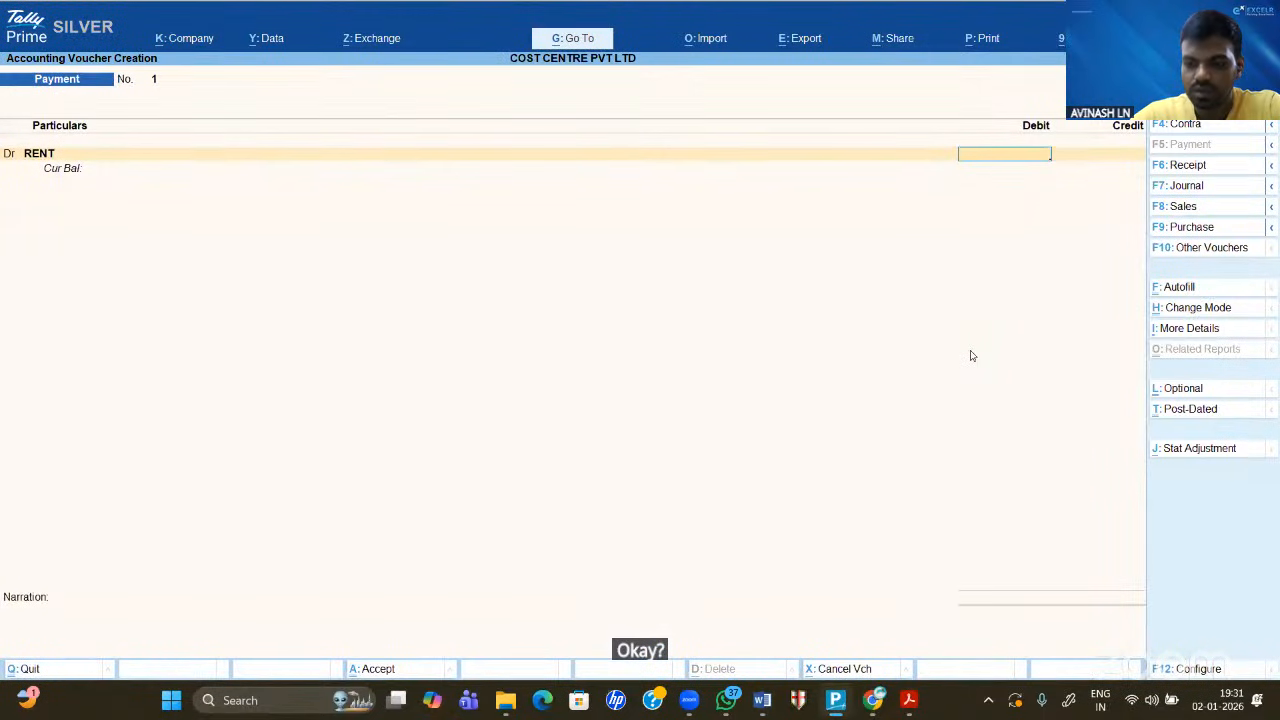
# - Enter the 1,10,000 RENT debit and allocate 30,000 to BRANCH 1
pyautogui.write('0000')
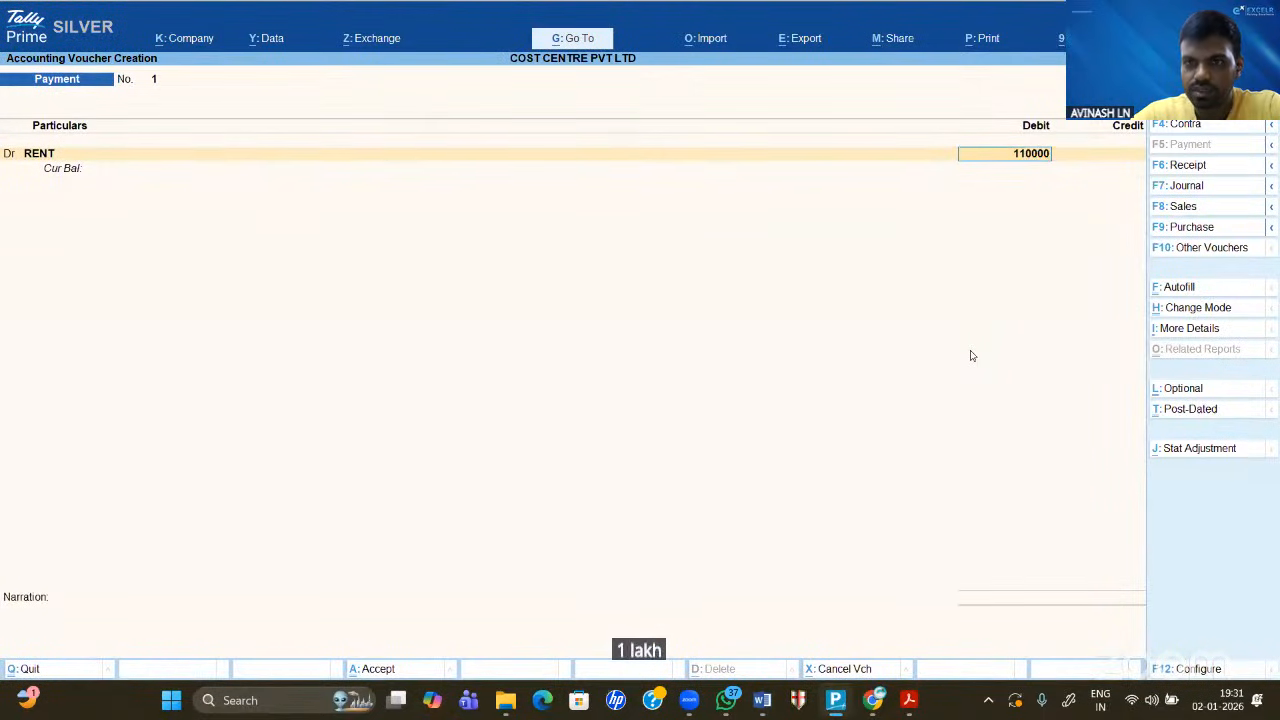
pyautogui.press('Return')
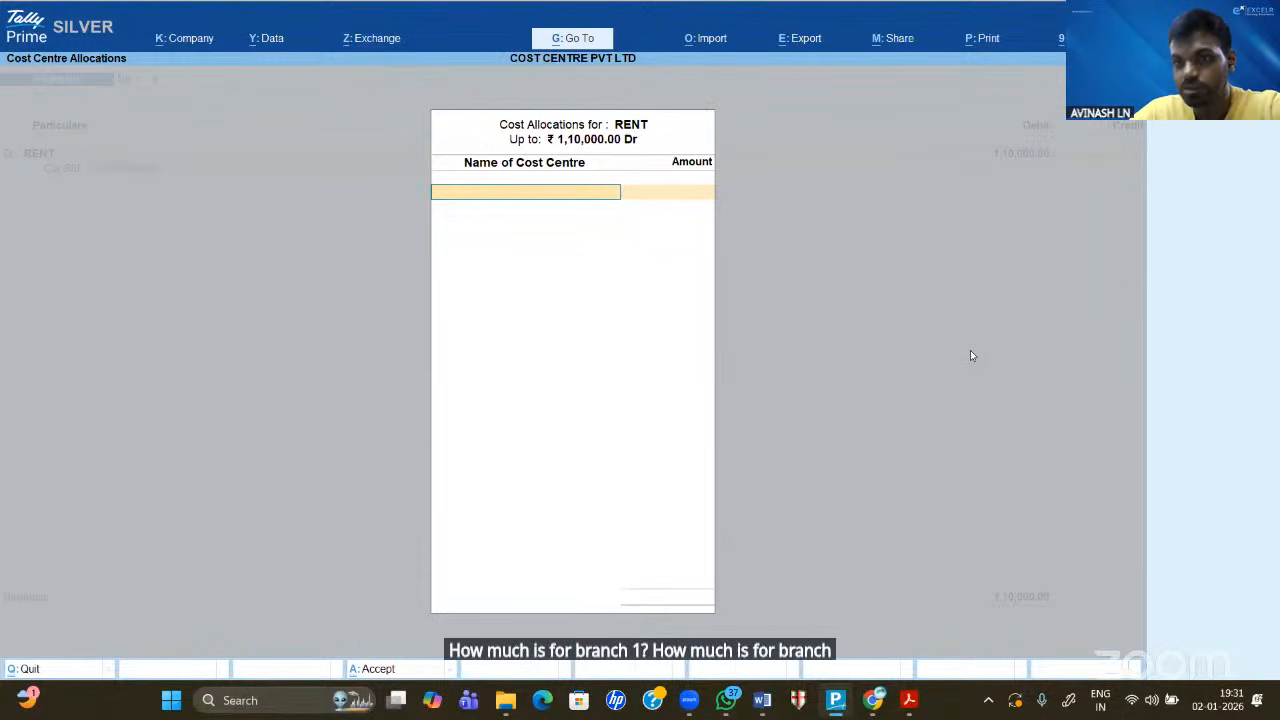
pyautogui.press('space')
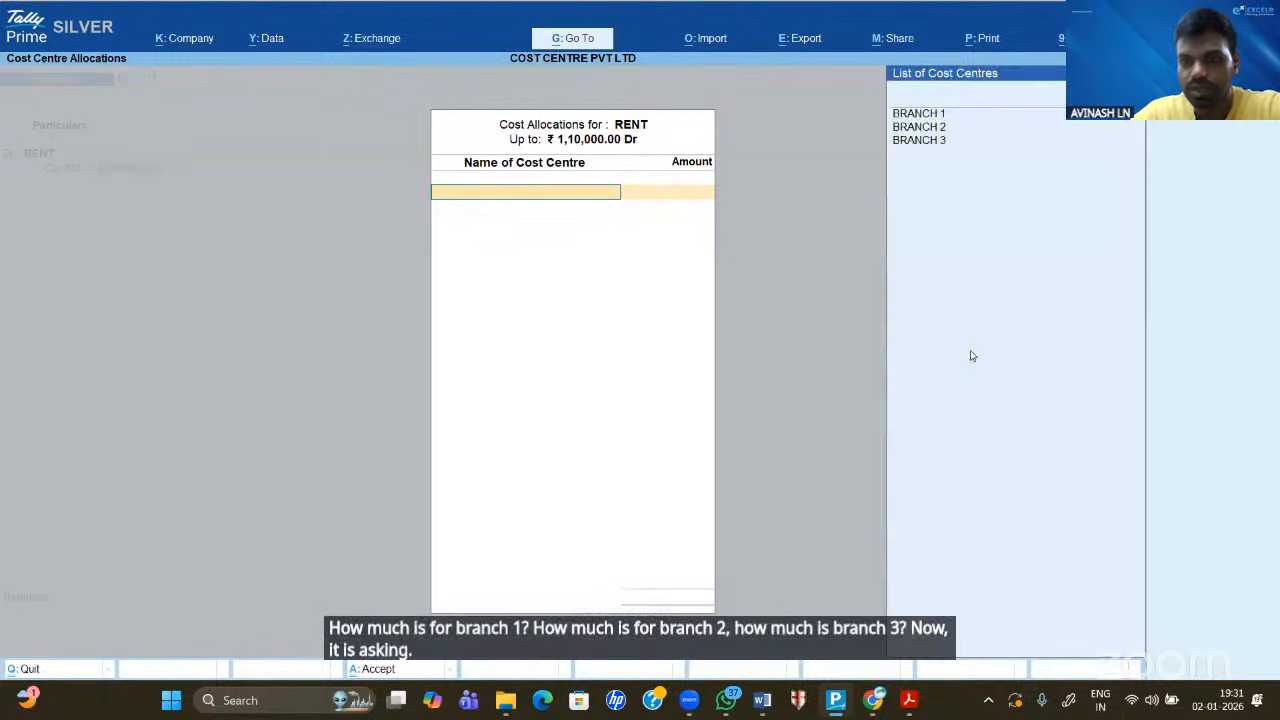
pyautogui.press('Down')
pyautogui.press('Return')
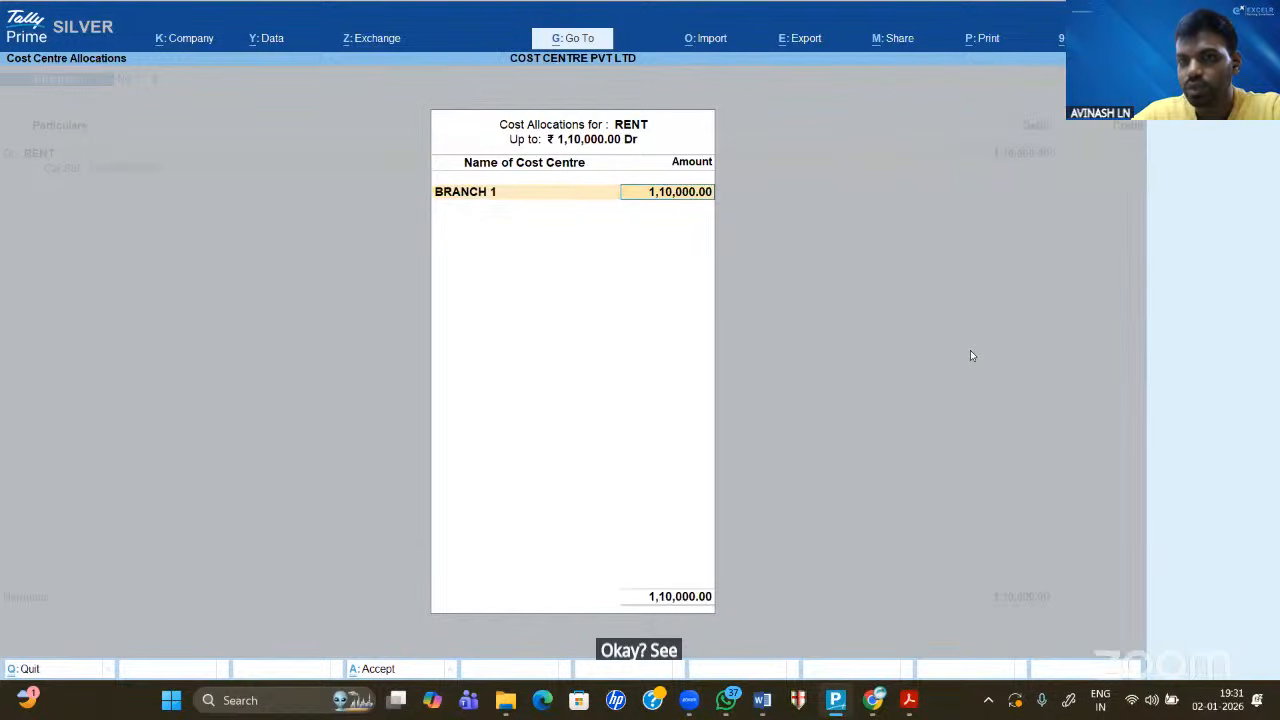
pyautogui.write('30000')
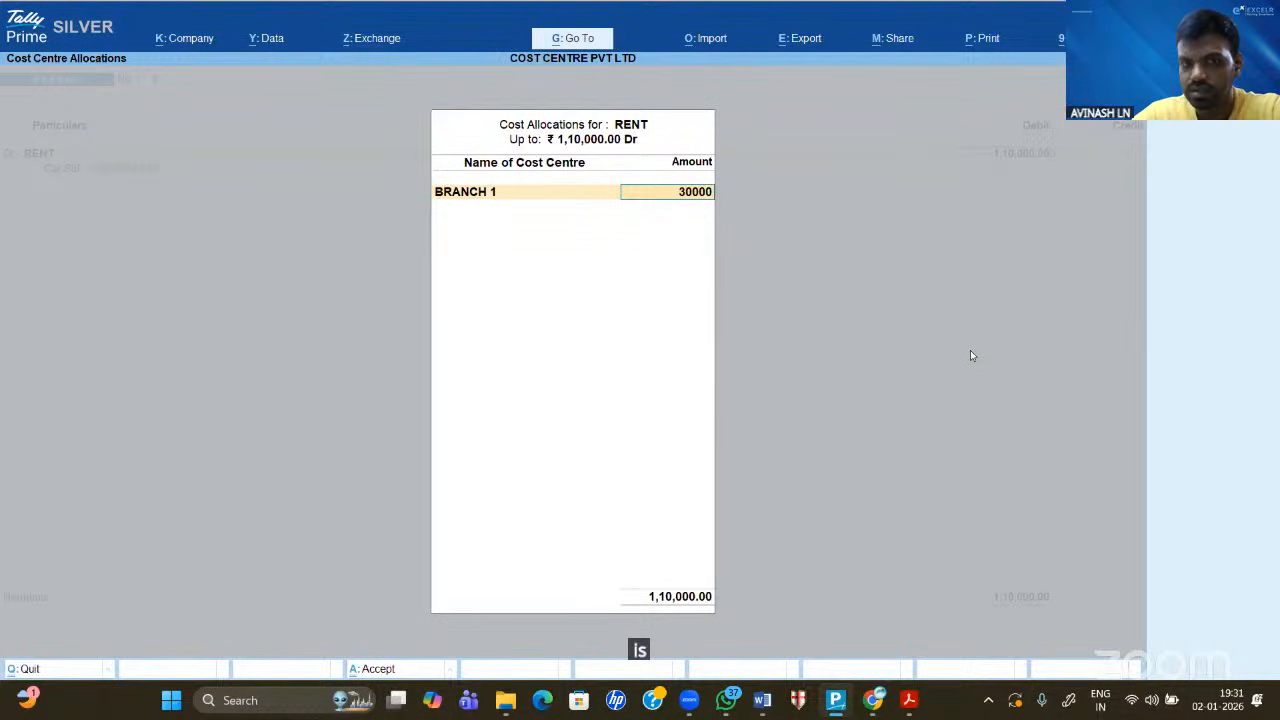
pyautogui.press('Return')
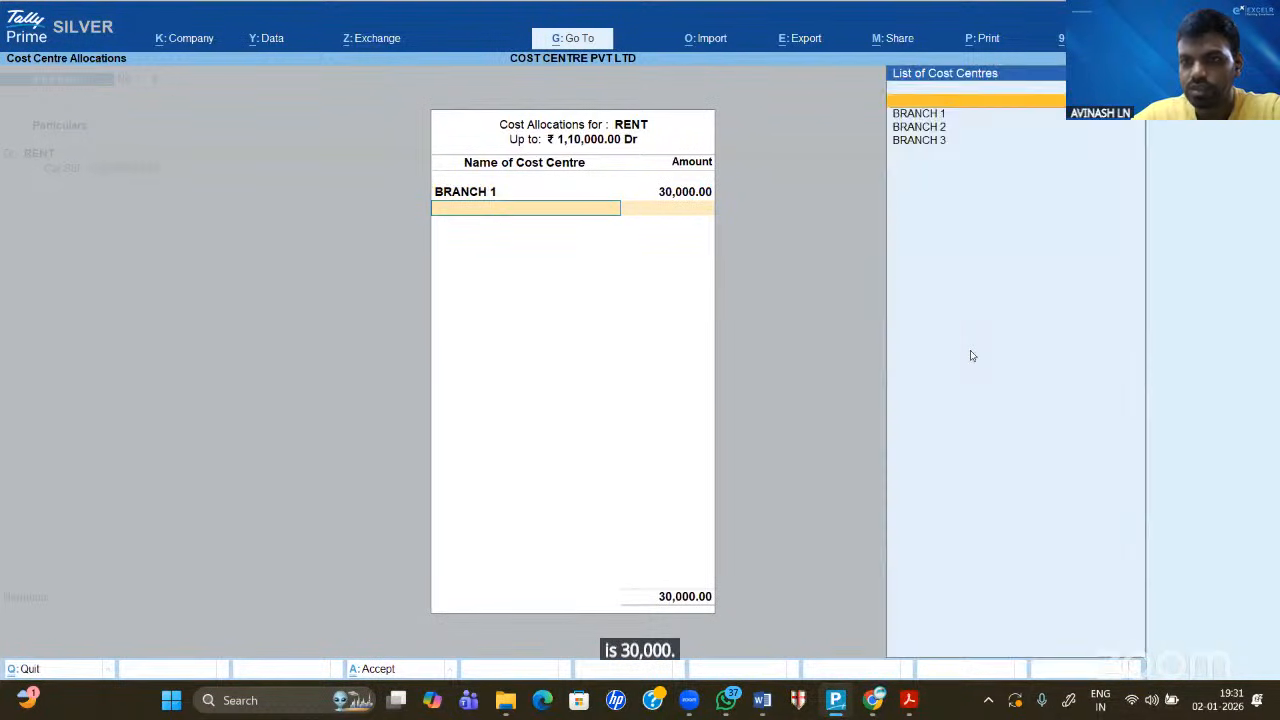
# - Allocate 35,000 to BRANCH 2 and the remaining 45,000 to BRANCH 3
pyautogui.press('Down')
pyautogui.press('Return')
pyautogui.write('35,000')
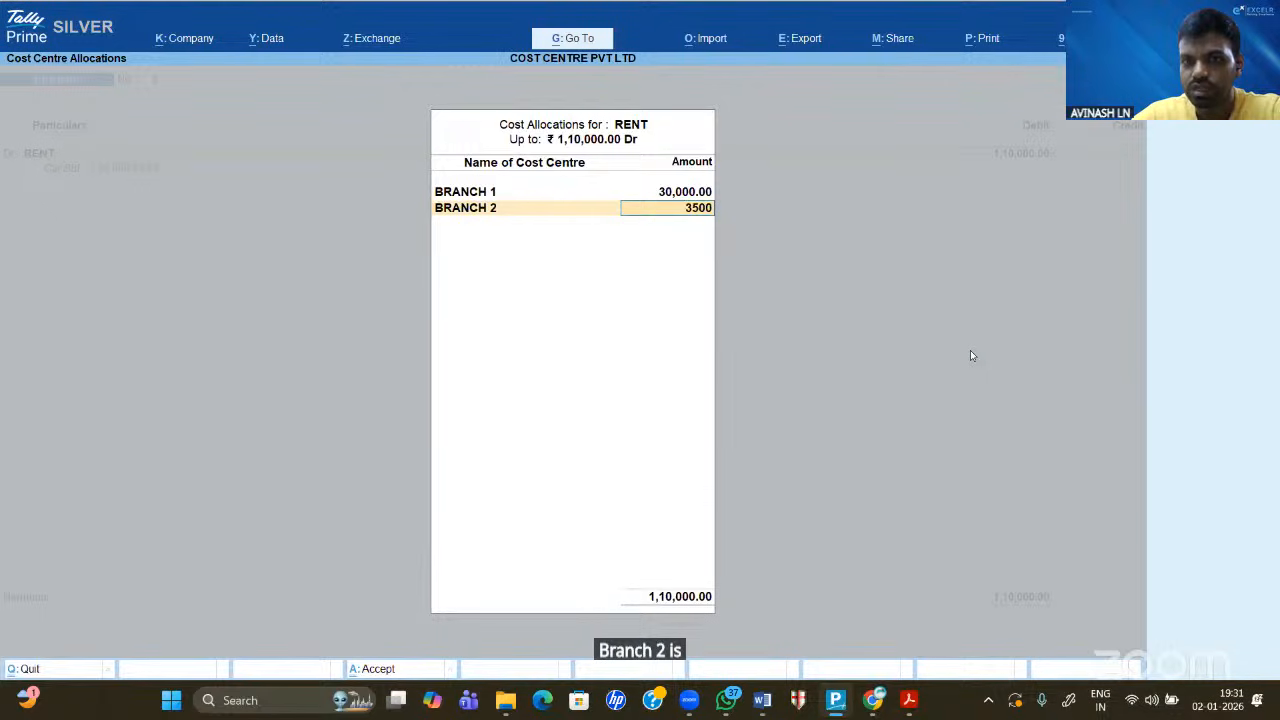
pyautogui.press('Return')
pyautogui.press('Down')
pyautogui.press('Down')
pyautogui.press('Down')
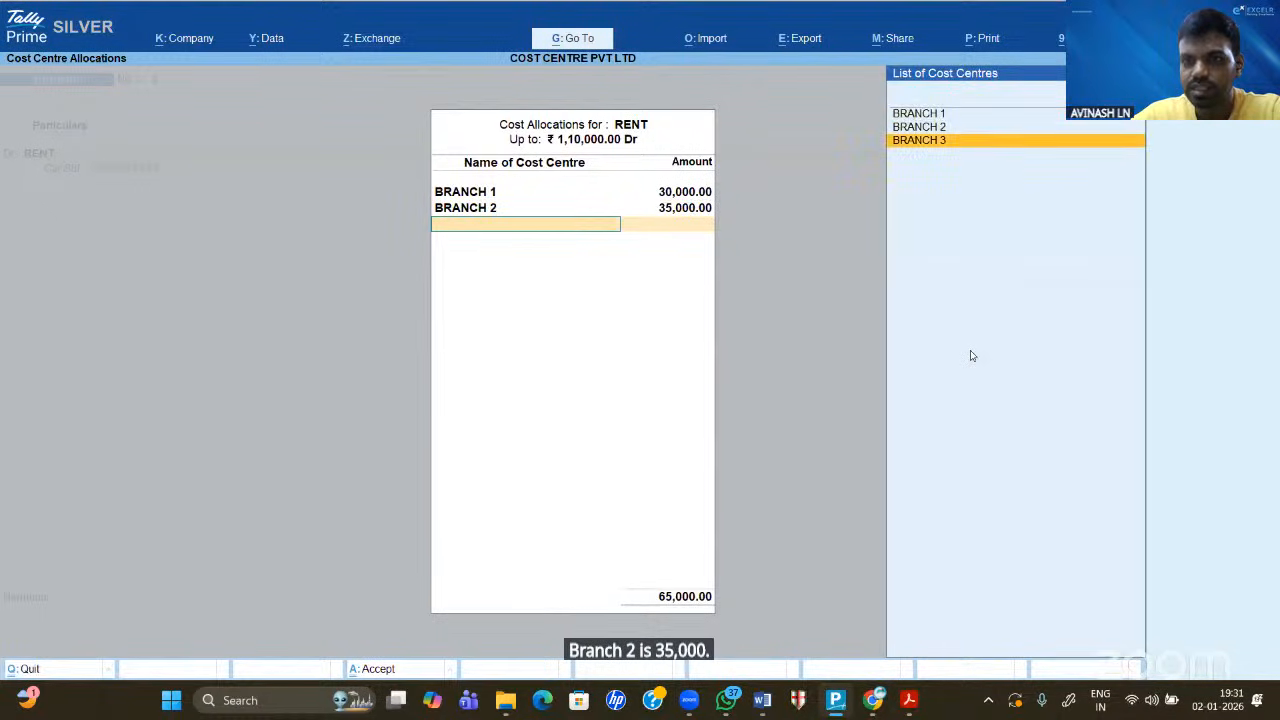
pyautogui.press('Return')
pyautogui.press('Return')
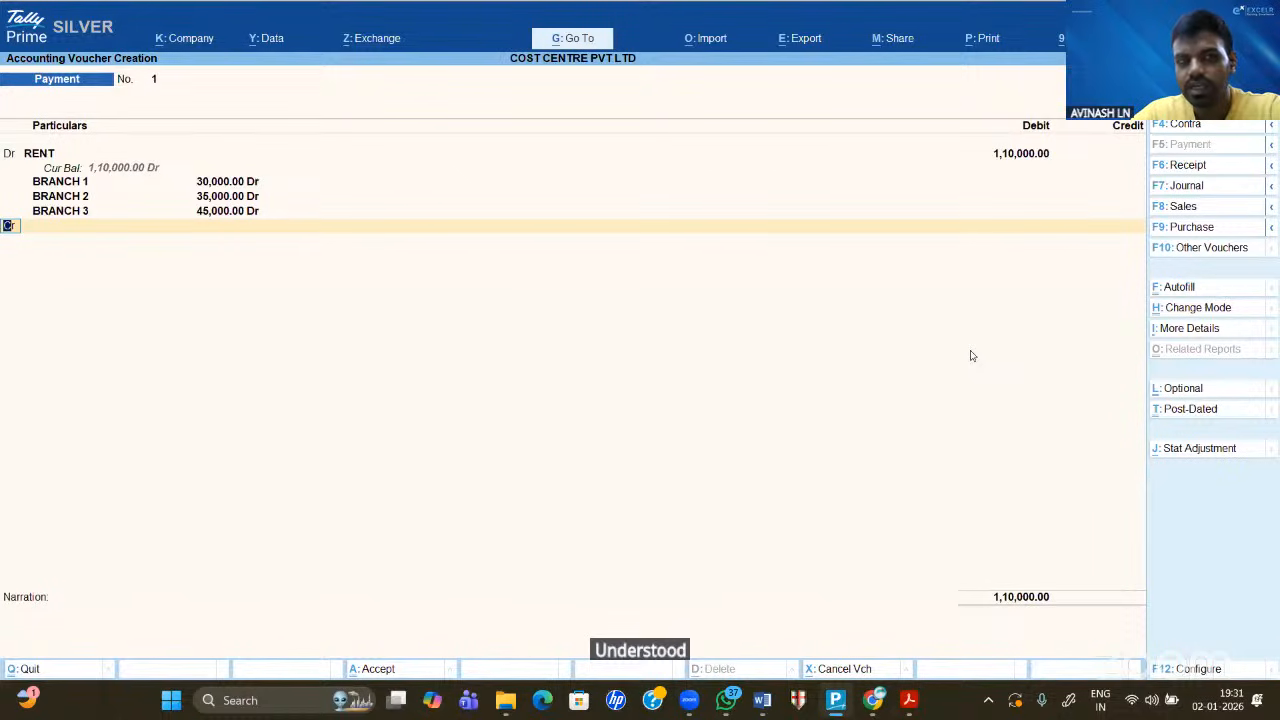
# - Add an ELECTRICITY debit line of 18,000 after checking the Word notes
pyautogui.press('d')
pyautogui.press('Return')
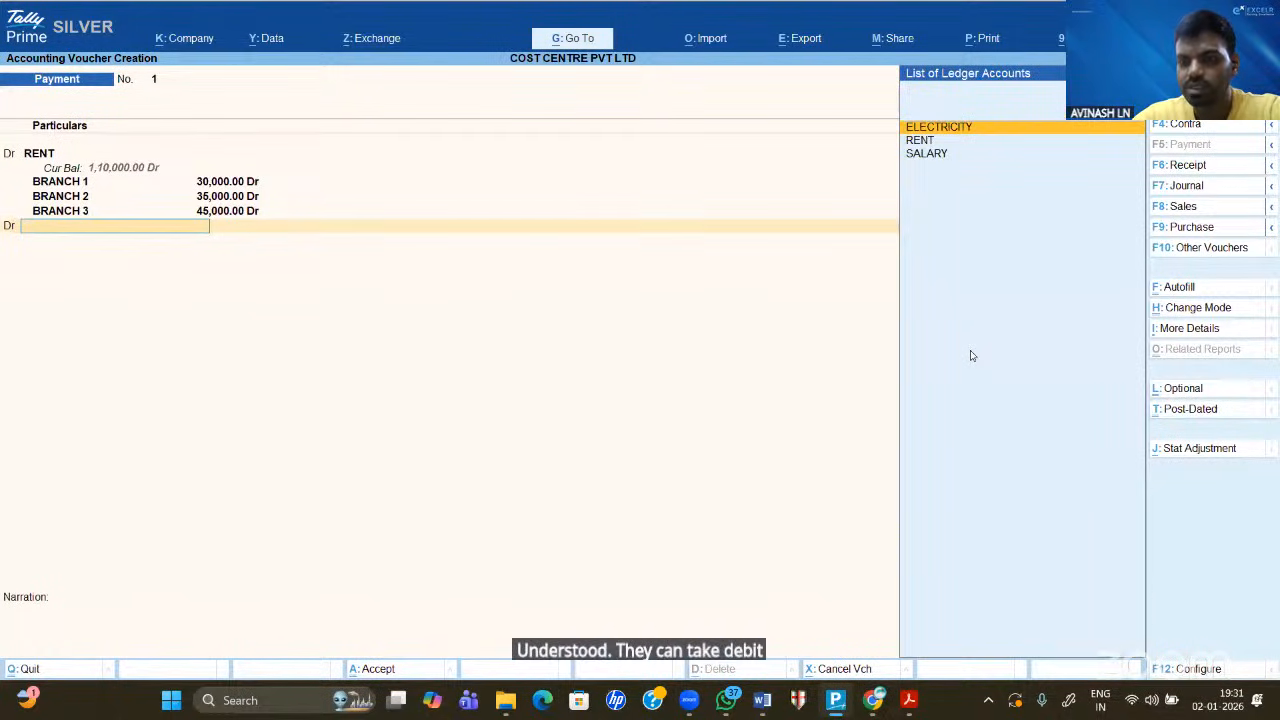
pyautogui.press('Return')
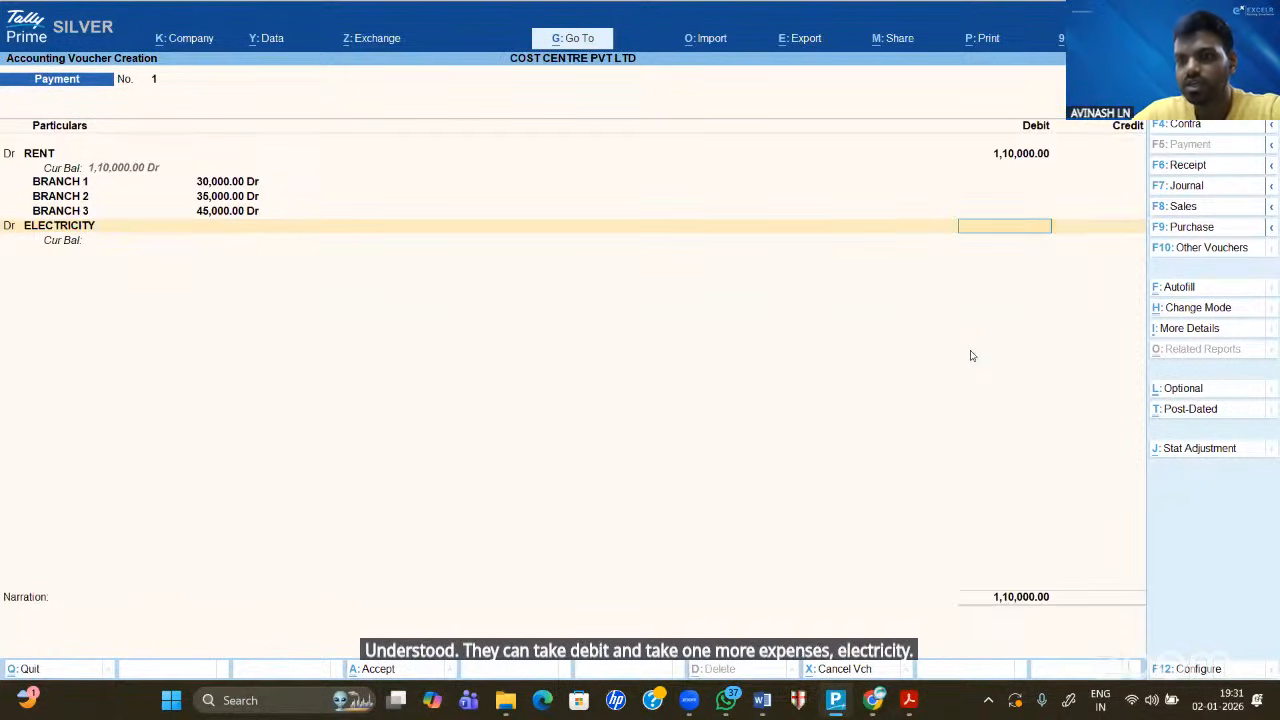
pyautogui.click(766, 708)
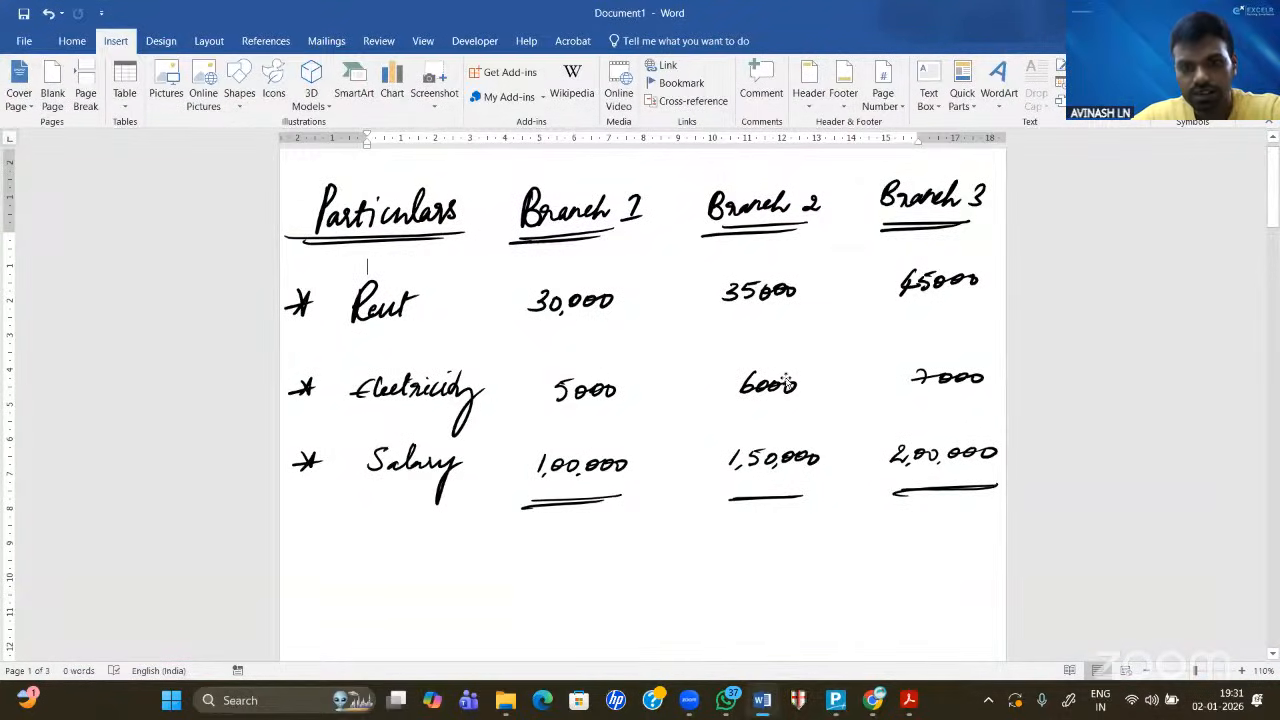
pyautogui.click(840, 700)
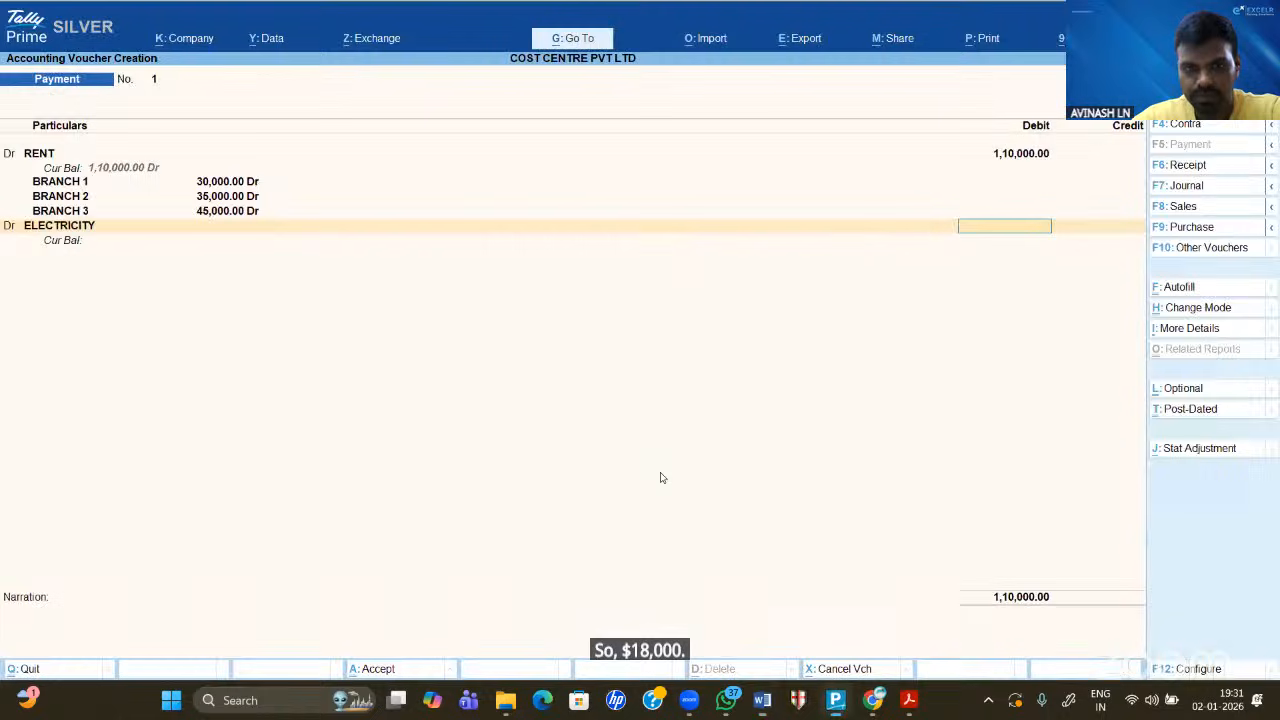
pyautogui.write('18,000')
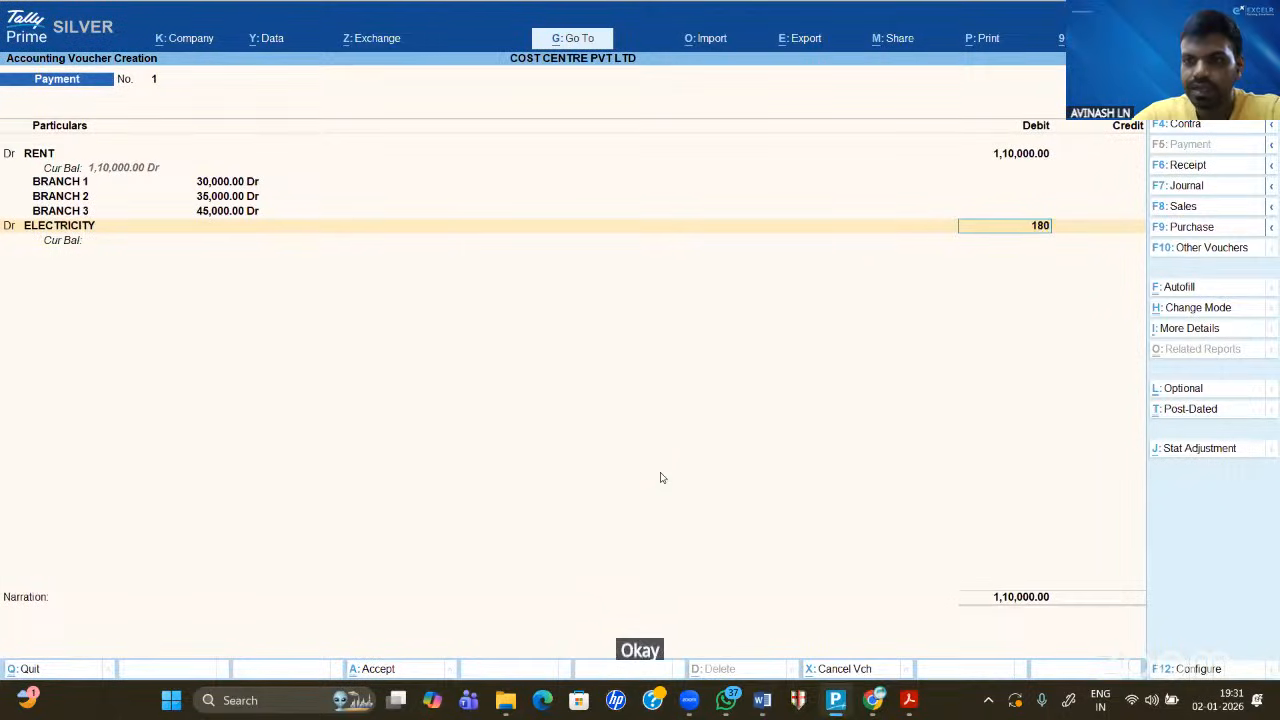
pyautogui.press('Return')
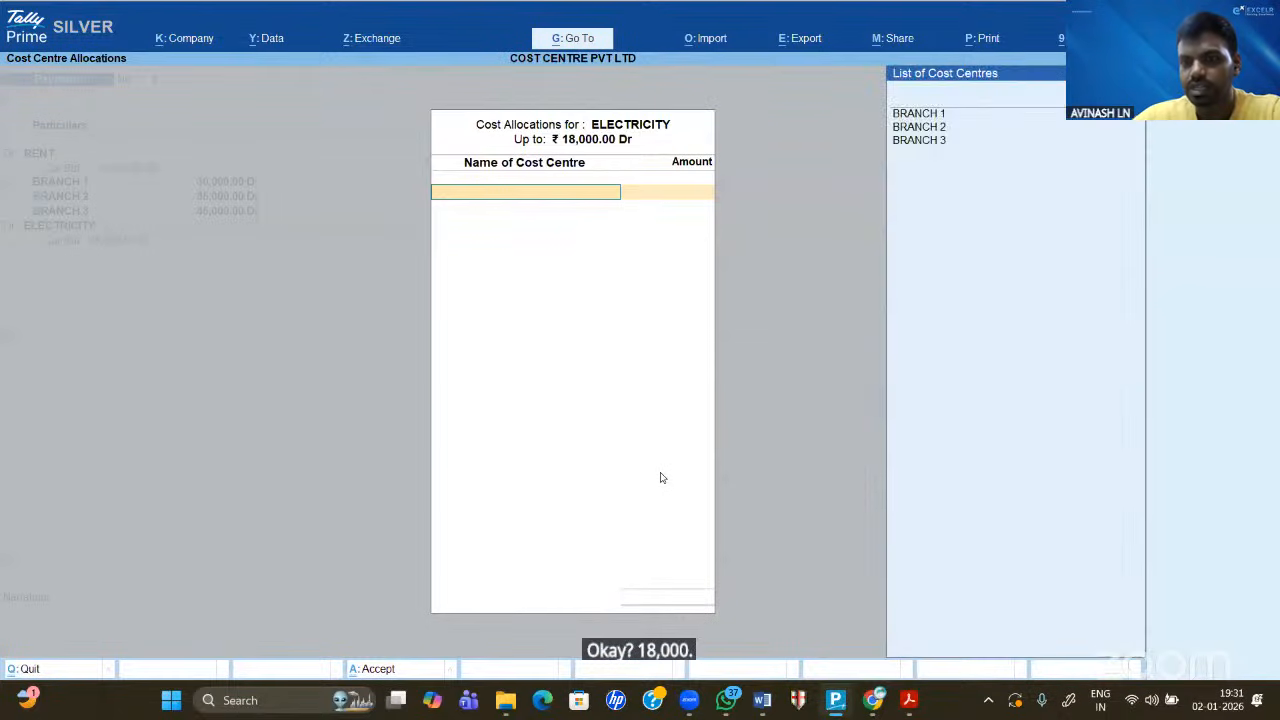
# - Allocate the electricity debit: BRANCH 1 5,000, BRANCH 2 6,000, BRANCH 3 7,000
pyautogui.press('Down')
pyautogui.press('Return')
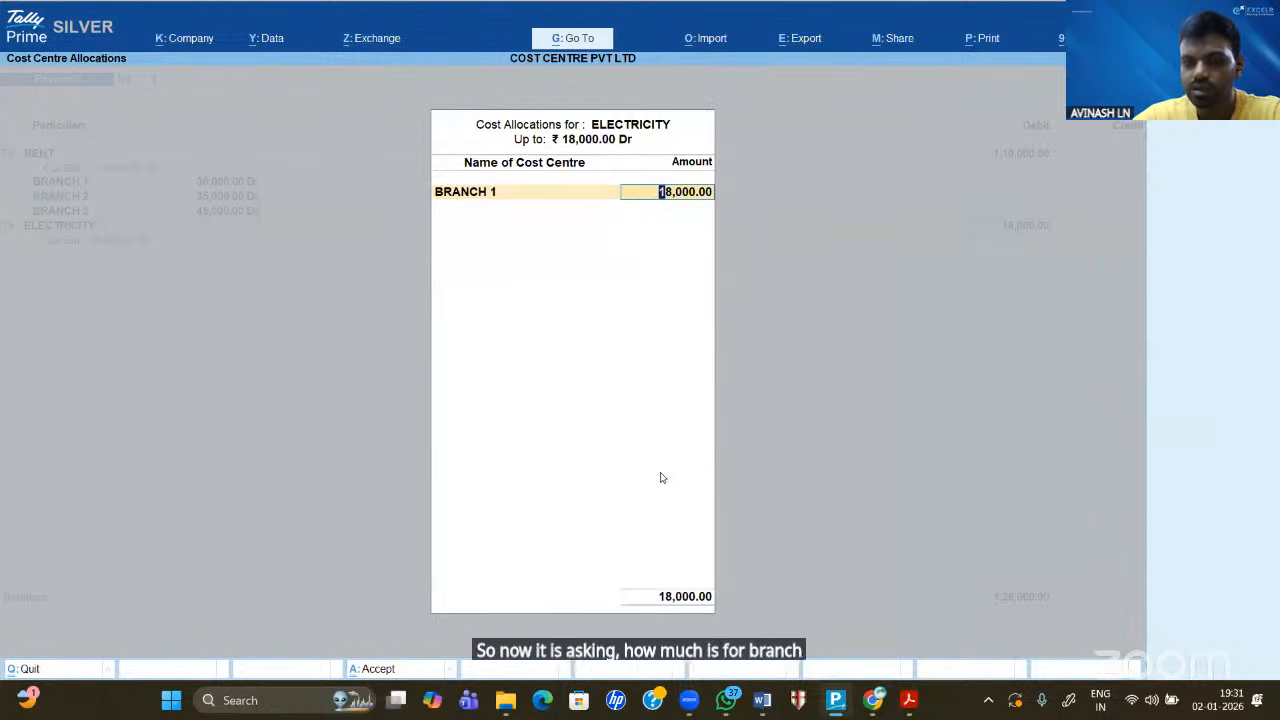
pyautogui.write('5,00')
pyautogui.write('00')
pyautogui.press('Return')
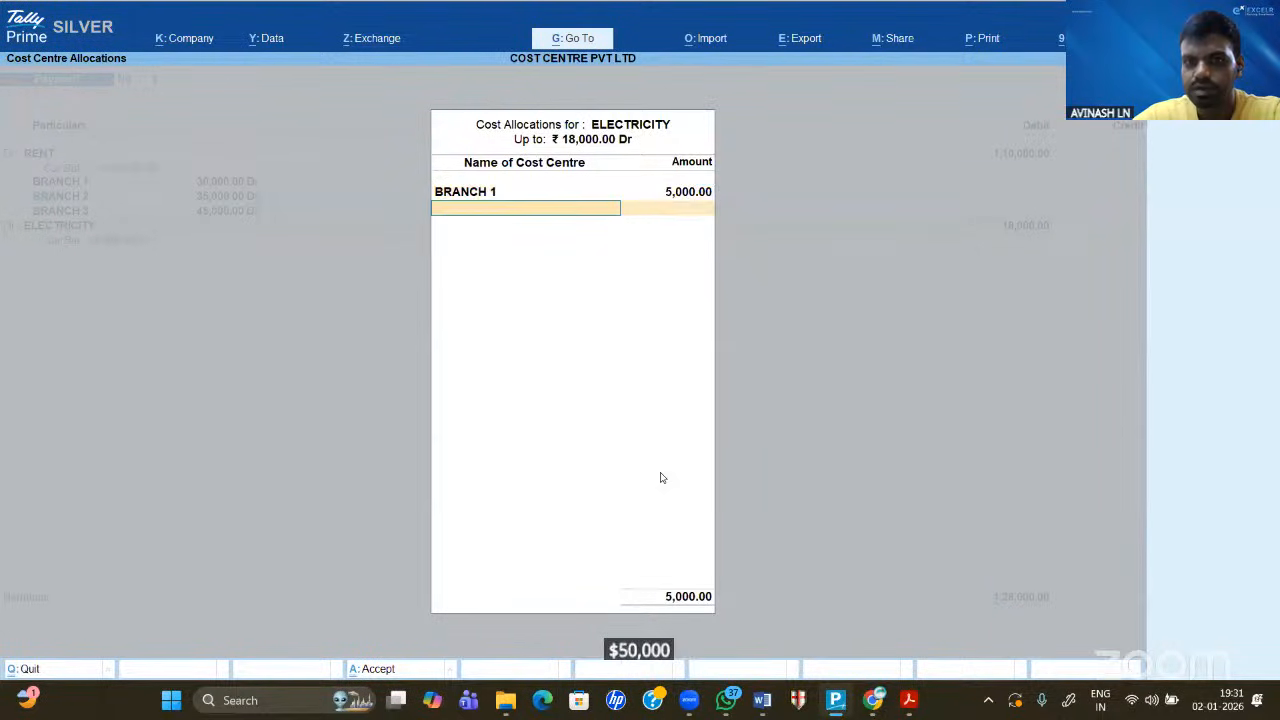
pyautogui.press('Down')
pyautogui.press('Down')
pyautogui.press('Return')
pyautogui.write('6000')
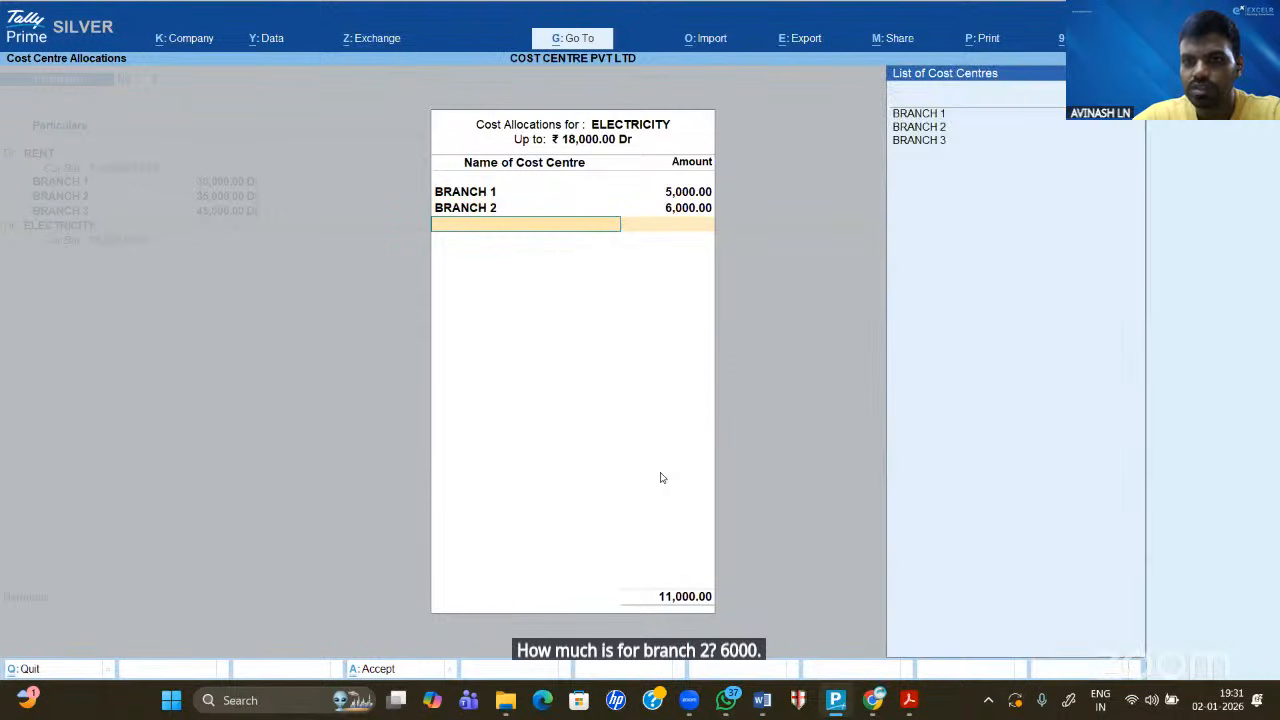
pyautogui.press('Down')
pyautogui.press('Down')
pyautogui.press('Down')
pyautogui.press('Down')
pyautogui.press('Return')
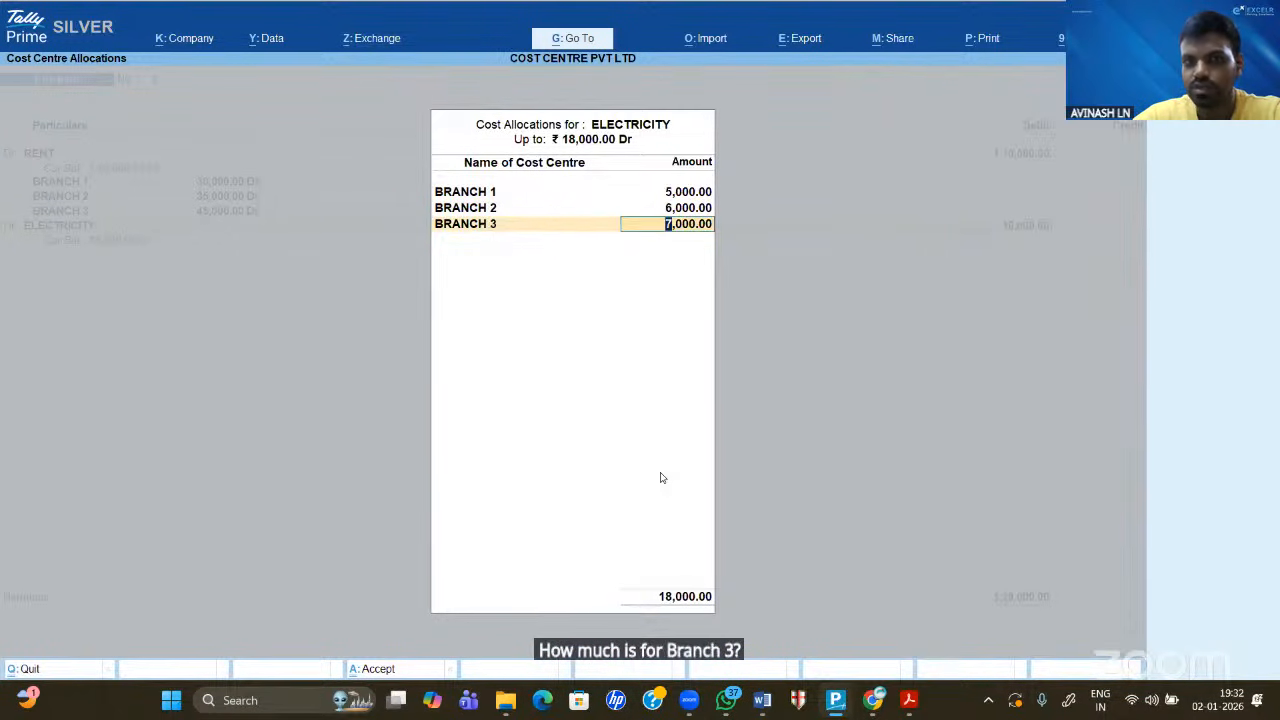
pyautogui.press('Return')
# - Add a SALARY debit line of 4,50,000 after checking the Word notes
pyautogui.press('d')
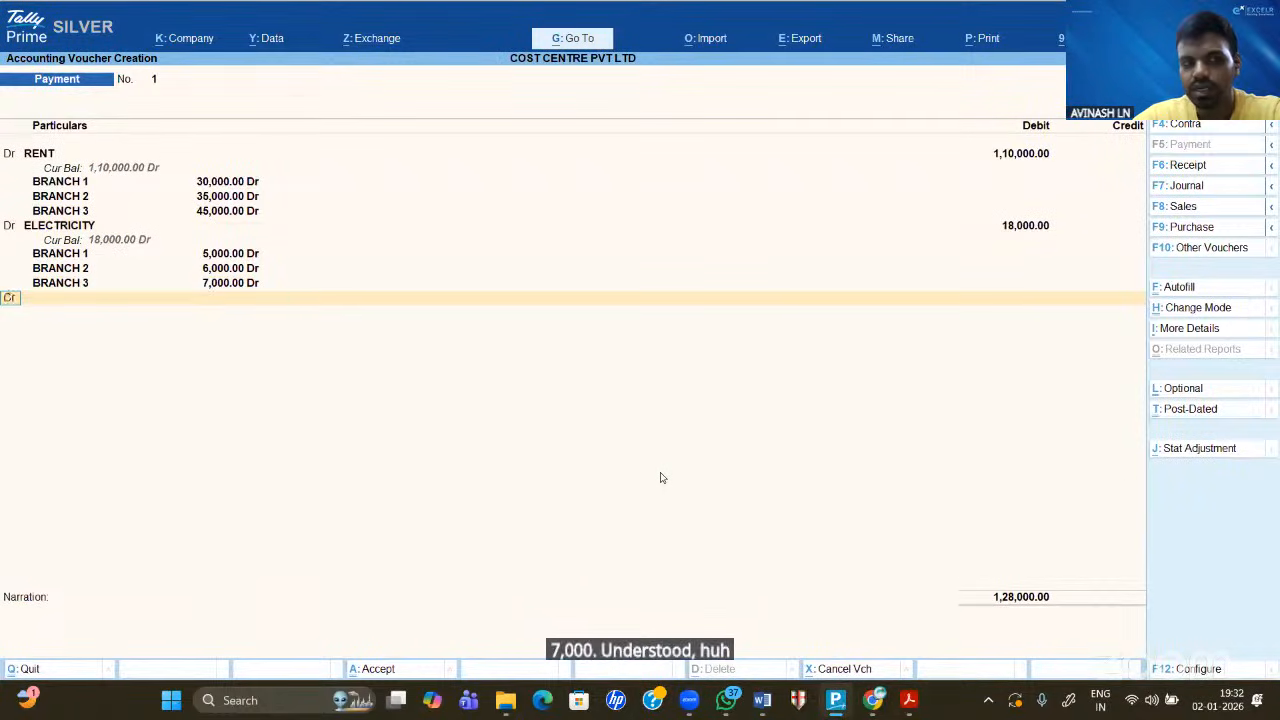
pyautogui.press('Return')
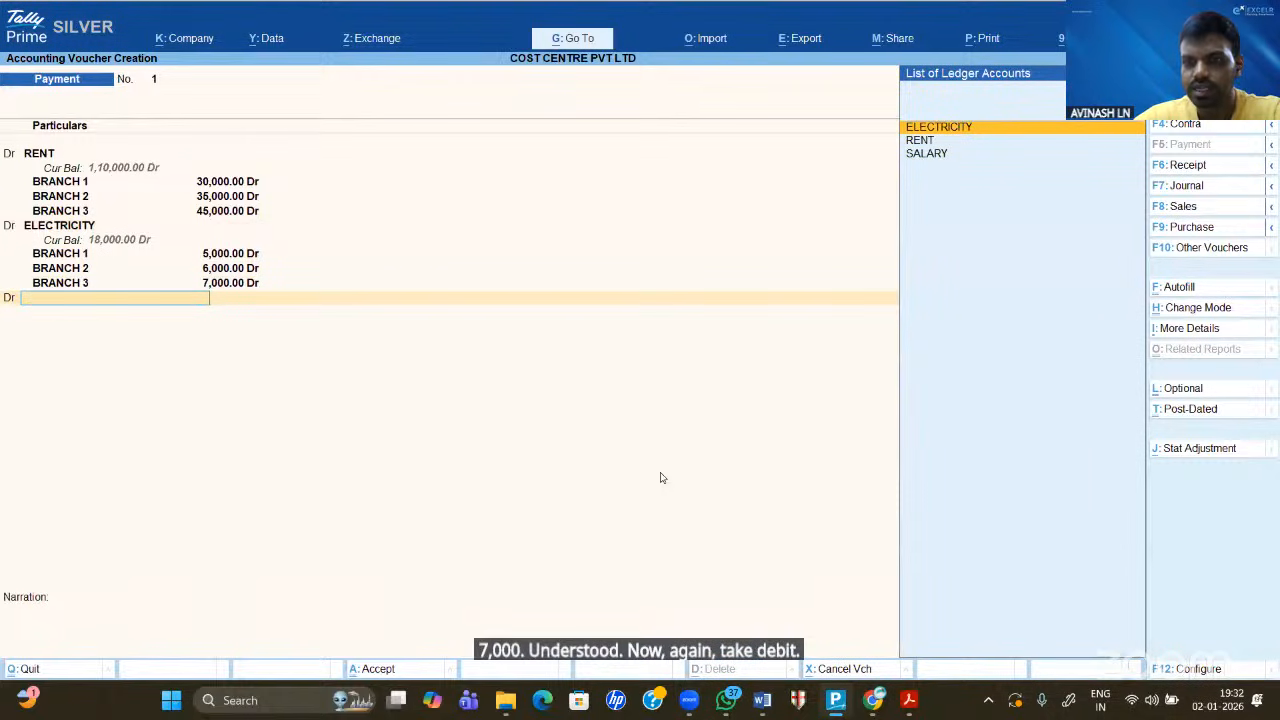
pyautogui.press('Down')
pyautogui.press('Down')
pyautogui.press('Return')
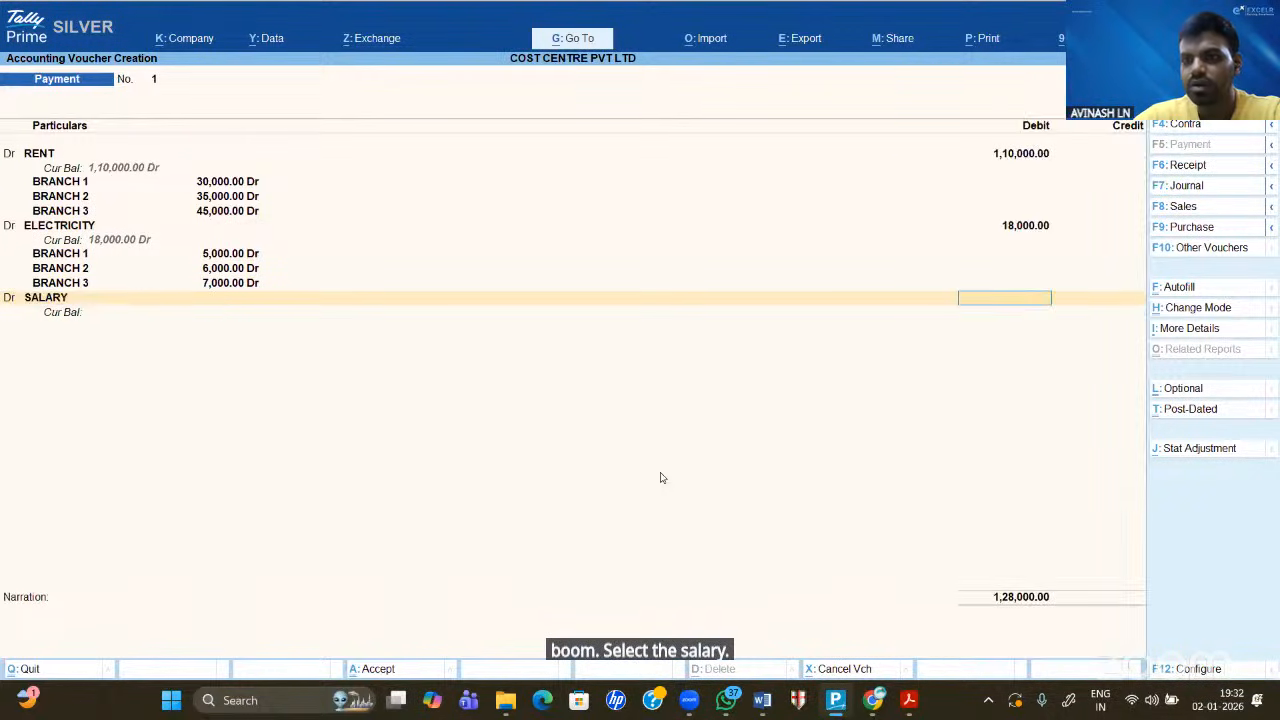
pyautogui.click(761, 707)
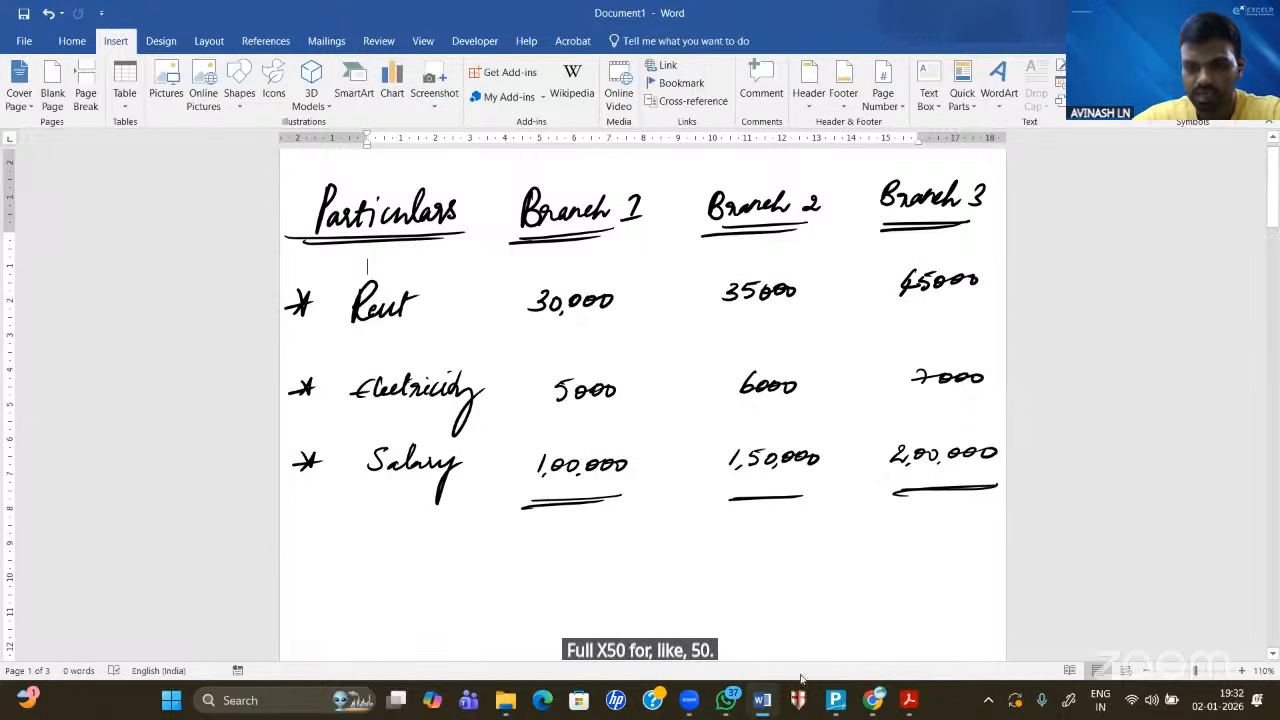
pyautogui.click(837, 702)
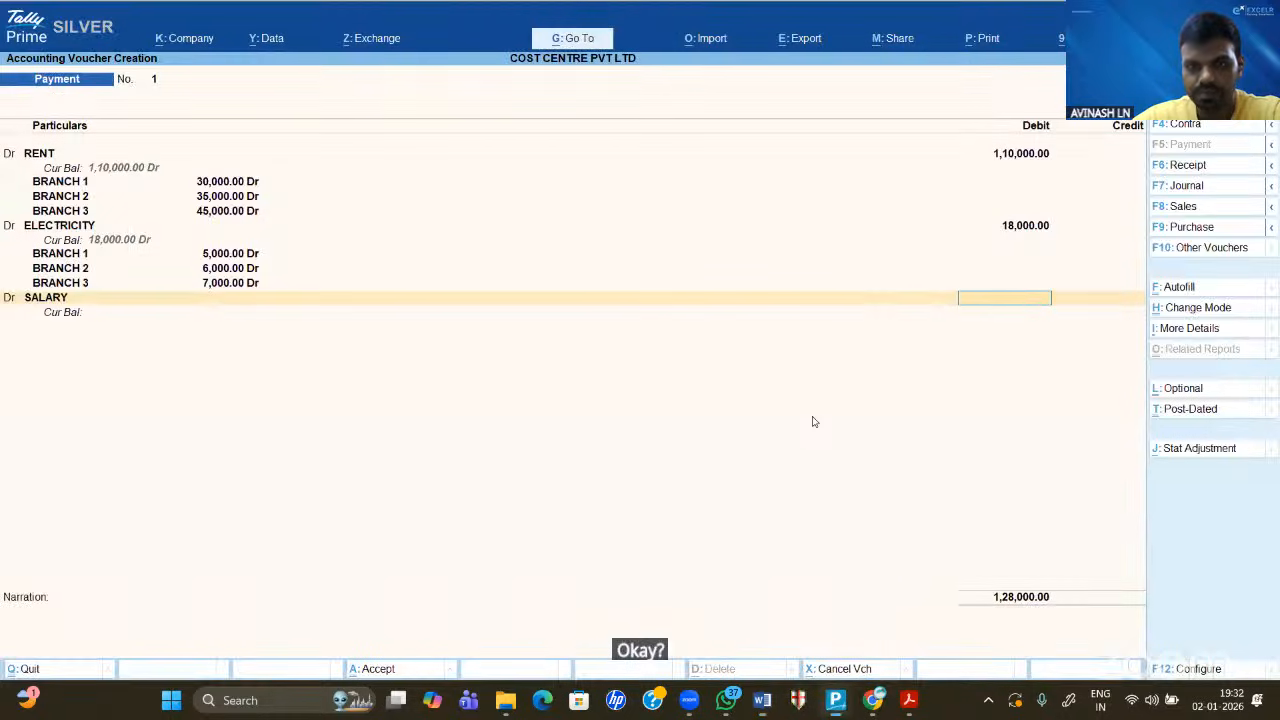
pyautogui.write('450000')
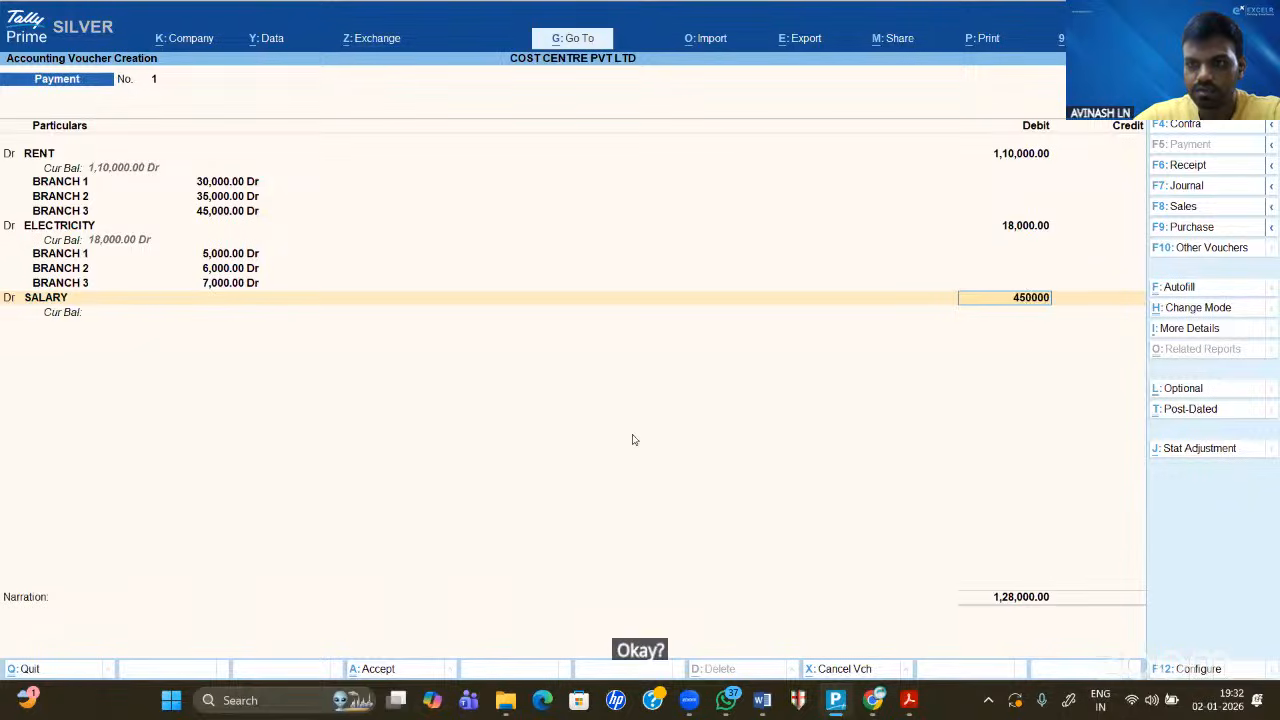
pyautogui.press('Return')
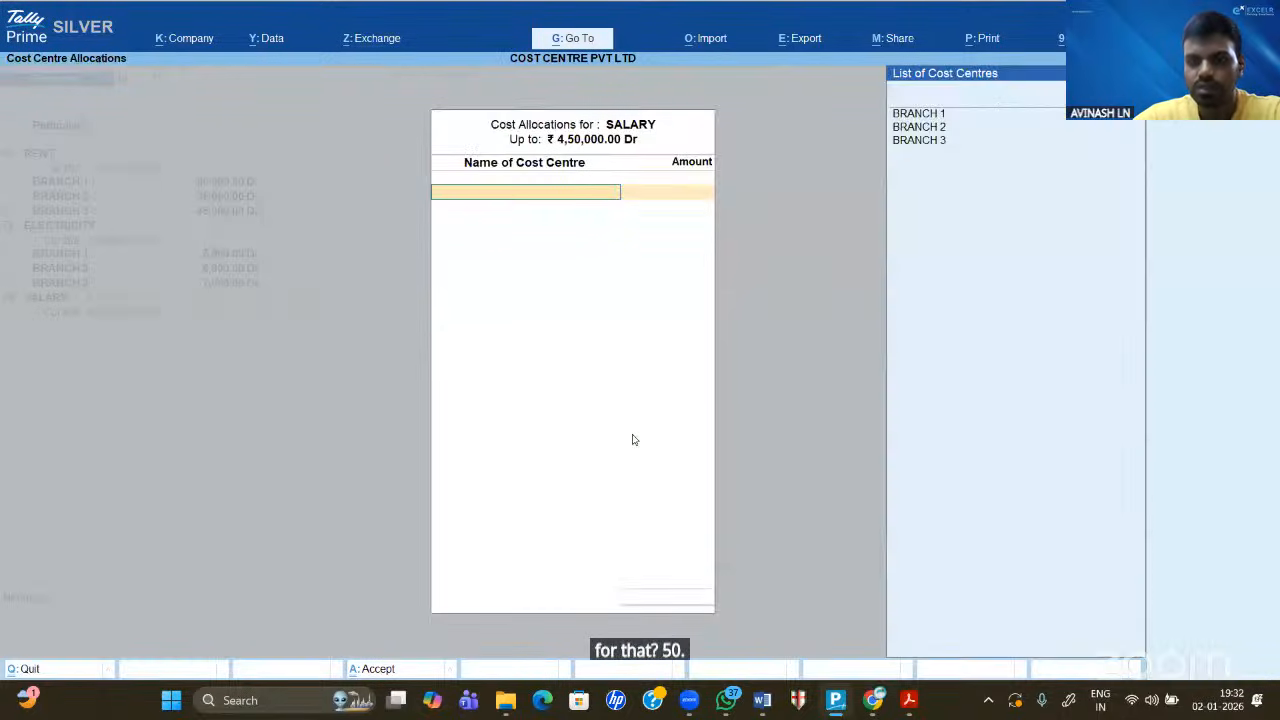
# - Allocate the salary debit: BRANCH 1 1,00,000, BRANCH 2 1,50,000, BRANCH 3 2,00,000
pyautogui.press('Return')
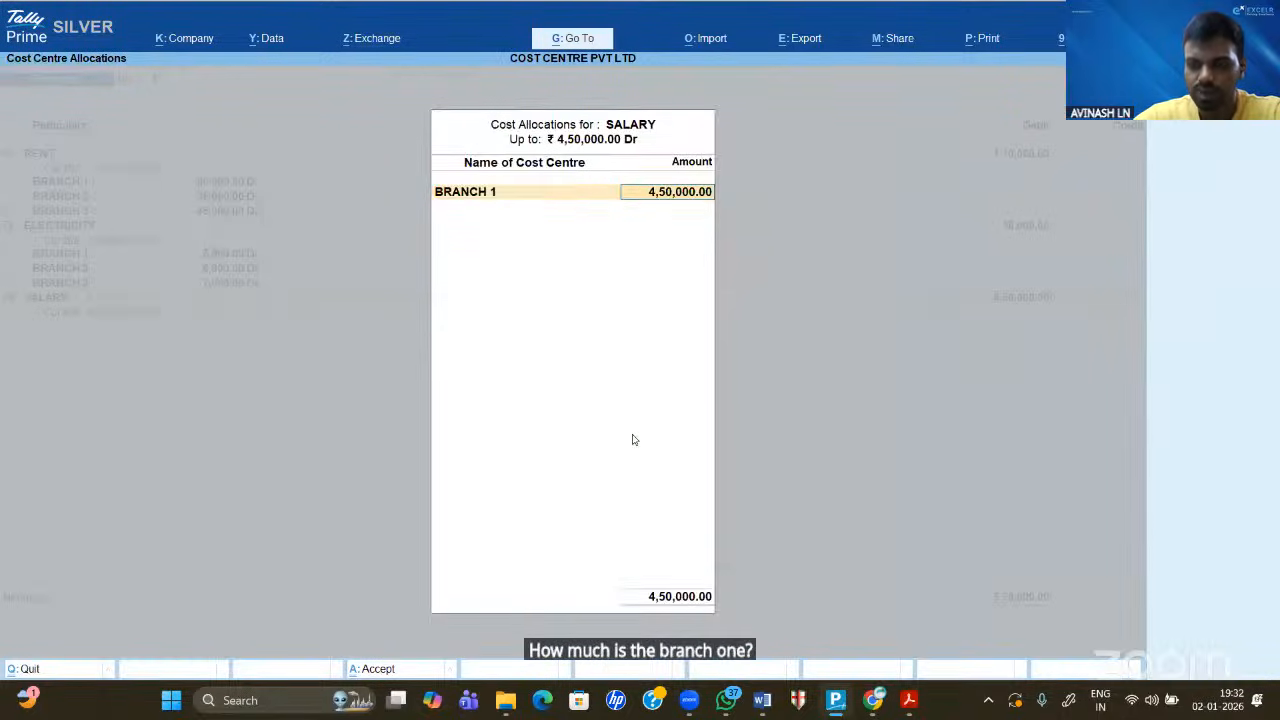
pyautogui.write('1,00,00')
pyautogui.write('0000')
pyautogui.press('Return')
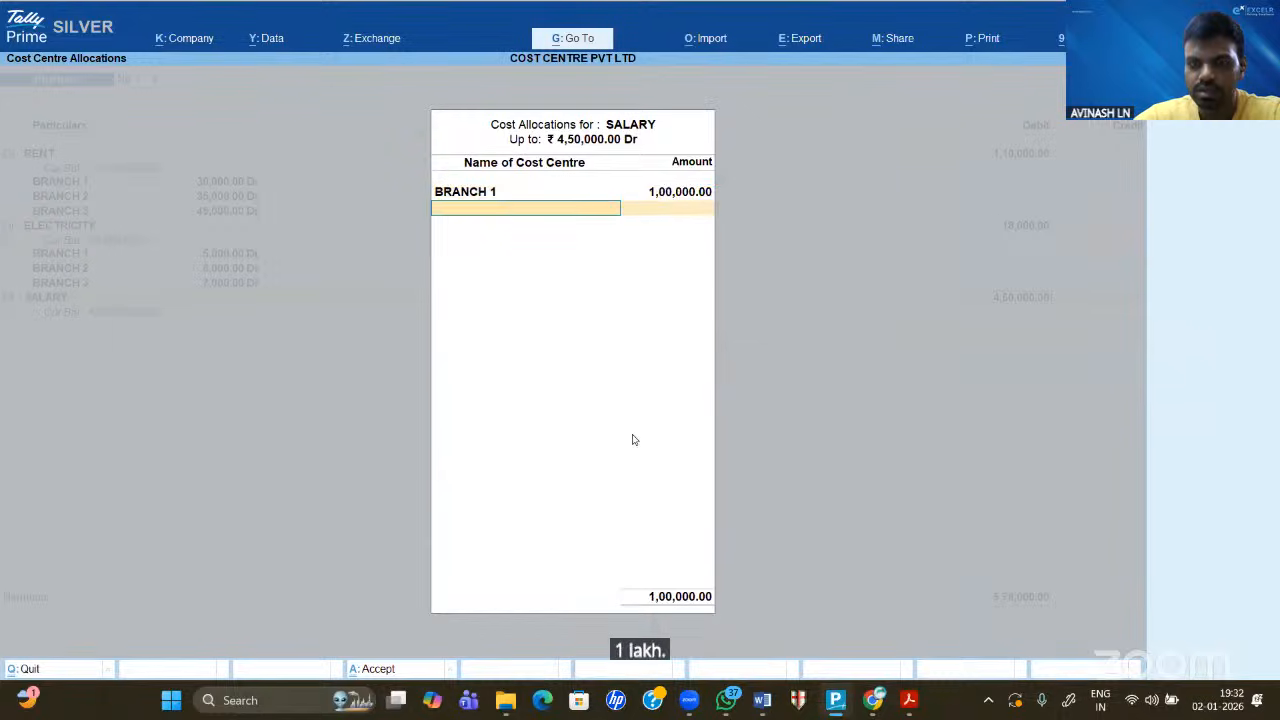
pyautogui.press('Down')
pyautogui.press('Down')
pyautogui.press('Return')
pyautogui.write('150000')
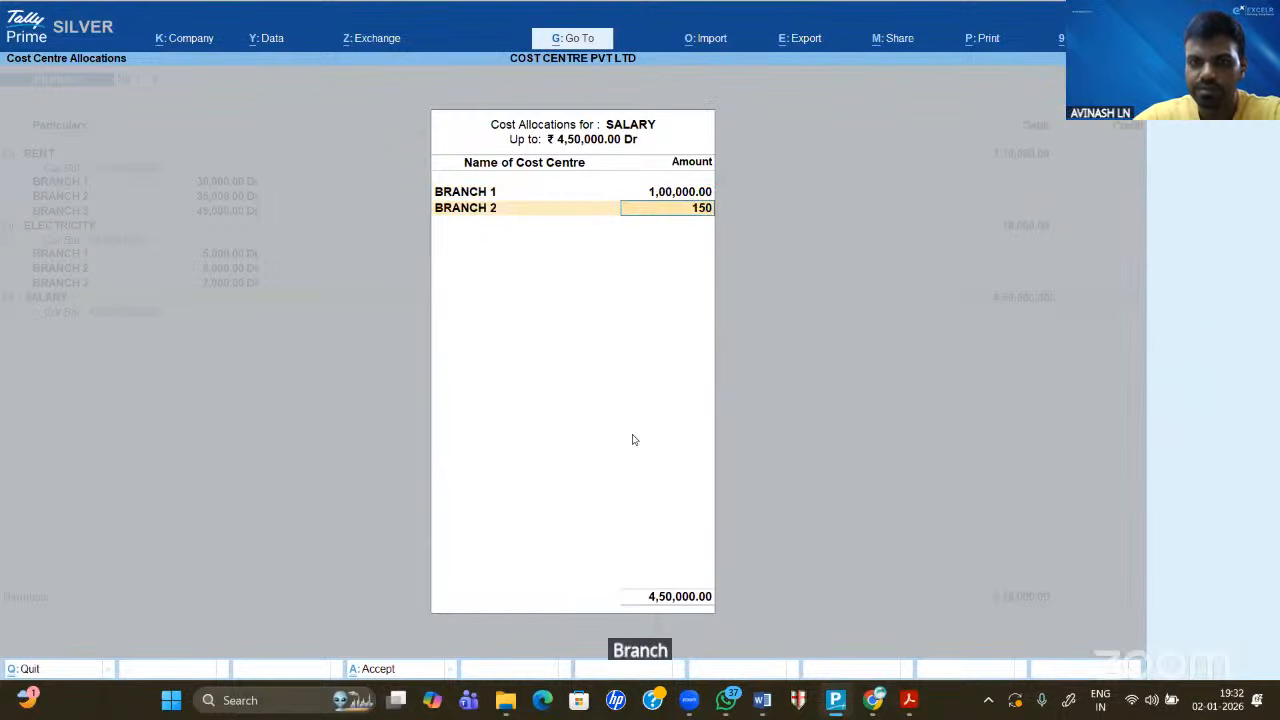
pyautogui.press('Return')
pyautogui.press('Down')
pyautogui.press('Down')
pyautogui.press('Down')
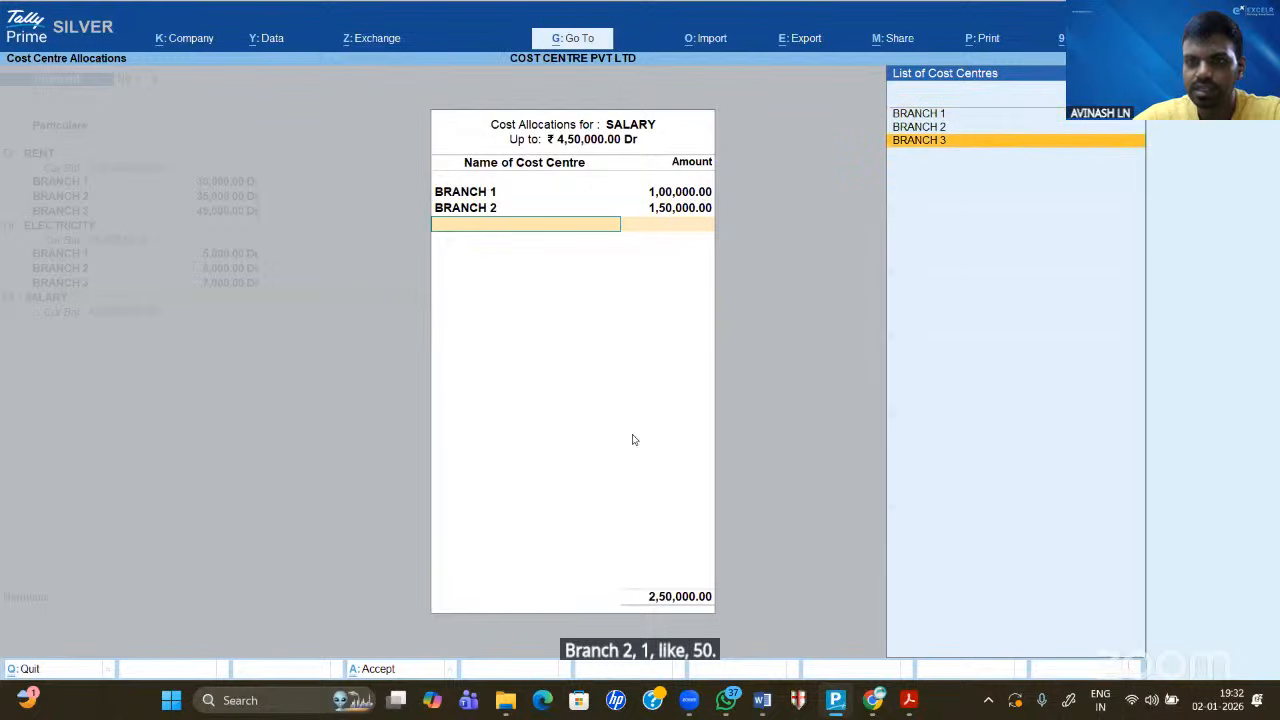
pyautogui.press('Return')
pyautogui.press('Return')
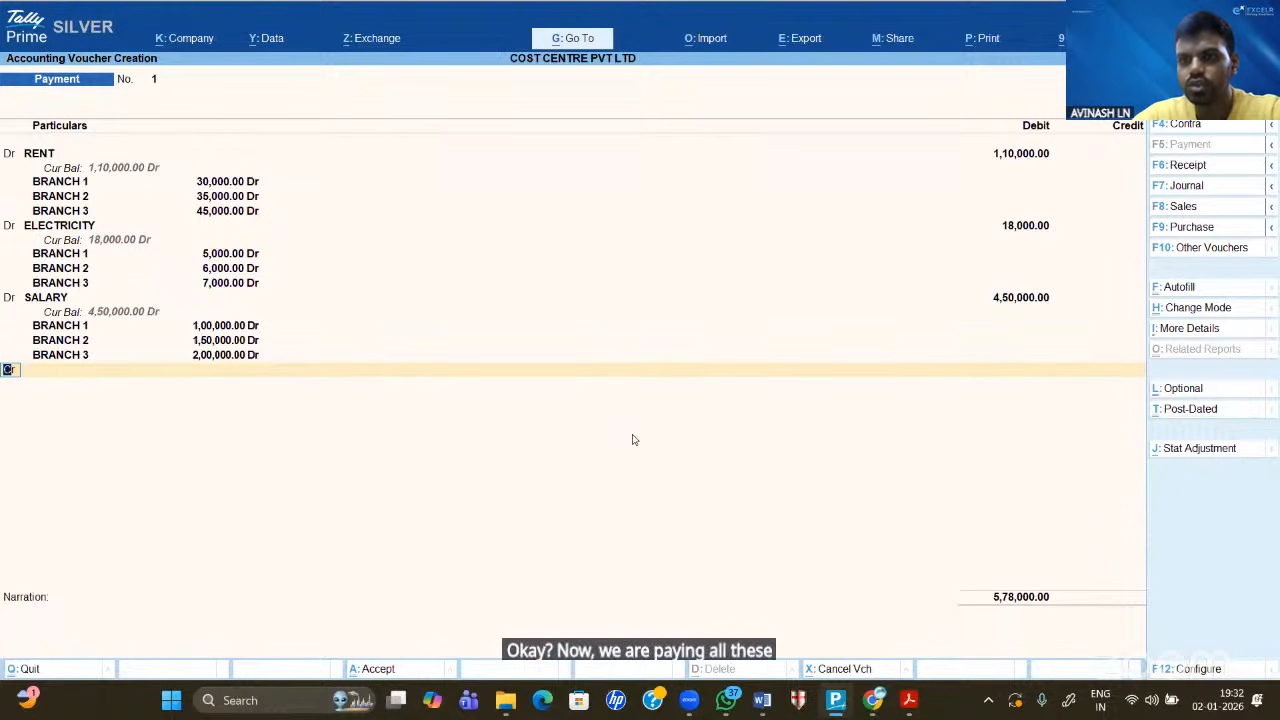
# - Credit Cash with 5,78,000 and dismiss the negative cash warning
pyautogui.press('Return')
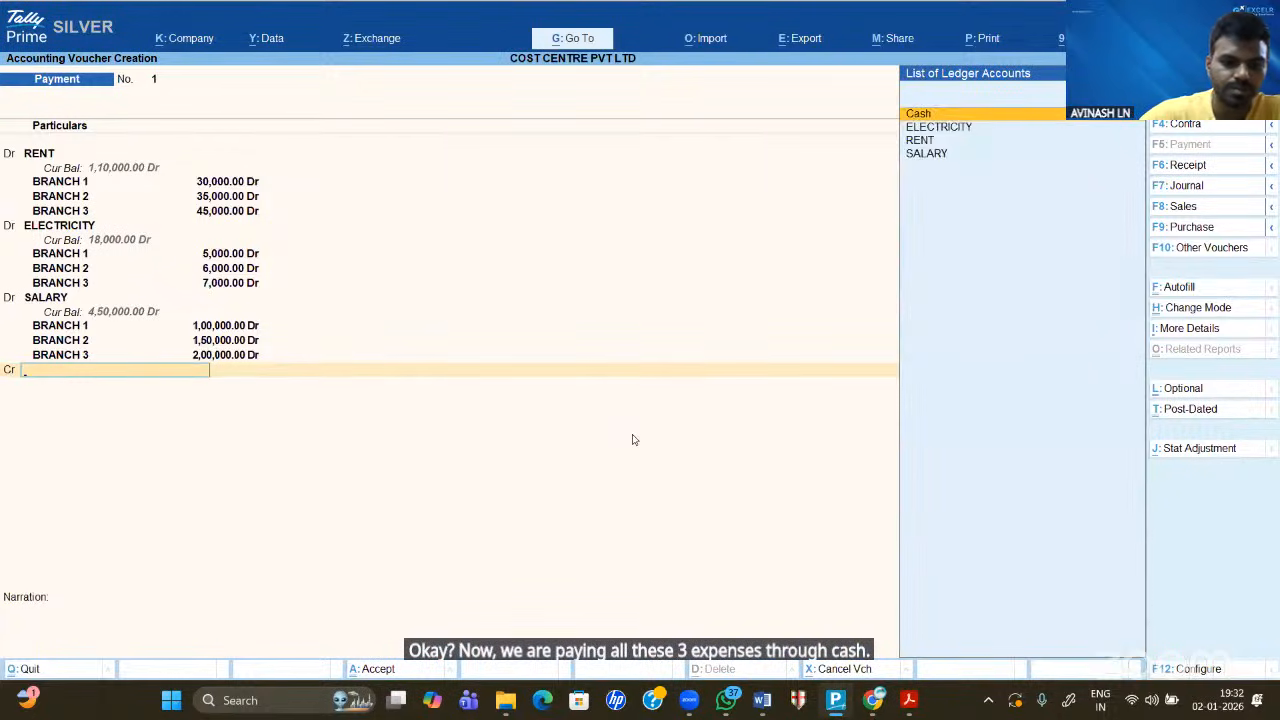
pyautogui.write('CASH')
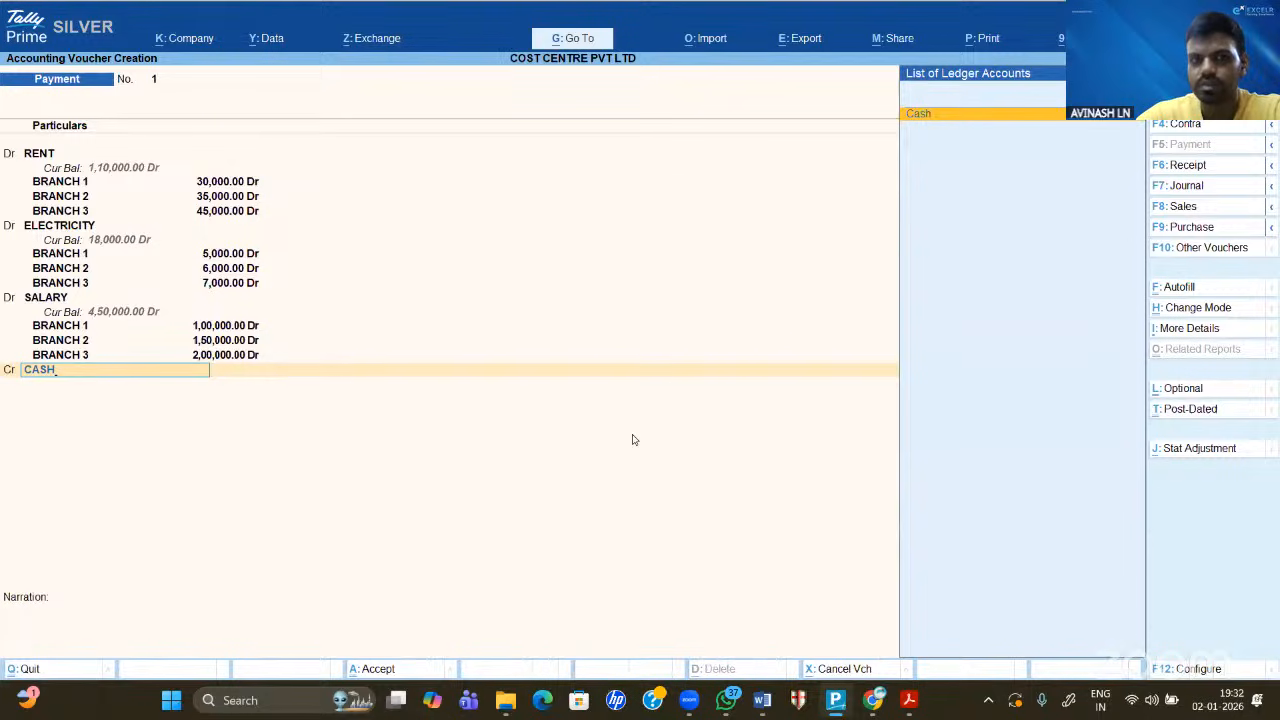
pyautogui.press('Return')
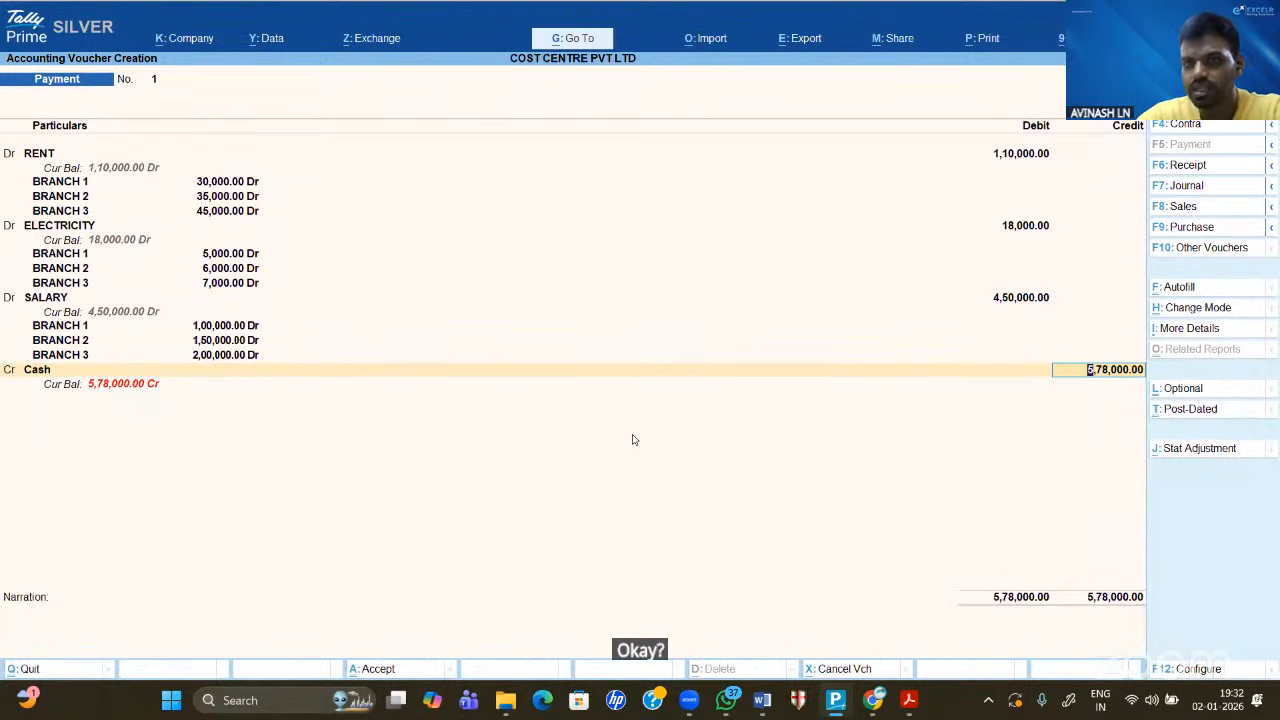
pyautogui.press('Return')
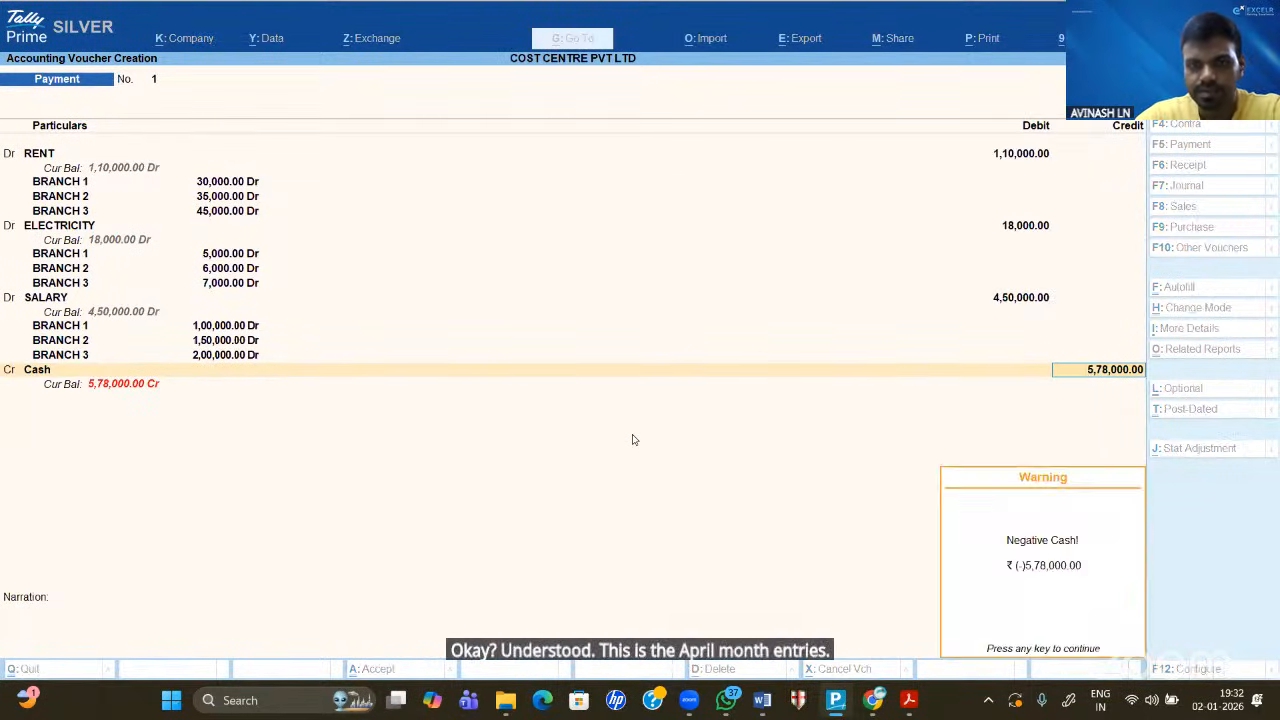
pyautogui.press('Return')
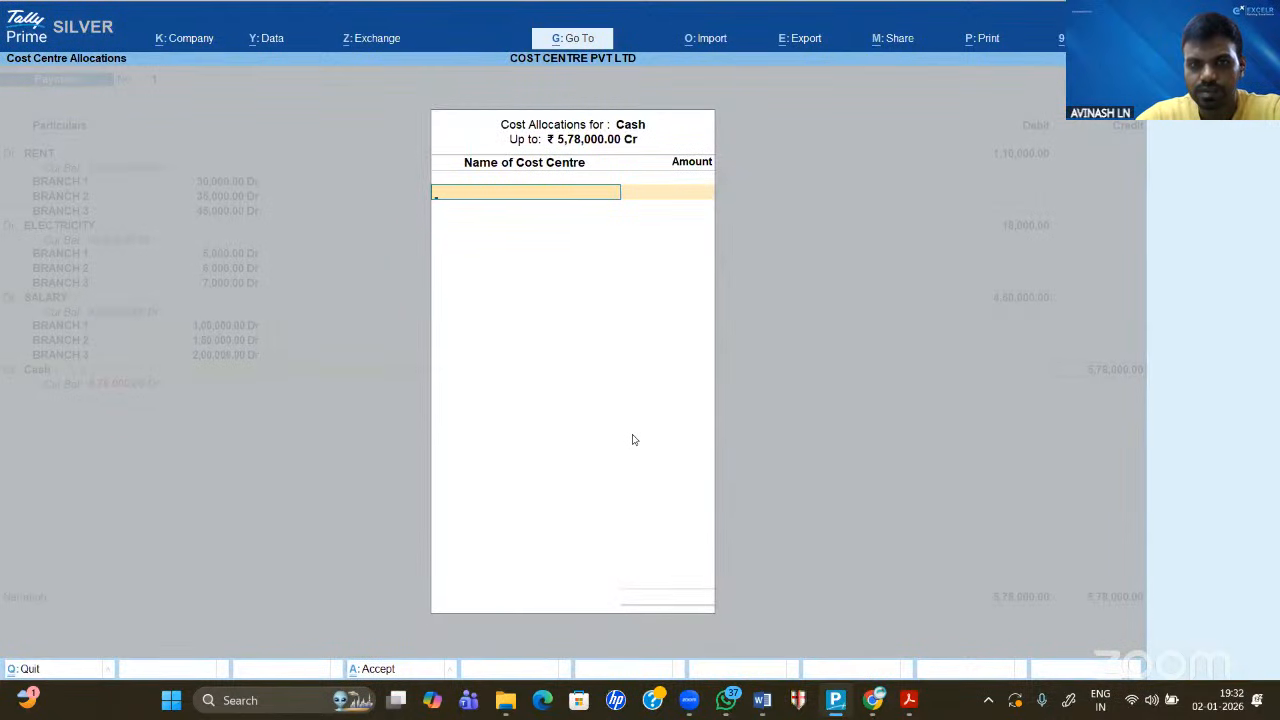
# - Allocate the Cash credit: BRANCH 1 1,10,000 and BRANCH 2 the remaining 4,68,000
pyautogui.press('Return')
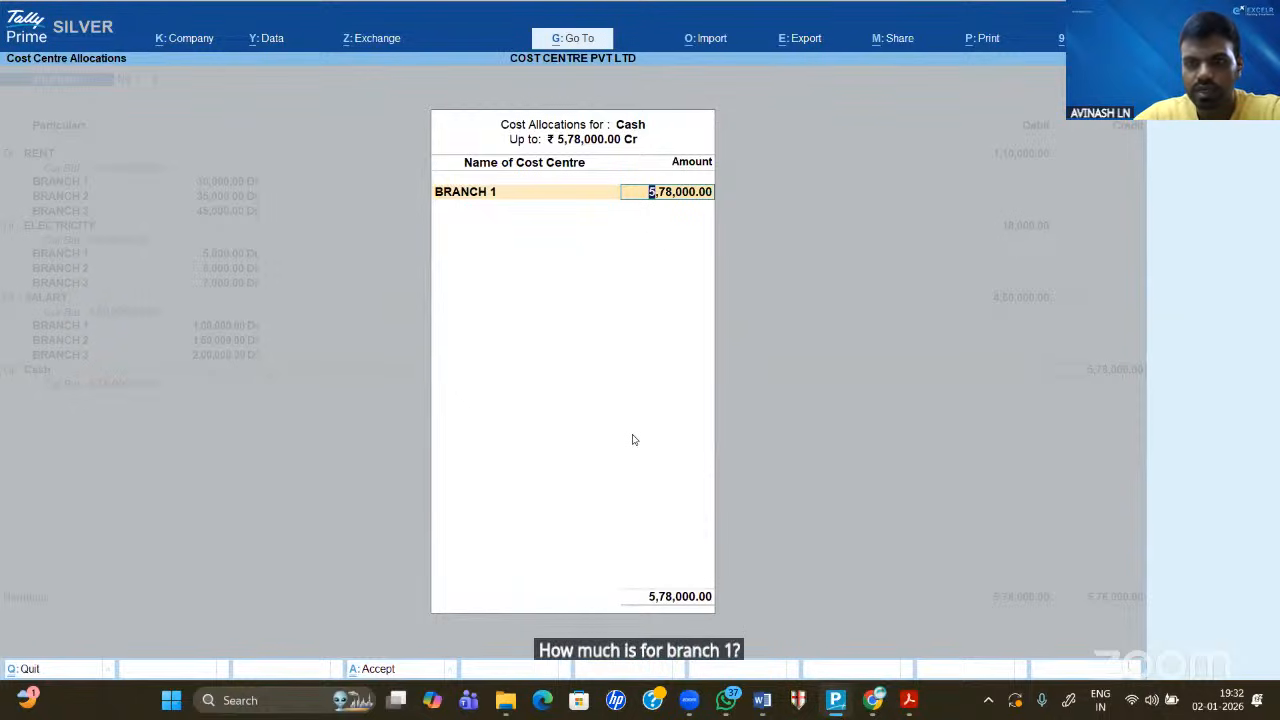
pyautogui.write('110000')
pyautogui.press('Return')
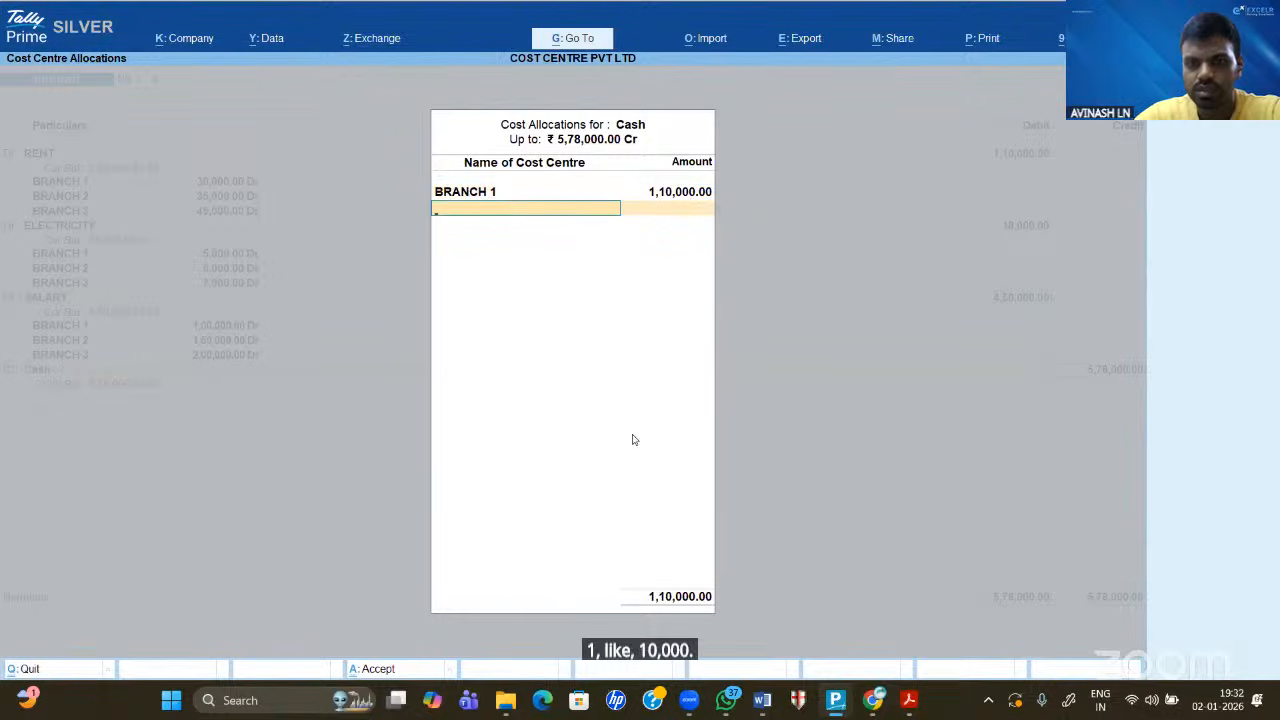
pyautogui.press('Down')
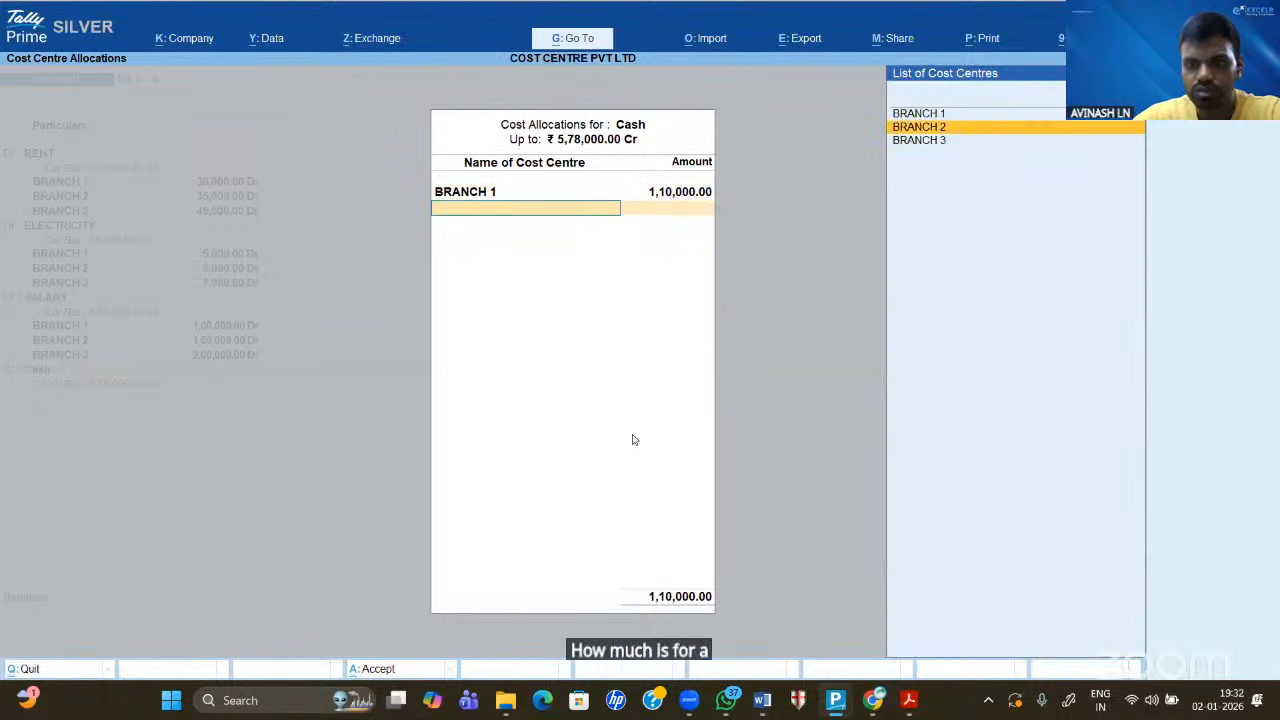
pyautogui.press('Return')
pyautogui.write('18000')
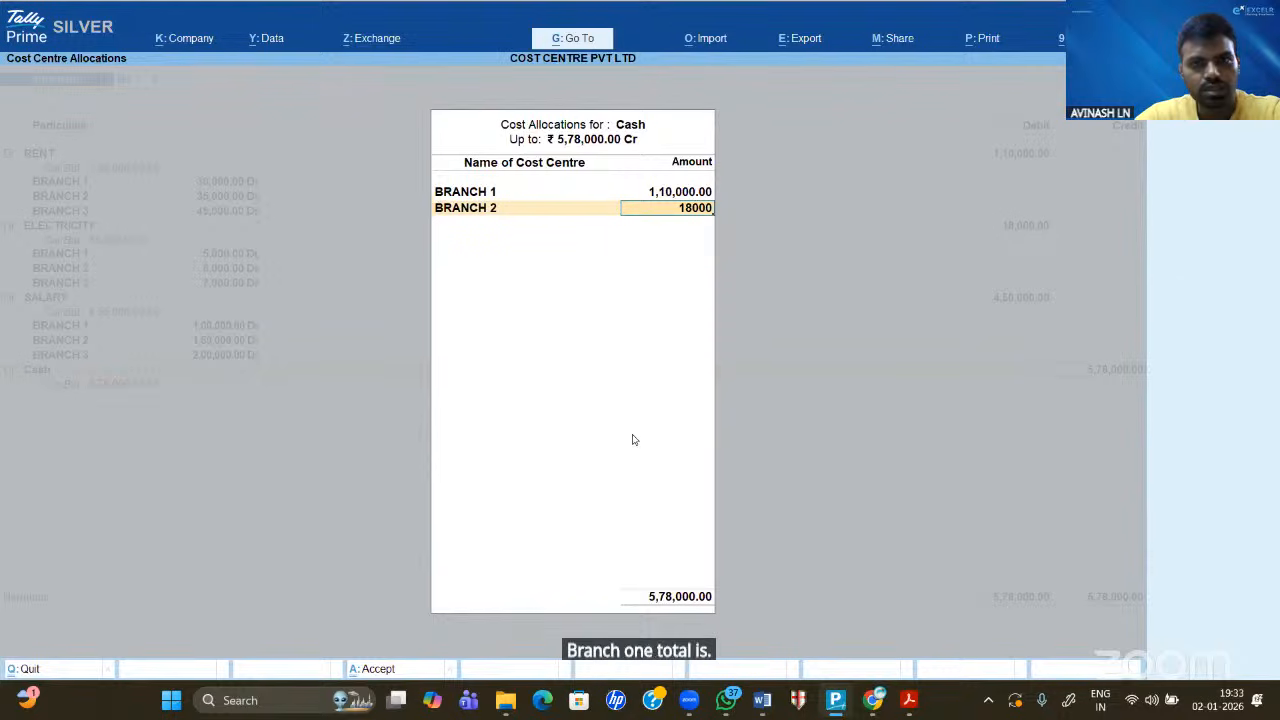
pyautogui.press('BackSpace')
pyautogui.press('BackSpace')
pyautogui.press('BackSpace')
pyautogui.press('BackSpace')
pyautogui.press('BackSpace')
pyautogui.press('Return')
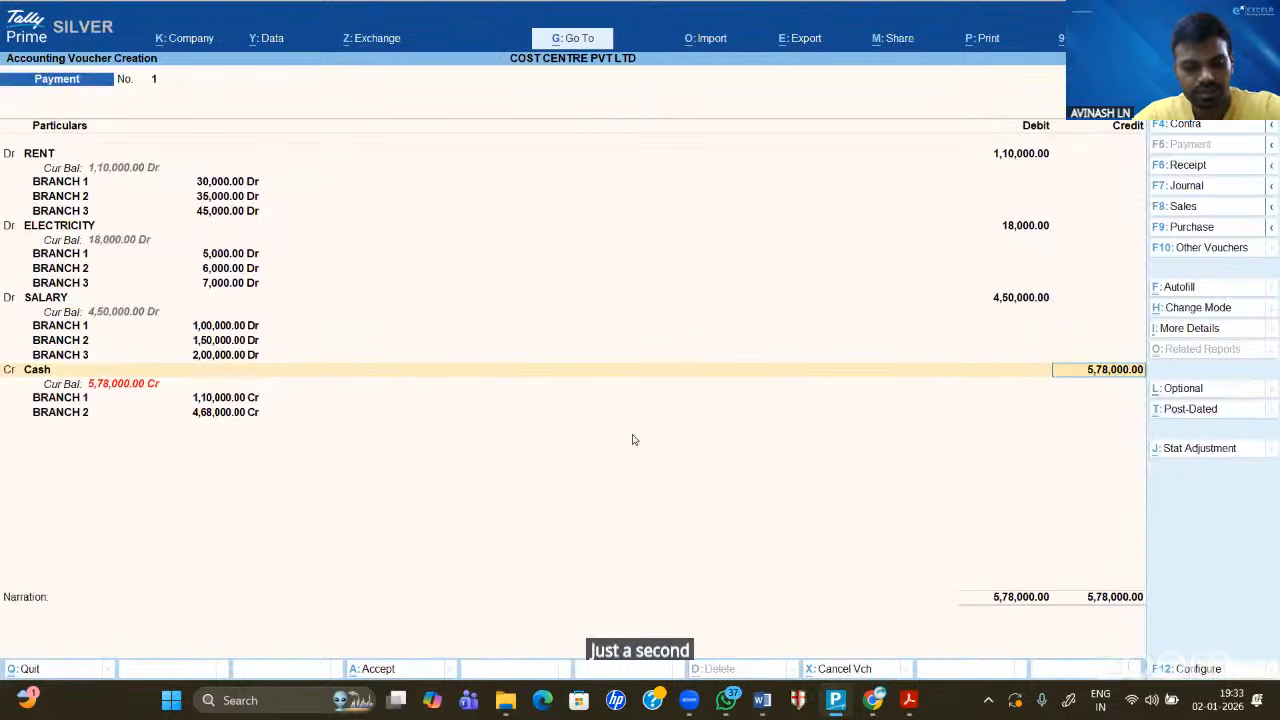
# - In Word, ink a Cash row label and Branch 1's cash total of 1,35,000
pyautogui.hotkey('alt', 'Tab')
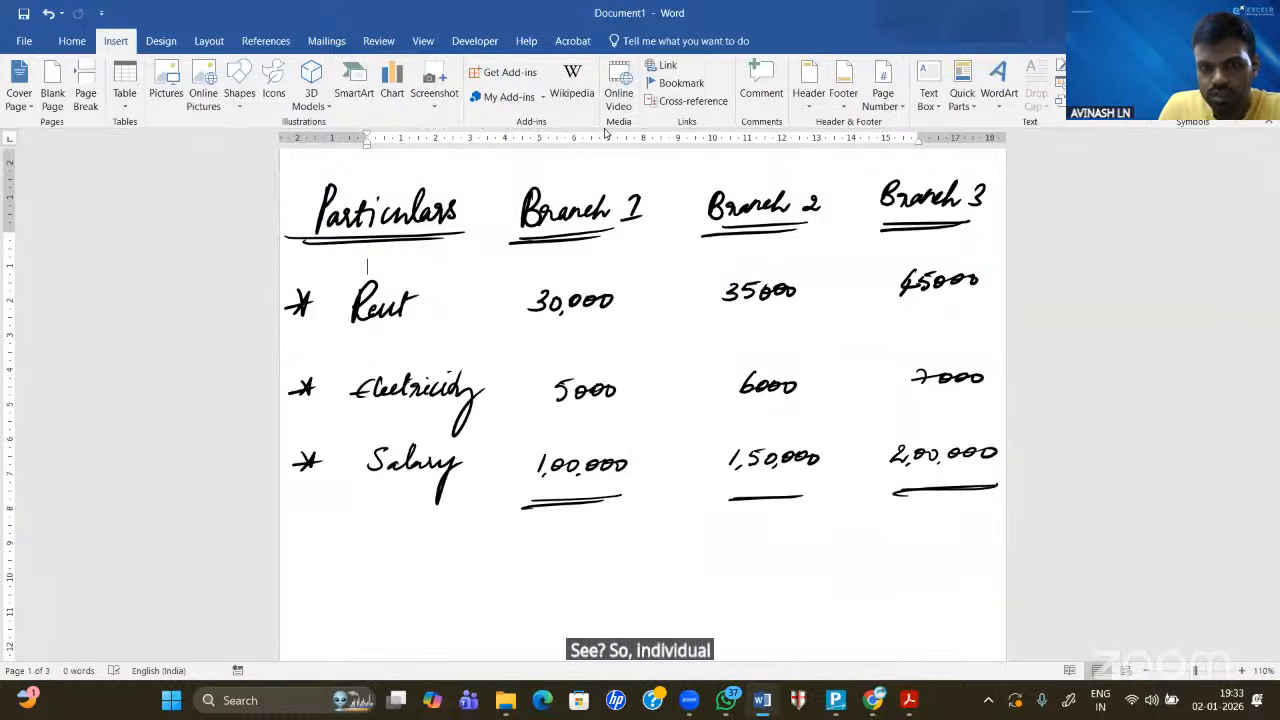
pyautogui.moveTo(320, 526); pyautogui.dragTo(322, 548)
pyautogui.moveTo(332, 537)
pyautogui.mouseDown()
pyautogui.moveTo(359, 550)
pyautogui.moveTo(462, 541)
pyautogui.moveTo(451, 551)
pyautogui.mouseUp()
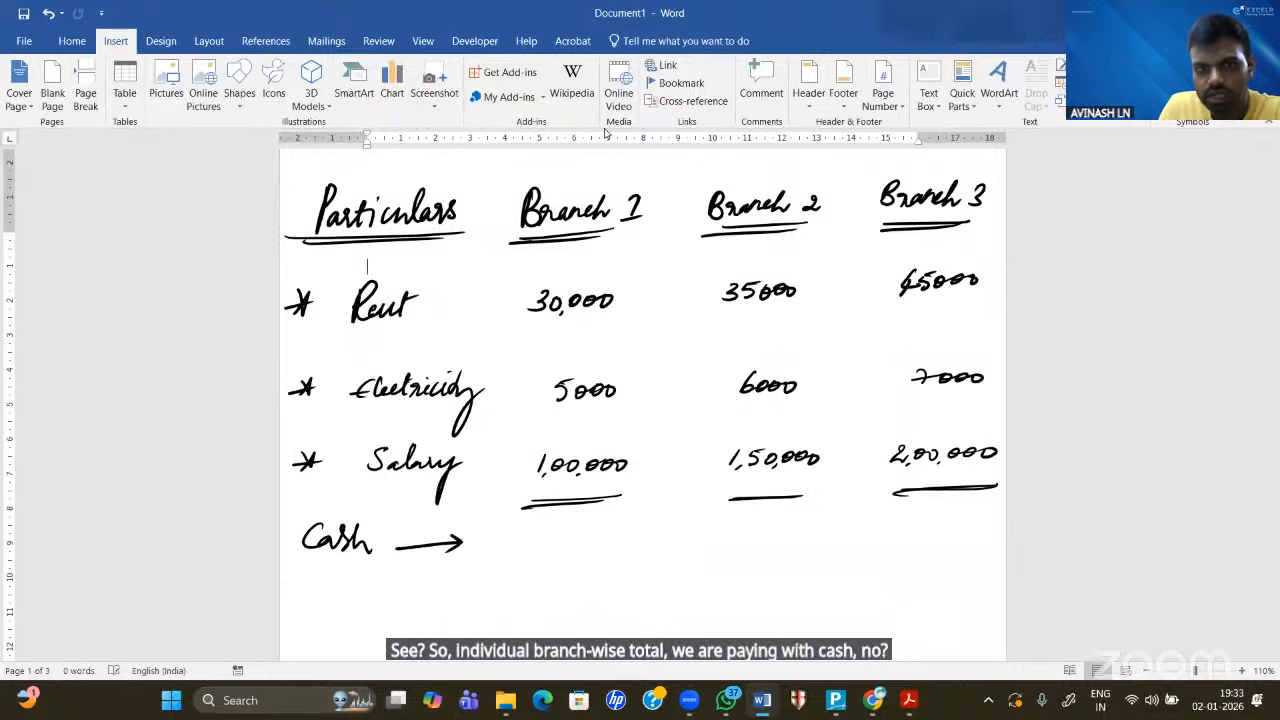
pyautogui.moveTo(537, 533)
pyautogui.mouseDown()
pyautogui.moveTo(540, 555)
pyautogui.moveTo(551, 551)
pyautogui.mouseUp()
pyautogui.moveTo(560, 533)
pyautogui.mouseDown()
pyautogui.moveTo(557, 554)
pyautogui.moveTo(578, 552)
pyautogui.mouseUp()
pyautogui.moveTo(584, 530); pyautogui.dragTo(610, 535)
pyautogui.moveTo(626, 533); pyautogui.dragTo(636, 536)
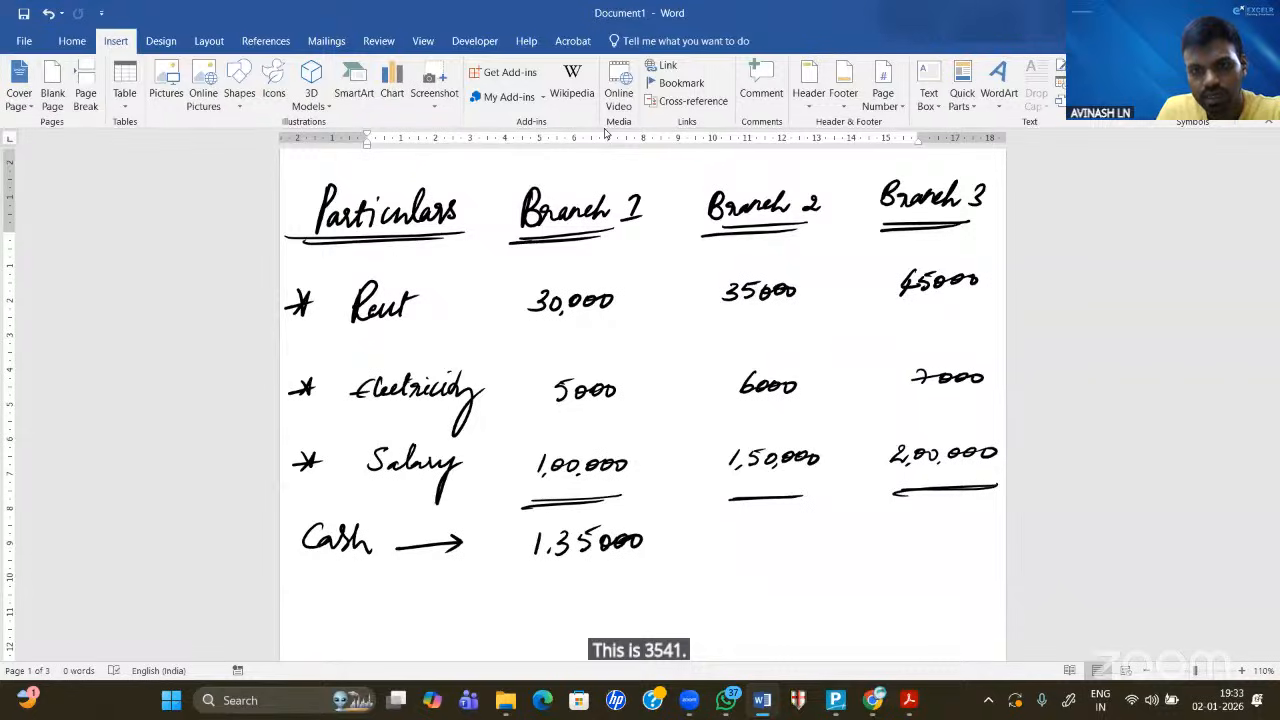
# - Ink the Branch 2 and Branch 3 cash totals of 1,91,000 and 2,52,000
pyautogui.moveTo(735, 528); pyautogui.dragTo(738, 555)
pyautogui.moveTo(761, 528)
pyautogui.mouseDown()
pyautogui.moveTo(758, 549)
pyautogui.moveTo(783, 548)
pyautogui.mouseUp()
pyautogui.moveTo(798, 530); pyautogui.dragTo(797, 531)
pyautogui.moveTo(811, 530); pyautogui.dragTo(824, 531)
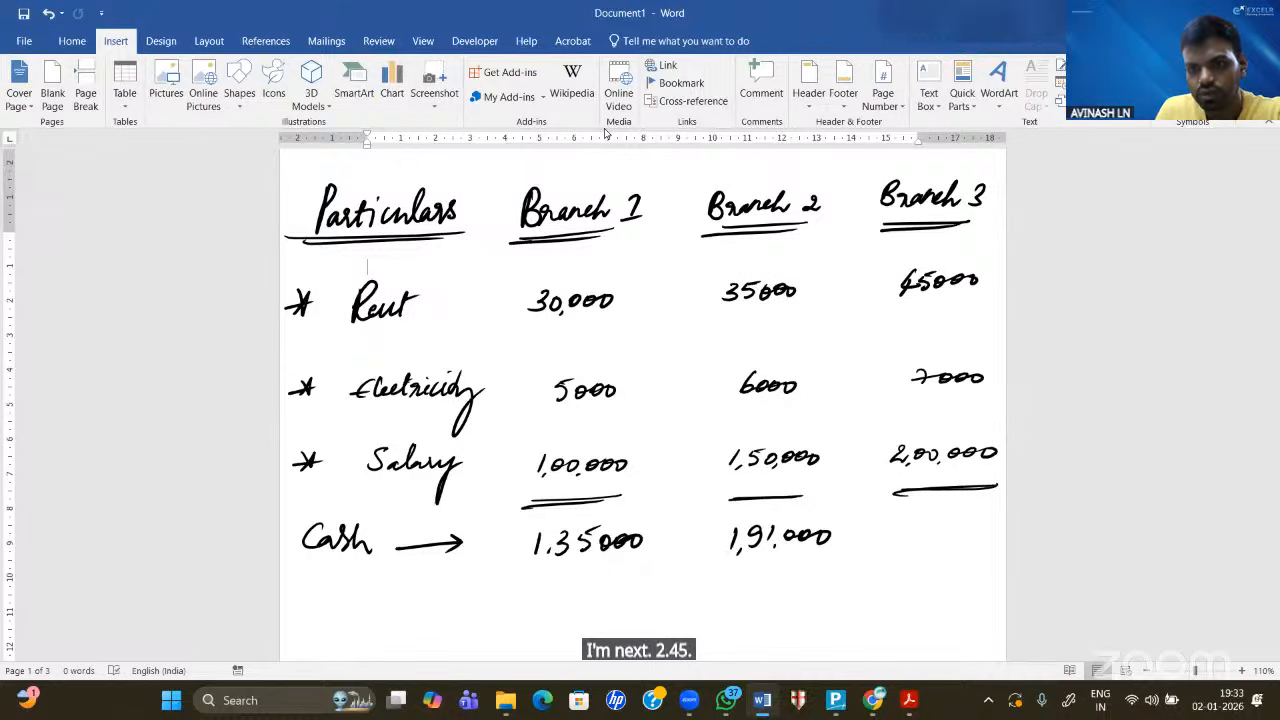
pyautogui.moveTo(892, 524)
pyautogui.mouseDown()
pyautogui.moveTo(914, 541)
pyautogui.moveTo(937, 514)
pyautogui.mouseUp()
pyautogui.moveTo(942, 522); pyautogui.dragTo(958, 538)
pyautogui.moveTo(965, 522); pyautogui.dragTo(992, 530)
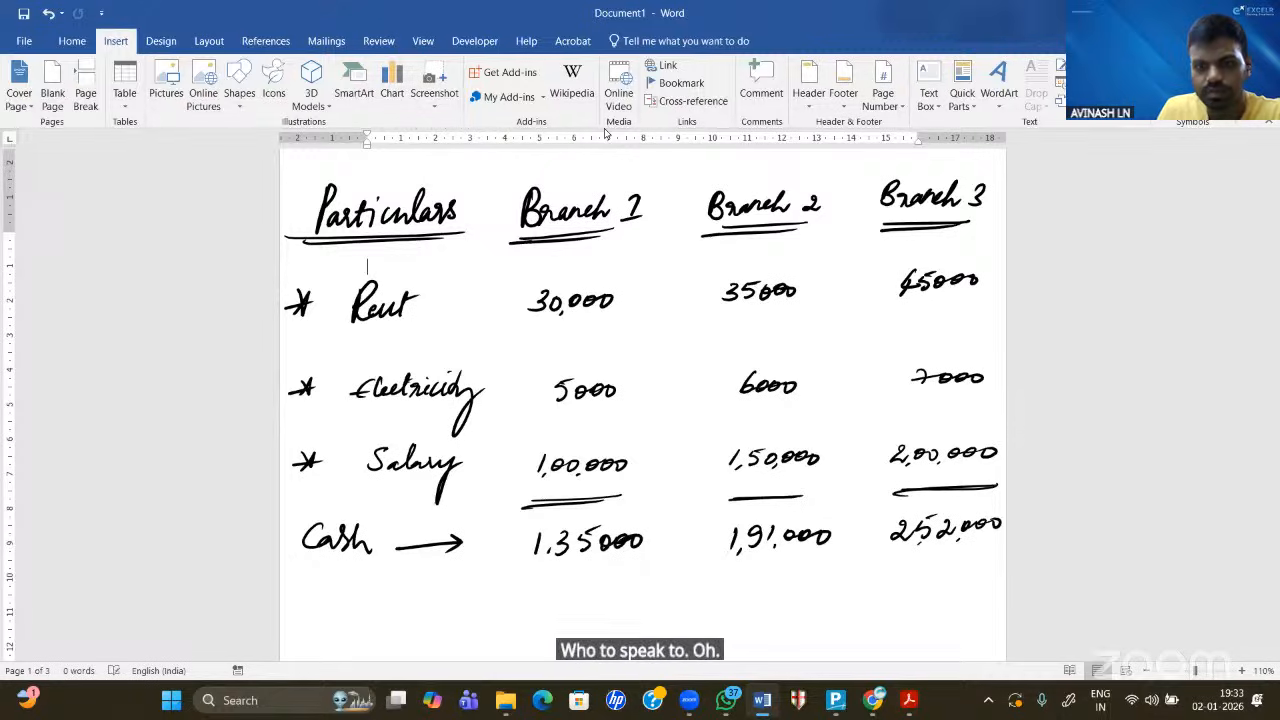
# - Underline the three cash totals and return to the Tally voucher
pyautogui.moveTo(532, 577); pyautogui.dragTo(603, 568)
pyautogui.moveTo(726, 565); pyautogui.dragTo(805, 557)
pyautogui.moveTo(842, 553); pyautogui.dragTo(980, 548)
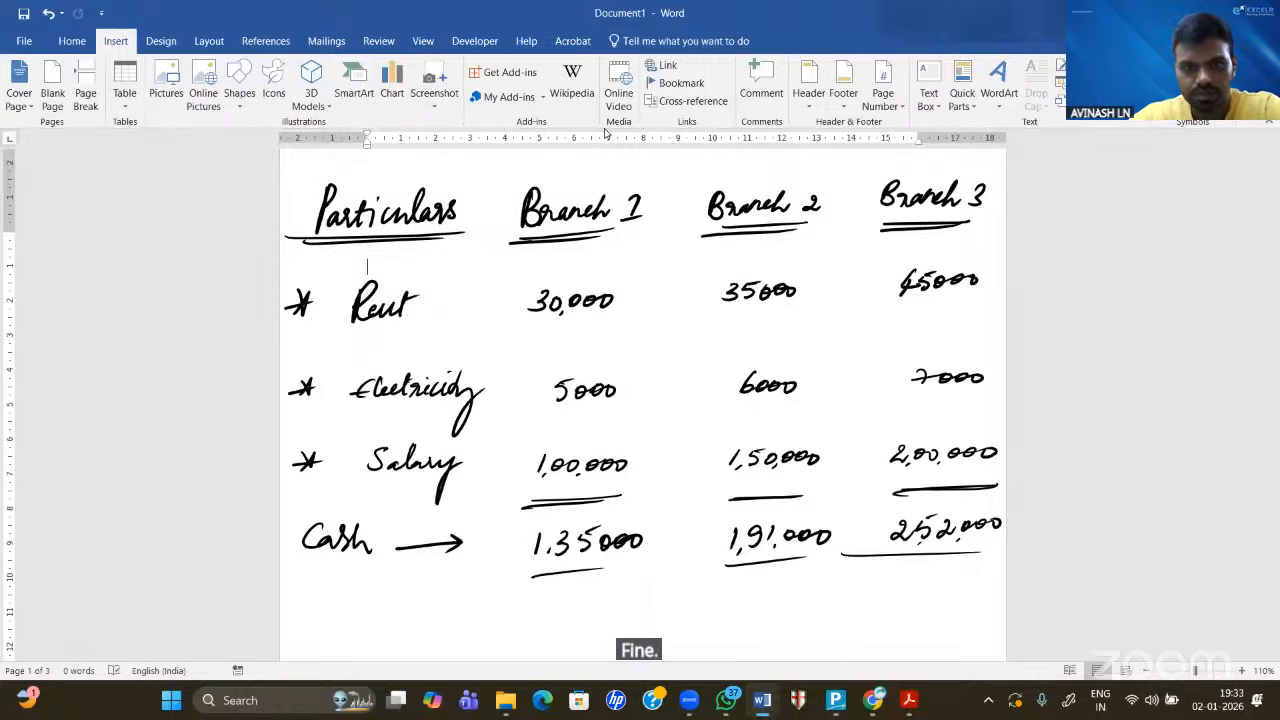
pyautogui.hotkey('alt', 'Tab')
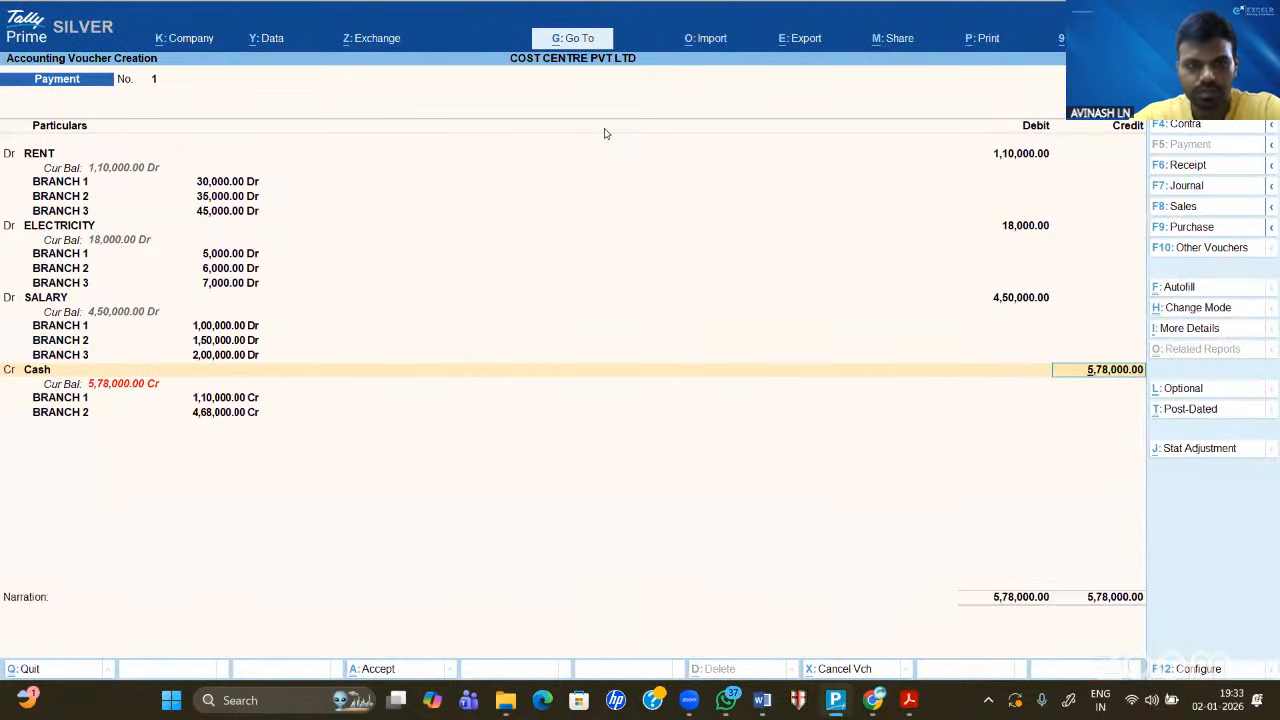
# - Change the Cash allocations to 1,35,000 for BRANCH 1 and 1,91,000 for BRANCH 2
pyautogui.press('Return')
pyautogui.press('Return')
pyautogui.write('135000')
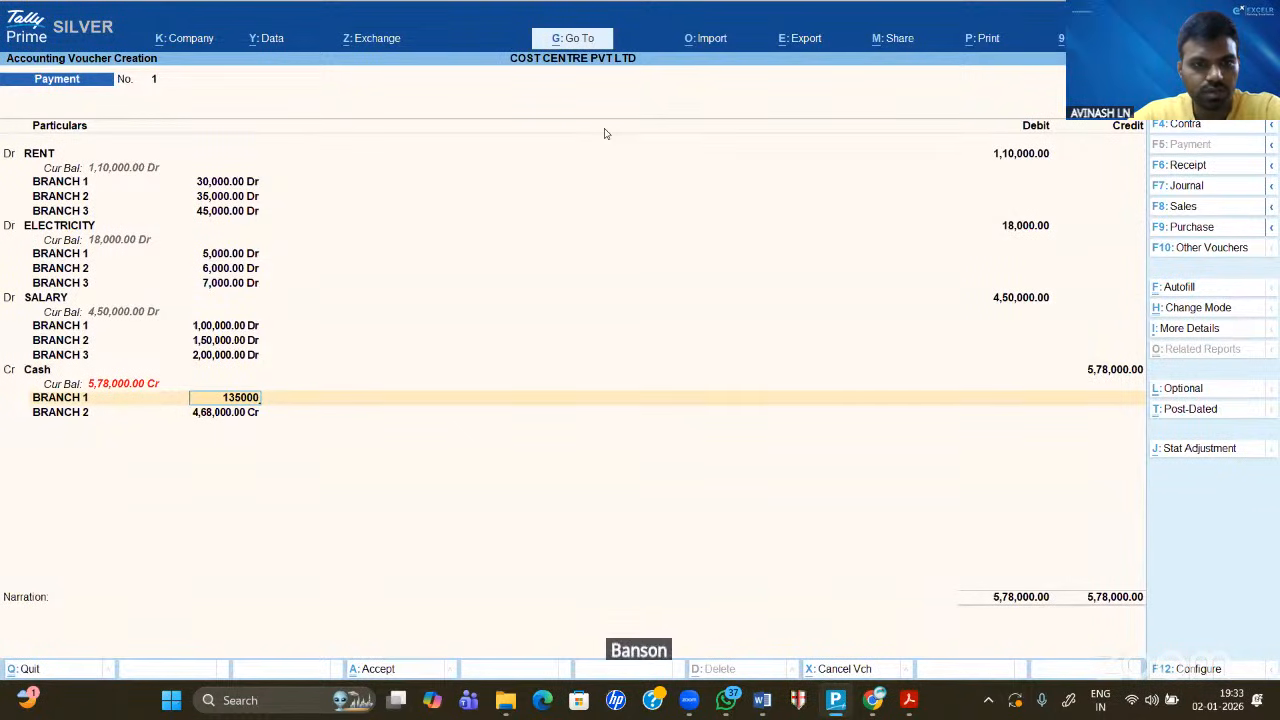
pyautogui.press('Return')
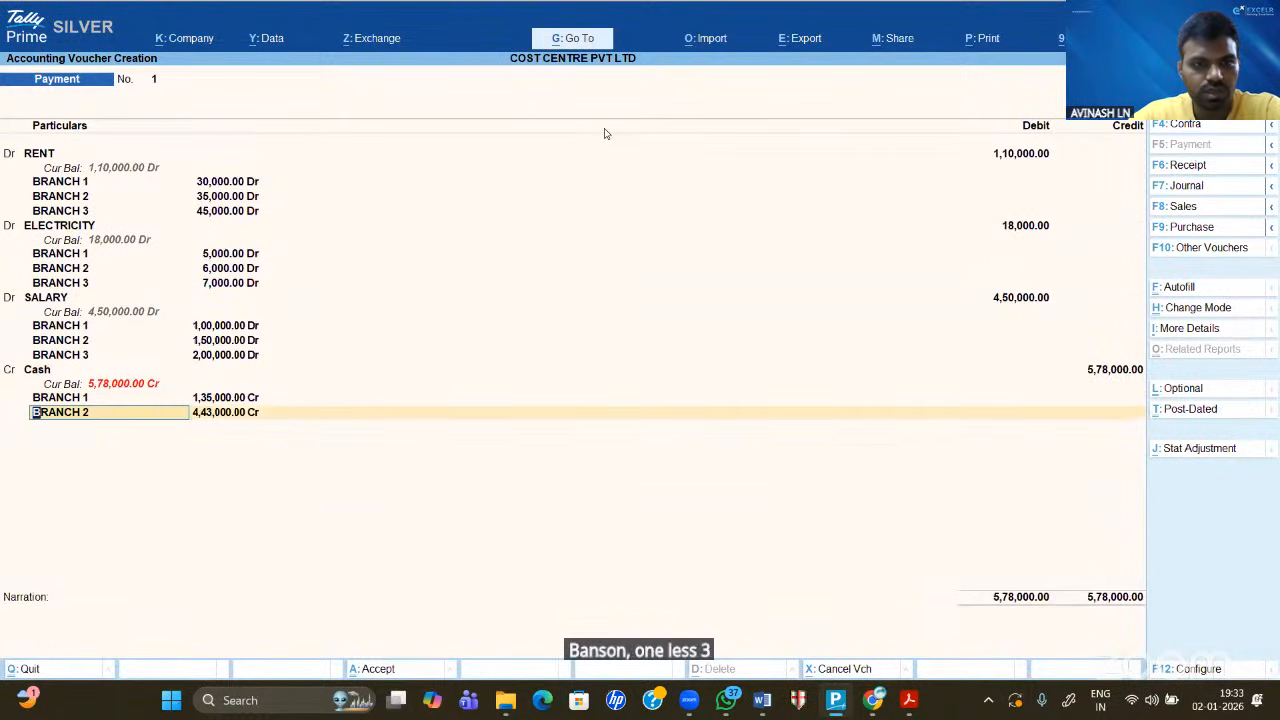
pyautogui.press('Return')
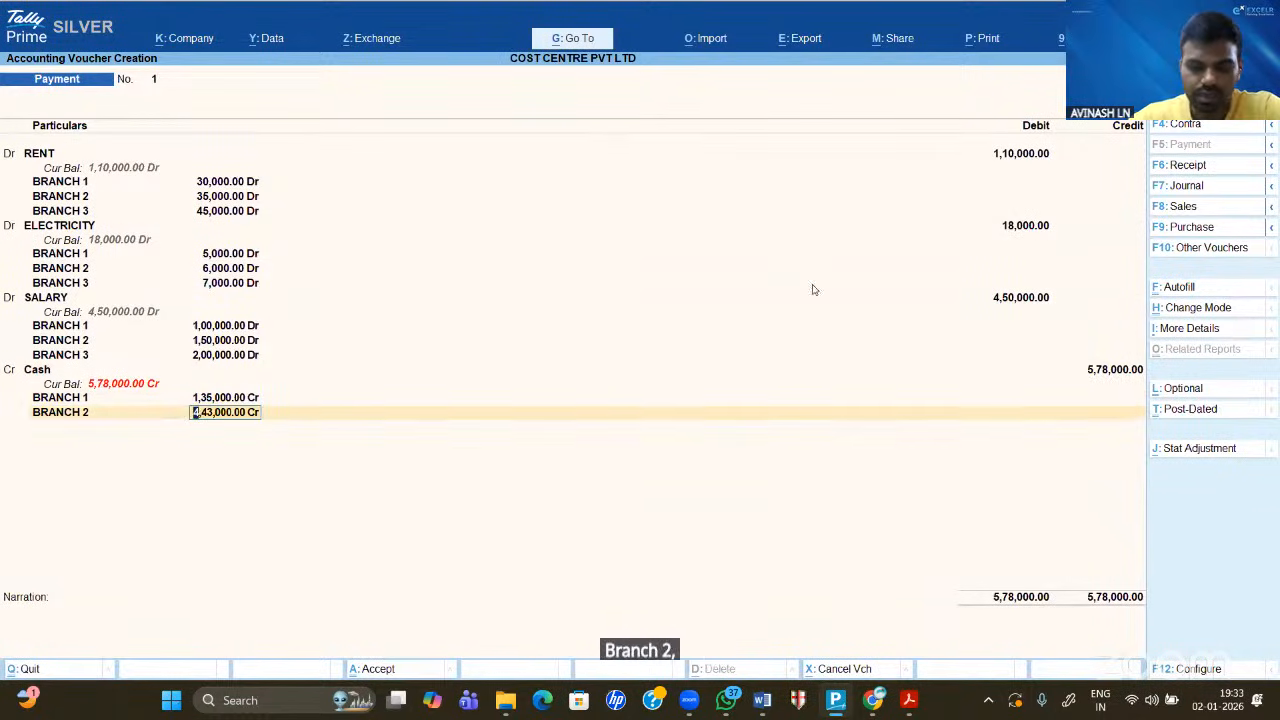
pyautogui.click(760, 702)
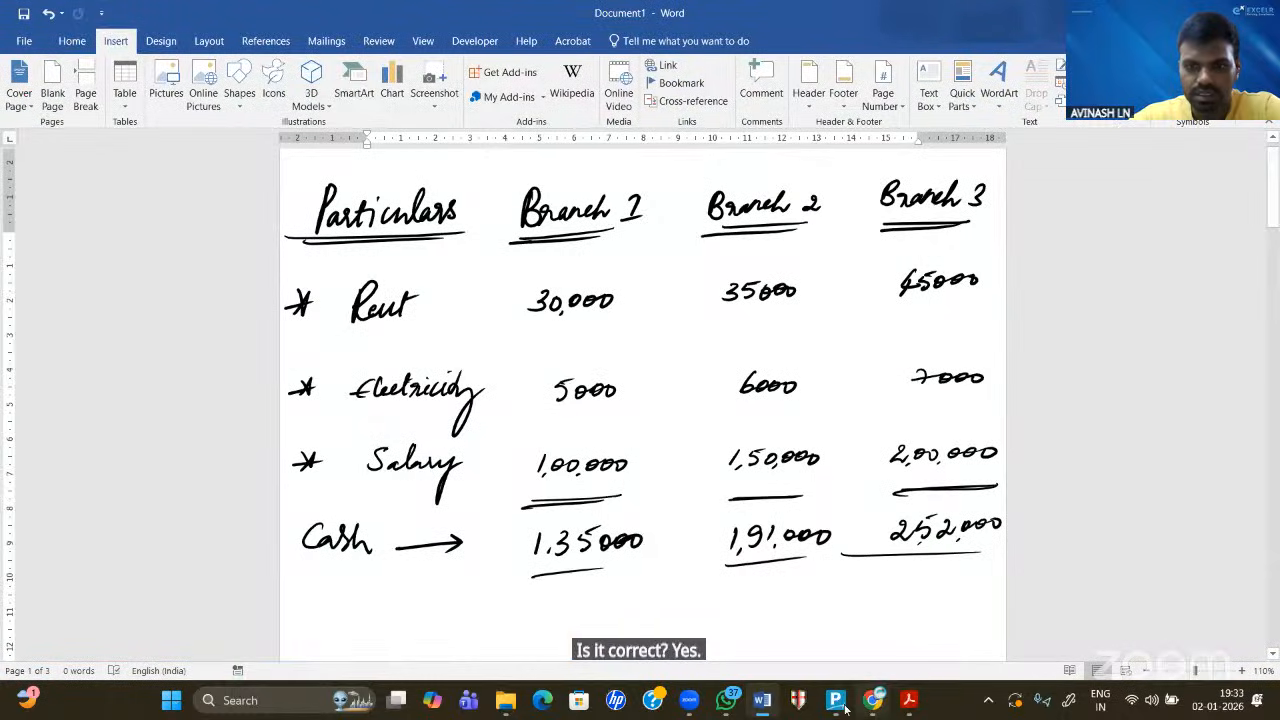
pyautogui.click(845, 708)
pyautogui.write('191000')
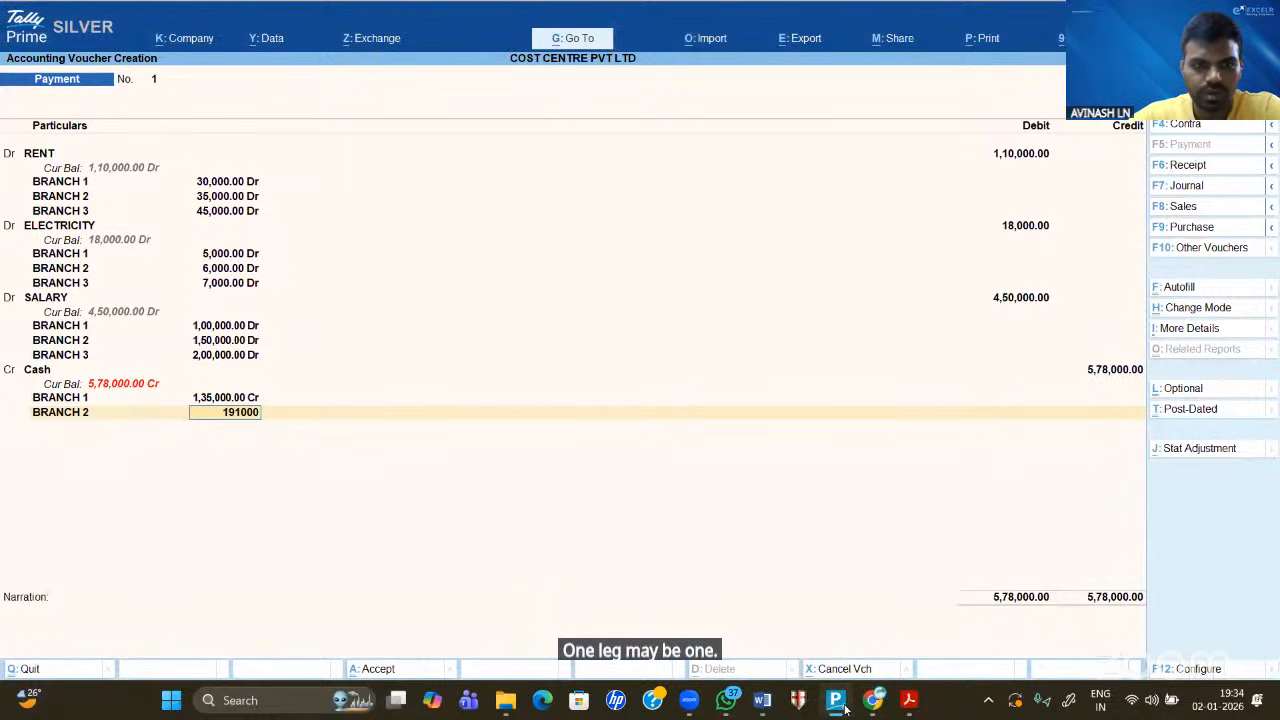
pyautogui.press('Return')
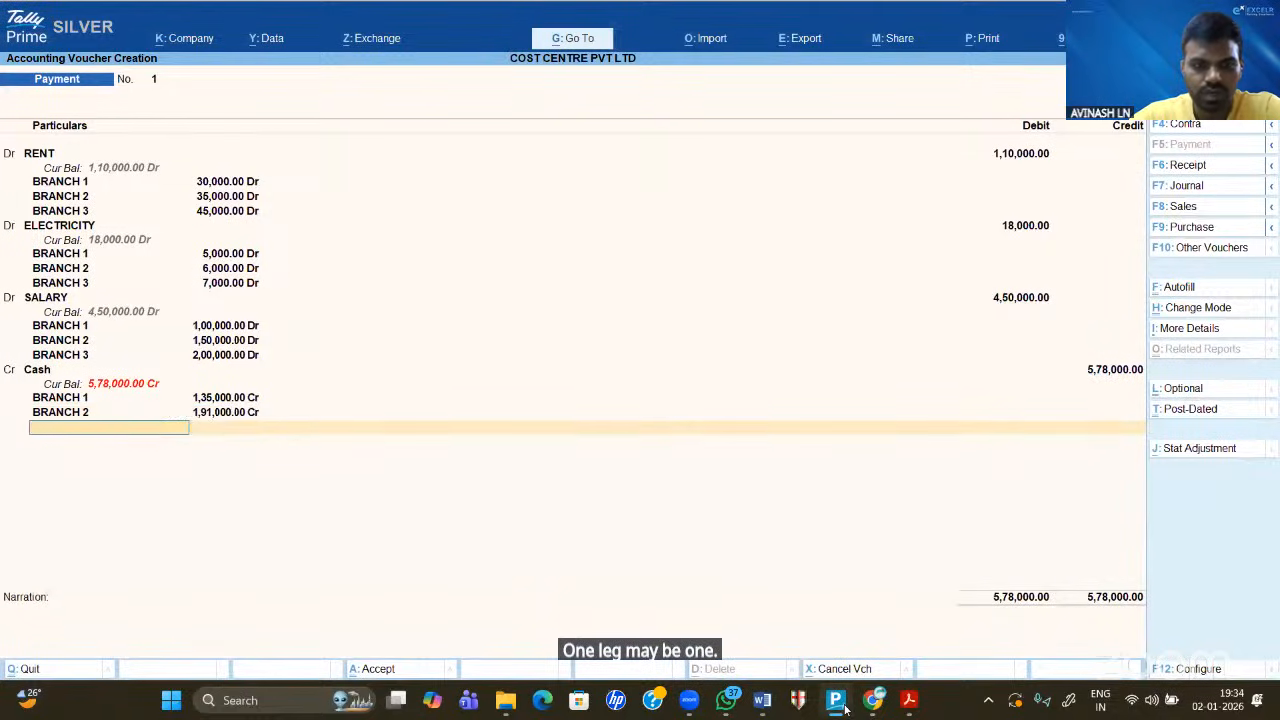
# - Add BRANCH 3 with the remaining 2,52,000, leave Narration blank, and accept Payment voucher 1
pyautogui.press('Down')
pyautogui.press('Down')
pyautogui.press('Return')
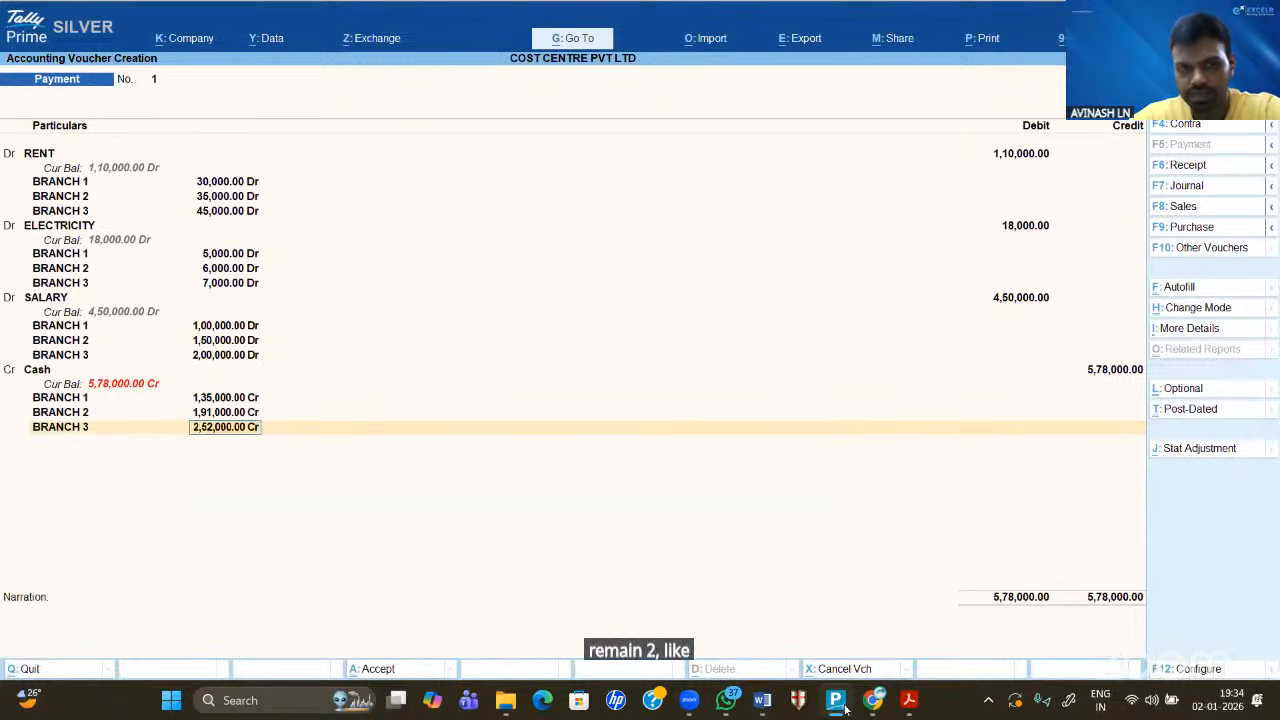
pyautogui.press('Return')
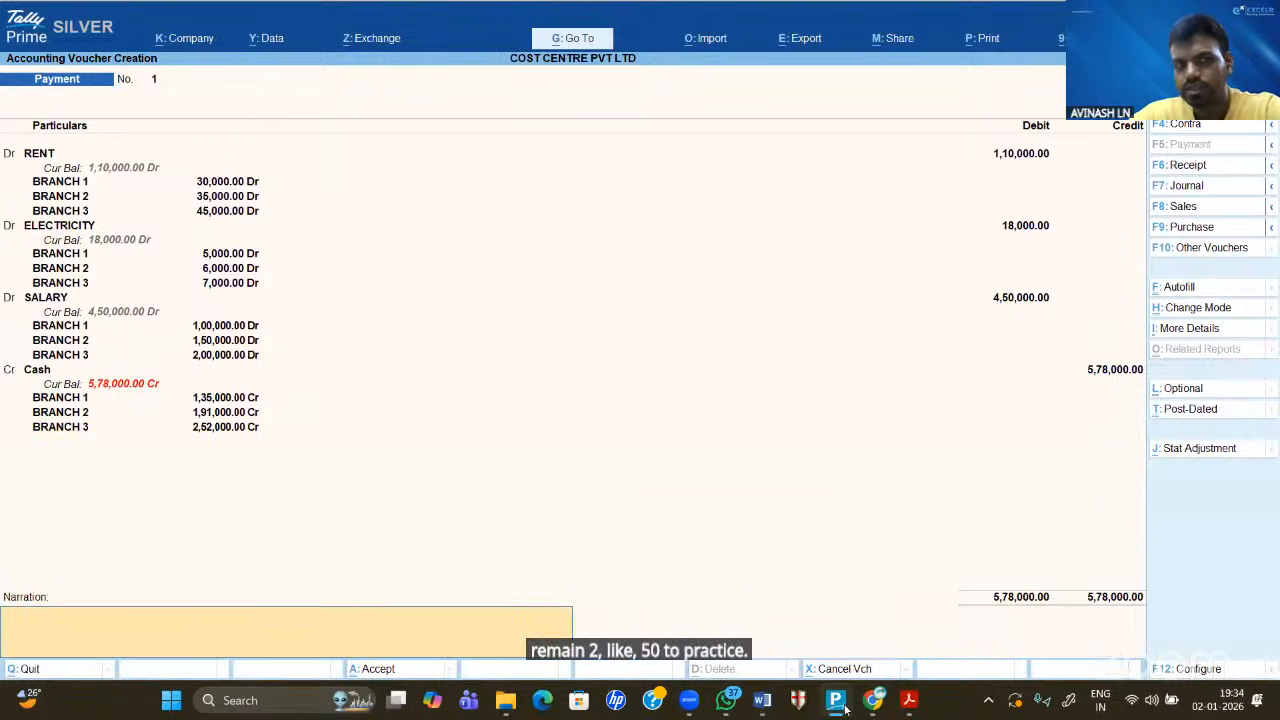
pyautogui.press('Return')
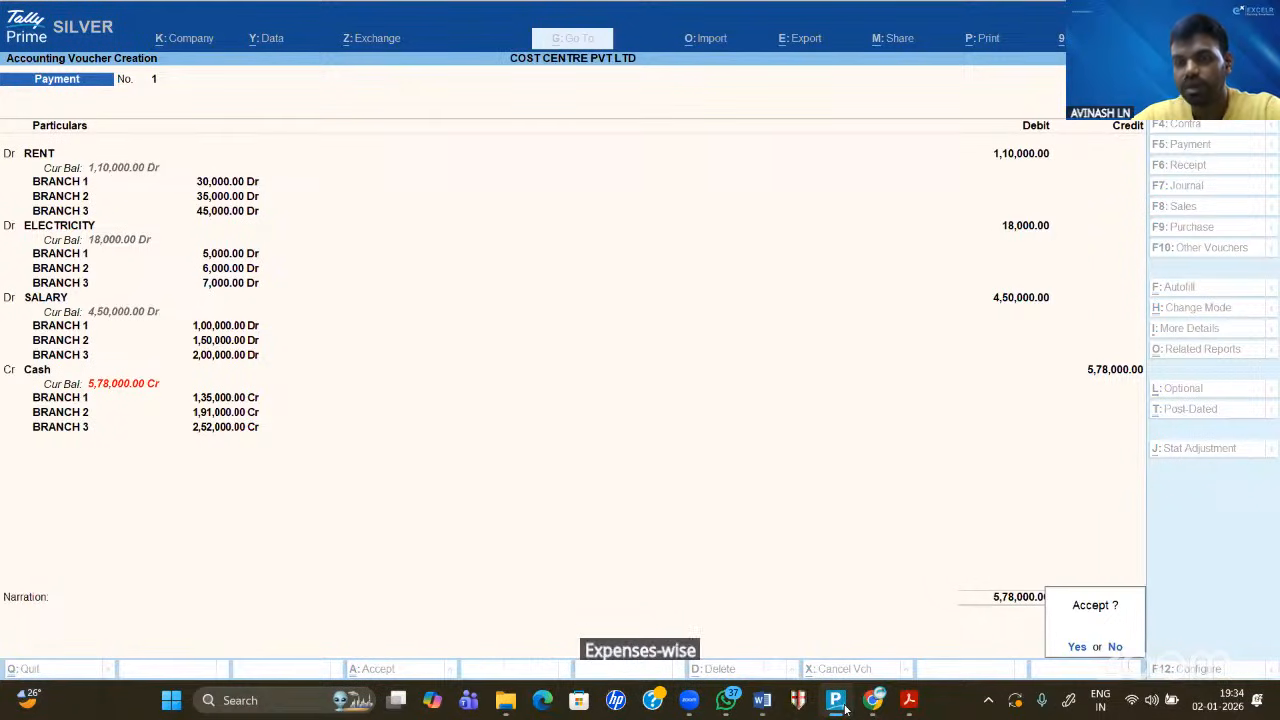
pyautogui.press('Return')
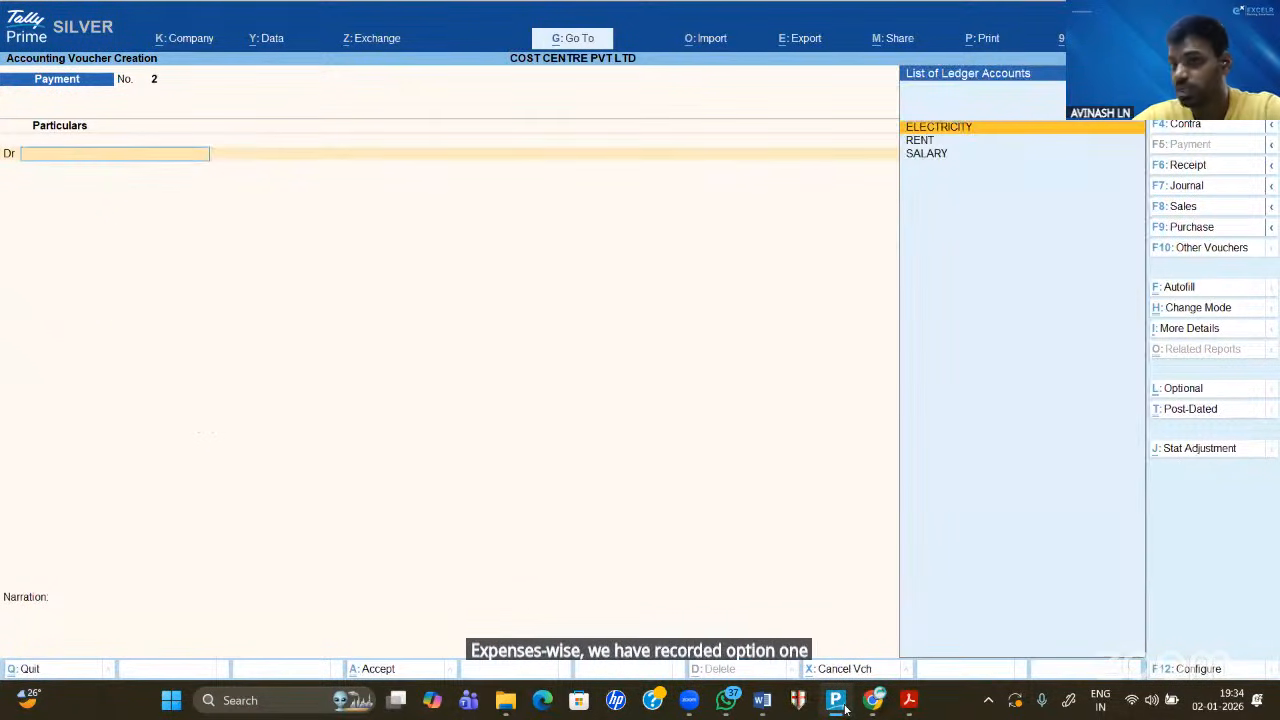
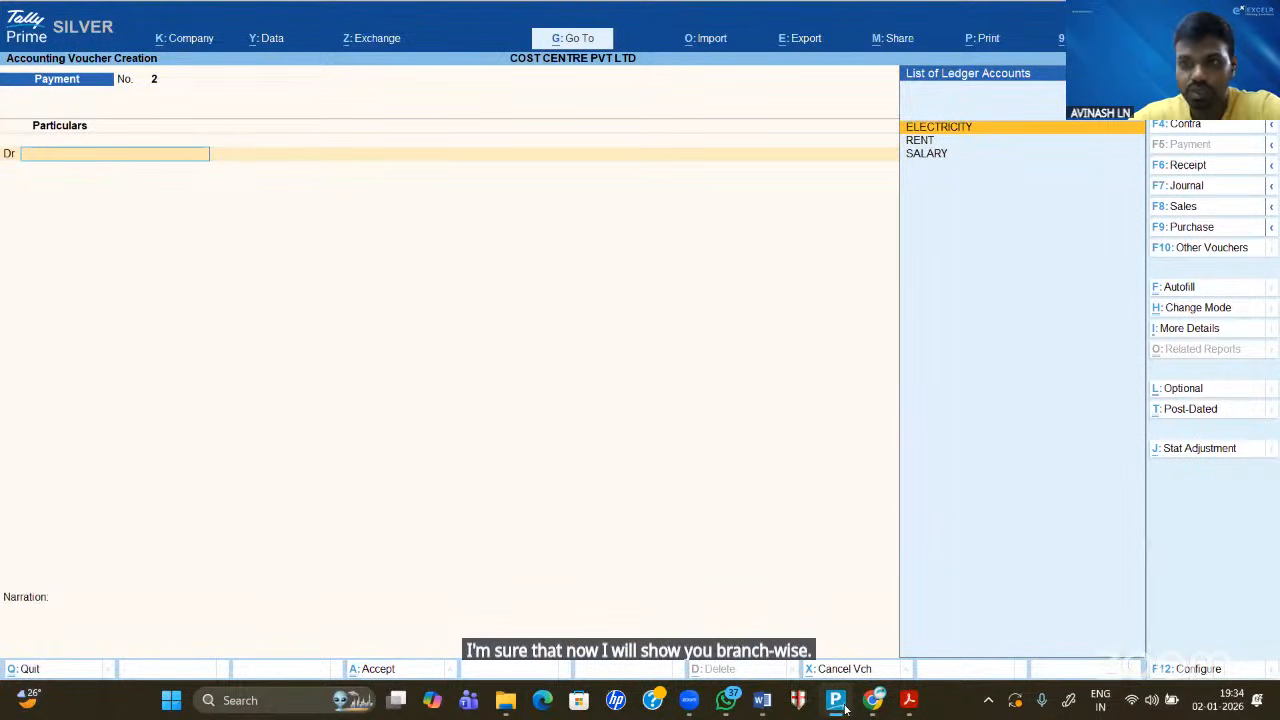
# - On the Word sheet, tick Rent, Electricity and Salary and the three branch headings
pyautogui.click(765, 704)
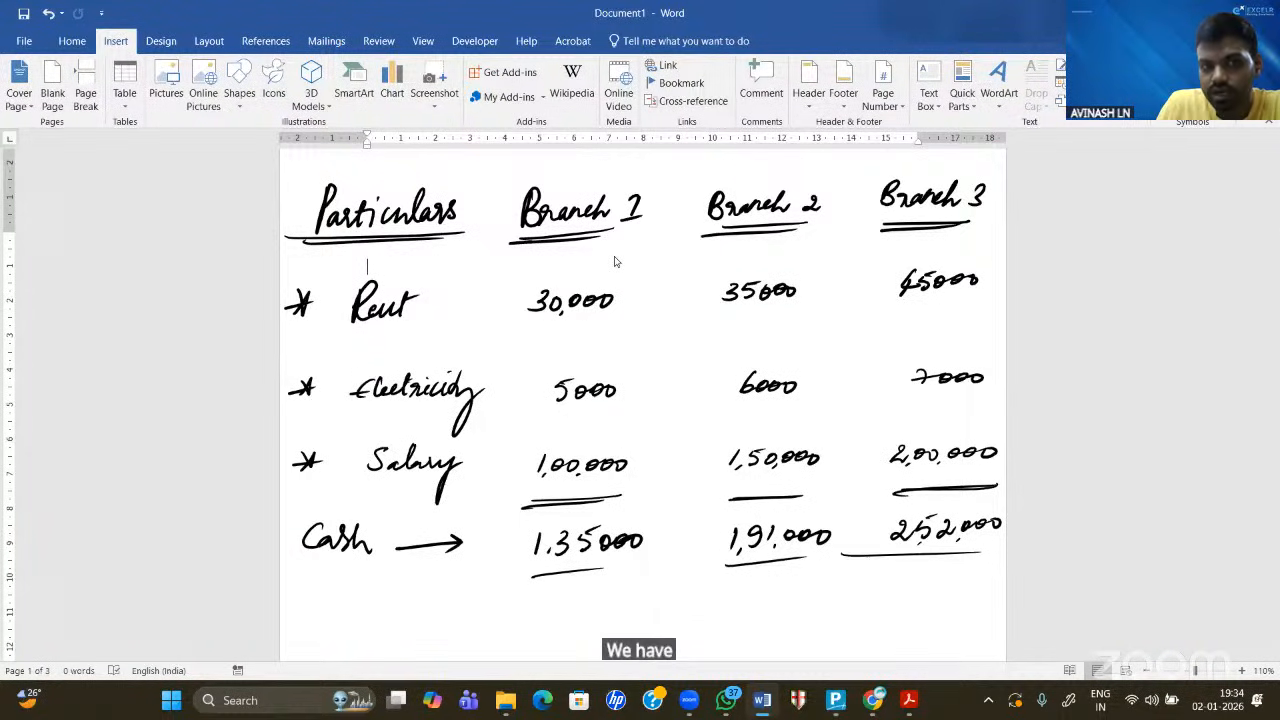
pyautogui.moveTo(282, 281); pyautogui.dragTo(337, 261)
pyautogui.moveTo(288, 366); pyautogui.dragTo(321, 355)
pyautogui.moveTo(295, 443); pyautogui.dragTo(323, 447)
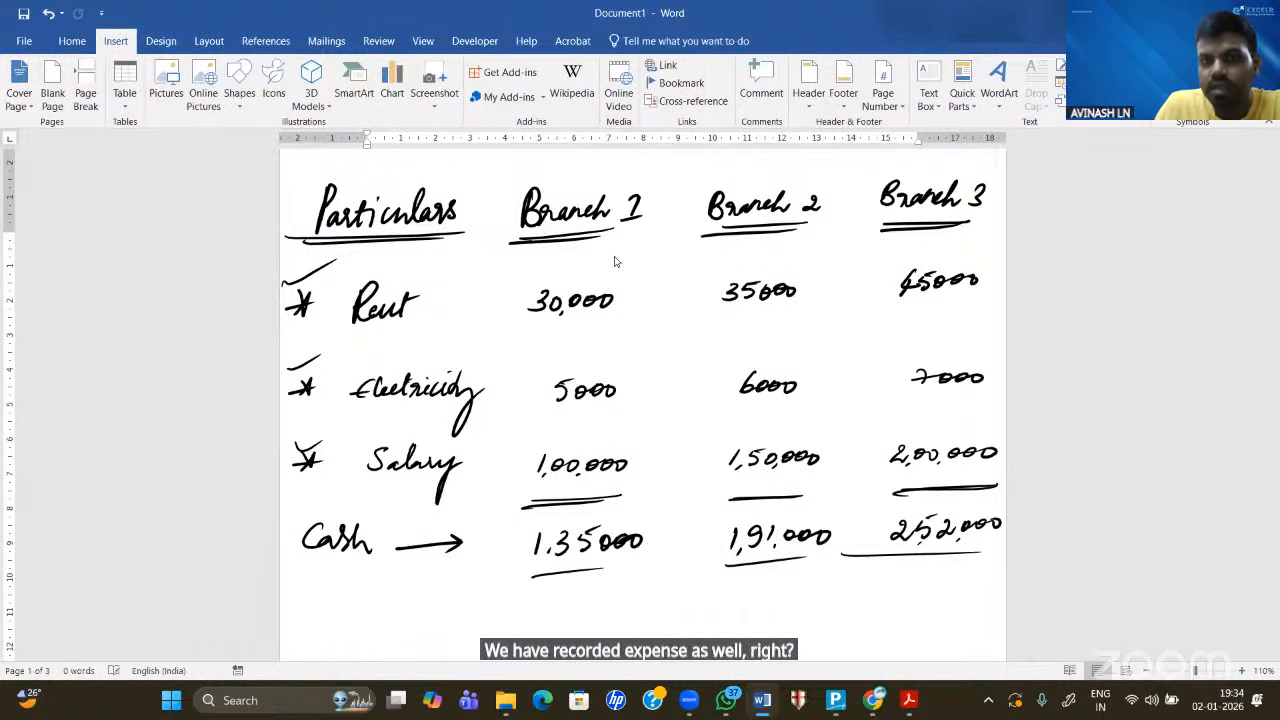
pyautogui.moveTo(566, 174); pyautogui.dragTo(619, 153)
pyautogui.moveTo(750, 170); pyautogui.dragTo(808, 153)
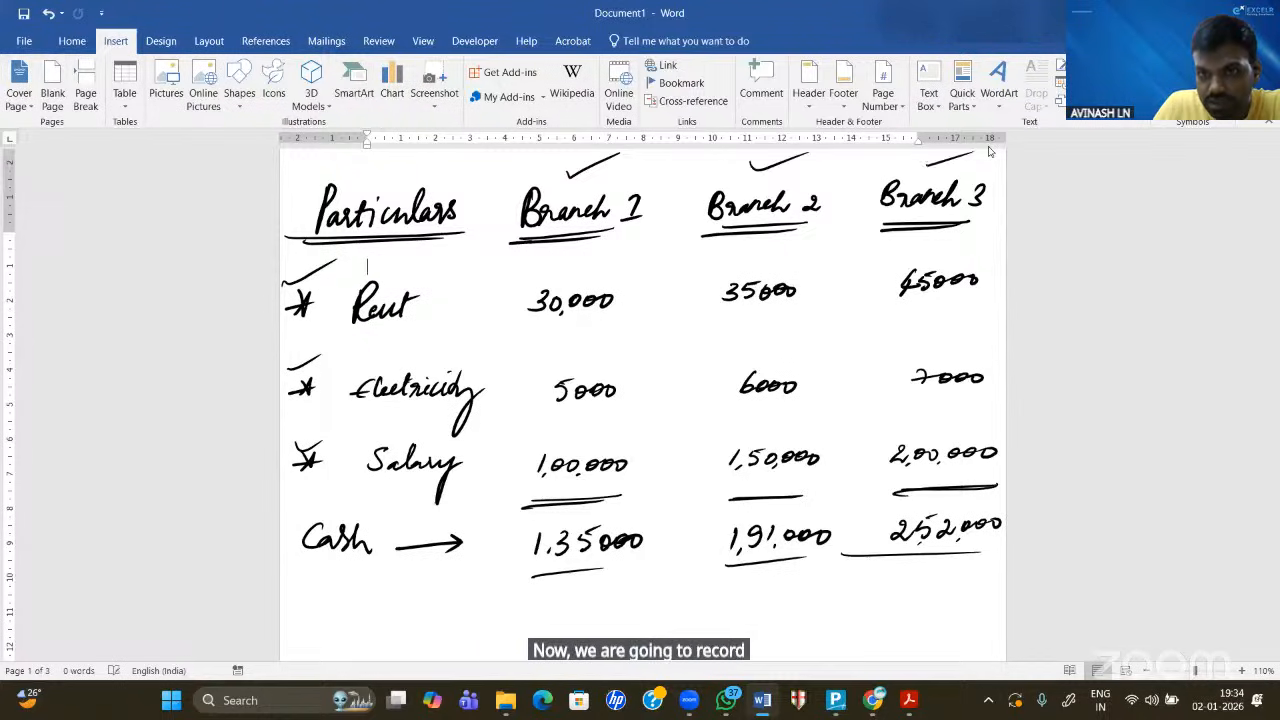
pyautogui.moveTo(927, 166); pyautogui.dragTo(975, 152)
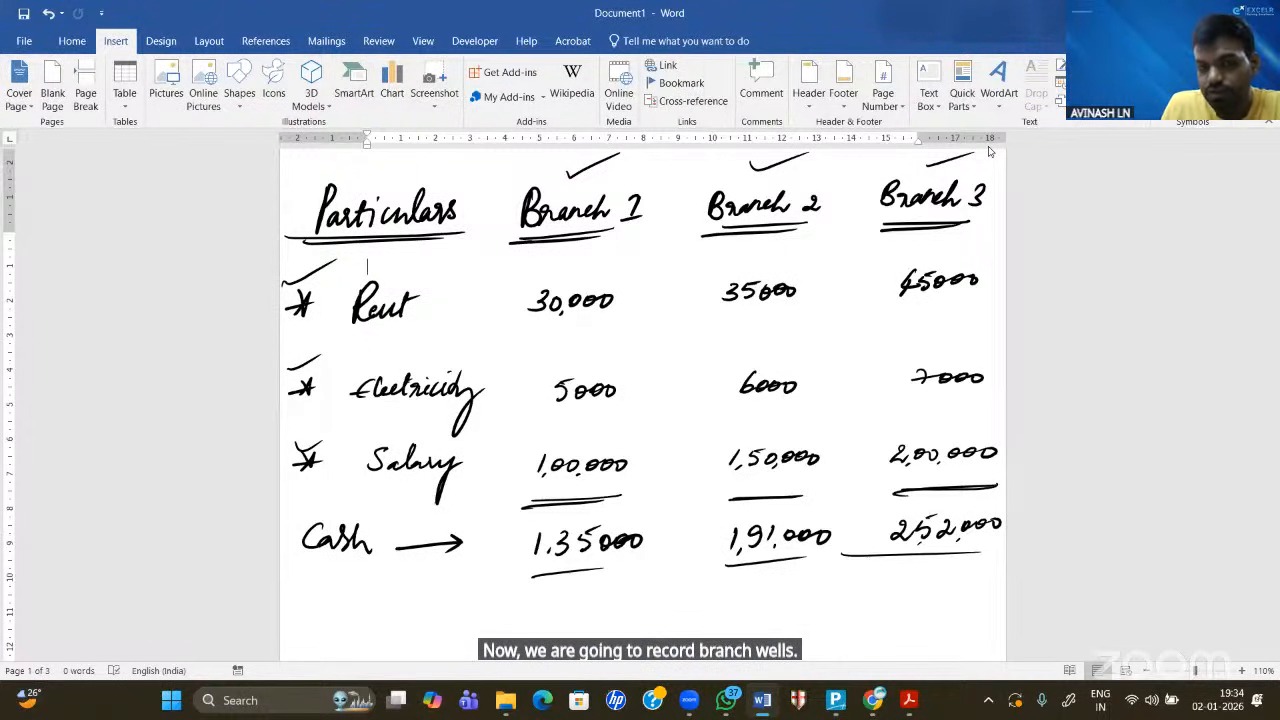
pyautogui.moveTo(312, 262); pyautogui.dragTo(371, 248)
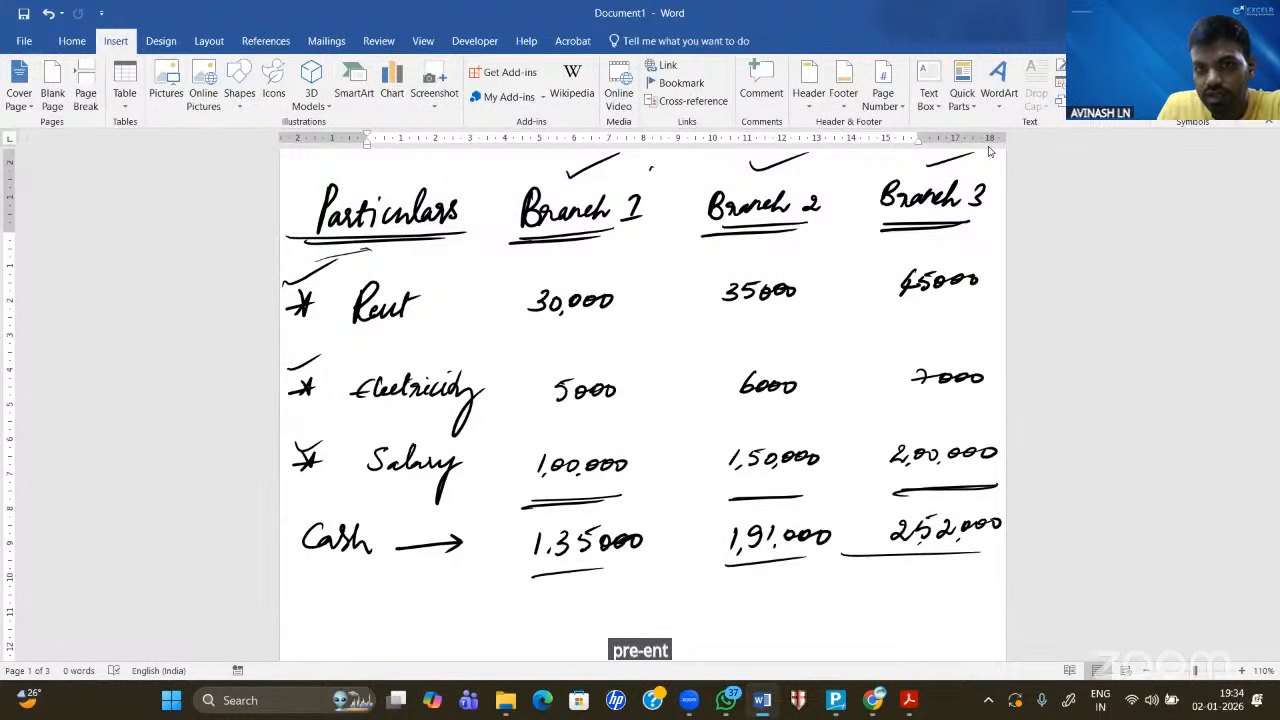
# - Circle the numbers 1, 2 and 3 above Branch 1, 2 and 3, then return to Tally
pyautogui.moveTo(649, 168); pyautogui.dragTo(650, 176)
pyautogui.moveTo(644, 166); pyautogui.dragTo(628, 171)
pyautogui.moveTo(806, 165); pyautogui.dragTo(816, 175)
pyautogui.moveTo(818, 162); pyautogui.dragTo(796, 168)
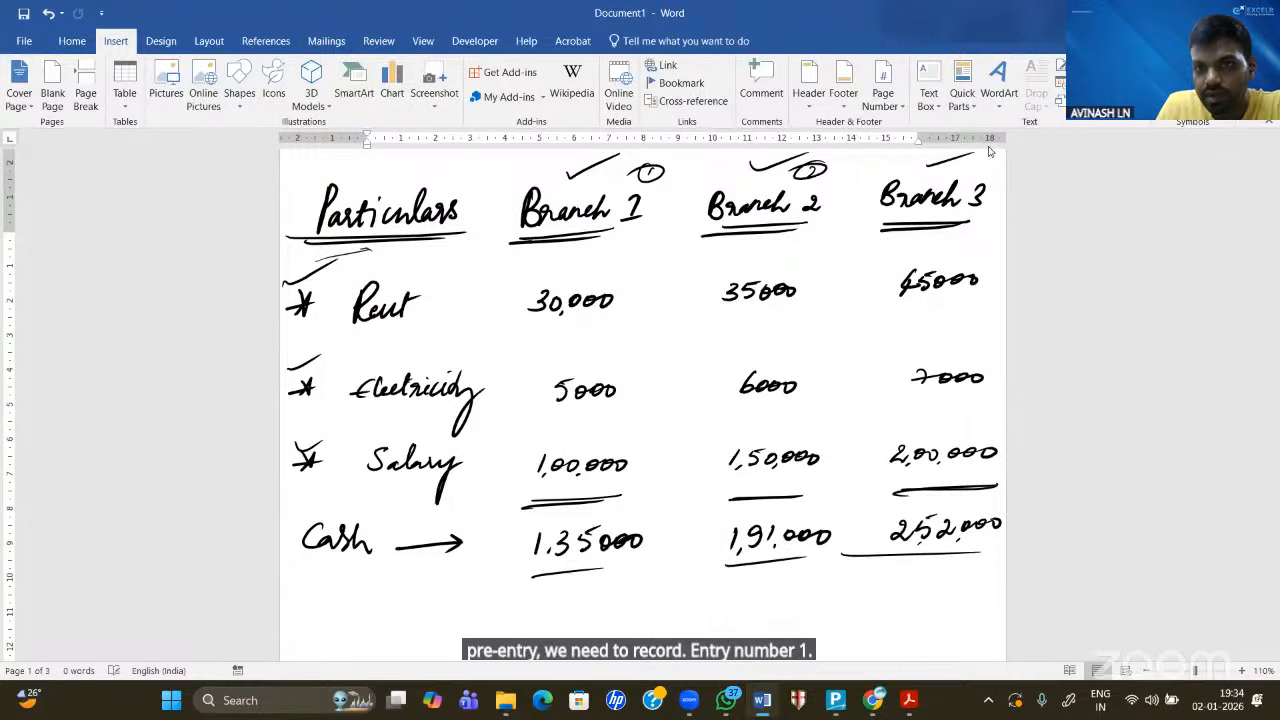
pyautogui.moveTo(970, 162)
pyautogui.mouseDown()
pyautogui.moveTo(972, 175)
pyautogui.moveTo(962, 160)
pyautogui.mouseUp()
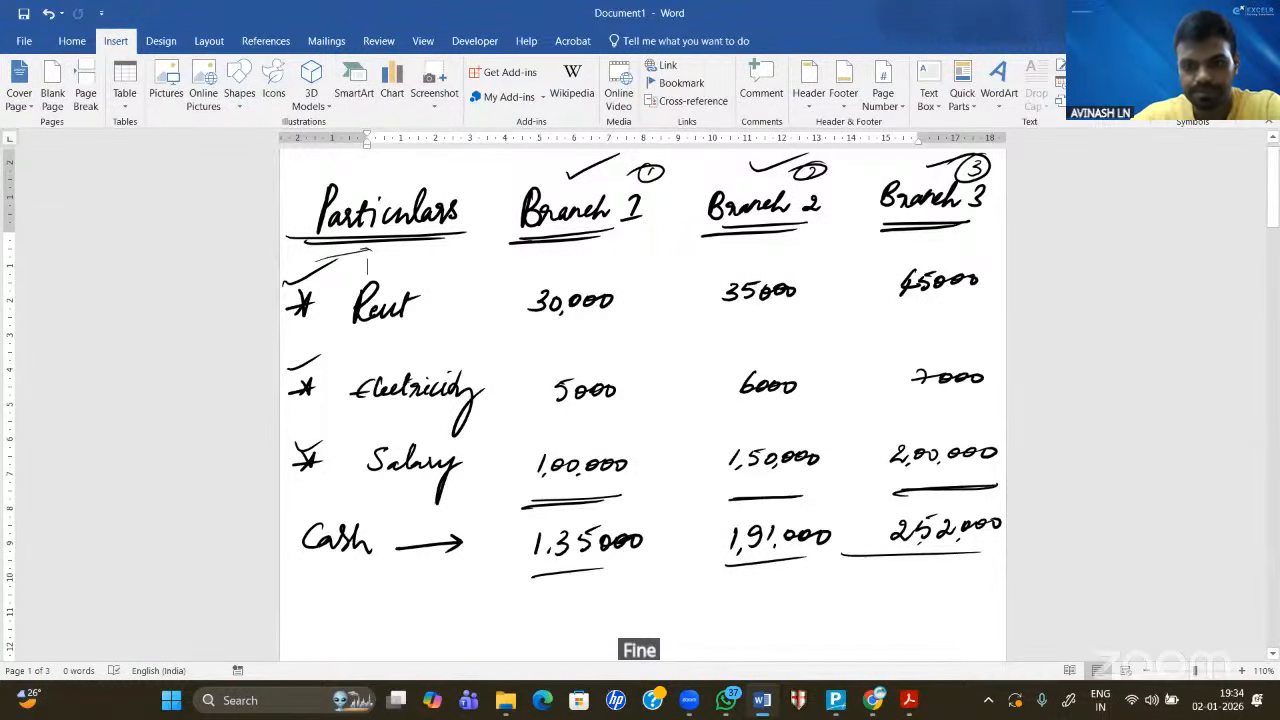
pyautogui.click(762, 700)
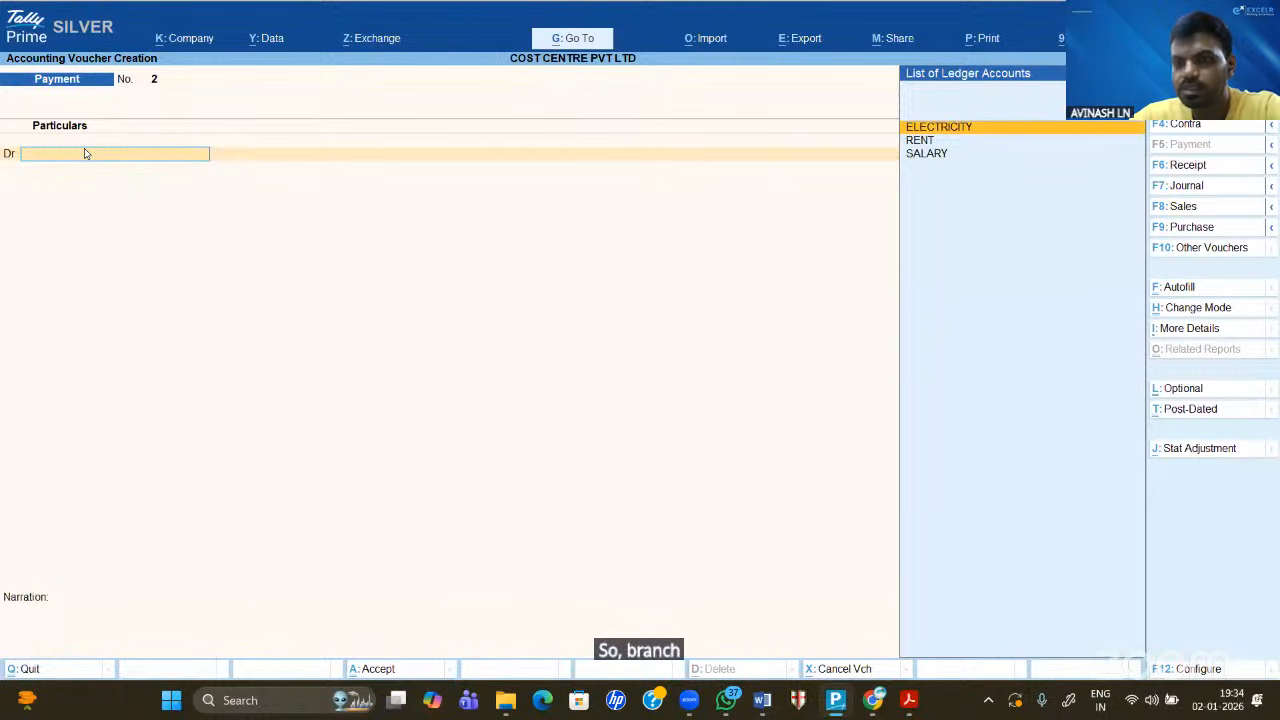
# - Debit RENT 30,000, allocated to BRANCH 1
pyautogui.press('Down')
pyautogui.press('Down')
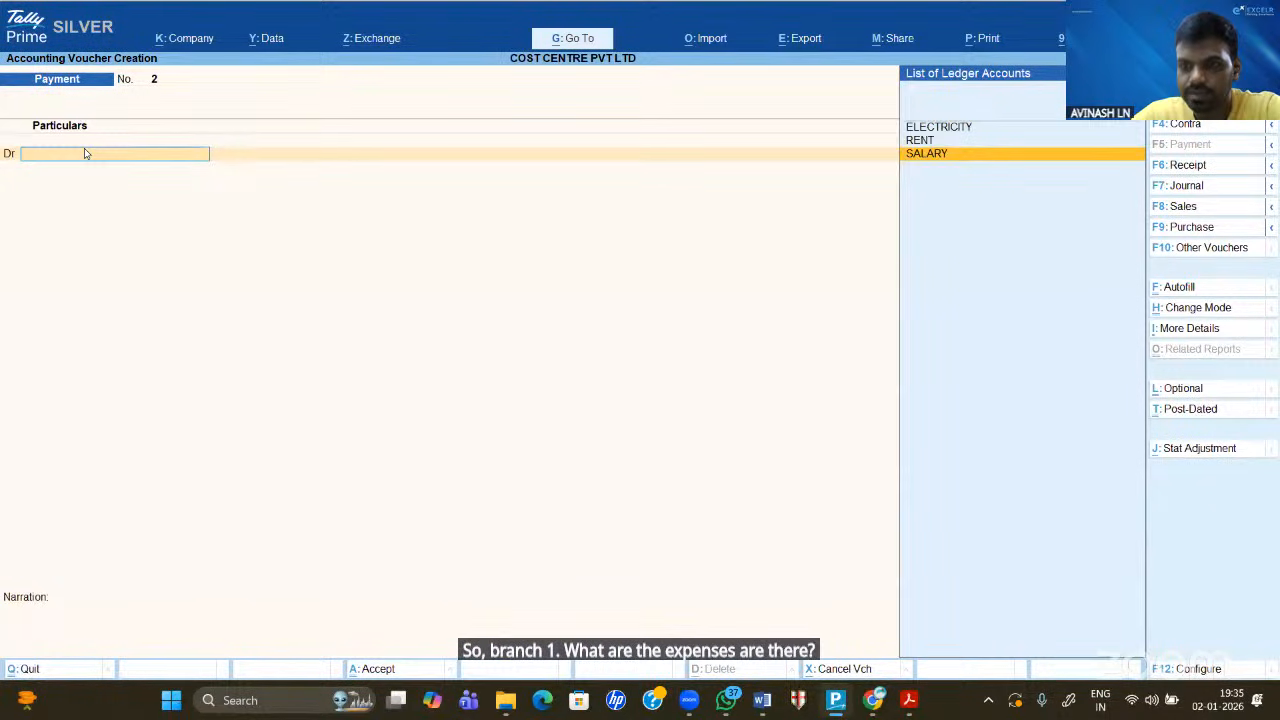
pyautogui.press('Up')
pyautogui.press('Return')
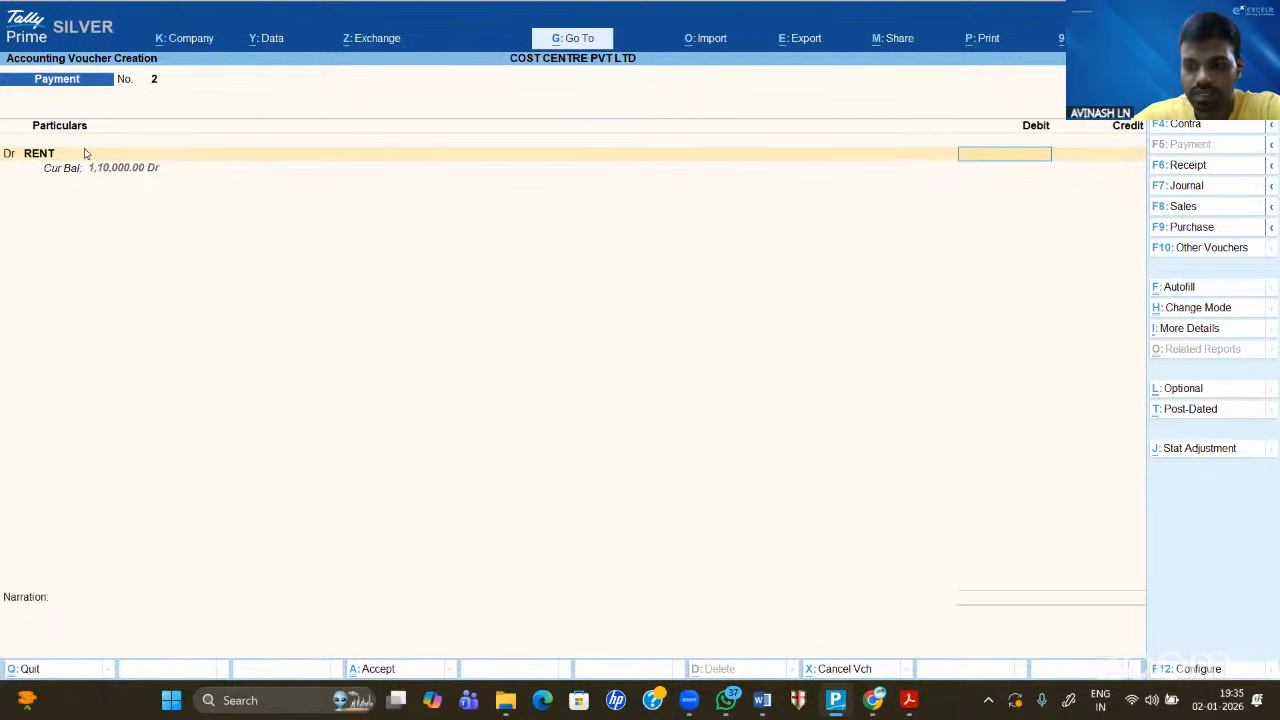
pyautogui.write('30000')
pyautogui.press('Return')
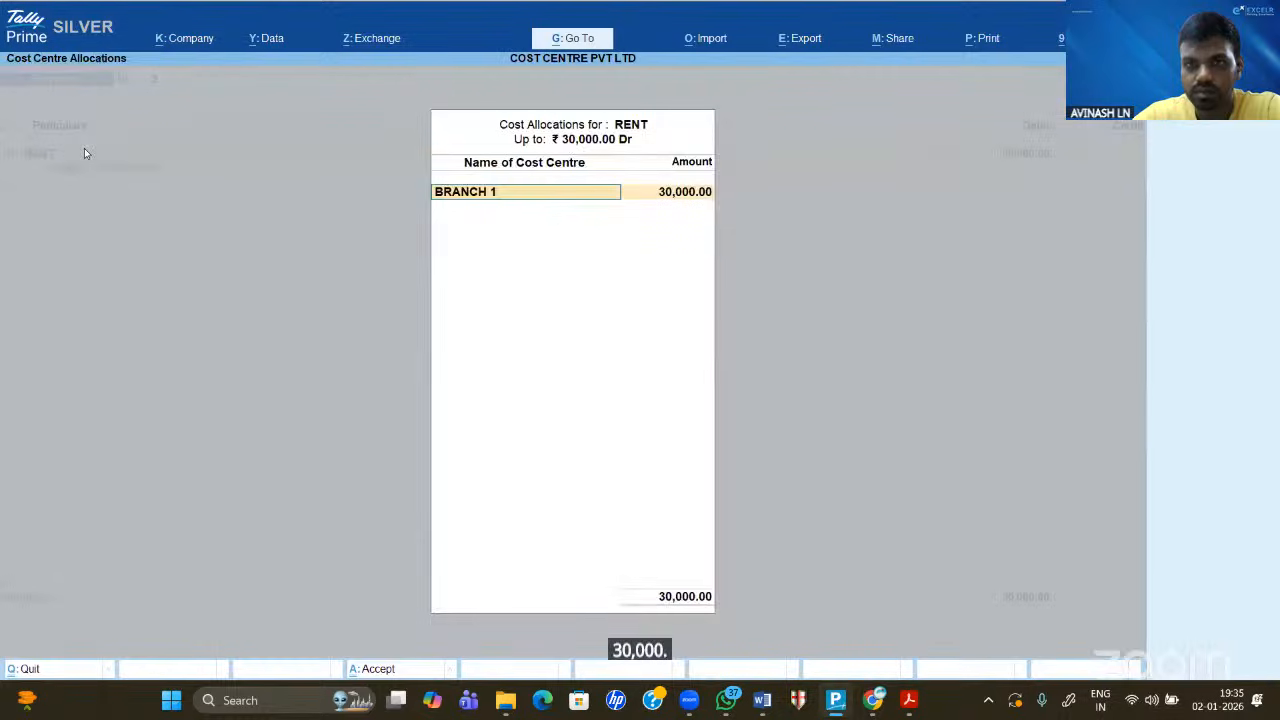
pyautogui.press('Return')
pyautogui.press('Return')
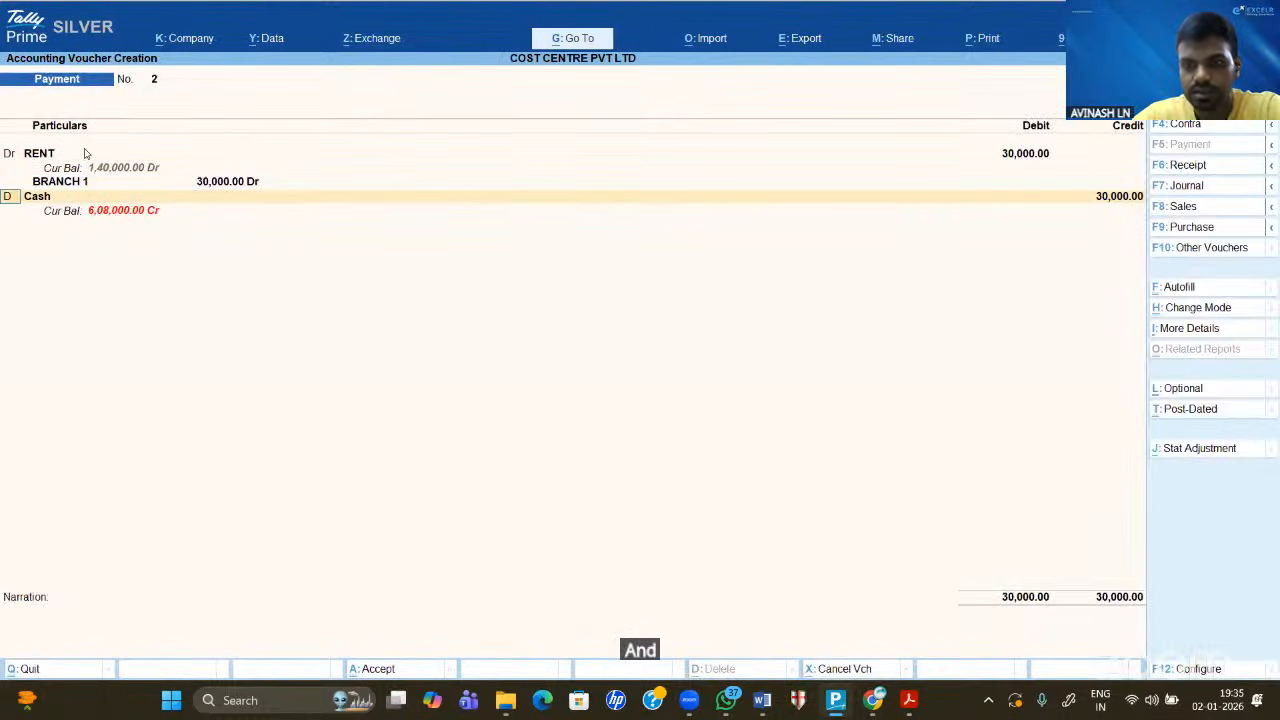
# - Debit ELECTRICITY 5,000, allocated to BRANCH 1
pyautogui.press('Return')
pyautogui.press('Down')
pyautogui.press('Return')
pyautogui.write('50000')
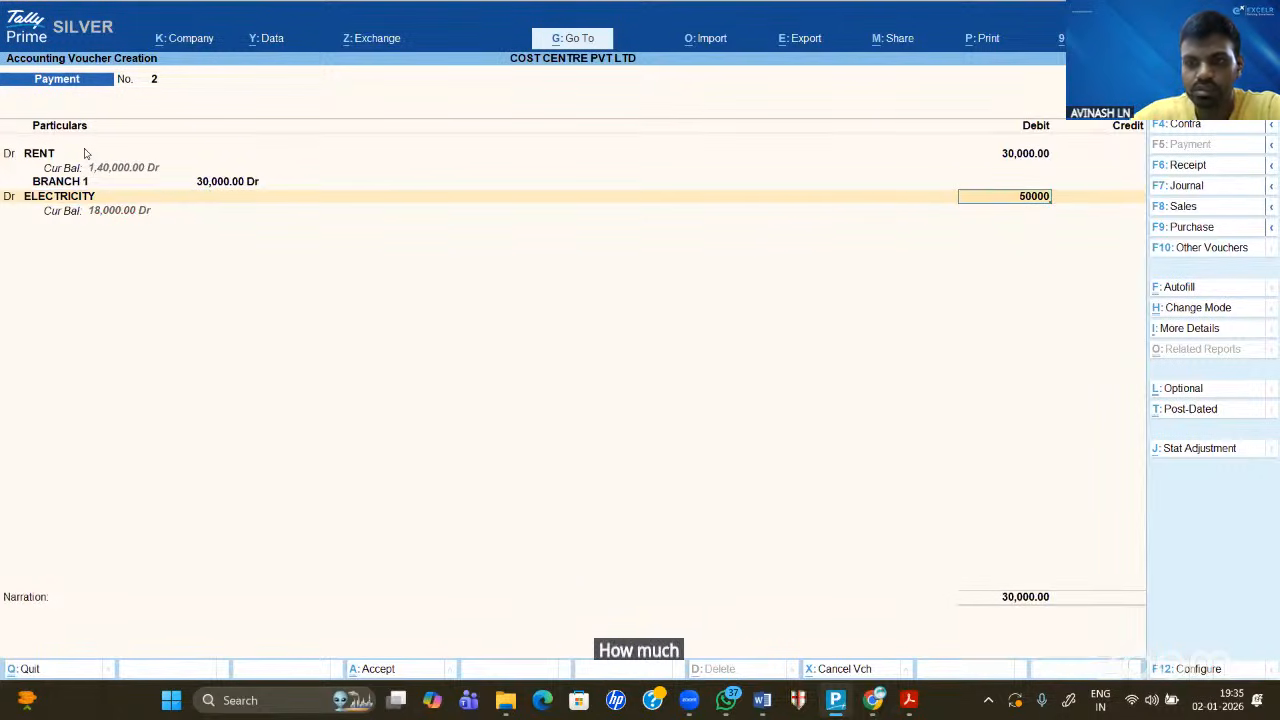
pyautogui.press('BackSpace')
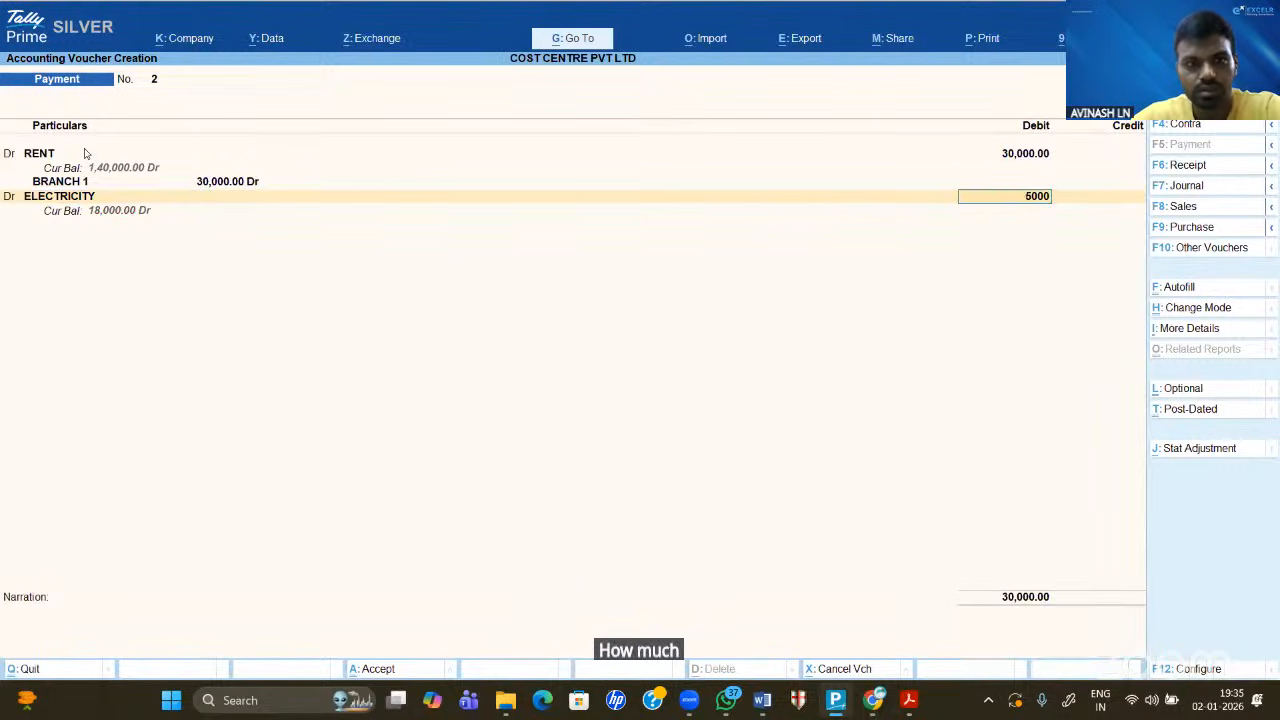
pyautogui.press('Return')
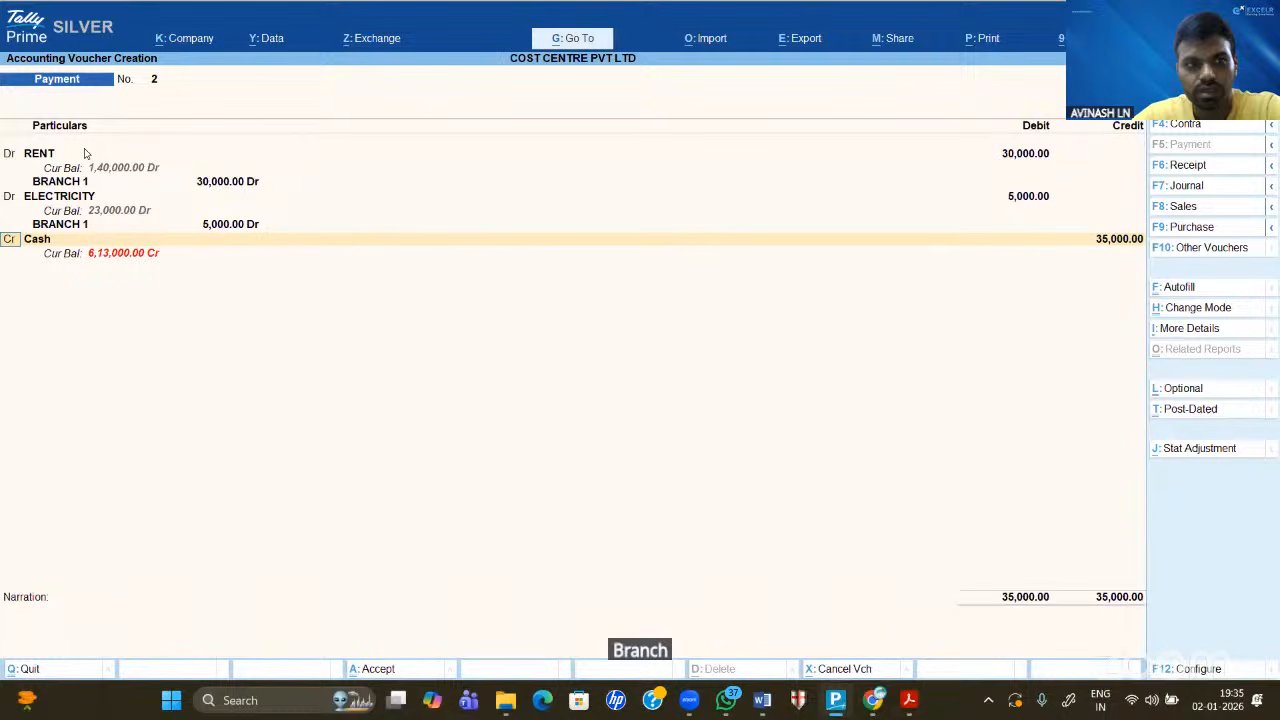
pyautogui.press('d')
pyautogui.press('Return')
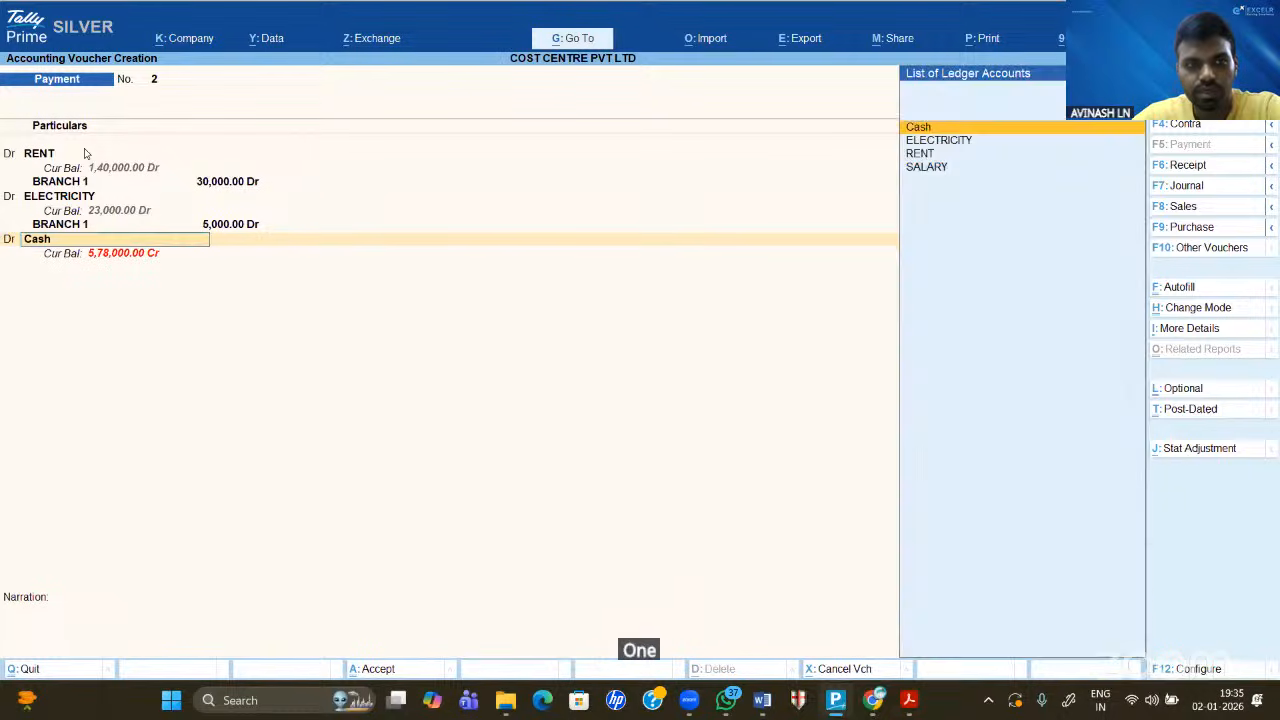
# - Debit SALARY 1,00,000, allocated to BRANCH 1
pyautogui.press('Down')
pyautogui.press('Down')
pyautogui.press('Down')
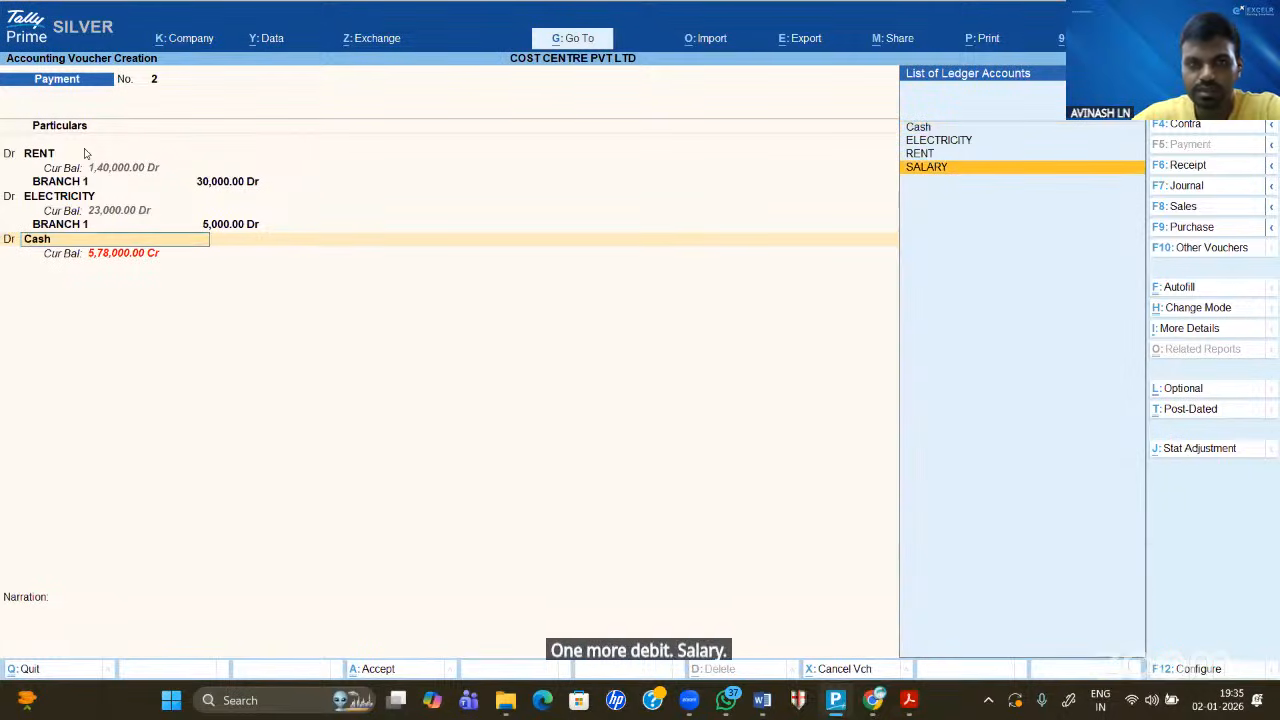
pyautogui.press('Return')
pyautogui.write('10000')
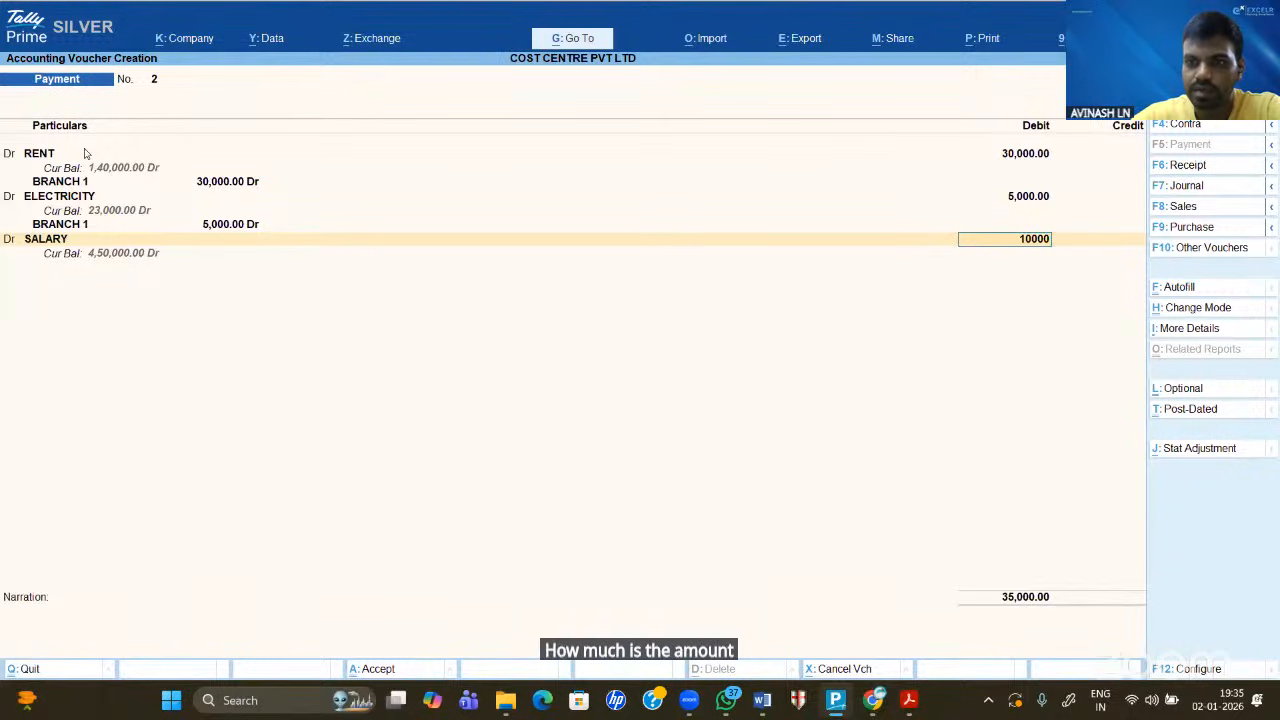
pyautogui.write('0')
pyautogui.press('Return')
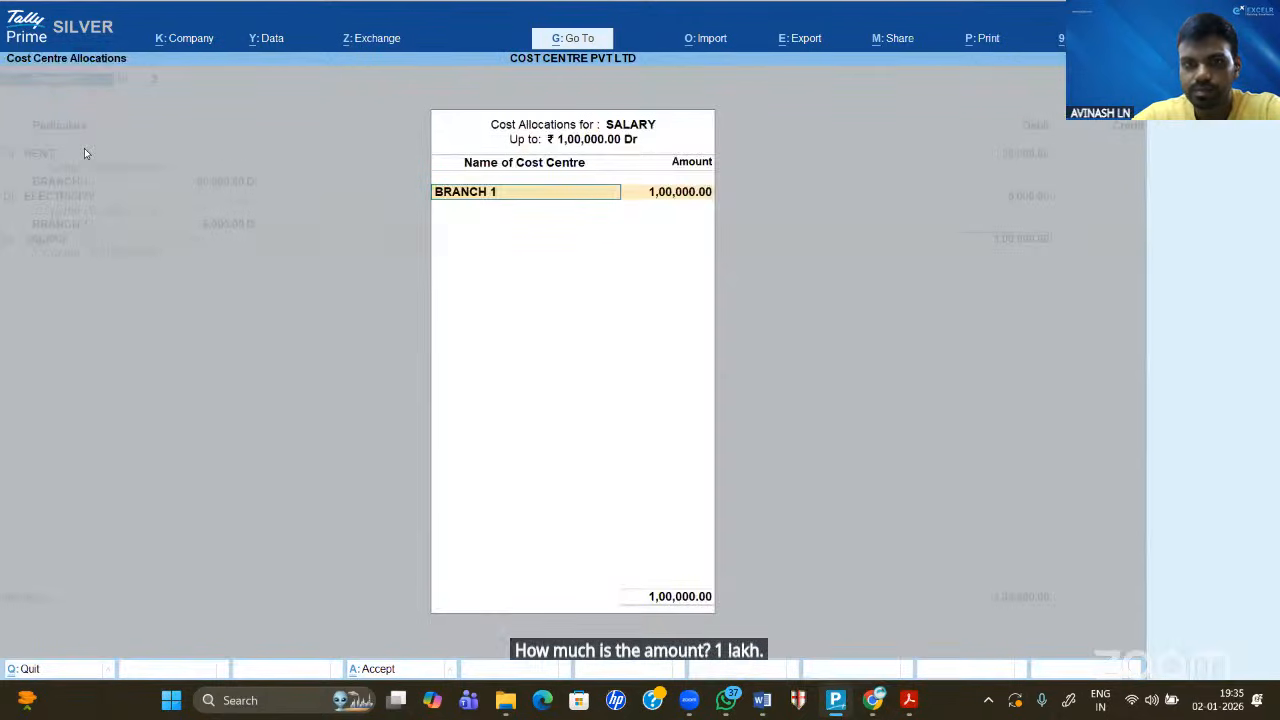
pyautogui.press('Return')
pyautogui.press('Return')
pyautogui.press('Return')
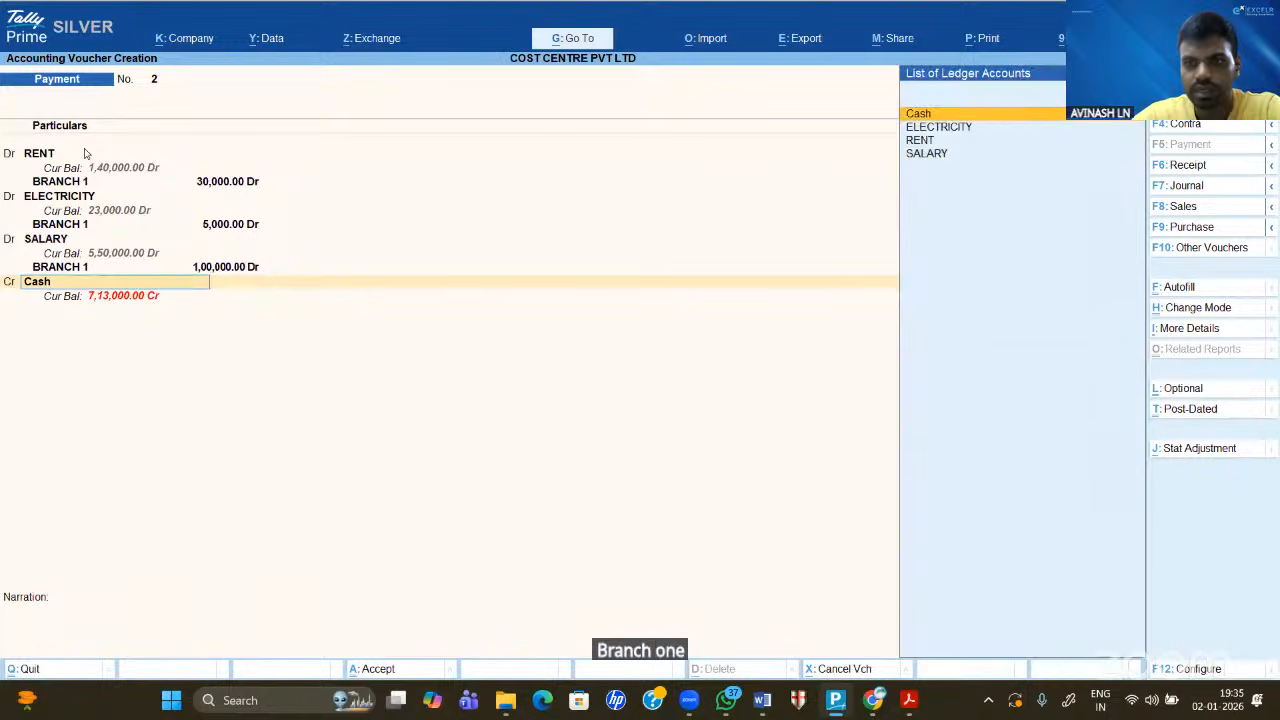
# - Credit Cash 1,35,000 to BRANCH 1 and save Payment voucher 2
pyautogui.press('Return')
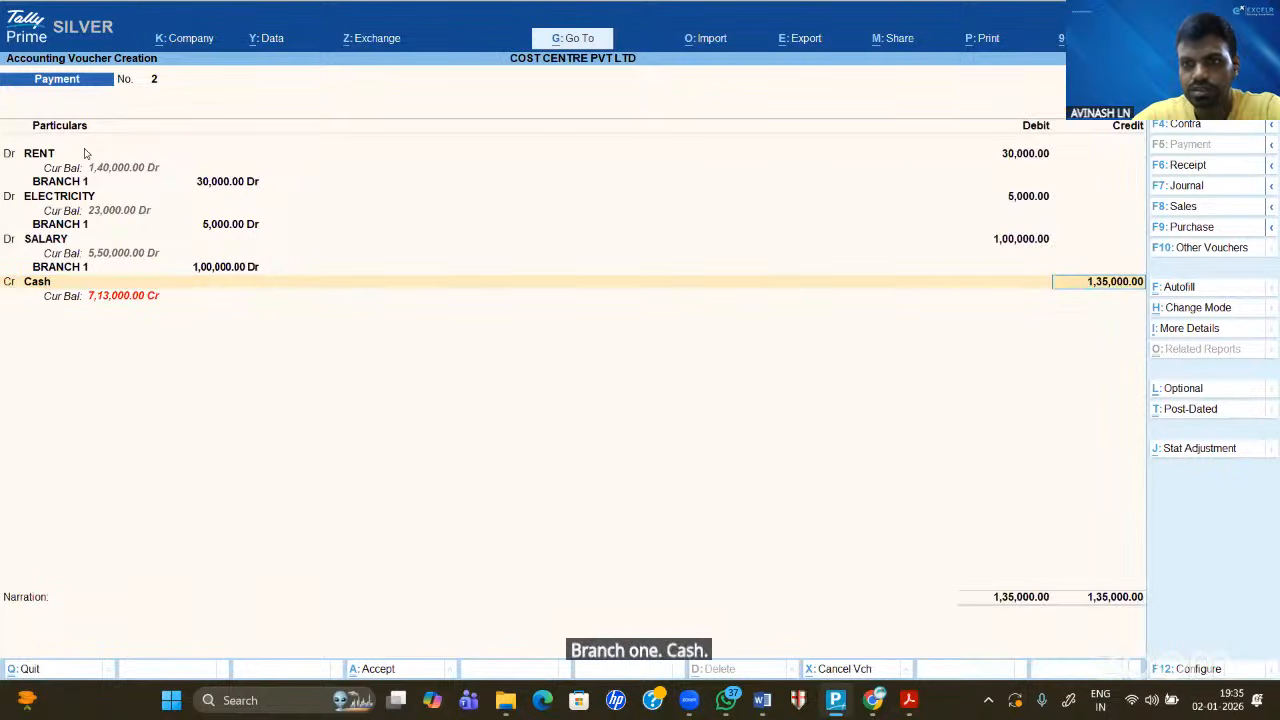
pyautogui.press('Return')
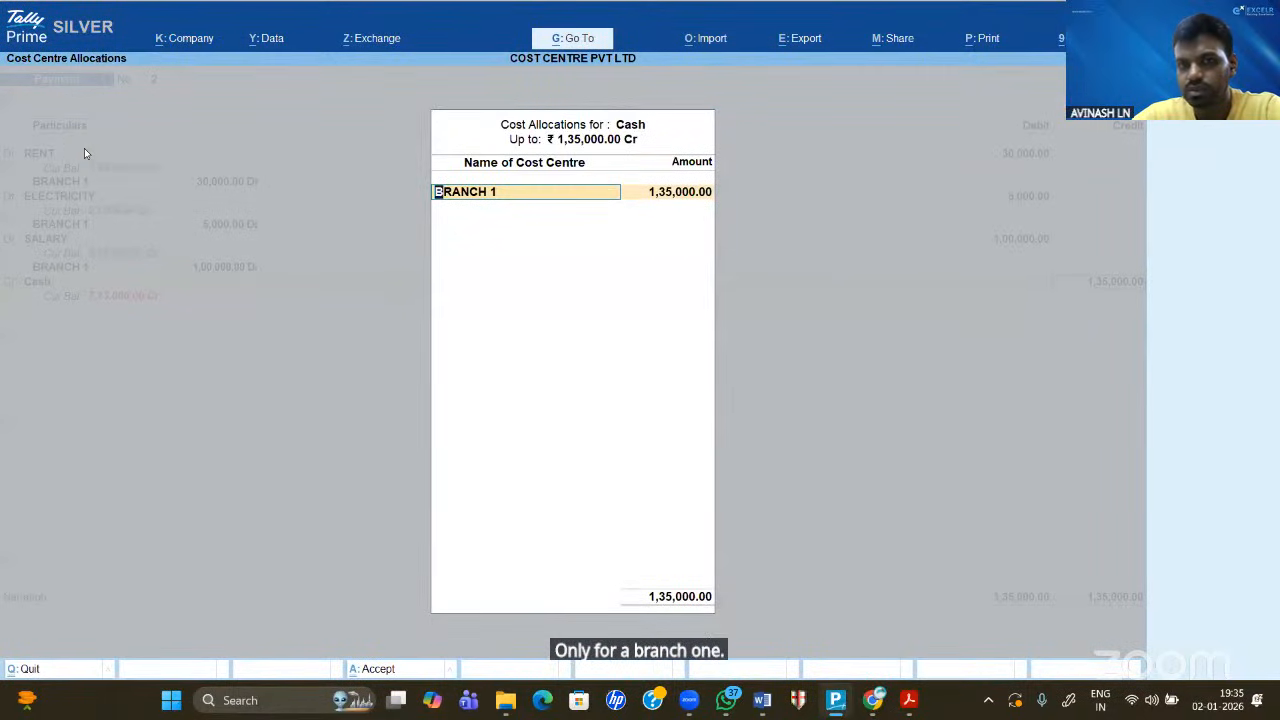
pyautogui.press('Return')
pyautogui.press('Return')
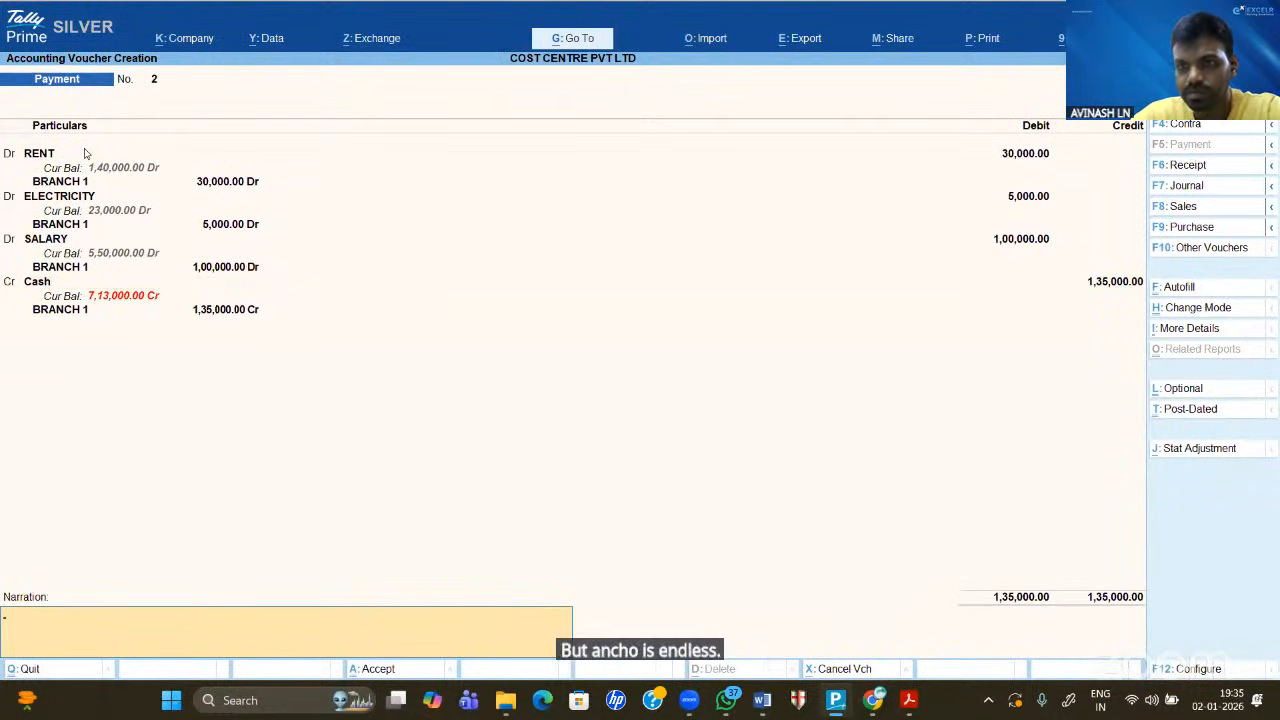
pyautogui.press('Return')
pyautogui.press('Return')
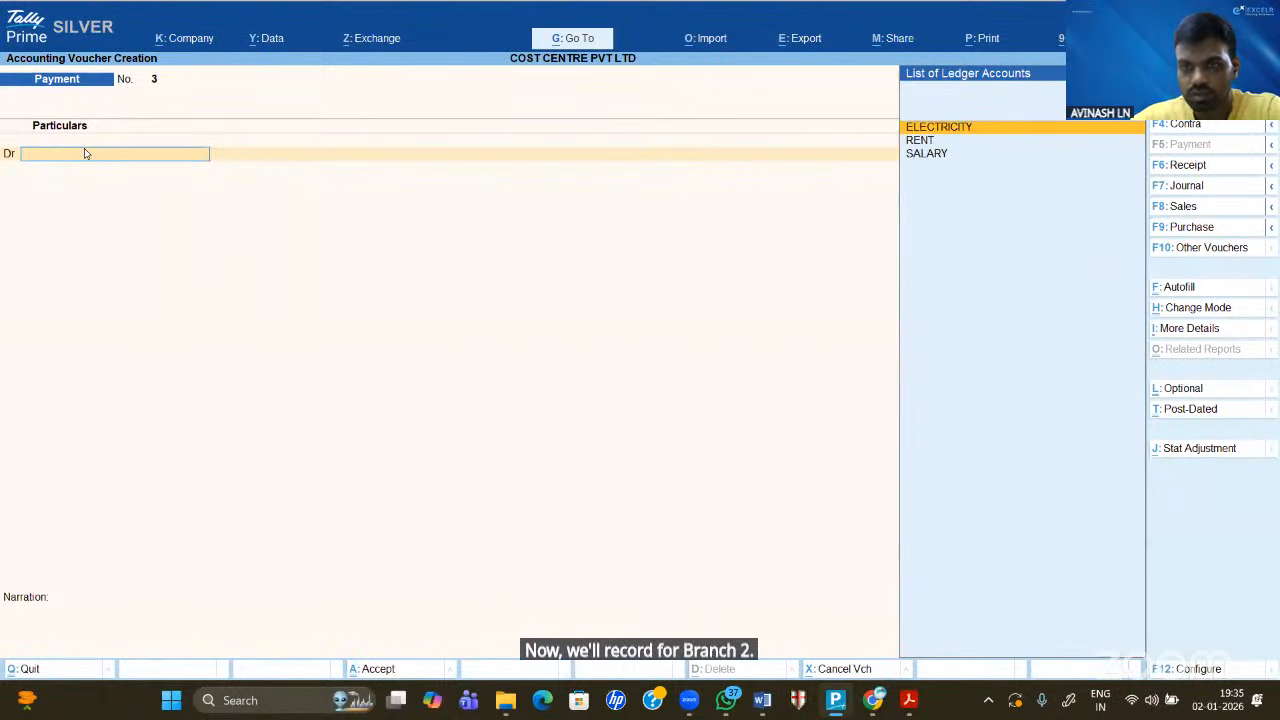
# - Debit RENT 35,000, allocated to BRANCH 2
pyautogui.press('Down')
pyautogui.press('Return')
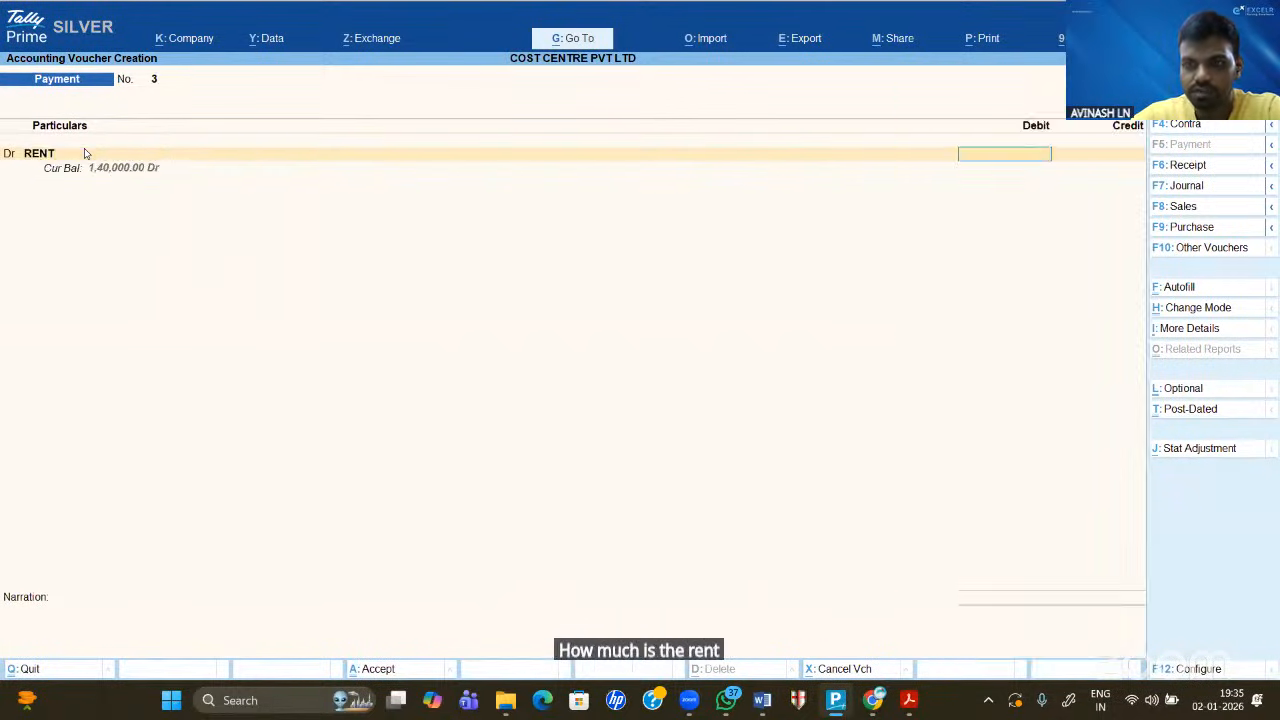
pyautogui.write('35000')
pyautogui.press('Return')
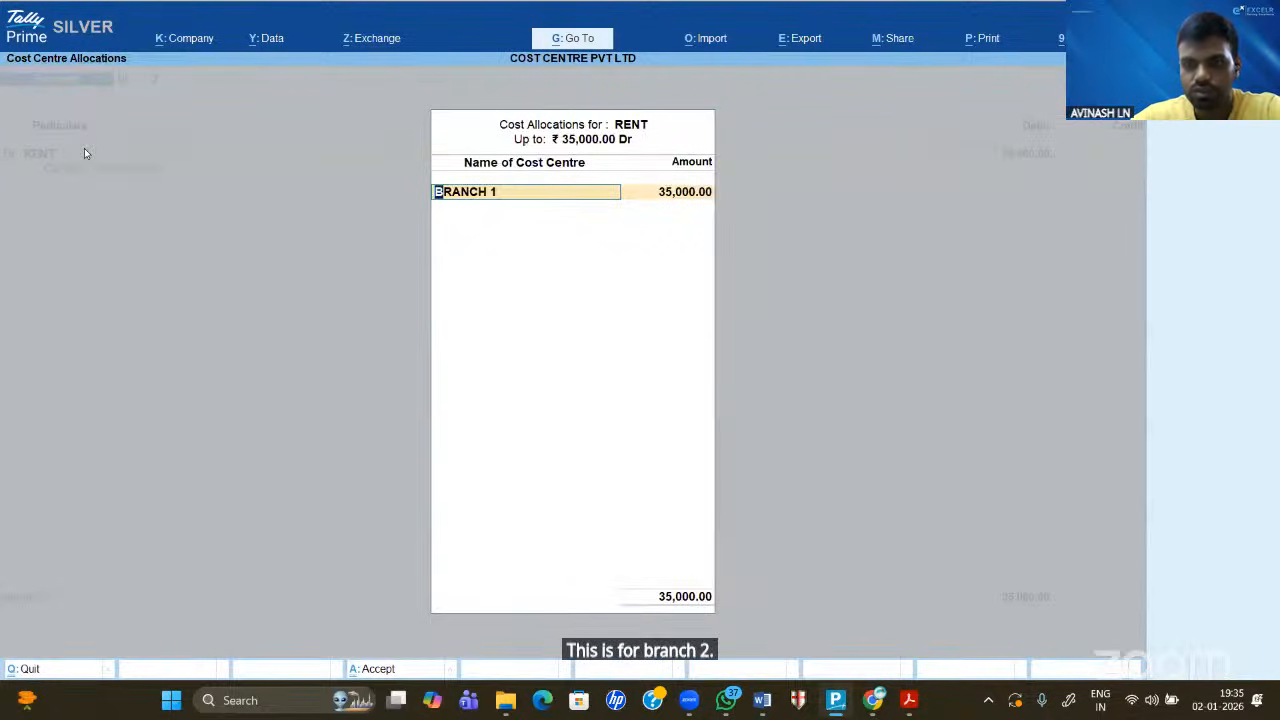
pyautogui.press('BackSpace')
pyautogui.press('Down')
pyautogui.press('Return')
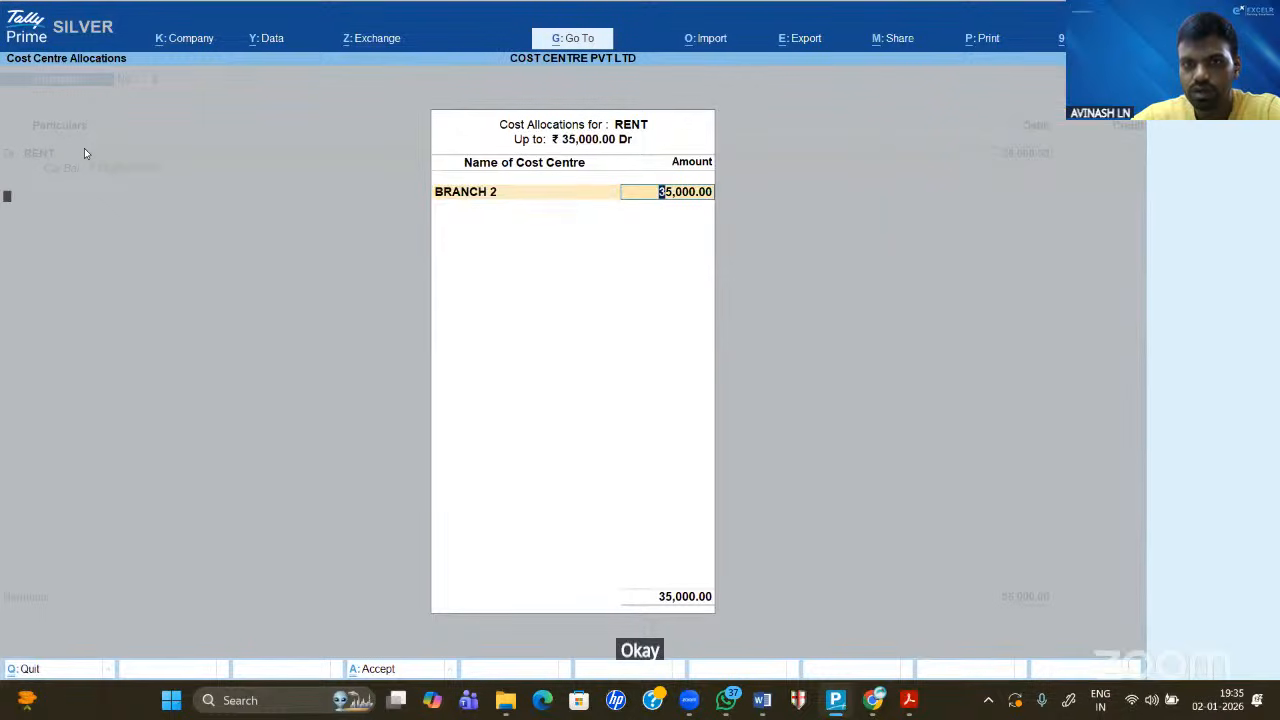
pyautogui.press('Return')
# - Debit ELECTRICITY 6,000, allocated to BRANCH 2
pyautogui.press('Return')
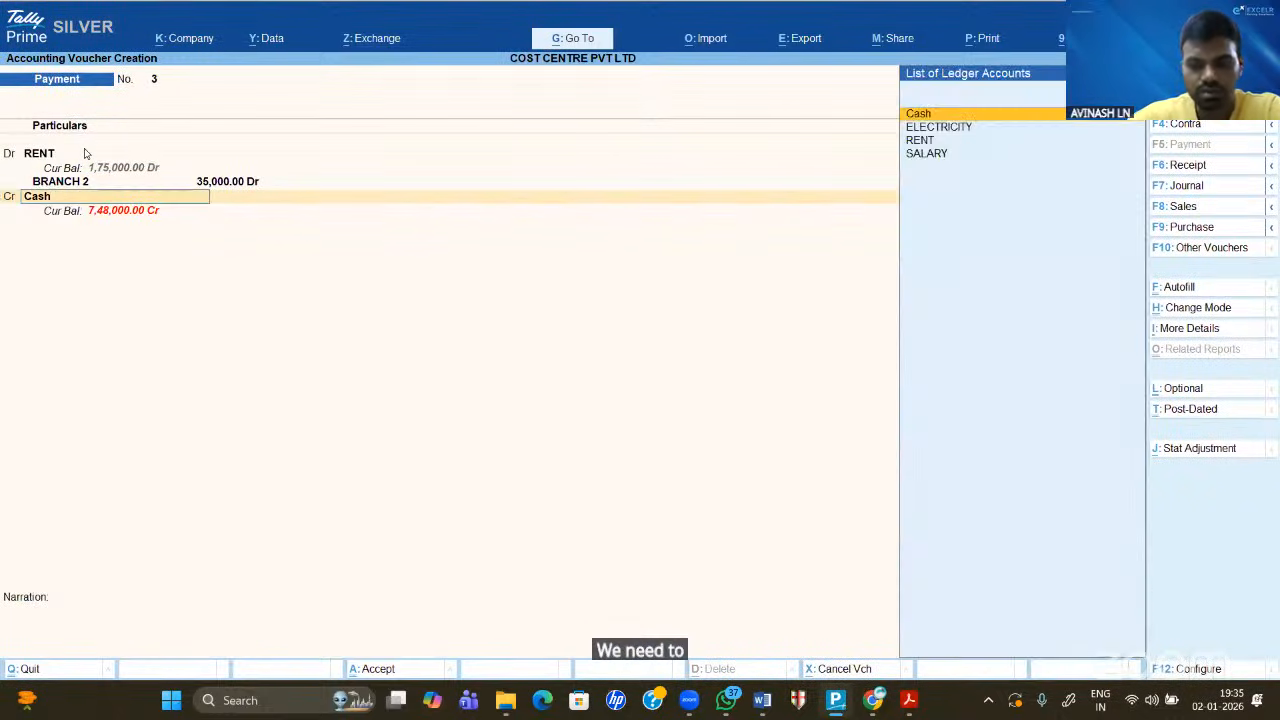
pyautogui.press('BackSpace')
pyautogui.press('d')
pyautogui.press('Return')
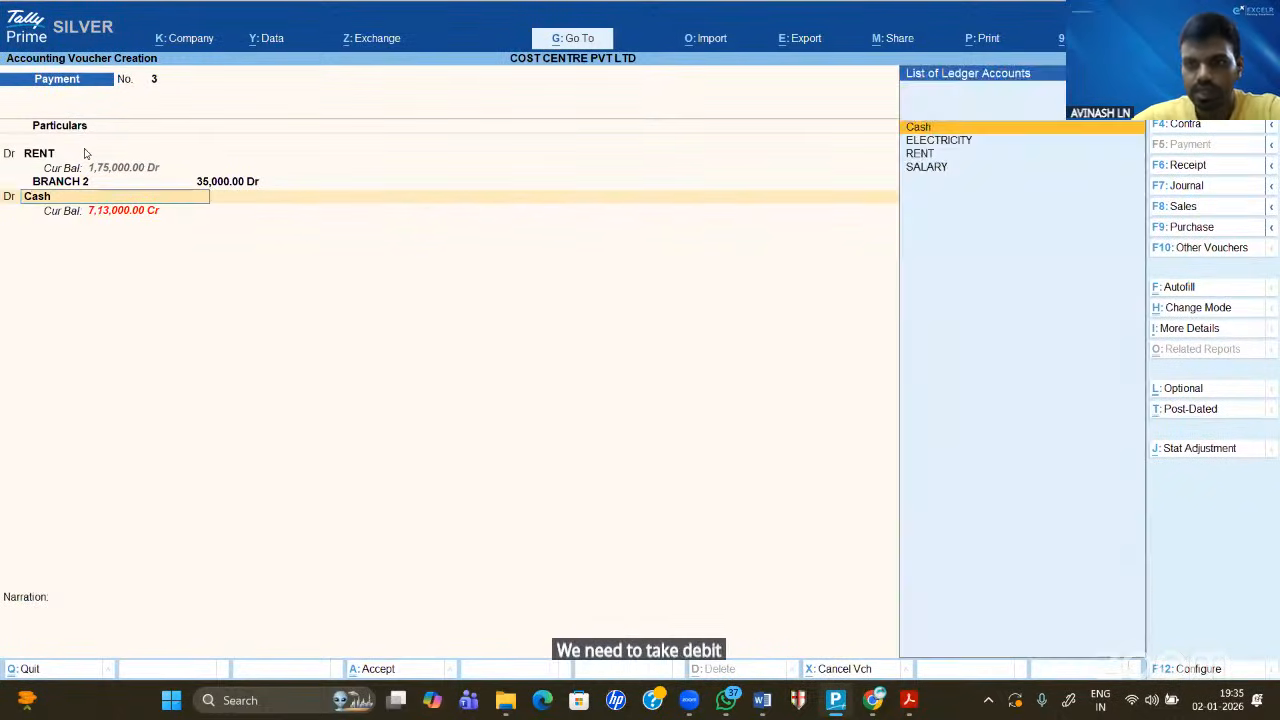
pyautogui.press('Down')
pyautogui.press('Return')
pyautogui.write('6000')
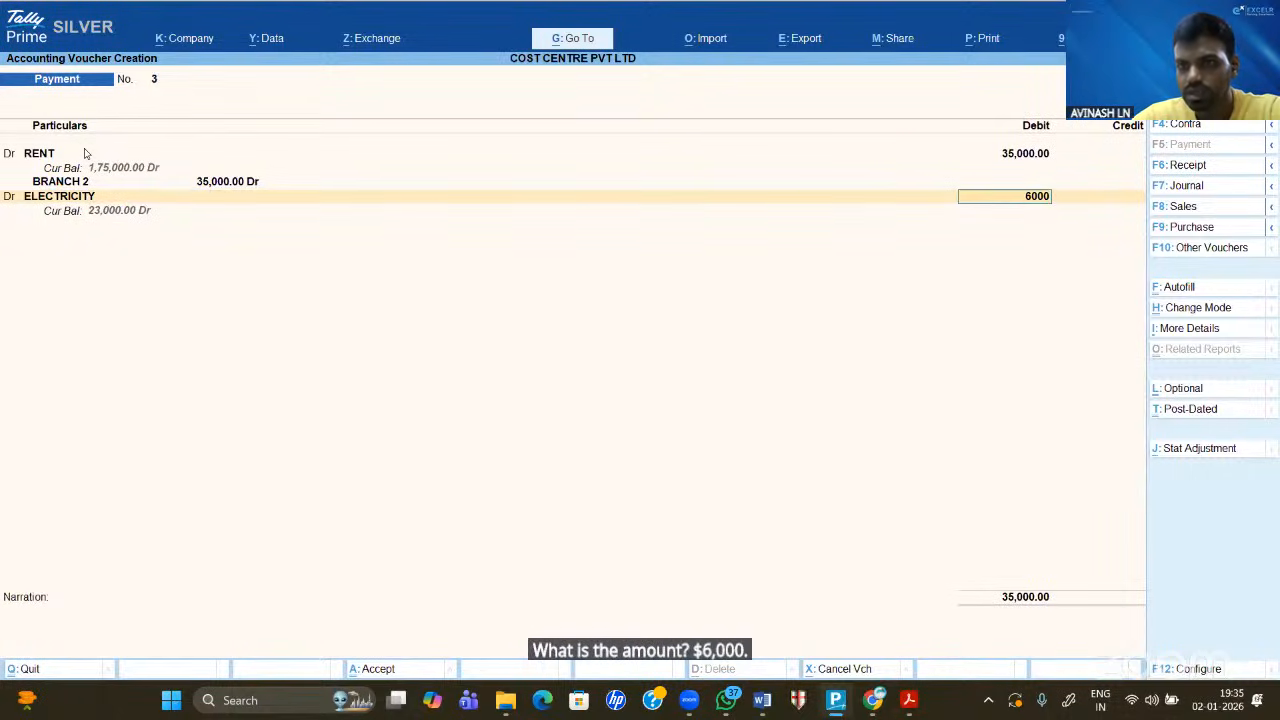
pyautogui.press('Return')
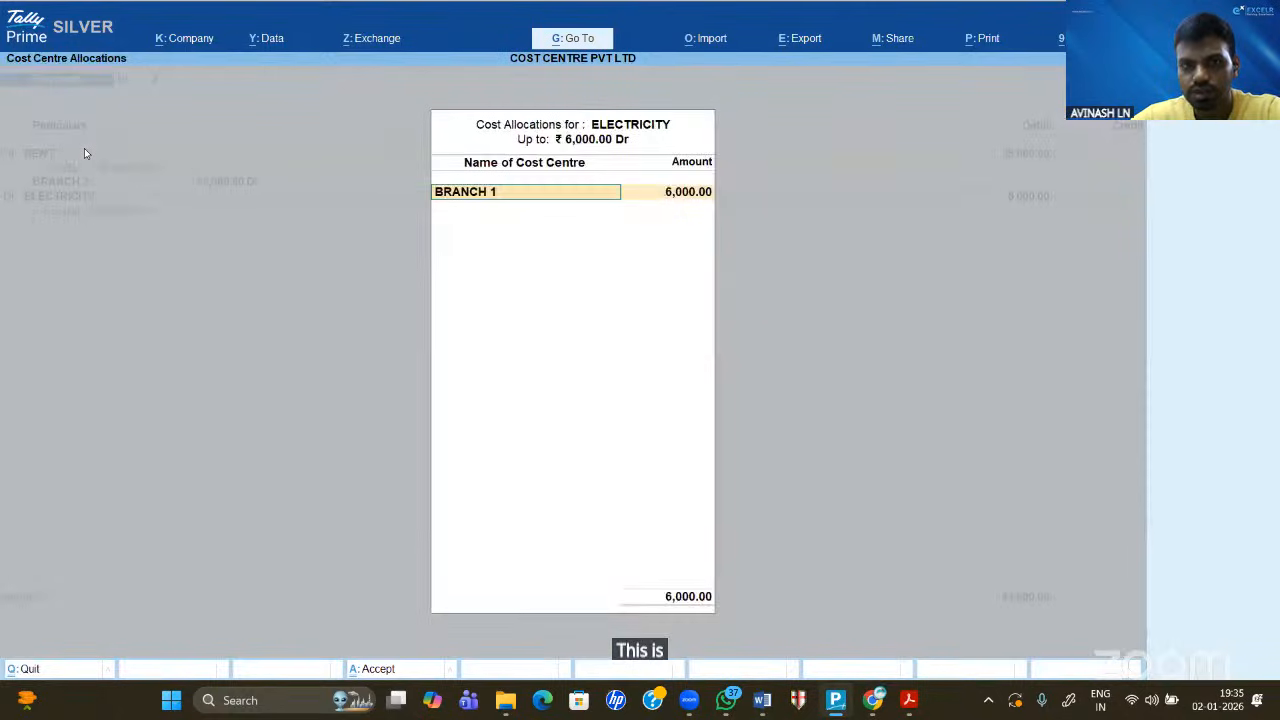
pyautogui.press('BackSpace')
pyautogui.press('Down')
pyautogui.press('Down')
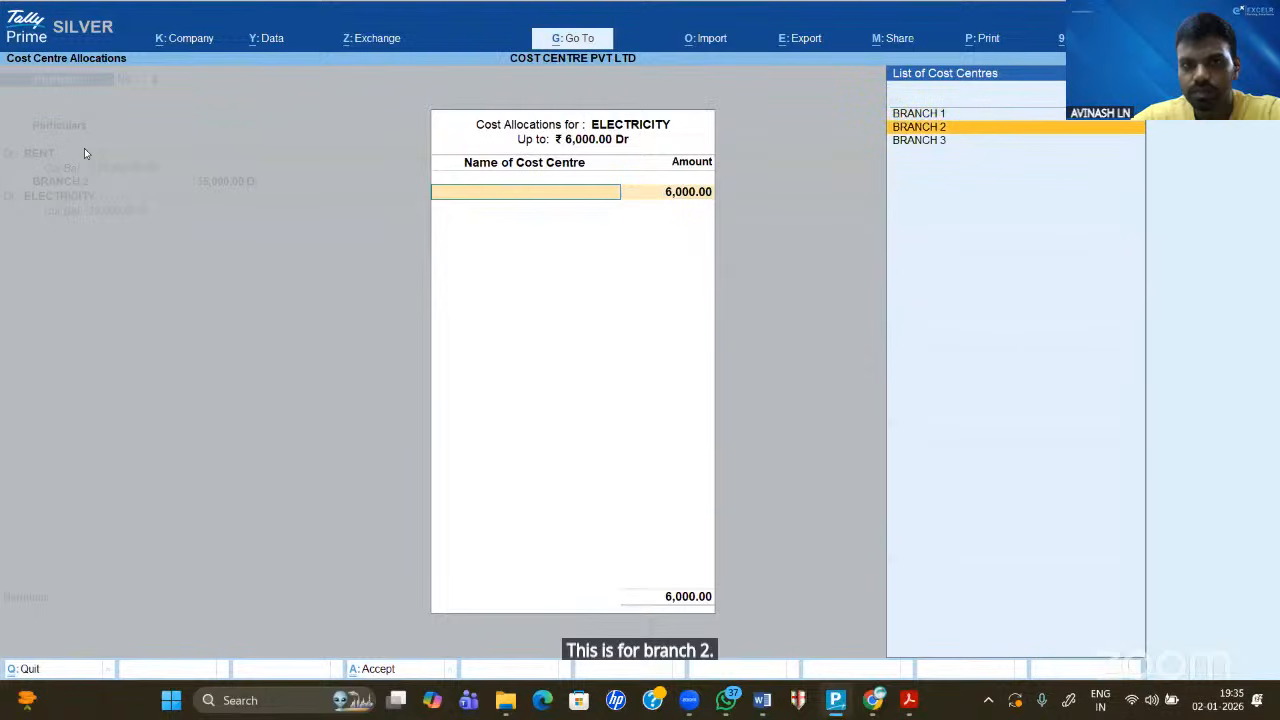
pyautogui.press('Return')
pyautogui.press('Return')
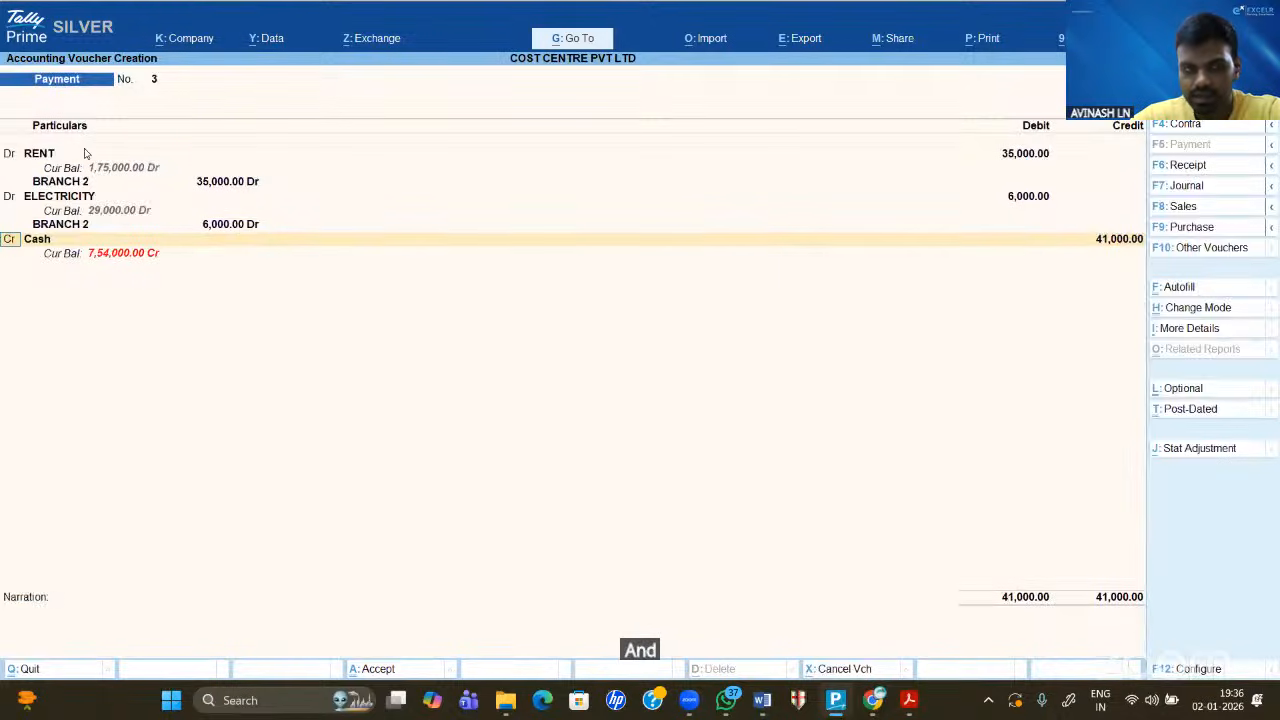
# - Debit SALARY 1,50,000, allocated to BRANCH 2
pyautogui.press('d')
pyautogui.press('Return')
pyautogui.press('BackSpace')
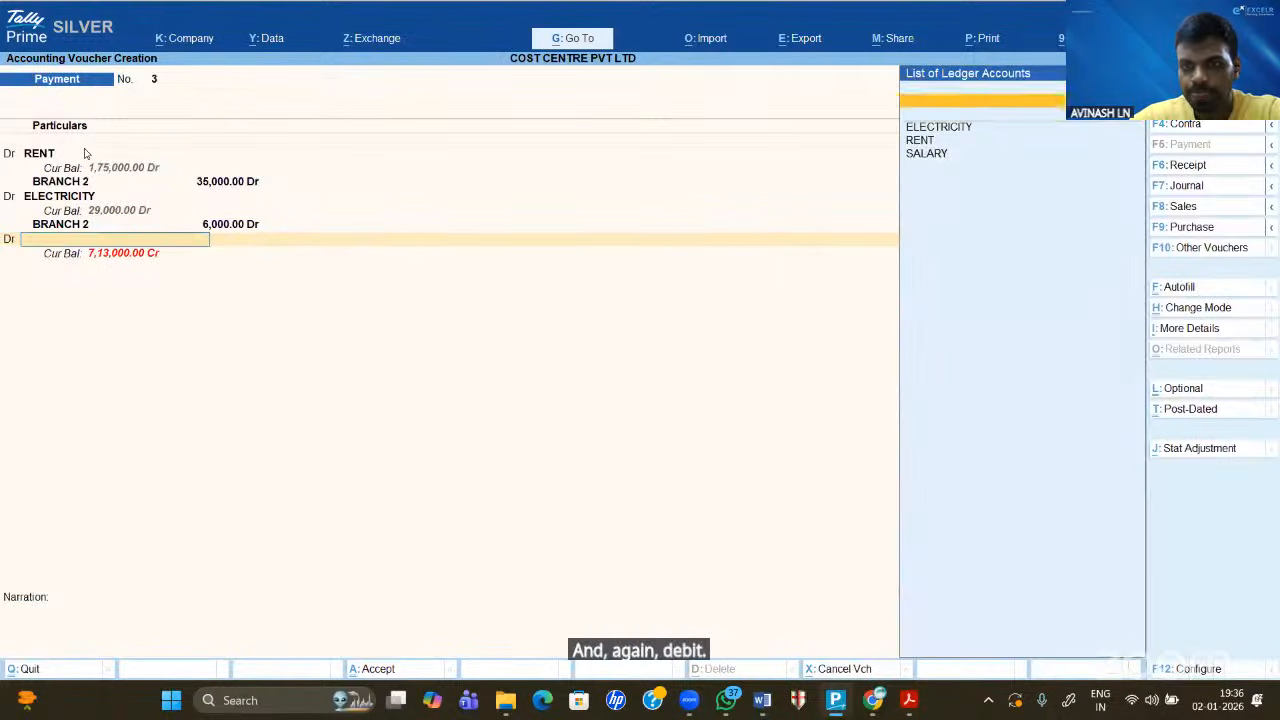
pyautogui.press('Down')
pyautogui.press('Down')
pyautogui.press('Down')
pyautogui.press('Return')
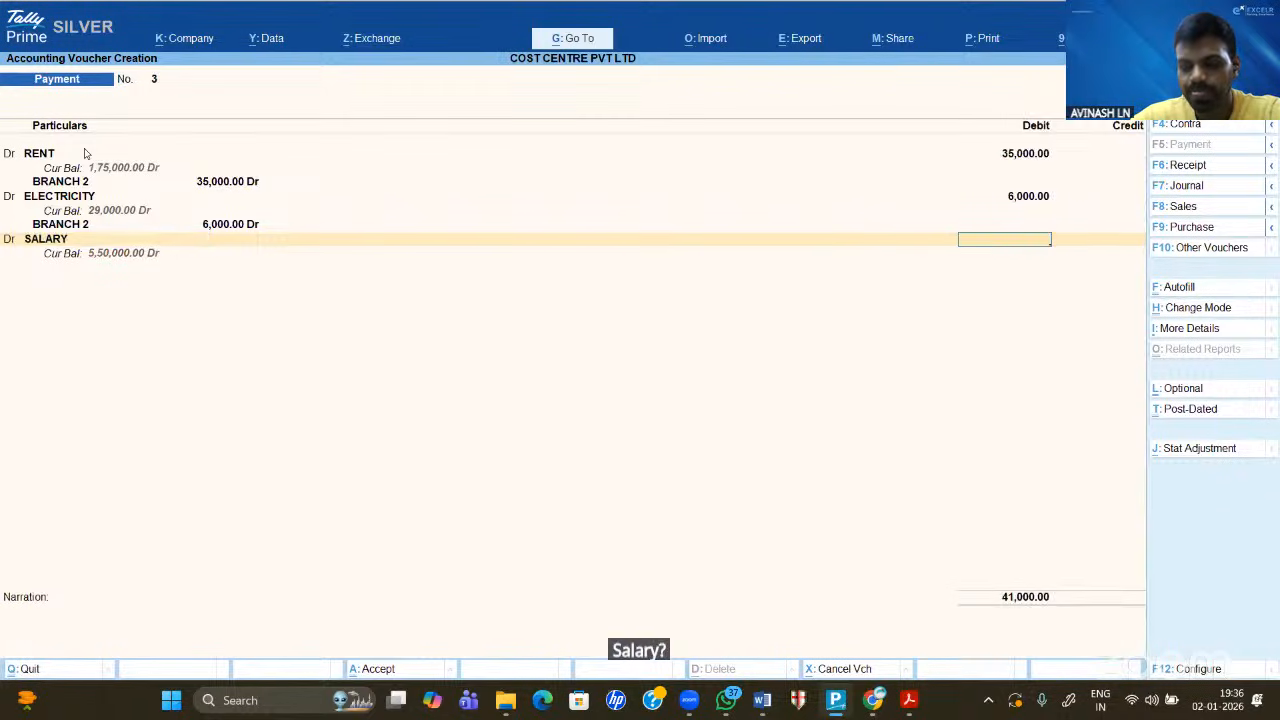
pyautogui.write('150000')
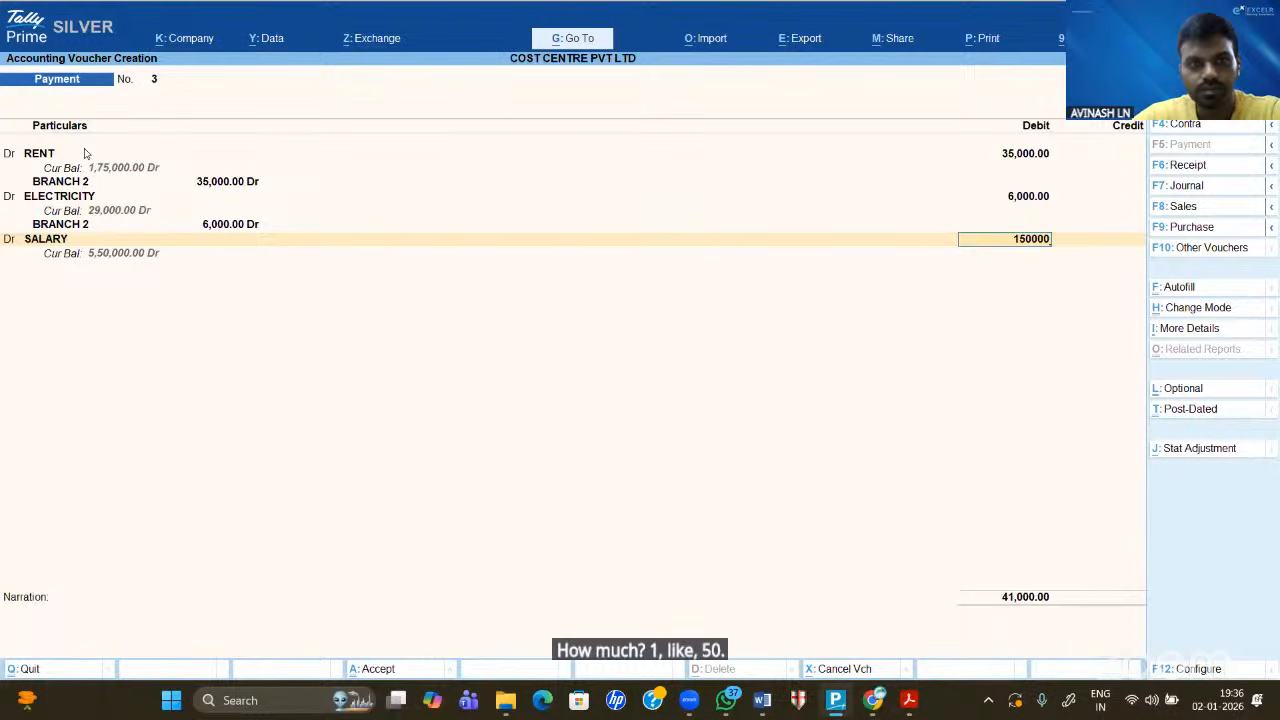
pyautogui.press('Return')
pyautogui.press('Return')
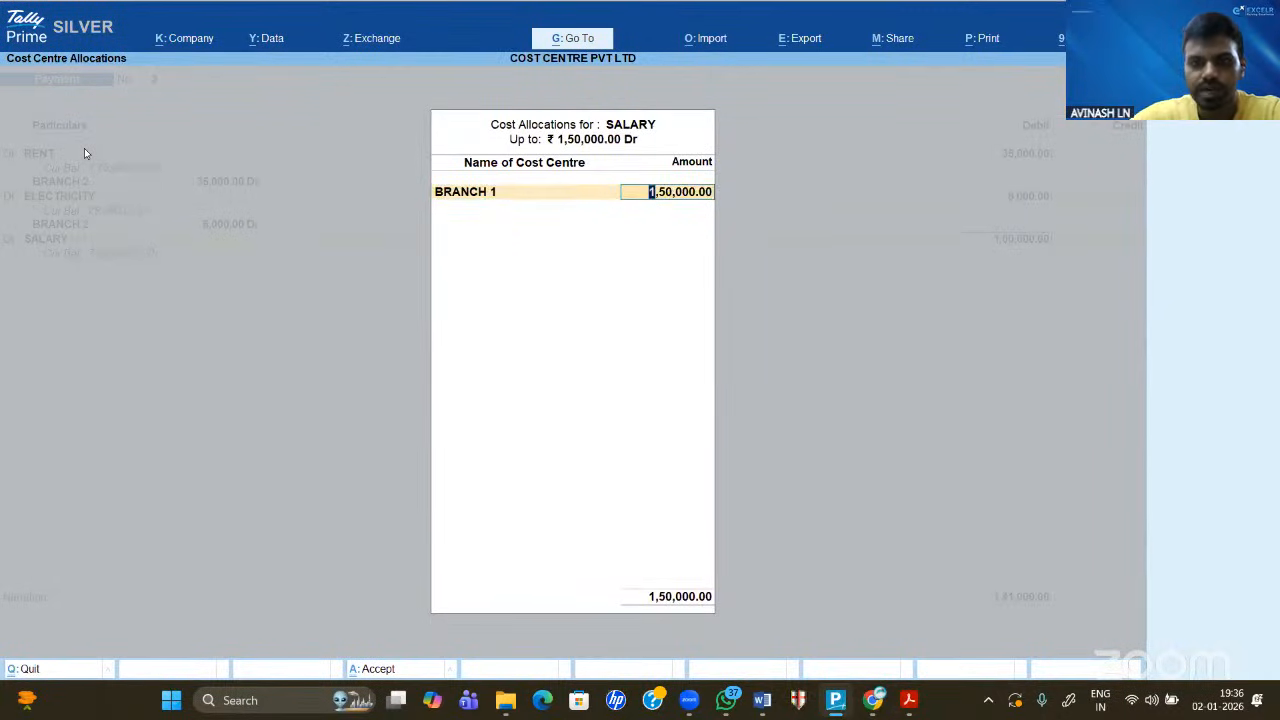
pyautogui.press('BackSpace')
pyautogui.press('Down')
pyautogui.press('Return')
pyautogui.press('Return')
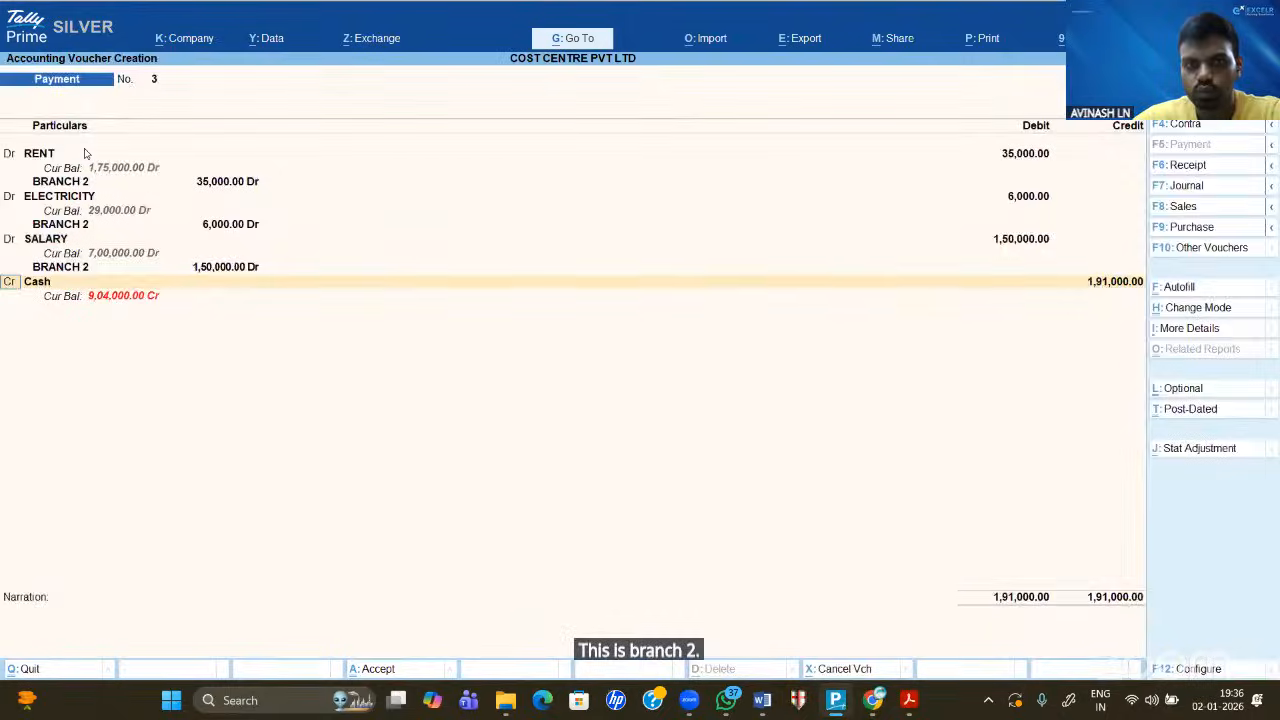
# - Credit Cash 1,91,000 to BRANCH 2 and bring the voucher to its save prompt
pyautogui.press('Return')
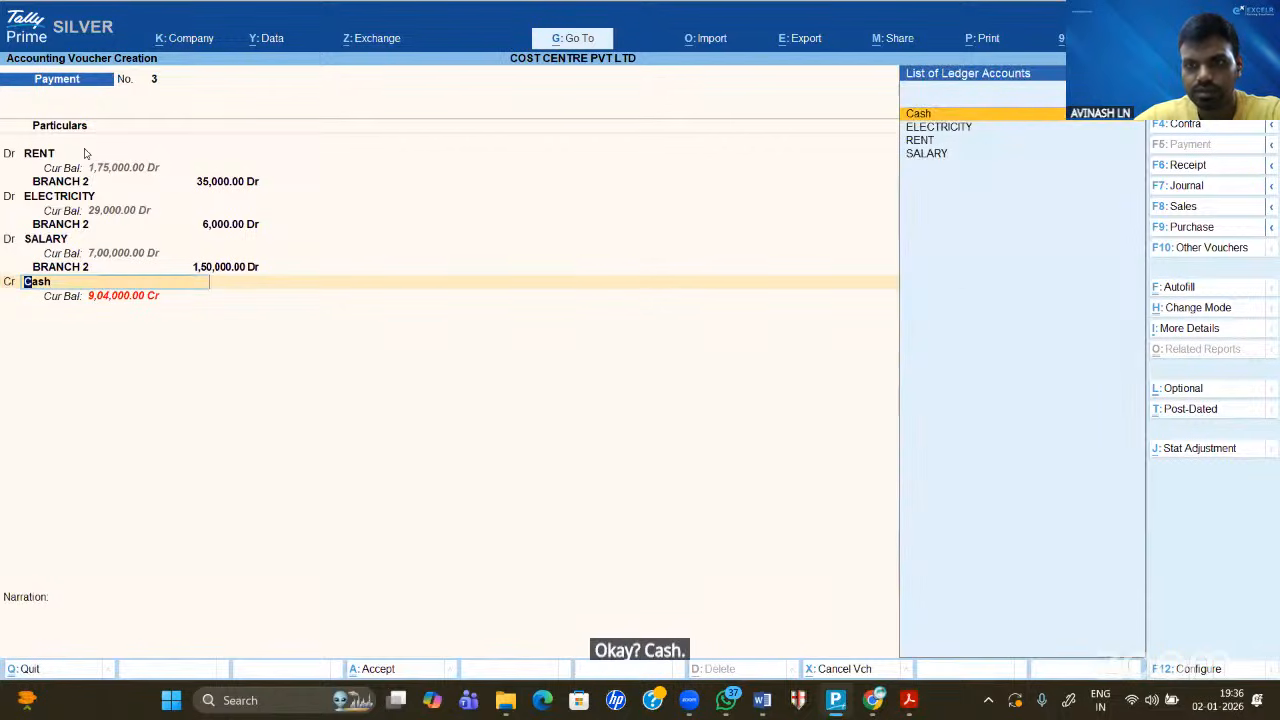
pyautogui.press('Return')
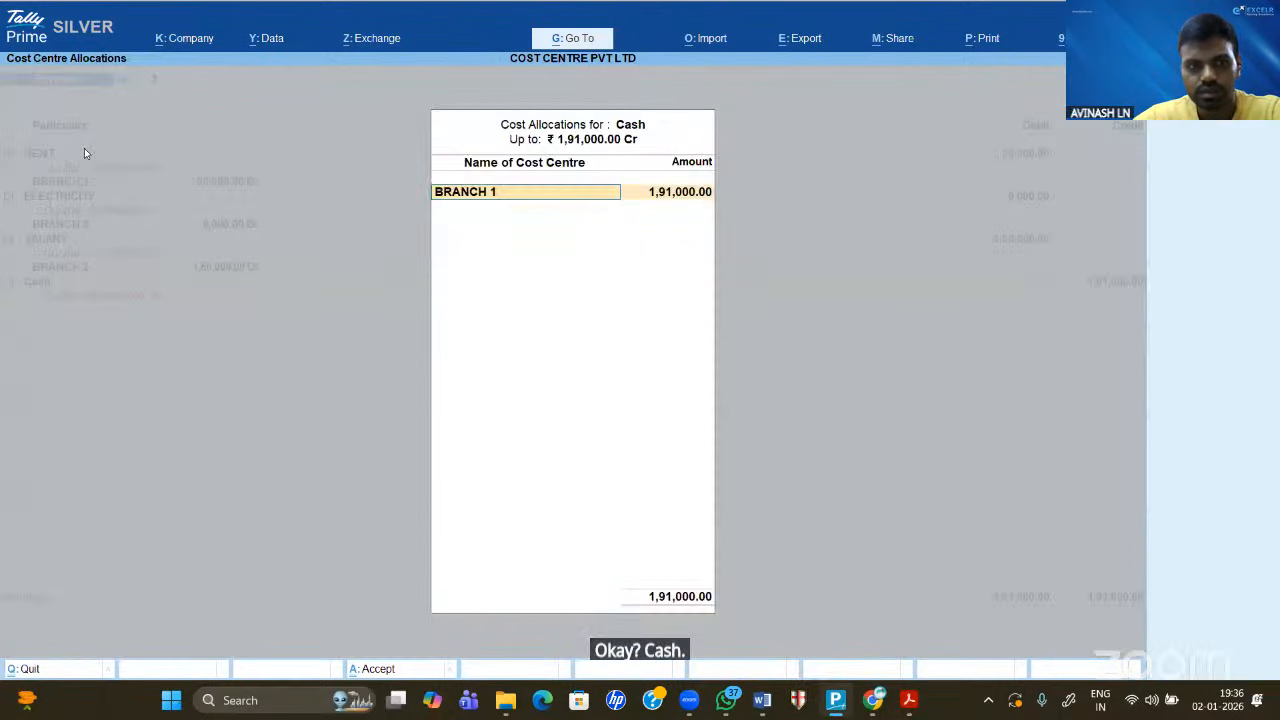
pyautogui.press('BackSpace')
pyautogui.press('Down')
pyautogui.press('Return')
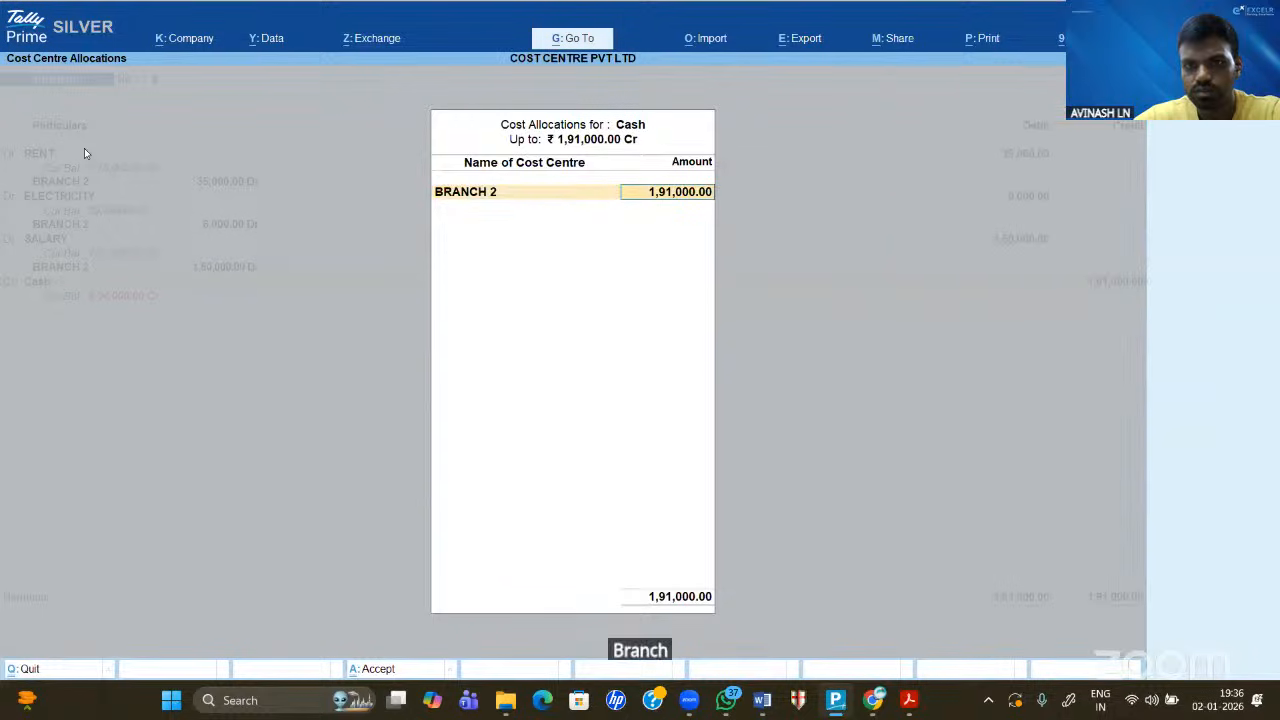
pyautogui.press('Return')
pyautogui.press('Return')
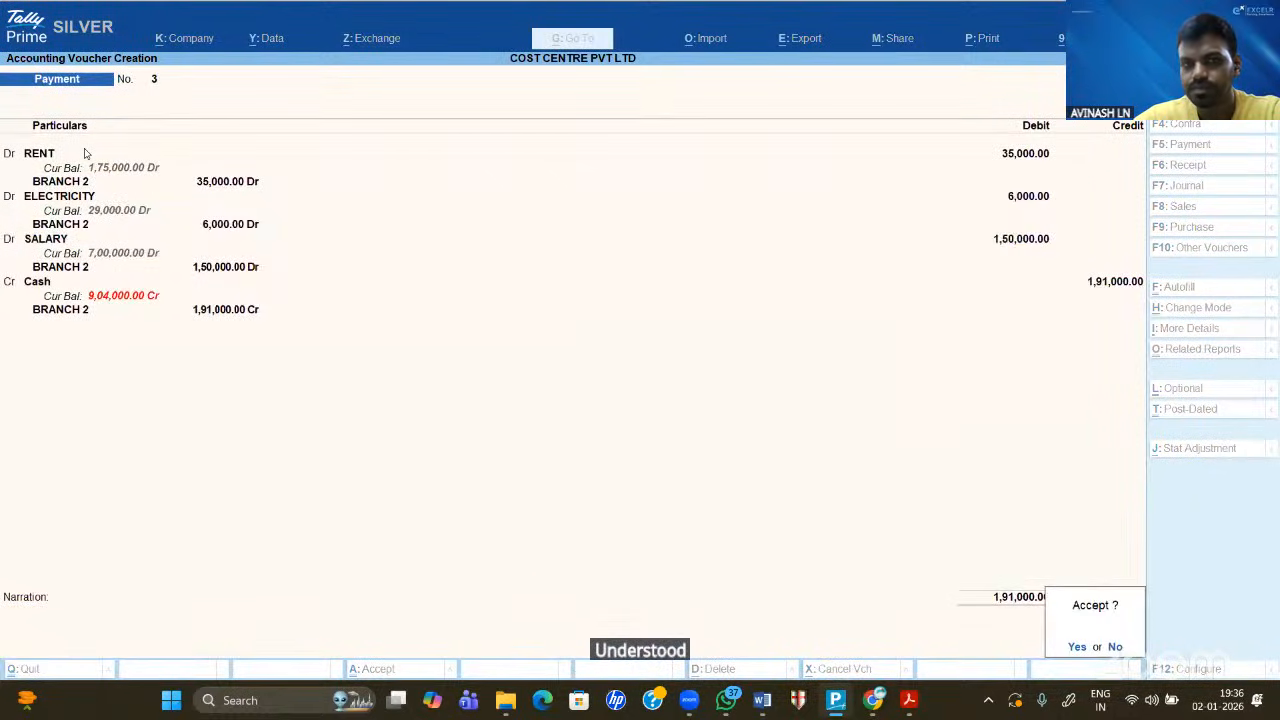
pyautogui.press('Return')
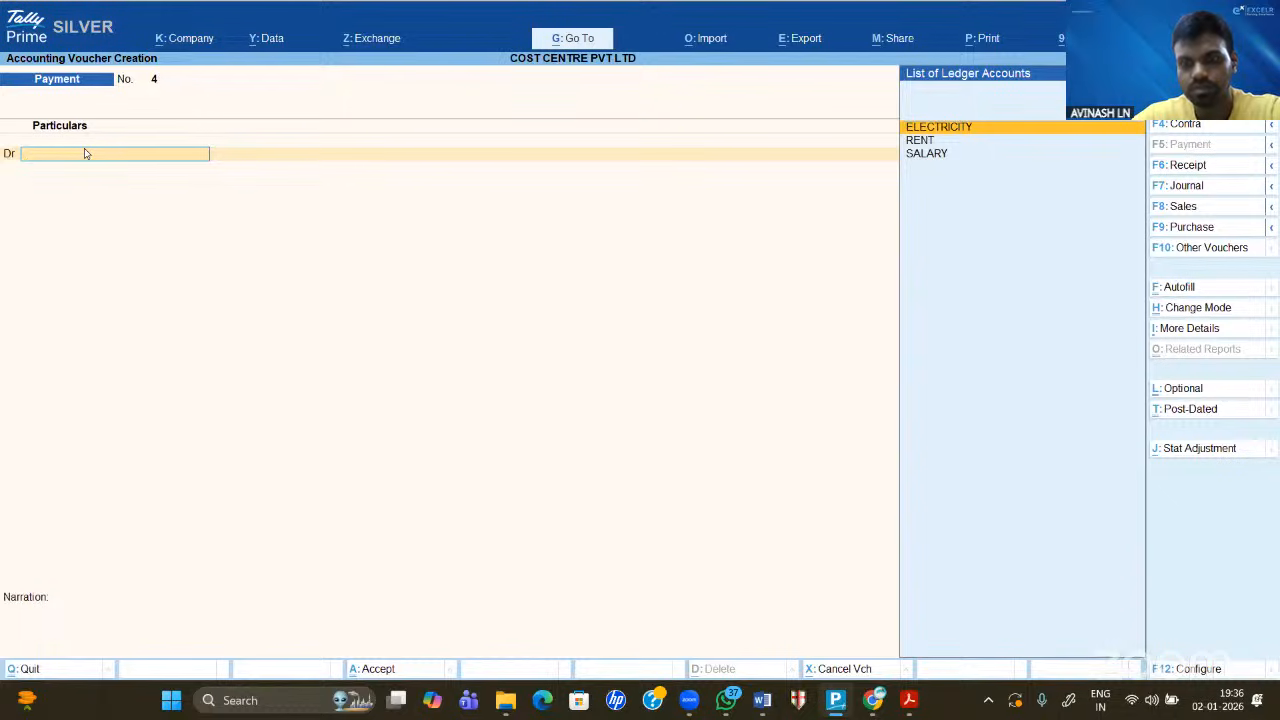
# - Debit RENT 40,000, allocated to BRANCH 3
pyautogui.press('Down')
pyautogui.press('Return')
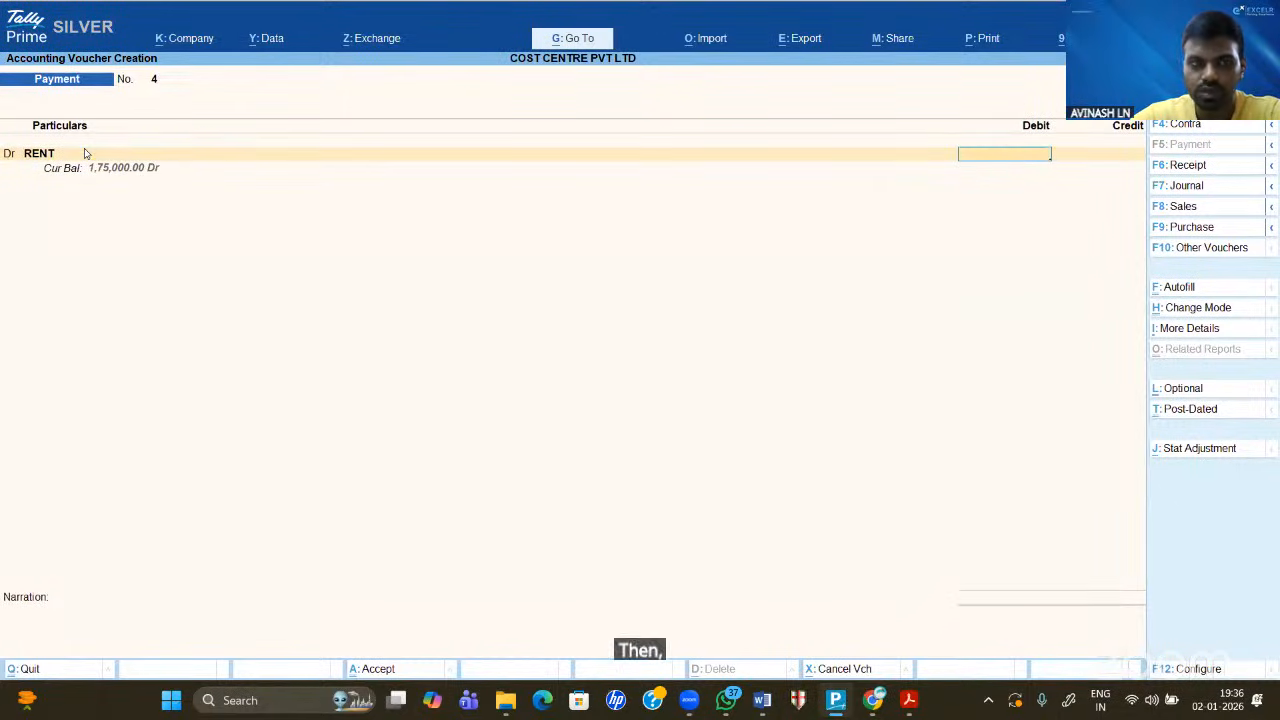
pyautogui.write('40,0000')
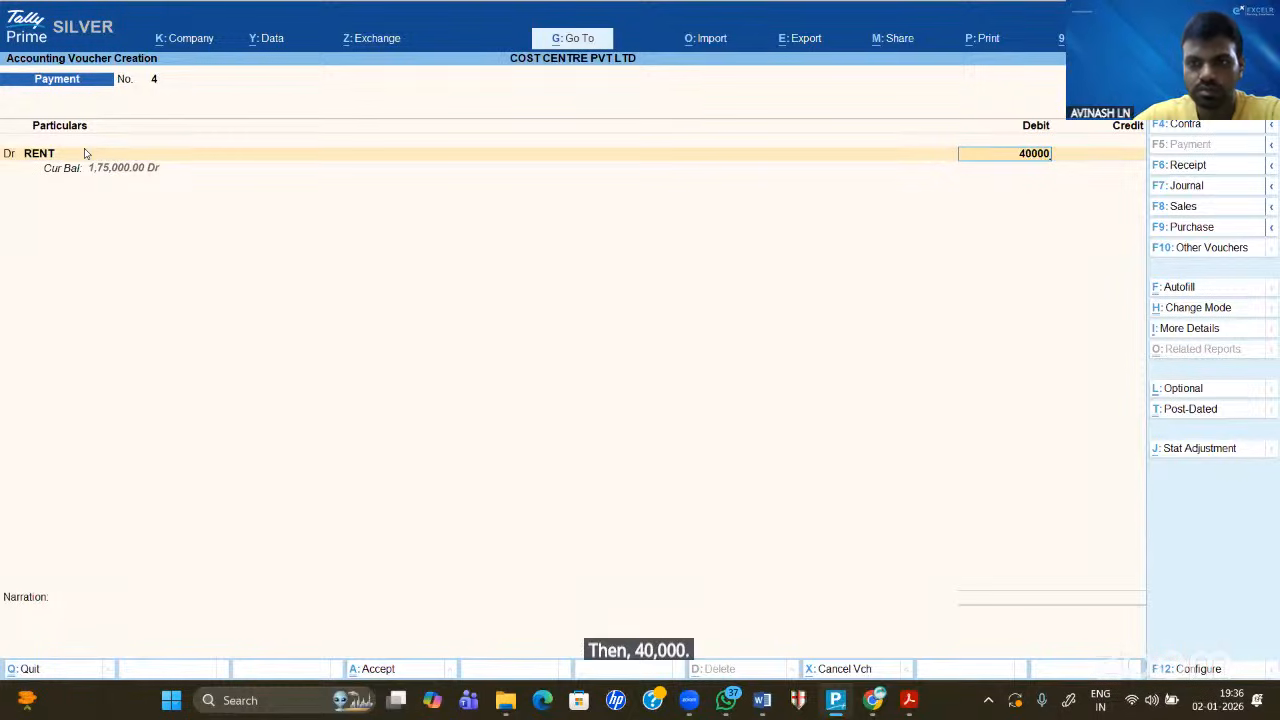
pyautogui.press('Return')
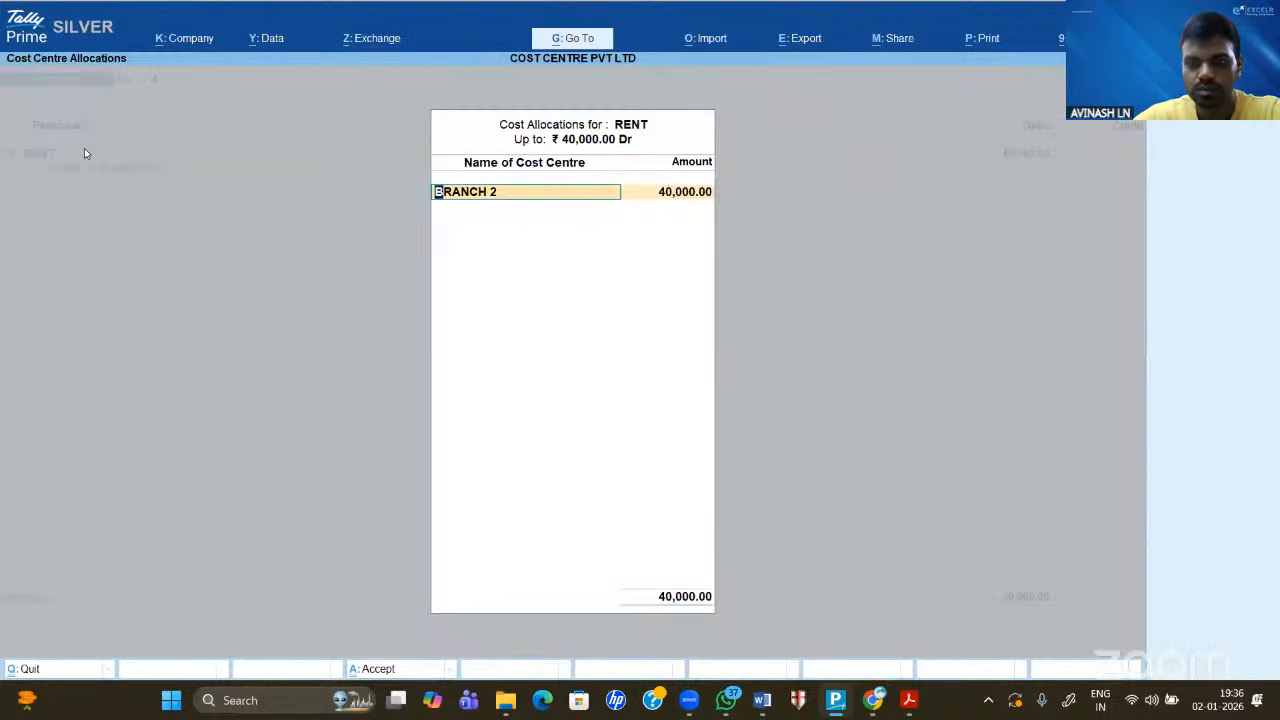
pyautogui.press('BackSpace')
pyautogui.press('Down')
pyautogui.press('Down')
pyautogui.press('Down')
pyautogui.press('Down')
pyautogui.press('Return')
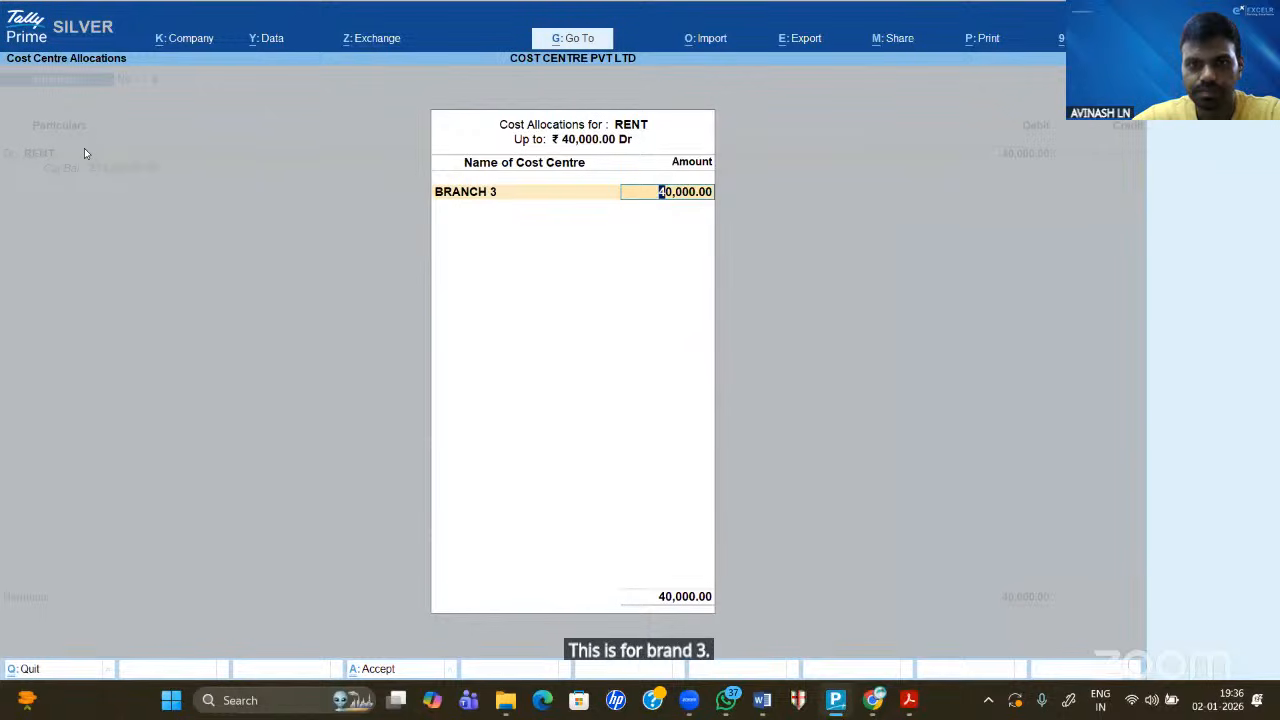
pyautogui.press('Return')
# - Debit ELECTRICITY 7,000, allocated to BRANCH 3
pyautogui.write('D')
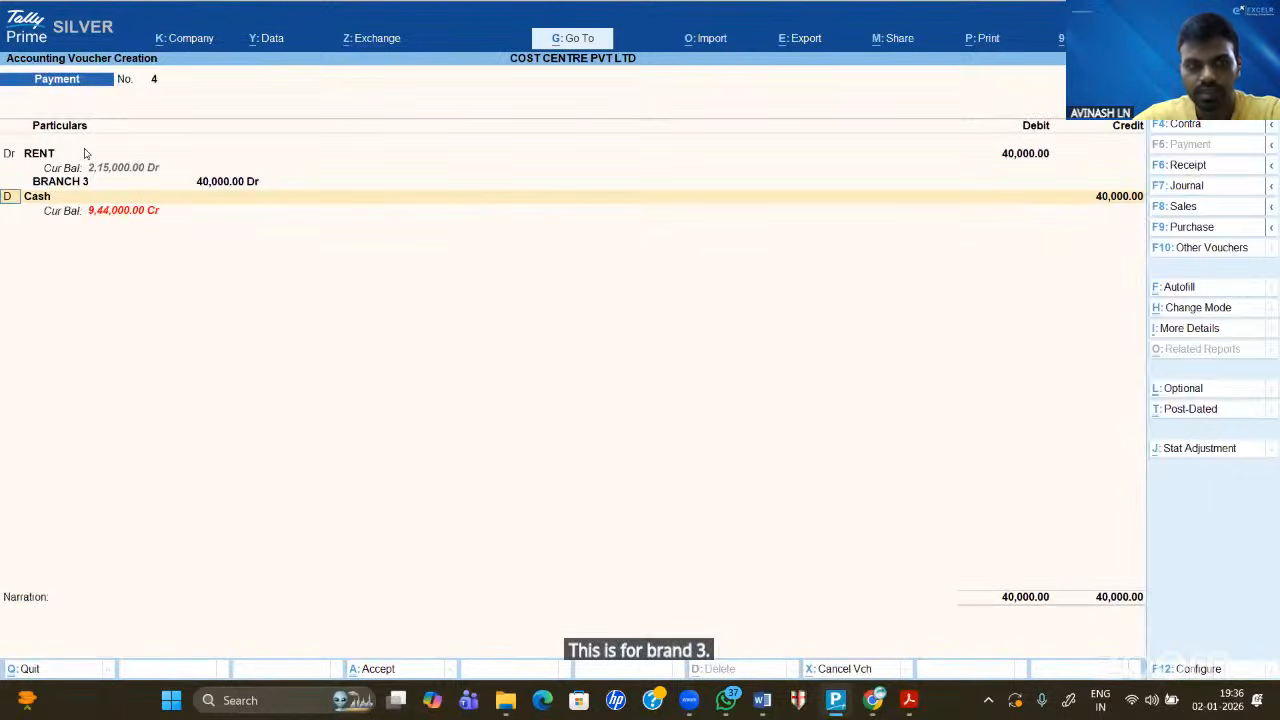
pyautogui.press('Return')
pyautogui.press('Down')
pyautogui.press('Down')
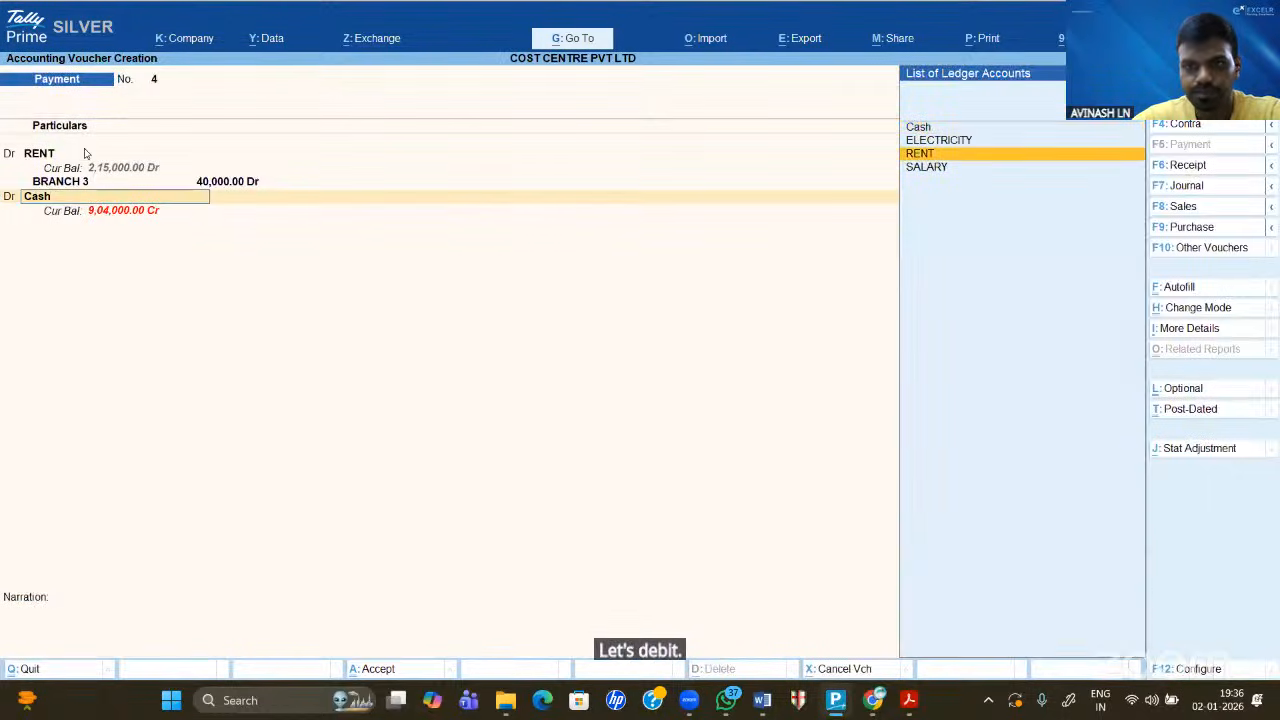
pyautogui.press('Up')
pyautogui.press('Return')
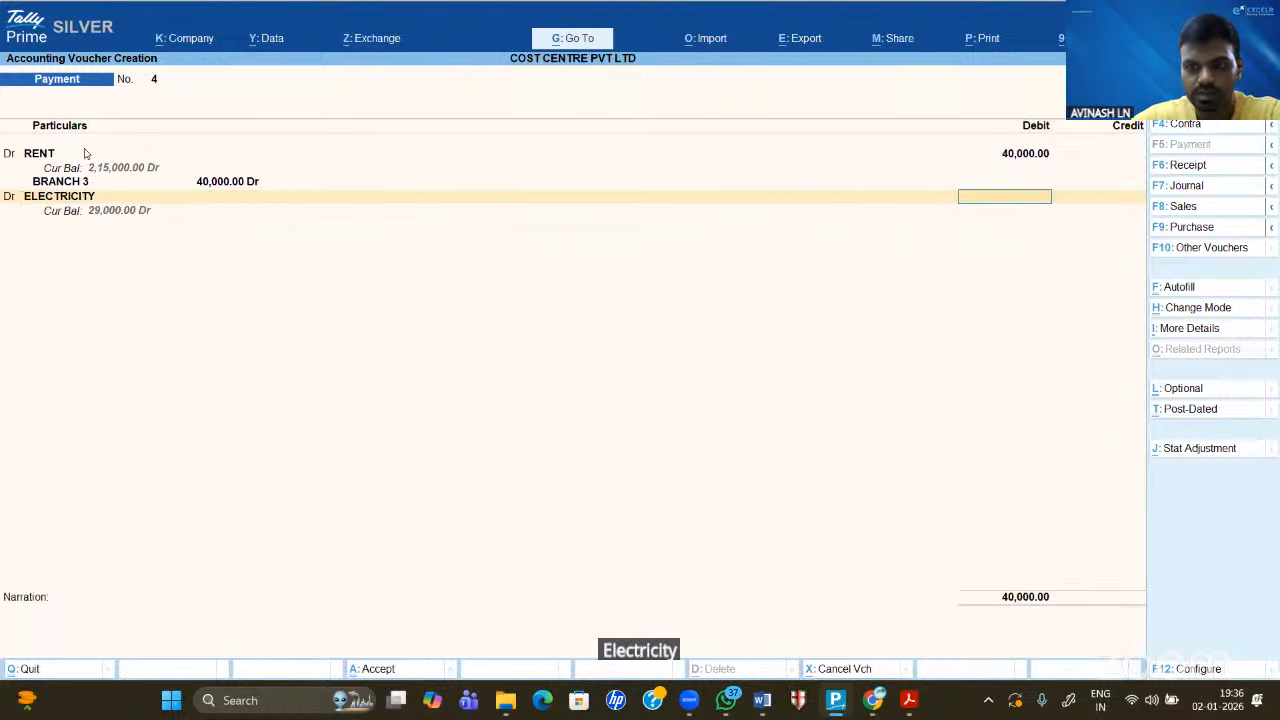
pyautogui.write('7,000.0')
pyautogui.press('BackSpace')
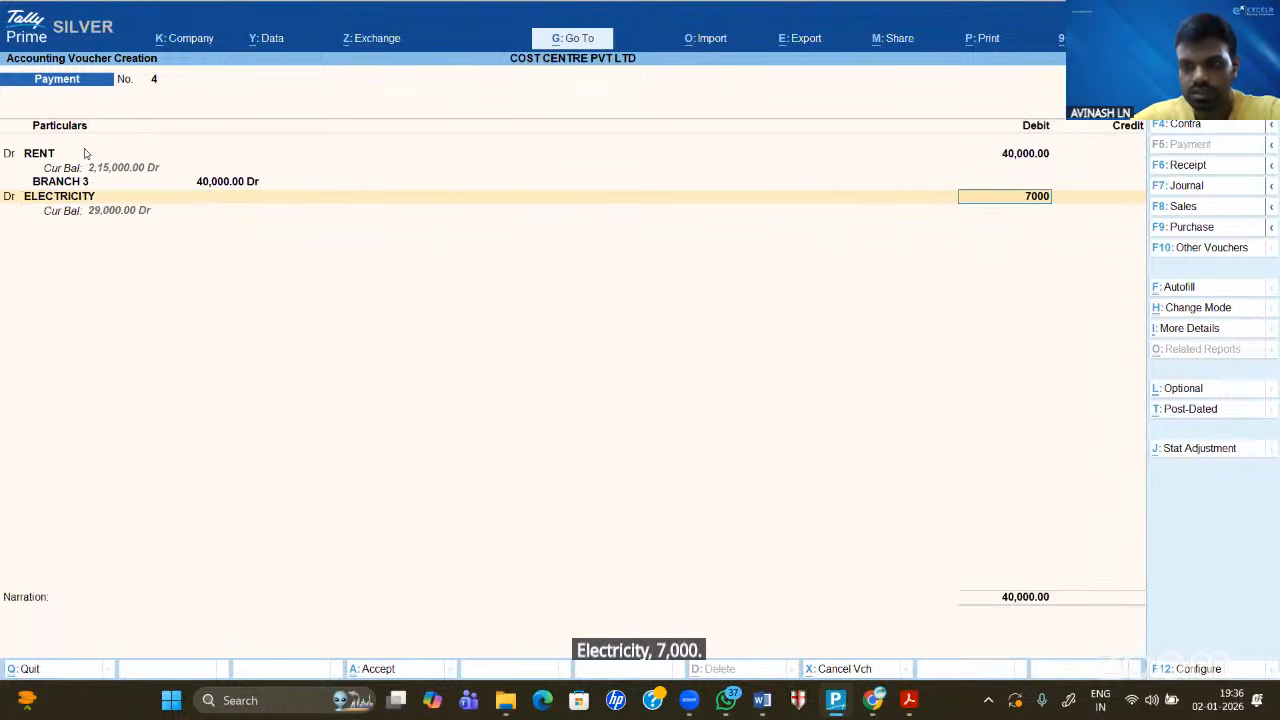
pyautogui.press('Return')
pyautogui.press('BackSpace')
pyautogui.press('Down')
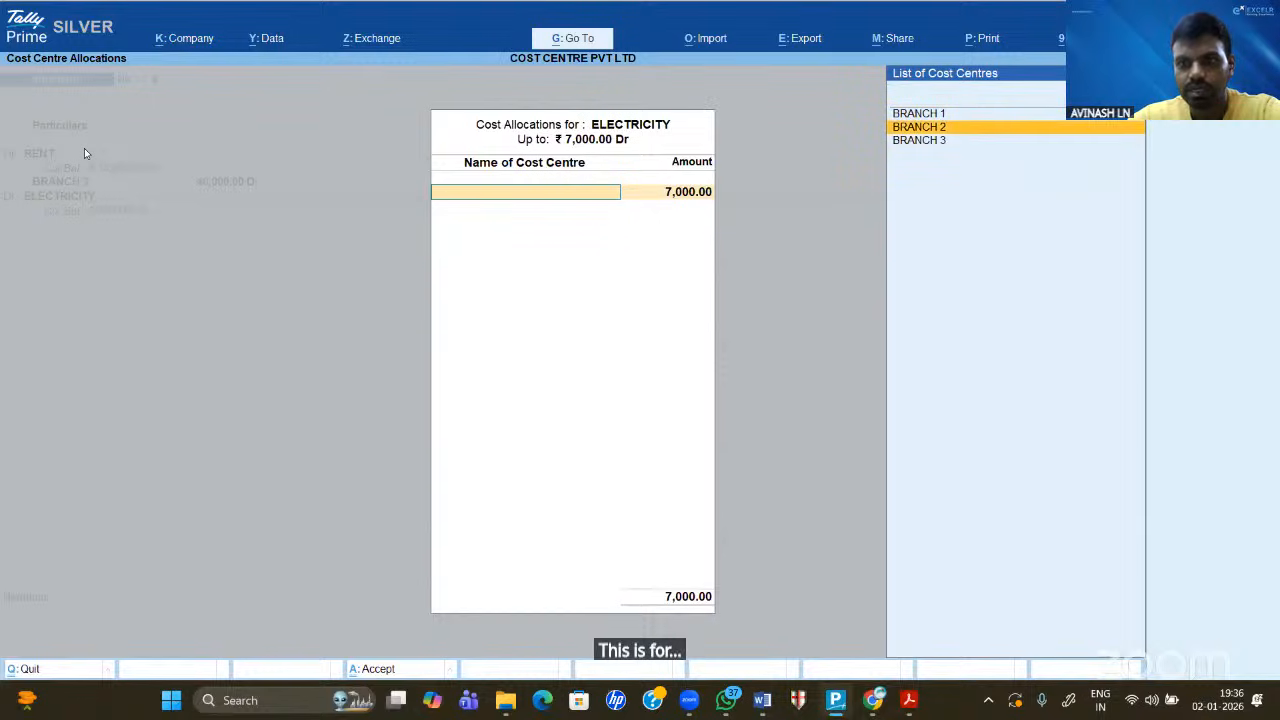
pyautogui.press('Down')
pyautogui.press('Return')
pyautogui.press('Return')
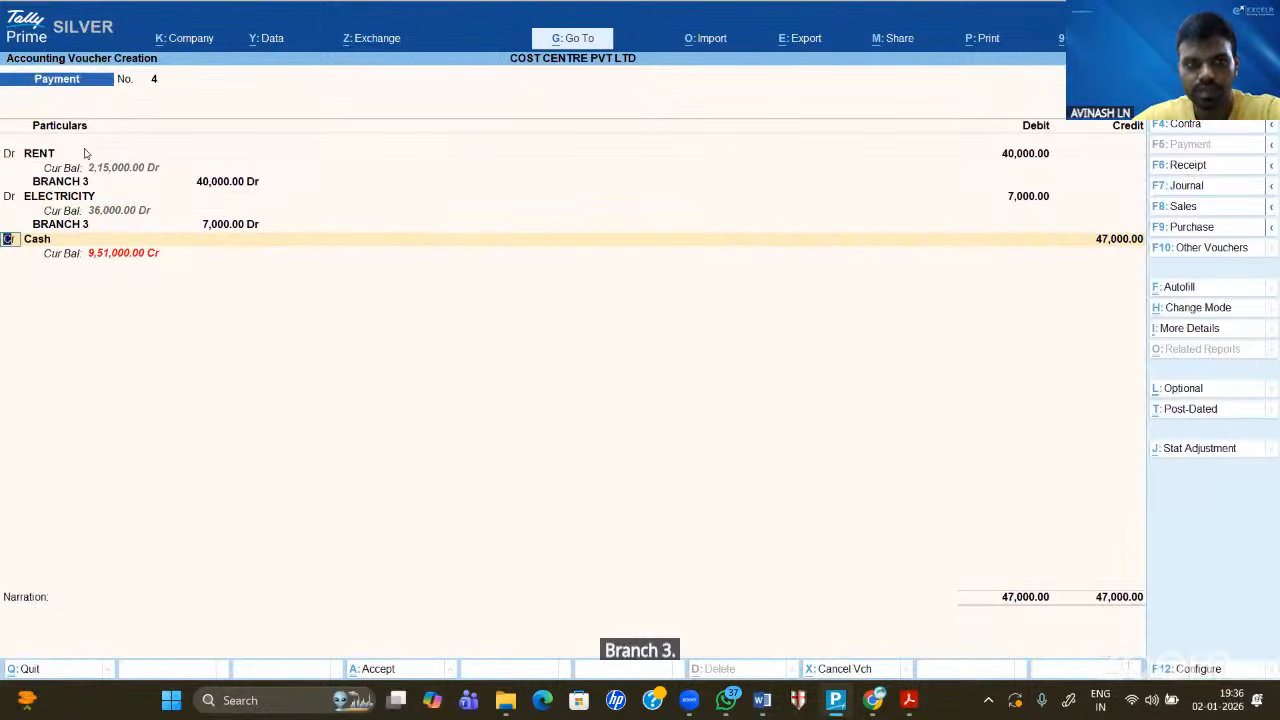
# - Debit SALARY 2,00,000, allocated to BRANCH 3
pyautogui.press('d')
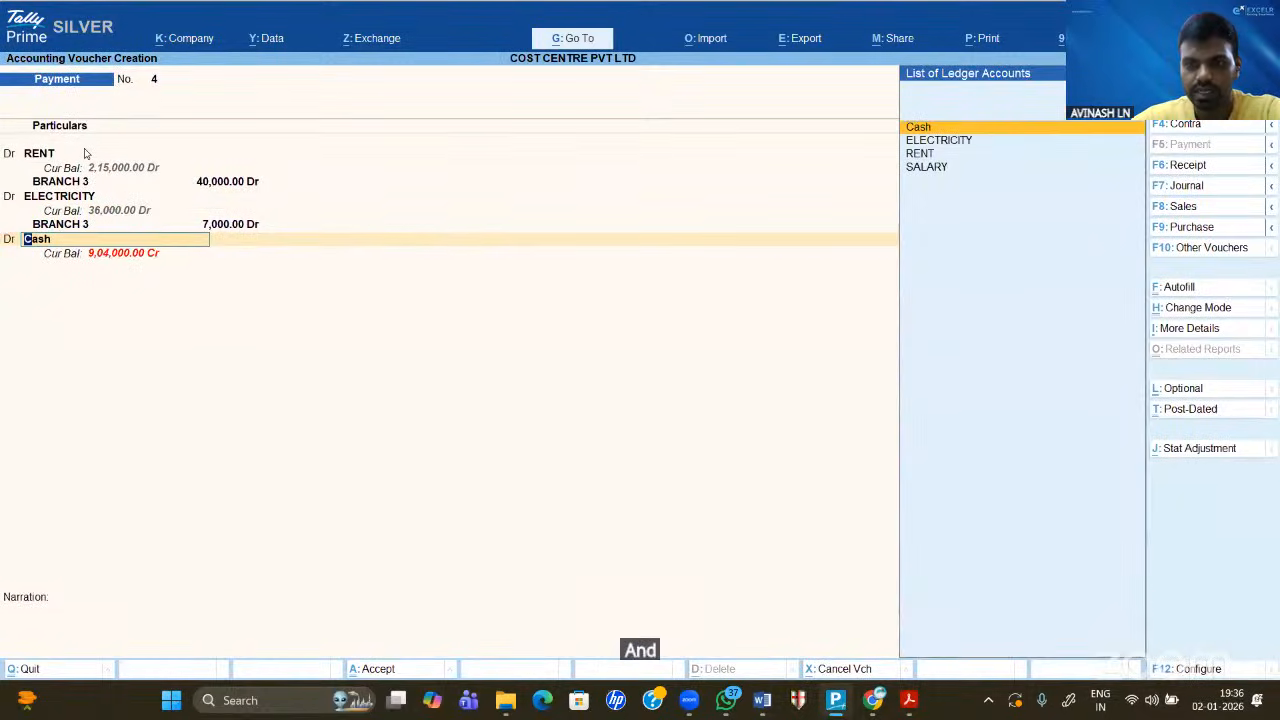
pyautogui.press('Down')
pyautogui.press('Down')
pyautogui.press('Down')
pyautogui.press('Return')
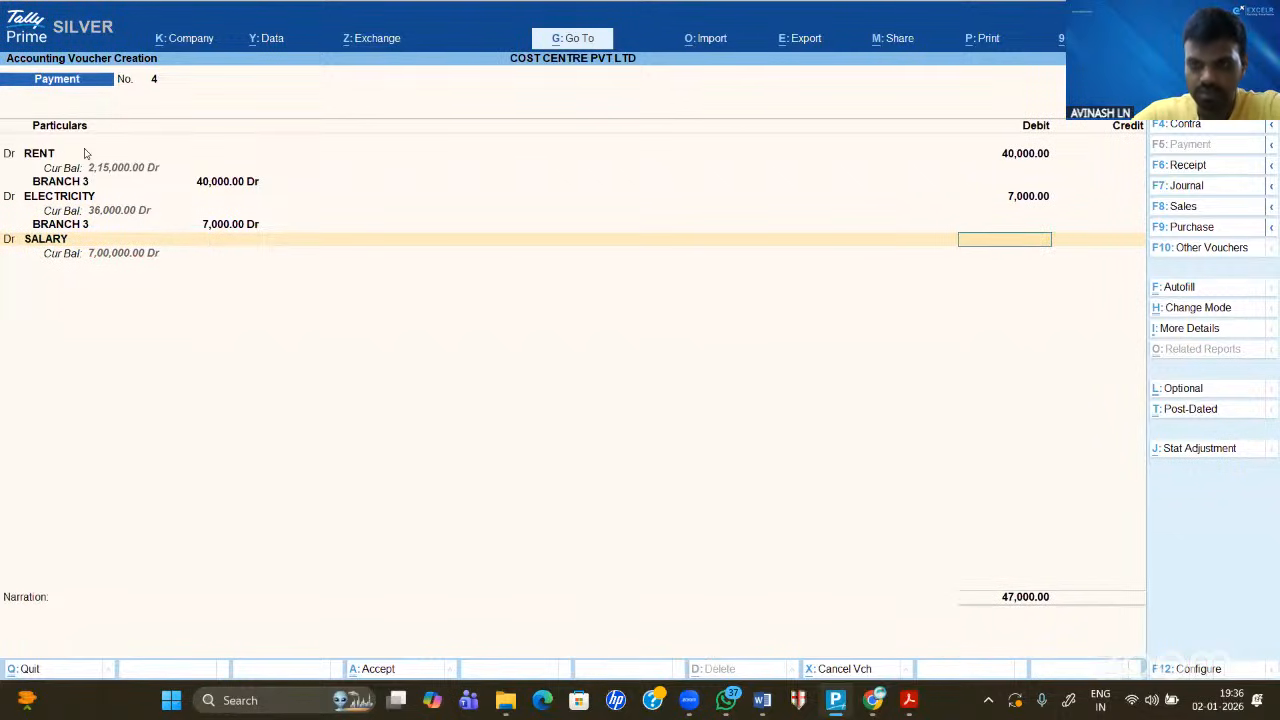
pyautogui.write('200000')
pyautogui.press('Return')
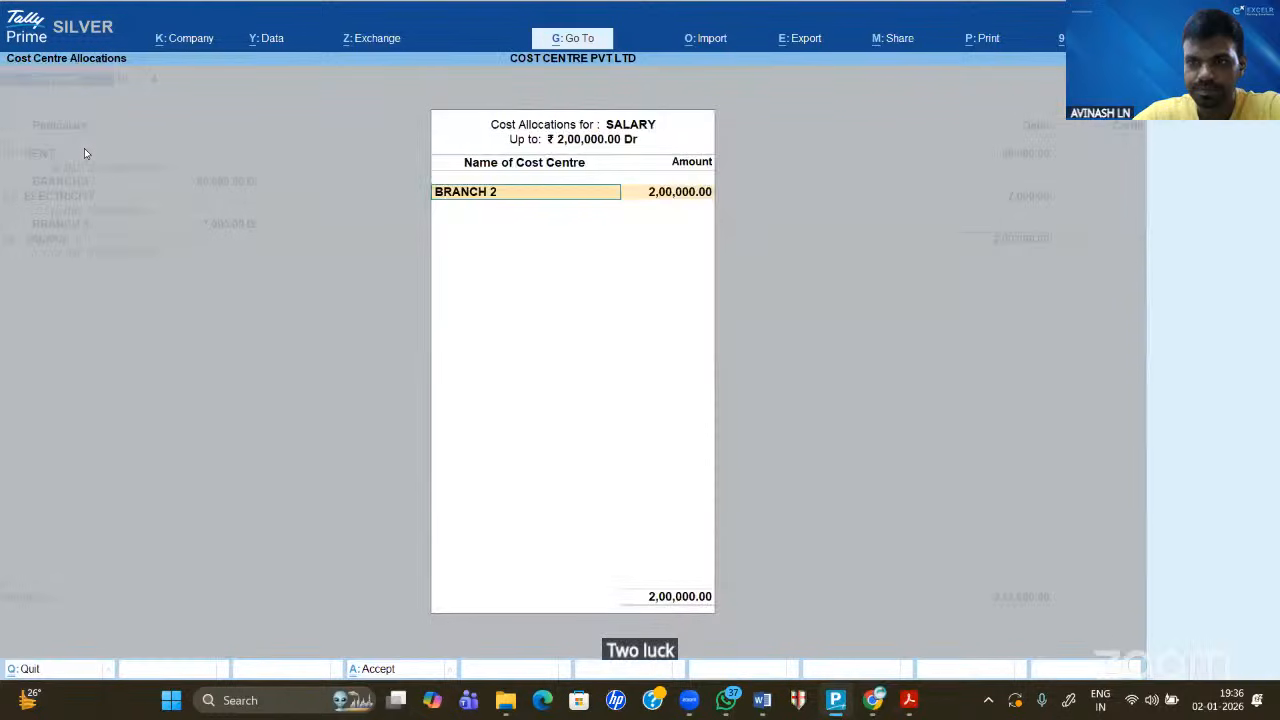
pyautogui.press('BackSpace')
pyautogui.press('Down')
pyautogui.press('Down')
pyautogui.press('Down')
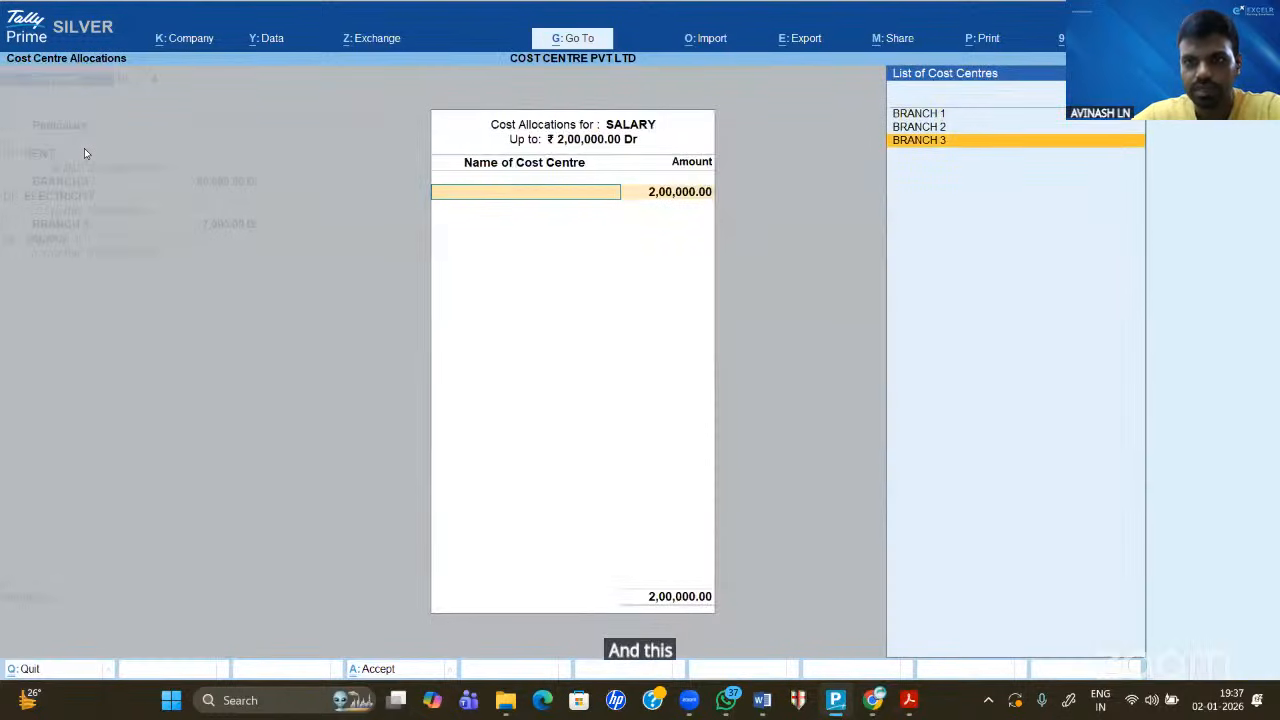
pyautogui.press('Return')
pyautogui.press('Return')
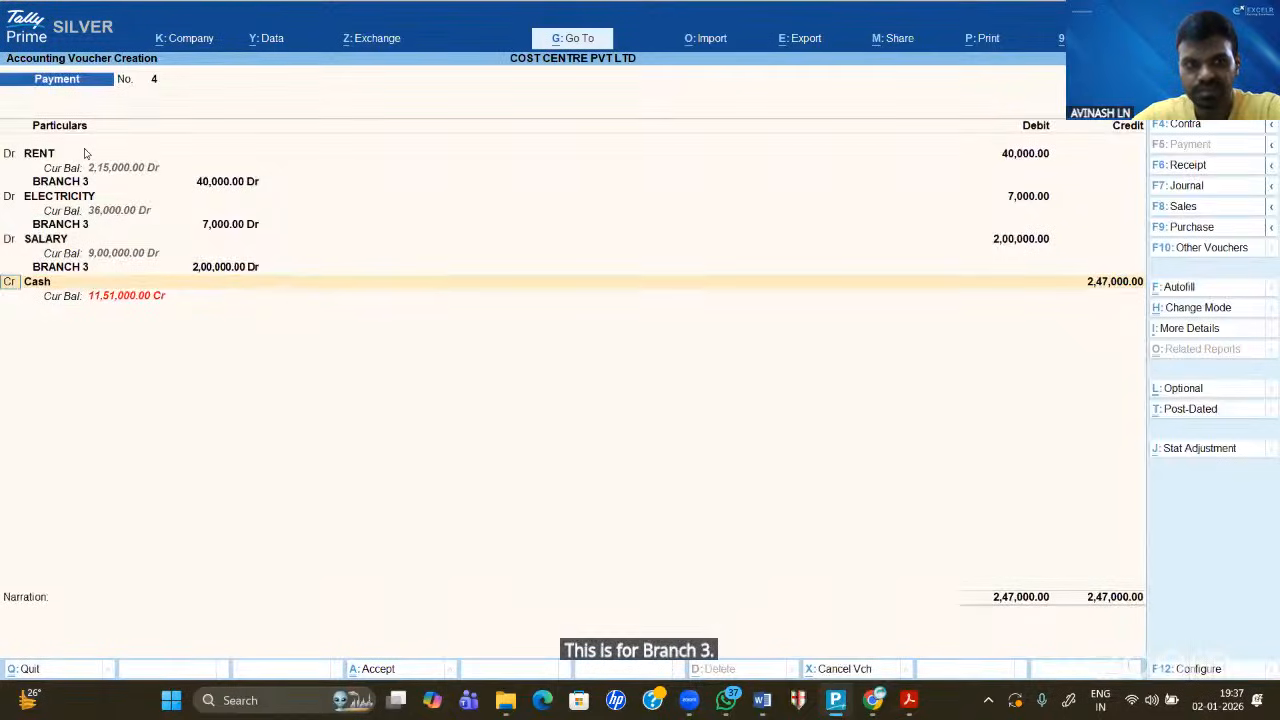
pyautogui.press('Return')
pyautogui.press('Return')
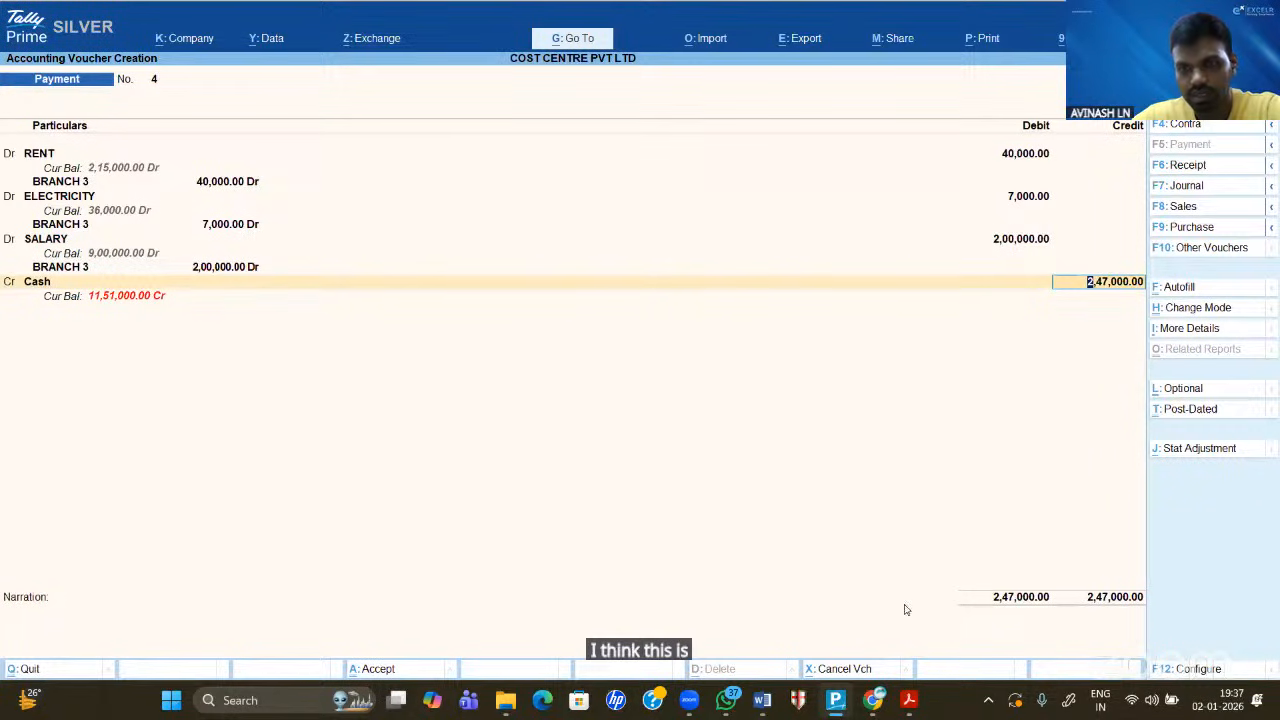
# - Check the Word figures and correct the BRANCH 3 rent debit to 45,000
pyautogui.click(760, 700)
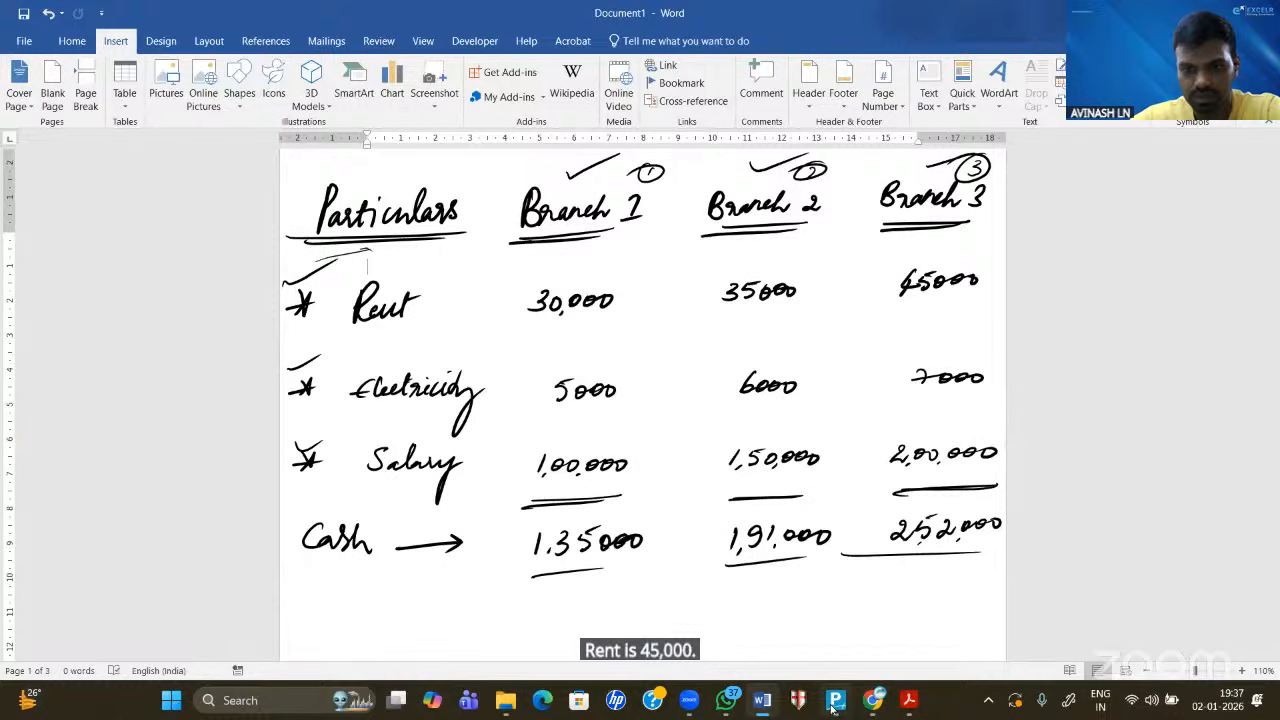
pyautogui.hotkey('alt', 'Tab')
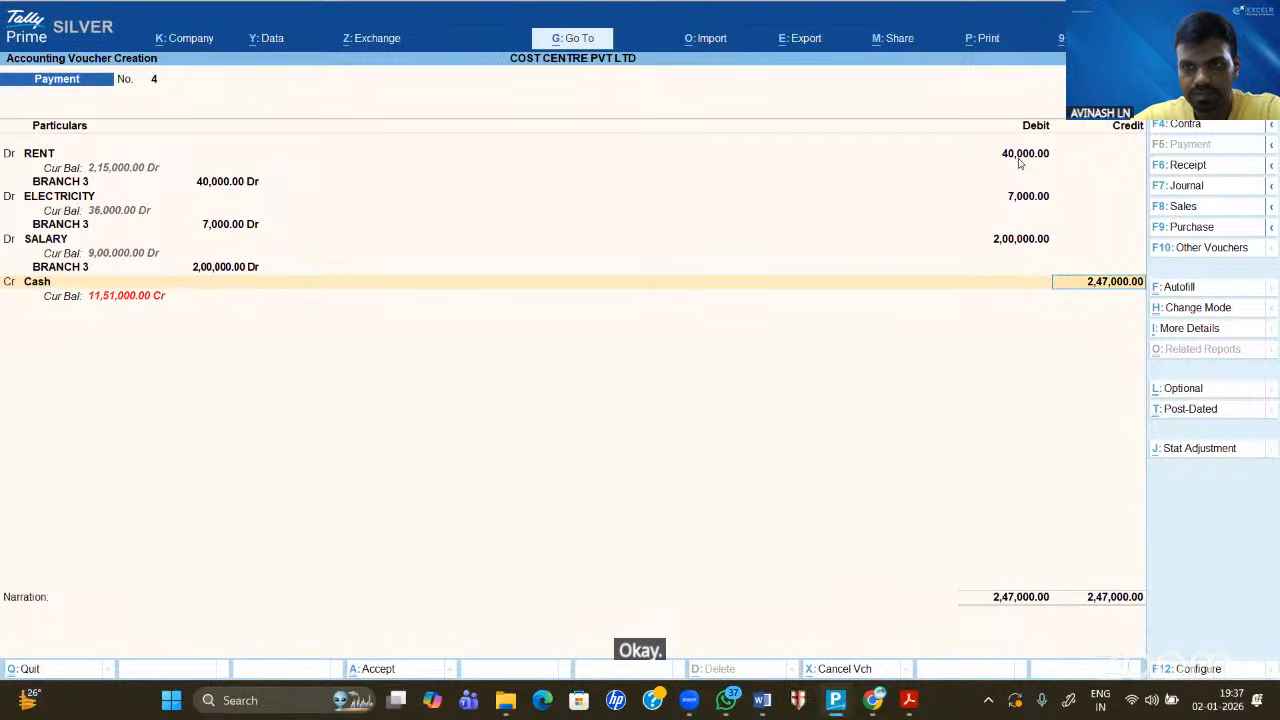
pyautogui.click(1019, 158)
pyautogui.write('45000')
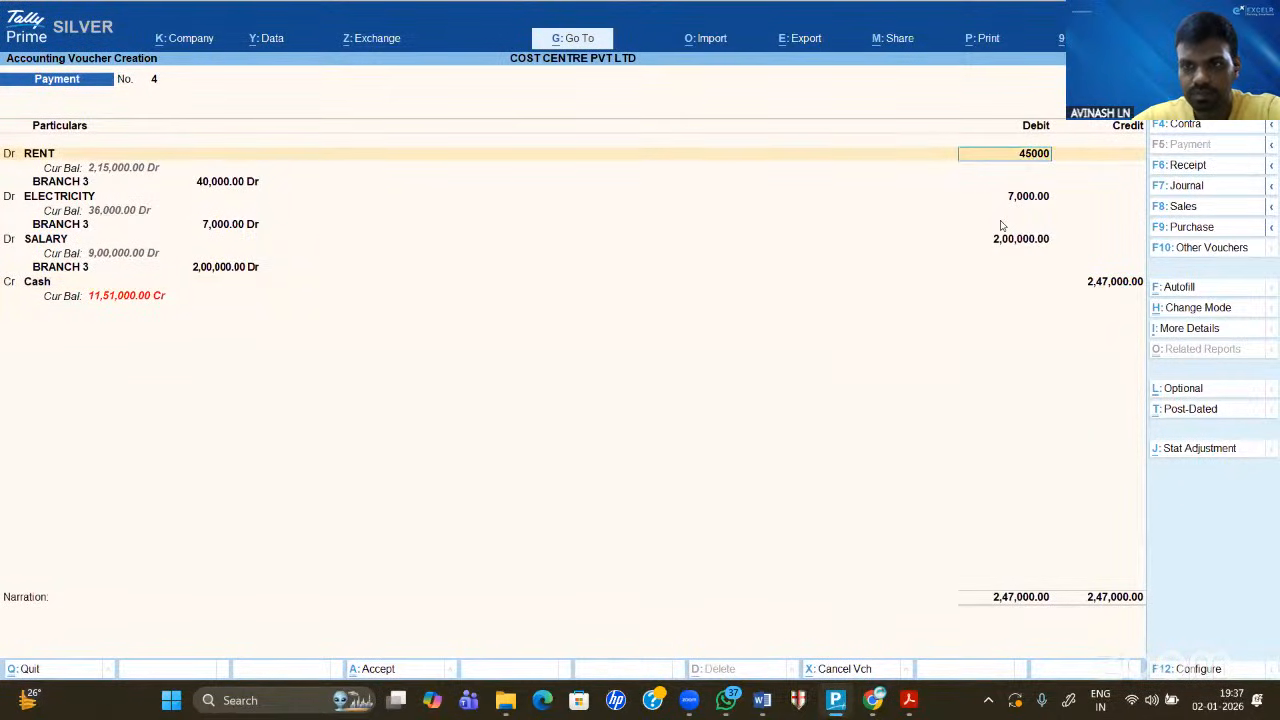
pyautogui.press('Return')
pyautogui.press('Return')
pyautogui.press('Return')
pyautogui.press('Return')
pyautogui.press('Return')
pyautogui.press('Return')
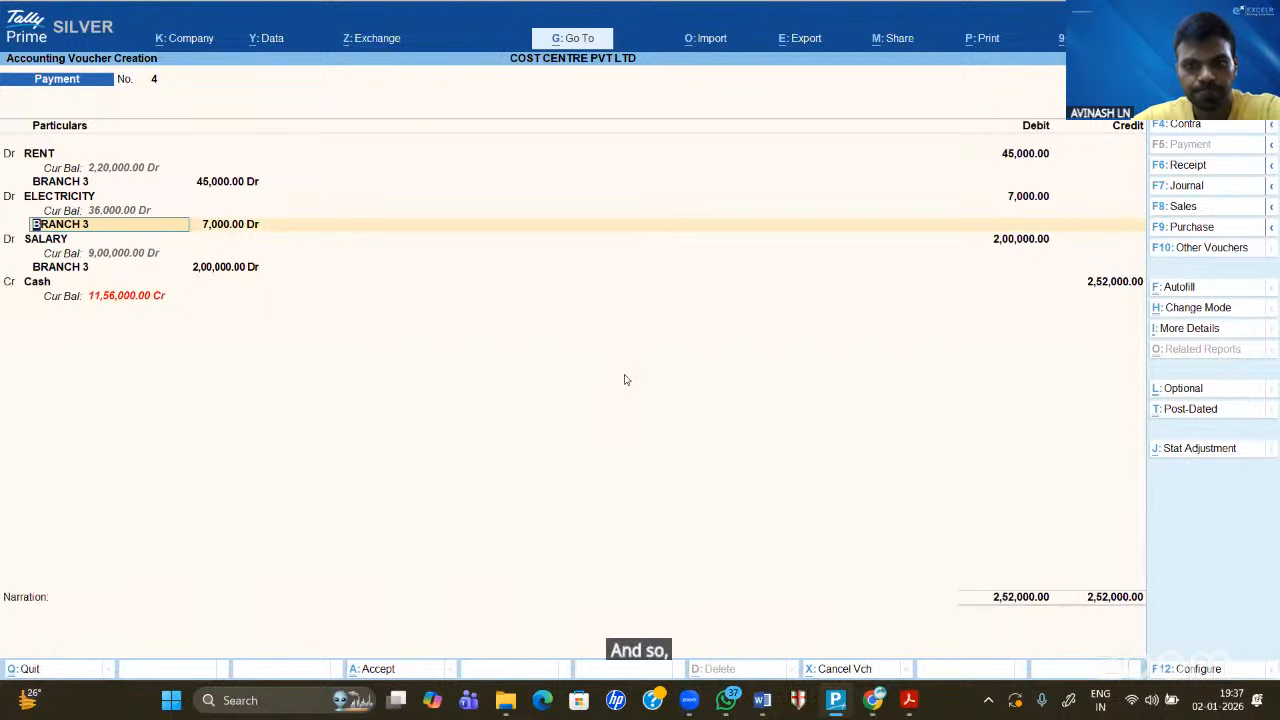
pyautogui.hotkey('alt', 'Tab')
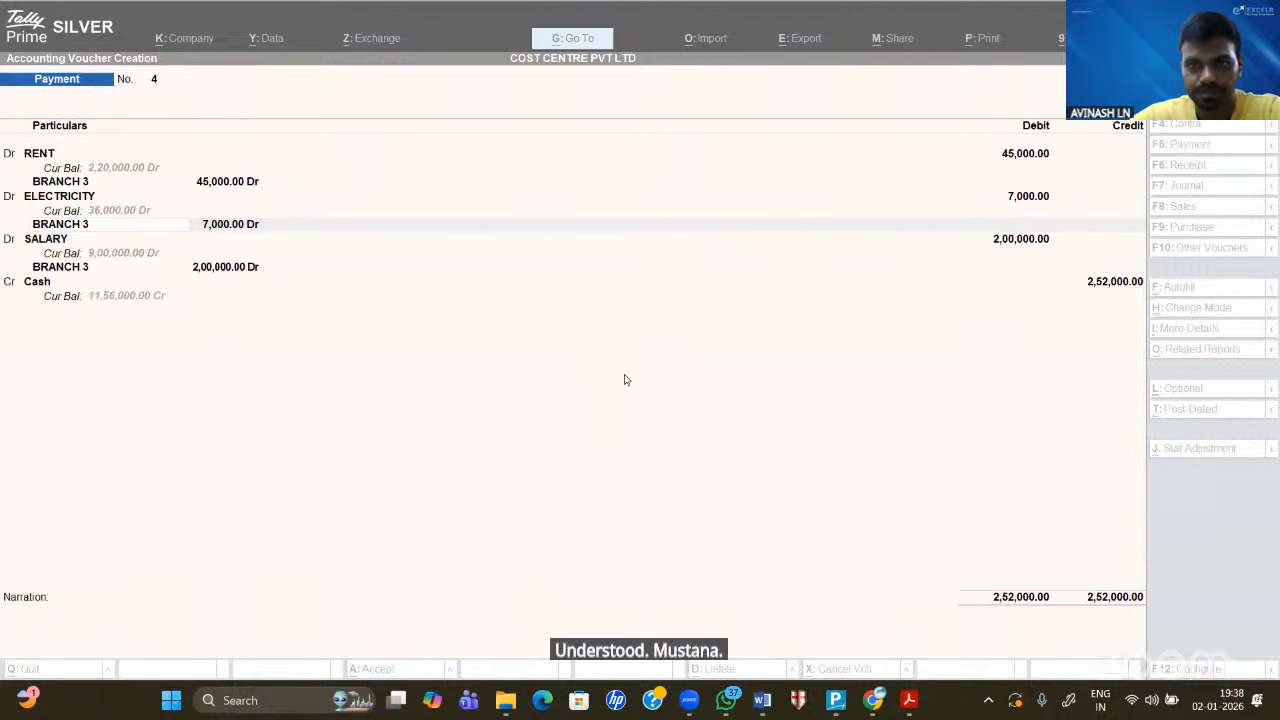
# - Credit Cash 2,52,000, get past the negative cash warning, and allocate it to BRANCH 3
pyautogui.click(632, 299)
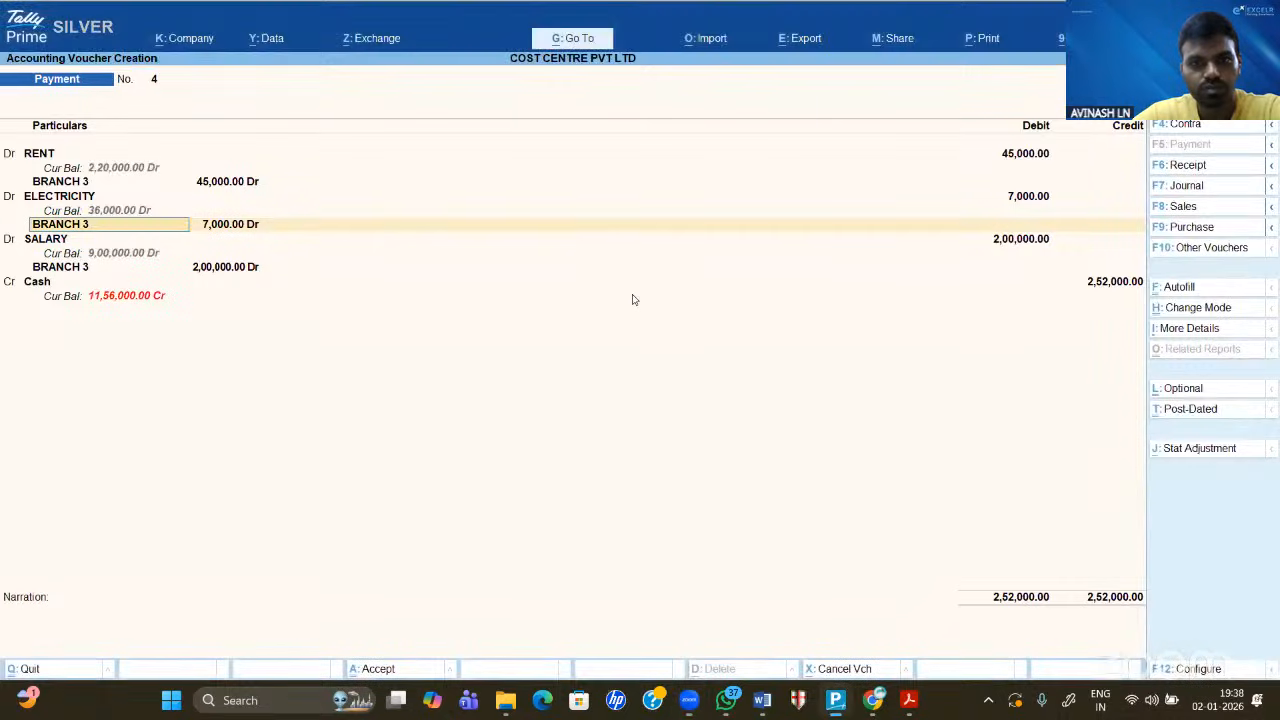
pyautogui.click(532, 91)
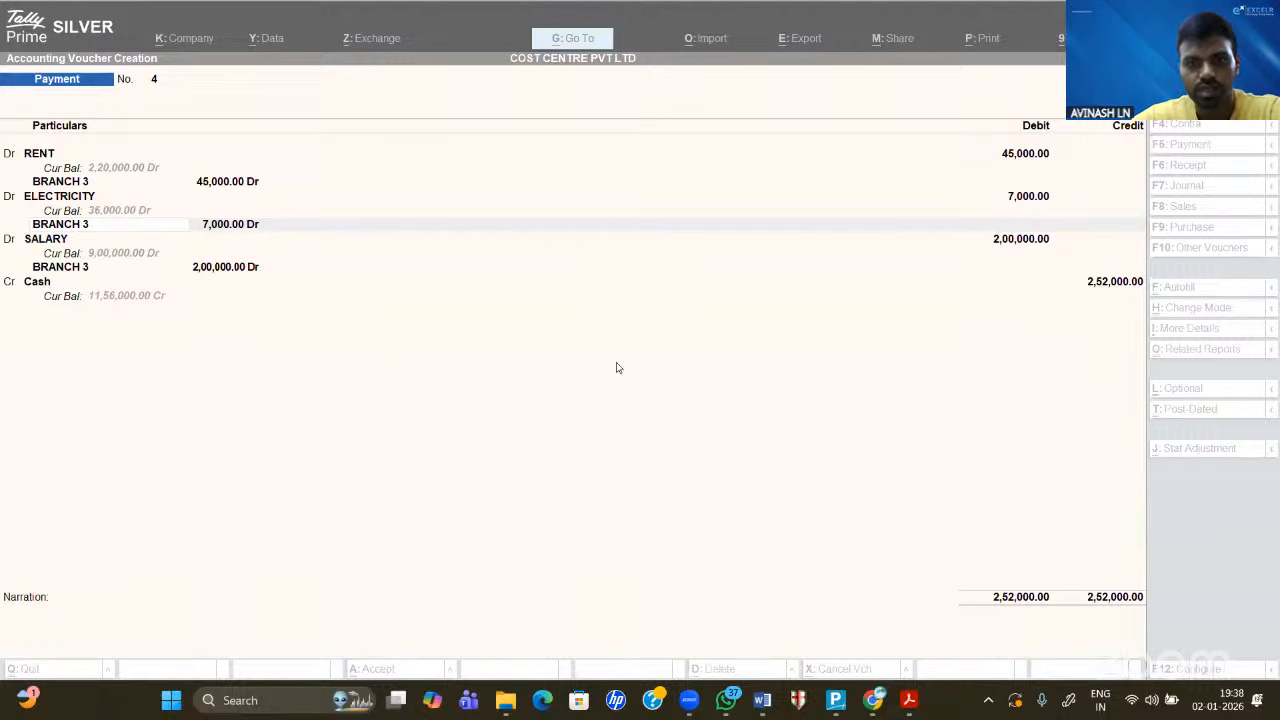
pyautogui.click(587, 354)
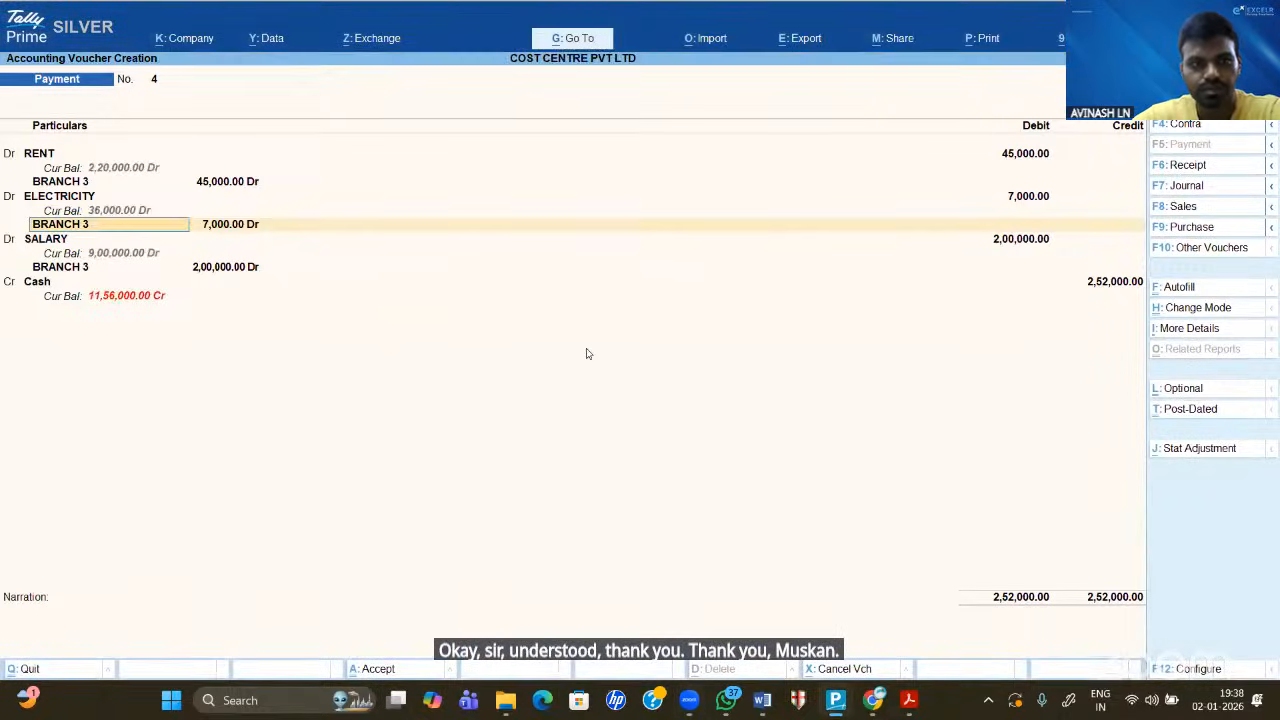
pyautogui.press('Return')
pyautogui.press('Return')
pyautogui.press('Return')
pyautogui.press('Return')
pyautogui.press('Return')
pyautogui.press('Return')
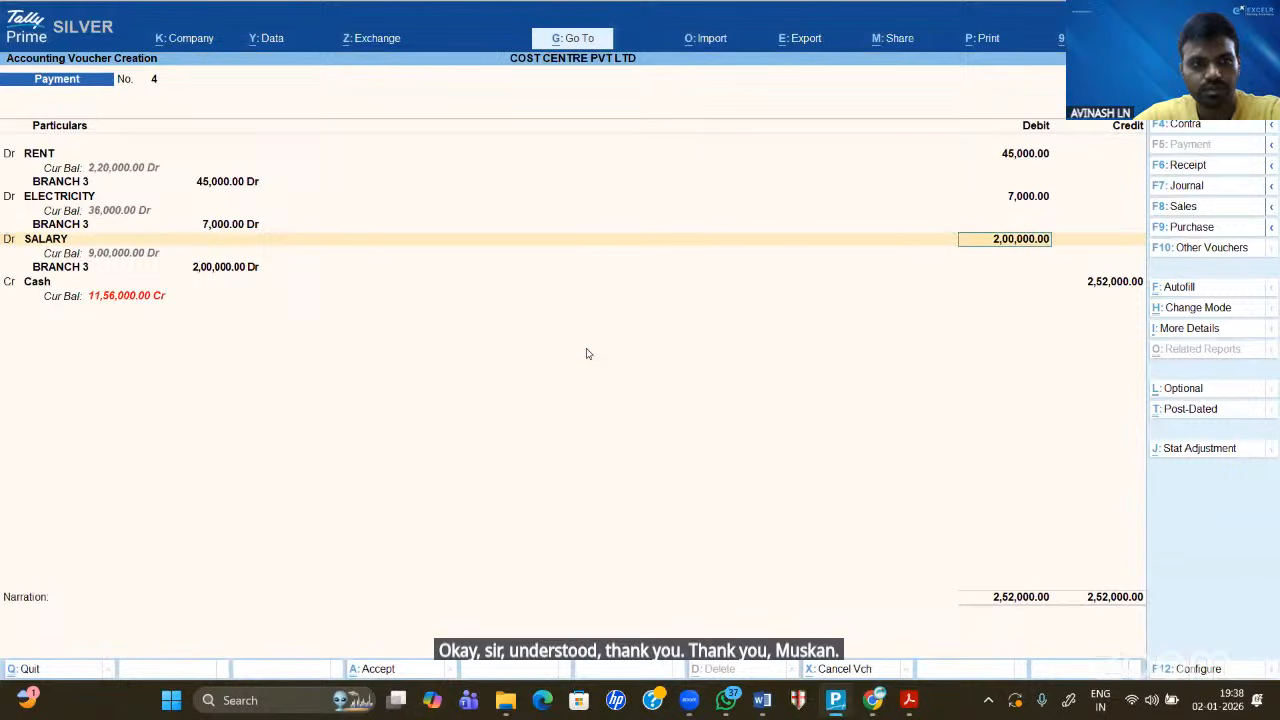
pyautogui.press('Return')
pyautogui.press('Return')
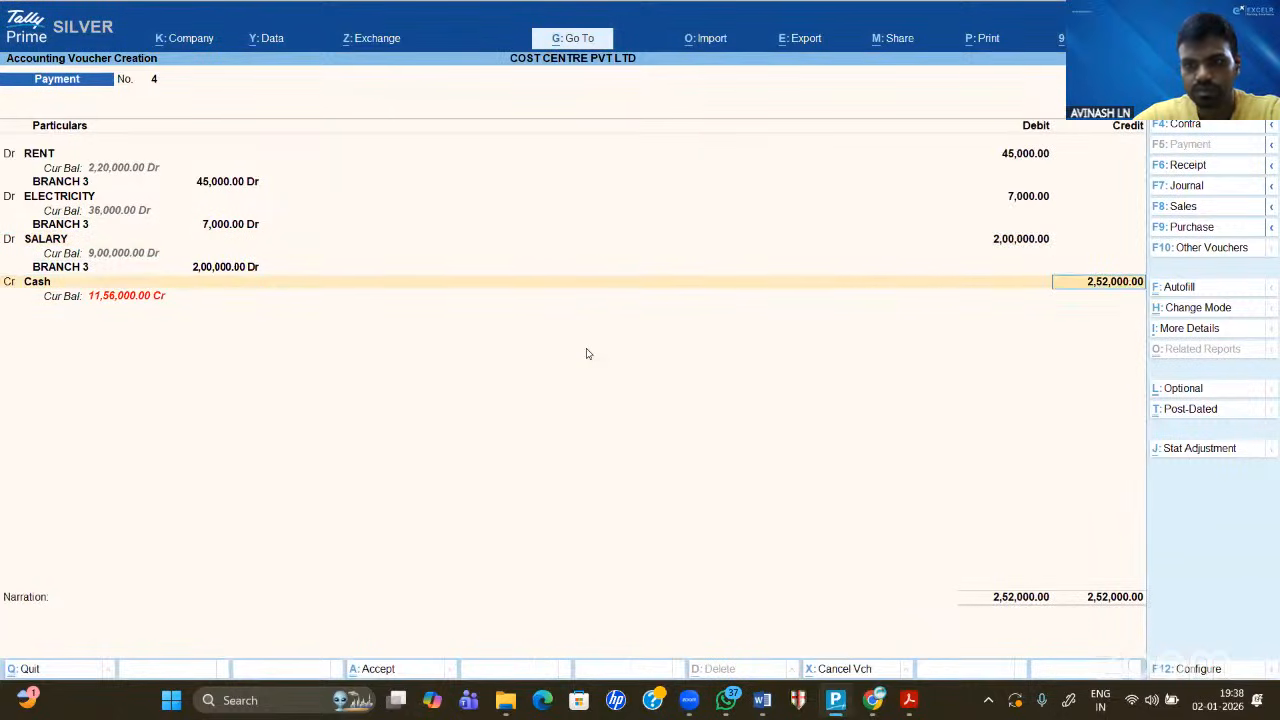
pyautogui.press('Return')
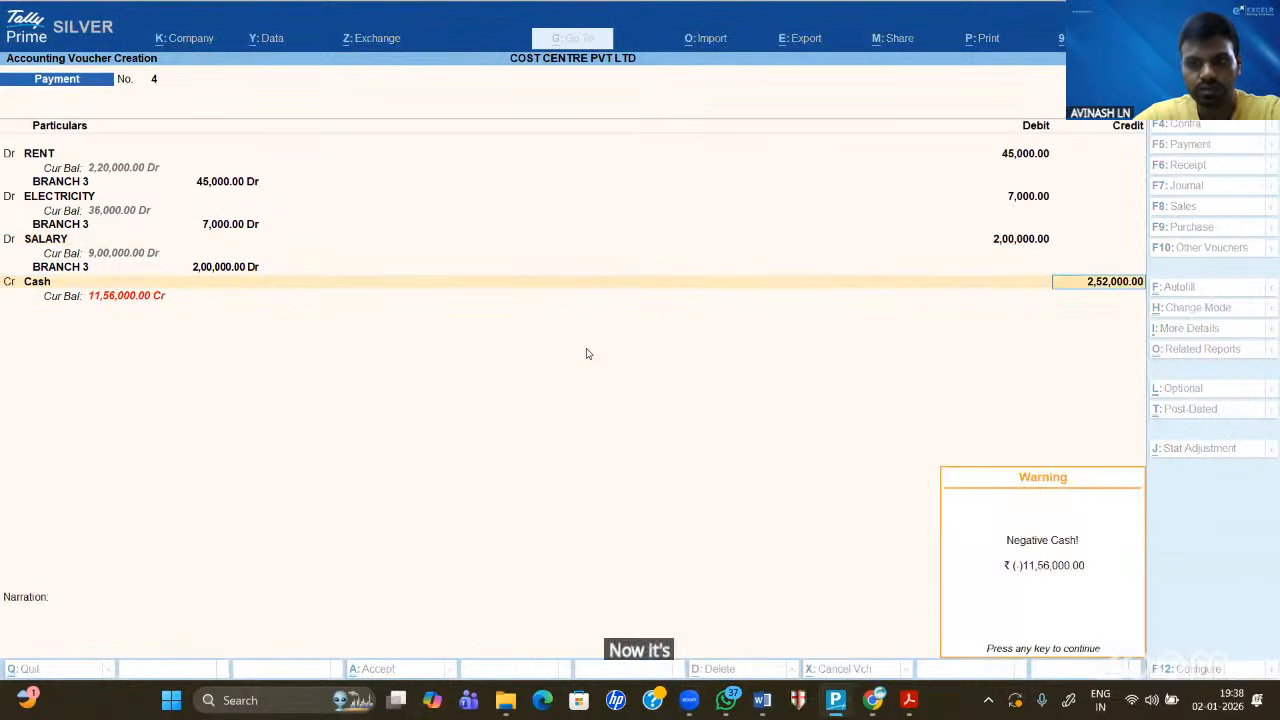
pyautogui.press('Return')
pyautogui.press('BackSpace')
pyautogui.press('Down')
pyautogui.press('Down')
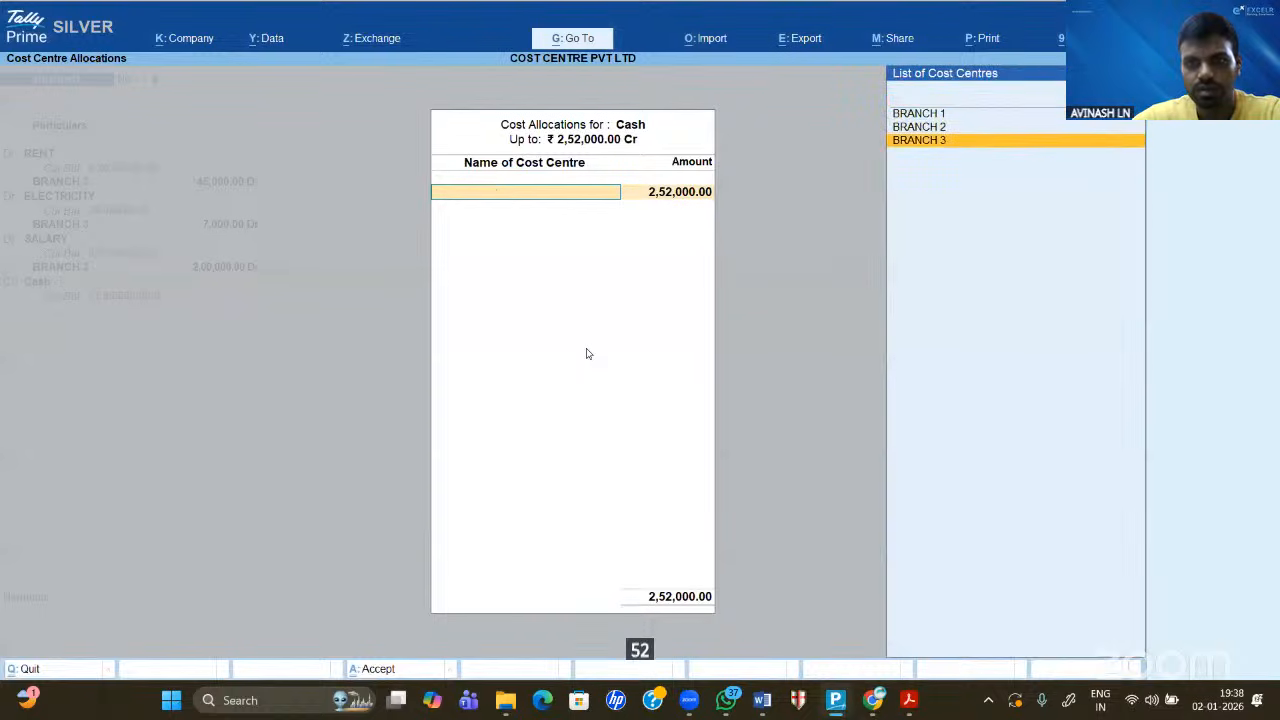
pyautogui.press('Return')
pyautogui.press('Return')
pyautogui.press('Return')
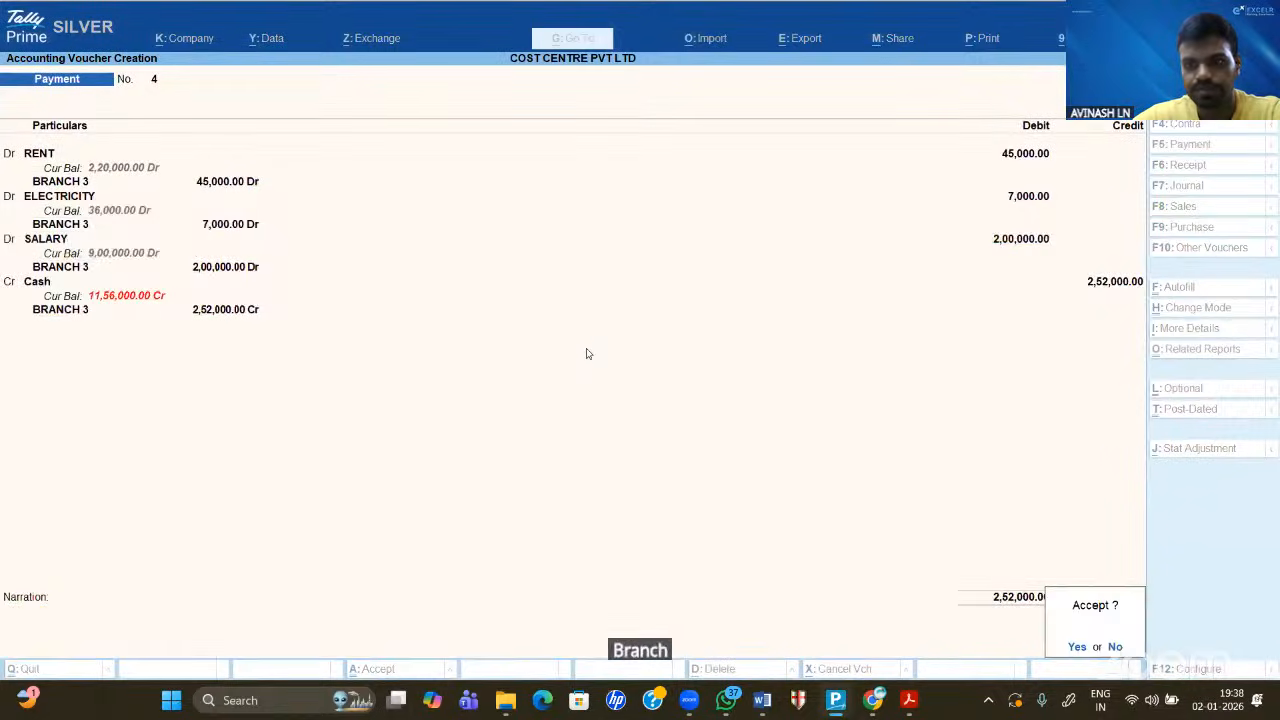
pyautogui.press('Return')
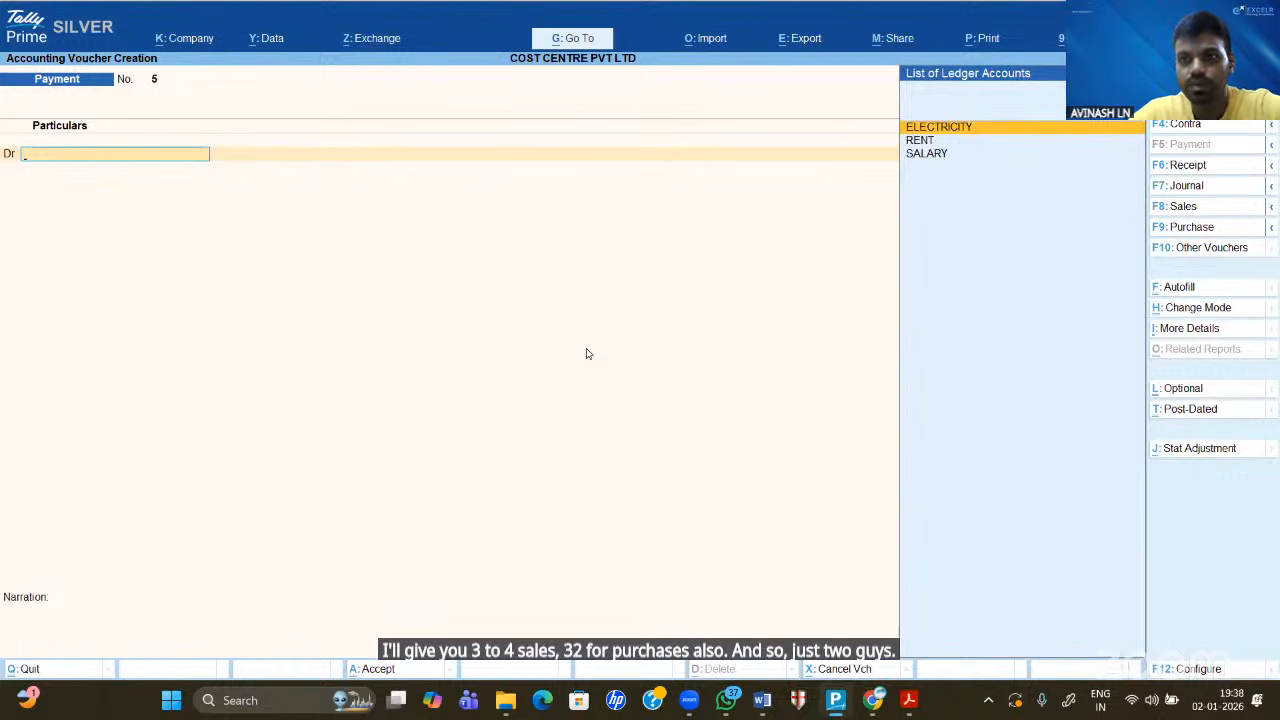
# - Quit the blank voucher and scroll the Word sheet to the Salary and Cash rows
pyautogui.press('Escape')
pyautogui.press('Return')
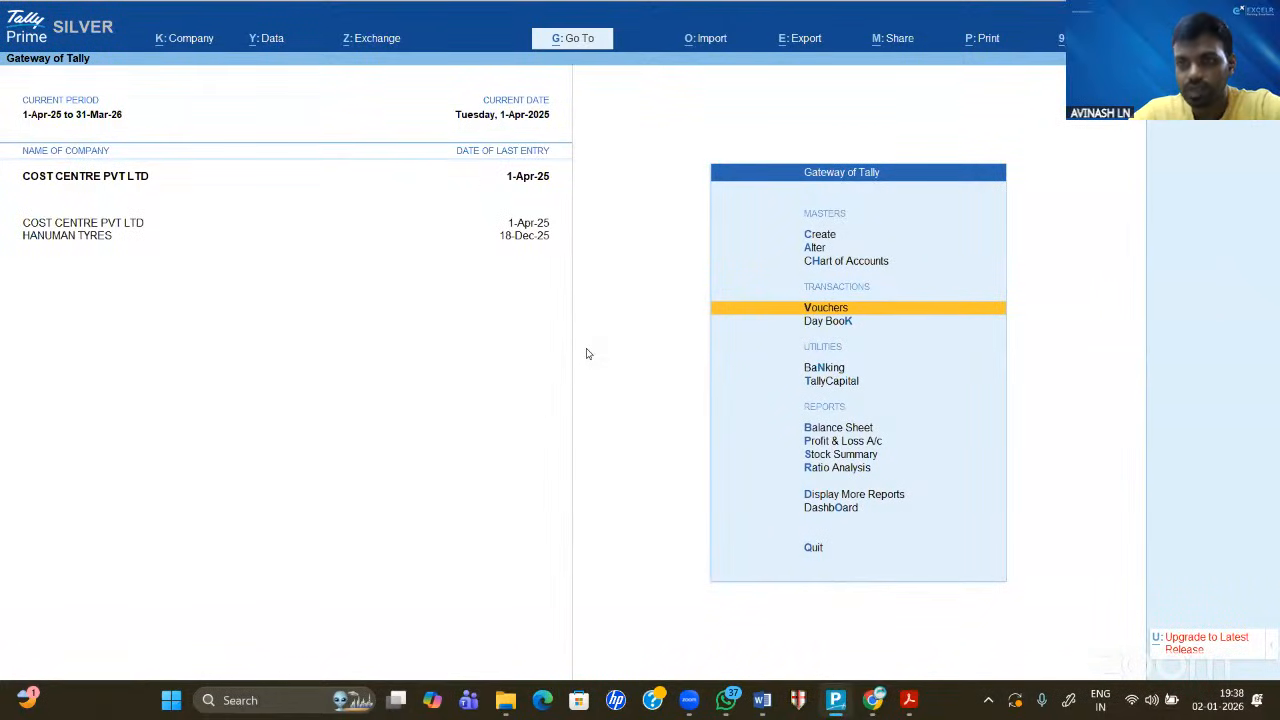
pyautogui.click(760, 700)
pyautogui.scroll(-8, 785, 409)
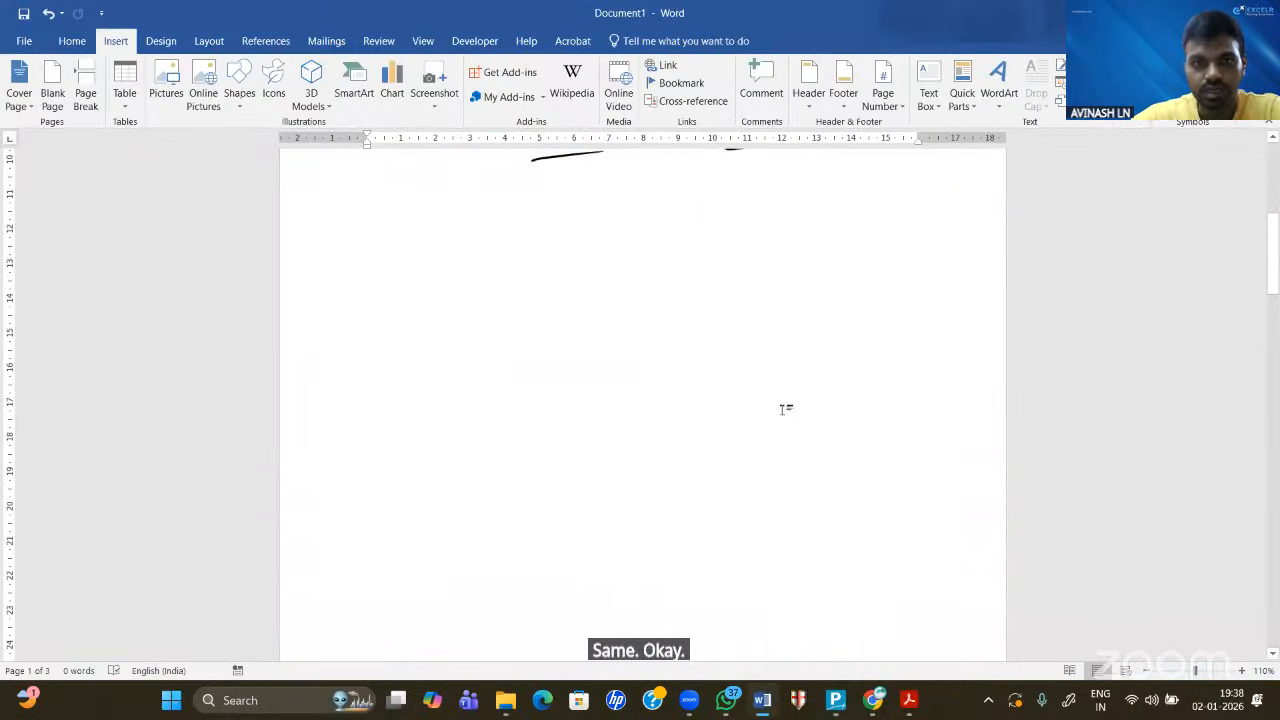
pyautogui.scroll(-1, 785, 409)
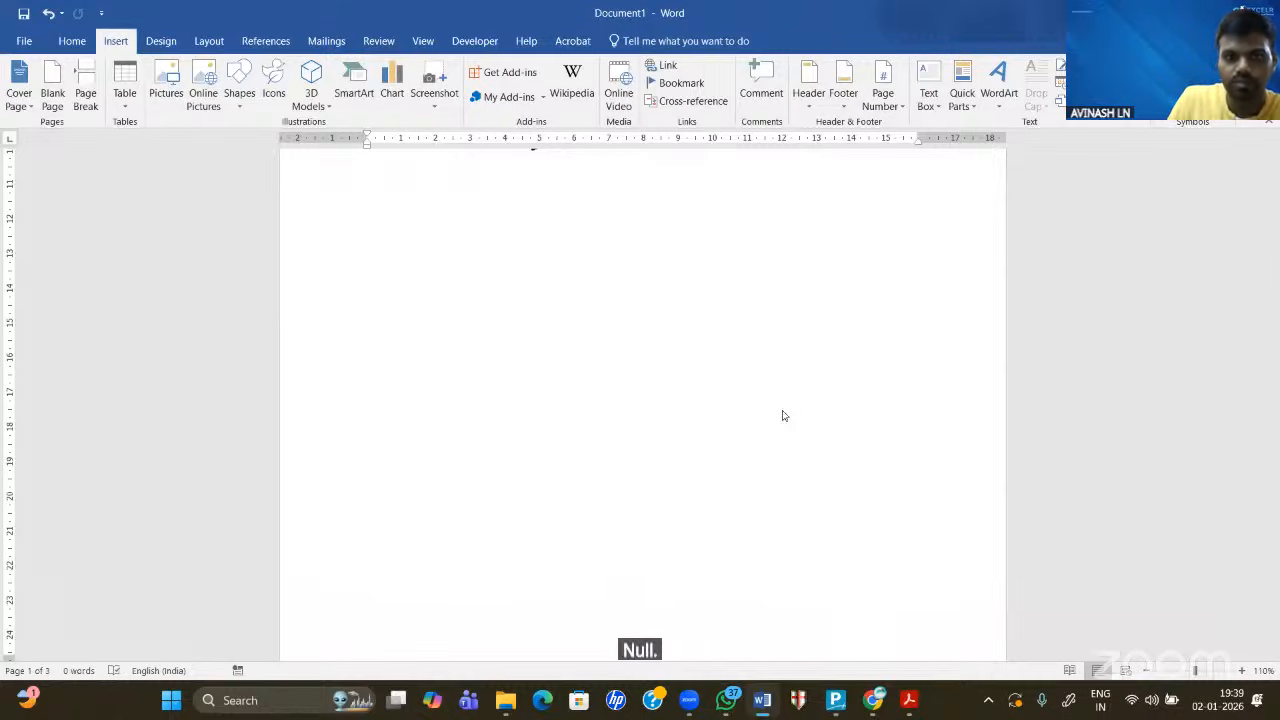
pyautogui.scroll(3, 784, 415)
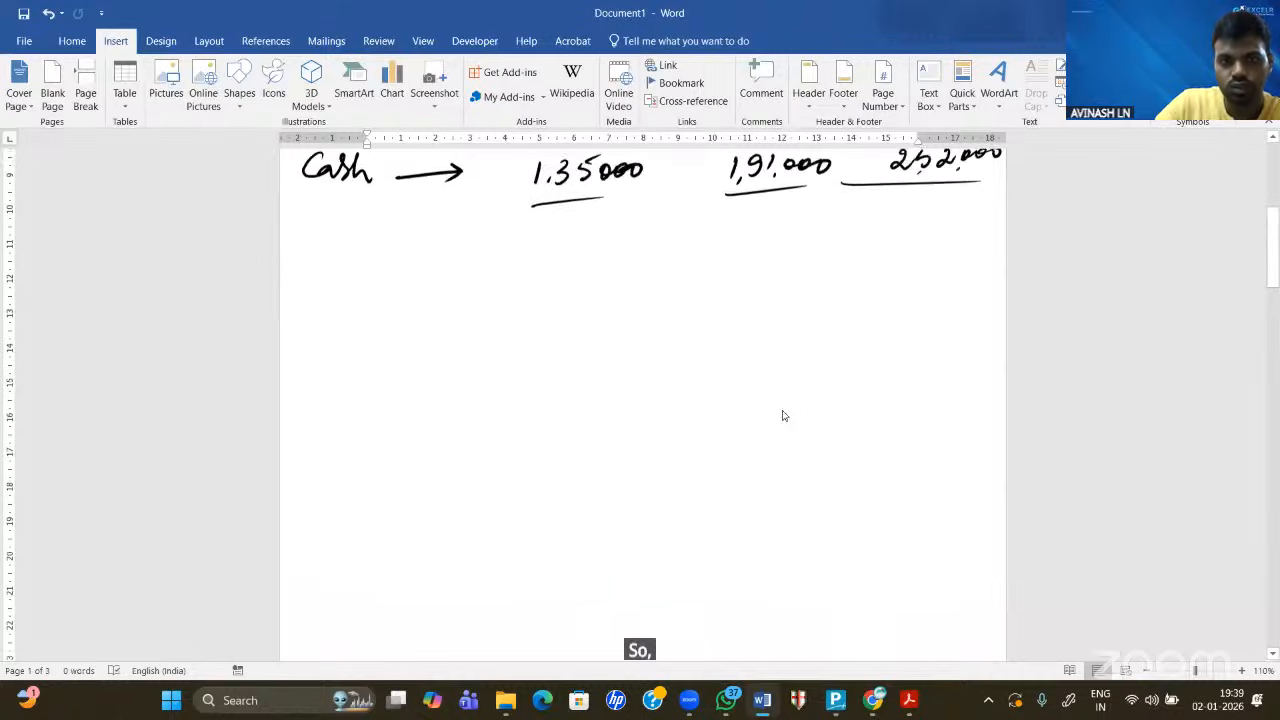
pyautogui.scroll(1, 784, 415)
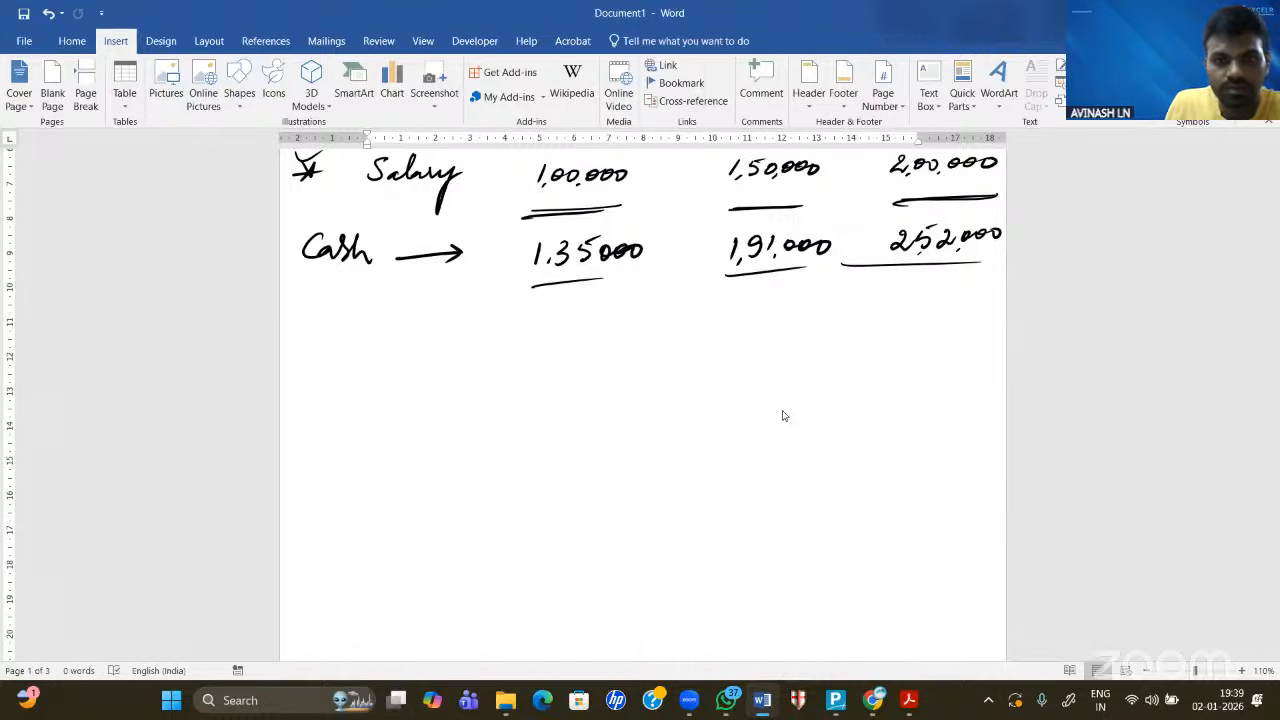
# - Write 'Sales' below the Cash row, deleting the misplaced ink and rewriting it
pyautogui.scroll(-4, 783, 415)
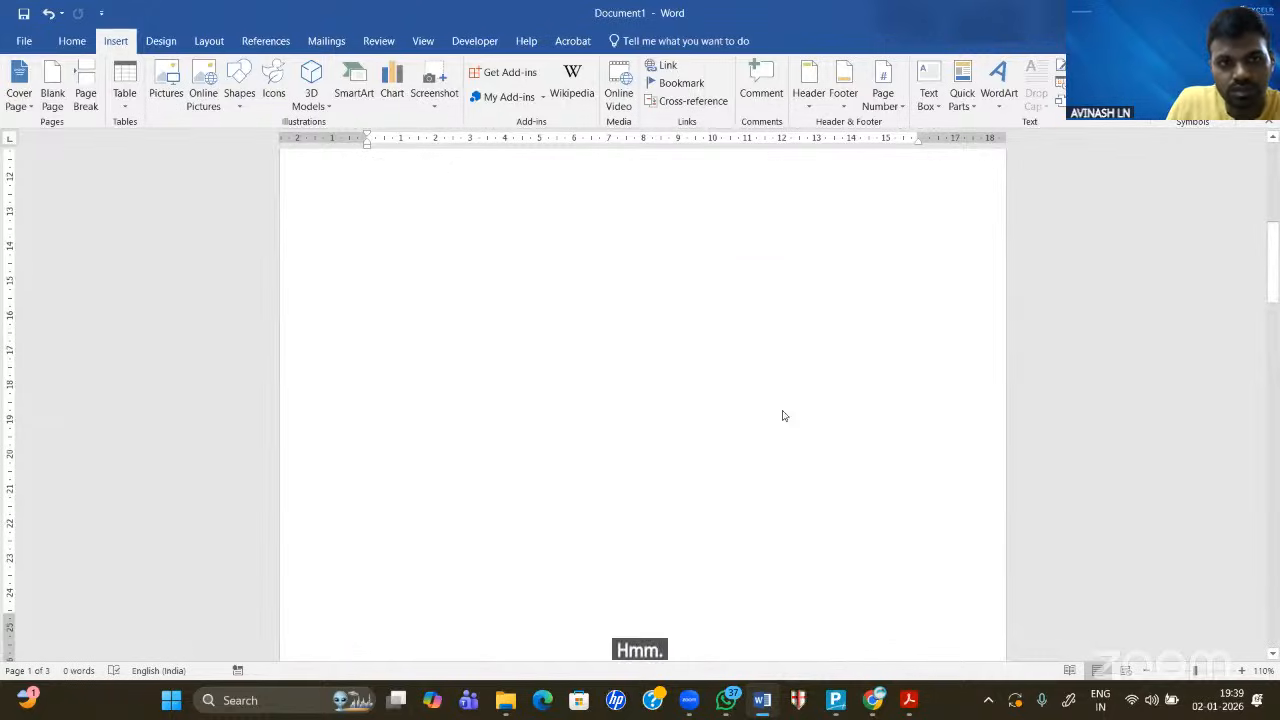
pyautogui.moveTo(316, 194)
pyautogui.mouseDown()
pyautogui.moveTo(293, 217)
pyautogui.moveTo(329, 206)
pyautogui.moveTo(368, 218)
pyautogui.mouseUp()
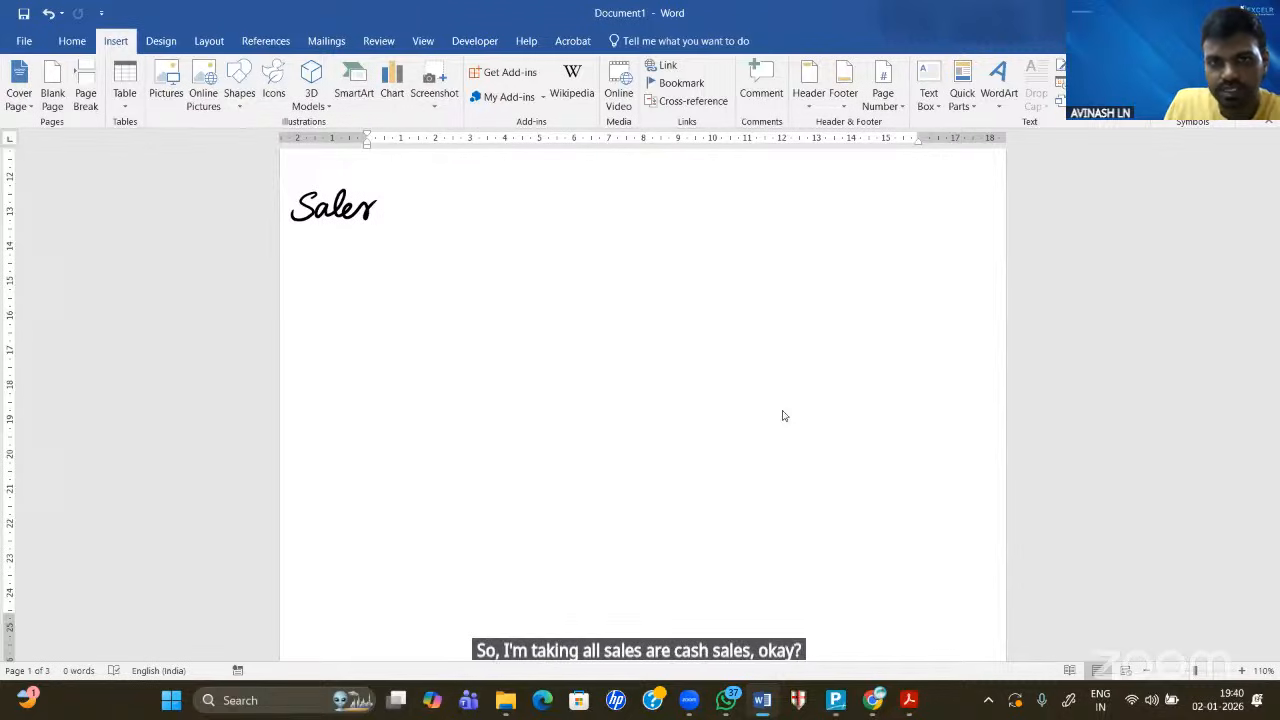
pyautogui.scroll(3, 783, 416)
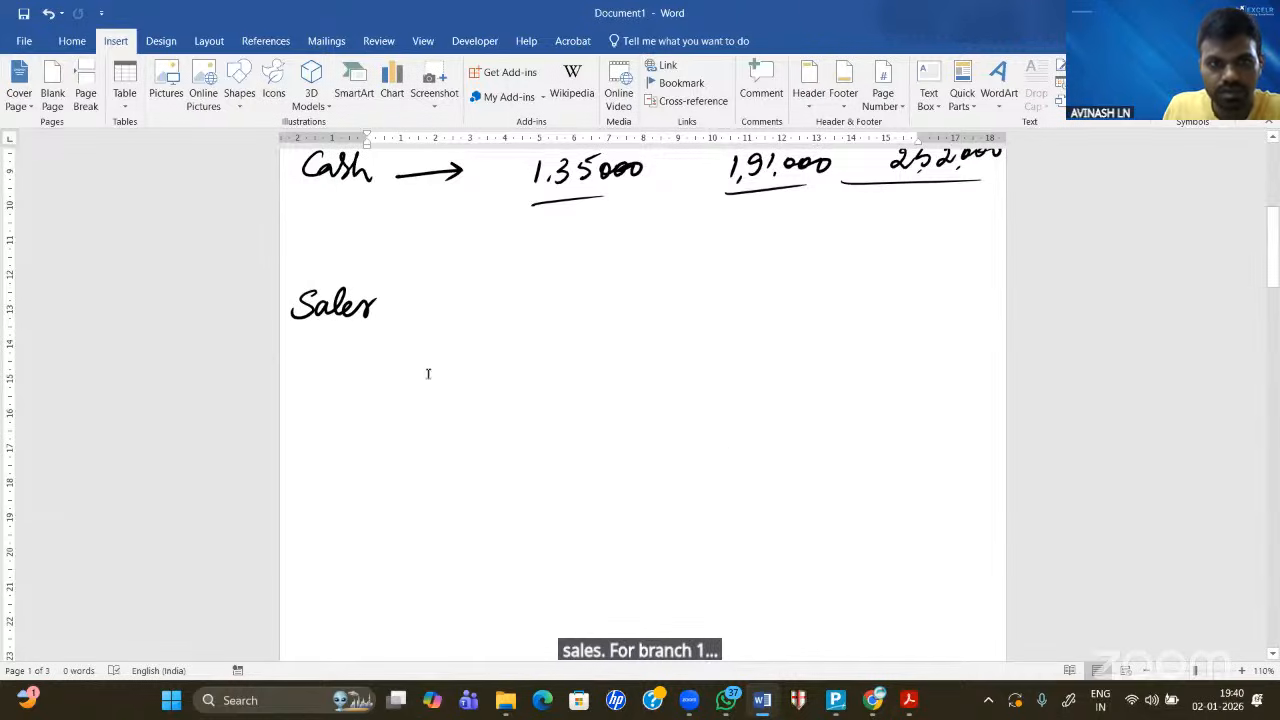
pyautogui.click(355, 313)
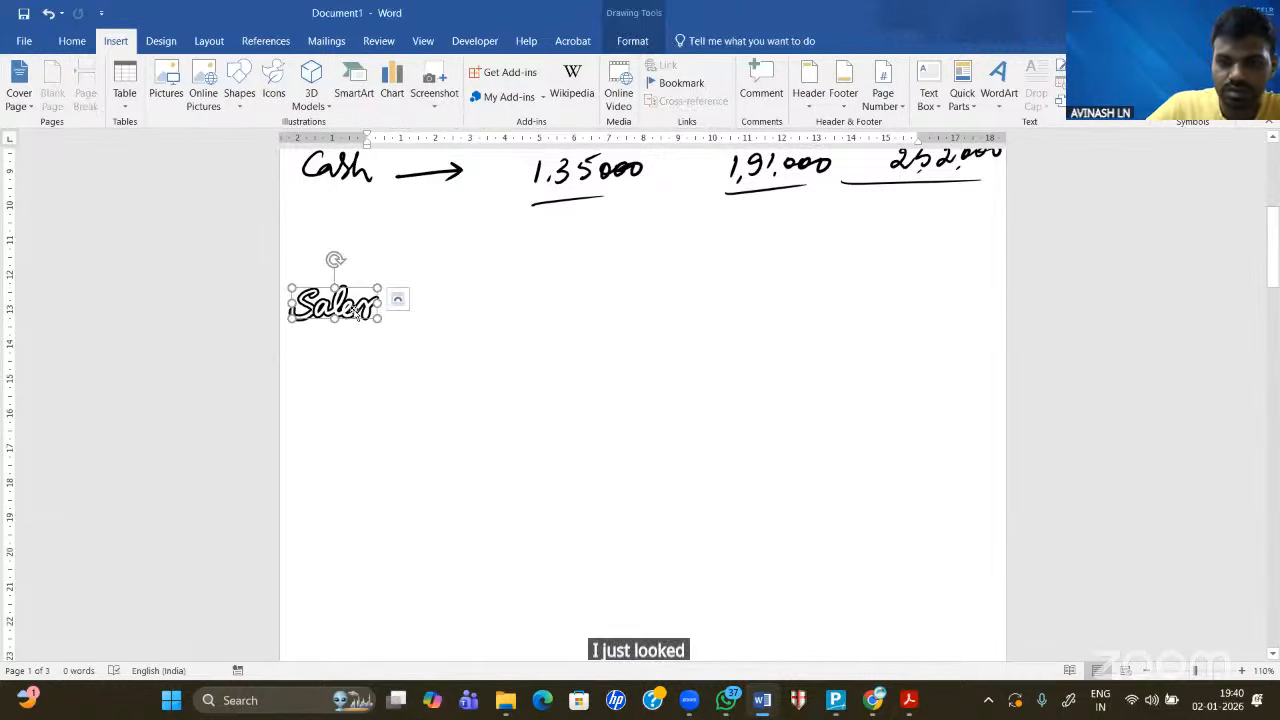
pyautogui.press('Delete')
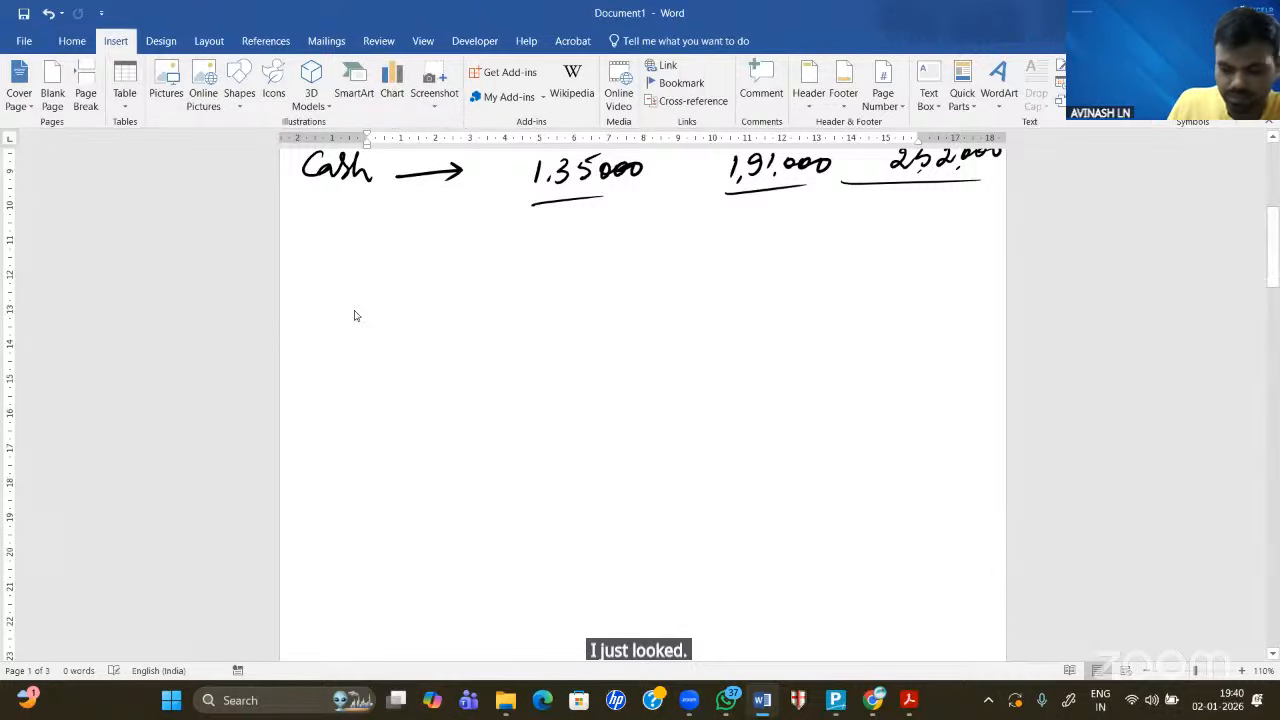
pyautogui.moveTo(331, 248)
pyautogui.mouseDown()
pyautogui.moveTo(299, 266)
pyautogui.moveTo(380, 268)
pyautogui.mouseUp()
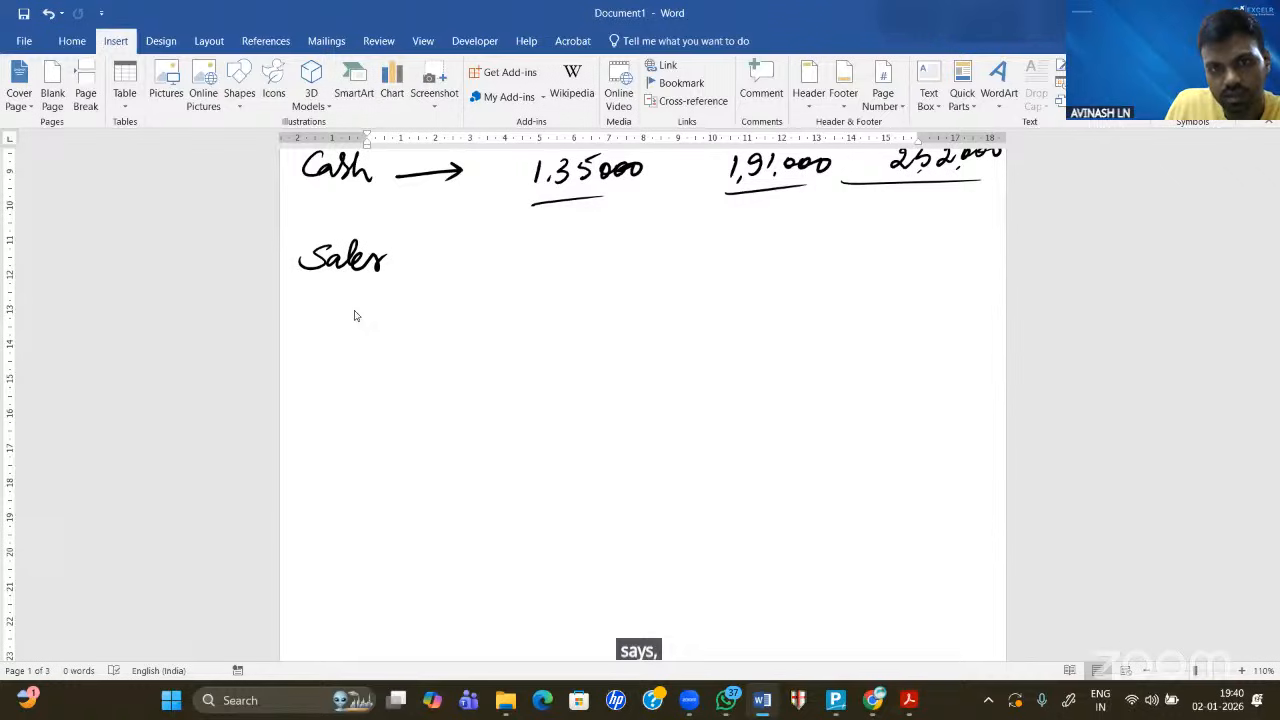
# - Ink the Sales figures 500000, 700000 and 900000, then write a second Sales label below
pyautogui.moveTo(532, 244)
pyautogui.mouseDown()
pyautogui.moveTo(529, 266)
pyautogui.moveTo(552, 243)
pyautogui.mouseUp()
pyautogui.moveTo(549, 253); pyautogui.dragTo(635, 258)
pyautogui.moveTo(731, 249); pyautogui.dragTo(738, 270)
pyautogui.moveTo(754, 258); pyautogui.dragTo(826, 258)
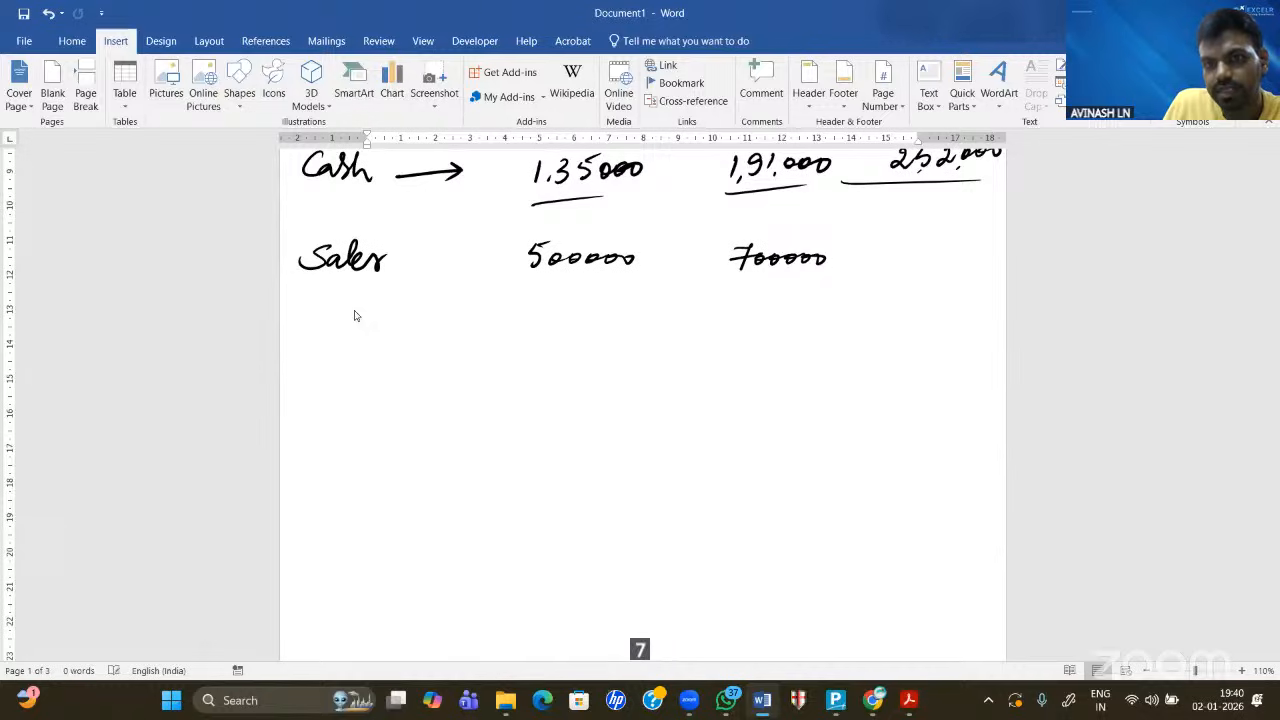
pyautogui.moveTo(910, 250)
pyautogui.mouseDown()
pyautogui.moveTo(900, 272)
pyautogui.moveTo(926, 258)
pyautogui.mouseUp()
pyautogui.moveTo(930, 252); pyautogui.dragTo(944, 256)
pyautogui.moveTo(942, 256); pyautogui.dragTo(966, 256)
pyautogui.moveTo(958, 256); pyautogui.dragTo(988, 256)
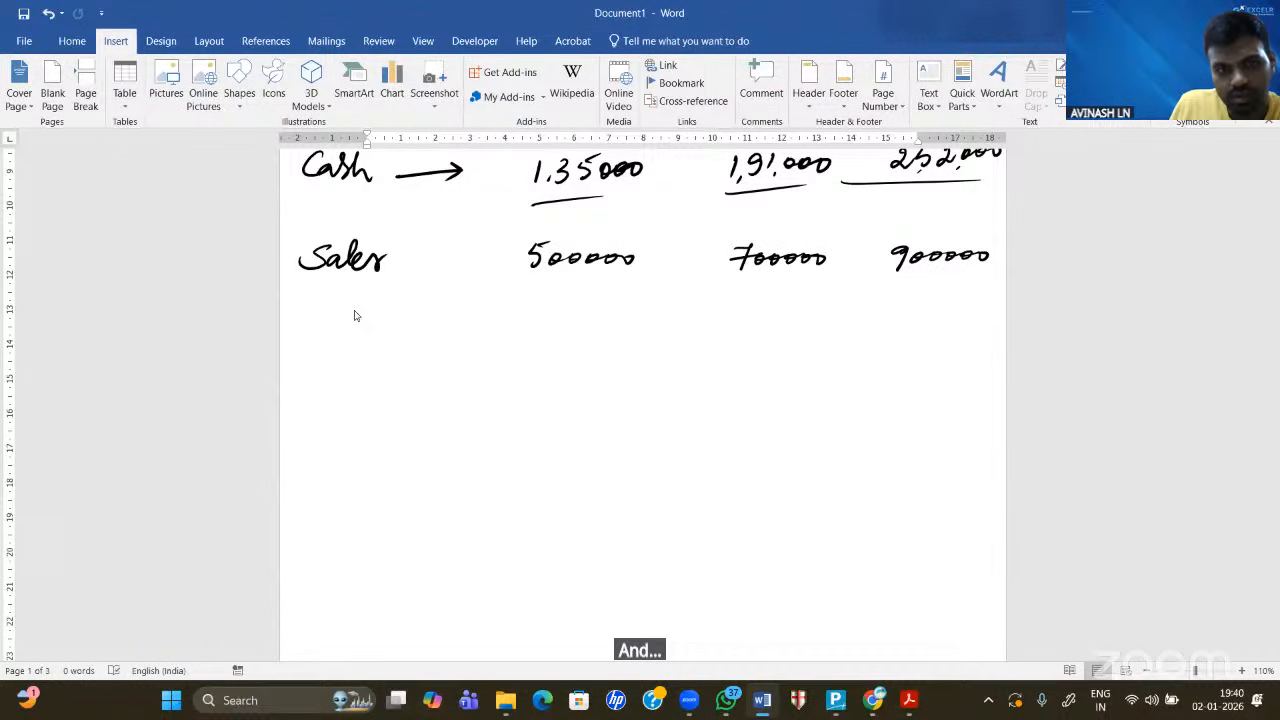
pyautogui.moveTo(328, 323); pyautogui.dragTo(310, 344)
pyautogui.moveTo(338, 333)
pyautogui.mouseDown()
pyautogui.moveTo(370, 344)
pyautogui.moveTo(388, 326)
pyautogui.mouseUp()
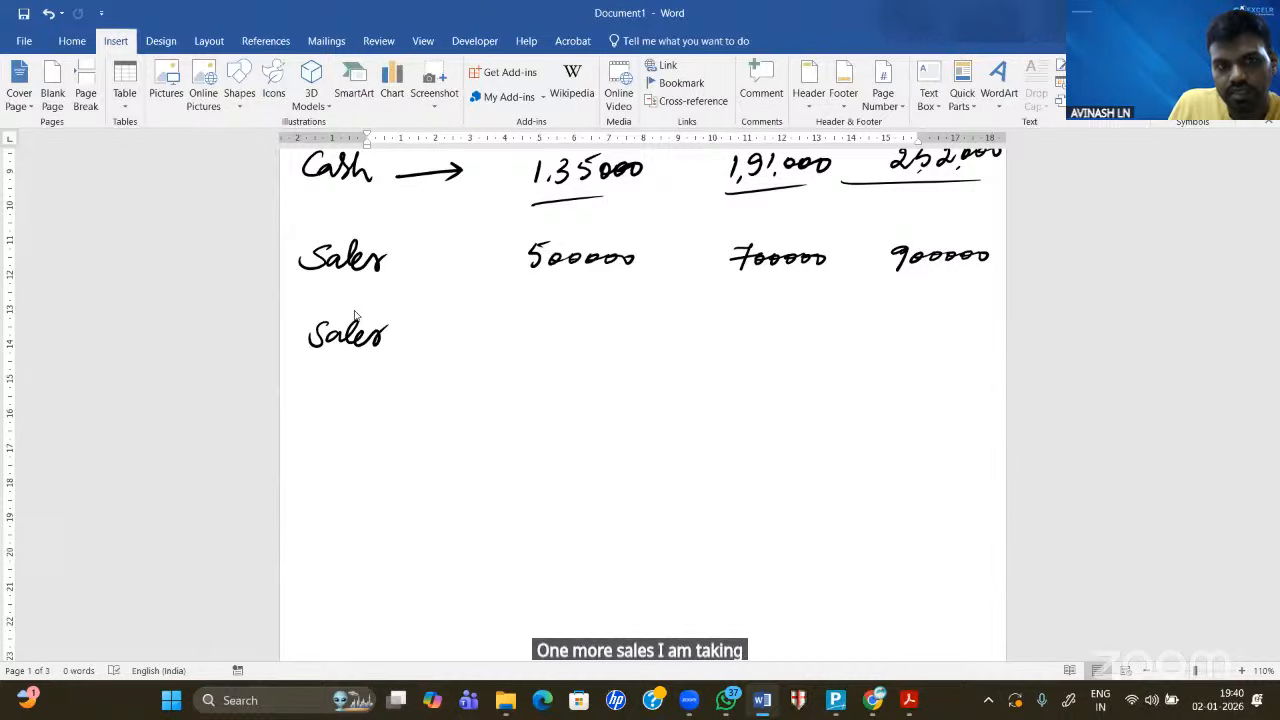
# - Add '- Apr' and '- May' after the two Sales labels
pyautogui.moveTo(394, 261); pyautogui.dragTo(410, 254)
pyautogui.moveTo(418, 254)
pyautogui.mouseDown()
pyautogui.moveTo(424, 238)
pyautogui.moveTo(434, 264)
pyautogui.moveTo(452, 240)
pyautogui.mouseUp()
pyautogui.moveTo(387, 340); pyautogui.dragTo(462, 336)
pyautogui.moveTo(462, 328); pyautogui.dragTo(454, 374)
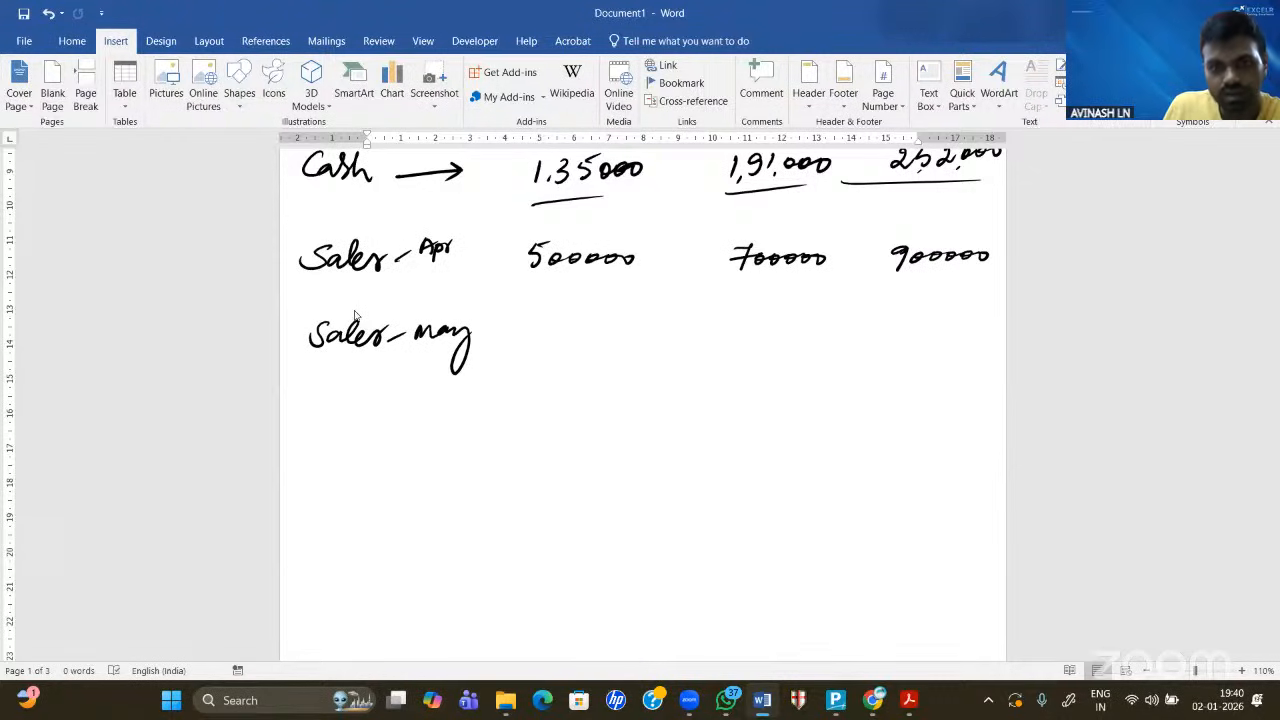
# - Ink May's figures 700000, 800000 and 900000, then start a Purchases label below
pyautogui.moveTo(535, 322)
pyautogui.mouseDown()
pyautogui.moveTo(542, 348)
pyautogui.moveTo(624, 332)
pyautogui.mouseUp()
pyautogui.moveTo(748, 322)
pyautogui.mouseDown()
pyautogui.moveTo(752, 342)
pyautogui.moveTo(770, 334)
pyautogui.mouseUp()
pyautogui.moveTo(772, 326); pyautogui.dragTo(786, 334)
pyautogui.moveTo(804, 326); pyautogui.dragTo(810, 334)
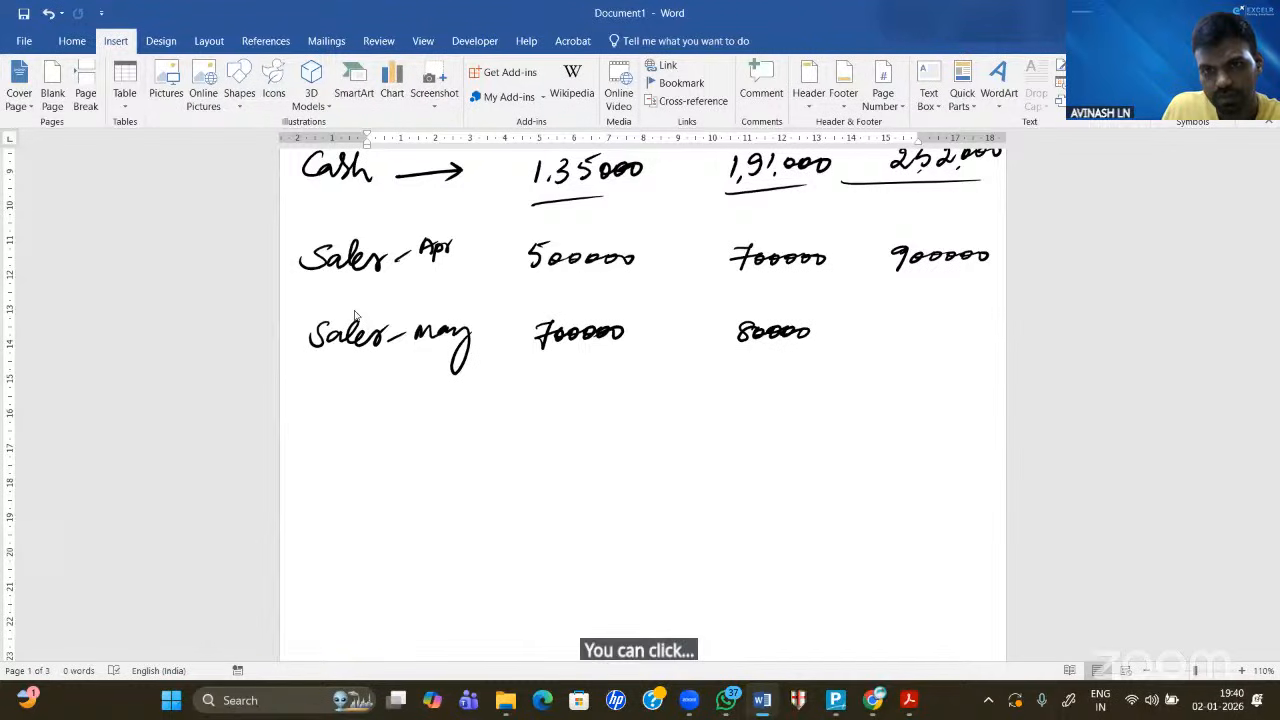
pyautogui.moveTo(808, 332); pyautogui.dragTo(821, 332)
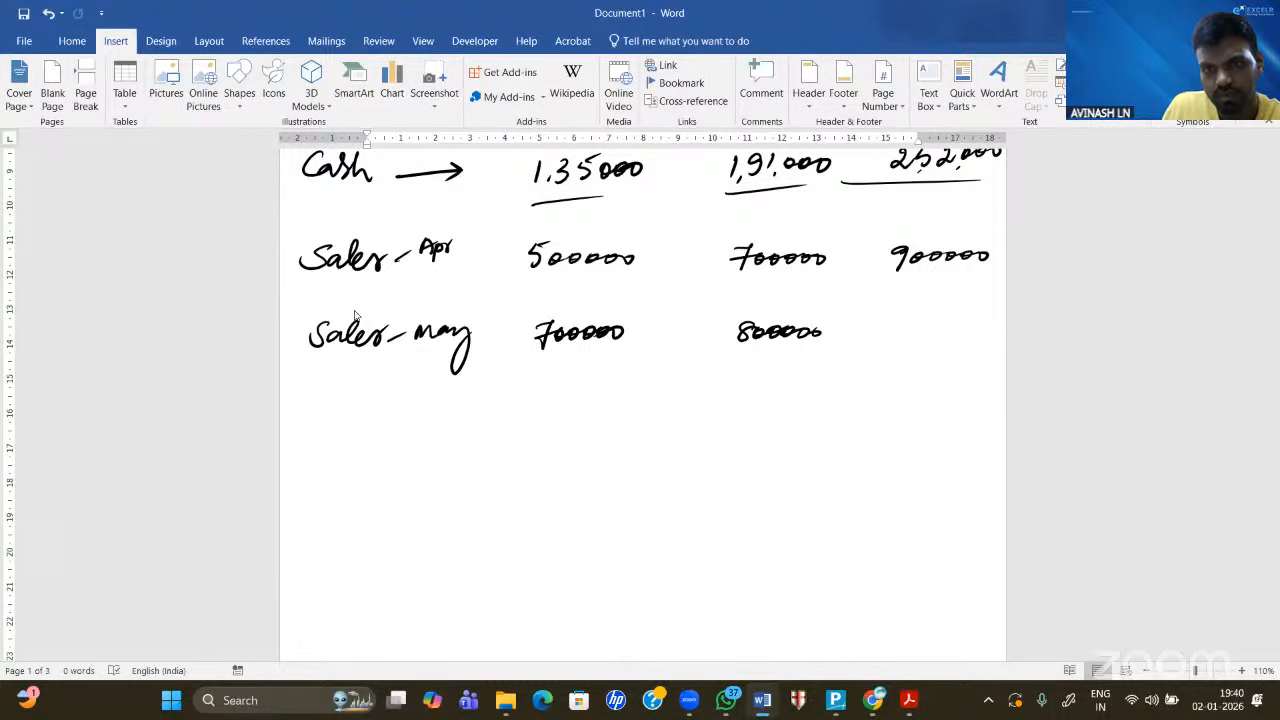
pyautogui.moveTo(908, 316)
pyautogui.mouseDown()
pyautogui.moveTo(895, 342)
pyautogui.moveTo(928, 326)
pyautogui.moveTo(990, 328)
pyautogui.mouseUp()
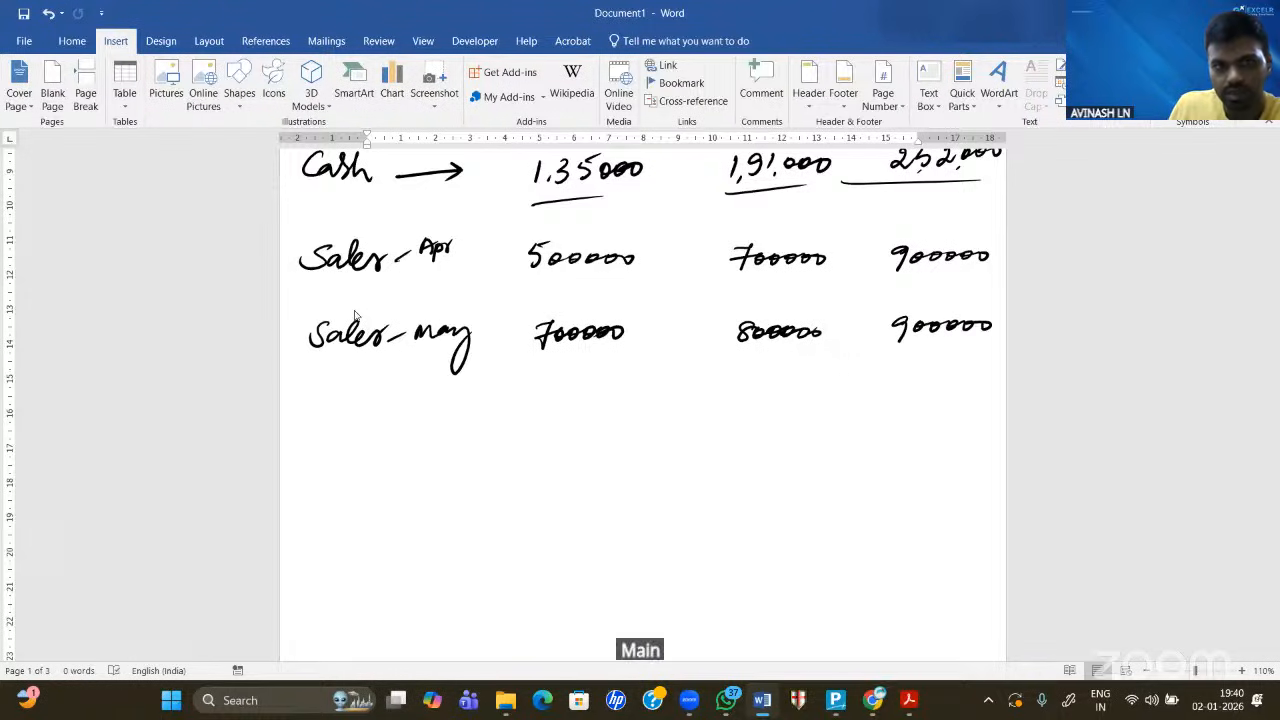
pyautogui.moveTo(322, 402)
pyautogui.mouseDown()
pyautogui.moveTo(316, 436)
pyautogui.moveTo(321, 414)
pyautogui.moveTo(346, 434)
pyautogui.moveTo(402, 436)
pyautogui.mouseUp()
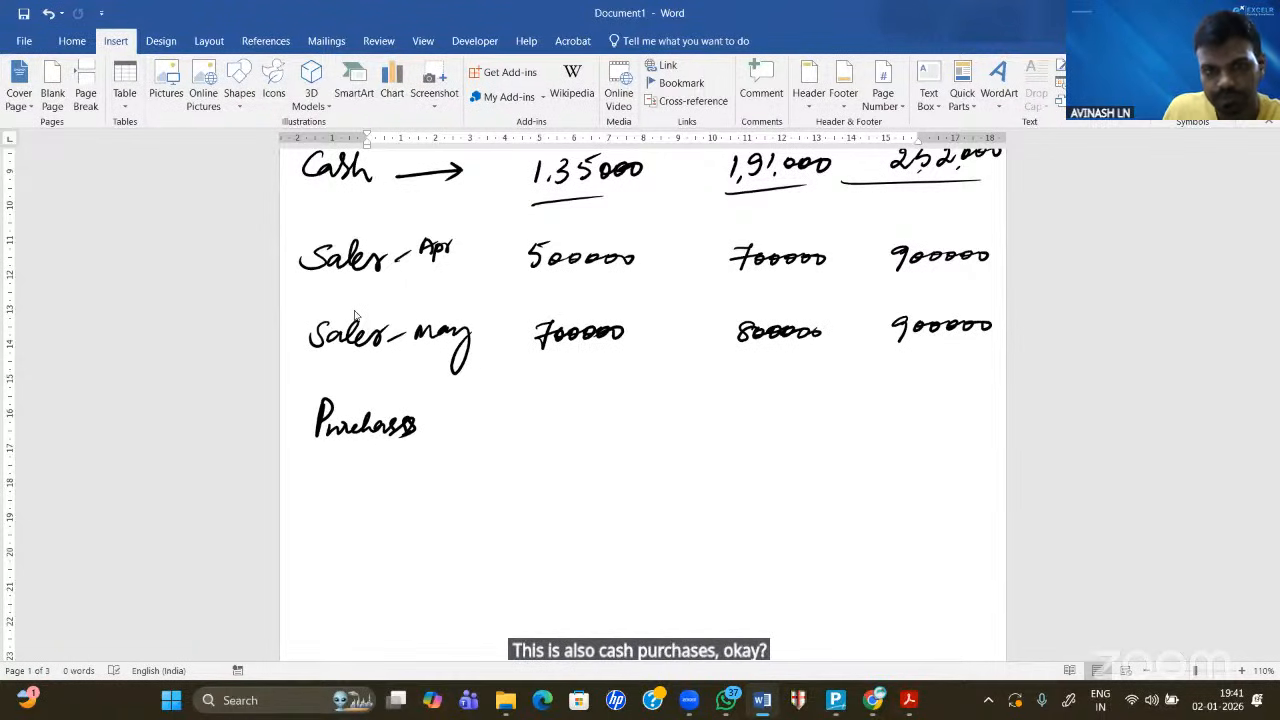
# - Complete the Purchases row with 300000, 350000, 400000 and label it Apr
pyautogui.moveTo(526, 422)
pyautogui.mouseDown()
pyautogui.moveTo(540, 436)
pyautogui.moveTo(612, 428)
pyautogui.mouseUp()
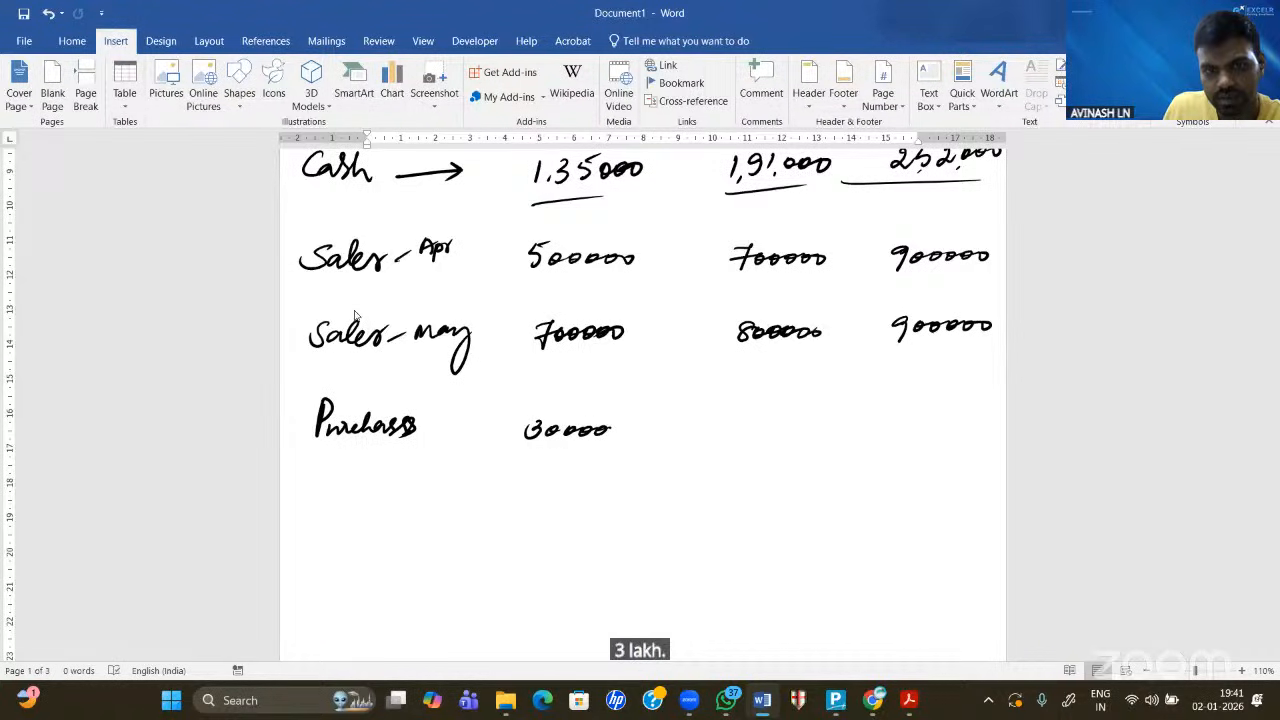
pyautogui.moveTo(609, 430); pyautogui.dragTo(618, 431)
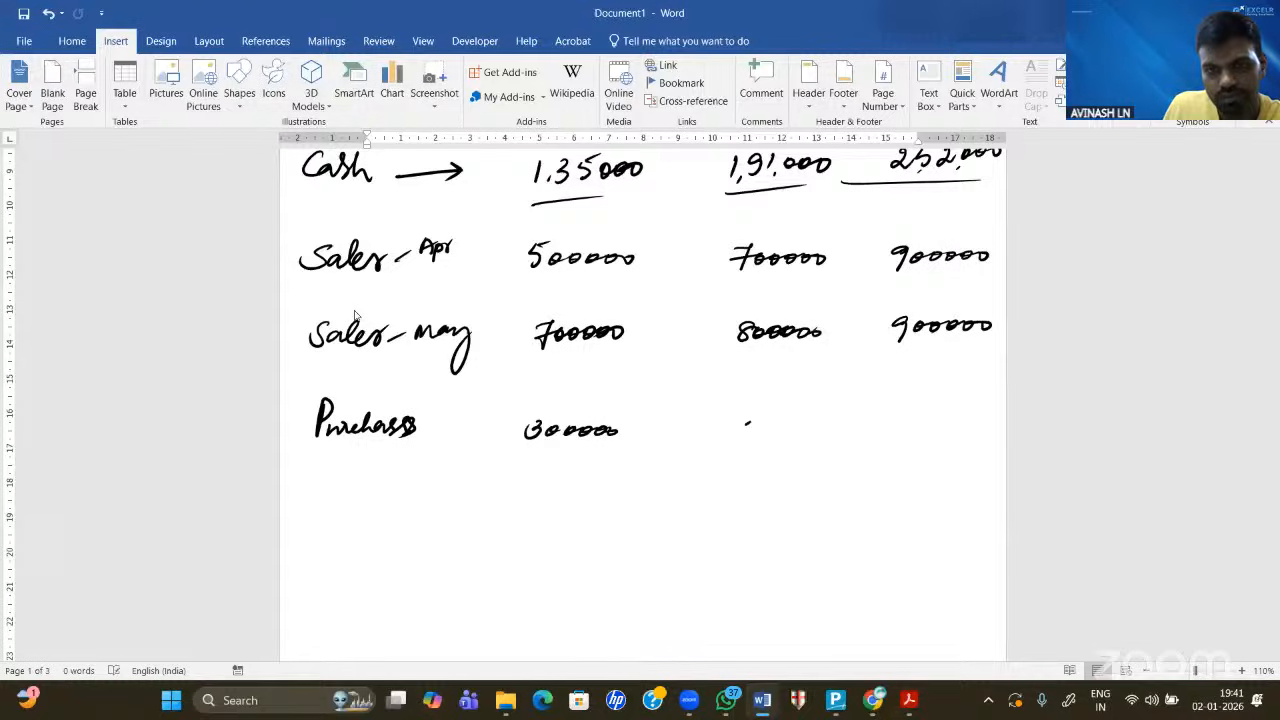
pyautogui.moveTo(745, 423)
pyautogui.mouseDown()
pyautogui.moveTo(756, 434)
pyautogui.moveTo(985, 424)
pyautogui.mouseUp()
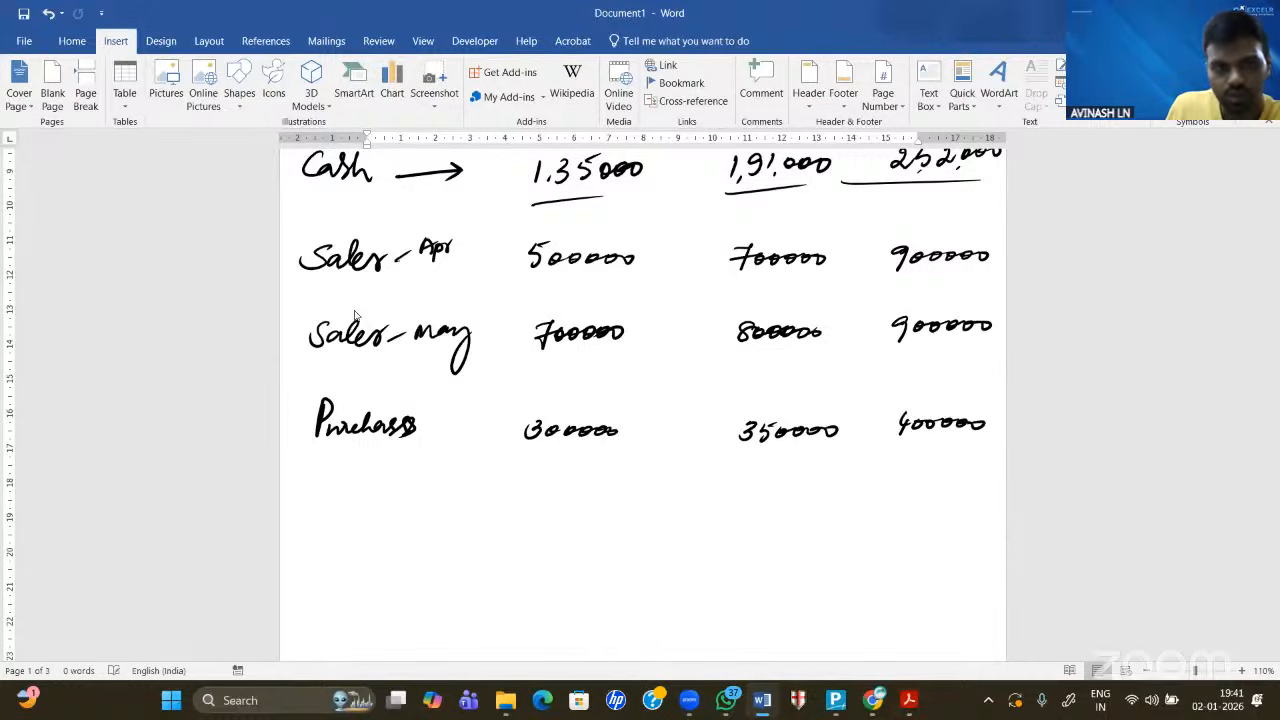
pyautogui.moveTo(423, 424)
pyautogui.mouseDown()
pyautogui.moveTo(455, 422)
pyautogui.moveTo(462, 408)
pyautogui.mouseUp()
pyautogui.moveTo(464, 412); pyautogui.dragTo(479, 403)
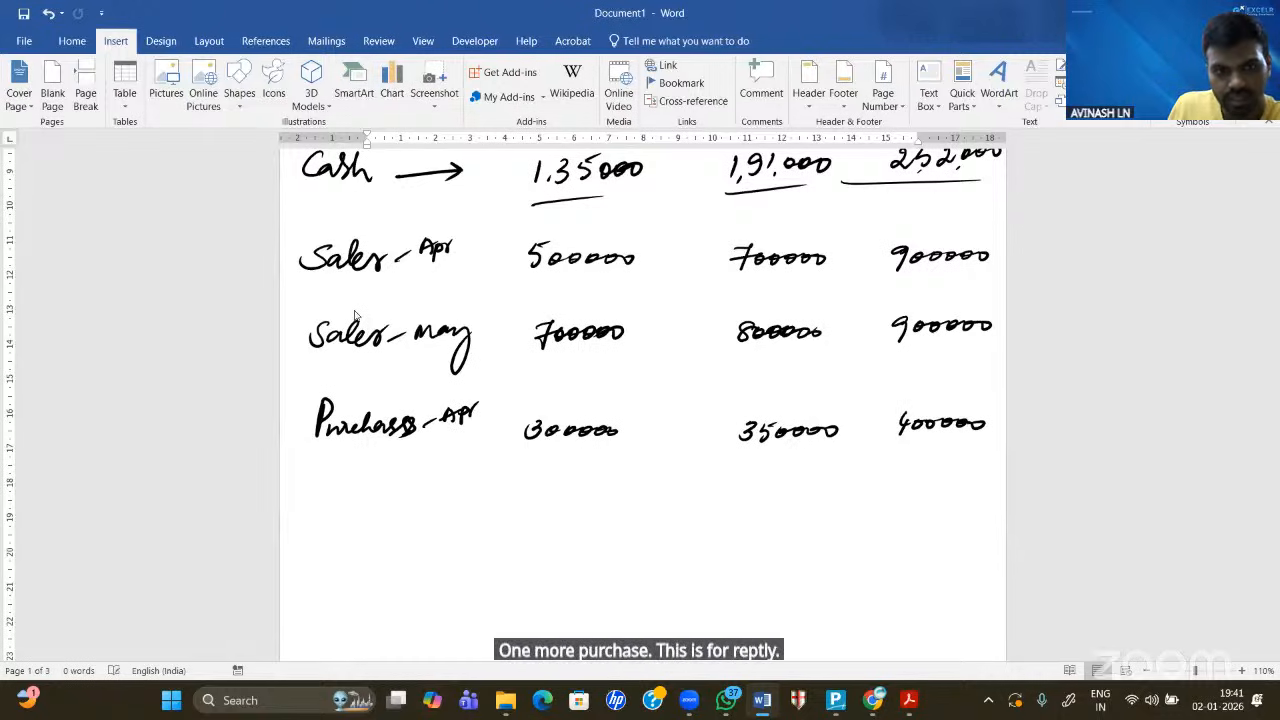
# - Write a 'Purchases - May' label on a new row
pyautogui.moveTo(318, 482)
pyautogui.mouseDown()
pyautogui.moveTo(319, 512)
pyautogui.moveTo(358, 496)
pyautogui.mouseUp()
pyautogui.moveTo(367, 496)
pyautogui.mouseDown()
pyautogui.moveTo(357, 510)
pyautogui.moveTo(408, 496)
pyautogui.moveTo(404, 507)
pyautogui.mouseUp()
pyautogui.moveTo(421, 499)
pyautogui.mouseDown()
pyautogui.moveTo(475, 500)
pyautogui.moveTo(484, 532)
pyautogui.mouseUp()
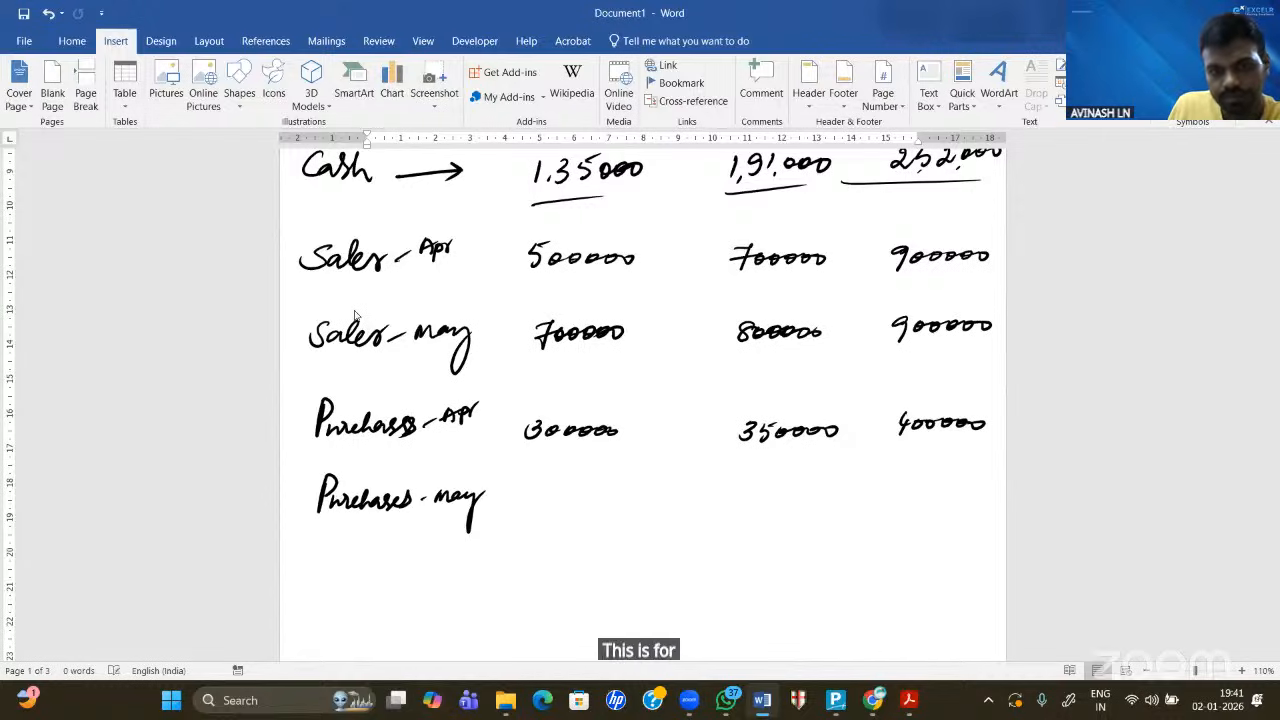
# - Ink the Purchases-May amounts 100000, 150000 and 200000 in the three columns
pyautogui.moveTo(534, 494); pyautogui.dragTo(531, 513)
pyautogui.moveTo(547, 498); pyautogui.dragTo(588, 500)
pyautogui.moveTo(600, 499); pyautogui.dragTo(599, 500)
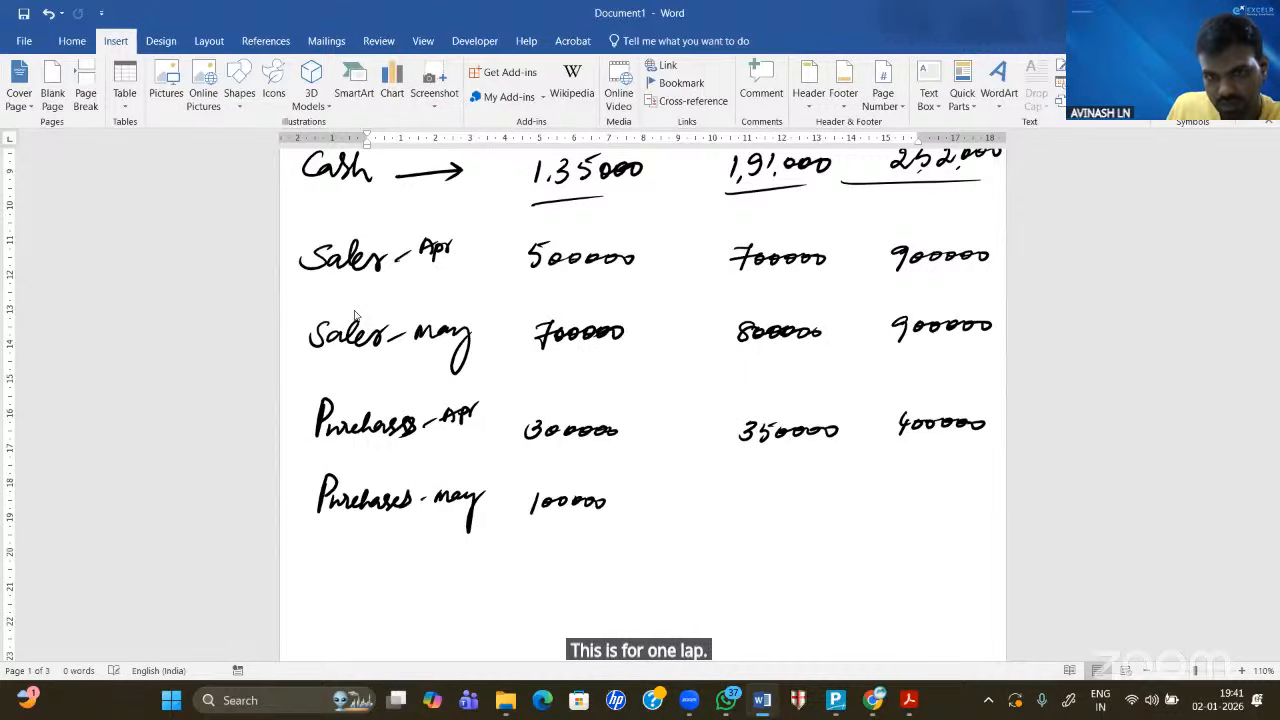
pyautogui.moveTo(735, 497)
pyautogui.mouseDown()
pyautogui.moveTo(744, 512)
pyautogui.moveTo(762, 493)
pyautogui.mouseUp()
pyautogui.moveTo(765, 501); pyautogui.dragTo(774, 503)
pyautogui.moveTo(786, 502); pyautogui.dragTo(794, 503)
pyautogui.moveTo(805, 502); pyautogui.dragTo(804, 503)
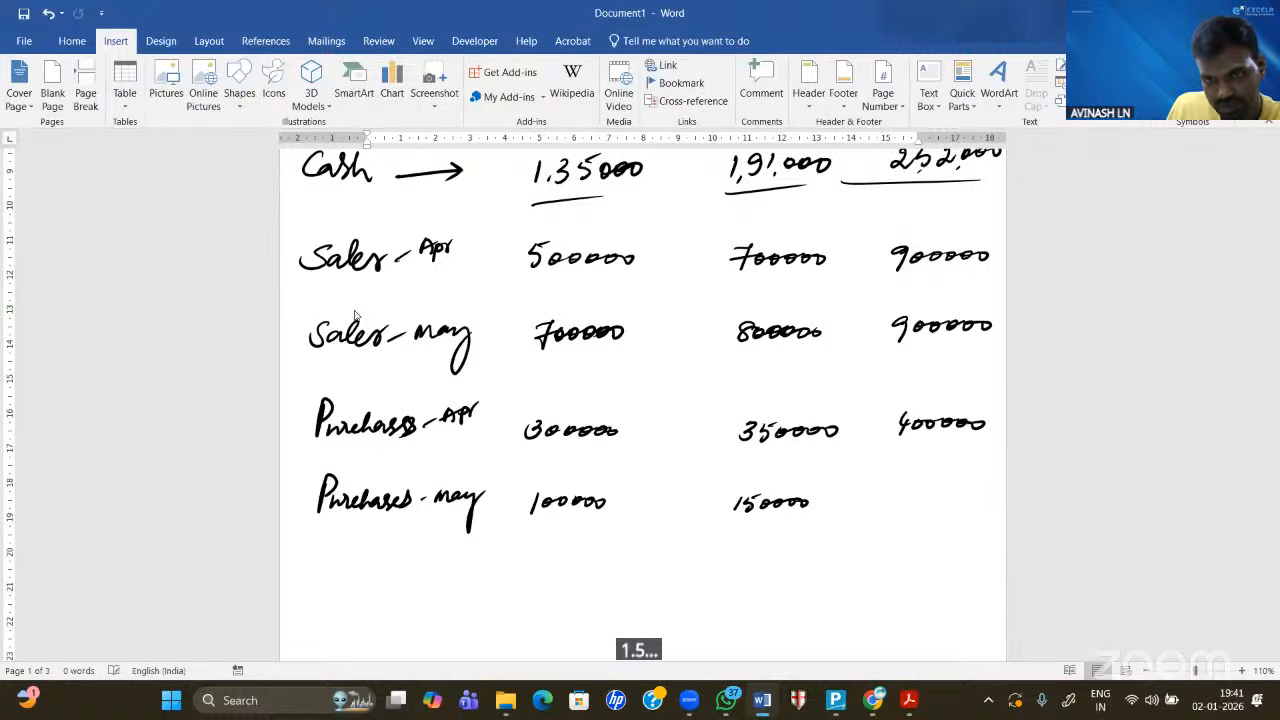
pyautogui.moveTo(889, 499); pyautogui.dragTo(914, 503)
pyautogui.moveTo(929, 502); pyautogui.dragTo(938, 503)
pyautogui.moveTo(953, 502); pyautogui.dragTo(966, 503)
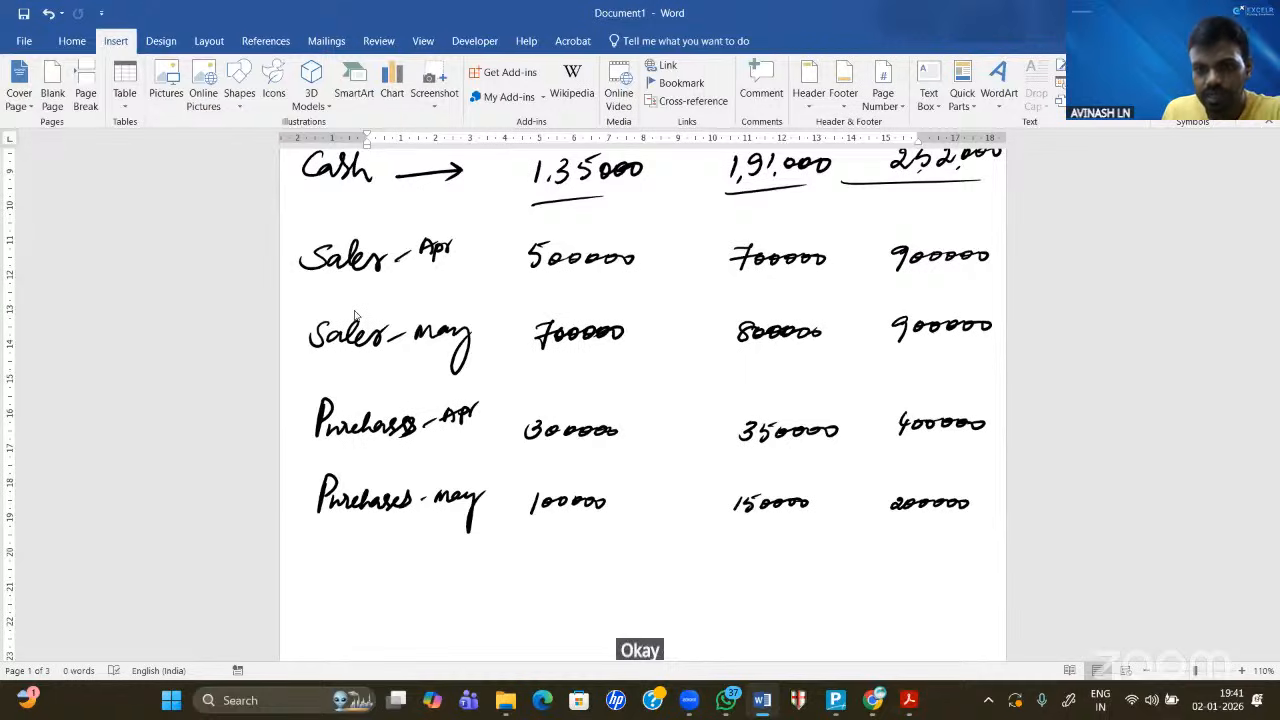
pyautogui.scroll(-5, 354, 316)
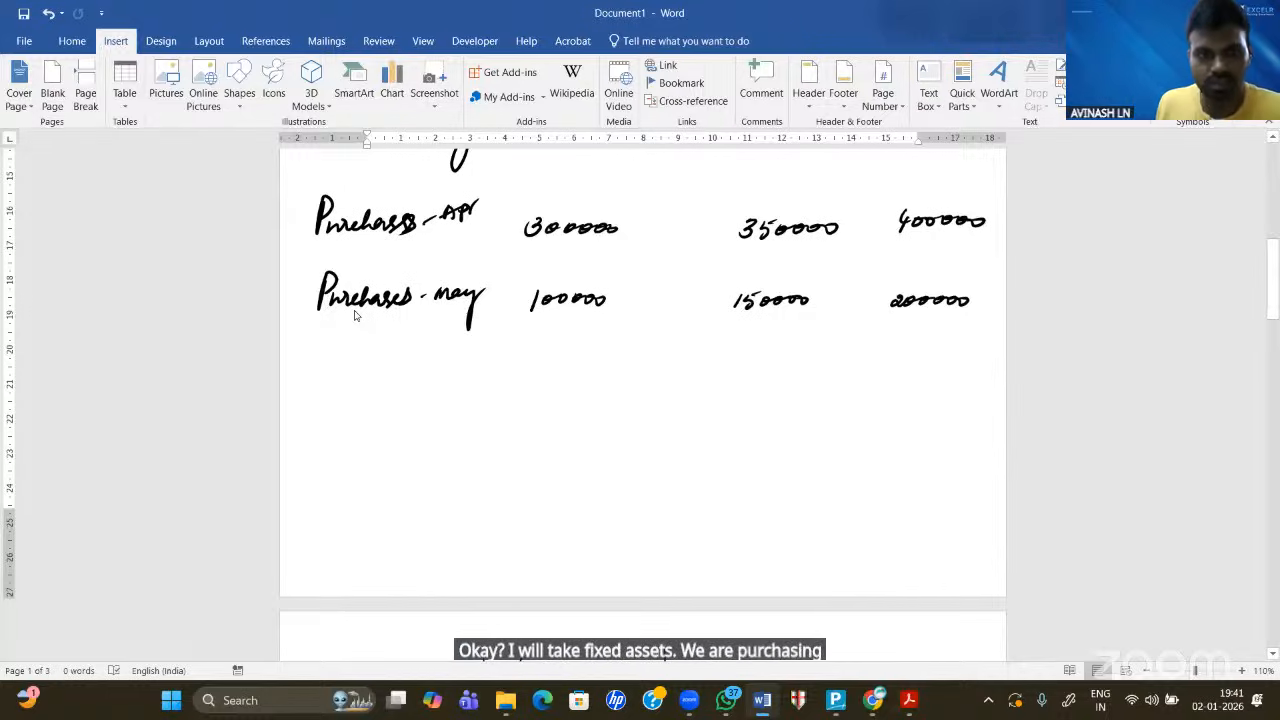
# - Write a Furniture row with amounts 100000, 150000 and 200000
pyautogui.moveTo(328, 368); pyautogui.dragTo(322, 396)
pyautogui.moveTo(312, 384); pyautogui.dragTo(354, 394)
pyautogui.moveTo(352, 384); pyautogui.dragTo(415, 389)
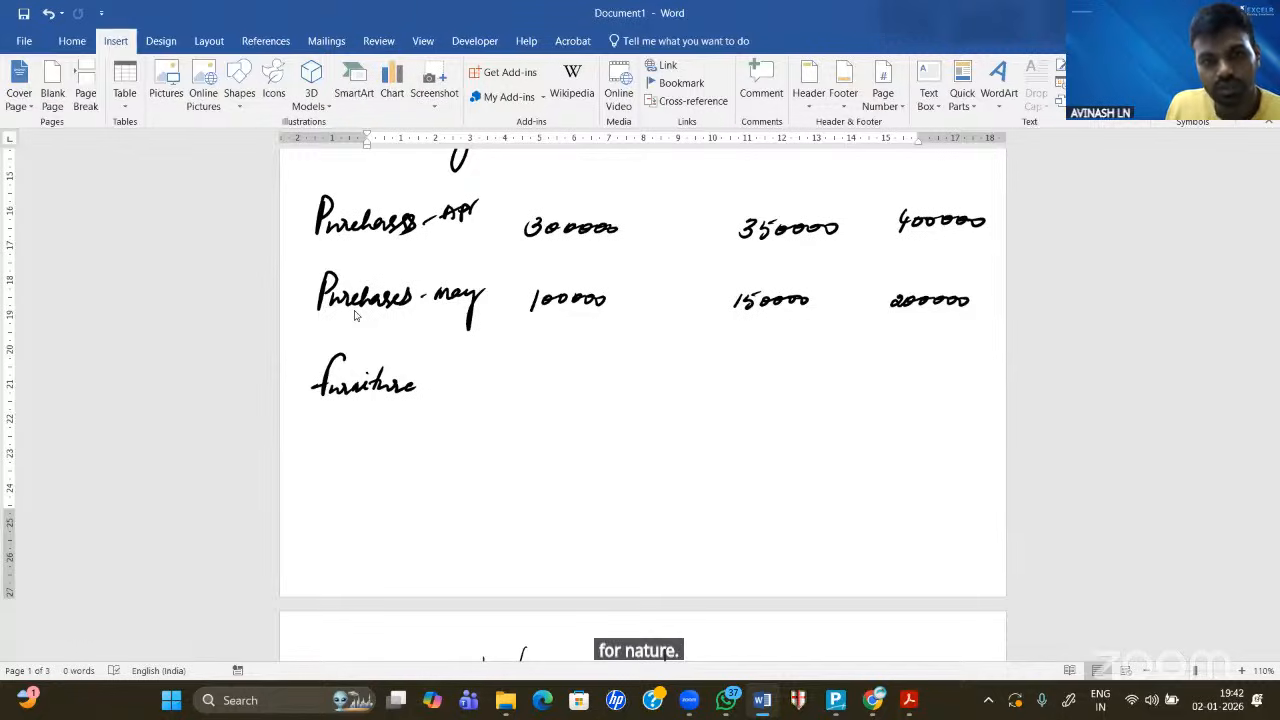
pyautogui.moveTo(516, 378); pyautogui.dragTo(598, 385)
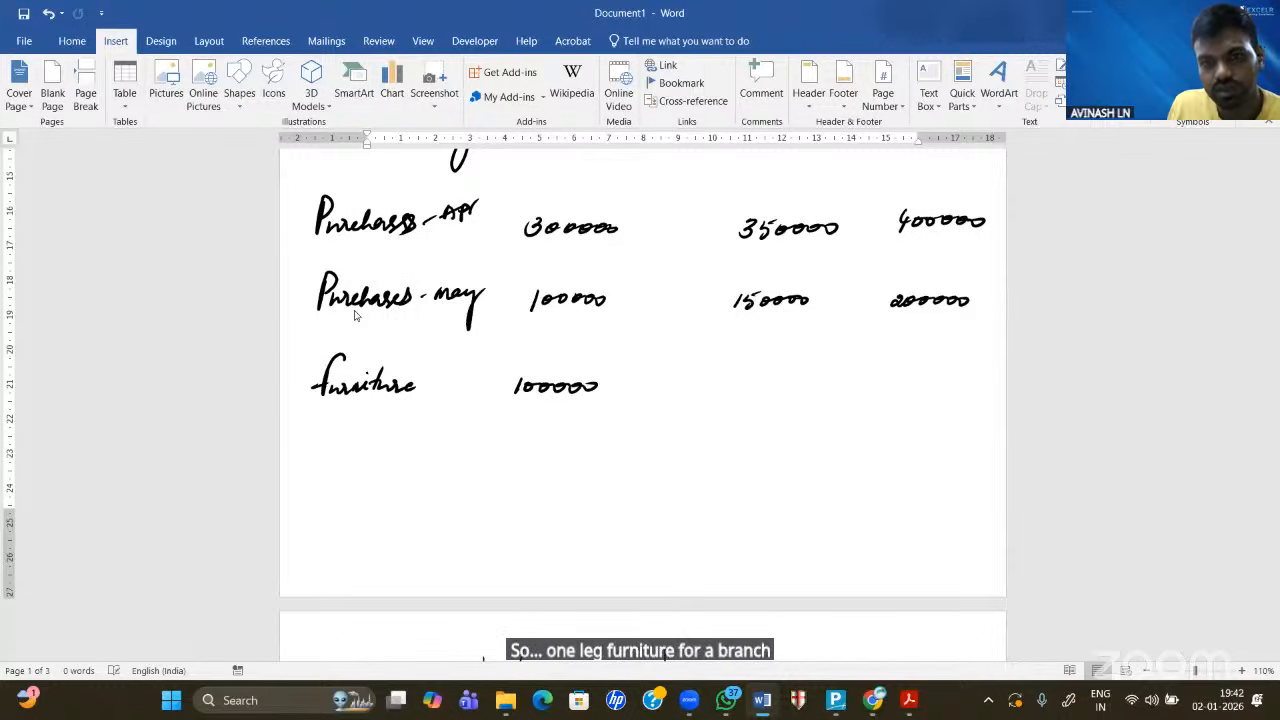
pyautogui.moveTo(714, 379)
pyautogui.mouseDown()
pyautogui.moveTo(711, 395)
pyautogui.moveTo(764, 390)
pyautogui.mouseUp()
pyautogui.moveTo(790, 388); pyautogui.dragTo(777, 390)
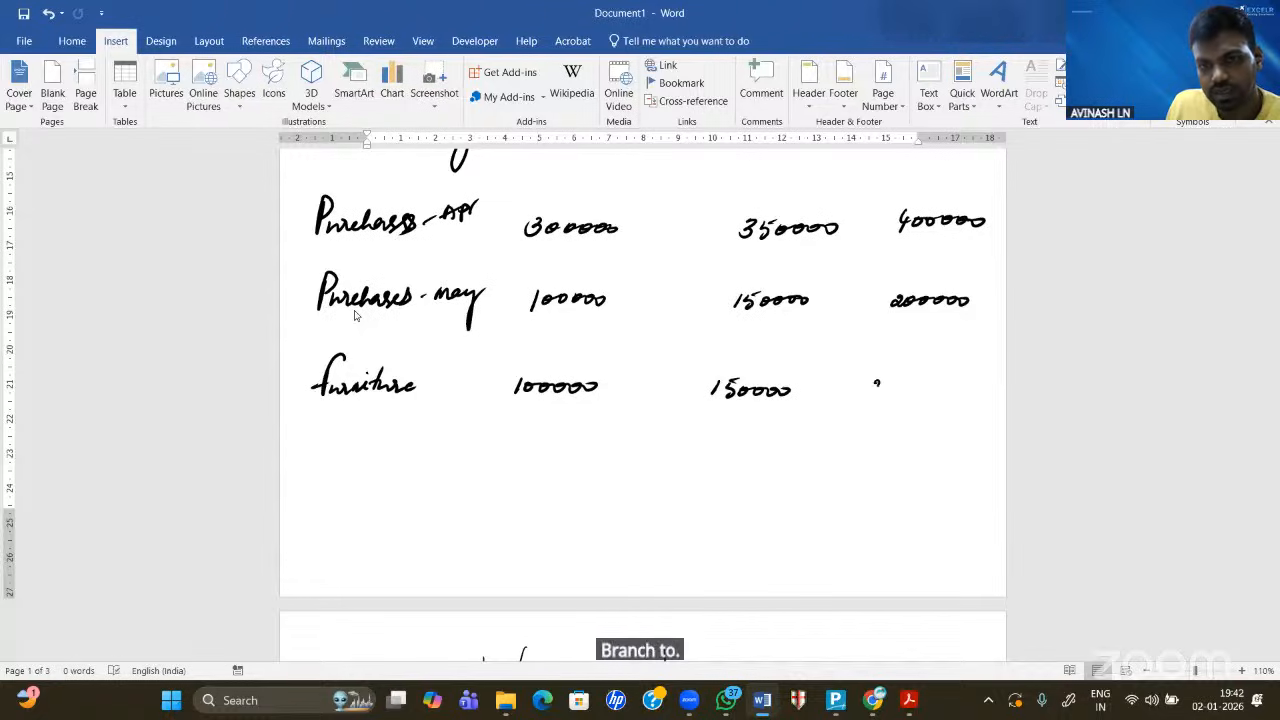
pyautogui.moveTo(868, 382); pyautogui.dragTo(956, 388)
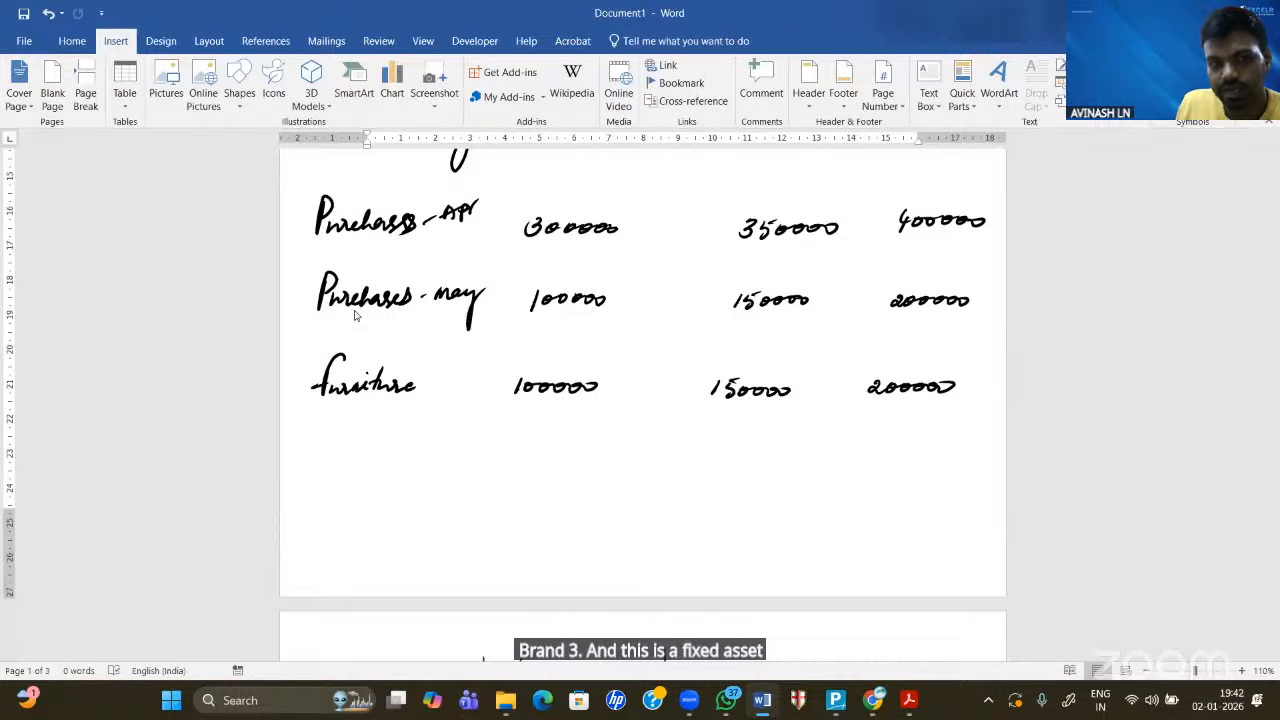
# - Write a Bank Loan row with 500000, 700000 and 900000, underlining 900000
pyautogui.moveTo(326, 449); pyautogui.dragTo(325, 469)
pyautogui.moveTo(346, 461); pyautogui.dragTo(440, 465)
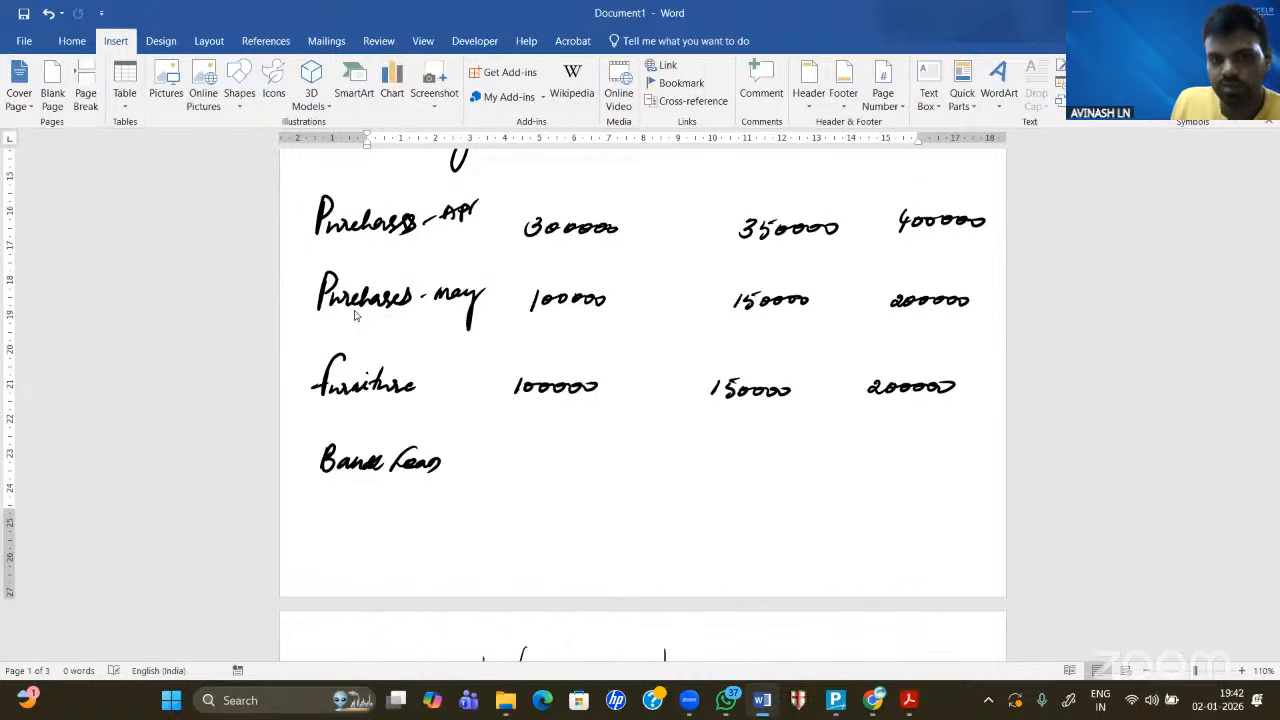
pyautogui.moveTo(512, 451)
pyautogui.mouseDown()
pyautogui.moveTo(518, 471)
pyautogui.moveTo(564, 468)
pyautogui.mouseUp()
pyautogui.moveTo(575, 460); pyautogui.dragTo(596, 468)
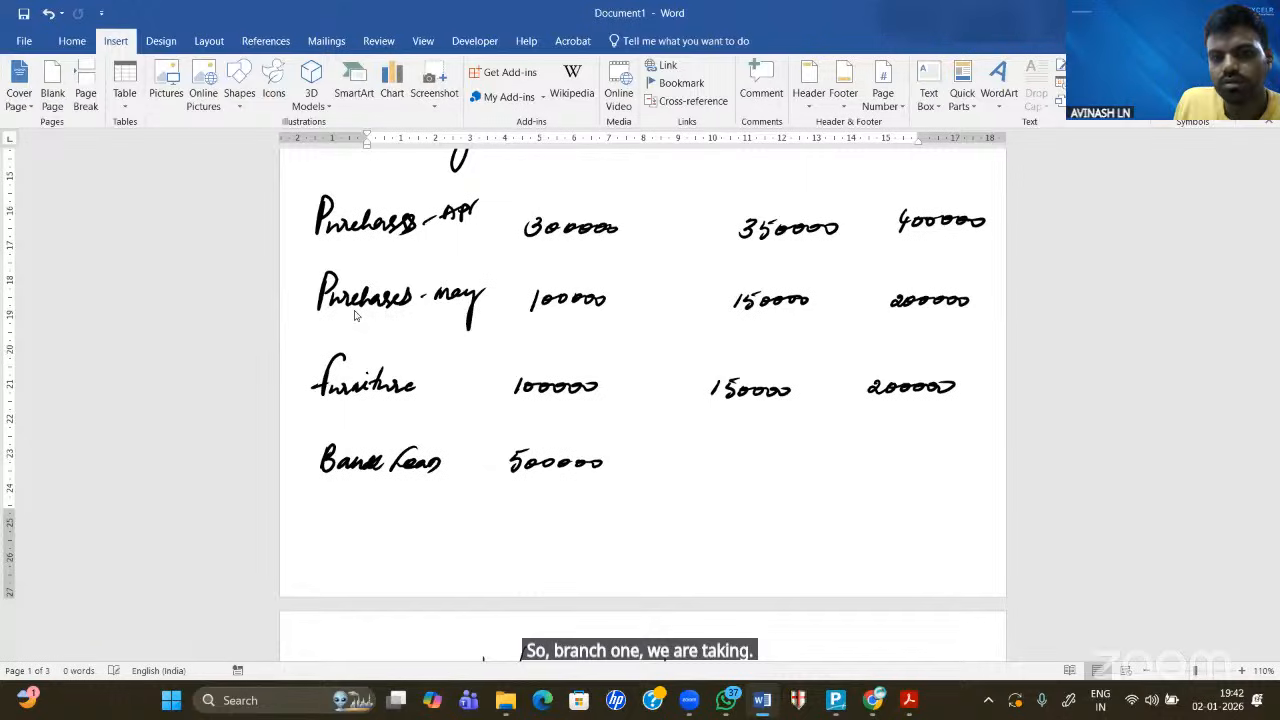
pyautogui.moveTo(706, 459); pyautogui.dragTo(710, 479)
pyautogui.moveTo(703, 467); pyautogui.dragTo(752, 467)
pyautogui.moveTo(760, 462); pyautogui.dragTo(770, 470)
pyautogui.moveTo(776, 463); pyautogui.dragTo(792, 472)
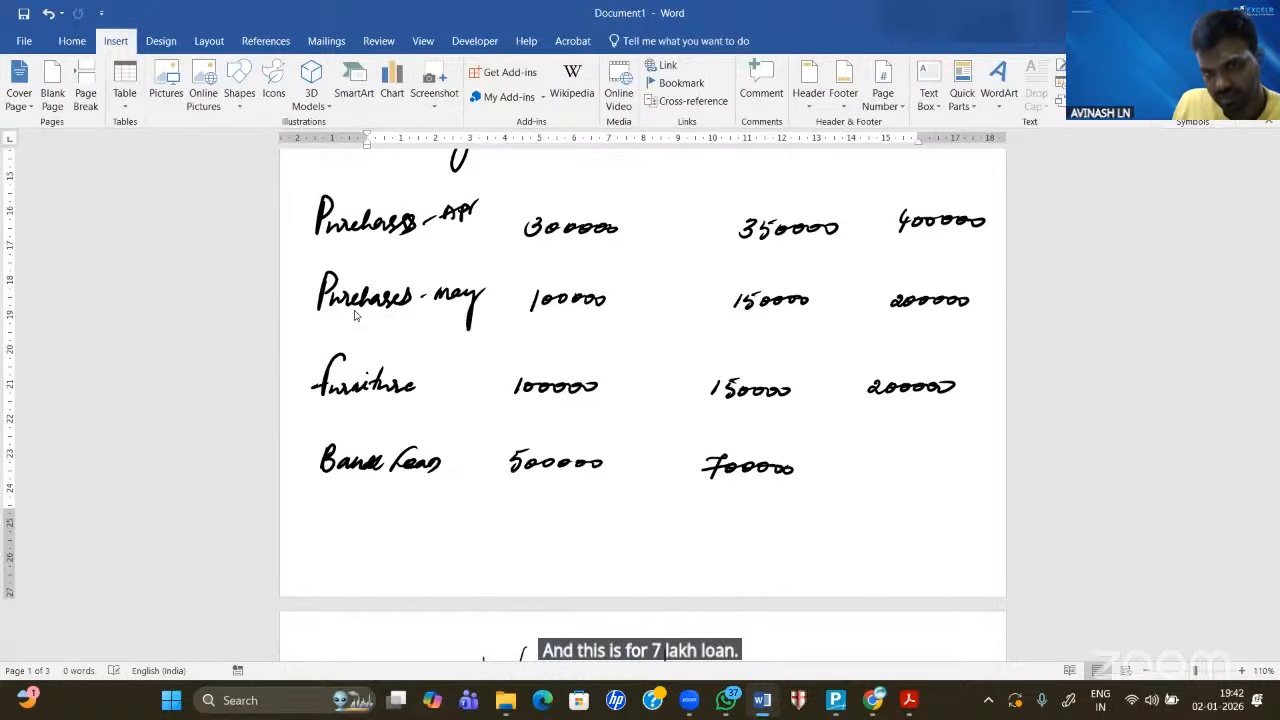
pyautogui.moveTo(897, 461); pyautogui.dragTo(889, 480)
pyautogui.moveTo(904, 464); pyautogui.dragTo(924, 472)
pyautogui.moveTo(934, 464); pyautogui.dragTo(970, 473)
pyautogui.moveTo(974, 464); pyautogui.dragTo(986, 470)
pyautogui.moveTo(935, 507); pyautogui.dragTo(995, 505)
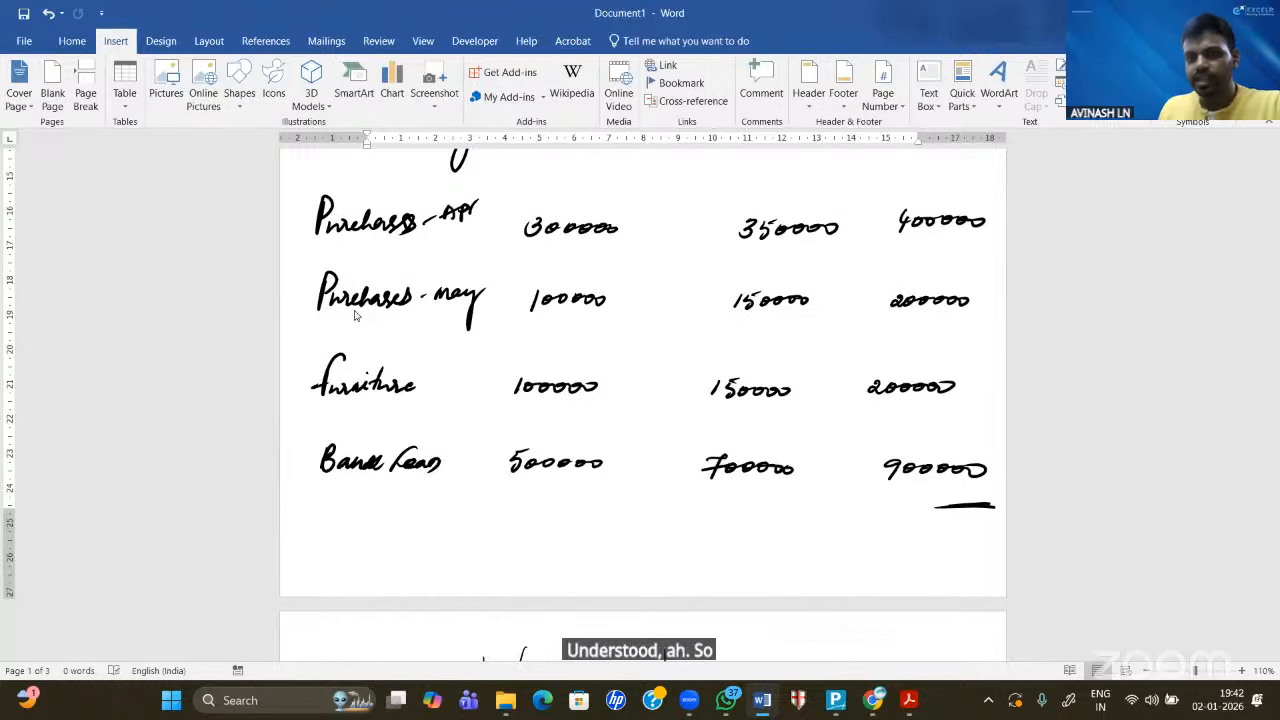
pyautogui.scroll(2, 354, 315)
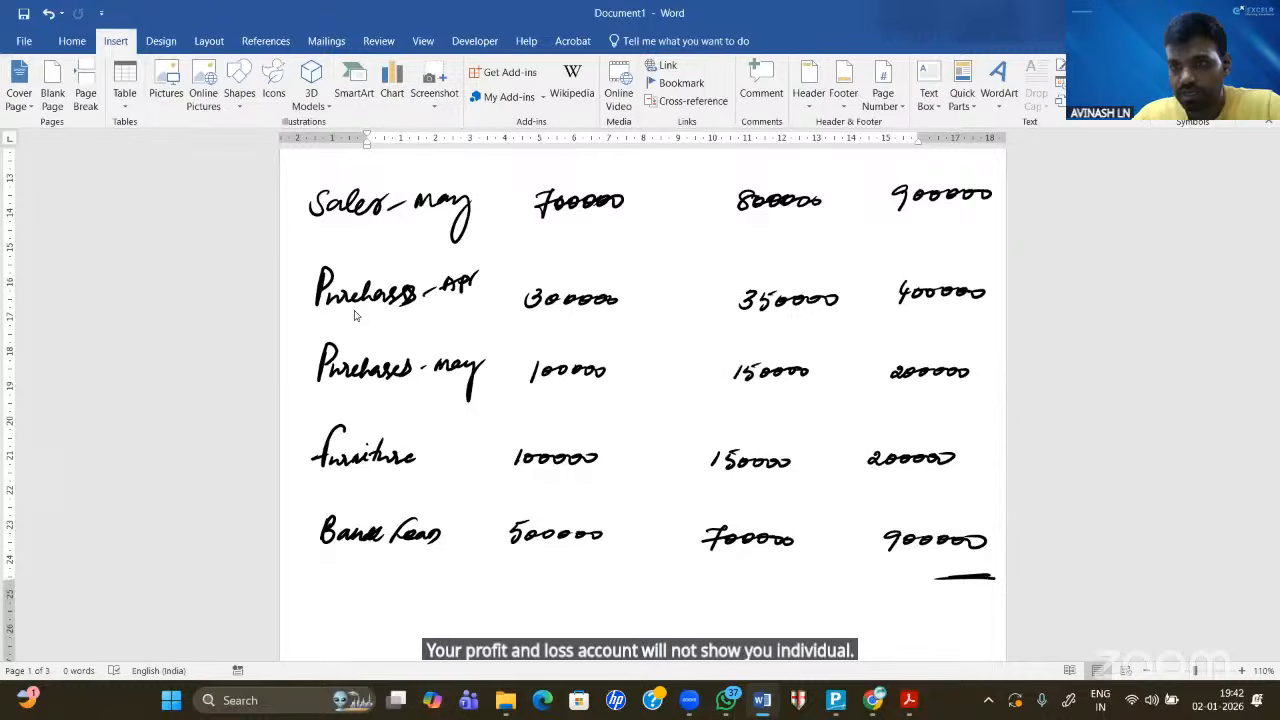
# - Write the note that P/L shows consolidated values of all branches
pyautogui.scroll(7, 354, 315)
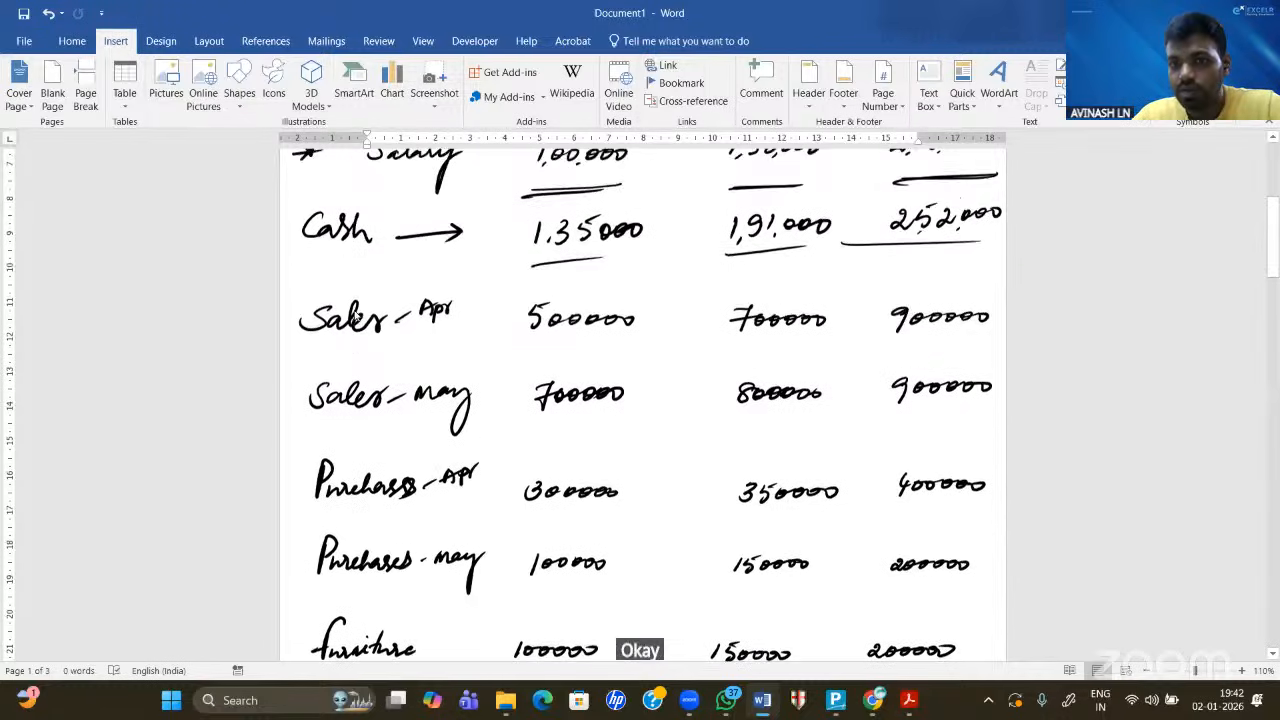
pyautogui.scroll(-11, 354, 315)
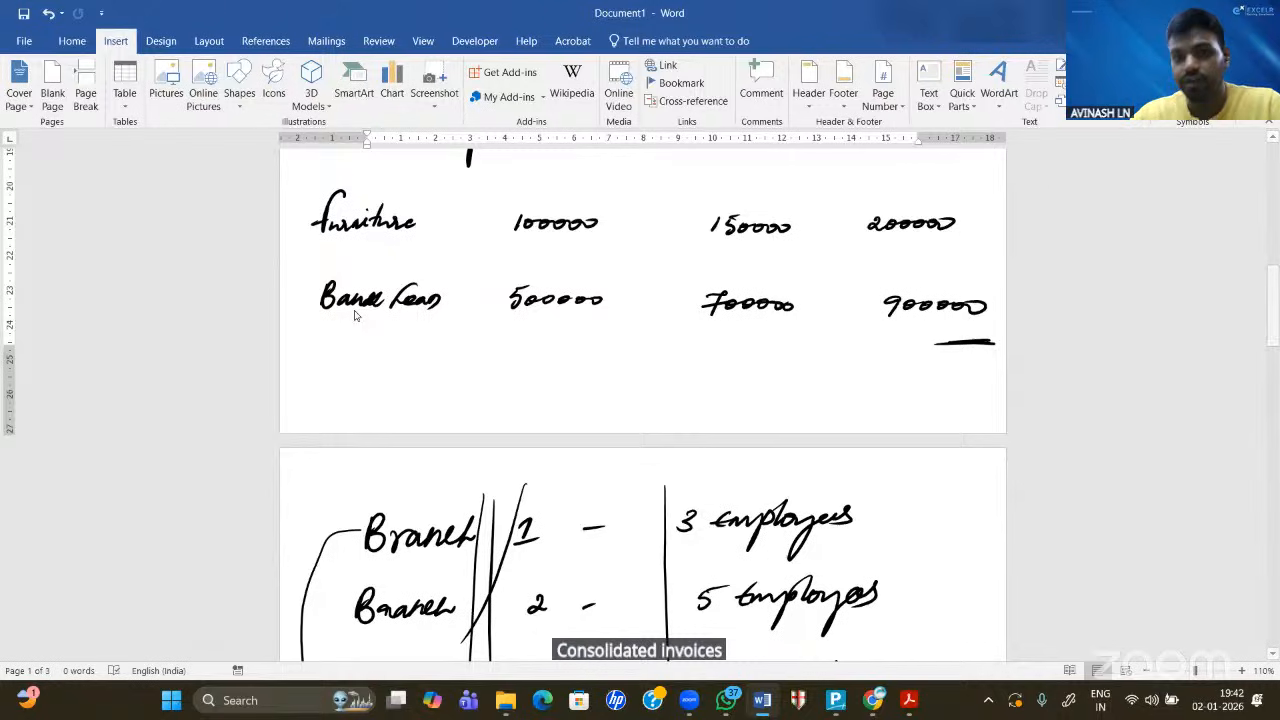
pyautogui.moveTo(309, 353); pyautogui.dragTo(308, 368)
pyautogui.moveTo(325, 347); pyautogui.dragTo(316, 380)
pyautogui.moveTo(329, 358)
pyautogui.mouseDown()
pyautogui.moveTo(334, 371)
pyautogui.moveTo(391, 364)
pyautogui.mouseUp()
pyautogui.moveTo(383, 357)
pyautogui.mouseDown()
pyautogui.moveTo(384, 370)
pyautogui.moveTo(434, 370)
pyautogui.moveTo(485, 355)
pyautogui.moveTo(496, 370)
pyautogui.moveTo(552, 344)
pyautogui.moveTo(598, 344)
pyautogui.moveTo(594, 366)
pyautogui.moveTo(734, 377)
pyautogui.moveTo(784, 358)
pyautogui.moveTo(792, 384)
pyautogui.moveTo(864, 366)
pyautogui.moveTo(988, 368)
pyautogui.mouseUp()
pyautogui.moveTo(1000, 358); pyautogui.dragTo(990, 390)
# - Write the note that B/S shows consolidated values of all branches
pyautogui.moveTo(306, 398); pyautogui.dragTo(318, 418)
pyautogui.moveTo(324, 392)
pyautogui.mouseDown()
pyautogui.moveTo(318, 426)
pyautogui.moveTo(464, 404)
pyautogui.moveTo(504, 418)
pyautogui.moveTo(530, 398)
pyautogui.moveTo(582, 419)
pyautogui.moveTo(634, 411)
pyautogui.moveTo(692, 430)
pyautogui.moveTo(736, 402)
pyautogui.mouseUp()
pyautogui.moveTo(728, 404)
pyautogui.mouseDown()
pyautogui.moveTo(726, 422)
pyautogui.moveTo(756, 422)
pyautogui.mouseUp()
pyautogui.moveTo(768, 408)
pyautogui.mouseDown()
pyautogui.moveTo(760, 432)
pyautogui.moveTo(800, 418)
pyautogui.moveTo(792, 430)
pyautogui.mouseUp()
pyautogui.moveTo(846, 404)
pyautogui.mouseDown()
pyautogui.moveTo(834, 419)
pyautogui.moveTo(856, 413)
pyautogui.mouseUp()
pyautogui.moveTo(864, 406)
pyautogui.mouseDown()
pyautogui.moveTo(870, 422)
pyautogui.moveTo(900, 419)
pyautogui.mouseUp()
pyautogui.moveTo(912, 412); pyautogui.dragTo(964, 420)
pyautogui.moveTo(976, 394); pyautogui.dragTo(954, 436)
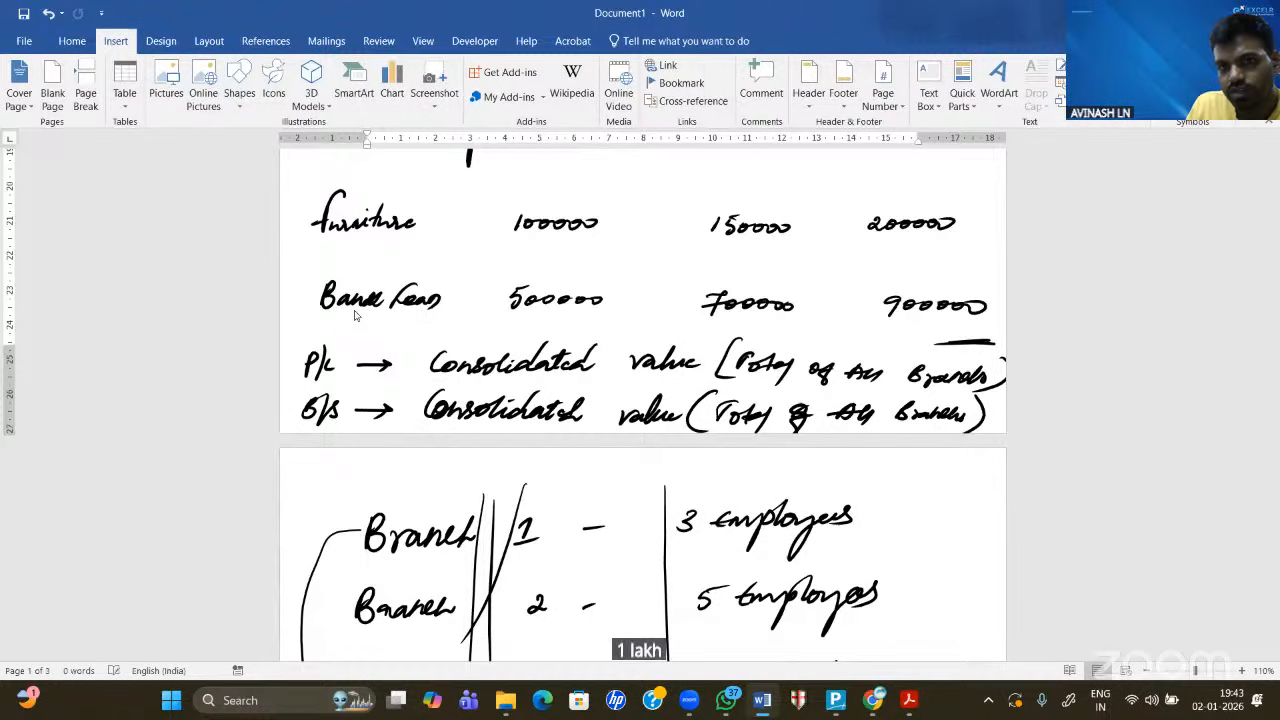
# - Underline the Furniture amounts and ink 4,50,000 as their total
pyautogui.moveTo(930, 236)
pyautogui.mouseDown()
pyautogui.moveTo(989, 235)
pyautogui.moveTo(905, 262)
pyautogui.moveTo(929, 260)
pyautogui.mouseUp()
pyautogui.moveTo(922, 252)
pyautogui.mouseDown()
pyautogui.moveTo(911, 268)
pyautogui.moveTo(989, 257)
pyautogui.mouseUp()
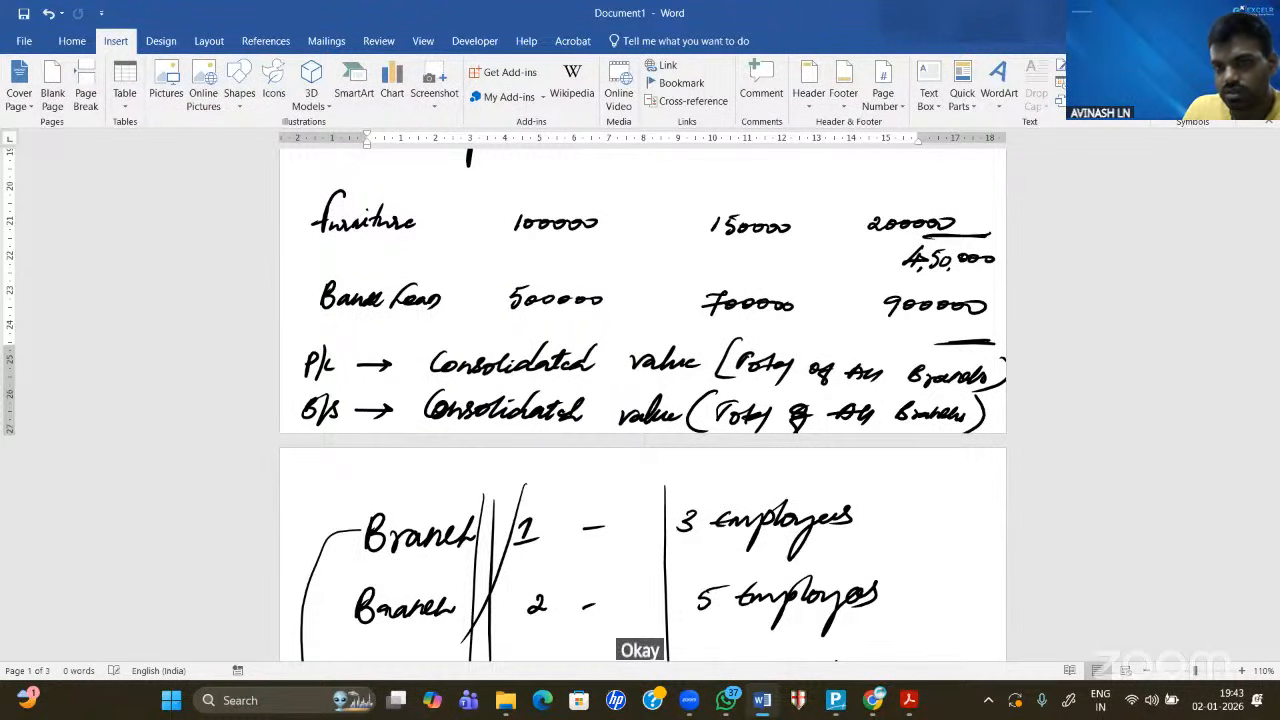
pyautogui.moveTo(899, 278); pyautogui.dragTo(1004, 275)
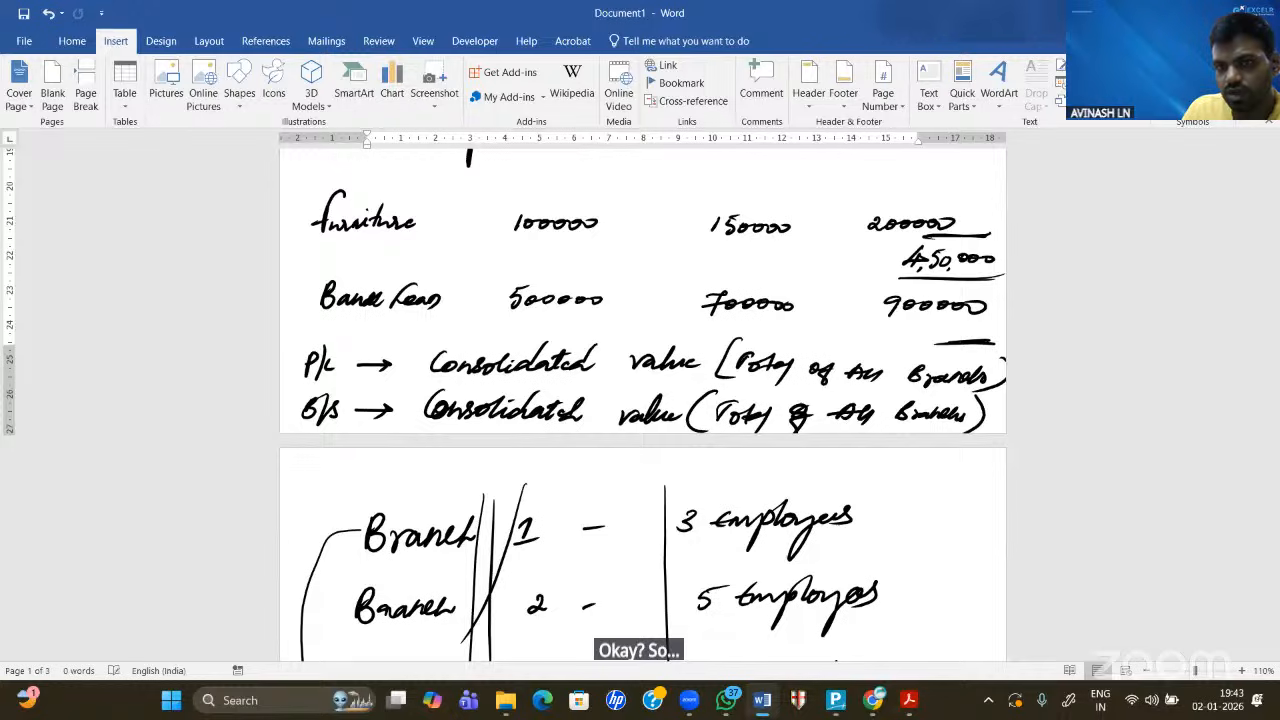
pyautogui.moveTo(899, 234); pyautogui.dragTo(968, 237)
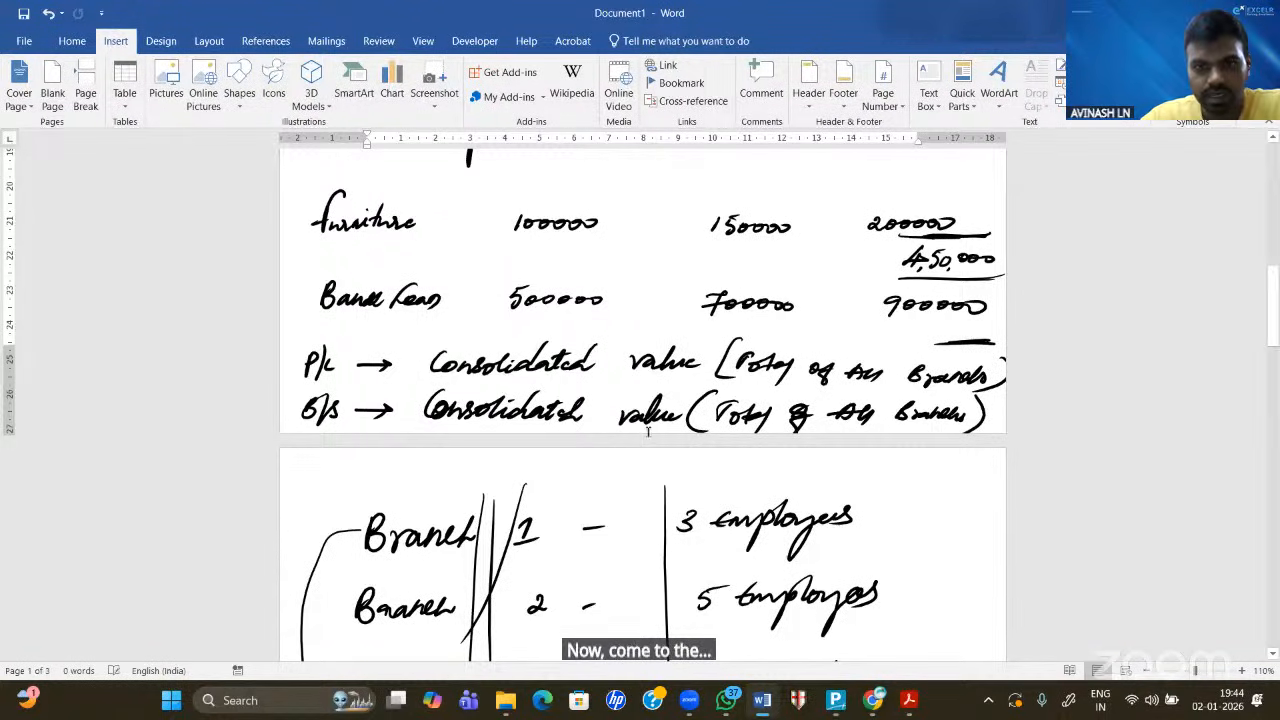
pyautogui.scroll(2, 600, 277)
pyautogui.scroll(5, 600, 277)
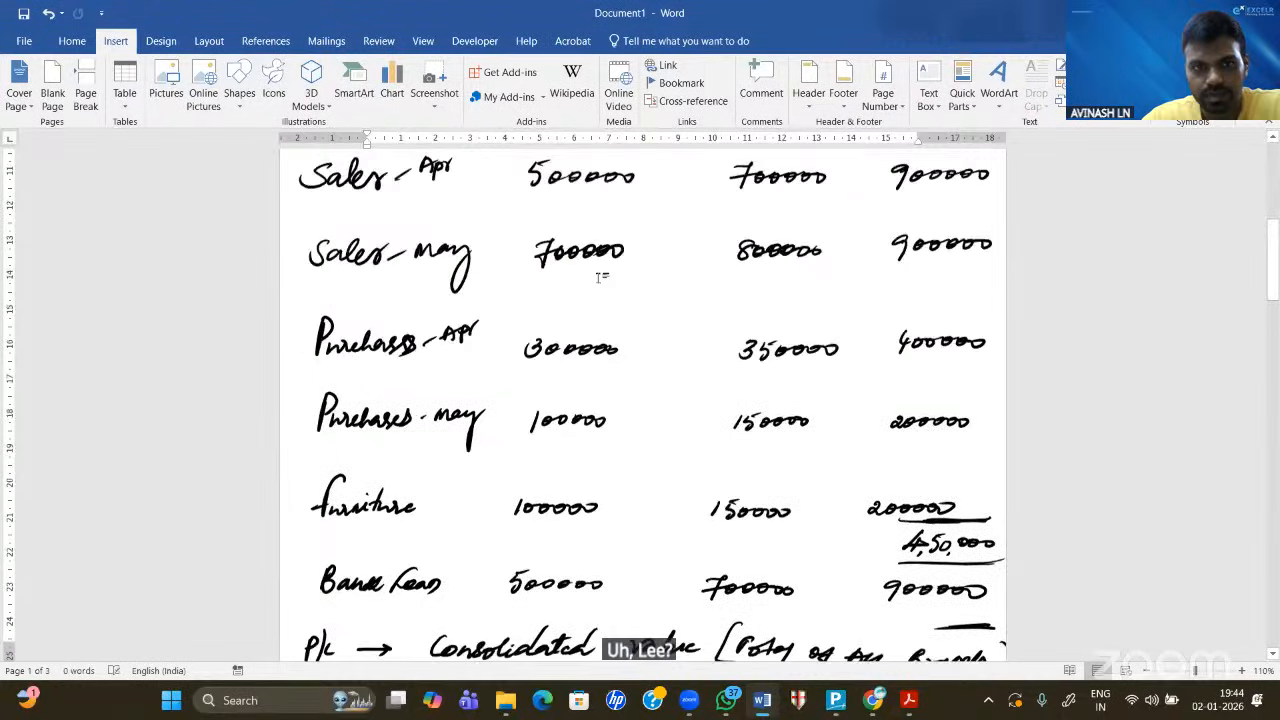
pyautogui.scroll(-1, 602, 278)
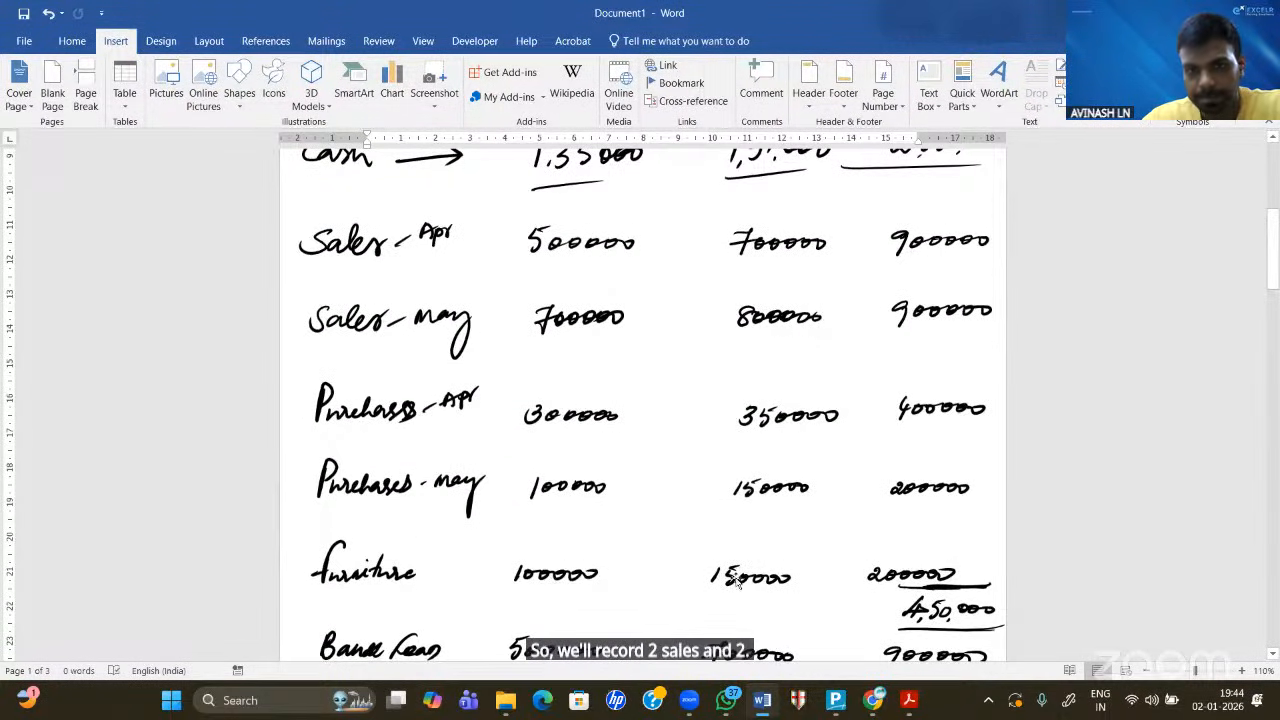
# - Switch back to TallyPrime and open Stock Item creation from the masters list
pyautogui.moveTo(845, 708)
pyautogui.click(845, 580)
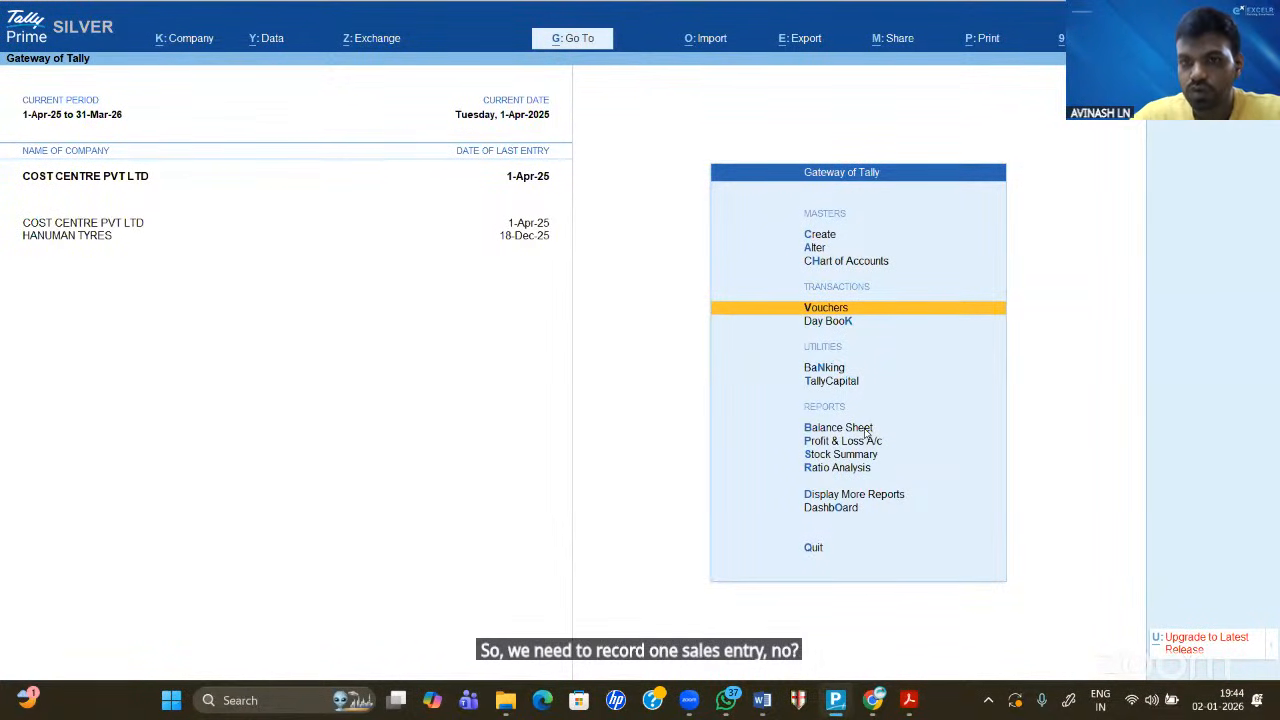
pyautogui.press('Return')
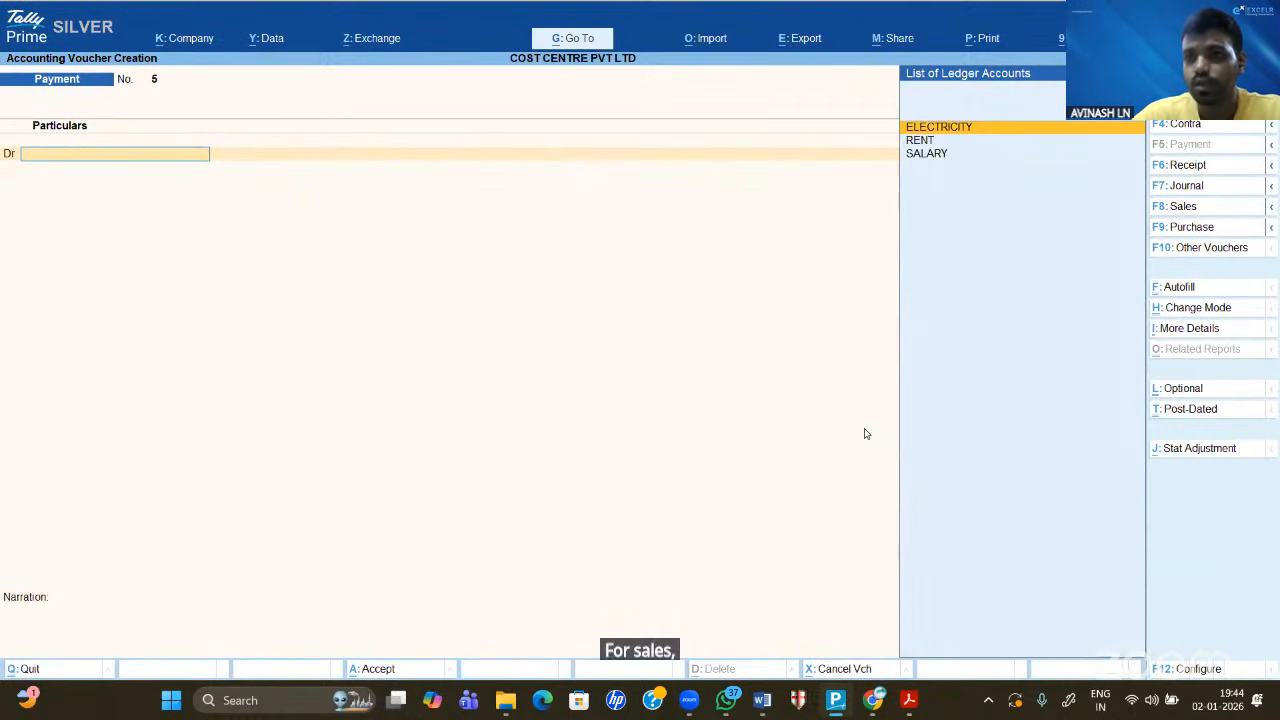
pyautogui.press('Escape')
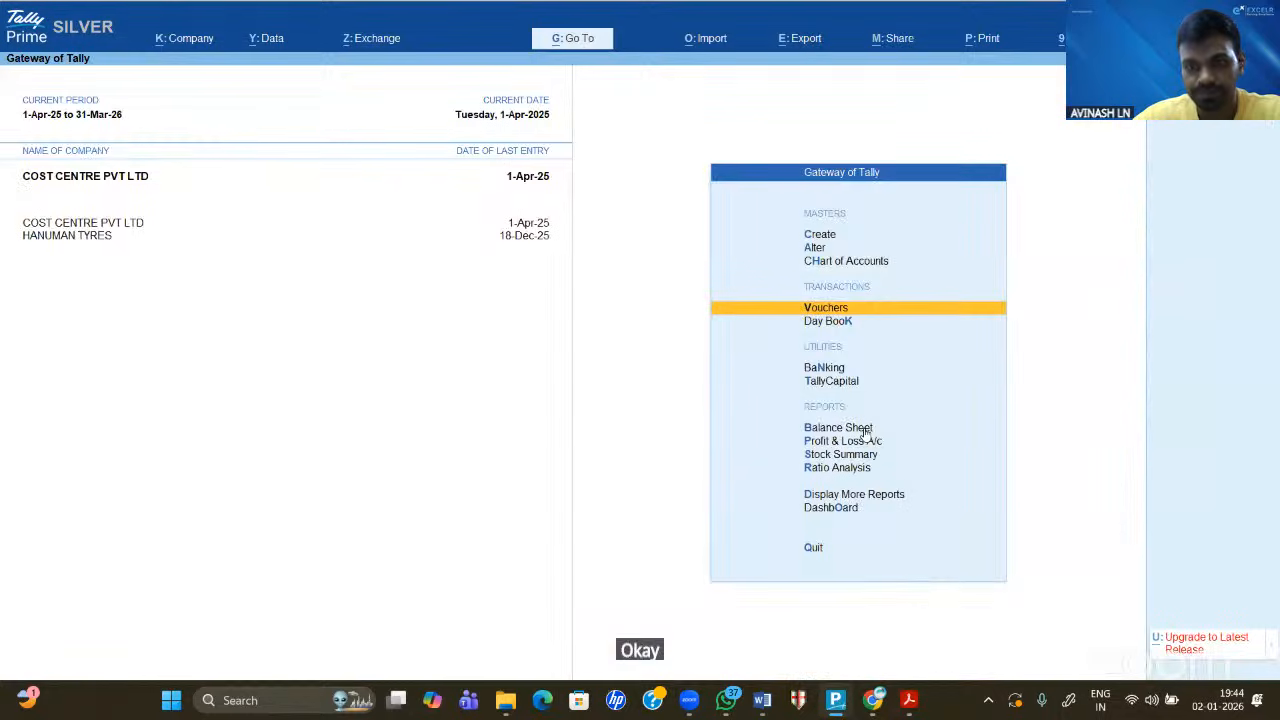
pyautogui.press('Up')
pyautogui.press('Up')
pyautogui.press('Up')
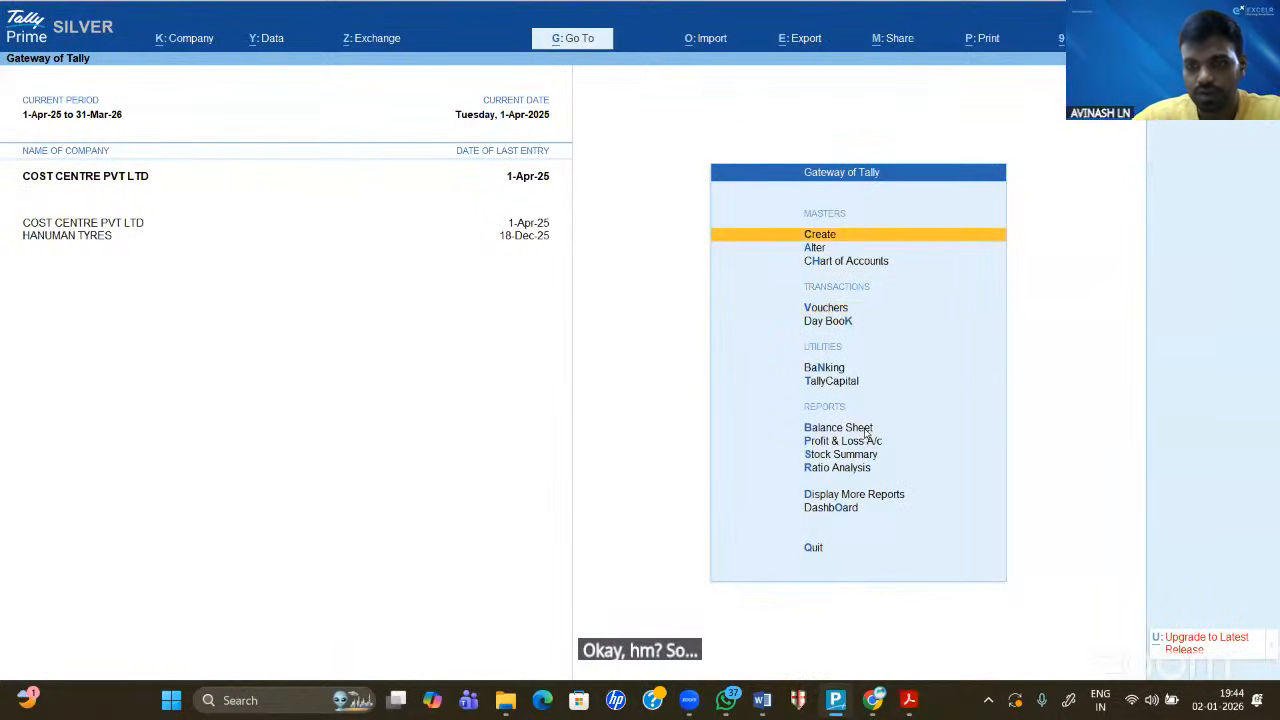
pyautogui.press('Return')
pyautogui.press('Down')
pyautogui.press('Down')
pyautogui.press('Down')
pyautogui.press('Down')
pyautogui.press('Down')
pyautogui.press('Down')
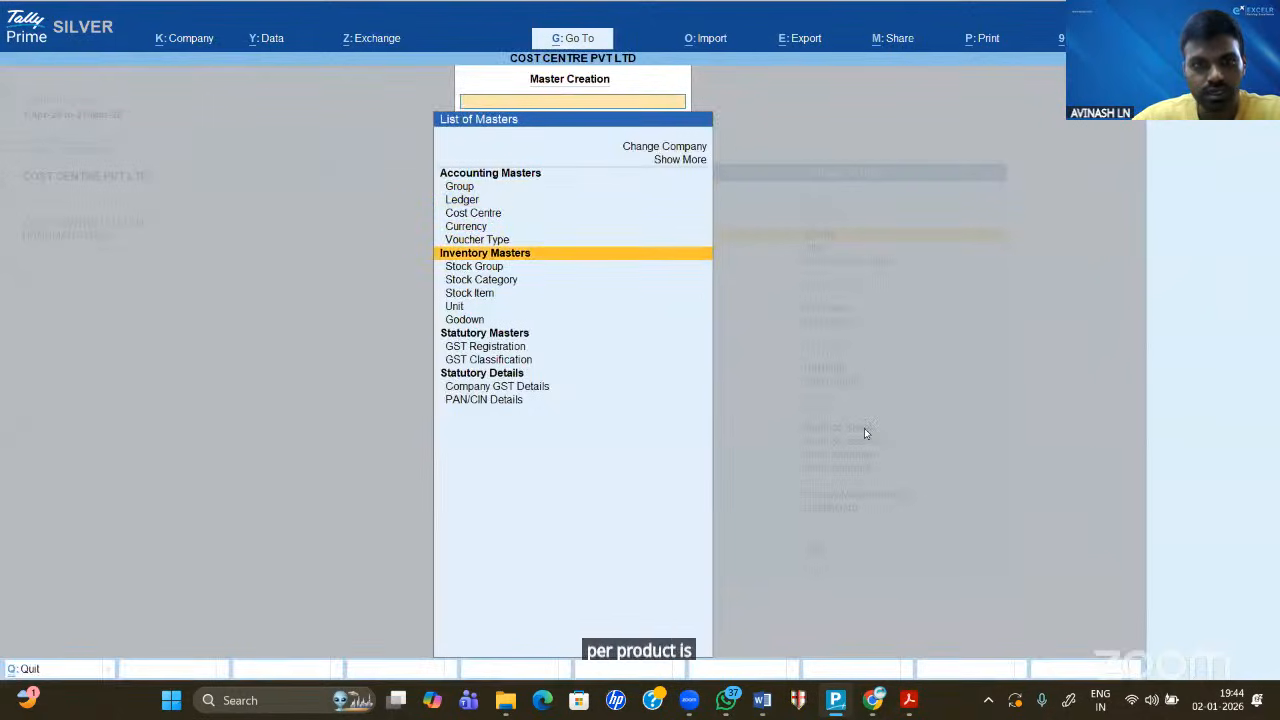
pyautogui.press('Down')
pyautogui.press('Return')
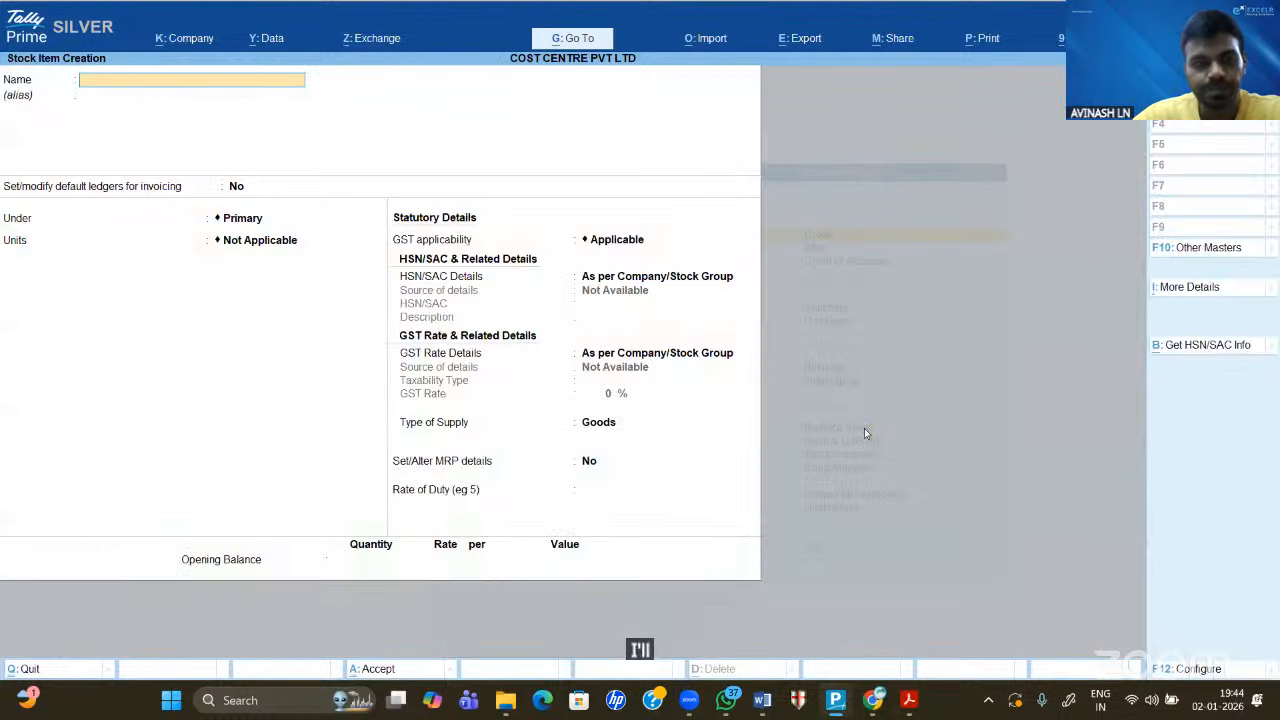
# - Name the stock item LAPTOP and create unit NOS with UQC NOS-NUMBERS
pyautogui.write('LA')
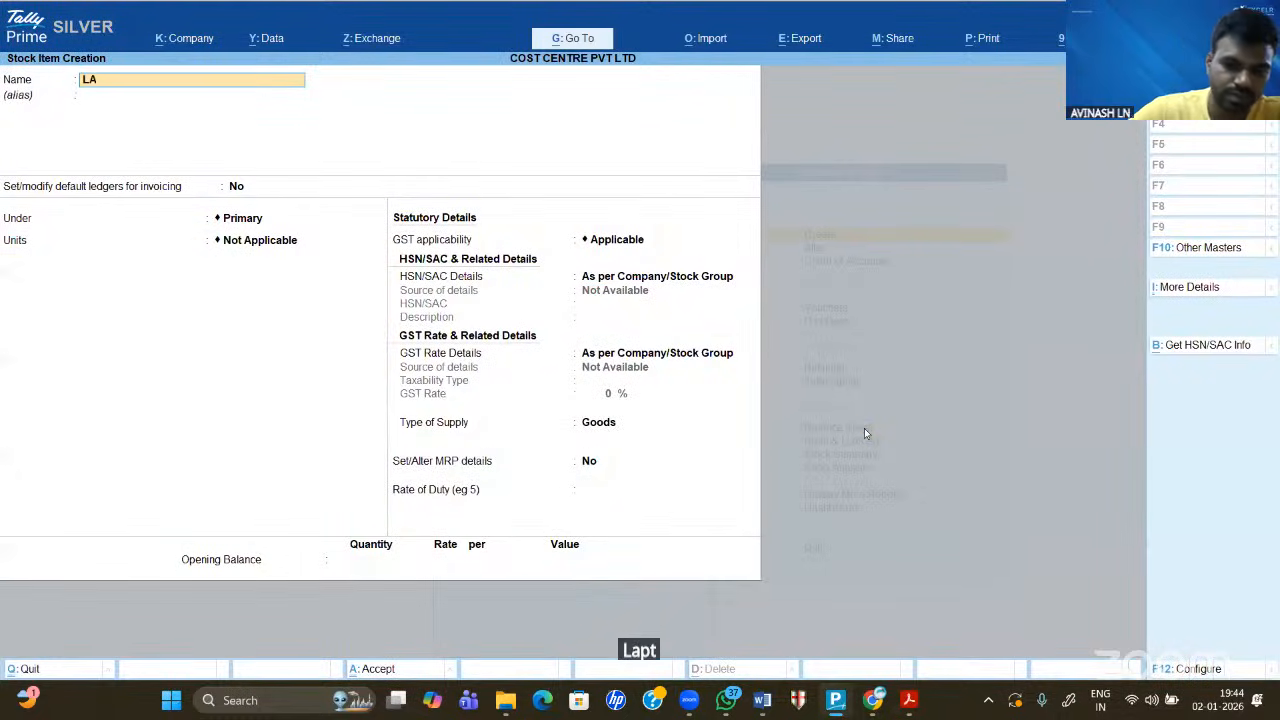
pyautogui.write('PTOP')
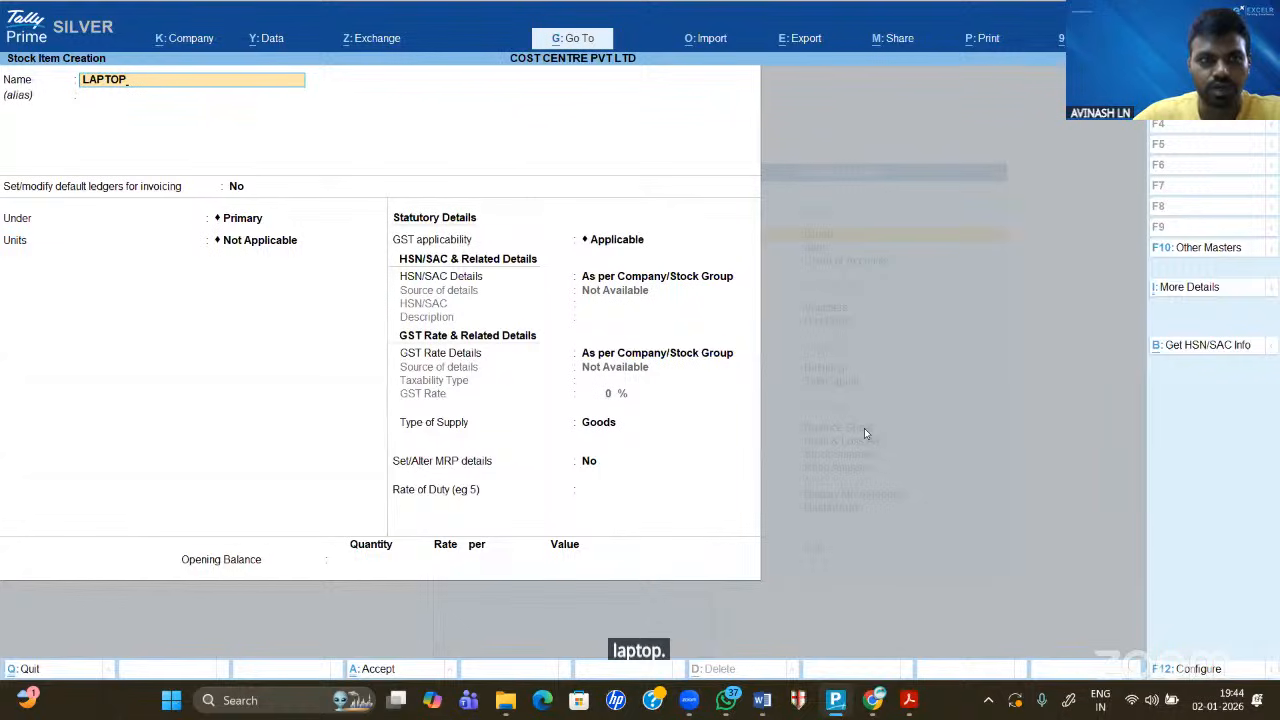
pyautogui.press('Return')
pyautogui.press('Return')
pyautogui.press('Return')
pyautogui.press('Return')
pyautogui.press('Up')
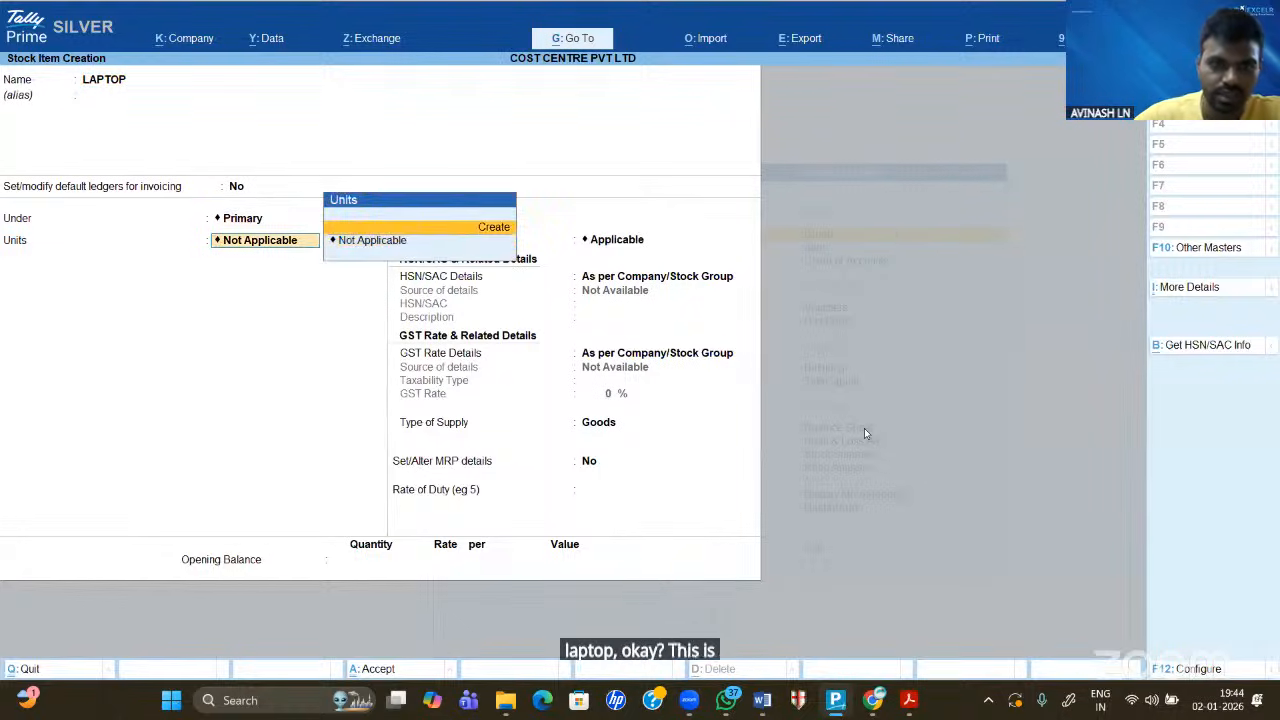
pyautogui.press('Return')
pyautogui.write('MO')
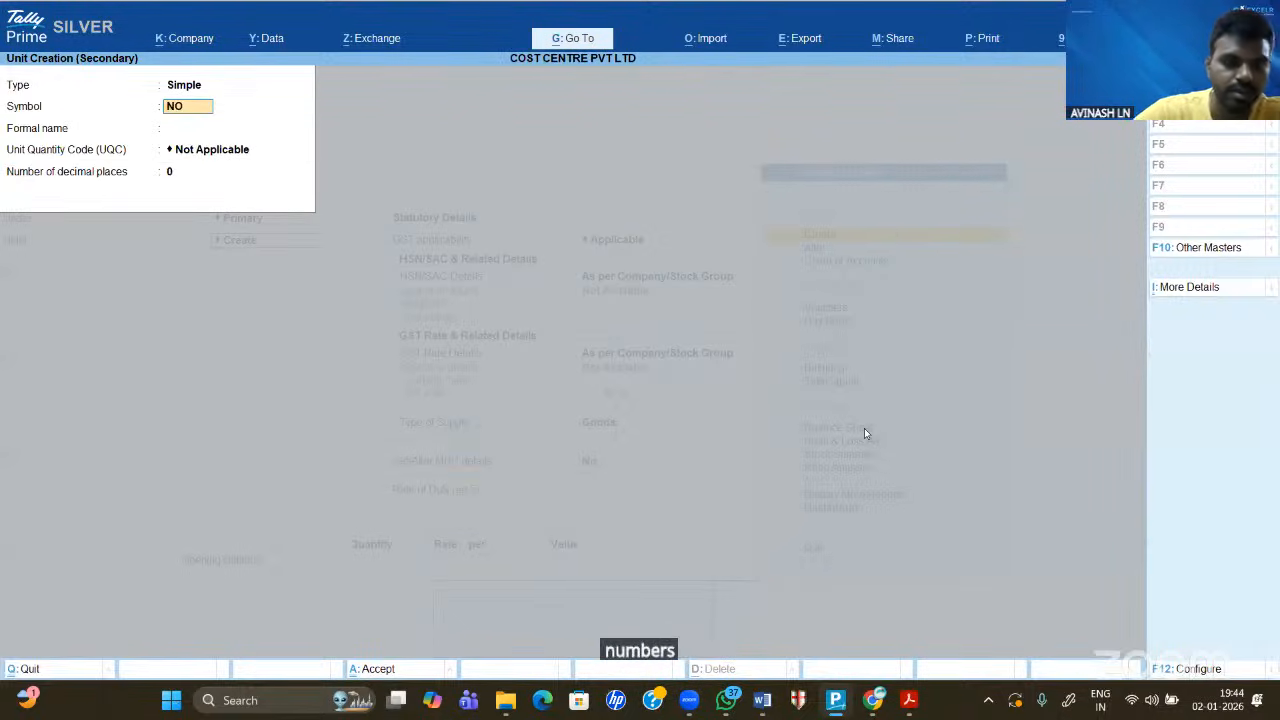
pyautogui.write('S')
pyautogui.press('Return')
pyautogui.press('Return')
pyautogui.write('NOS')
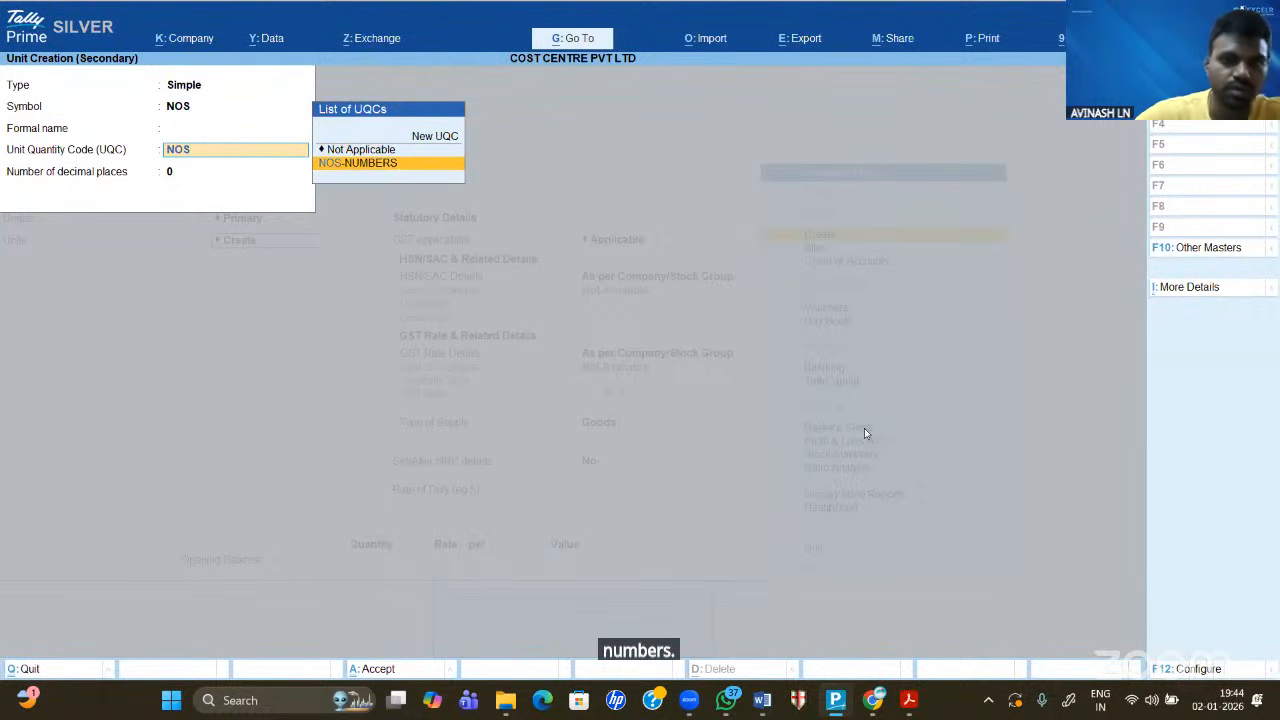
pyautogui.press('Return')
pyautogui.press('Return')
pyautogui.press('Return')
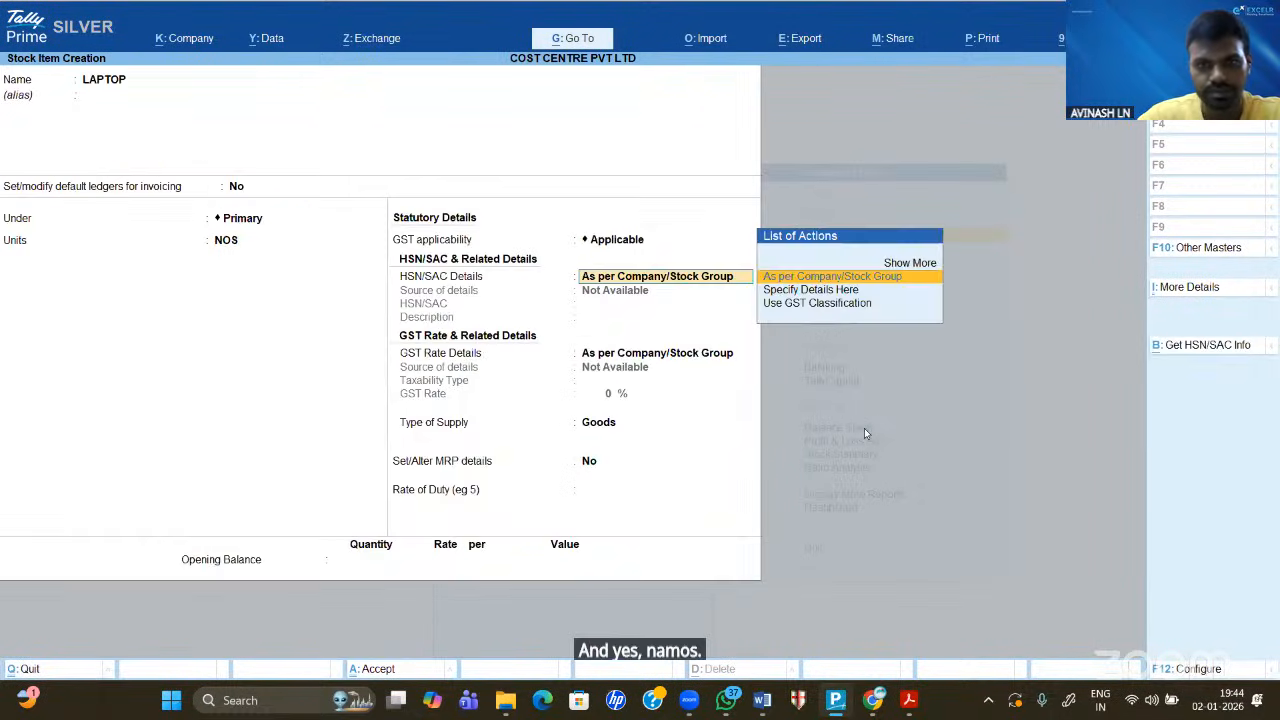
# - Accept the LAPTOP stock item and return to the Gateway of Tally
pyautogui.hotkey('ctrl', 'a')
pyautogui.press('Escape')
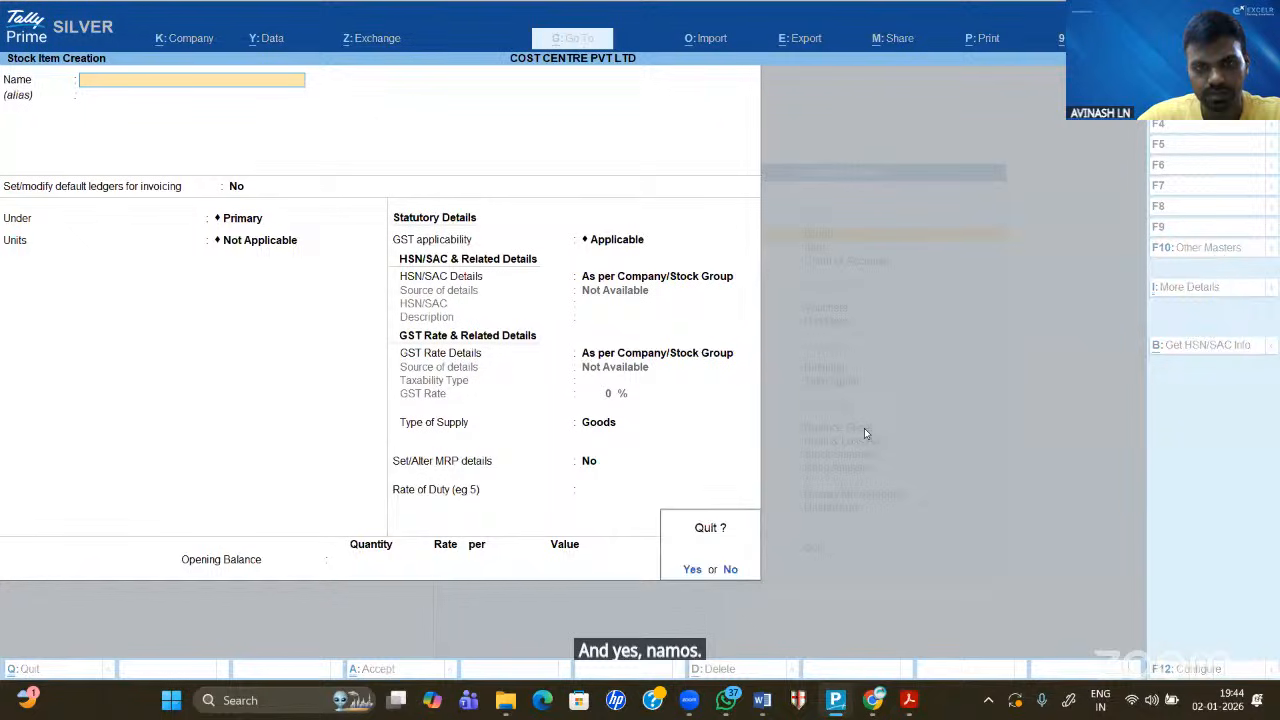
pyautogui.press('Return')
pyautogui.press('Escape')
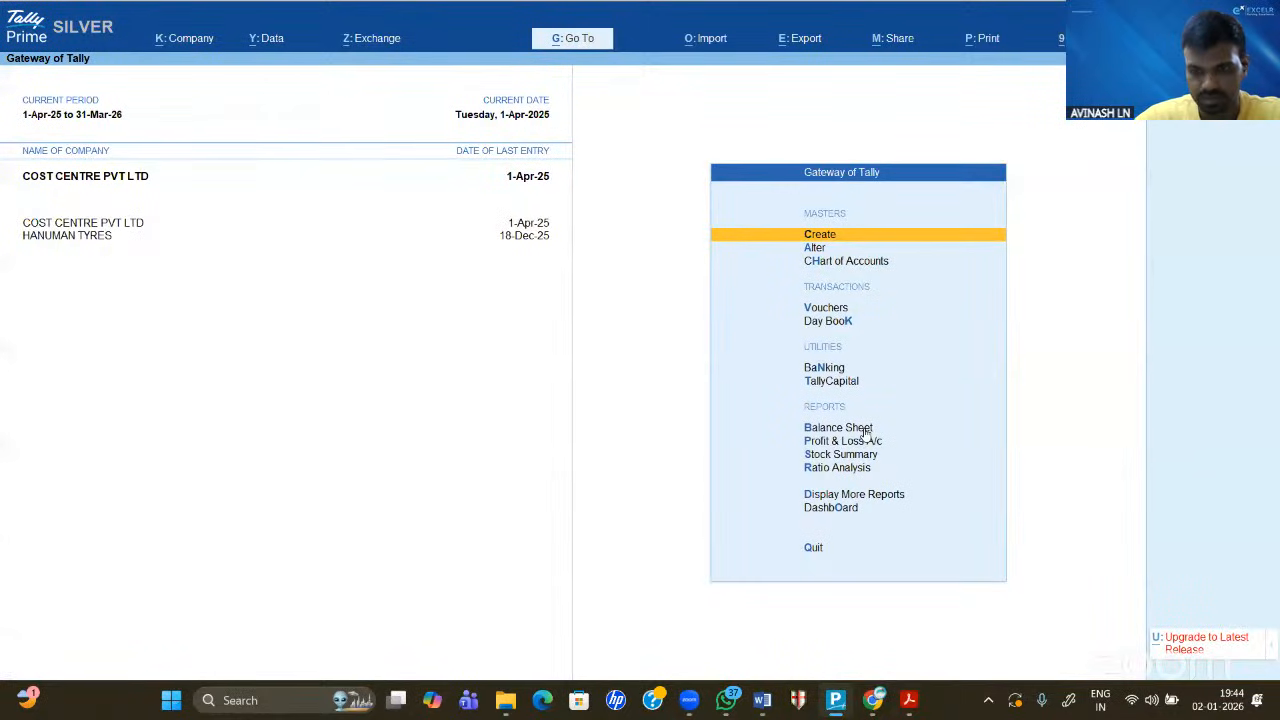
pyautogui.press('Down')
pyautogui.press('Down')
pyautogui.press('Down')
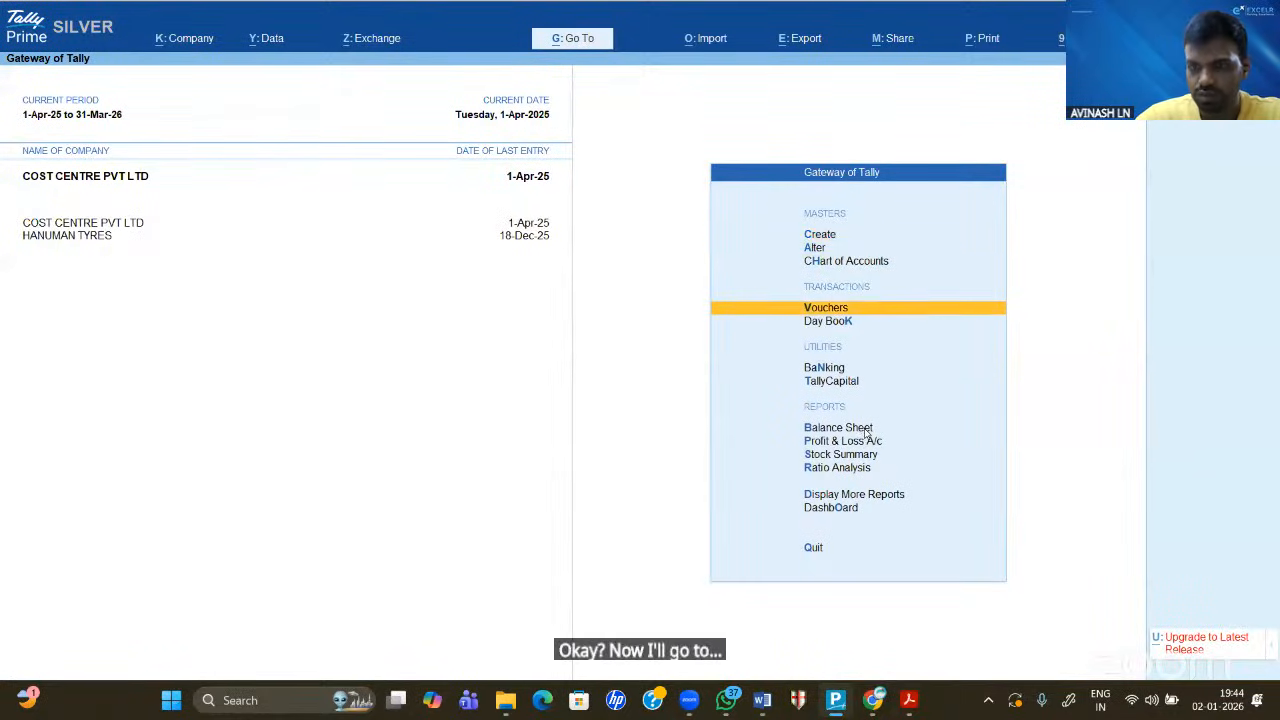
# - Start a Sales voucher in Item Invoice mode with Cash as the party account
pyautogui.press('Return')
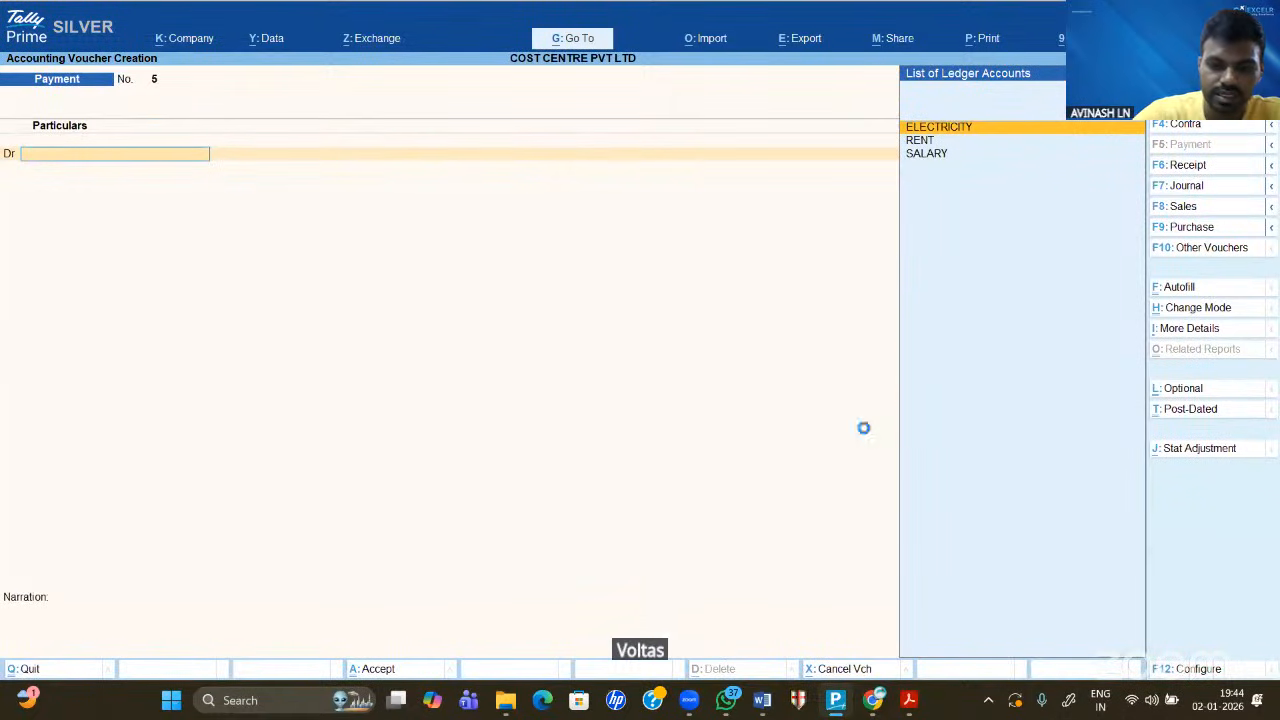
pyautogui.press('F8')
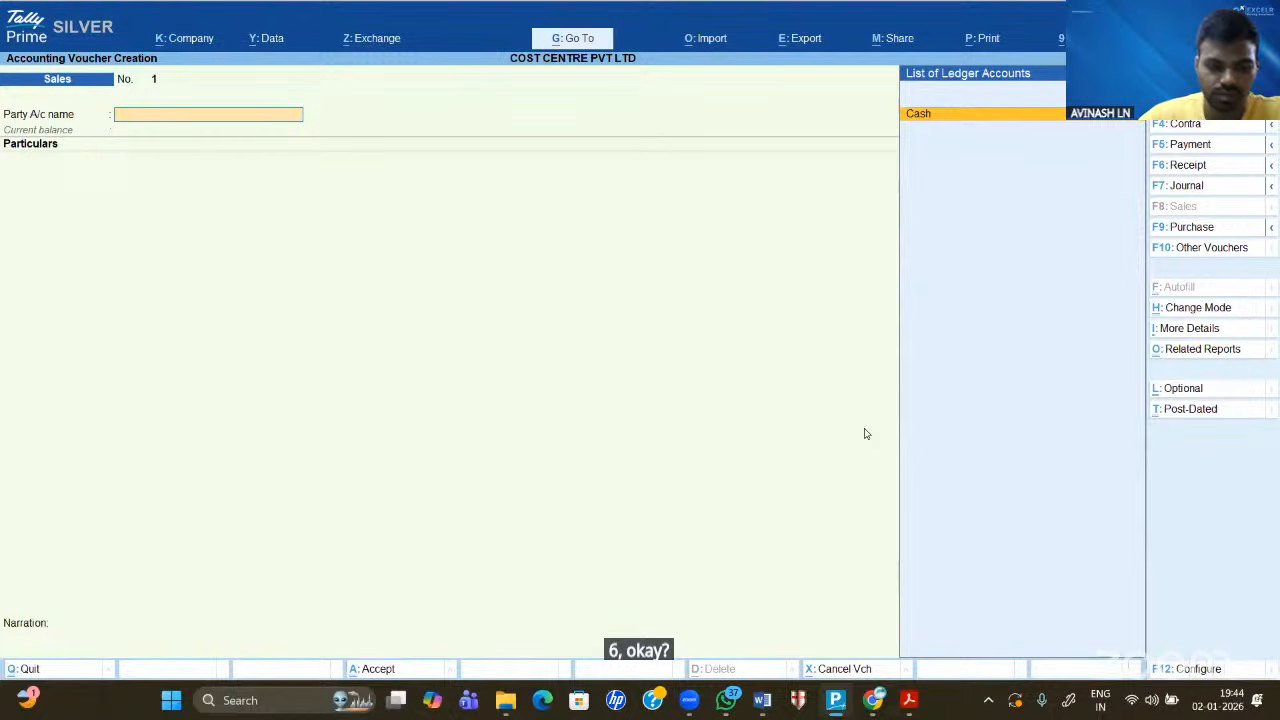
pyautogui.hotkey('ctrl', 'h')
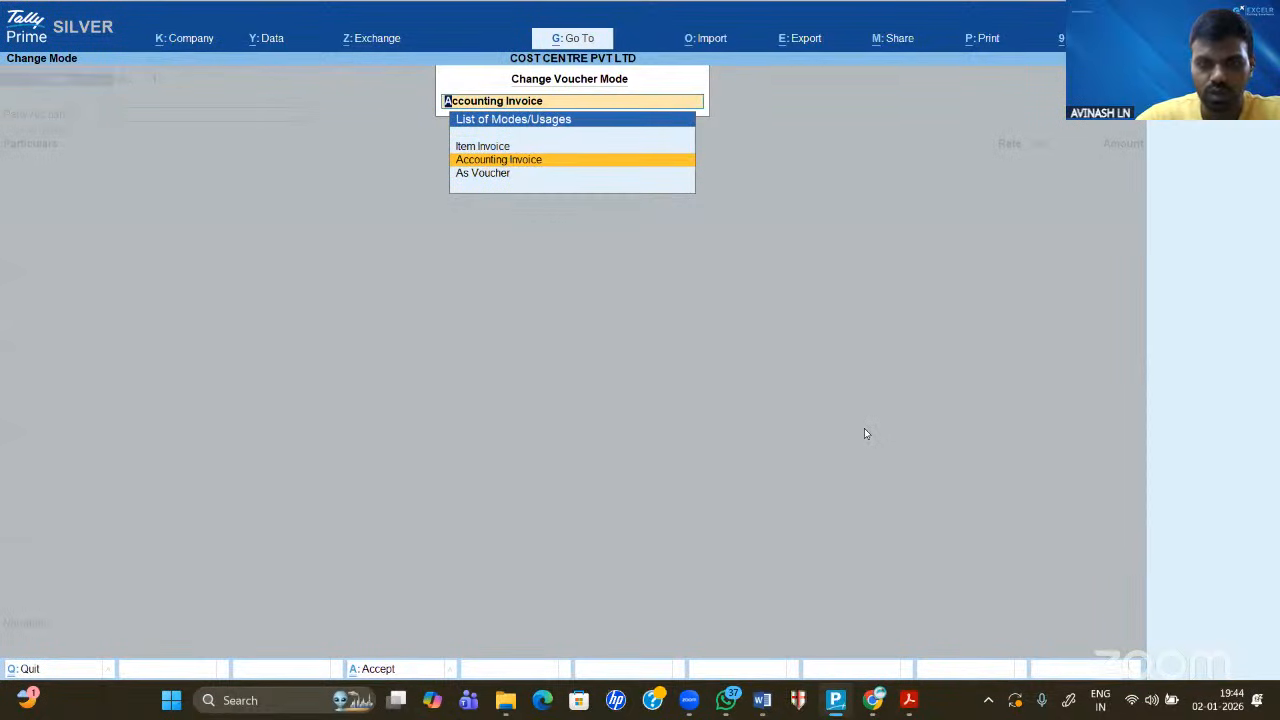
pyautogui.press('Up')
pyautogui.press('Return')
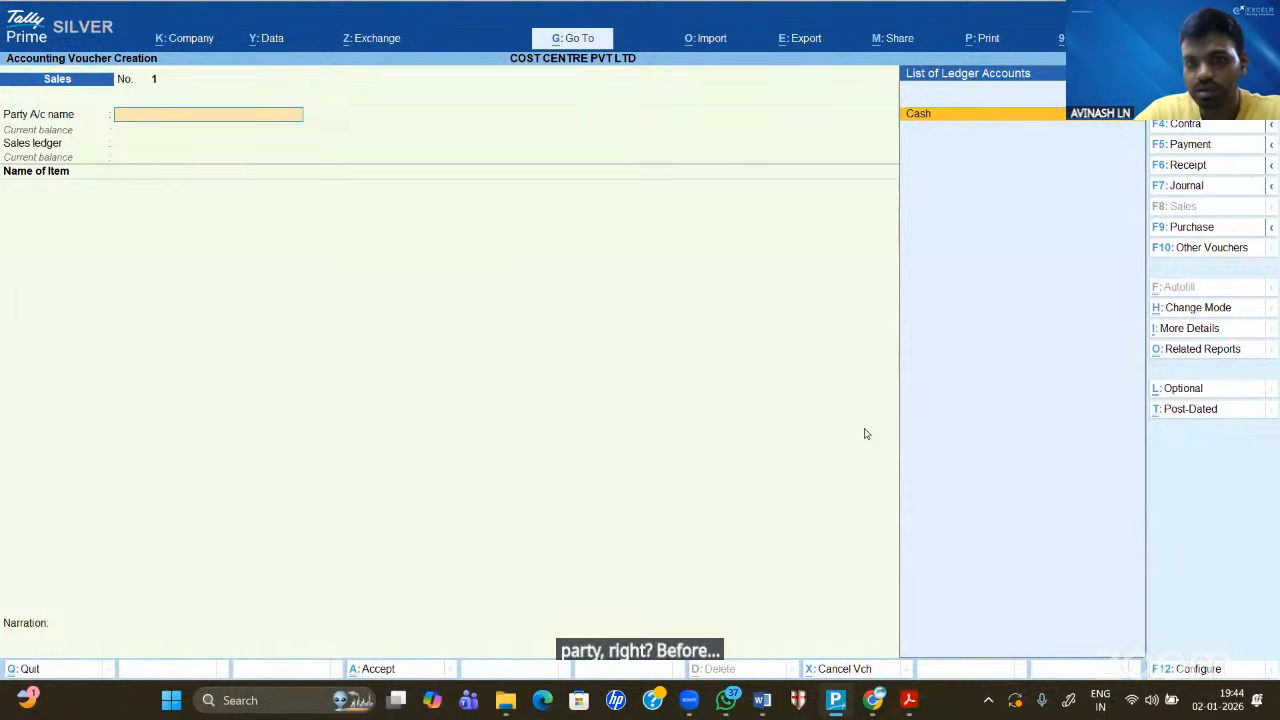
pyautogui.press('Return')
pyautogui.hotkey('ctrl', 'a')
pyautogui.hotkey('ctrl', 'a')
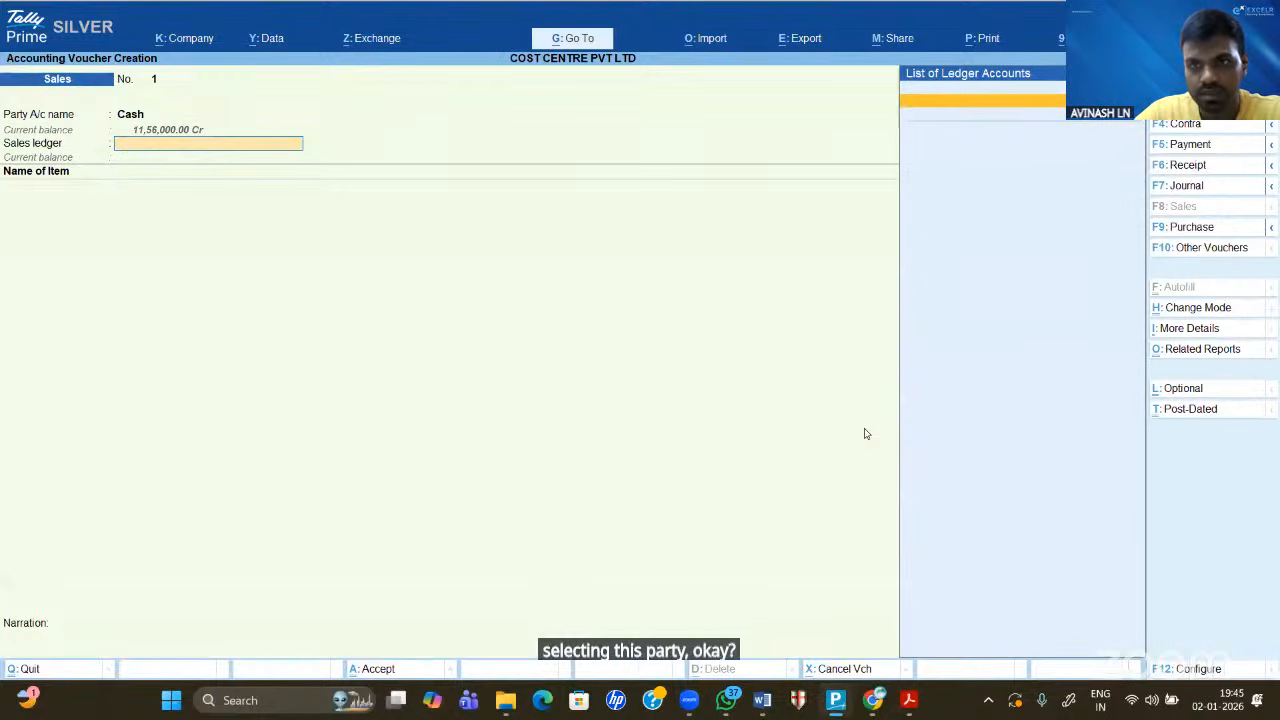
# - Create a SALES ledger under Sales Accounts with type Not Applicable, then open configuration
pyautogui.hotkey('alt', 'c')
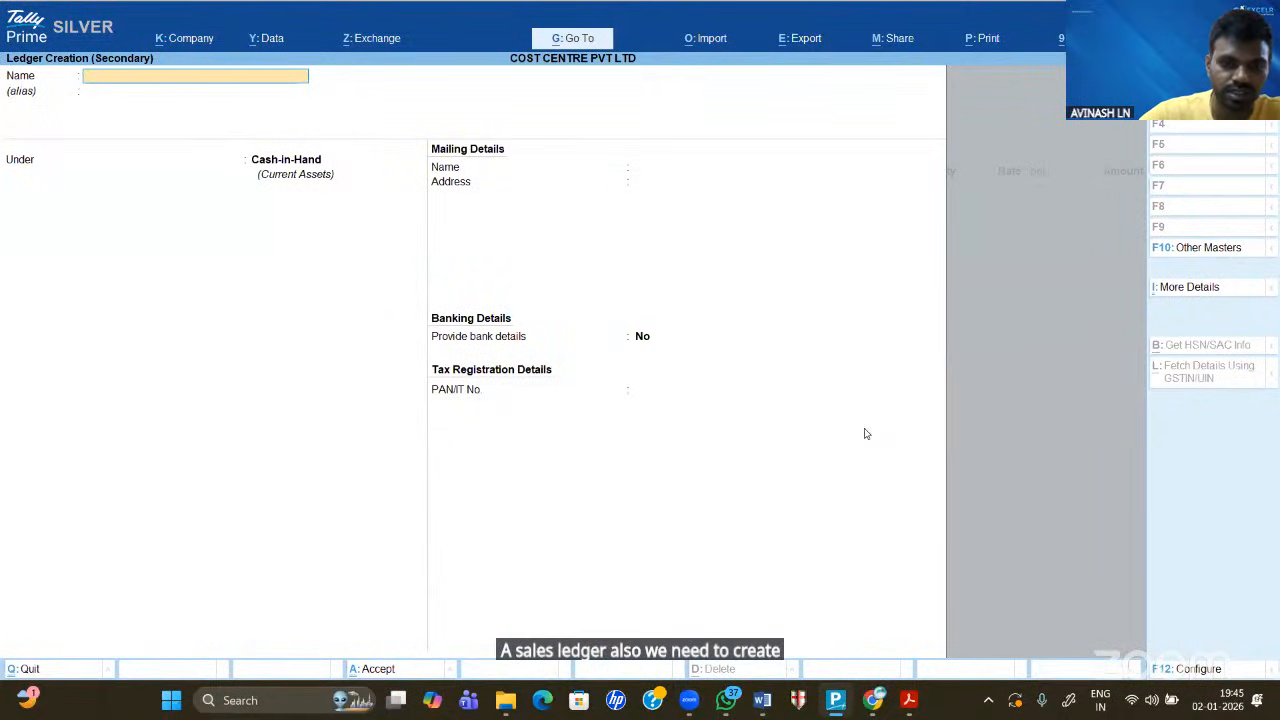
pyautogui.write('SALES')
pyautogui.press('Return')
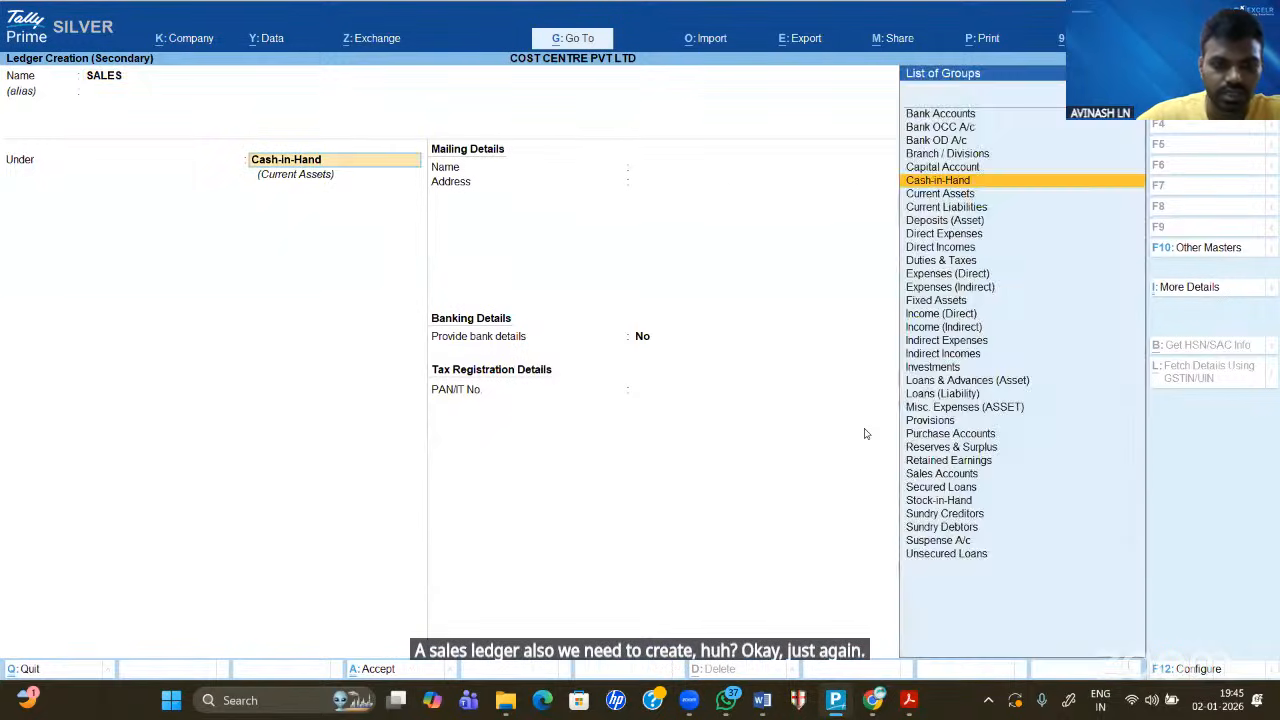
pyautogui.write('SALES')
pyautogui.press('Return')
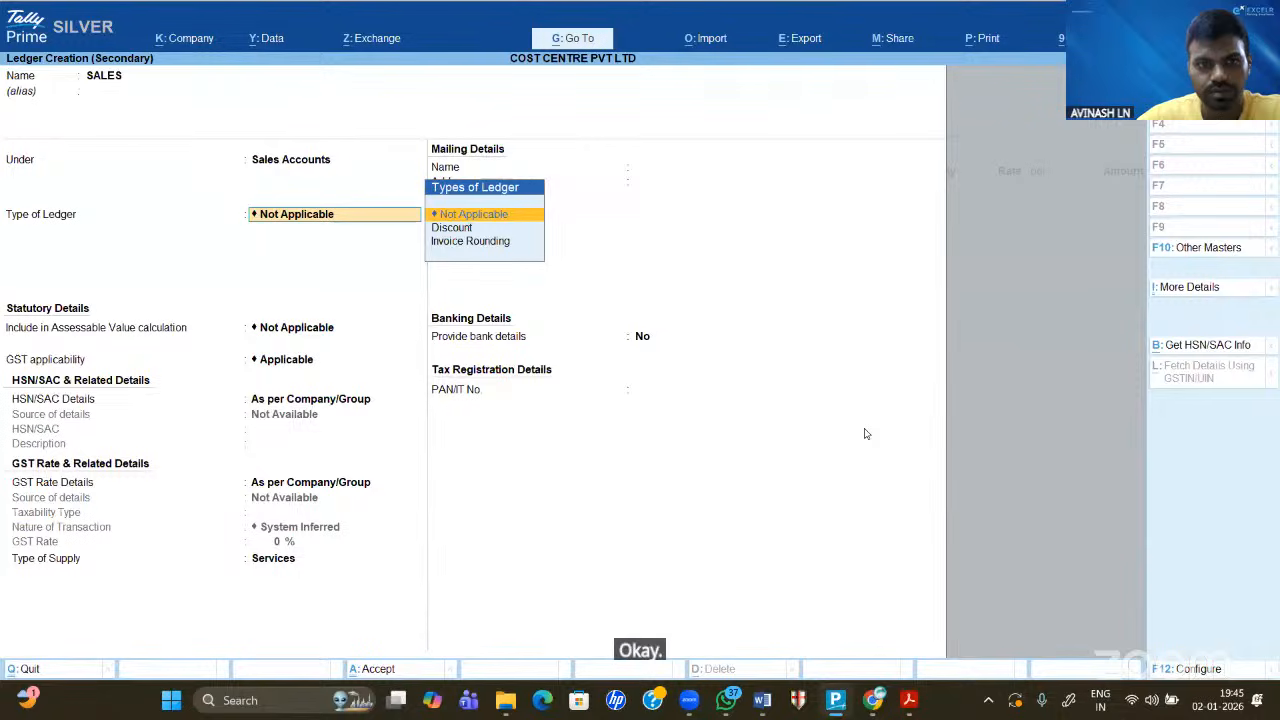
pyautogui.press('Escape')
pyautogui.press('Escape')
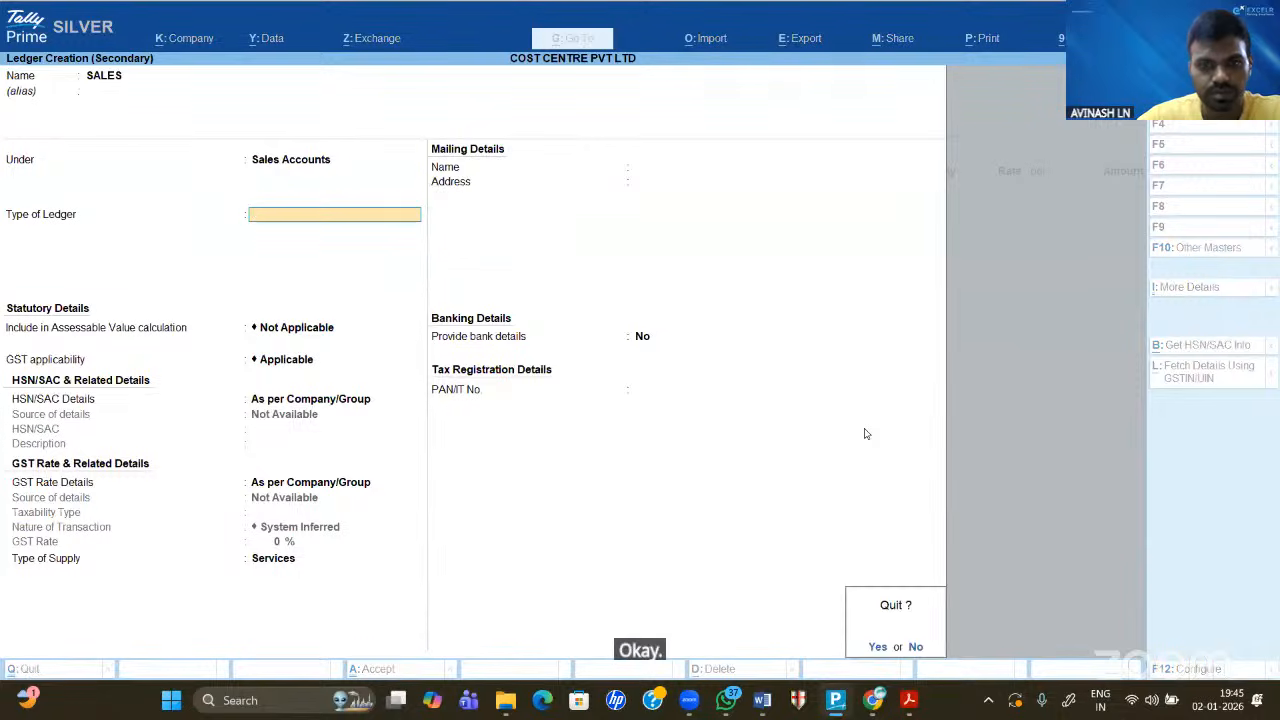
pyautogui.press('n')
pyautogui.press('Return')
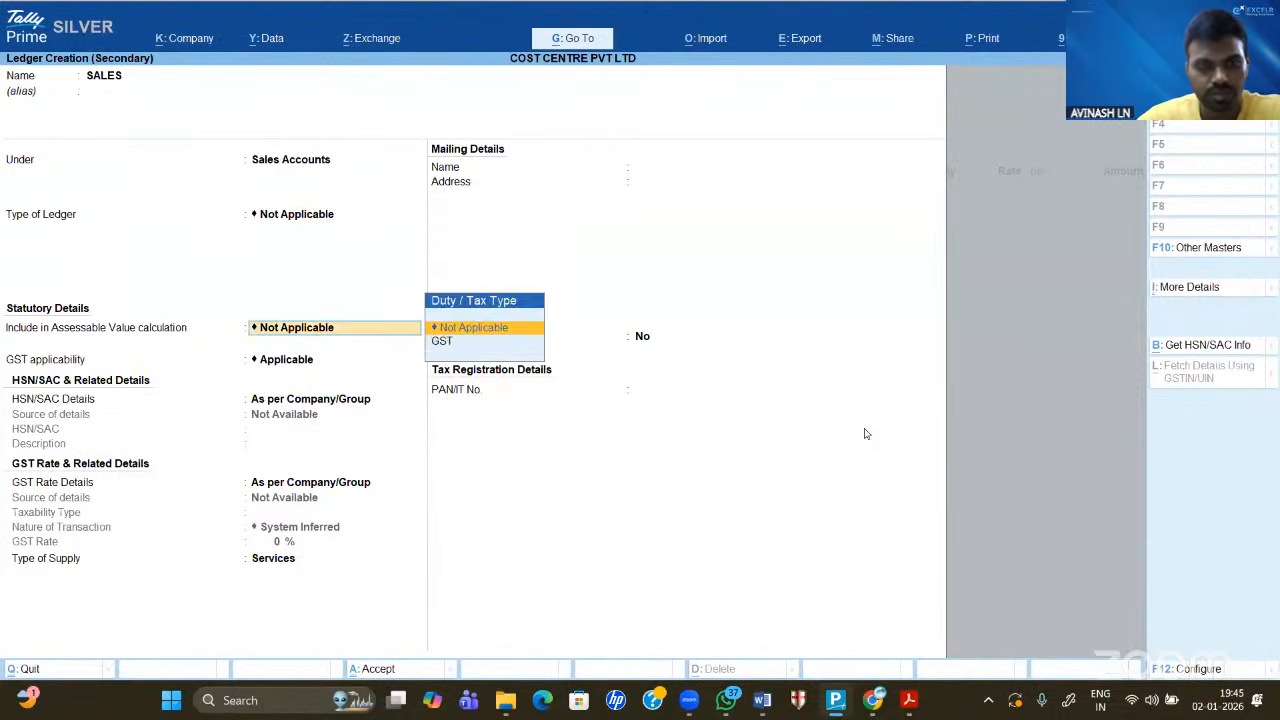
pyautogui.hotkey('ctrl', 'a')
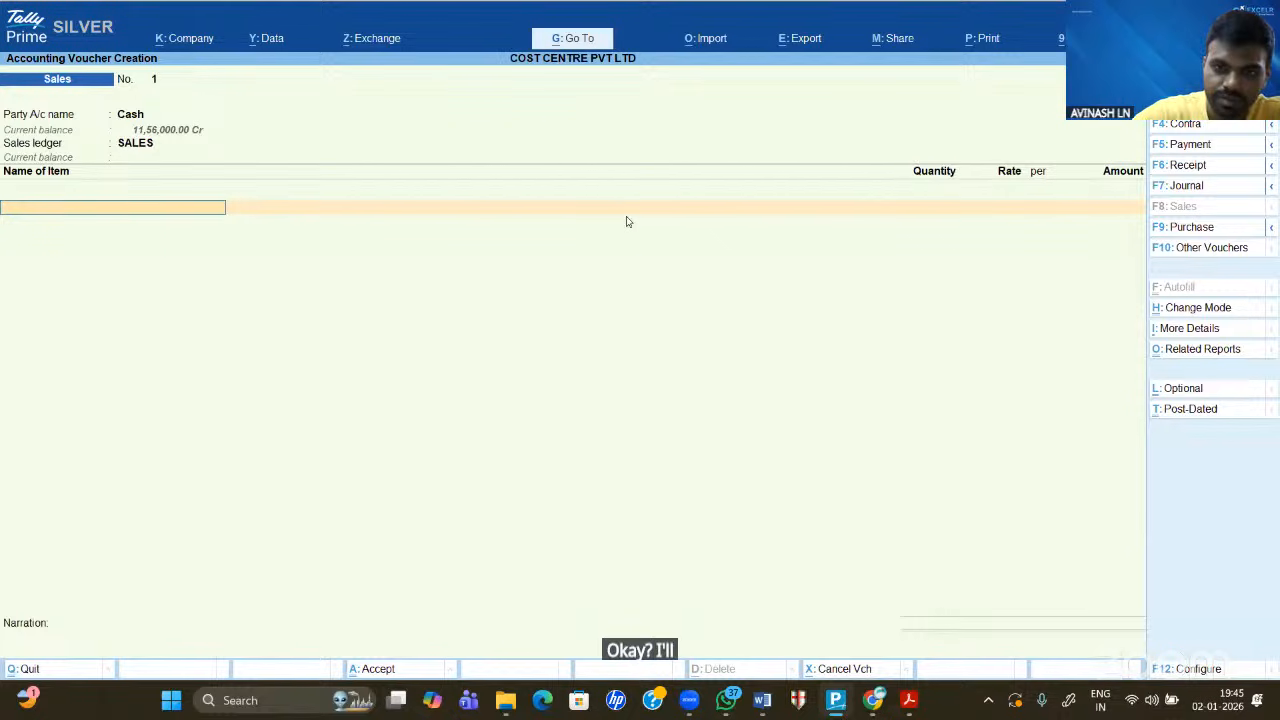
pyautogui.press('F12')
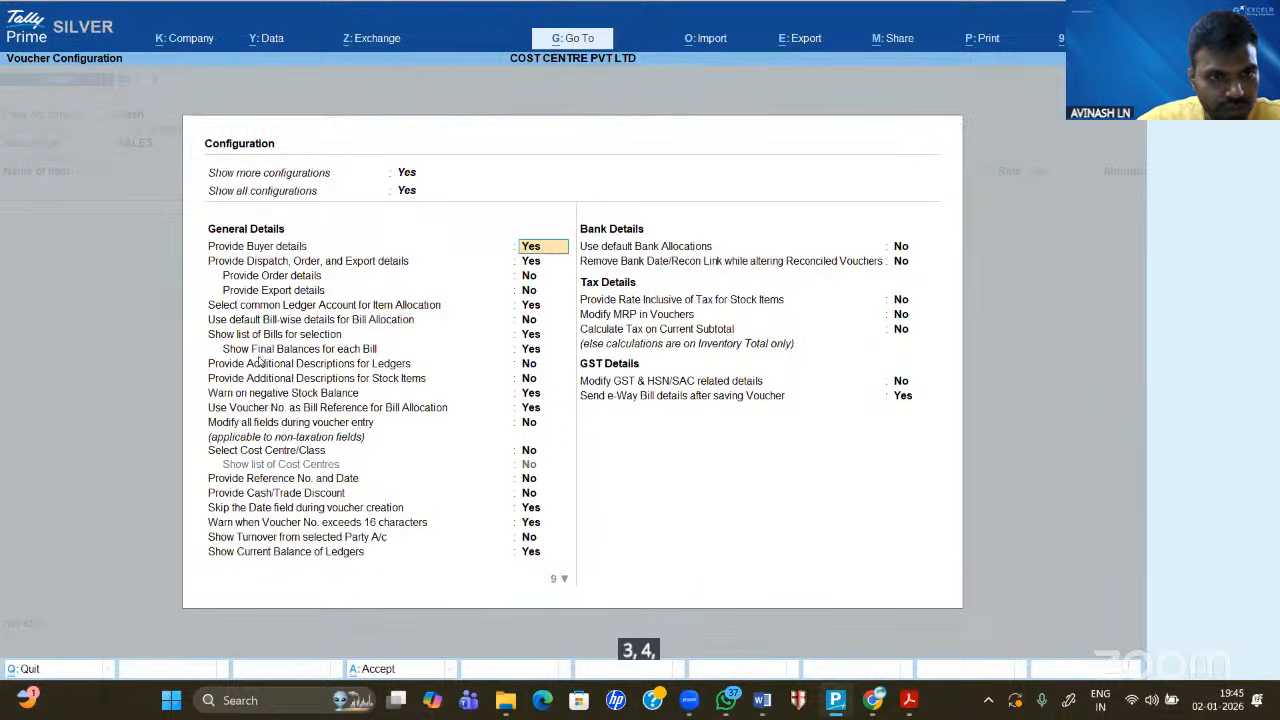
# - Set both Select Cost Centre/Class and Show list of Cost Centres to Yes
pyautogui.click(268, 453)
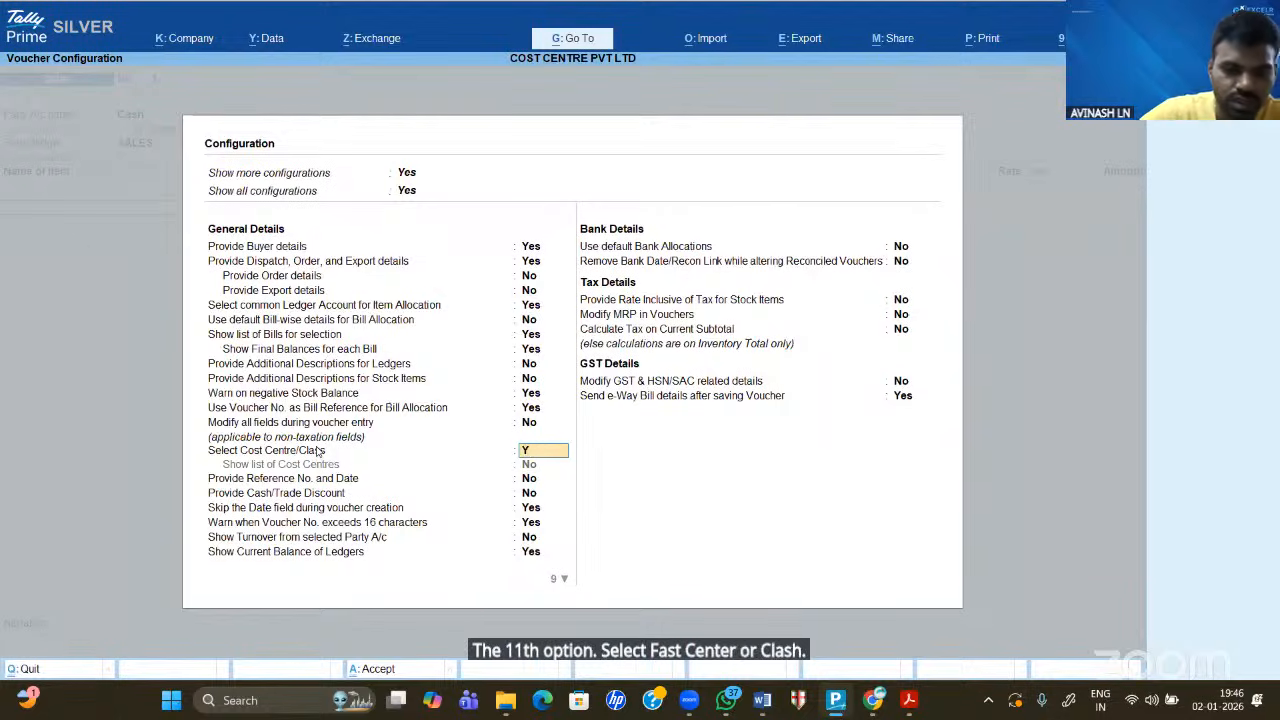
pyautogui.write('y')
pyautogui.press('Return')
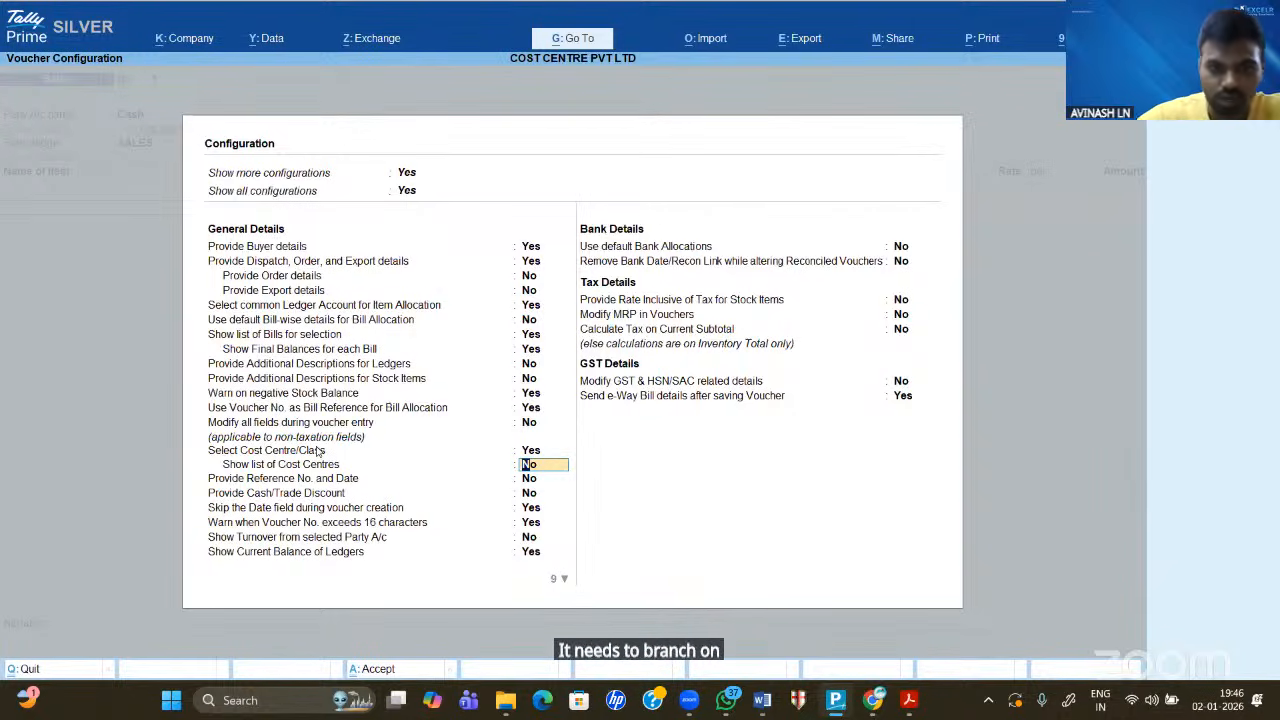
pyautogui.write('YE')
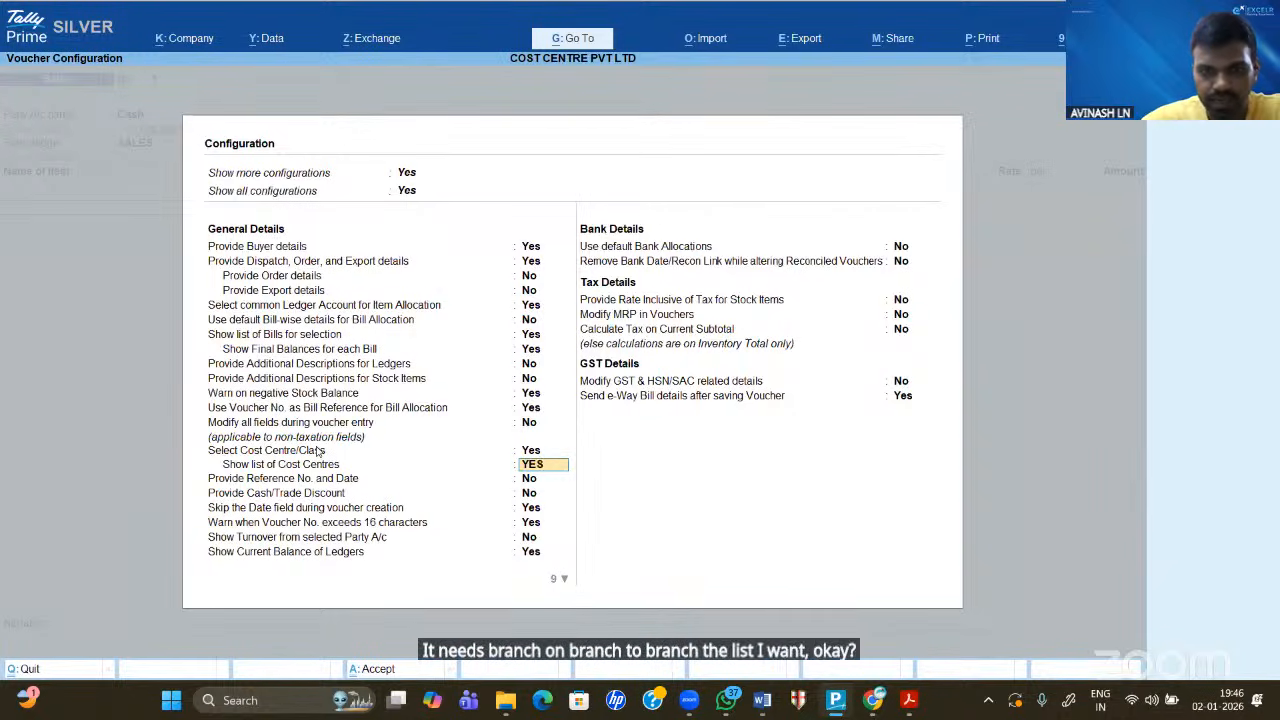
pyautogui.write('S')
pyautogui.press('Return')
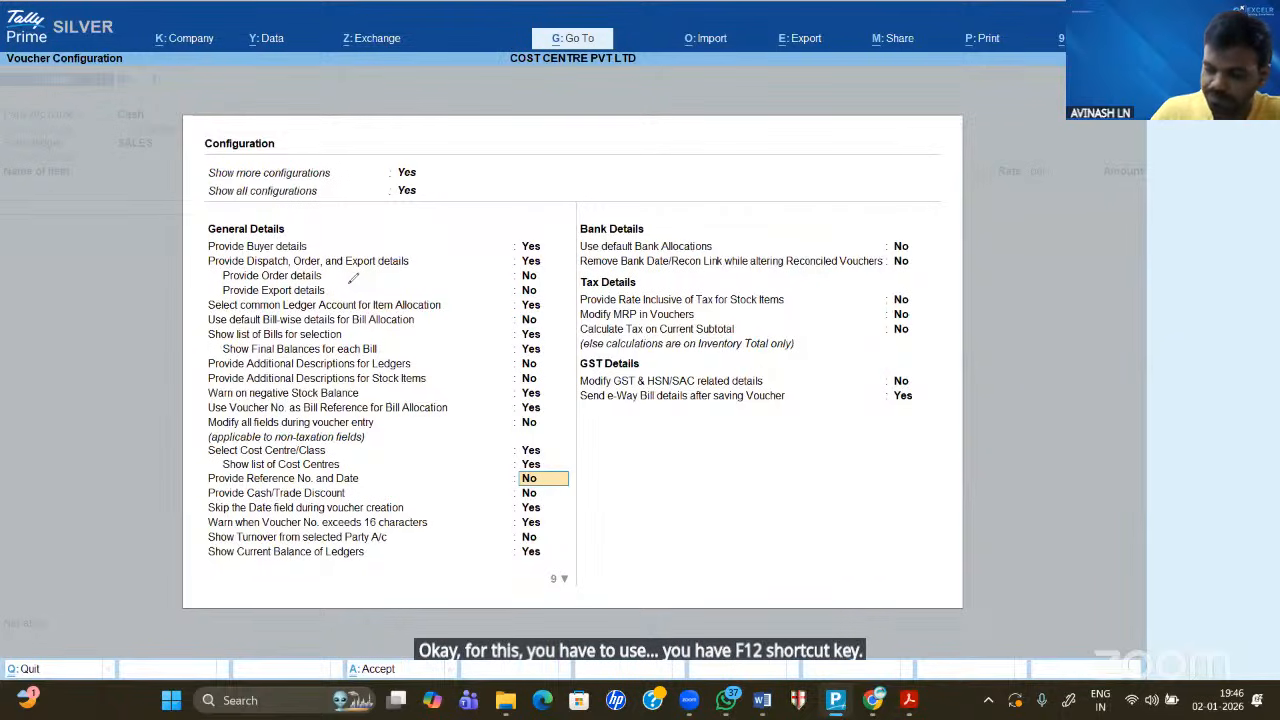
pyautogui.moveTo(578, 124)
pyautogui.mouseDown()
pyautogui.moveTo(553, 181)
pyautogui.moveTo(573, 156)
pyautogui.mouseUp()
pyautogui.moveTo(580, 152); pyautogui.dragTo(579, 171)
pyautogui.moveTo(588, 153)
pyautogui.mouseDown()
pyautogui.moveTo(590, 171)
pyautogui.moveTo(622, 153)
pyautogui.mouseUp()
pyautogui.moveTo(634, 128)
pyautogui.mouseDown()
pyautogui.moveTo(558, 192)
pyautogui.moveTo(543, 129)
pyautogui.mouseUp()
pyautogui.moveTo(652, 155)
pyautogui.mouseDown()
pyautogui.moveTo(716, 143)
pyautogui.moveTo(700, 153)
pyautogui.mouseUp()
pyautogui.moveTo(801, 124); pyautogui.dragTo(812, 142)
pyautogui.moveTo(827, 132)
pyautogui.mouseDown()
pyautogui.moveTo(808, 152)
pyautogui.moveTo(830, 154)
pyautogui.mouseUp()
pyautogui.moveTo(816, 132)
pyautogui.mouseDown()
pyautogui.moveTo(854, 124)
pyautogui.moveTo(892, 144)
pyautogui.mouseUp()
pyautogui.moveTo(904, 126); pyautogui.dragTo(972, 108)
pyautogui.moveTo(962, 122); pyautogui.dragTo(995, 110)
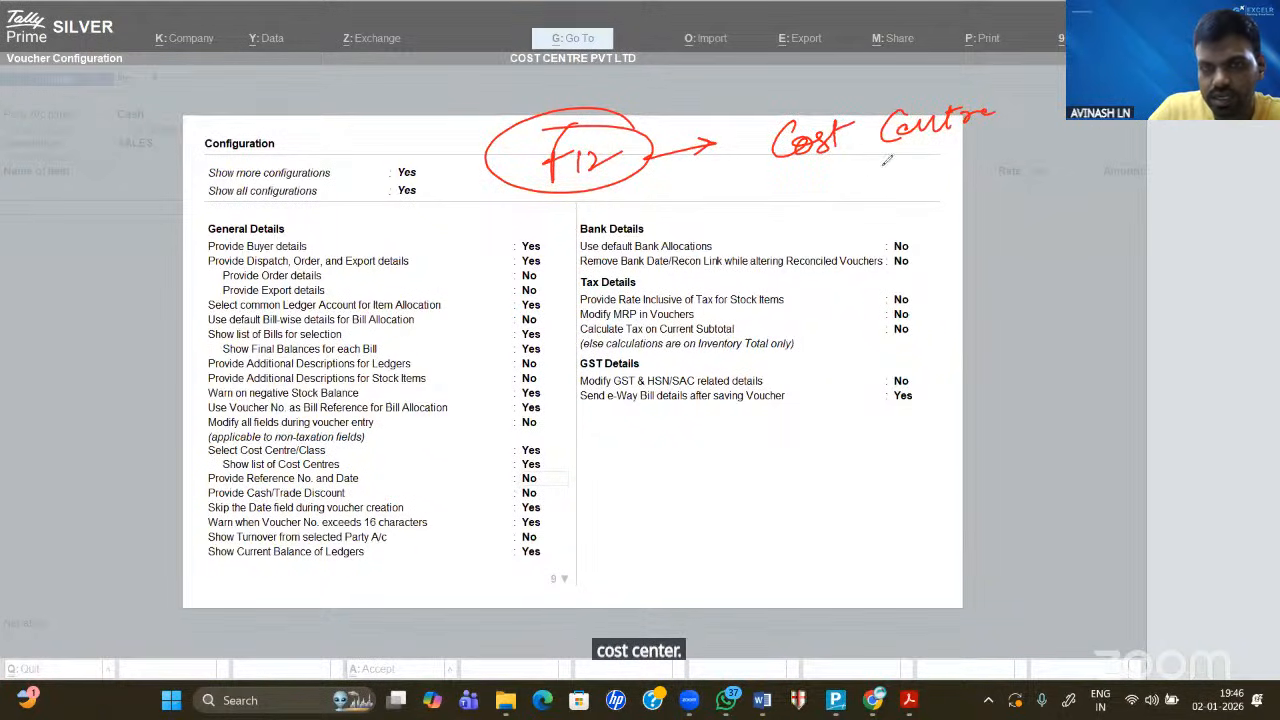
pyautogui.moveTo(872, 198)
pyautogui.mouseDown()
pyautogui.moveTo(872, 164)
pyautogui.moveTo(886, 194)
pyautogui.moveTo(913, 187)
pyautogui.mouseUp()
pyautogui.moveTo(920, 177)
pyautogui.mouseDown()
pyautogui.moveTo(960, 180)
pyautogui.moveTo(1024, 148)
pyautogui.moveTo(995, 205)
pyautogui.mouseUp()
pyautogui.moveTo(1045, 150); pyautogui.dragTo(1075, 145)
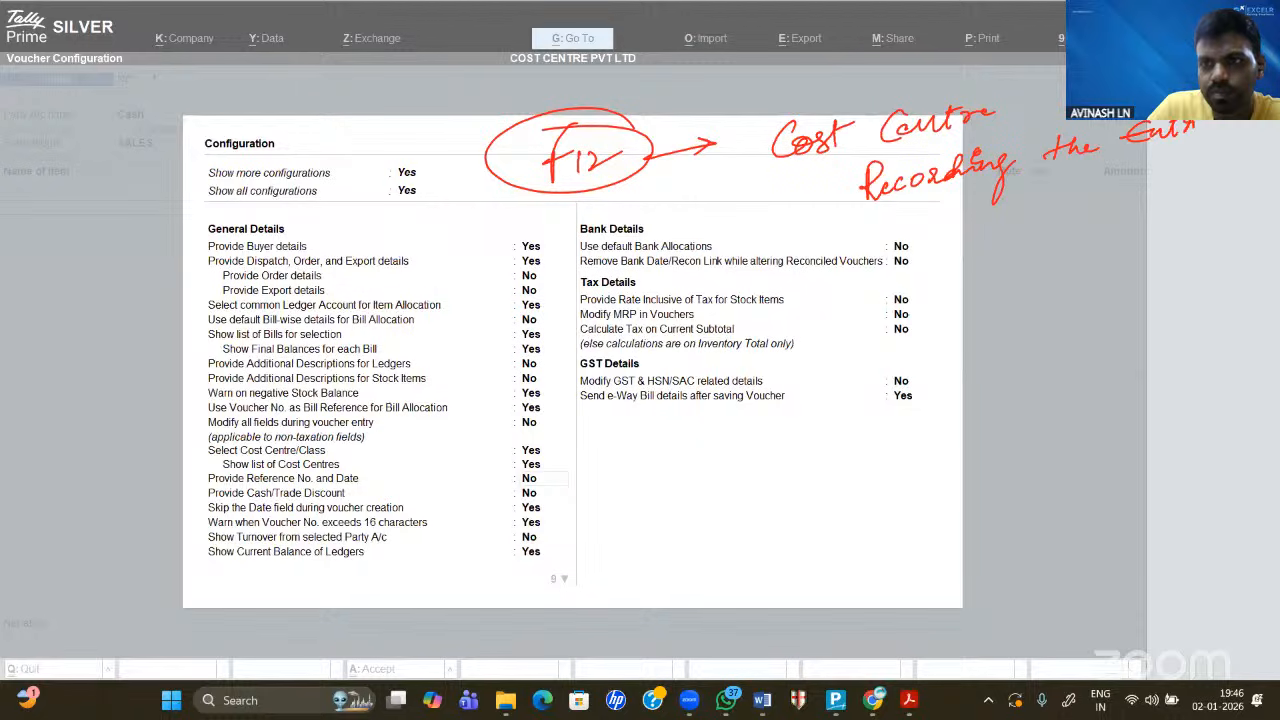
pyautogui.moveTo(1198, 130); pyautogui.dragTo(1212, 180)
pyautogui.moveTo(712, 168); pyautogui.dragTo(580, 210)
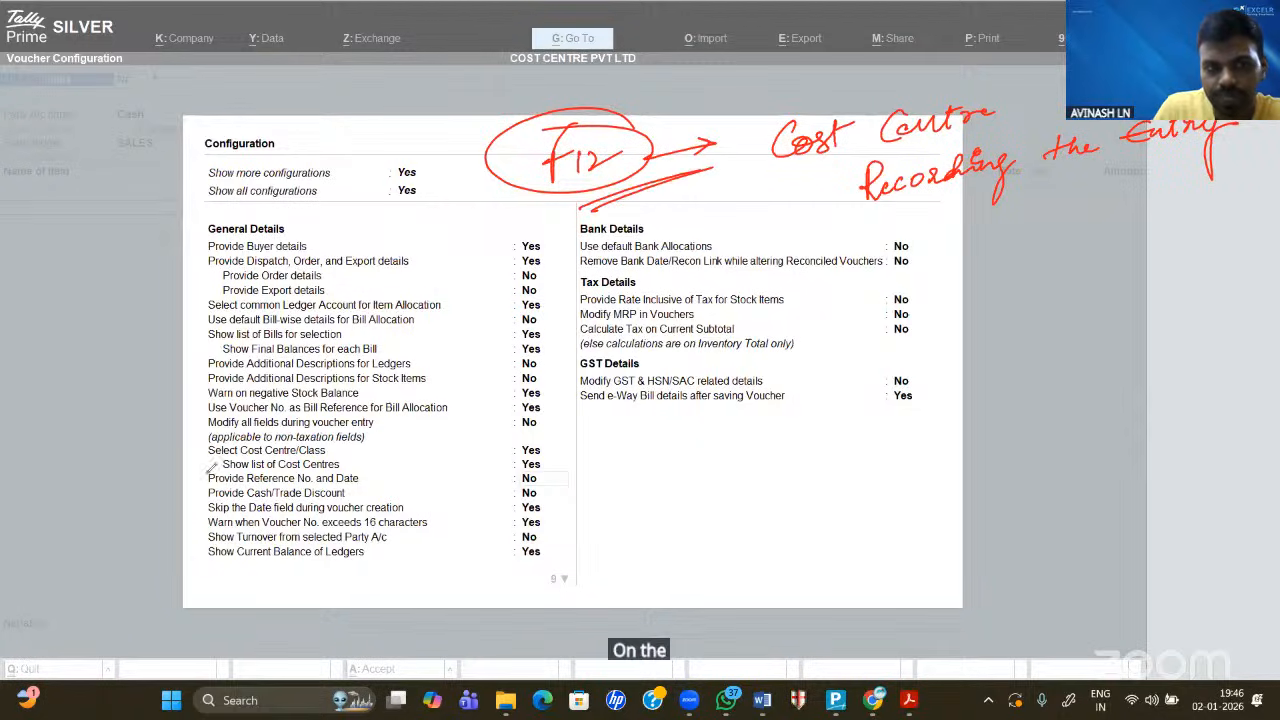
pyautogui.moveTo(204, 444); pyautogui.dragTo(191, 483)
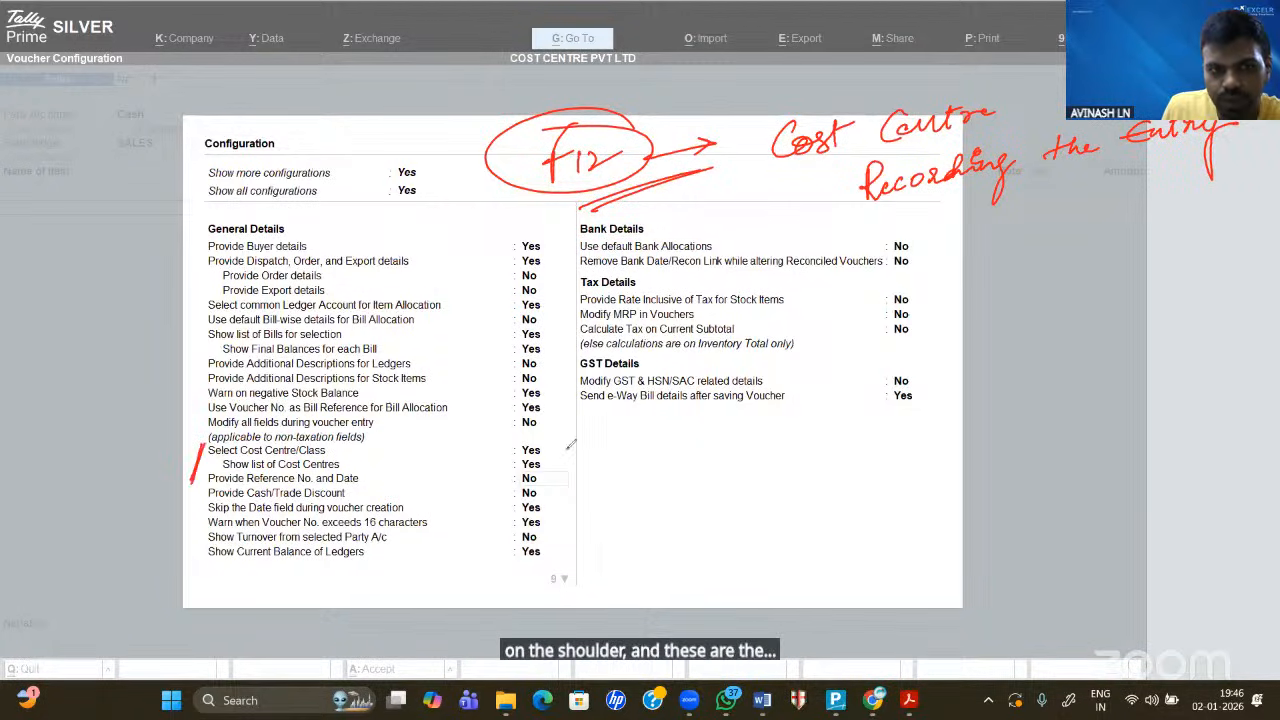
pyautogui.moveTo(552, 470); pyautogui.dragTo(570, 442)
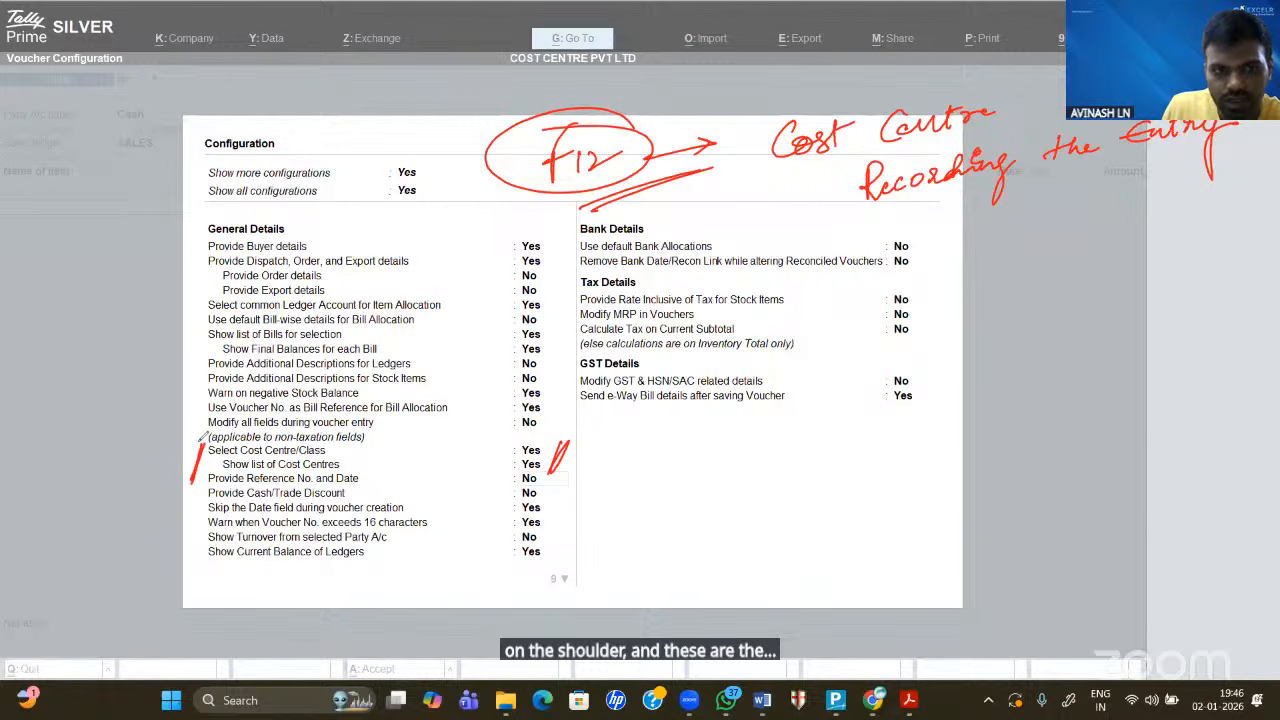
pyautogui.moveTo(198, 441); pyautogui.dragTo(596, 434)
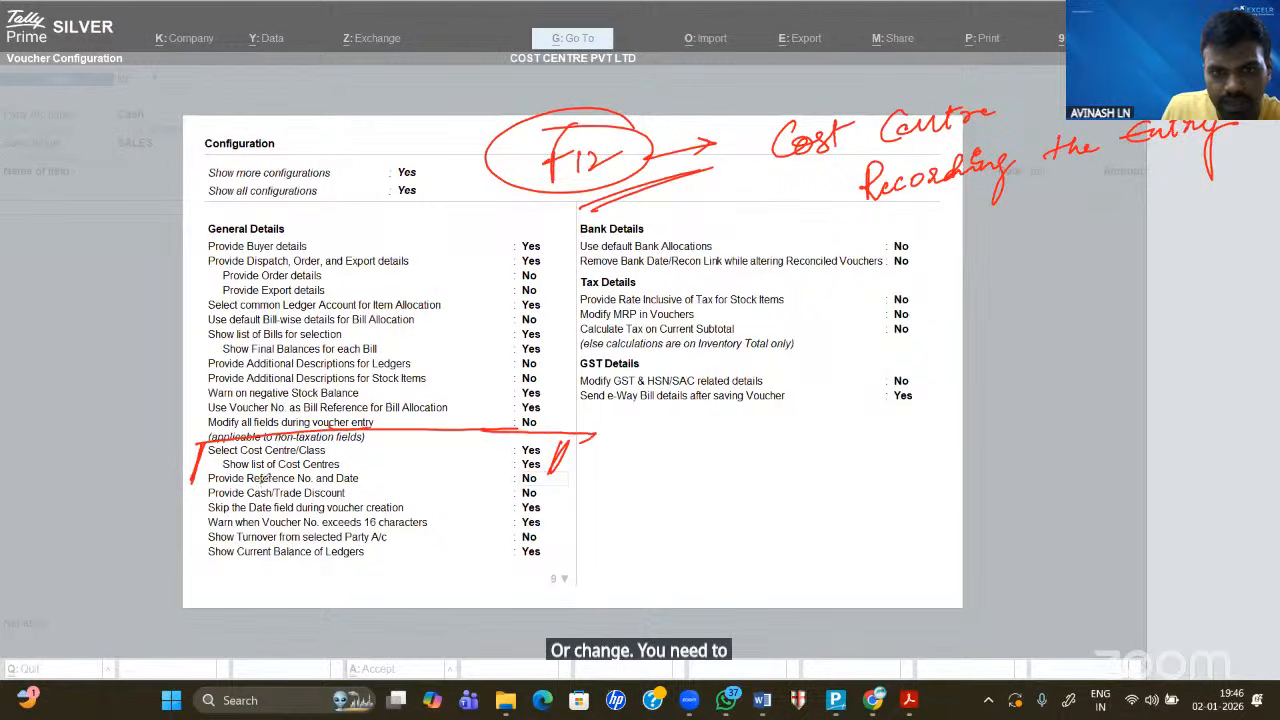
pyautogui.moveTo(196, 484); pyautogui.dragTo(568, 473)
pyautogui.moveTo(187, 481); pyautogui.dragTo(250, 479)
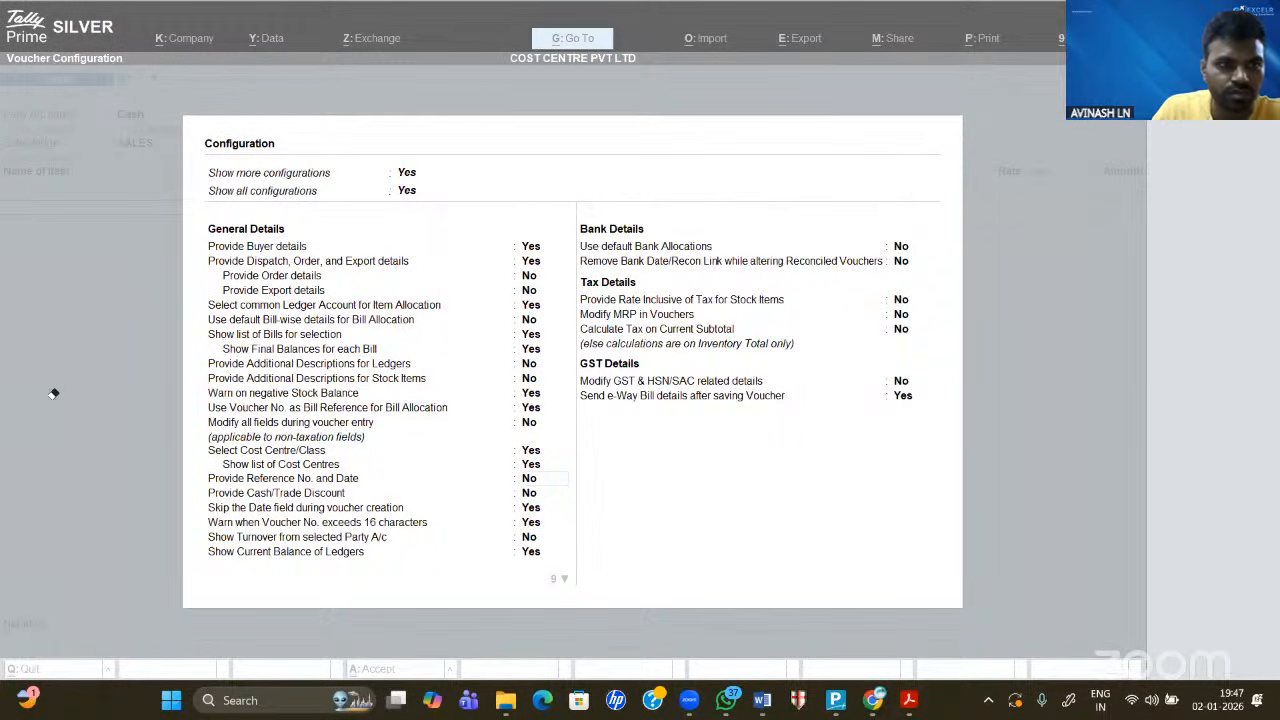
pyautogui.click(531, 352)
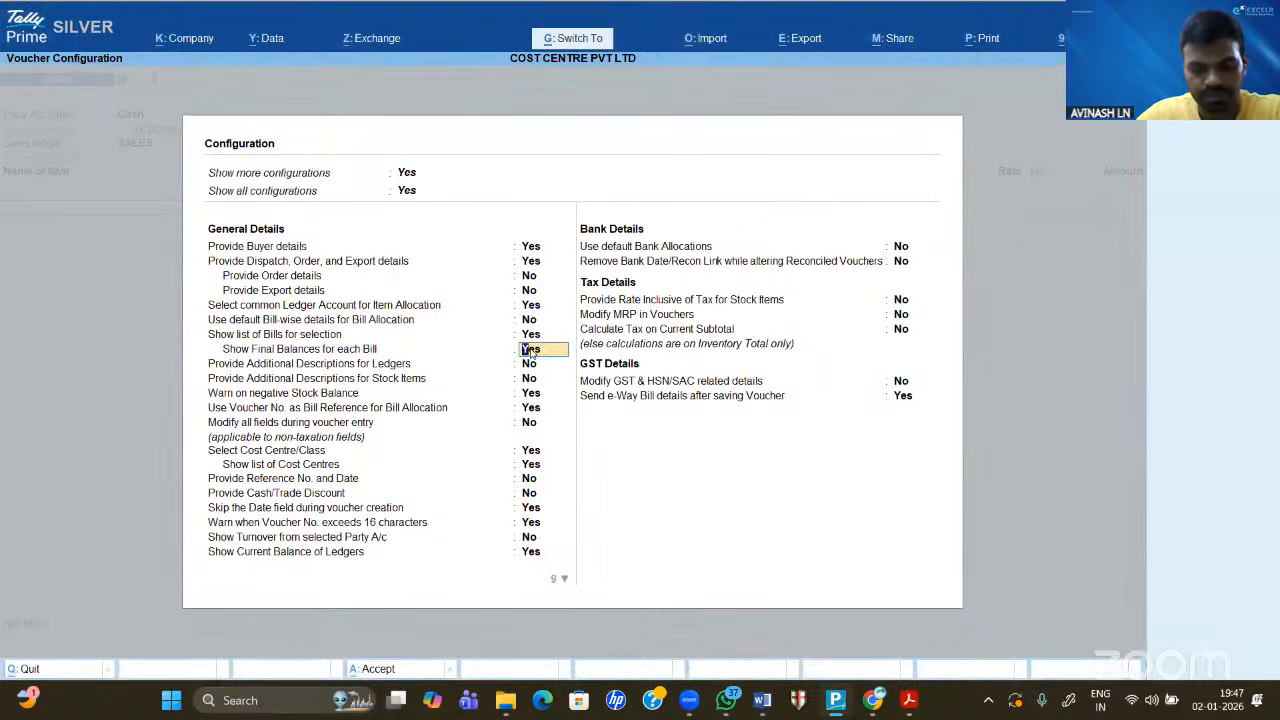
# - Return to Sales voucher No. 1 and list its cost centres, showing only Not Applicable
pyautogui.hotkey('ctrl', 'a')
pyautogui.press('BackSpace')
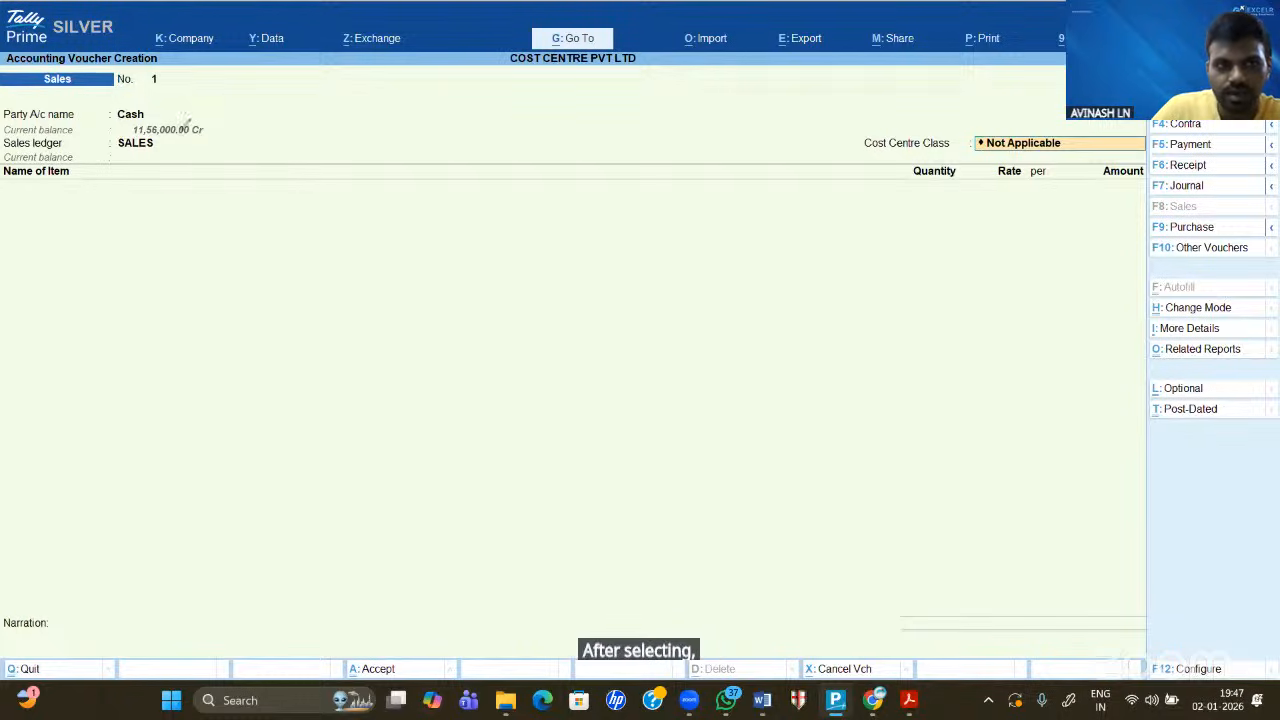
pyautogui.moveTo(144, 108)
pyautogui.mouseDown()
pyautogui.moveTo(181, 147)
pyautogui.moveTo(181, 91)
pyautogui.mouseUp()
pyautogui.moveTo(157, 141); pyautogui.dragTo(198, 120)
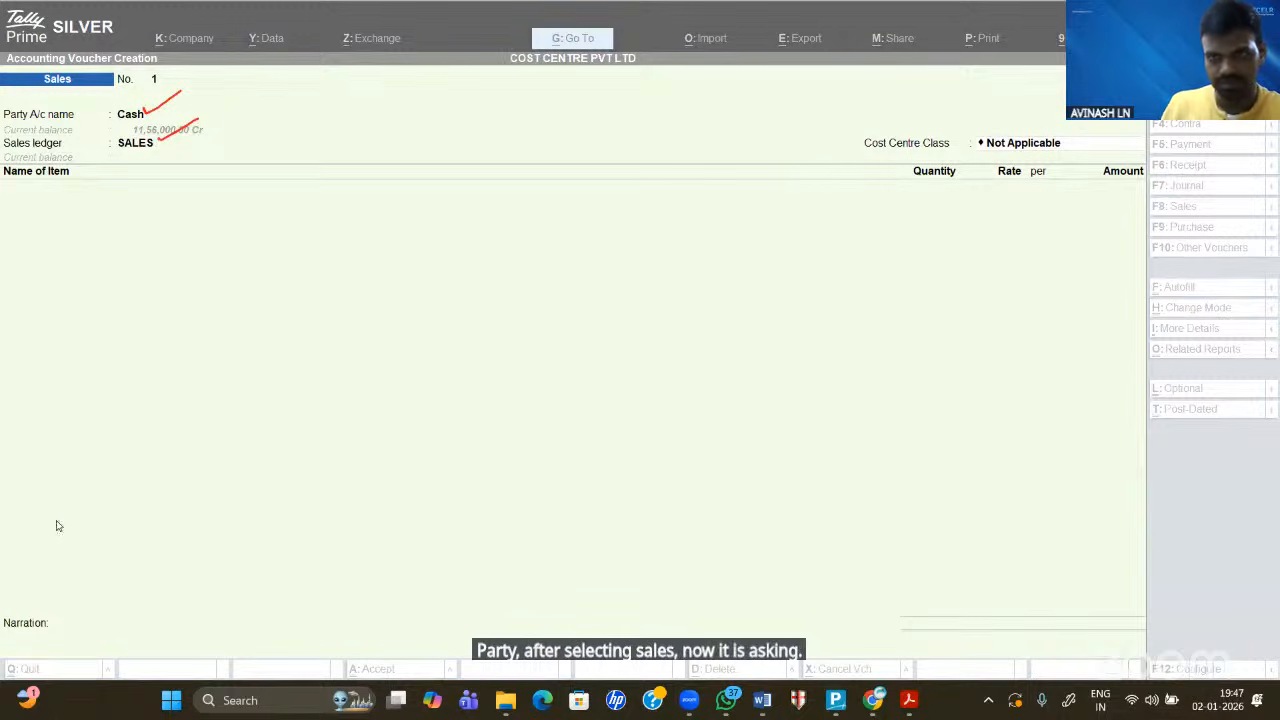
pyautogui.click(964, 144)
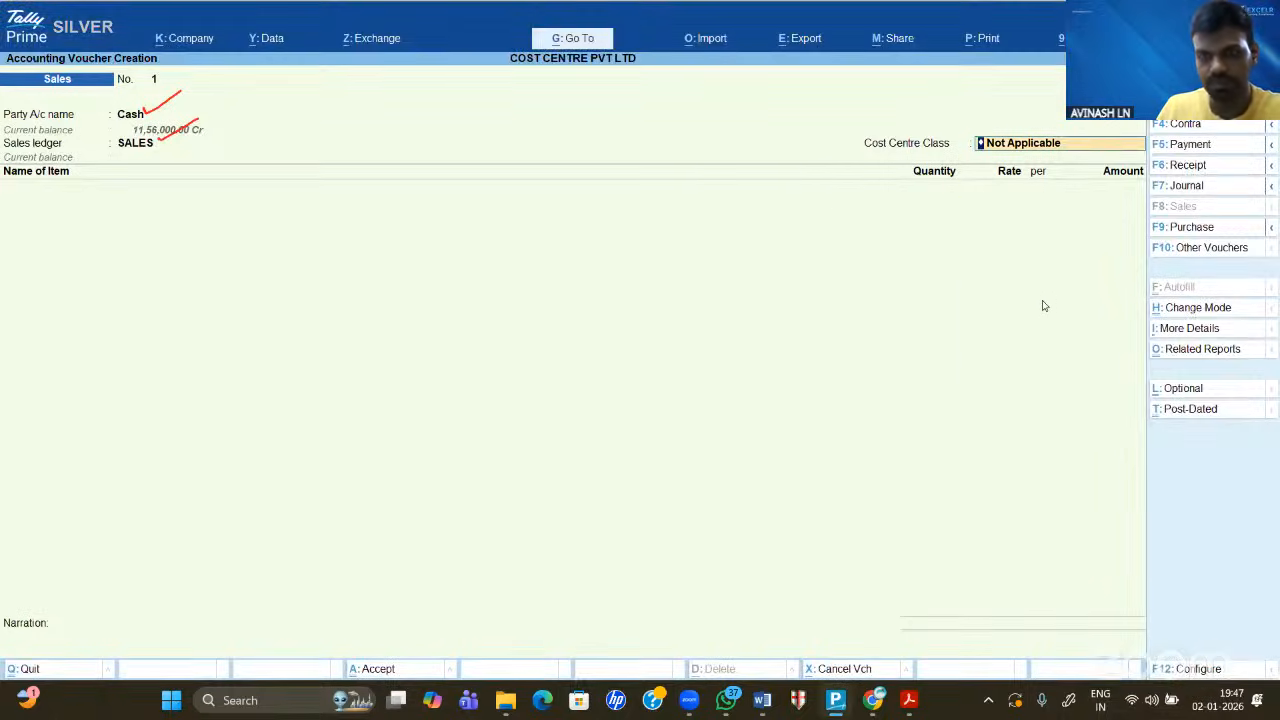
pyautogui.press('space')
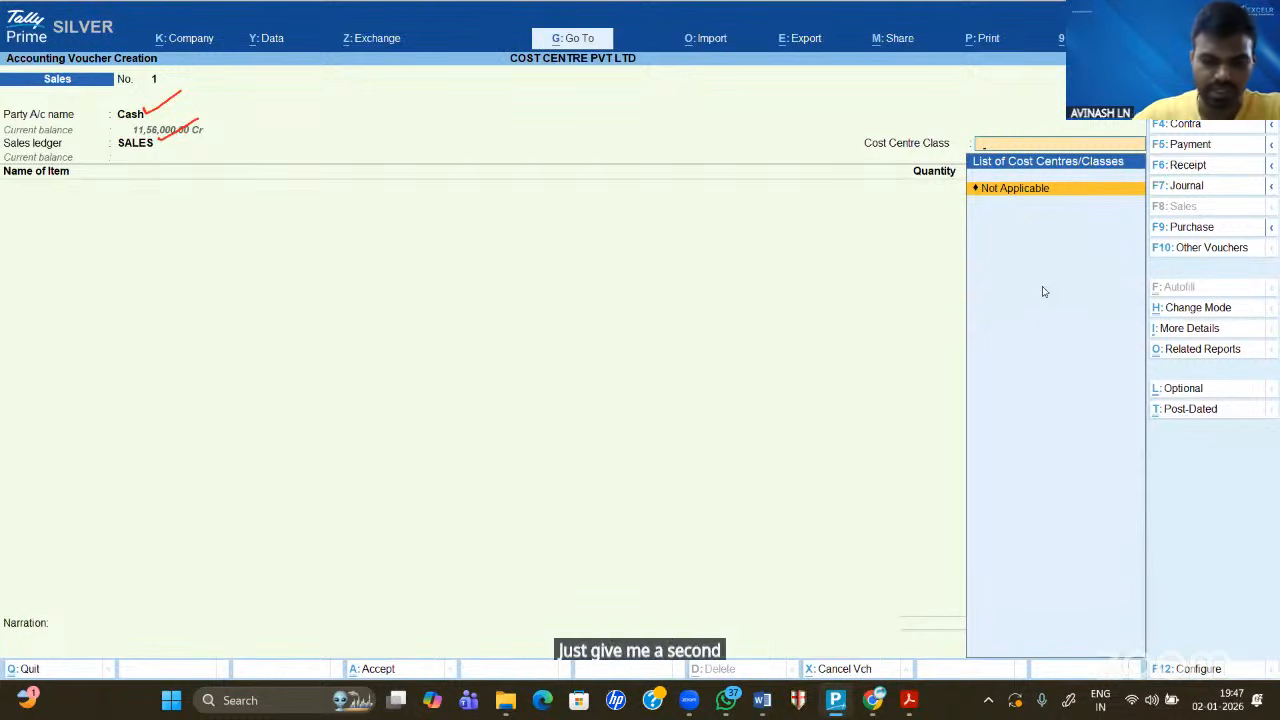
# - Turn on 'Show list of Cost Centres' in the sales voucher configuration (F12)
pyautogui.press('F12')
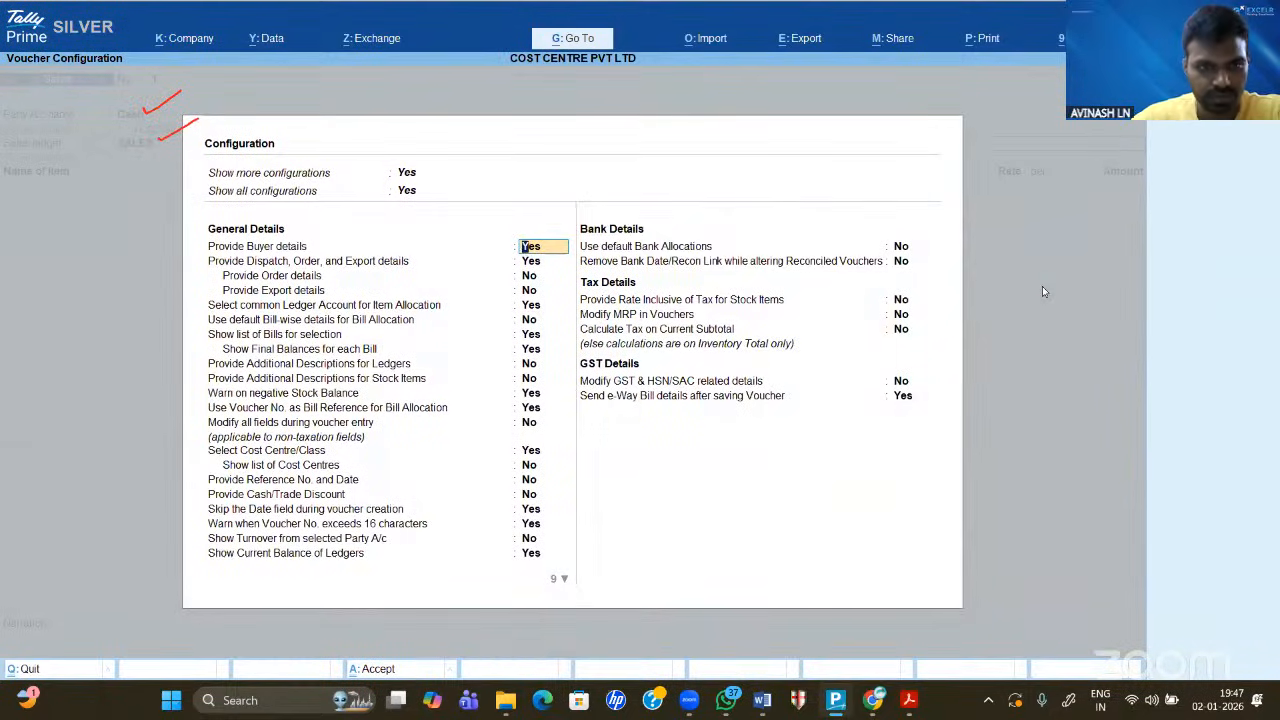
pyautogui.press('Down')
pyautogui.press('Down')
pyautogui.press('Down')
pyautogui.press('Down')
pyautogui.press('Down')
pyautogui.press('Down')
pyautogui.press('Down')
pyautogui.press('Down')
pyautogui.press('Down')
pyautogui.press('Down')
pyautogui.press('Down')
pyautogui.press('Down')
pyautogui.press('Down')
pyautogui.press('Down')
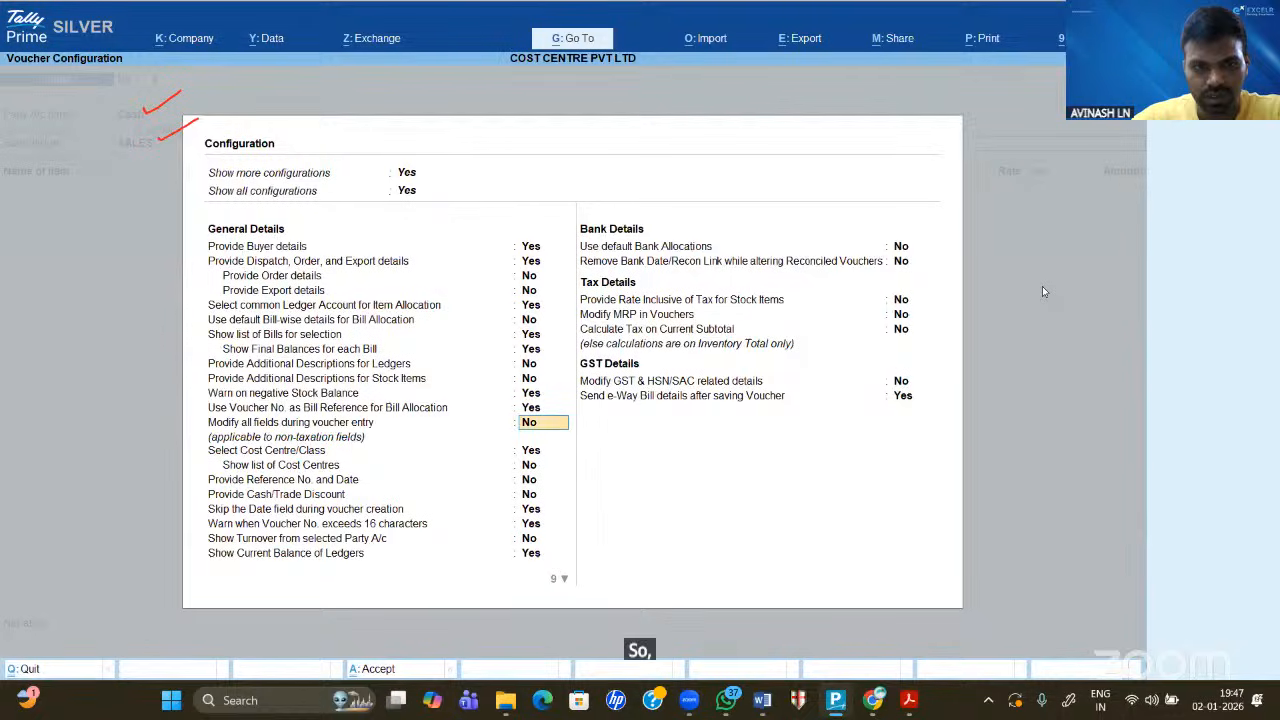
pyautogui.press('y')
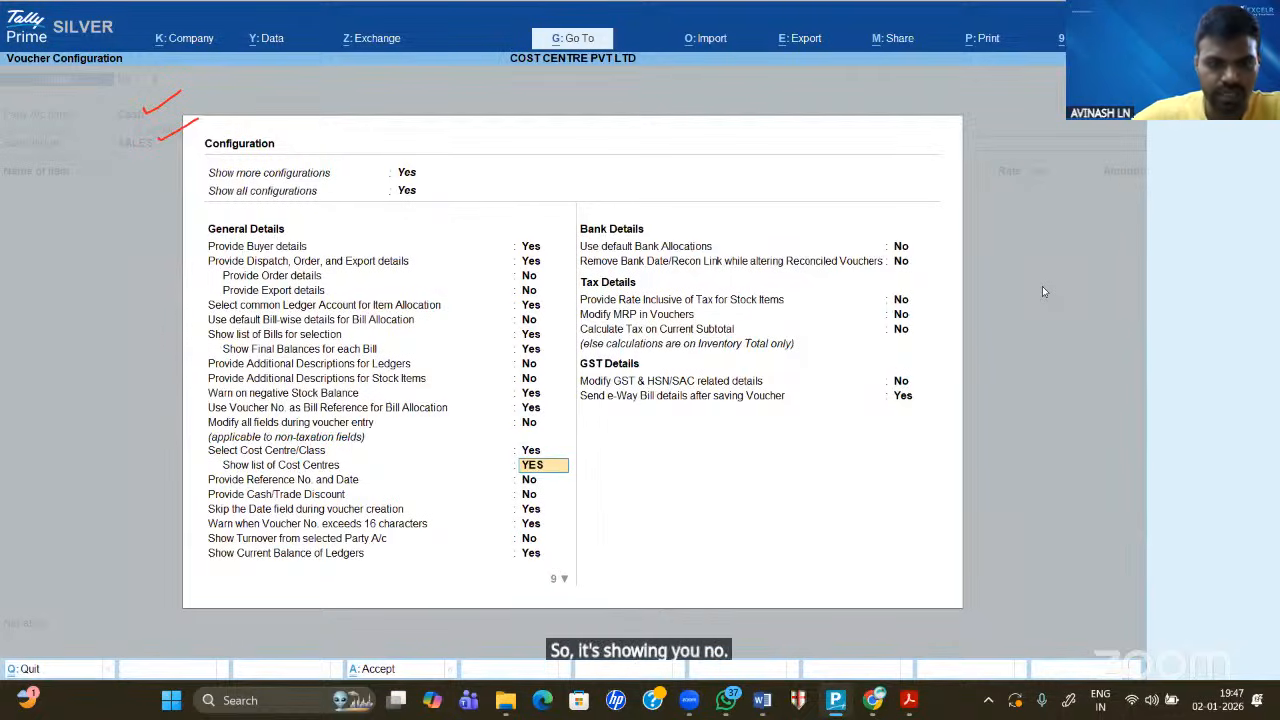
pyautogui.press('Return')
pyautogui.hotkey('ctrl', 'a')
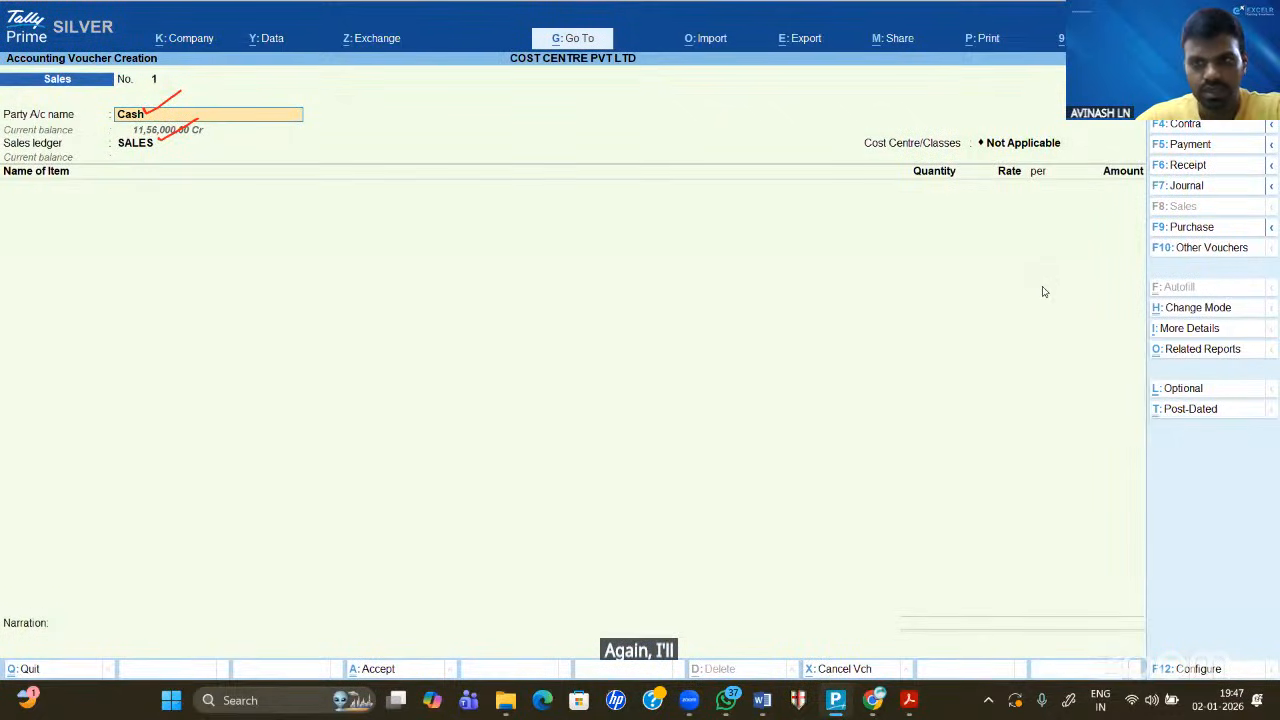
# - Move past the party and dispatch details to the voucher's cost centre field
pyautogui.press('Return')
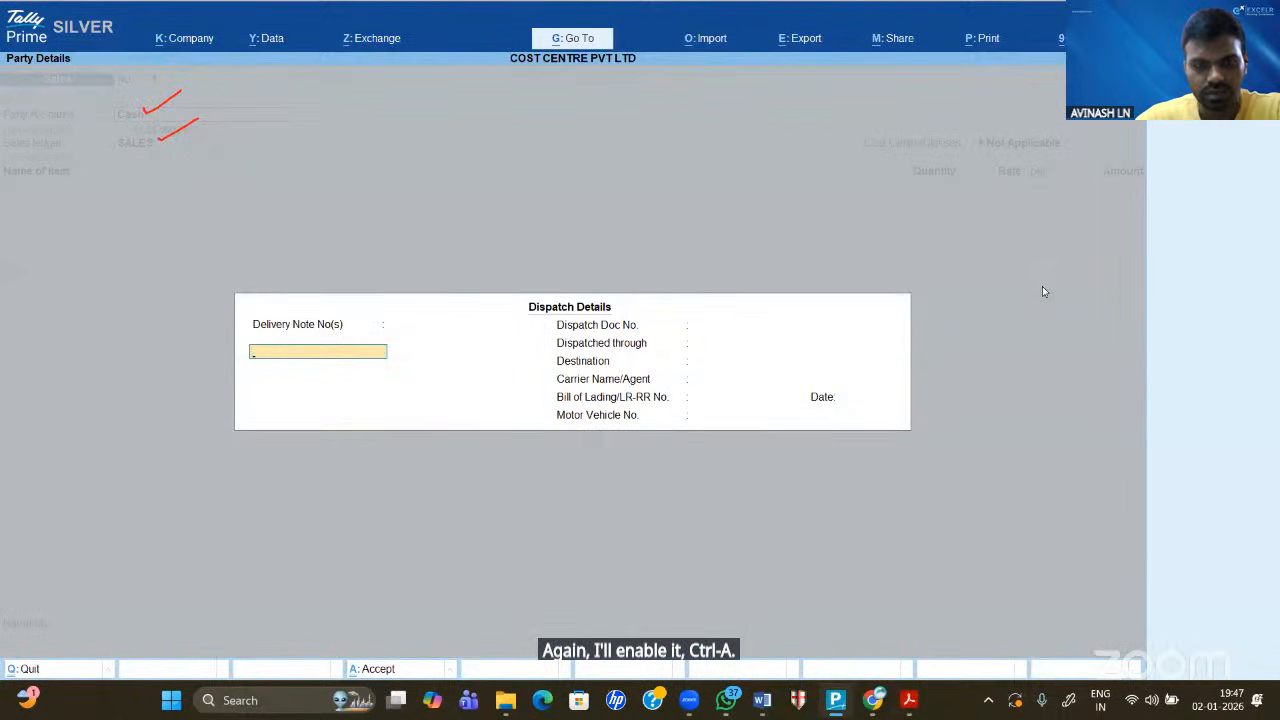
pyautogui.hotkey('ctrl', 'a')
pyautogui.press('Return')
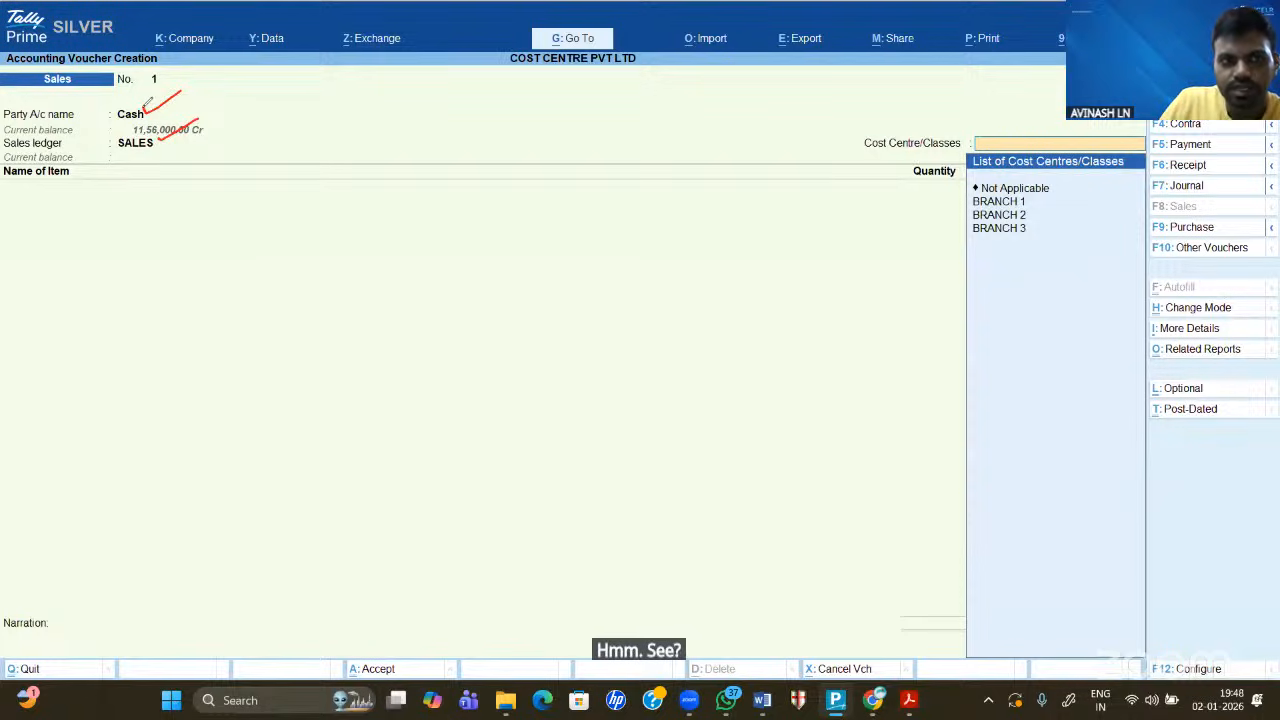
pyautogui.moveTo(147, 110)
pyautogui.mouseDown()
pyautogui.moveTo(190, 92)
pyautogui.moveTo(214, 112)
pyautogui.moveTo(234, 103)
pyautogui.mouseUp()
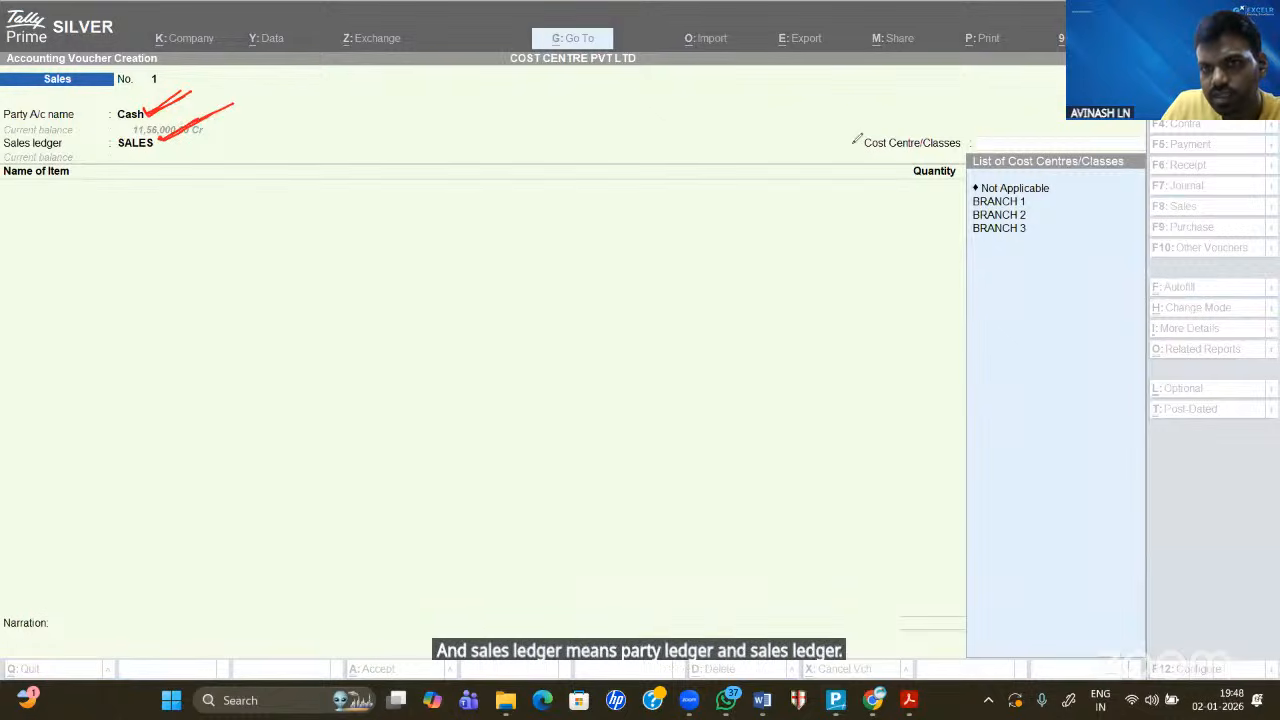
pyautogui.moveTo(858, 131)
pyautogui.mouseDown()
pyautogui.moveTo(953, 127)
pyautogui.moveTo(857, 148)
pyautogui.moveTo(944, 161)
pyautogui.mouseUp()
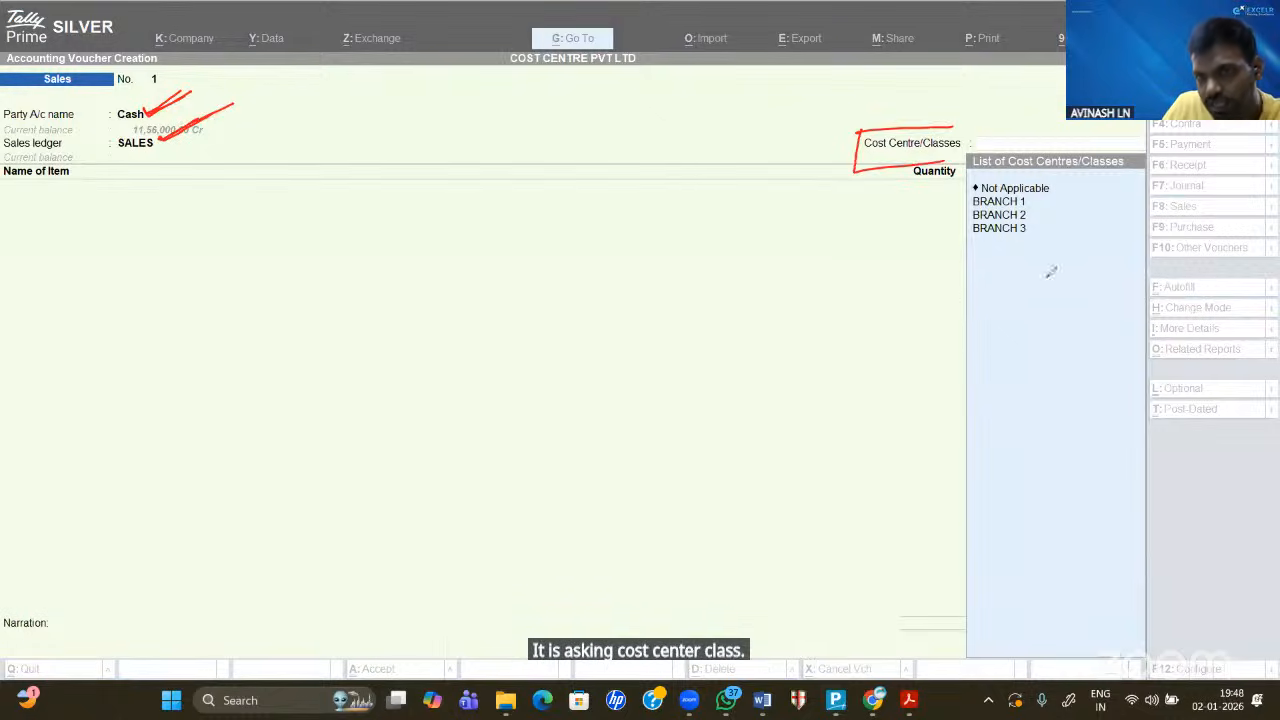
pyautogui.moveTo(945, 245); pyautogui.dragTo(1074, 241)
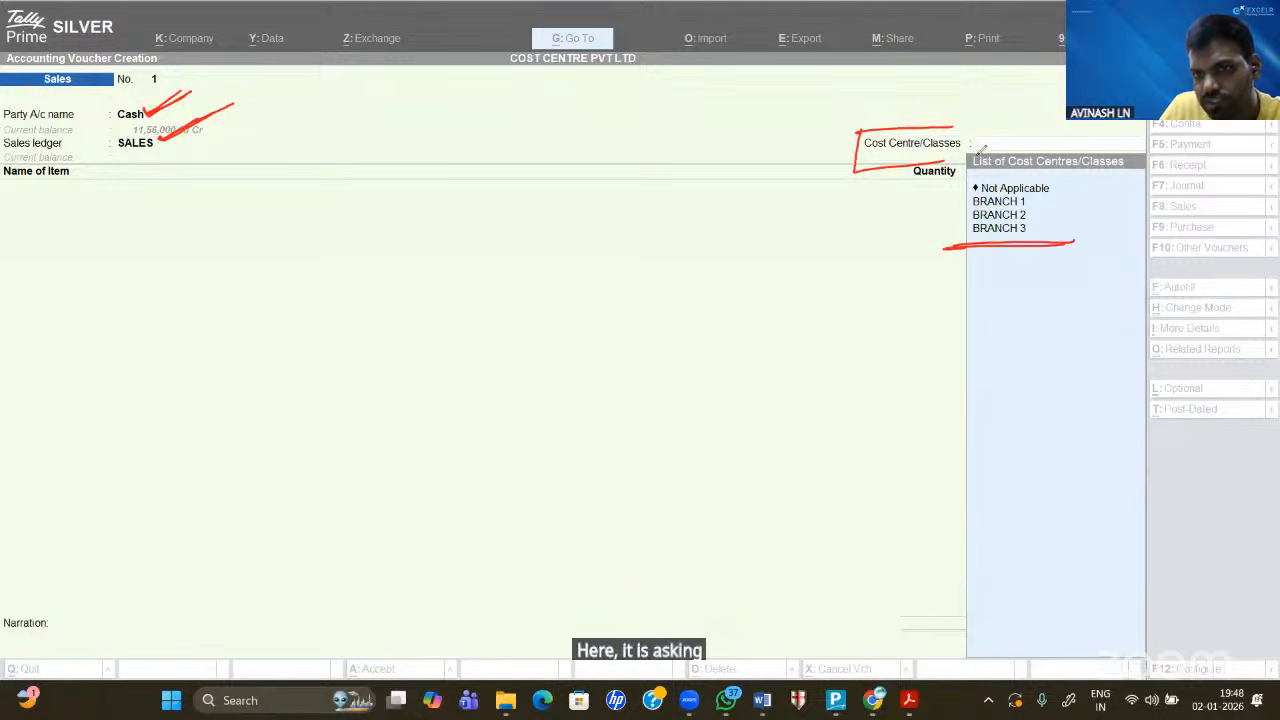
pyautogui.moveTo(978, 158); pyautogui.dragTo(945, 247)
pyautogui.moveTo(980, 166)
pyautogui.mouseDown()
pyautogui.moveTo(1100, 150)
pyautogui.moveTo(975, 172)
pyautogui.moveTo(1064, 194)
pyautogui.moveTo(1064, 209)
pyautogui.mouseUp()
pyautogui.moveTo(1030, 230); pyautogui.dragTo(1072, 220)
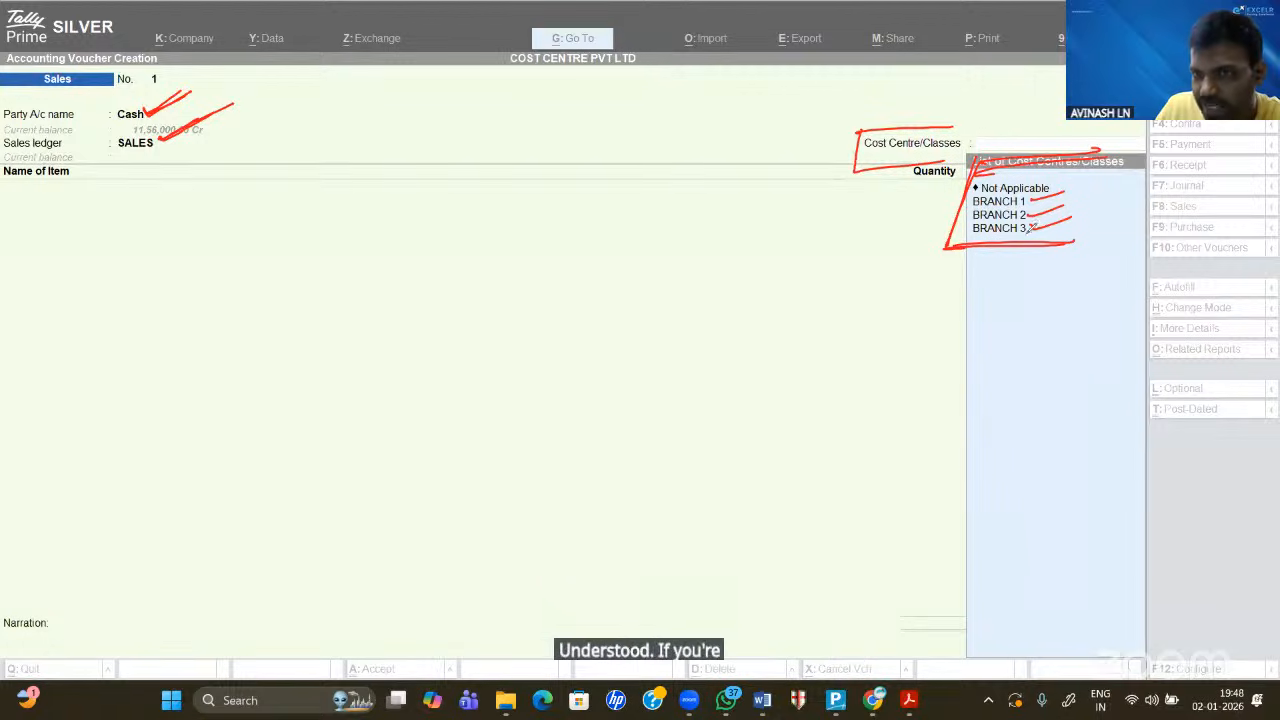
pyautogui.moveTo(1043, 193); pyautogui.dragTo(1042, 209)
pyautogui.moveTo(781, 113)
pyautogui.mouseDown()
pyautogui.moveTo(797, 110)
pyautogui.moveTo(416, 86)
pyautogui.moveTo(166, 250)
pyautogui.moveTo(794, 362)
pyautogui.moveTo(833, 97)
pyautogui.mouseUp()
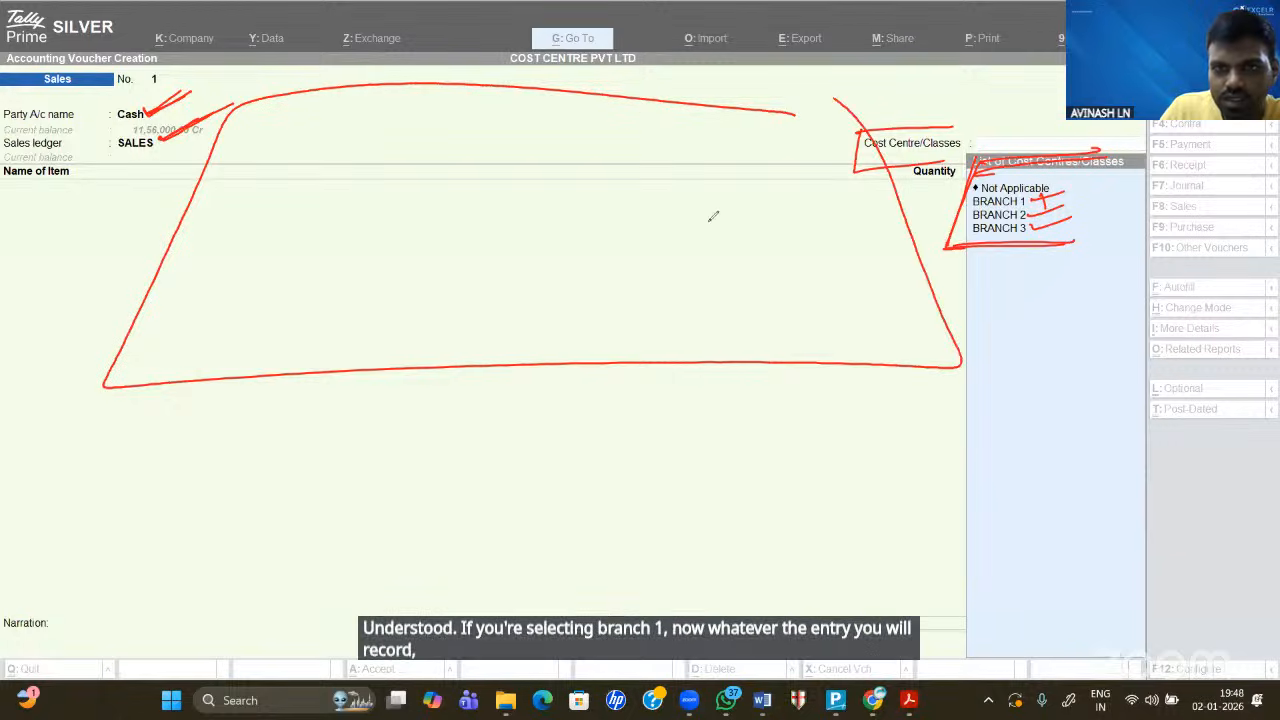
pyautogui.moveTo(407, 290)
pyautogui.mouseDown()
pyautogui.moveTo(380, 307)
pyautogui.moveTo(468, 284)
pyautogui.mouseUp()
pyautogui.moveTo(568, 260)
pyautogui.mouseDown()
pyautogui.moveTo(569, 296)
pyautogui.moveTo(572, 274)
pyautogui.mouseUp()
pyautogui.moveTo(588, 292); pyautogui.dragTo(598, 258)
pyautogui.moveTo(600, 258); pyautogui.dragTo(626, 343)
pyautogui.moveTo(627, 312)
pyautogui.mouseDown()
pyautogui.moveTo(628, 340)
pyautogui.moveTo(652, 342)
pyautogui.moveTo(678, 320)
pyautogui.moveTo(748, 330)
pyautogui.mouseUp()
pyautogui.moveTo(738, 318); pyautogui.dragTo(768, 318)
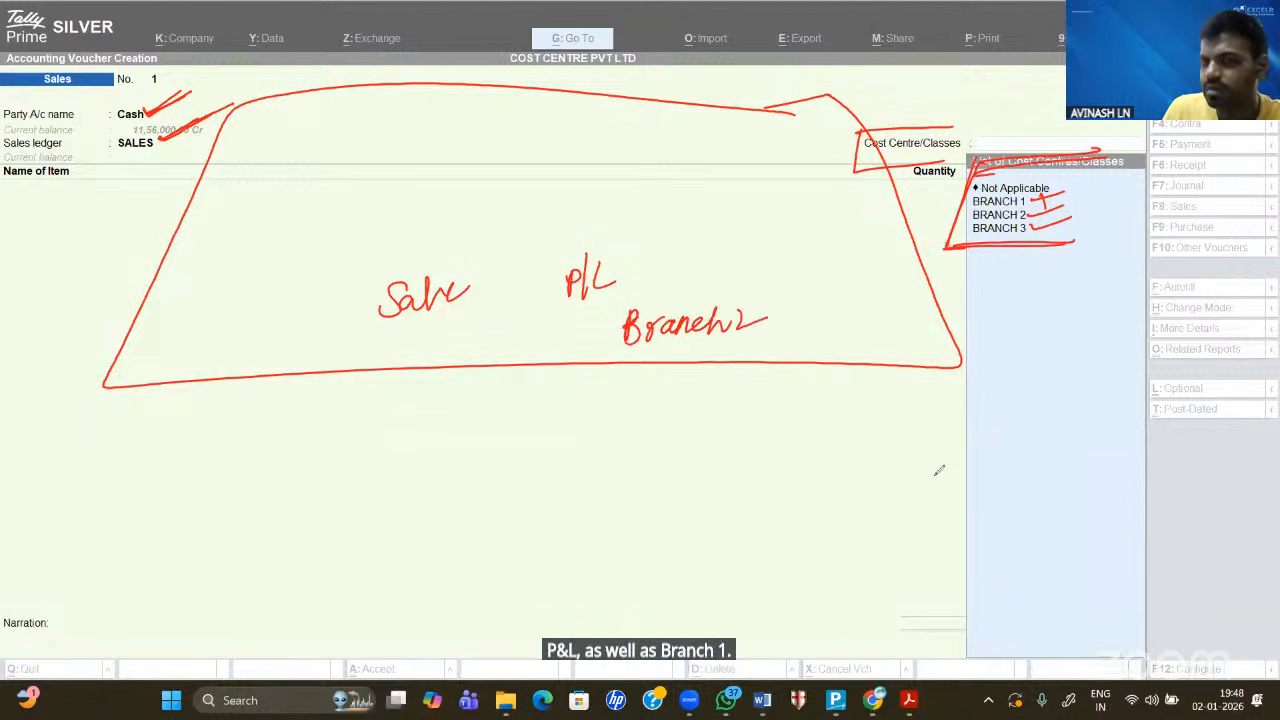
pyautogui.moveTo(742, 292); pyautogui.dragTo(731, 302)
pyautogui.moveTo(731, 338); pyautogui.dragTo(769, 322)
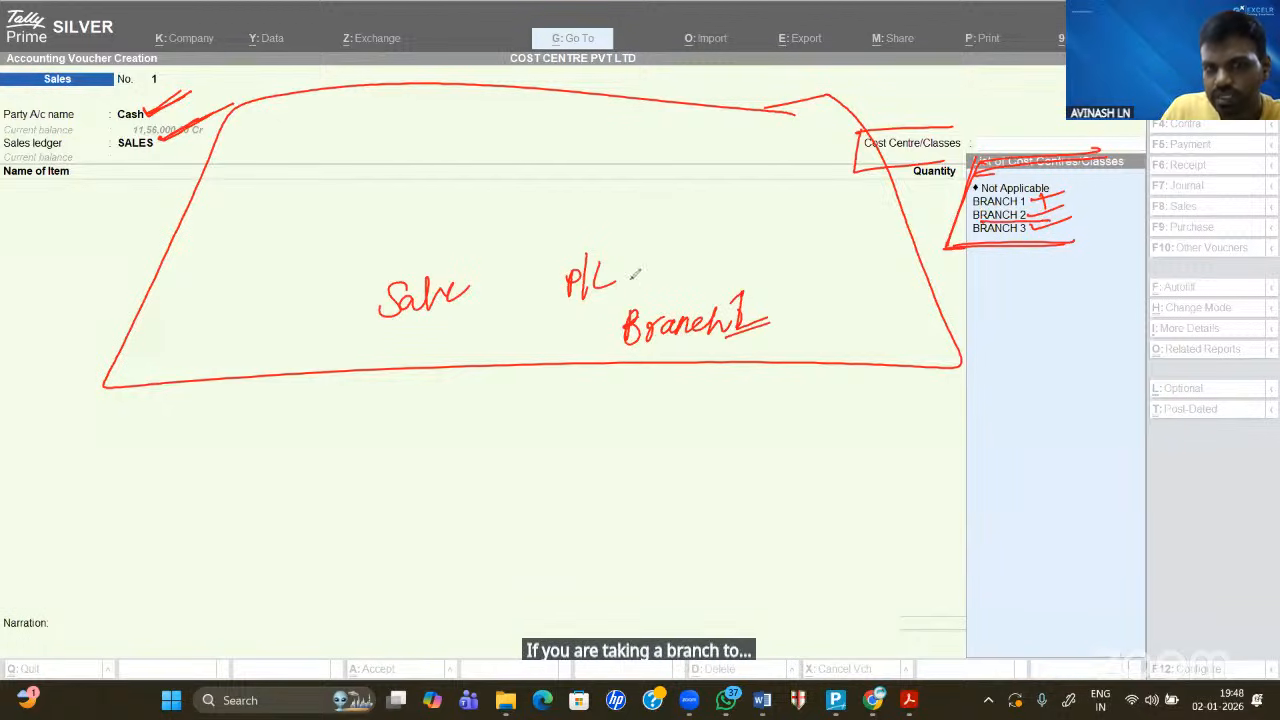
pyautogui.moveTo(634, 250)
pyautogui.mouseDown()
pyautogui.moveTo(575, 318)
pyautogui.moveTo(634, 248)
pyautogui.mouseUp()
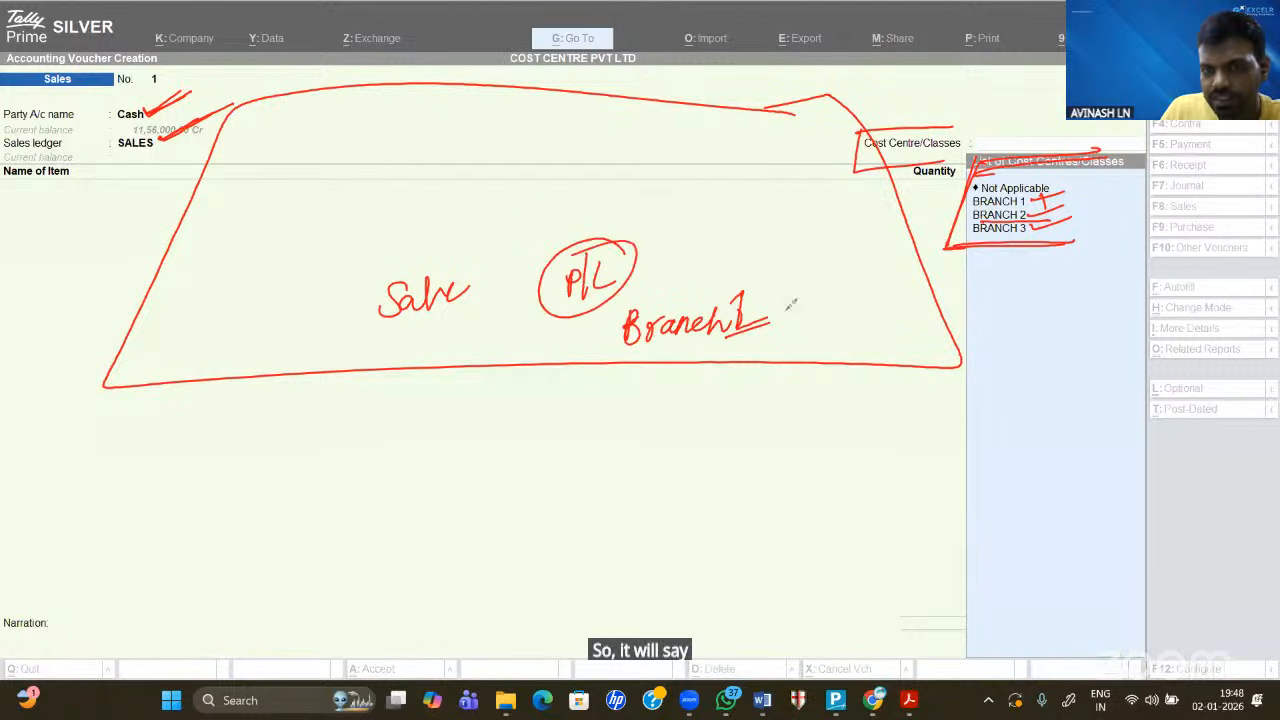
pyautogui.moveTo(788, 299); pyautogui.dragTo(828, 320)
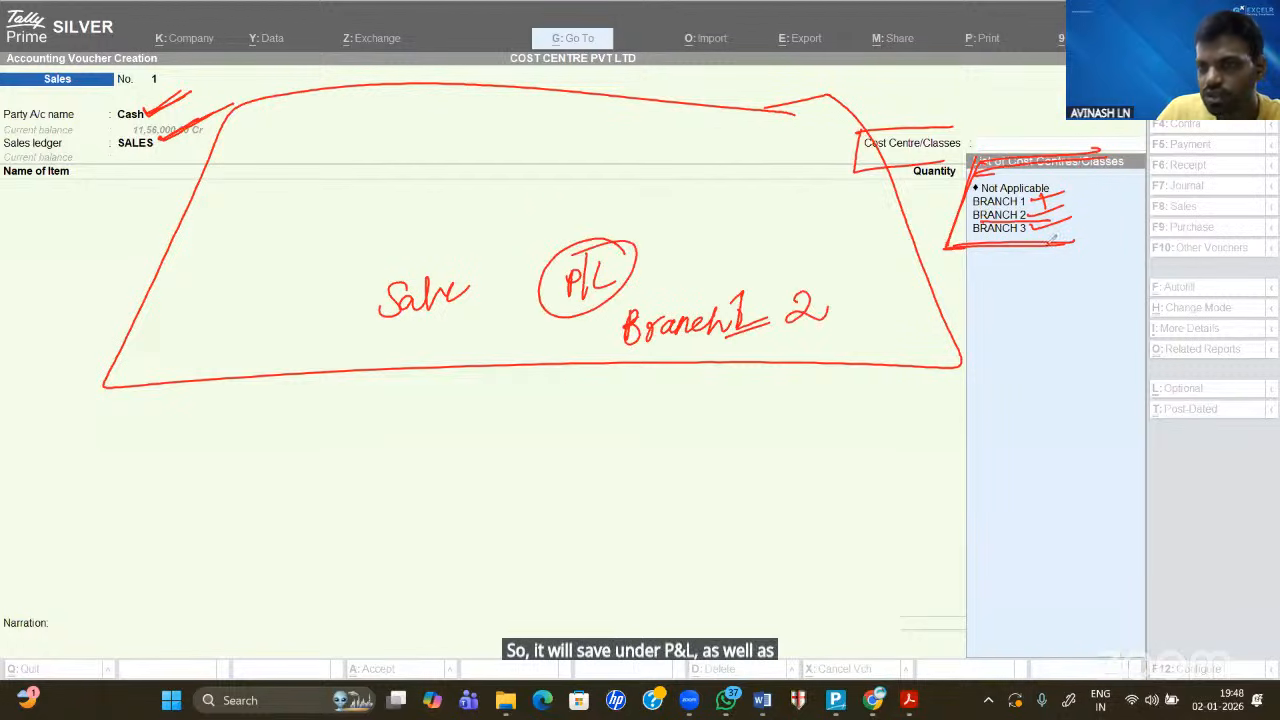
pyautogui.moveTo(1040, 228); pyautogui.dragTo(1108, 211)
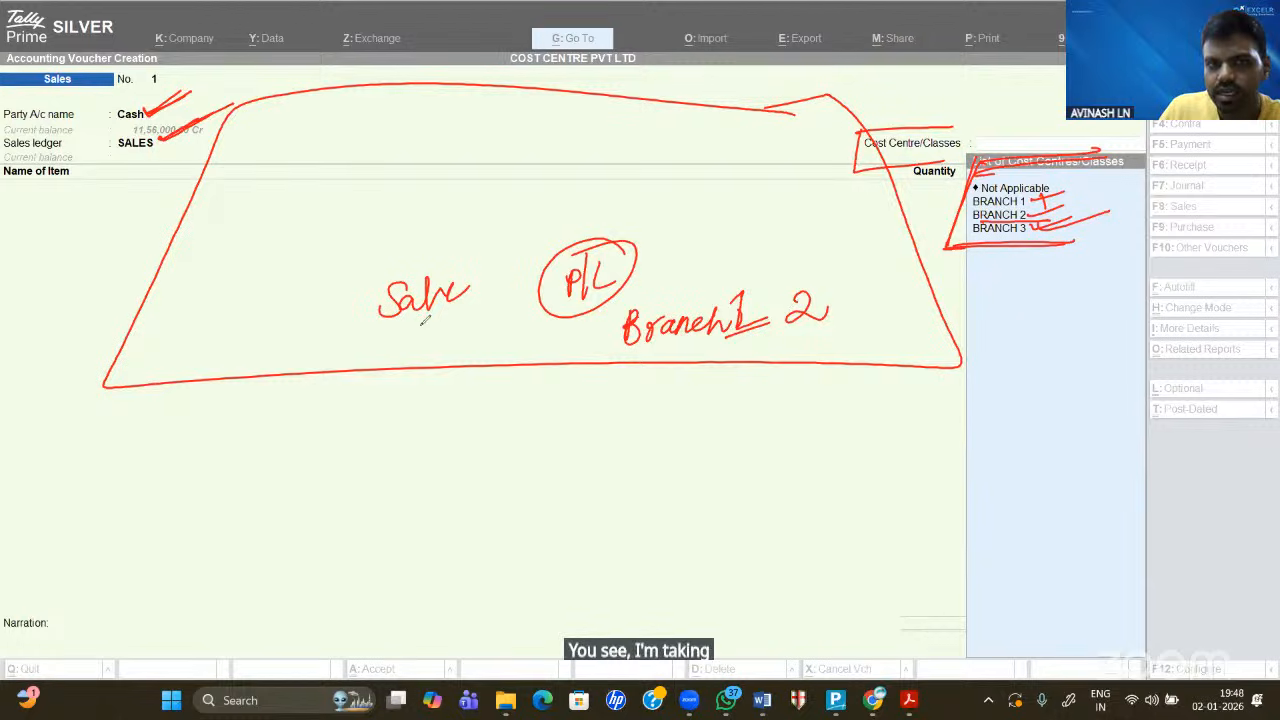
pyautogui.moveTo(626, 290); pyautogui.dragTo(538, 313)
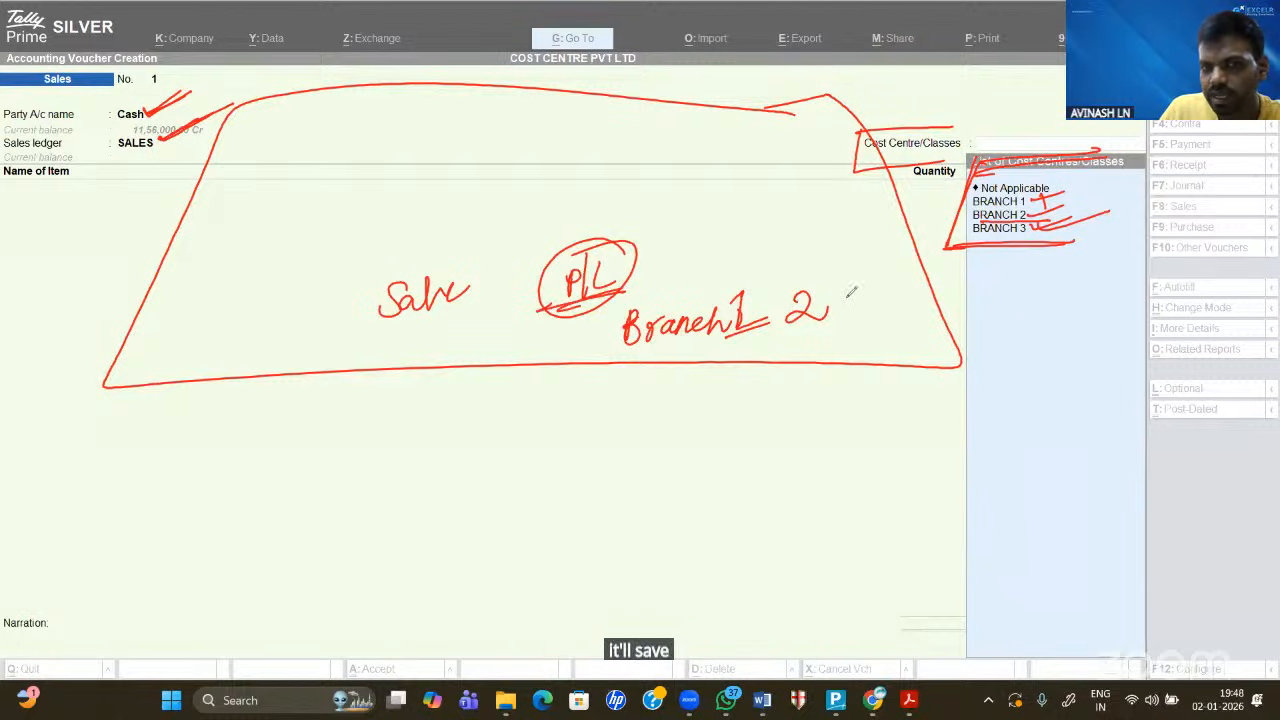
pyautogui.click(837, 320)
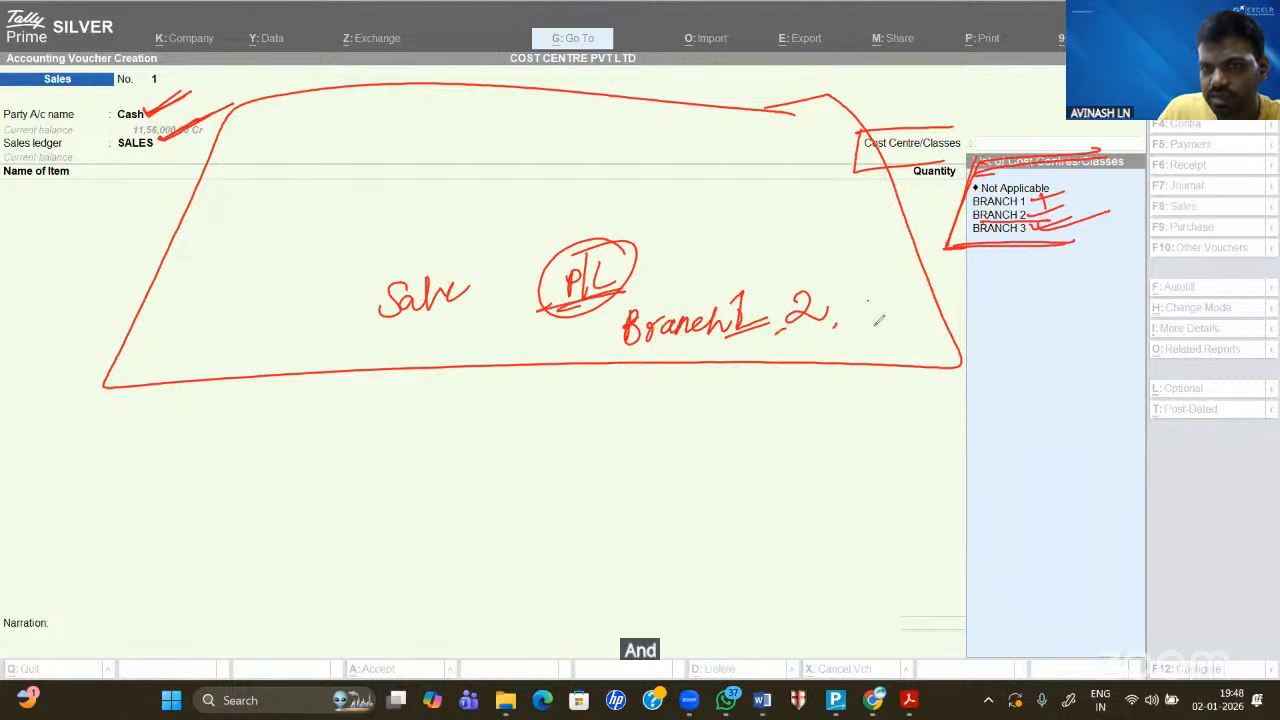
pyautogui.moveTo(852, 298)
pyautogui.mouseDown()
pyautogui.moveTo(860, 318)
pyautogui.moveTo(770, 358)
pyautogui.mouseUp()
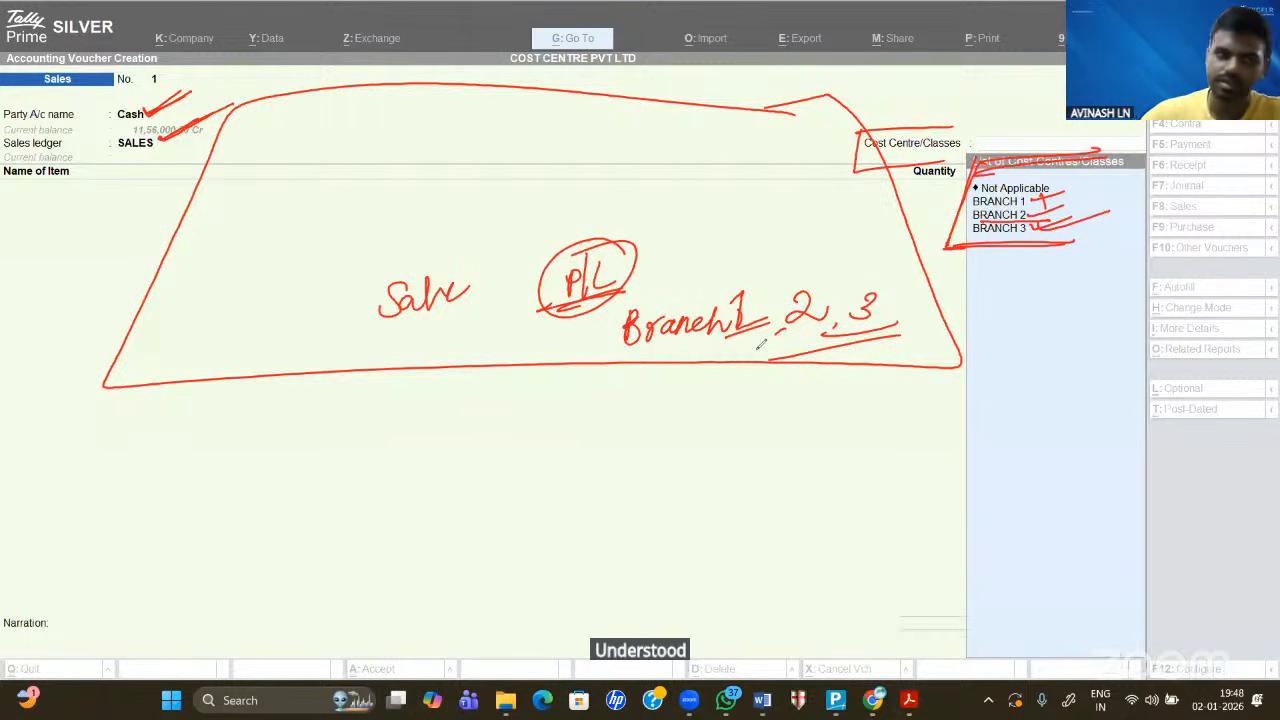
pyautogui.click(6, 317)
pyautogui.moveTo(162, 100); pyautogui.dragTo(244, 132)
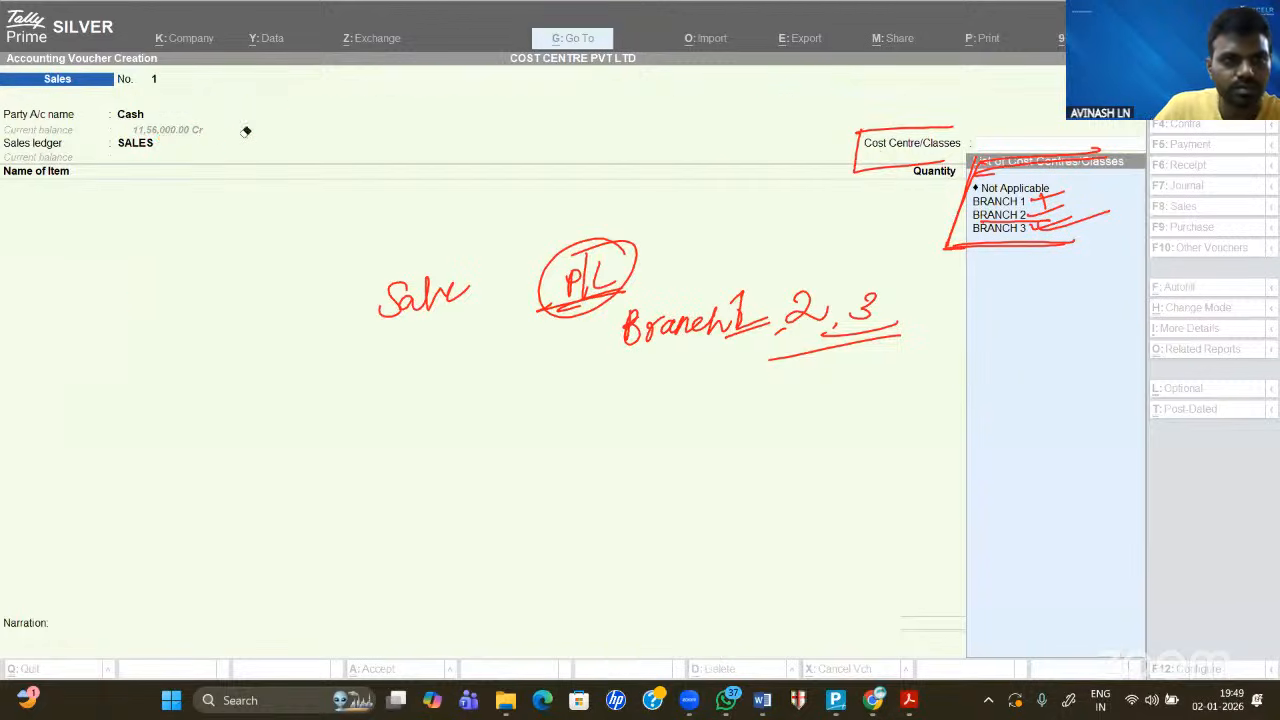
pyautogui.moveTo(363, 318)
pyautogui.mouseDown()
pyautogui.moveTo(602, 266)
pyautogui.moveTo(567, 277)
pyautogui.moveTo(574, 264)
pyautogui.moveTo(593, 328)
pyautogui.moveTo(923, 300)
pyautogui.moveTo(811, 337)
pyautogui.moveTo(826, 297)
pyautogui.moveTo(894, 220)
pyautogui.moveTo(1006, 249)
pyautogui.moveTo(1056, 184)
pyautogui.moveTo(993, 213)
pyautogui.moveTo(983, 205)
pyautogui.moveTo(955, 235)
pyautogui.mouseUp()
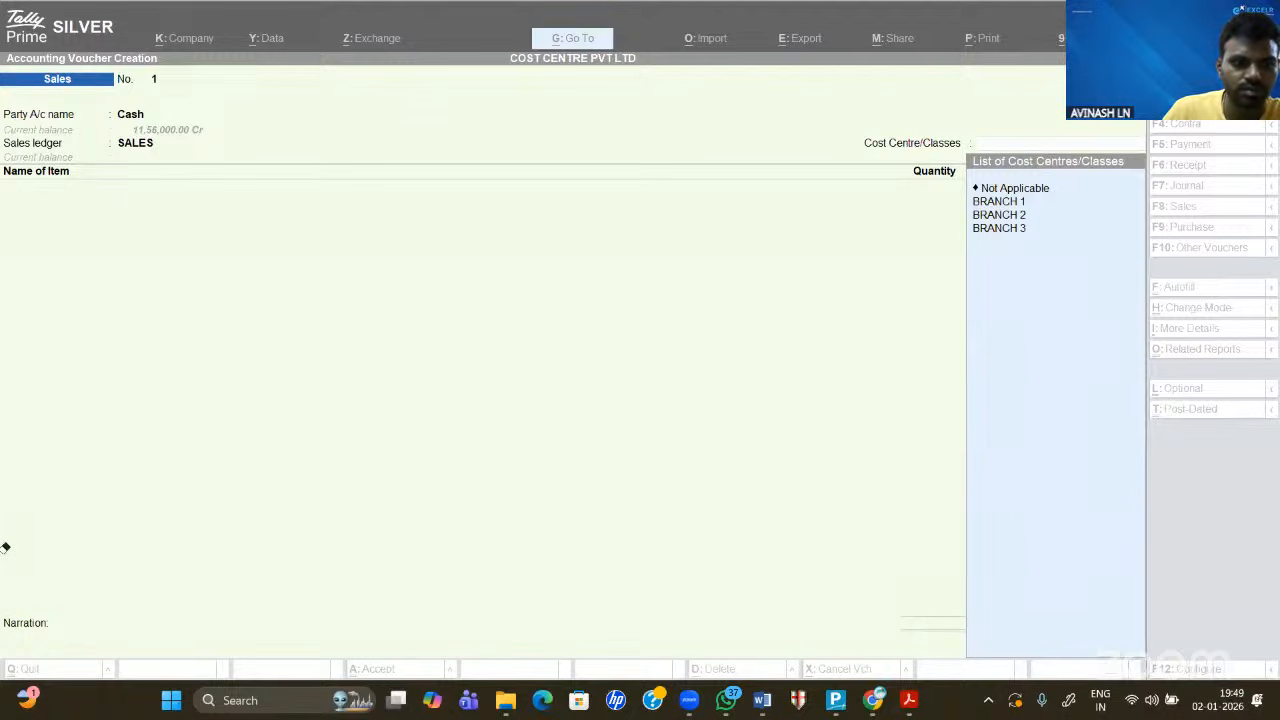
# - Fill the line with cost centre BRANCH 1 and 100 LAPTOP at 7,000
pyautogui.press('Return')
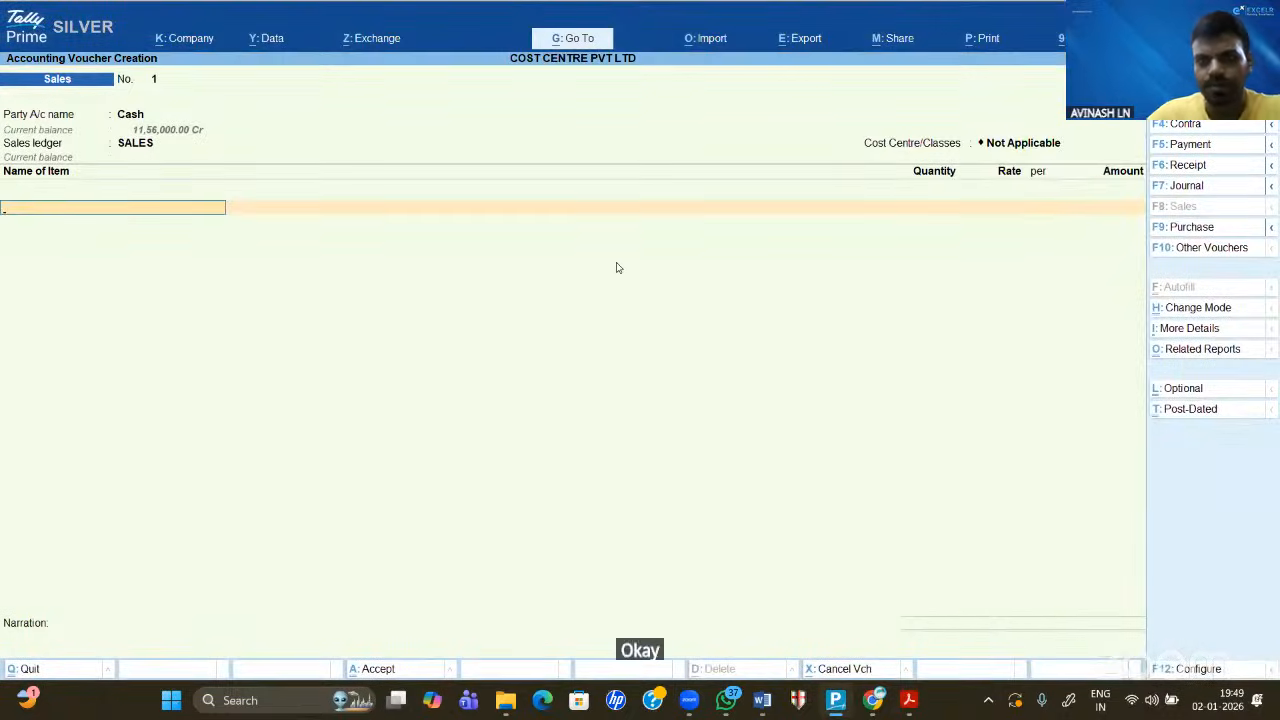
pyautogui.press('BackSpace')
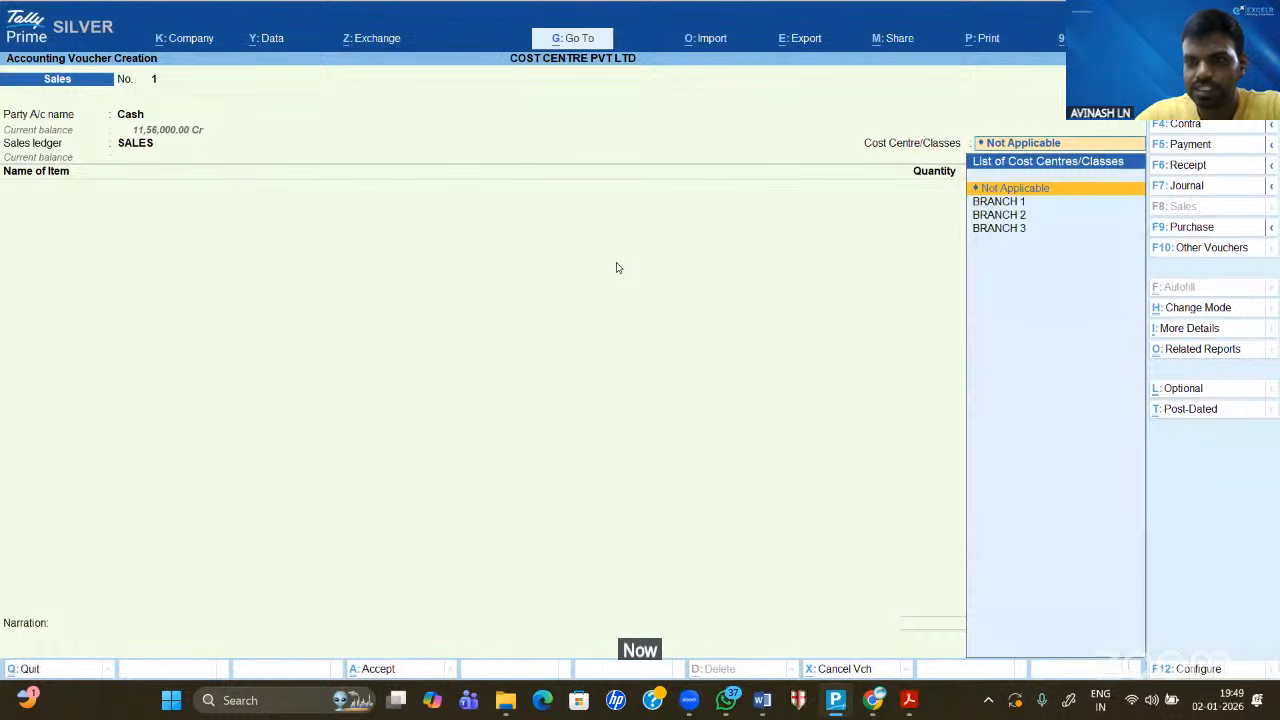
pyautogui.press('Down')
pyautogui.press('Return')
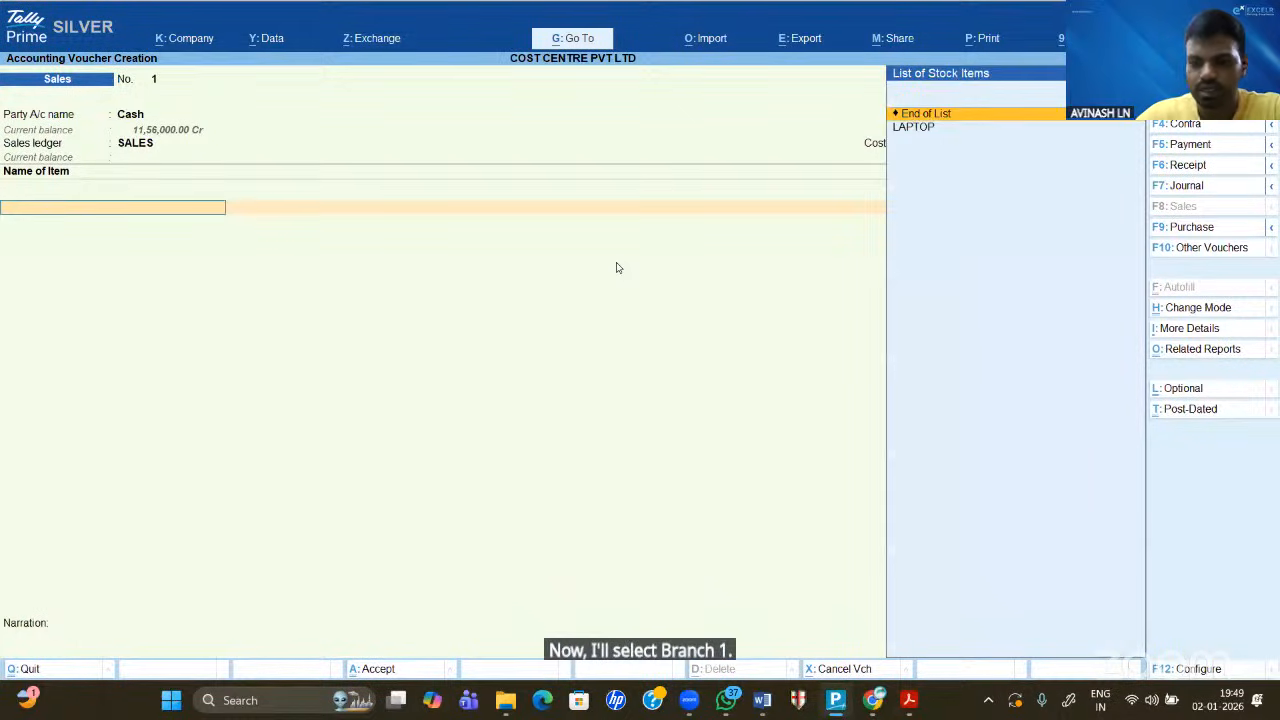
pyautogui.press('Down')
pyautogui.press('Return')
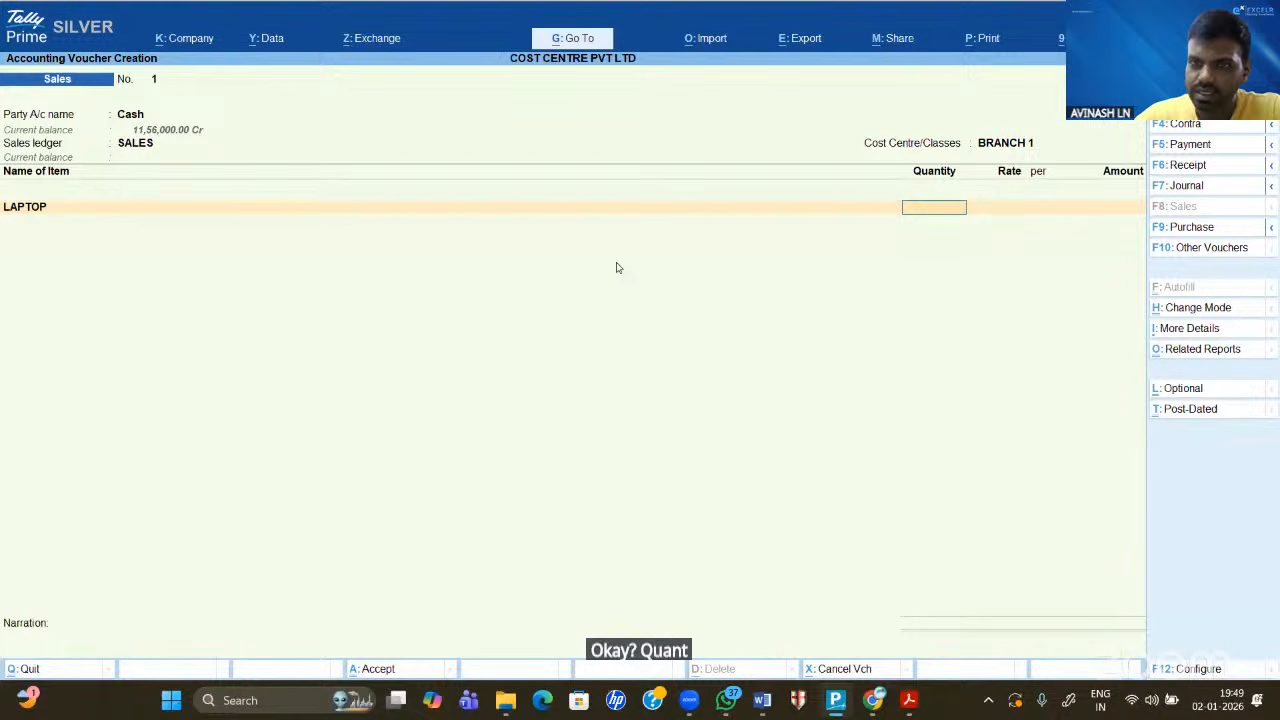
pyautogui.write('100')
pyautogui.press('Return')
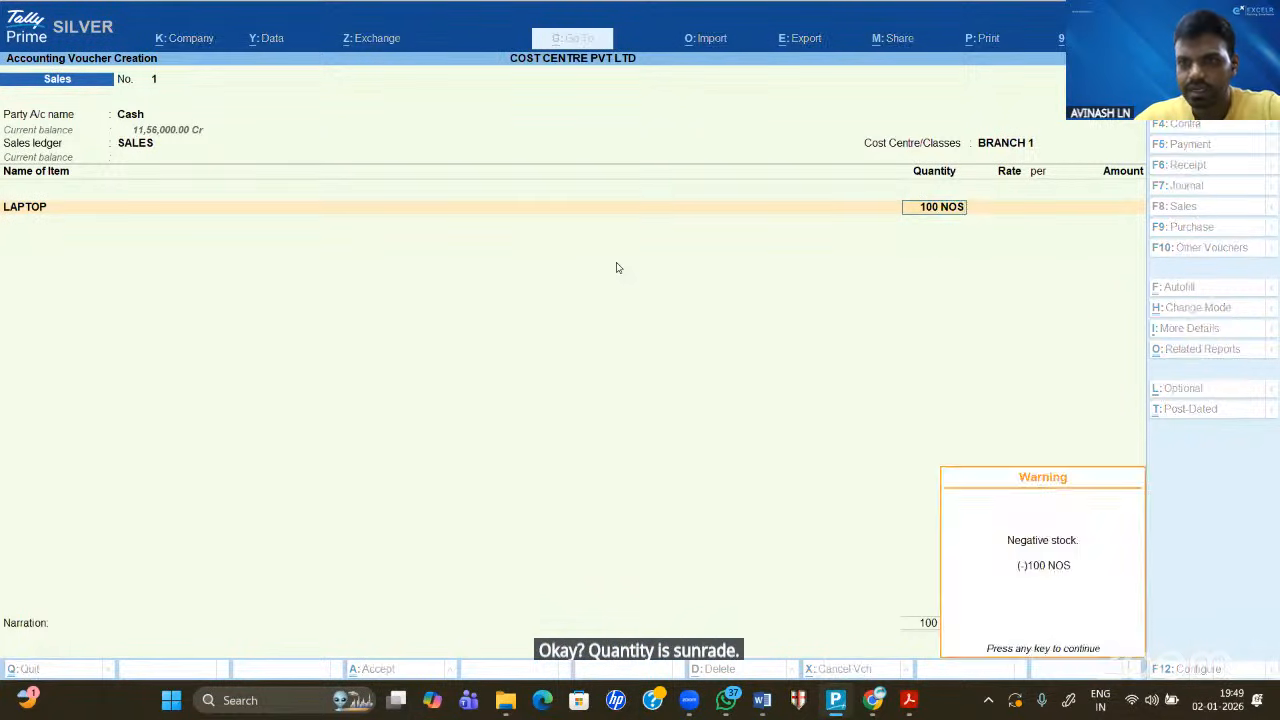
pyautogui.write('700')
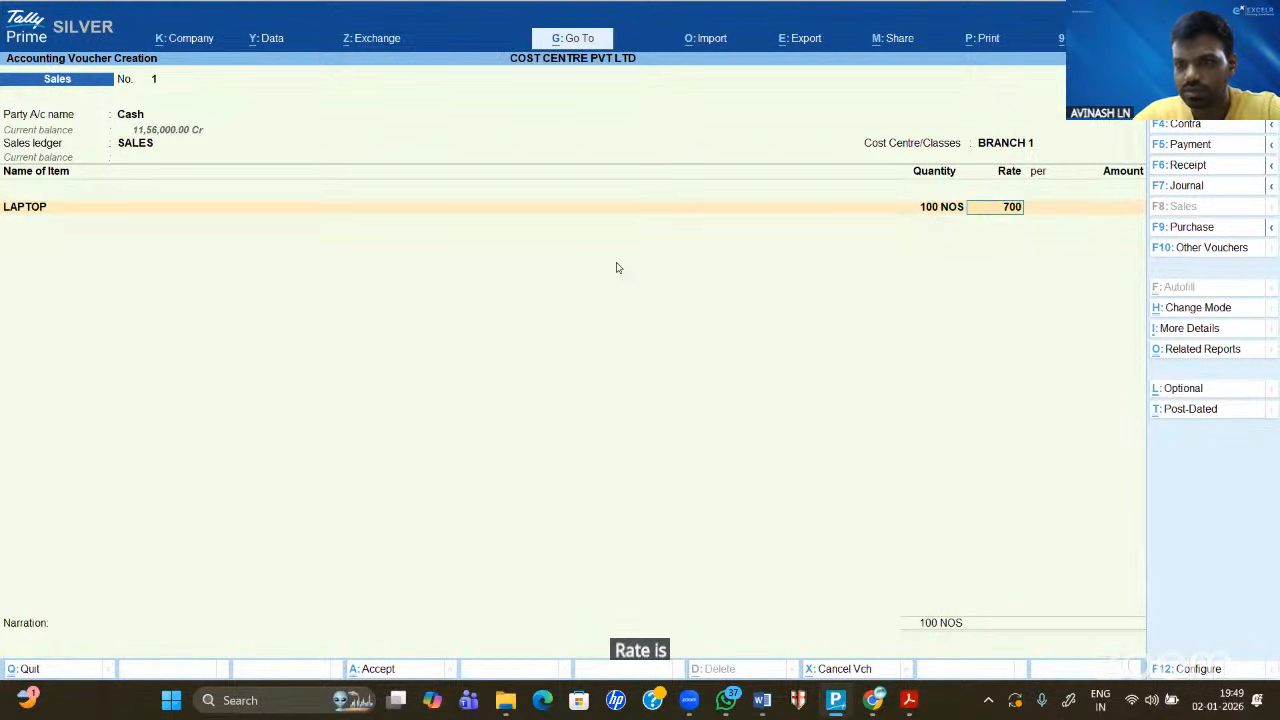
pyautogui.write('0')
pyautogui.press('BackSpace')
pyautogui.press('Return')
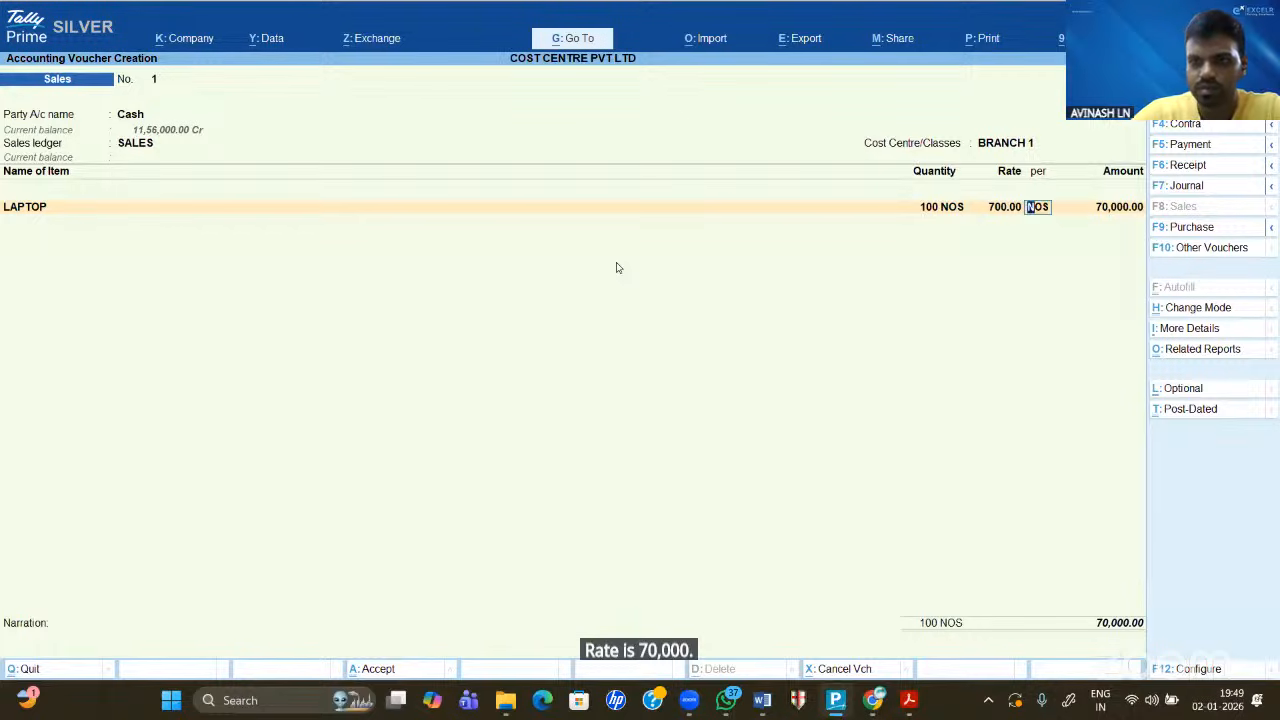
pyautogui.press('BackSpace')
pyautogui.write('7000')
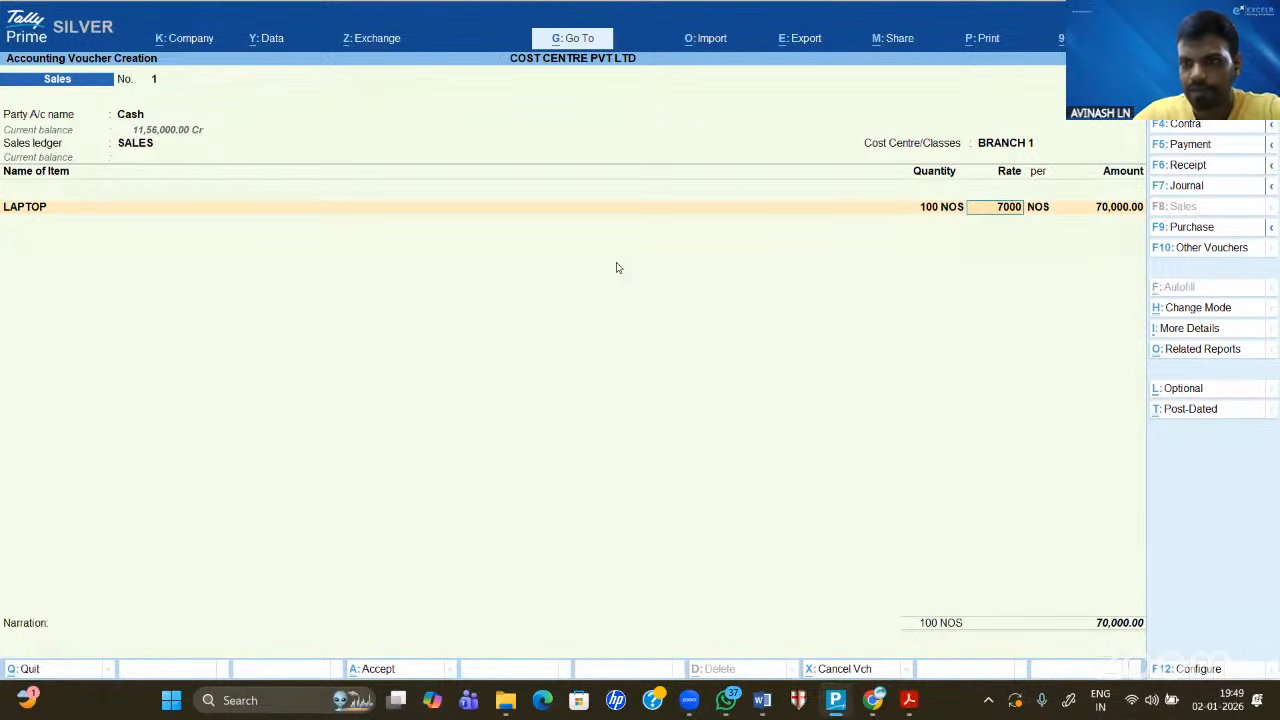
pyautogui.press('Return')
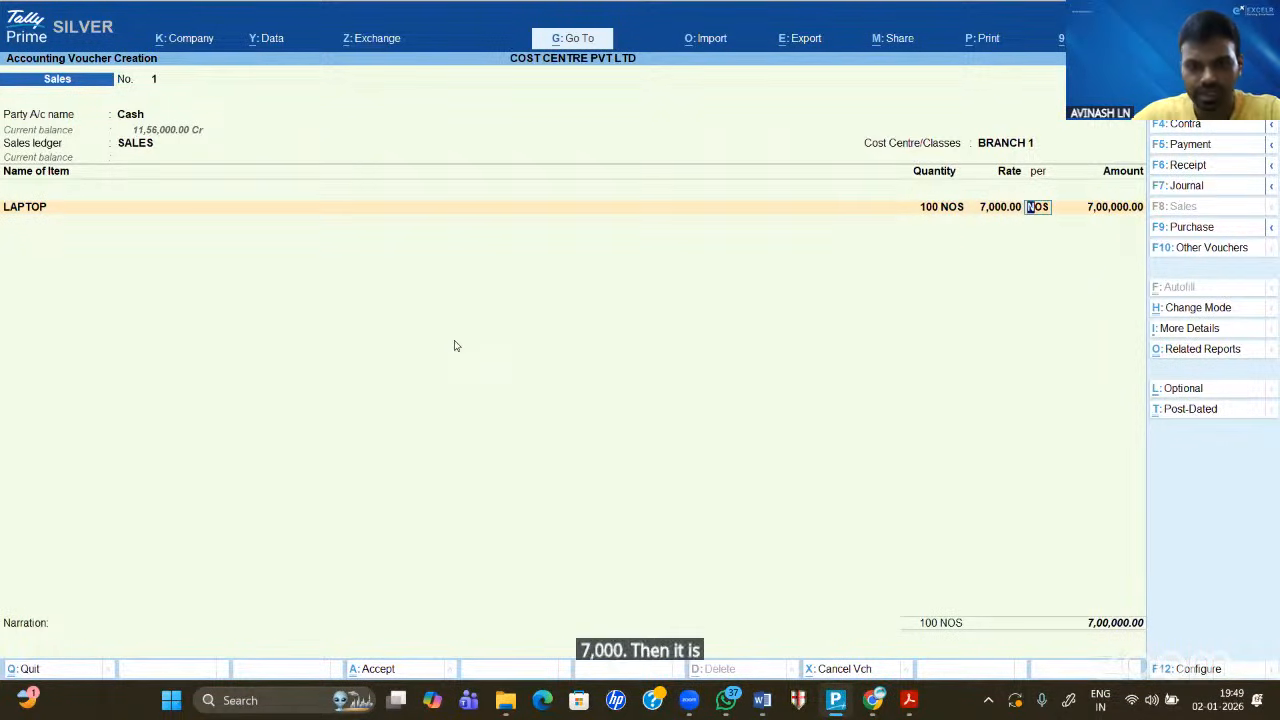
# - After checking the Word figures, correct the LAPTOP rate to 5,000, totalling 5,00,000
pyautogui.click(762, 700)
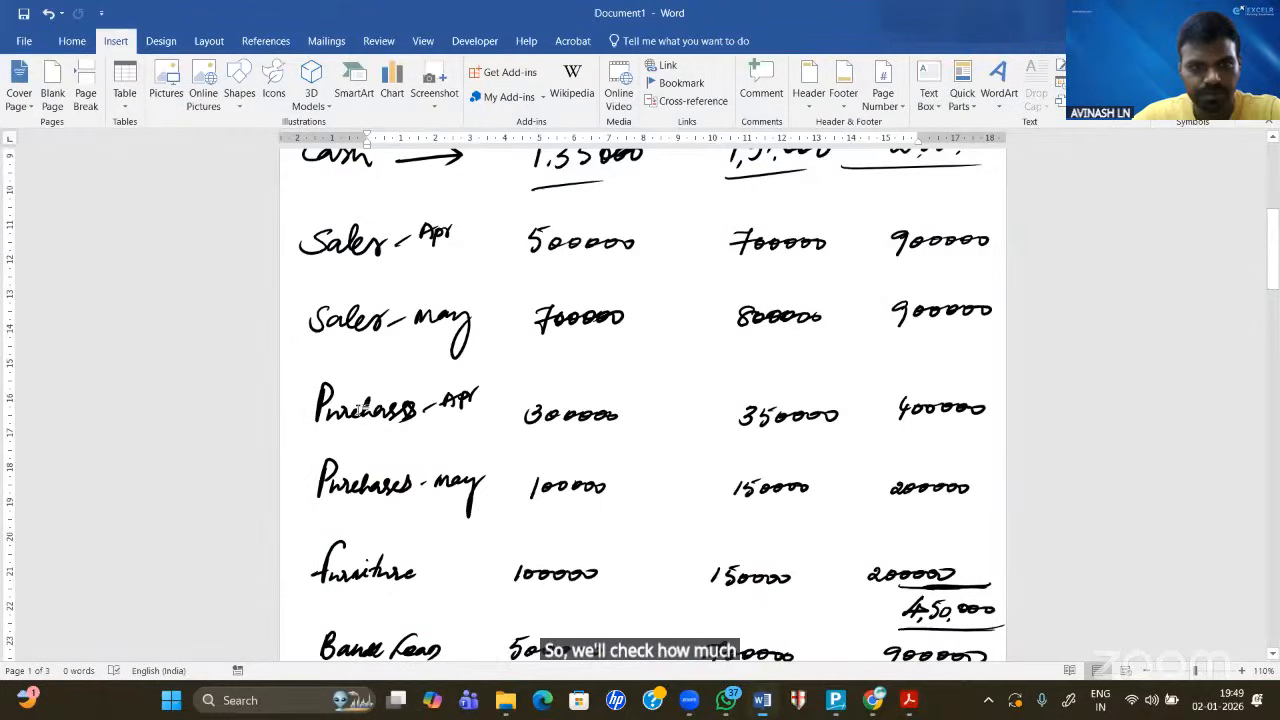
pyautogui.click(836, 700)
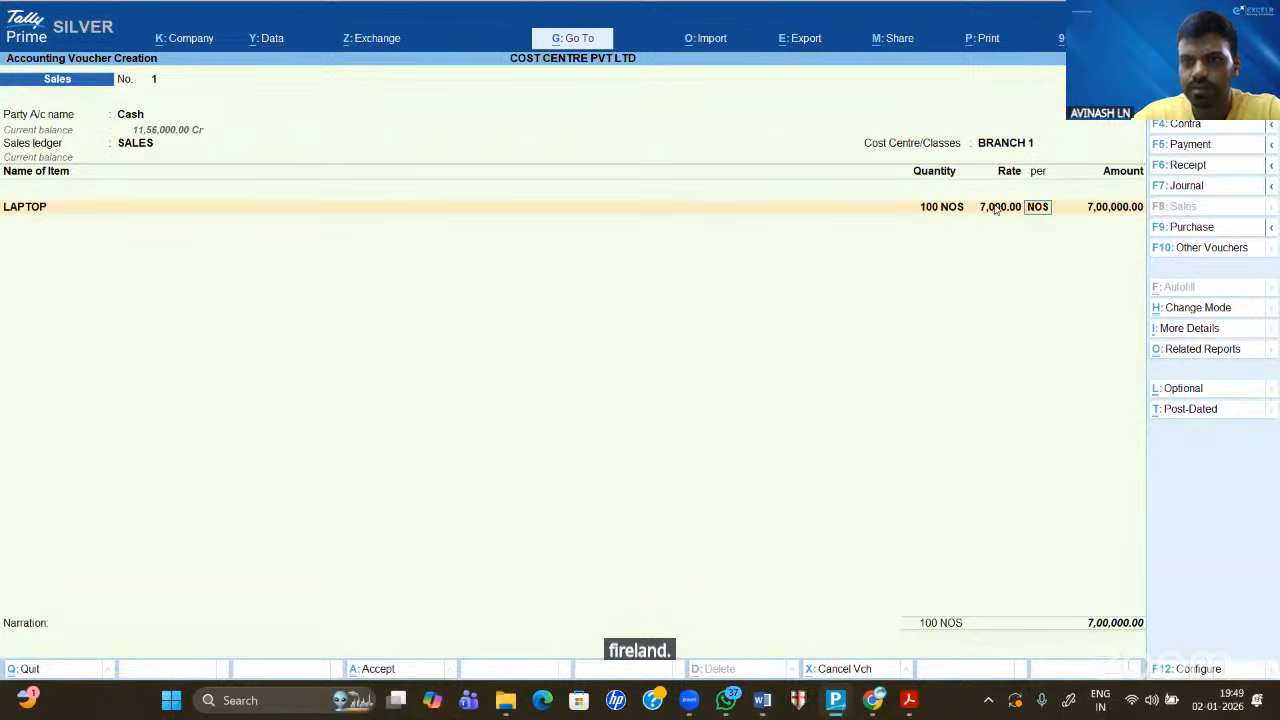
pyautogui.click(997, 208)
pyautogui.write('5000')
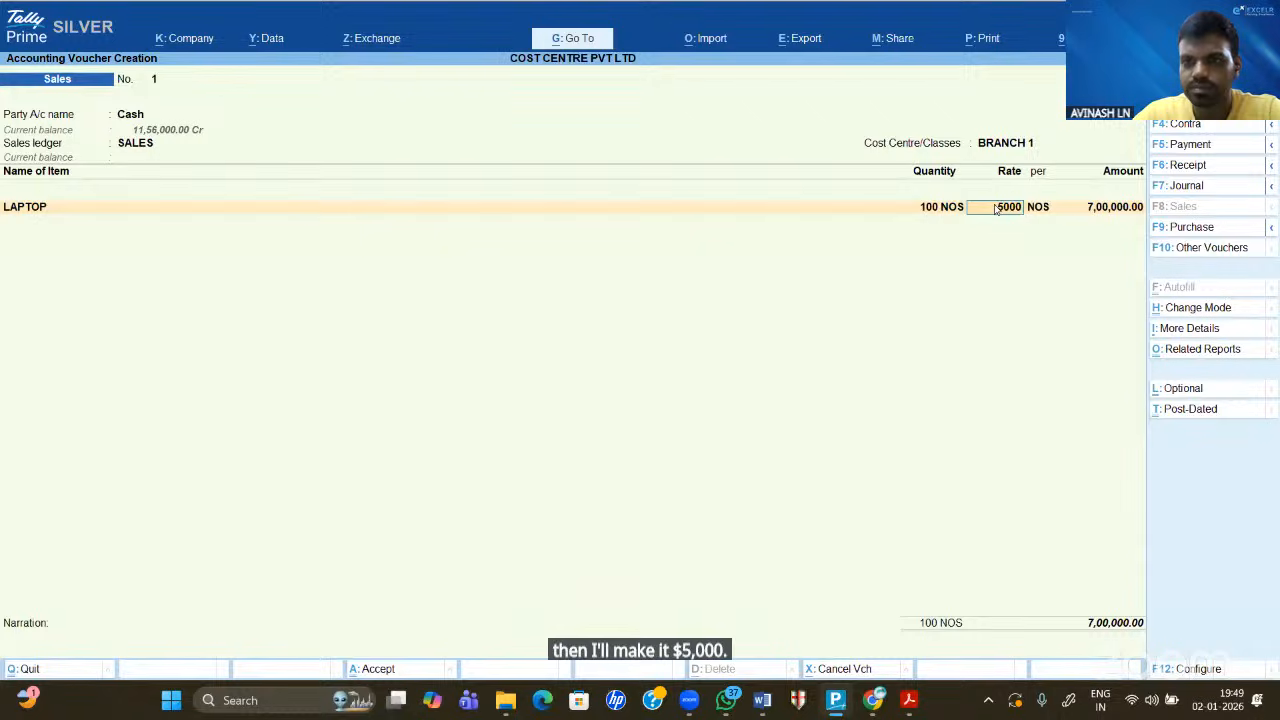
pyautogui.press('Return')
pyautogui.press('Return')
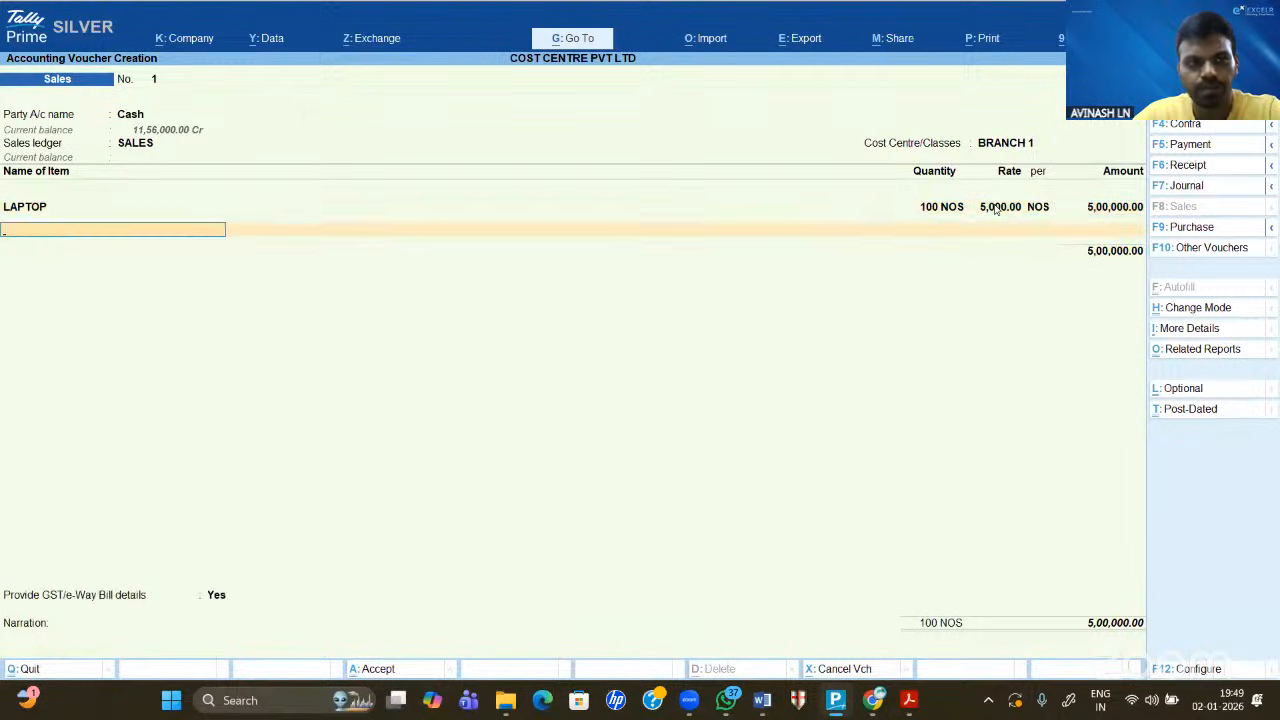
pyautogui.press('Return')
pyautogui.press('Return')
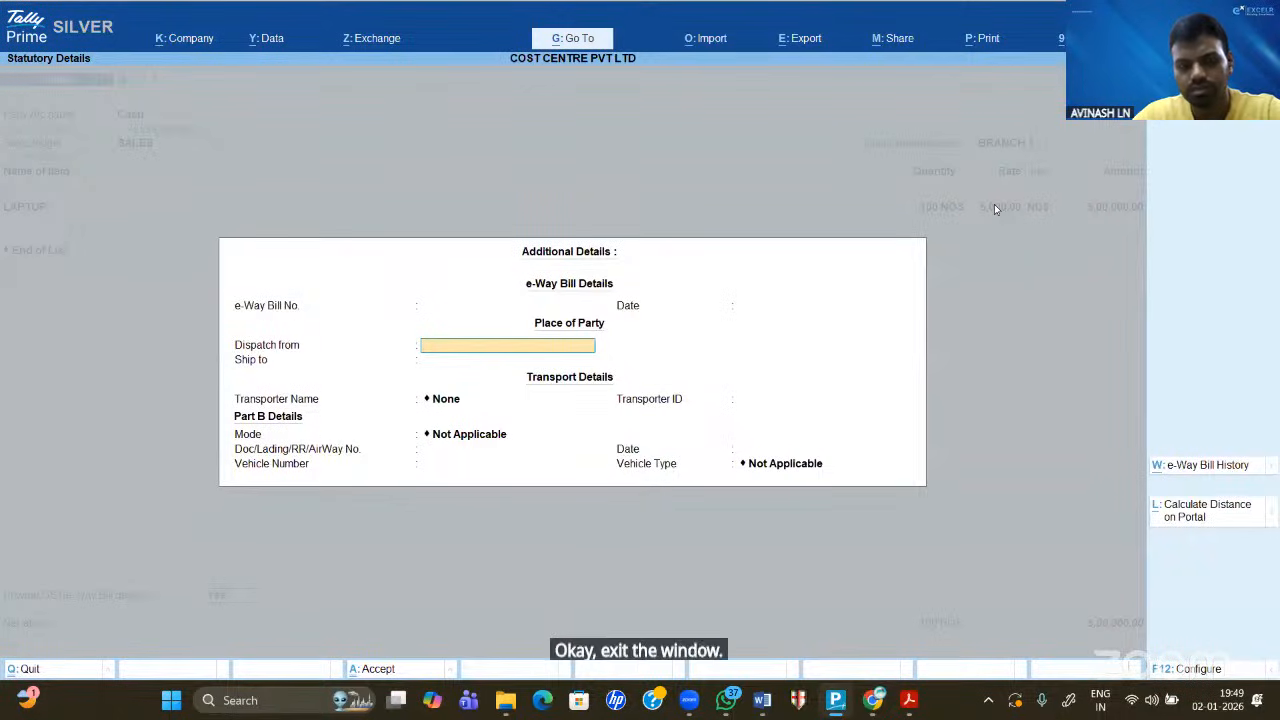
pyautogui.hotkey('ctrl', 'a')
pyautogui.hotkey('ctrl', 'a')
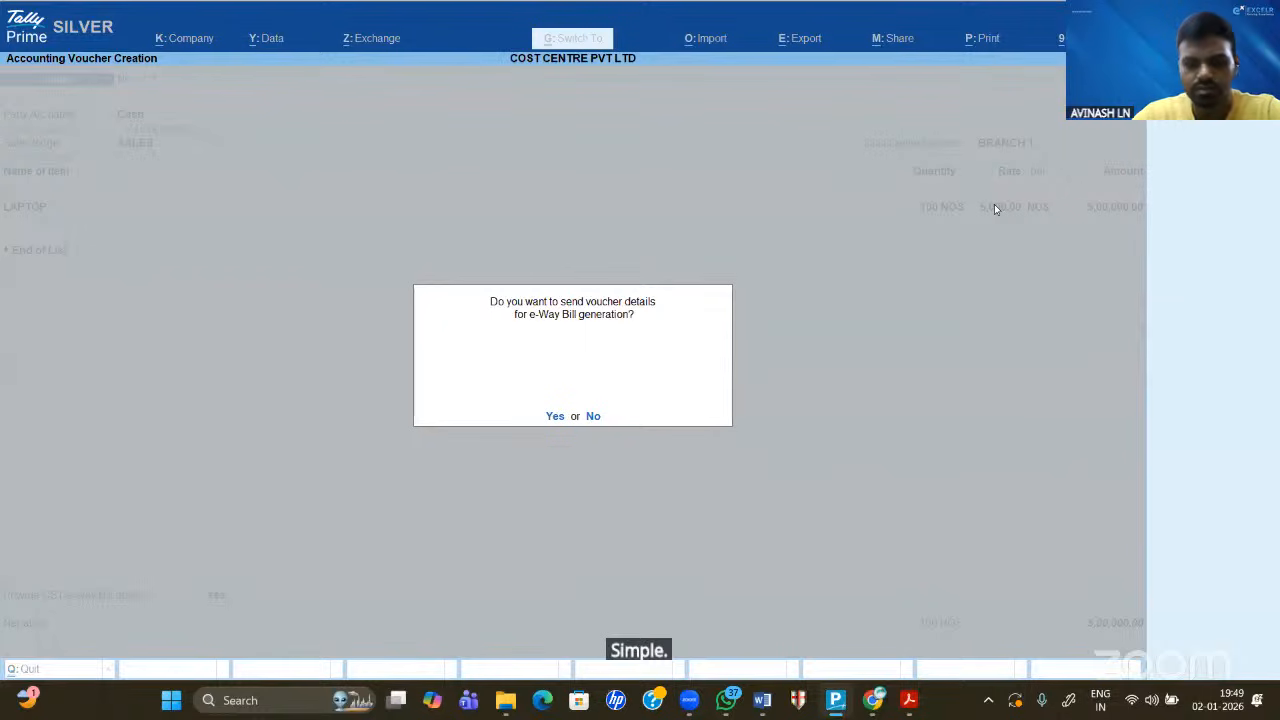
# - Save voucher 1 and begin voucher 2 with Cash, SALES ledger and cost centre BRANCH 2
pyautogui.press('n')
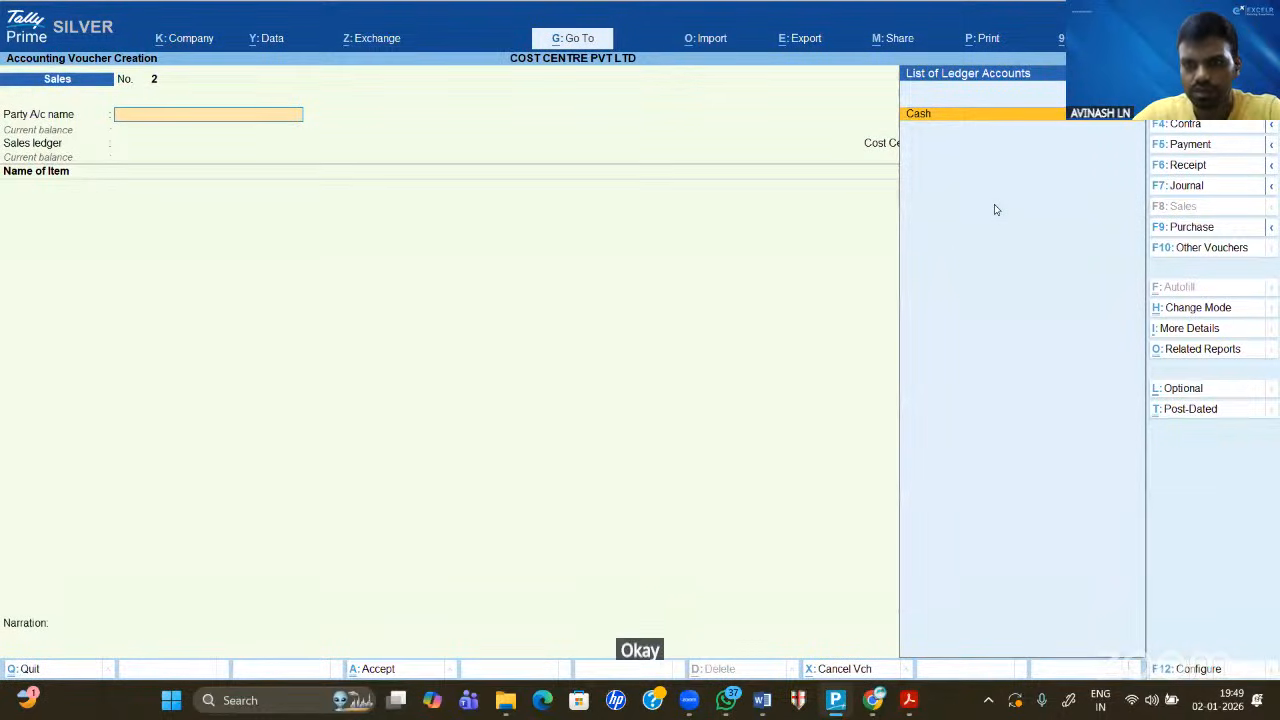
pyautogui.press('Return')
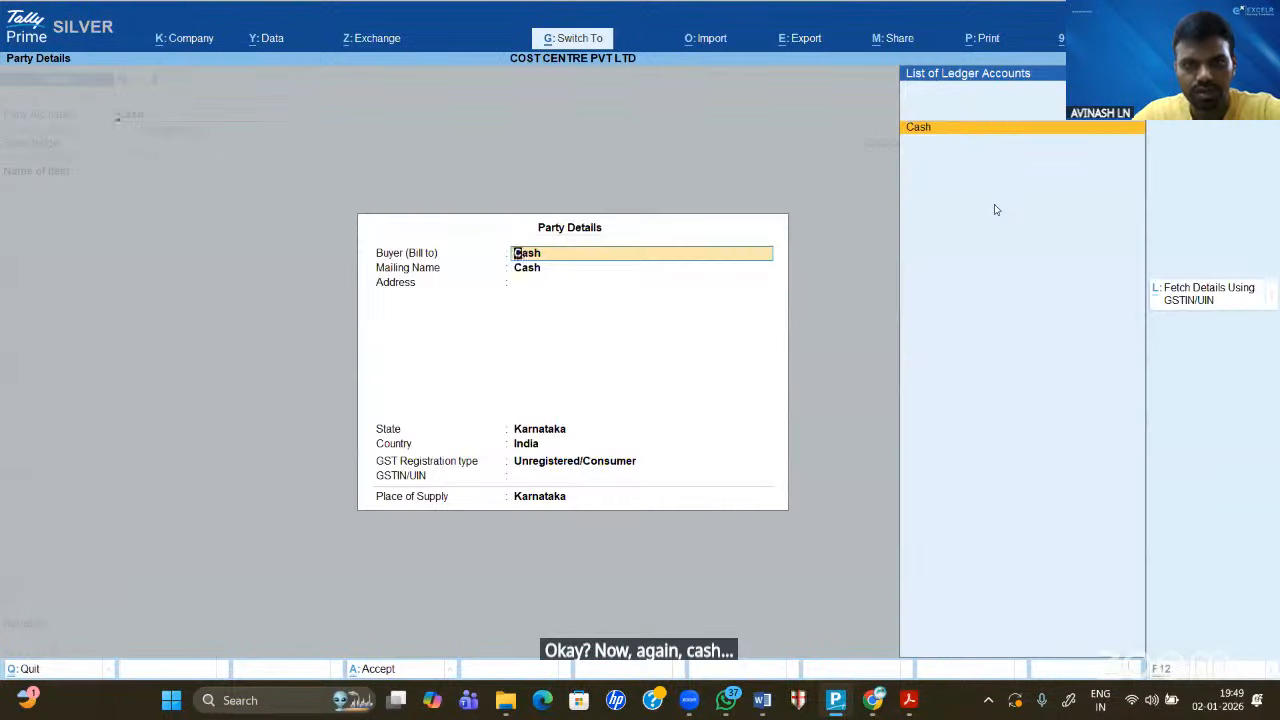
pyautogui.hotkey('ctrl', 'a')
pyautogui.write('sa')
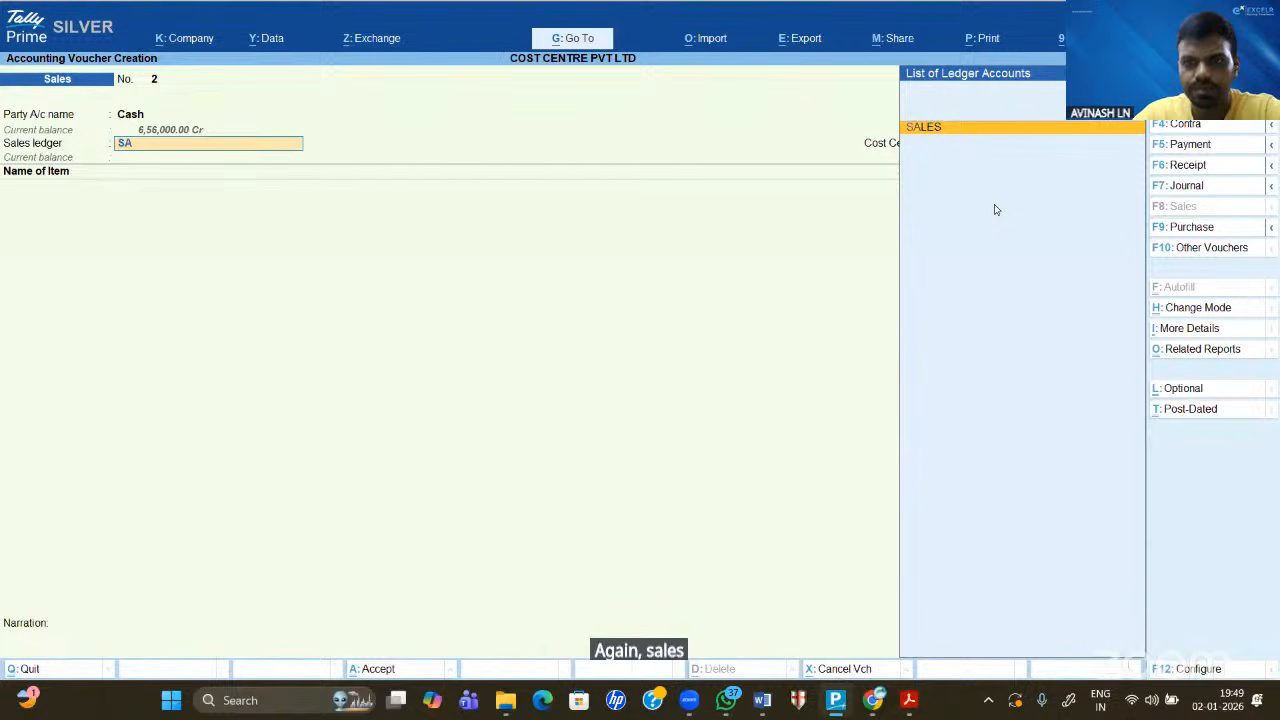
pyautogui.press('Return')
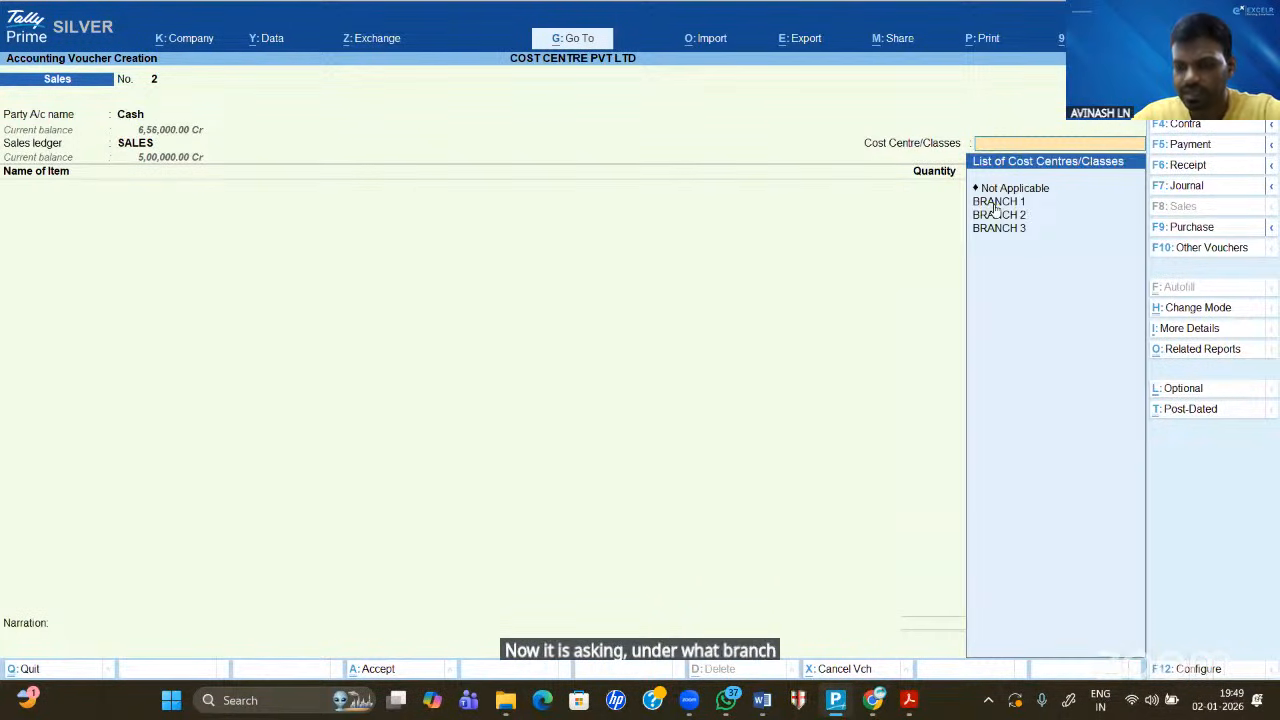
pyautogui.click(994, 209)
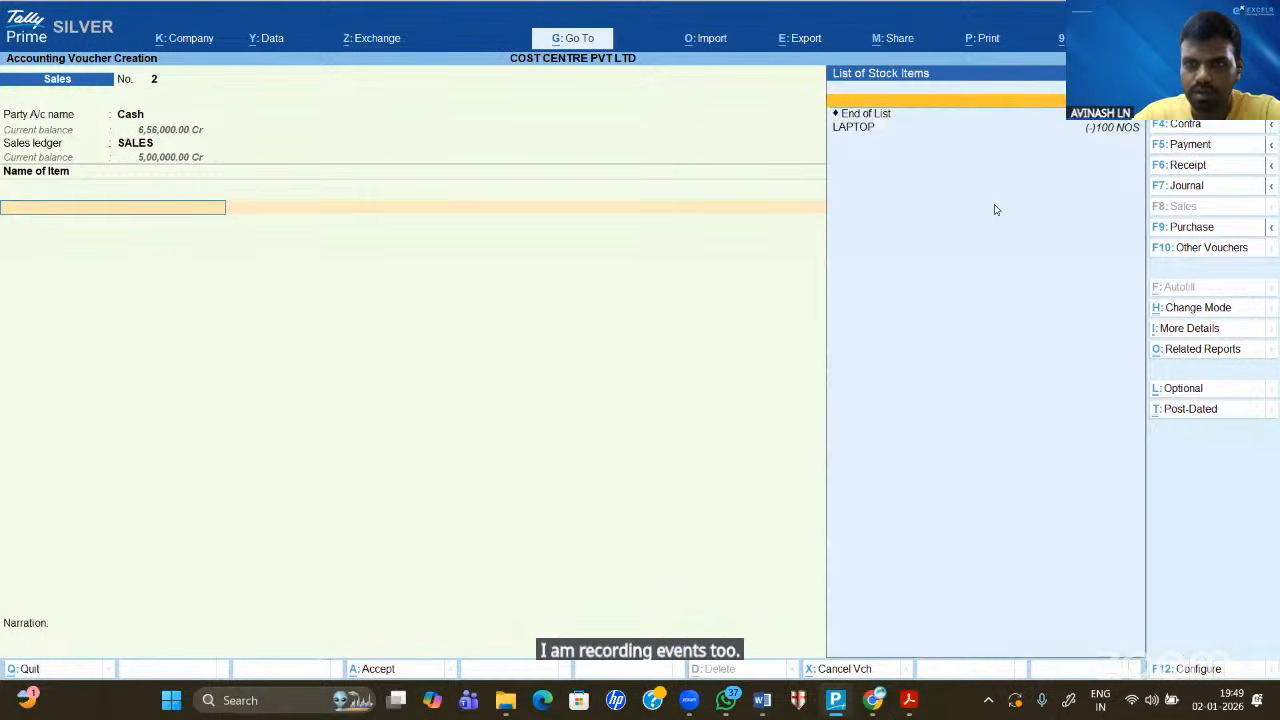
# - Enter 100 LAPTOP at 7,000 for 7,00,000 and accept the statutory details
pyautogui.press('Down')
pyautogui.press('Return')
pyautogui.write('100')
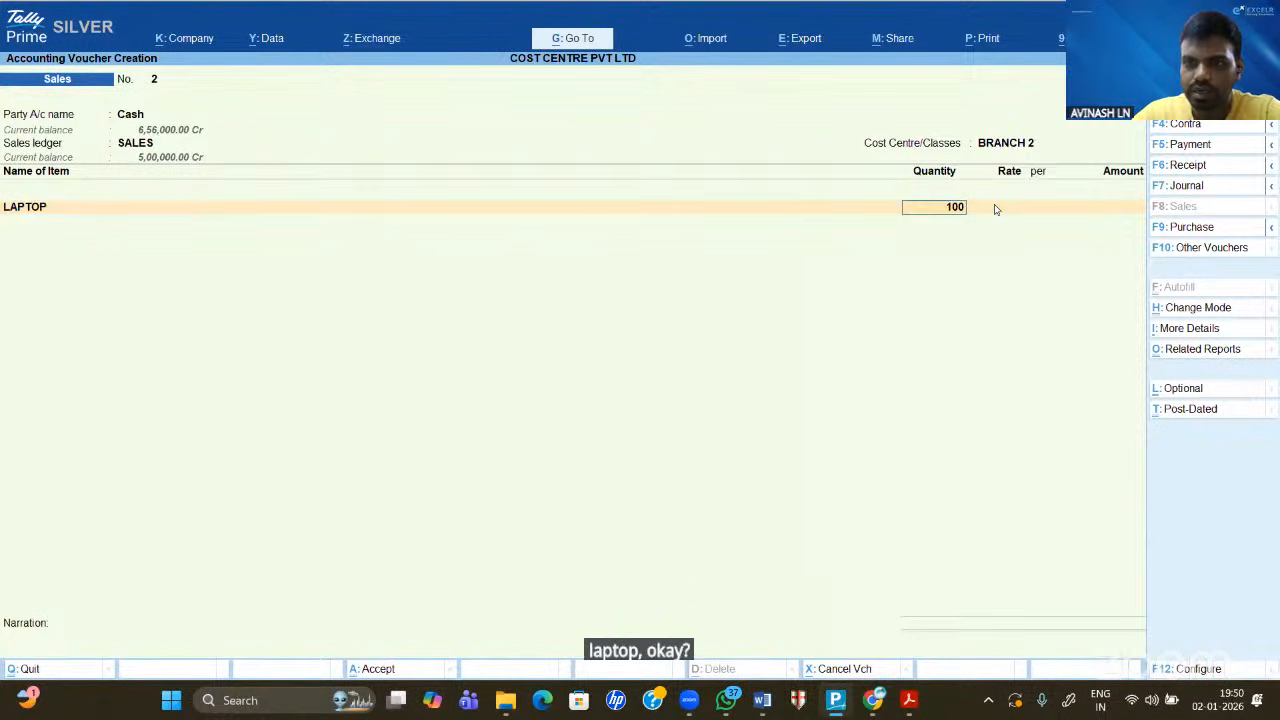
pyautogui.press('Return')
pyautogui.press('Return')
pyautogui.write('7,00')
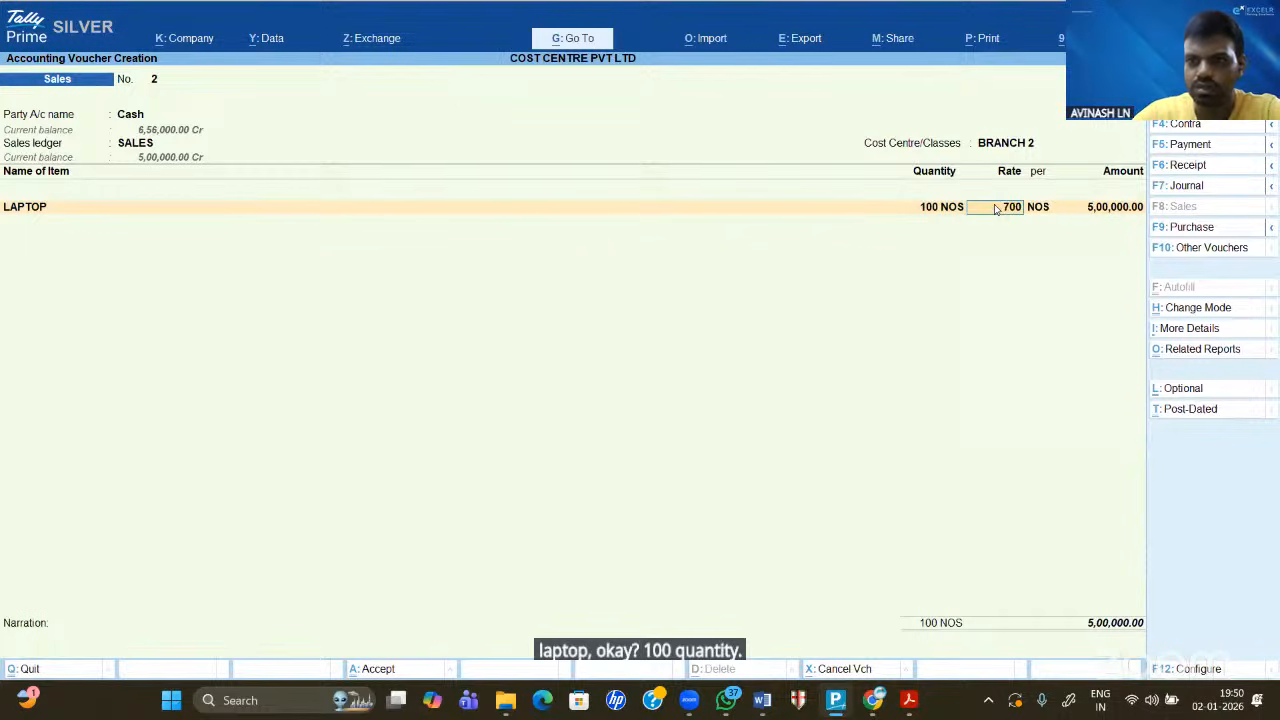
pyautogui.write('0')
pyautogui.press('Return')
pyautogui.press('Return')
pyautogui.press('Return')
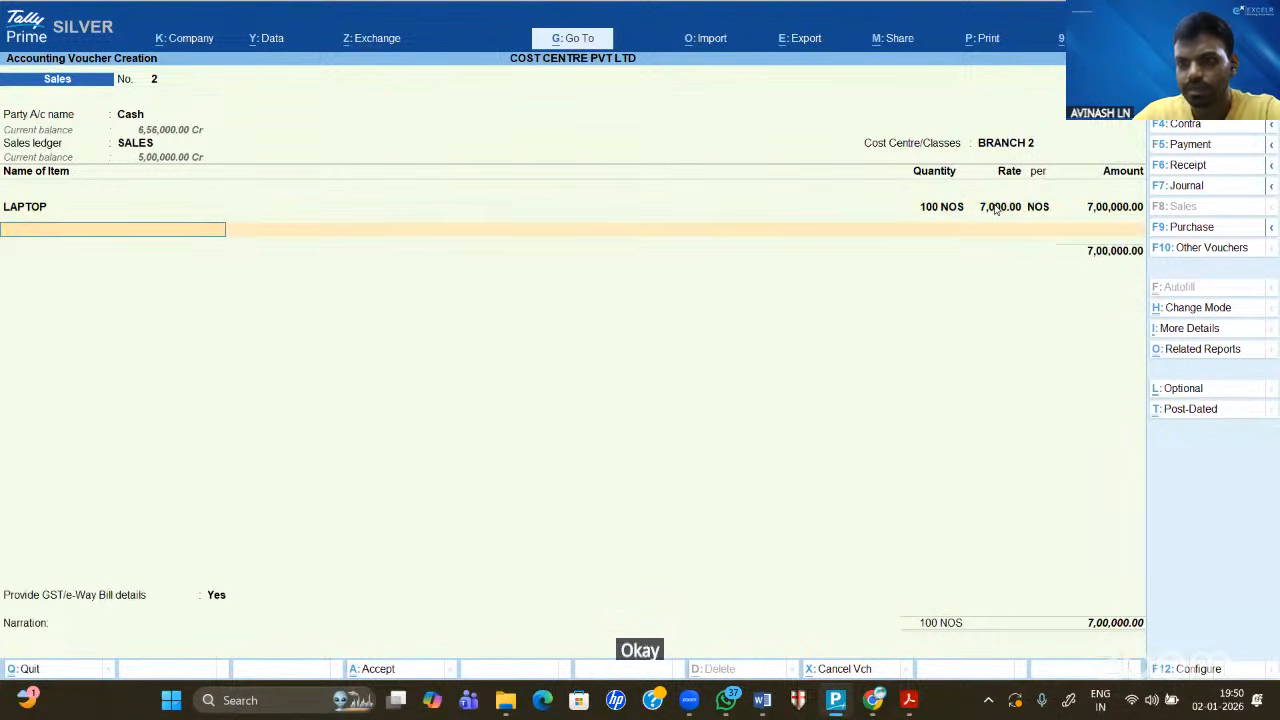
pyautogui.press('Return')
pyautogui.press('Return')
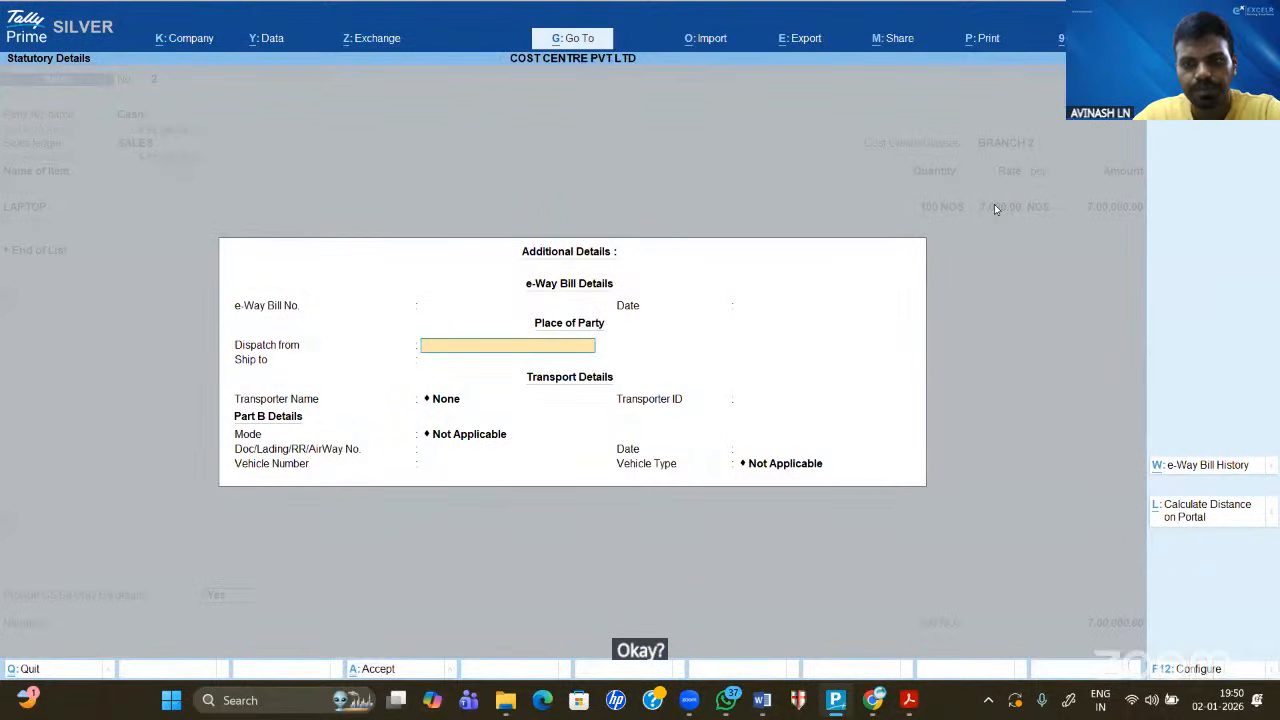
pyautogui.hotkey('ctrl', 'a')
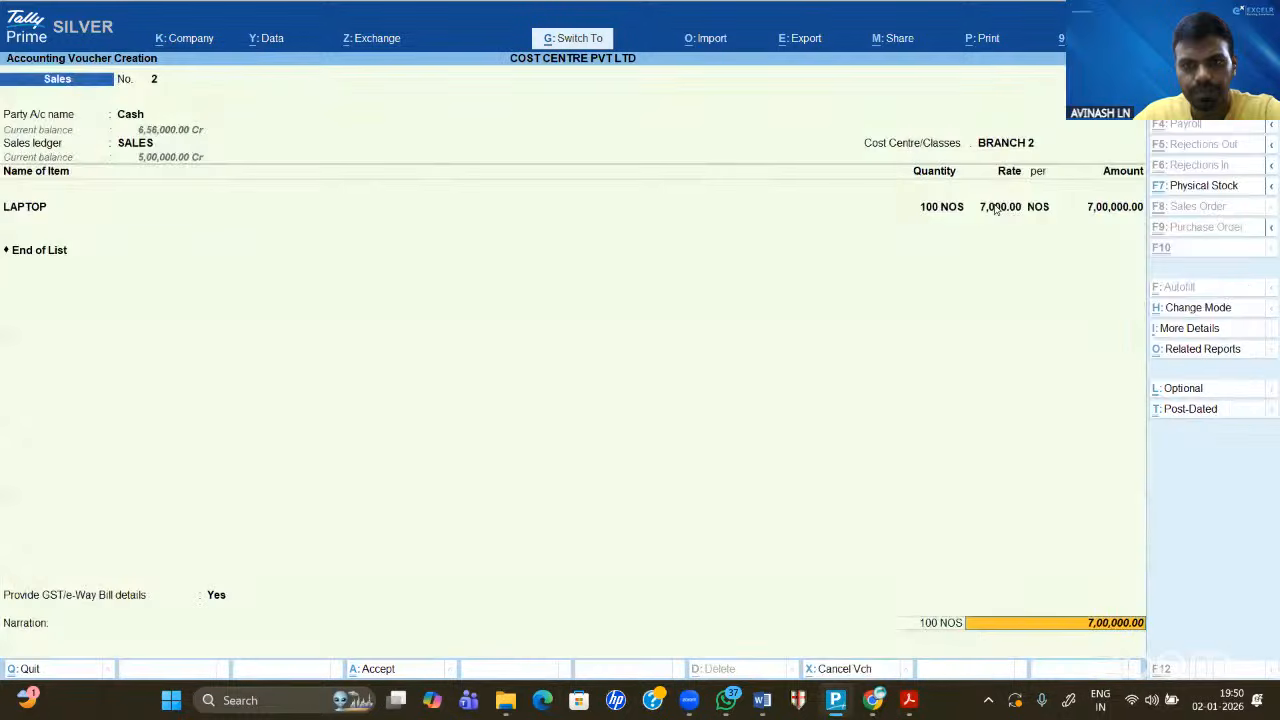
# - Save voucher 2 and begin voucher 3 with Cash, SALES ledger and cost centre BRANCH 3
pyautogui.hotkey('ctrl', 'a')
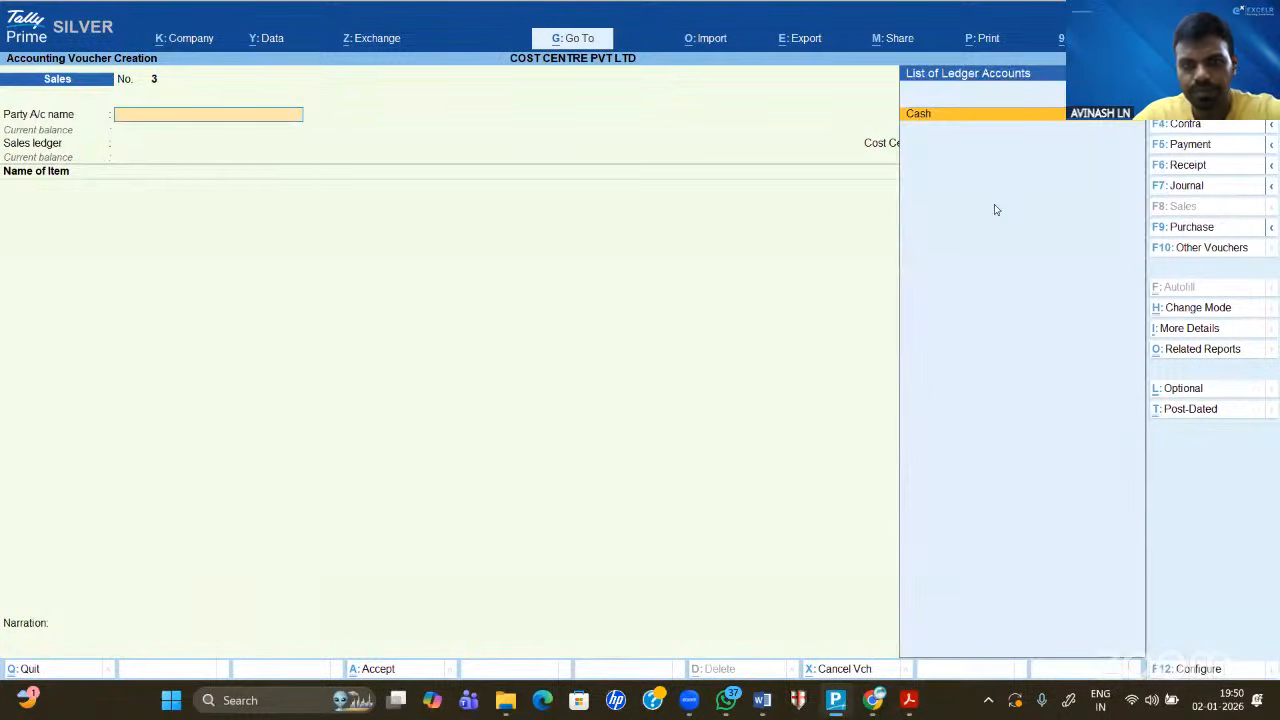
pyautogui.press('Return')
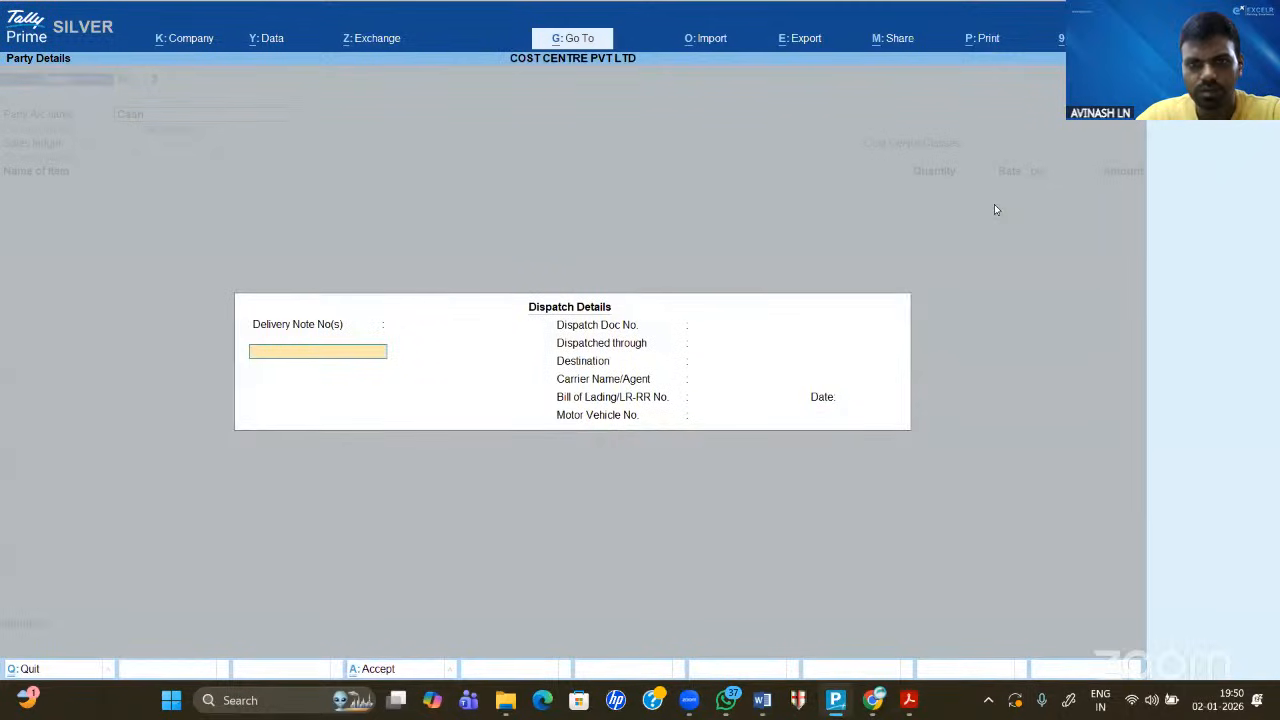
pyautogui.hotkey('ctrl', 'a')
pyautogui.hotkey('ctrl', 'a')
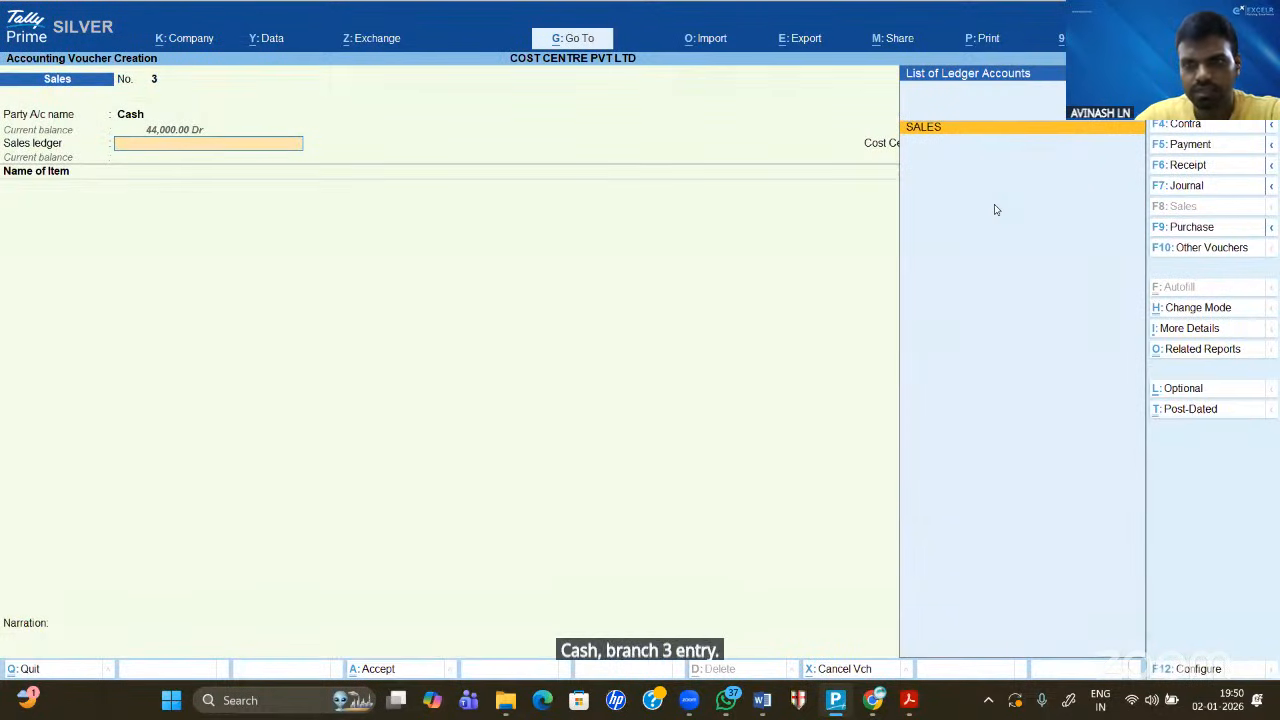
pyautogui.press('Return')
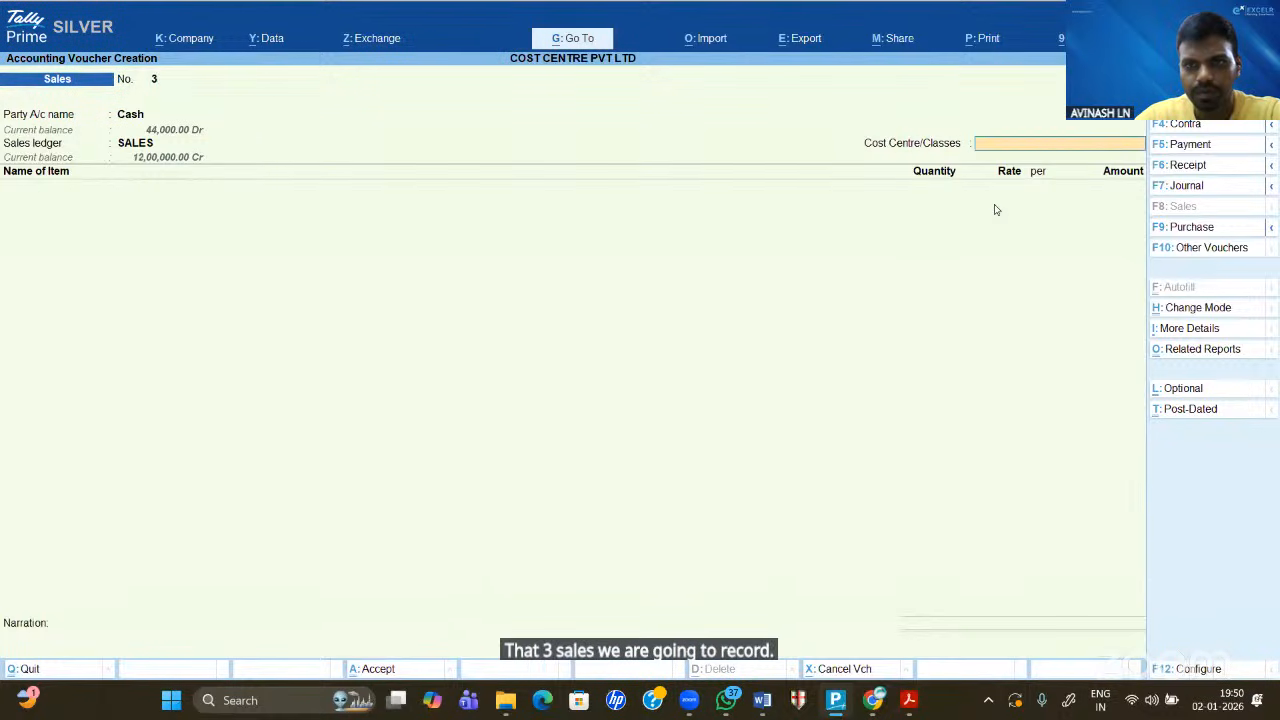
pyautogui.press('Down')
pyautogui.press('Down')
pyautogui.press('Down')
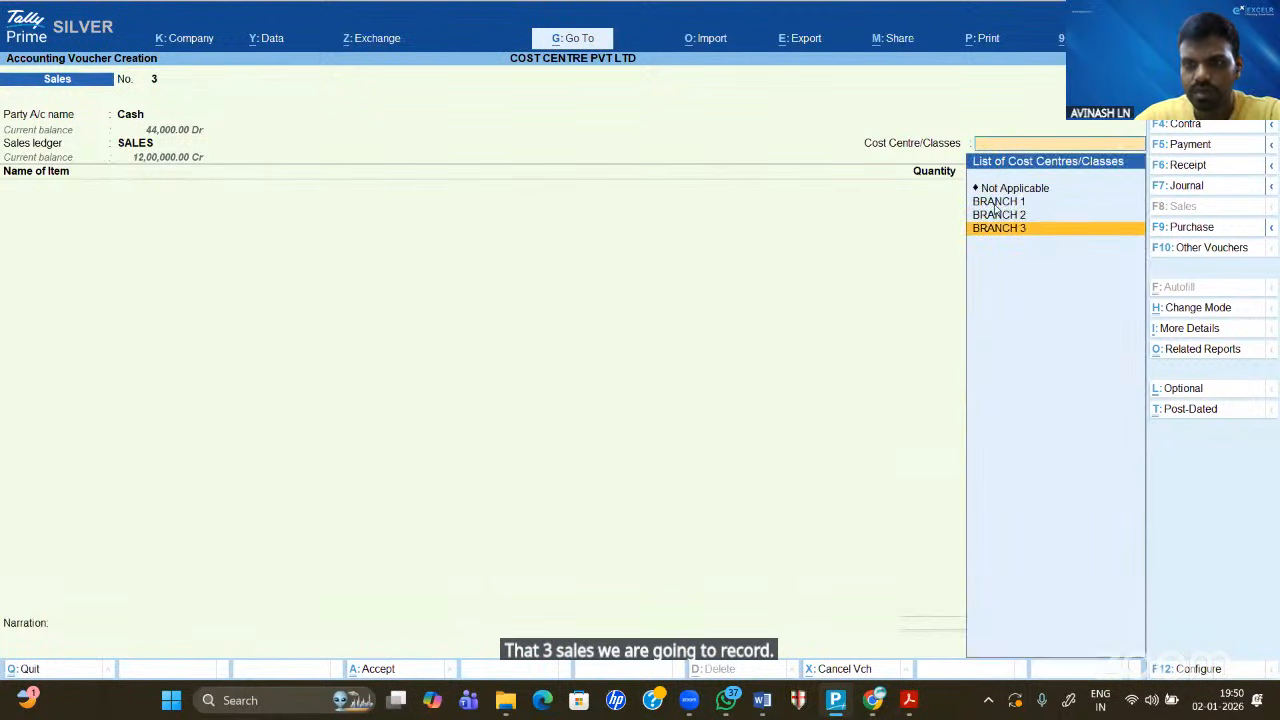
pyautogui.press('Return')
# - Enter 100 LAPTOP at 9,000 for 9,00,000 and save the voucher
pyautogui.write('L')
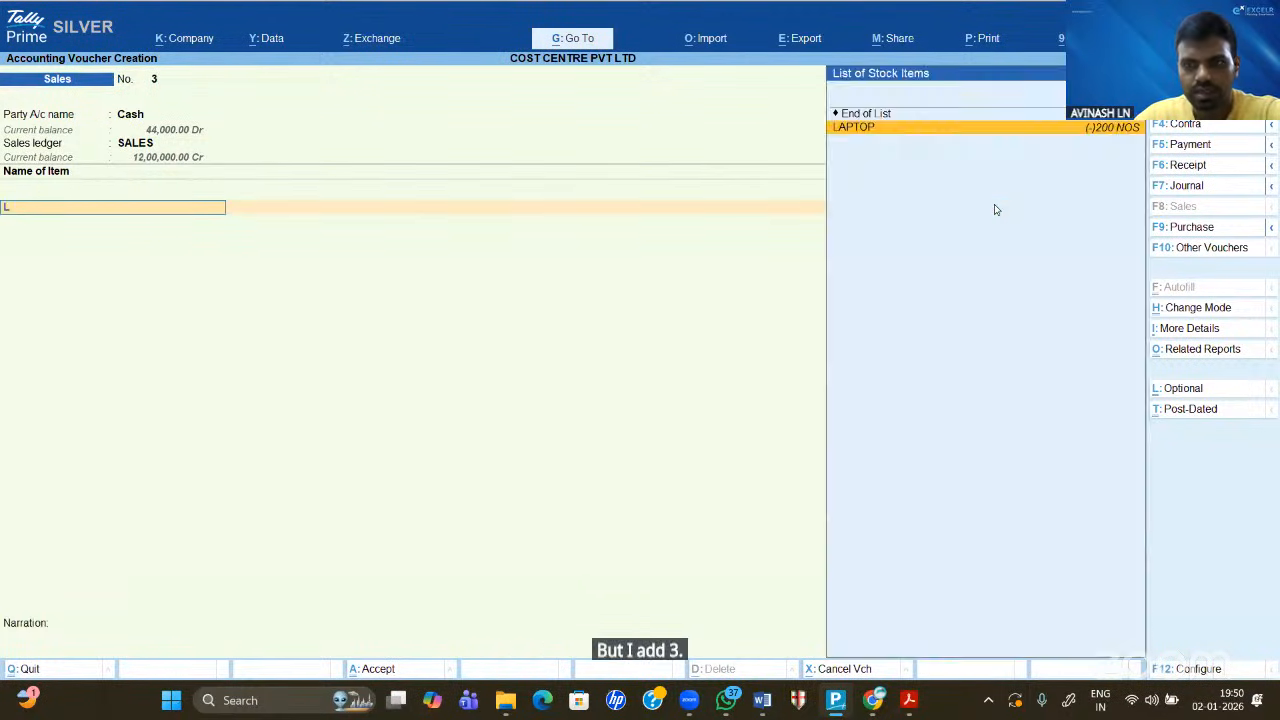
pyautogui.press('Return')
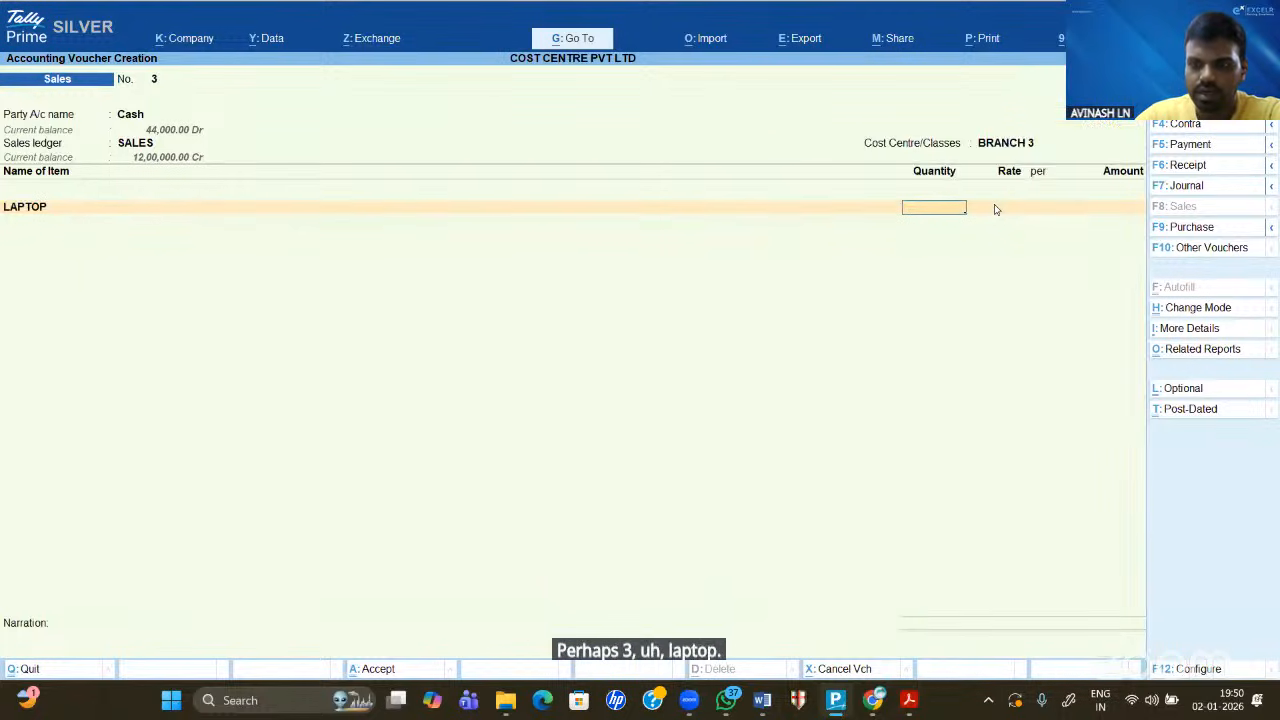
pyautogui.write('100')
pyautogui.press('Return')
pyautogui.write('7000')
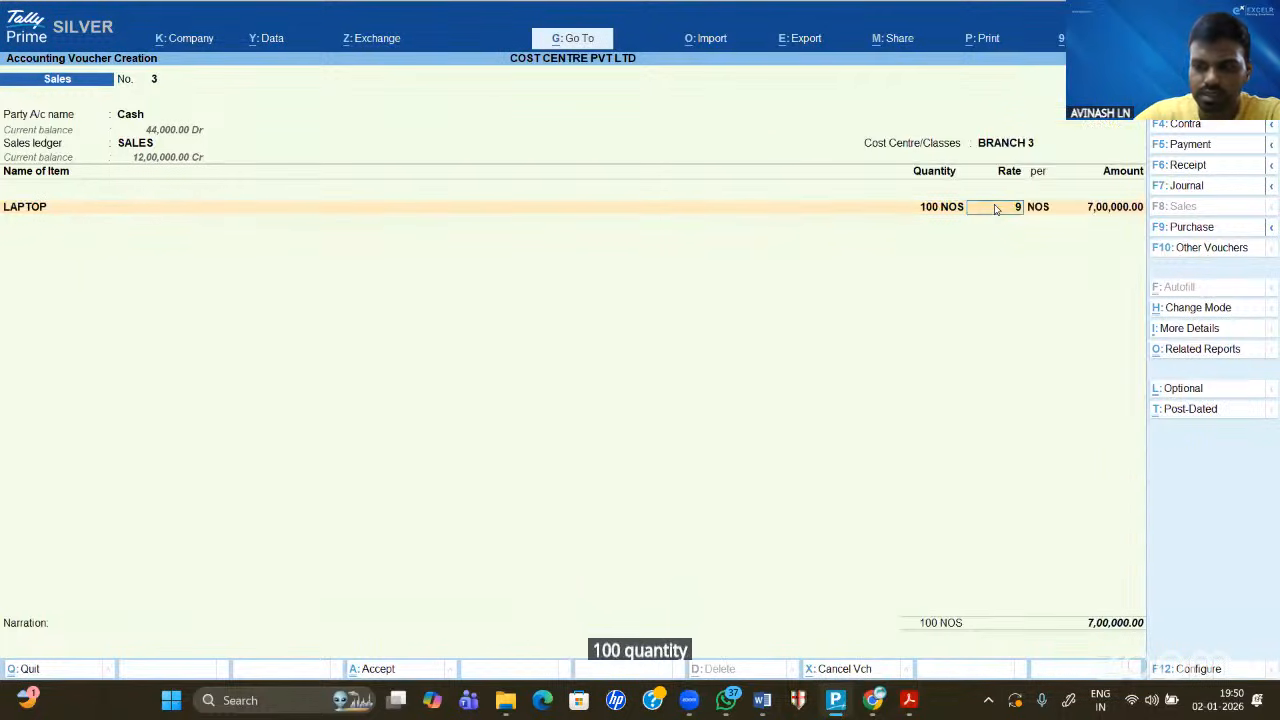
pyautogui.press('Return')
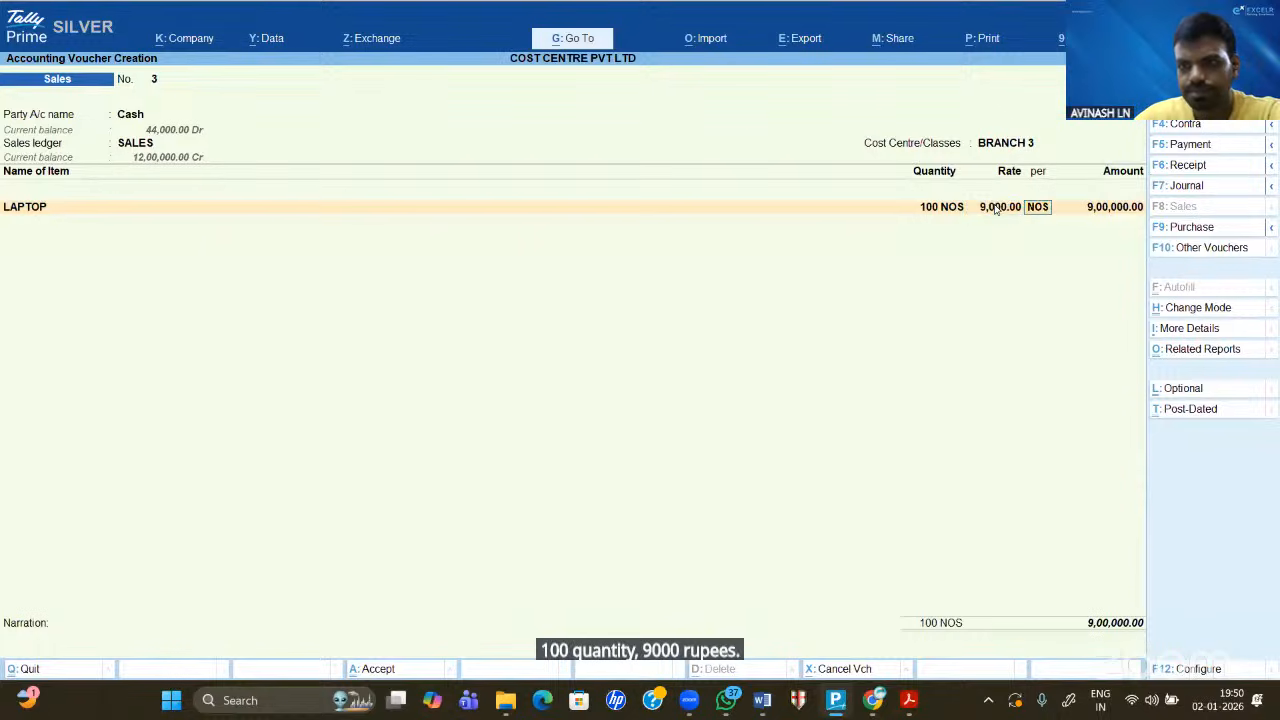
pyautogui.press('Return')
pyautogui.press('Return')
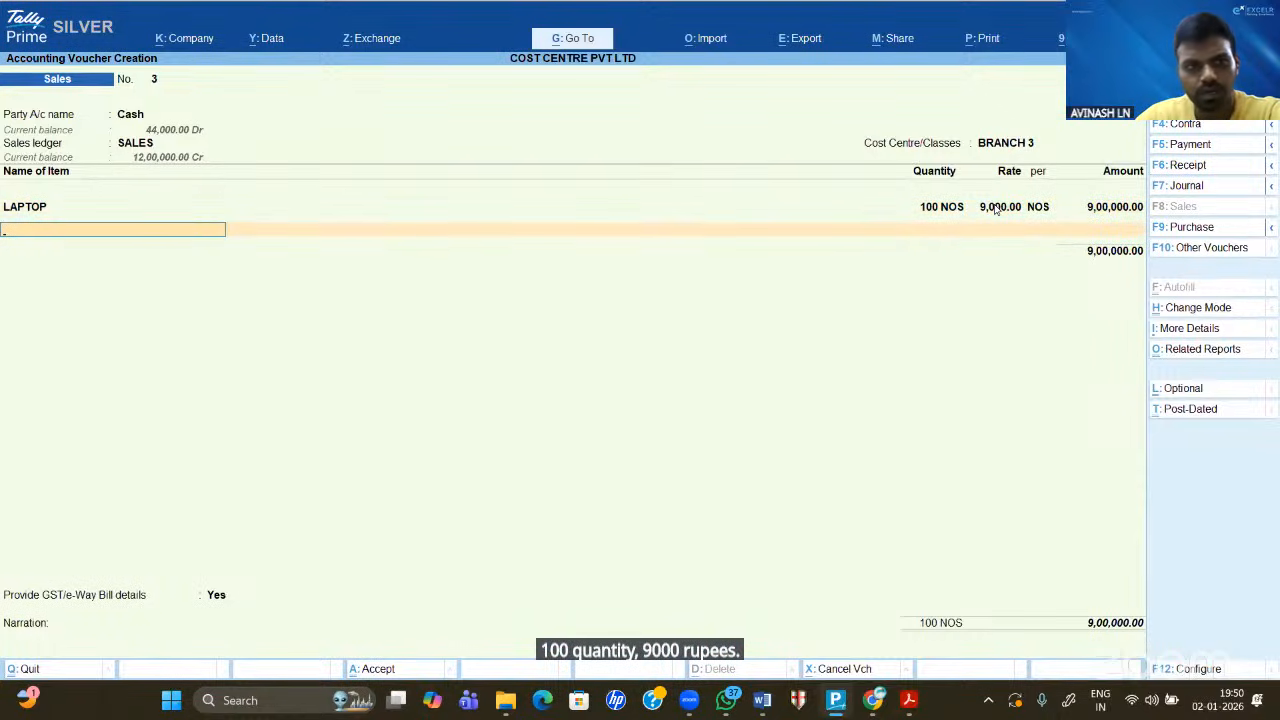
pyautogui.press('Return')
pyautogui.press('Return')
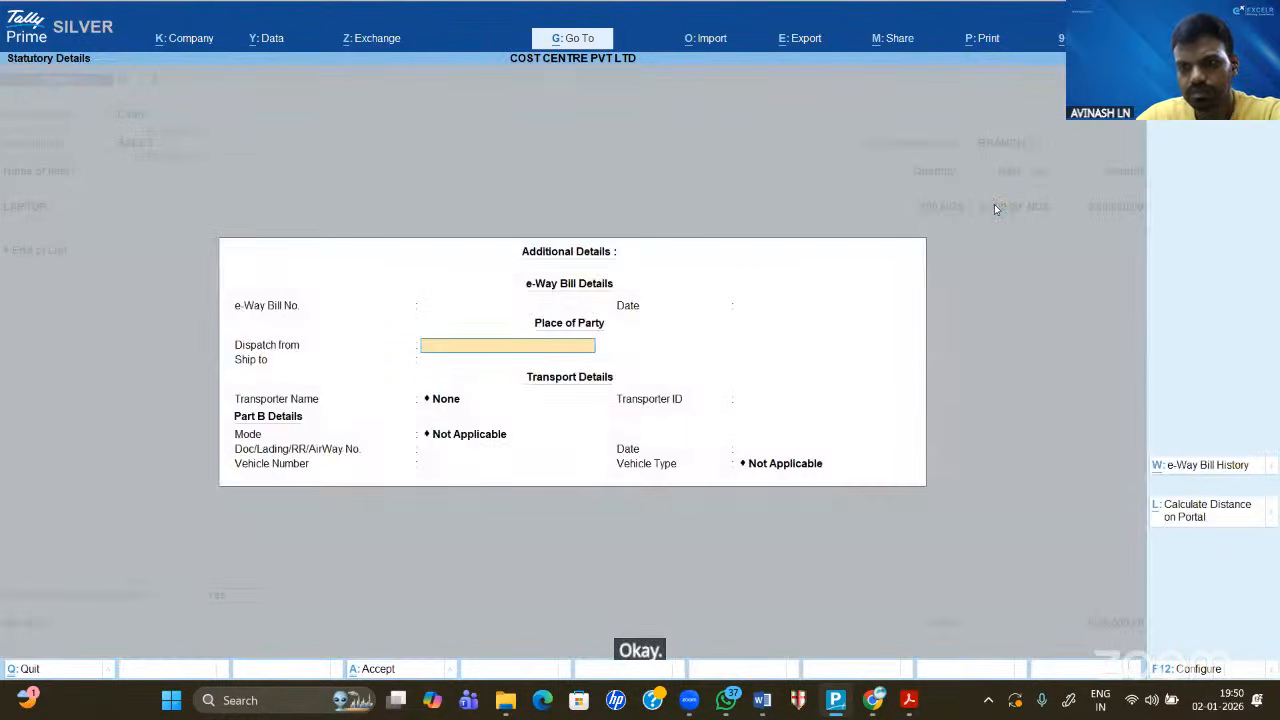
pyautogui.hotkey('ctrl', 'a')
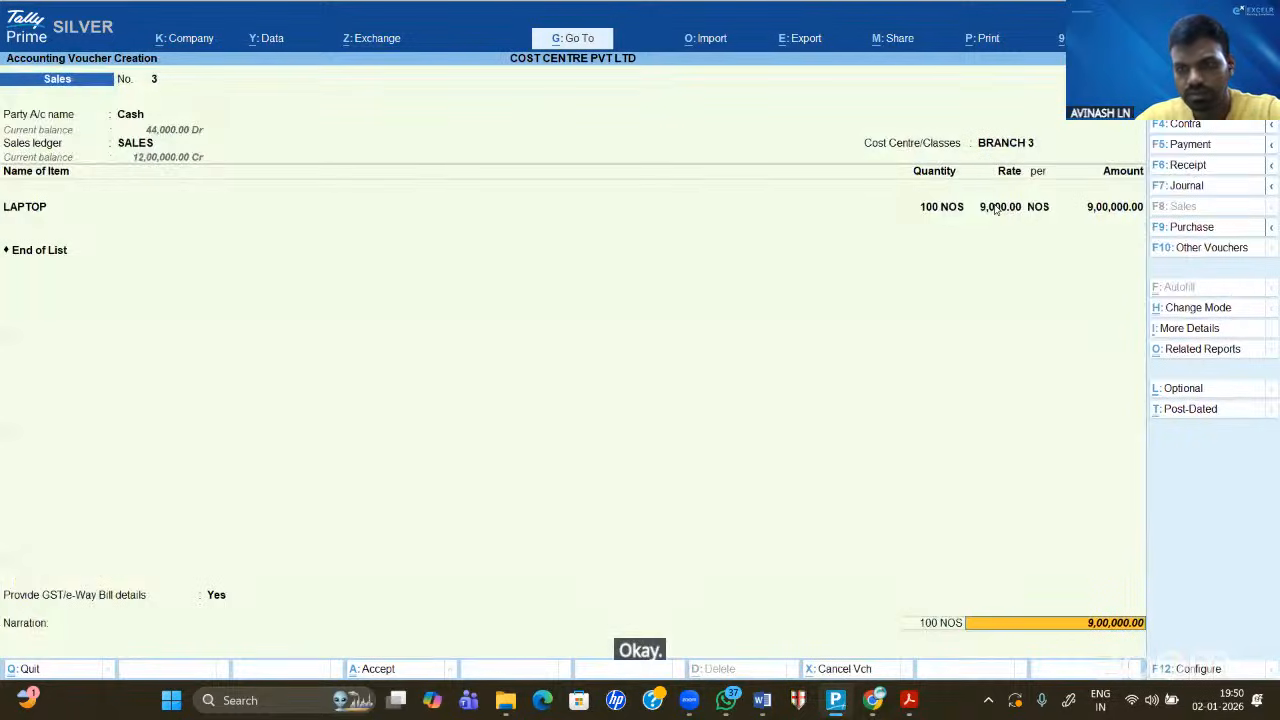
pyautogui.press('Return')
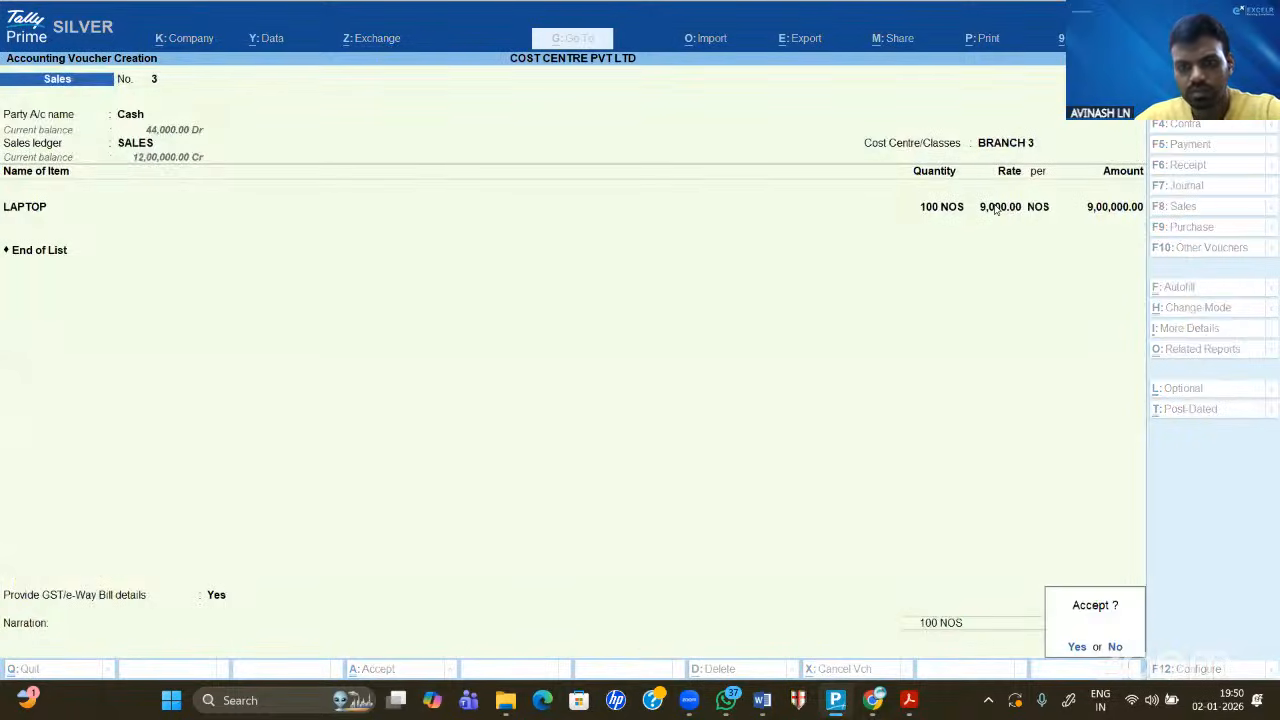
pyautogui.press('Return')
pyautogui.press('n')
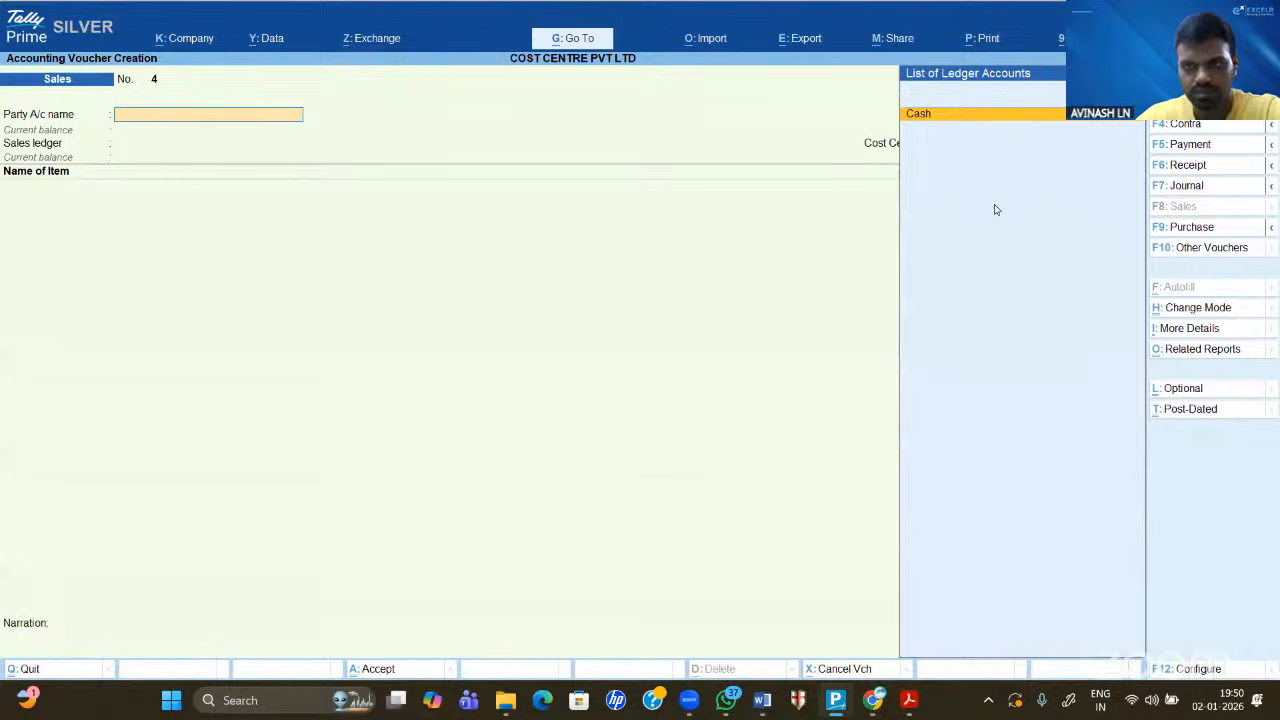
# - Set the voucher date to 1.5.25 with Cash, SALES ledger and cost centre BRANCH 1
pyautogui.press('F2')
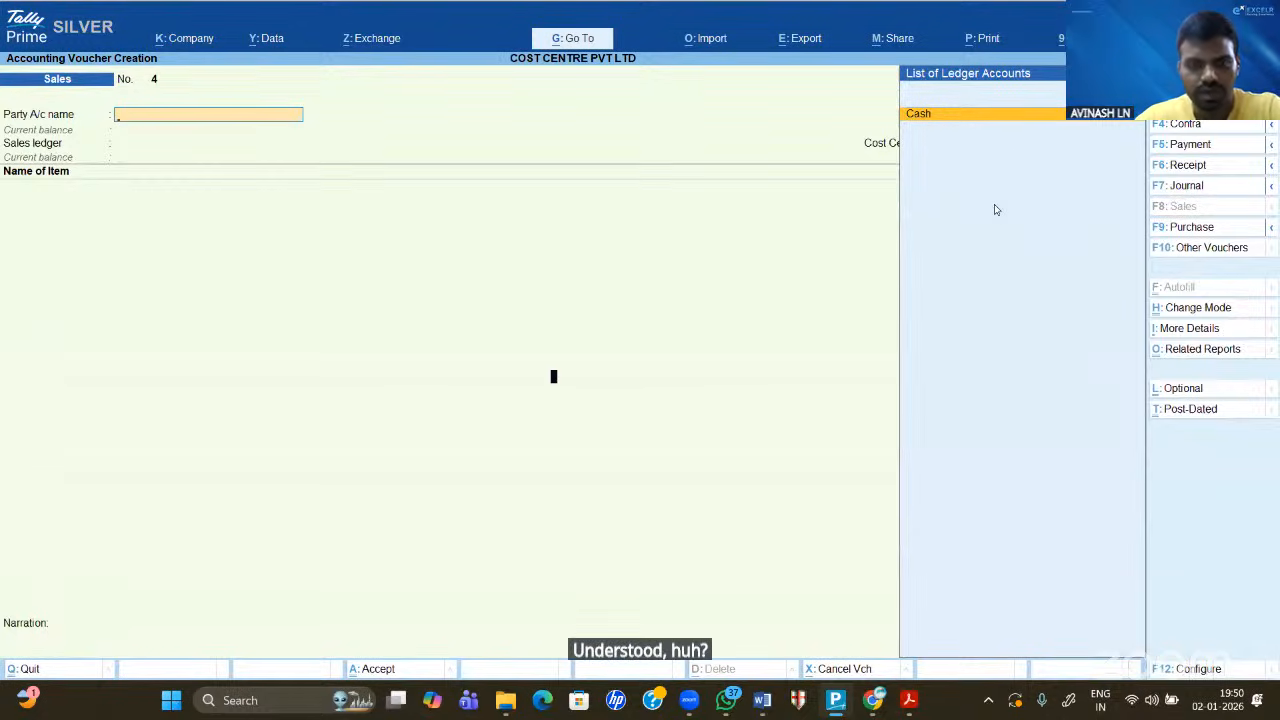
pyautogui.write('1.5.')
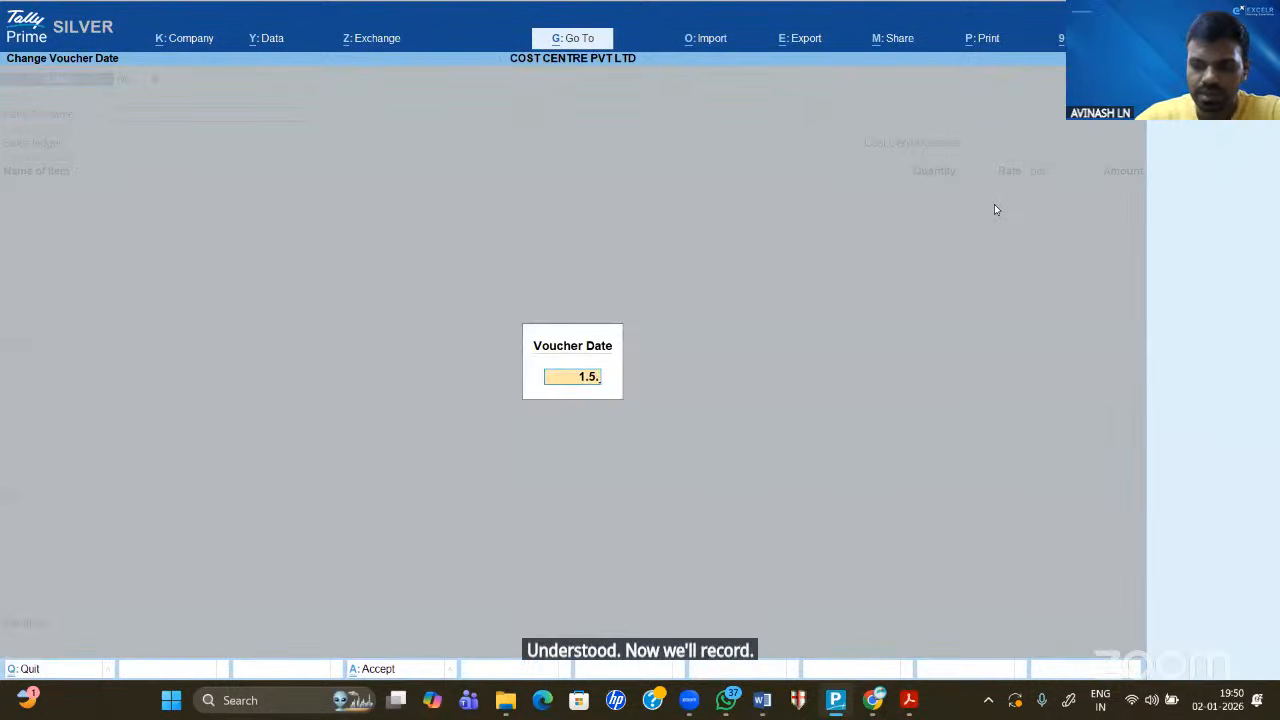
pyautogui.write('25')
pyautogui.press('Return')
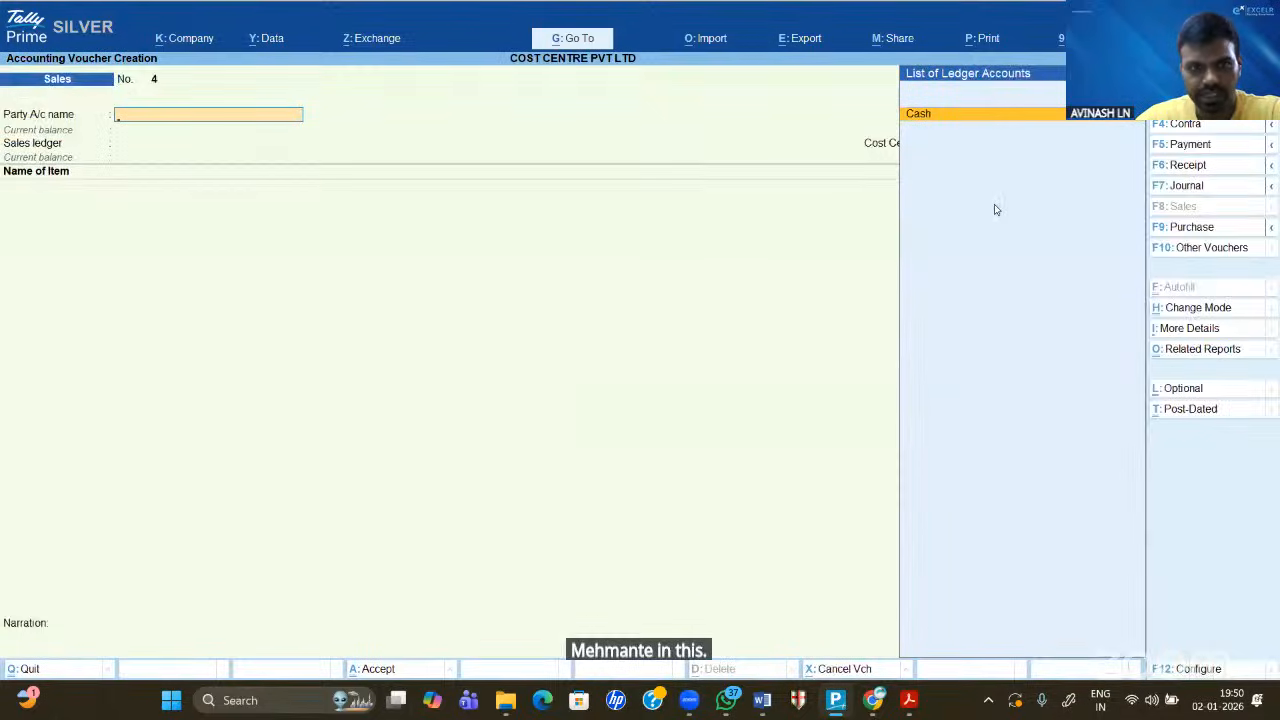
pyautogui.press('Return')
pyautogui.hotkey('ctrl', 'a')
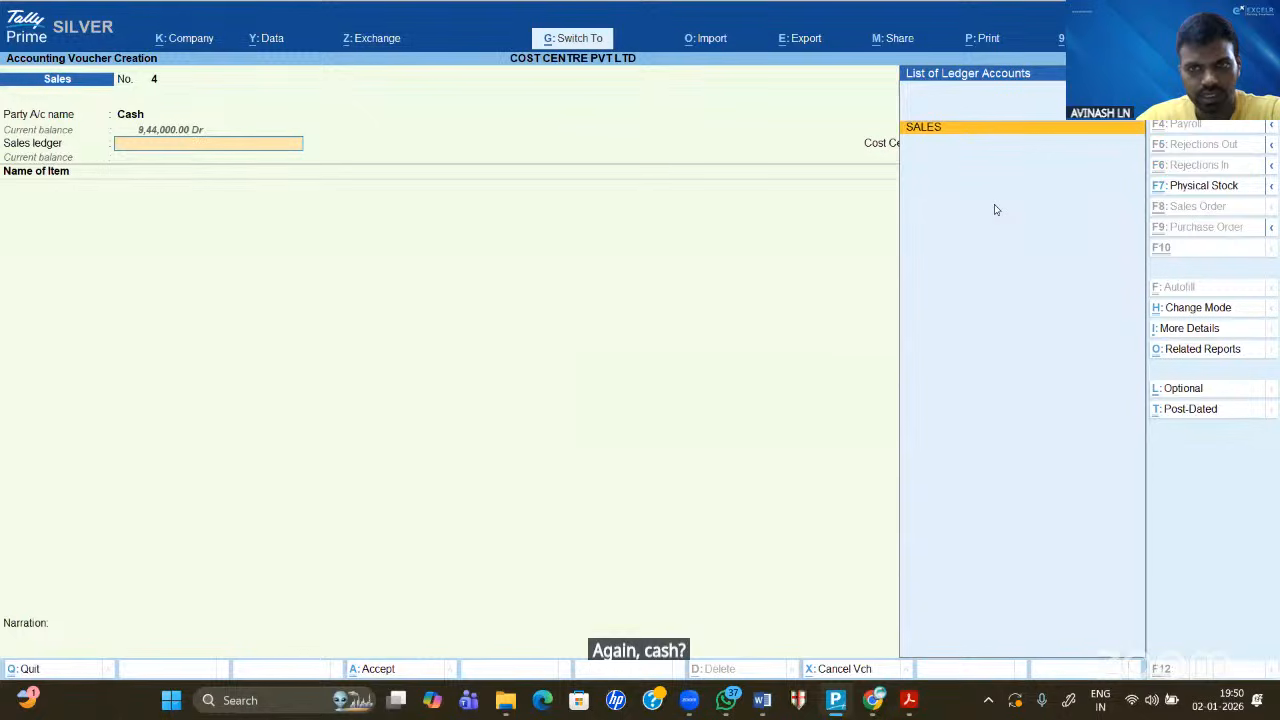
pyautogui.press('Return')
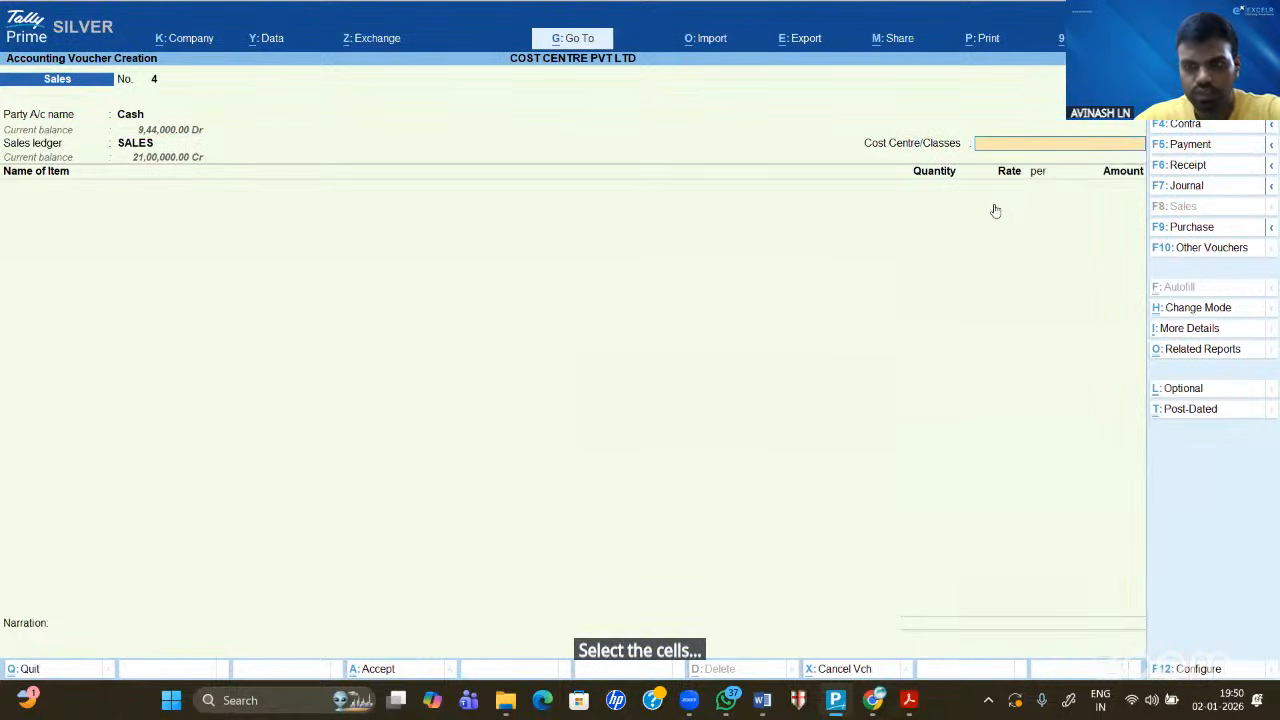
pyautogui.write('B')
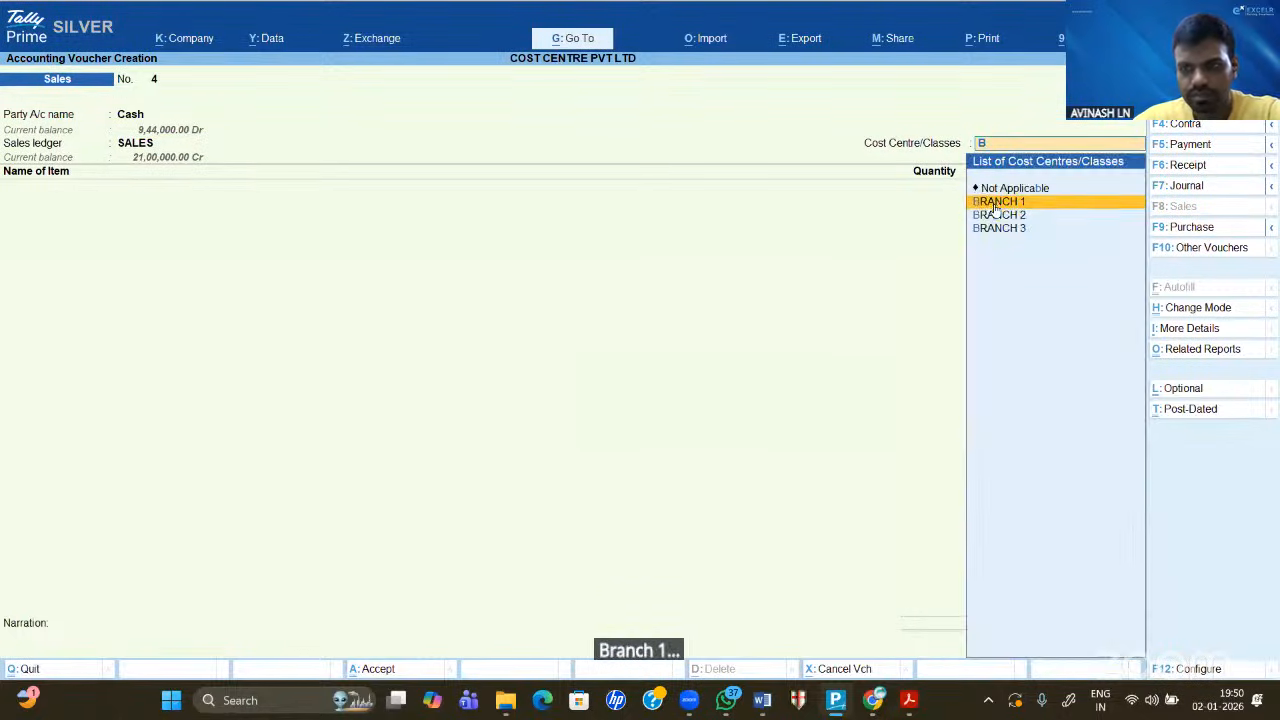
pyautogui.press('Return')
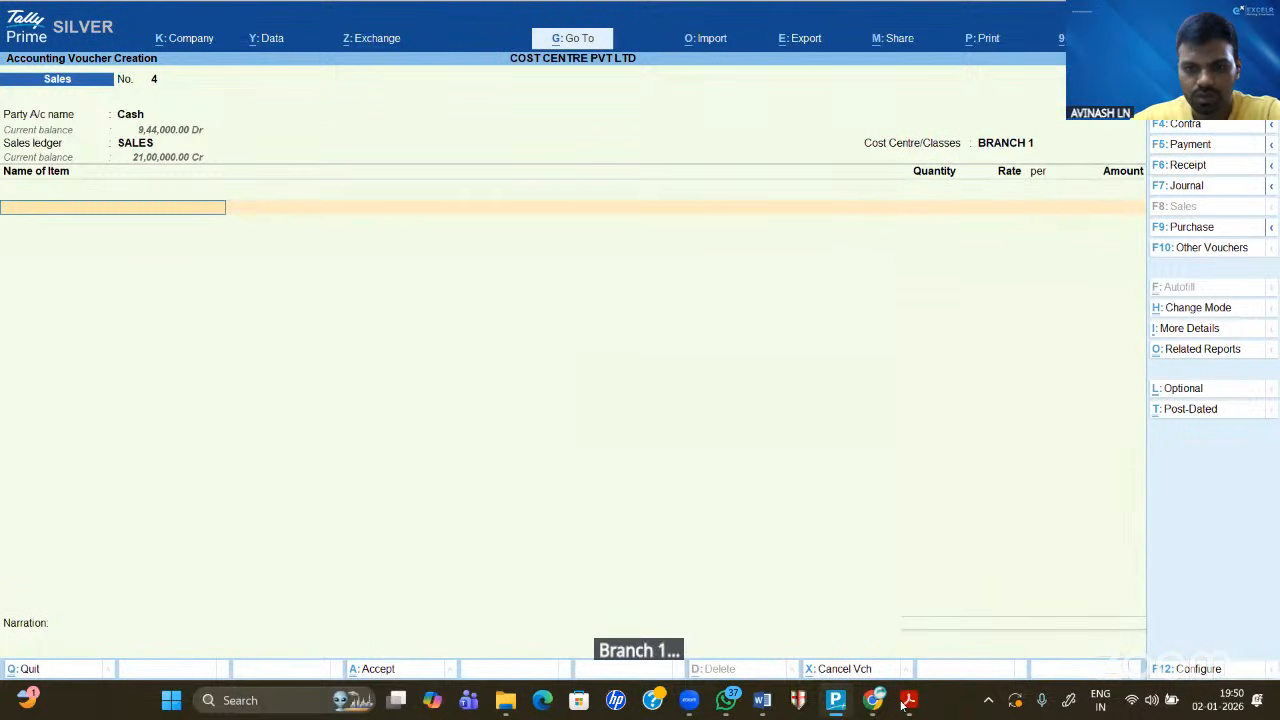
# - After checking the Word figures, enter 100 LAPTOP at 7,000 for 7,00,000
pyautogui.click(776, 702)
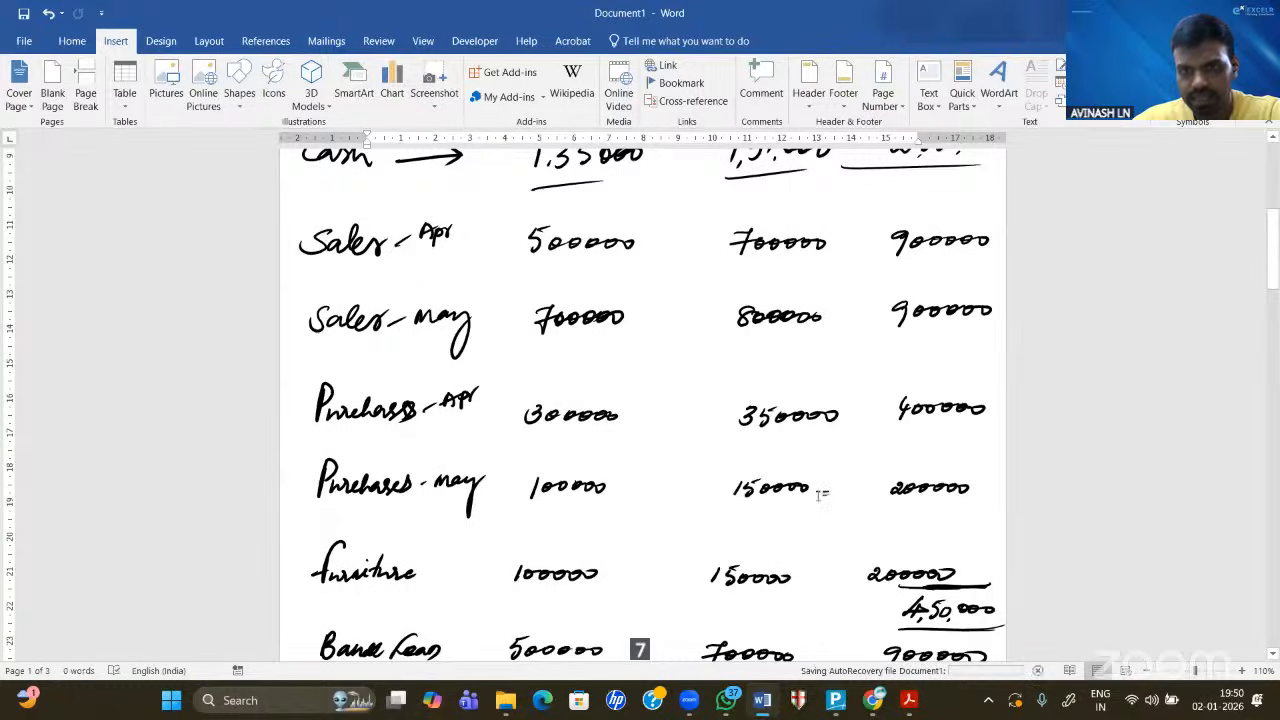
pyautogui.click(836, 702)
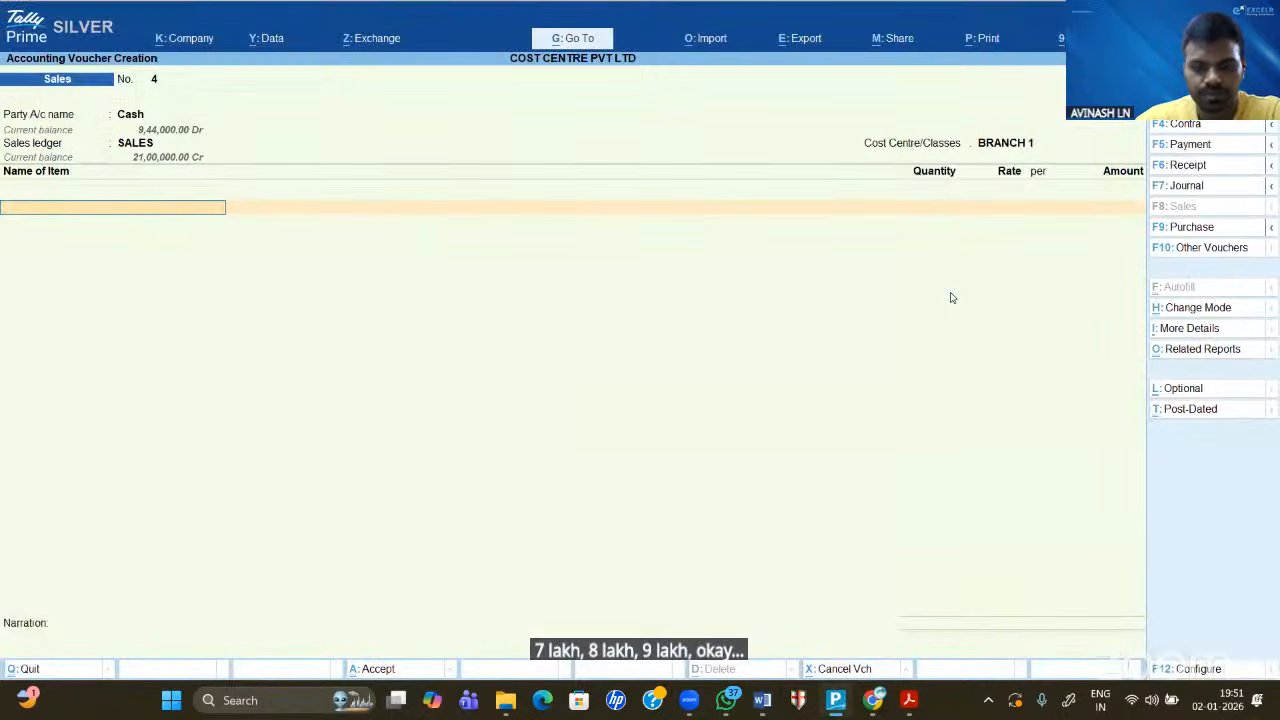
pyautogui.press('Down')
pyautogui.press('Return')
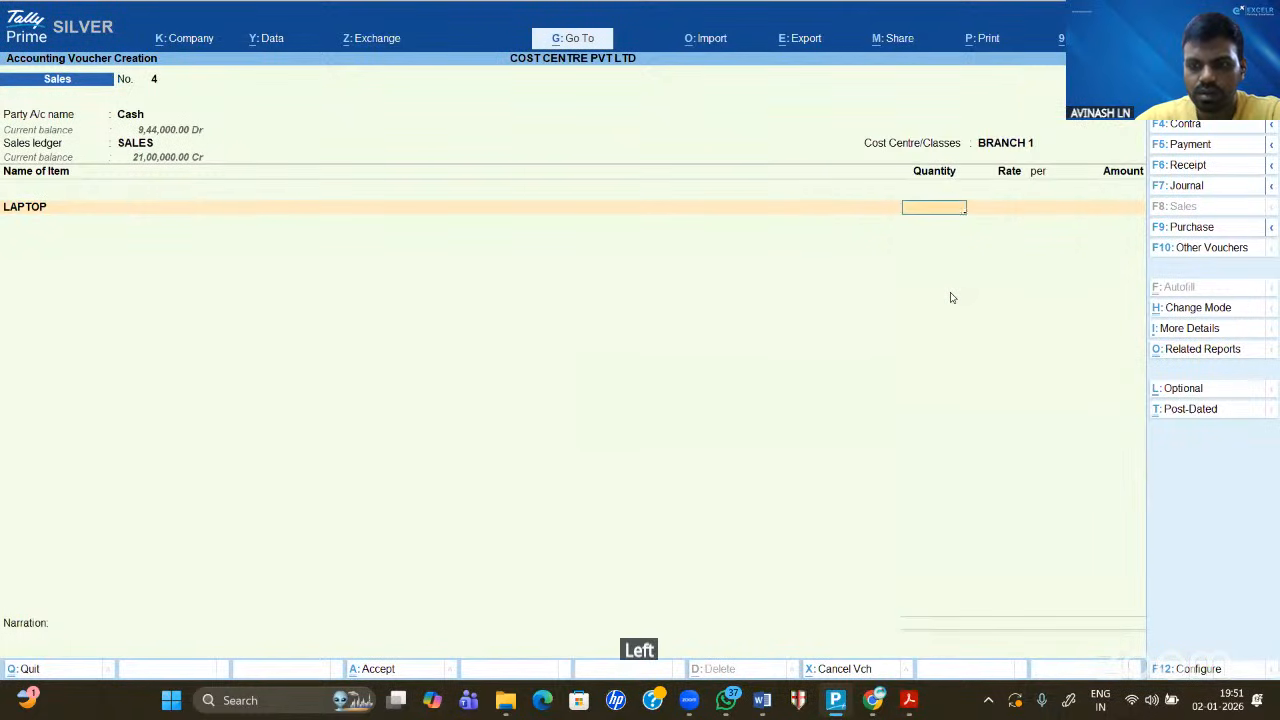
pyautogui.write('100')
pyautogui.press('Return')
pyautogui.press('Return')
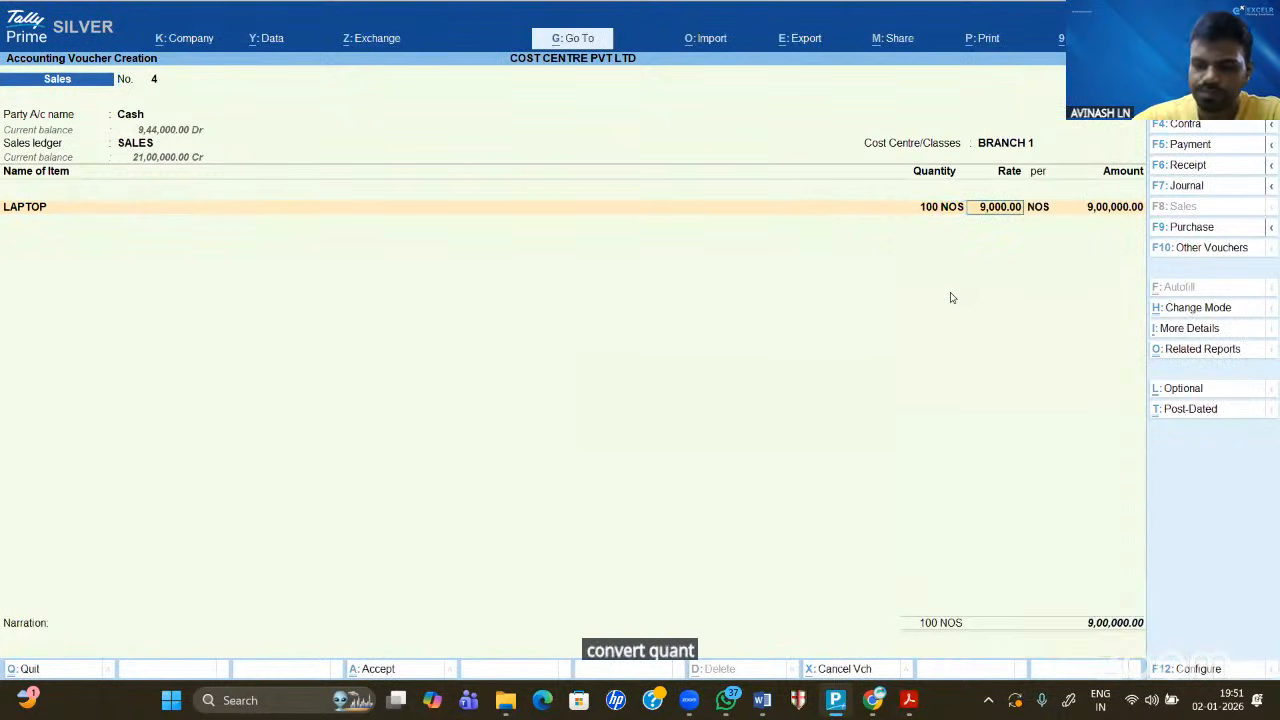
pyautogui.write('7,000')
pyautogui.press('Return')
pyautogui.press('Return')
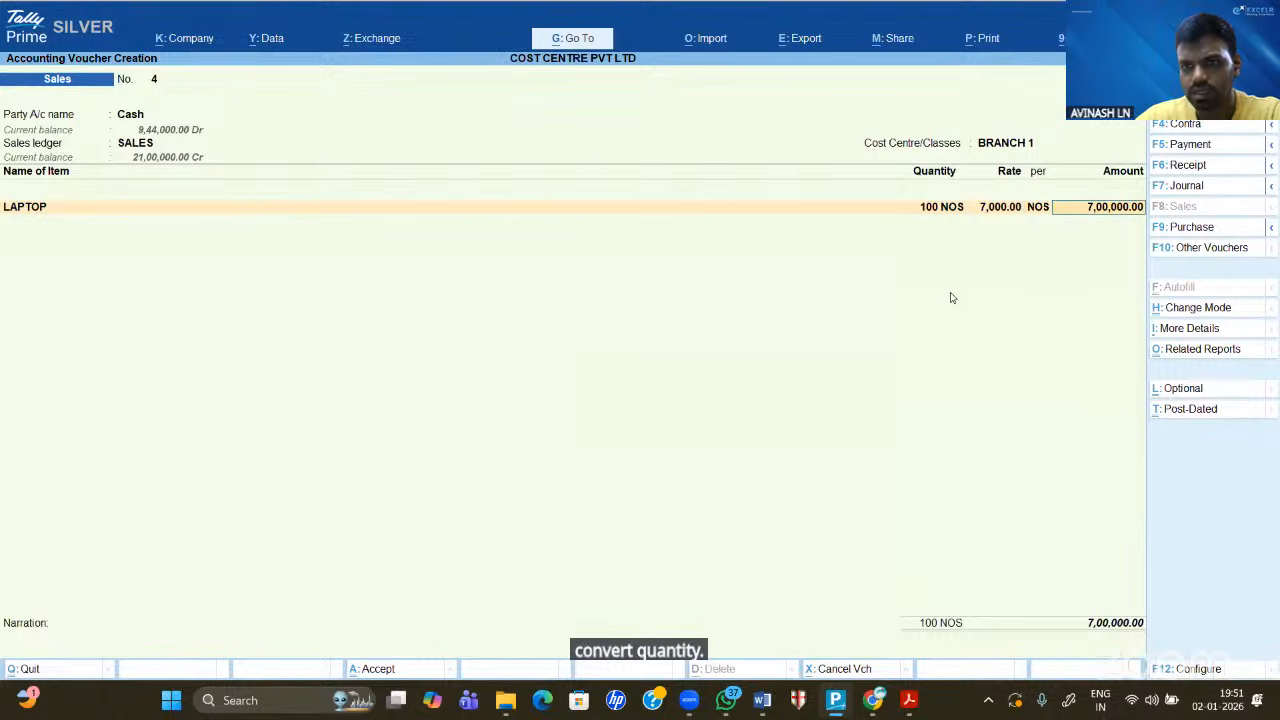
pyautogui.press('Return')
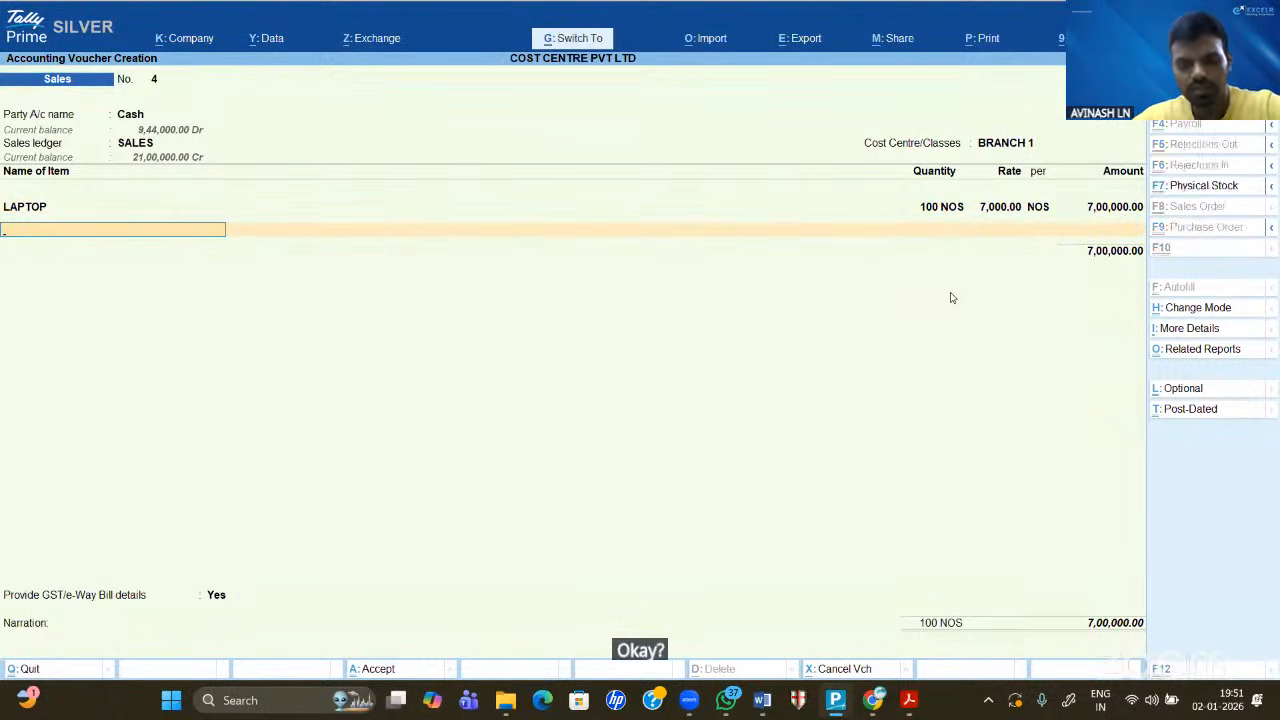
pyautogui.hotkey('ctrl', 'a')
# - Save voucher 4 and begin voucher 5 with Cash, SALES ledger and cost centre BRANCH 2
pyautogui.press('n')
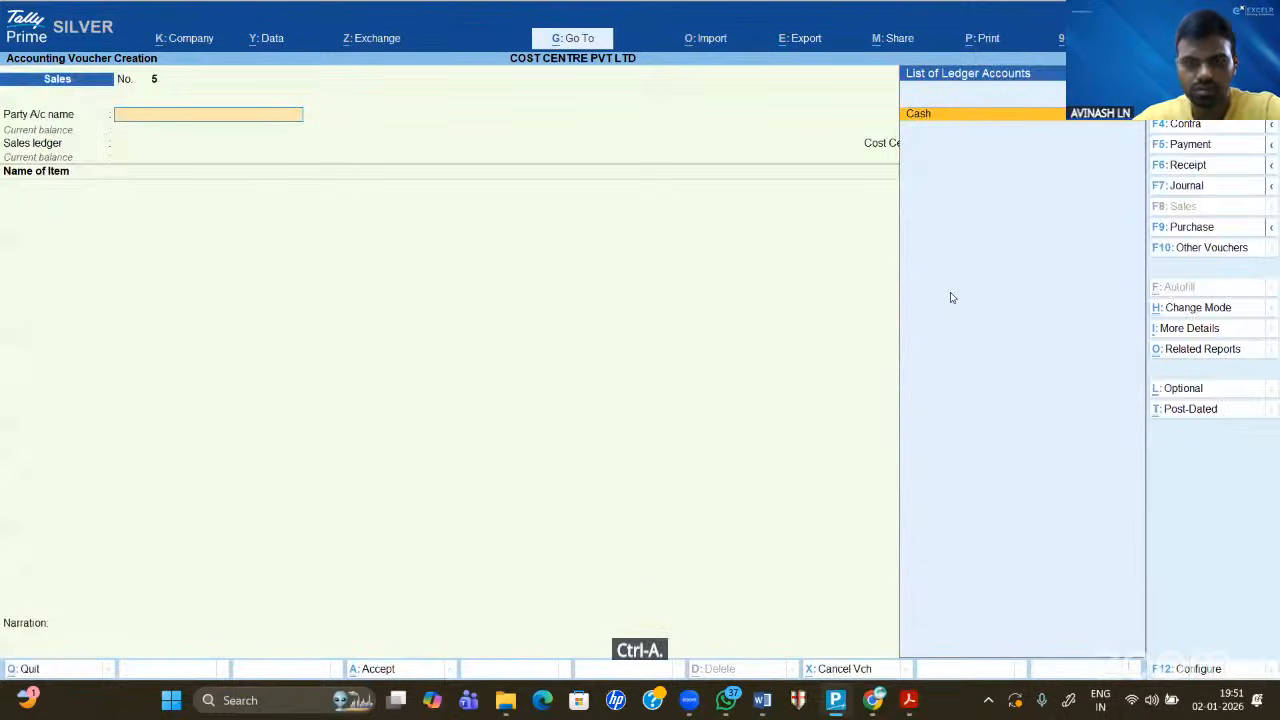
pyautogui.press('Return')
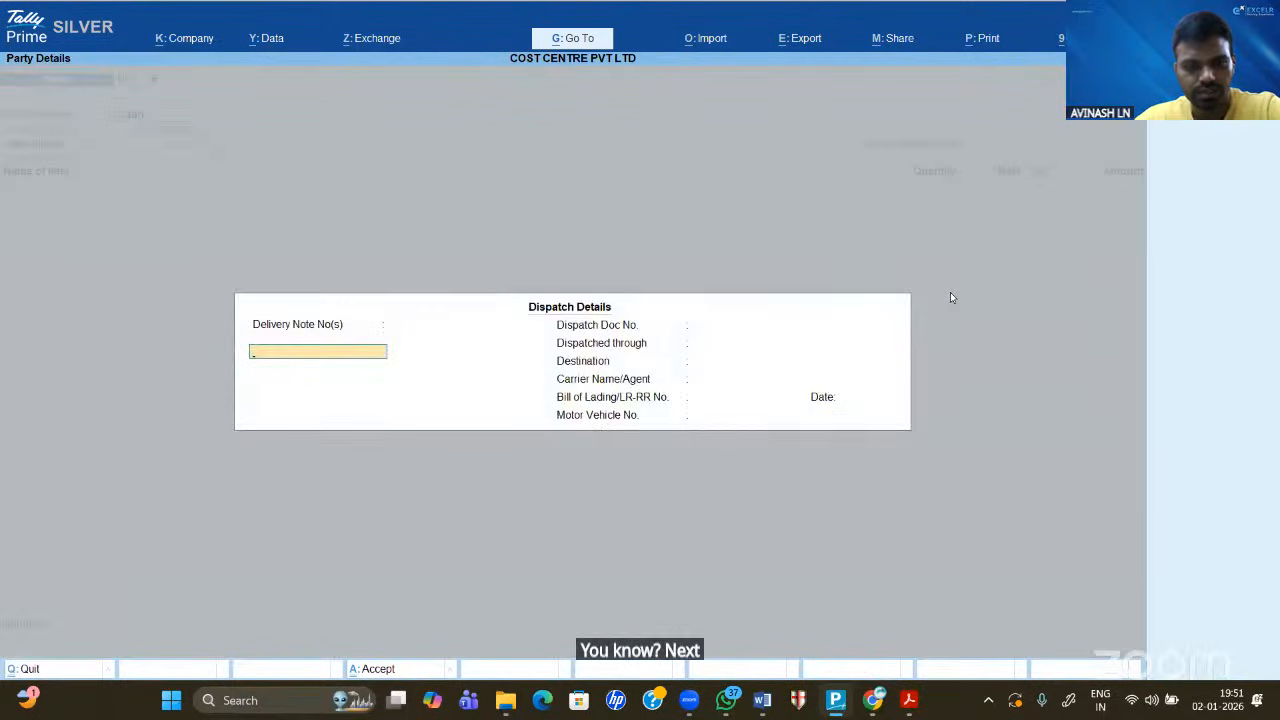
pyautogui.hotkey('ctrl', 'a')
pyautogui.hotkey('ctrl', 'a')
pyautogui.press('Return')
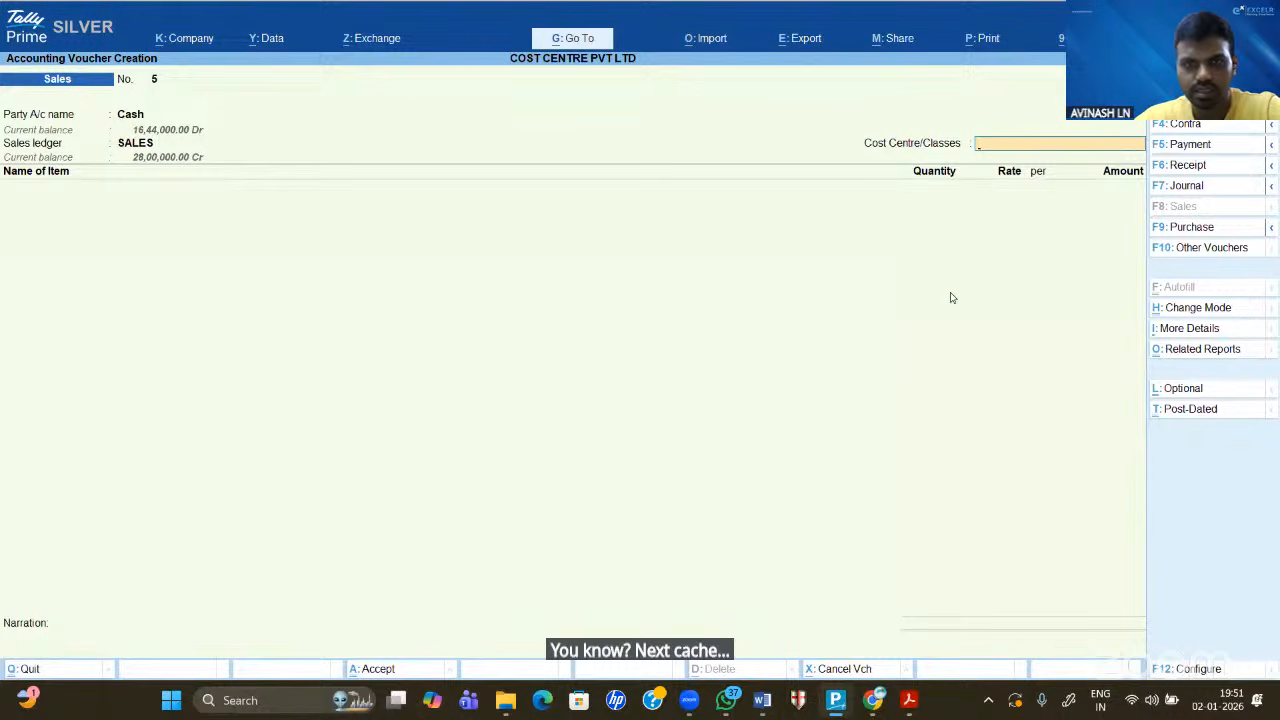
pyautogui.press('Down')
pyautogui.press('Down')
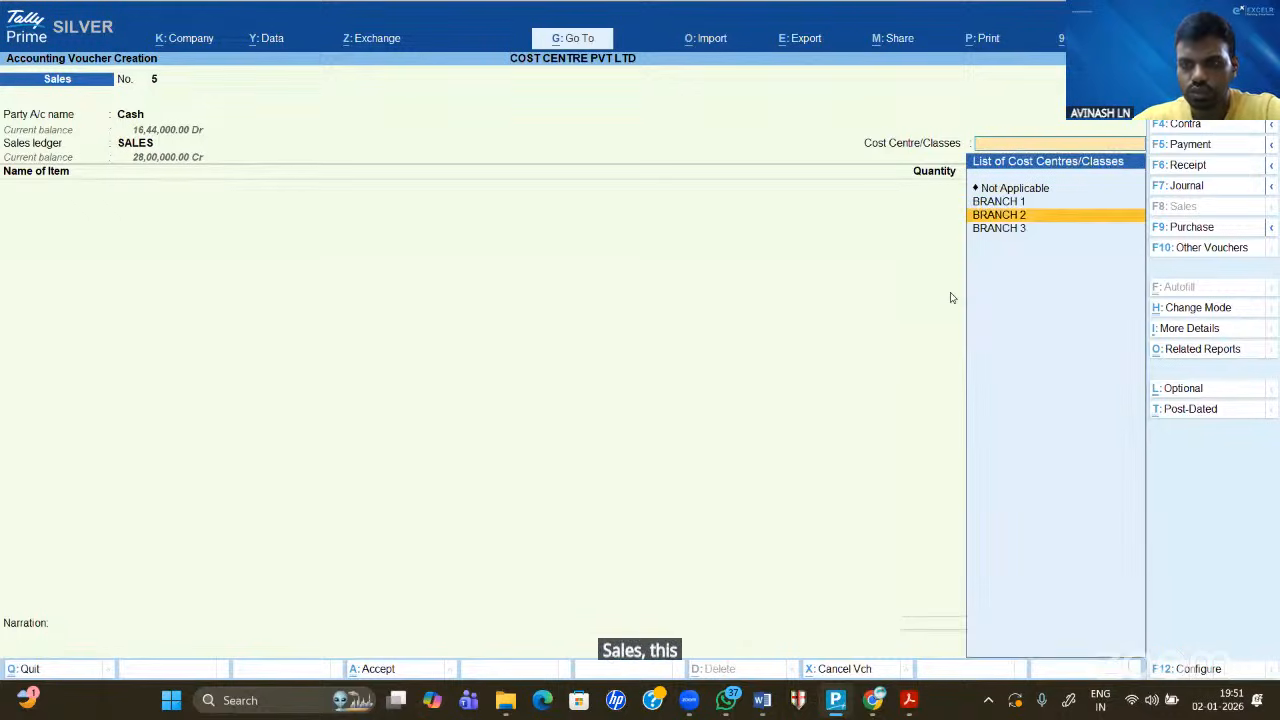
pyautogui.press('Return')
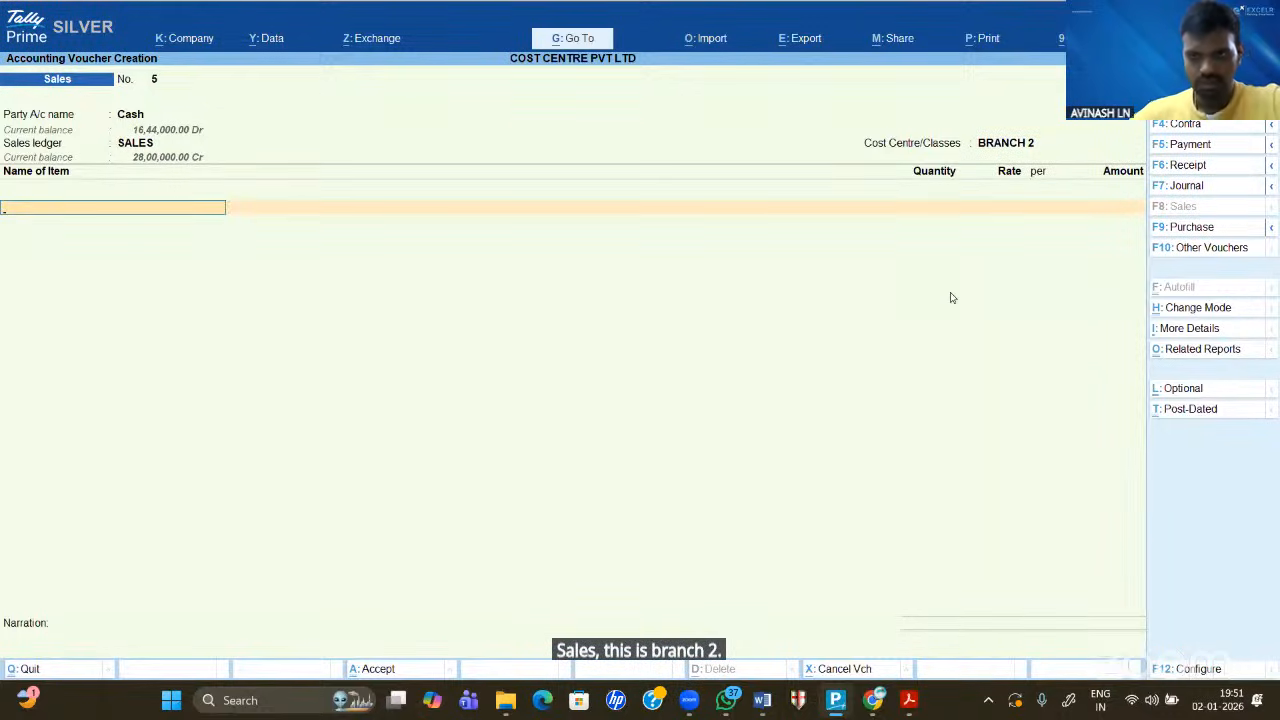
# - Enter 100 LAPTOP at 8,000 for 8,00,000 and accept the GST details
pyautogui.press('Down')
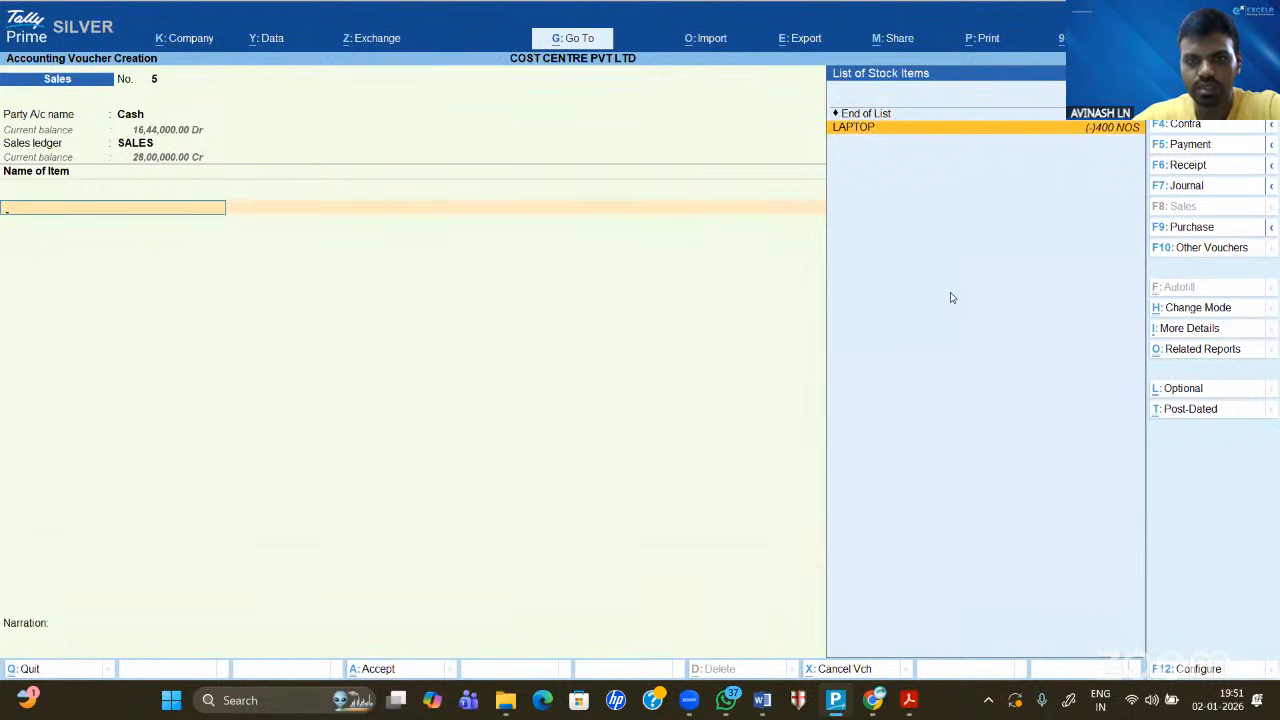
pyautogui.press('Return')
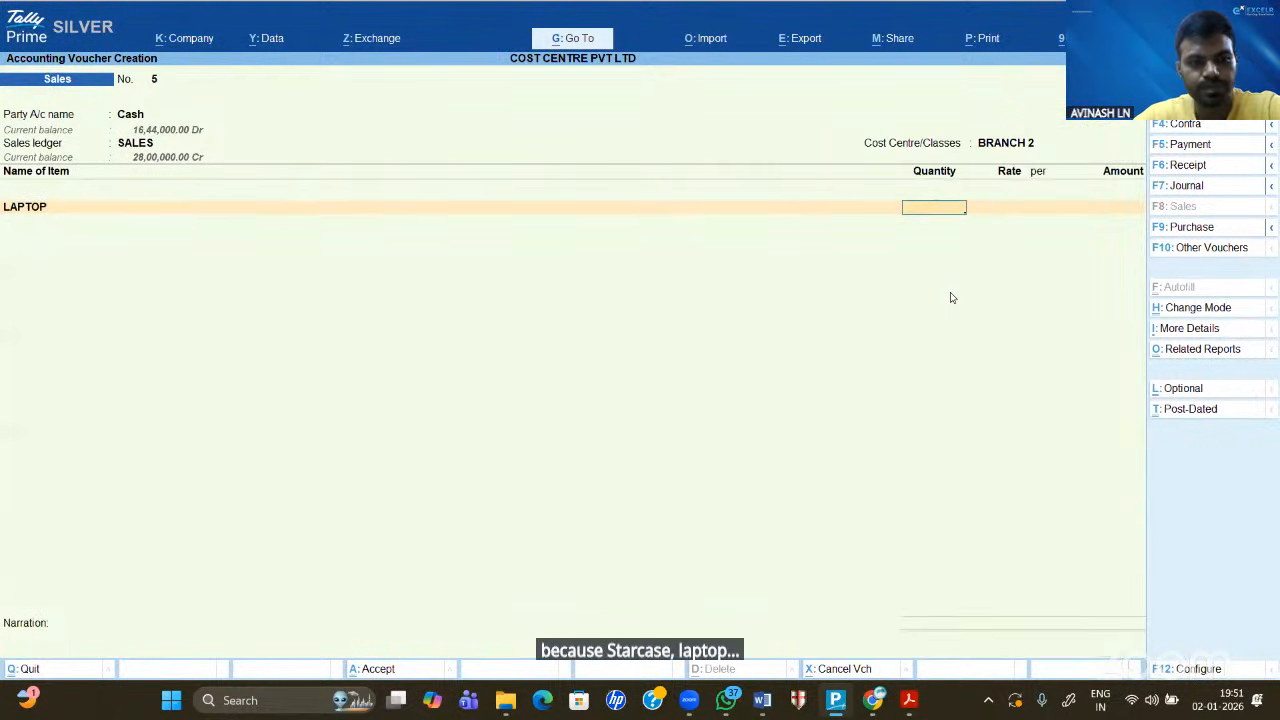
pyautogui.write('100')
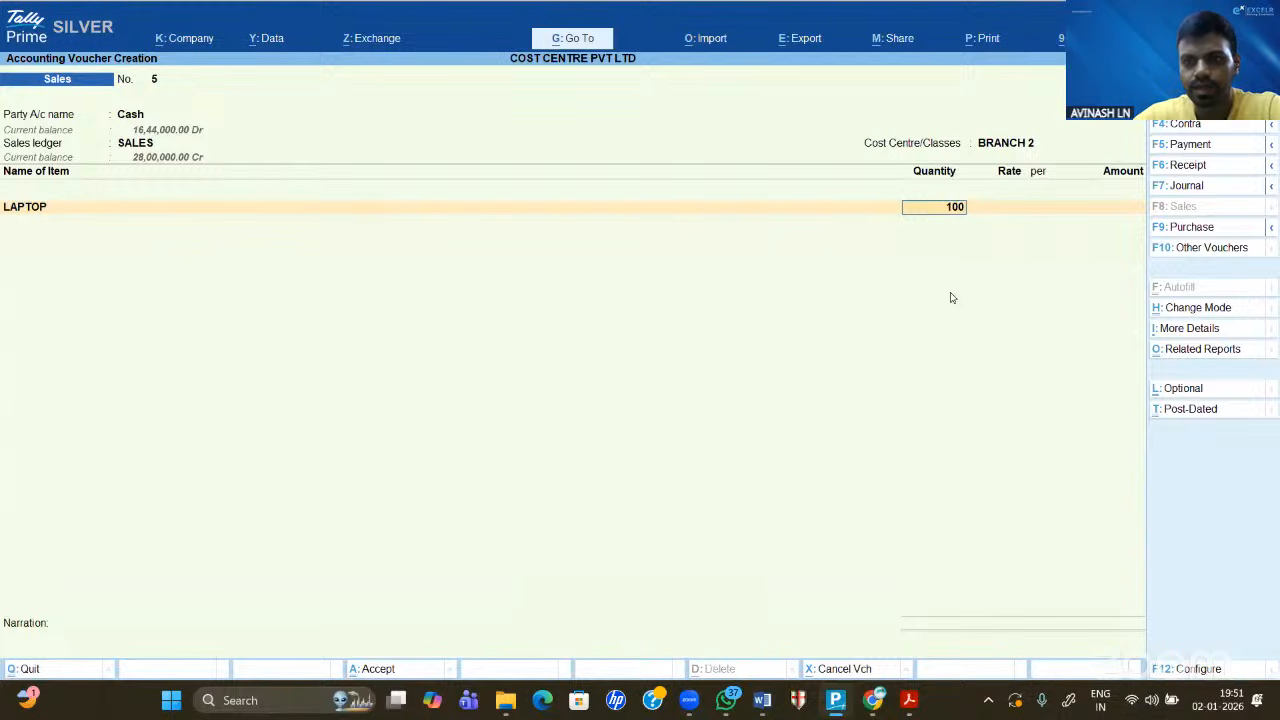
pyautogui.press('Return')
pyautogui.press('Return')
pyautogui.write('8')
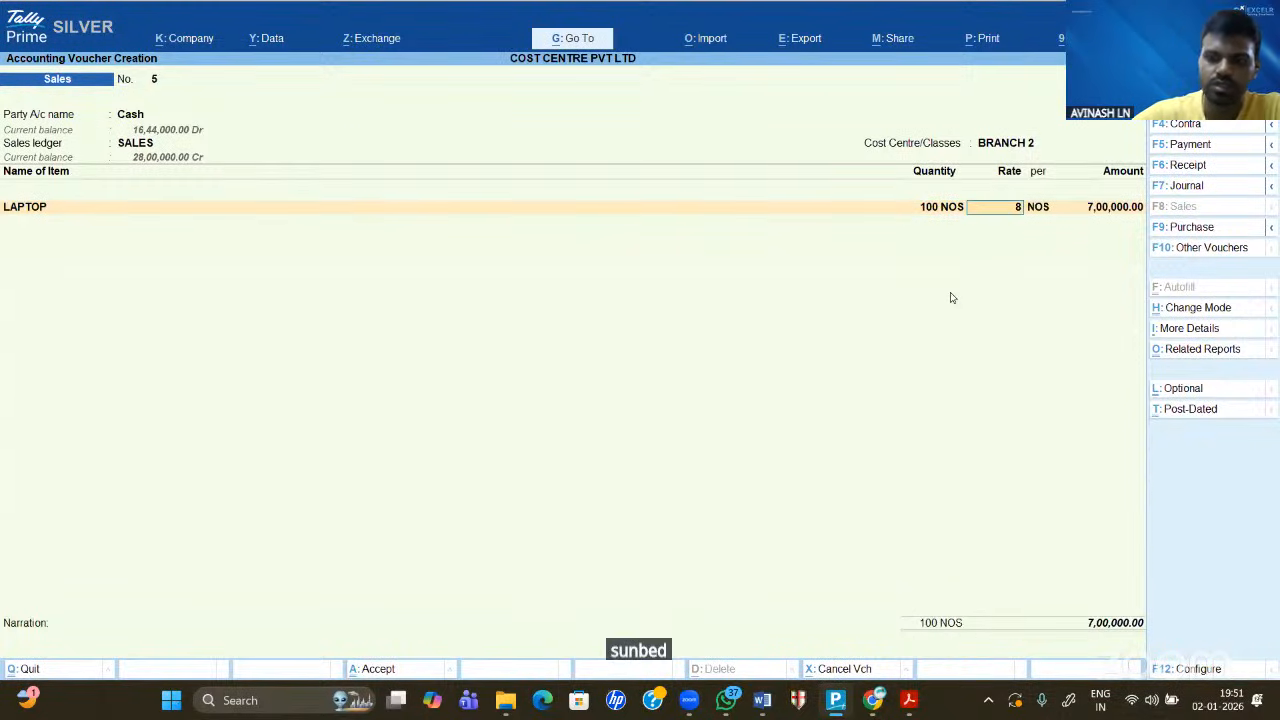
pyautogui.write(',000')
pyautogui.press('Return')
pyautogui.press('Return')
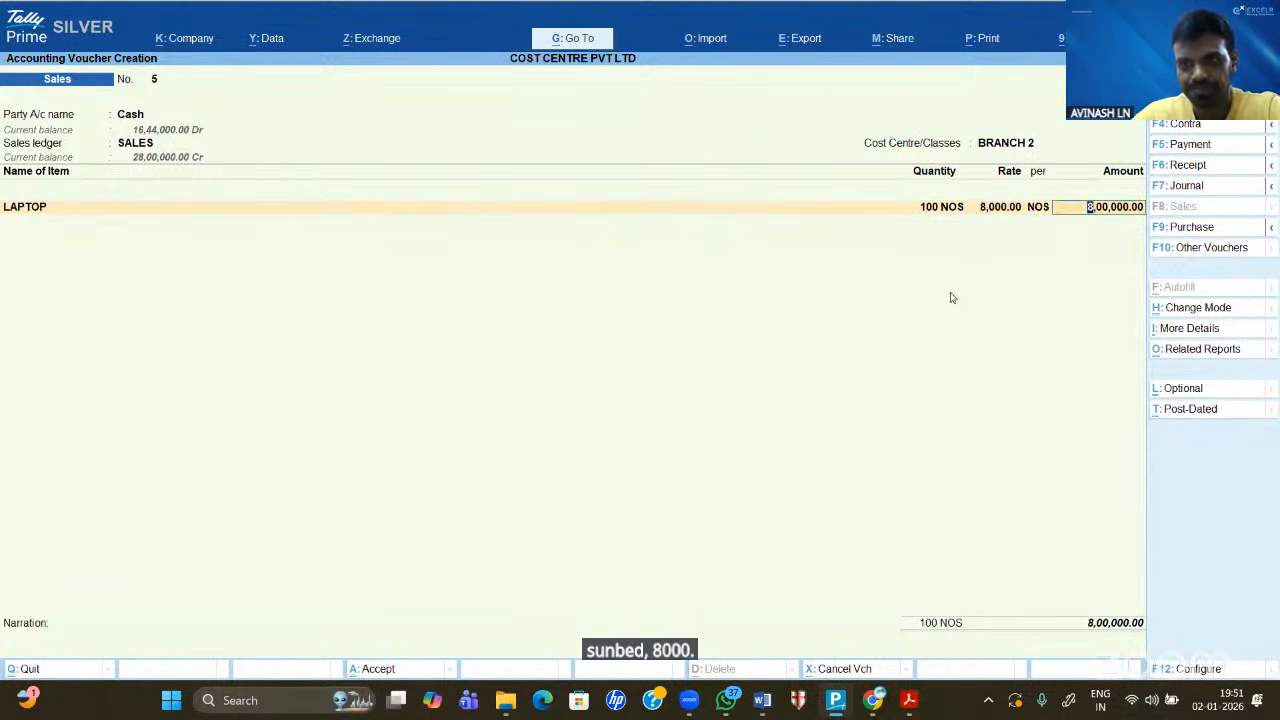
pyautogui.press('Return')
pyautogui.press('Return')
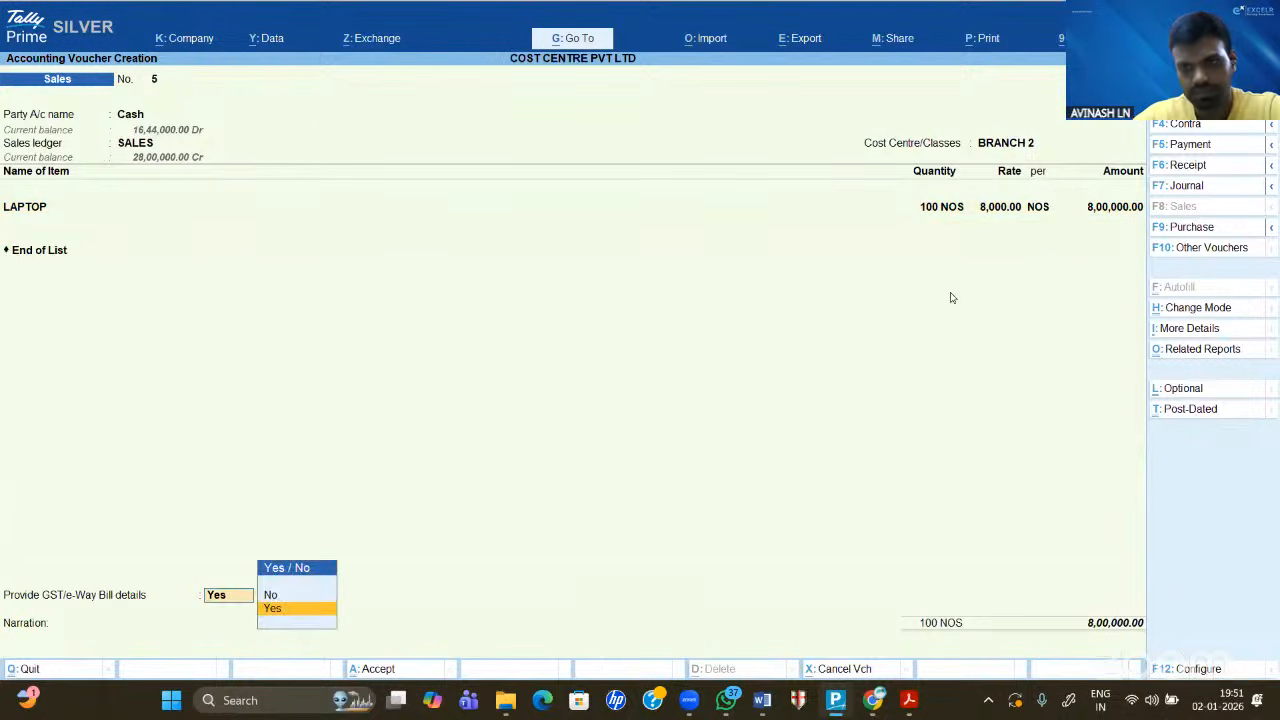
pyautogui.press('Return')
pyautogui.hotkey('ctrl', 'a')
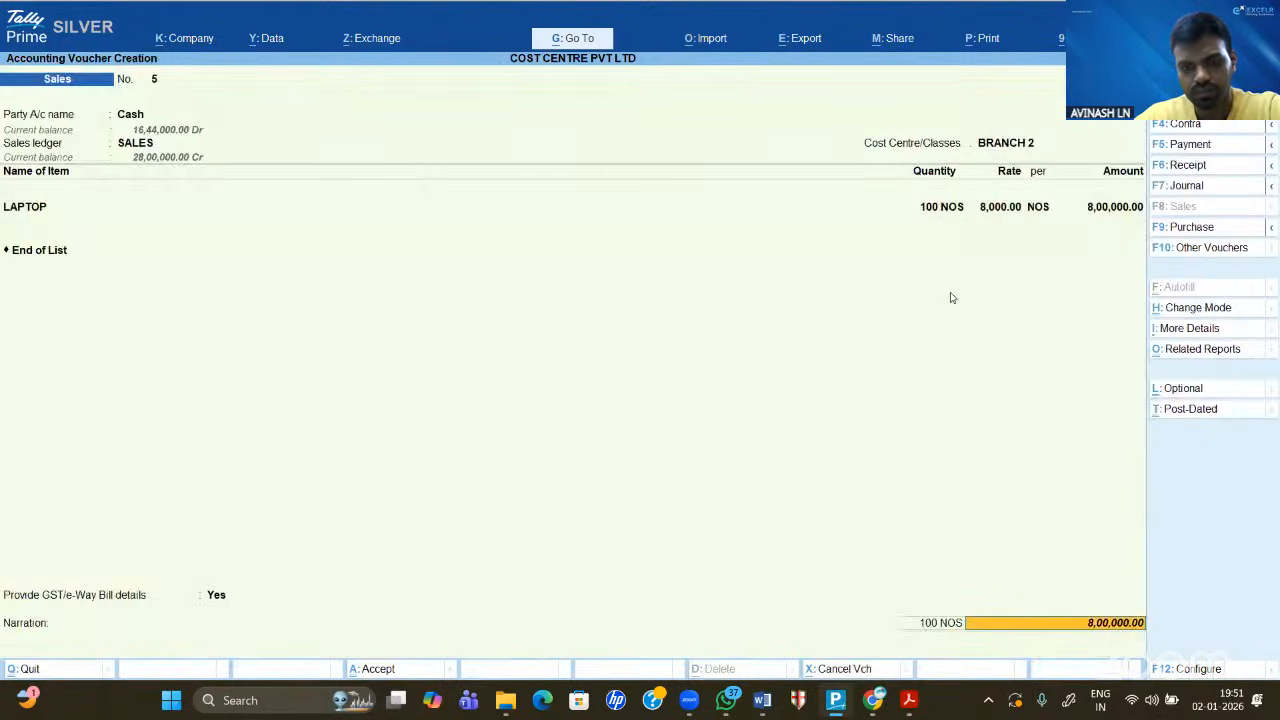
# - Decline the save prompt and step back through Cash and the party details
pyautogui.press('Return')
pyautogui.press('Return')
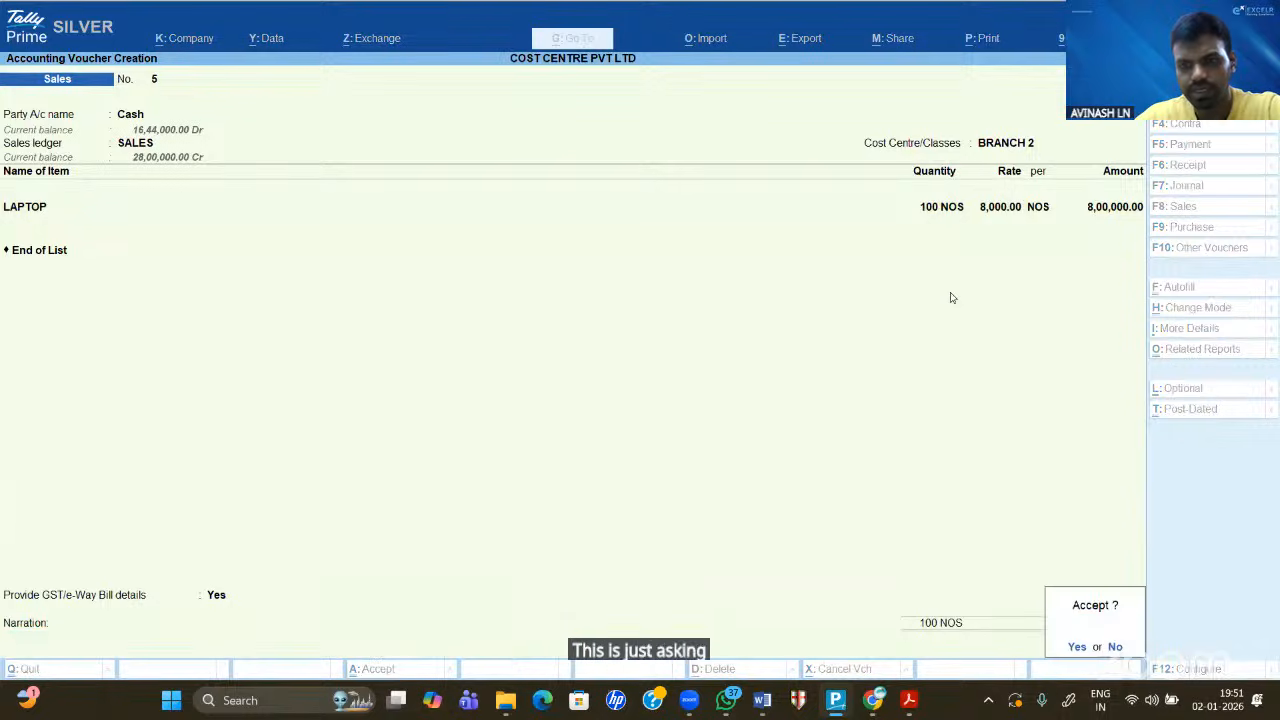
pyautogui.press('n')
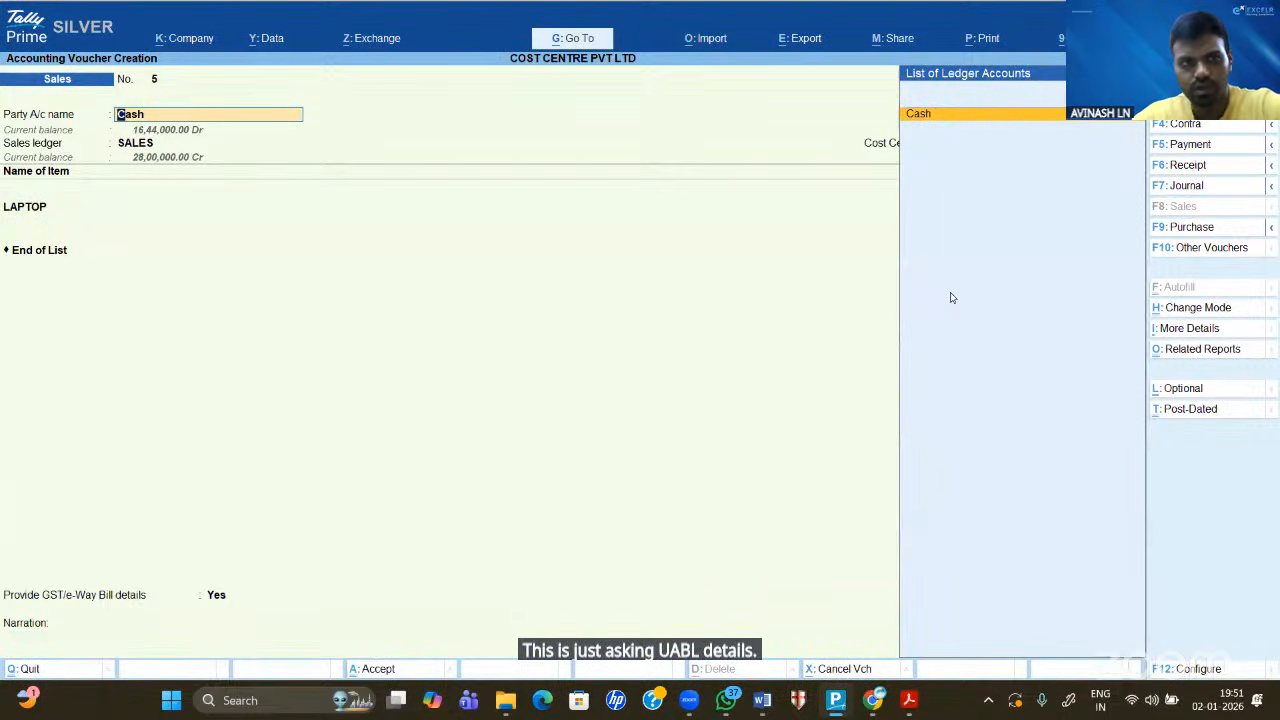
pyautogui.press('Return')
pyautogui.hotkey('ctrl', 'a')
pyautogui.hotkey('ctrl', 'a')
pyautogui.hotkey('ctrl', 'a')
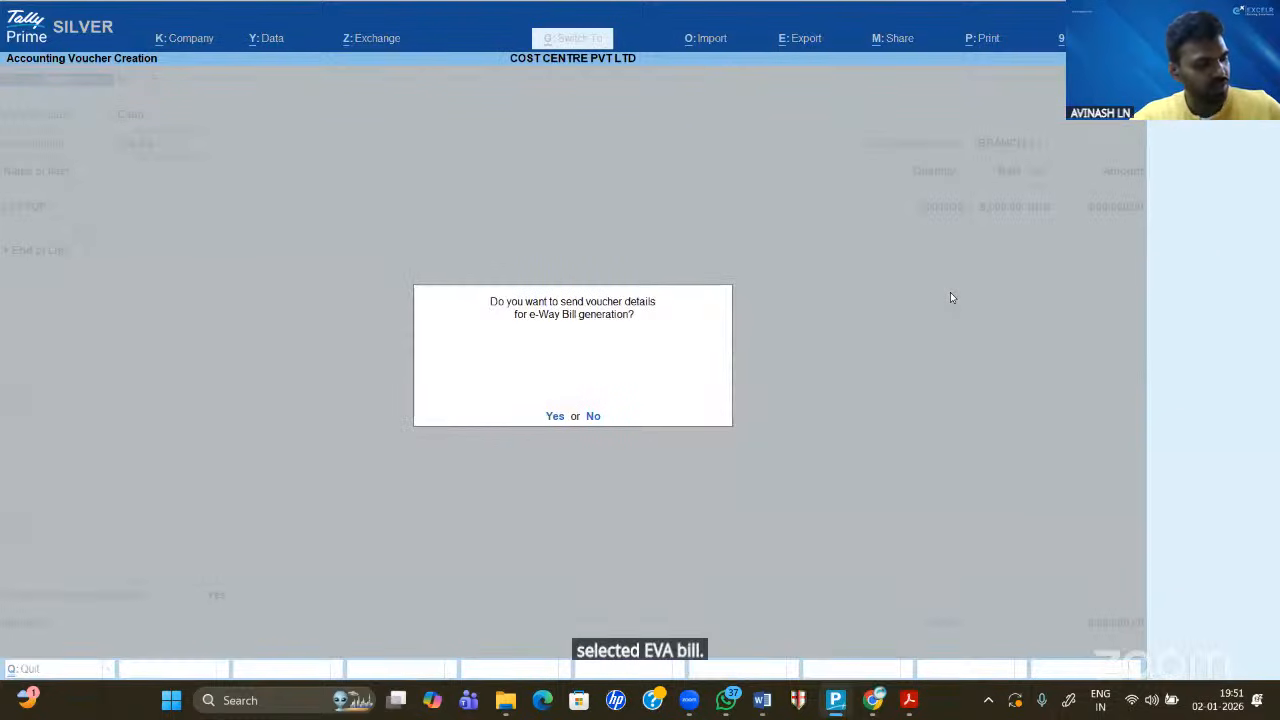
# - Check the Word purchase figures, confirm the 1,500 rate and save the current voucher
pyautogui.press('n')
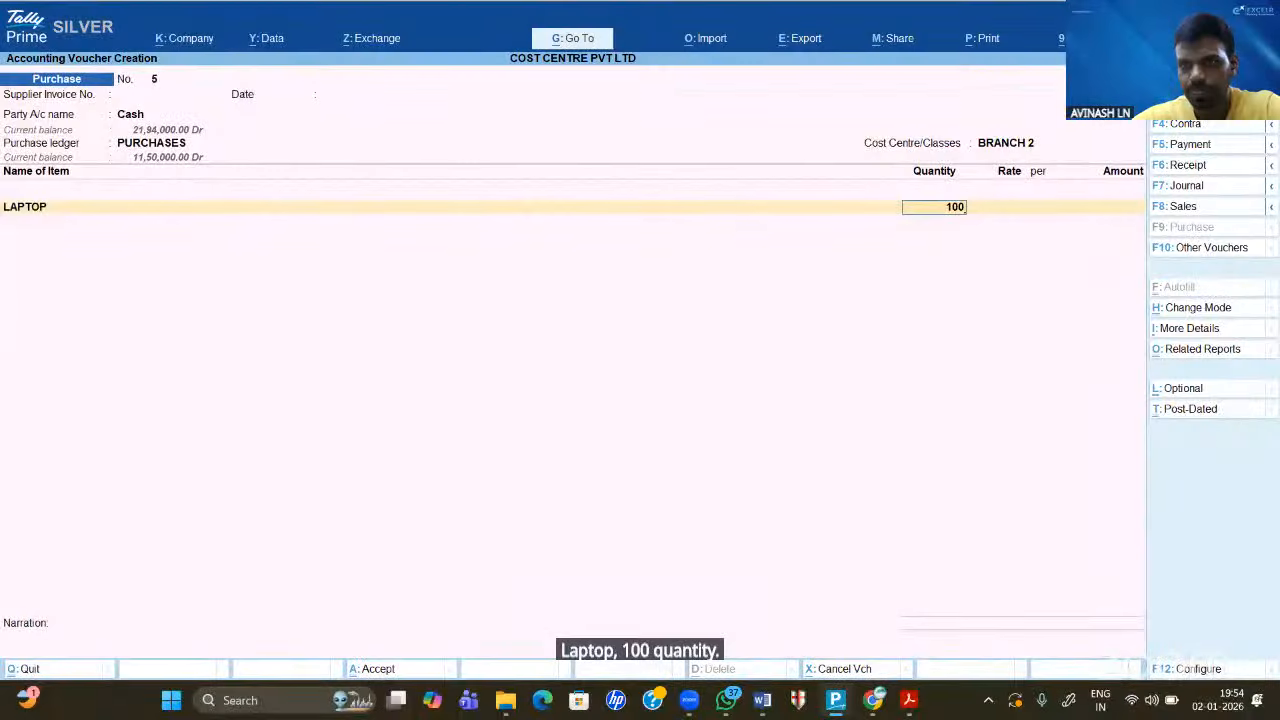
pyautogui.press('Return')
pyautogui.press('Return')
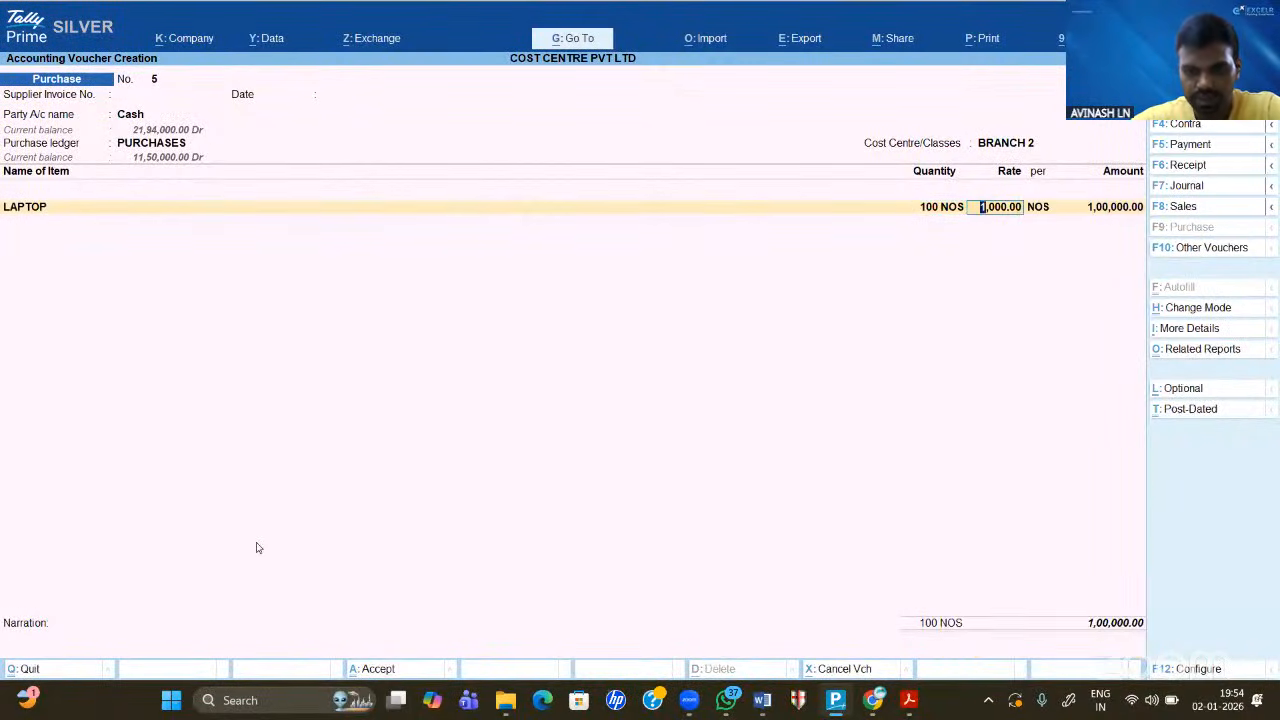
pyautogui.click(762, 700)
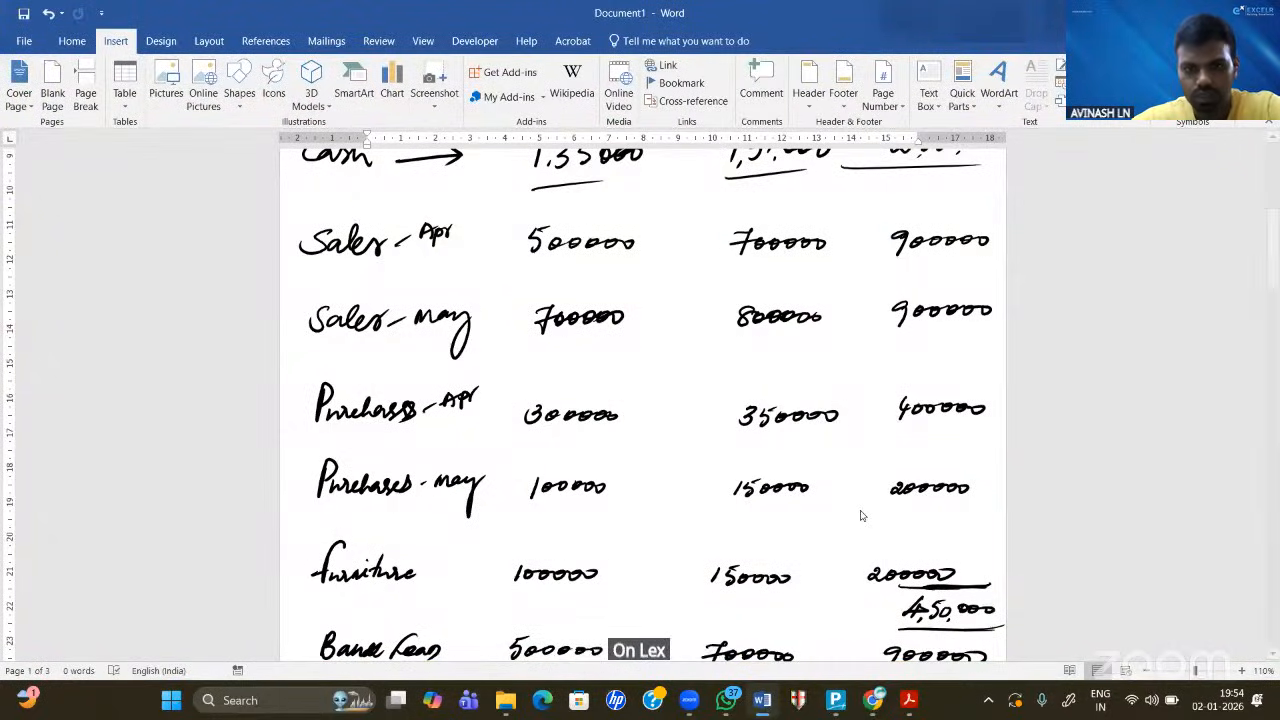
pyautogui.click(836, 700)
pyautogui.press('Return')
pyautogui.press('Return')
pyautogui.press('Return')
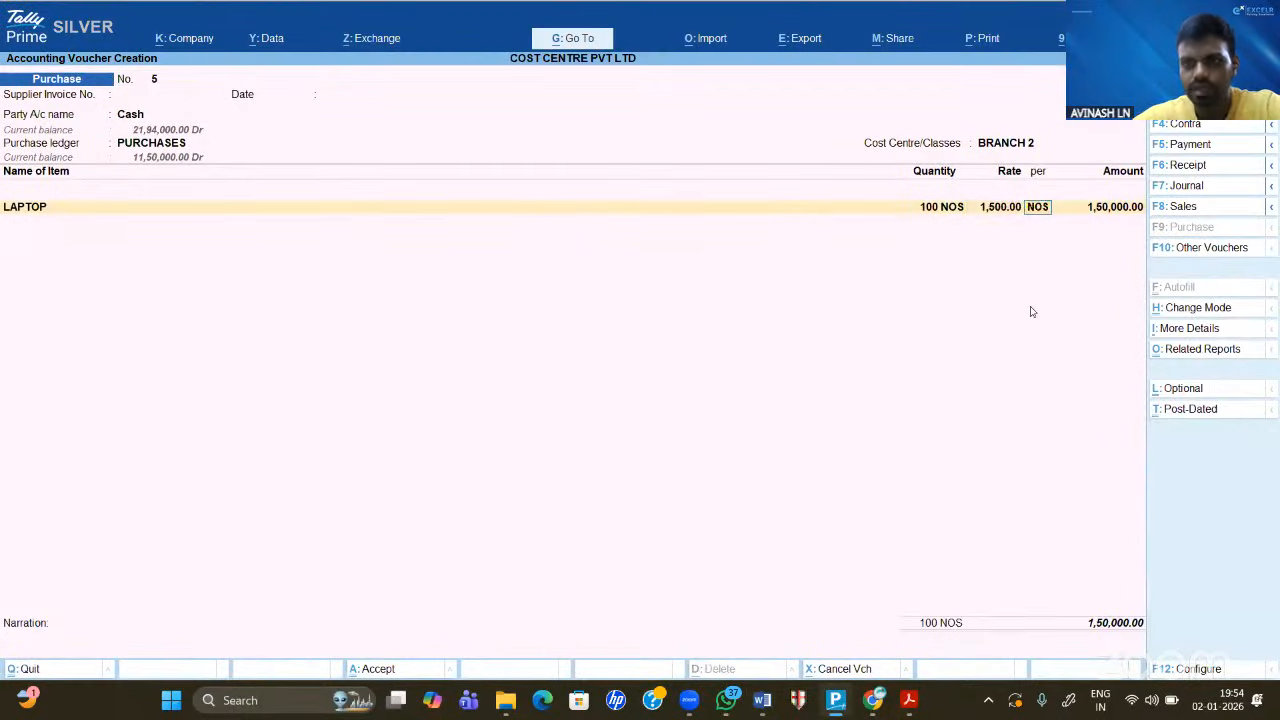
pyautogui.press('Return')
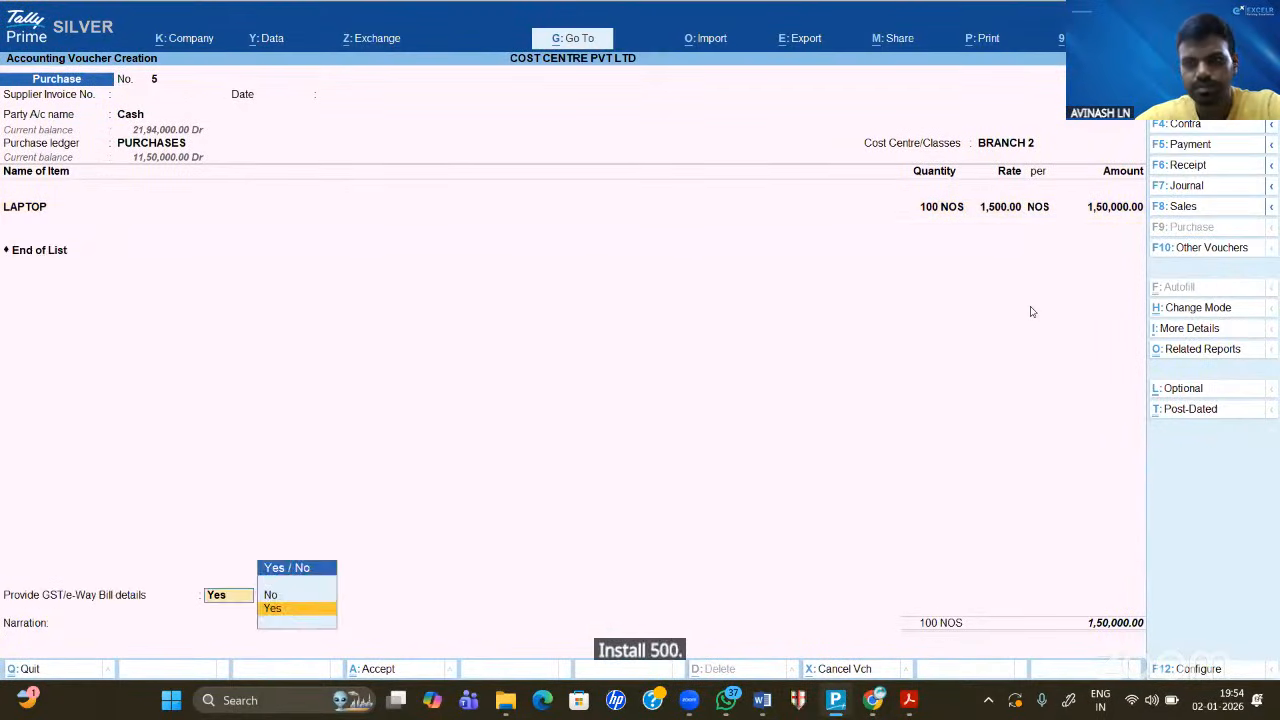
pyautogui.press('Return')
pyautogui.hotkey('ctrl', 'a')
pyautogui.hotkey('ctrl', 'a')
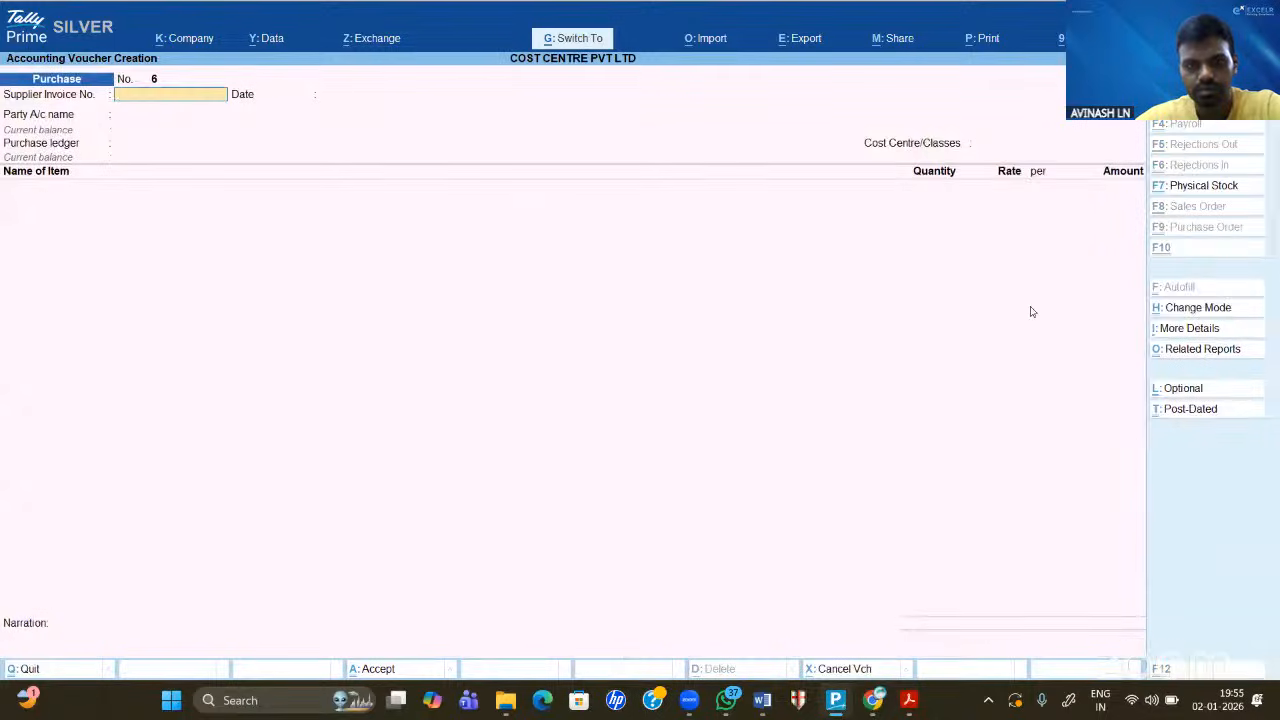
# - Start a purchase with Cash, PURCHASES ledger, cost centre BRANCH 3 and item LAPTOP
pyautogui.press('Return')
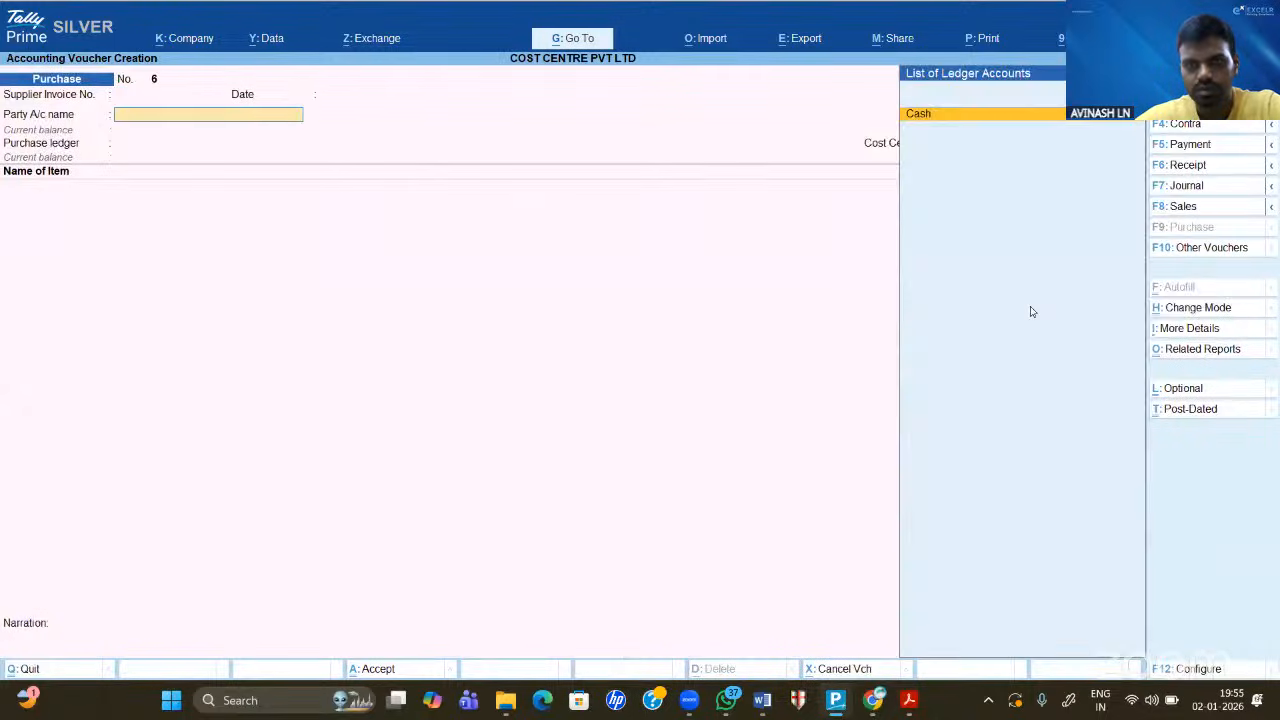
pyautogui.press('Return')
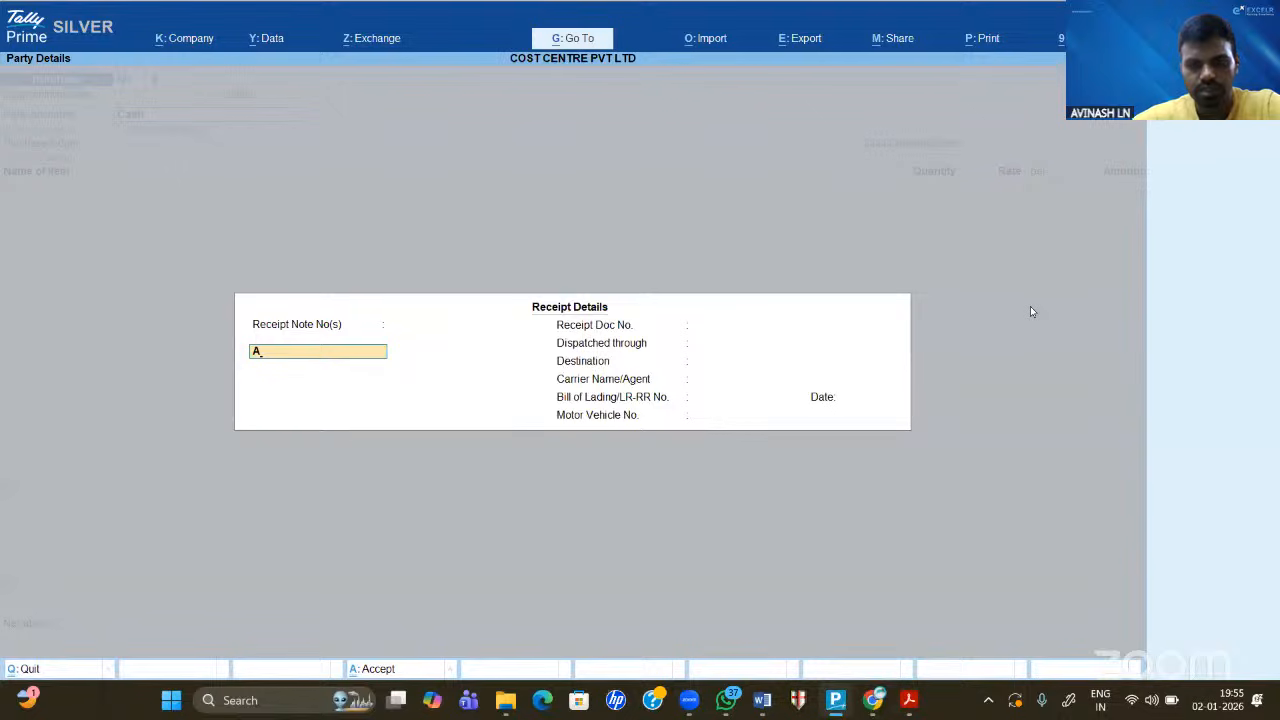
pyautogui.hotkey('ctrl', 'a')
pyautogui.hotkey('ctrl', 'a')
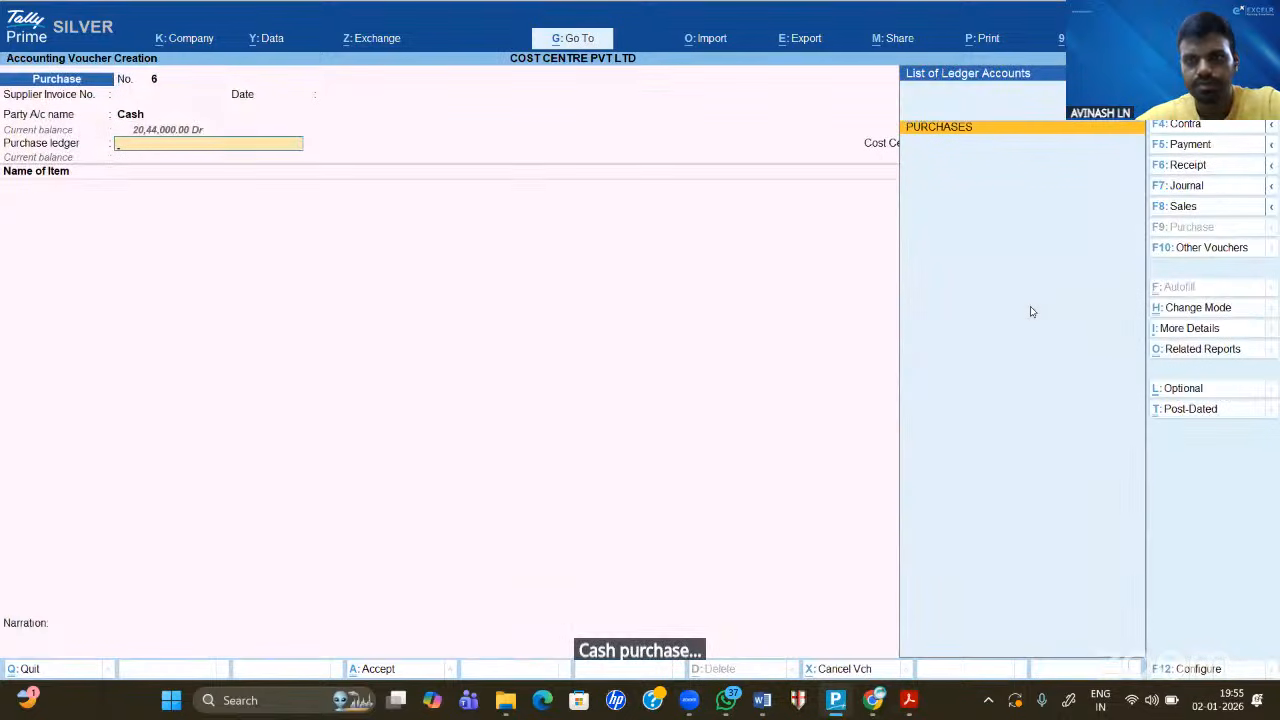
pyautogui.press('Return')
pyautogui.press('Down')
pyautogui.press('Down')
pyautogui.press('Down')
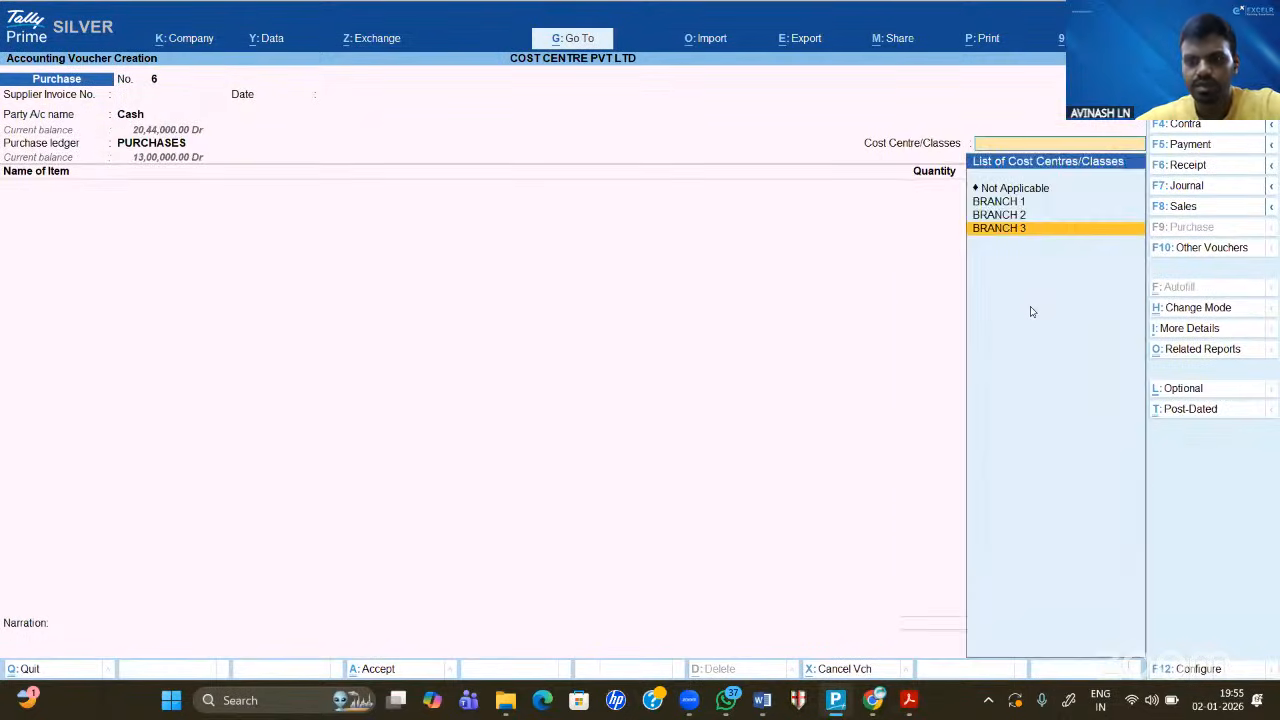
pyautogui.press('Return')
pyautogui.press('Down')
pyautogui.press('Return')
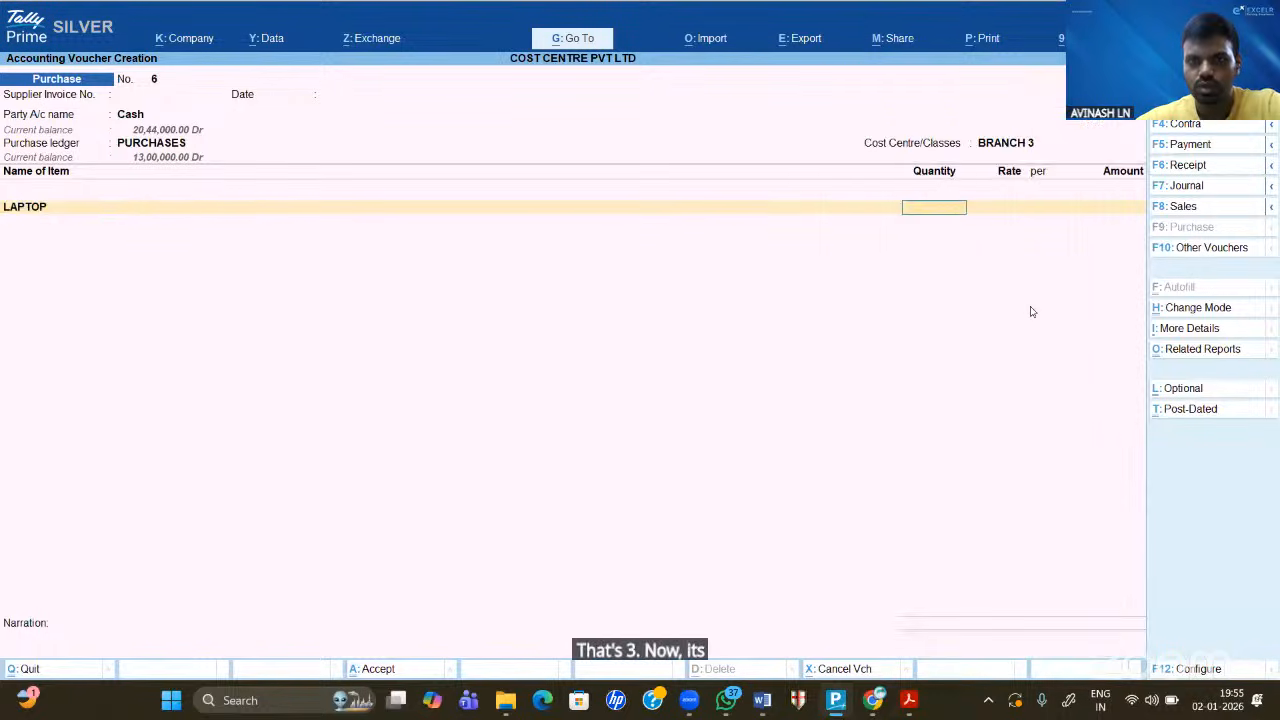
# - Enter 100 LAPTOP at 2,000, save the purchase voucher and exit to Gateway
pyautogui.write('100')
pyautogui.press('Return')
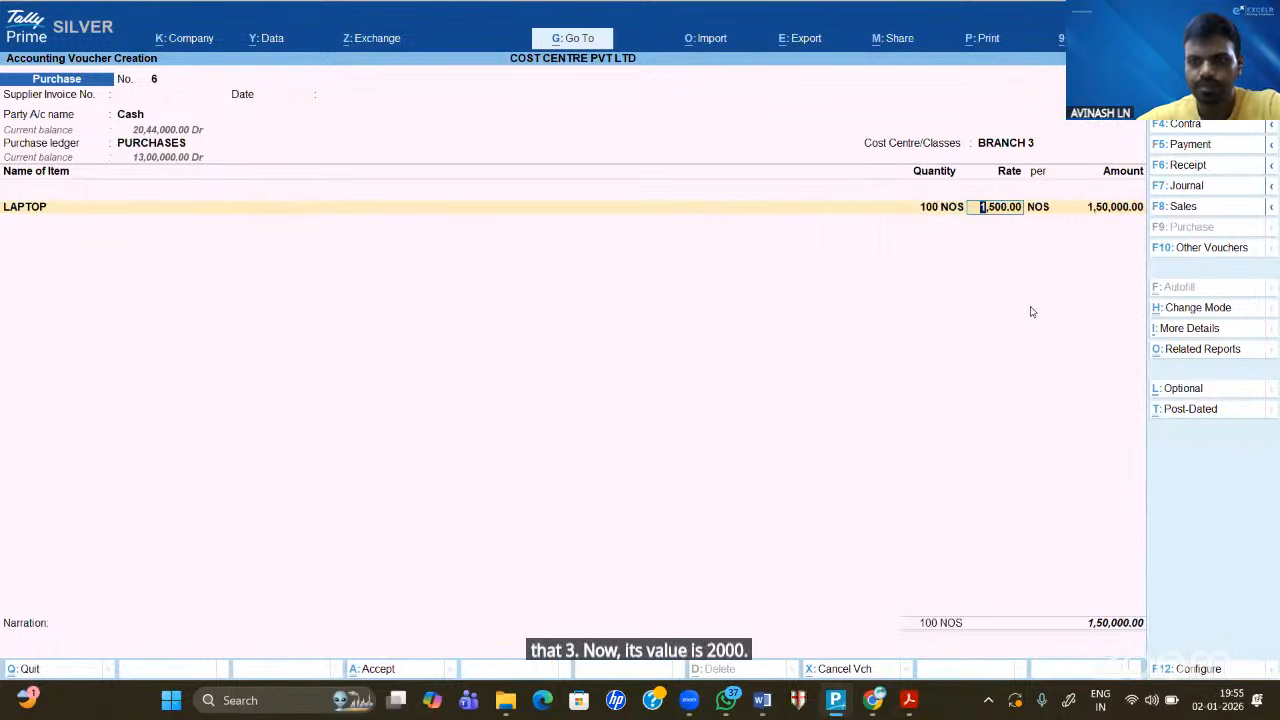
pyautogui.write('3')
pyautogui.write('000')
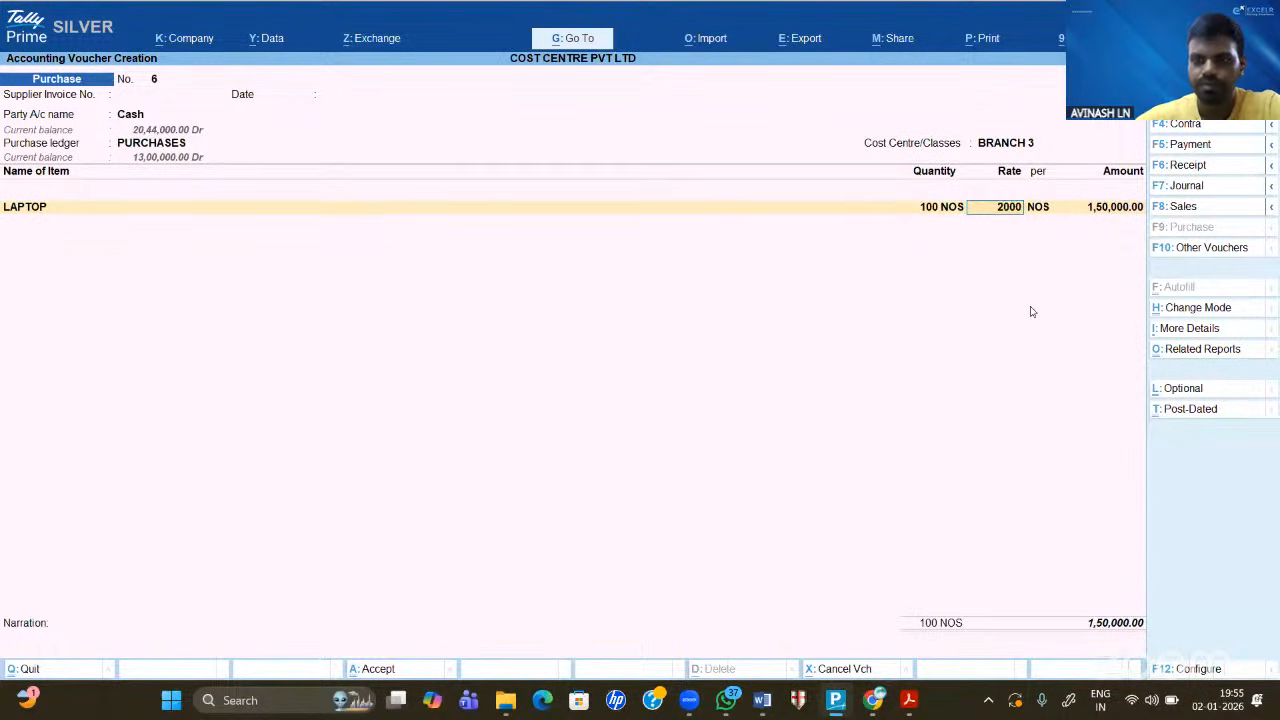
pyautogui.press('Return')
pyautogui.press('Return')
pyautogui.press('Return')
pyautogui.press('Return')
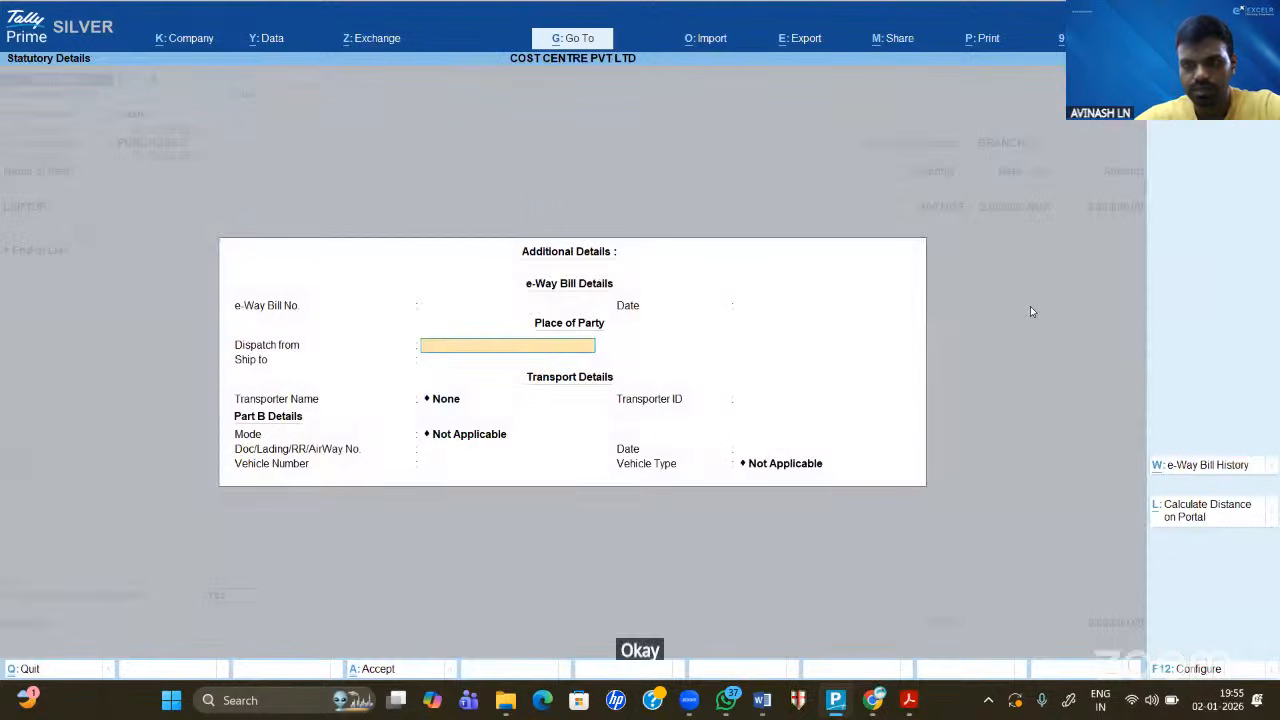
pyautogui.hotkey('ctrl', 'a')
pyautogui.hotkey('ctrl', 'a')
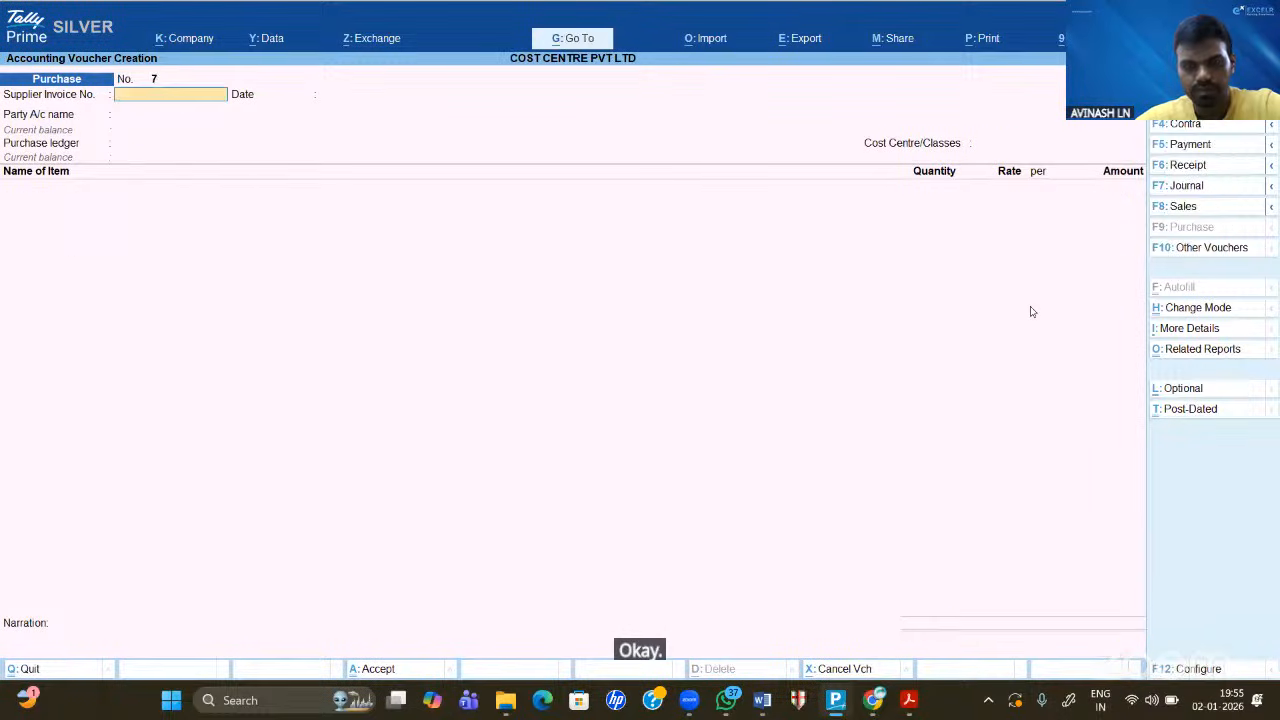
pyautogui.press('Escape')
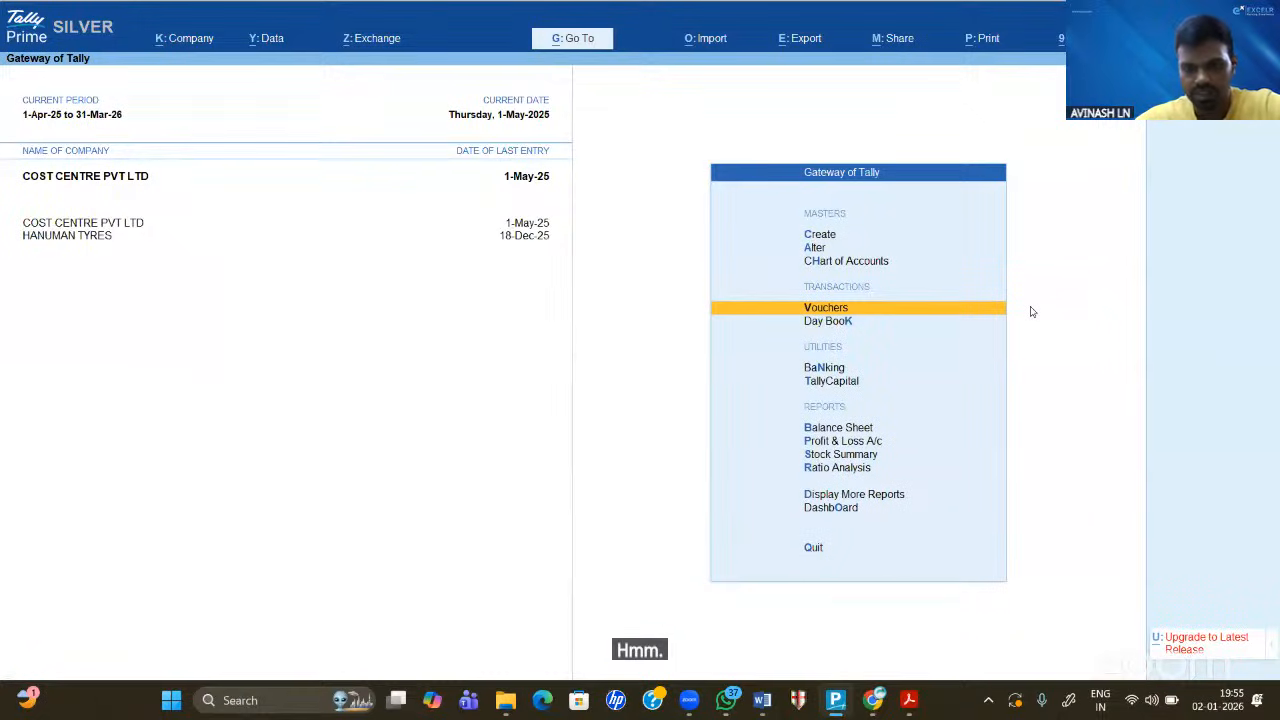
pyautogui.click(762, 700)
pyautogui.scroll(-5, 724, 375)
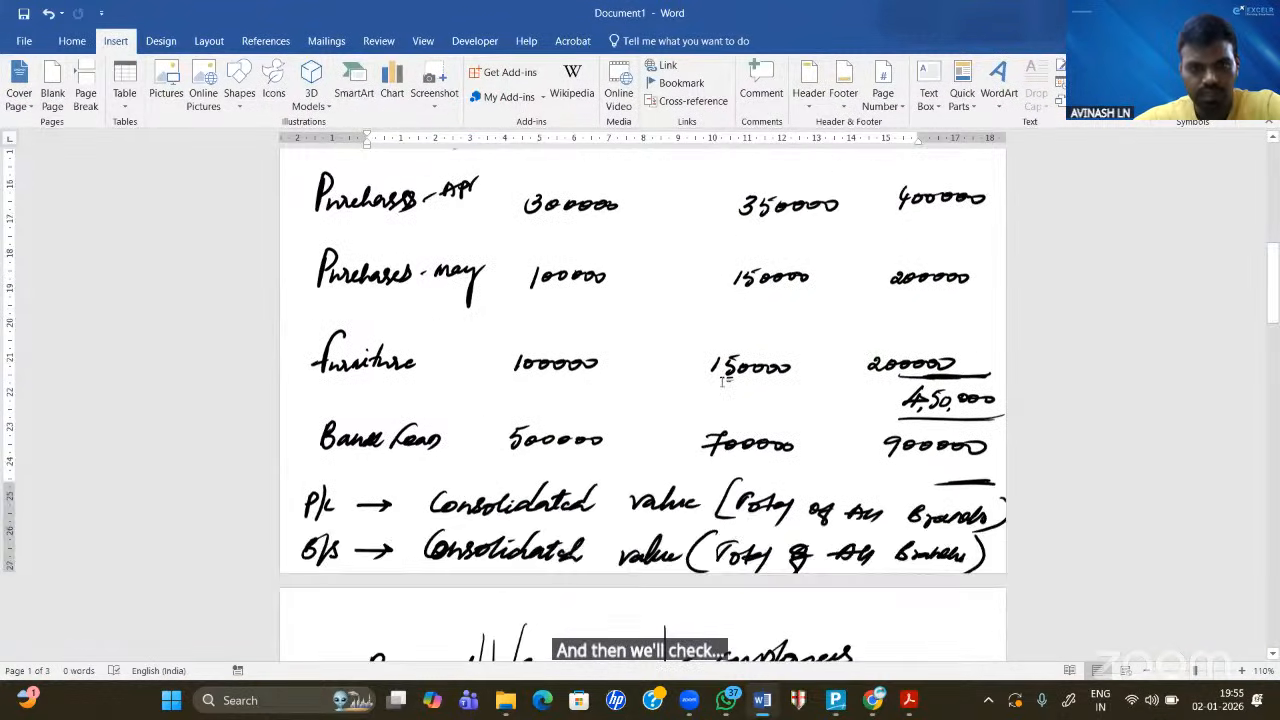
pyautogui.scroll(-2, 724, 375)
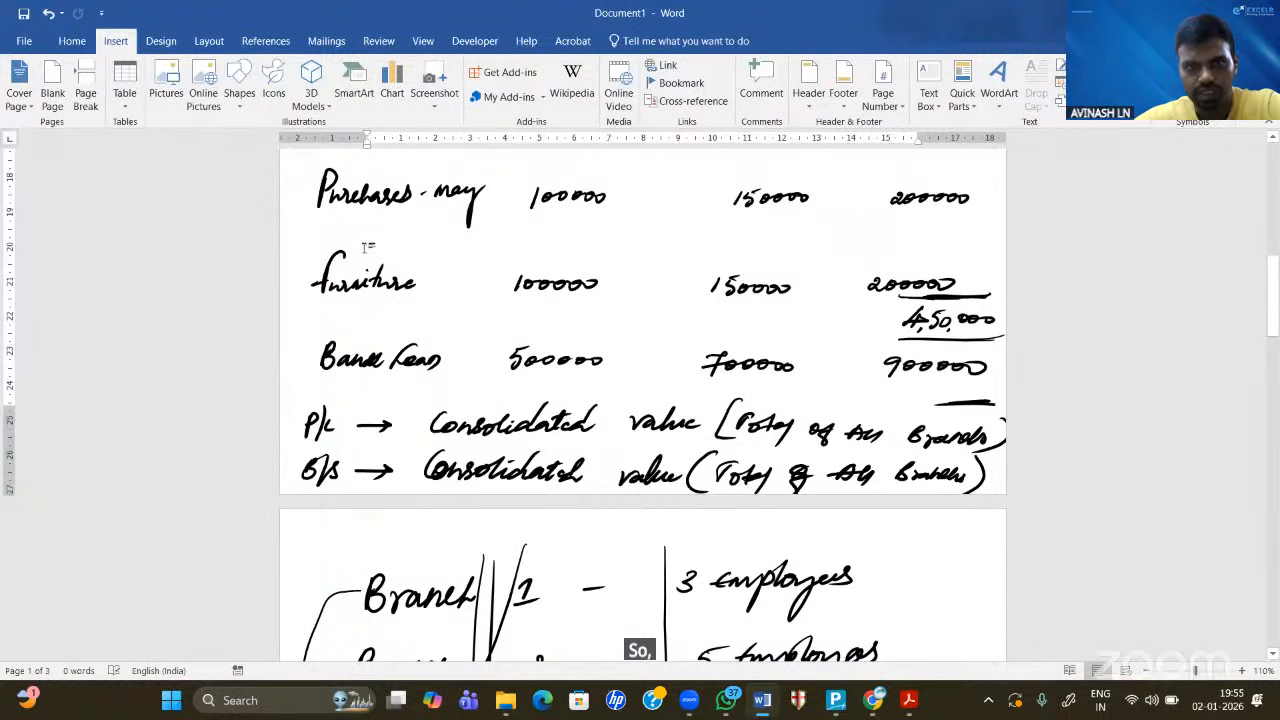
pyautogui.click(834, 704)
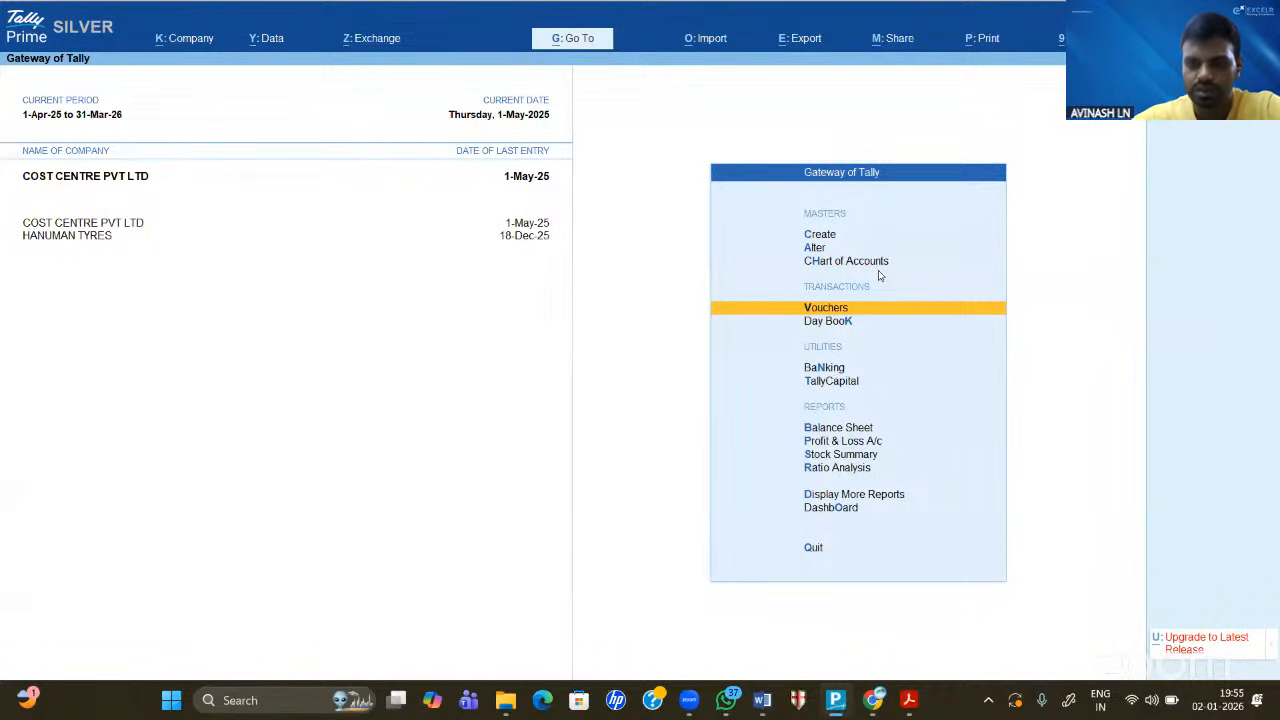
# - Create a ledger named FURNITURE under Fixed Assets
pyautogui.press('Up')
pyautogui.press('Up')
pyautogui.press('Up')
pyautogui.press('Return')
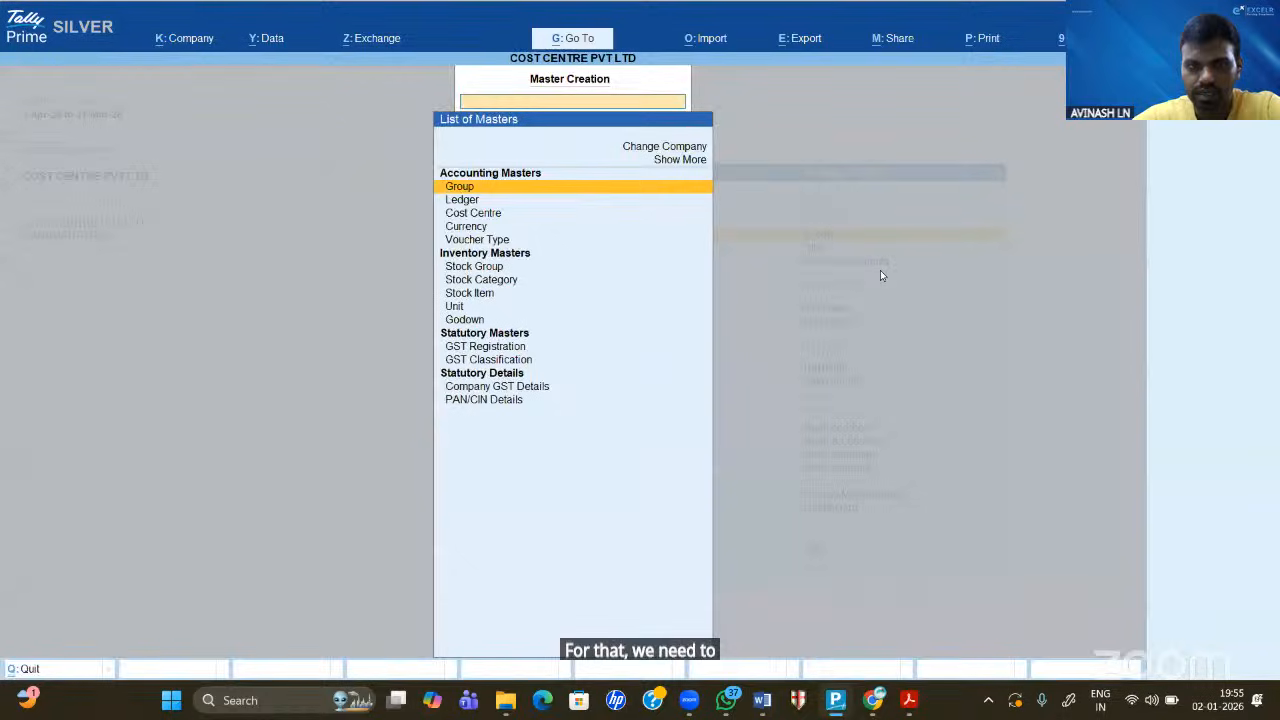
pyautogui.press('Down')
pyautogui.press('Return')
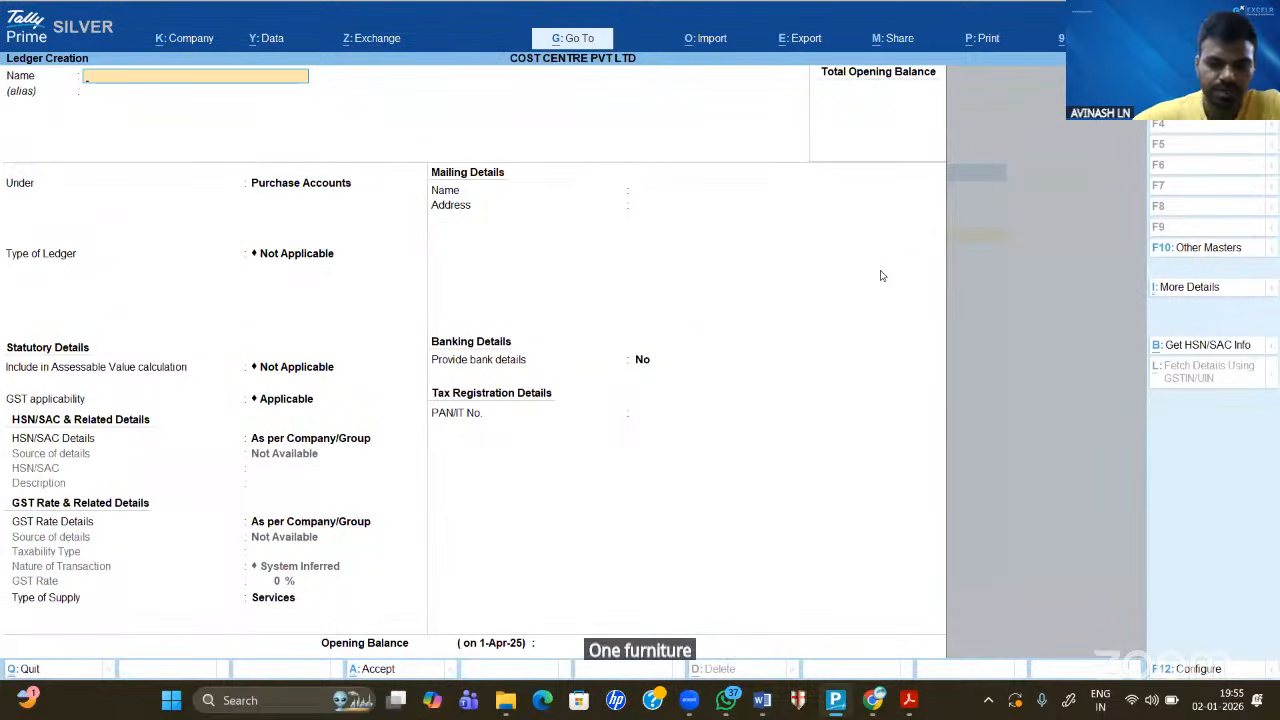
pyautogui.write('FURNITURE')
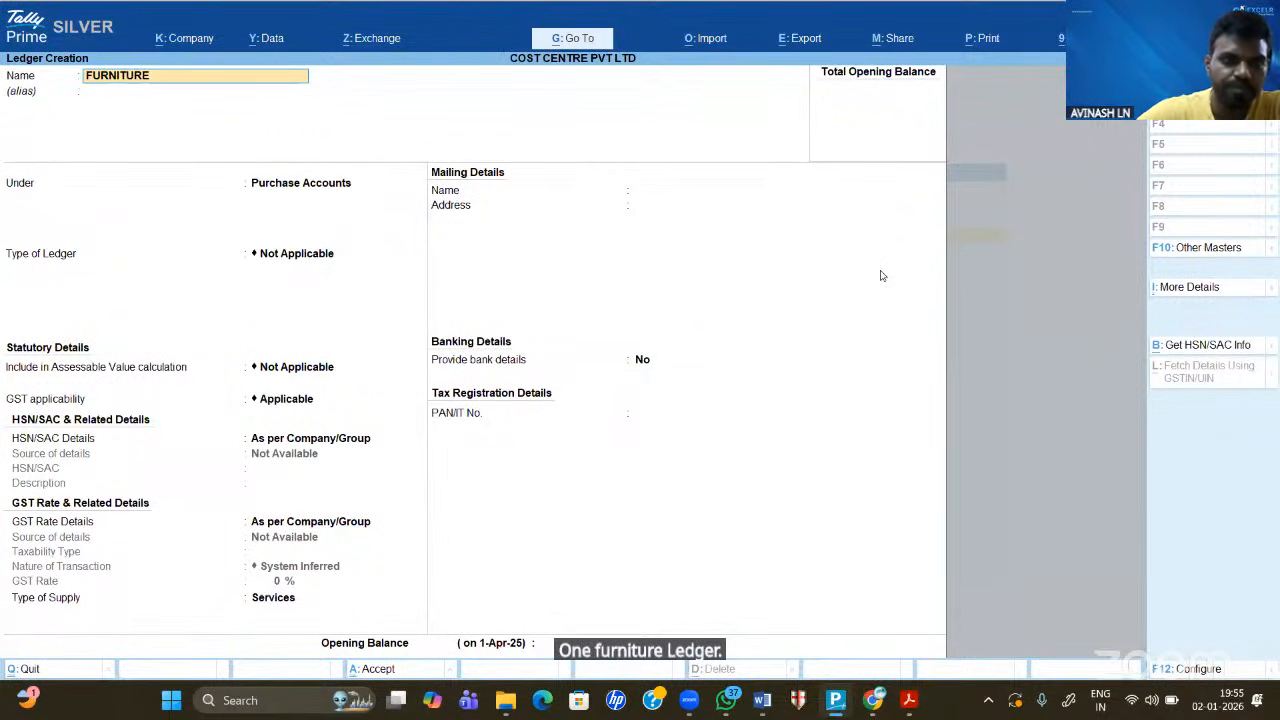
pyautogui.press('Return')
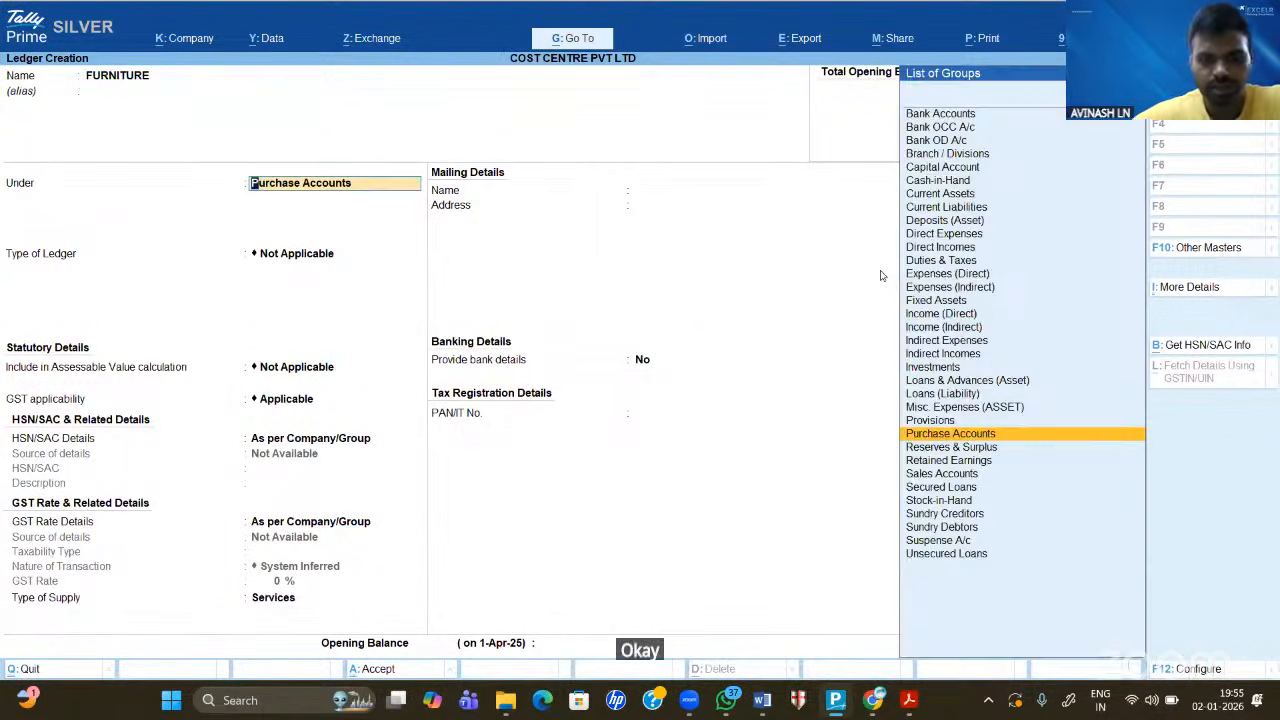
pyautogui.write('FIXED')
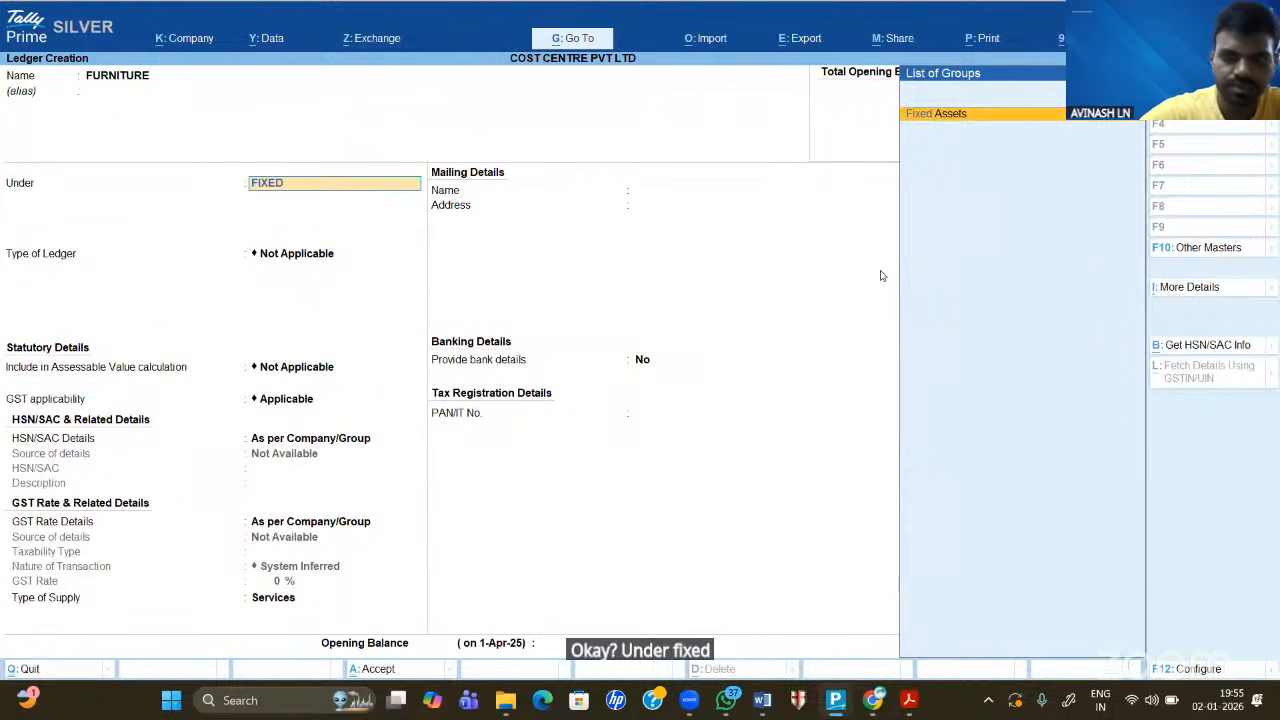
pyautogui.press('Return')
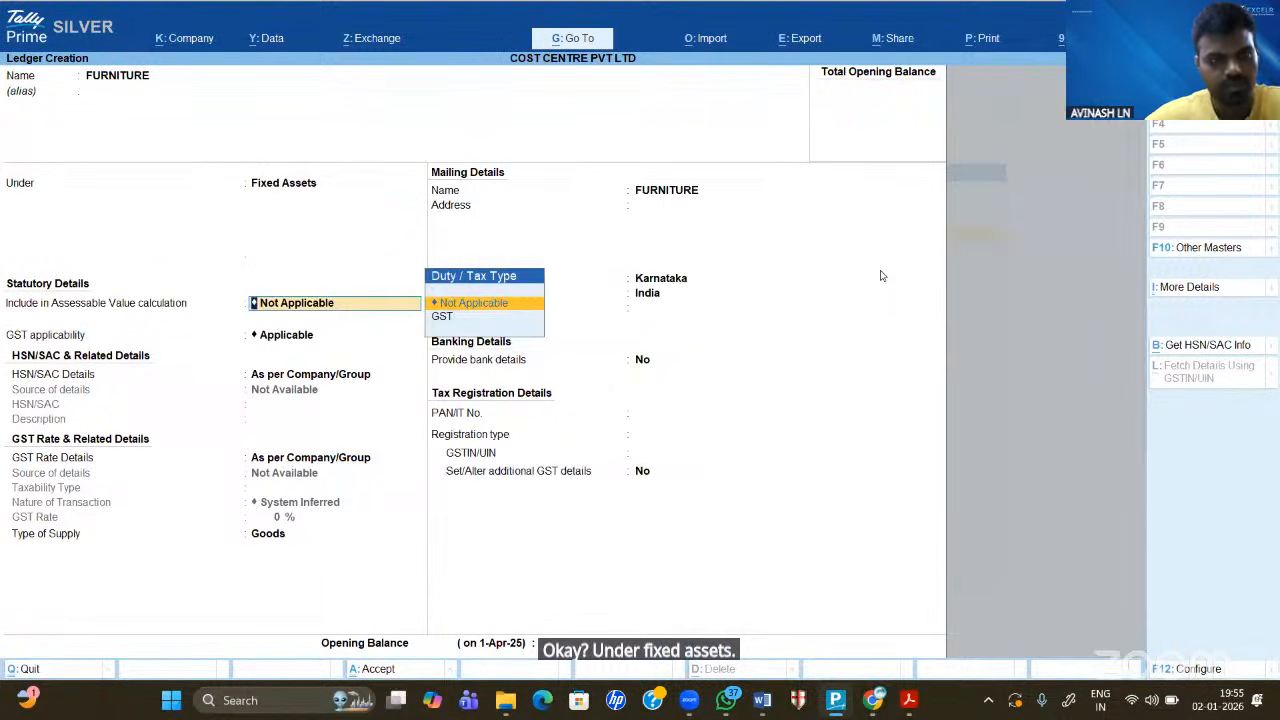
pyautogui.hotkey('ctrl', 'a')
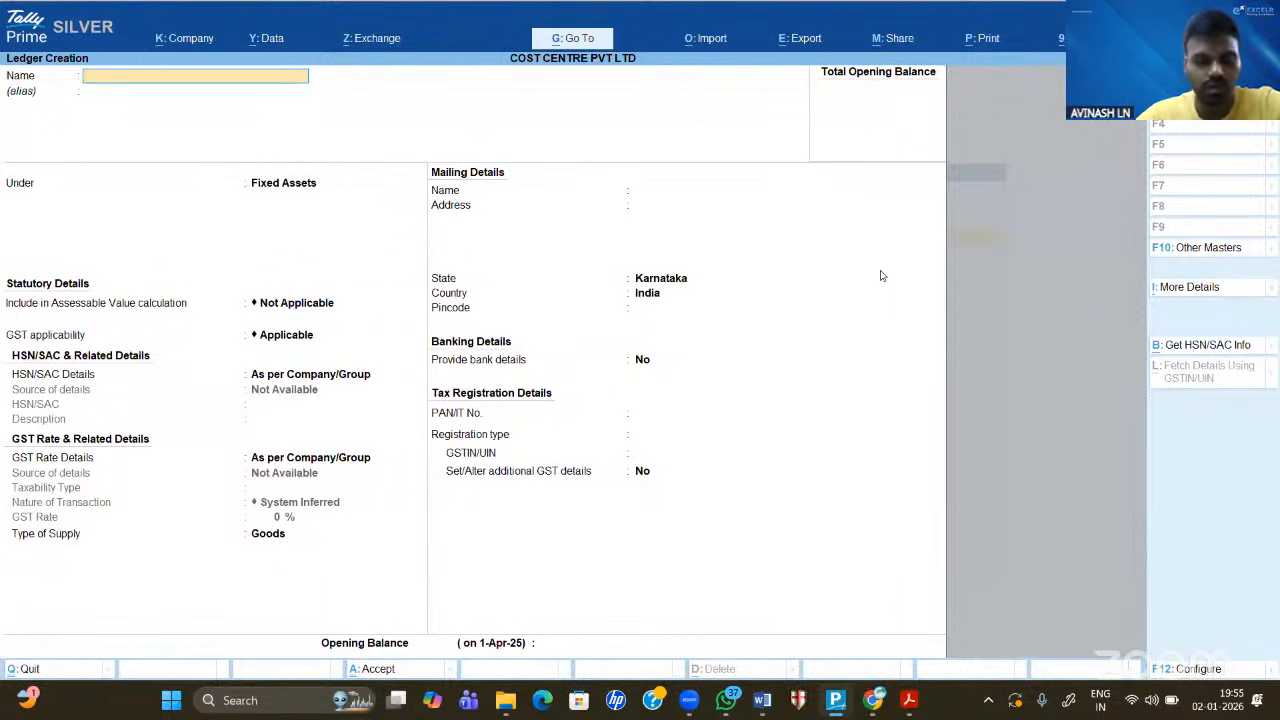
# - Create a BANK LOAN ledger under Loans (Liability) and leave the form
pyautogui.write('BANK LOAN')
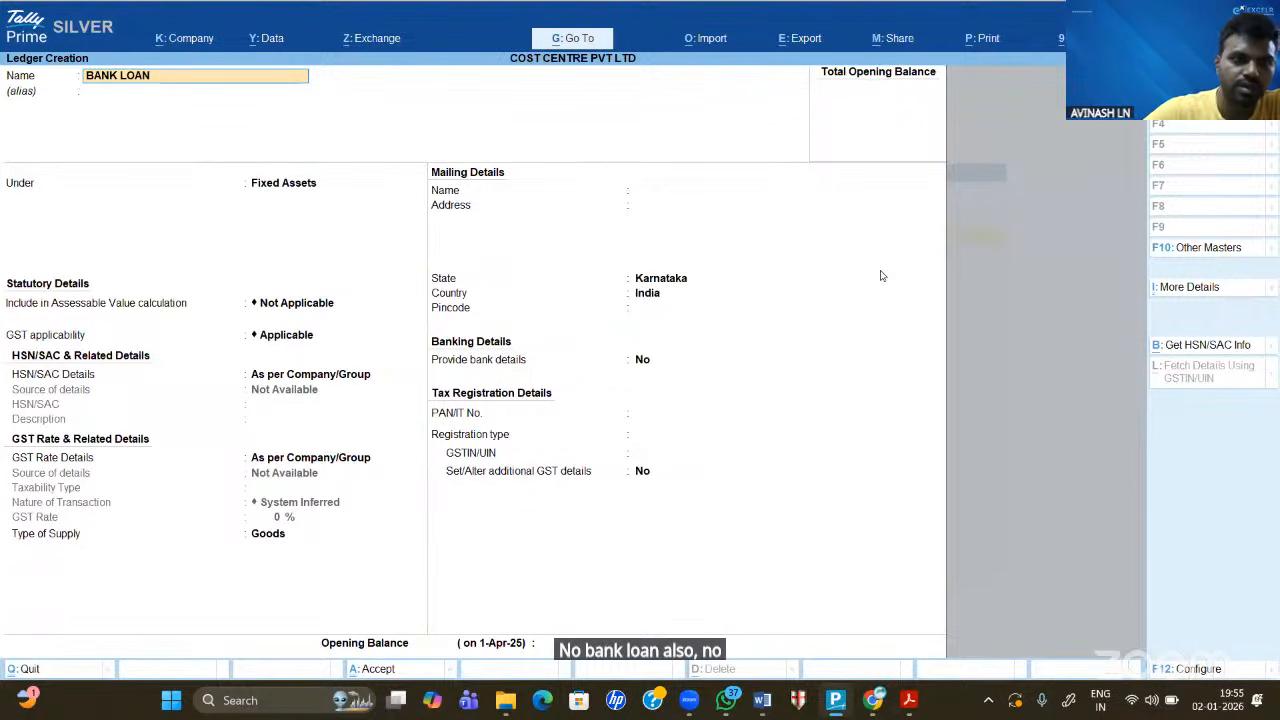
pyautogui.press('Return')
pyautogui.write('LO')
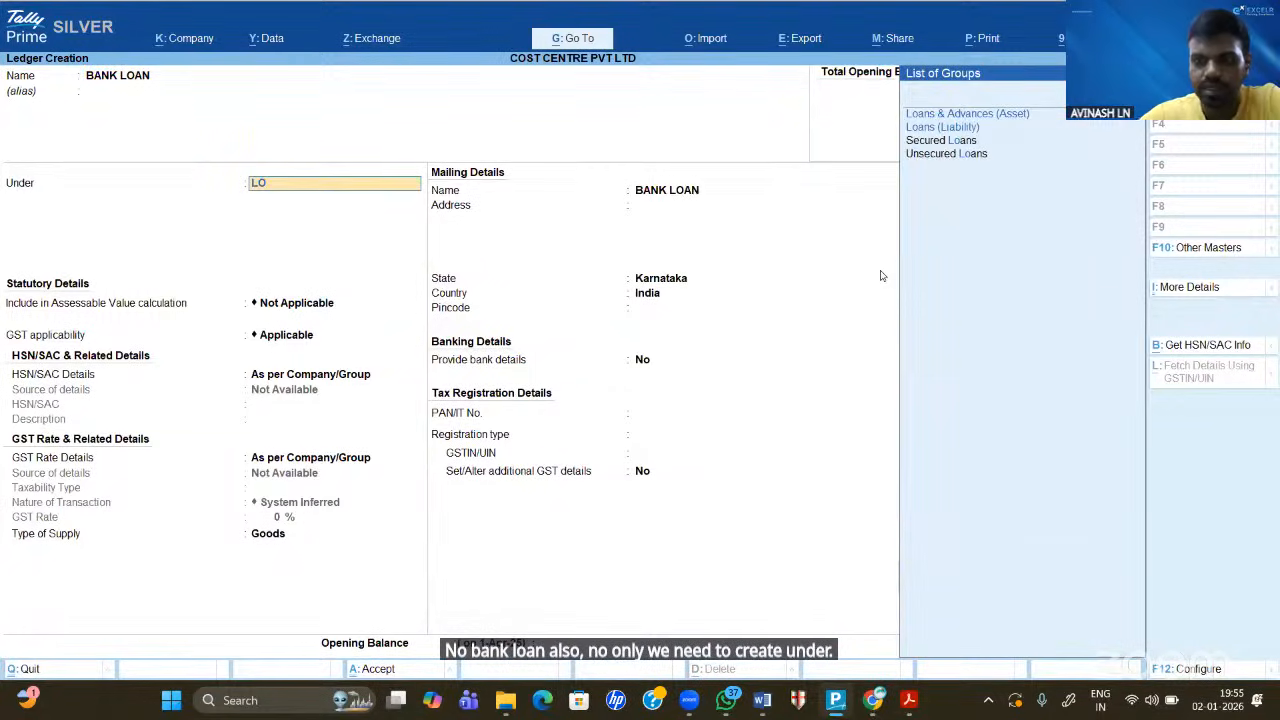
pyautogui.press('Down')
pyautogui.press('Return')
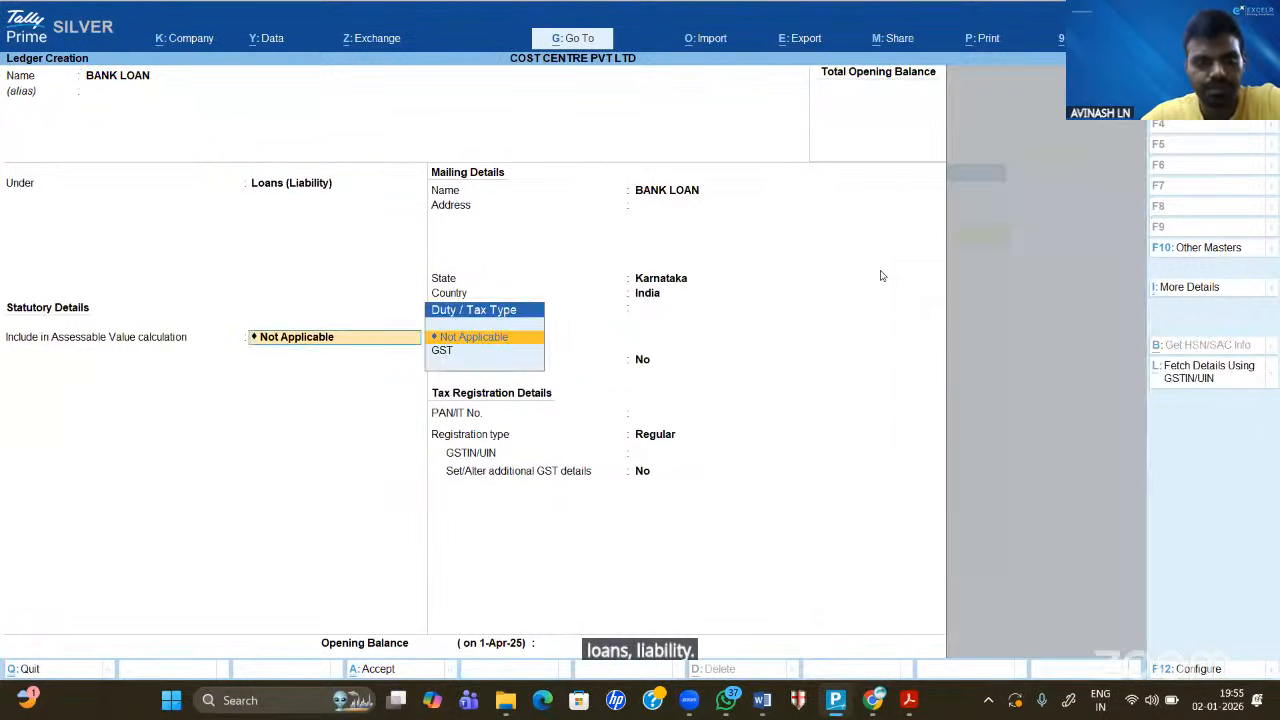
pyautogui.press('Escape')
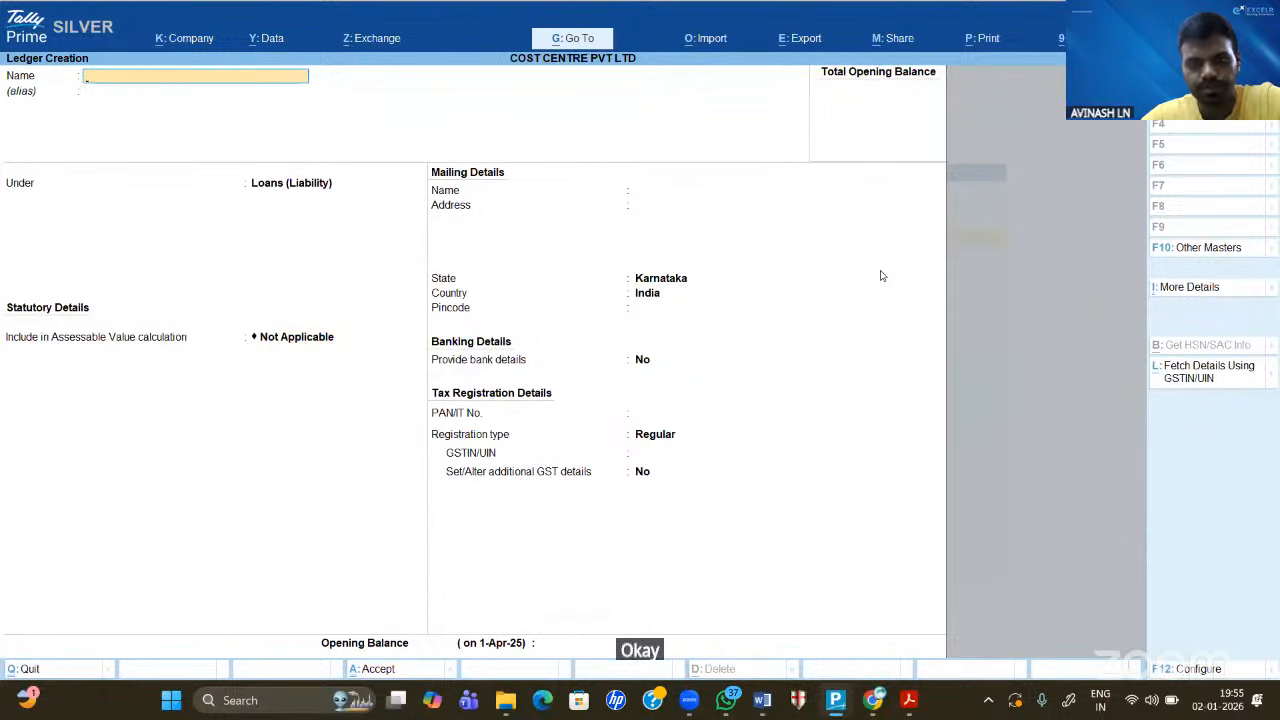
pyautogui.press('Escape')
# - Quit to the Gateway, enter Vouchers and switch to Payment with F5
pyautogui.press('y')
pyautogui.press('Down')
pyautogui.press('Down')
pyautogui.press('Down')
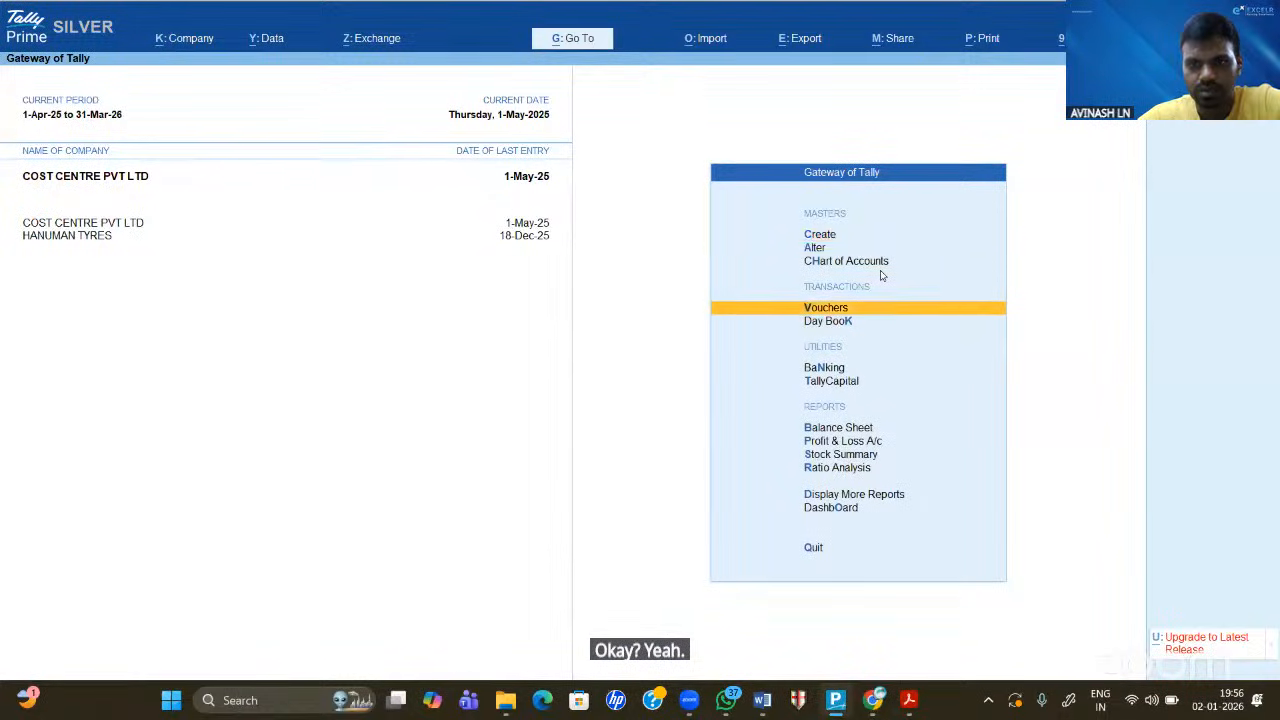
pyautogui.press('Return')
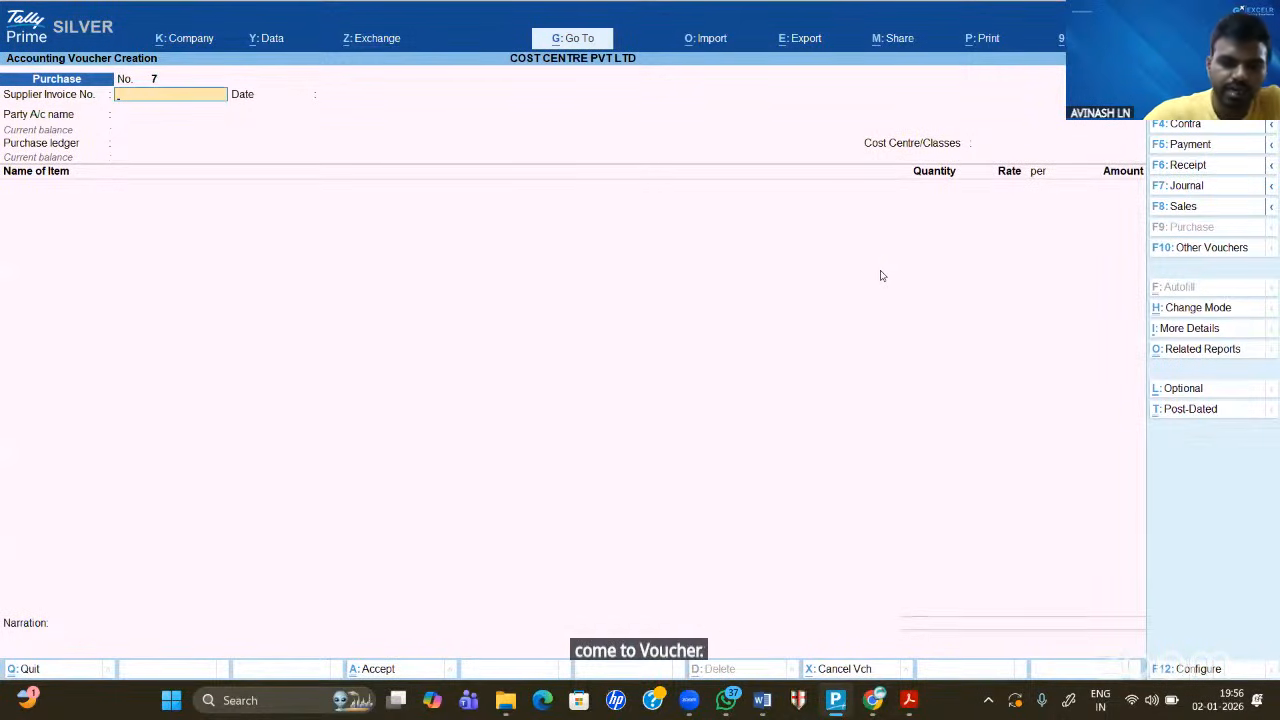
pyautogui.press('F5')
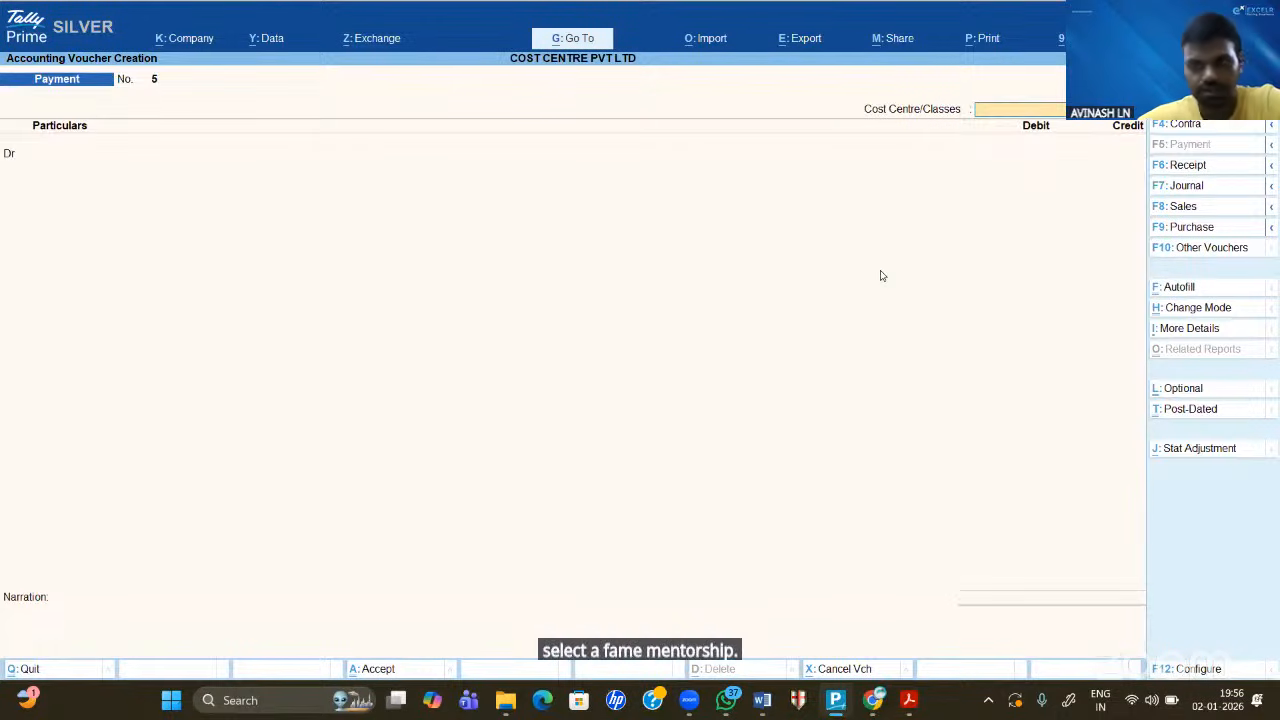
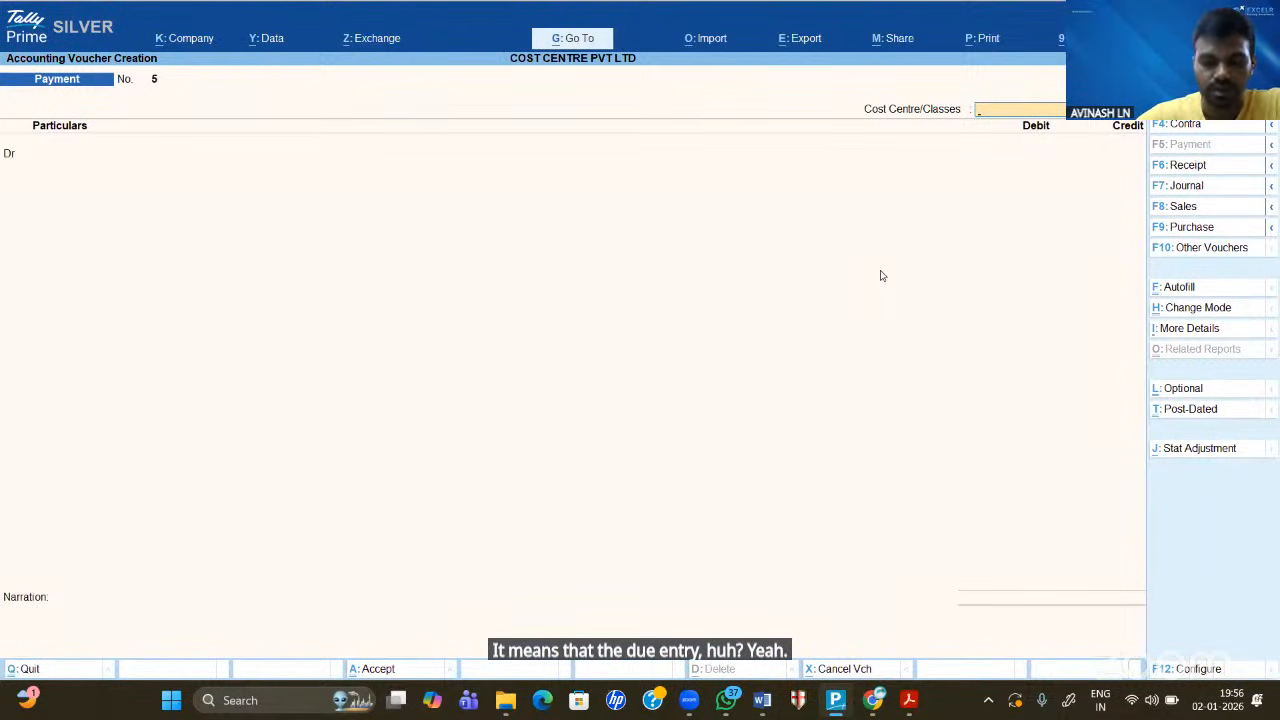
# - Record the BRANCH 1 cash payment debiting FURNITURE 1,00,000, correcting the mistyped 10,000
pyautogui.press('Down')
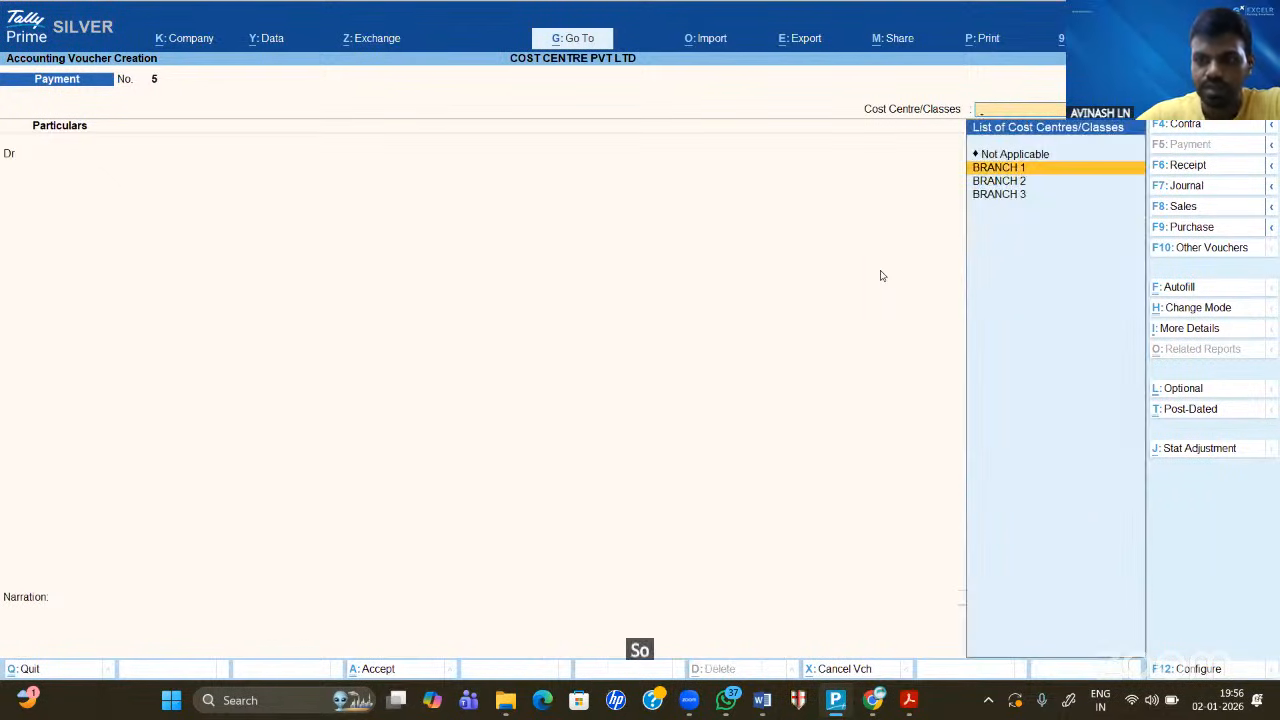
pyautogui.press('Return')
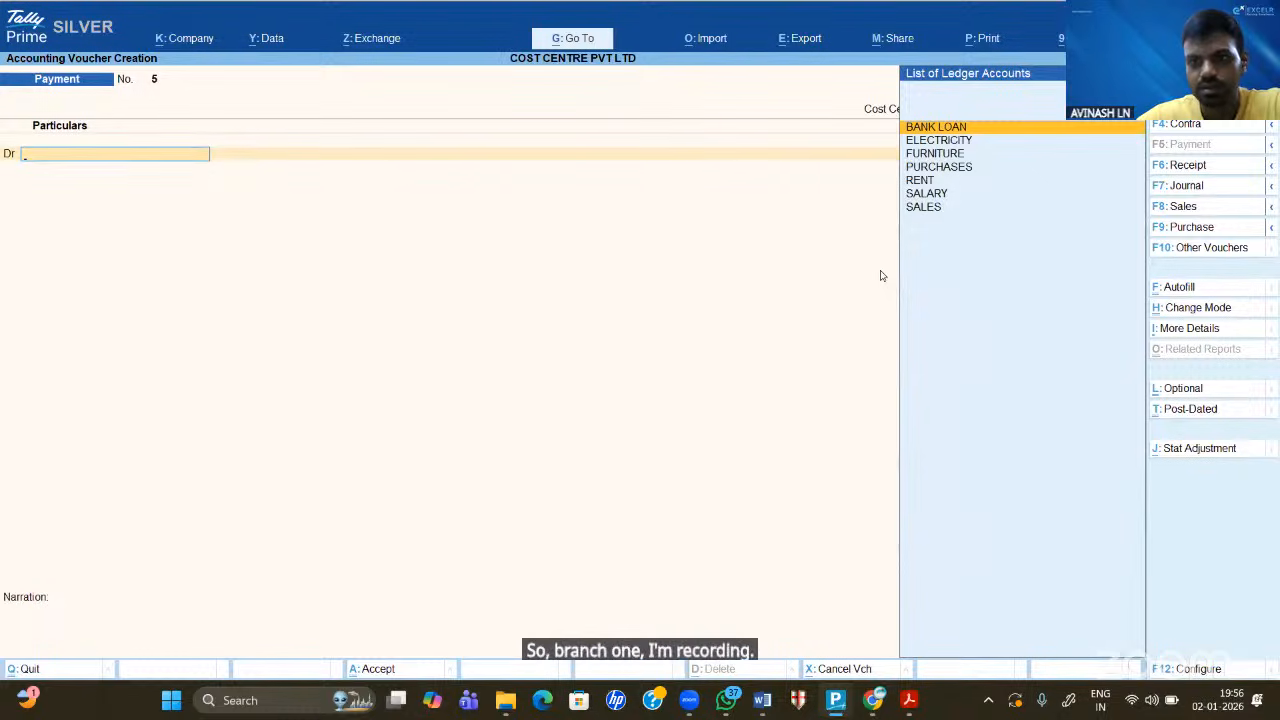
pyautogui.press('Down')
pyautogui.press('Down')
pyautogui.press('Return')
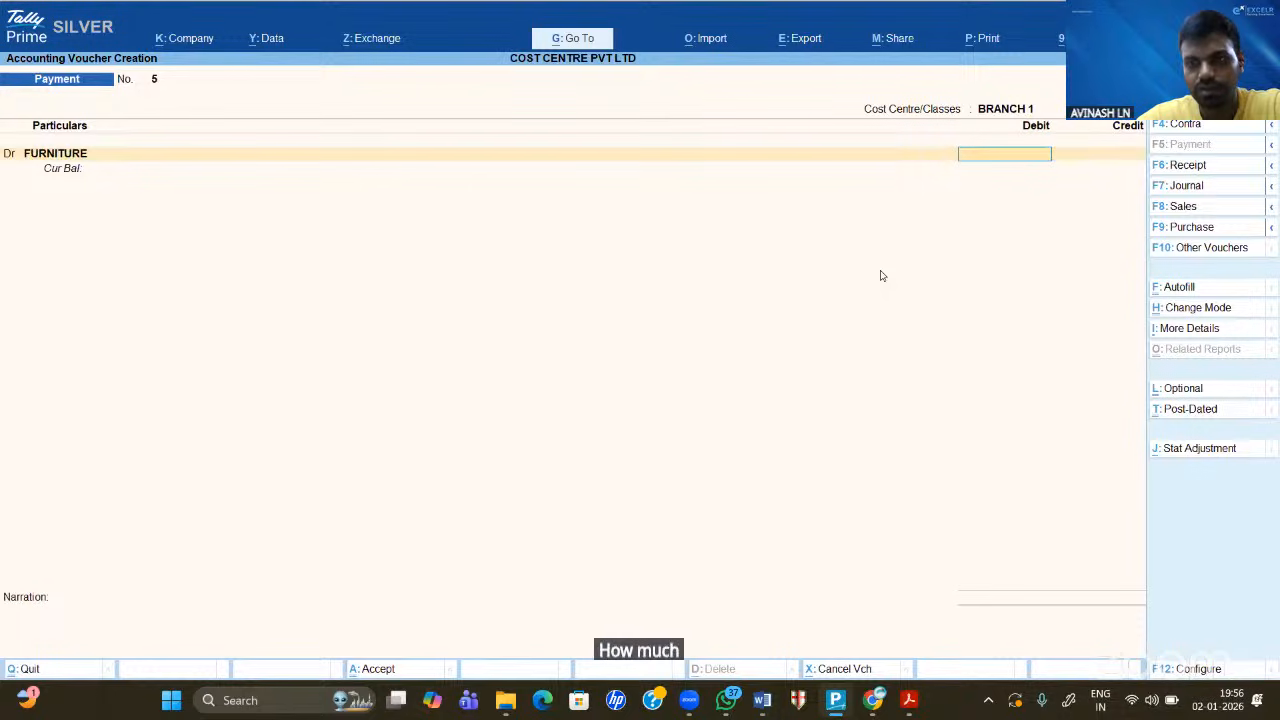
pyautogui.write('10000')
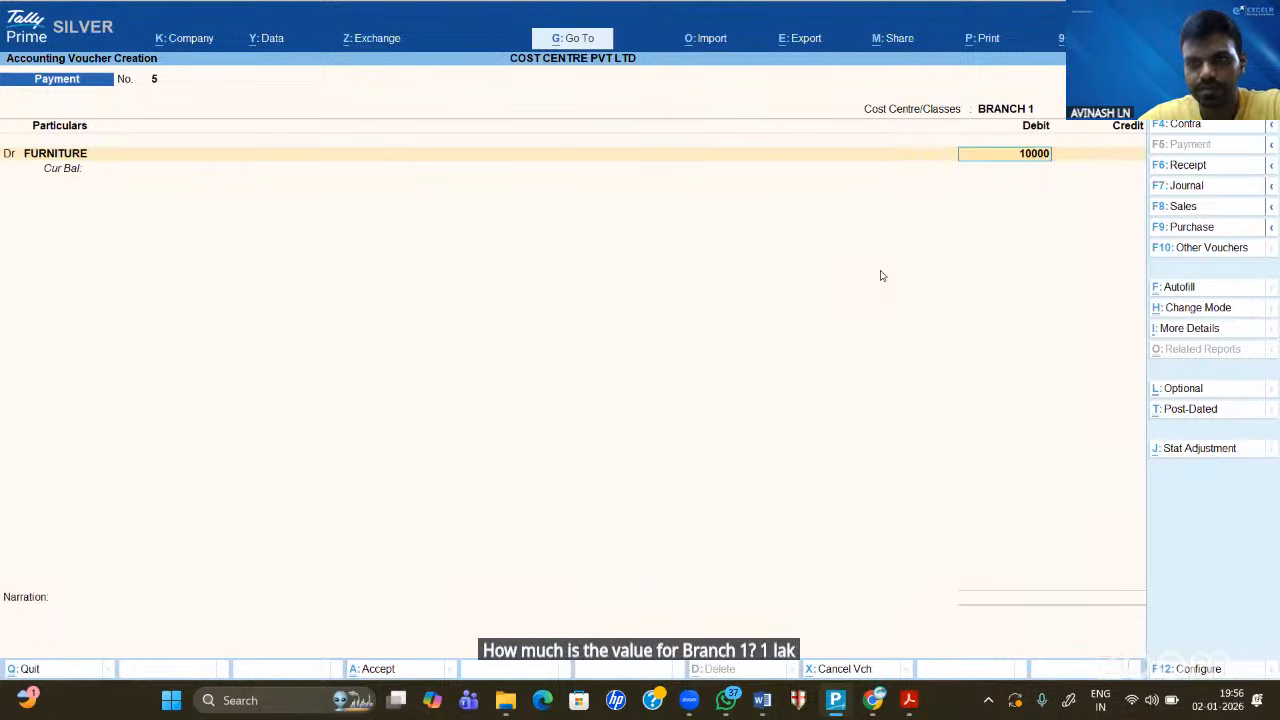
pyautogui.press('Return')
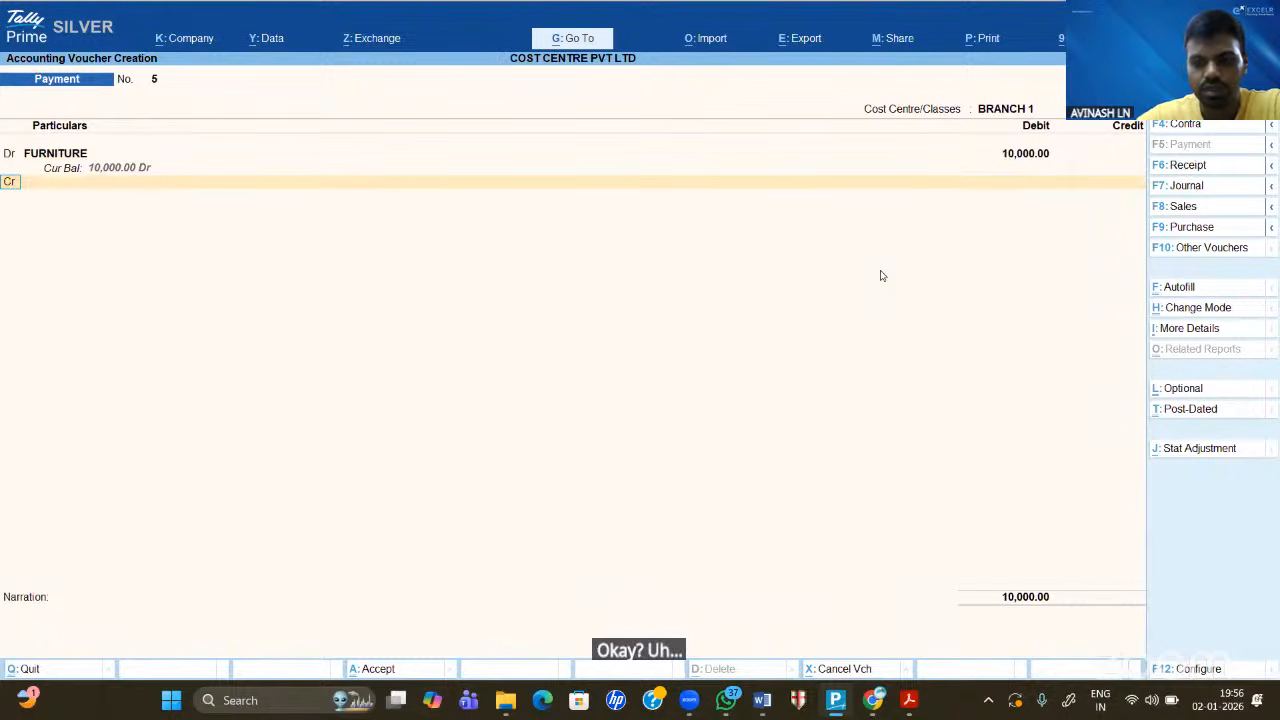
pyautogui.press('BackSpace')
pyautogui.press('BackSpace')
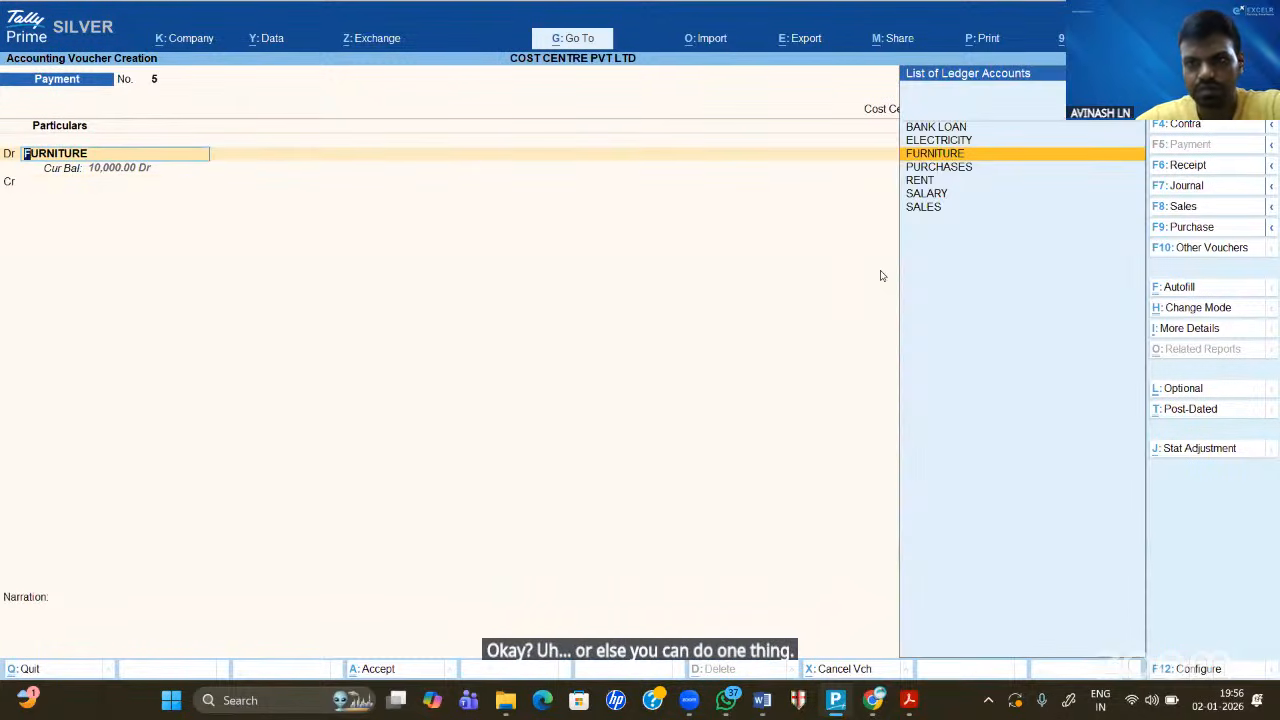
pyautogui.press('Return')
pyautogui.press('Return')
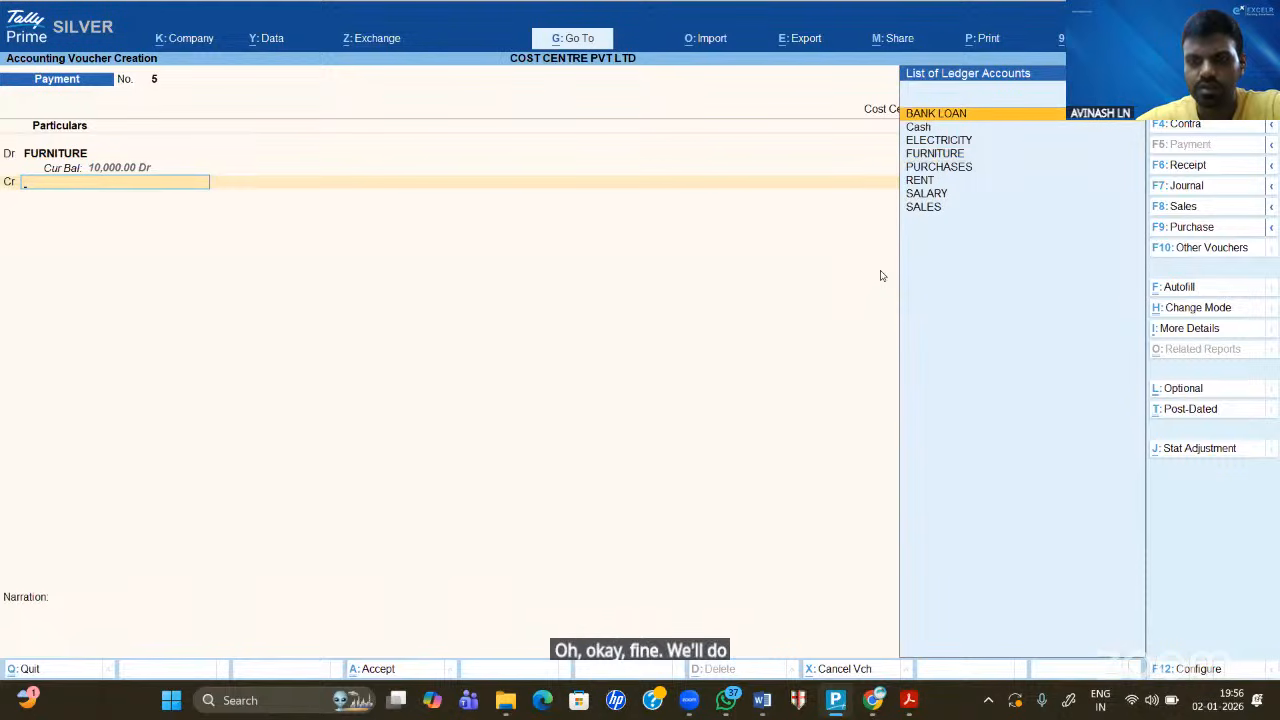
pyautogui.press('Down')
pyautogui.press('Return')
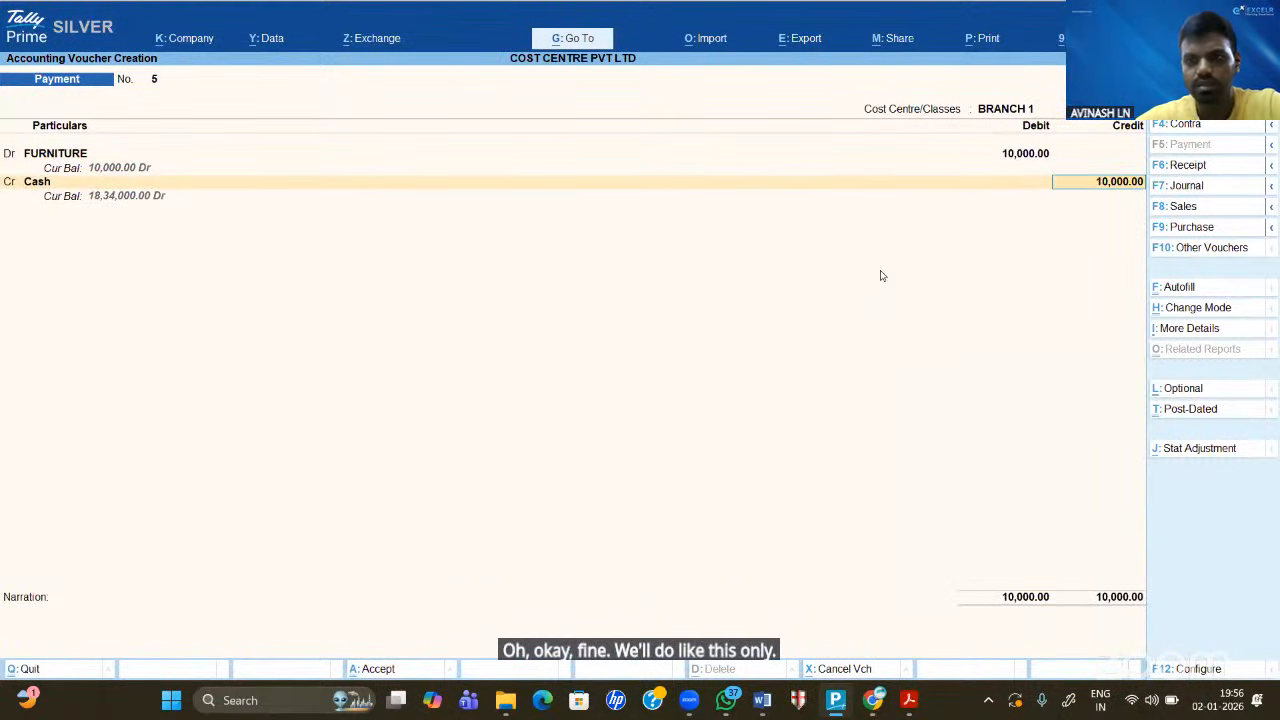
pyautogui.press('BackSpace')
pyautogui.press('BackSpace')
pyautogui.press('BackSpace')
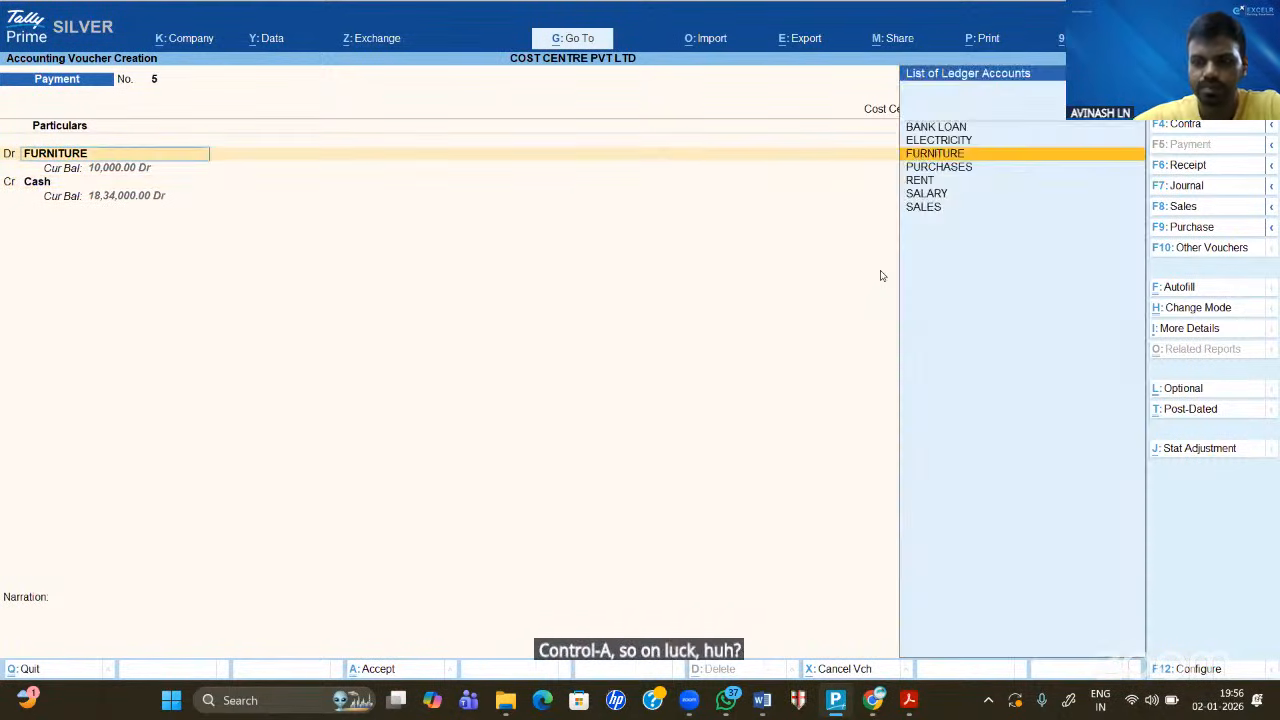
pyautogui.press('Return')
pyautogui.write('100000')
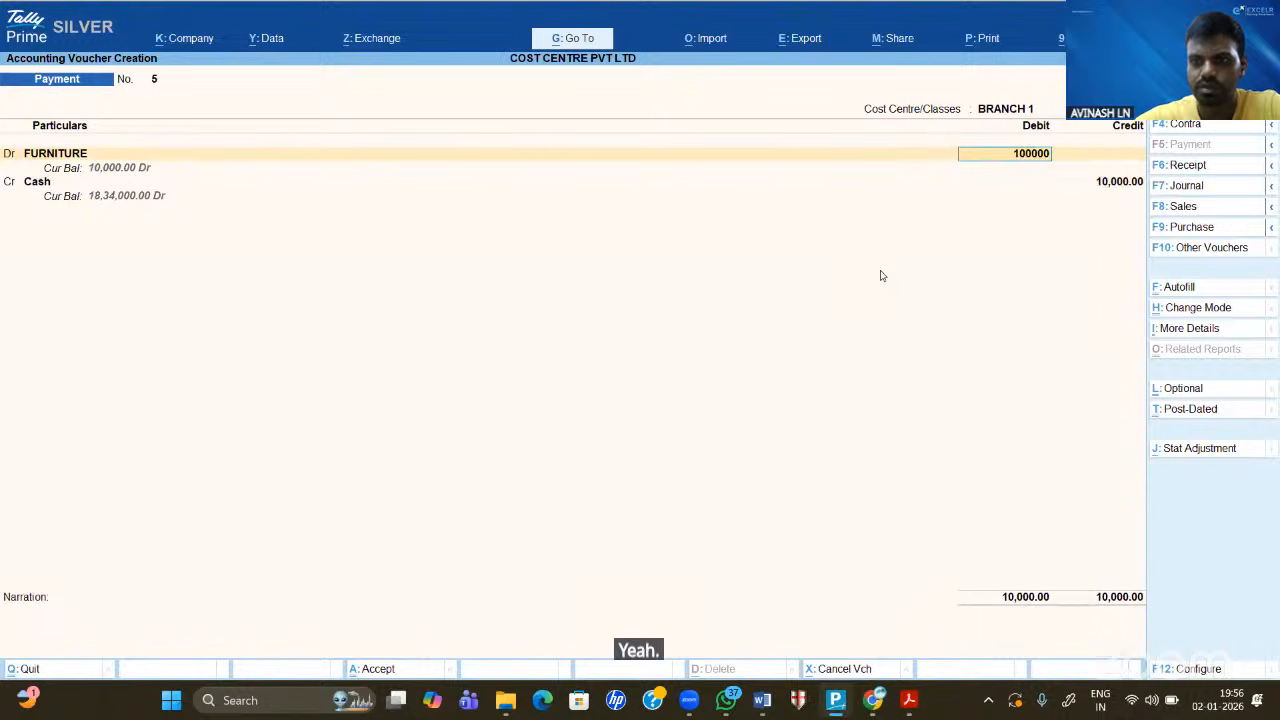
pyautogui.press('Return')
pyautogui.press('Return')
pyautogui.hotkey('ctrl', 'a')
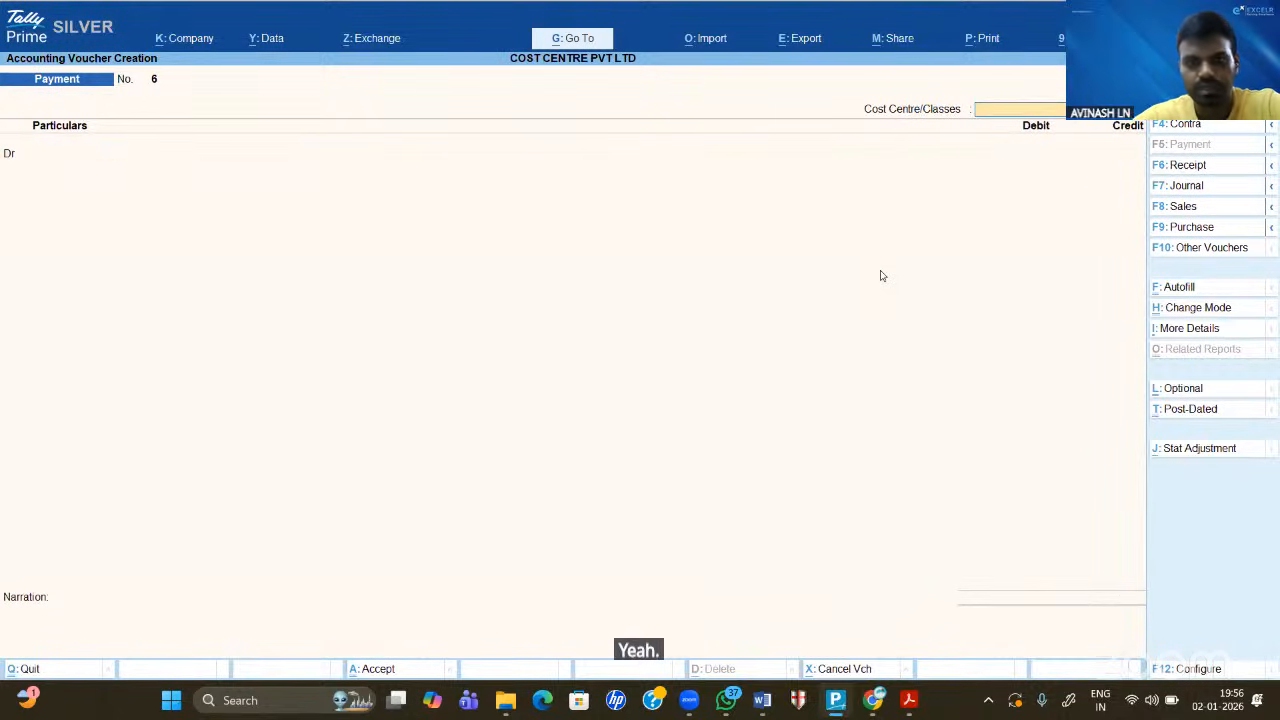
# - Record the BRANCH 2 payment debiting FURNITURE 1,50,000 against Cash
pyautogui.press('Down')
pyautogui.press('Down')
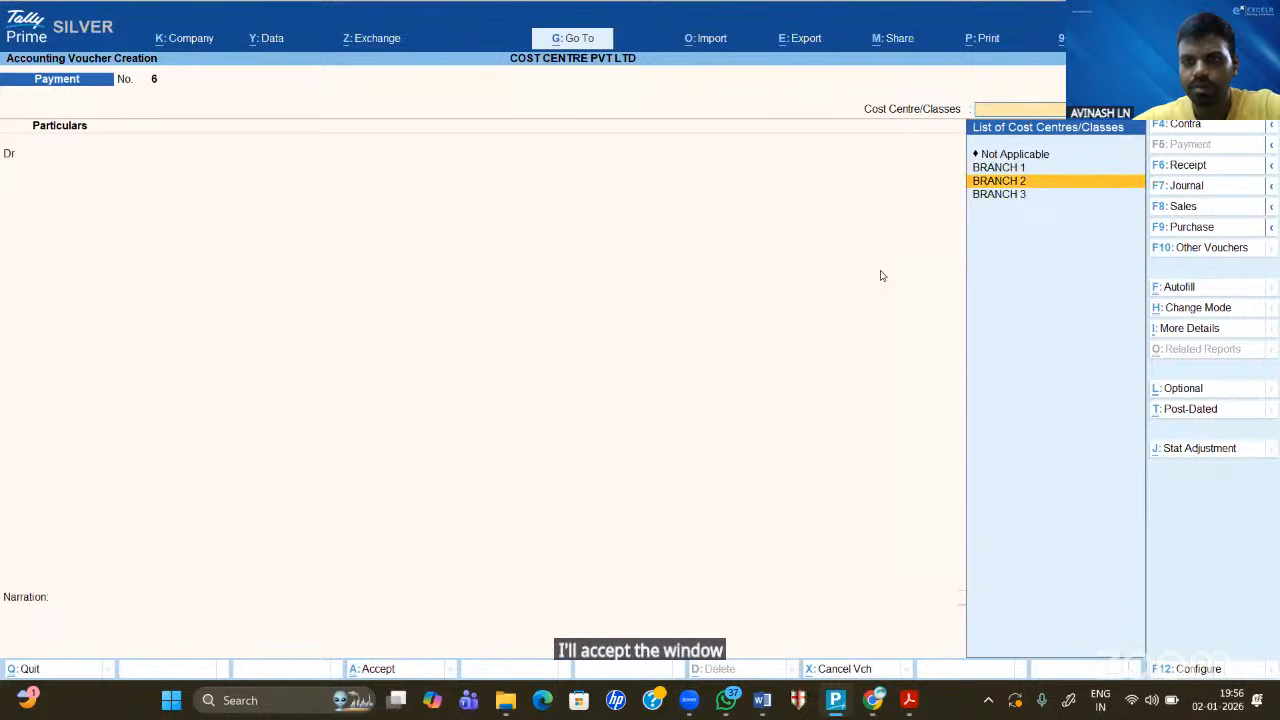
pyautogui.press('Return')
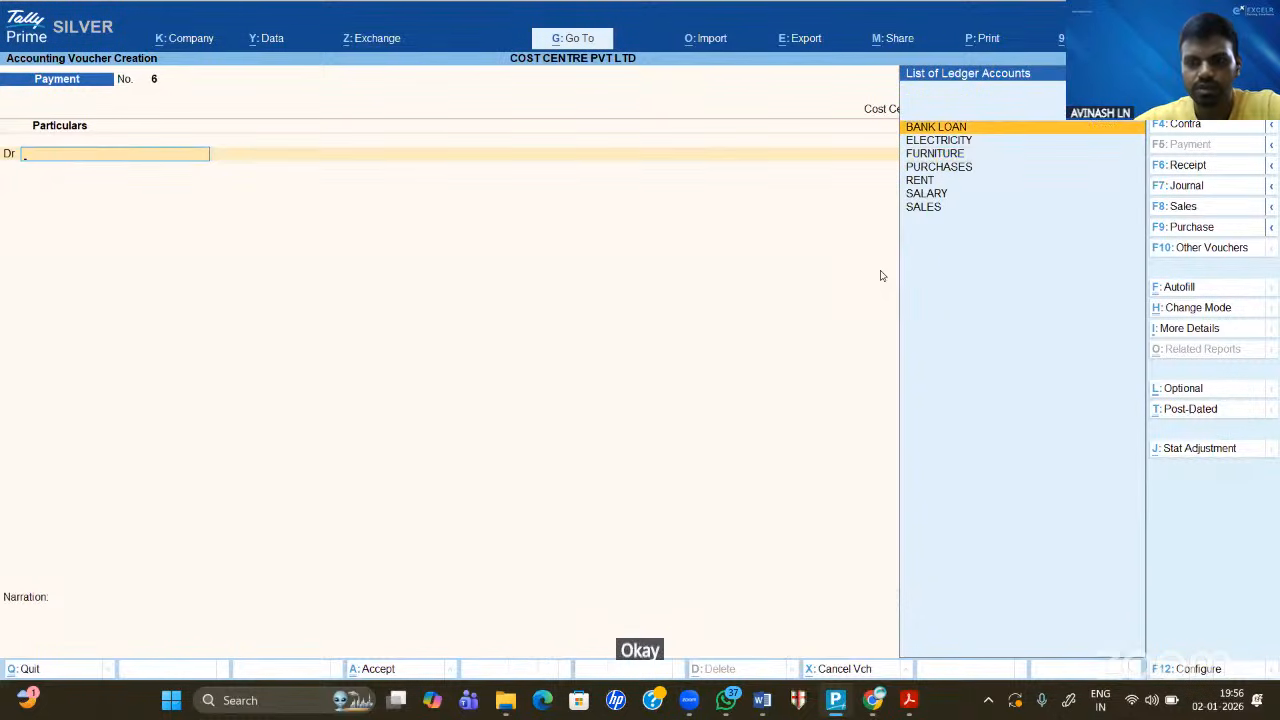
pyautogui.press('Down')
pyautogui.press('Down')
pyautogui.press('Return')
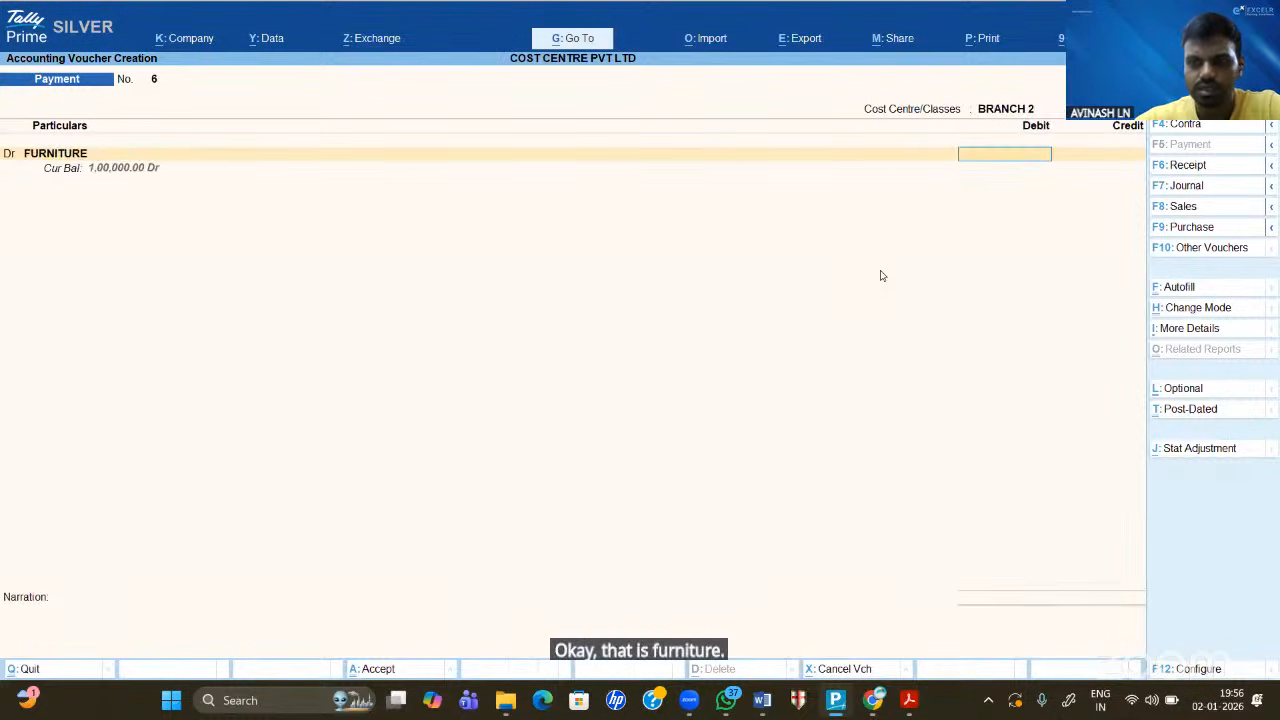
pyautogui.write('150000')
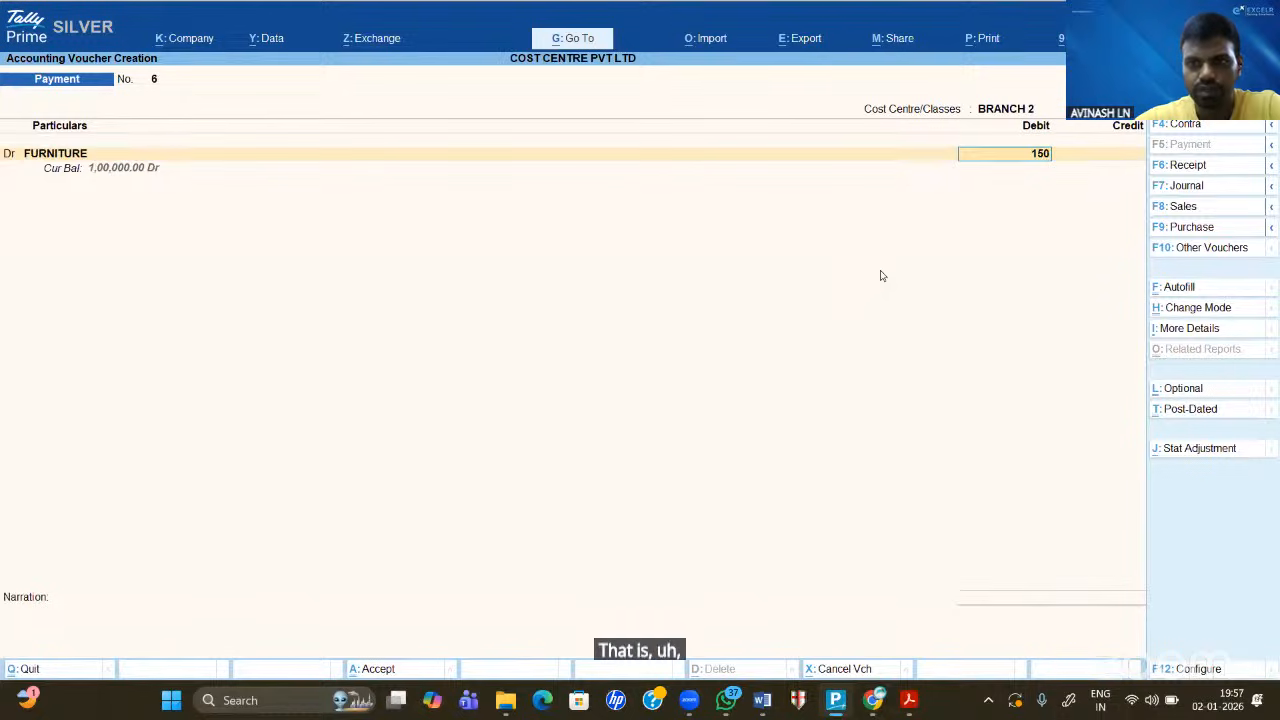
pyautogui.press('Return')
pyautogui.press('Return')
pyautogui.press('Return')
pyautogui.press('Return')
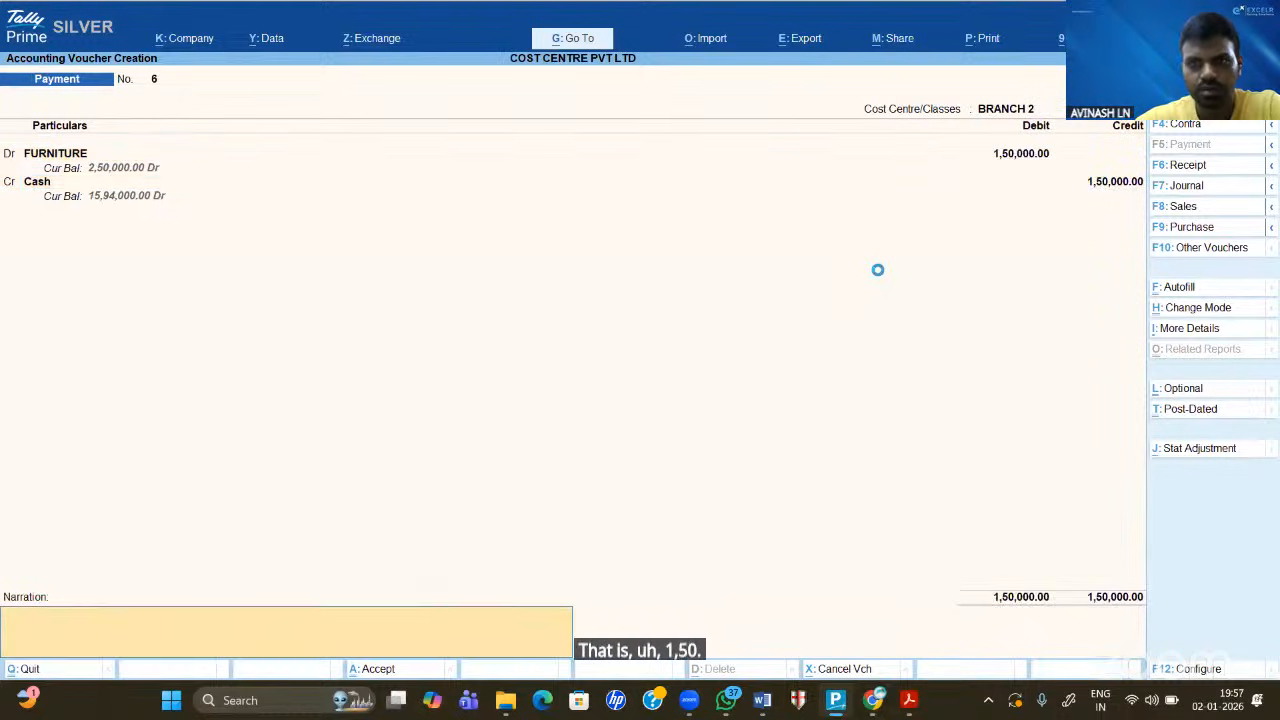
pyautogui.press('Return')
pyautogui.press('Return')
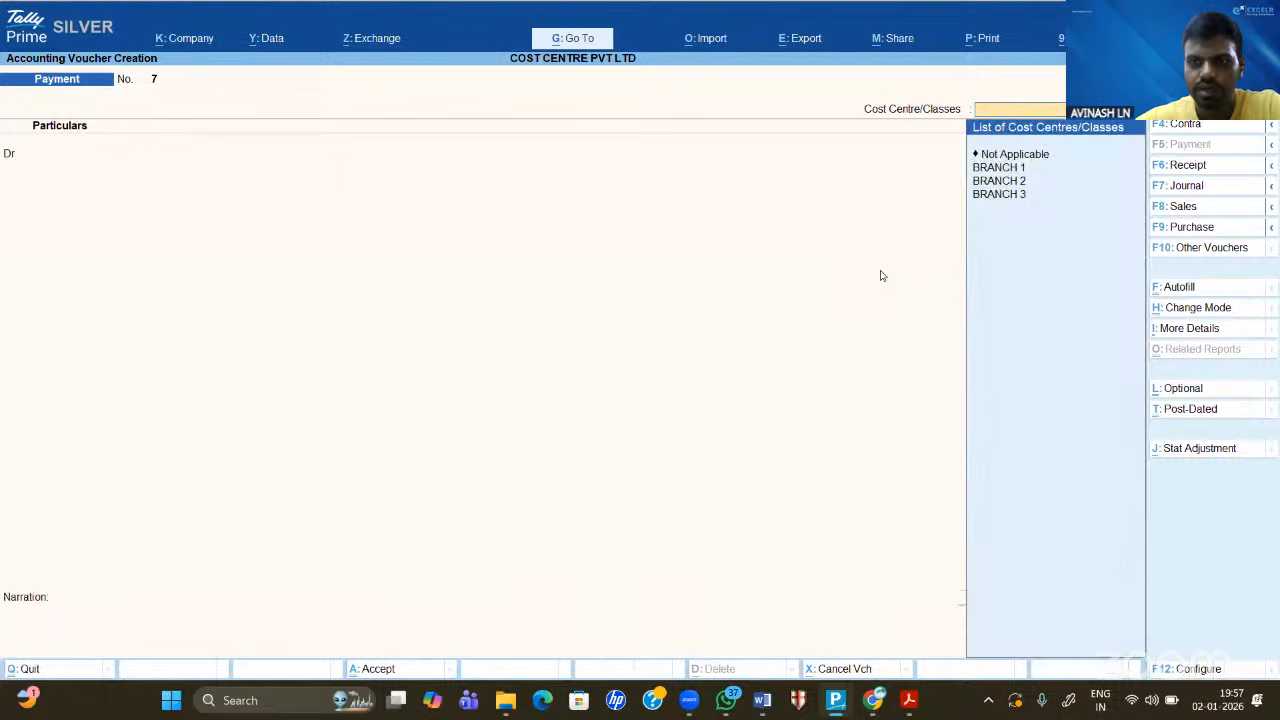
pyautogui.press('Down')
pyautogui.press('Down')
pyautogui.press('Down')
pyautogui.press('Return')
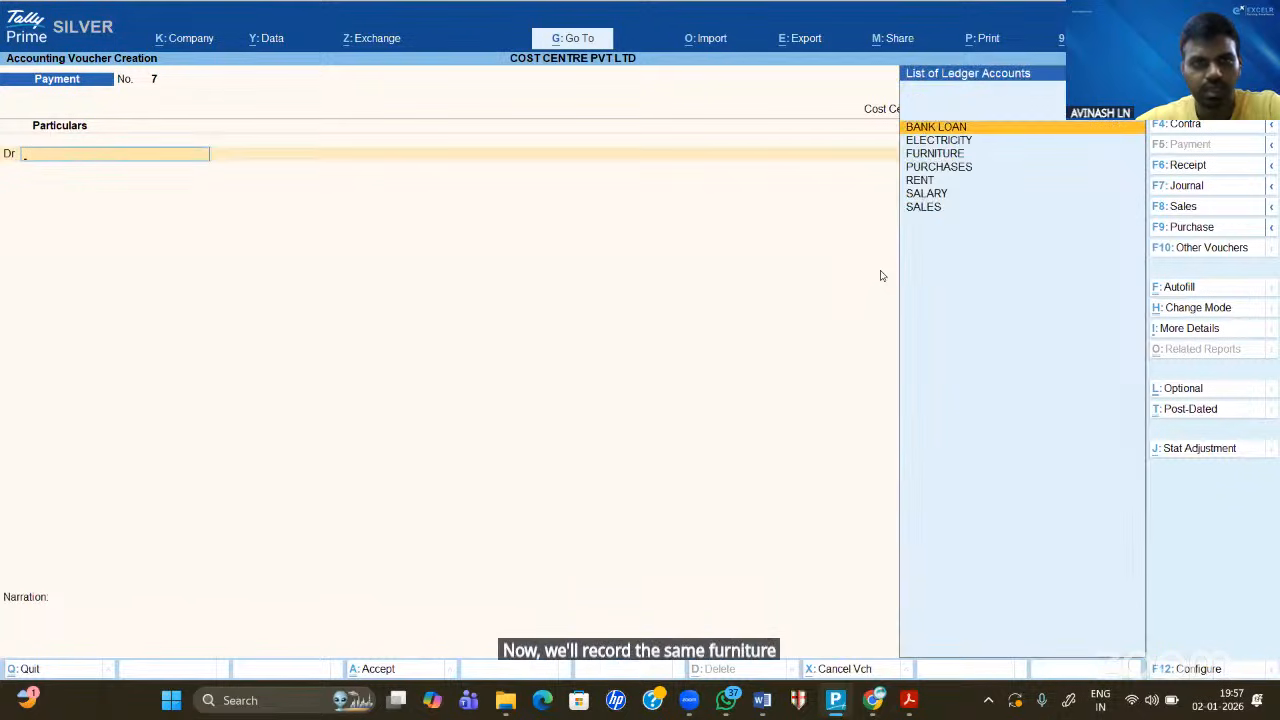
# - Enter the BRANCH 3 voucher debiting FURNITURE 2,00,000 with a matching Cash credit
pyautogui.press('Down')
pyautogui.press('Down')
pyautogui.press('Down')
pyautogui.press('Up')
pyautogui.press('Up')
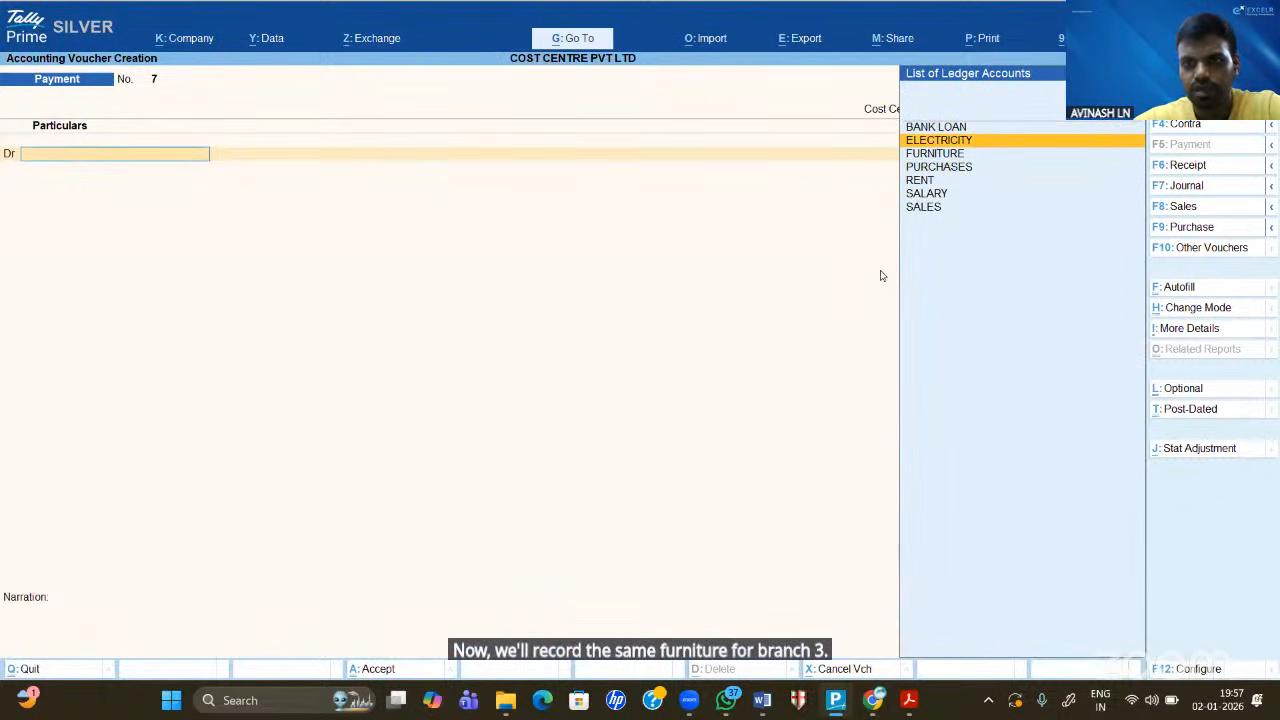
pyautogui.press('Down')
pyautogui.press('Return')
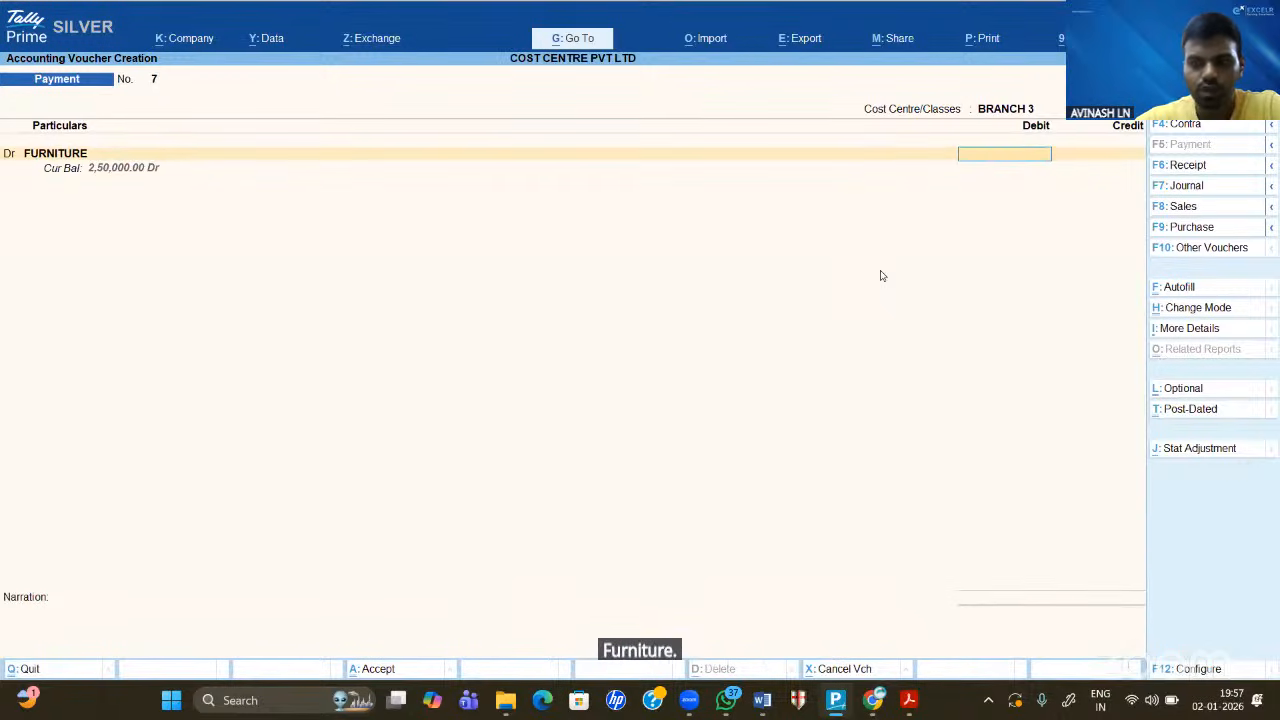
pyautogui.write('200000')
pyautogui.press('Return')
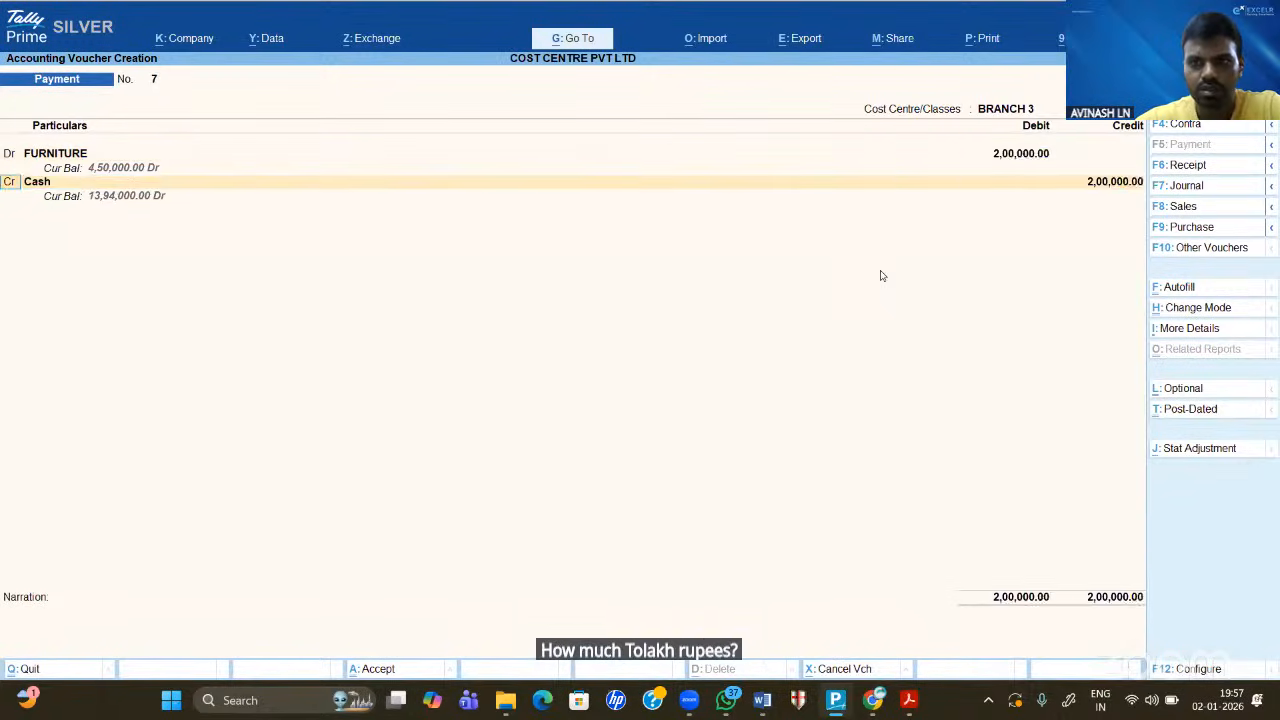
pyautogui.press('Return')
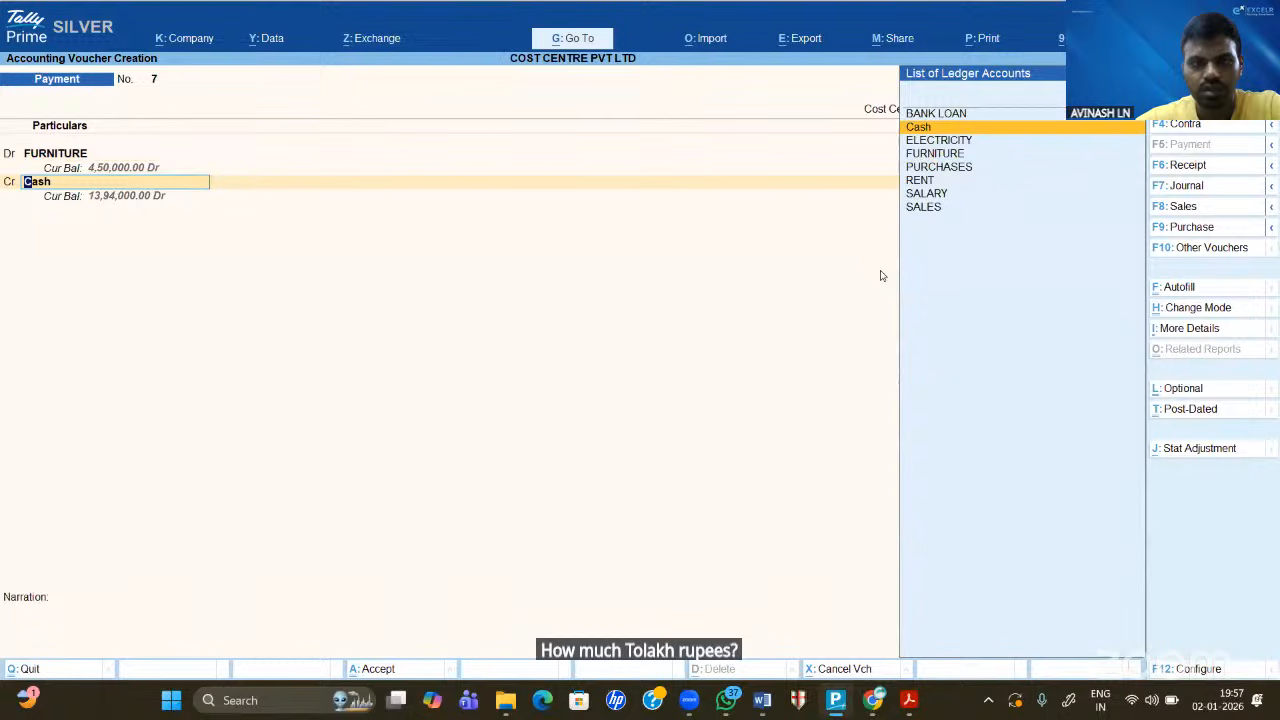
pyautogui.click(762, 700)
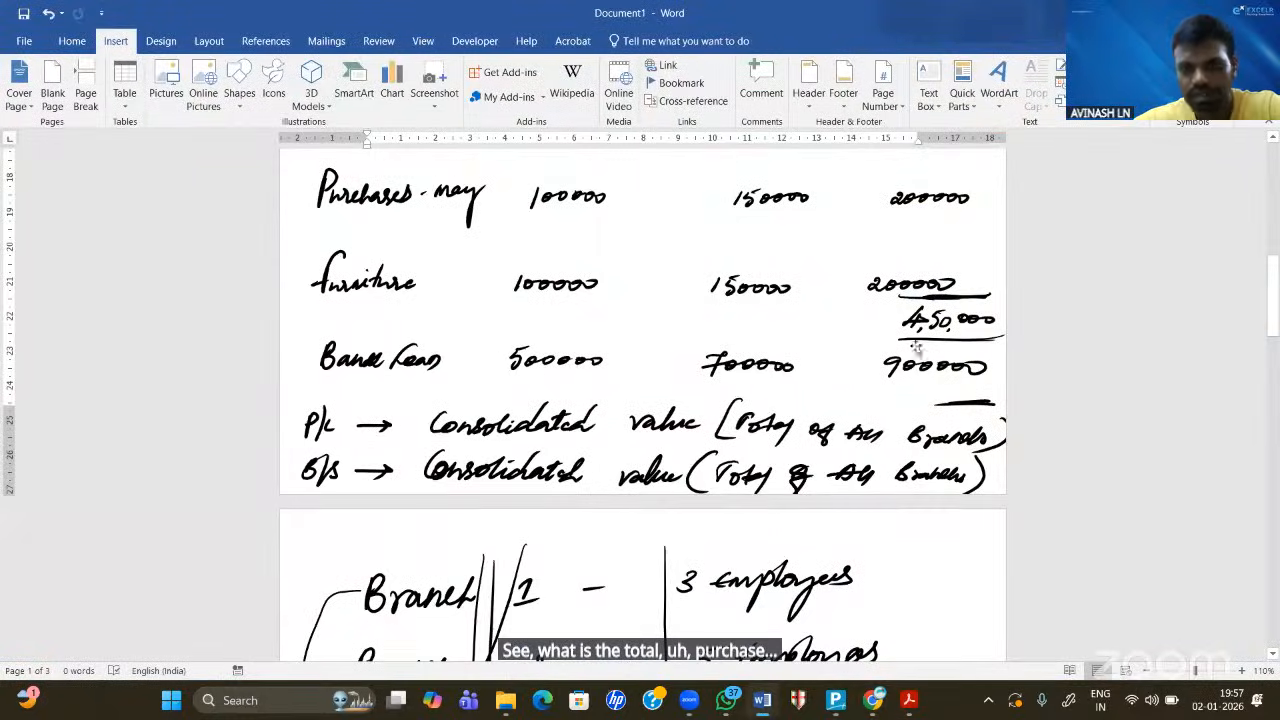
pyautogui.click(830, 708)
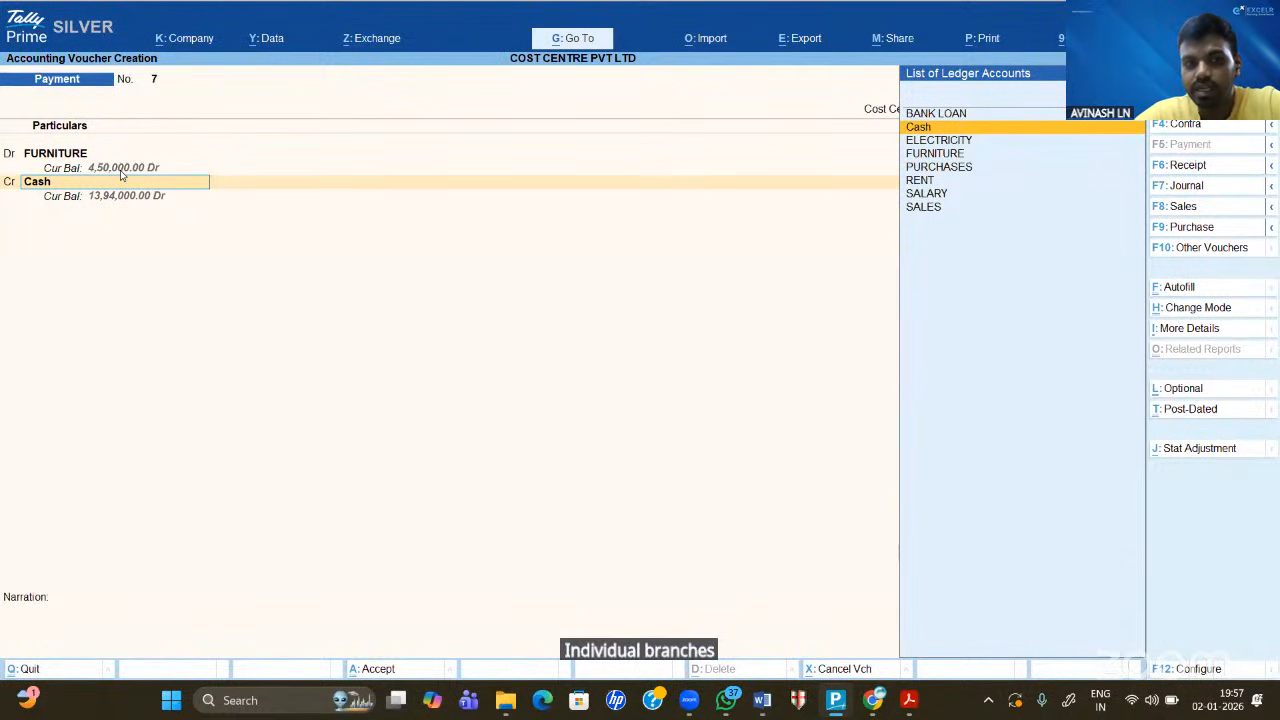
# - Save the 2,00,000 BRANCH 3 furniture payment and switch to Receipt entry with F6
pyautogui.press('Return')
pyautogui.press('Return')
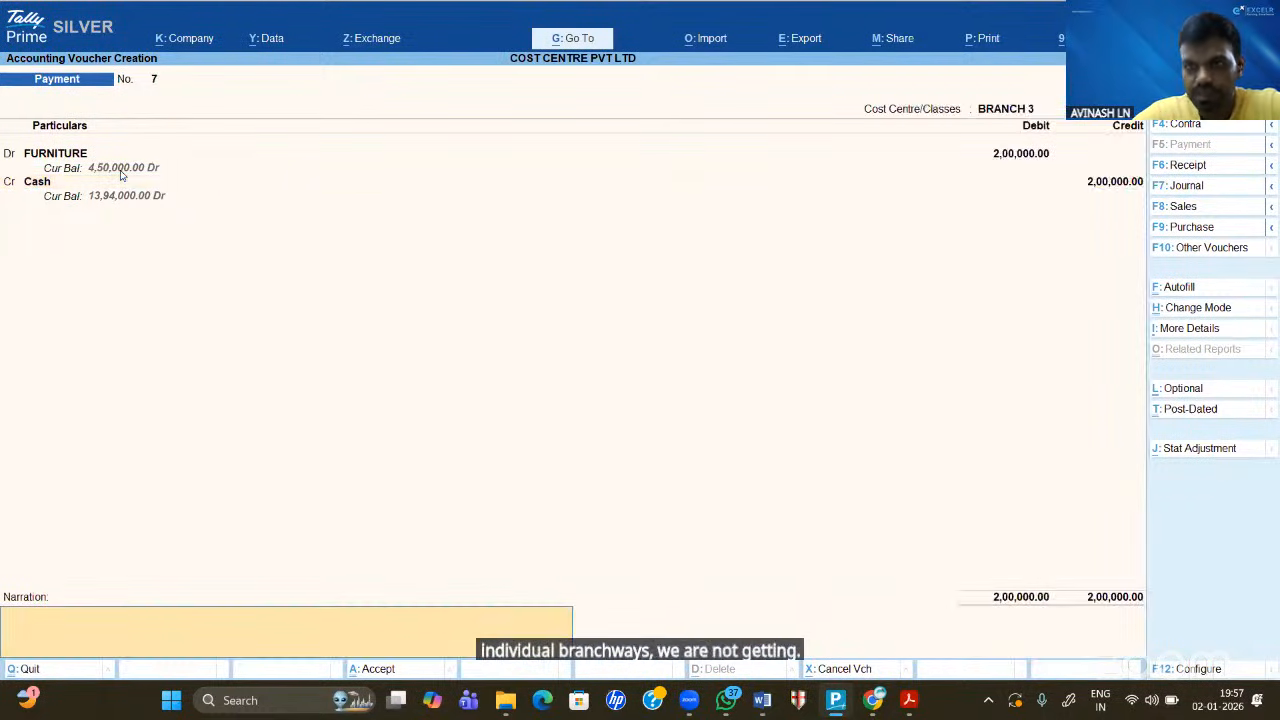
pyautogui.press('Return')
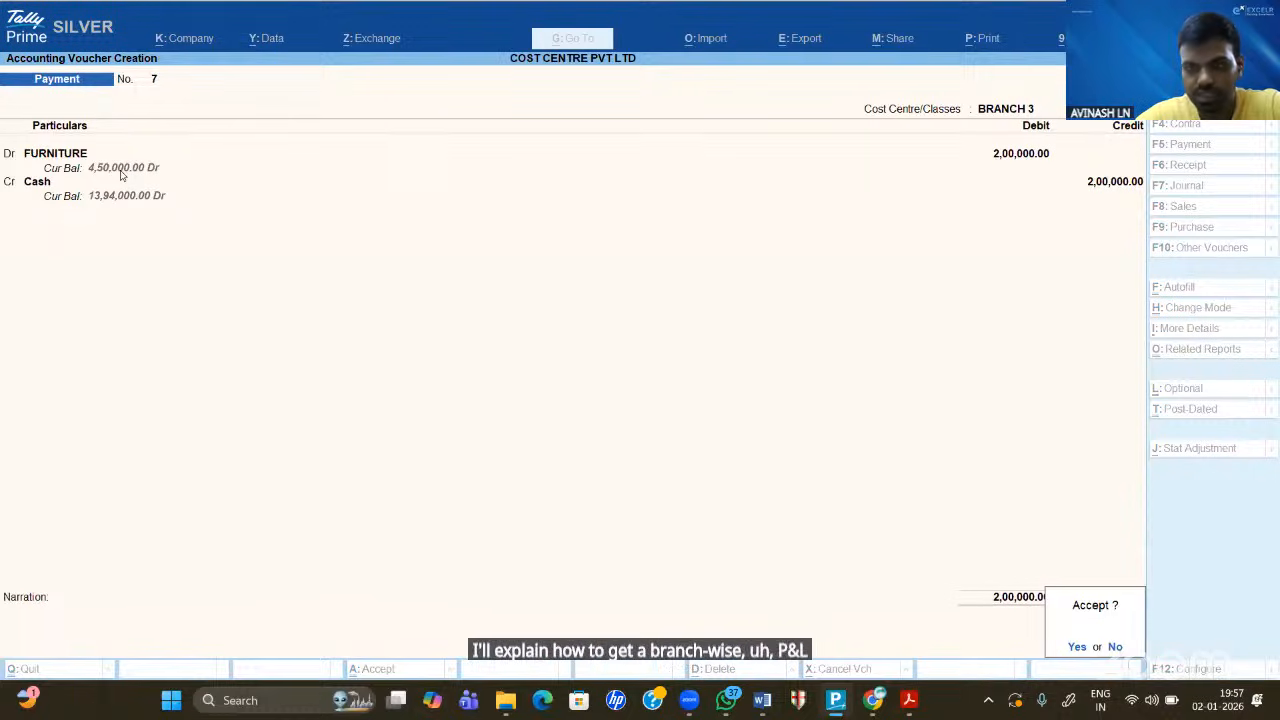
pyautogui.press('Return')
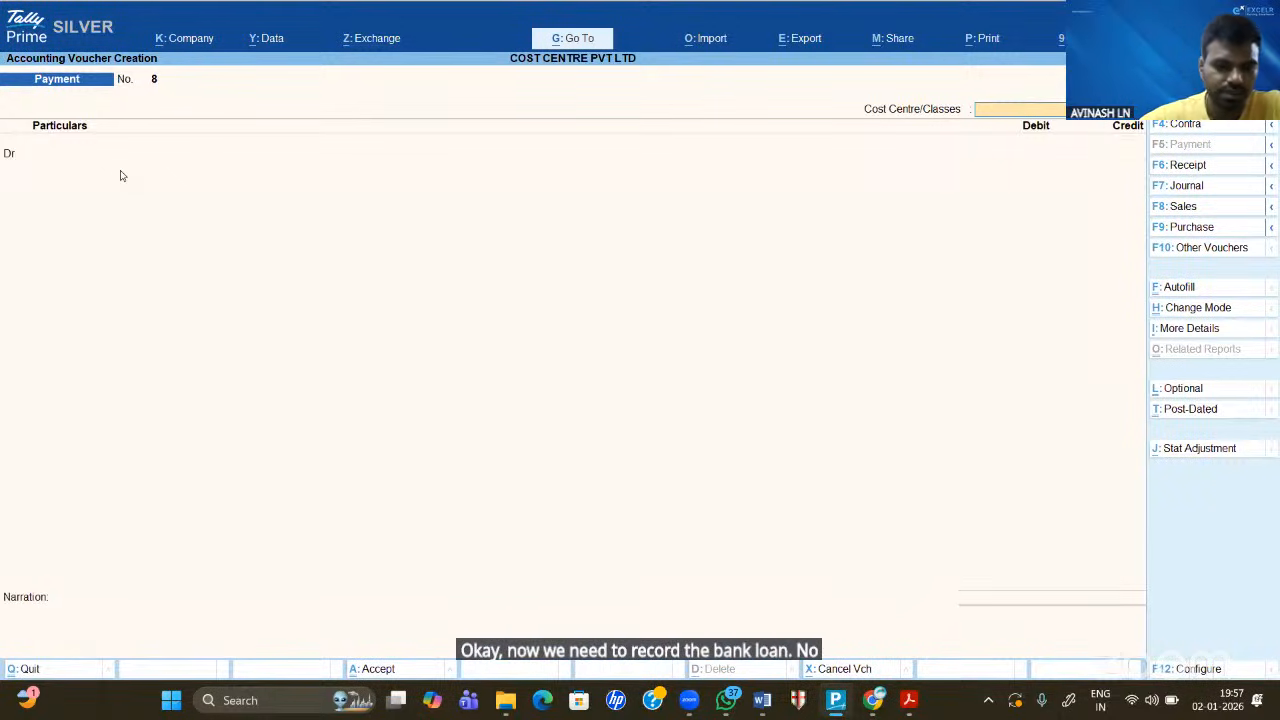
pyautogui.press('F6')
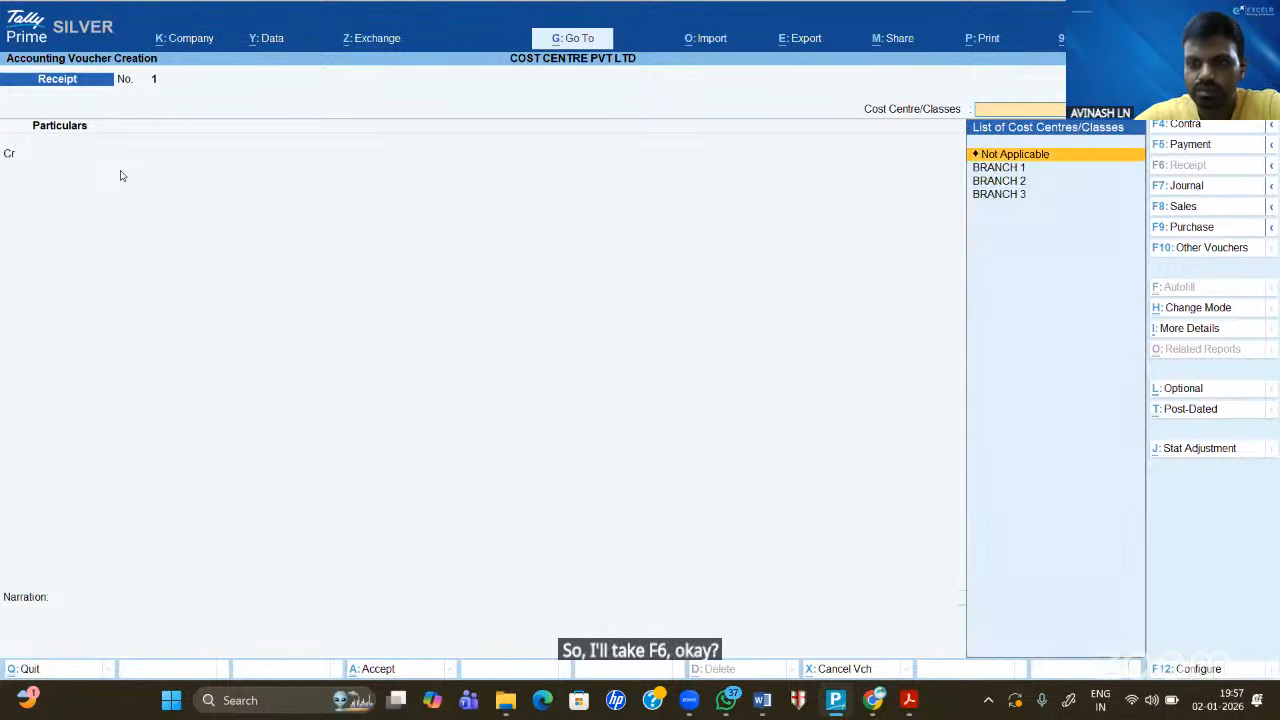
pyautogui.press('Return')
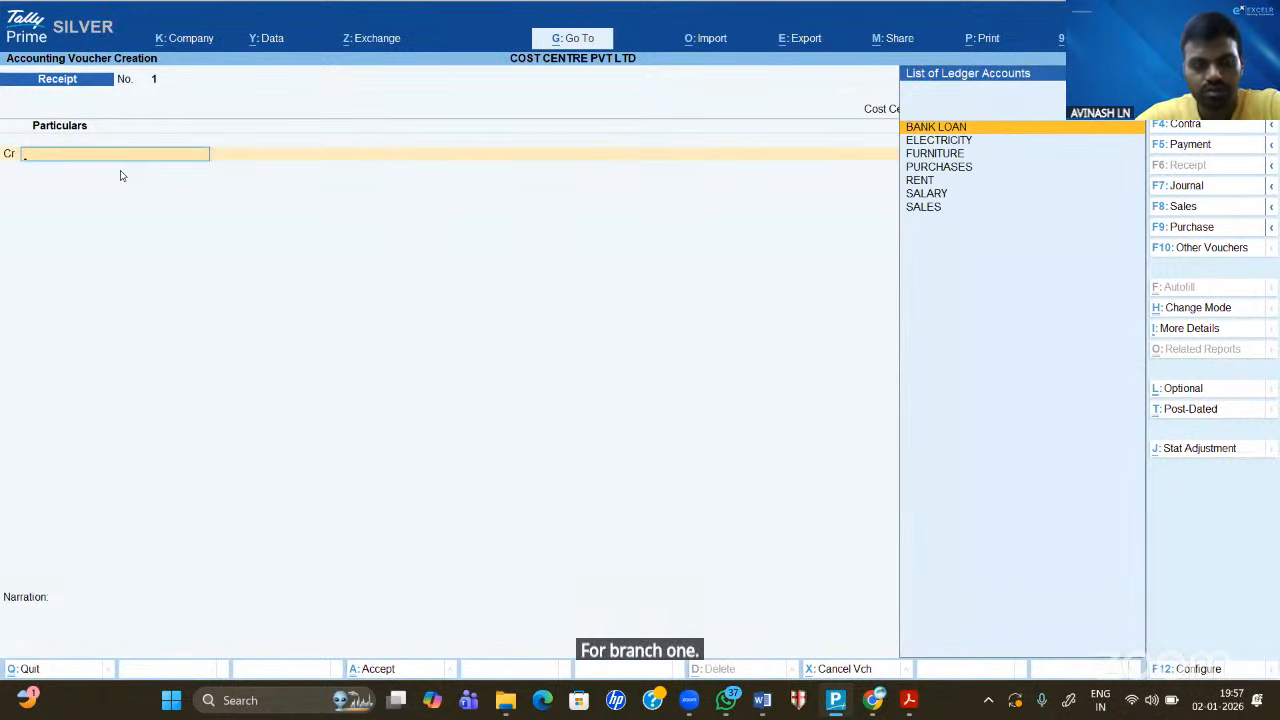
# - Record receipt No. 1 for BRANCH 1, crediting BANK LOAN 5,00,000 against Cash
pyautogui.click(763, 702)
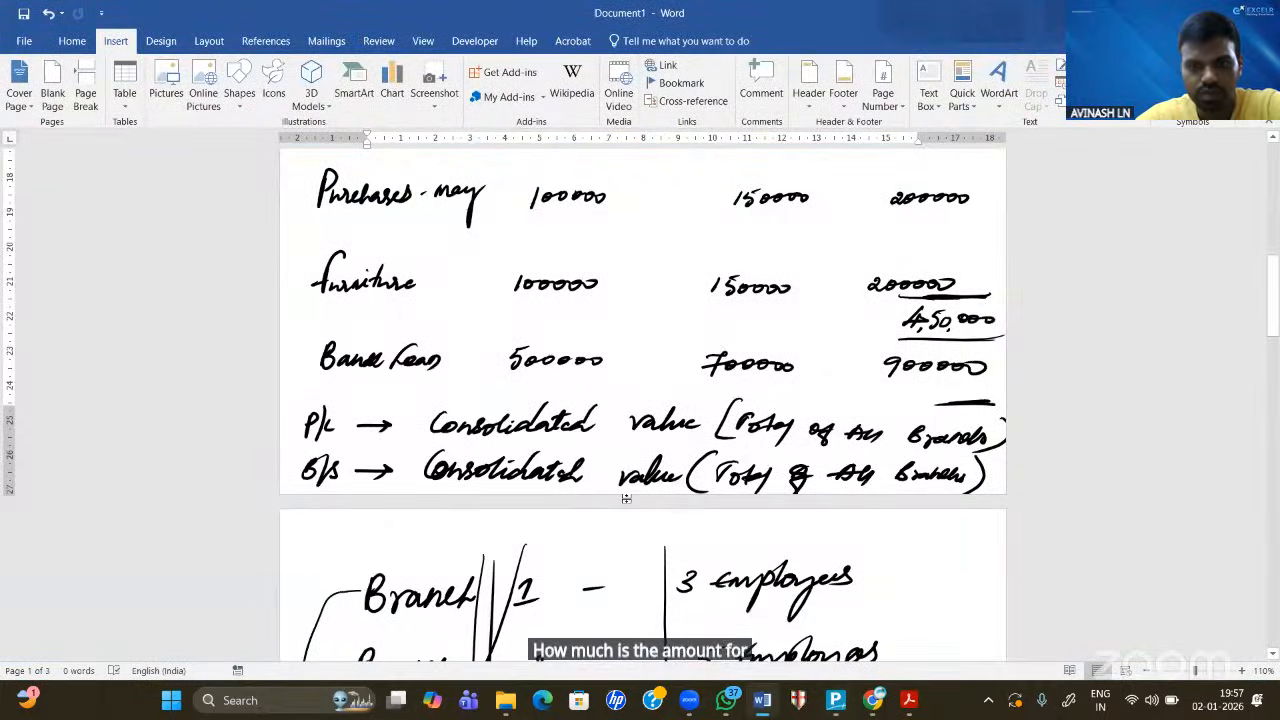
pyautogui.click(836, 705)
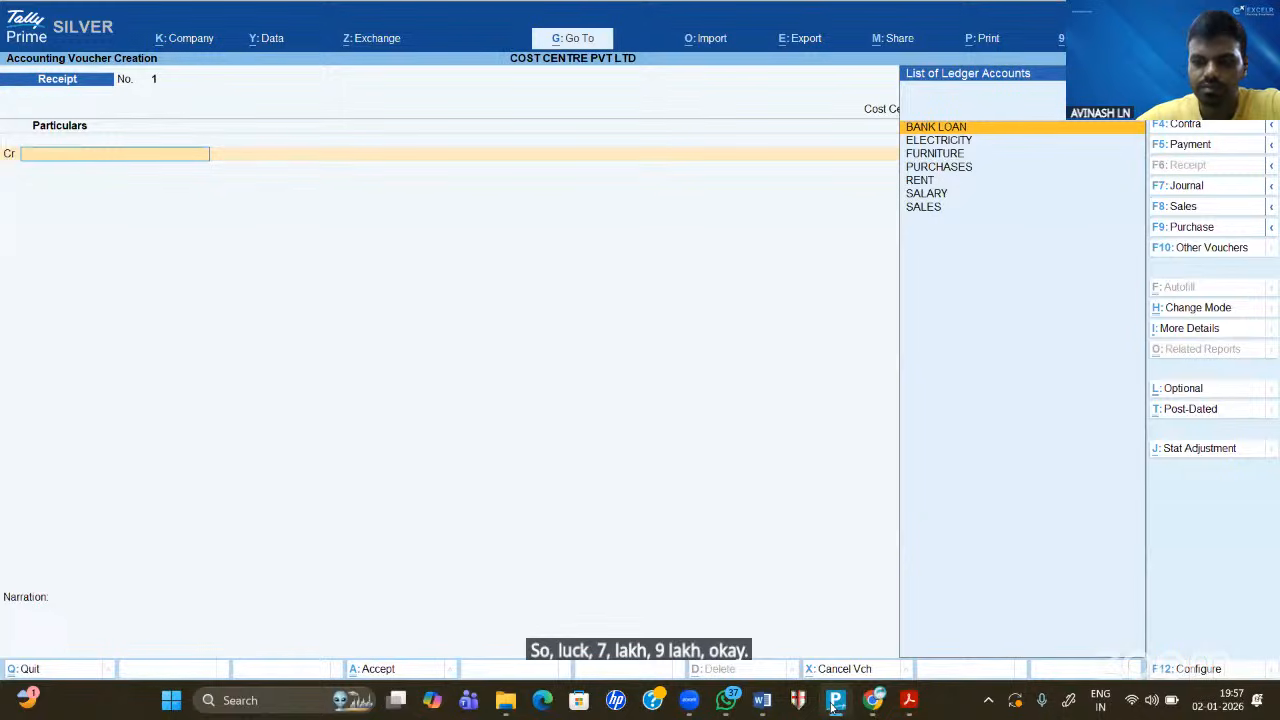
pyautogui.press('Return')
pyautogui.write('50000')
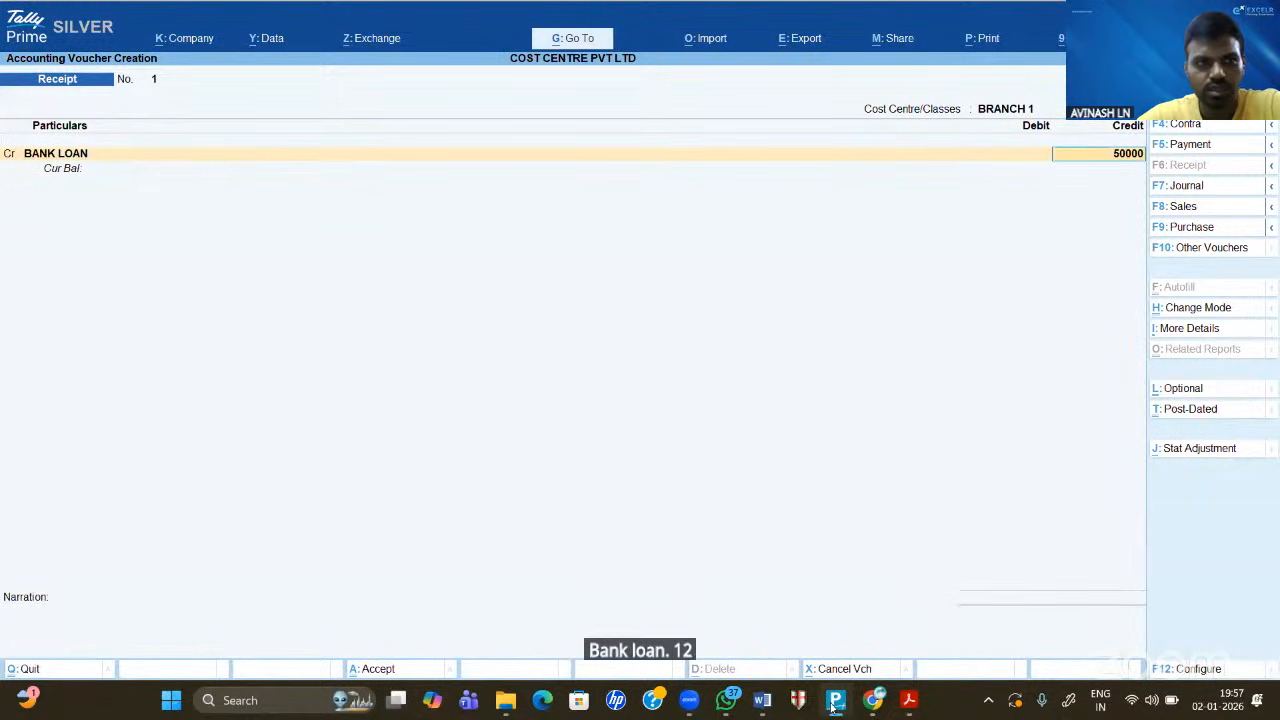
pyautogui.press('Return')
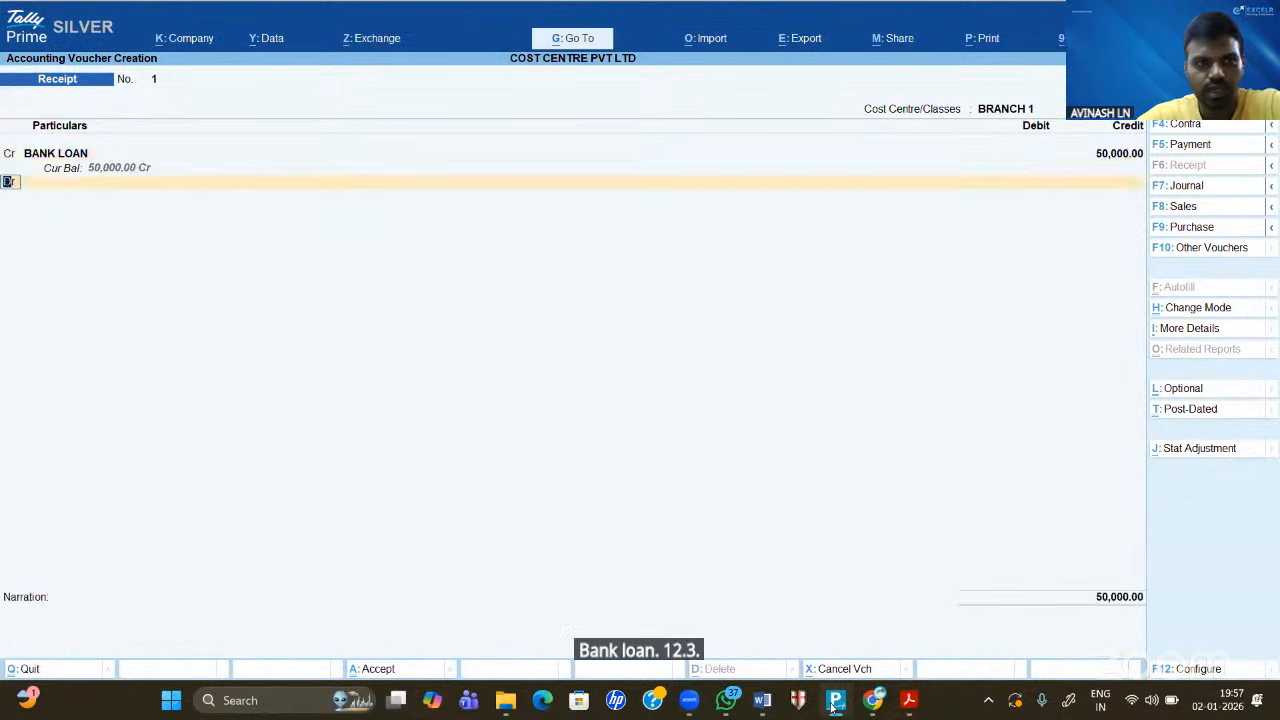
pyautogui.press('Return')
pyautogui.press('BackSpace')
pyautogui.press('BackSpace')
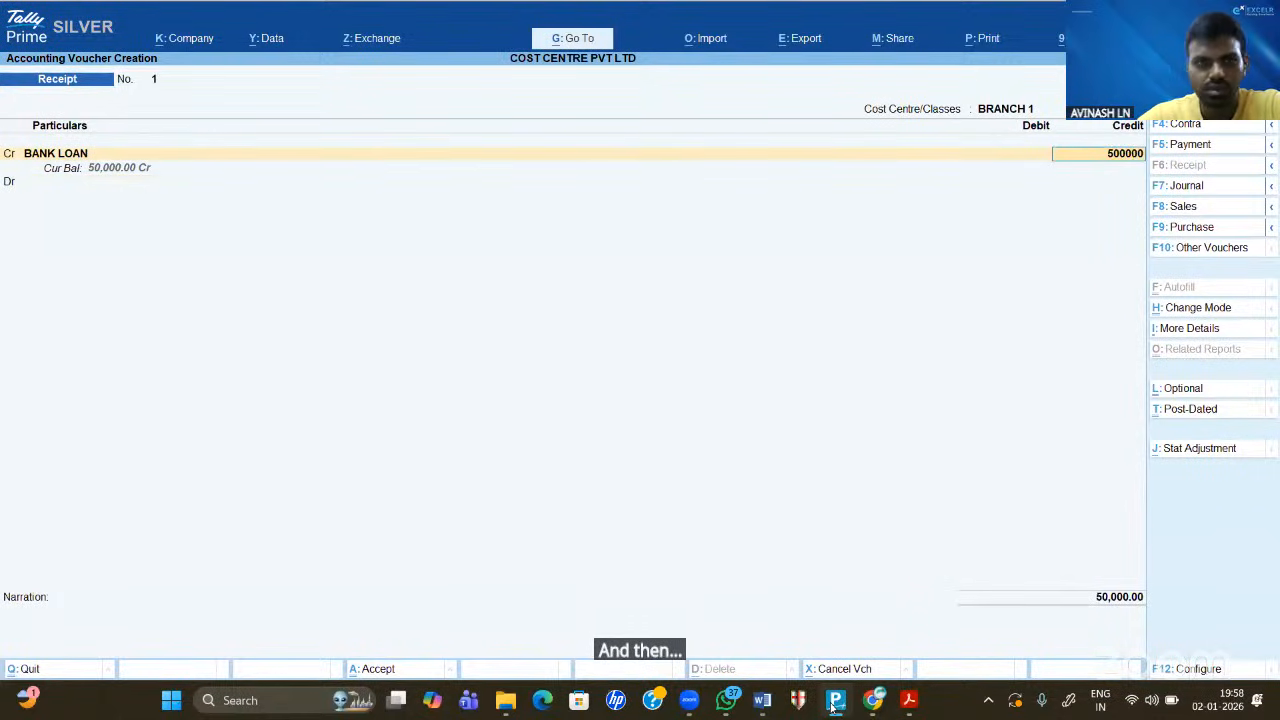
pyautogui.write('500000')
pyautogui.press('Return')
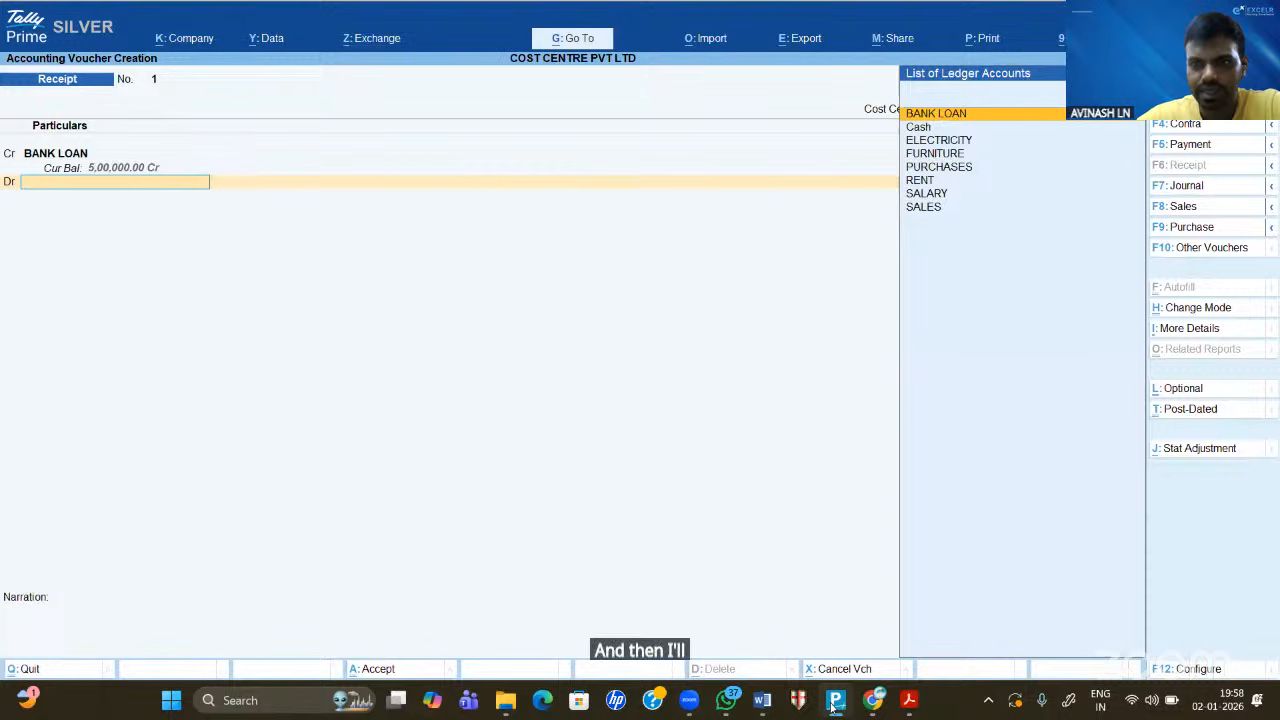
pyautogui.press('Down')
pyautogui.press('Return')
pyautogui.press('Return')
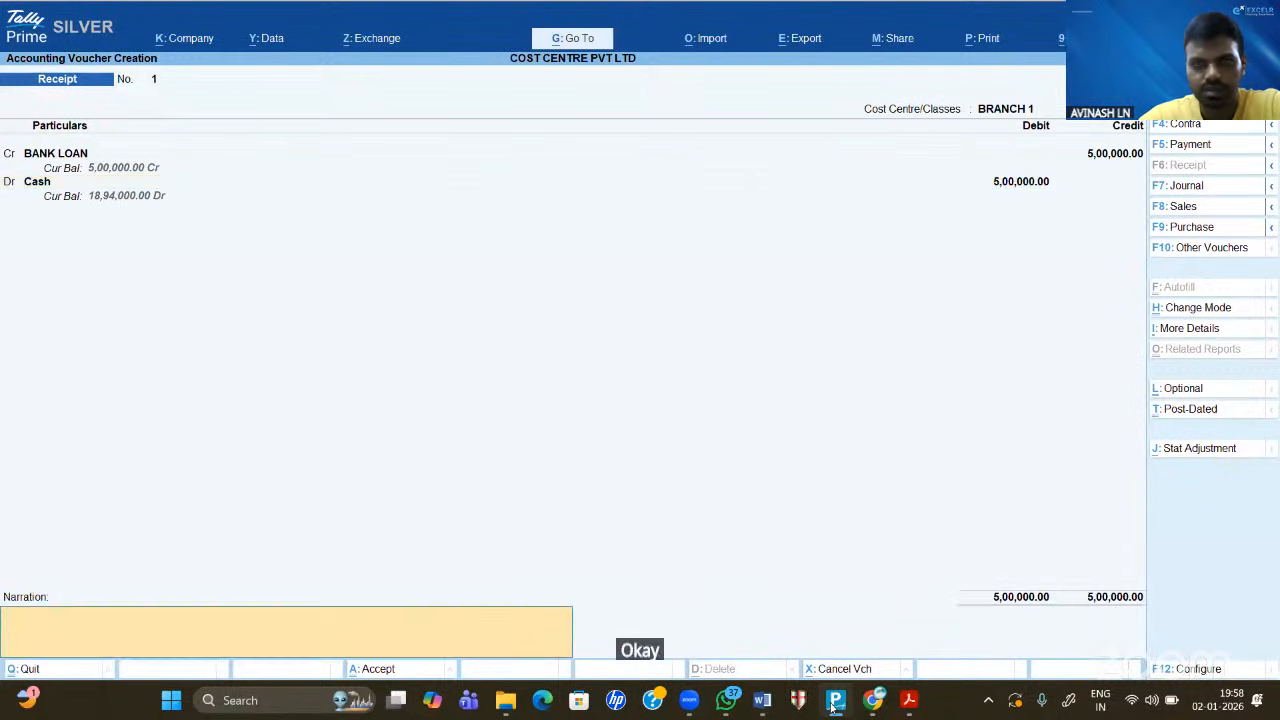
pyautogui.press('Return')
pyautogui.press('Return')
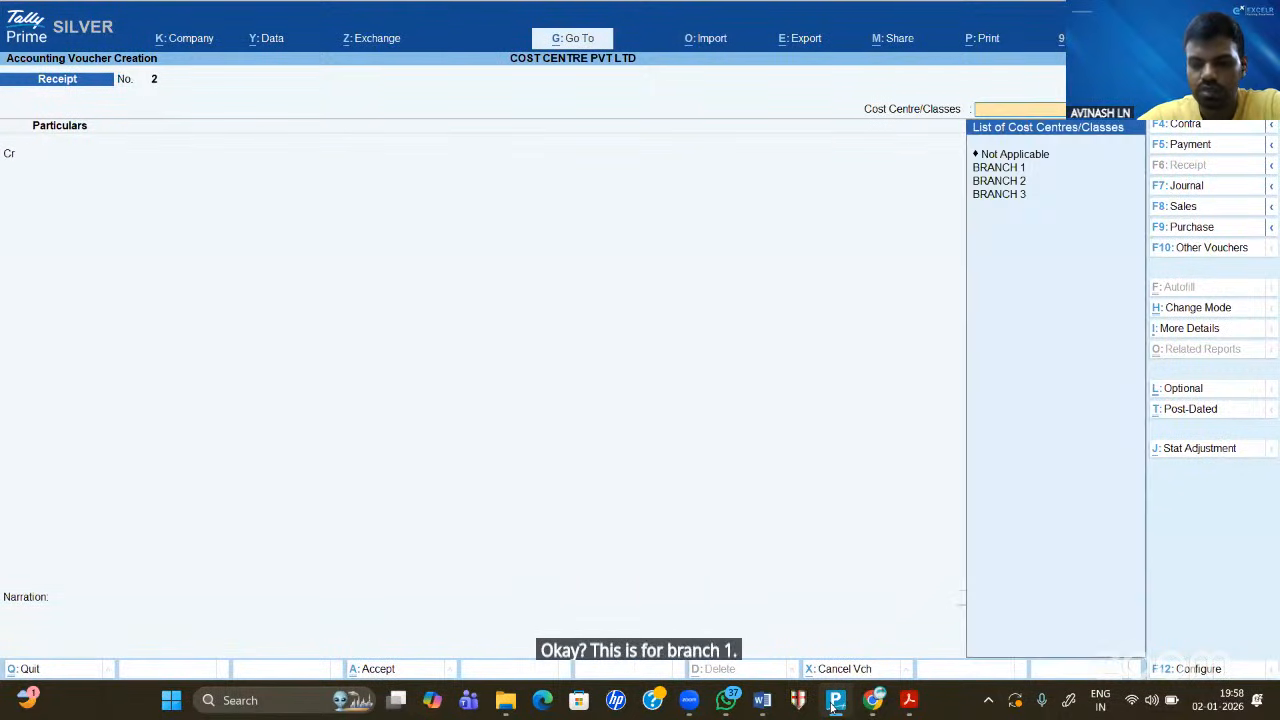
pyautogui.press('Down')
pyautogui.press('Down')
# - Record receipt No. 2 for BRANCH 2, crediting BANK LOAN 7,00,000 against Cash
pyautogui.press('Return')
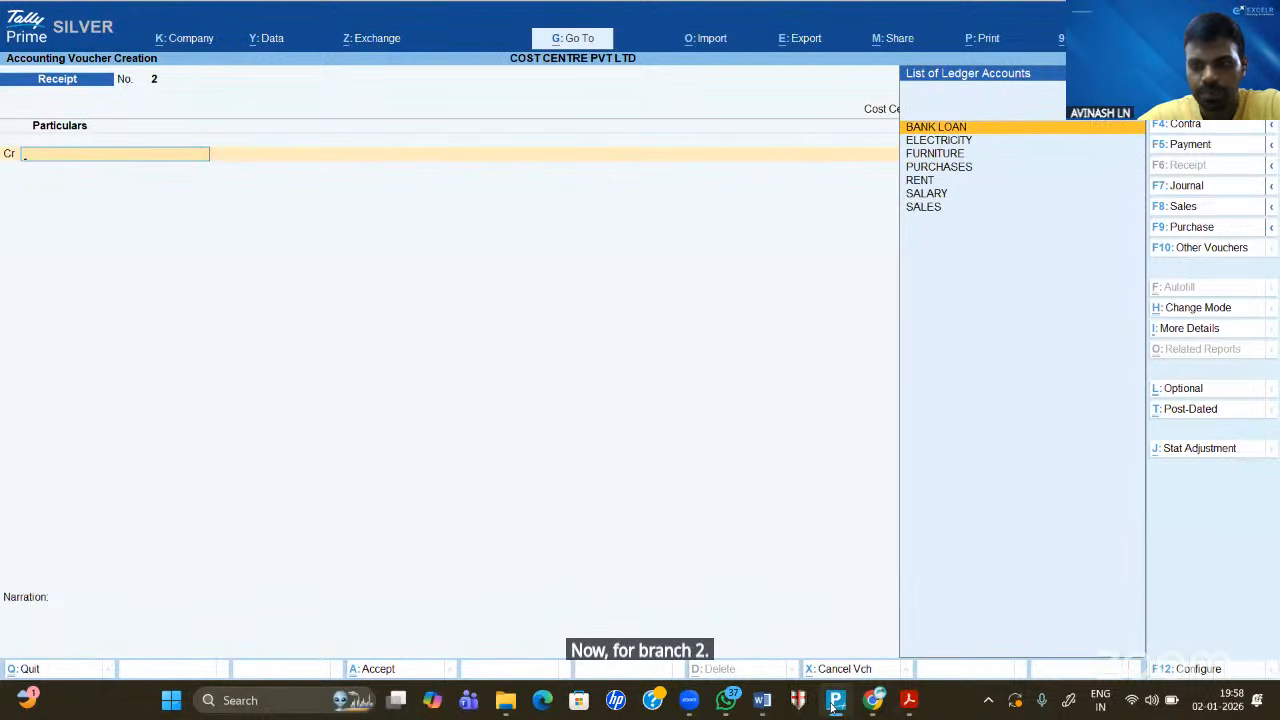
pyautogui.press('Return')
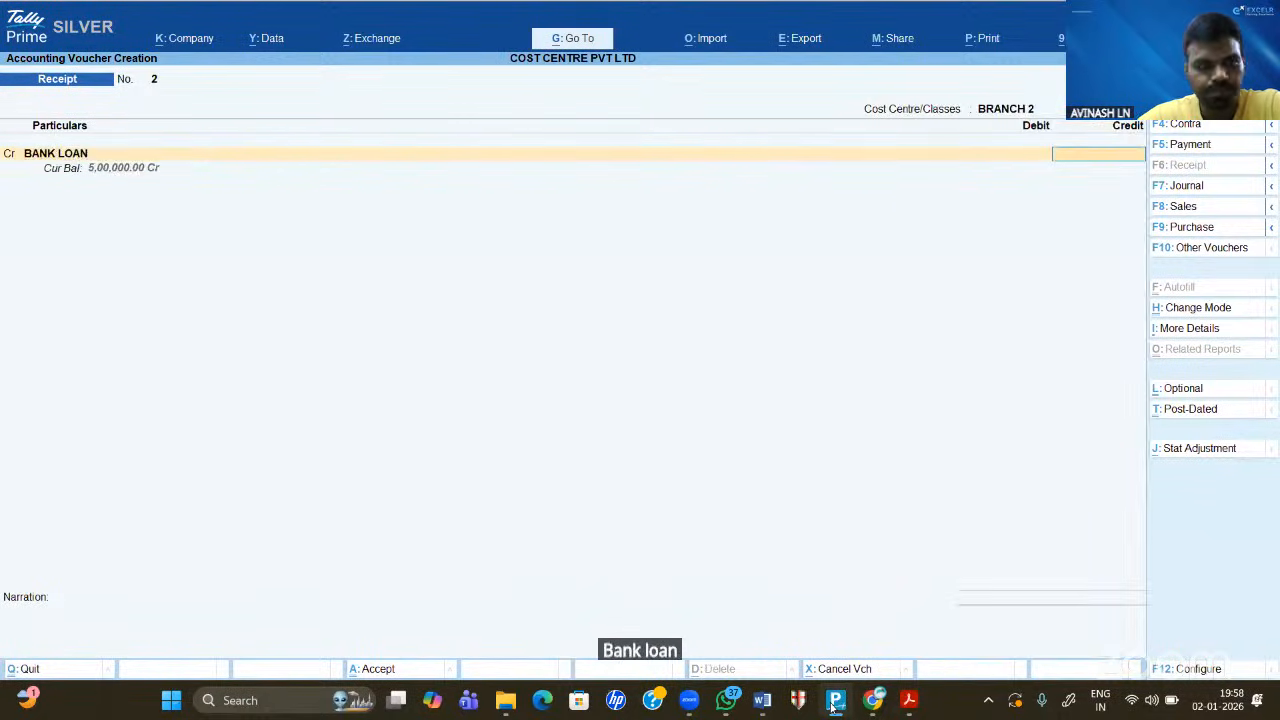
pyautogui.write('7,00,0')
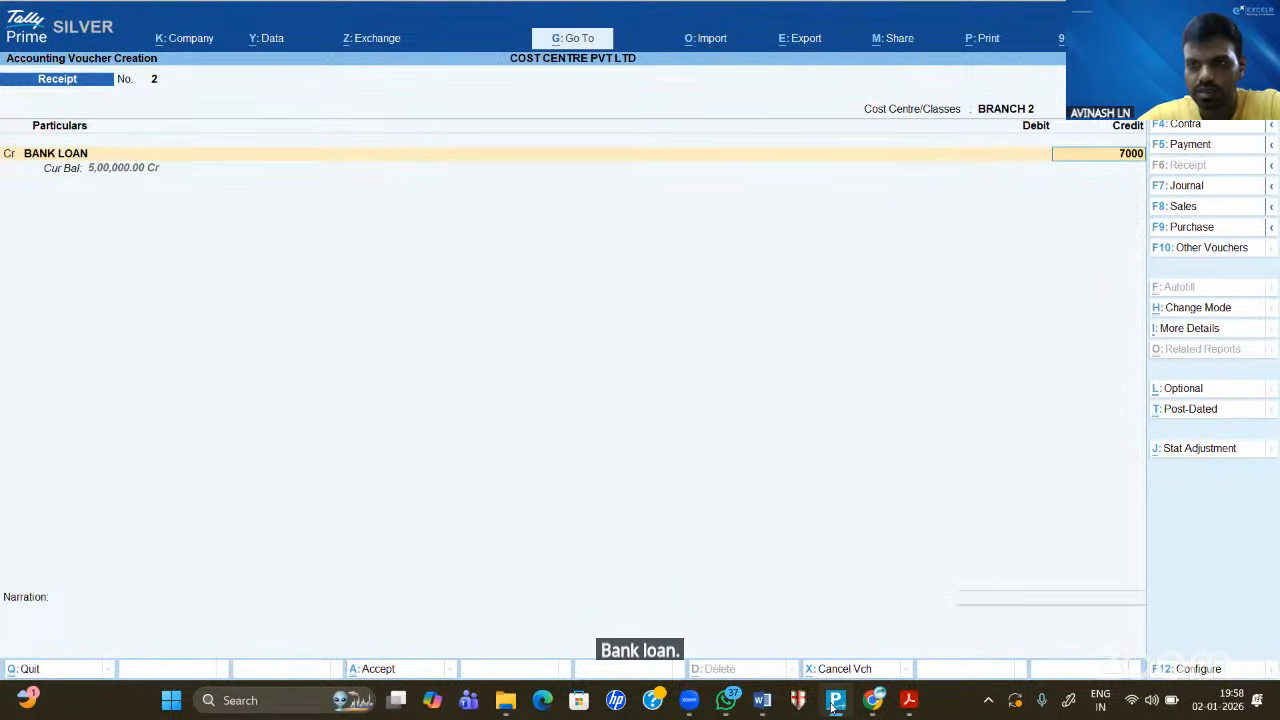
pyautogui.write('00')
pyautogui.press('Return')
pyautogui.press('Return')
pyautogui.press('Return')
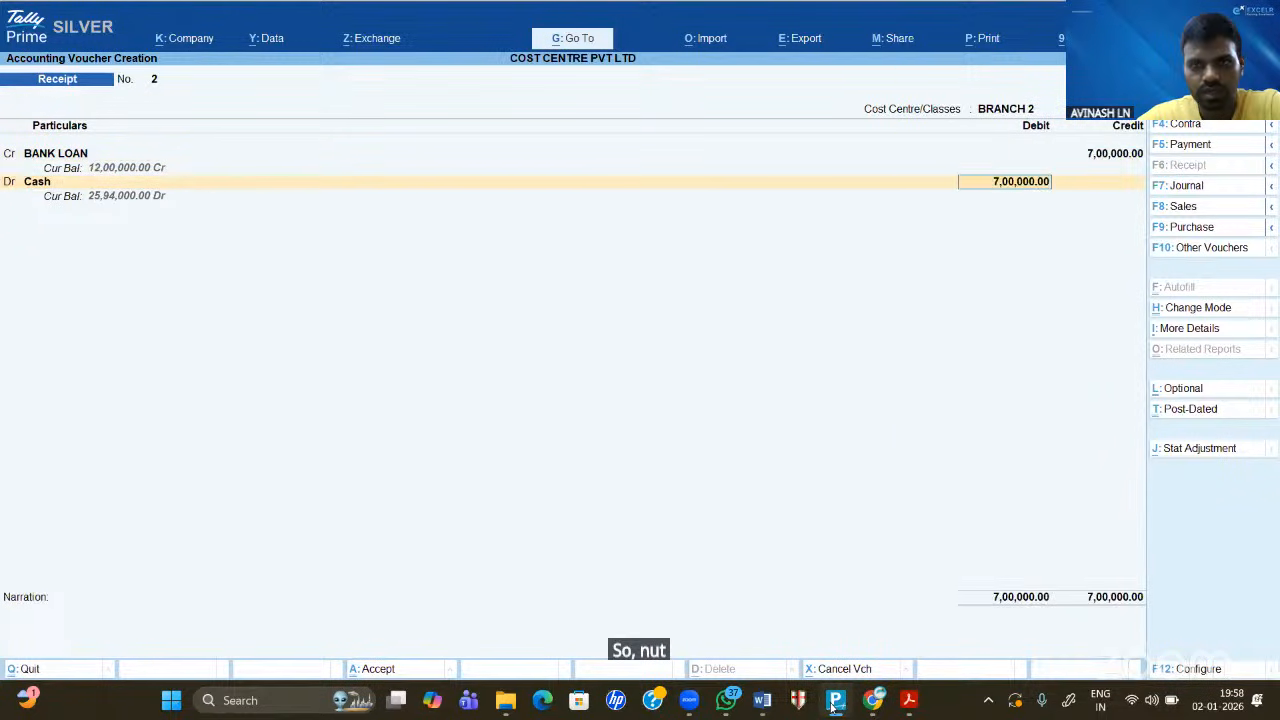
pyautogui.press('Return')
pyautogui.press('Return')
pyautogui.press('Return')
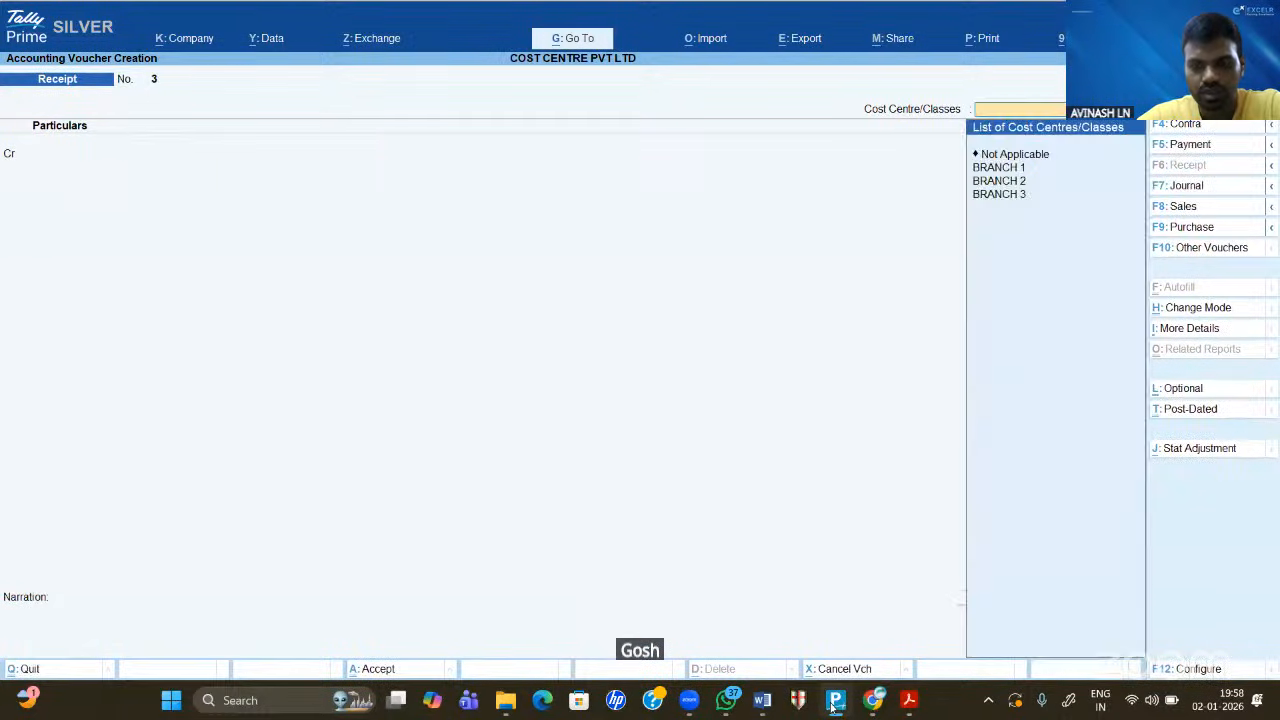
pyautogui.press('Down')
pyautogui.press('Down')
pyautogui.press('Down')
# - Record the 9,00,000 BRANCH 3 bank-loan receipt and leave voucher entry
pyautogui.press('Return')
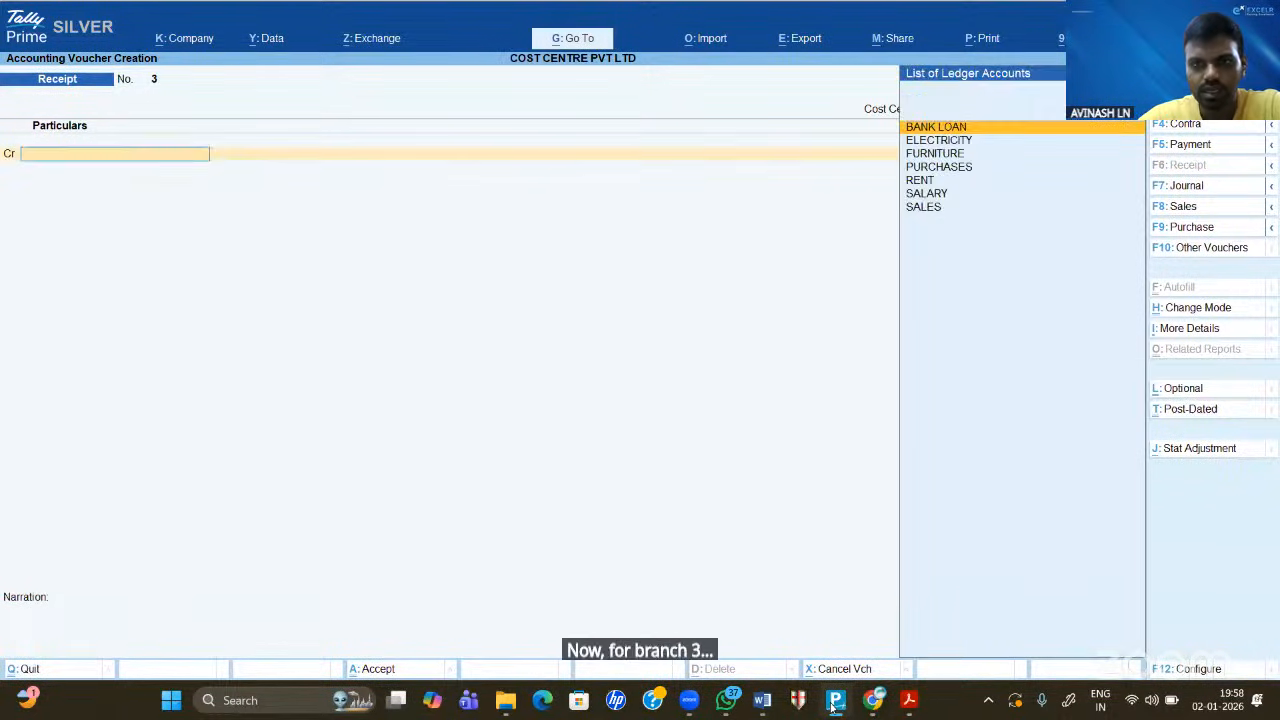
pyautogui.press('Return')
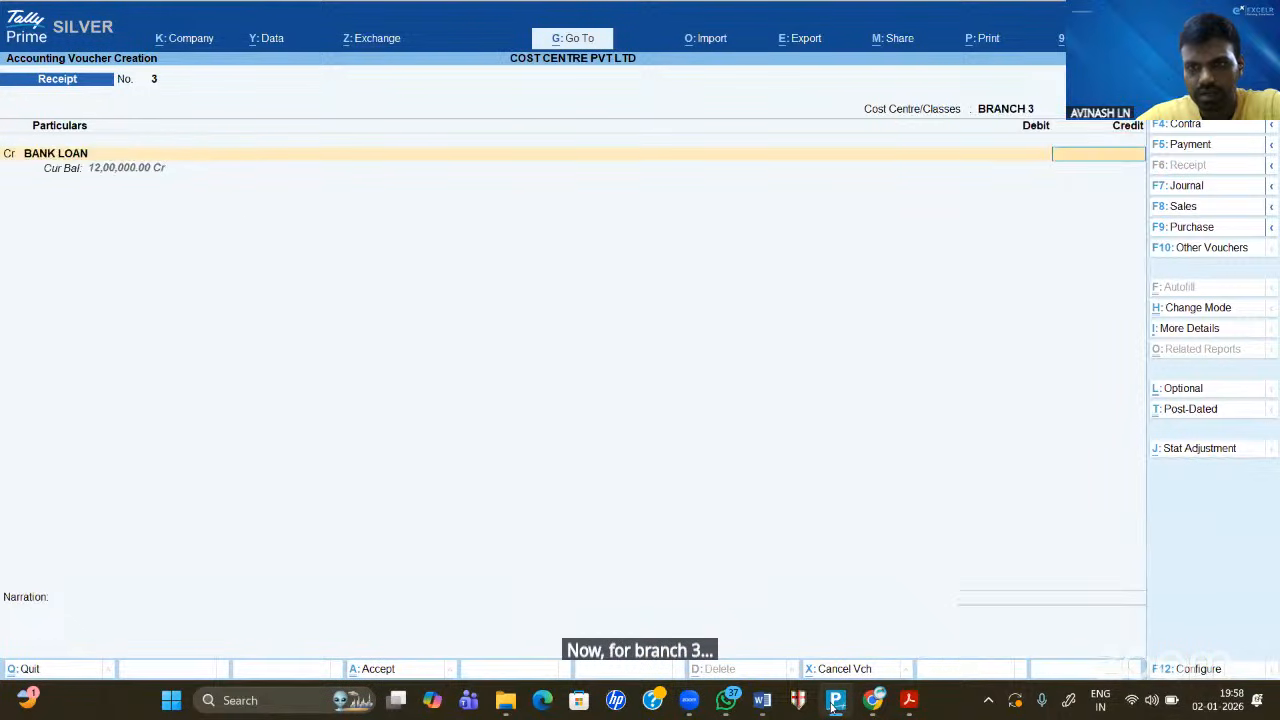
pyautogui.write('900000')
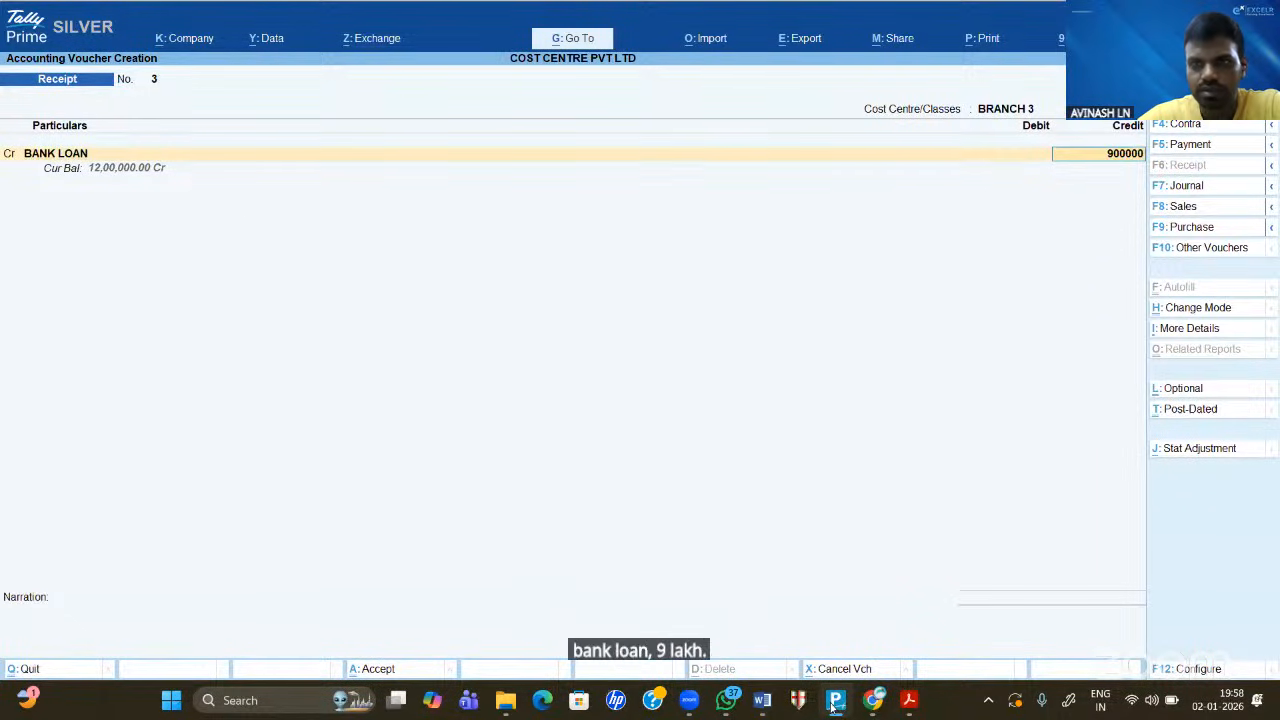
pyautogui.press('Return')
pyautogui.press('Return')
pyautogui.press('Return')
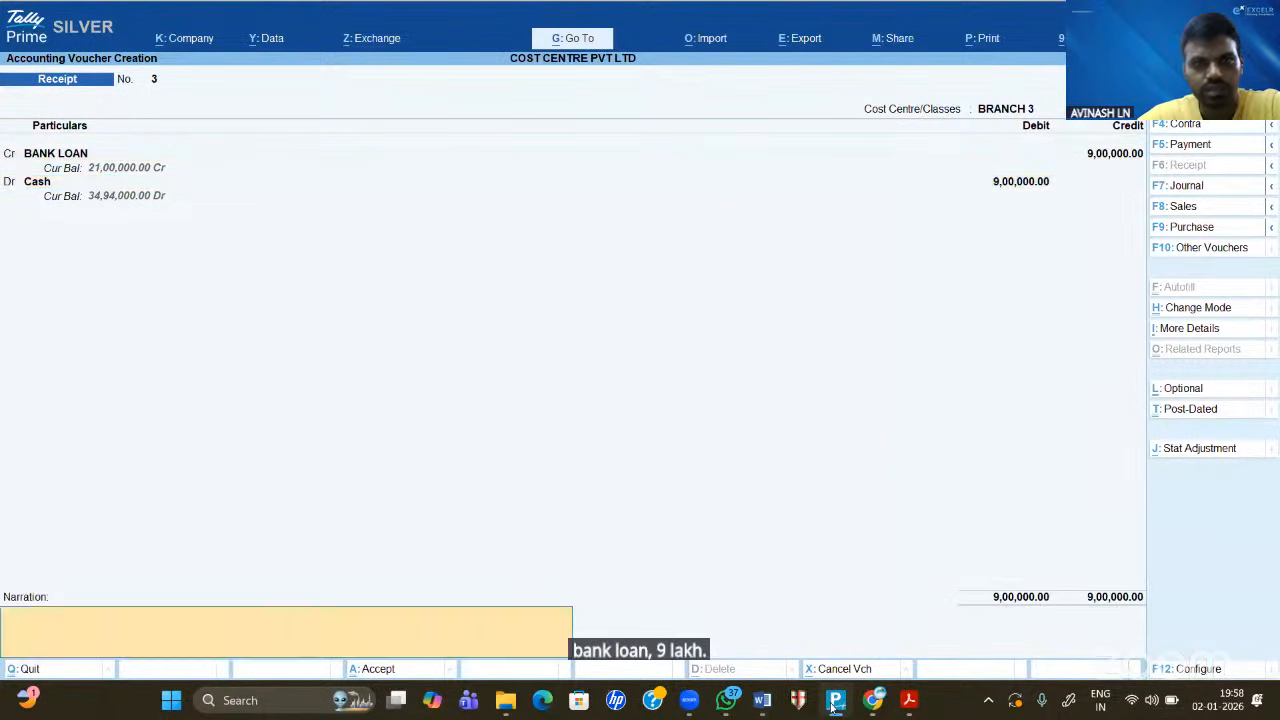
pyautogui.press('Return')
pyautogui.press('Return')
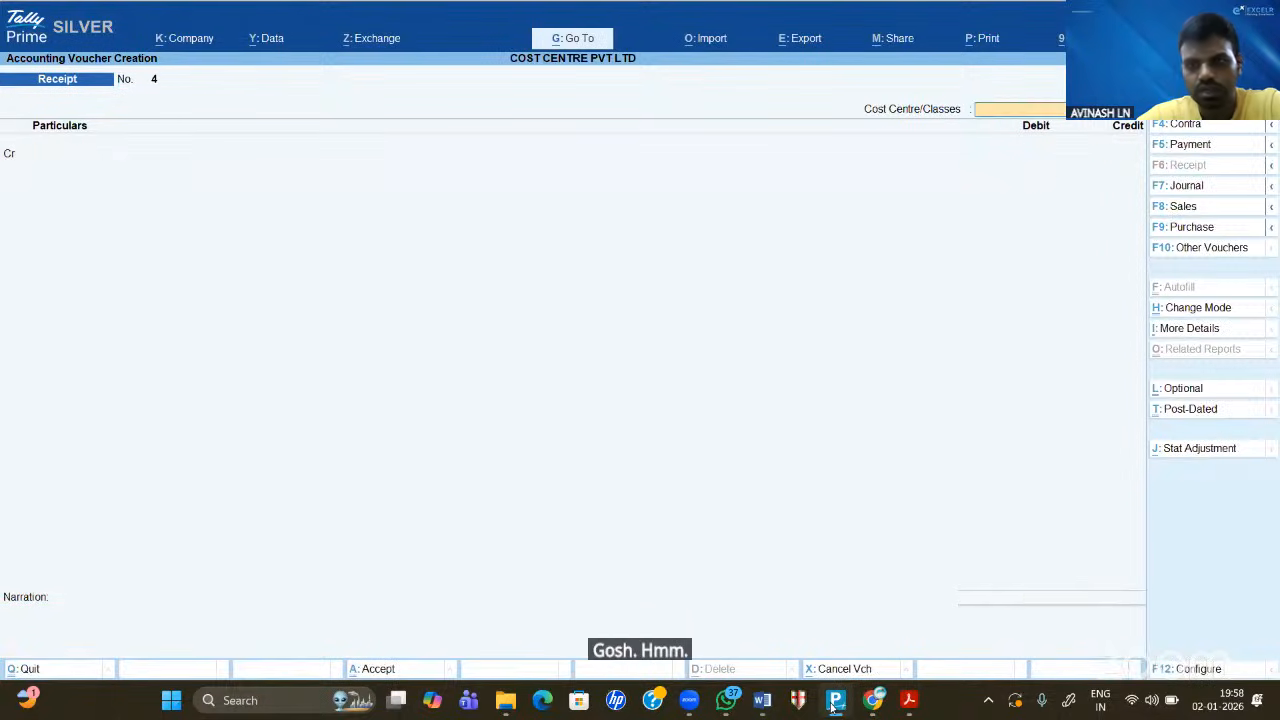
pyautogui.press('Escape')
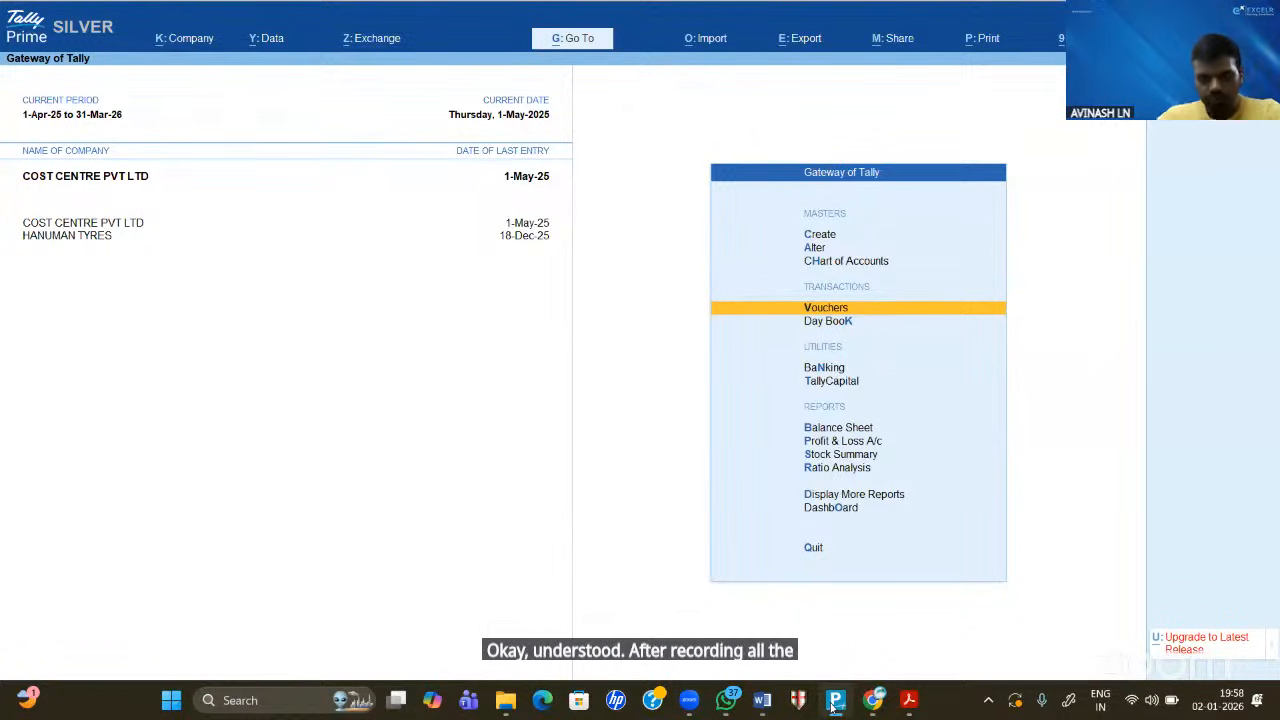
# - Open the Profit & Loss A/c and expand it to show individual ledgers under each group
pyautogui.press('Down')
pyautogui.press('Down')
pyautogui.press('Down')
pyautogui.press('Down')
pyautogui.press('Down')
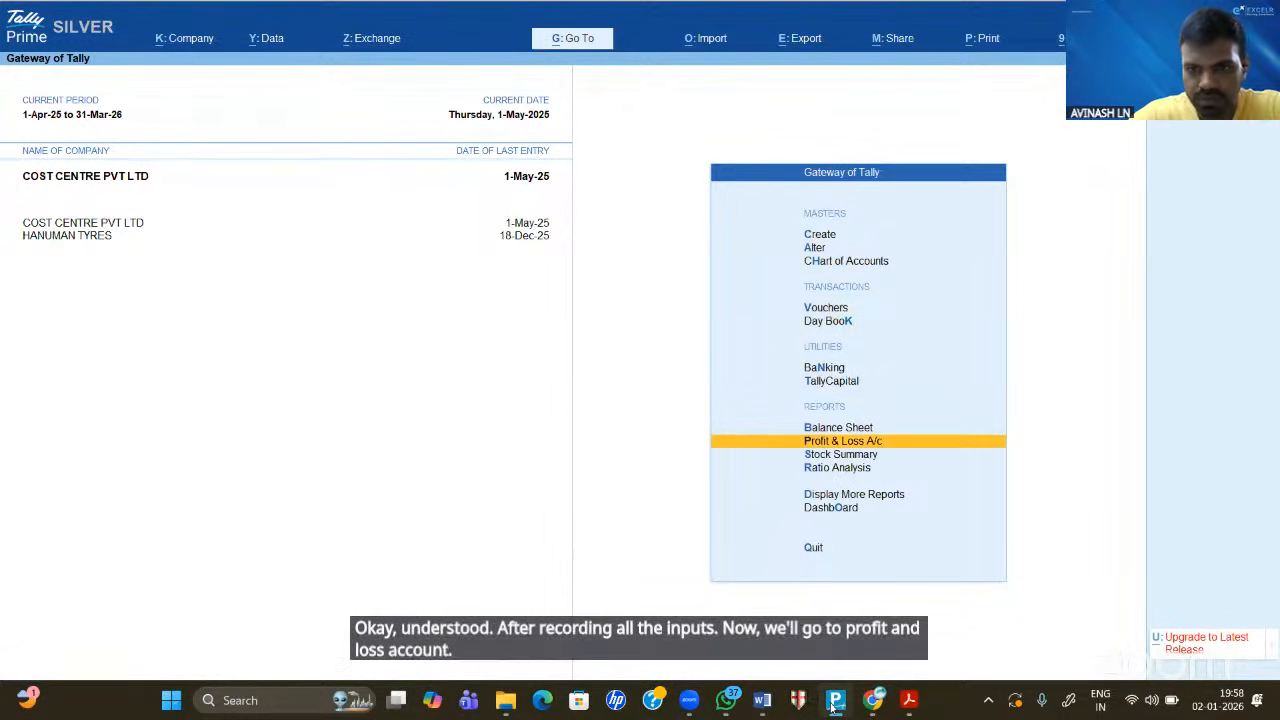
pyautogui.press('Return')
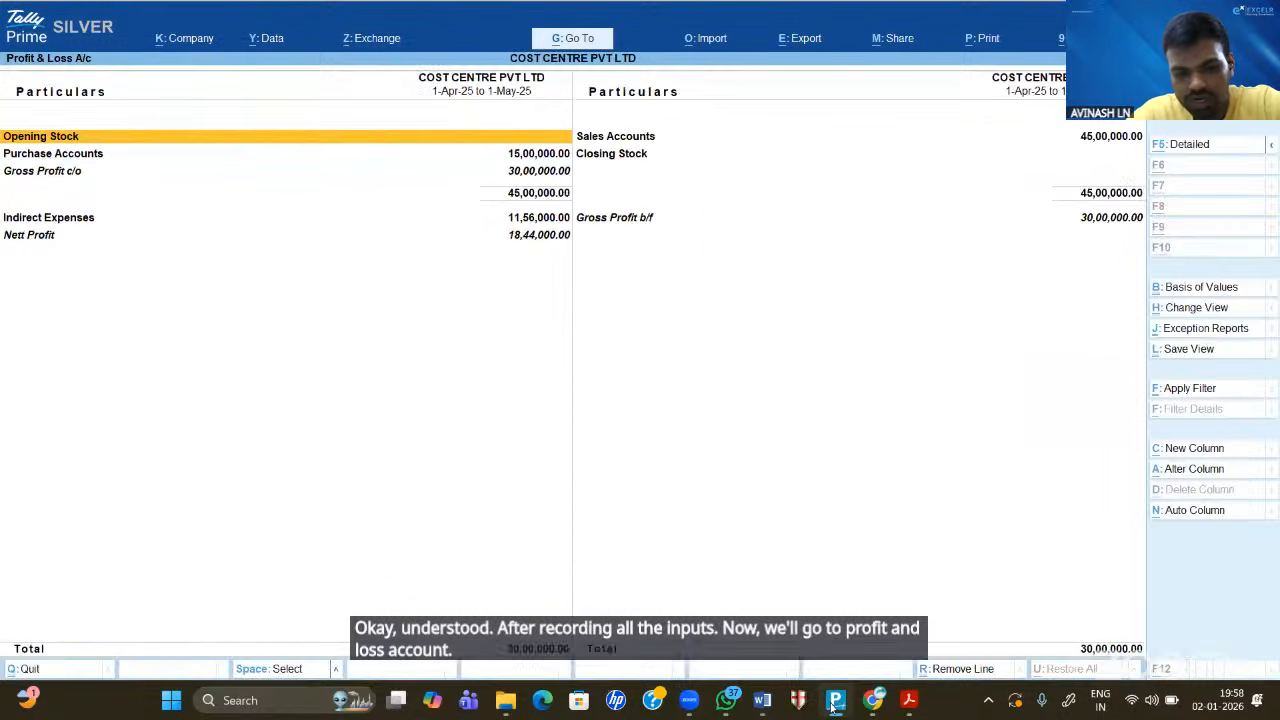
pyautogui.hotkey('alt', 'F5')
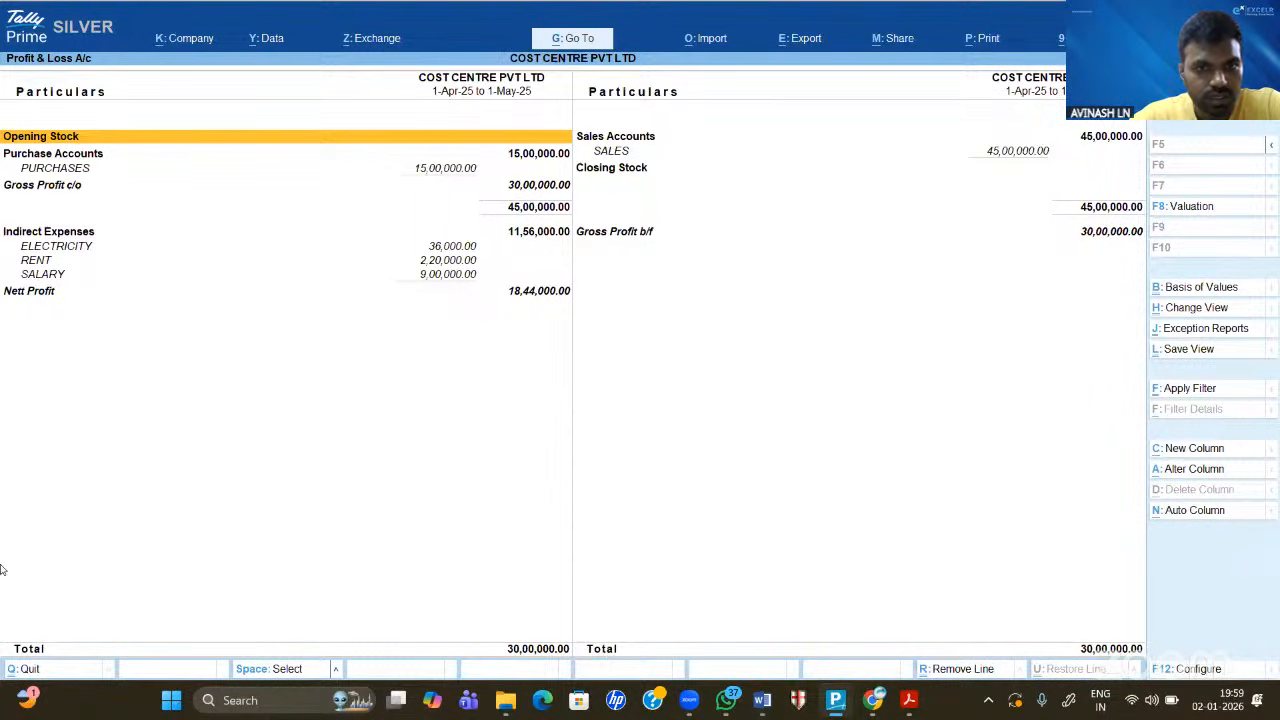
pyautogui.scroll(-5, 575, 352)
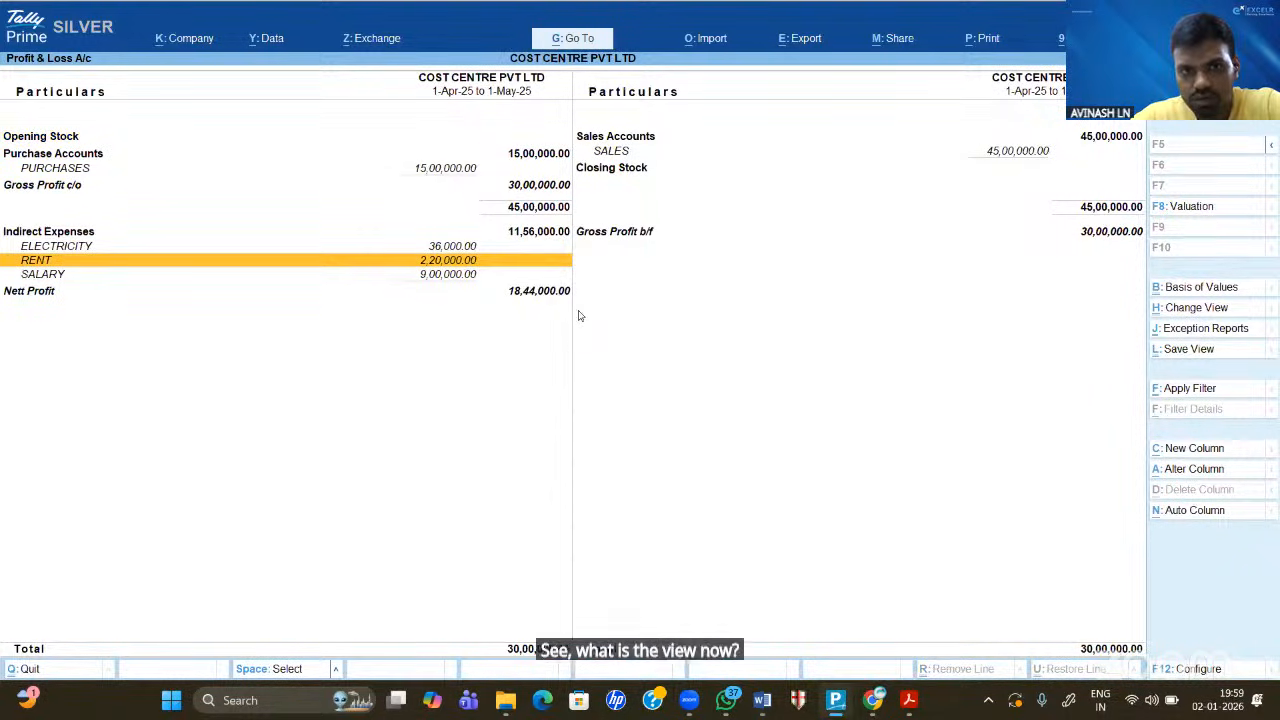
pyautogui.press('Escape')
pyautogui.press('Return')
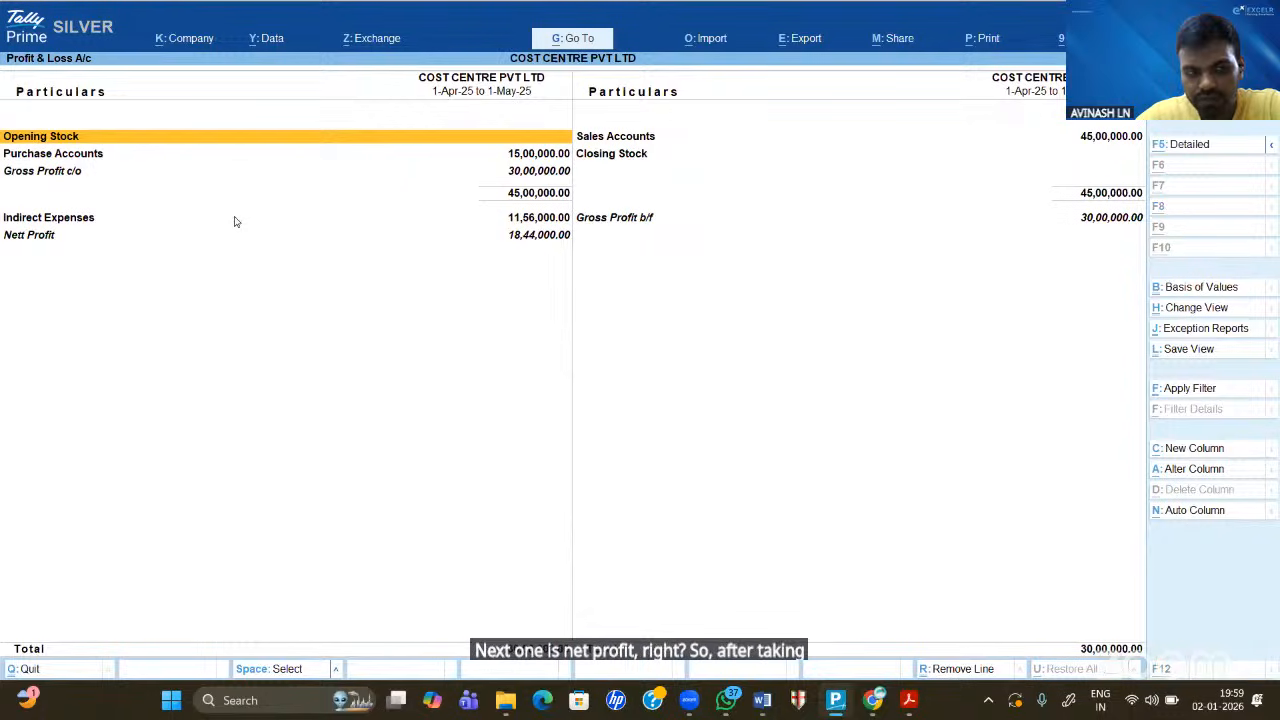
pyautogui.hotkey('alt', 'F1')
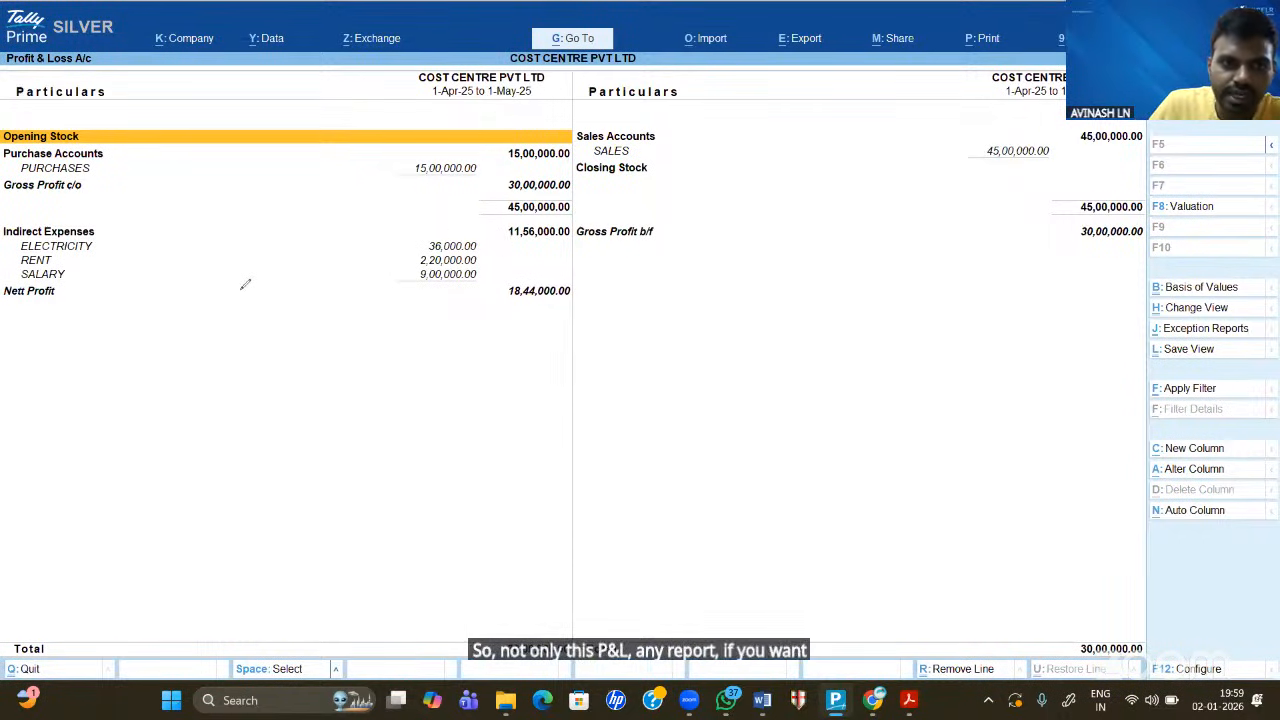
pyautogui.moveTo(246, 283)
pyautogui.mouseDown()
pyautogui.moveTo(234, 297)
pyautogui.moveTo(266, 274)
pyautogui.moveTo(270, 300)
pyautogui.moveTo(316, 276)
pyautogui.moveTo(305, 294)
pyautogui.mouseUp()
pyautogui.moveTo(356, 238)
pyautogui.mouseDown()
pyautogui.moveTo(340, 282)
pyautogui.moveTo(356, 264)
pyautogui.moveTo(373, 280)
pyautogui.mouseUp()
pyautogui.moveTo(360, 292); pyautogui.dragTo(388, 276)
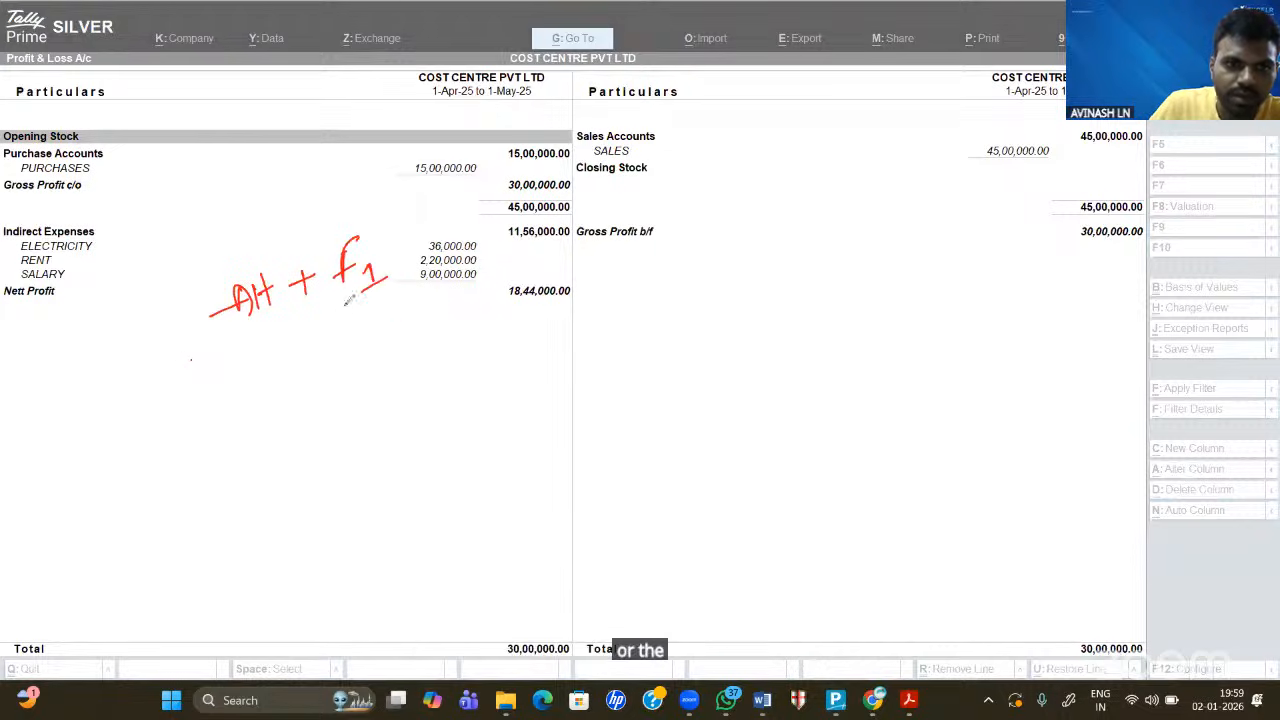
pyautogui.moveTo(191, 362); pyautogui.dragTo(447, 289)
pyautogui.moveTo(193, 349); pyautogui.dragTo(487, 285)
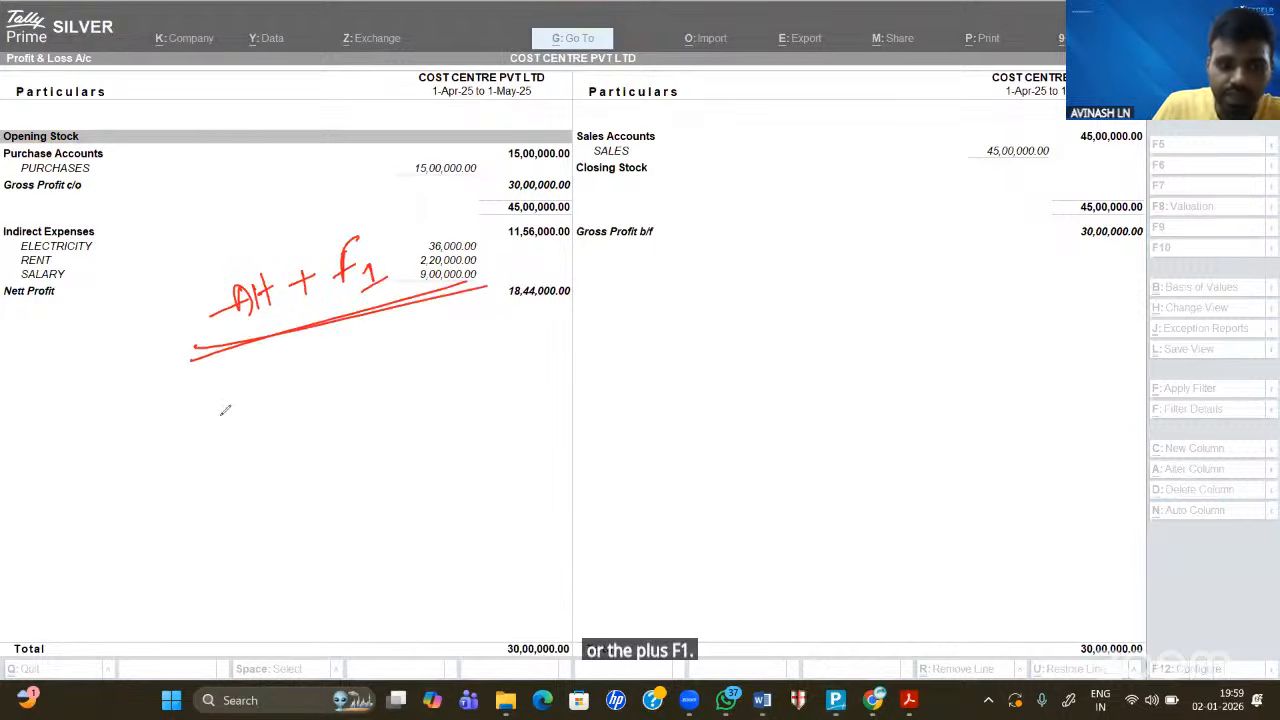
pyautogui.moveTo(188, 388); pyautogui.dragTo(200, 400)
pyautogui.moveTo(182, 390)
pyautogui.mouseDown()
pyautogui.moveTo(184, 414)
pyautogui.moveTo(256, 386)
pyautogui.moveTo(322, 386)
pyautogui.moveTo(336, 412)
pyautogui.mouseUp()
pyautogui.moveTo(338, 362)
pyautogui.mouseDown()
pyautogui.moveTo(368, 378)
pyautogui.moveTo(372, 358)
pyautogui.moveTo(408, 343)
pyautogui.mouseUp()
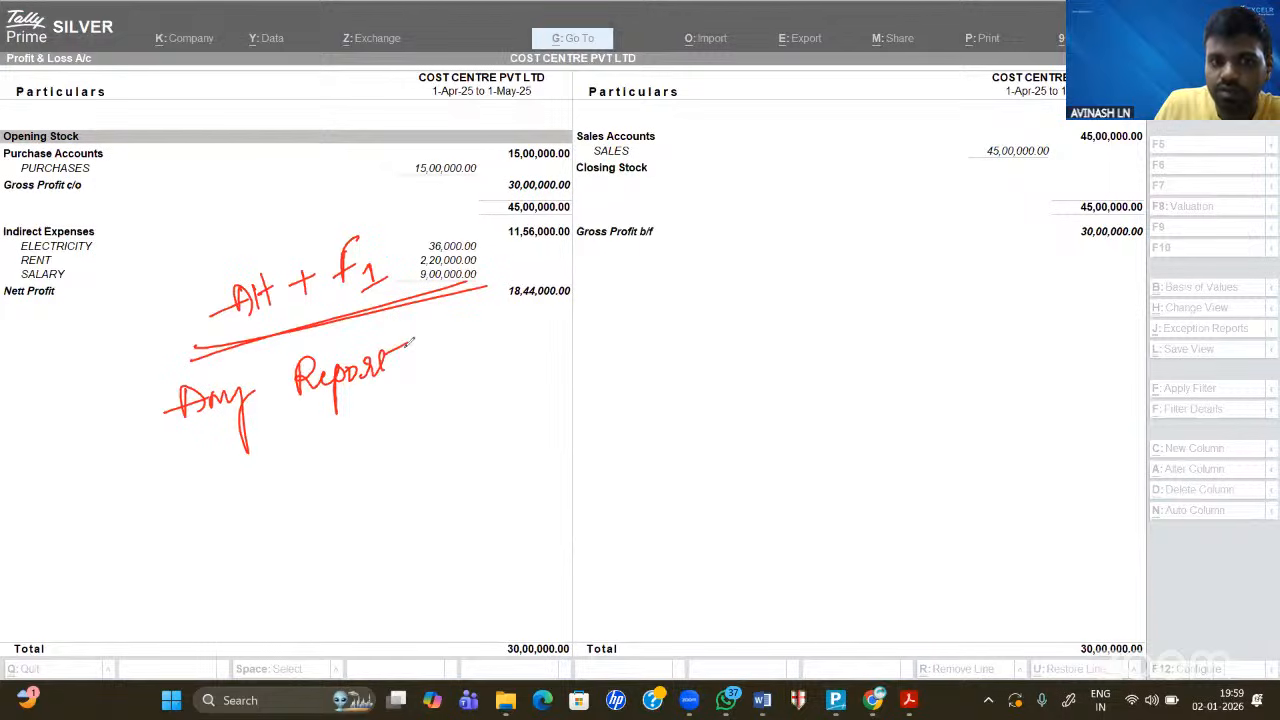
pyautogui.moveTo(182, 488)
pyautogui.mouseDown()
pyautogui.moveTo(240, 469)
pyautogui.moveTo(232, 484)
pyautogui.mouseUp()
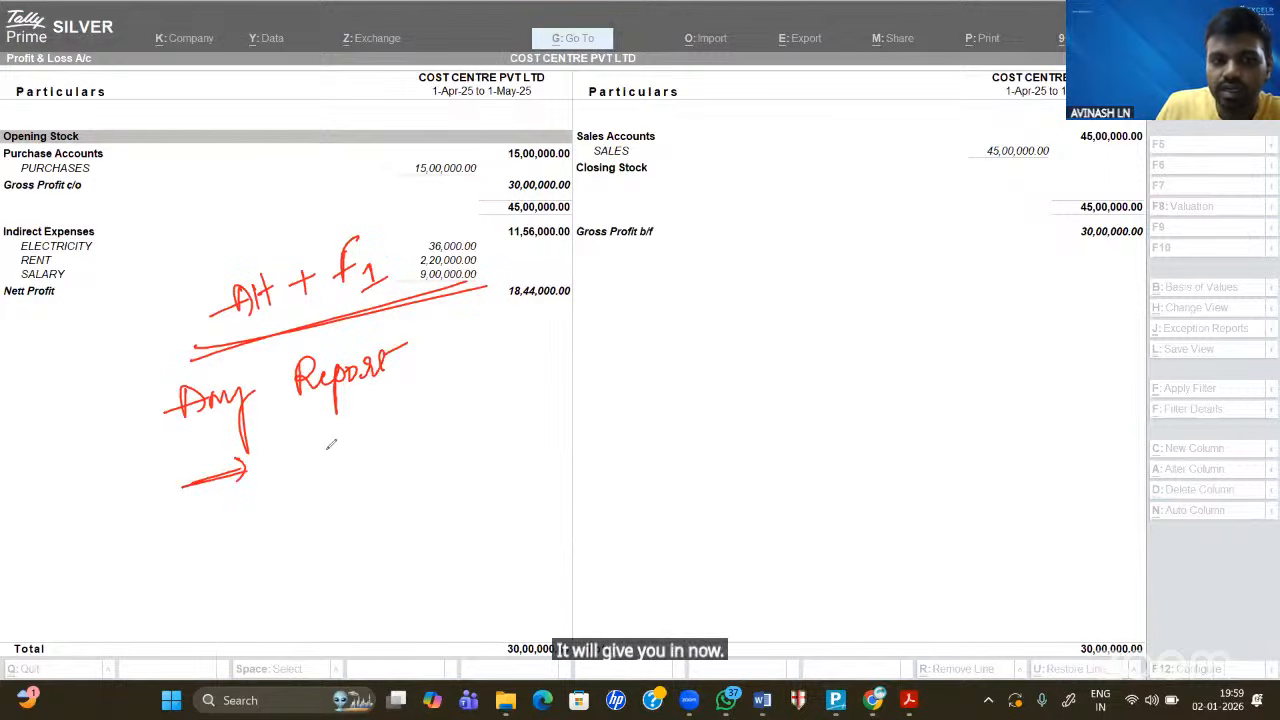
pyautogui.moveTo(304, 436); pyautogui.dragTo(312, 468)
pyautogui.moveTo(330, 452)
pyautogui.mouseDown()
pyautogui.moveTo(366, 440)
pyautogui.moveTo(362, 456)
pyautogui.mouseUp()
pyautogui.moveTo(342, 438)
pyautogui.mouseDown()
pyautogui.moveTo(368, 432)
pyautogui.moveTo(392, 450)
pyautogui.mouseUp()
pyautogui.moveTo(390, 430); pyautogui.dragTo(396, 444)
pyautogui.moveTo(410, 398)
pyautogui.mouseDown()
pyautogui.moveTo(406, 442)
pyautogui.moveTo(440, 440)
pyautogui.mouseUp()
pyautogui.moveTo(446, 392)
pyautogui.mouseDown()
pyautogui.moveTo(444, 432)
pyautogui.moveTo(514, 386)
pyautogui.moveTo(526, 402)
pyautogui.mouseUp()
pyautogui.moveTo(530, 398); pyautogui.dragTo(576, 368)
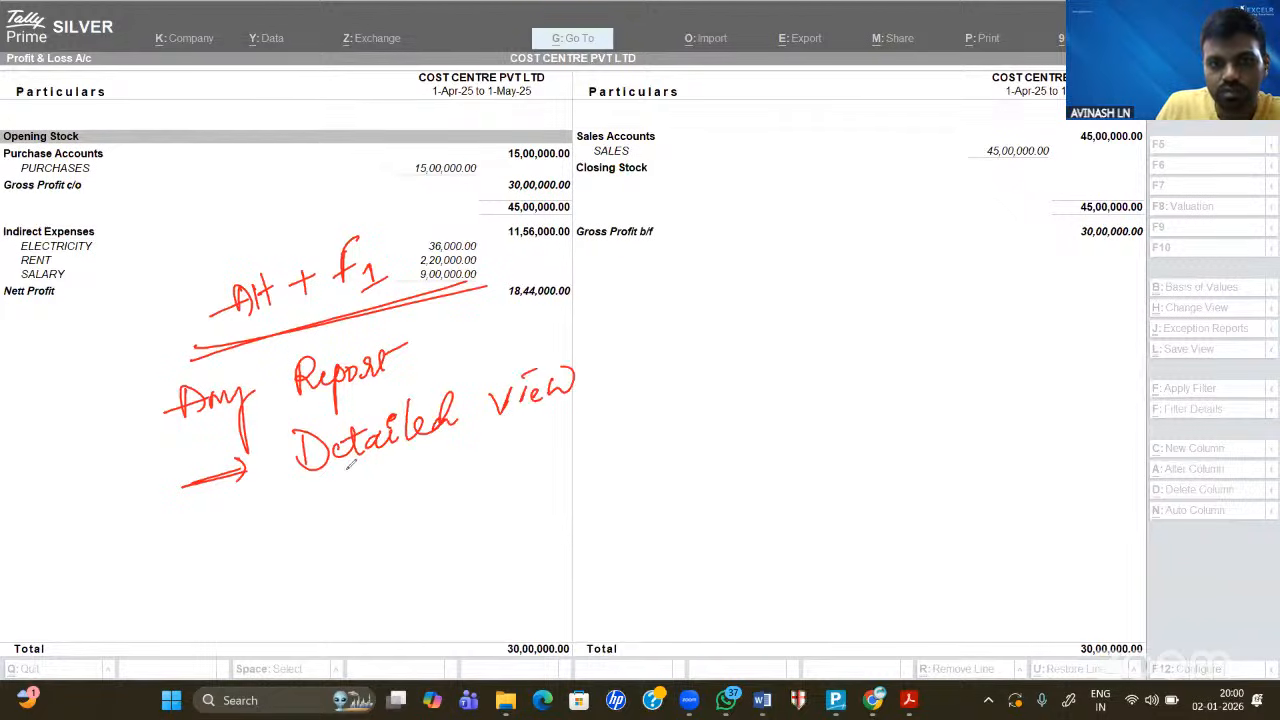
pyautogui.moveTo(643, 412); pyautogui.dragTo(400, 462)
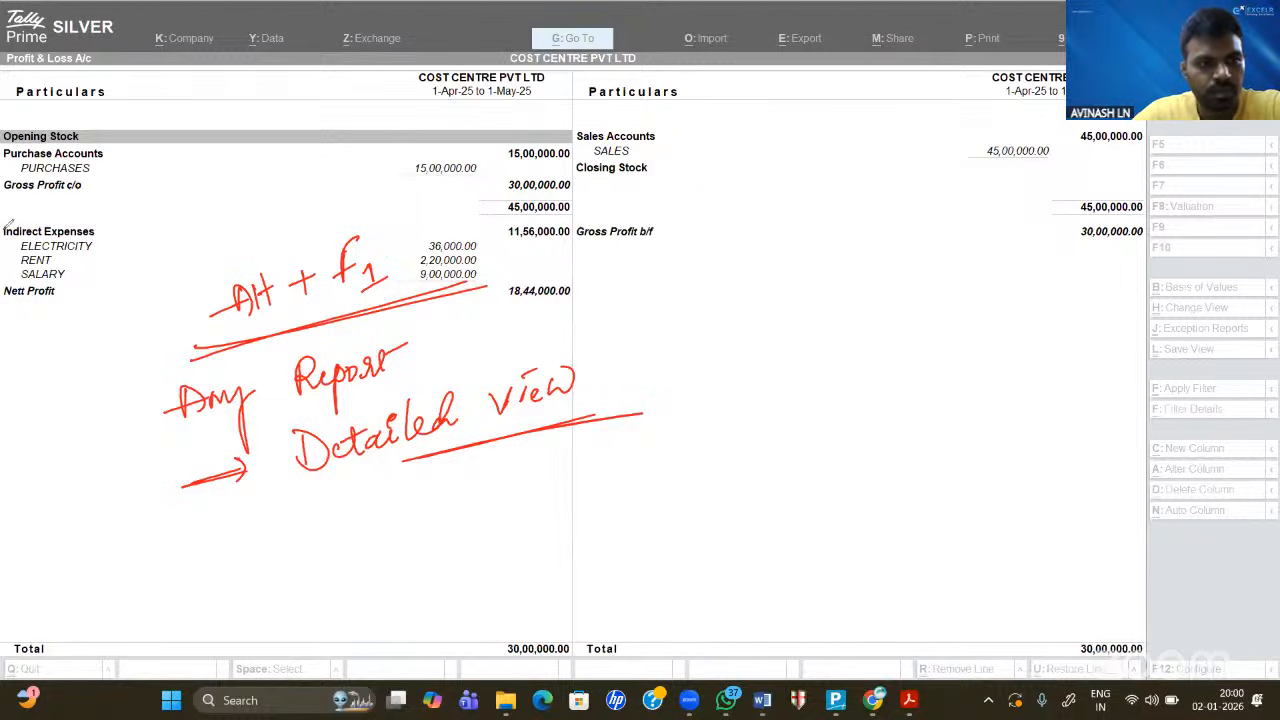
pyautogui.moveTo(226, 295)
pyautogui.mouseDown()
pyautogui.moveTo(215, 308)
pyautogui.moveTo(368, 272)
pyautogui.moveTo(350, 258)
pyautogui.moveTo(157, 394)
pyautogui.moveTo(423, 346)
pyautogui.moveTo(349, 340)
pyautogui.moveTo(197, 478)
pyautogui.moveTo(277, 443)
pyautogui.moveTo(268, 456)
pyautogui.moveTo(106, 380)
pyautogui.mouseUp()
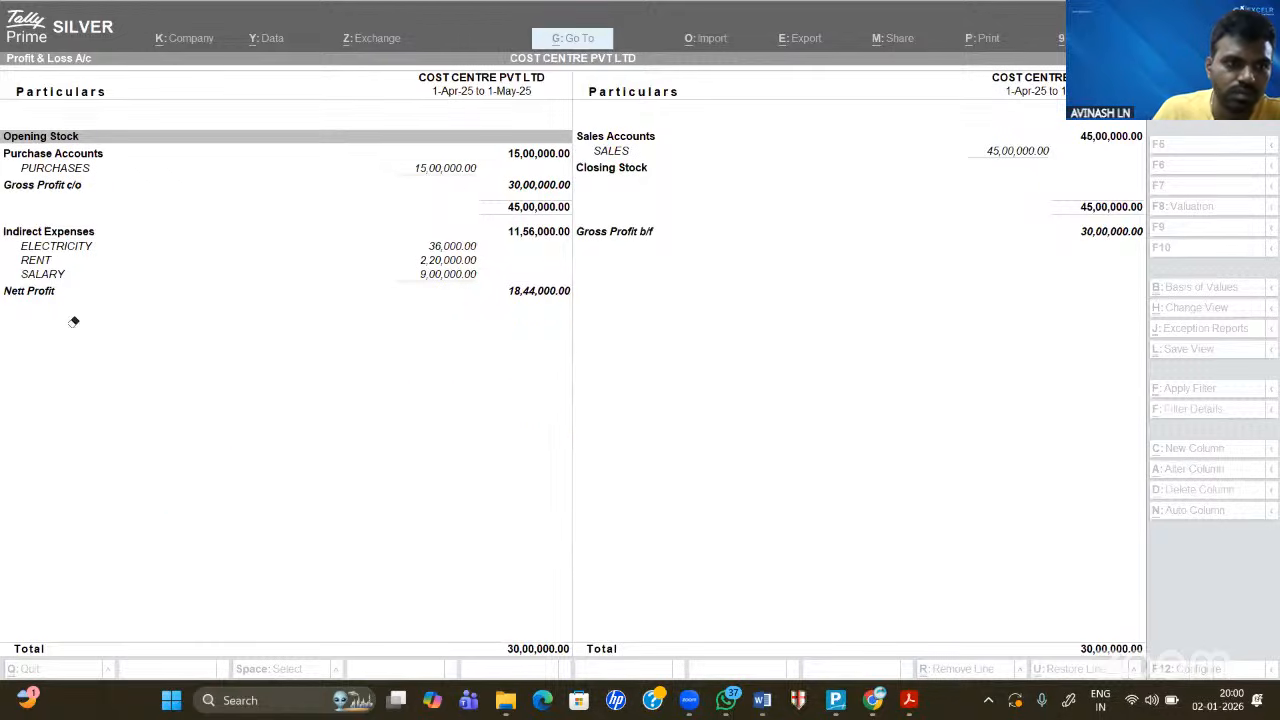
pyautogui.click(541, 359)
# - Drill into PURCHASES' monthly summary and its April vouchers
pyautogui.press('Down')
pyautogui.press('Down')
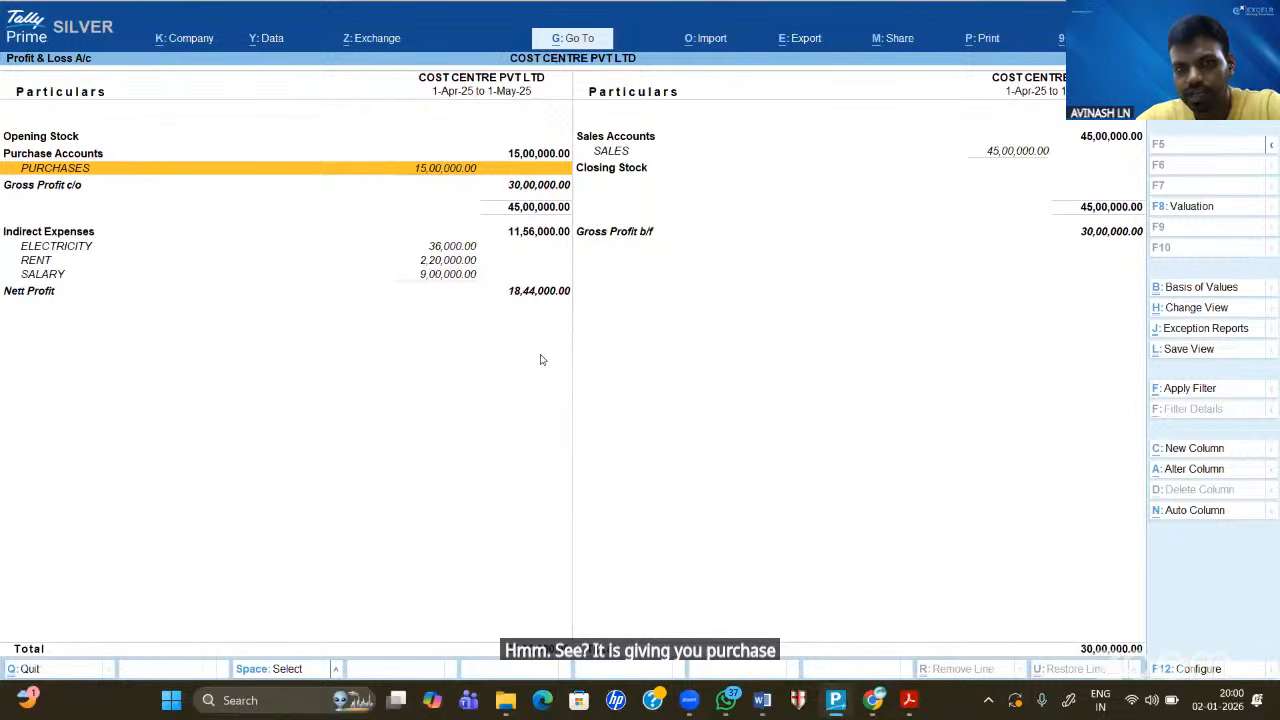
pyautogui.press('Return')
pyautogui.press('Up')
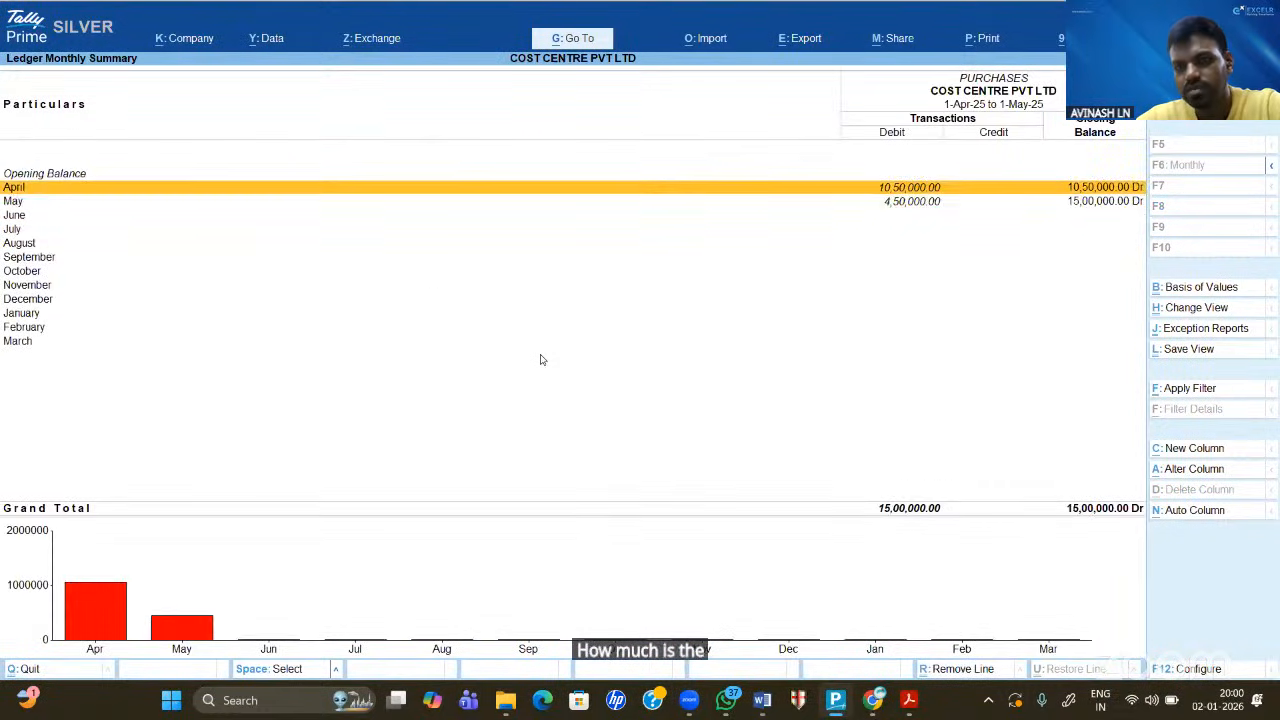
pyautogui.press('Return')
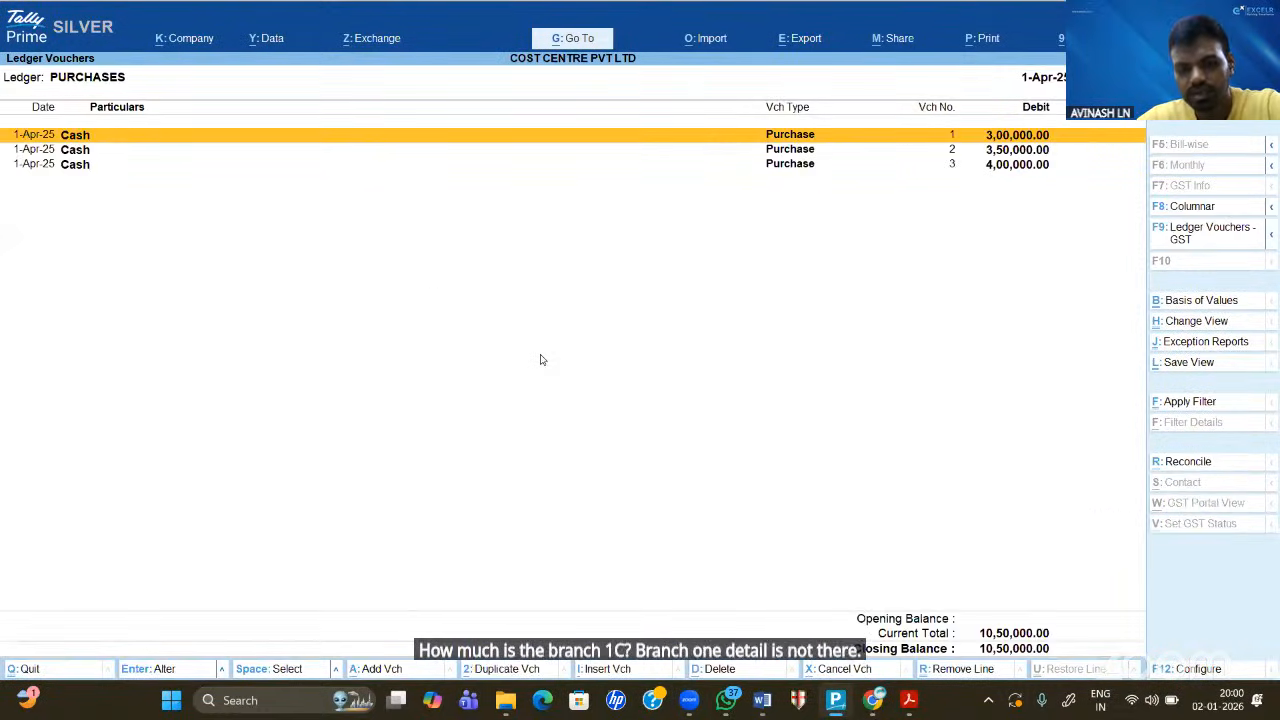
pyautogui.press('Escape')
pyautogui.press('Down')
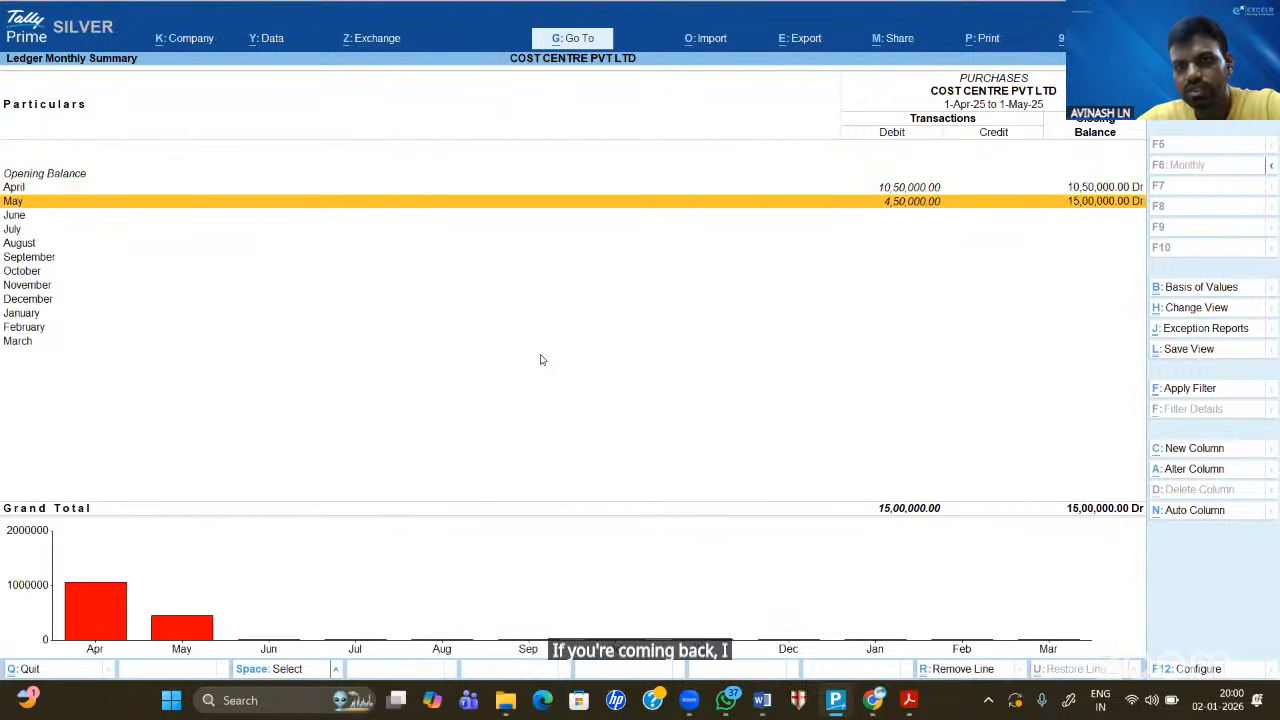
pyautogui.press('Escape')
# - Review the SALES monthly summary and its April and May vouchers
pyautogui.press('Right')
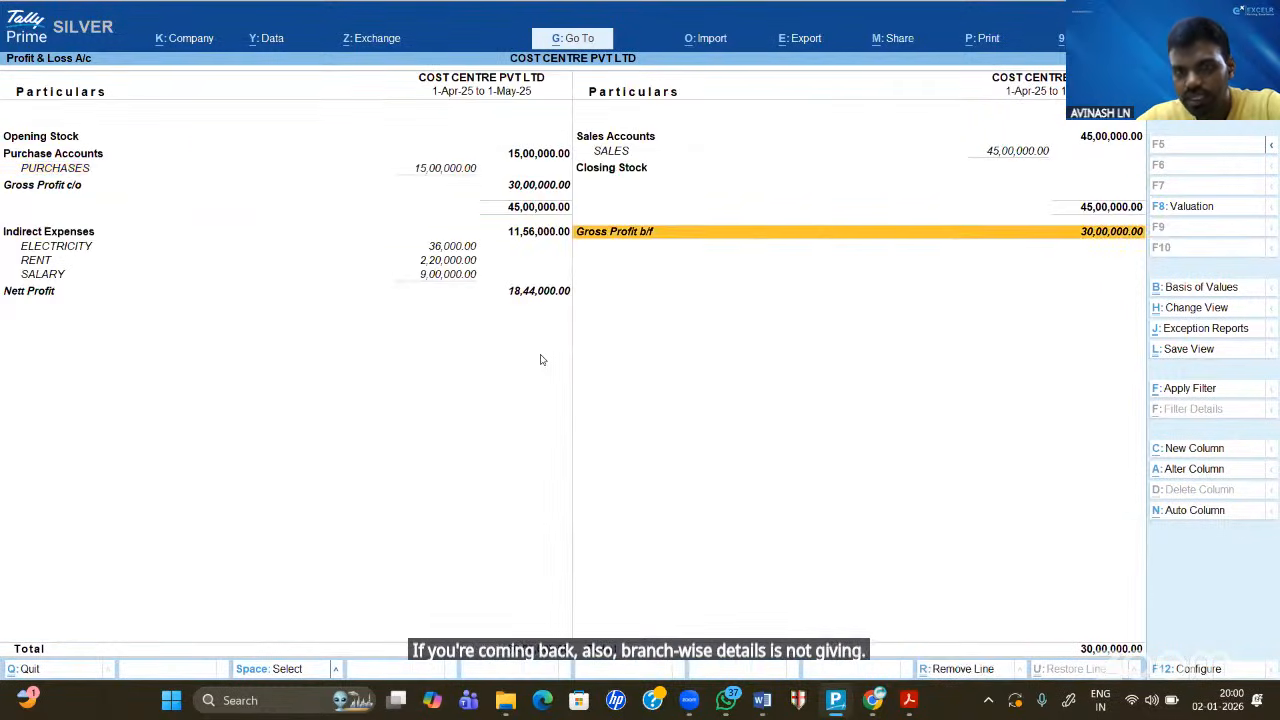
pyautogui.press('Up')
pyautogui.press('Down')
pyautogui.press('Return')
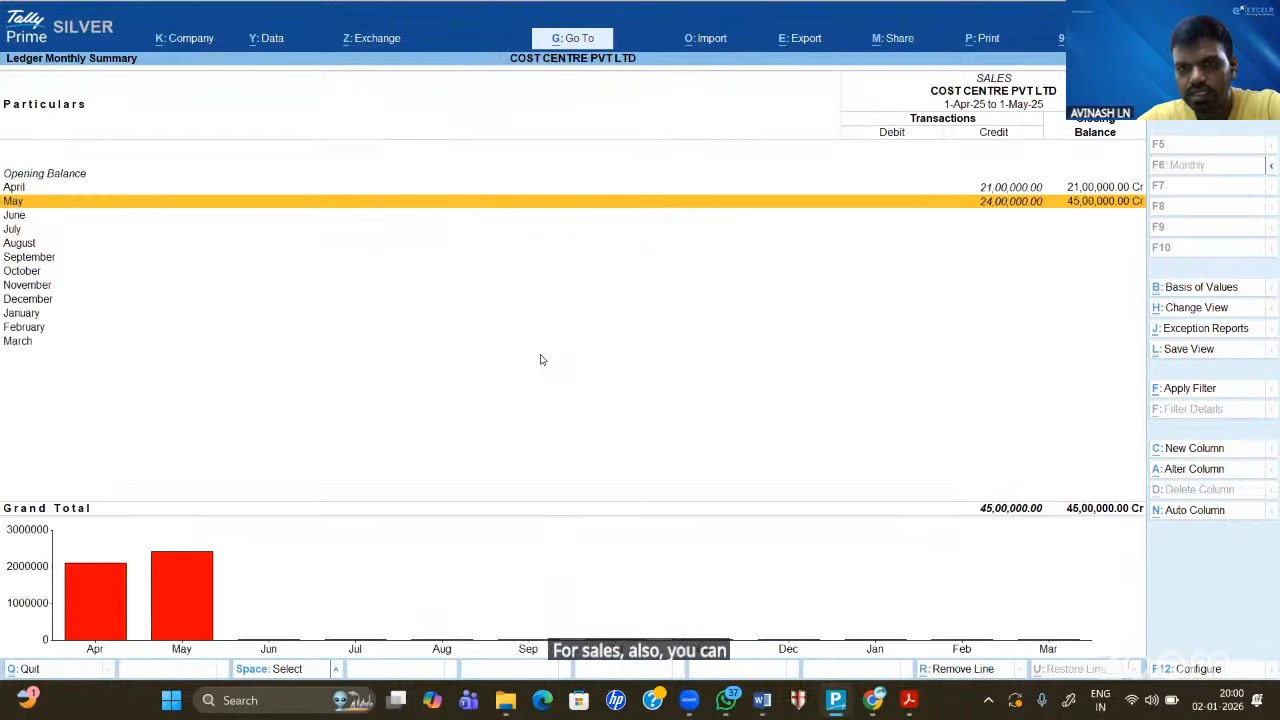
pyautogui.press('Up')
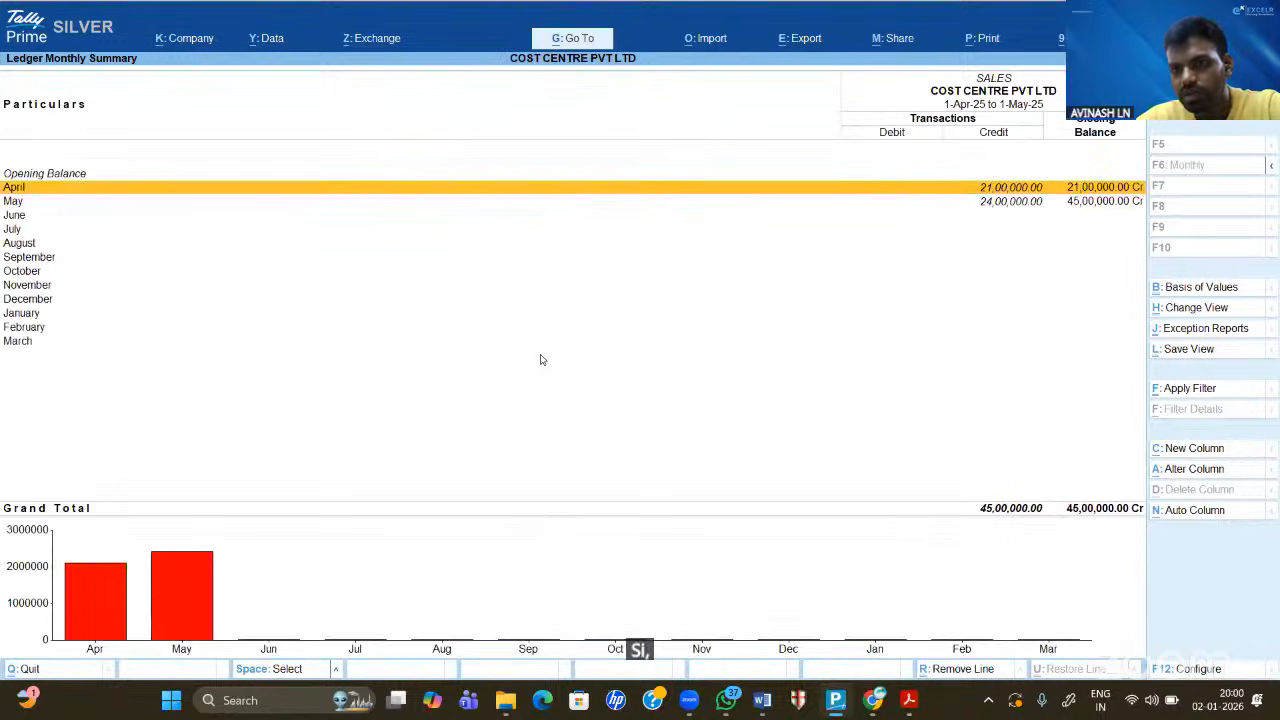
pyautogui.press('Down')
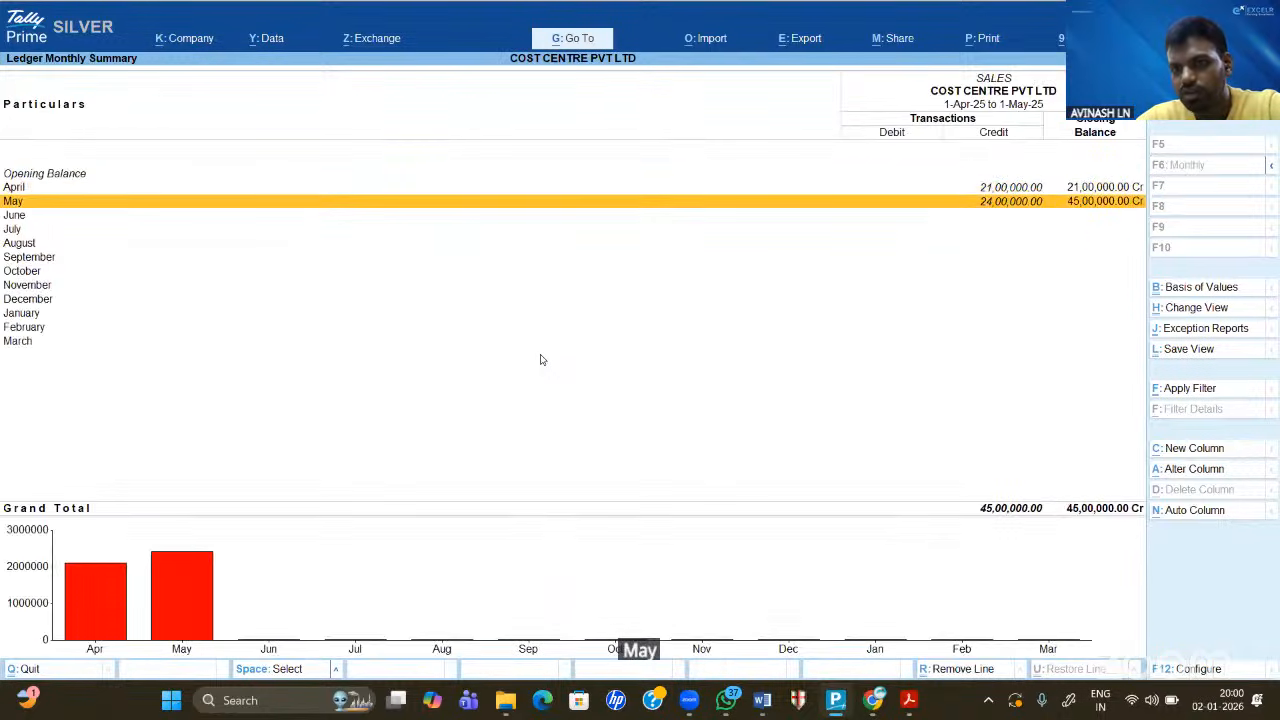
pyautogui.press('Up')
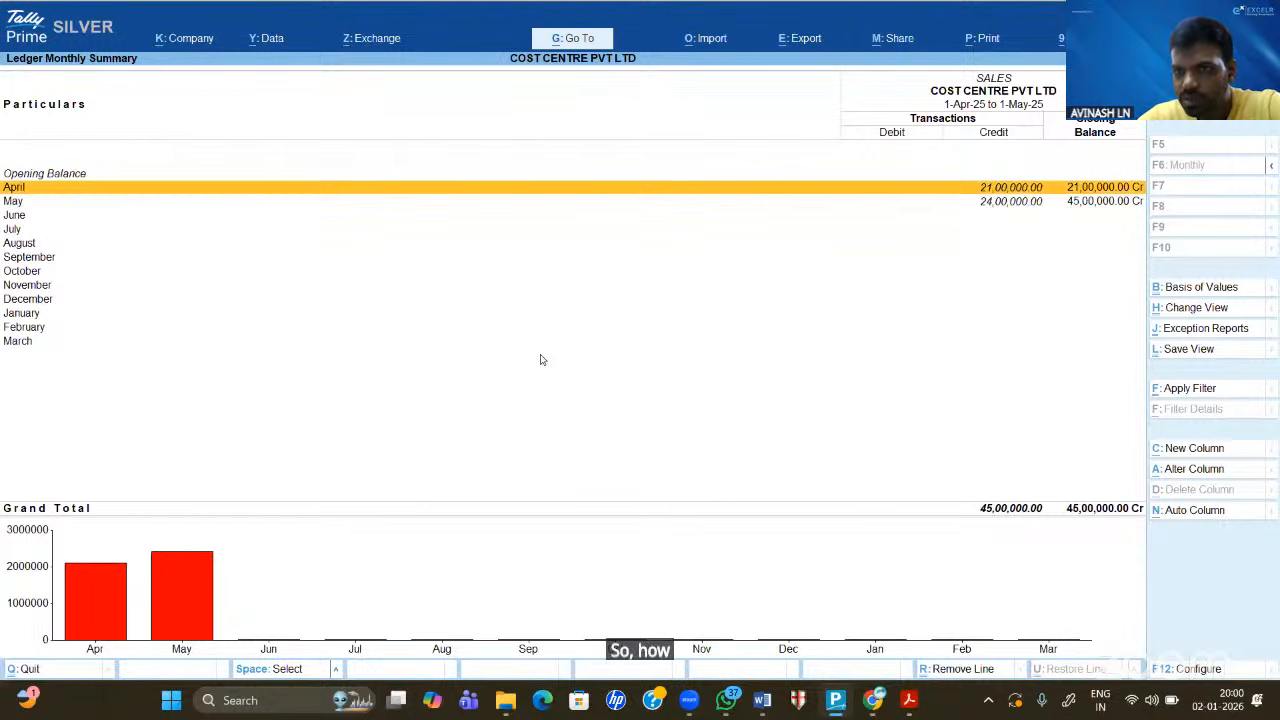
pyautogui.press('Return')
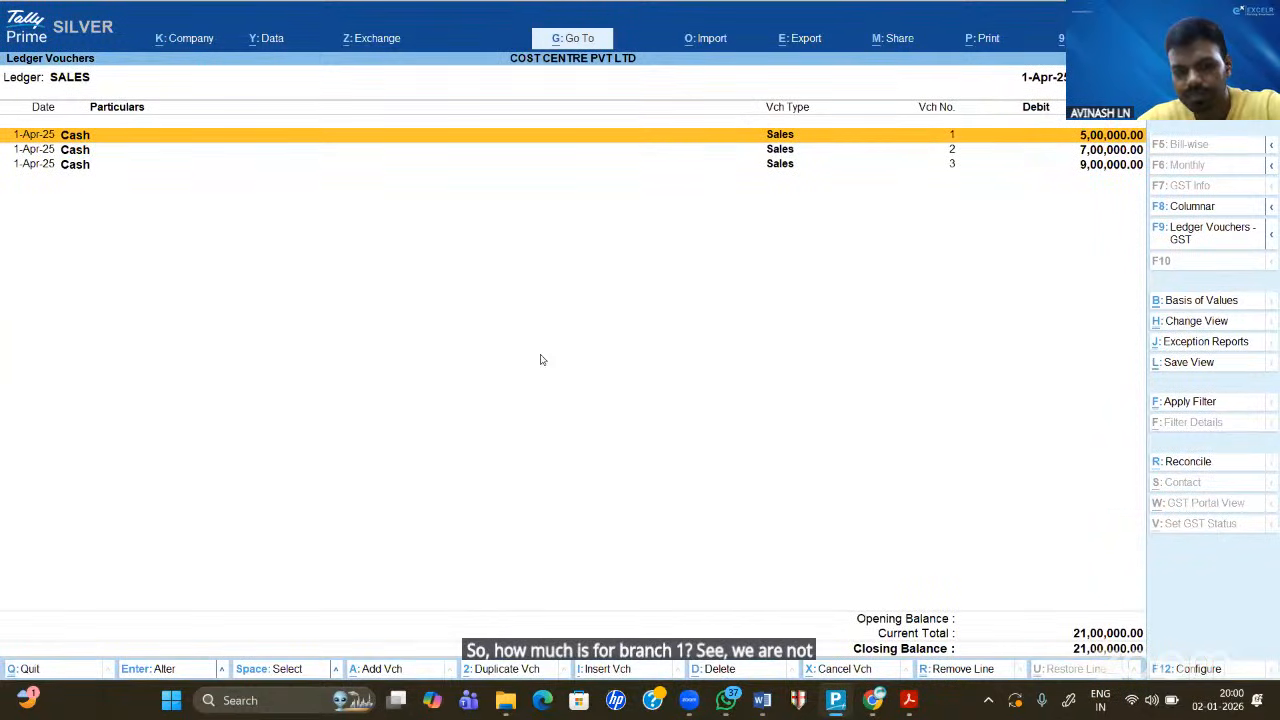
pyautogui.press('Escape')
pyautogui.press('Down')
pyautogui.press('Return')
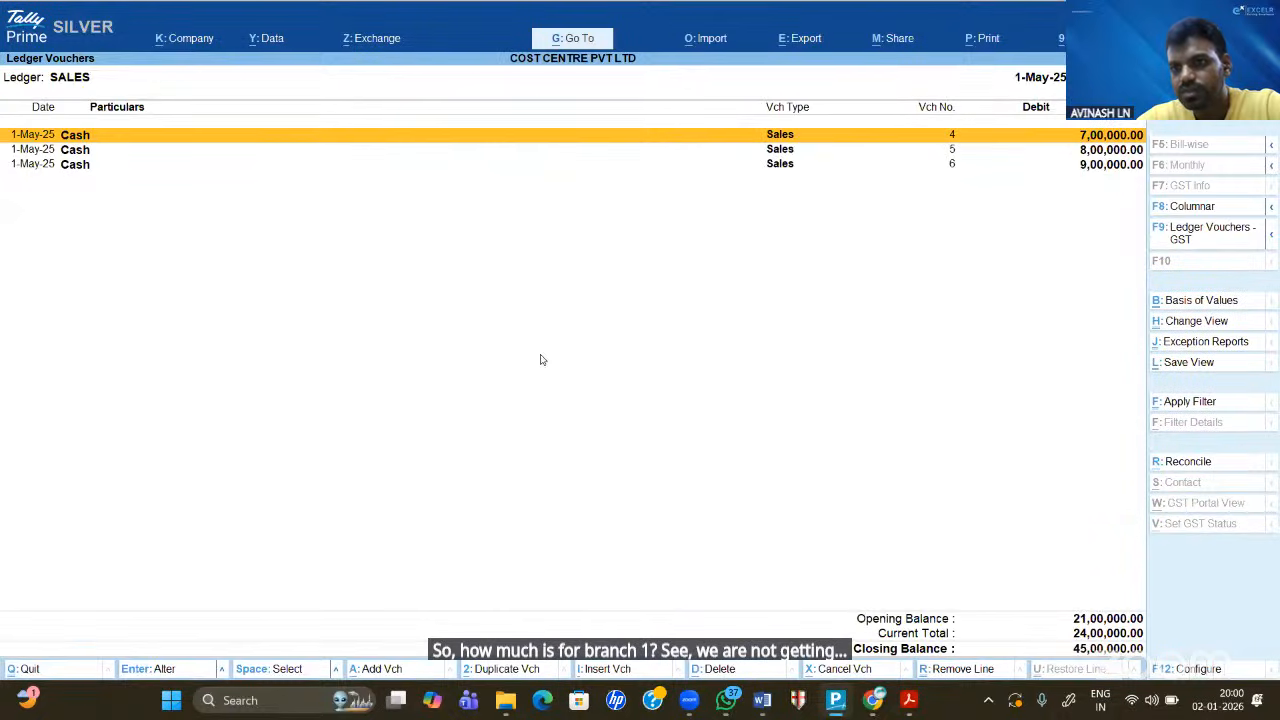
pyautogui.press('Escape')
pyautogui.press('Escape')
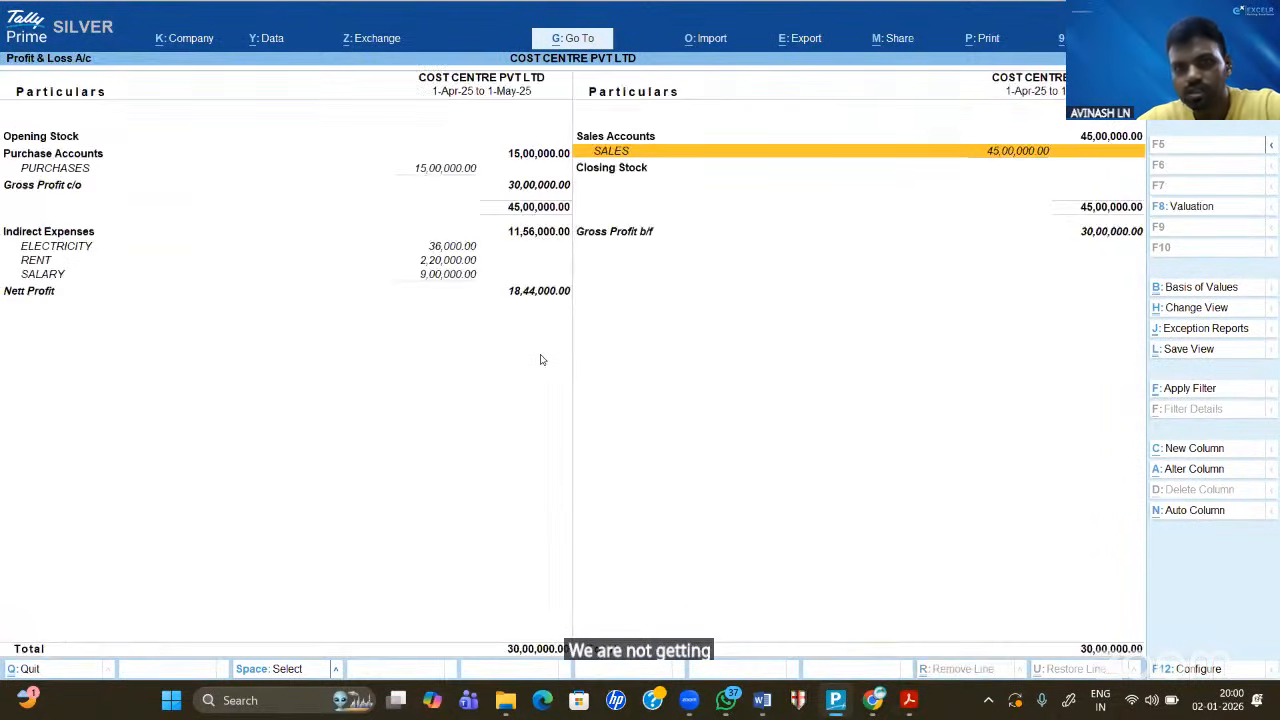
# - Open the ELECTRICITY ledger's April payment vouchers, ending on its monthly summary
pyautogui.press('Left')
pyautogui.press('Down')
pyautogui.press('Down')
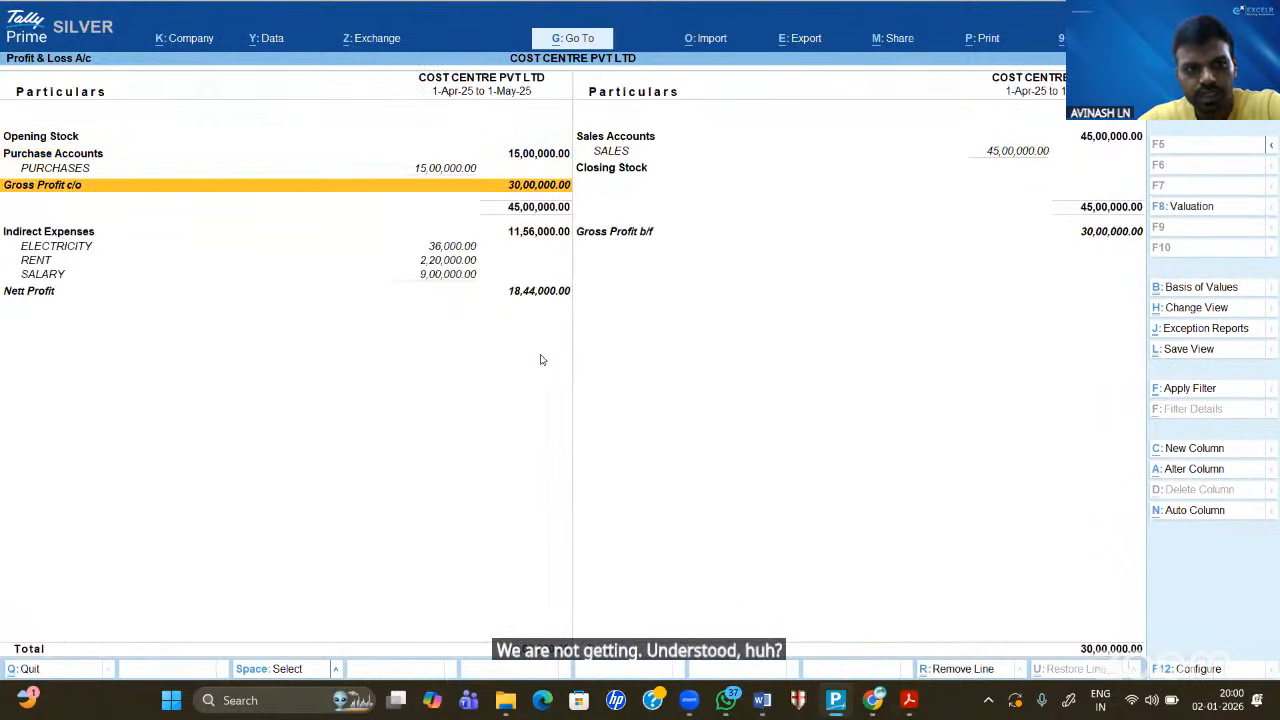
pyautogui.press('Down')
pyautogui.press('Down')
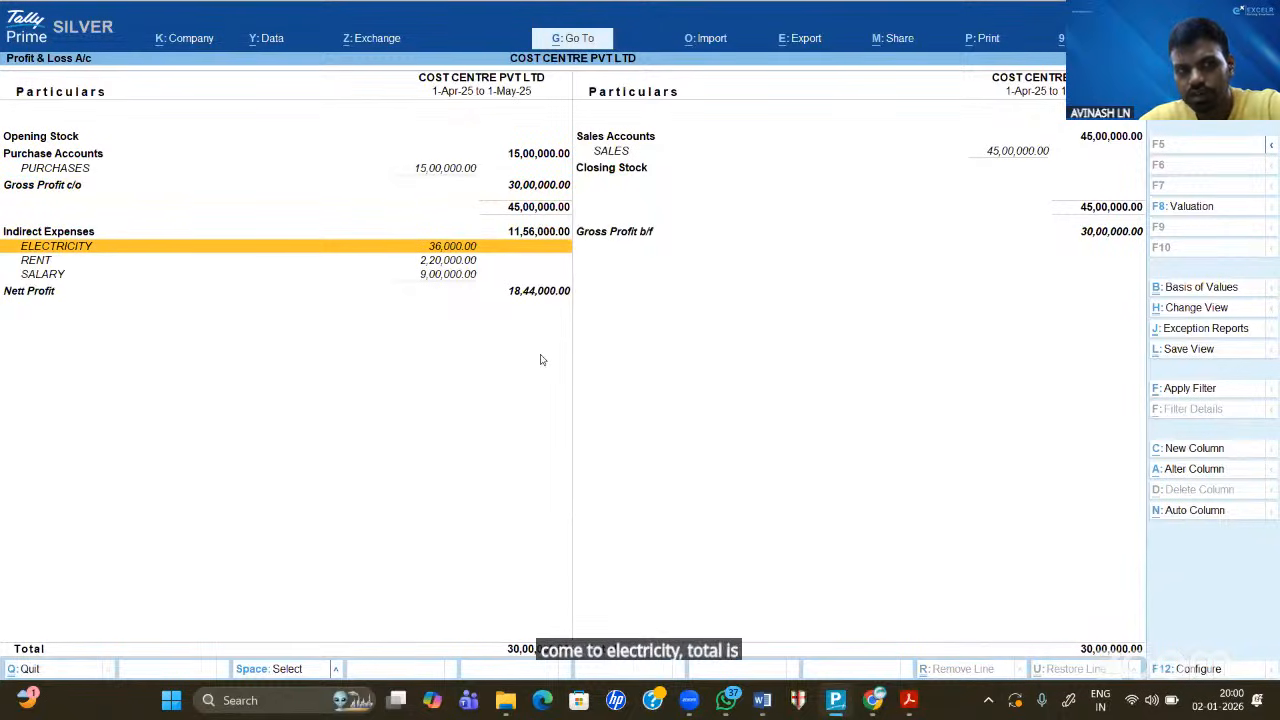
pyautogui.press('Return')
pyautogui.press('Return')
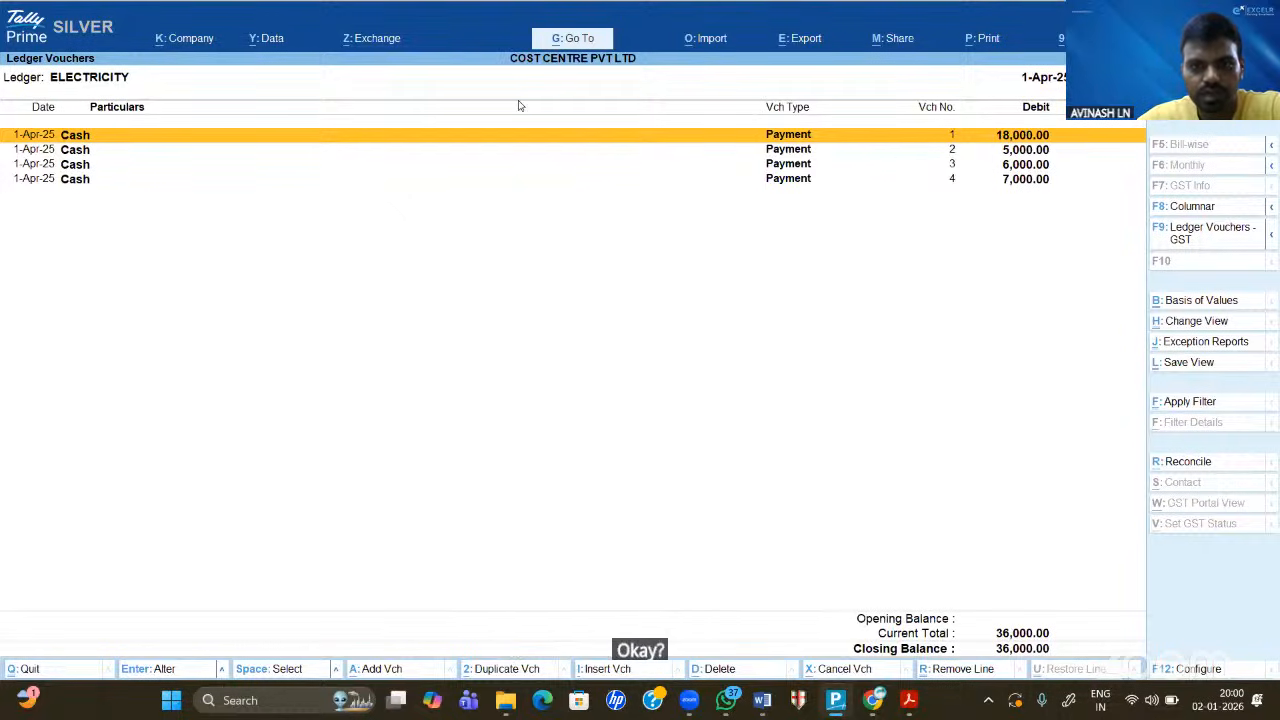
pyautogui.press('Escape')
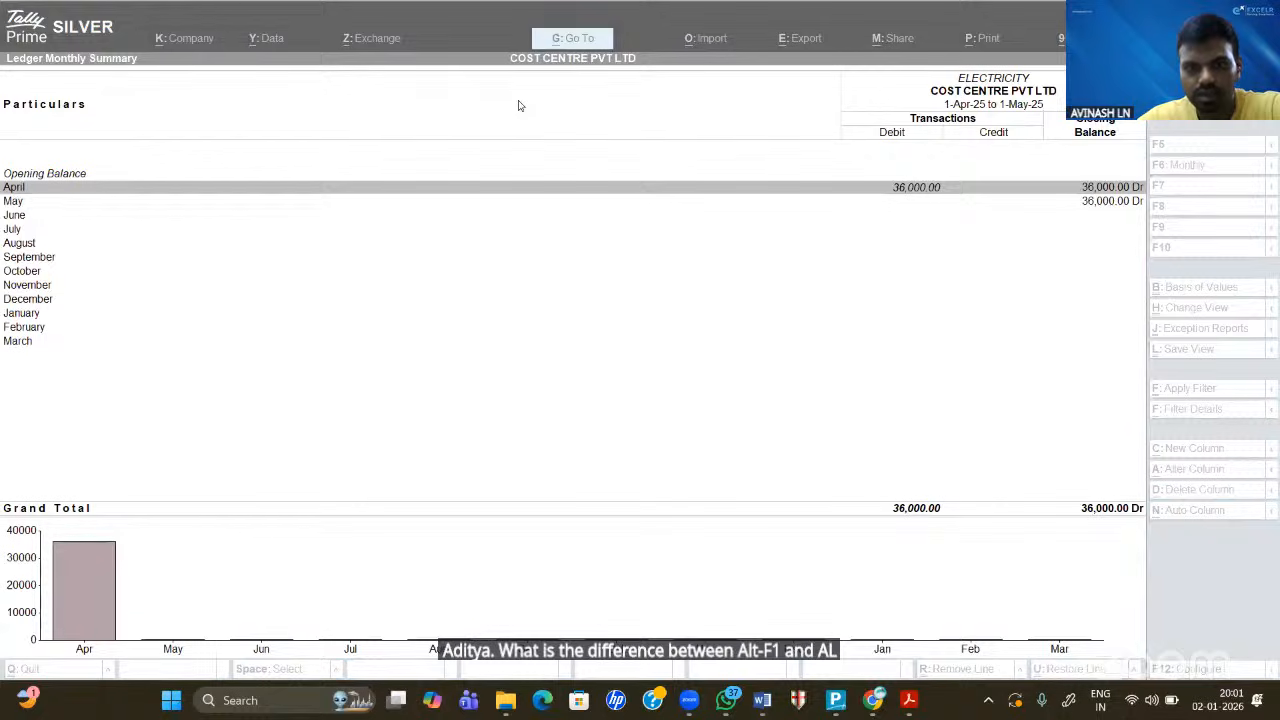
# - Reopen the Profit & Loss report in detailed ledger view
pyautogui.click(530, 341)
pyautogui.press('Escape')
pyautogui.press('Escape')
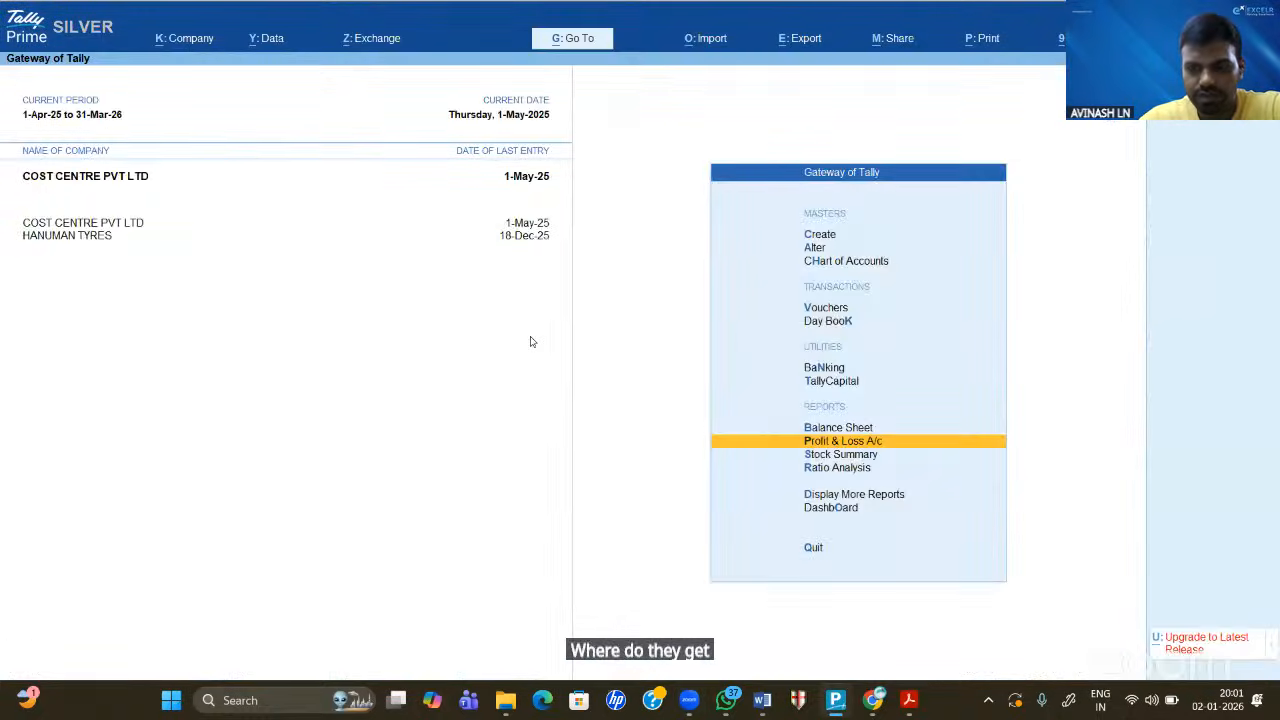
pyautogui.press('Return')
pyautogui.hotkey('alt', 'F5')
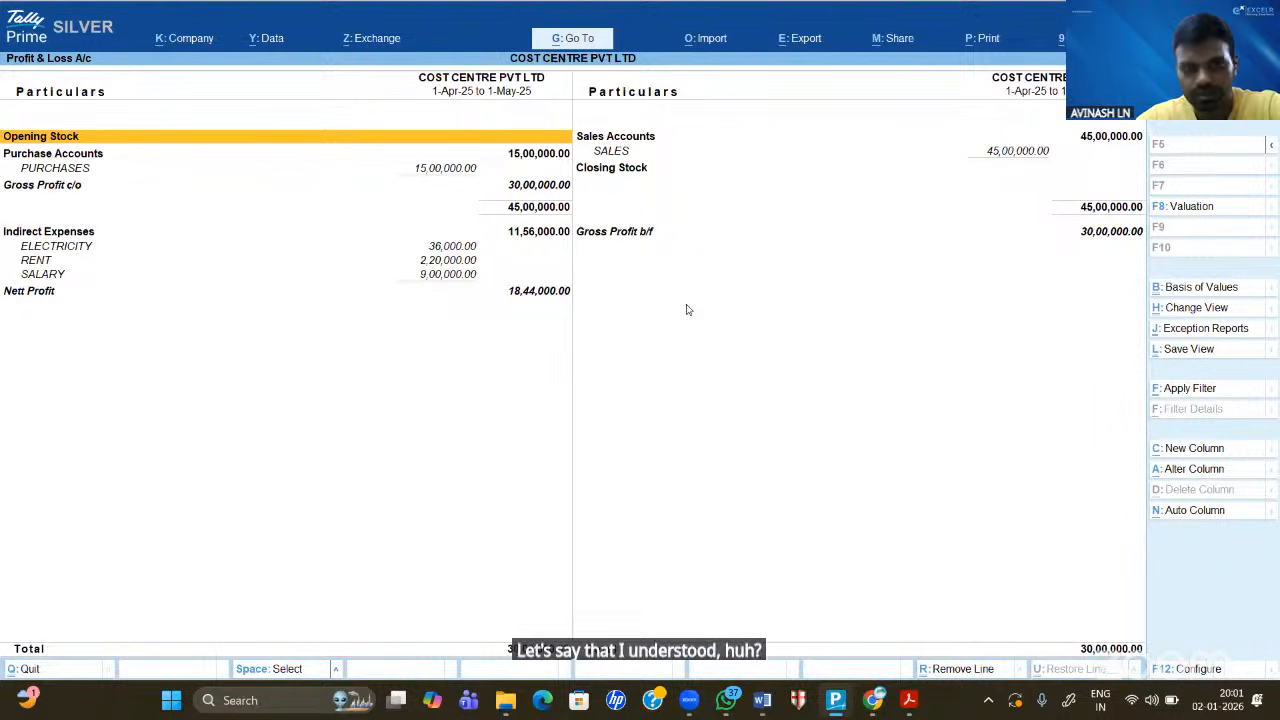
# - Inspect the RENT monthly summary and its 2,20,000 cash payment vouchers
pyautogui.press('Down')
pyautogui.press('Down')
pyautogui.press('Down')
pyautogui.press('Down')
pyautogui.press('Down')
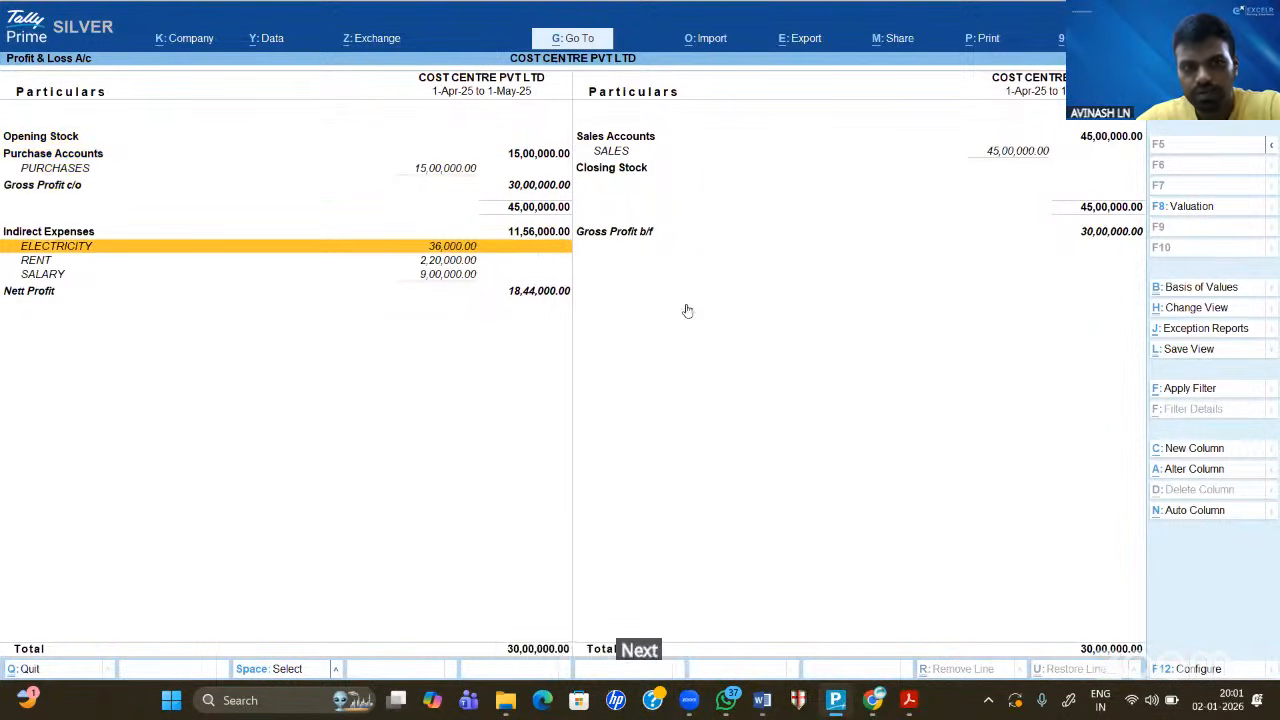
pyautogui.press('Down')
pyautogui.press('Return')
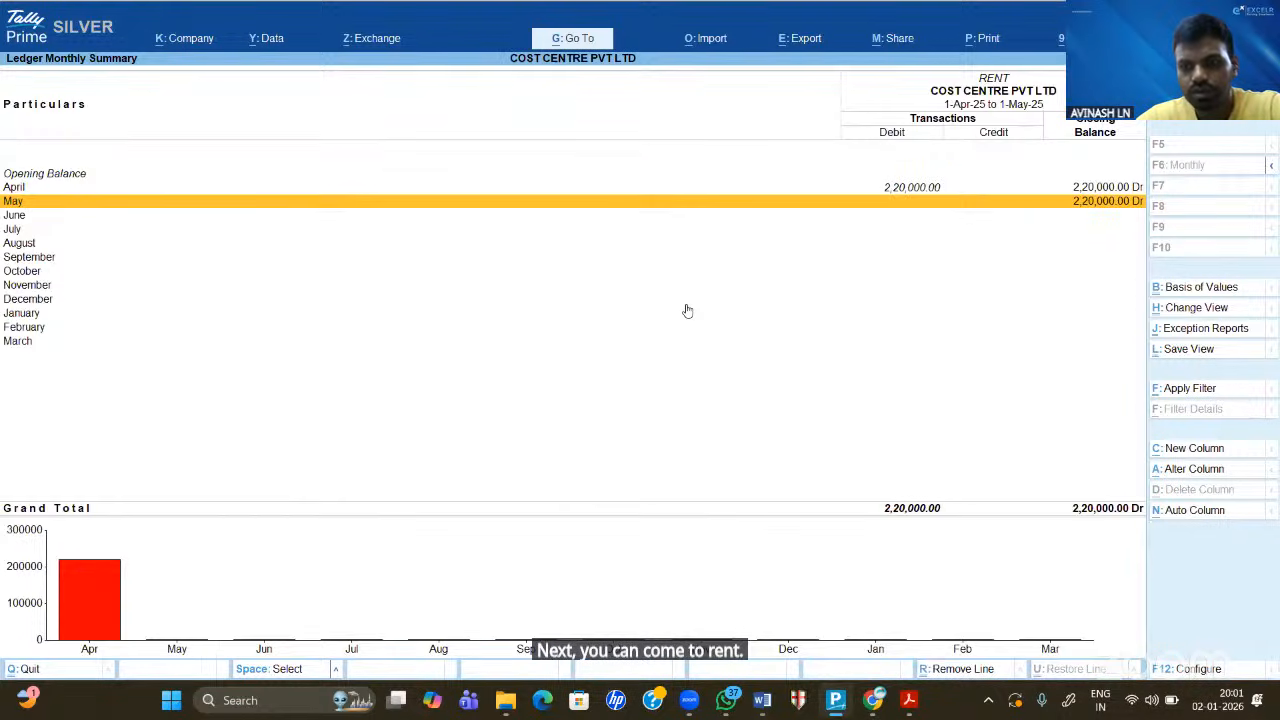
pyautogui.press('Up')
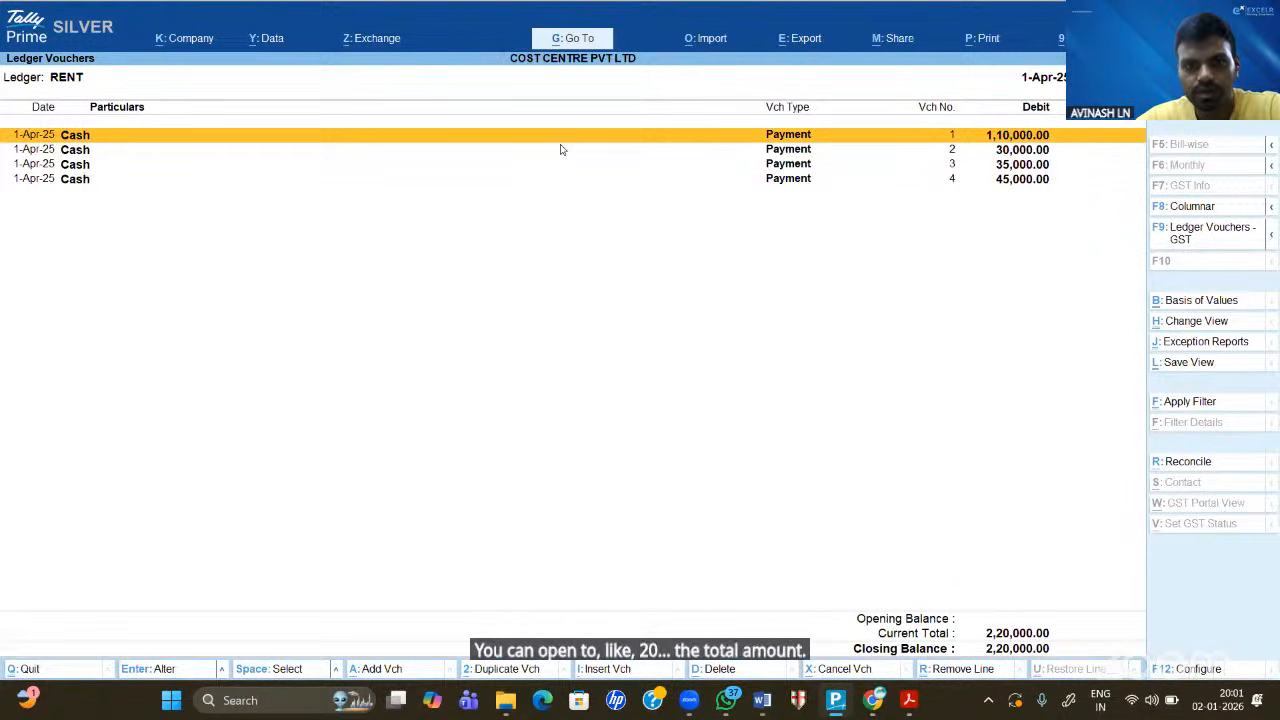
pyautogui.doubleClick(793, 138)
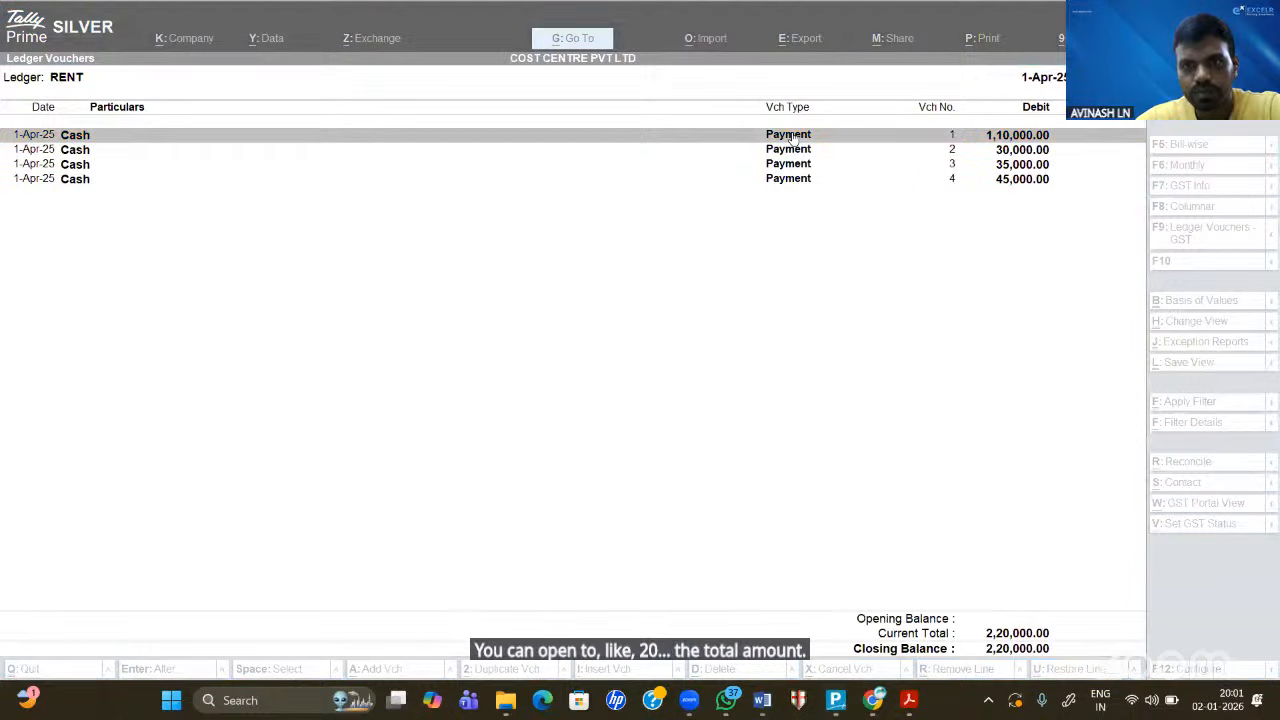
pyautogui.click(681, 321)
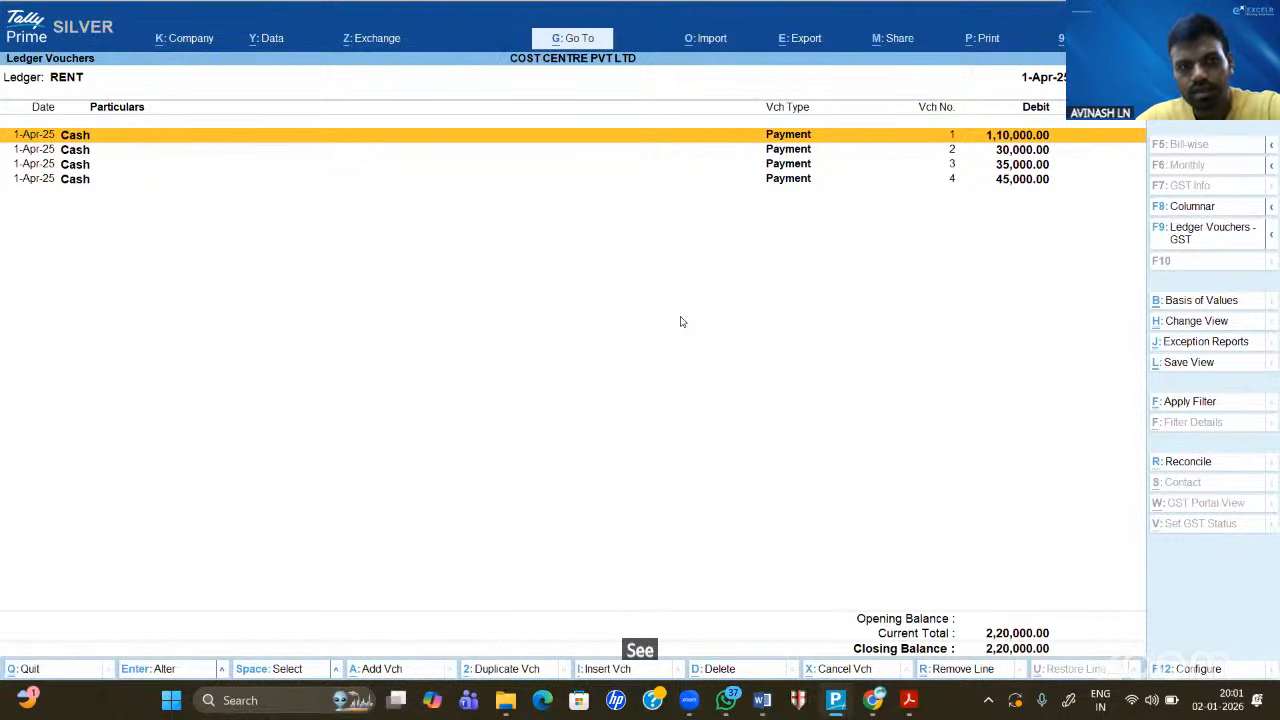
pyautogui.press('Down')
pyautogui.press('Down')
pyautogui.press('Up')
pyautogui.press('Up')
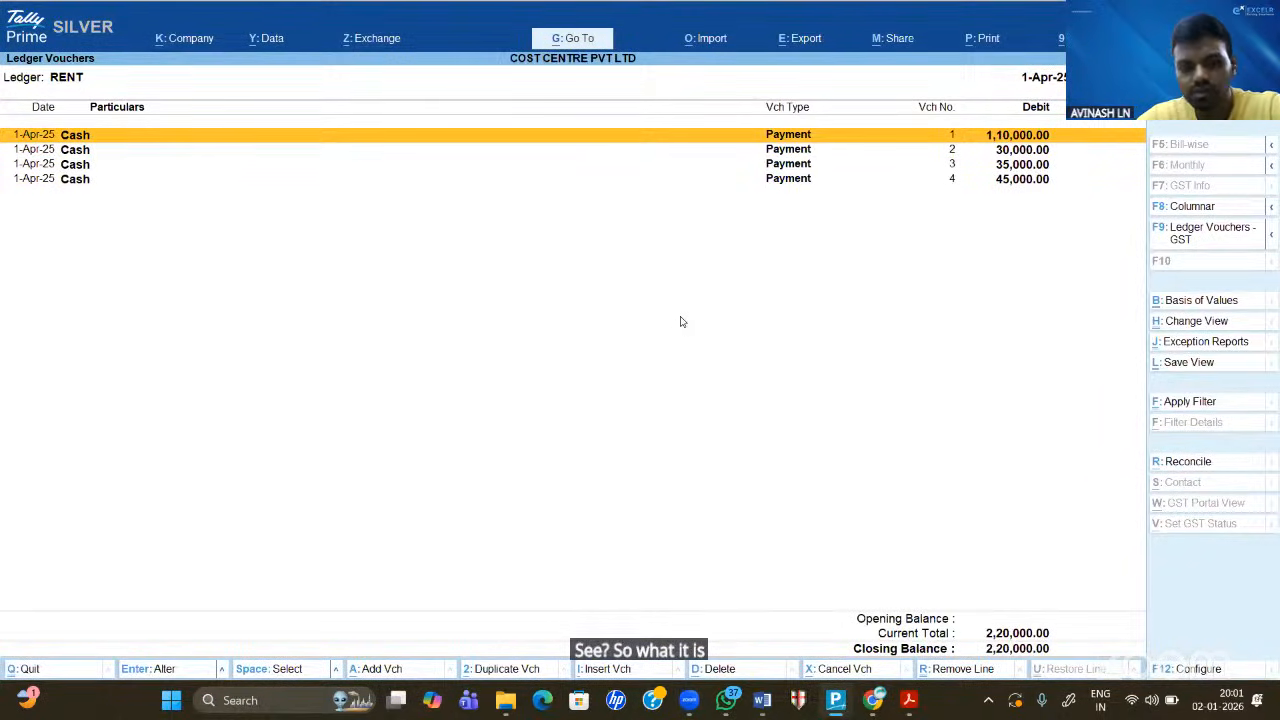
pyautogui.press('Escape')
pyautogui.press('Escape')
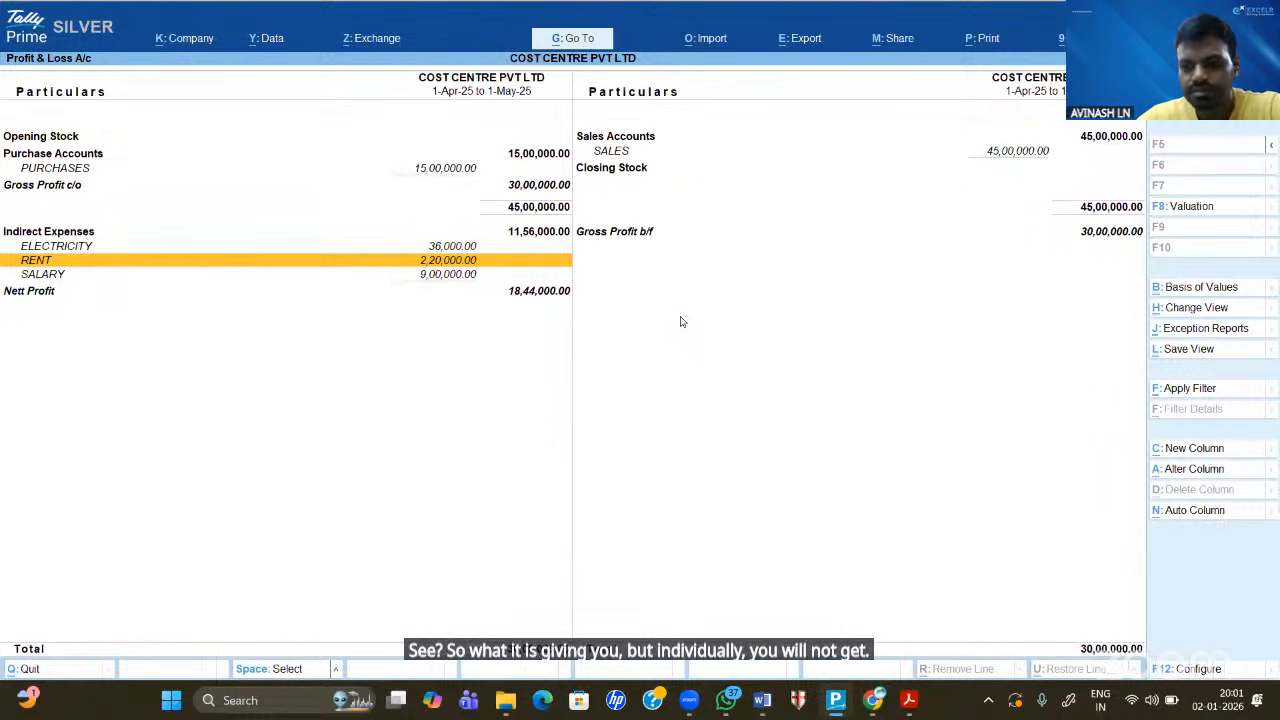
# - Inspect the SALARY April vouchers totalling 9,00,000
pyautogui.press('Down')
pyautogui.press('Return')
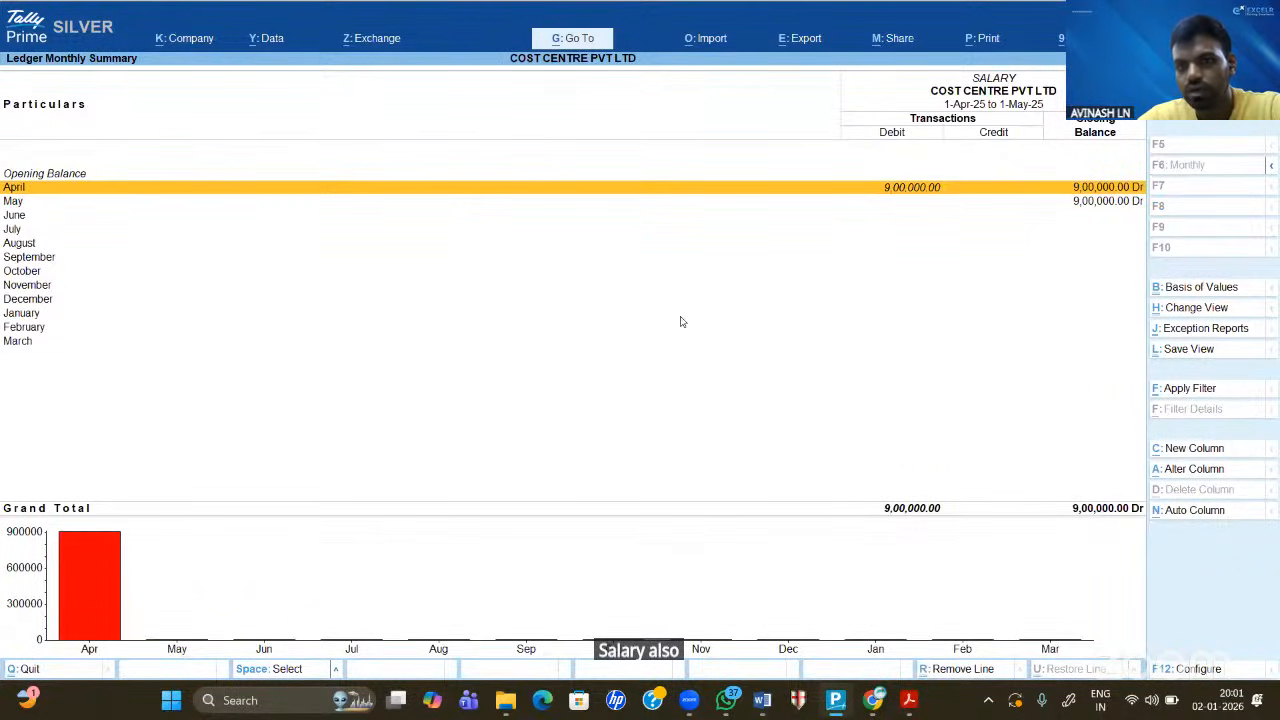
pyautogui.press('Return')
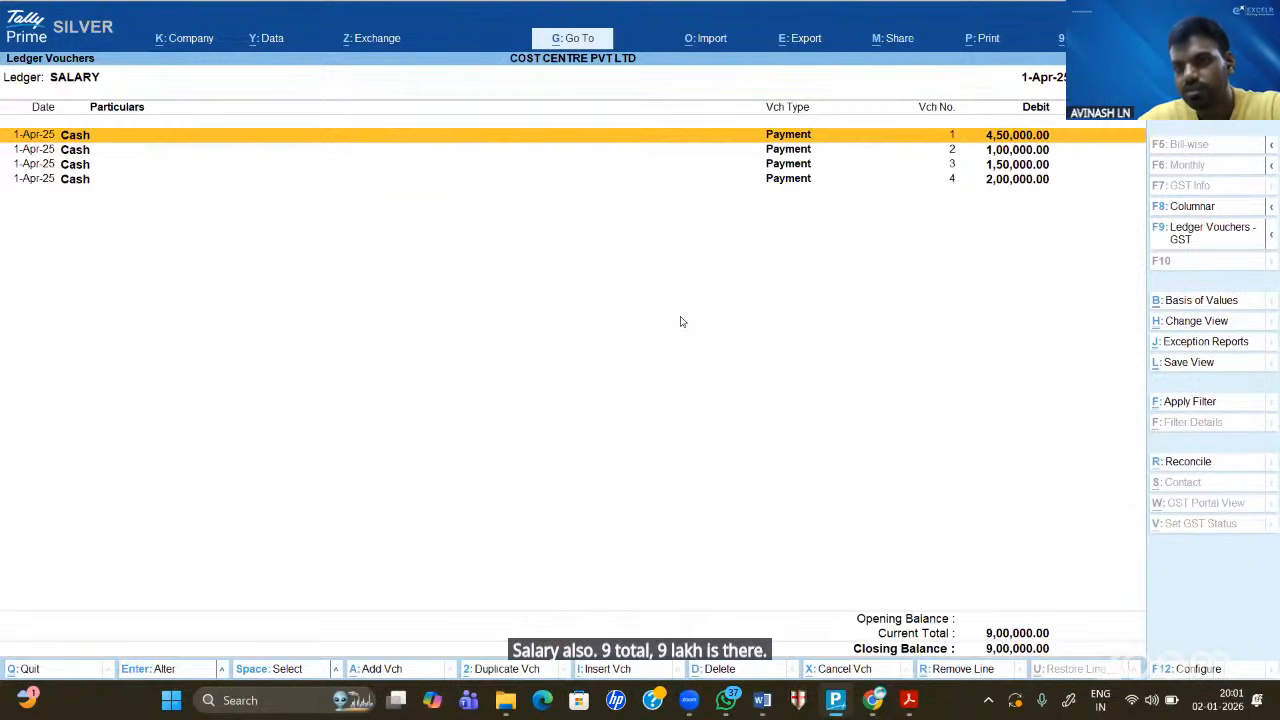
pyautogui.press('Down')
pyautogui.press('Down')
pyautogui.press('Down')
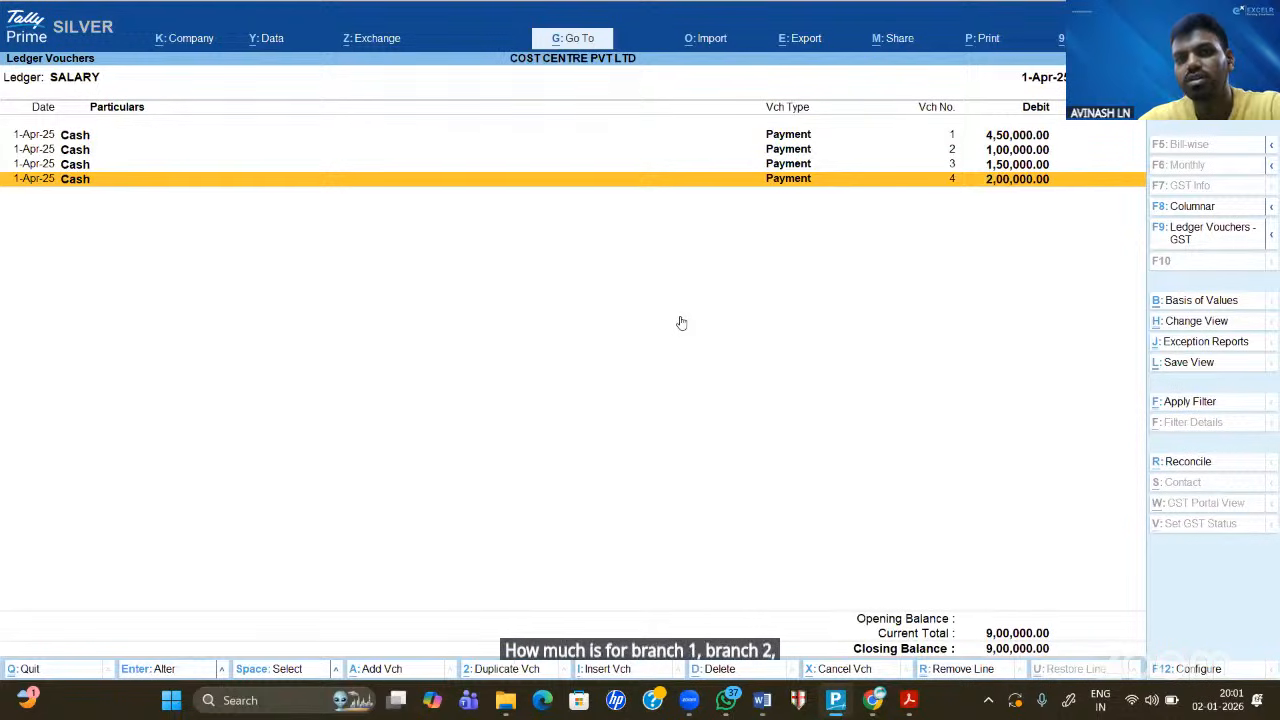
pyautogui.press('Escape')
pyautogui.press('Escape')
pyautogui.press('Escape')
# - Review the detailed Balance Sheet: FURNITURE, BANK LOAN 21,00,000 and Cash-in-Hand 34,94,000
pyautogui.press('Up')
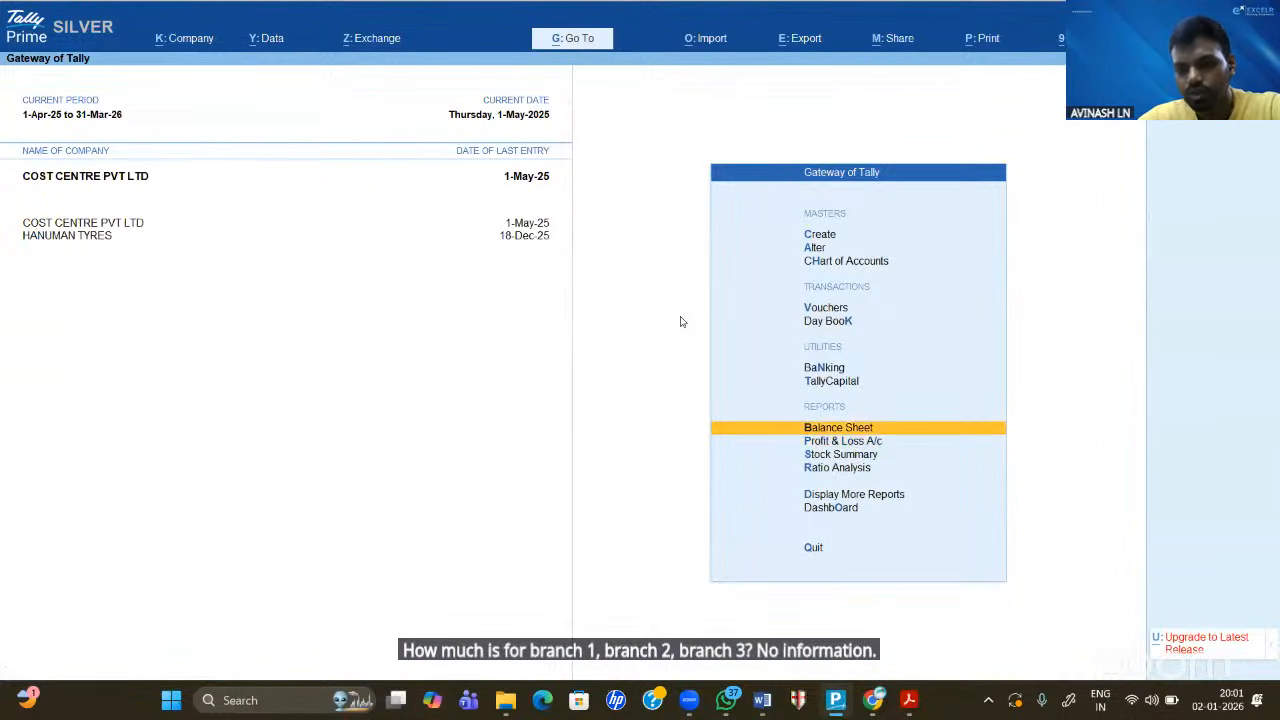
pyautogui.press('Return')
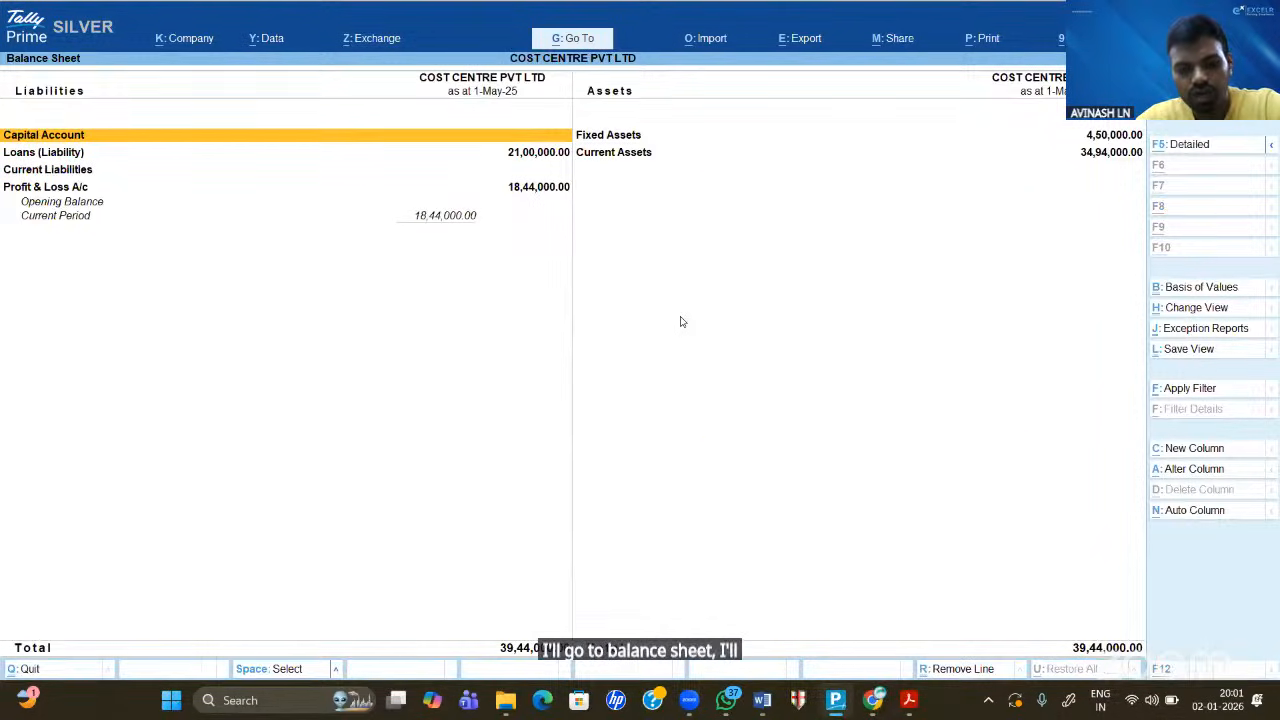
pyautogui.hotkey('alt', 'F1')
pyautogui.press('Right')
pyautogui.press('Down')
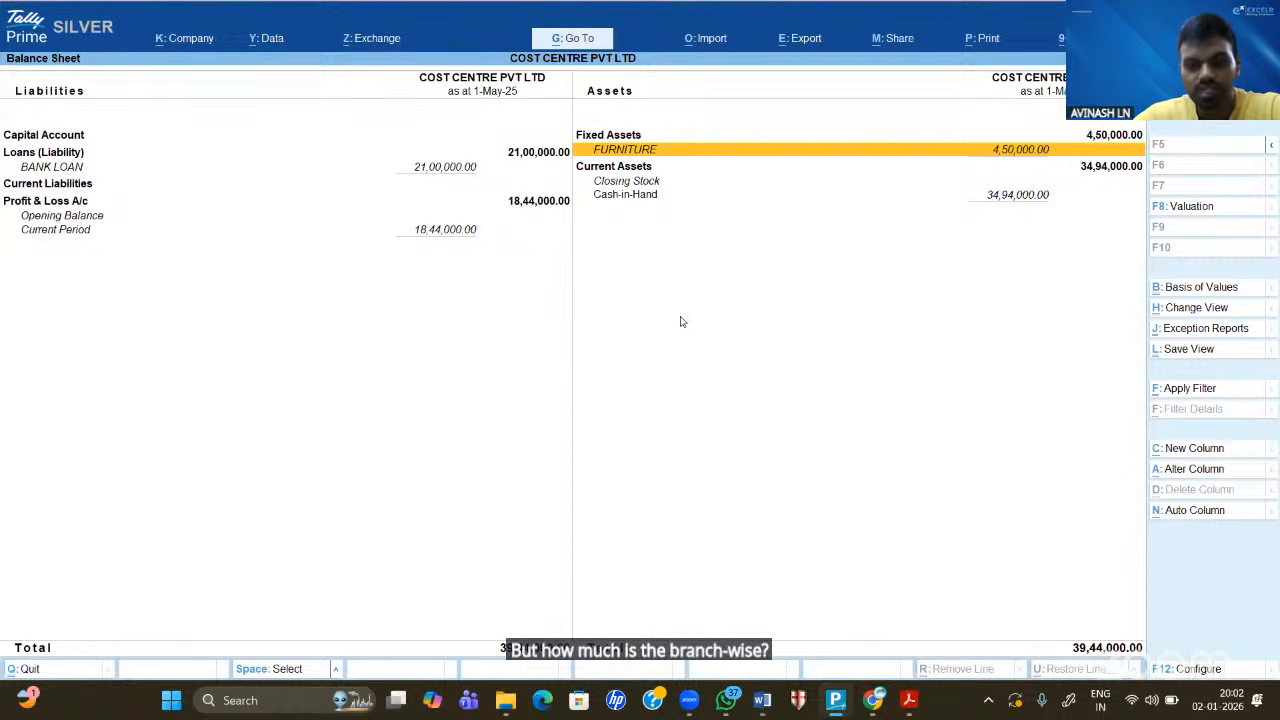
pyautogui.press('Left')
pyautogui.press('Down')
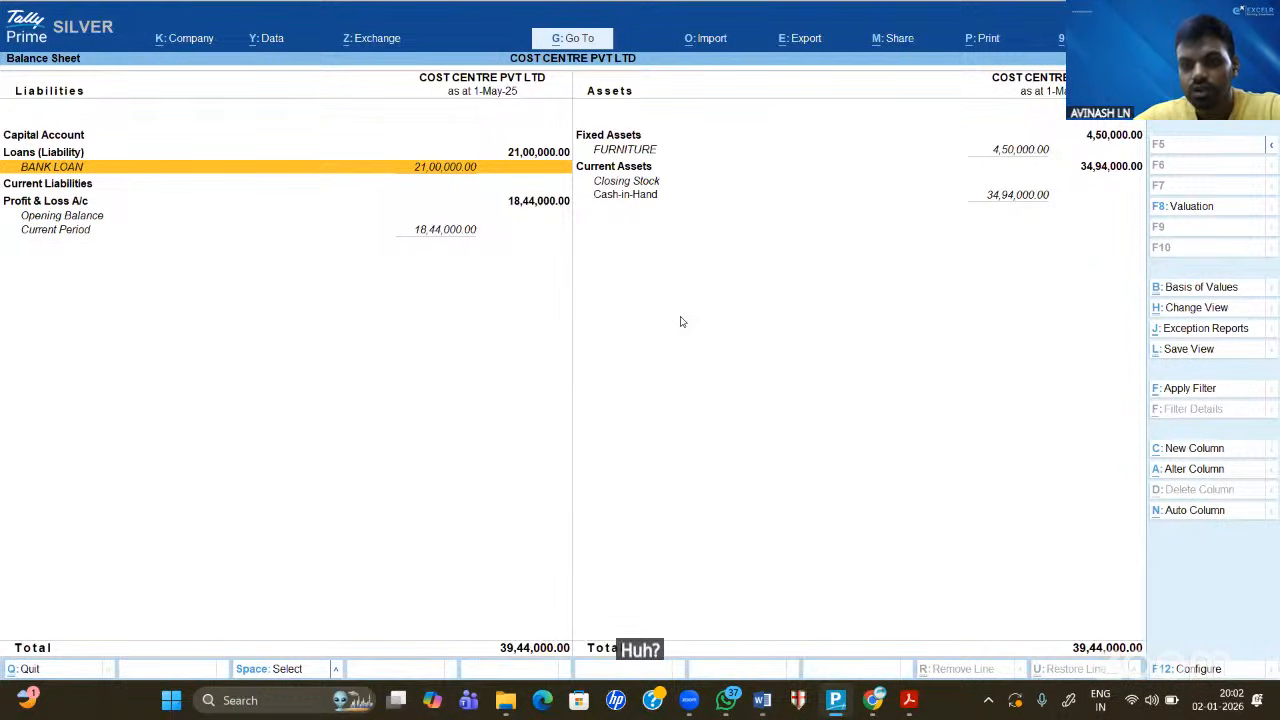
pyautogui.press('Right')
pyautogui.press('Down')
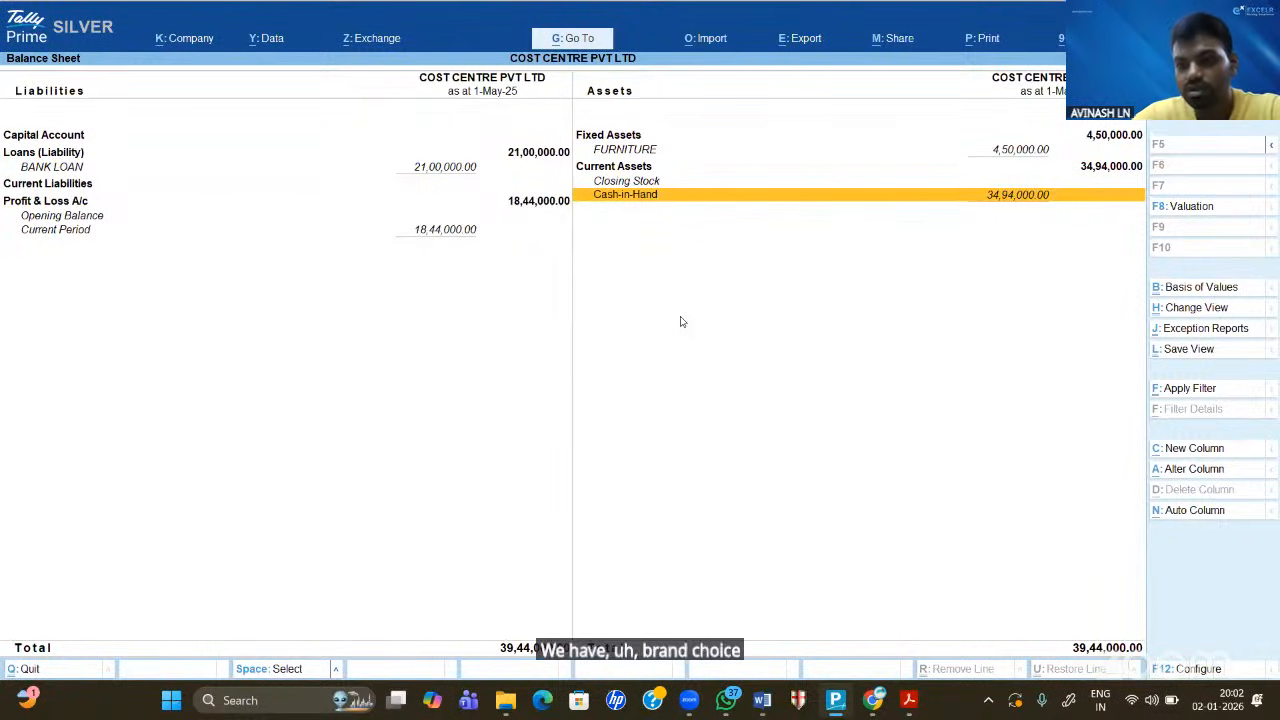
pyautogui.press('Escape')
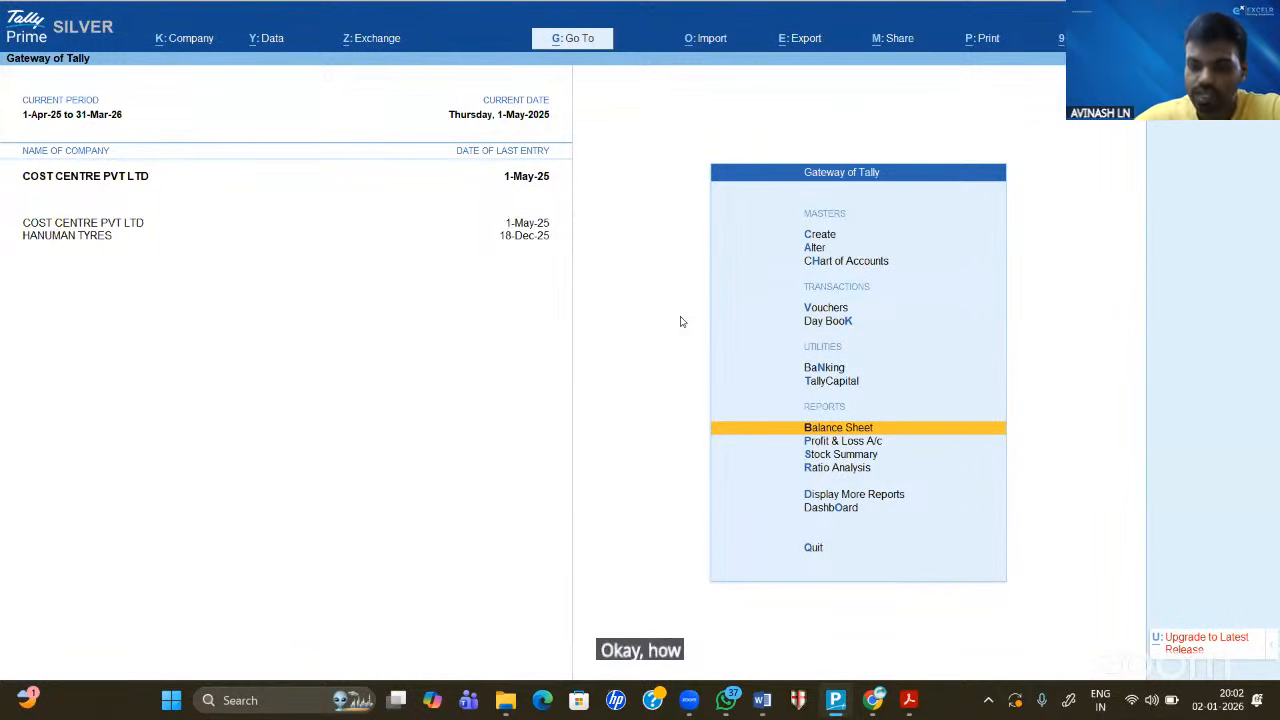
# - Go to Display More Reports > Statements of Accounts > Cost Centres
pyautogui.press('Down')
pyautogui.press('Down')
pyautogui.press('Down')
pyautogui.press('Down')
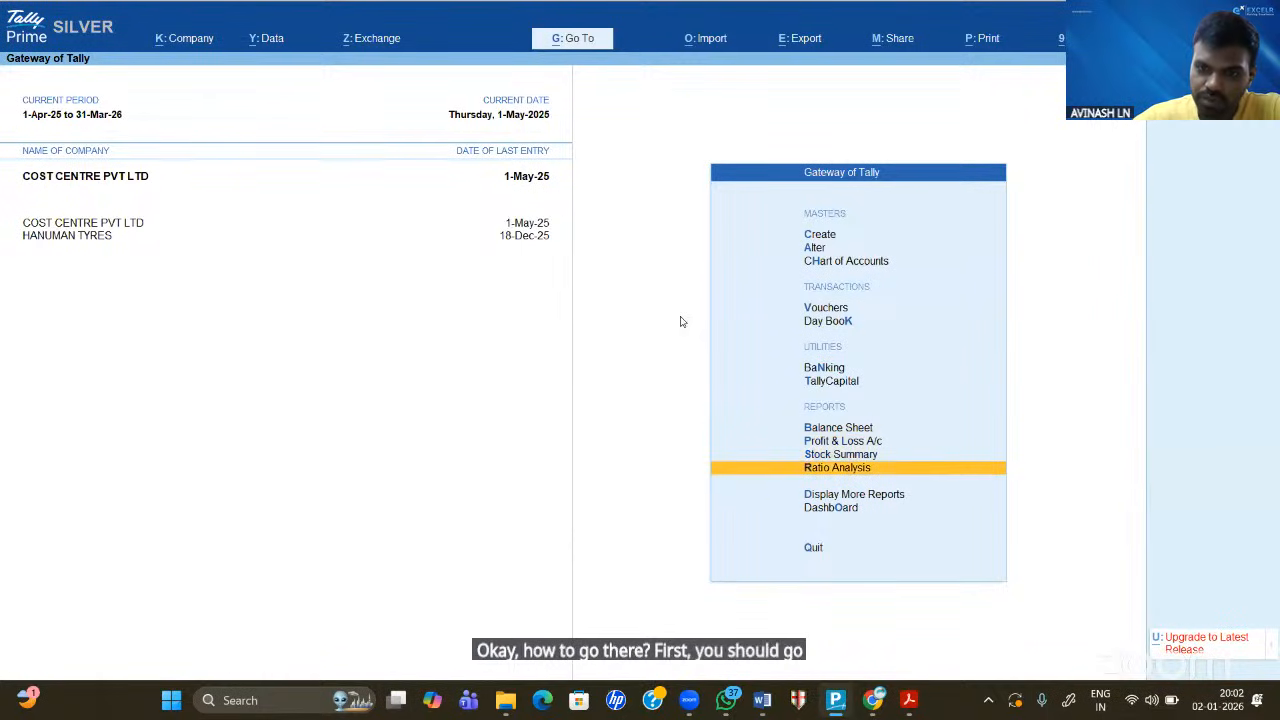
pyautogui.press('Return')
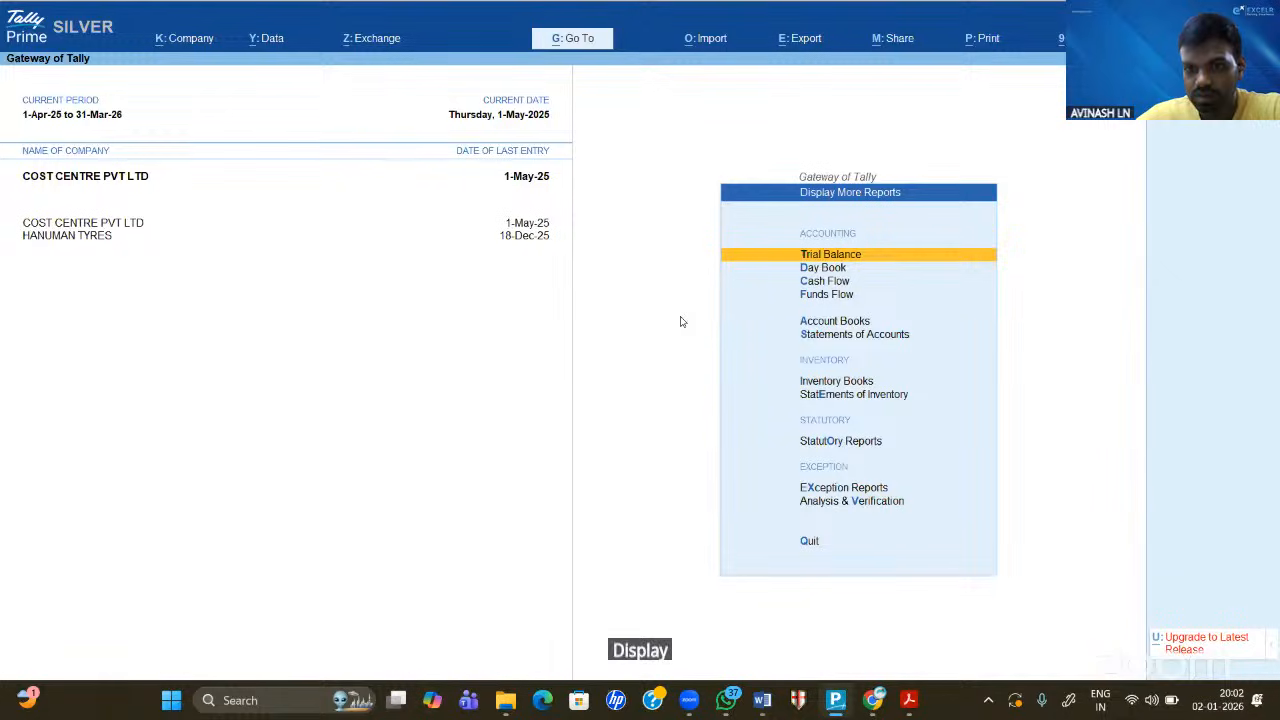
pyautogui.press('Down')
pyautogui.press('Down')
pyautogui.press('Down')
pyautogui.press('Down')
pyautogui.press('Down')
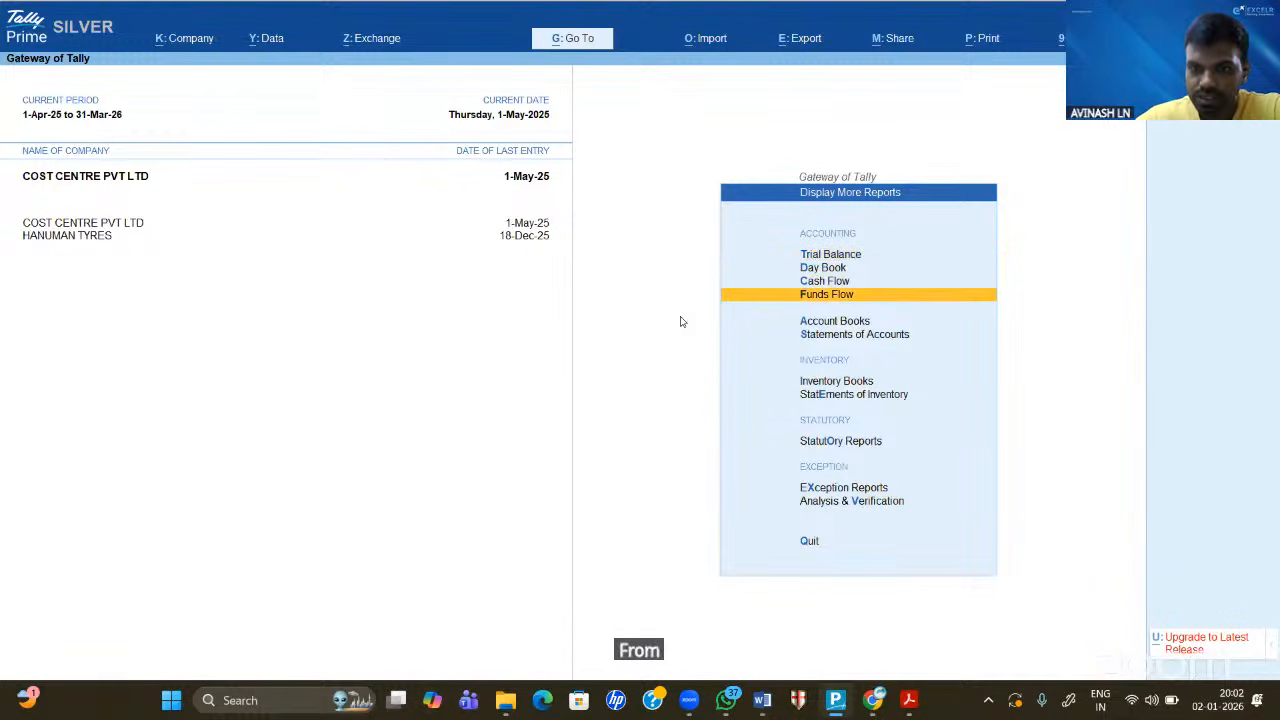
pyautogui.press('Return')
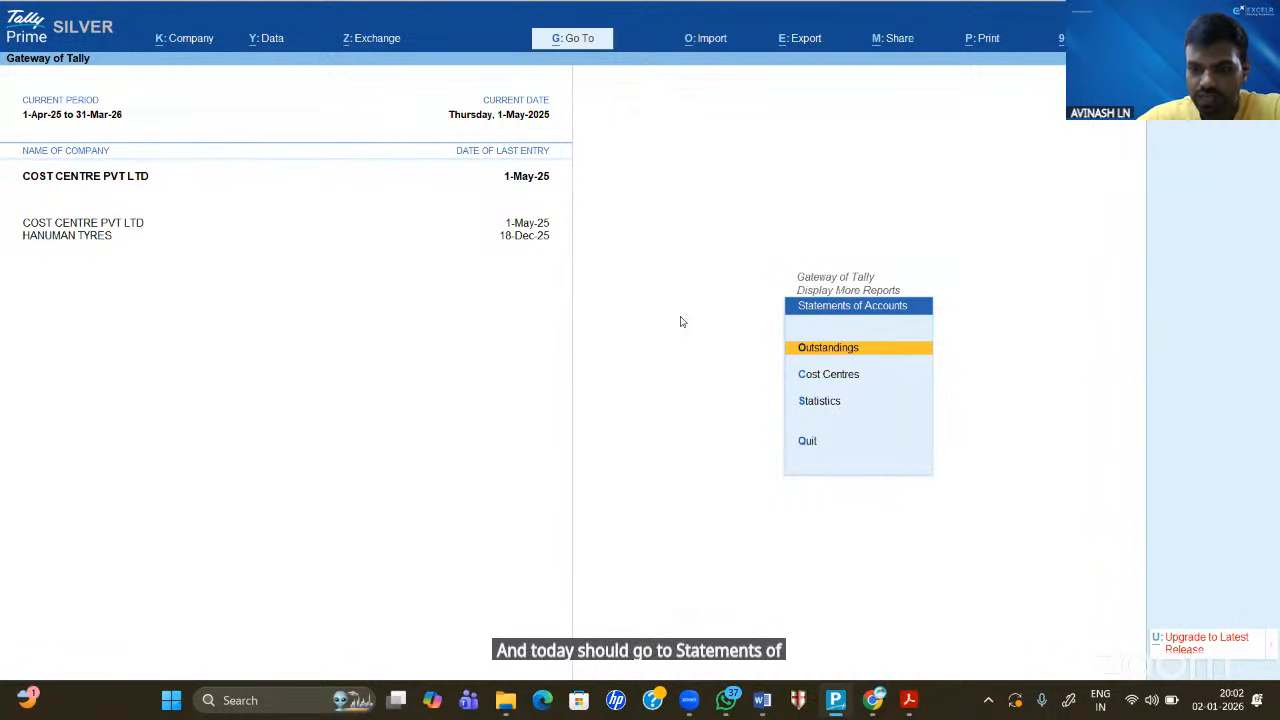
pyautogui.press('Down')
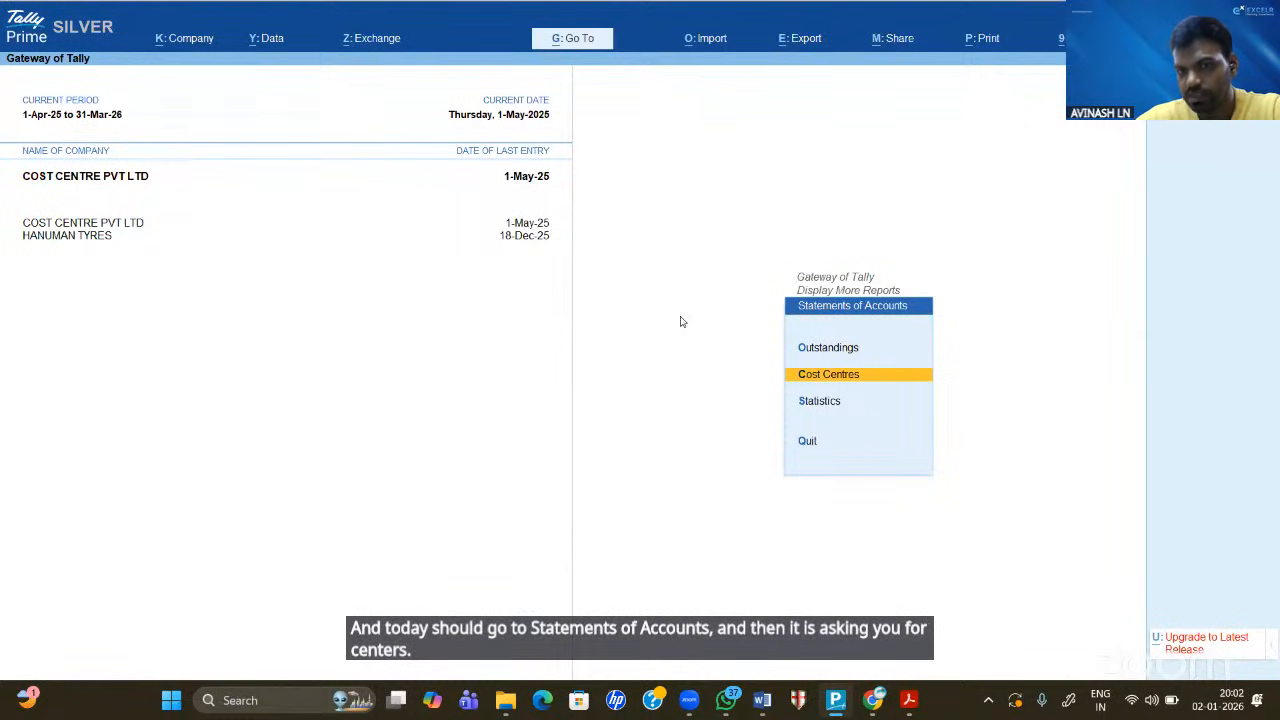
pyautogui.press('Return')
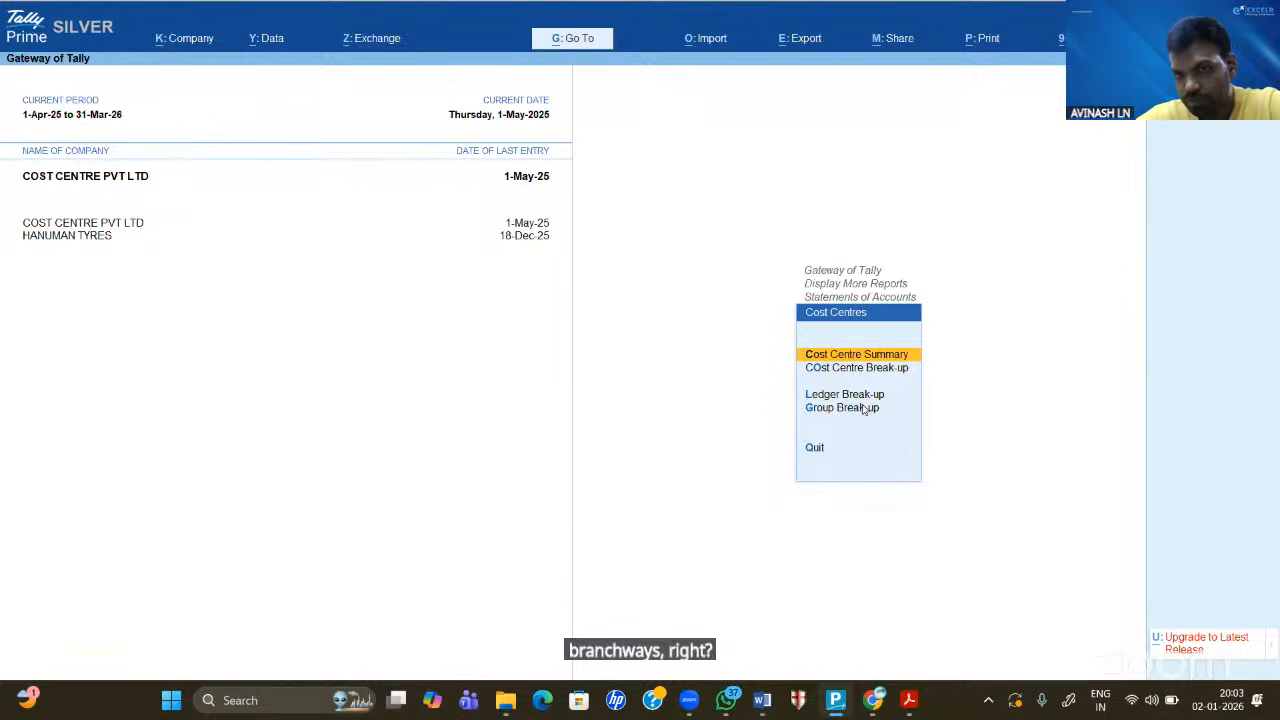
# - View the Cost Centre Summary of three branches (16,50,000 Dr) and drill into BRANCH 1
pyautogui.click(835, 355)
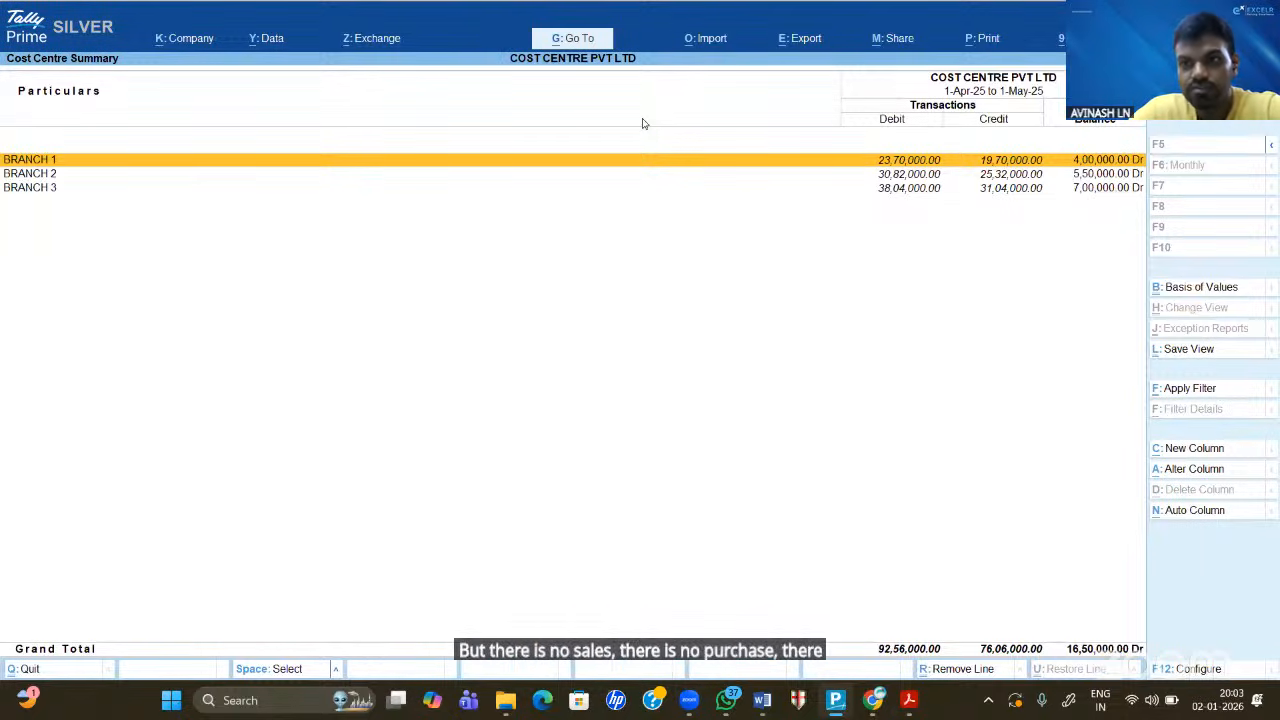
pyautogui.press('Return')
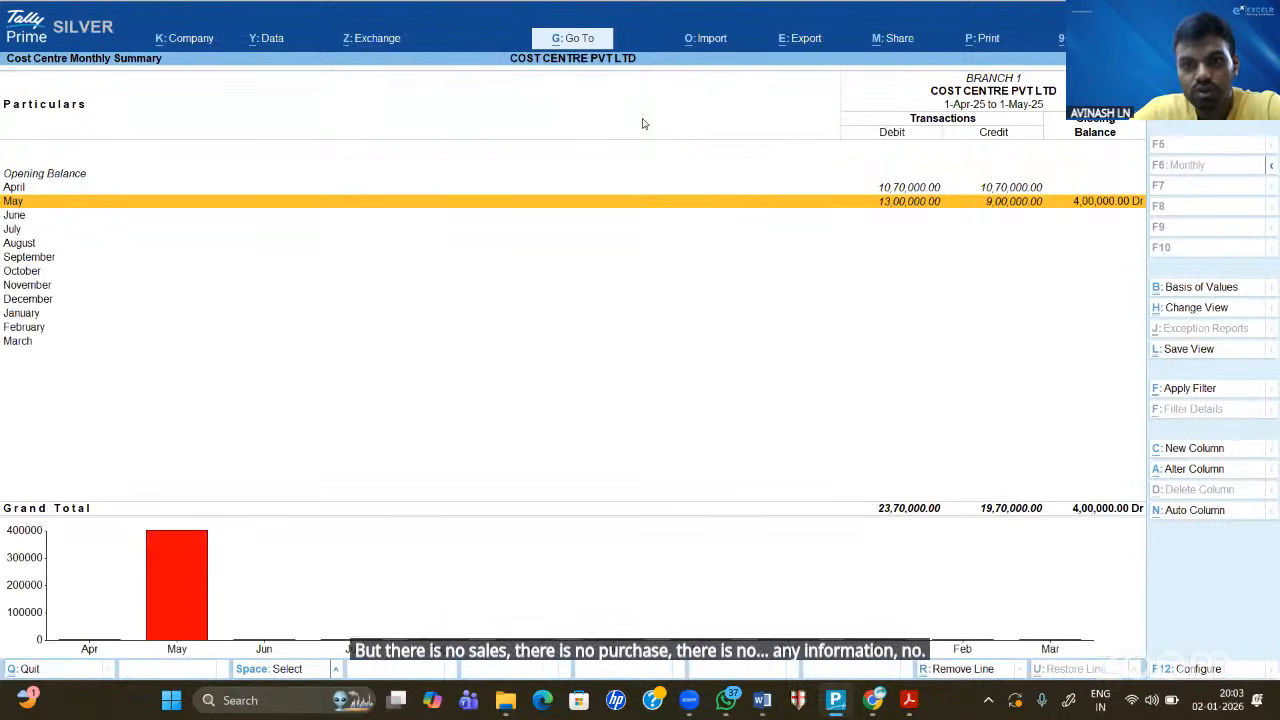
pyautogui.press('Escape')
pyautogui.press('Escape')
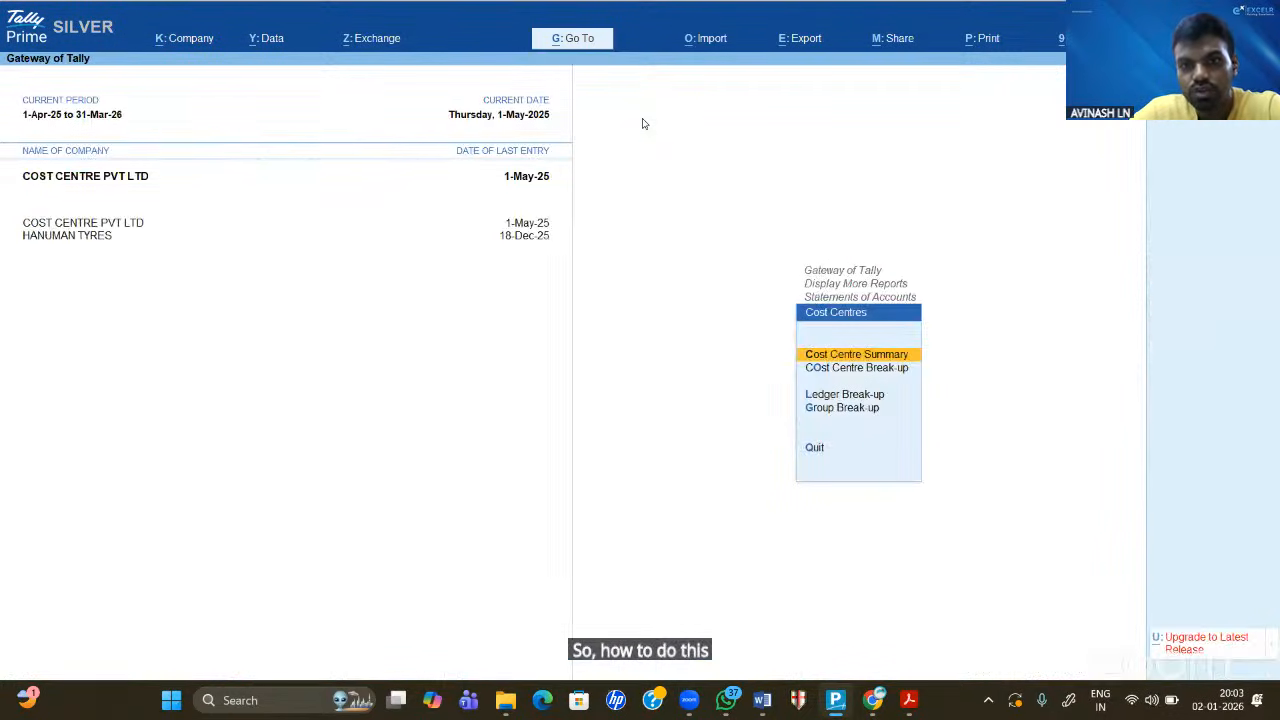
pyautogui.press('Down')
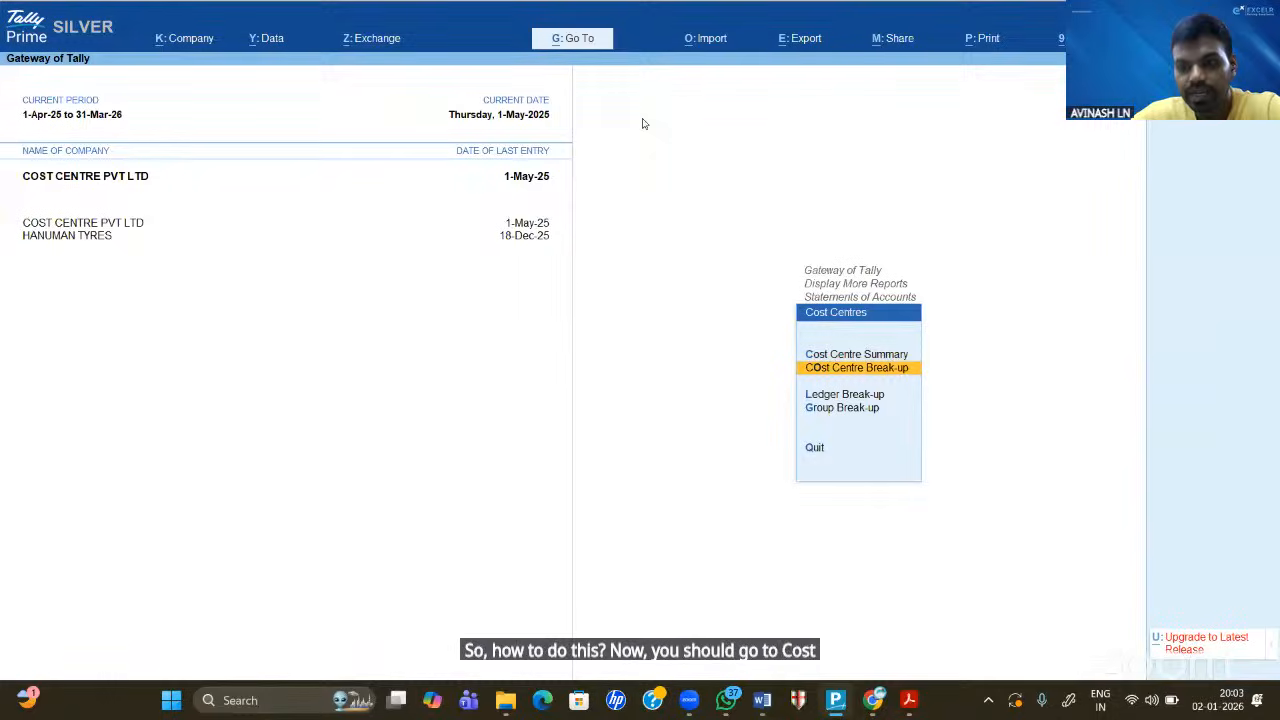
# - Open the Cost Centre Break-up for BRANCH 1 and move down to the Indirect Expenses group
pyautogui.press('Return')
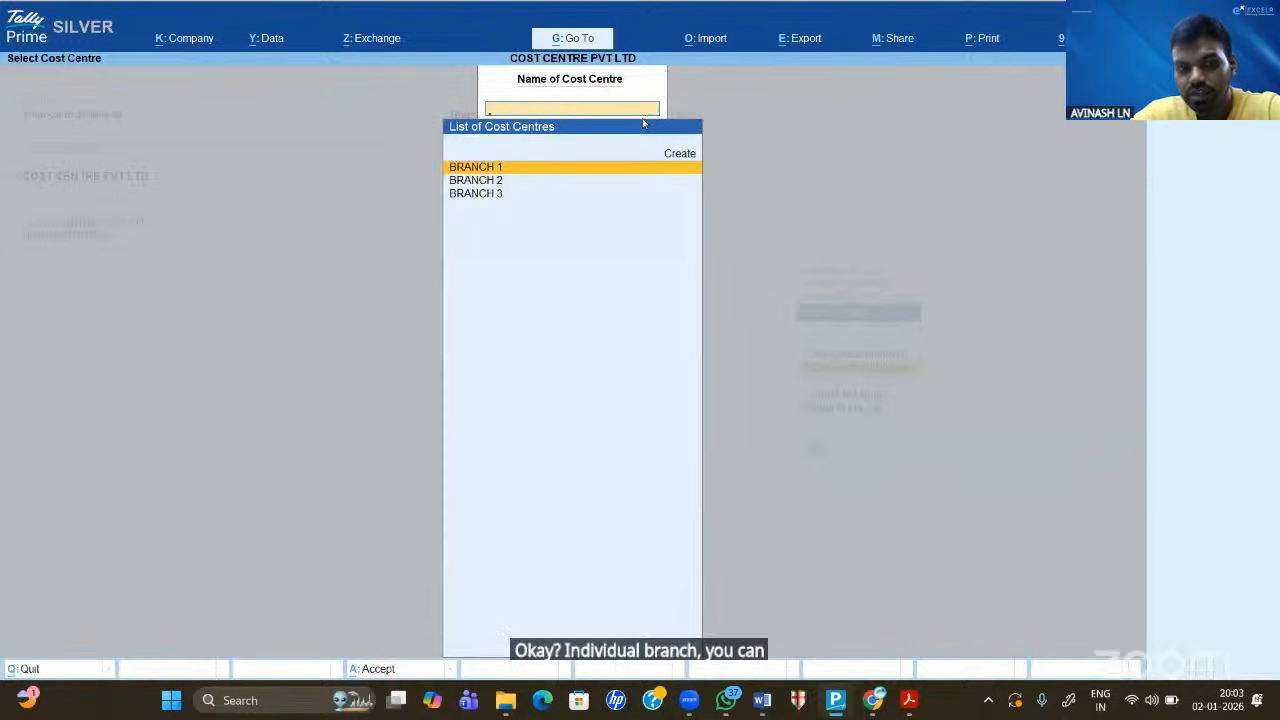
pyautogui.press('Return')
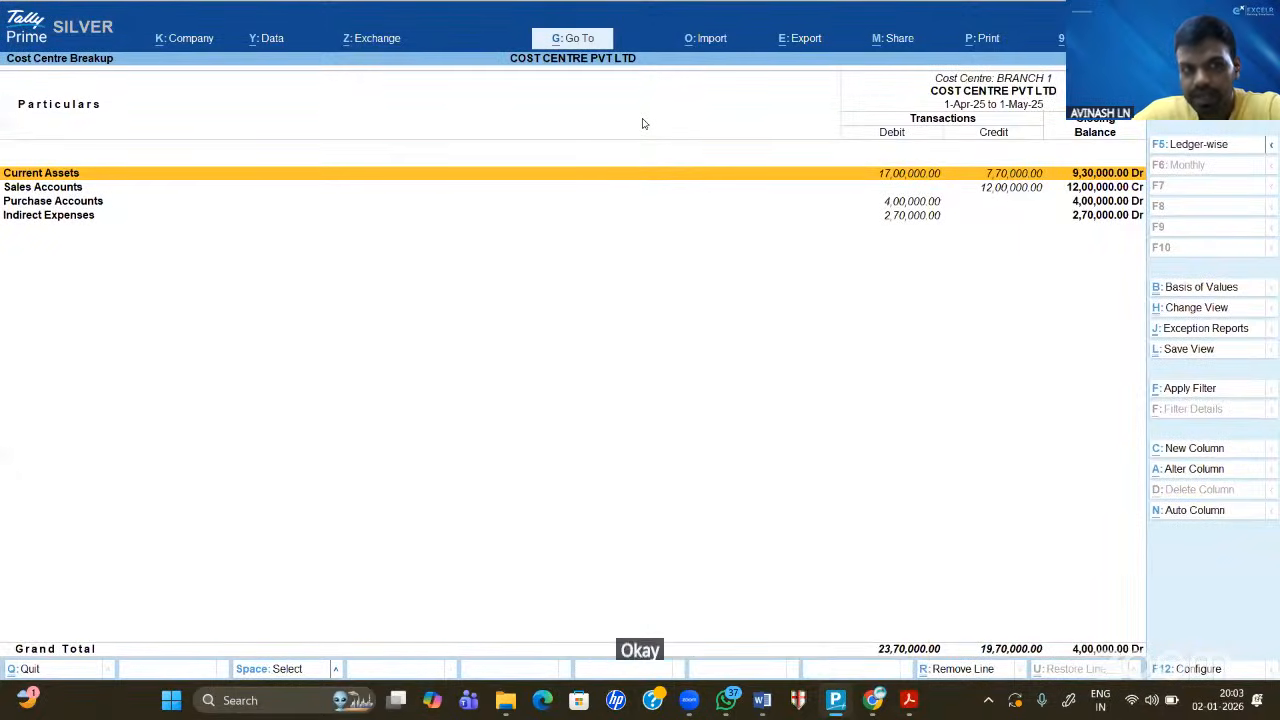
pyautogui.press('Down')
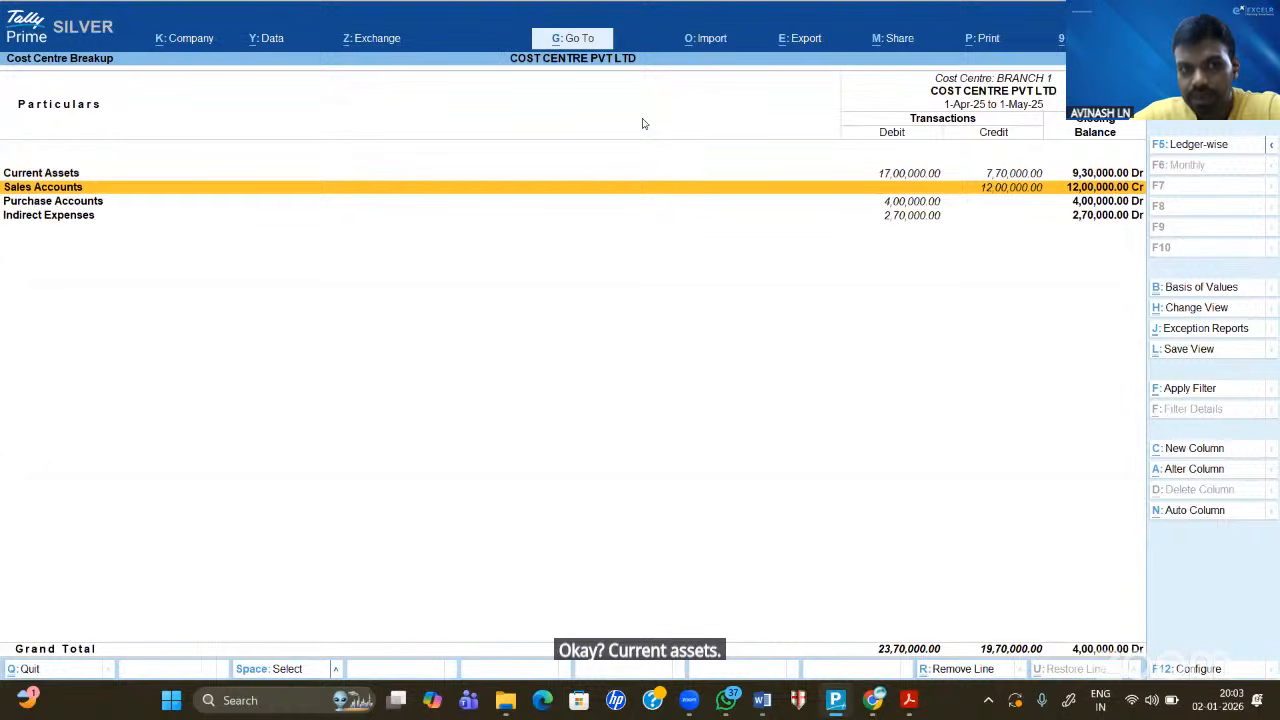
pyautogui.press('Down')
pyautogui.press('Down')
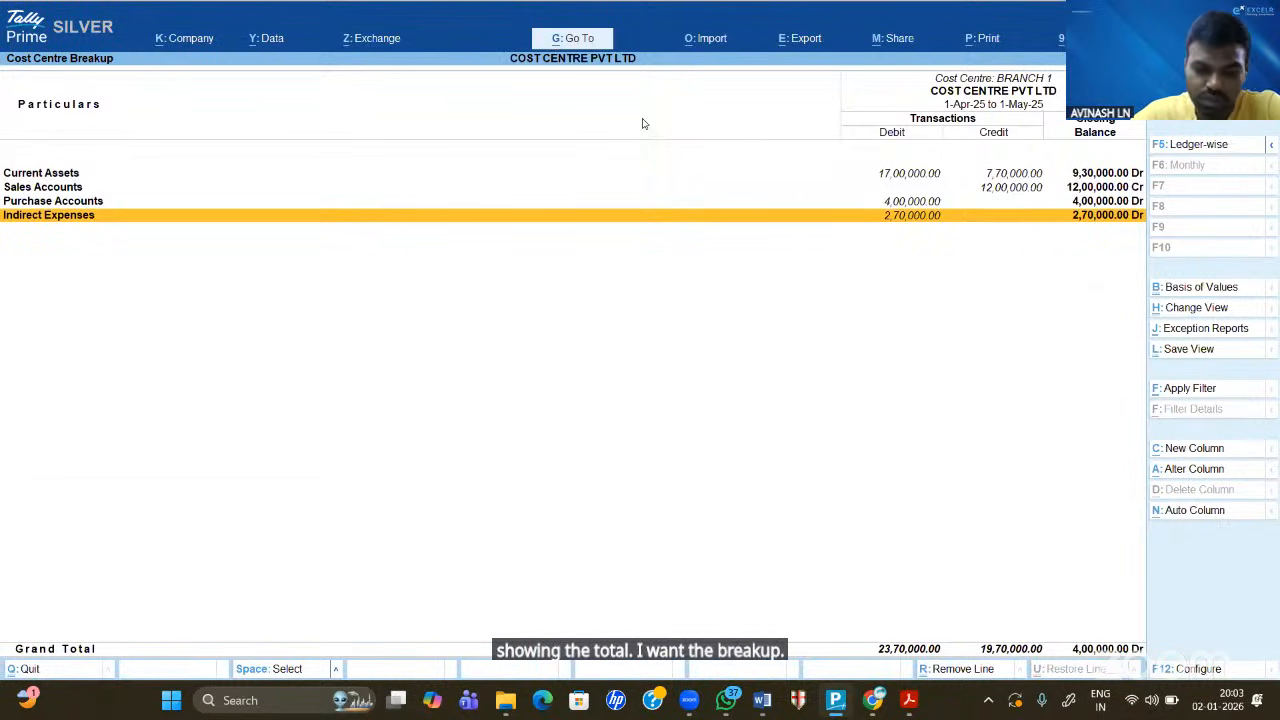
# - Switch to the detailed view and browse the SALES, PURCHASES, ELECTRICITY and SALARY ledger rows
pyautogui.hotkey('alt', 'F5')
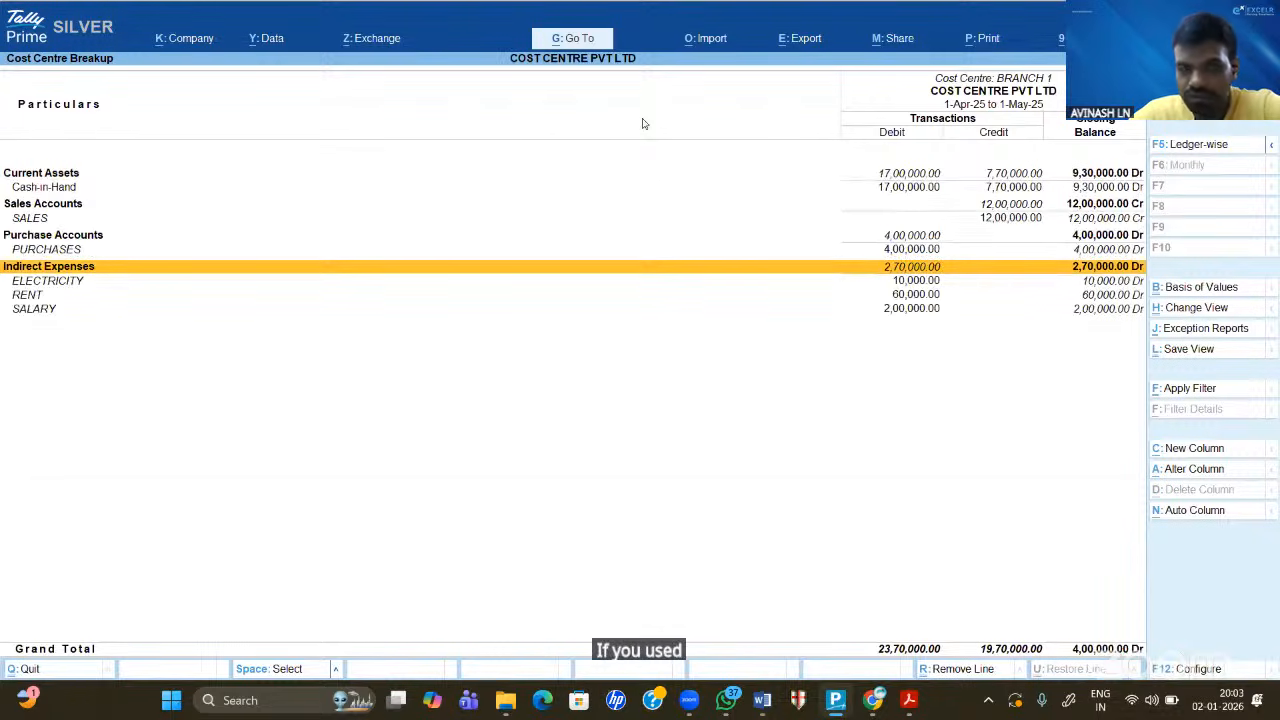
pyautogui.press('Up')
pyautogui.press('Up')
pyautogui.press('Up')
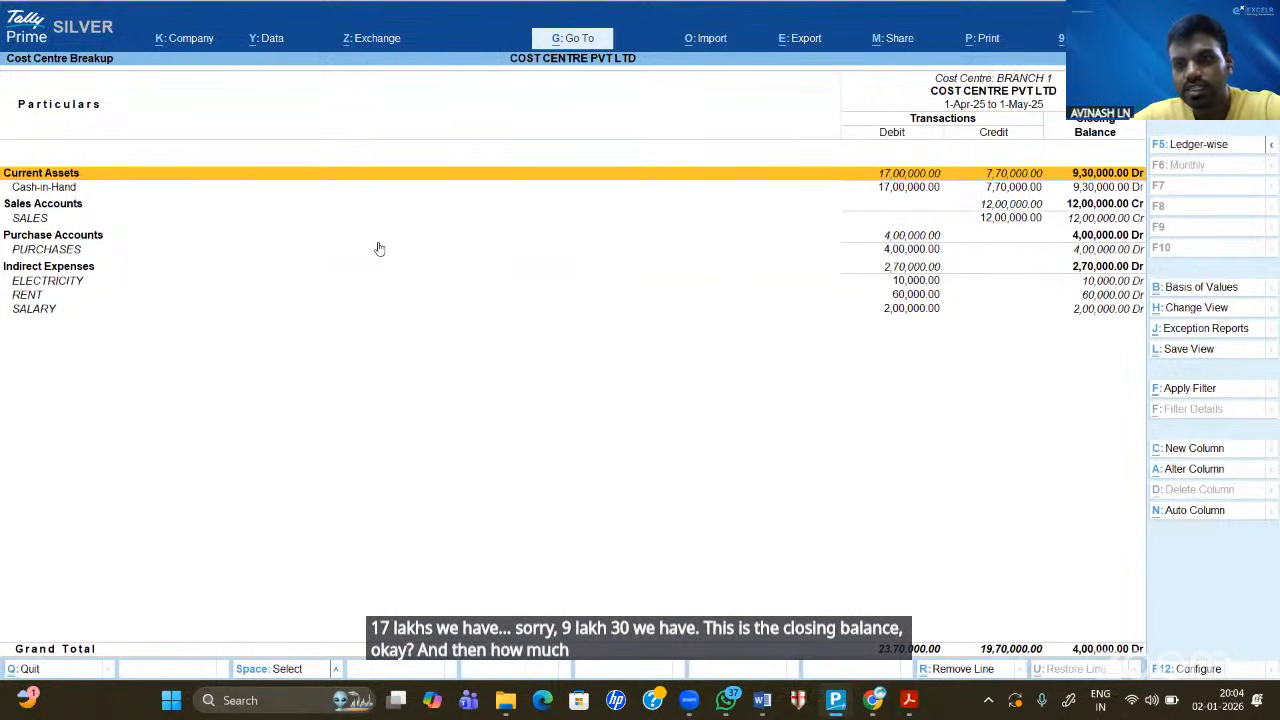
pyautogui.press('Down')
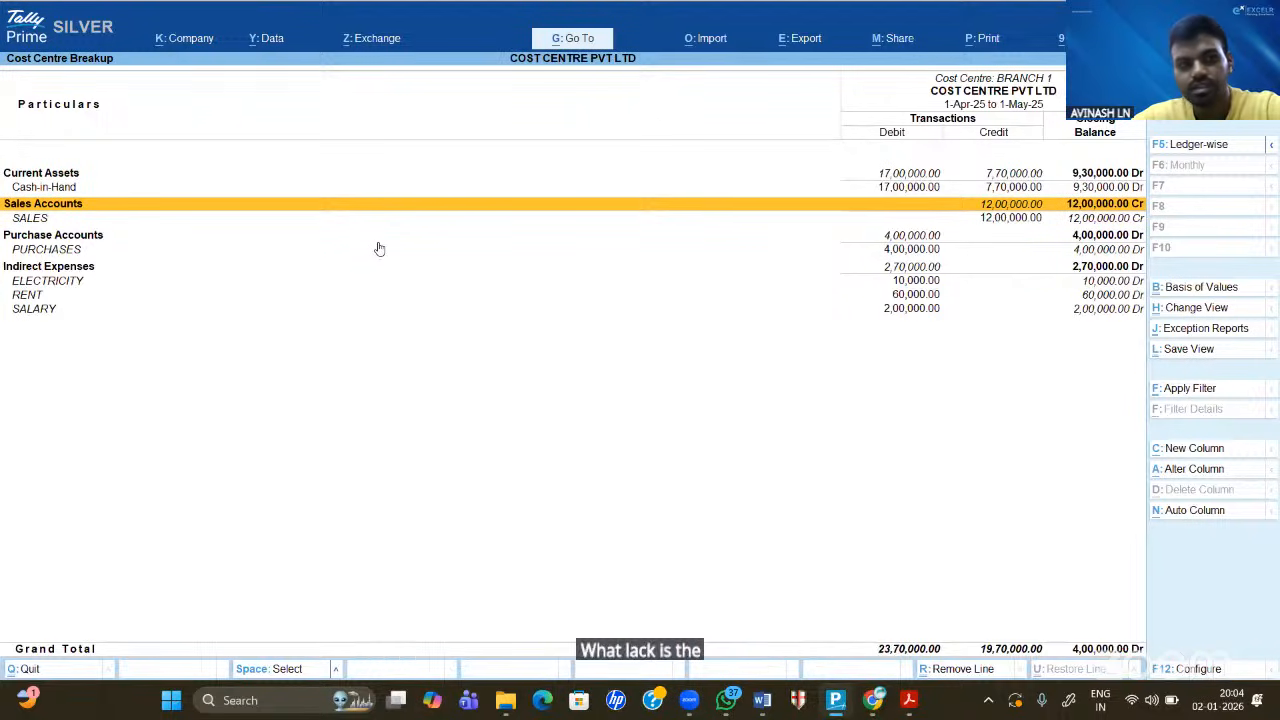
pyautogui.click(379, 249)
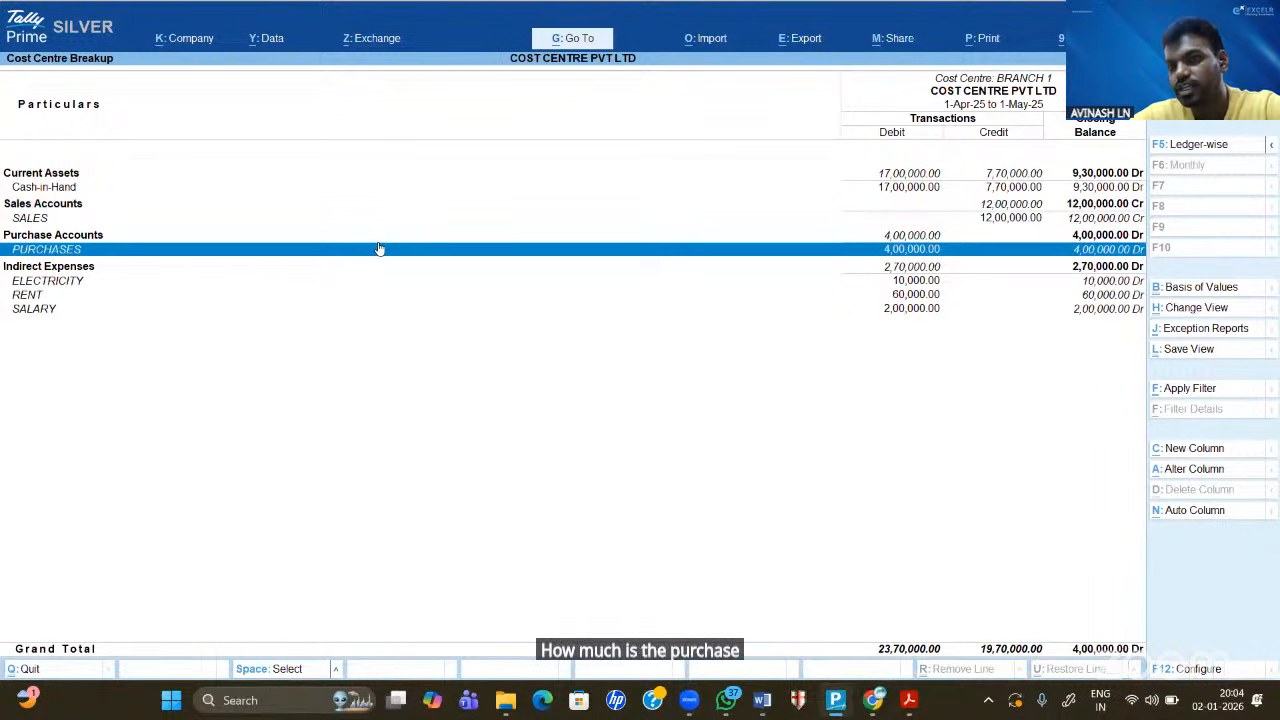
pyautogui.press('Down')
pyautogui.press('Down')
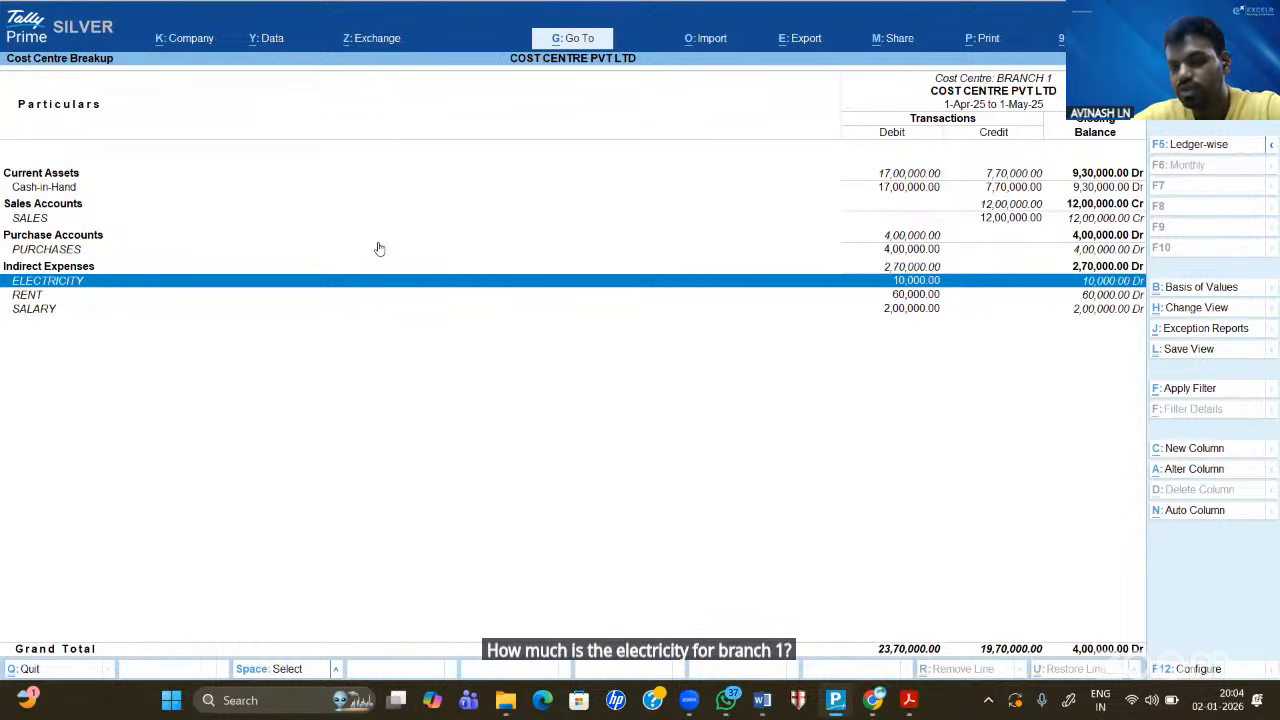
pyautogui.press('Down')
pyautogui.press('Down')
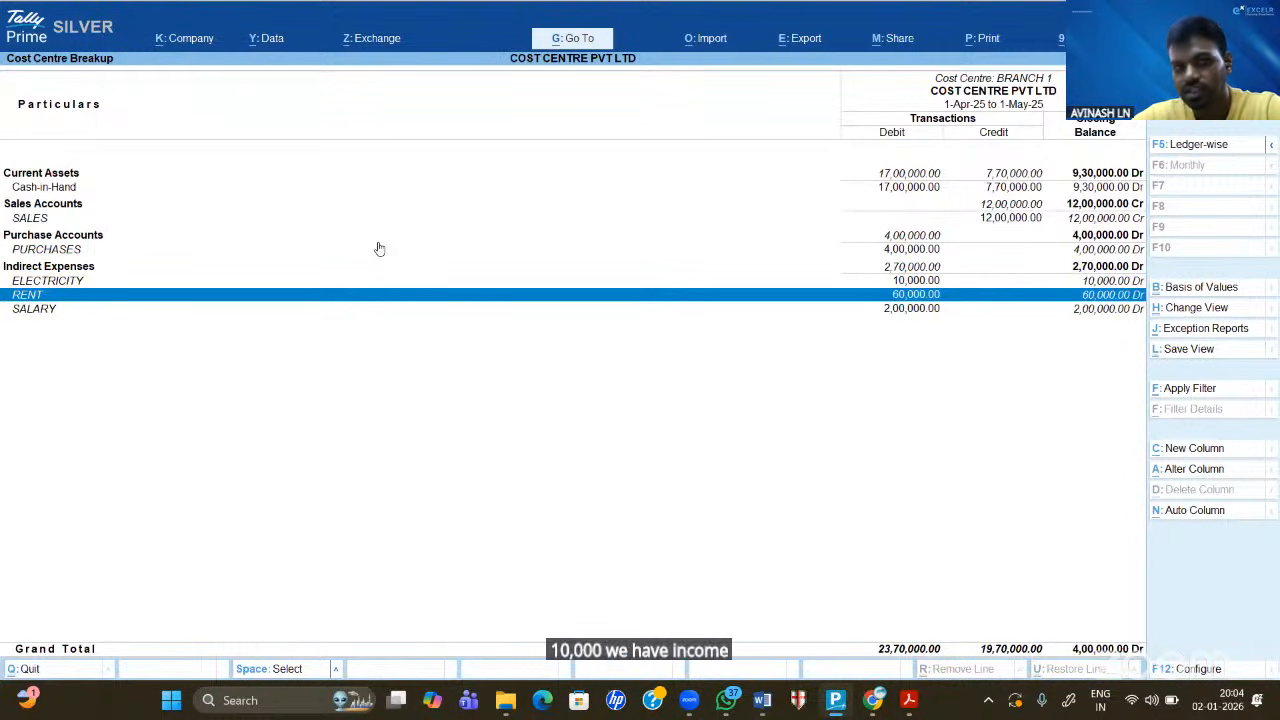
pyautogui.press('space')
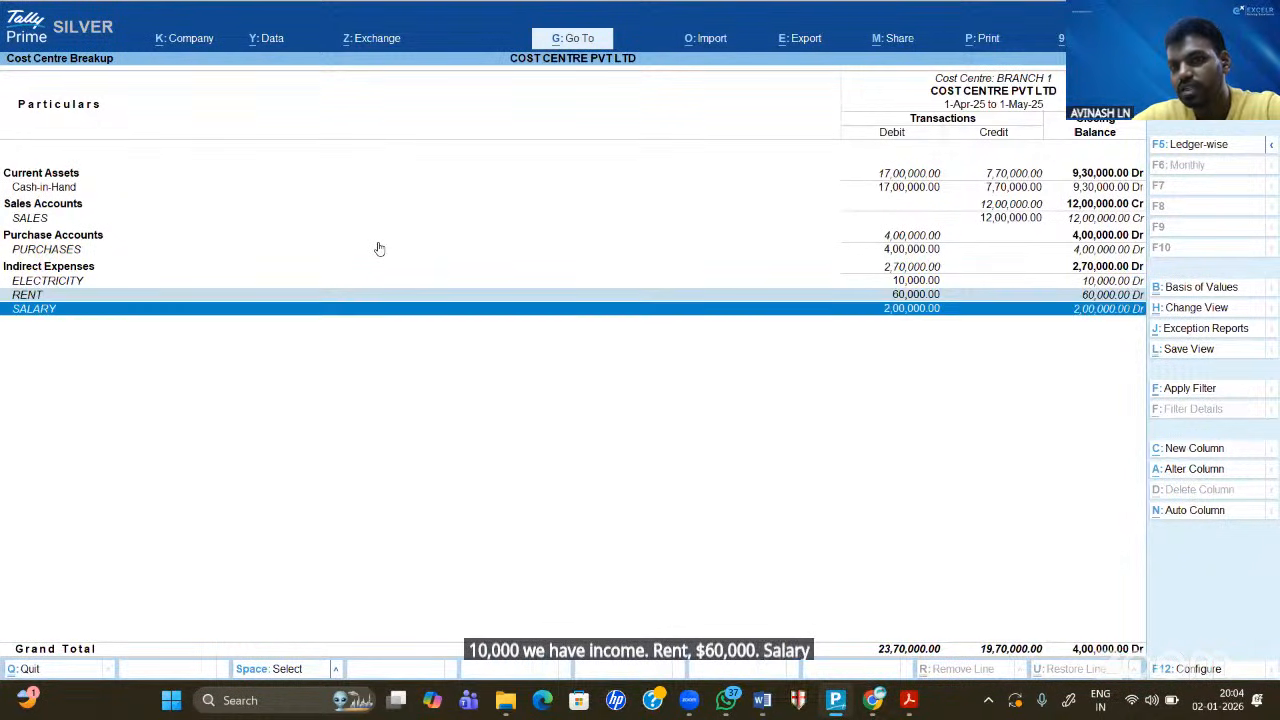
pyautogui.press('space')
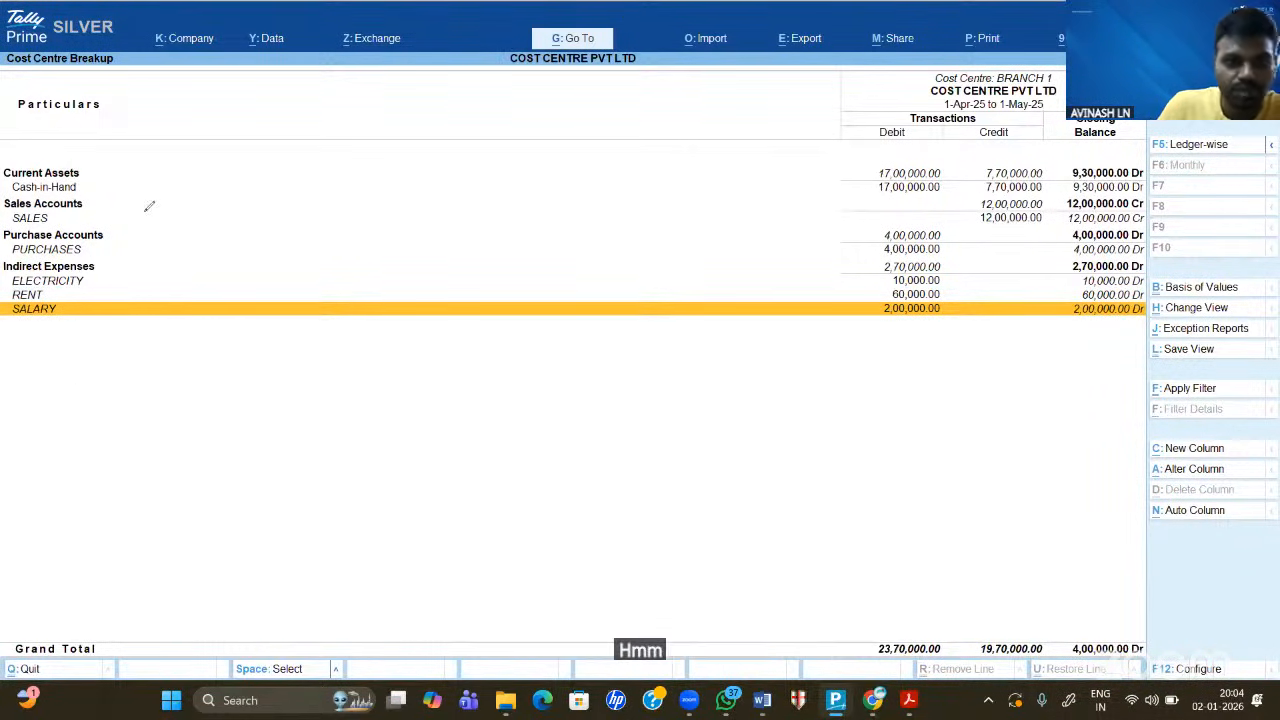
# - Sketch a P/L T-account with Dr and Cr sides, underlining PURCHASES and SALES
pyautogui.moveTo(267, 217)
pyautogui.mouseDown()
pyautogui.moveTo(271, 192)
pyautogui.moveTo(288, 212)
pyautogui.mouseUp()
pyautogui.moveTo(301, 172); pyautogui.dragTo(321, 200)
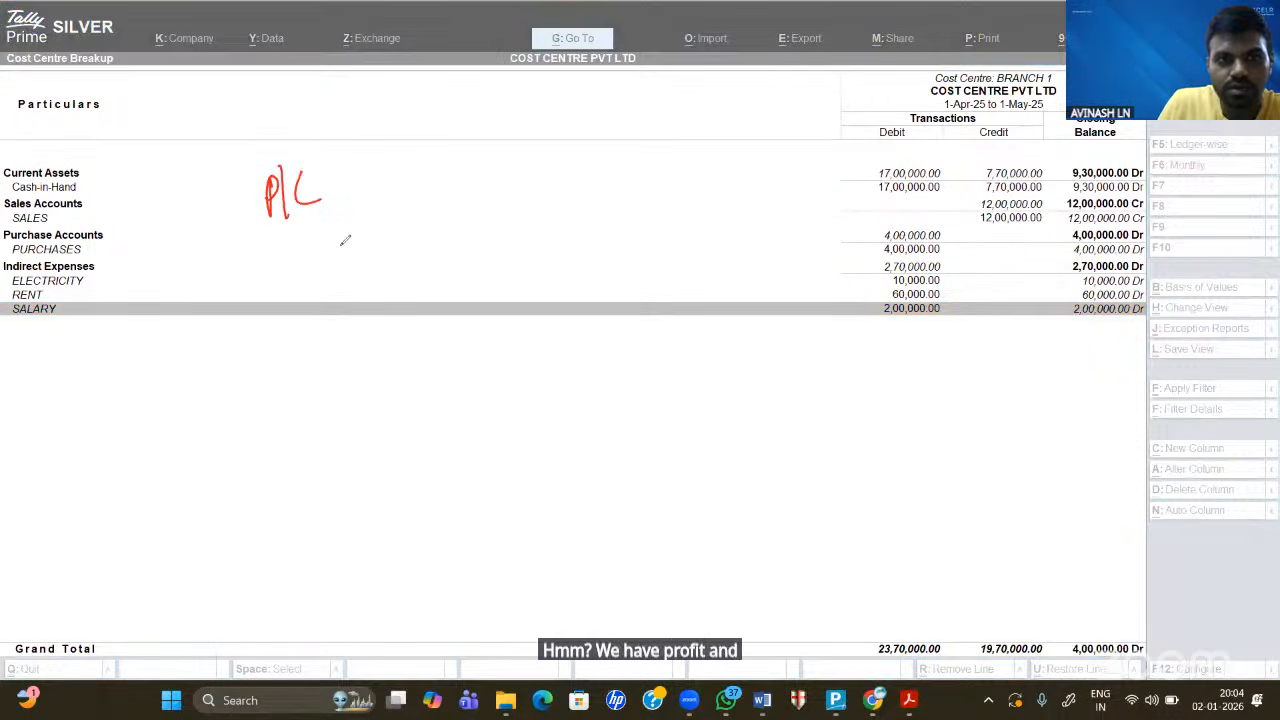
pyautogui.moveTo(172, 266); pyautogui.dragTo(479, 206)
pyautogui.moveTo(306, 246); pyautogui.dragTo(311, 465)
pyautogui.moveTo(120, 226); pyautogui.dragTo(119, 239)
pyautogui.moveTo(129, 228); pyautogui.dragTo(136, 232)
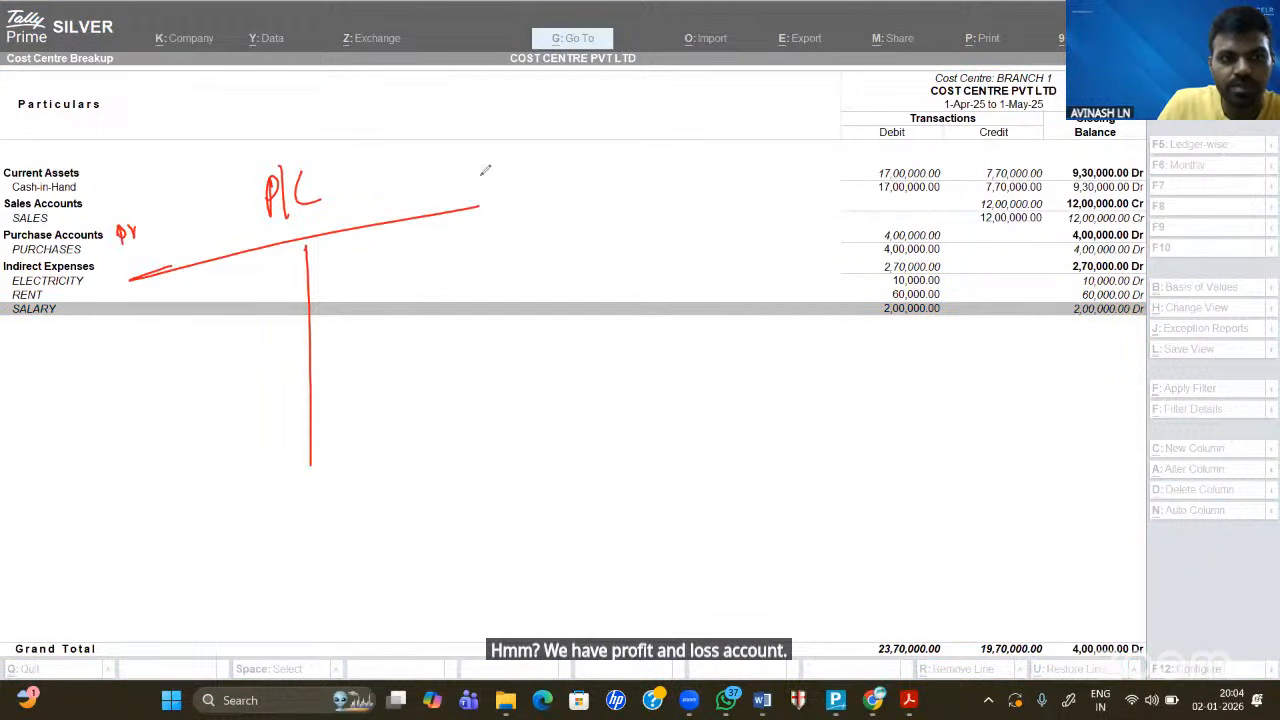
pyautogui.moveTo(475, 176); pyautogui.dragTo(466, 188)
pyautogui.moveTo(482, 186)
pyautogui.mouseDown()
pyautogui.moveTo(498, 178)
pyautogui.moveTo(481, 194)
pyautogui.mouseUp()
pyautogui.click(144, 239)
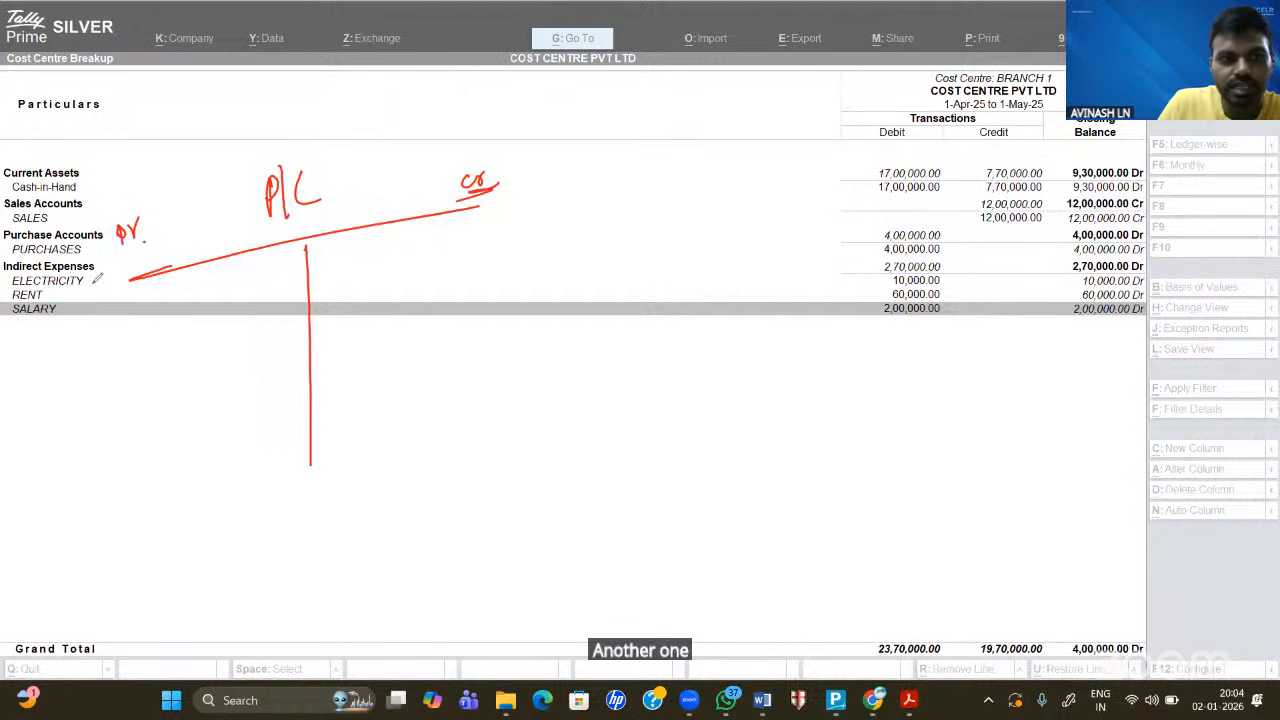
pyautogui.moveTo(118, 245); pyautogui.dragTo(148, 238)
pyautogui.moveTo(113, 257); pyautogui.dragTo(150, 250)
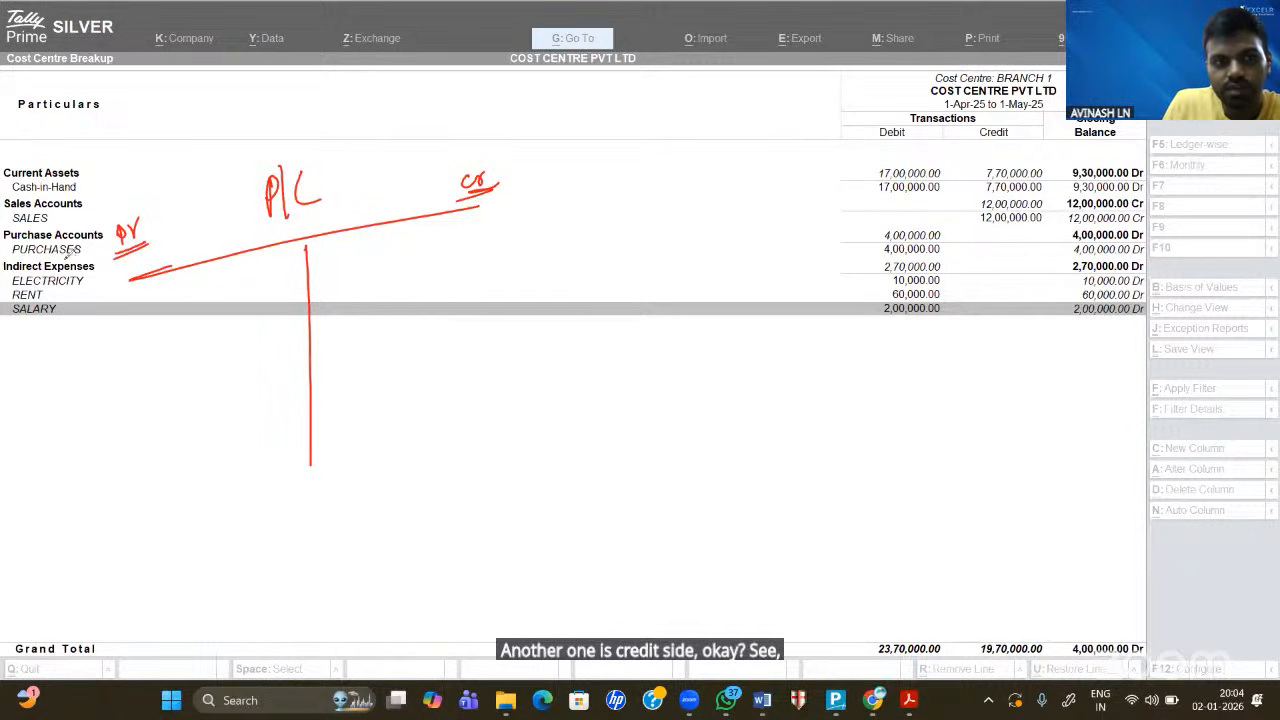
pyautogui.moveTo(50, 258); pyautogui.dragTo(92, 252)
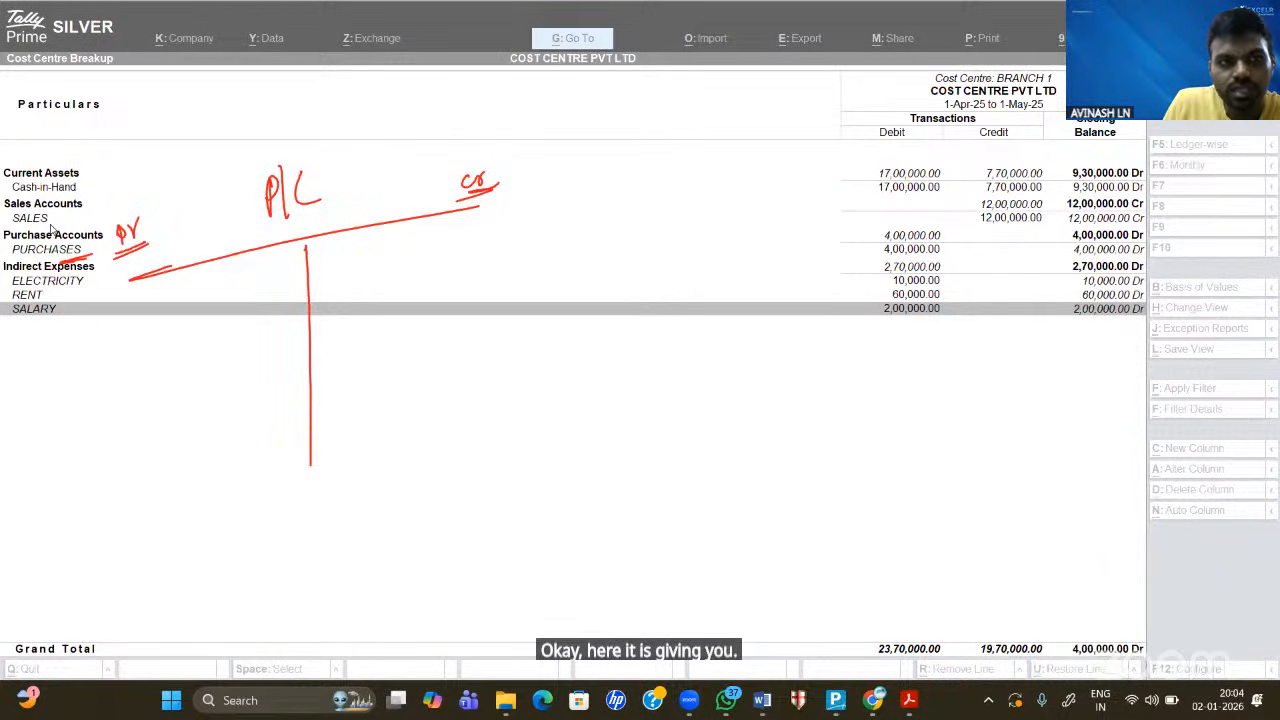
pyautogui.moveTo(44, 223); pyautogui.dragTo(73, 215)
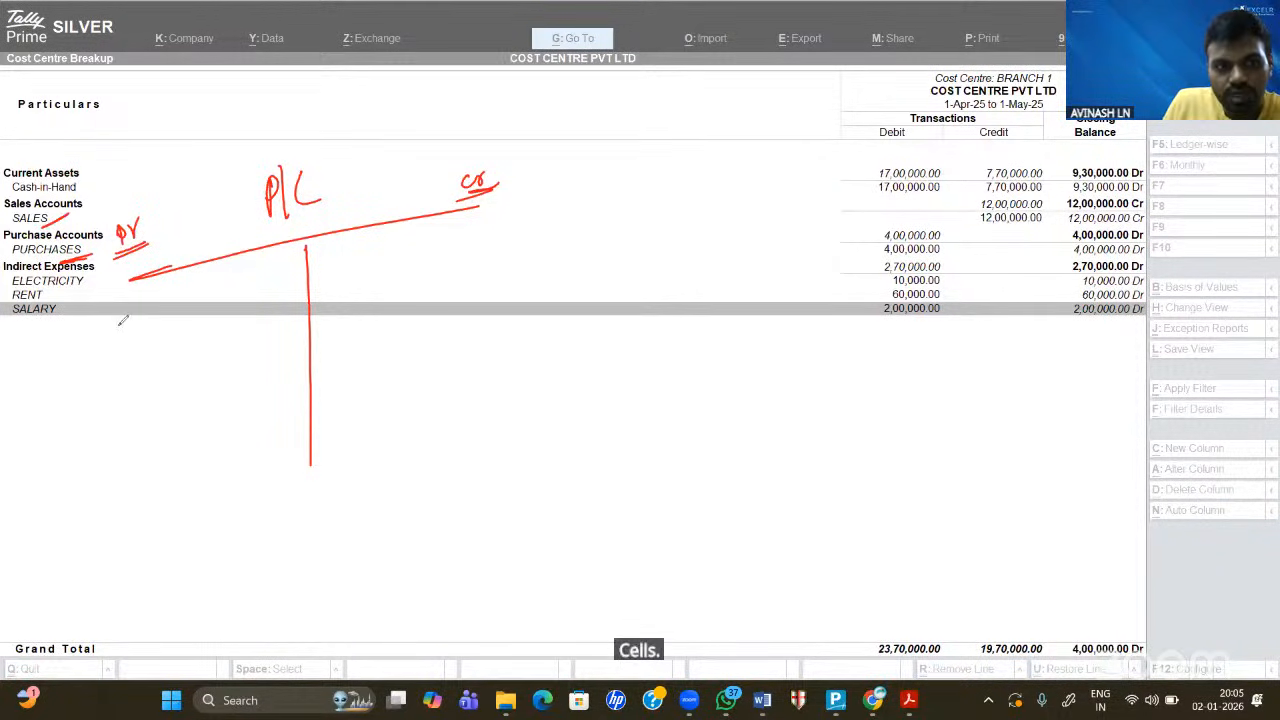
# - Write the purchases and sales labels with their amounts on each side
pyautogui.moveTo(113, 320)
pyautogui.mouseDown()
pyautogui.moveTo(118, 336)
pyautogui.moveTo(158, 342)
pyautogui.mouseUp()
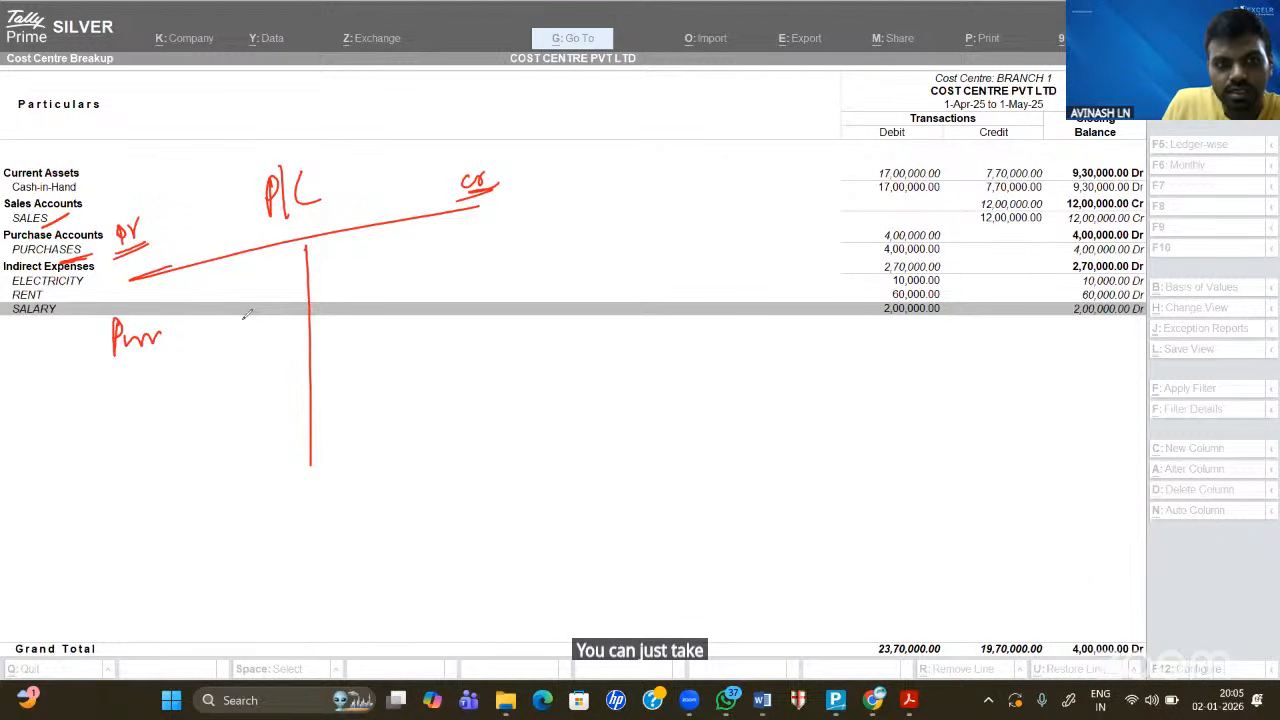
pyautogui.moveTo(247, 314)
pyautogui.mouseDown()
pyautogui.moveTo(262, 326)
pyautogui.moveTo(256, 340)
pyautogui.moveTo(304, 318)
pyautogui.mouseUp()
pyautogui.moveTo(345, 252)
pyautogui.mouseDown()
pyautogui.moveTo(366, 270)
pyautogui.moveTo(391, 262)
pyautogui.mouseUp()
pyautogui.moveTo(316, 316); pyautogui.dragTo(314, 320)
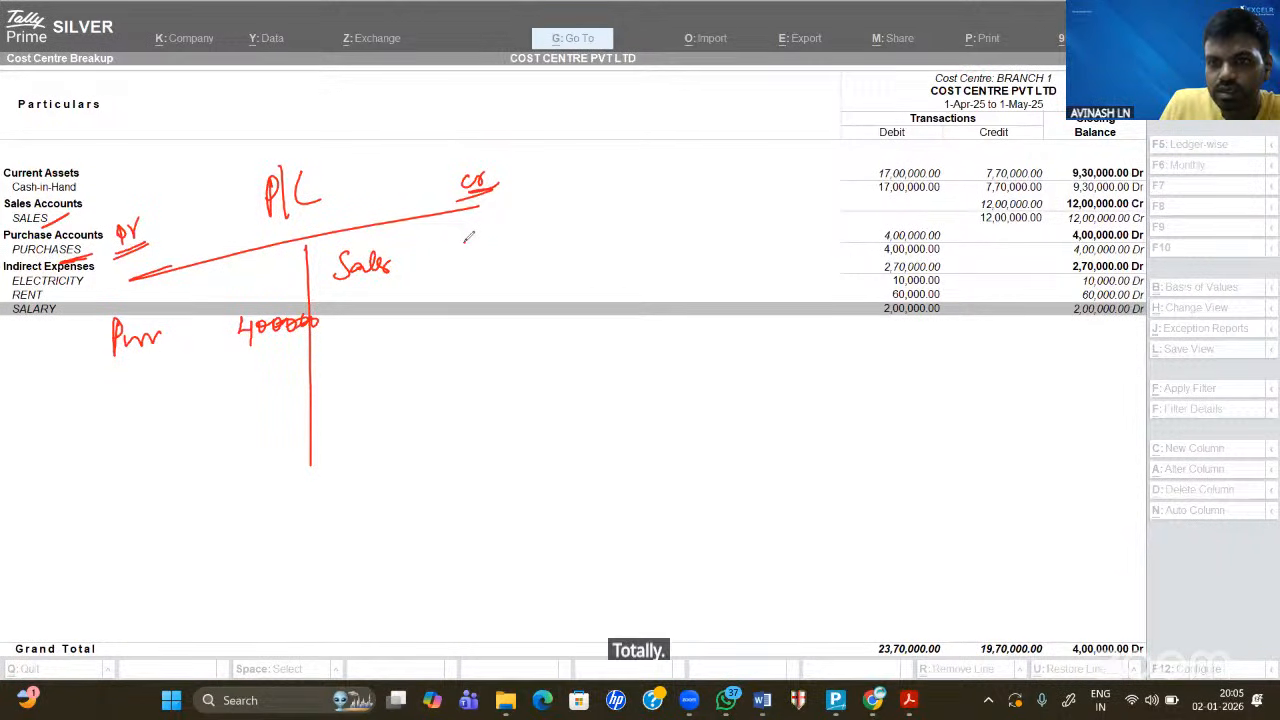
pyautogui.moveTo(468, 240); pyautogui.dragTo(574, 230)
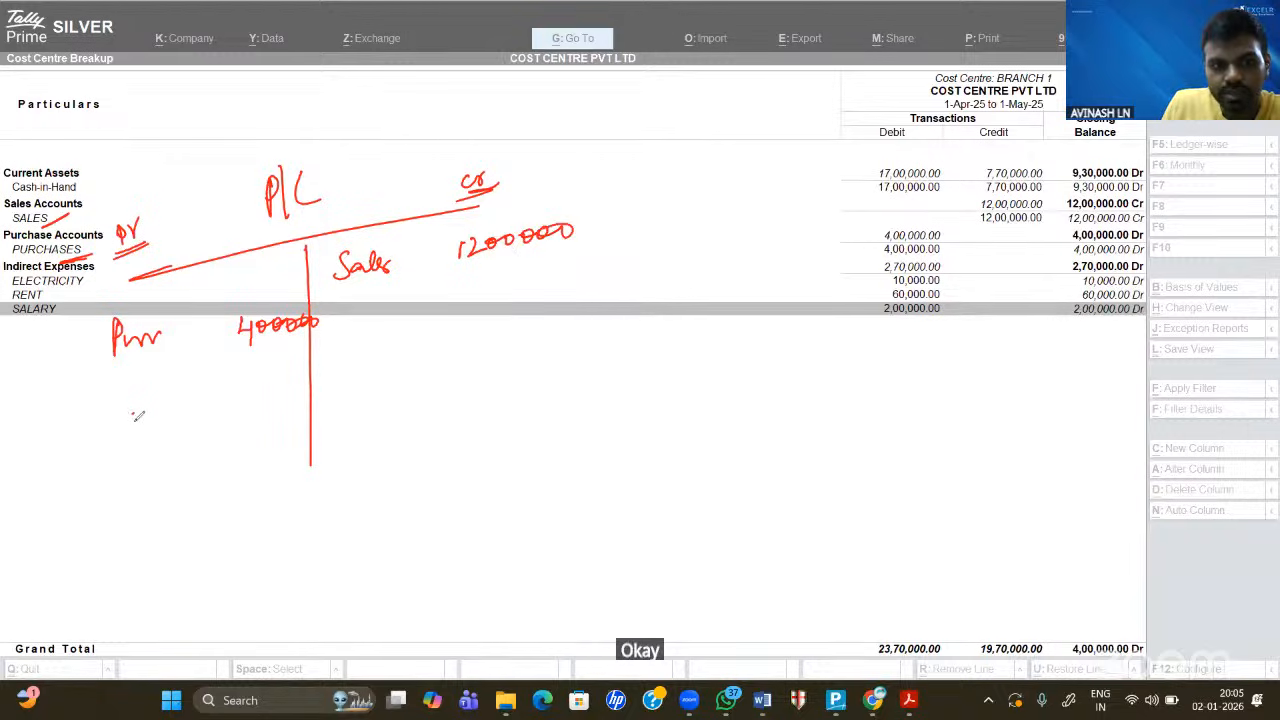
# - List the expenses: electricity 10000, rent 60,000 and salary with its amount
pyautogui.moveTo(138, 416); pyautogui.dragTo(186, 424)
pyautogui.moveTo(104, 455); pyautogui.dragTo(188, 430)
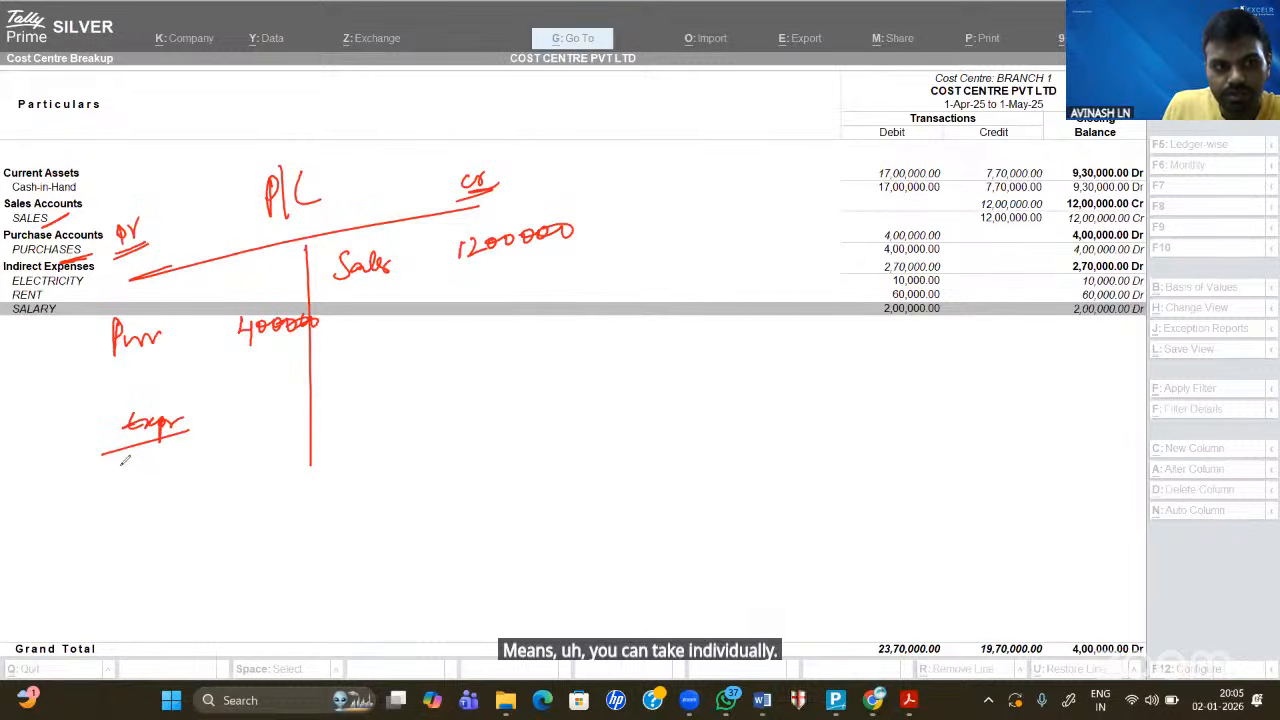
pyautogui.moveTo(121, 465); pyautogui.dragTo(117, 484)
pyautogui.moveTo(109, 476); pyautogui.dragTo(138, 465)
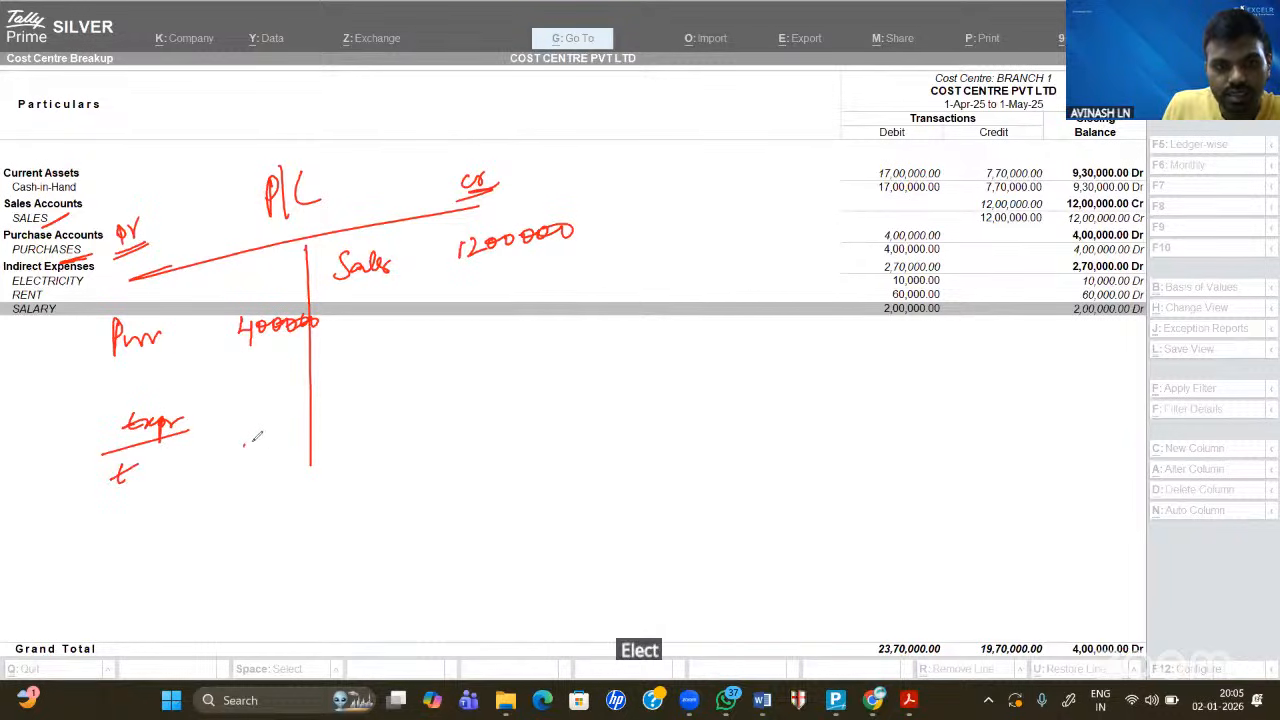
pyautogui.moveTo(244, 442); pyautogui.dragTo(245, 455)
pyautogui.moveTo(258, 432)
pyautogui.mouseDown()
pyautogui.moveTo(256, 446)
pyautogui.moveTo(290, 446)
pyautogui.mouseUp()
pyautogui.moveTo(302, 434); pyautogui.dragTo(304, 444)
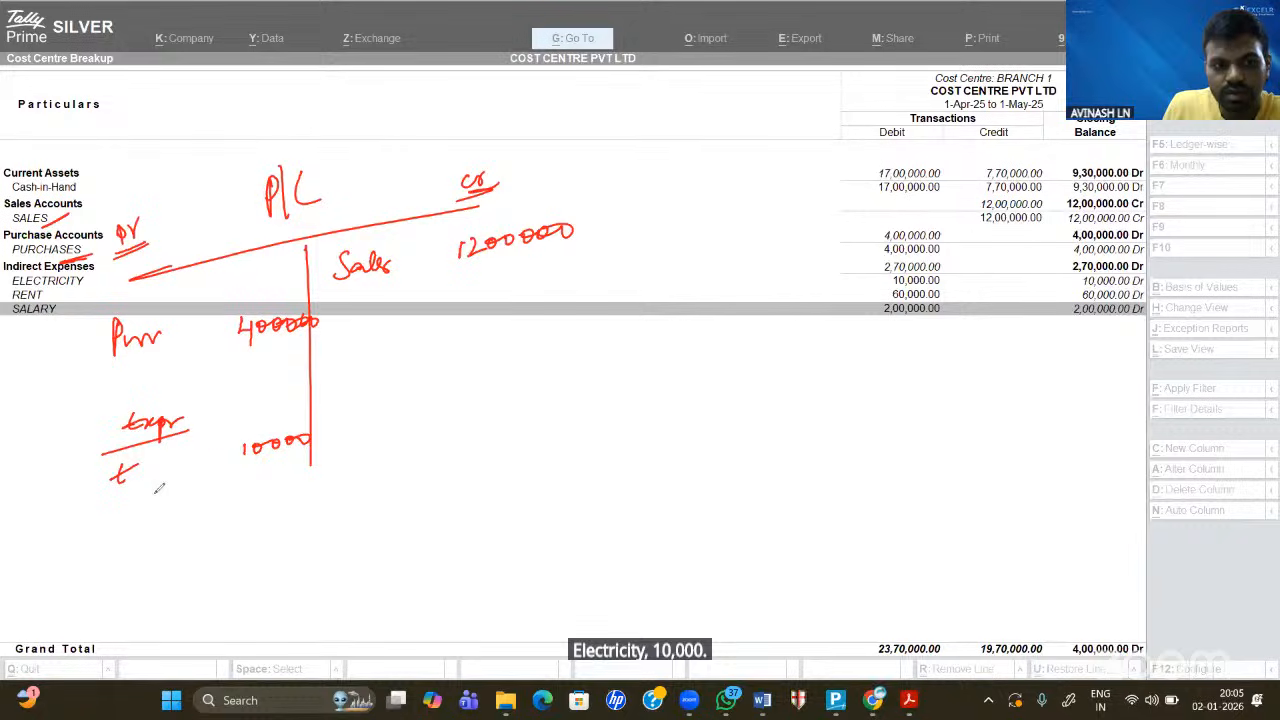
pyautogui.moveTo(121, 495); pyautogui.dragTo(150, 511)
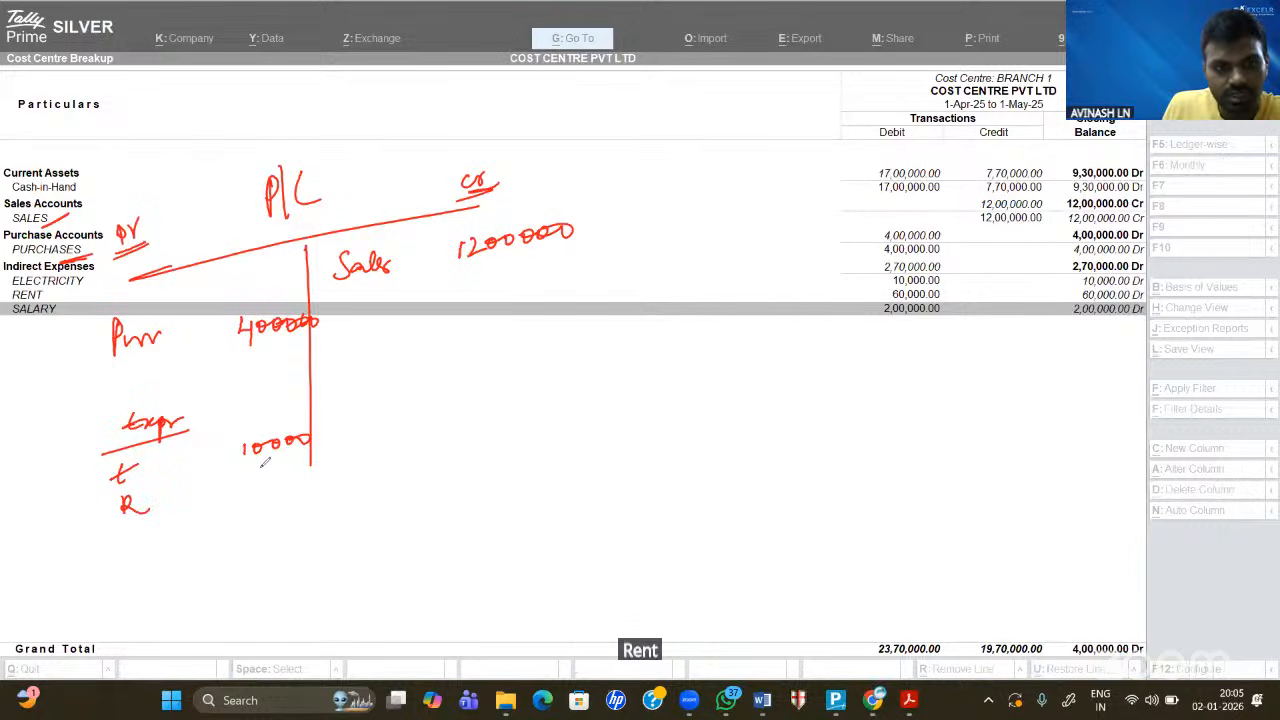
pyautogui.moveTo(264, 474)
pyautogui.mouseDown()
pyautogui.moveTo(274, 486)
pyautogui.moveTo(315, 476)
pyautogui.mouseUp()
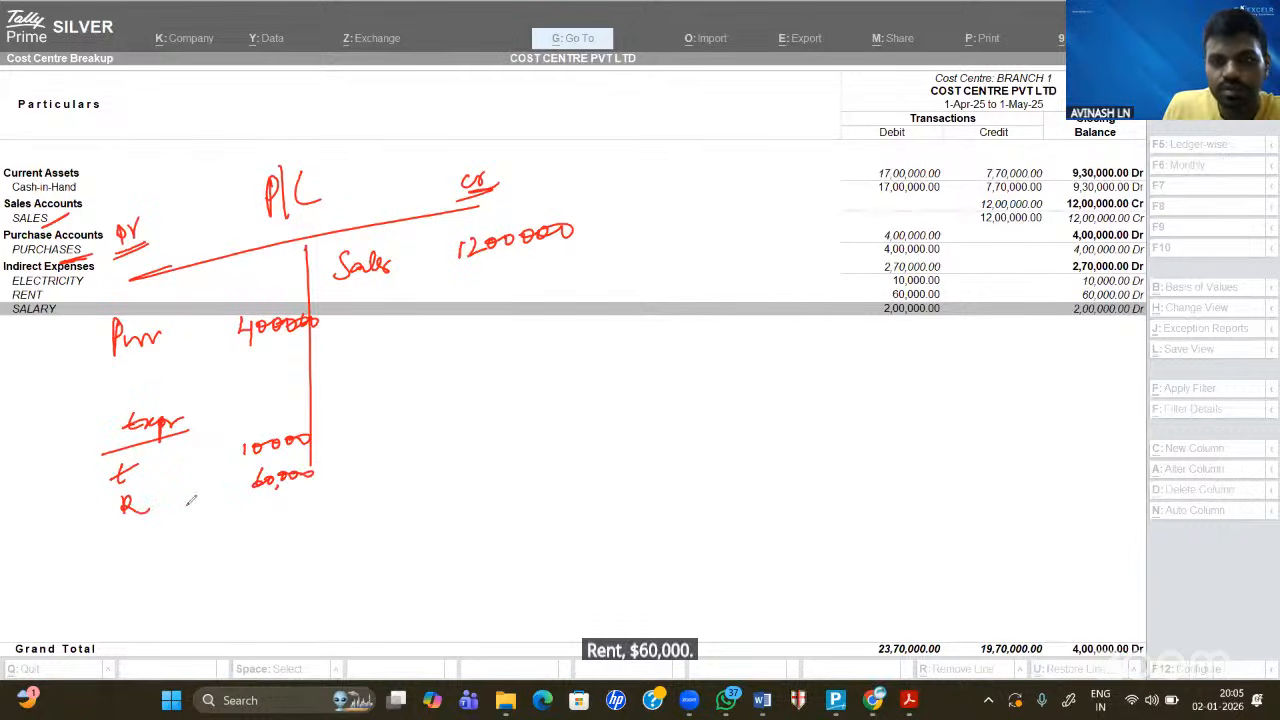
pyautogui.moveTo(143, 524); pyautogui.dragTo(129, 540)
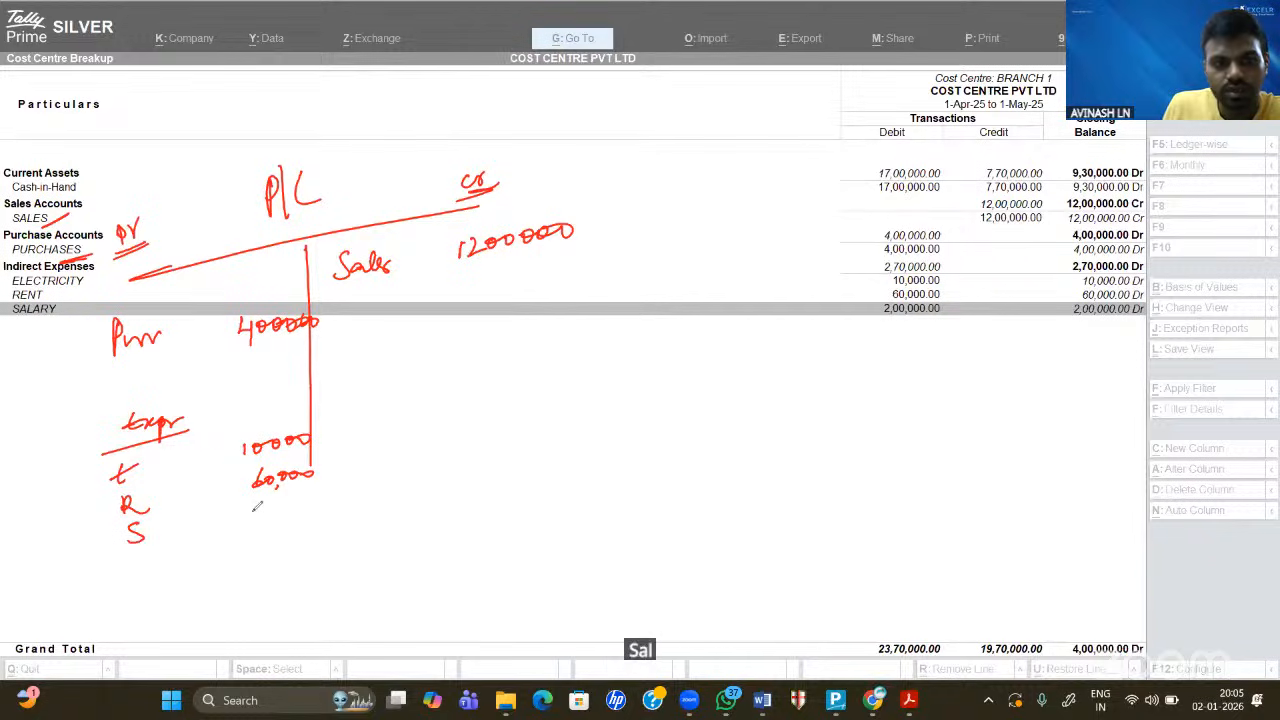
pyautogui.moveTo(257, 507)
pyautogui.mouseDown()
pyautogui.moveTo(262, 522)
pyautogui.moveTo(321, 501)
pyautogui.mouseUp()
# - Draw total lines and write 12,00,000 as the total on both sides
pyautogui.moveTo(437, 517); pyautogui.dragTo(704, 465)
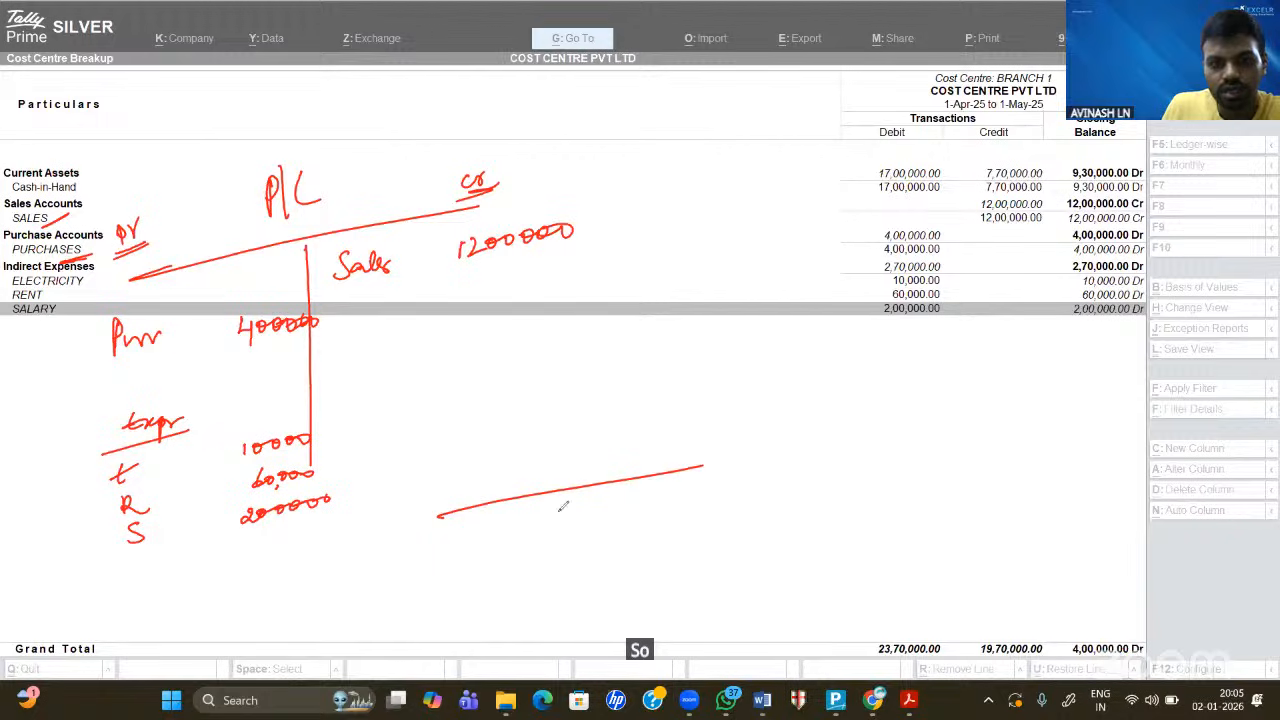
pyautogui.moveTo(549, 507)
pyautogui.mouseDown()
pyautogui.moveTo(550, 528)
pyautogui.moveTo(580, 526)
pyautogui.mouseUp()
pyautogui.moveTo(585, 518); pyautogui.dragTo(611, 520)
pyautogui.moveTo(626, 514); pyautogui.dragTo(622, 526)
pyautogui.moveTo(646, 502)
pyautogui.mouseDown()
pyautogui.moveTo(642, 514)
pyautogui.moveTo(674, 510)
pyautogui.mouseUp()
pyautogui.click(225, 537)
pyautogui.moveTo(228, 551); pyautogui.dragTo(480, 518)
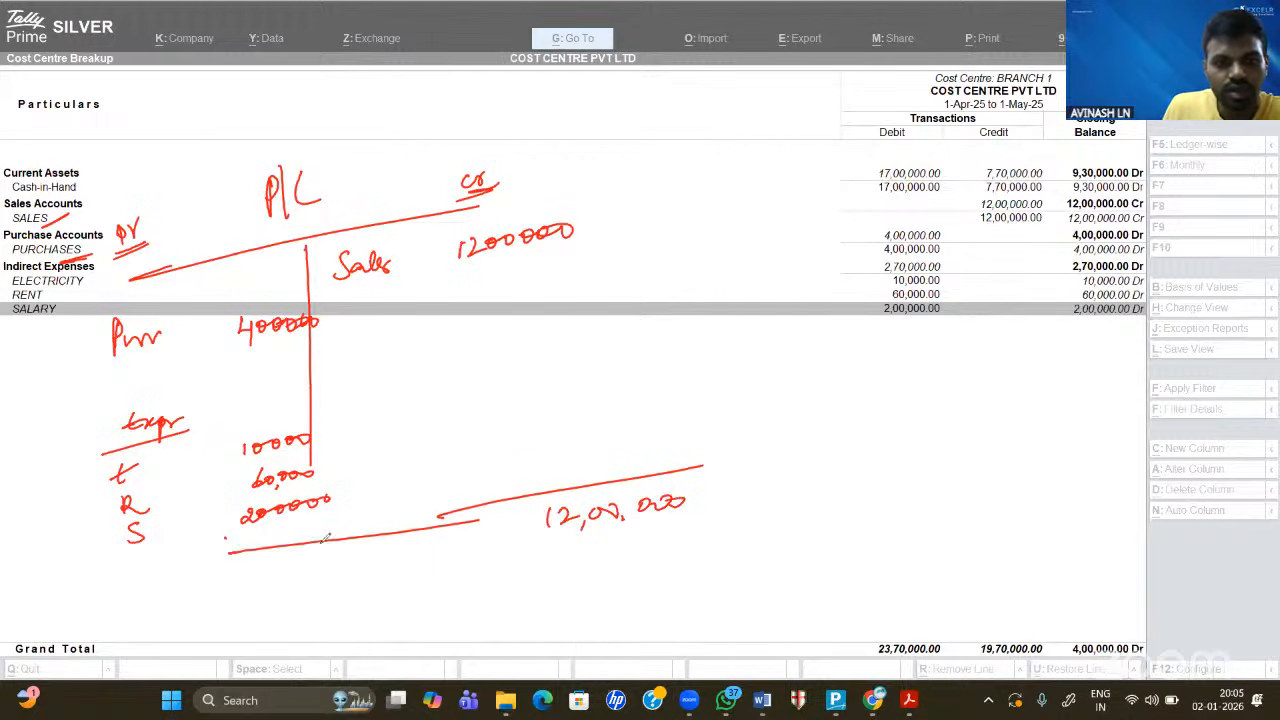
pyautogui.moveTo(312, 546)
pyautogui.mouseDown()
pyautogui.moveTo(334, 558)
pyautogui.moveTo(416, 546)
pyautogui.mouseUp()
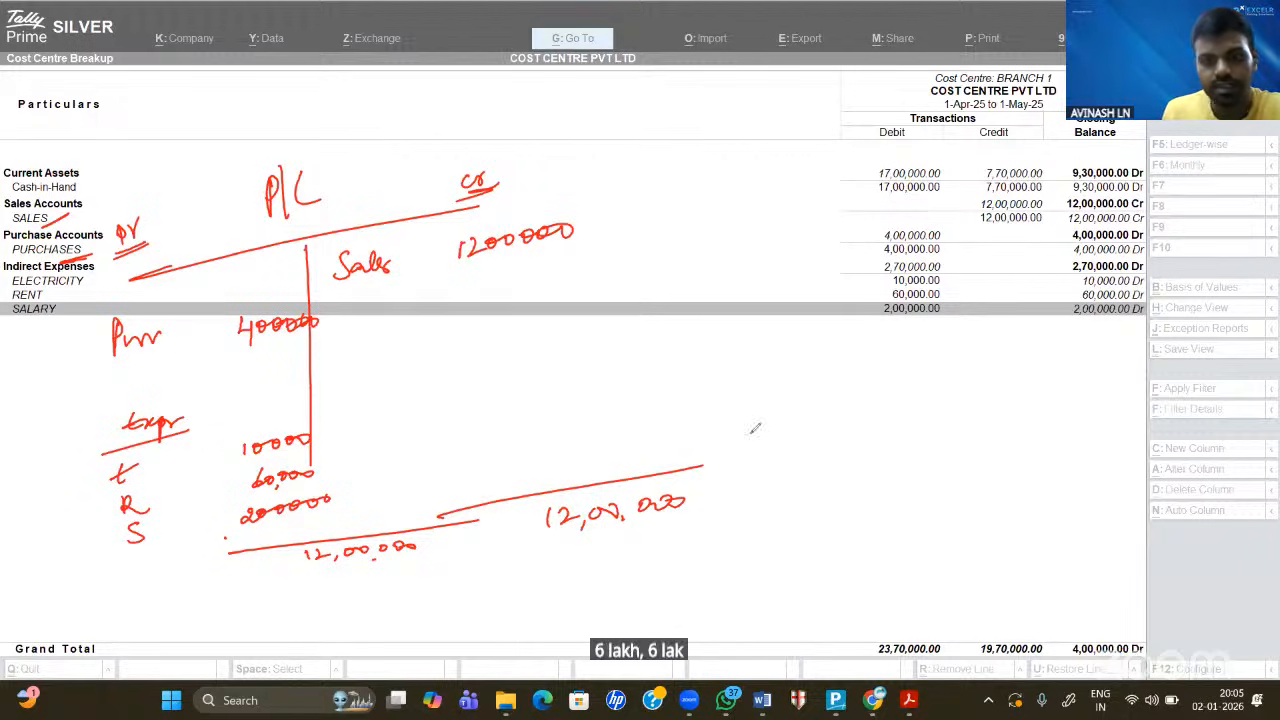
# - Write and circle the 5,30,000 net profit, labelling the balancing debit entry as net profit
pyautogui.moveTo(853, 420)
pyautogui.mouseDown()
pyautogui.moveTo(866, 436)
pyautogui.moveTo(848, 443)
pyautogui.mouseUp()
pyautogui.moveTo(853, 418)
pyautogui.mouseDown()
pyautogui.moveTo(871, 416)
pyautogui.moveTo(864, 451)
pyautogui.mouseUp()
pyautogui.moveTo(877, 428); pyautogui.dragTo(876, 446)
pyautogui.moveTo(901, 431)
pyautogui.mouseDown()
pyautogui.moveTo(906, 446)
pyautogui.moveTo(954, 438)
pyautogui.moveTo(1004, 452)
pyautogui.moveTo(1052, 432)
pyautogui.mouseUp()
pyautogui.moveTo(1082, 430)
pyautogui.mouseDown()
pyautogui.moveTo(880, 490)
pyautogui.moveTo(900, 364)
pyautogui.mouseUp()
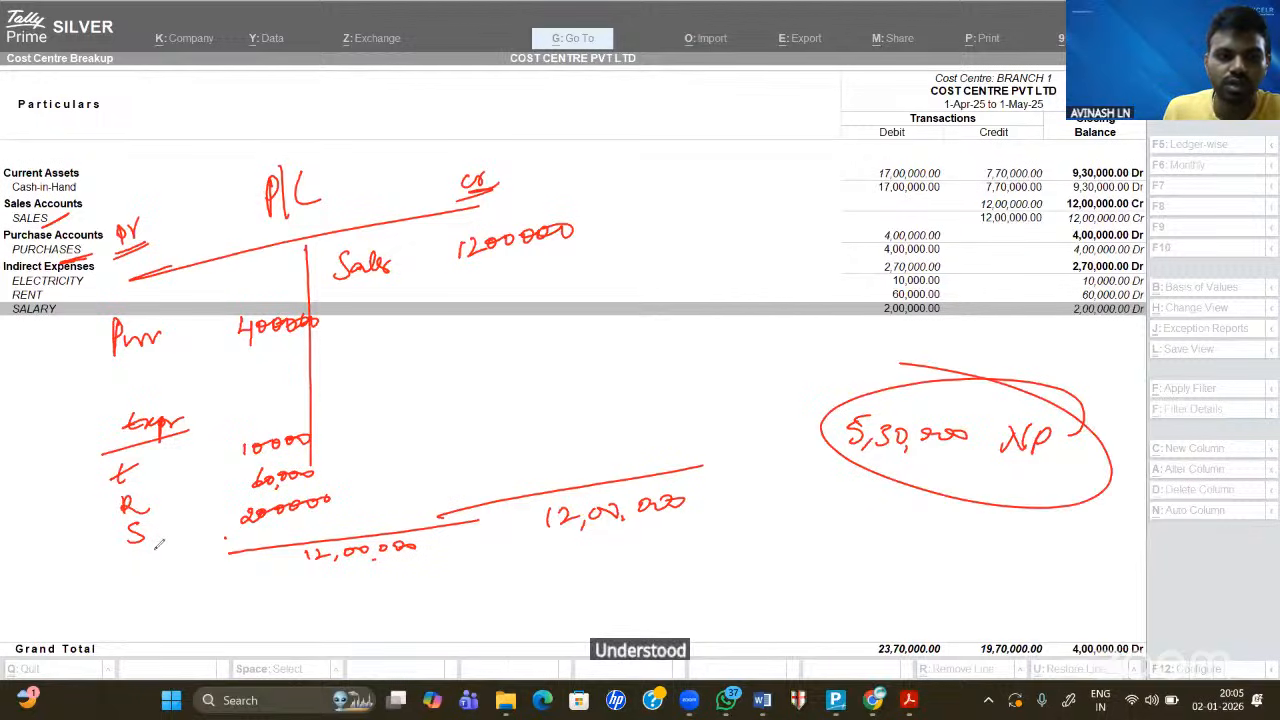
pyautogui.moveTo(155, 553); pyautogui.dragTo(180, 546)
pyautogui.moveTo(193, 547); pyautogui.dragTo(211, 543)
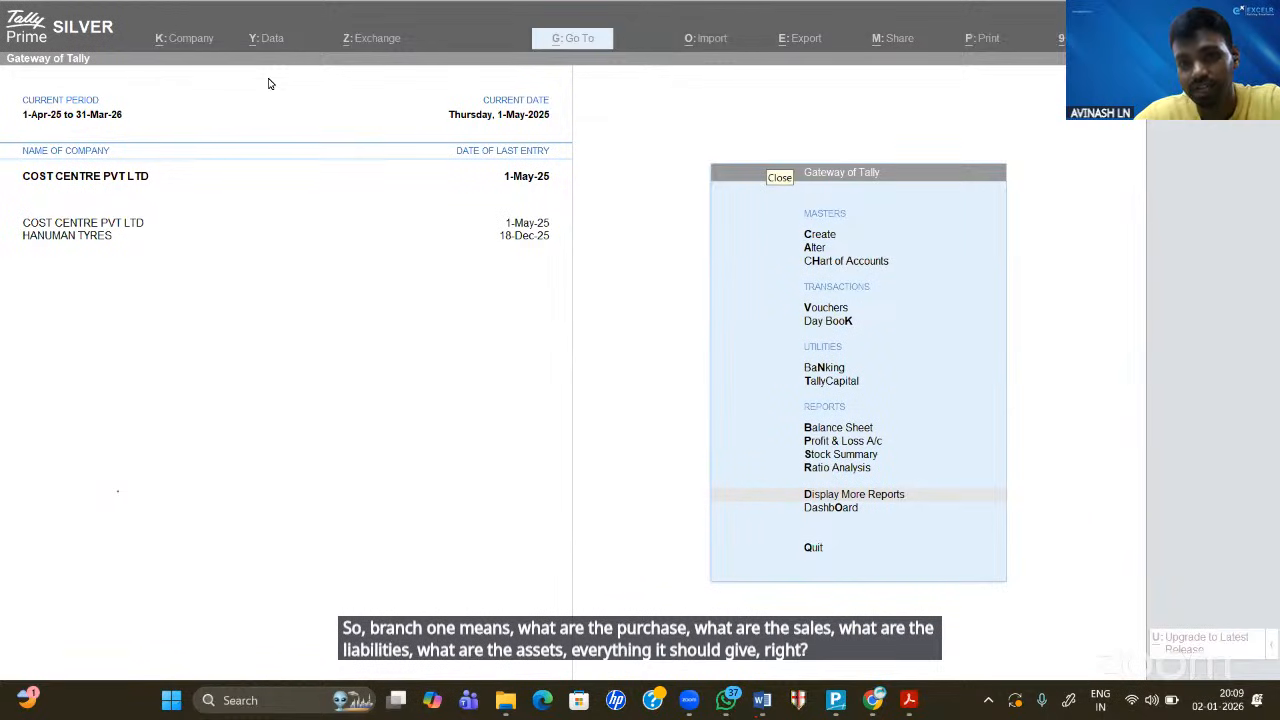
# - Refocus TallyPrime and choose Create from the Gateway of Tally menu
pyautogui.click(592, 323)
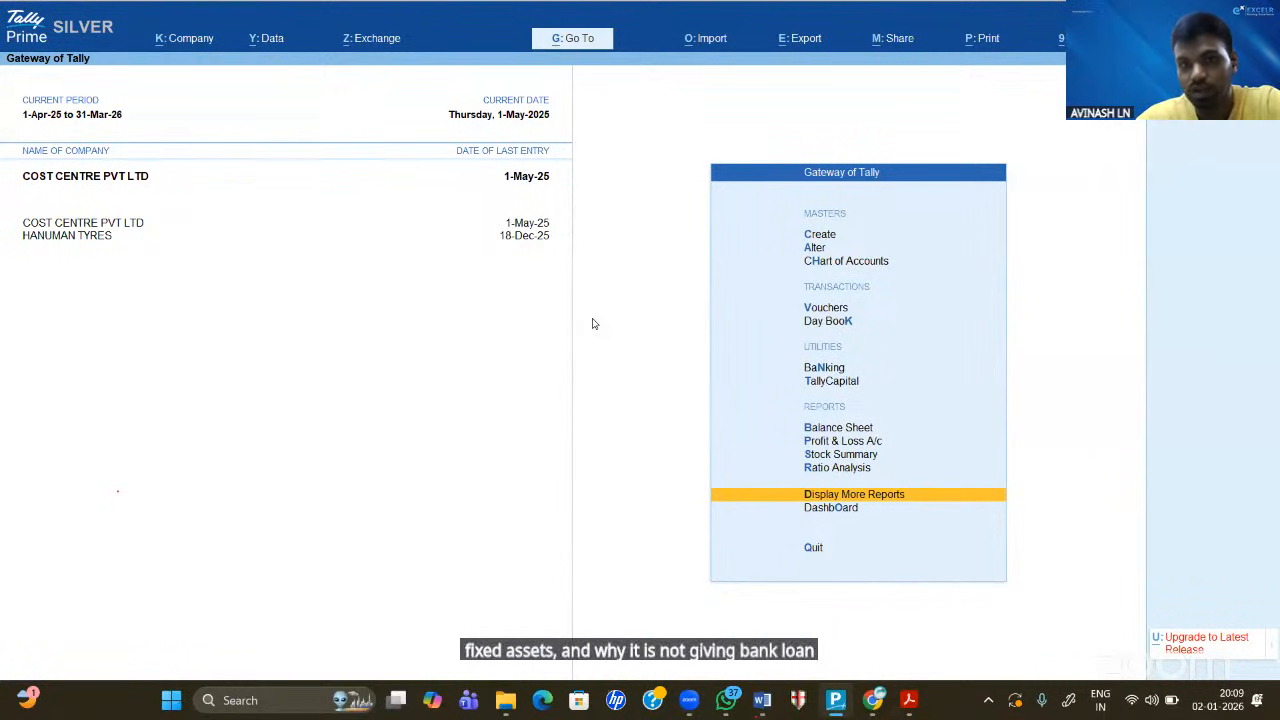
pyautogui.press('Up')
pyautogui.press('Up')
pyautogui.press('Up')
pyautogui.press('Up')
pyautogui.press('Up')
pyautogui.press('Up')
pyautogui.press('Up')
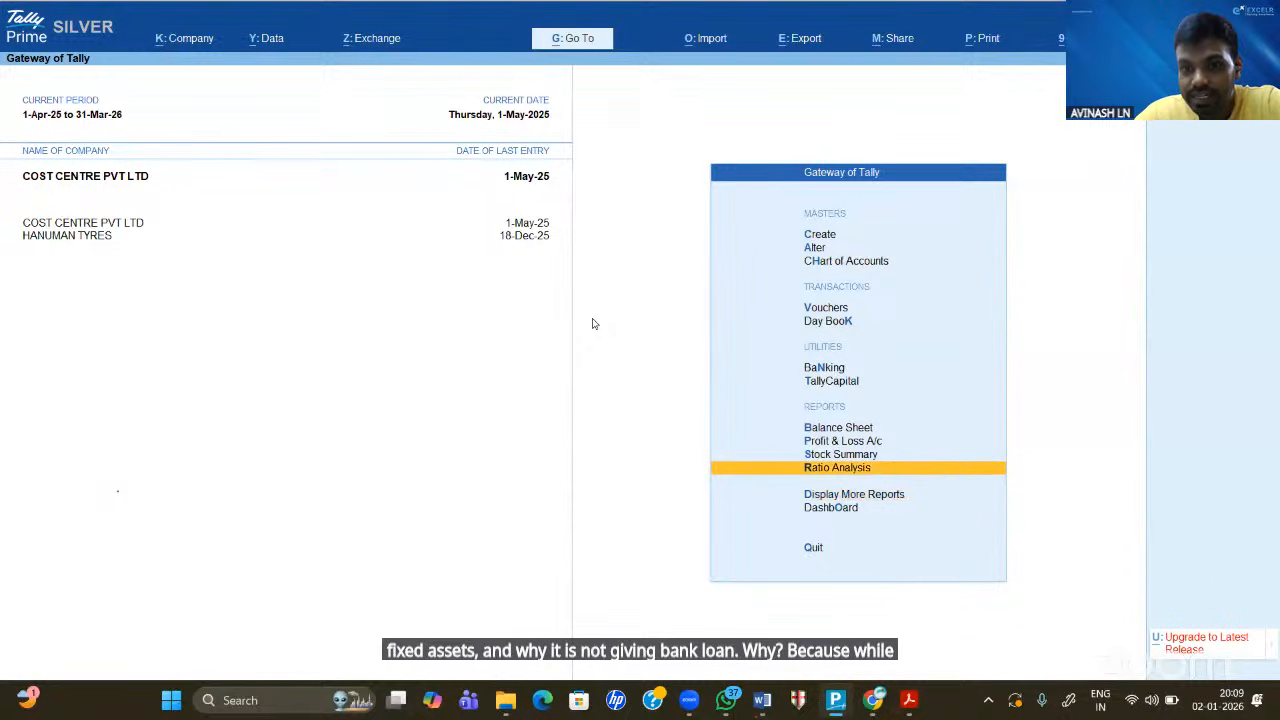
pyautogui.press('Up')
pyautogui.press('Up')
pyautogui.press('Up')
pyautogui.press('Up')
pyautogui.press('Up')
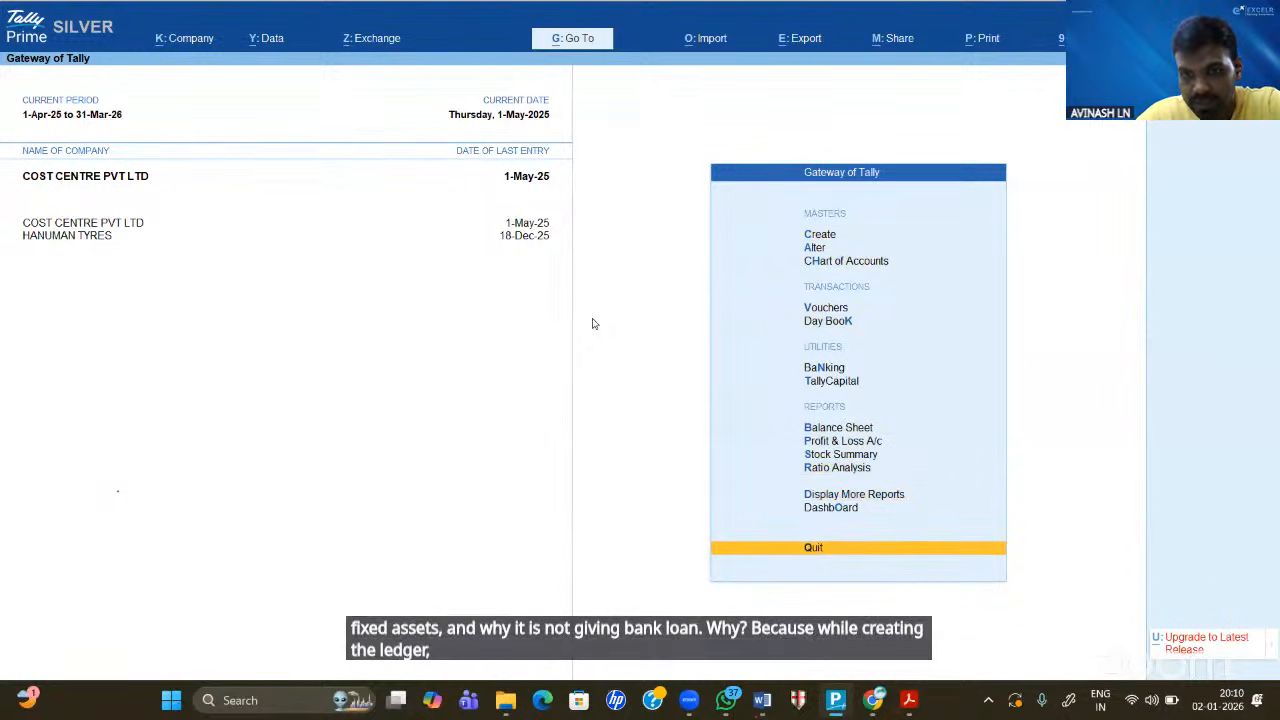
pyautogui.press('Down')
pyautogui.press('Return')
# - Open Ledger Creation and annotate Ctrl+I as the way to enable cost centre applicability
pyautogui.press('Down')
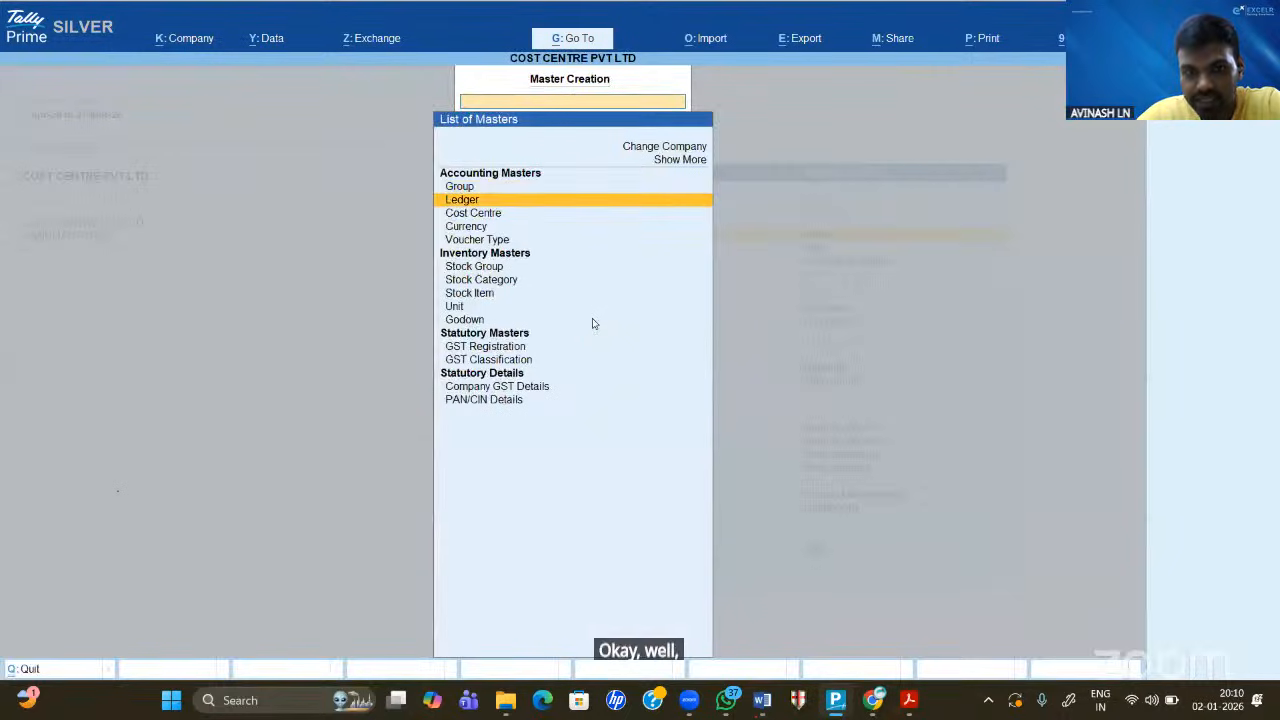
pyautogui.press('Return')
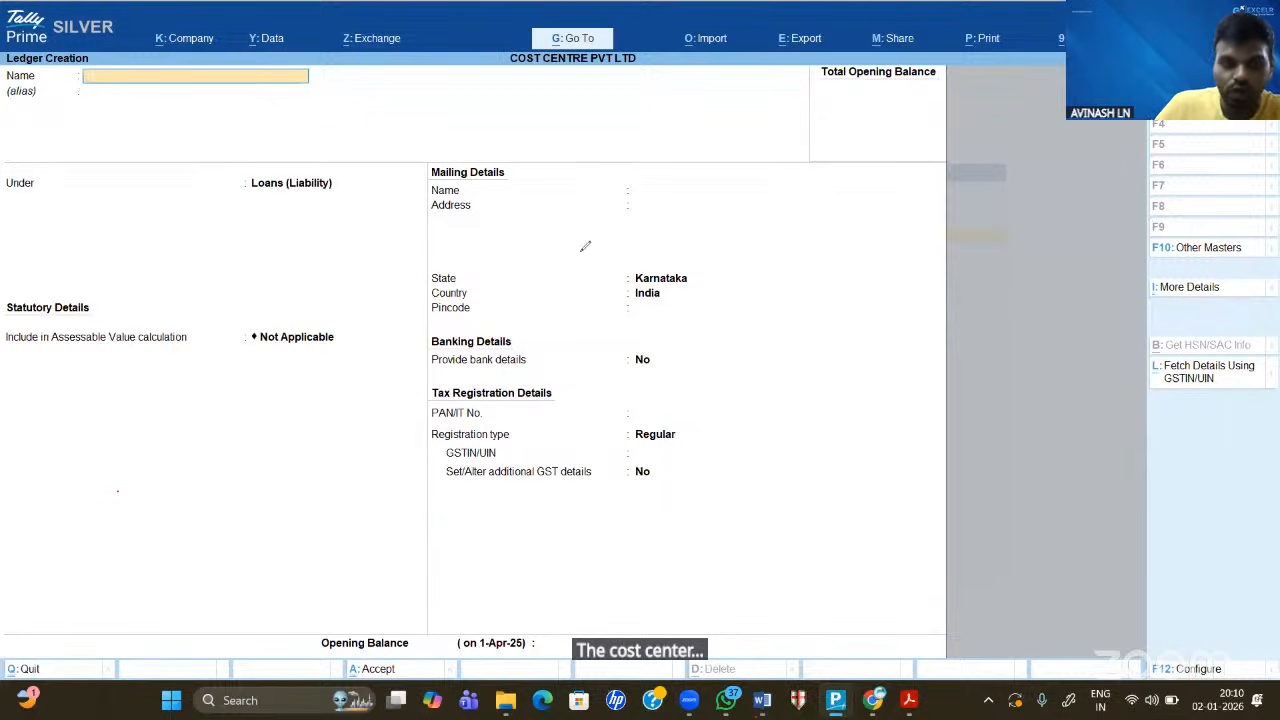
pyautogui.moveTo(727, 196); pyautogui.dragTo(741, 235)
pyautogui.moveTo(726, 214)
pyautogui.mouseDown()
pyautogui.moveTo(787, 208)
pyautogui.moveTo(791, 228)
pyautogui.mouseUp()
pyautogui.moveTo(807, 212); pyautogui.dragTo(849, 203)
pyautogui.moveTo(843, 190); pyautogui.dragTo(834, 222)
pyautogui.moveTo(892, 178); pyautogui.dragTo(890, 210)
pyautogui.moveTo(875, 214); pyautogui.dragTo(912, 206)
pyautogui.moveTo(697, 262); pyautogui.dragTo(926, 234)
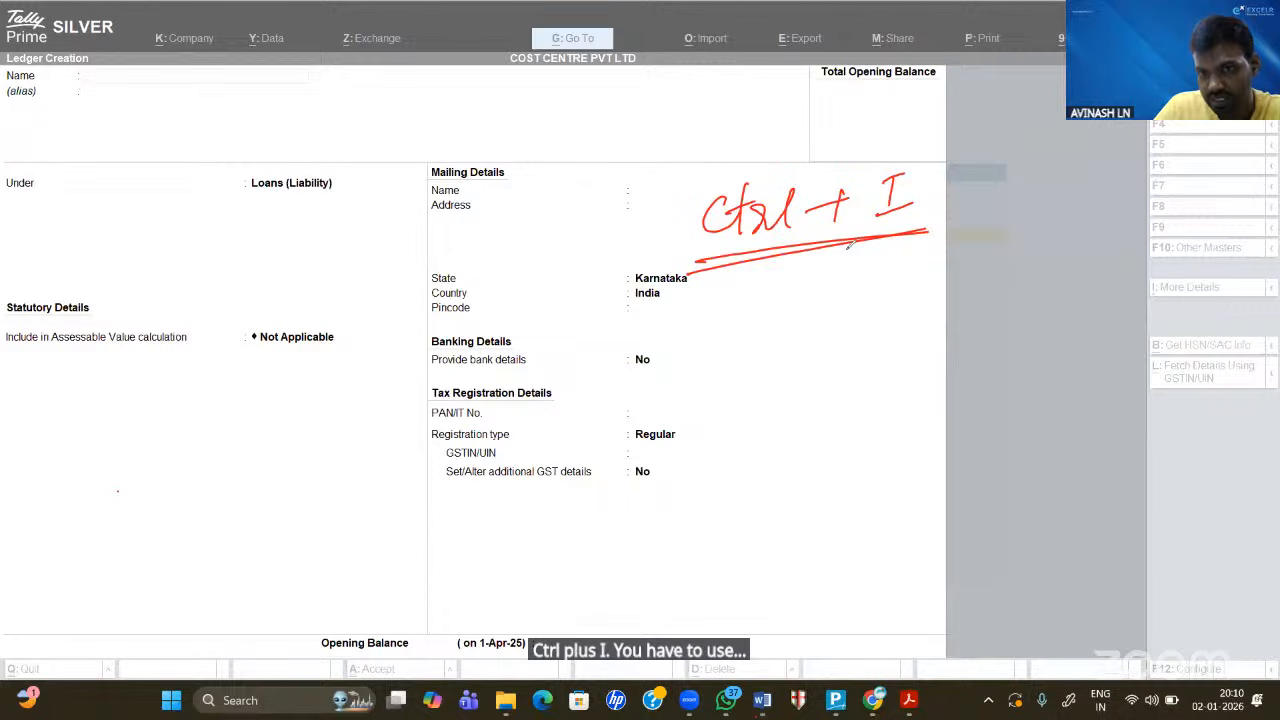
pyautogui.moveTo(850, 244); pyautogui.dragTo(940, 229)
pyautogui.moveTo(726, 292)
pyautogui.mouseDown()
pyautogui.moveTo(712, 312)
pyautogui.moveTo(810, 298)
pyautogui.mouseUp()
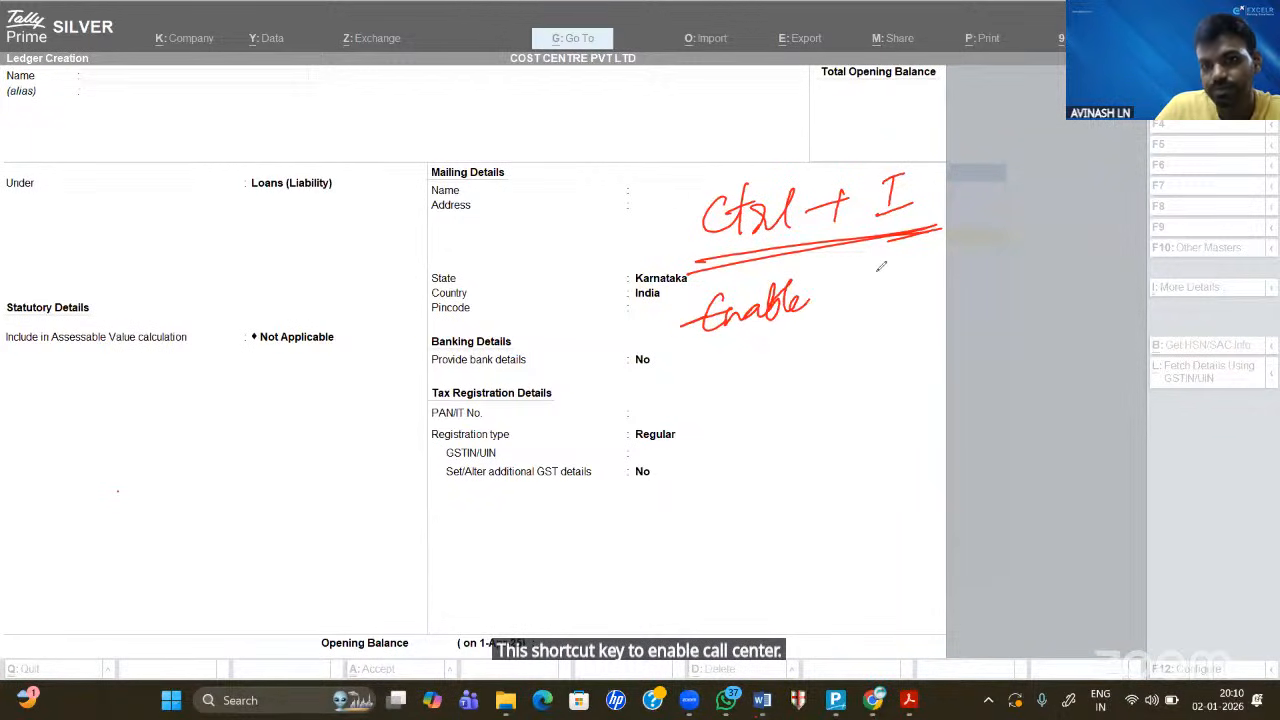
pyautogui.moveTo(888, 280)
pyautogui.mouseDown()
pyautogui.moveTo(870, 292)
pyautogui.moveTo(918, 262)
pyautogui.moveTo(978, 252)
pyautogui.moveTo(1005, 270)
pyautogui.moveTo(1092, 228)
pyautogui.moveTo(1118, 240)
pyautogui.mouseUp()
pyautogui.moveTo(948, 290); pyautogui.dragTo(1120, 266)
pyautogui.moveTo(874, 318); pyautogui.dragTo(994, 282)
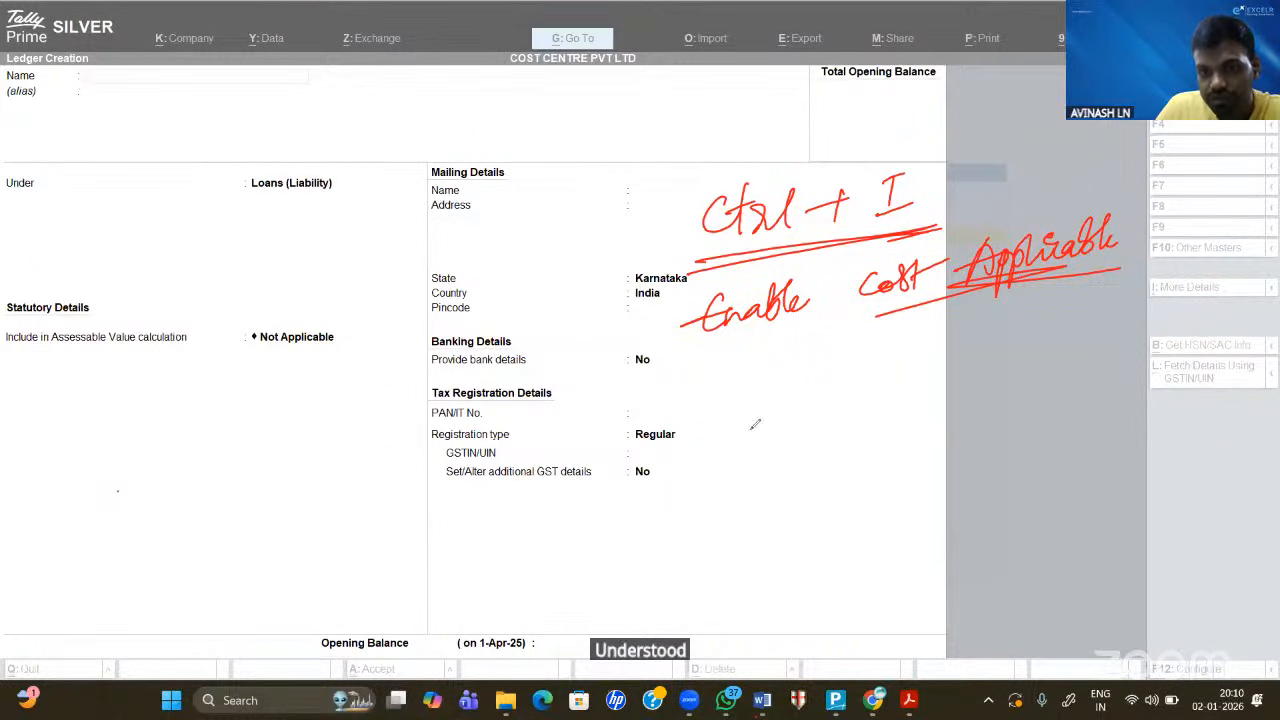
# - Note Furniture and Bank Loan as ledgers excluded from cost centres, then erase all annotations
pyautogui.moveTo(728, 372)
pyautogui.mouseDown()
pyautogui.moveTo(716, 412)
pyautogui.moveTo(736, 428)
pyautogui.moveTo(852, 392)
pyautogui.mouseUp()
pyautogui.moveTo(706, 462)
pyautogui.mouseDown()
pyautogui.moveTo(806, 482)
pyautogui.moveTo(879, 447)
pyautogui.moveTo(870, 464)
pyautogui.moveTo(888, 456)
pyautogui.mouseUp()
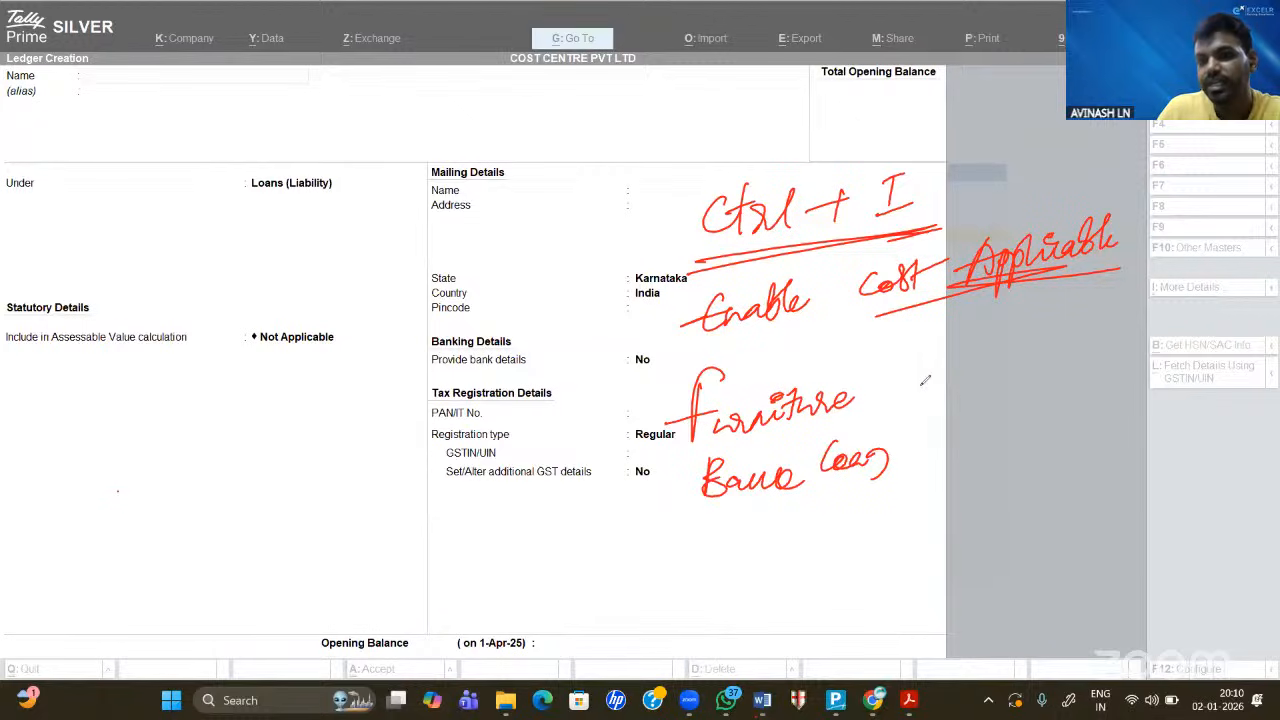
pyautogui.moveTo(930, 379); pyautogui.dragTo(958, 402)
pyautogui.moveTo(959, 377)
pyautogui.mouseDown()
pyautogui.moveTo(928, 405)
pyautogui.moveTo(945, 472)
pyautogui.mouseUp()
pyautogui.moveTo(945, 451); pyautogui.dragTo(920, 476)
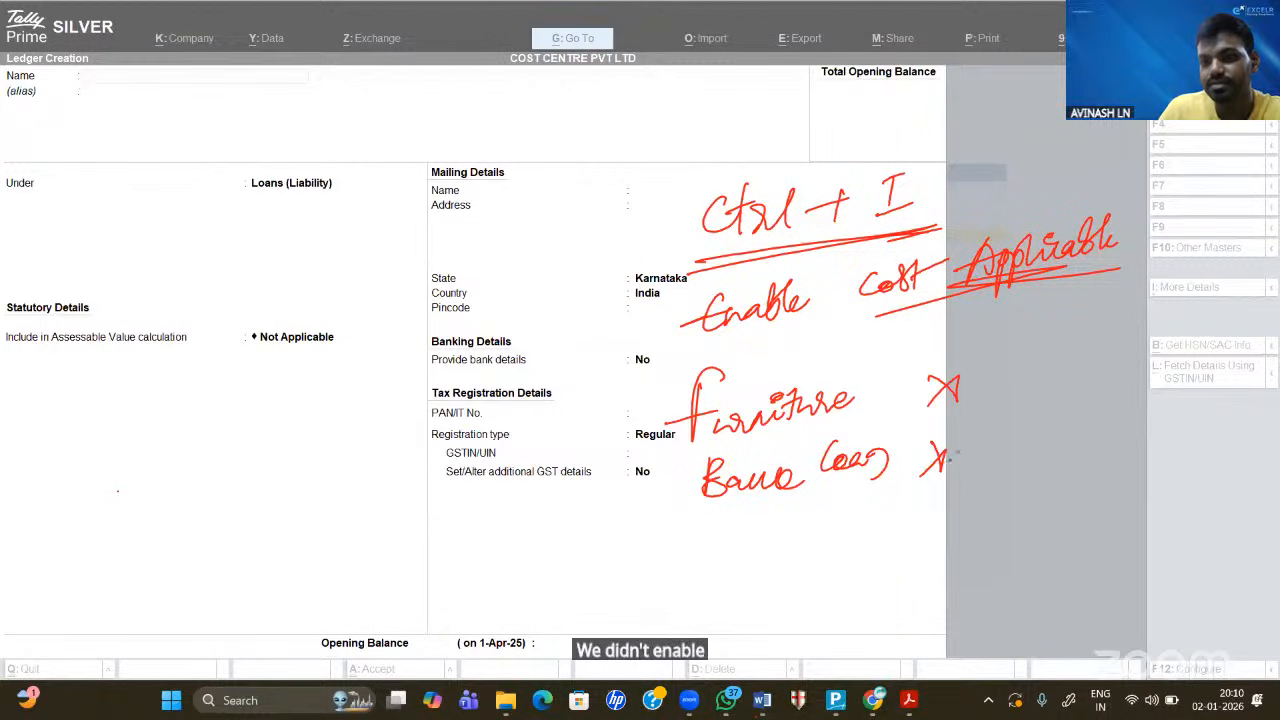
pyautogui.moveTo(977, 392); pyautogui.dragTo(922, 376)
pyautogui.moveTo(938, 475); pyautogui.dragTo(970, 412)
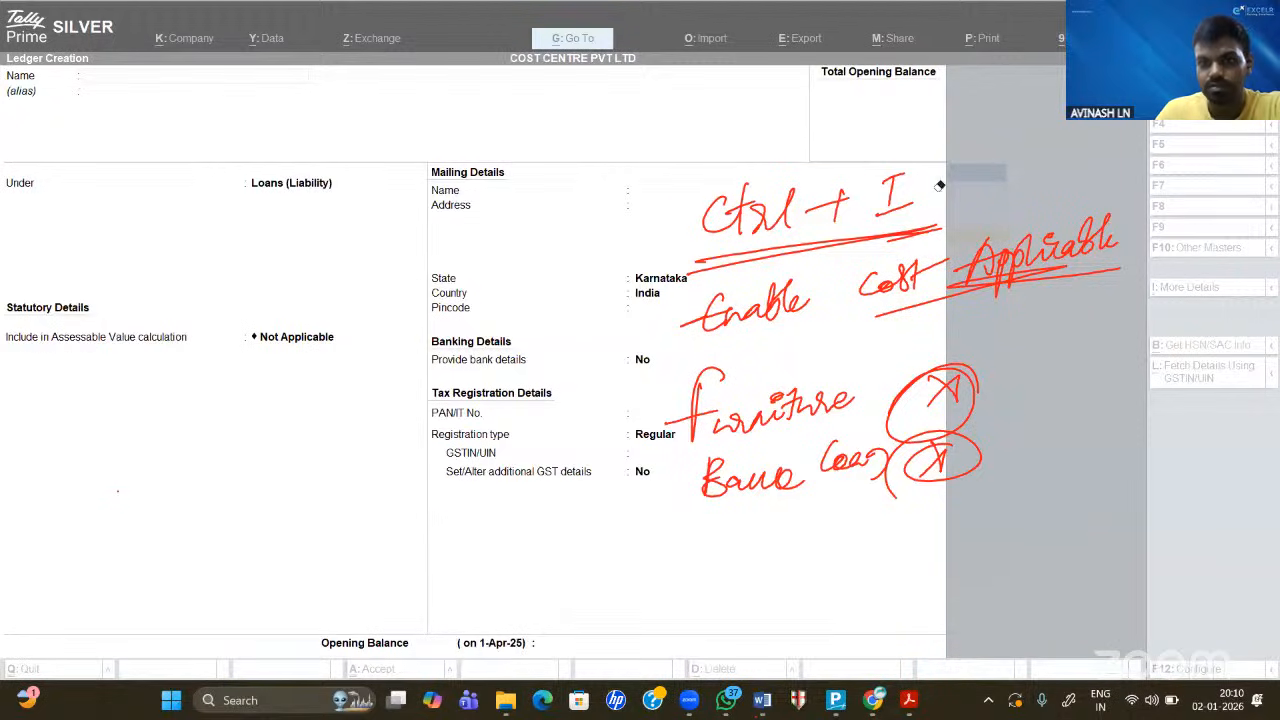
pyautogui.moveTo(940, 185)
pyautogui.mouseDown()
pyautogui.moveTo(849, 246)
pyautogui.moveTo(775, 204)
pyautogui.moveTo(722, 215)
pyautogui.mouseUp()
pyautogui.moveTo(722, 215)
pyautogui.mouseDown()
pyautogui.moveTo(915, 235)
pyautogui.moveTo(1035, 268)
pyautogui.moveTo(1015, 258)
pyautogui.moveTo(745, 312)
pyautogui.moveTo(695, 408)
pyautogui.moveTo(945, 390)
pyautogui.moveTo(877, 465)
pyautogui.moveTo(489, 384)
pyautogui.moveTo(90, 547)
pyautogui.mouseUp()
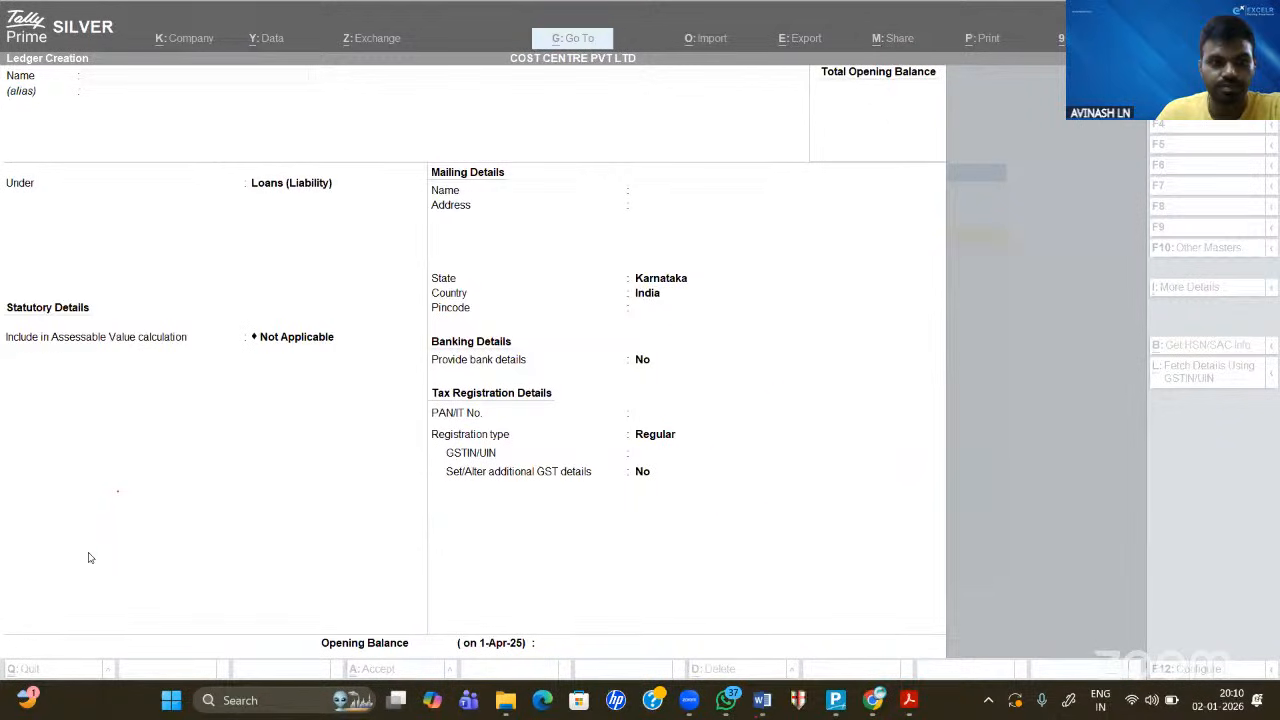
# - Go from the ledger form to Cost Centre Break-up and view BRANCH 2 in detail
pyautogui.press('Escape')
pyautogui.press('Escape')
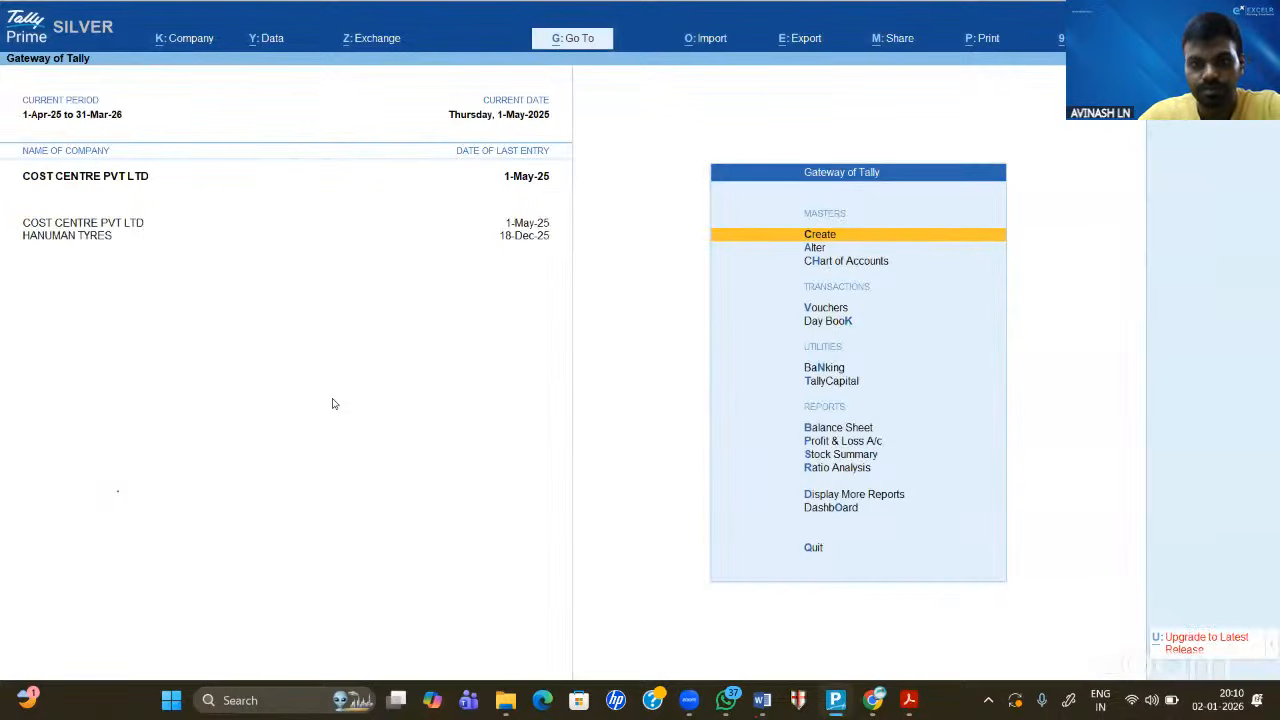
pyautogui.press('Down')
pyautogui.press('Down')
pyautogui.press('Down')
pyautogui.press('Down')
pyautogui.press('Down')
pyautogui.press('Down')
pyautogui.press('Down')
pyautogui.press('Down')
pyautogui.press('Down')
pyautogui.press('Down')
pyautogui.press('Down')
pyautogui.press('Down')
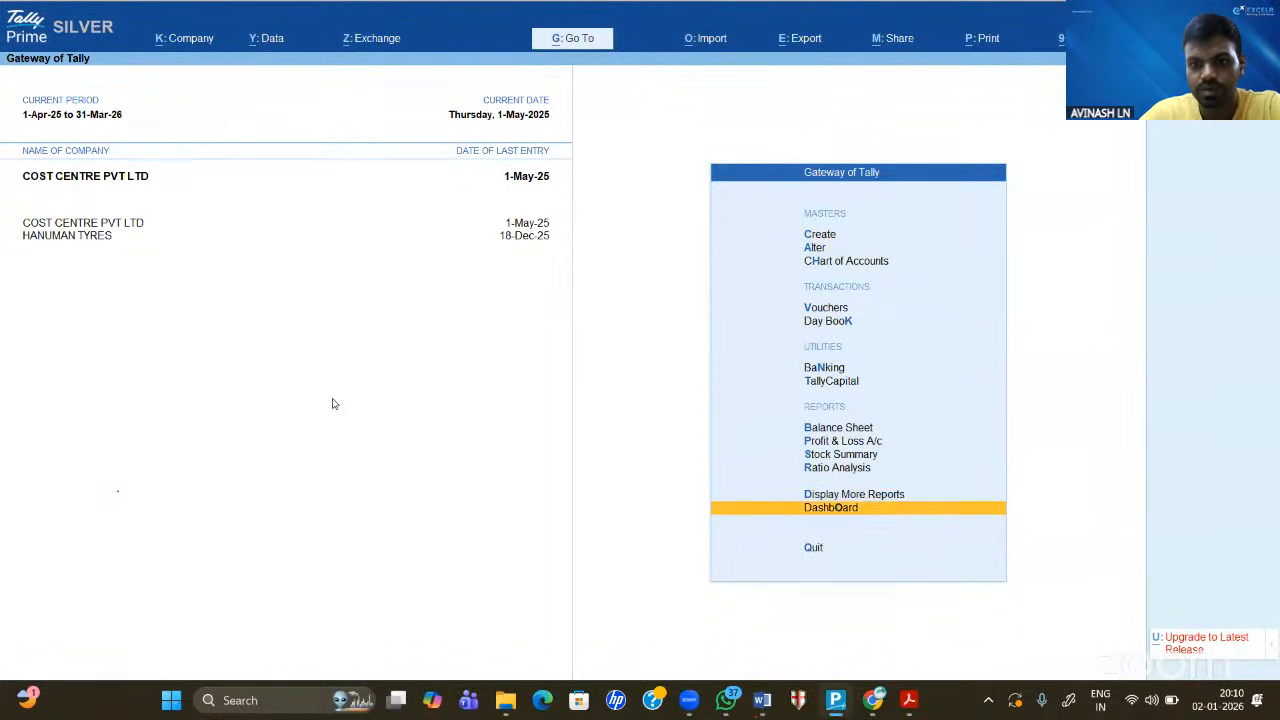
pyautogui.press('Up')
pyautogui.press('Return')
pyautogui.press('Down')
pyautogui.press('Down')
pyautogui.press('Down')
pyautogui.press('Down')
pyautogui.press('Down')
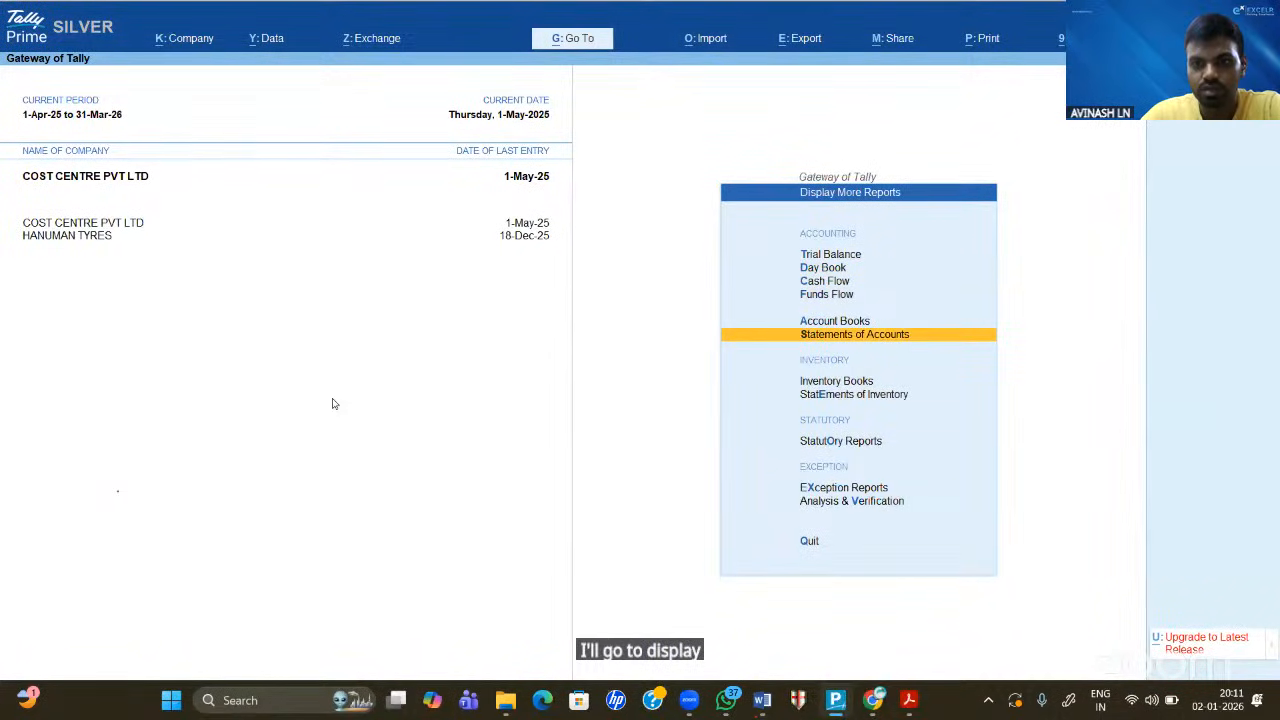
pyautogui.press('Return')
pyautogui.press('Down')
pyautogui.press('Down')
pyautogui.press('c')
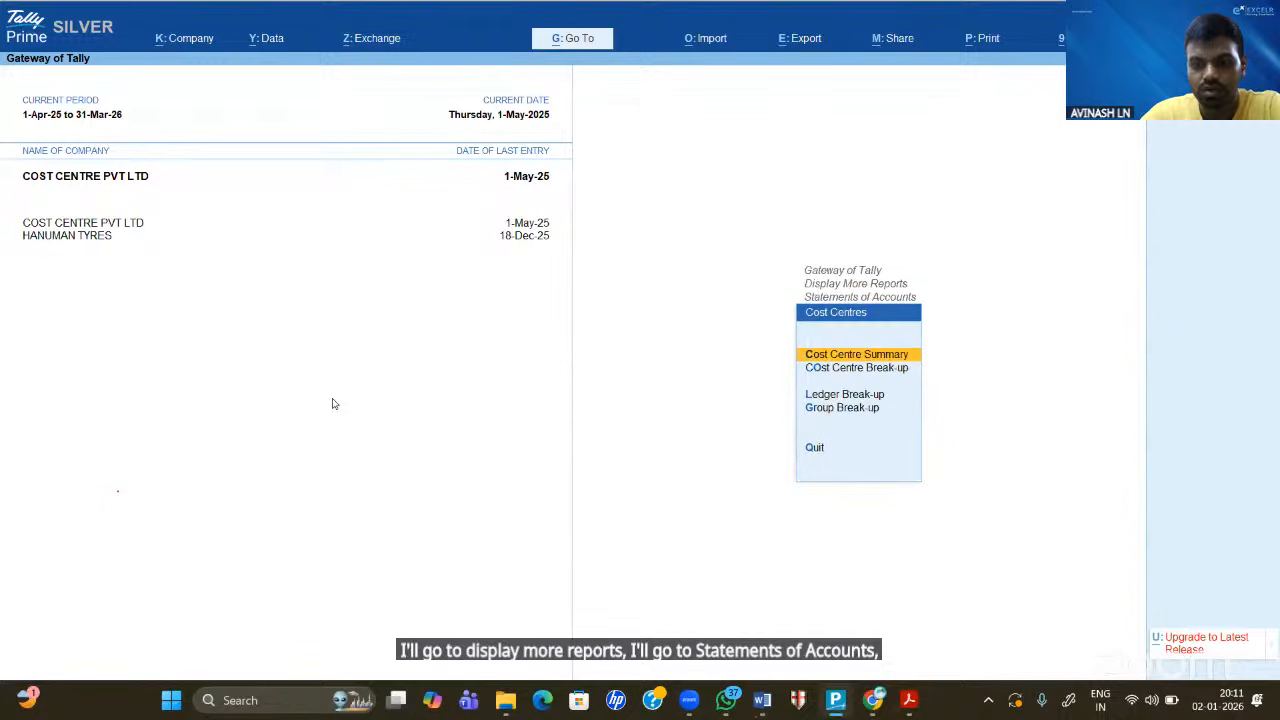
pyautogui.press('Return')
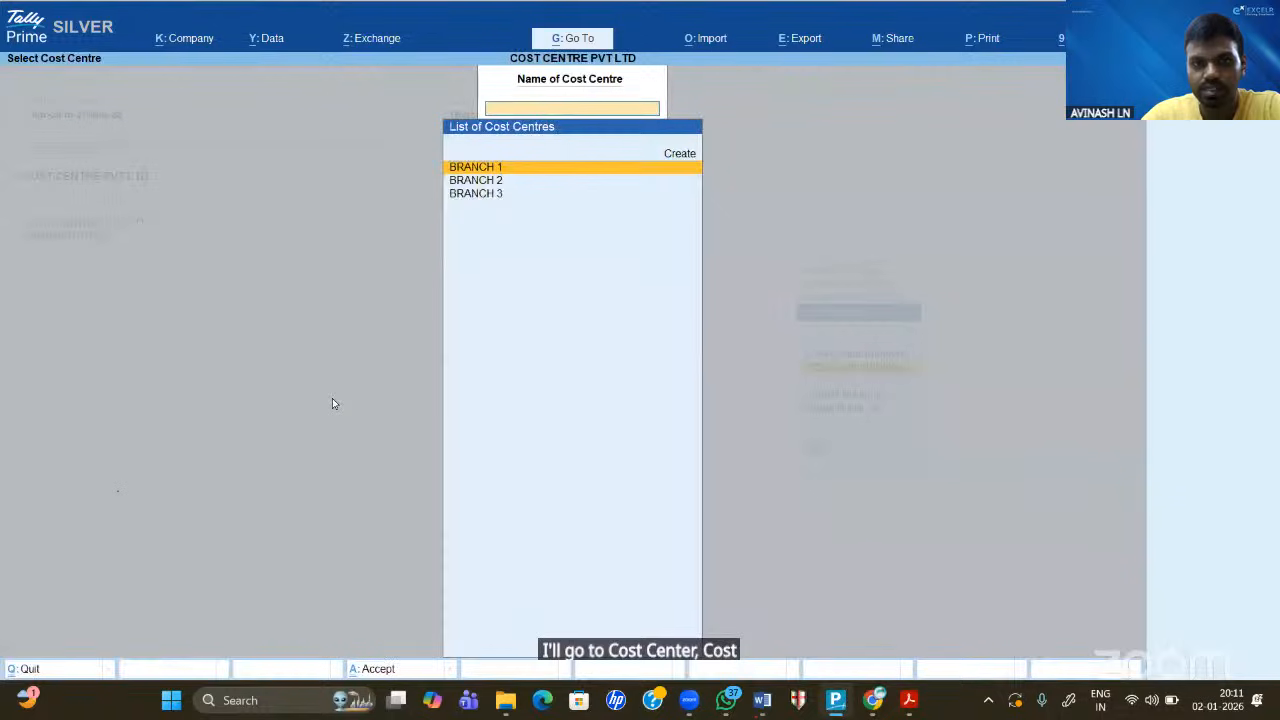
pyautogui.press('Down')
pyautogui.press('Return')
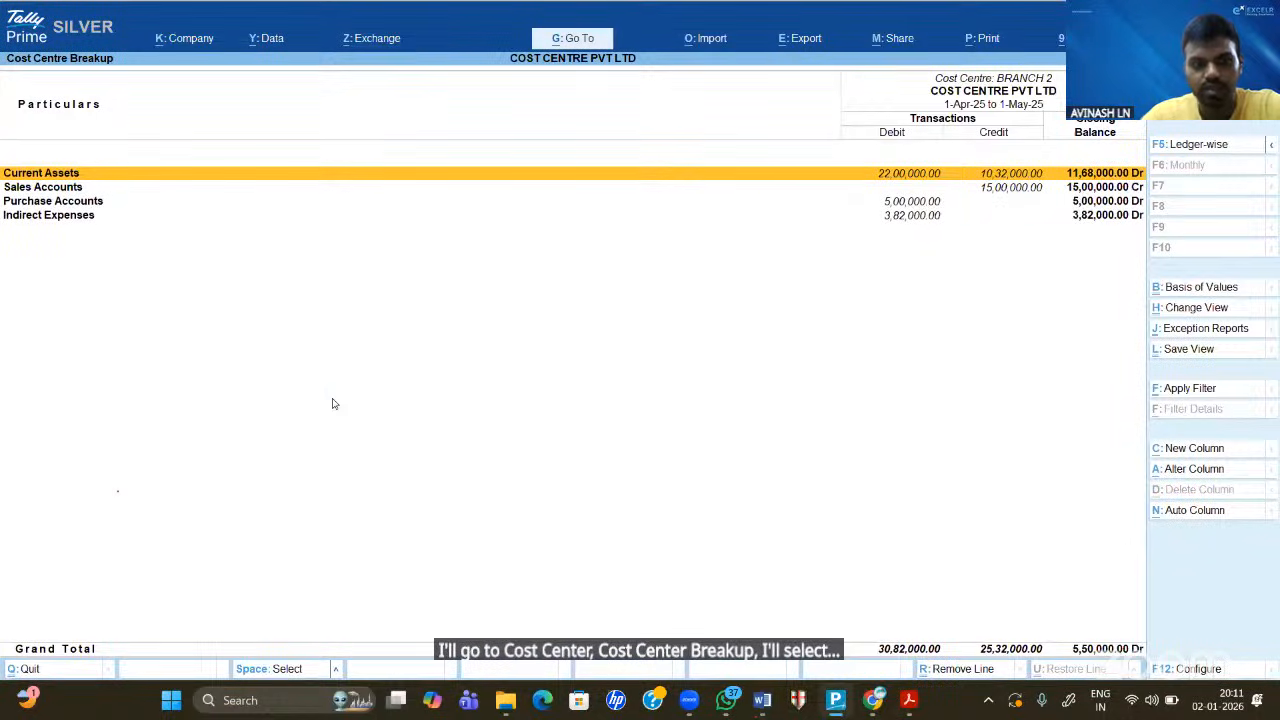
pyautogui.hotkey('alt', 'F5')
# - View the BRANCH 3 breakup in detail, then back out to the Gateway of Tally
pyautogui.press('Escape')
pyautogui.press('Down')
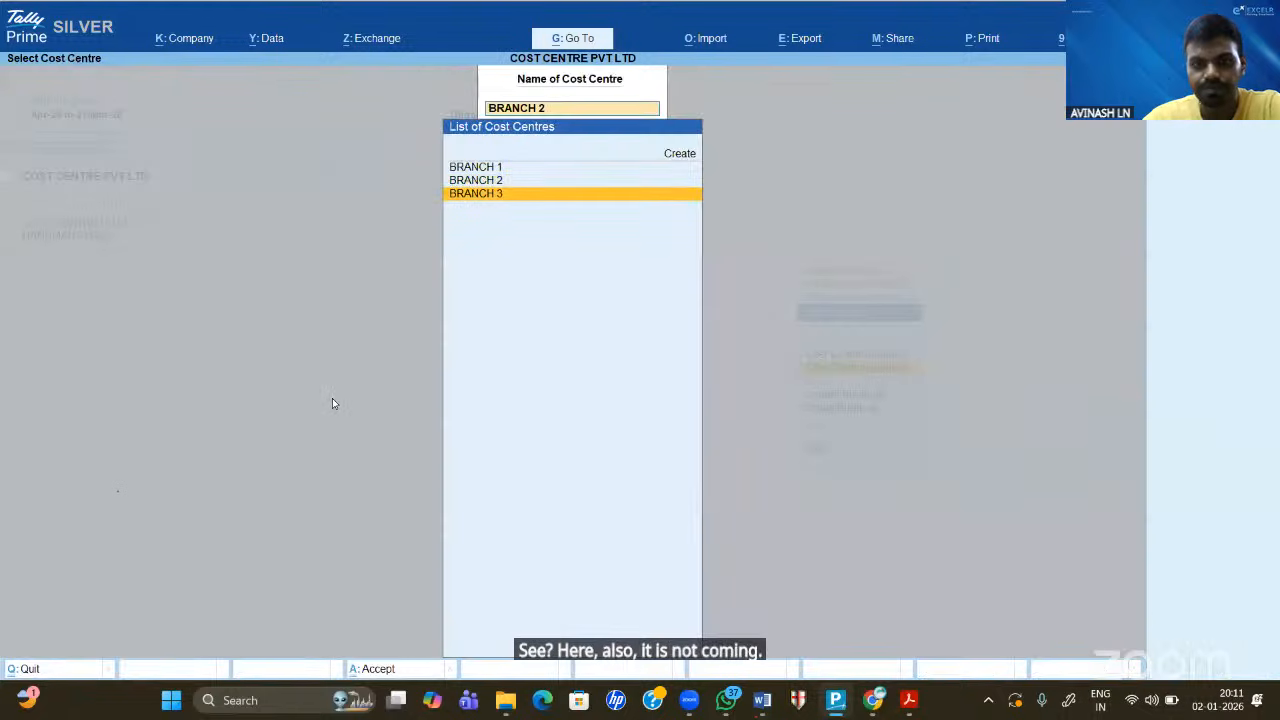
pyautogui.press('Return')
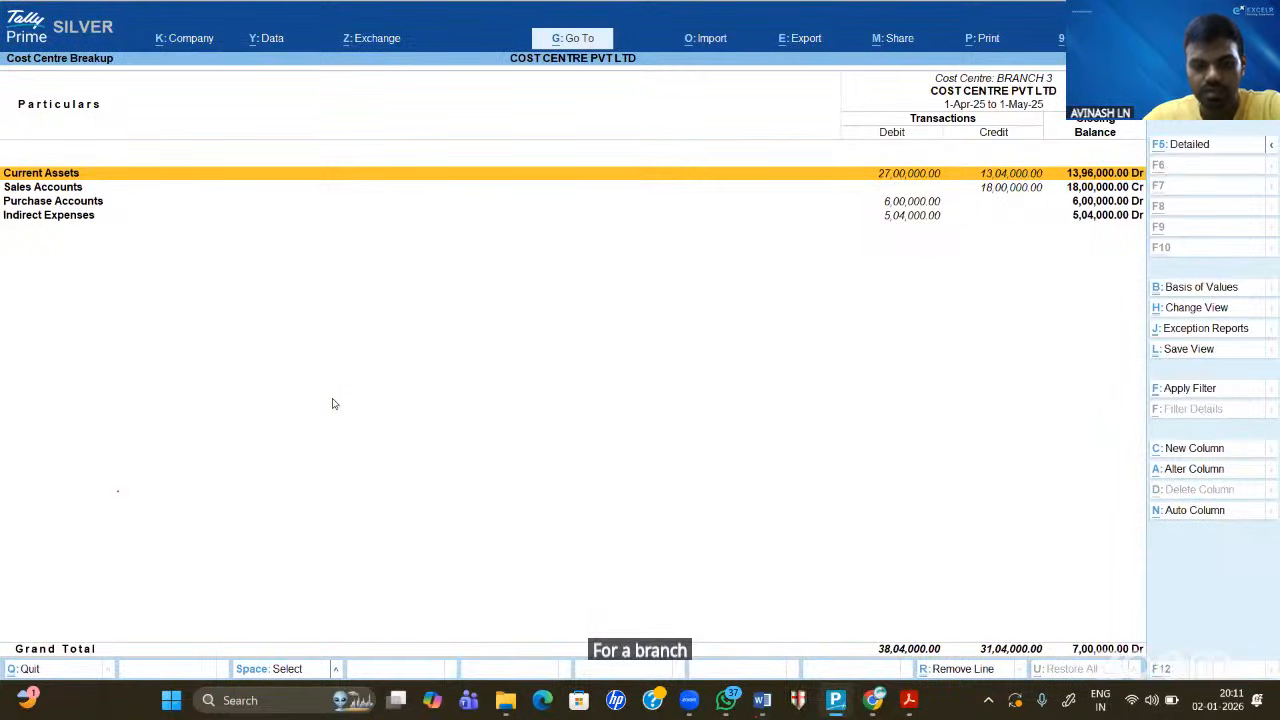
pyautogui.hotkey('alt', 'F5')
pyautogui.press('Escape')
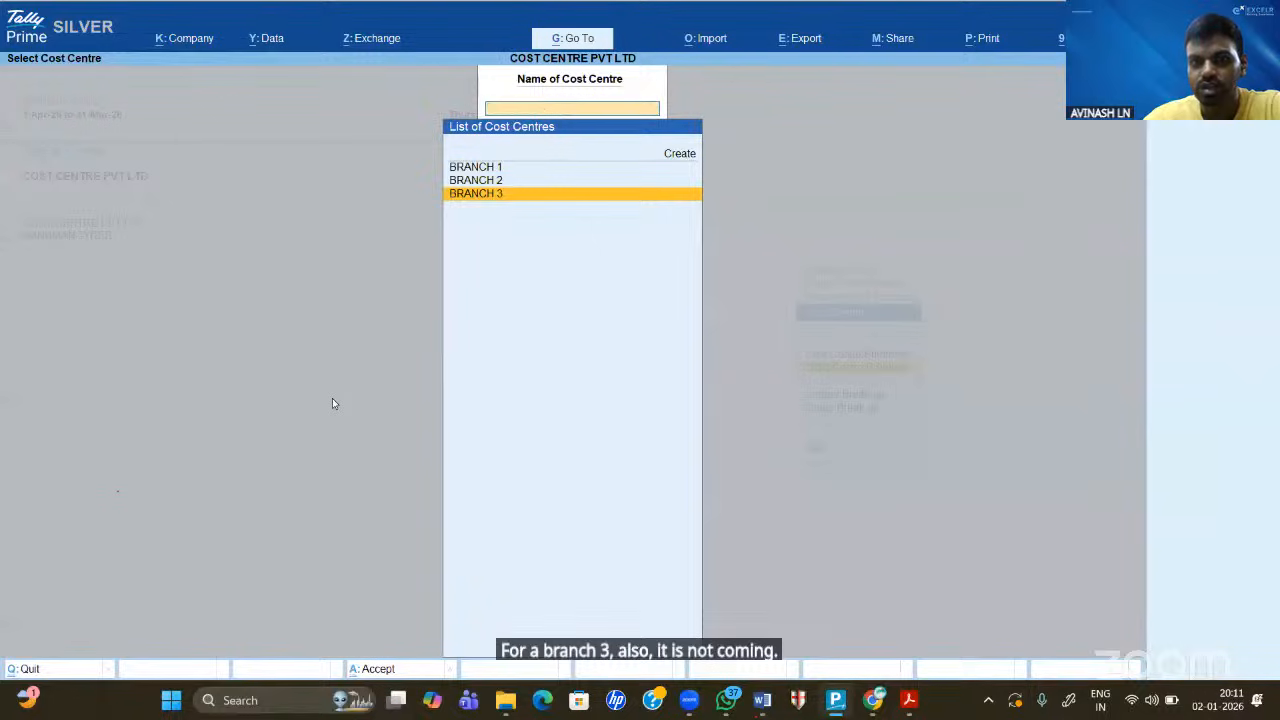
pyautogui.press('Escape')
pyautogui.press('Escape')
pyautogui.press('Escape')
pyautogui.press('Up')
pyautogui.press('Up')
pyautogui.press('Up')
pyautogui.press('Up')
pyautogui.press('Up')
pyautogui.press('Up')
pyautogui.press('Up')
pyautogui.press('Up')
pyautogui.press('Up')
pyautogui.press('Up')
pyautogui.press('Up')
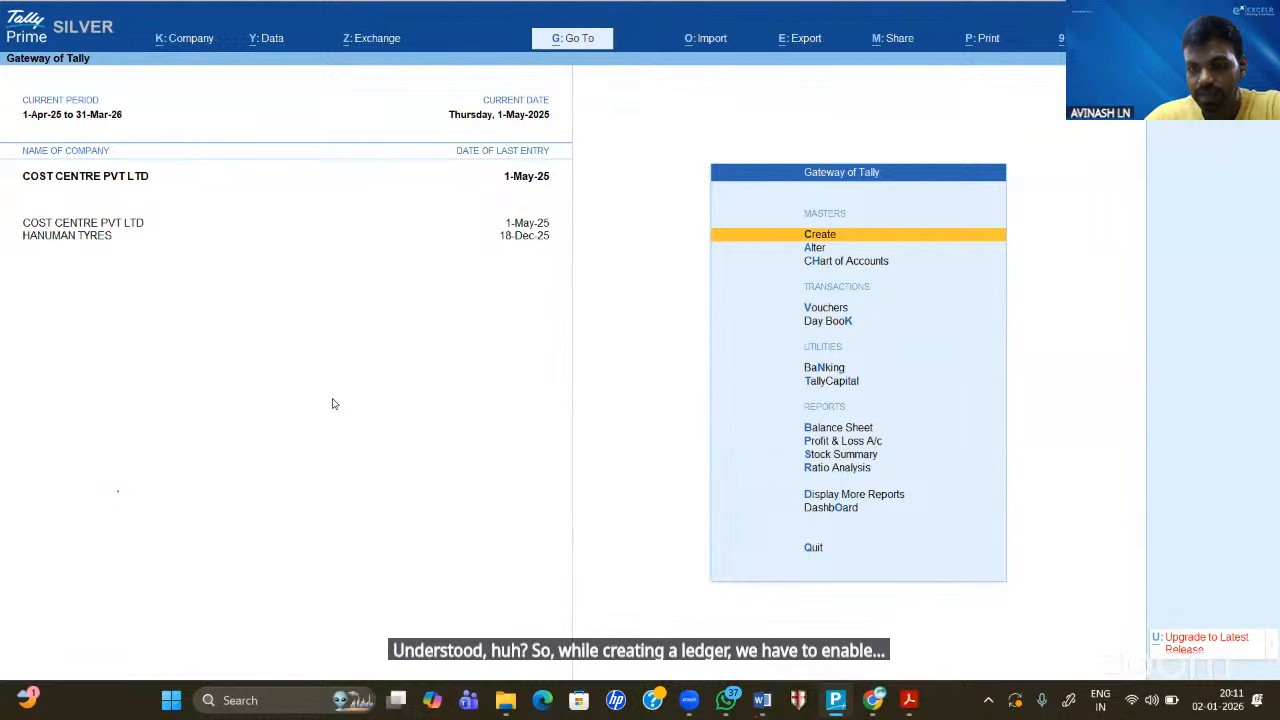
# - Open the SALES ledger for alteration and check its cost centre applicability in Ctrl+I details
pyautogui.press('a')
pyautogui.press('Down')
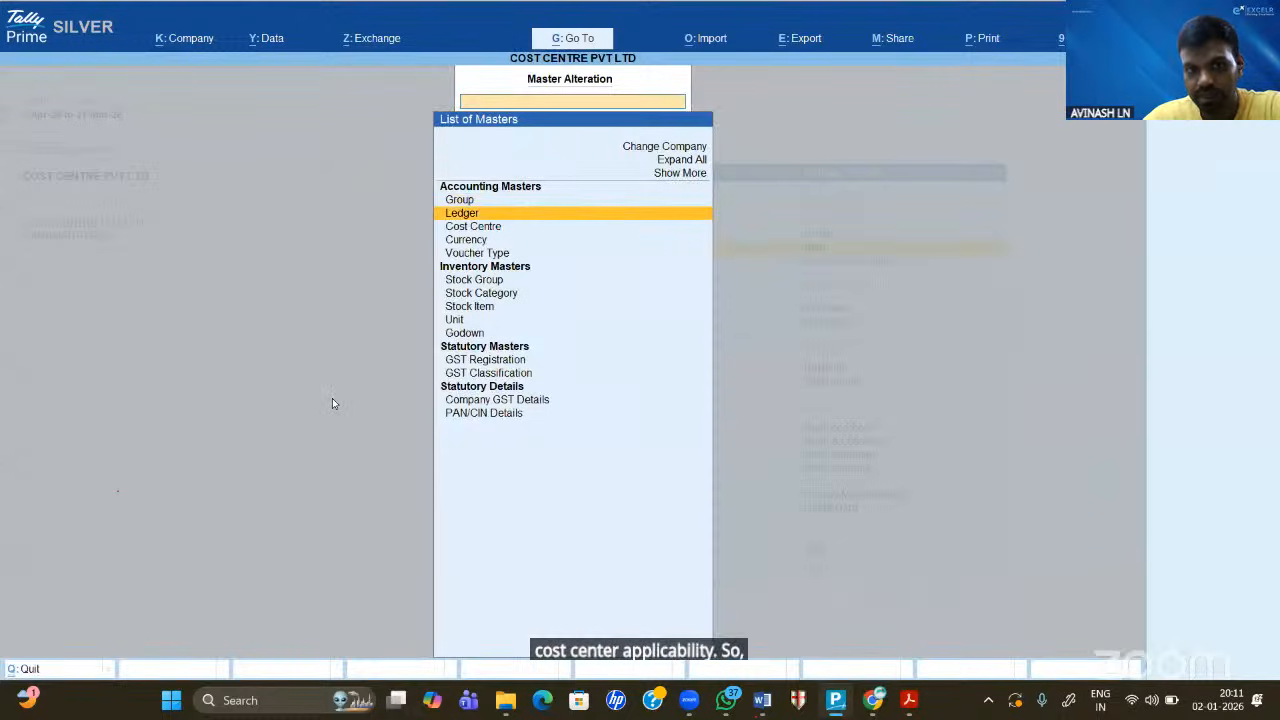
pyautogui.press('Return')
pyautogui.press('Down')
pyautogui.press('Down')
pyautogui.press('Down')
pyautogui.press('Down')
pyautogui.press('Down')
pyautogui.press('Down')
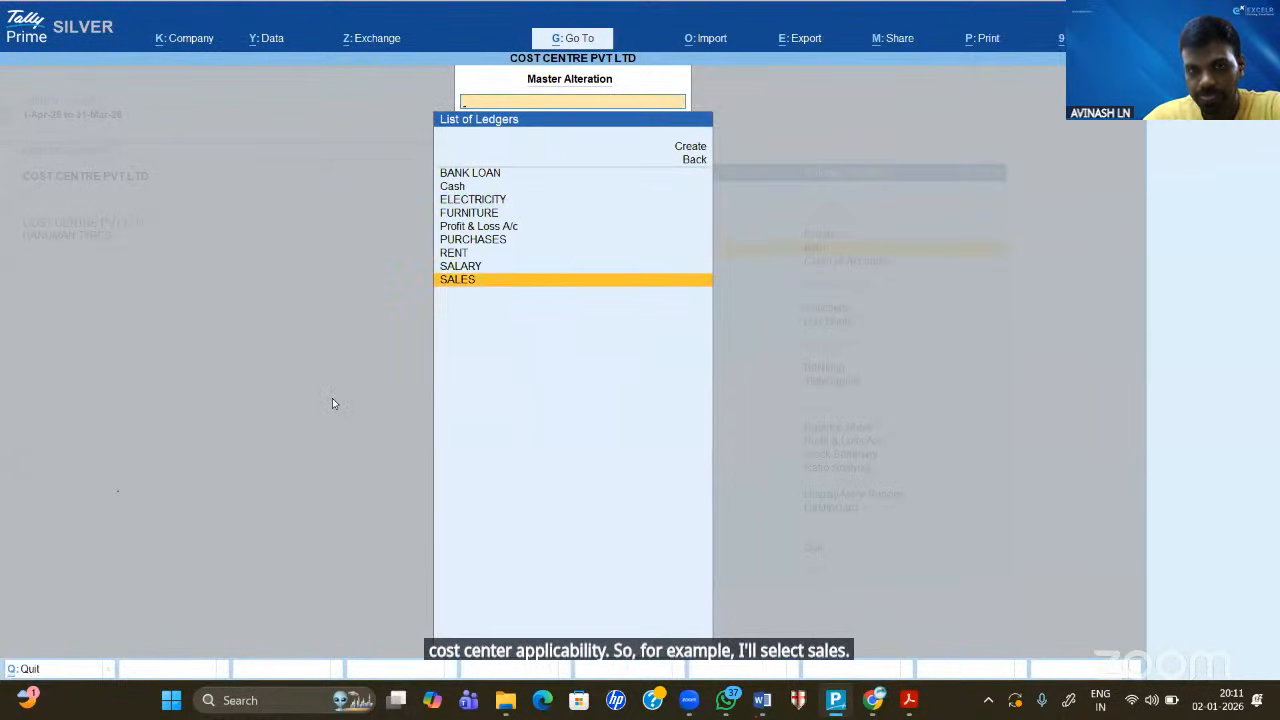
pyautogui.press('Return')
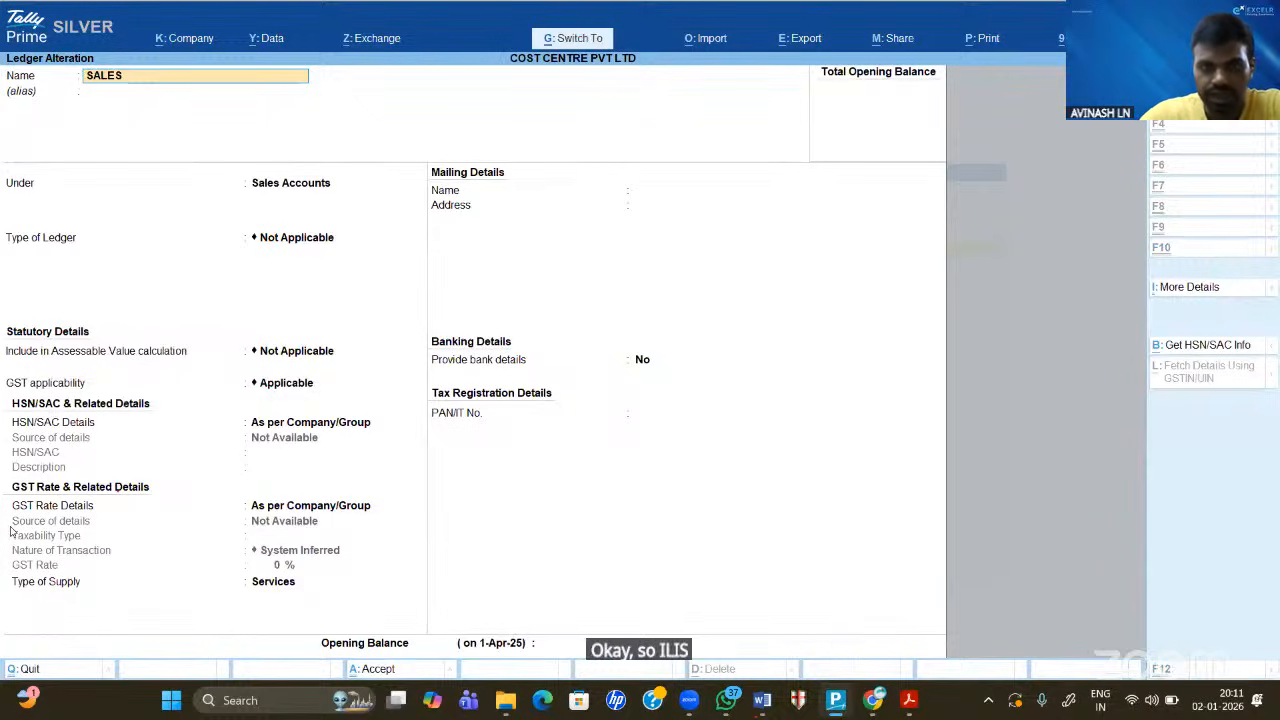
pyautogui.hotkey('ctrl', 'i')
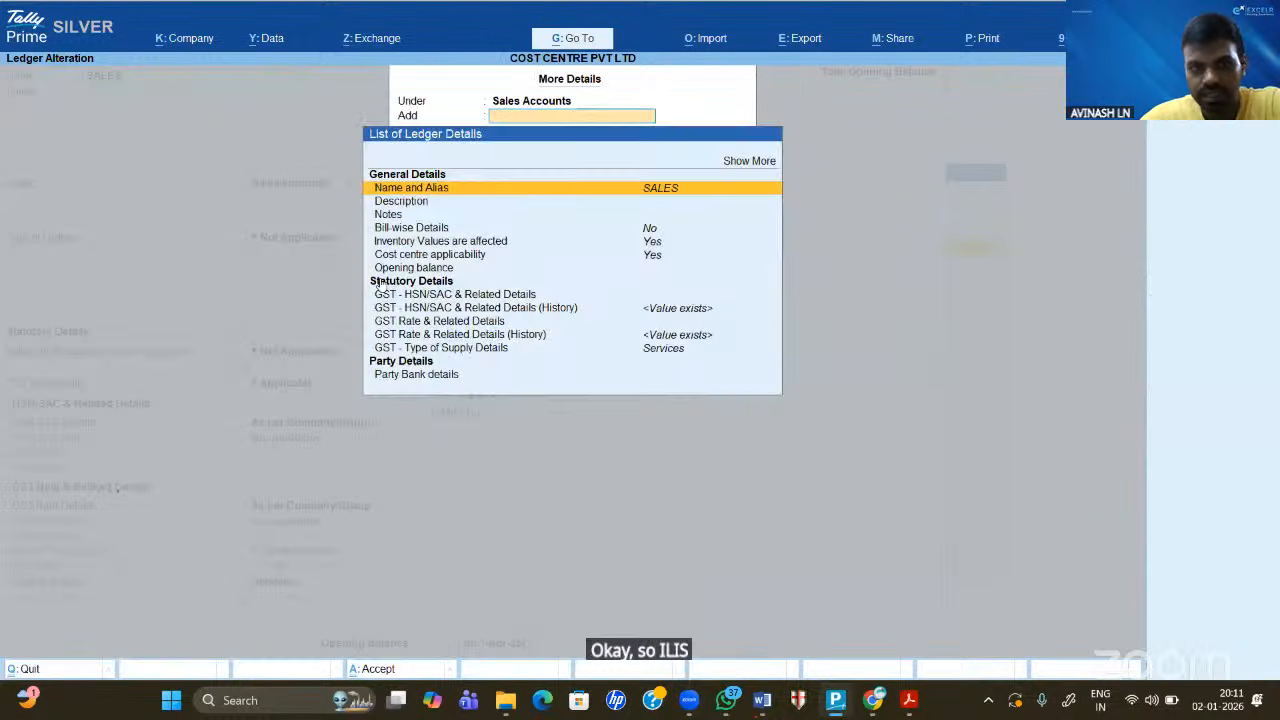
pyautogui.click(660, 256)
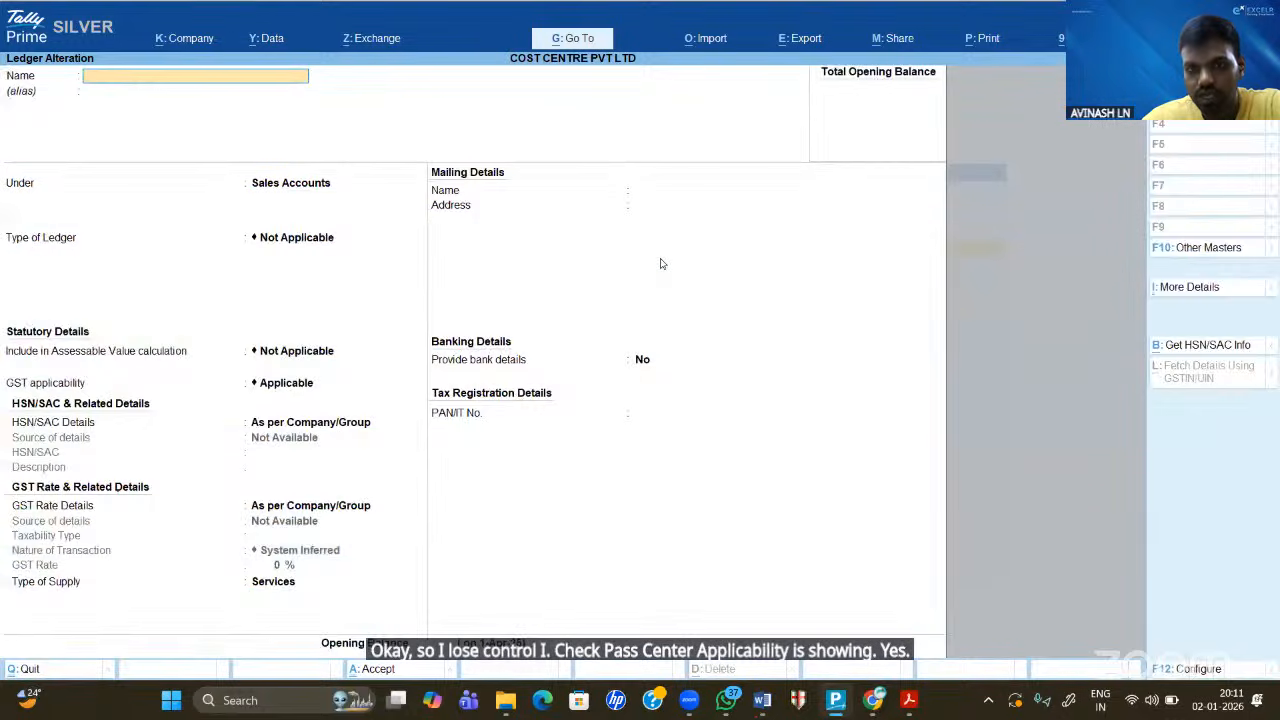
pyautogui.hotkey('ctrl', 'a')
# - Show FURNITURE's additional details, pointing out Cost centre applicability set to No, and annotate it
pyautogui.press('Up')
pyautogui.press('Up')
pyautogui.press('Up')
pyautogui.press('Up')
pyautogui.press('Up')
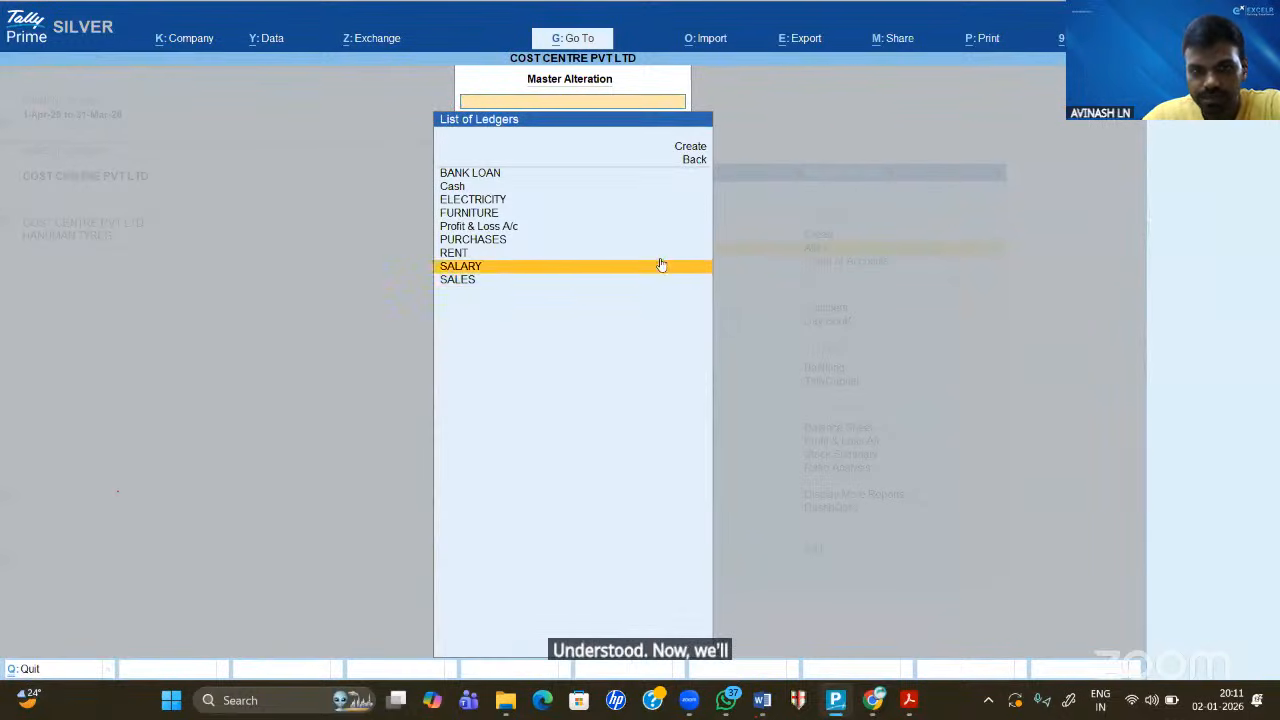
pyautogui.press('Return')
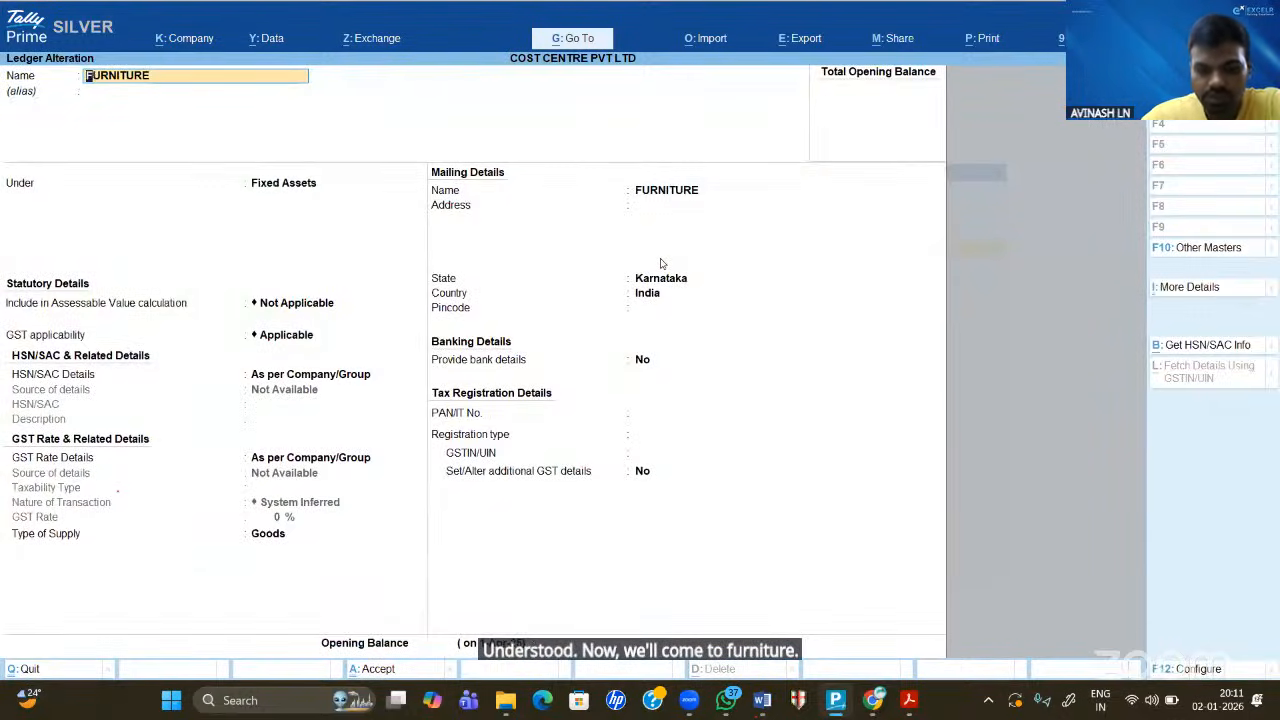
pyautogui.hotkey('ctrl', 'i')
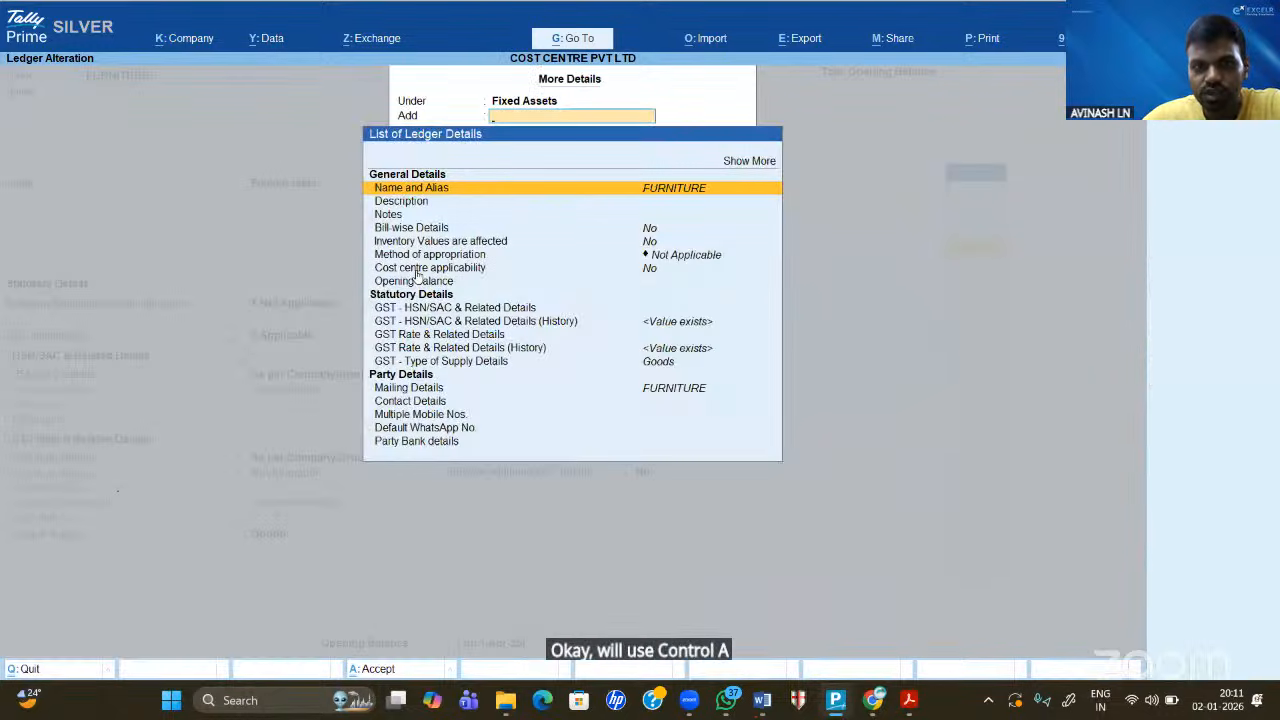
pyautogui.click(415, 268)
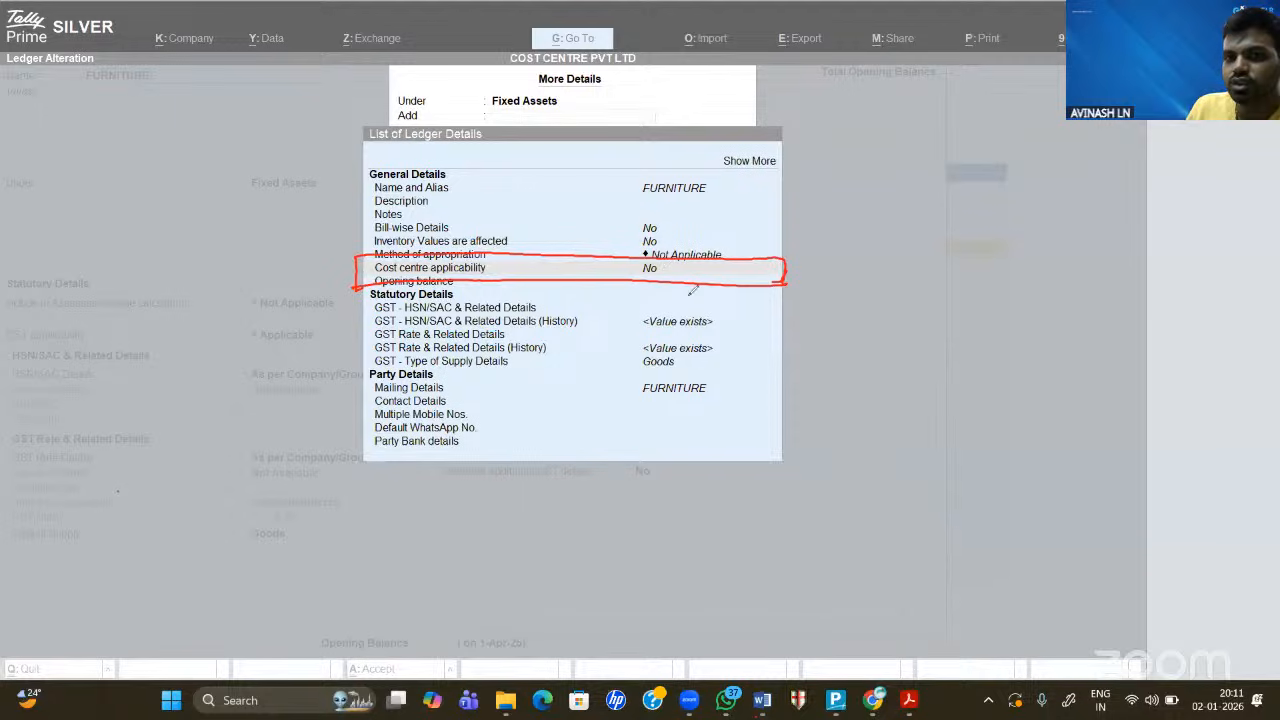
pyautogui.moveTo(692, 290)
pyautogui.mouseDown()
pyautogui.moveTo(680, 250)
pyautogui.moveTo(782, 242)
pyautogui.moveTo(806, 308)
pyautogui.mouseUp()
pyautogui.moveTo(838, 262)
pyautogui.mouseDown()
pyautogui.moveTo(852, 292)
pyautogui.moveTo(903, 274)
pyautogui.moveTo(872, 304)
pyautogui.mouseUp()
pyautogui.moveTo(945, 235)
pyautogui.mouseDown()
pyautogui.moveTo(900, 214)
pyautogui.moveTo(962, 255)
pyautogui.mouseUp()
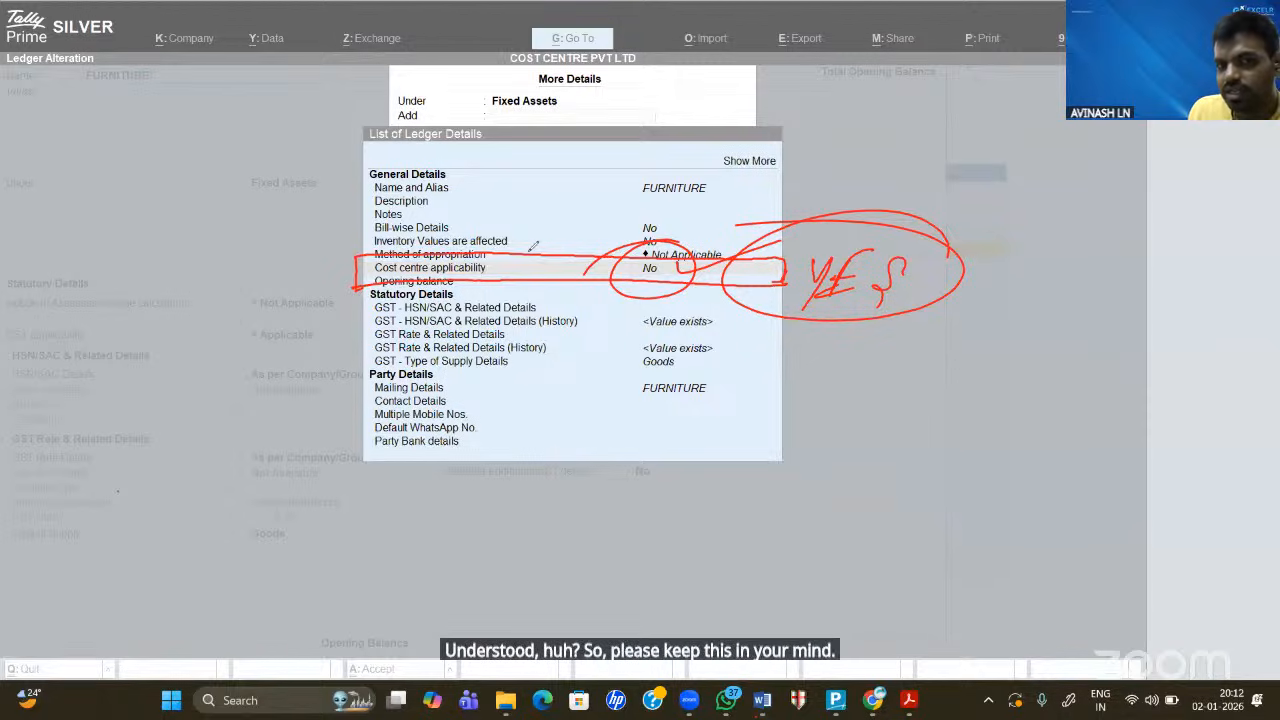
pyautogui.click(9, 321)
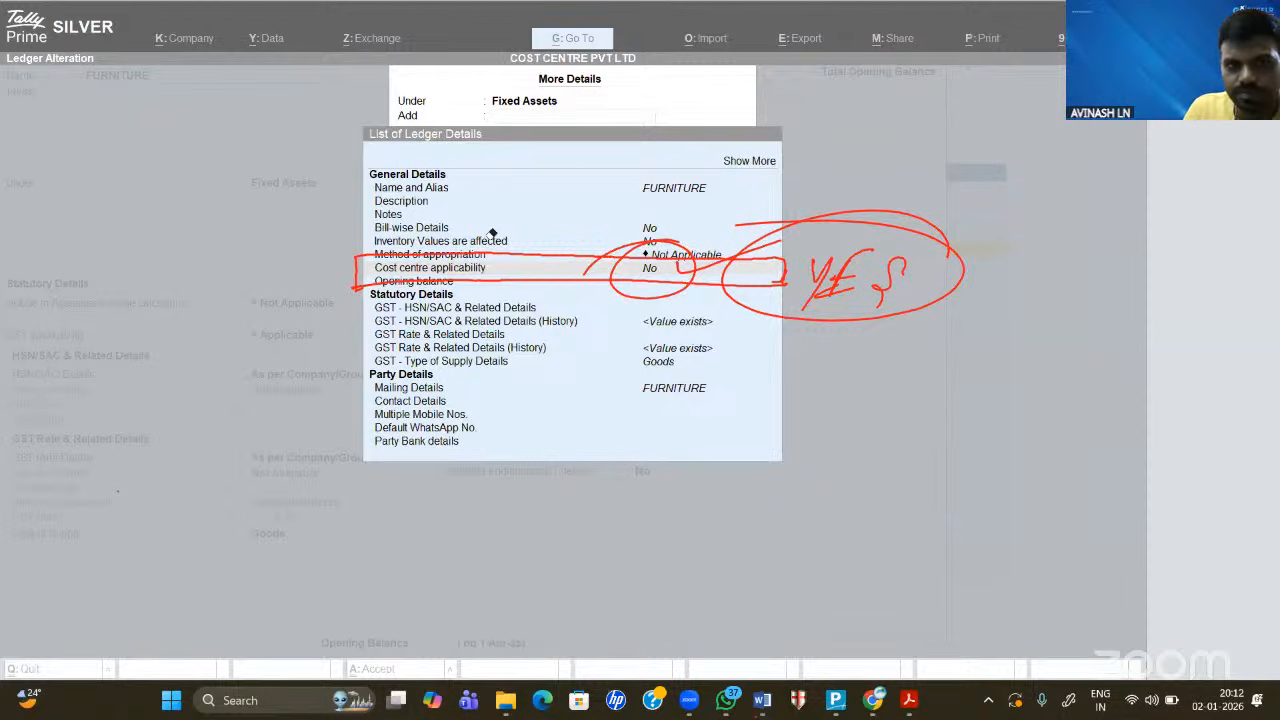
pyautogui.moveTo(492, 234); pyautogui.dragTo(694, 212)
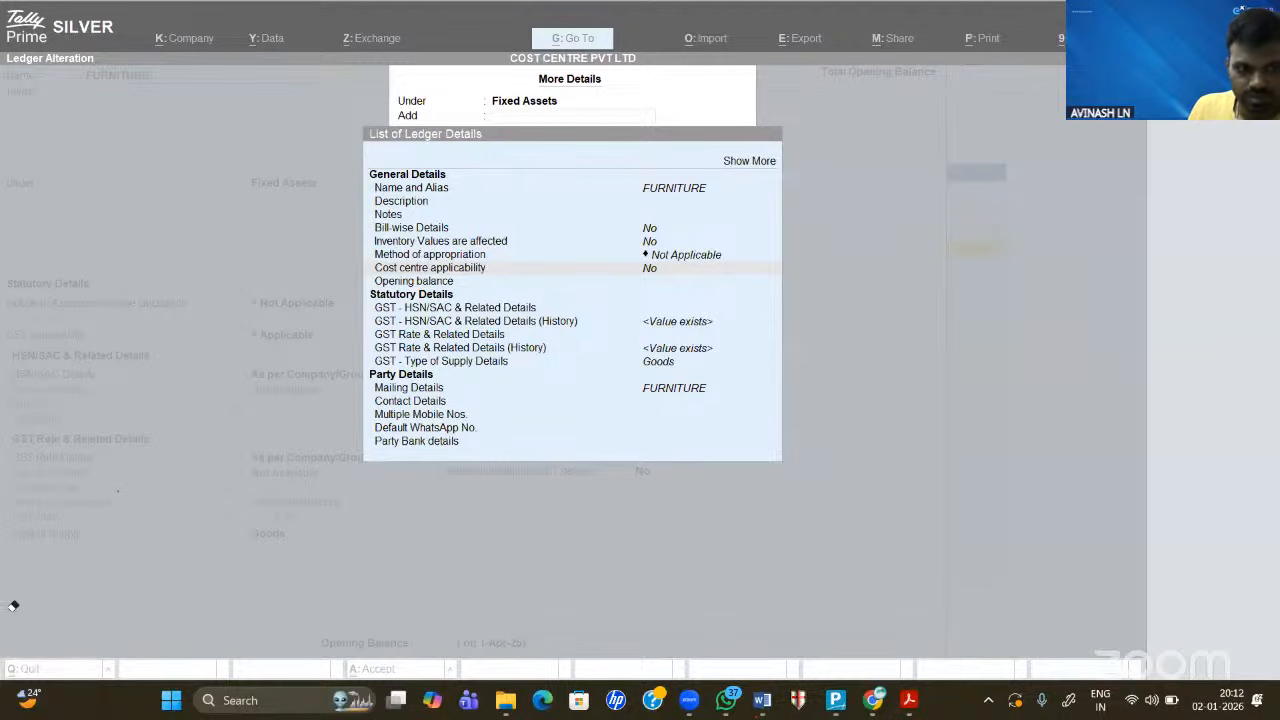
pyautogui.click(628, 314)
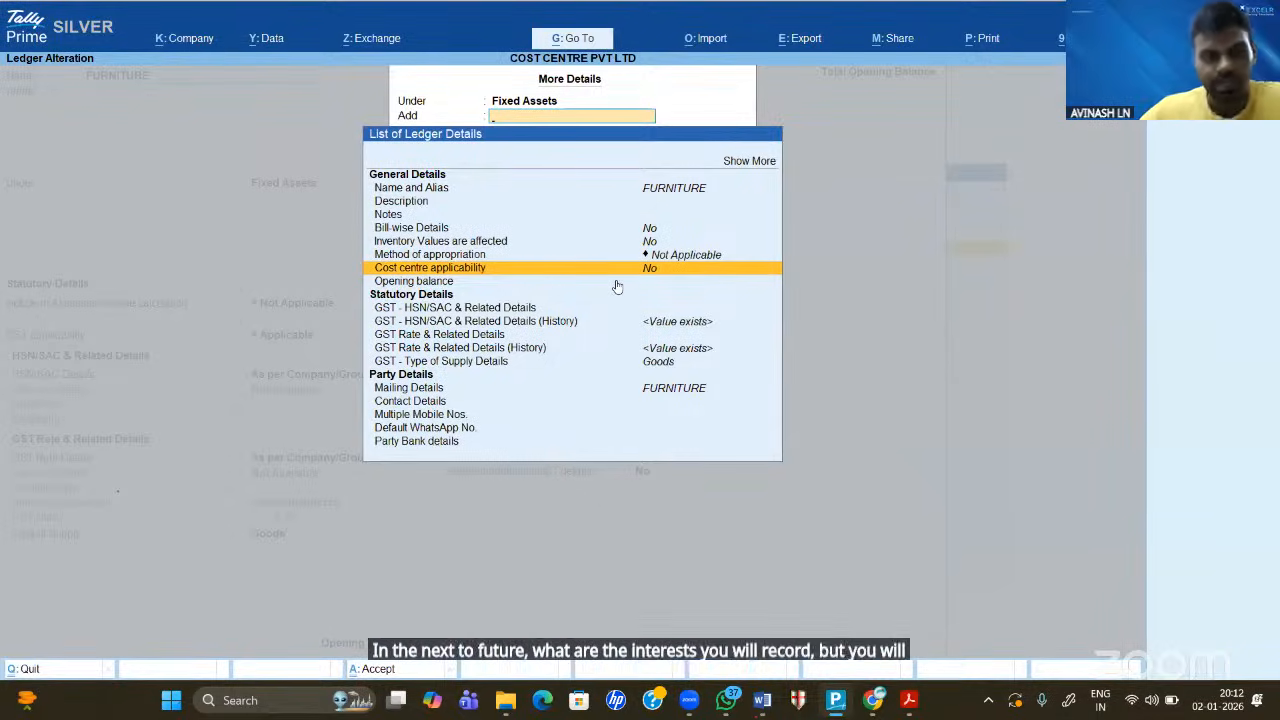
# - Close the FURNITURE ledger and check its May payment voucher in the detailed Balance Sheet
pyautogui.press('Escape')
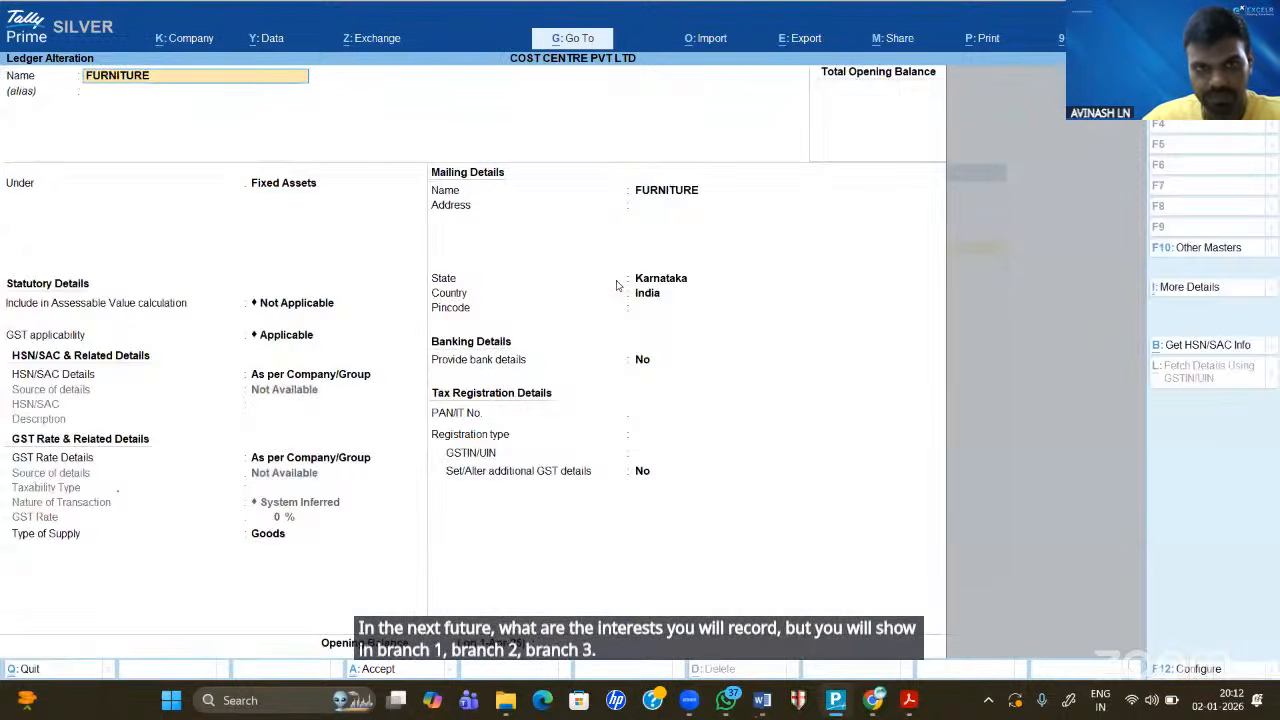
pyautogui.press('Escape')
pyautogui.press('Escape')
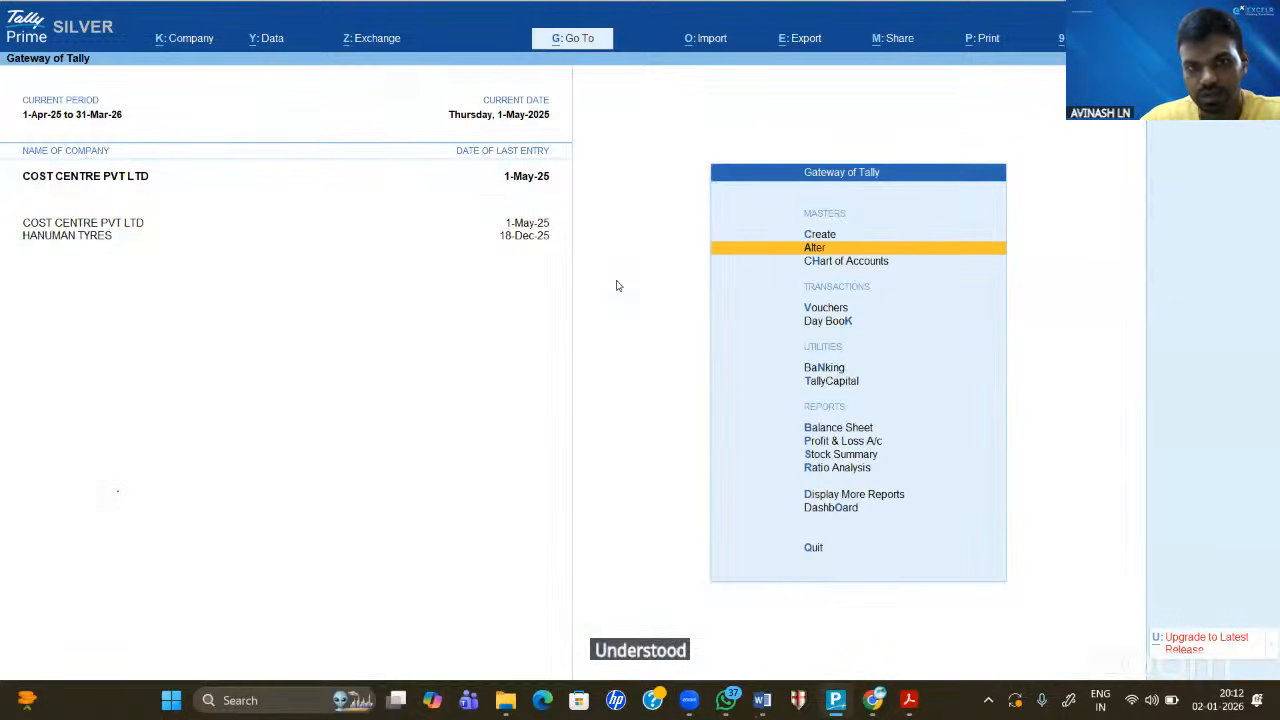
pyautogui.press('Down')
pyautogui.press('Down')
pyautogui.press('Down')
pyautogui.press('Down')
pyautogui.press('Down')
pyautogui.press('Down')
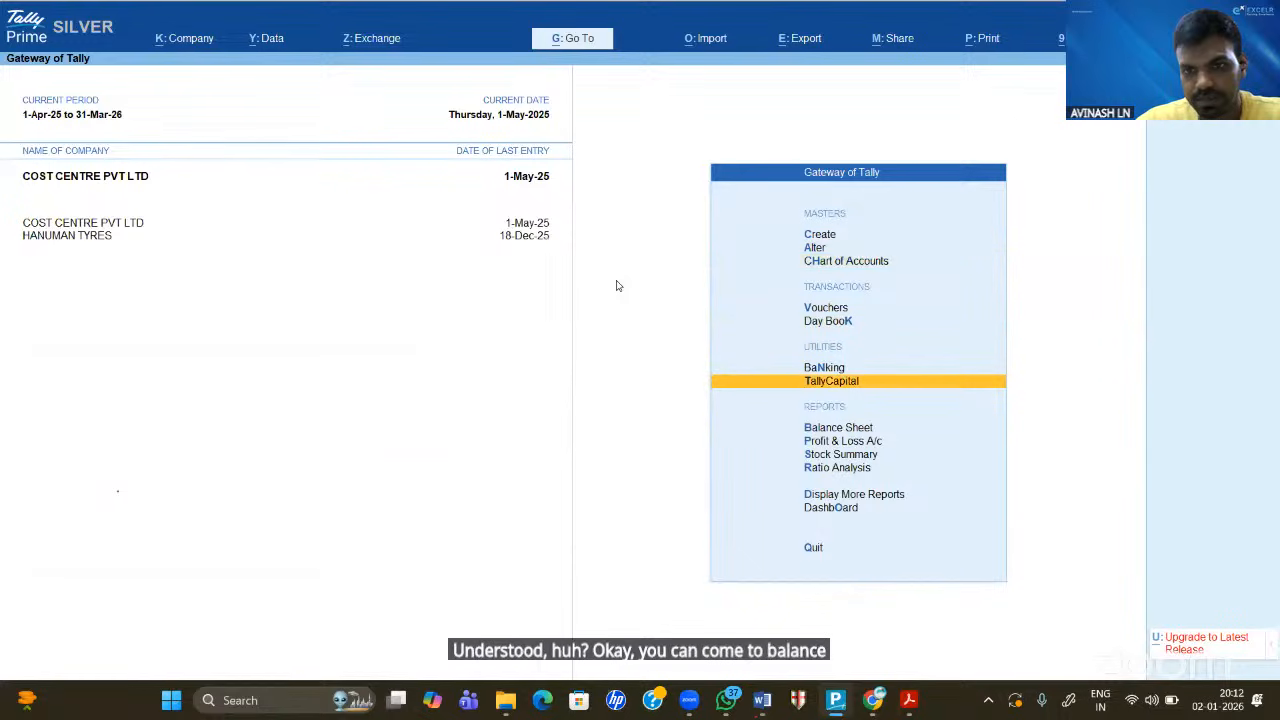
pyautogui.press('Return')
pyautogui.hotkey('alt', 'F1')
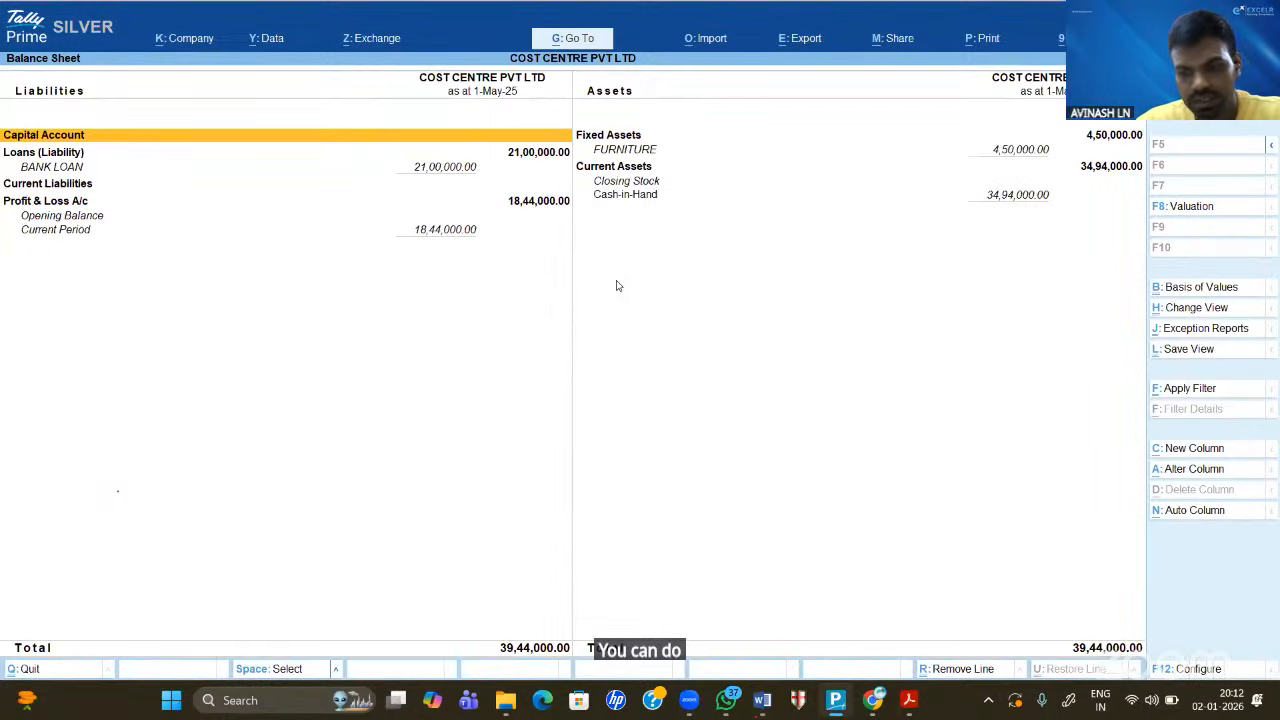
pyautogui.press('Right')
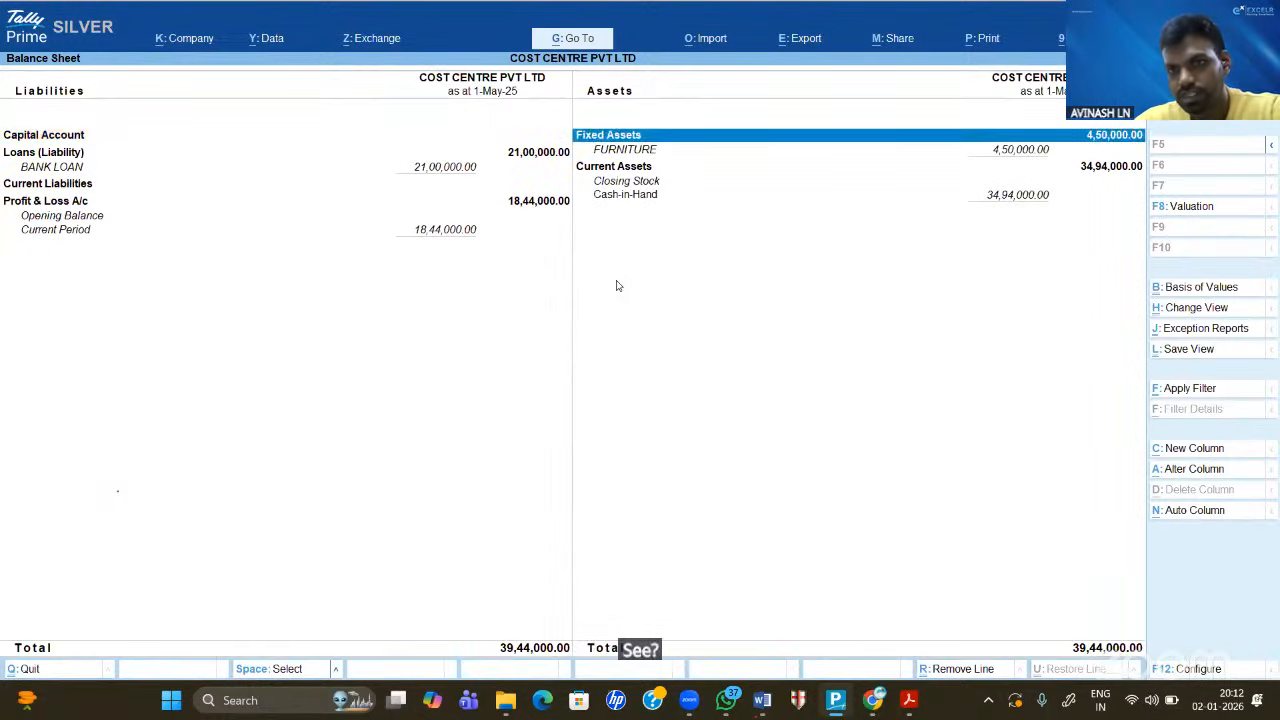
pyautogui.press('Down')
pyautogui.press('Return')
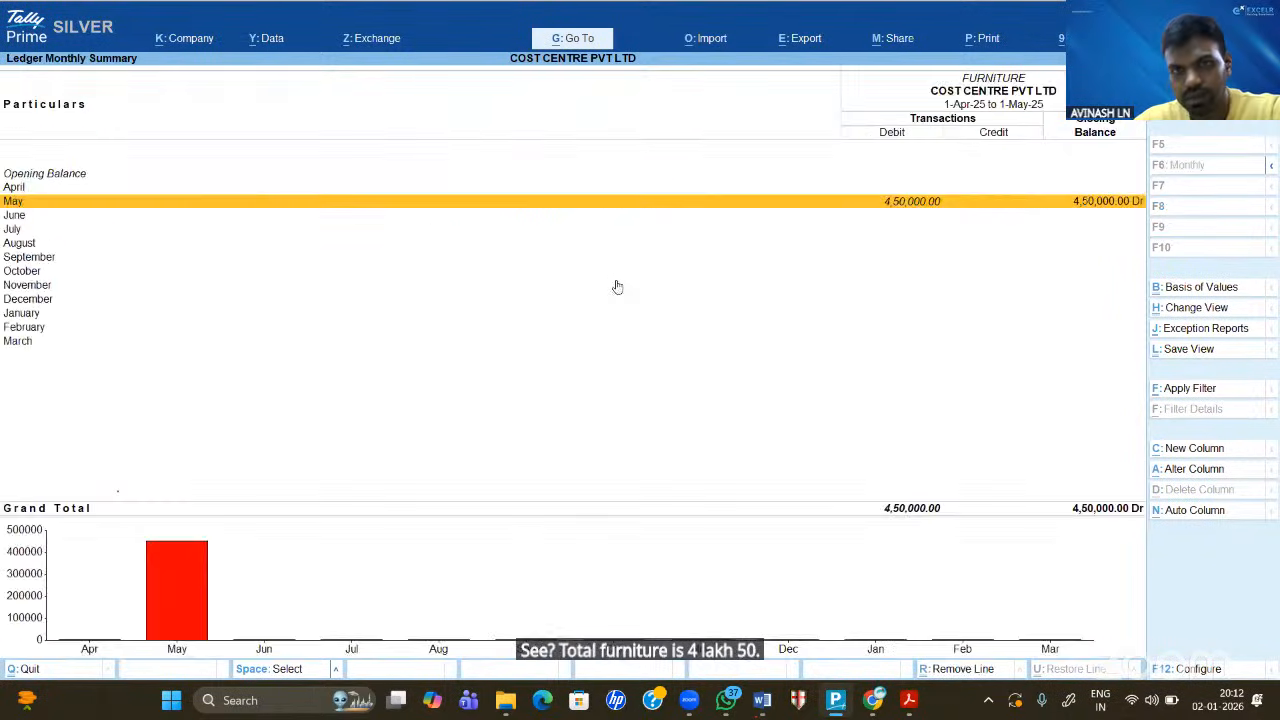
pyautogui.press('Return')
pyautogui.press('Return')
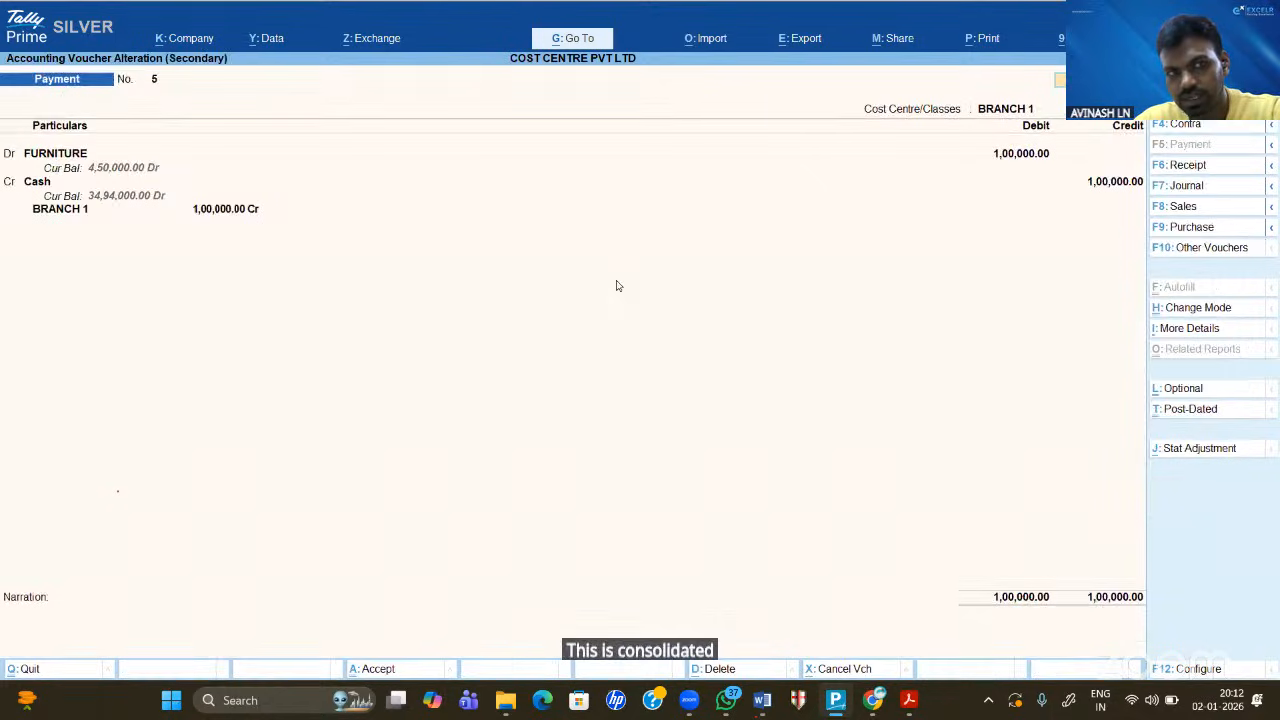
pyautogui.press('Escape')
pyautogui.press('Escape')
pyautogui.press('Escape')
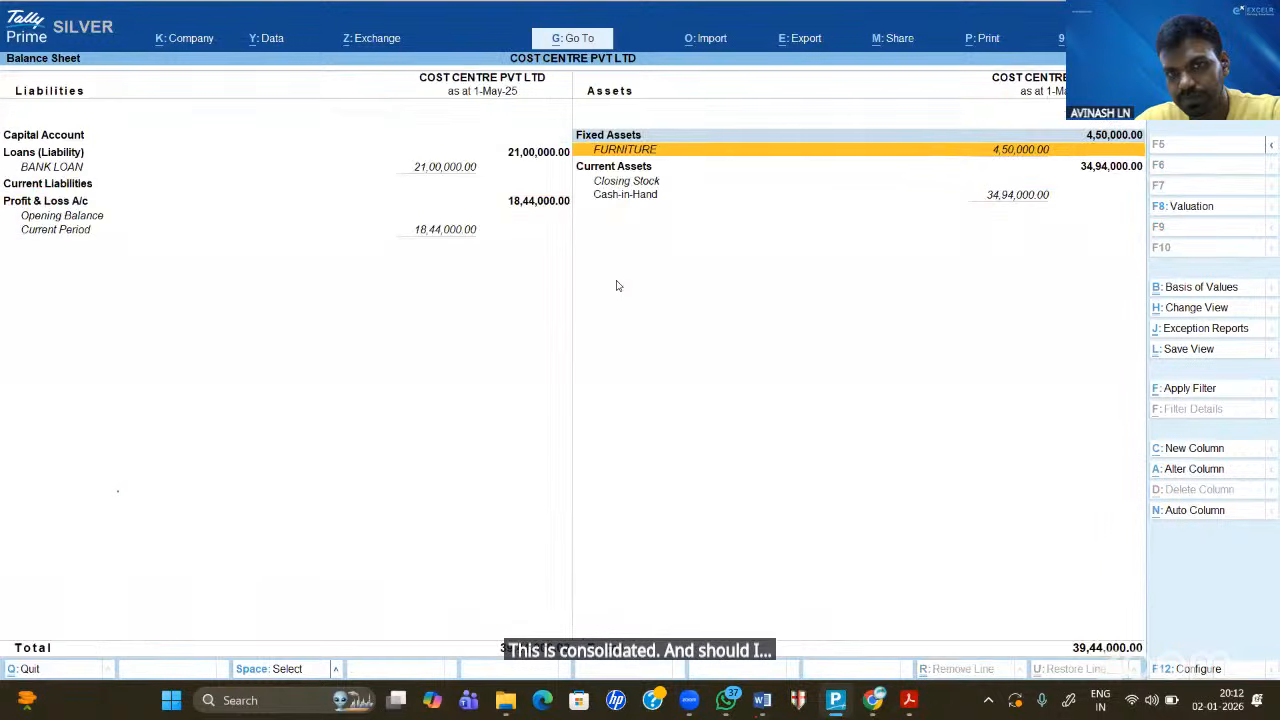
pyautogui.press('Escape')
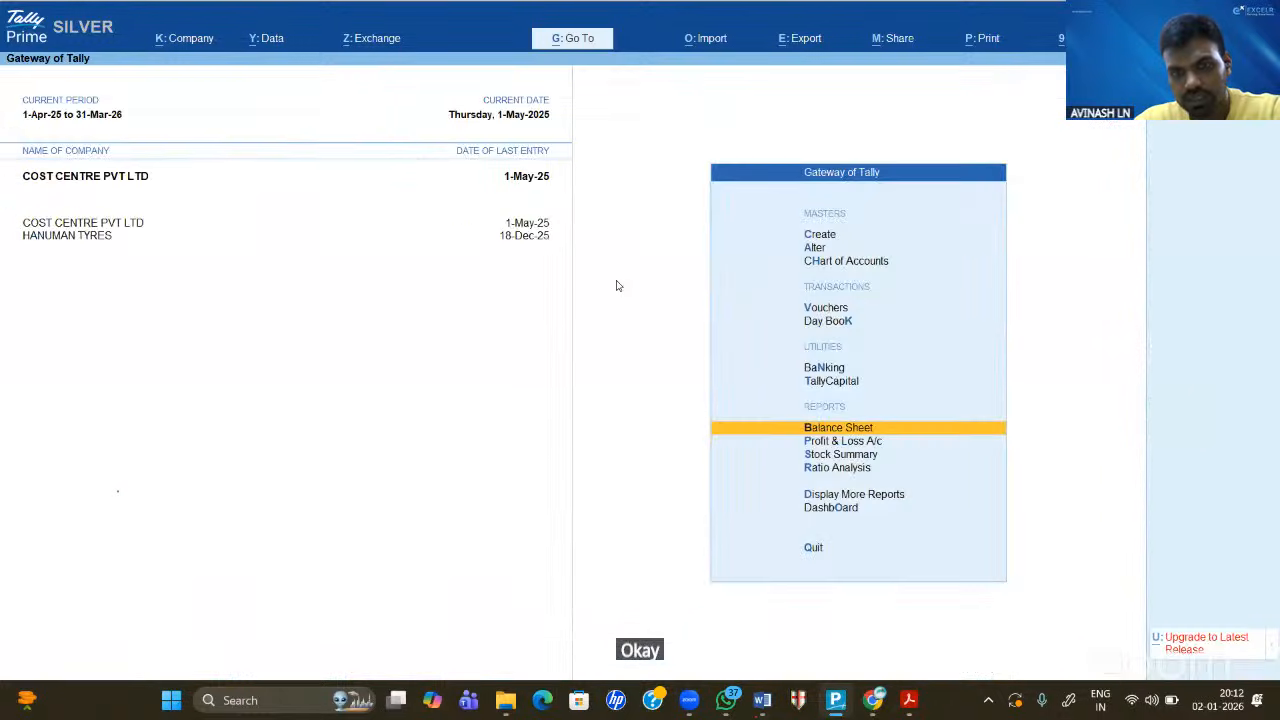
# - Open the Cost Centre Break-up report for BRANCH 1 under Statements of Accounts
pyautogui.press('Down')
pyautogui.press('Down')
pyautogui.press('Down')
pyautogui.press('Down')
pyautogui.press('Return')
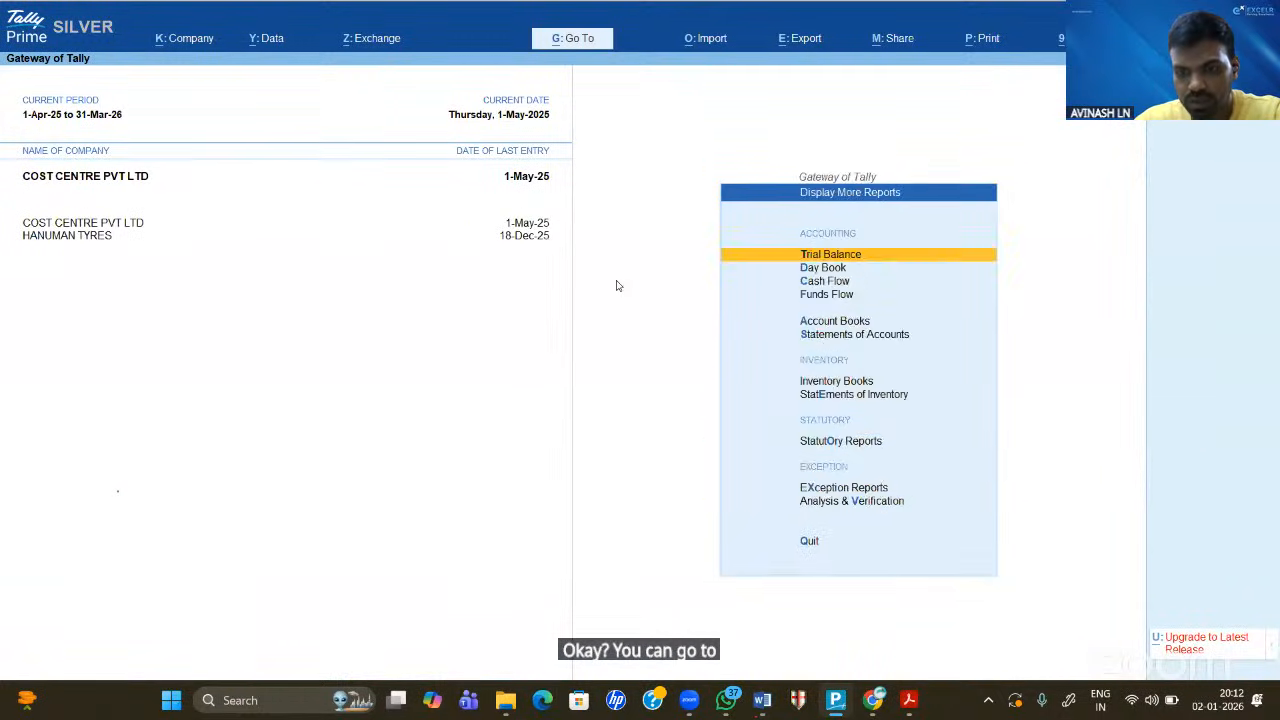
pyautogui.press('Down')
pyautogui.press('Down')
pyautogui.press('Down')
pyautogui.press('Down')
pyautogui.press('Down')
pyautogui.press('Down')
pyautogui.press('Down')
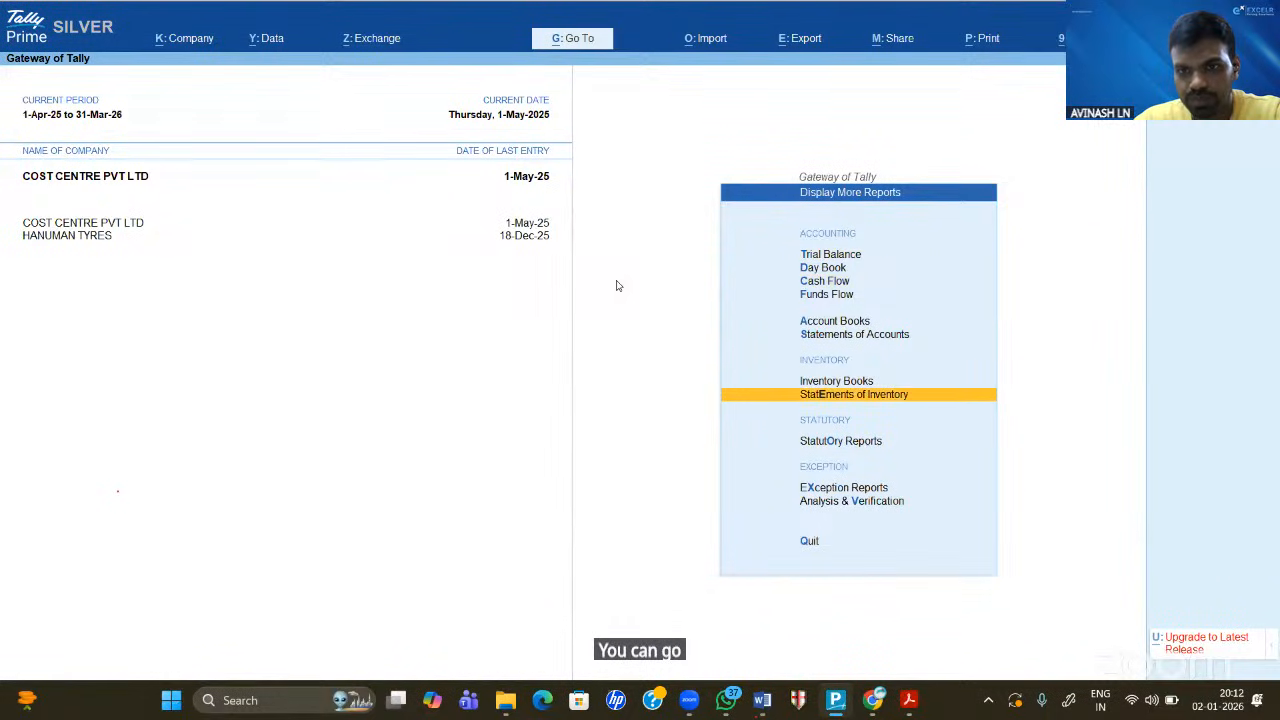
pyautogui.press('Return')
pyautogui.press('Escape')
pyautogui.press('Up')
pyautogui.press('Up')
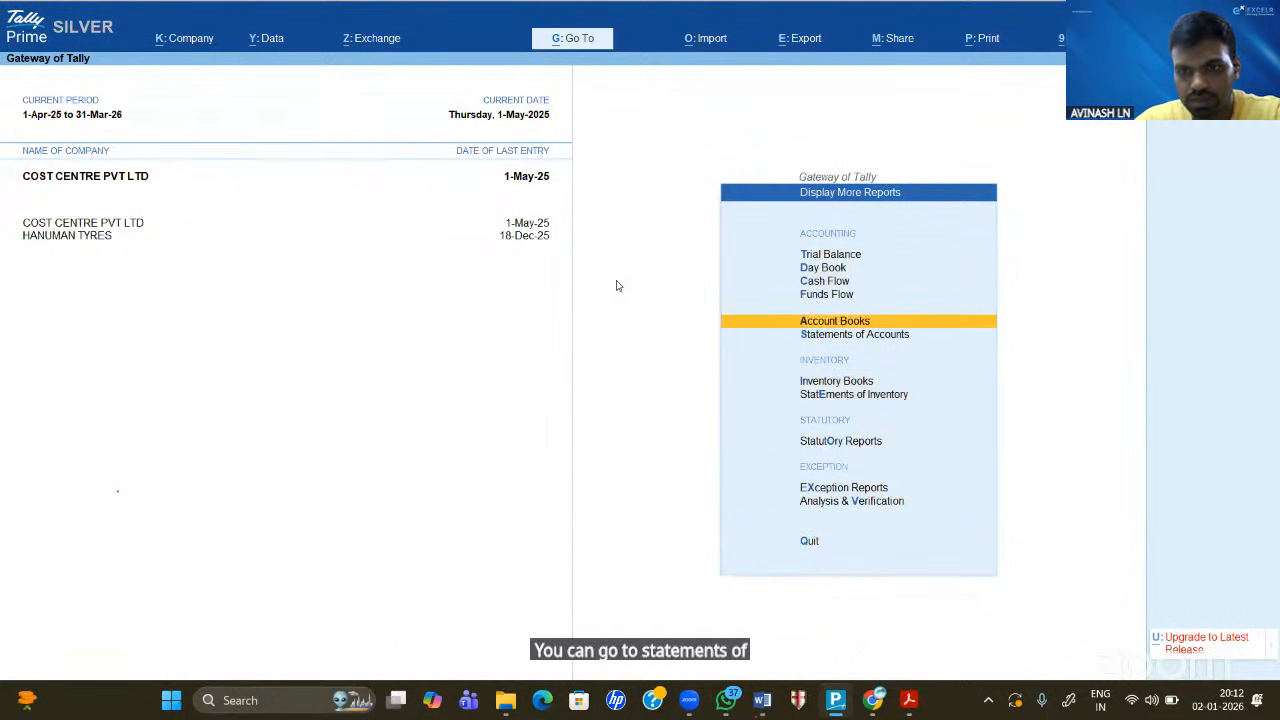
pyautogui.press('Down')
pyautogui.press('Return')
pyautogui.press('Down')
pyautogui.press('Return')
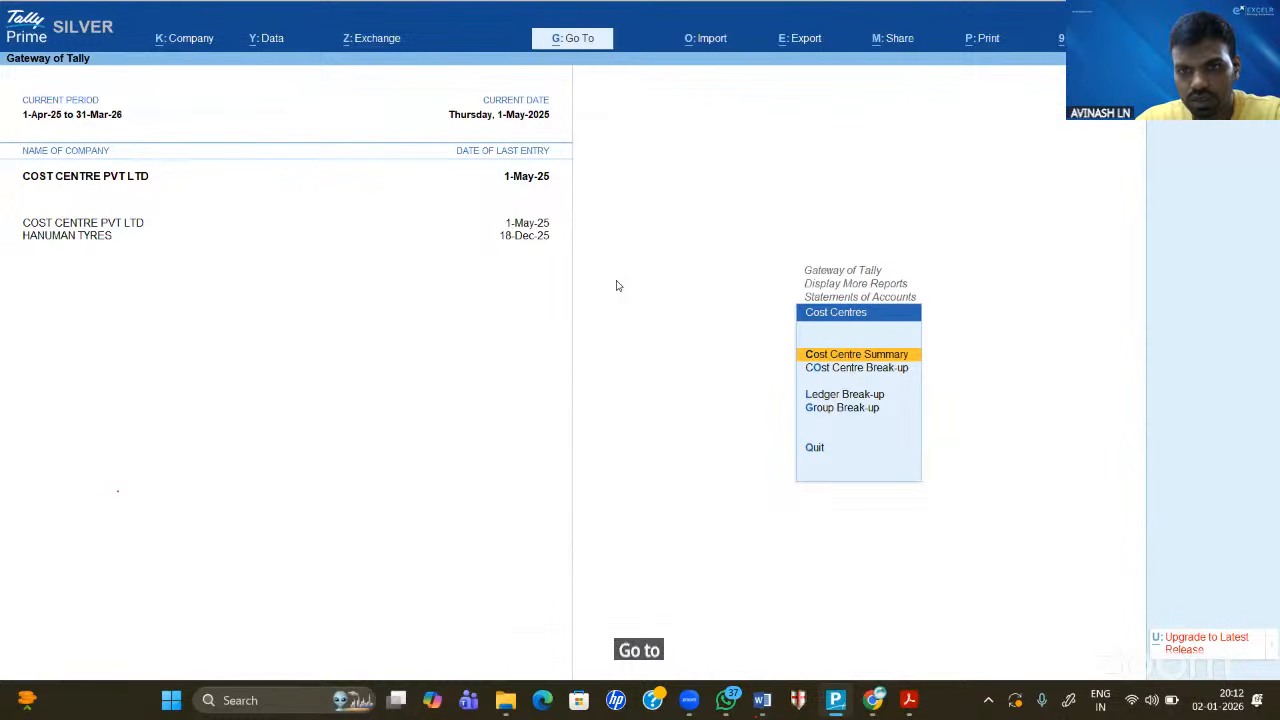
pyautogui.press('Down')
pyautogui.press('Return')
pyautogui.press('Return')
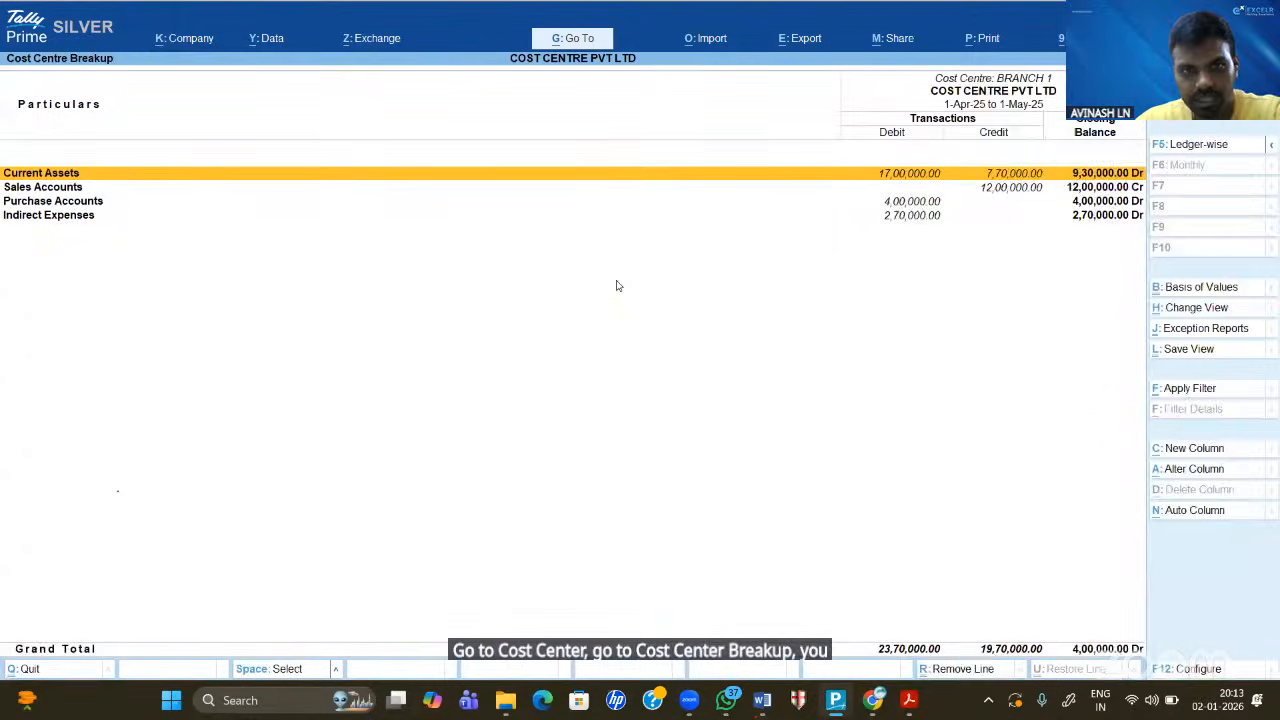
# - Show ledgers under each group and bring up Excel export settings for CCBkUp.xlsx
pyautogui.hotkey('alt', 'F5')
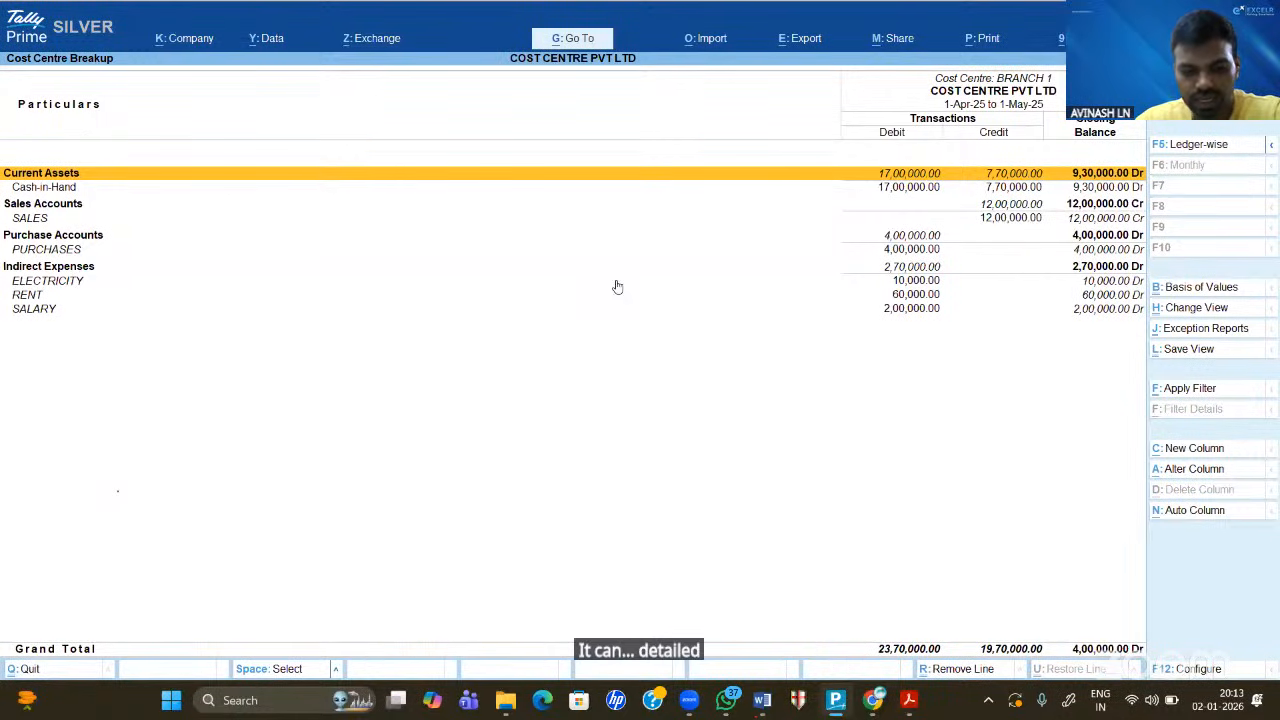
pyautogui.press('ctrl')
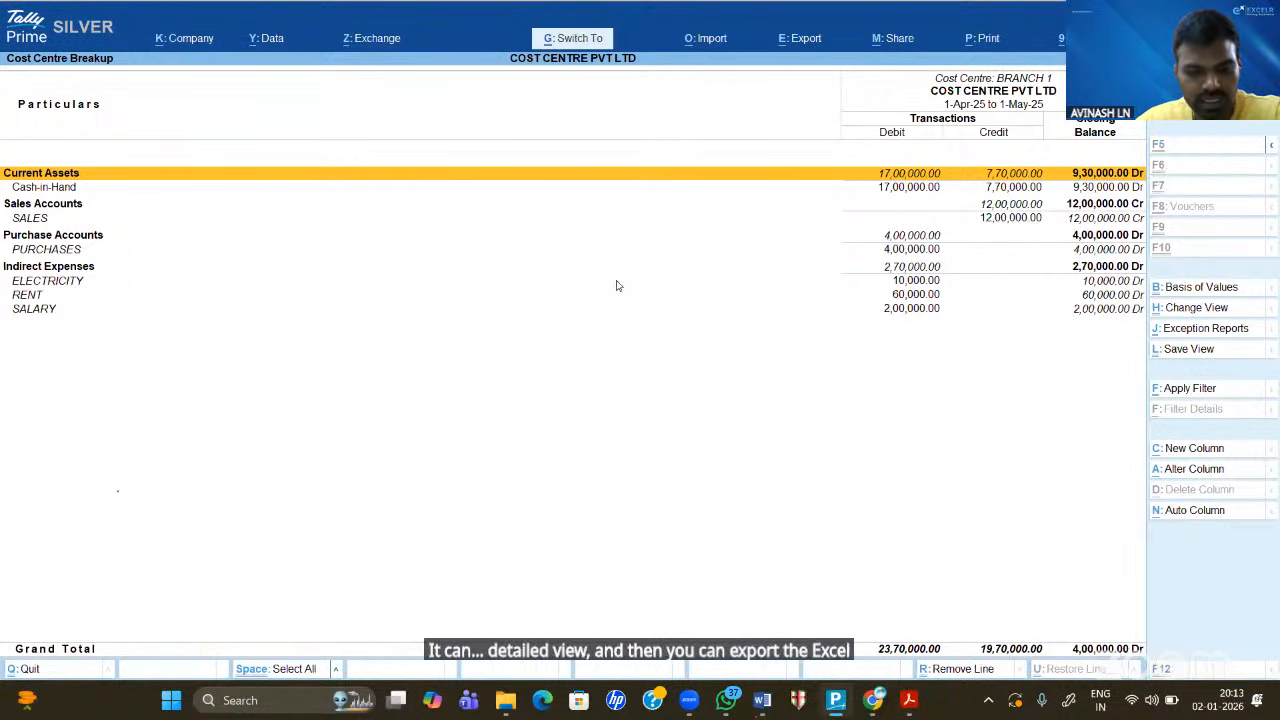
pyautogui.hotkey('ctrl', 'e')
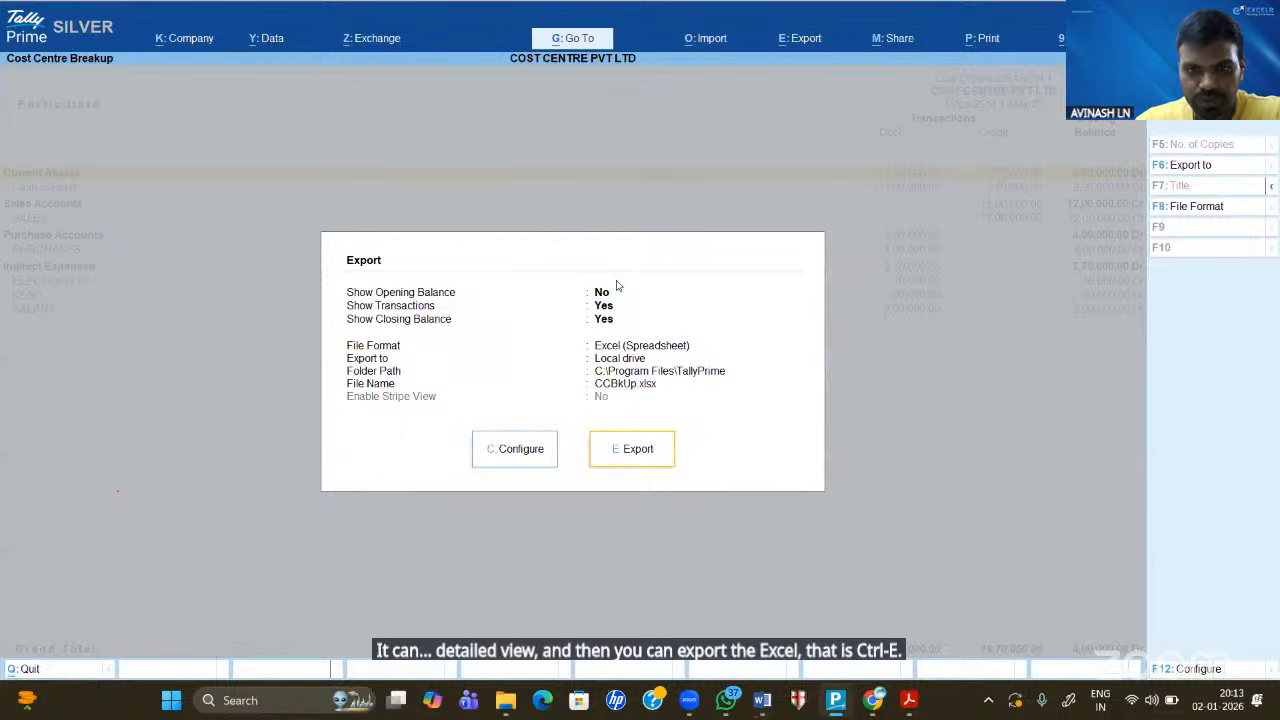
# - Export BRANCH 1's breakup to CCBkUp.xlsx, verify the 2370000.00 Grand Total, then close Excel
pyautogui.press('e')
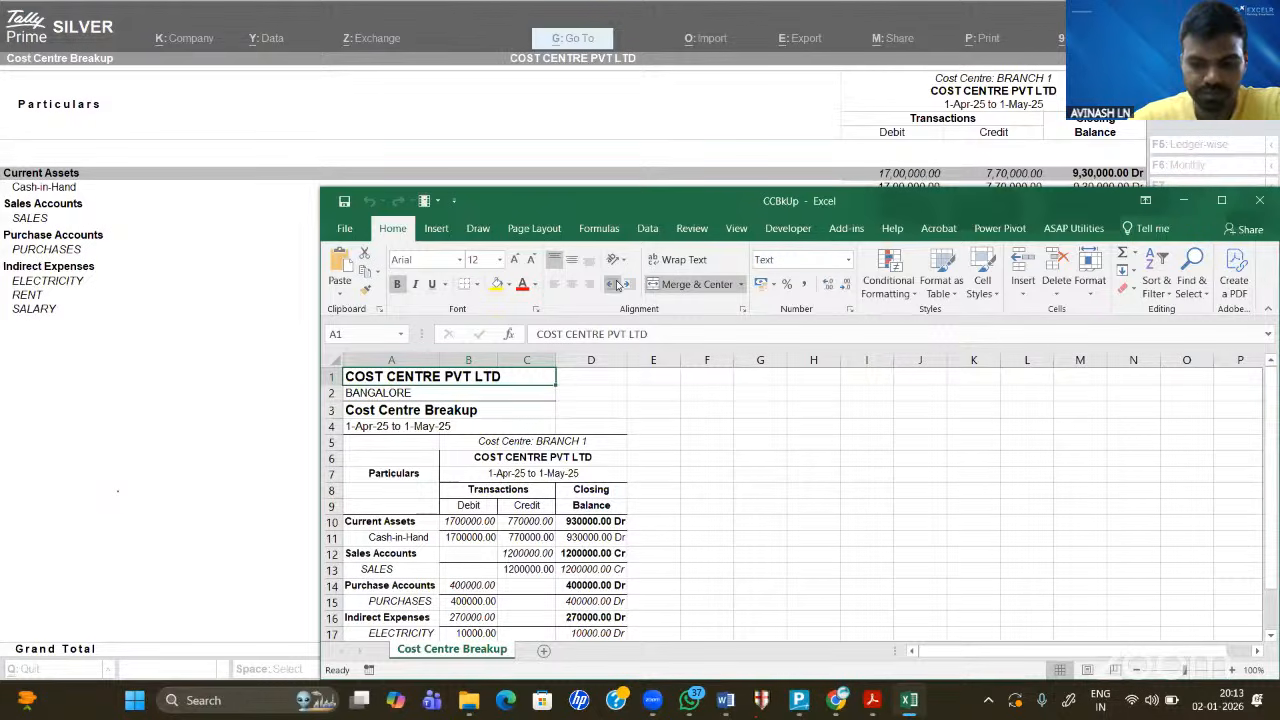
pyautogui.scroll(-2, 616, 280)
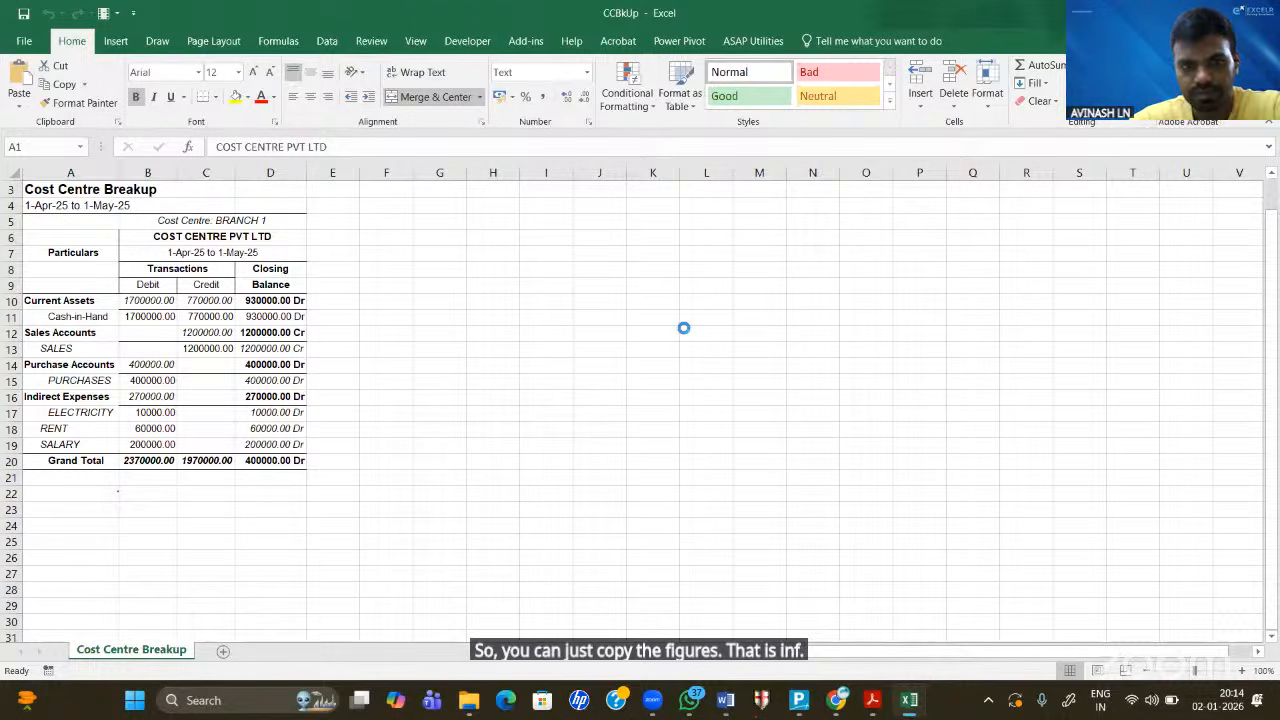
pyautogui.hotkey('alt', 'F4')
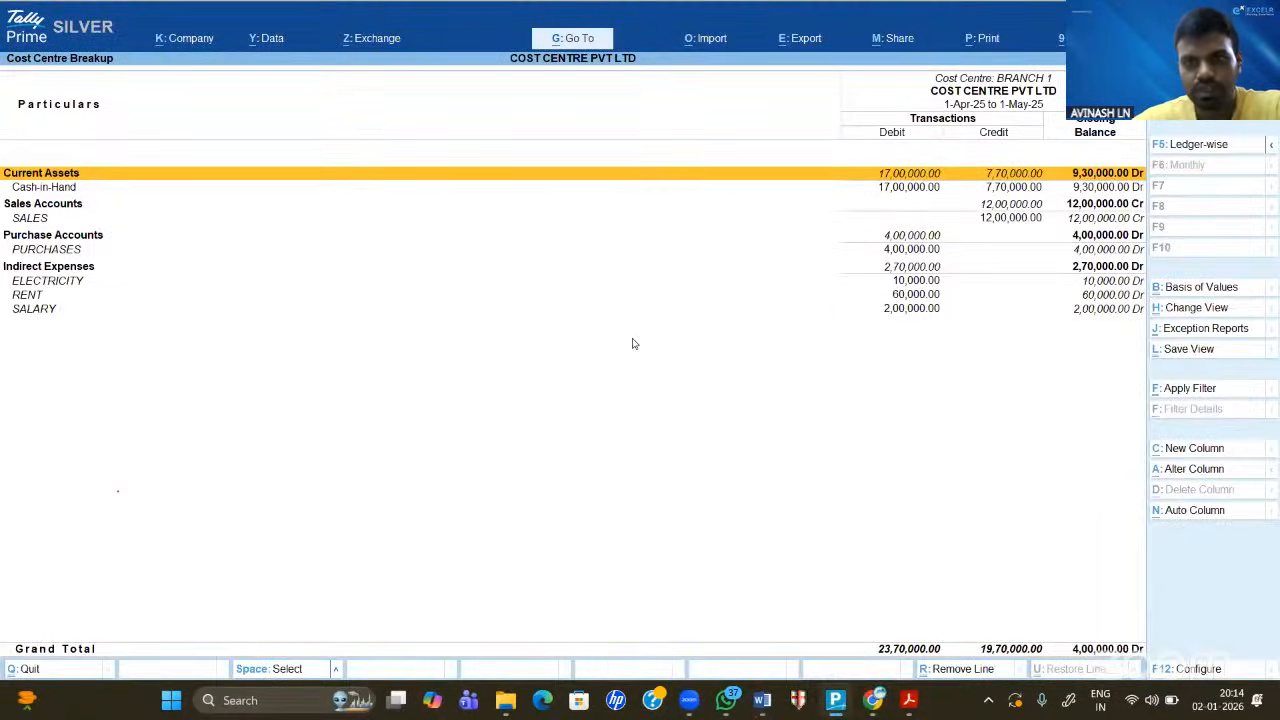
# - Close the Cost Centre Breakup and back out through the Cost Centres menu
pyautogui.press('Escape')
pyautogui.press('Escape')
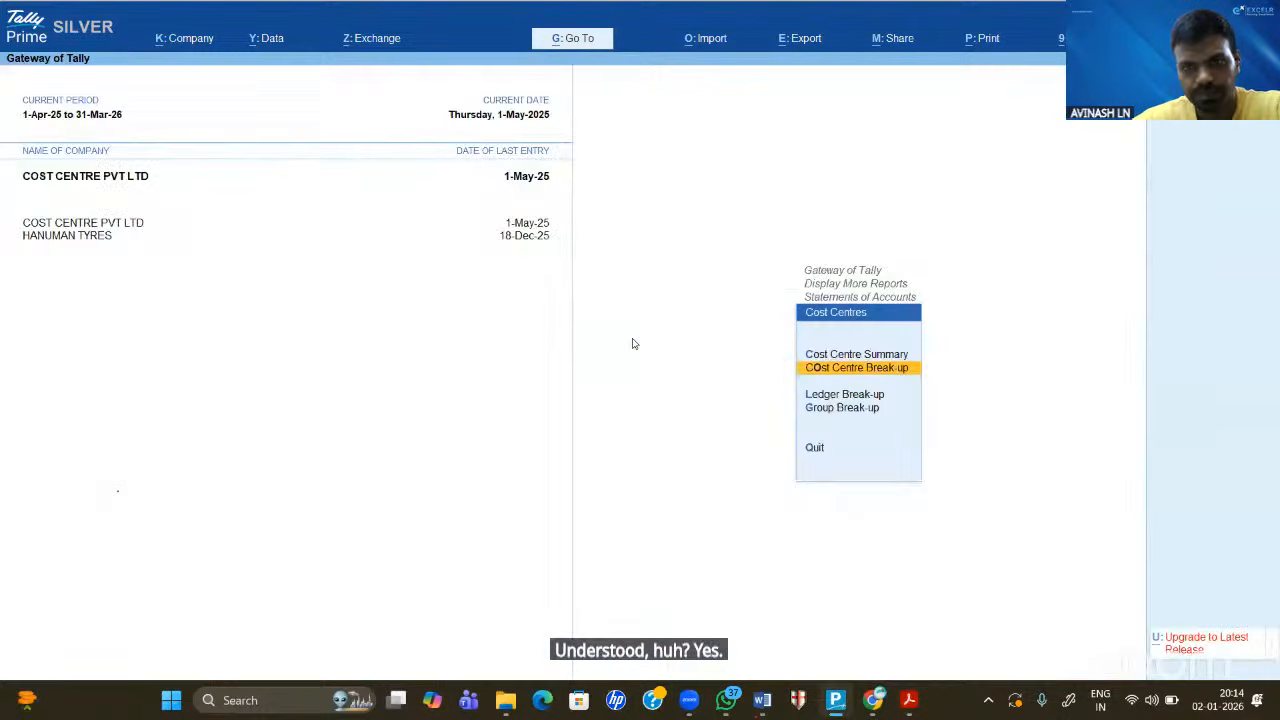
pyautogui.press('Escape')
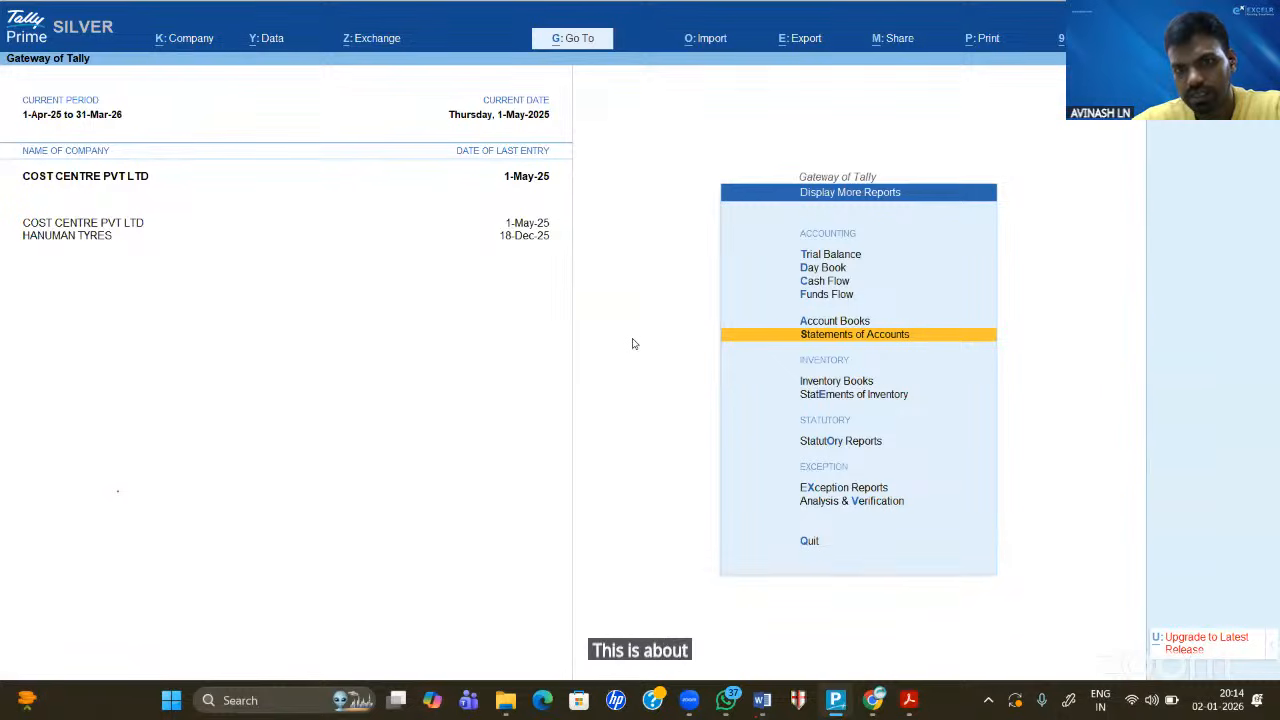
pyautogui.press('Escape')
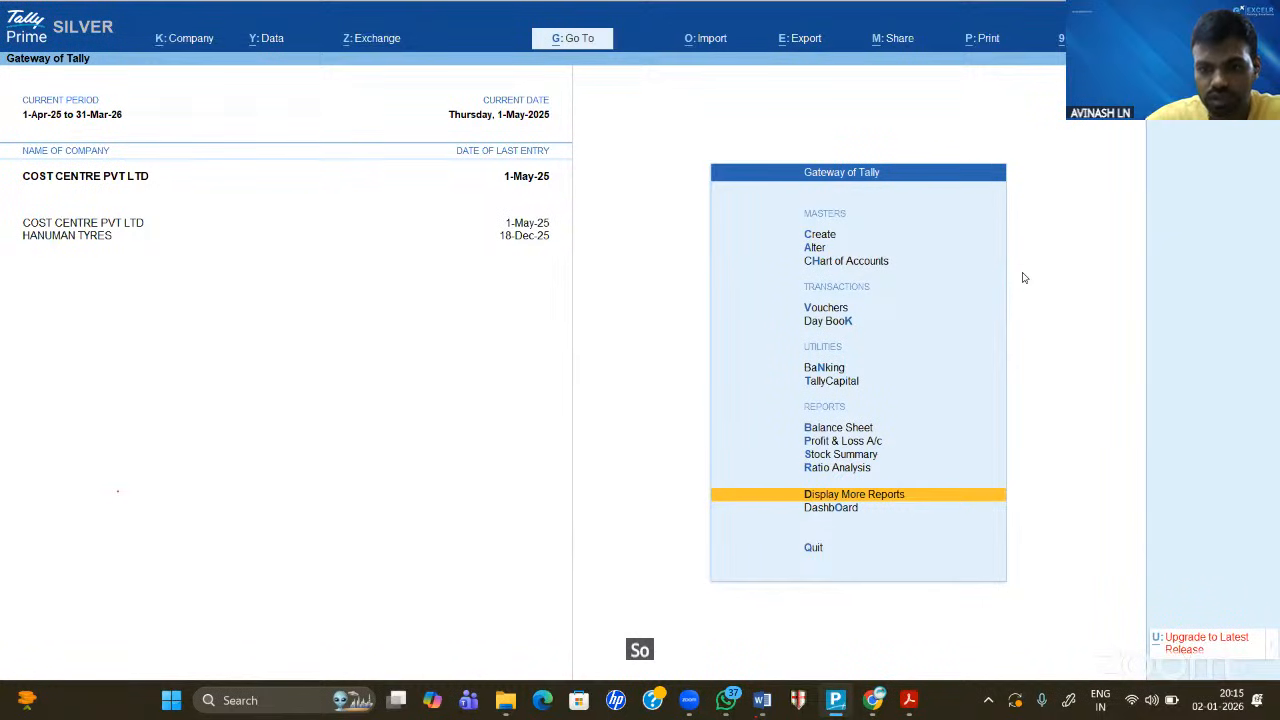
# - Bring up TALLY_PL_BS - Copy.pdf and read the voucher notes, practice task and solution table
pyautogui.click(911, 696)
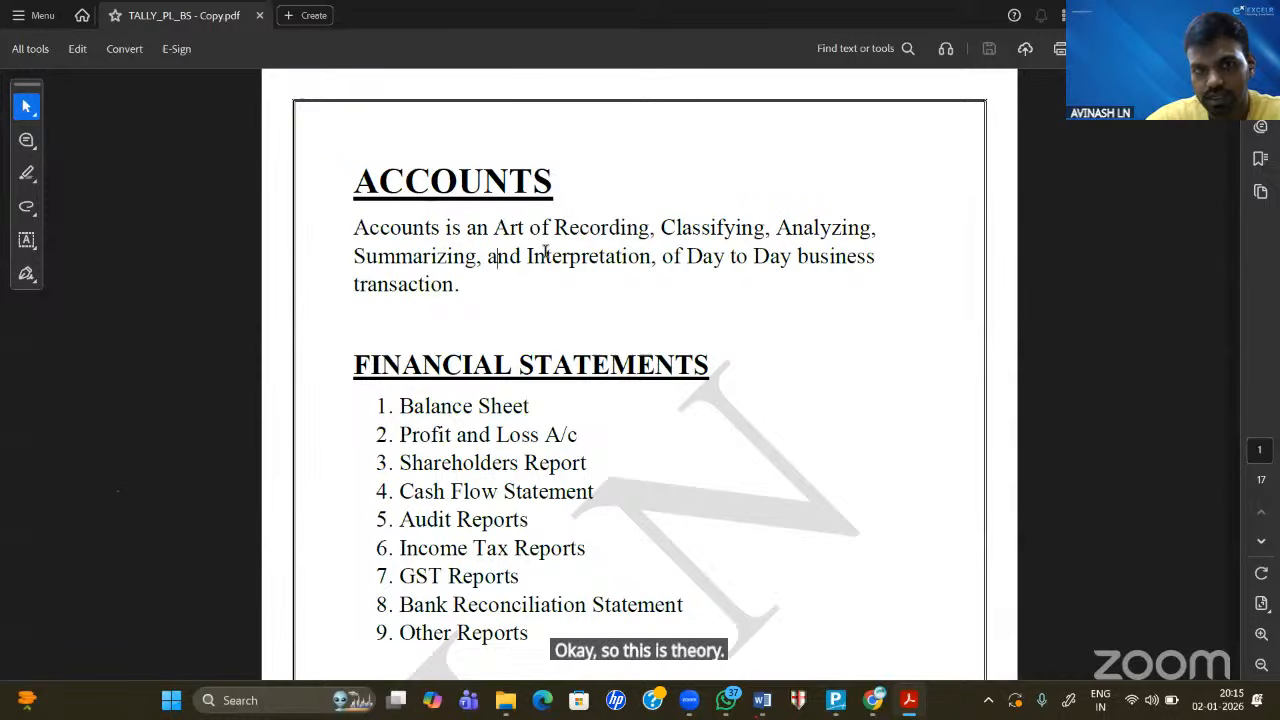
pyautogui.scroll(-3, 545, 252)
pyautogui.scroll(-10, 545, 252)
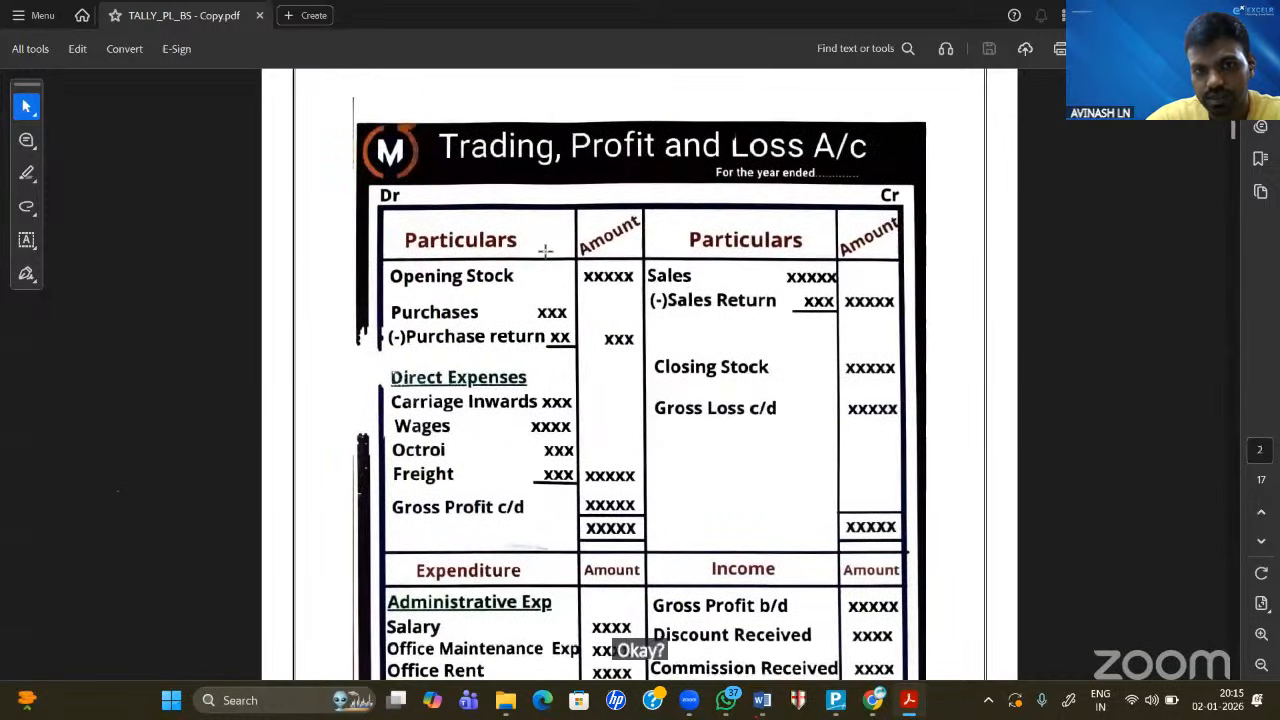
pyautogui.scroll(-10, 545, 252)
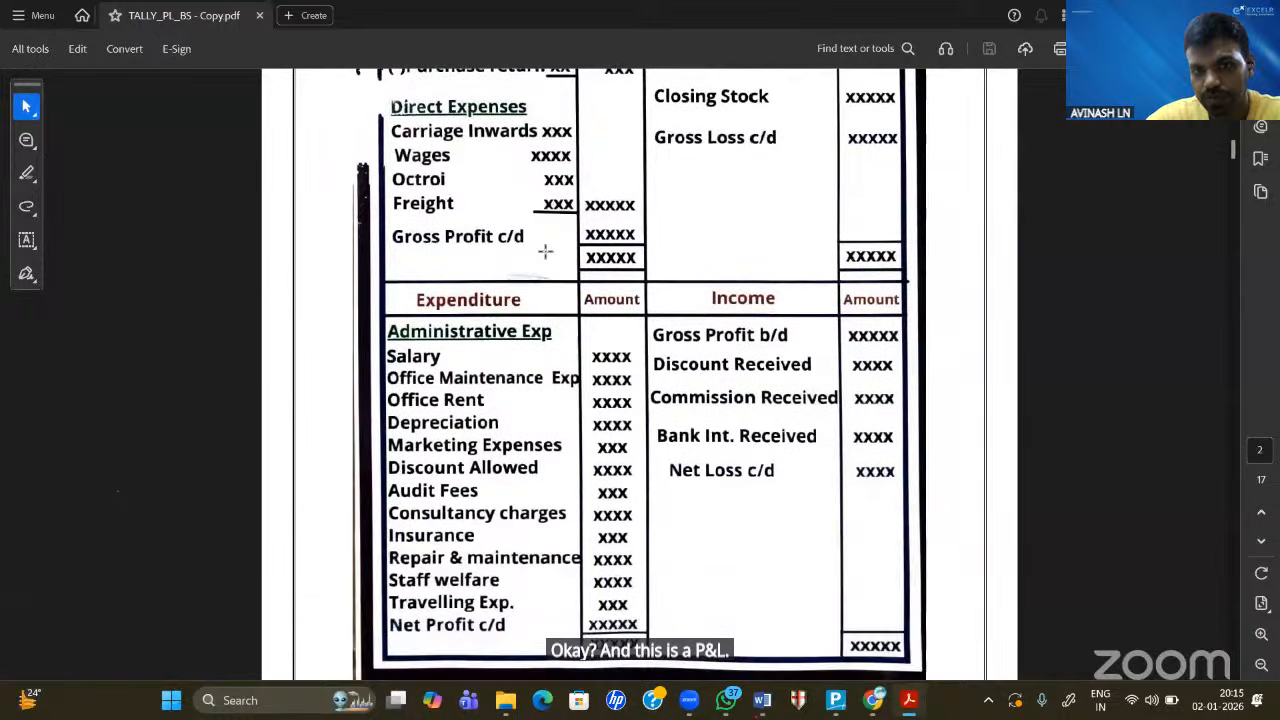
pyautogui.scroll(-10, 545, 252)
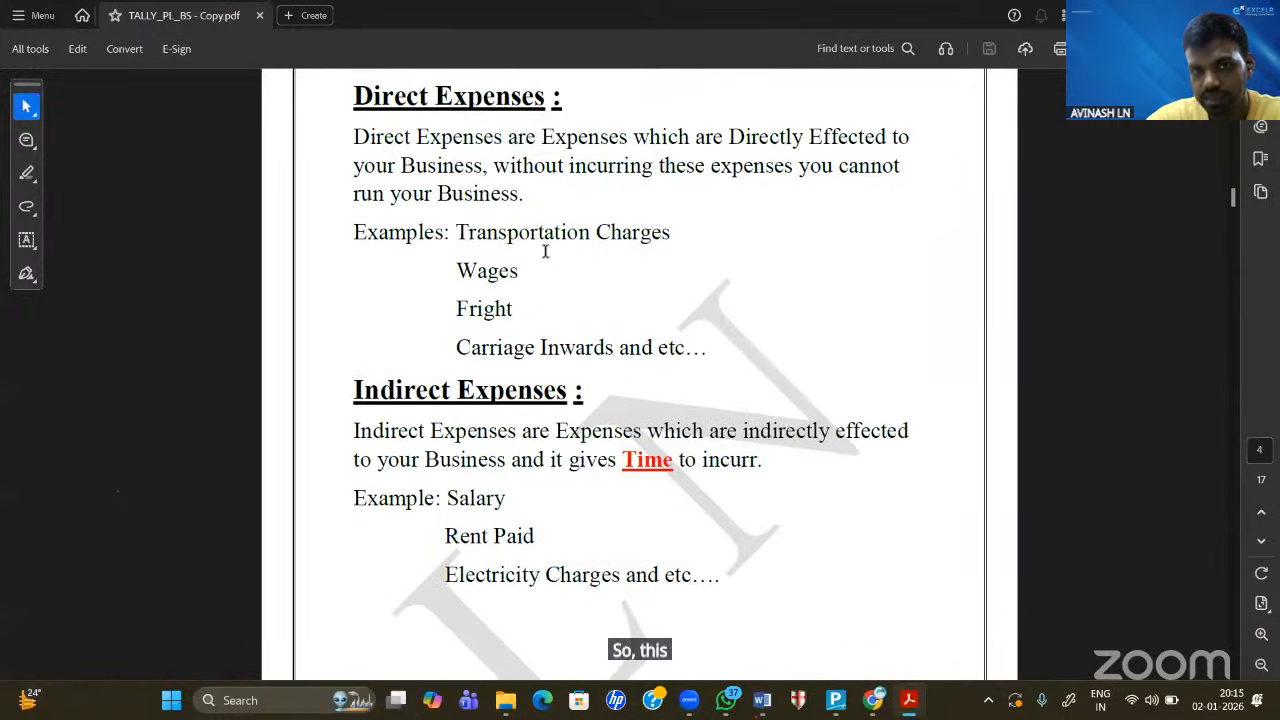
pyautogui.scroll(-1, 545, 252)
pyautogui.scroll(-5, 545, 258)
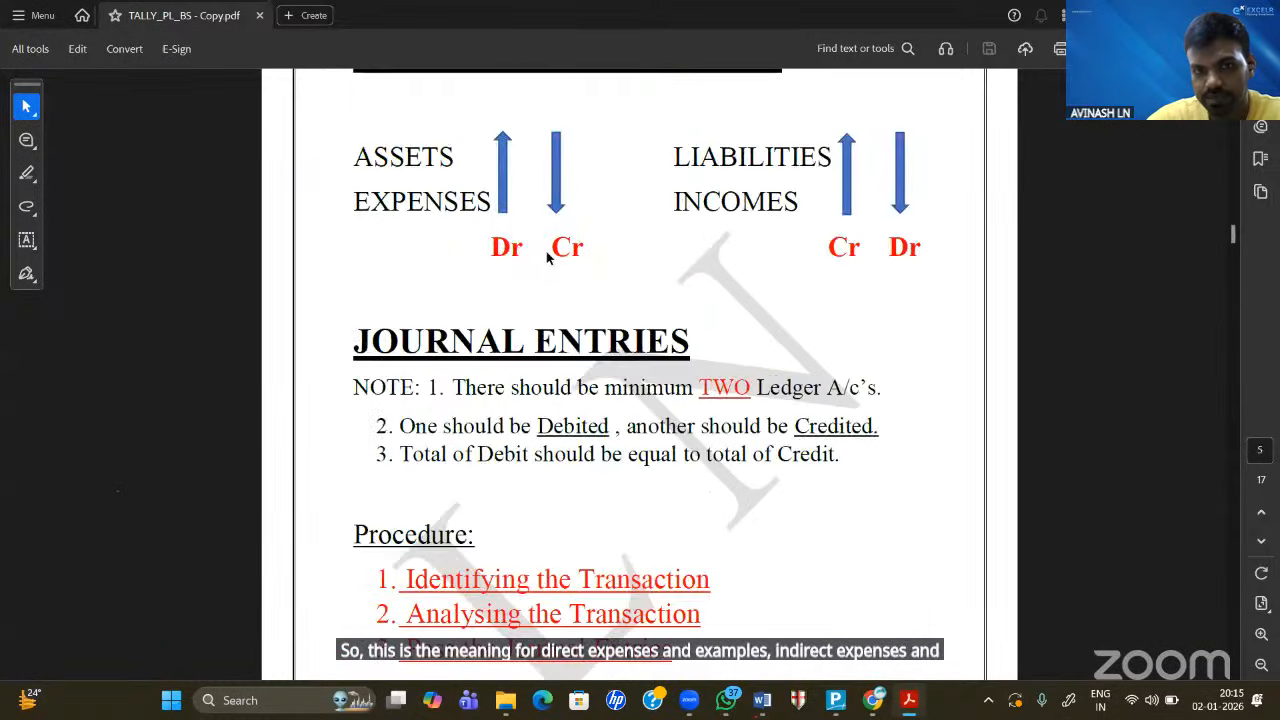
pyautogui.scroll(2, 546, 255)
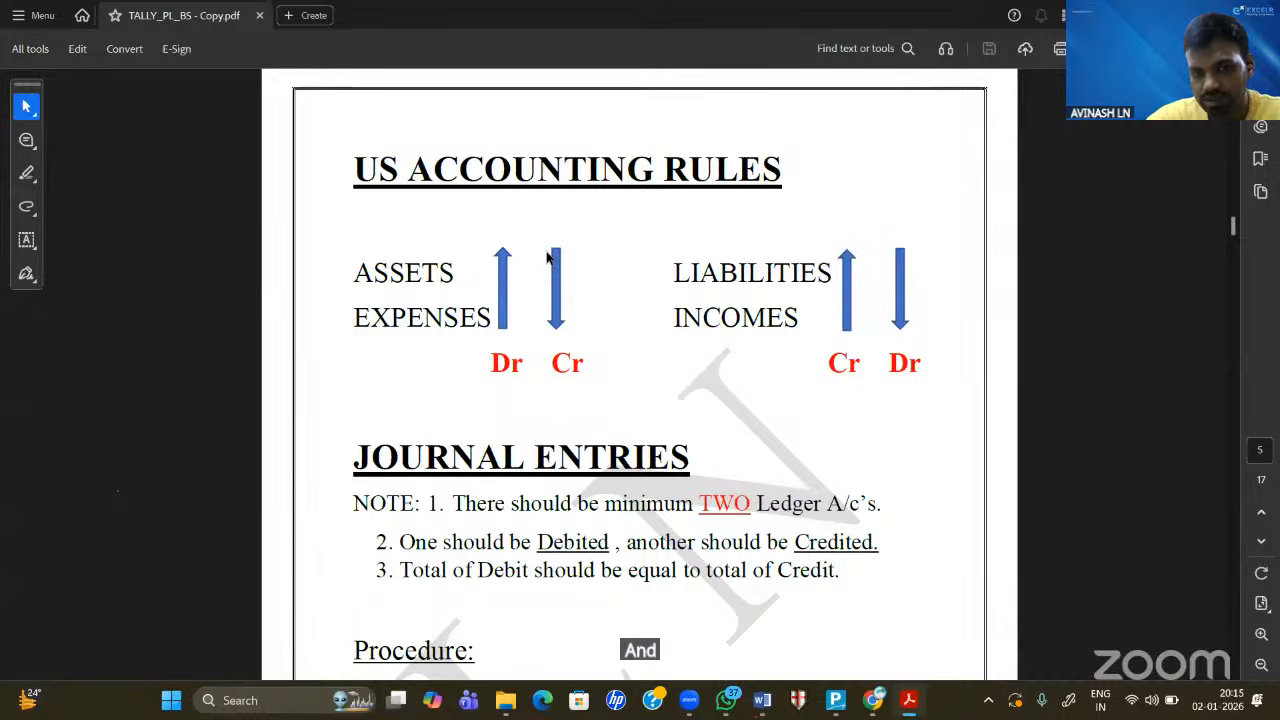
pyautogui.scroll(-4, 546, 258)
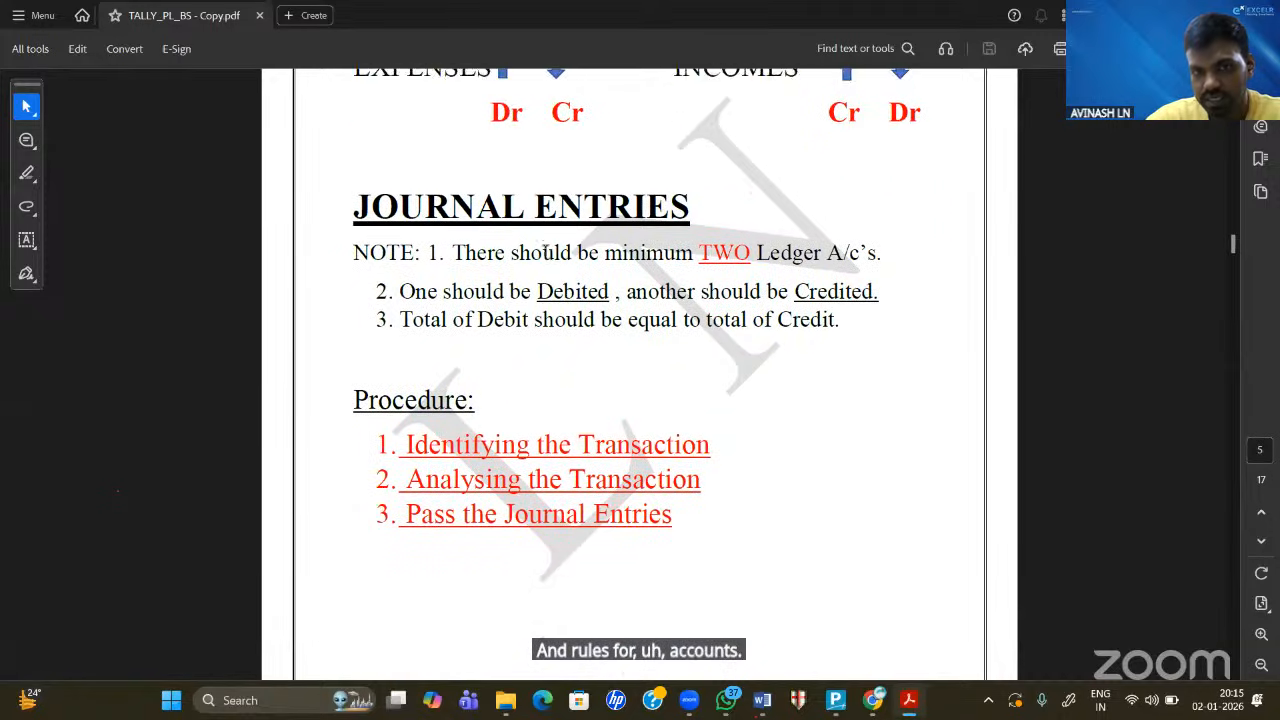
pyautogui.scroll(-2, 546, 255)
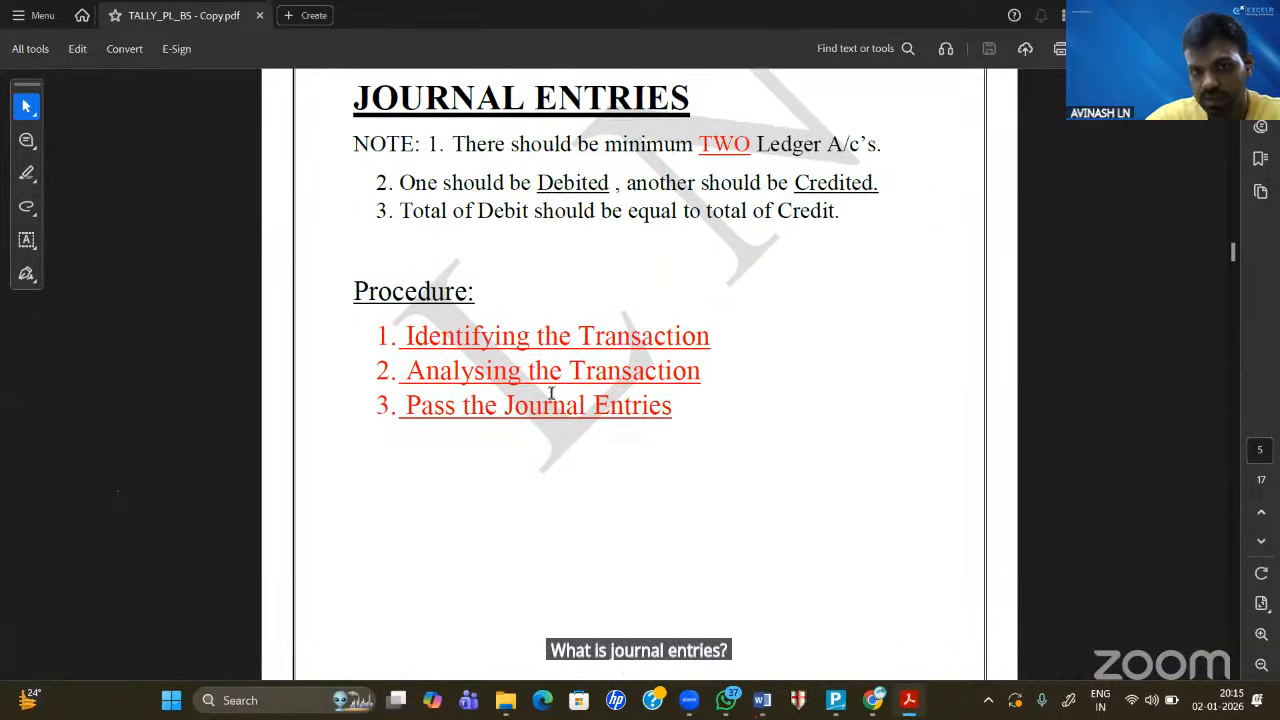
pyautogui.scroll(-3, 551, 400)
pyautogui.scroll(1, 551, 405)
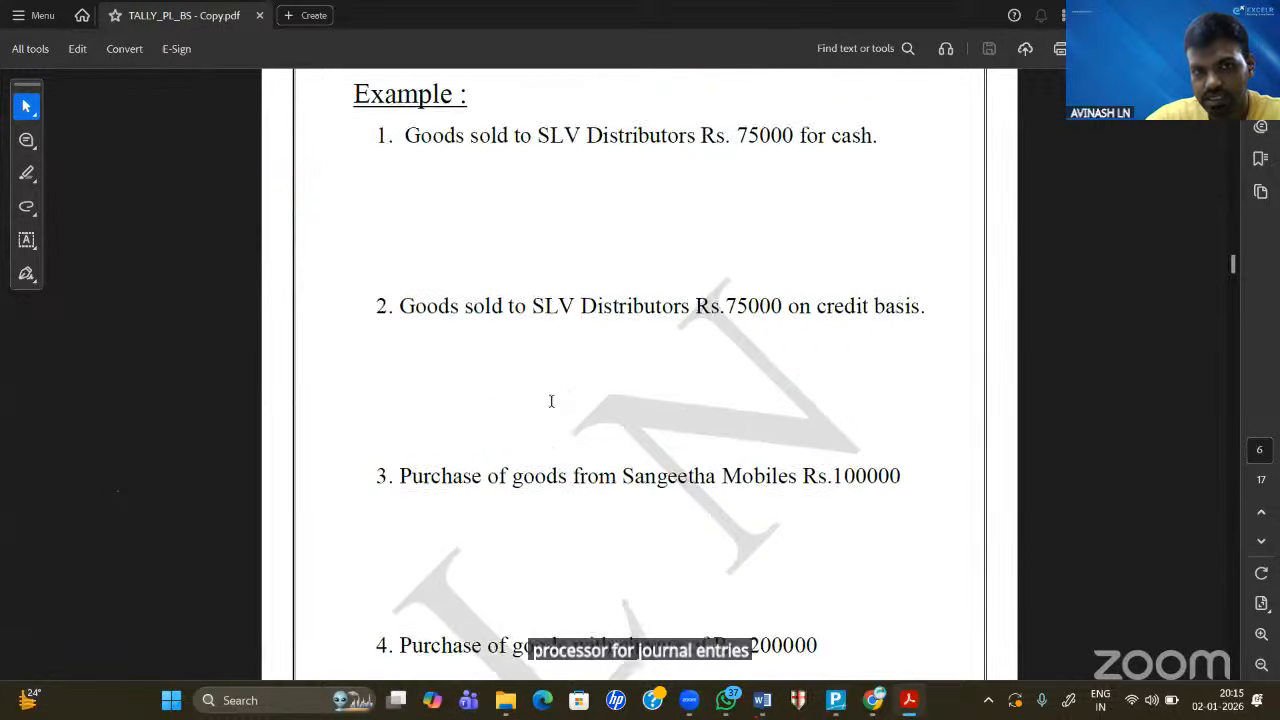
pyautogui.scroll(-15, 551, 401)
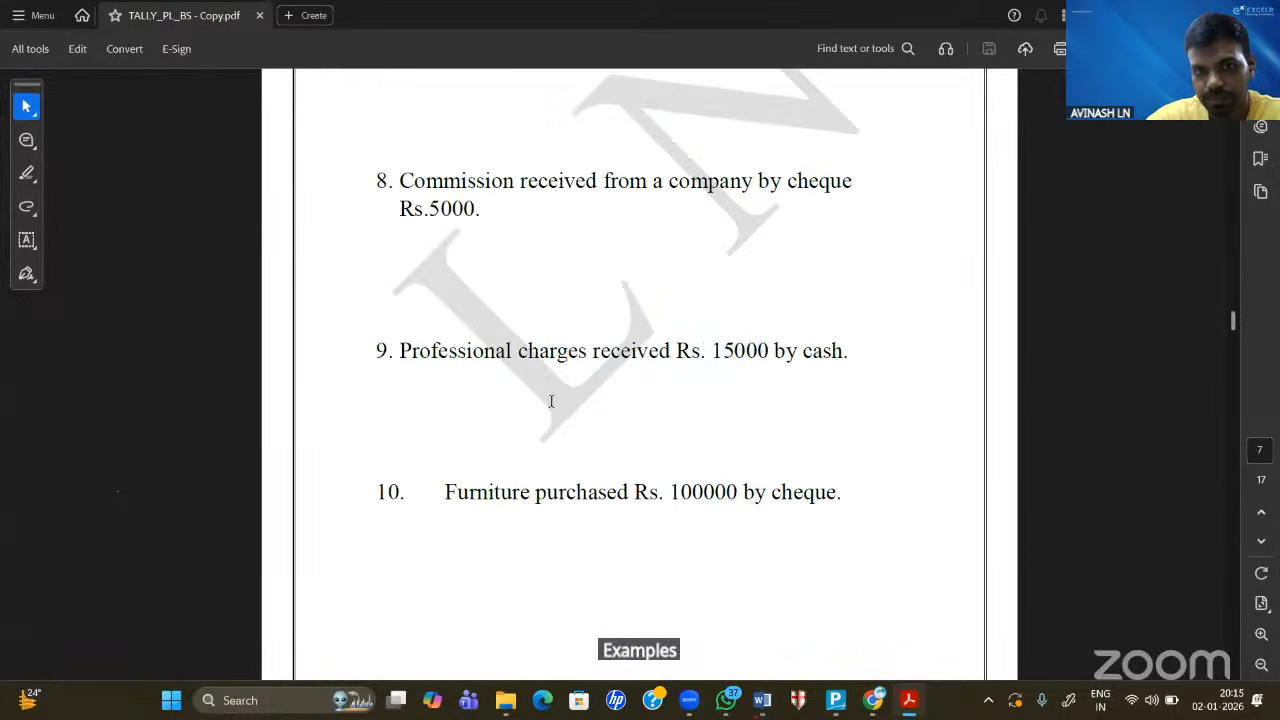
pyautogui.scroll(-20, 551, 401)
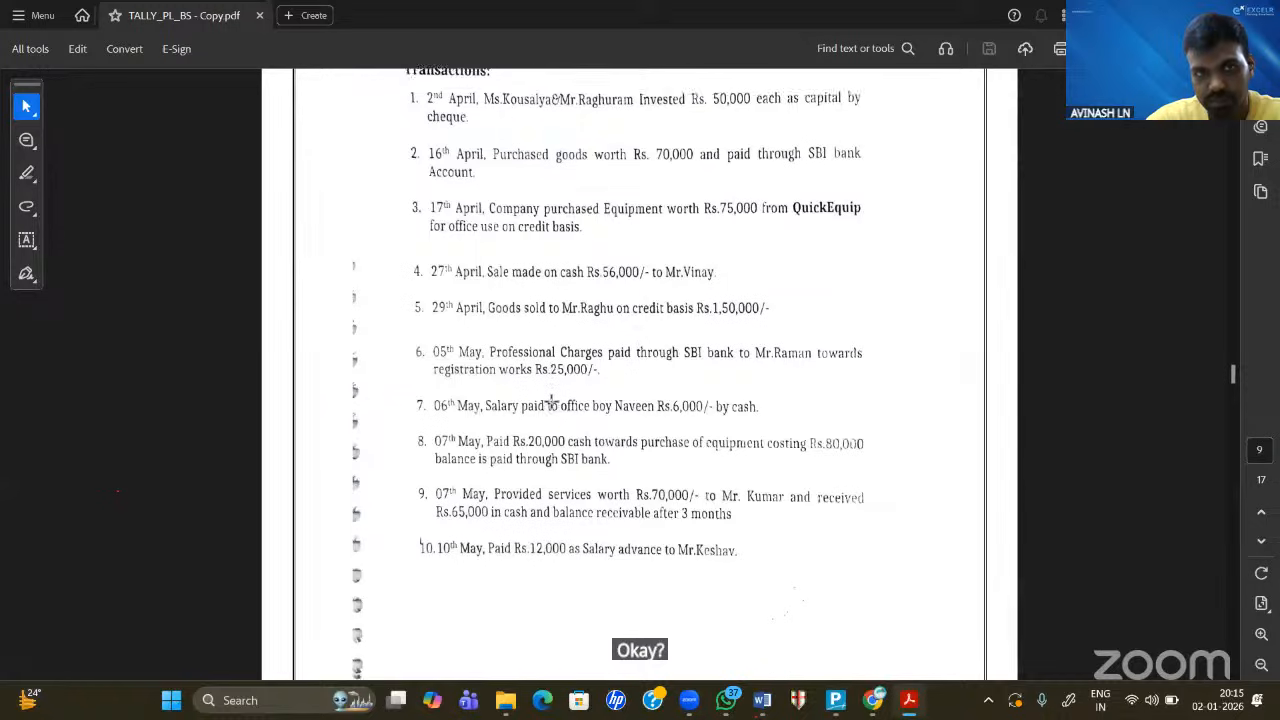
pyautogui.scroll(-1, 551, 401)
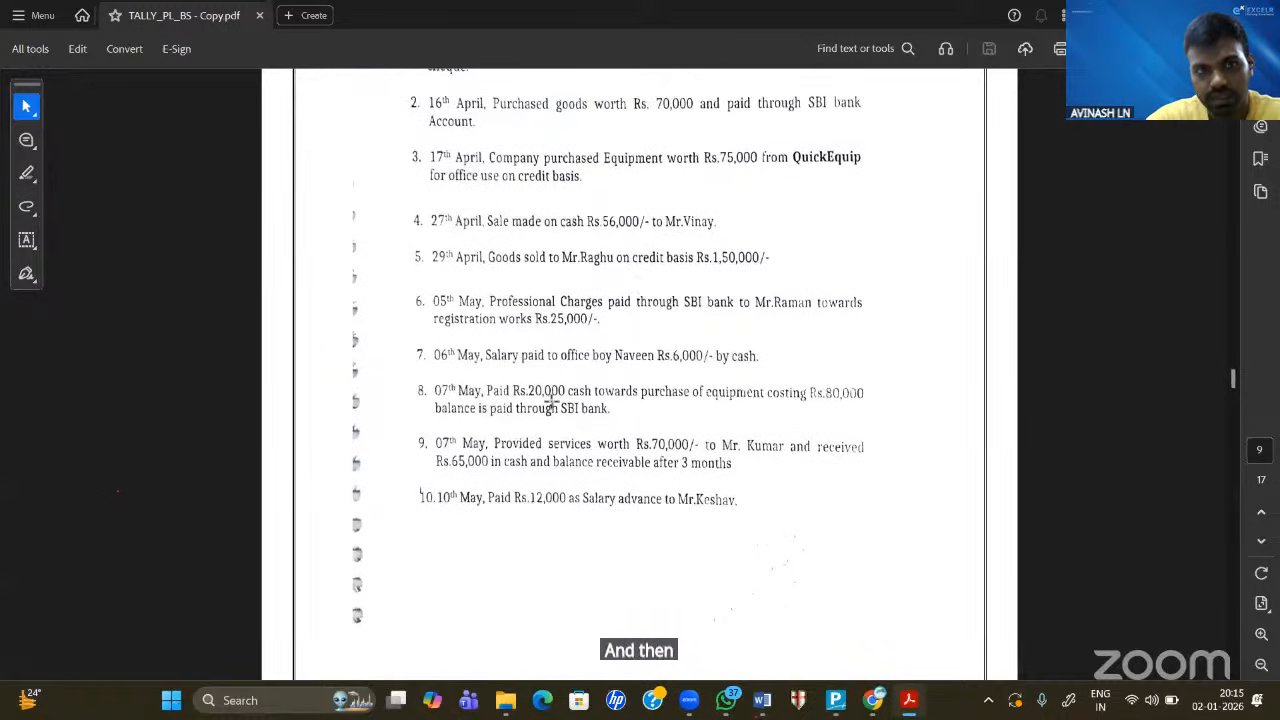
pyautogui.scroll(3, 551, 401)
pyautogui.scroll(-5, 551, 401)
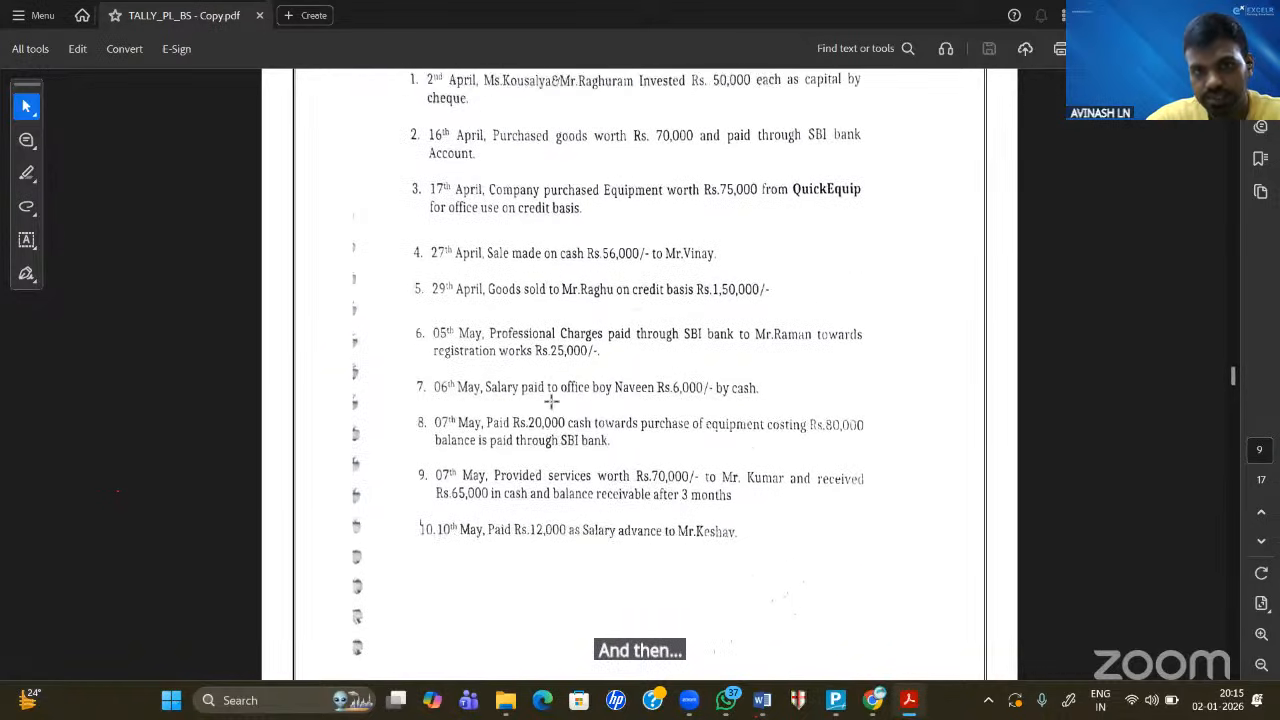
pyautogui.scroll(-10, 551, 401)
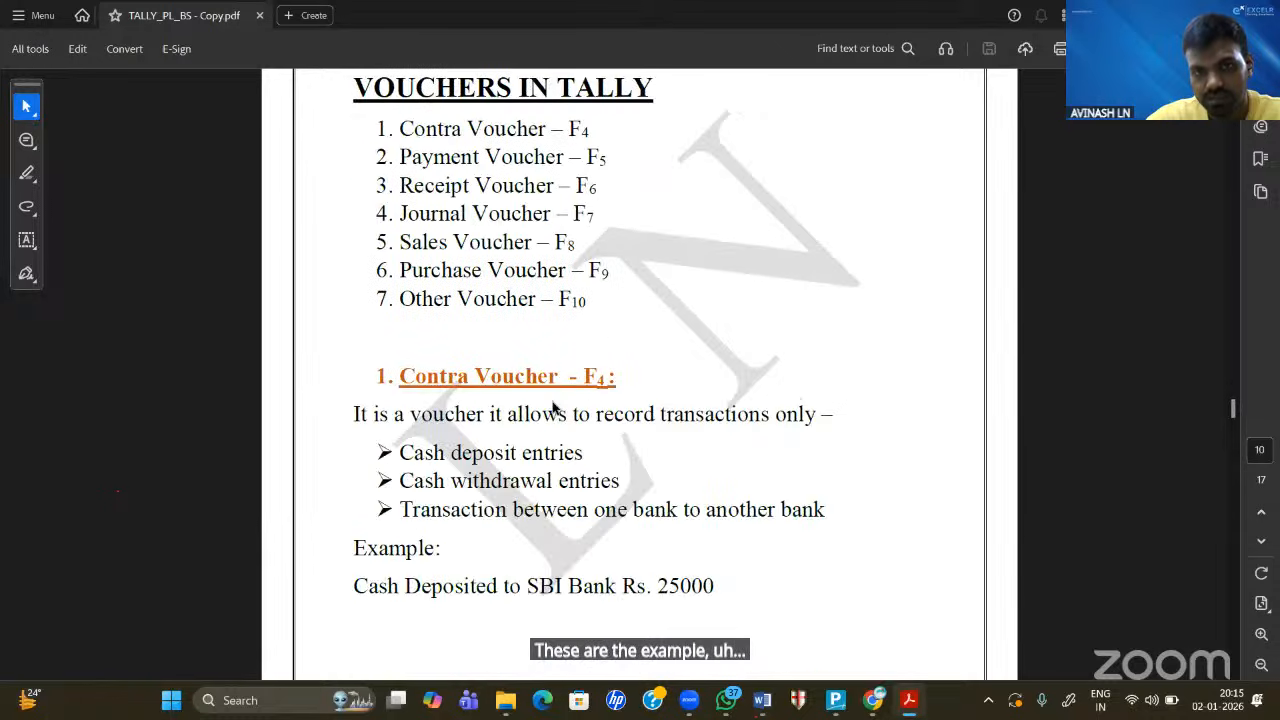
pyautogui.scroll(4, 551, 401)
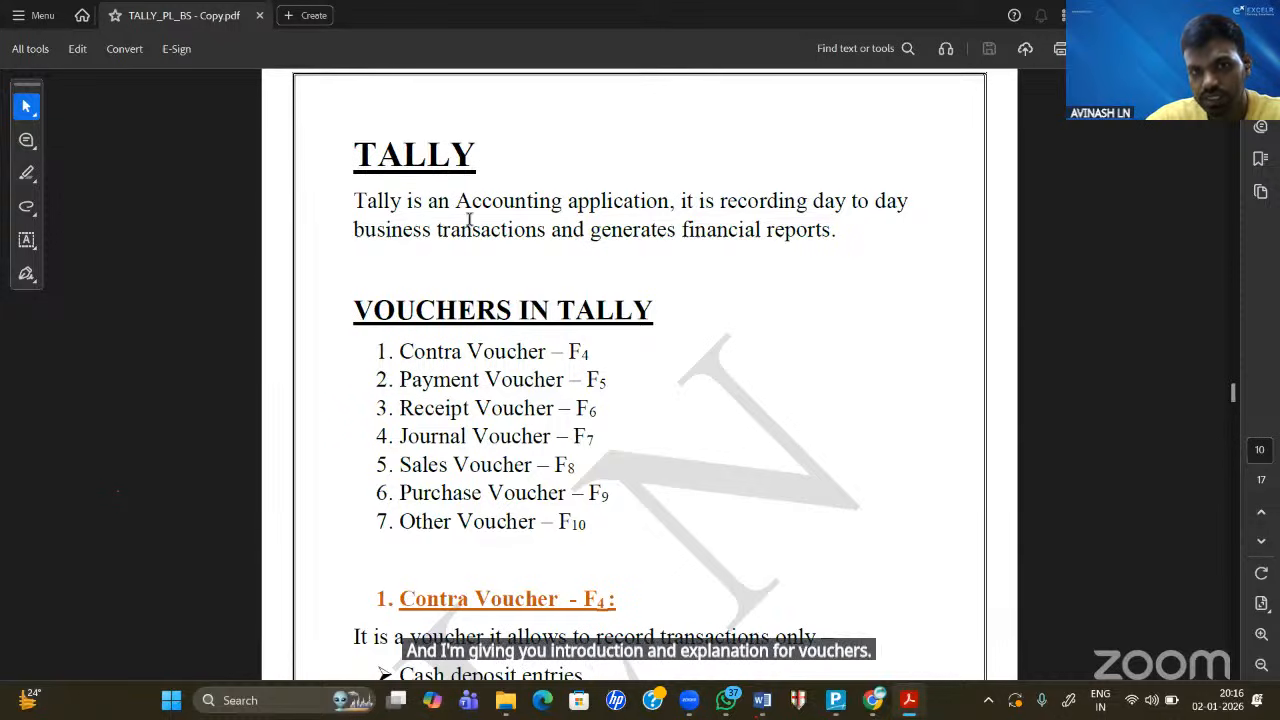
pyautogui.scroll(-2, 469, 220)
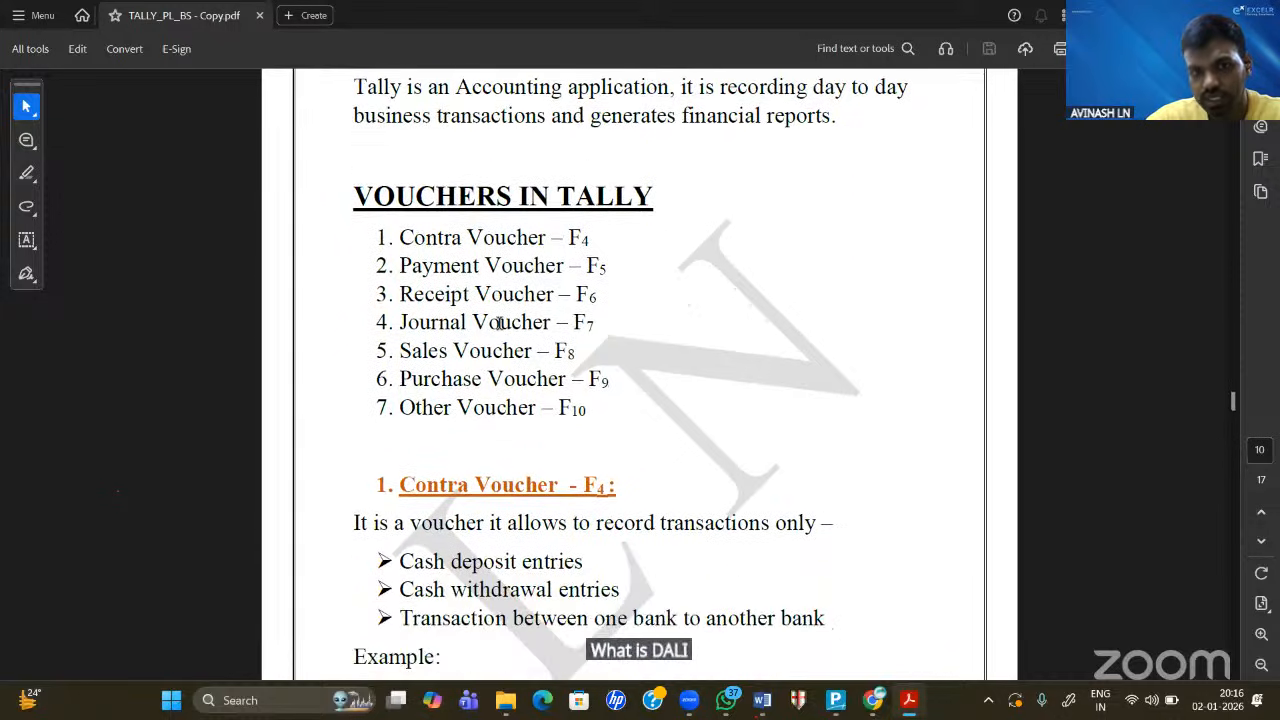
pyautogui.scroll(-4, 505, 325)
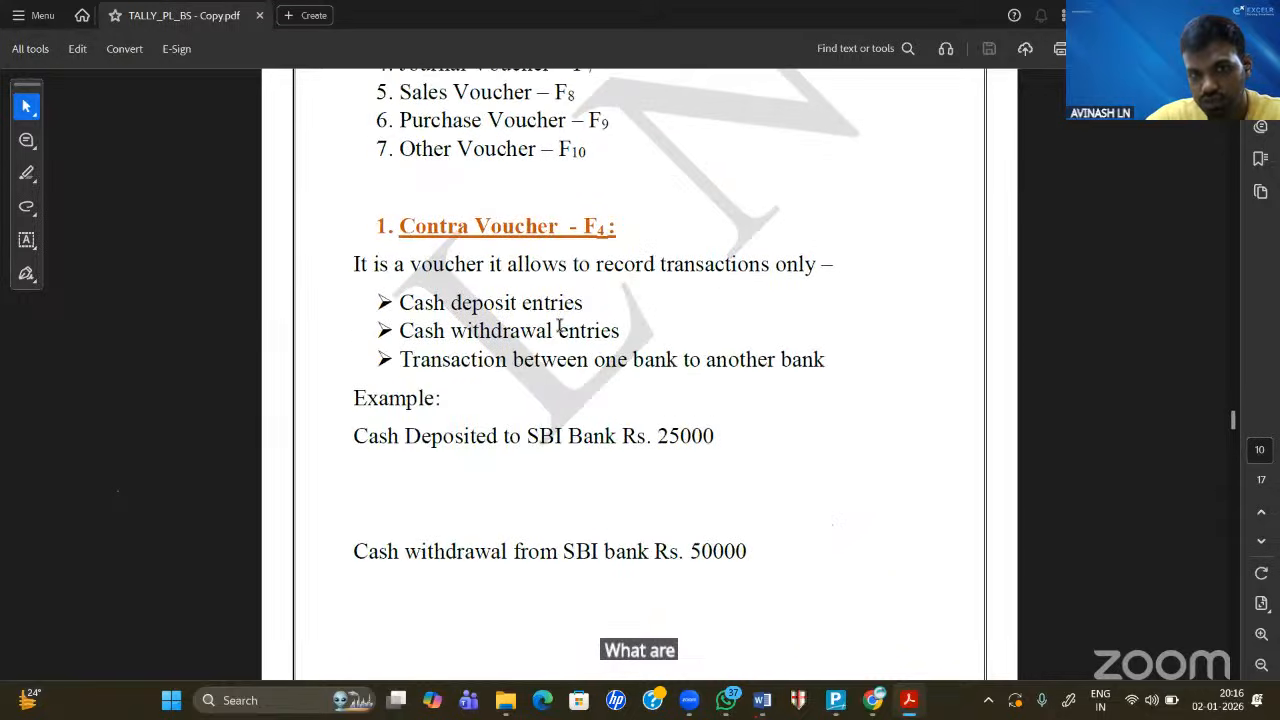
pyautogui.scroll(-10, 560, 328)
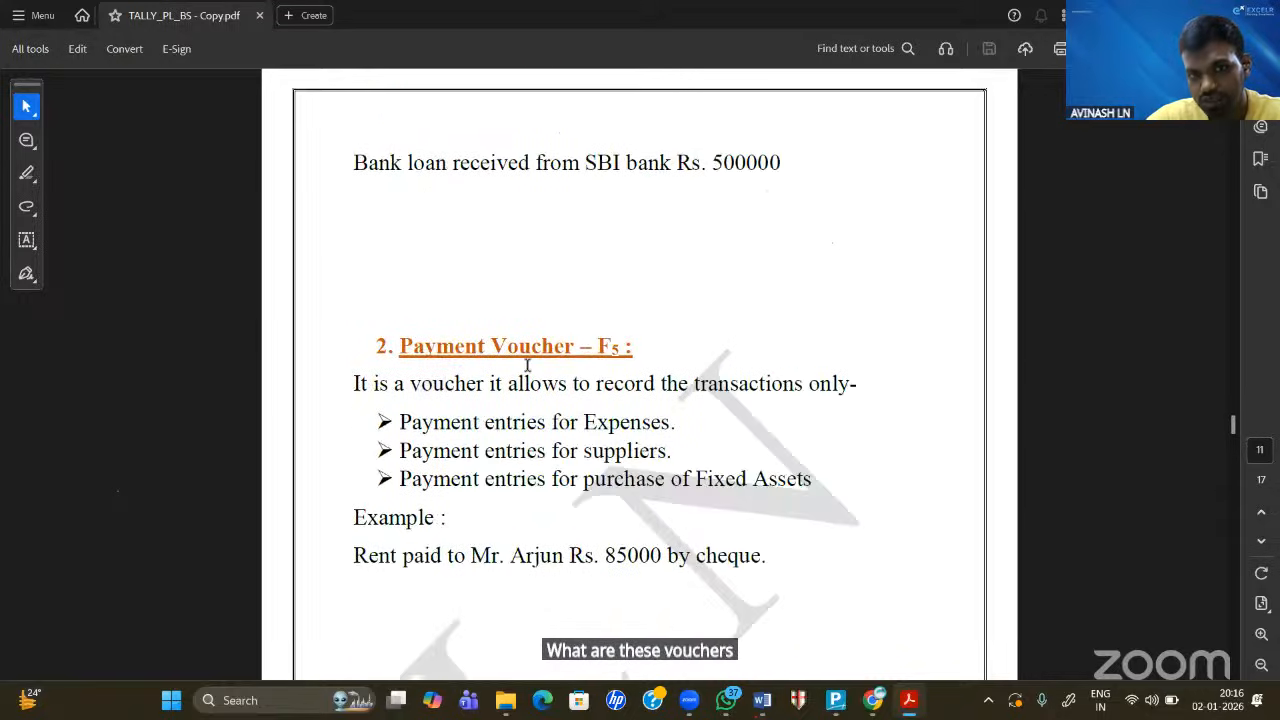
pyautogui.scroll(-2, 527, 365)
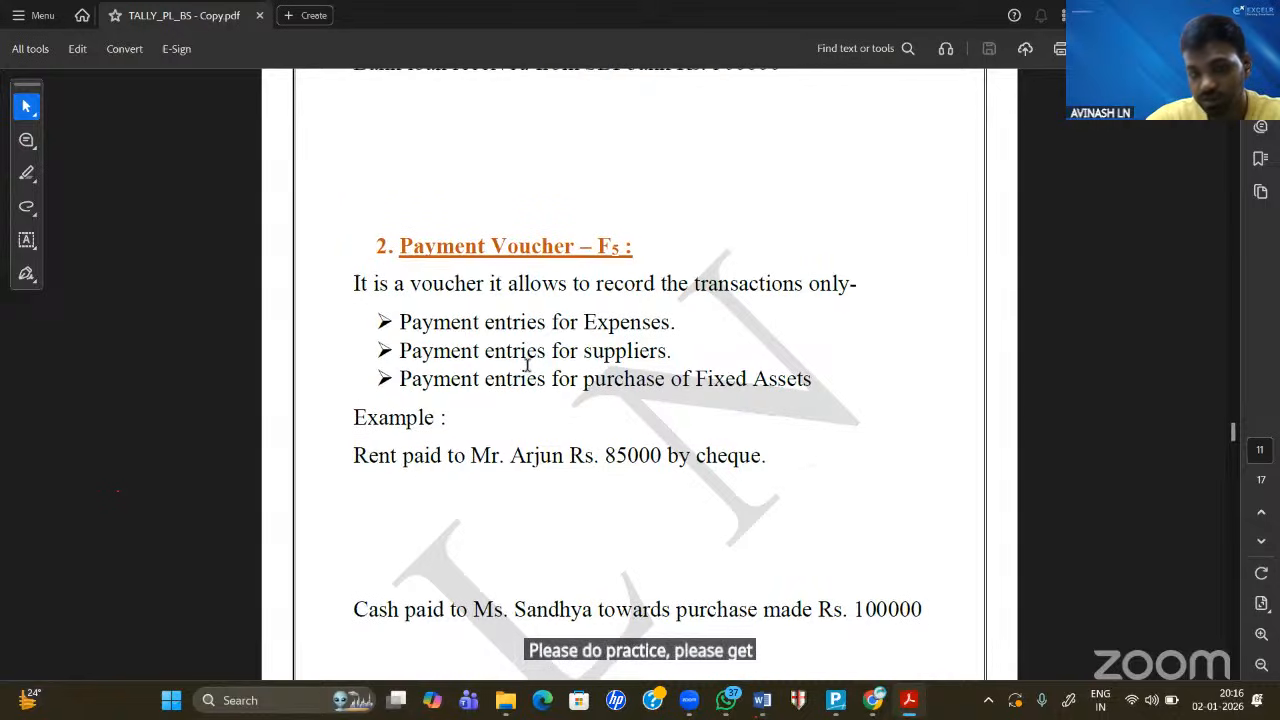
pyautogui.scroll(-5, 530, 372)
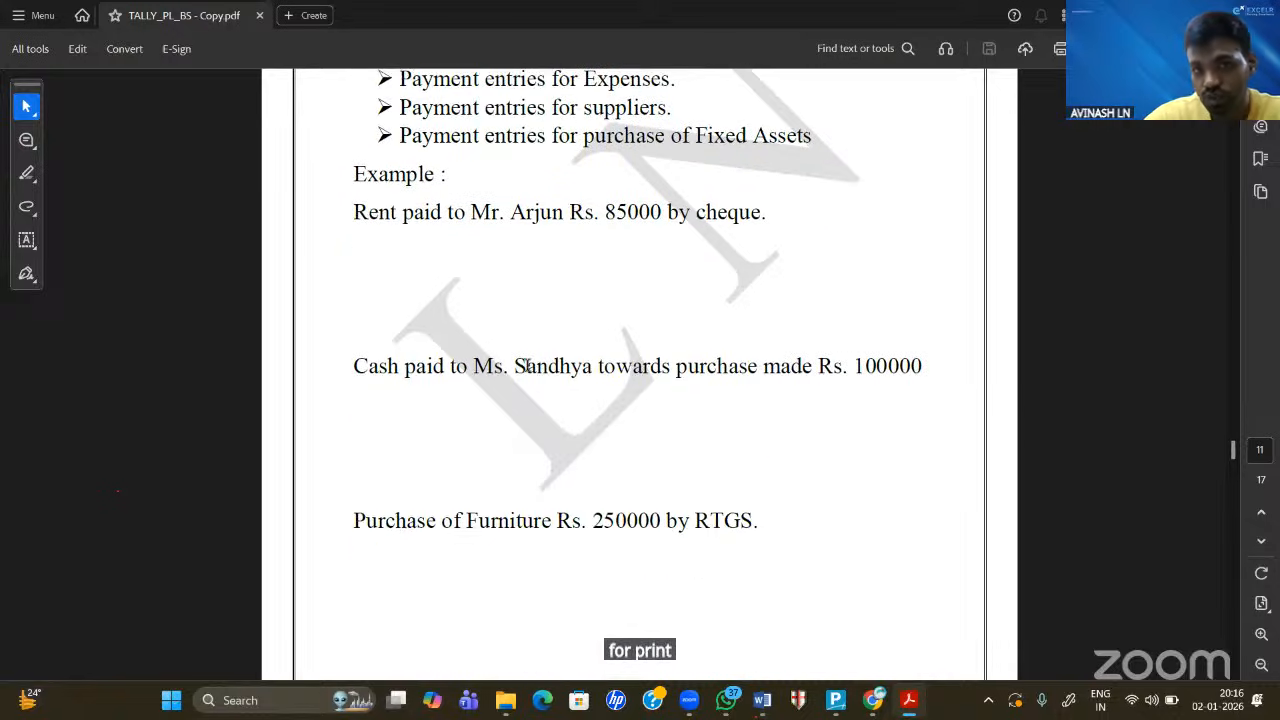
pyautogui.scroll(-20, 527, 365)
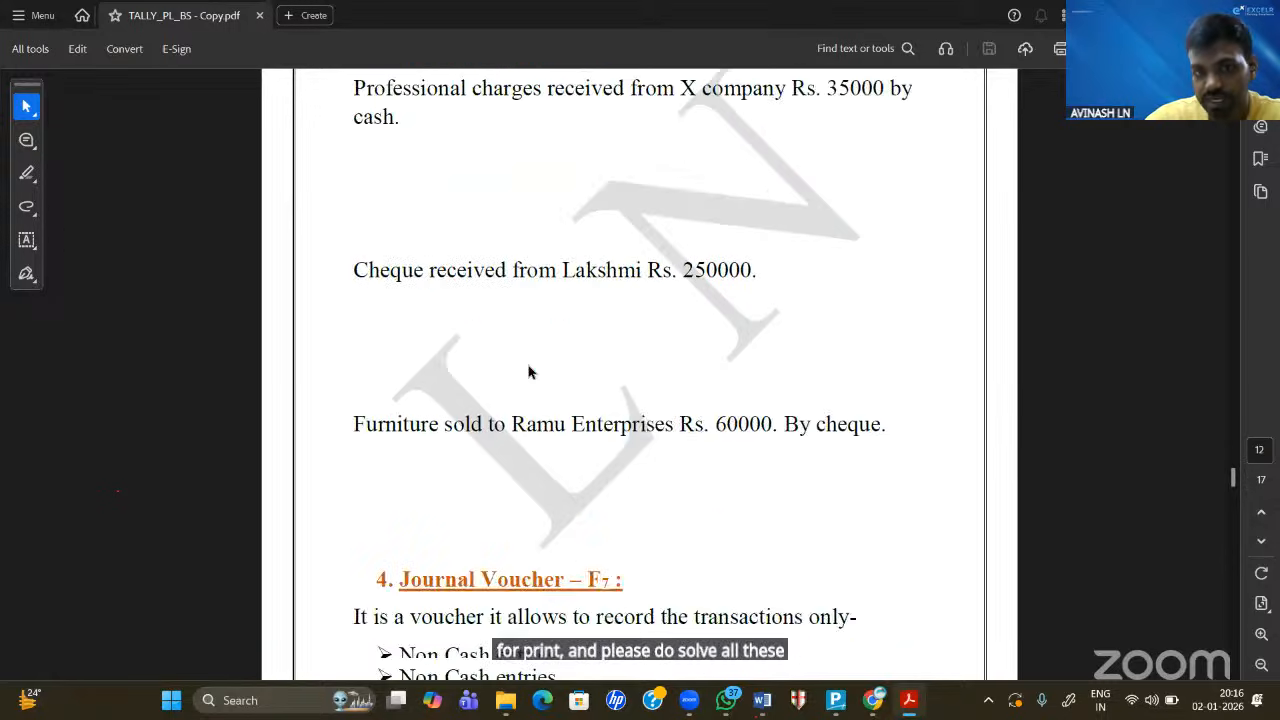
pyautogui.scroll(-20, 527, 365)
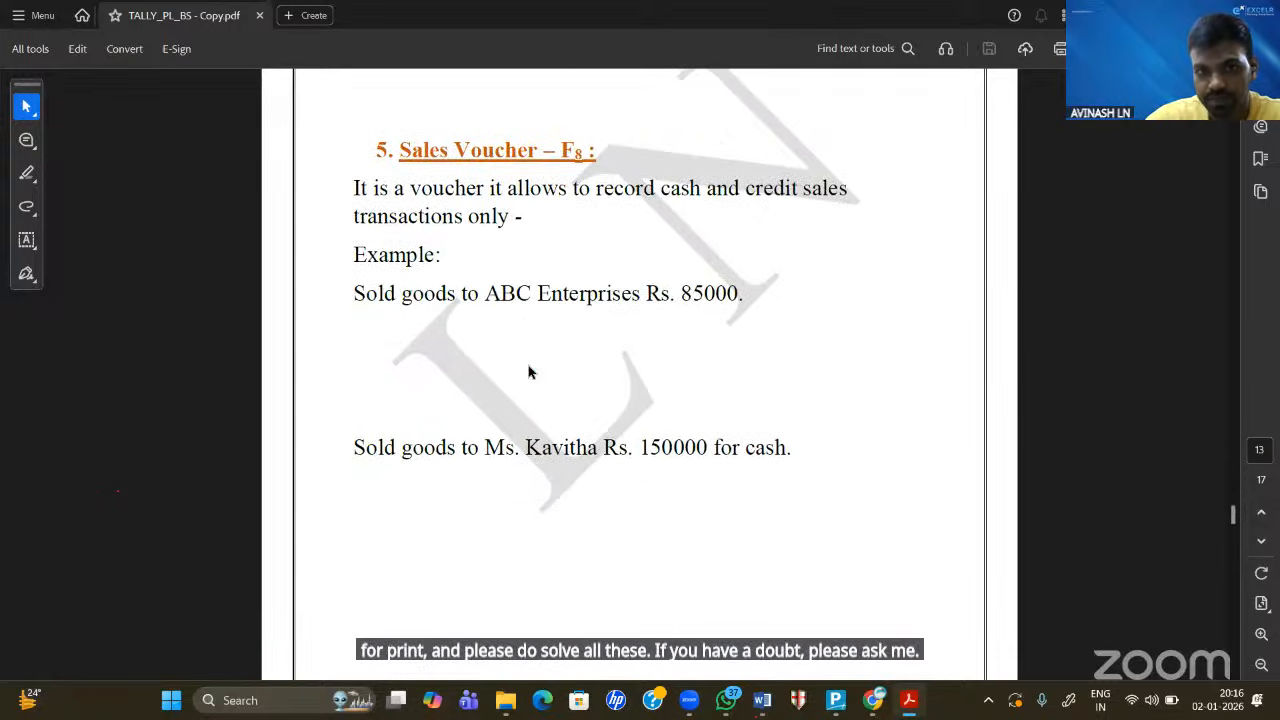
pyautogui.scroll(-15, 527, 365)
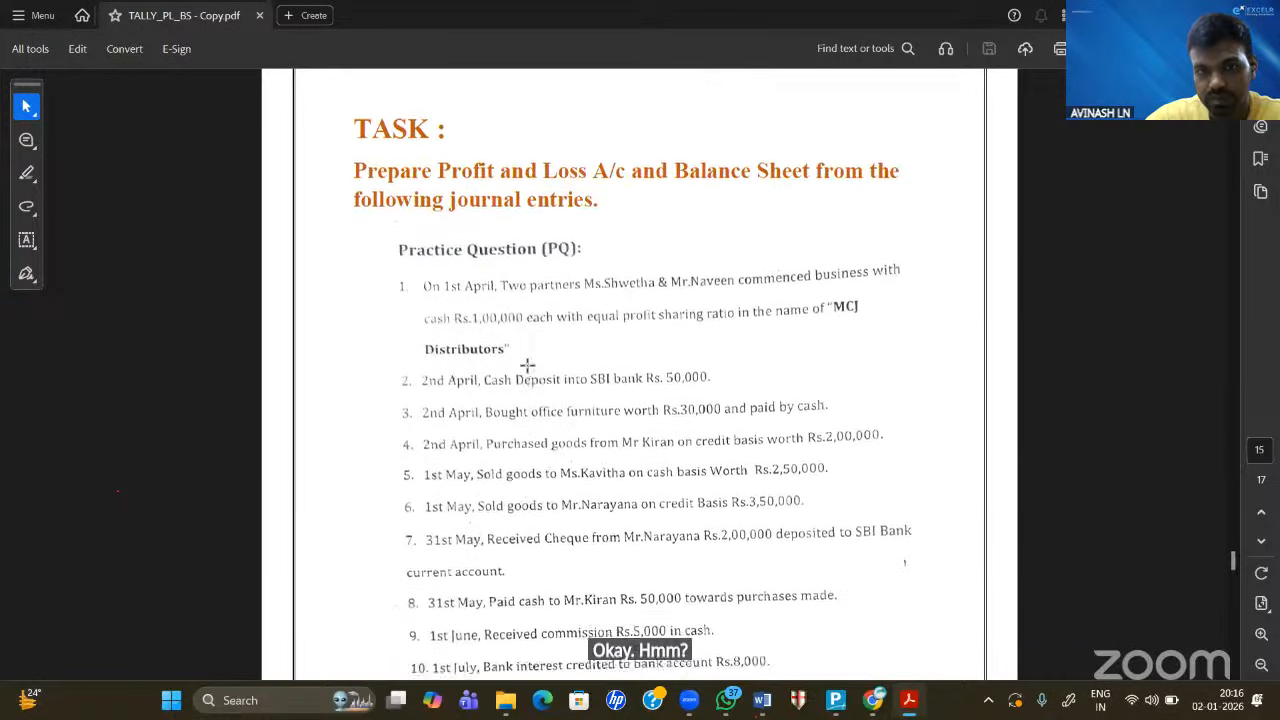
pyautogui.scroll(-15, 527, 365)
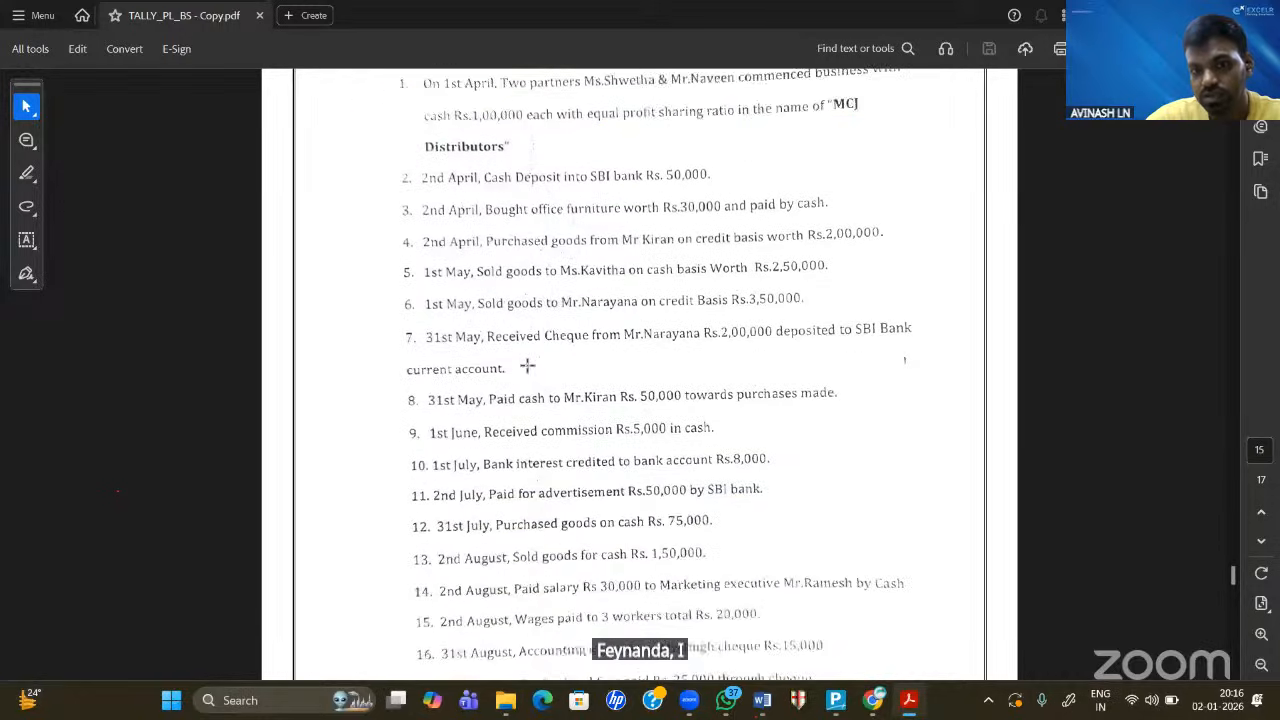
pyautogui.scroll(-20, 527, 366)
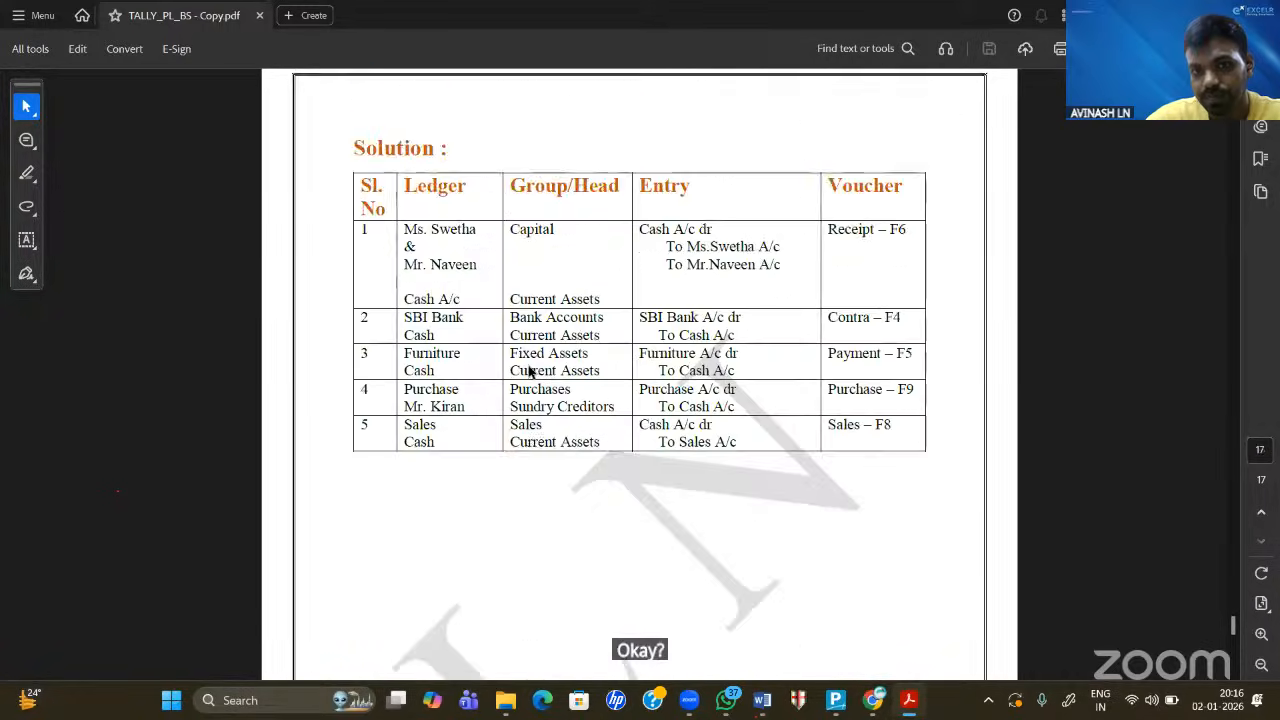
# - Scroll back up to the balance sheet format with liabilities and assets on page 3
pyautogui.scroll(5, 530, 373)
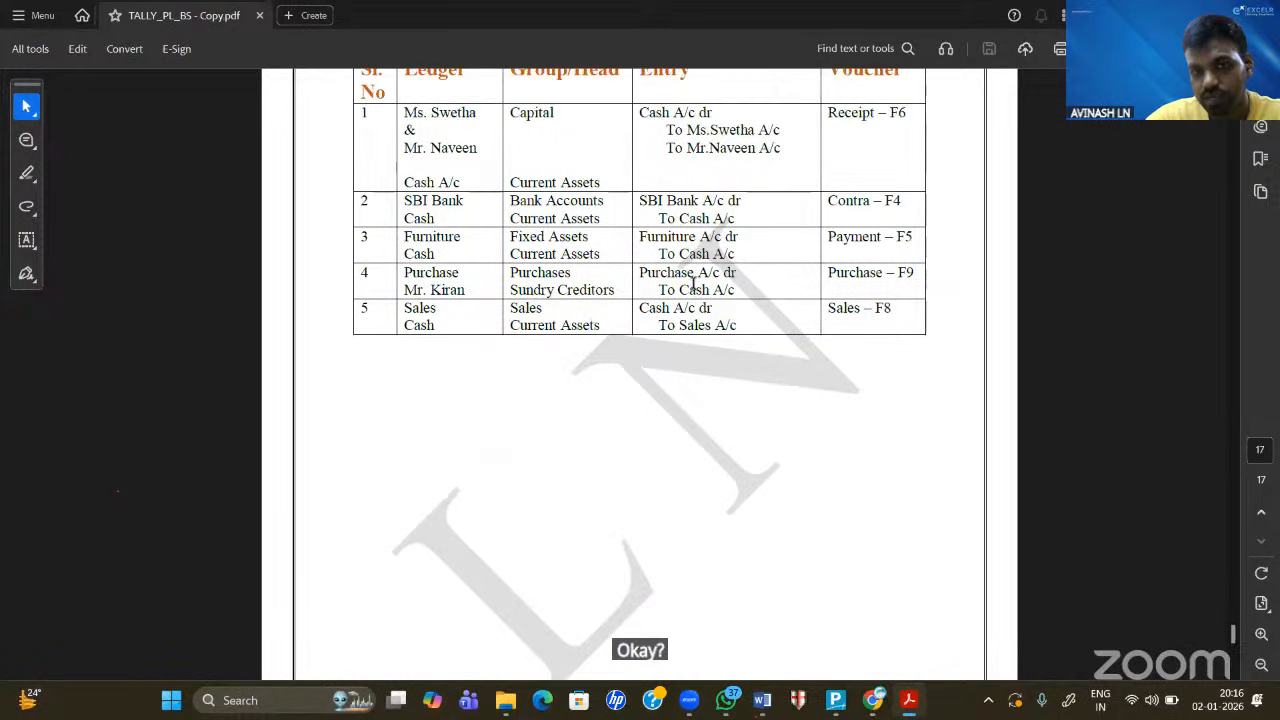
pyautogui.scroll(2, 678, 230)
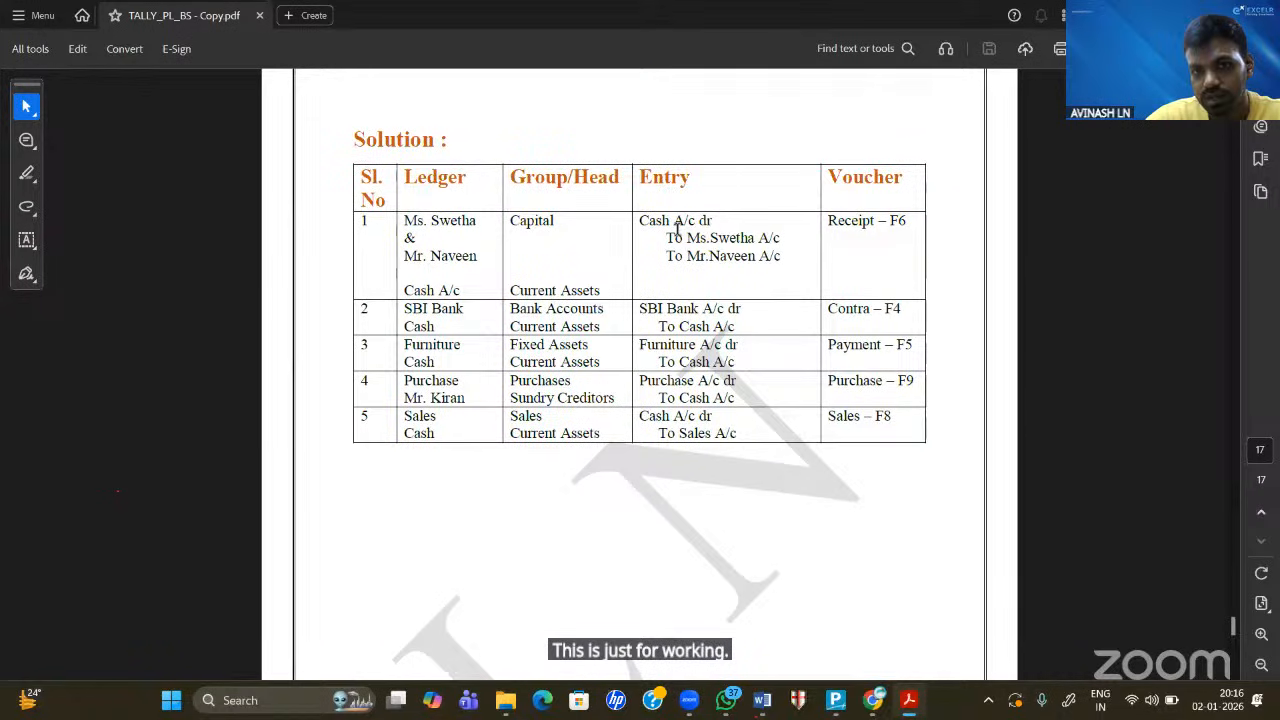
pyautogui.scroll(1, 678, 230)
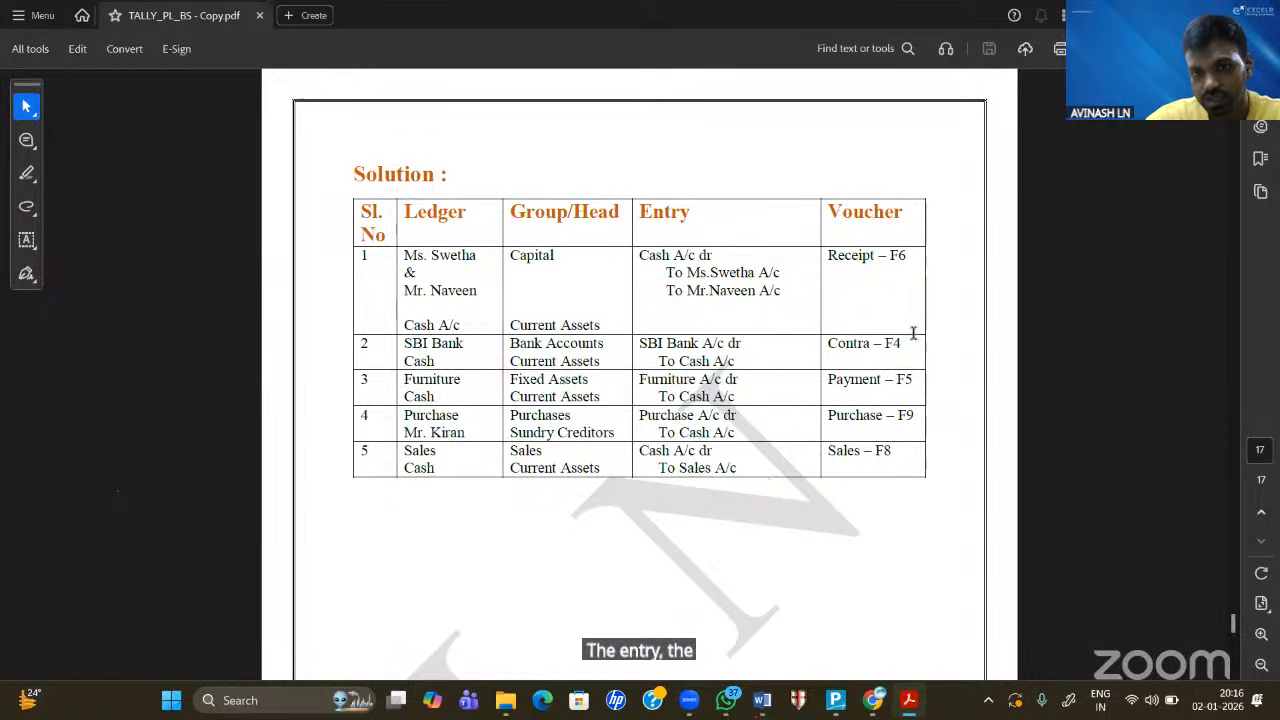
pyautogui.scroll(5, 725, 357)
pyautogui.scroll(20, 725, 357)
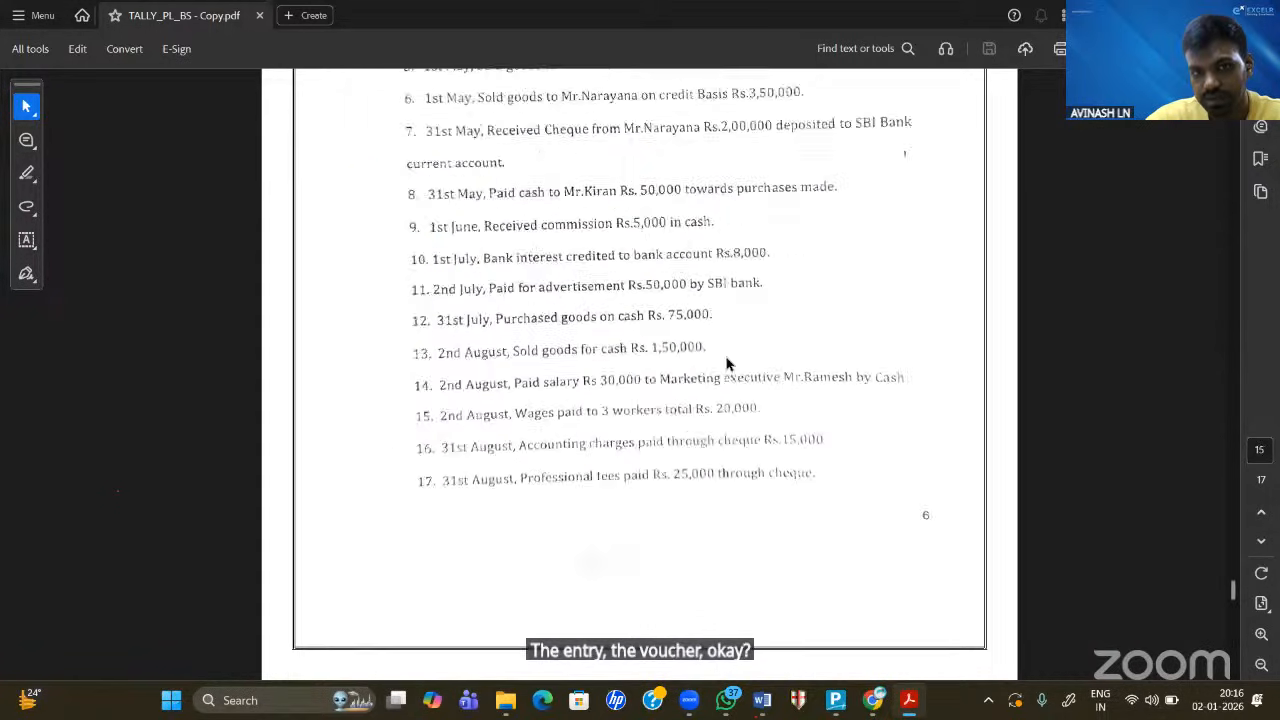
pyautogui.scroll(8, 727, 363)
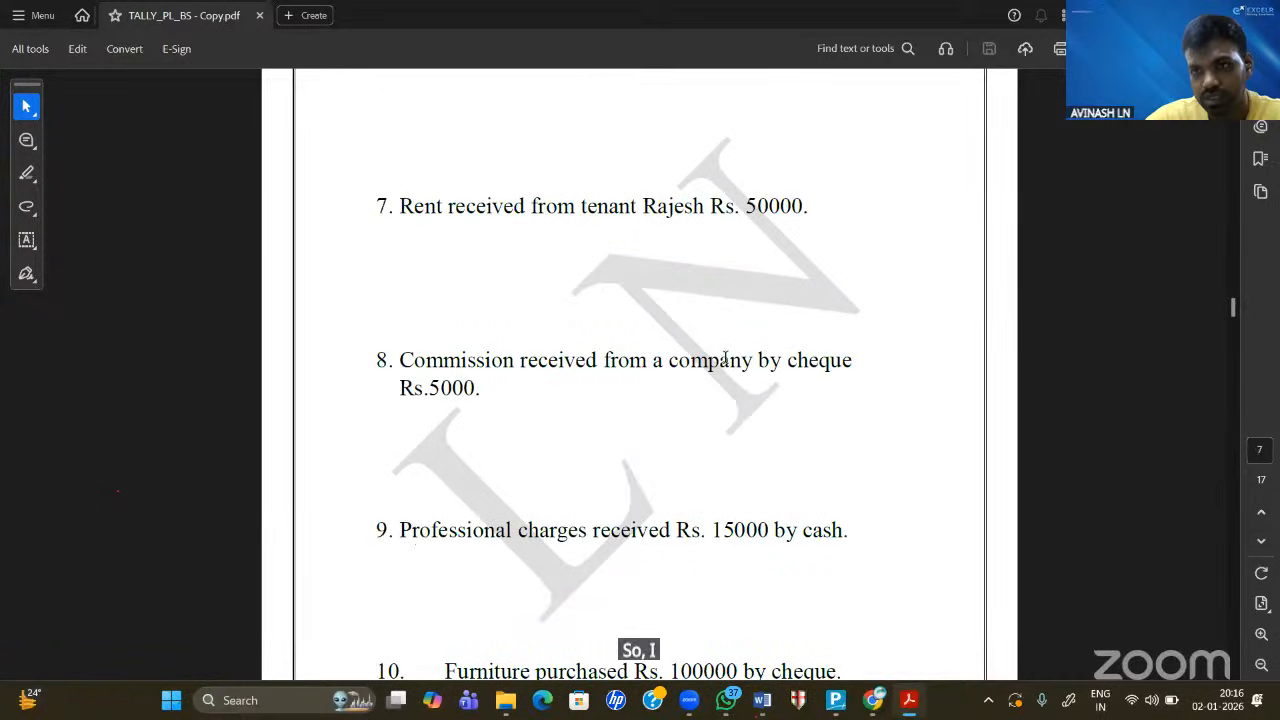
pyautogui.scroll(5, 725, 359)
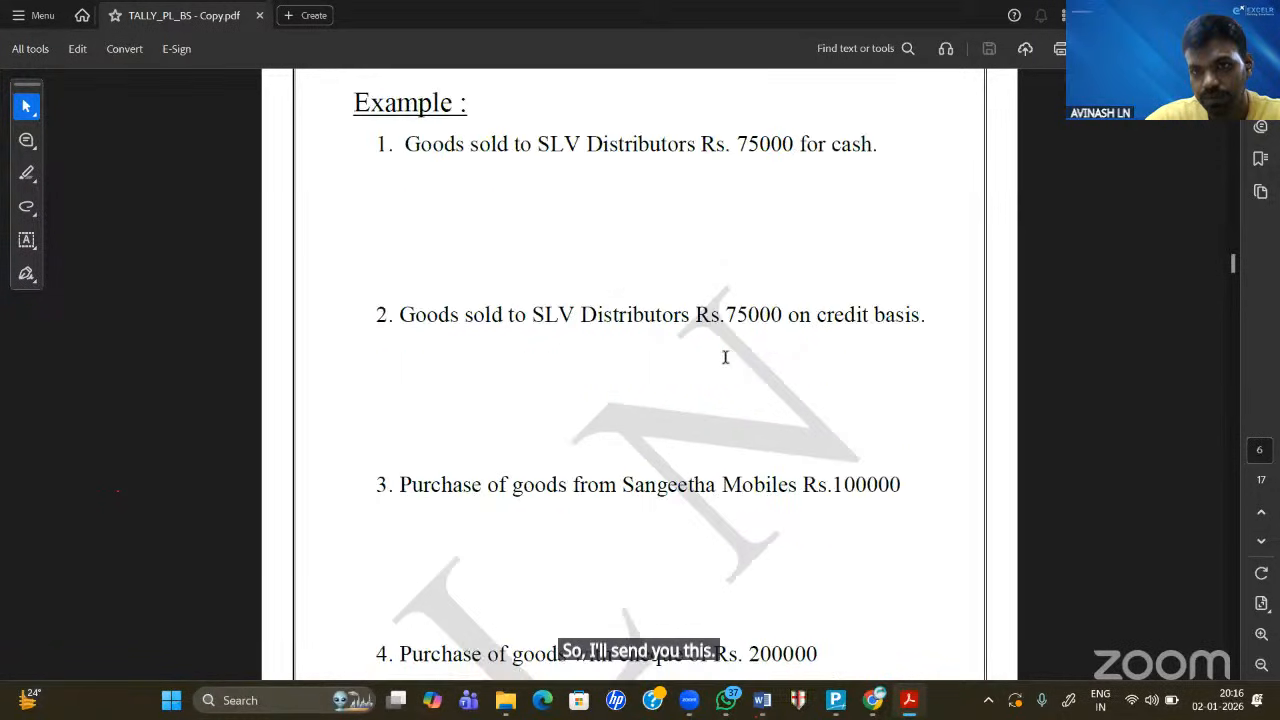
pyautogui.scroll(5, 725, 357)
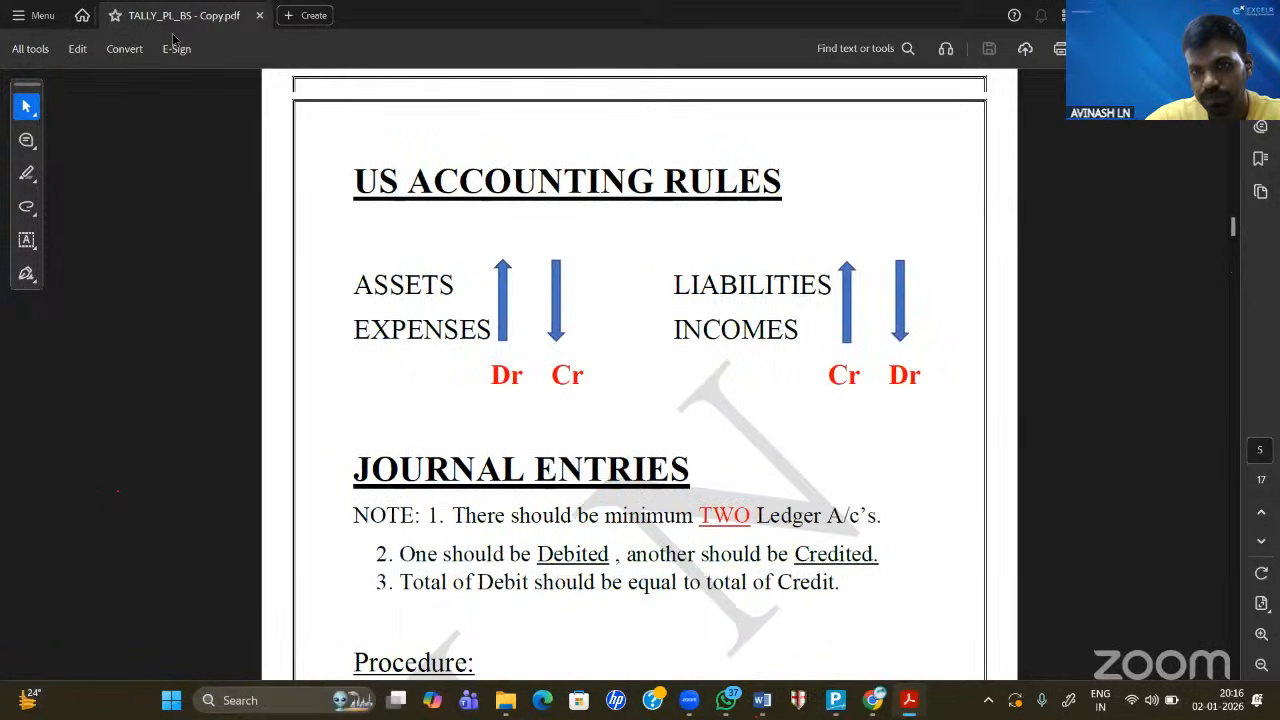
pyautogui.scroll(10, 160, 30)
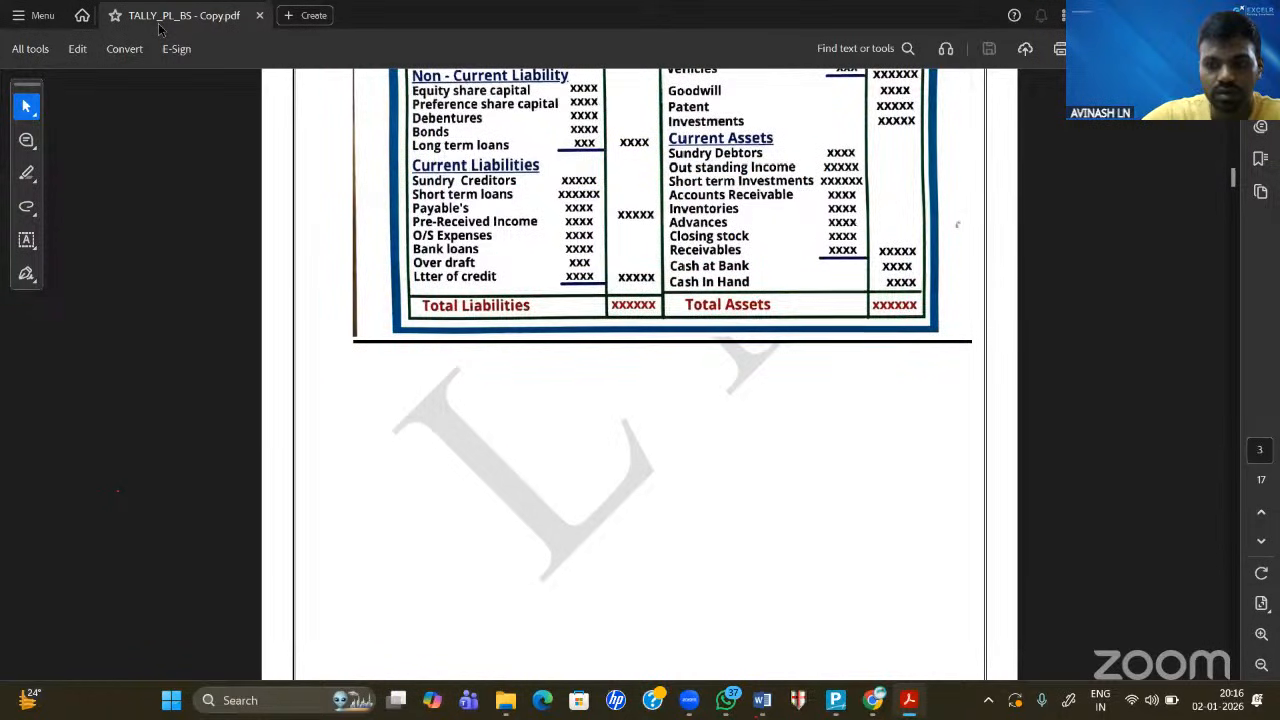
# - Go back past the Trading, Profit and Loss A/c page to page 1's Accounts definition
pyautogui.scroll(5, 160, 30)
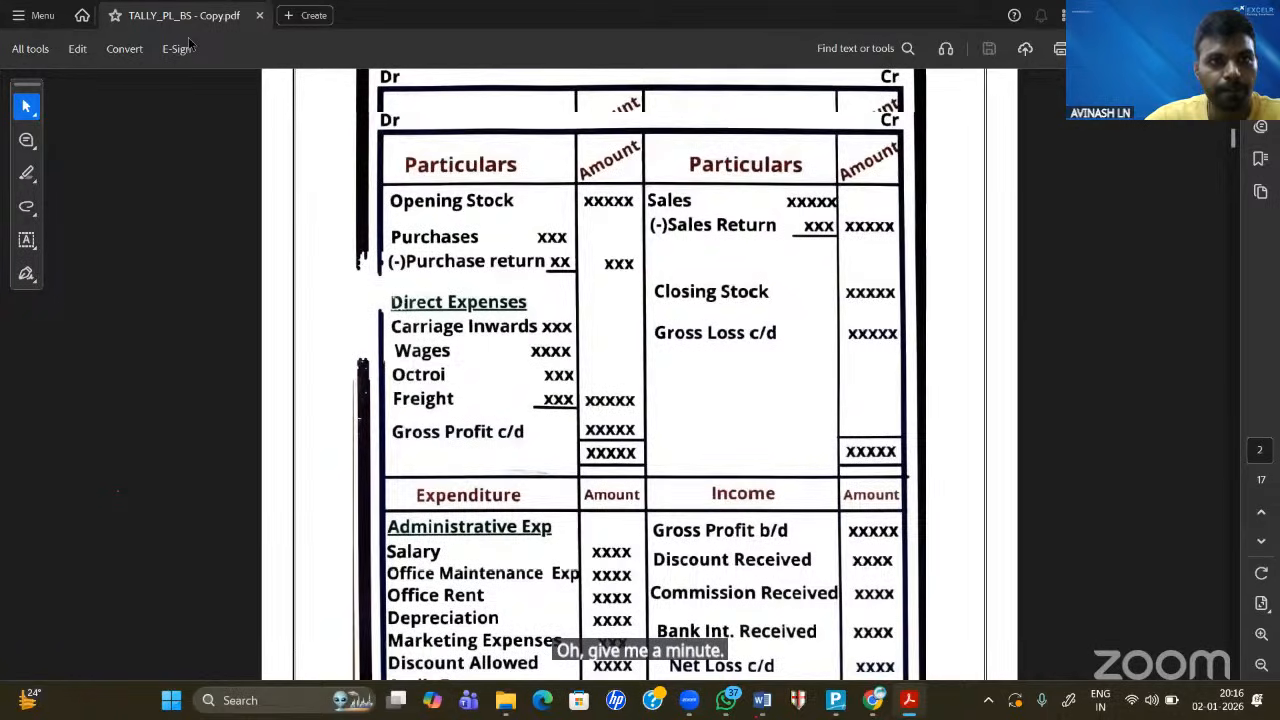
pyautogui.scroll(5, 188, 44)
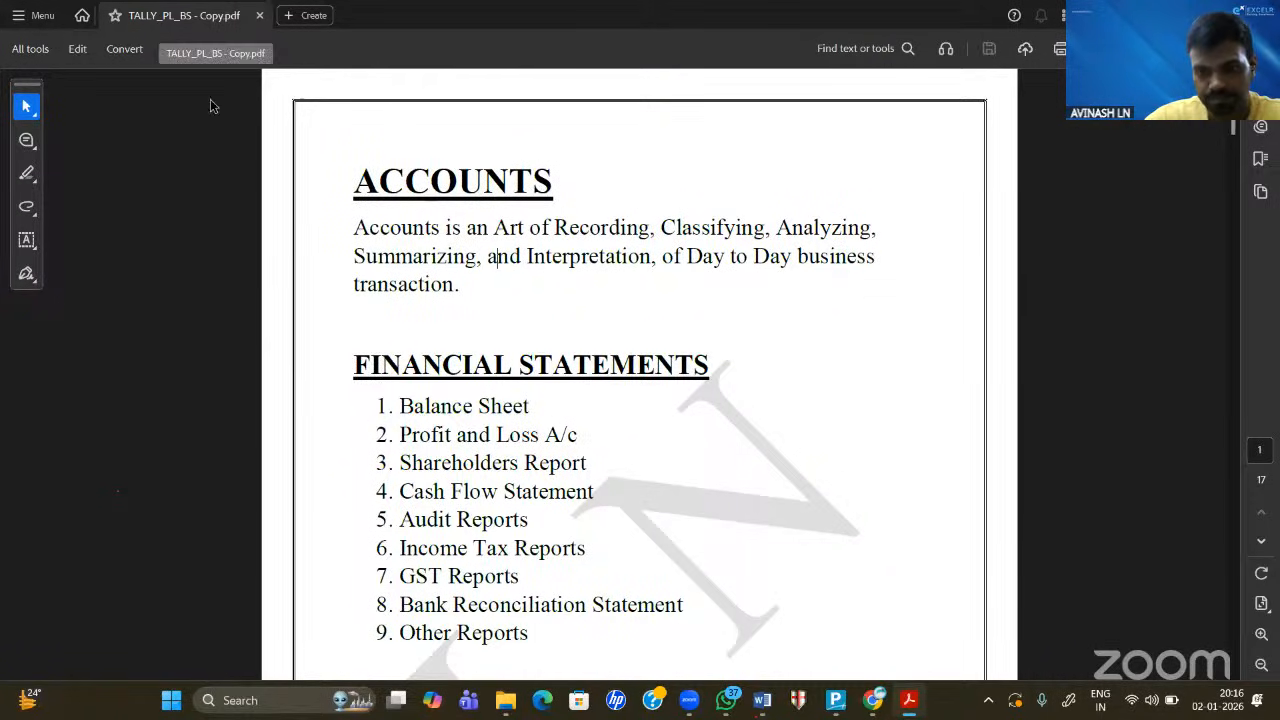
pyautogui.scroll(-4, 650, 428)
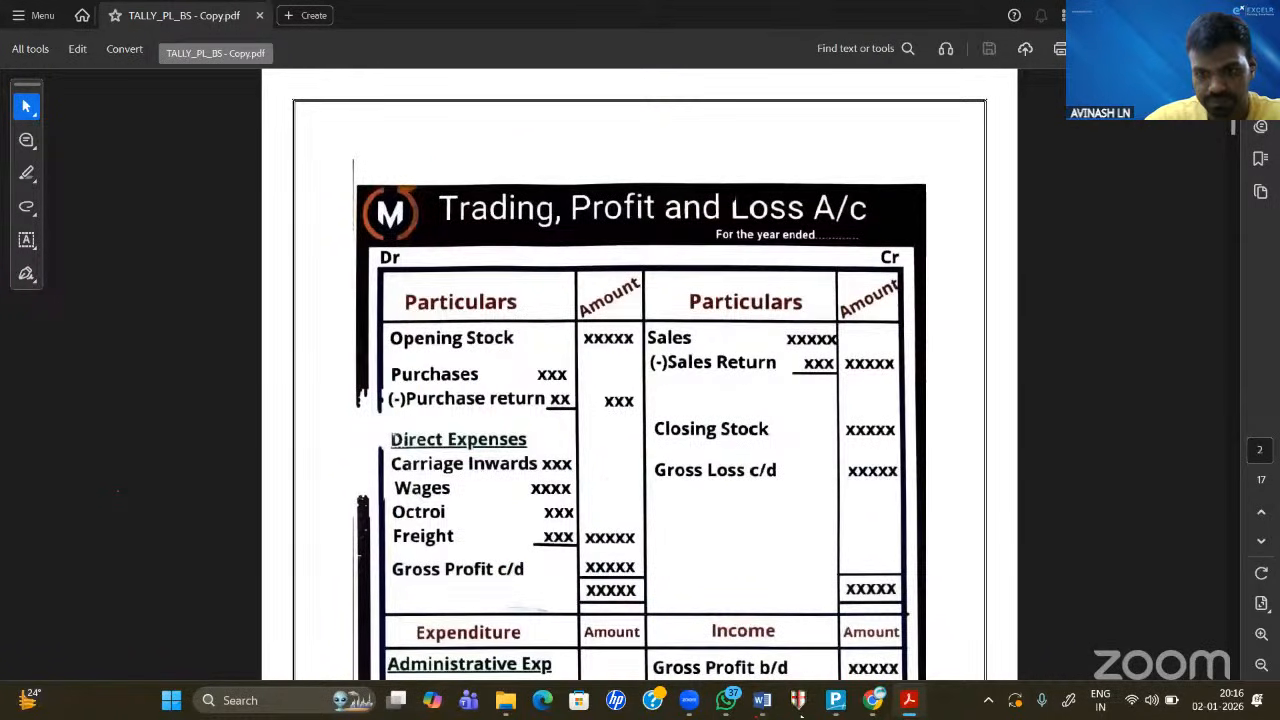
pyautogui.press('Left')
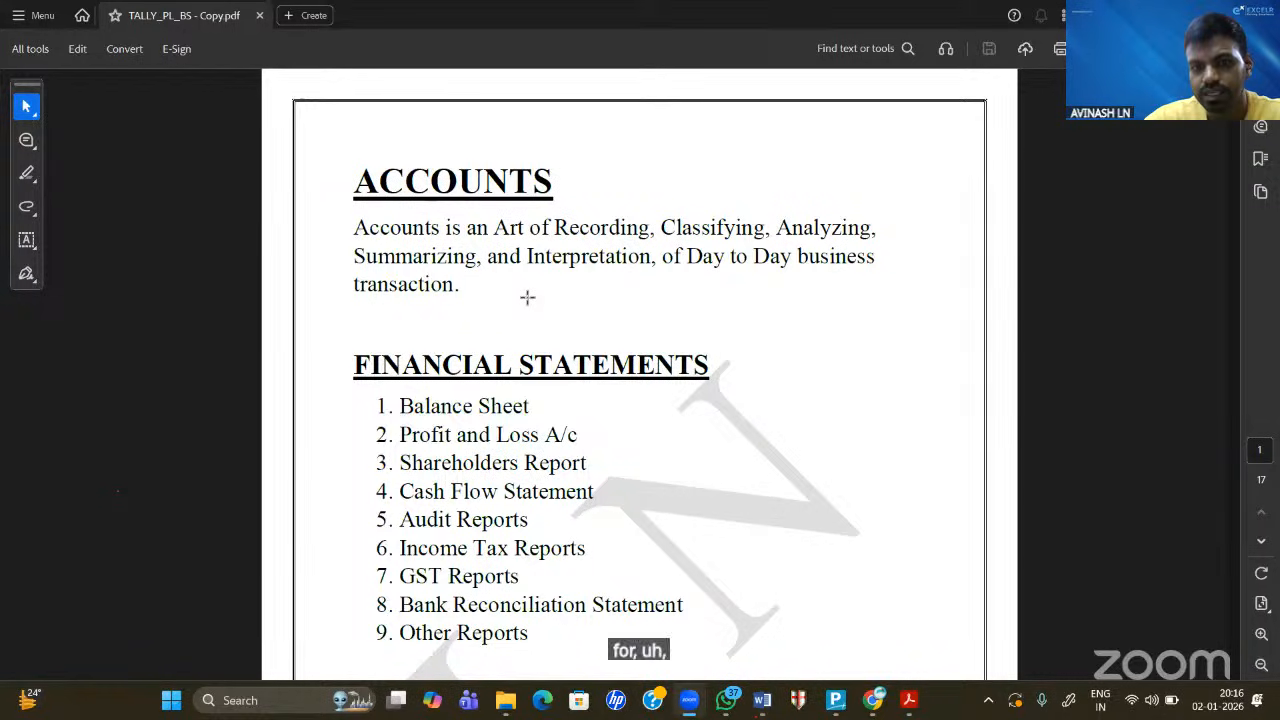
pyautogui.moveTo(909, 700)
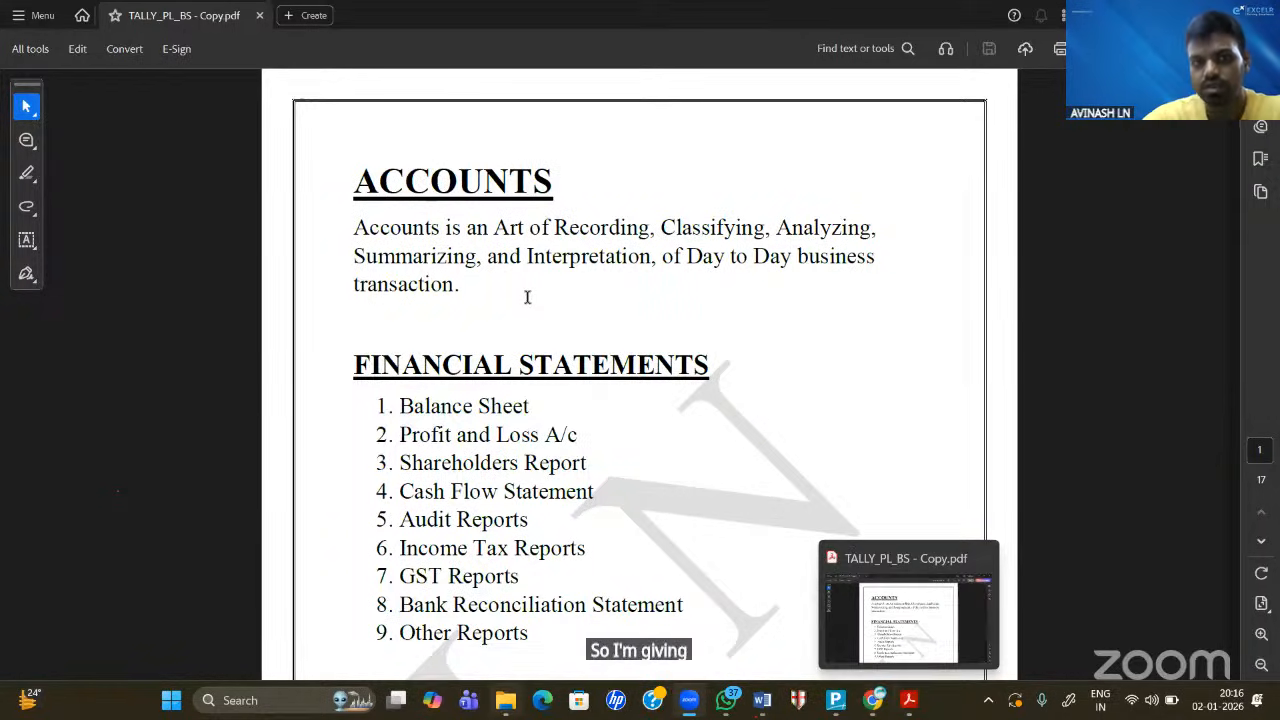
# - Open TALLY PRIME_NOTES.pdf from the TALLY NOTES folder in File Explorer
pyautogui.click(506, 700)
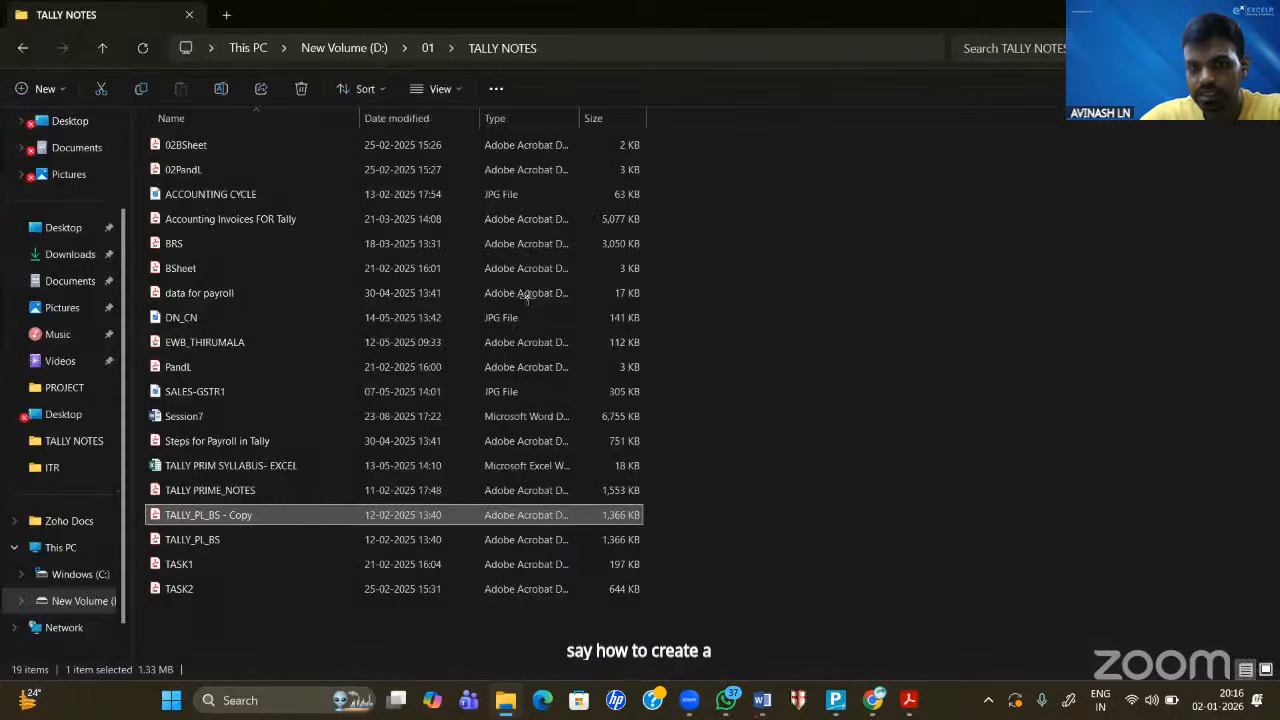
pyautogui.click(210, 490)
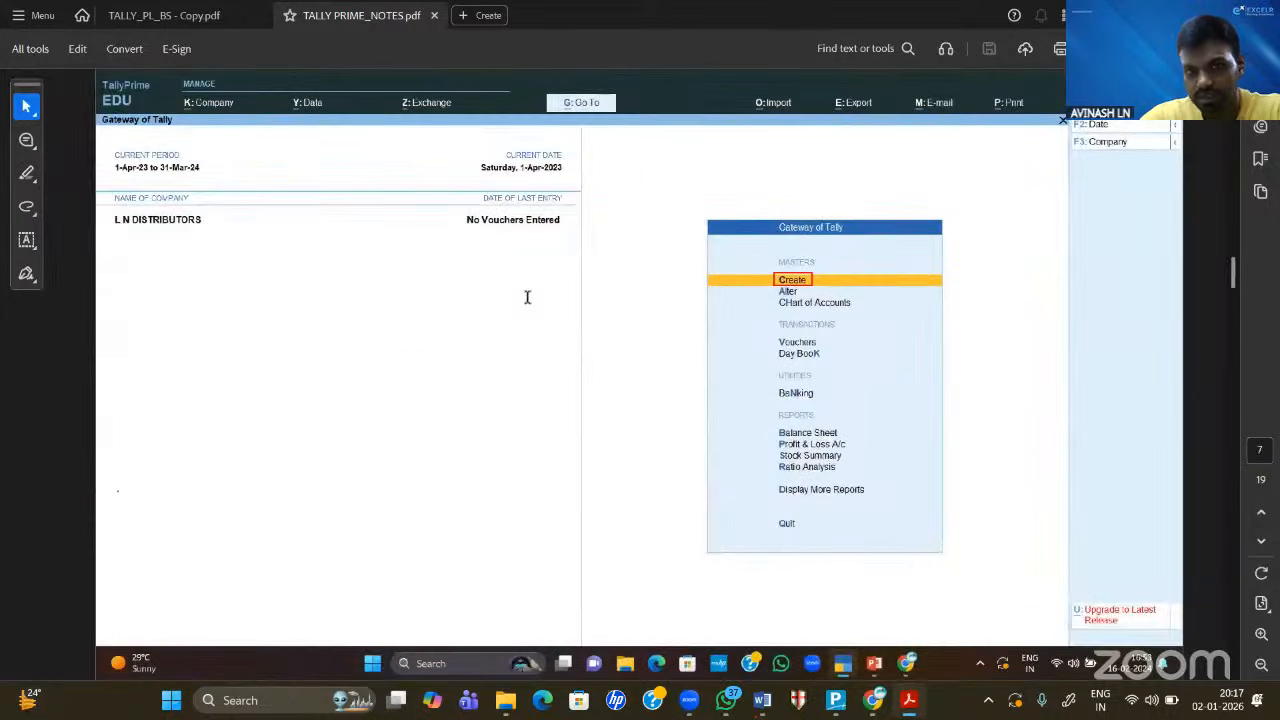
# - Read the company, ledger, voucher and stock item creation pages, then switch back to TallyPrime
pyautogui.scroll(5, 527, 297)
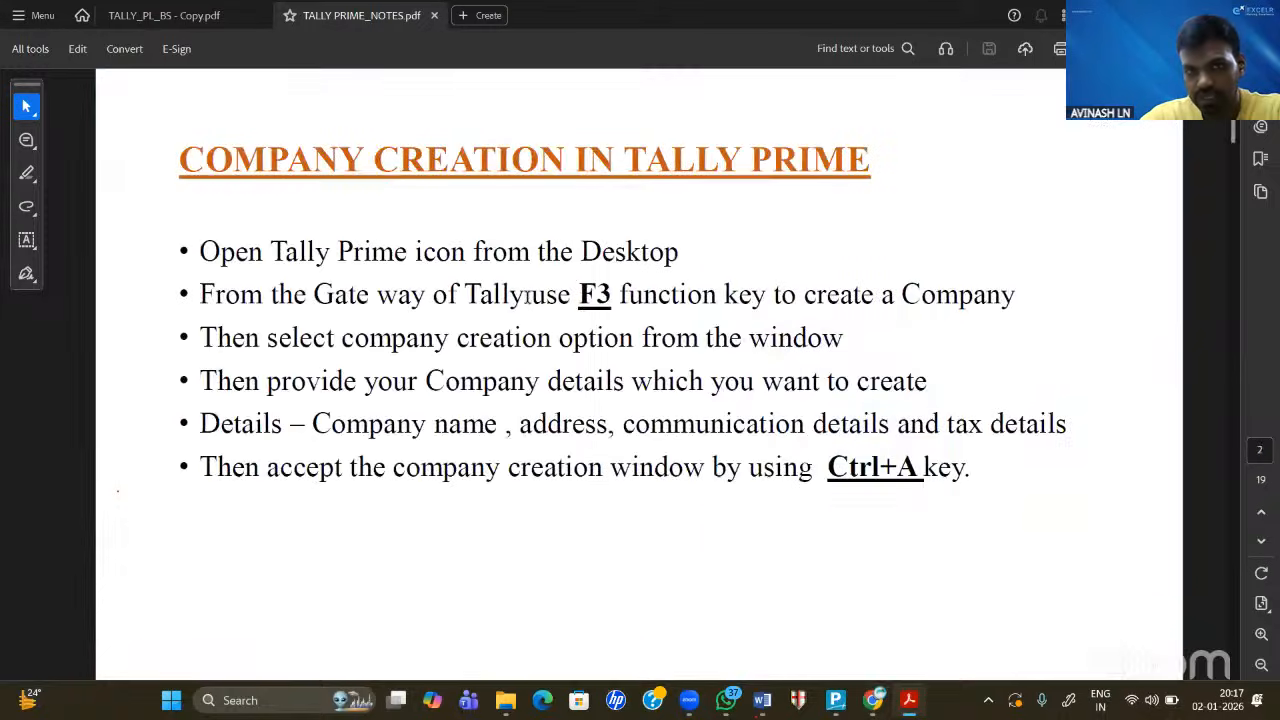
pyautogui.scroll(-1, 527, 297)
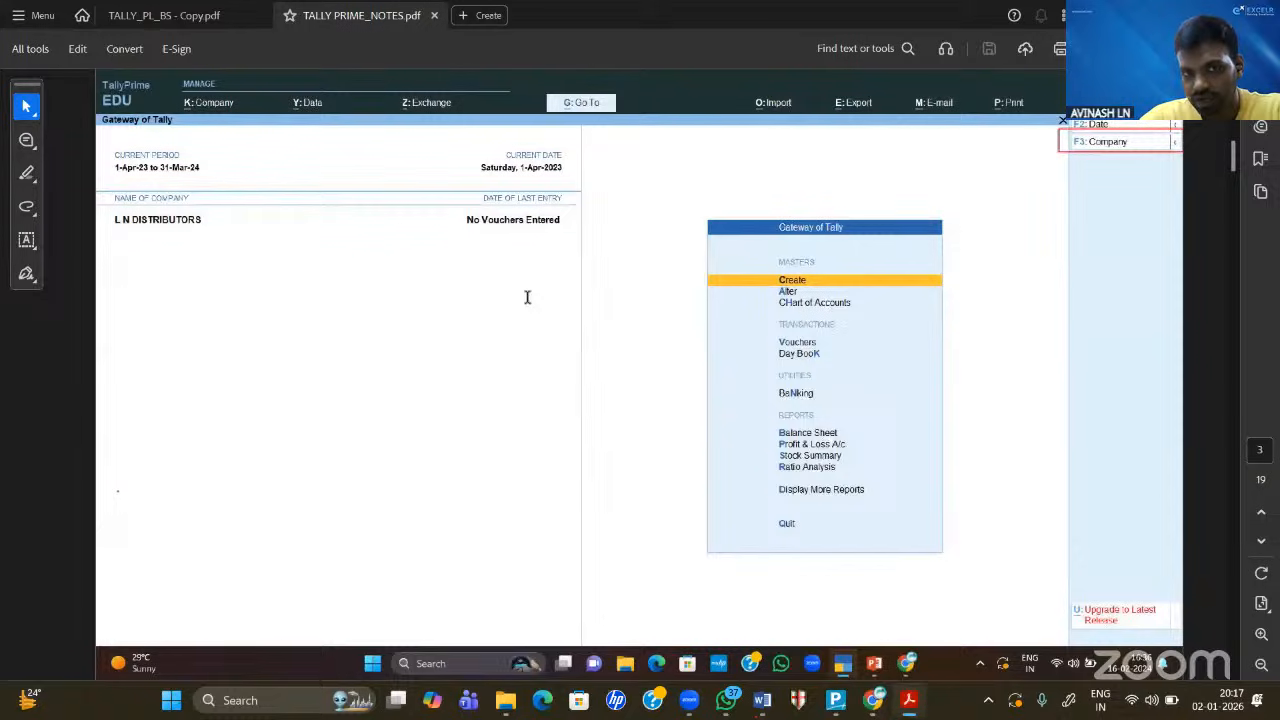
pyautogui.scroll(-2, 527, 297)
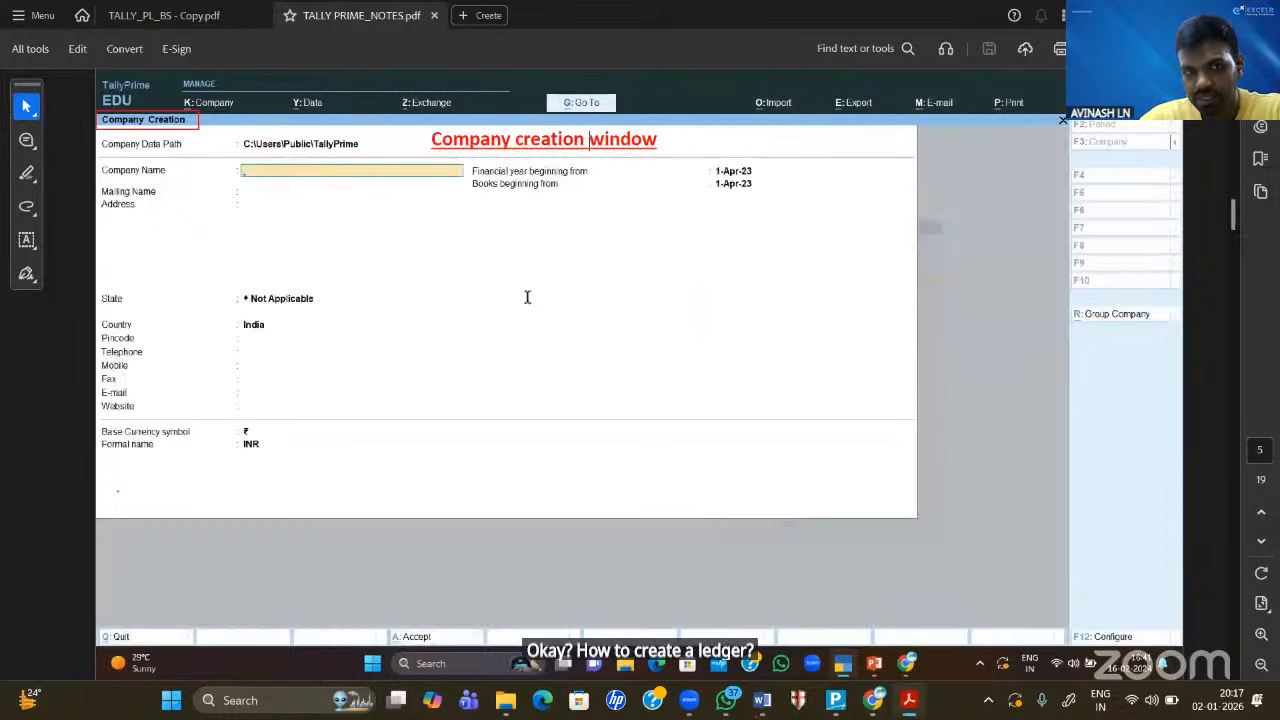
pyautogui.scroll(-1, 527, 297)
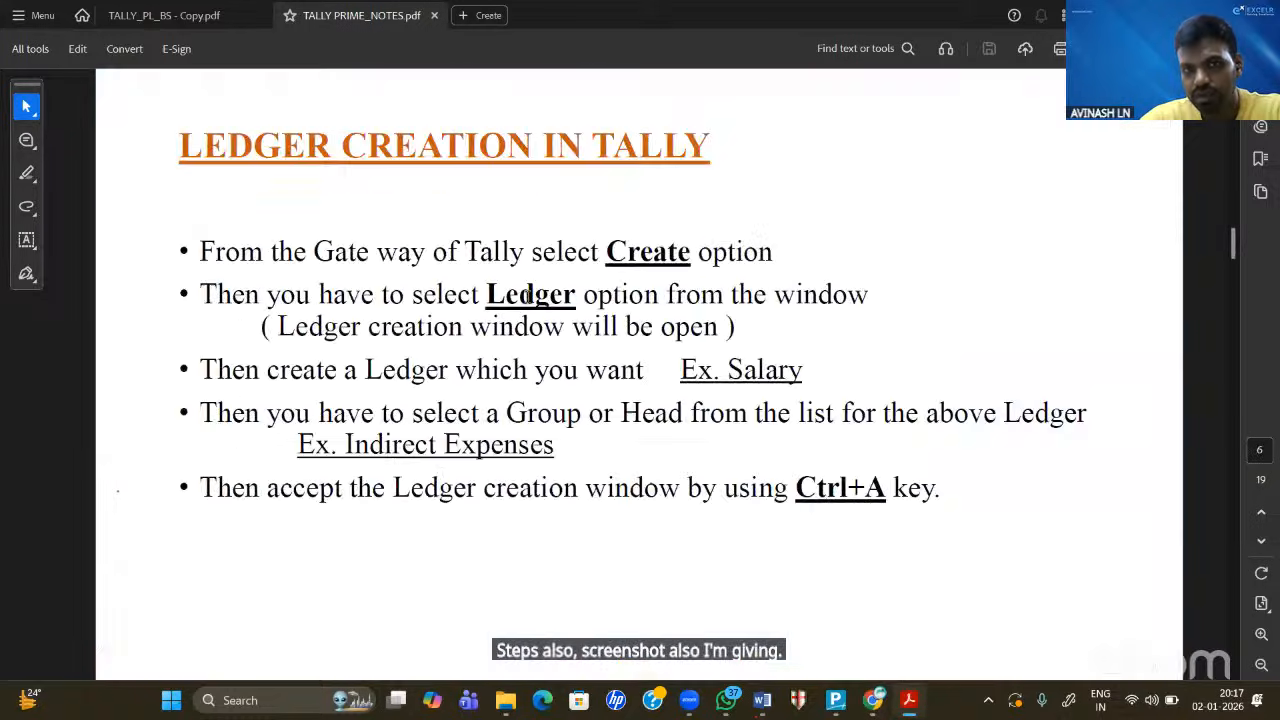
pyautogui.scroll(-1, 527, 297)
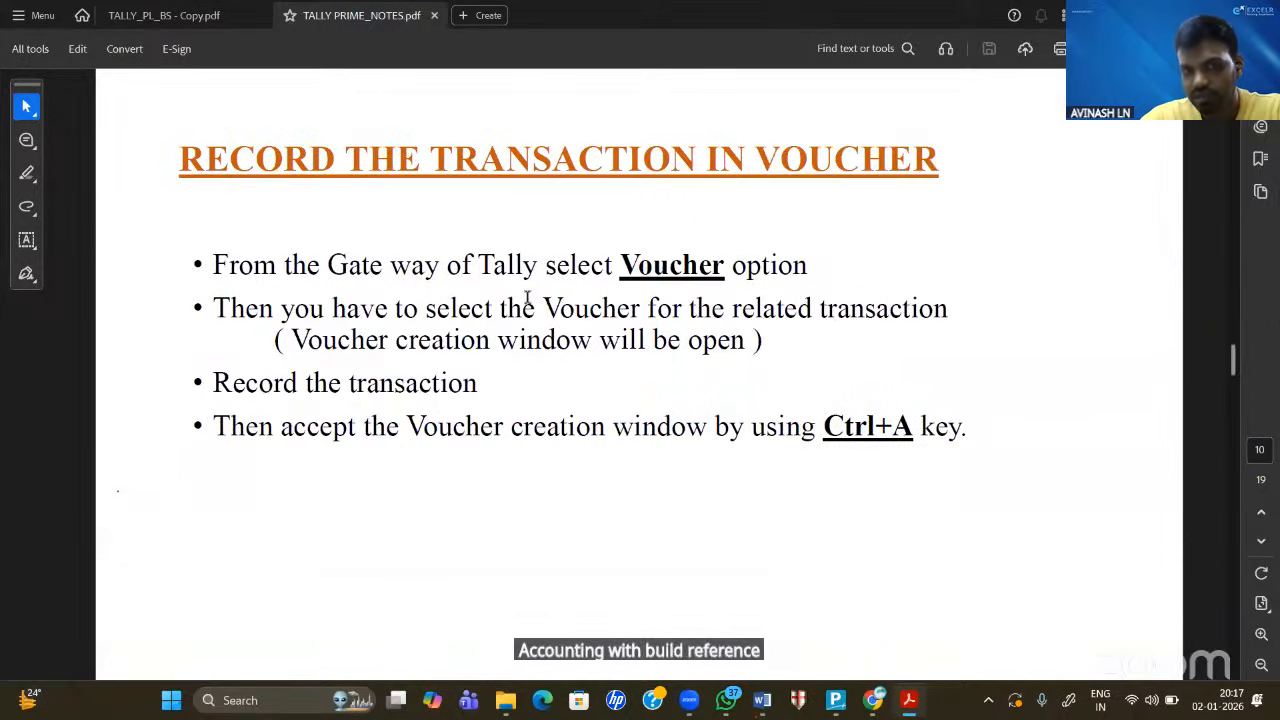
pyautogui.scroll(-4, 527, 297)
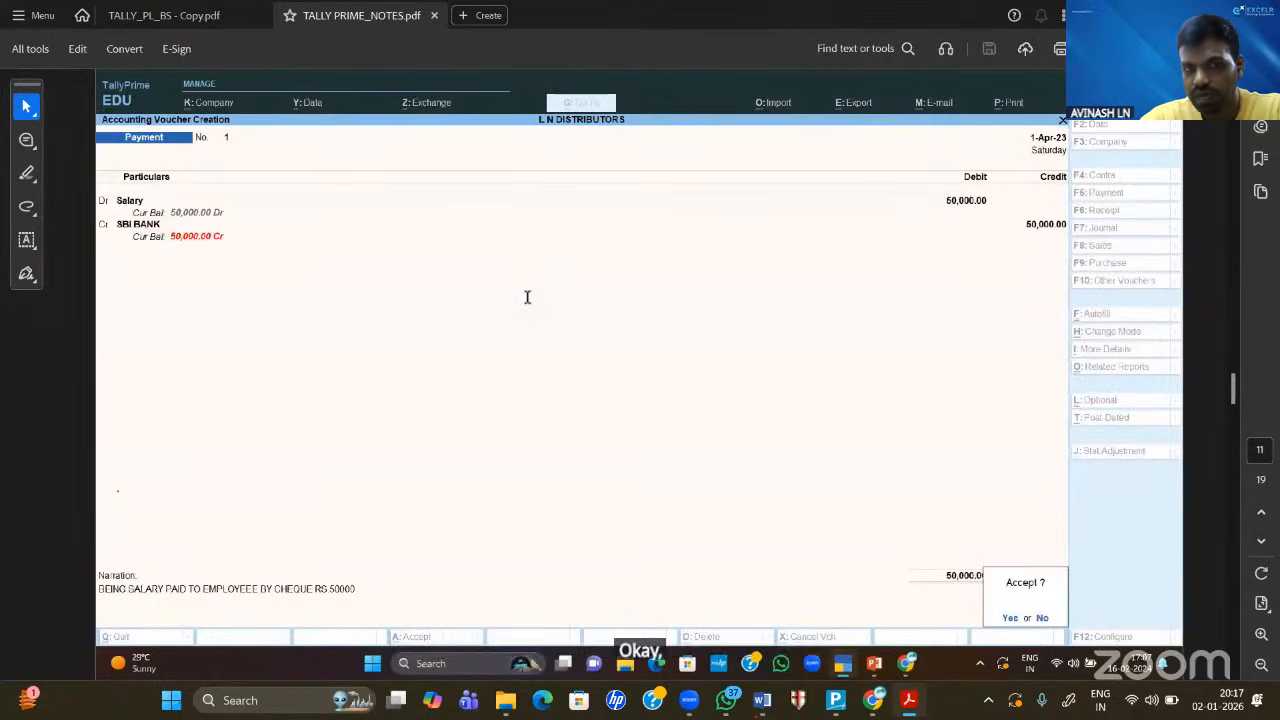
pyautogui.scroll(-1, 527, 297)
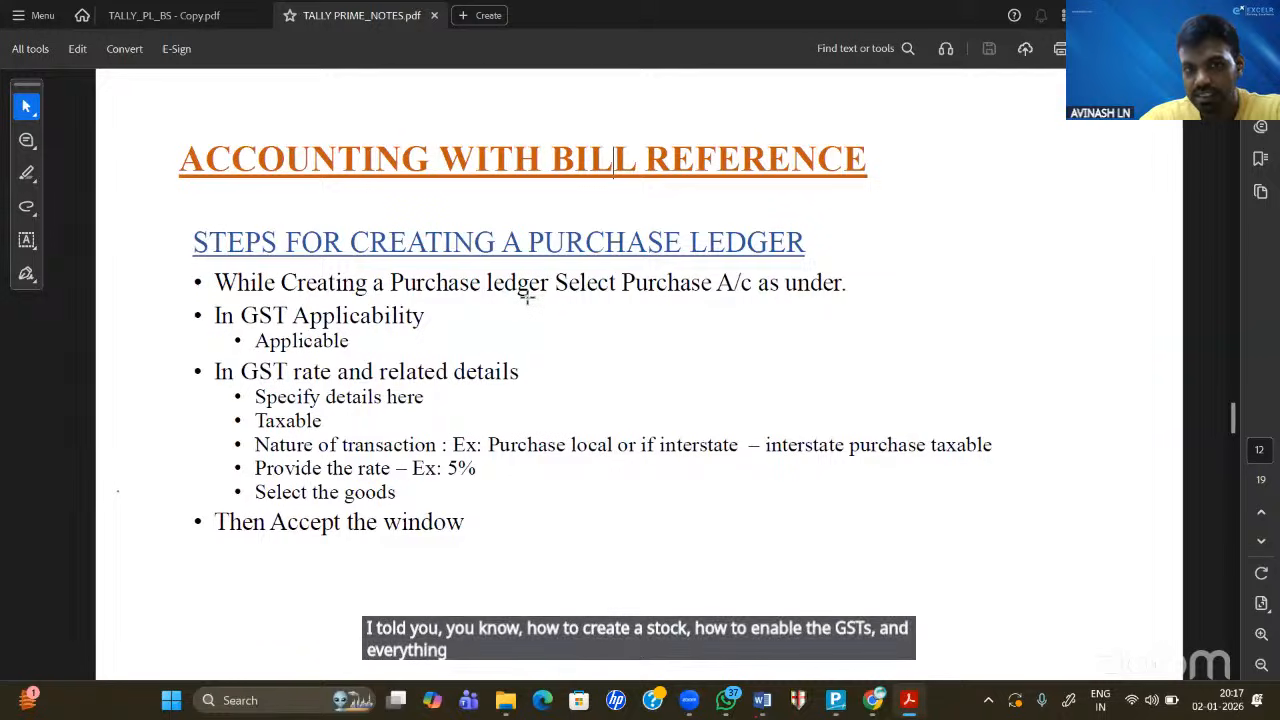
pyautogui.scroll(-1, 527, 296)
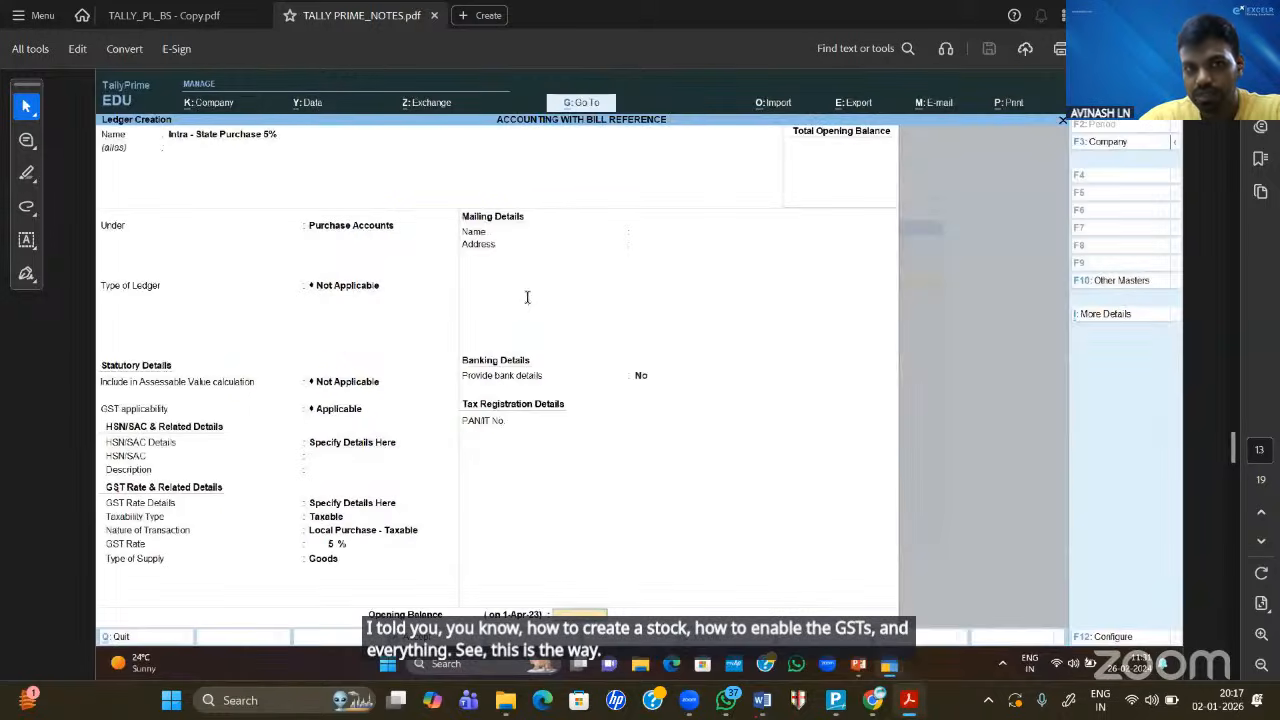
pyautogui.scroll(-3, 527, 296)
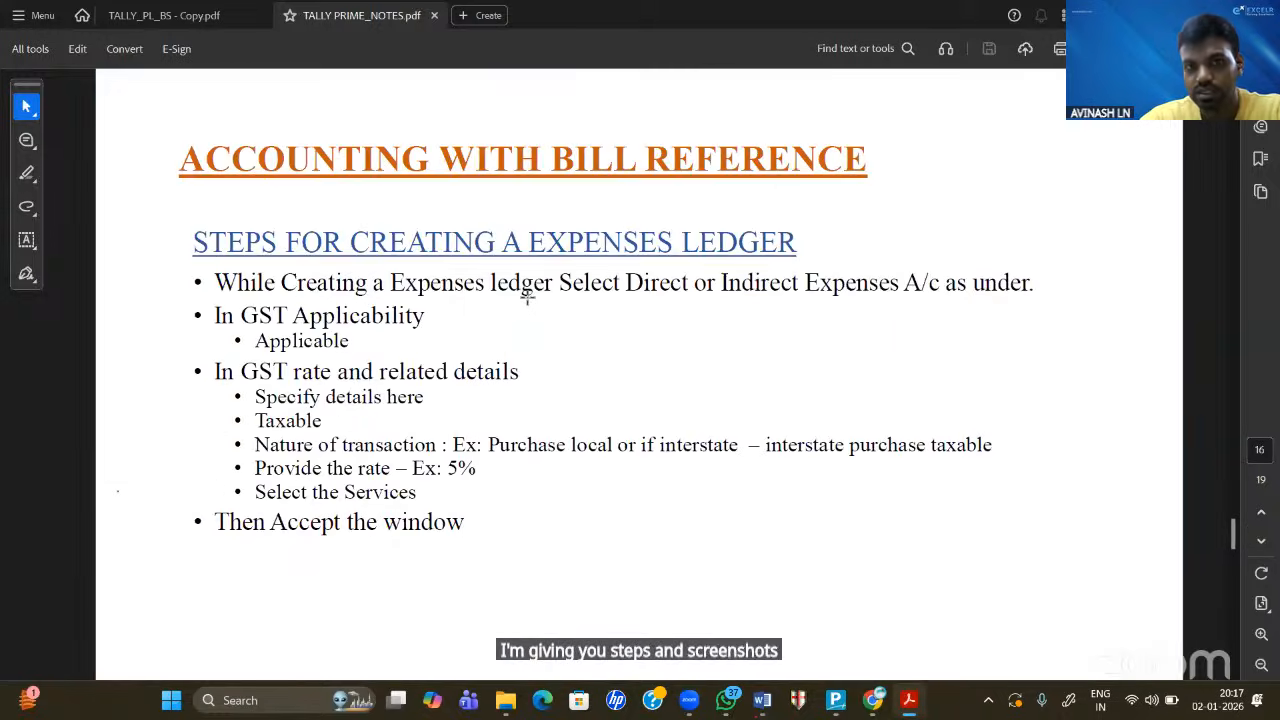
pyautogui.scroll(-1, 527, 296)
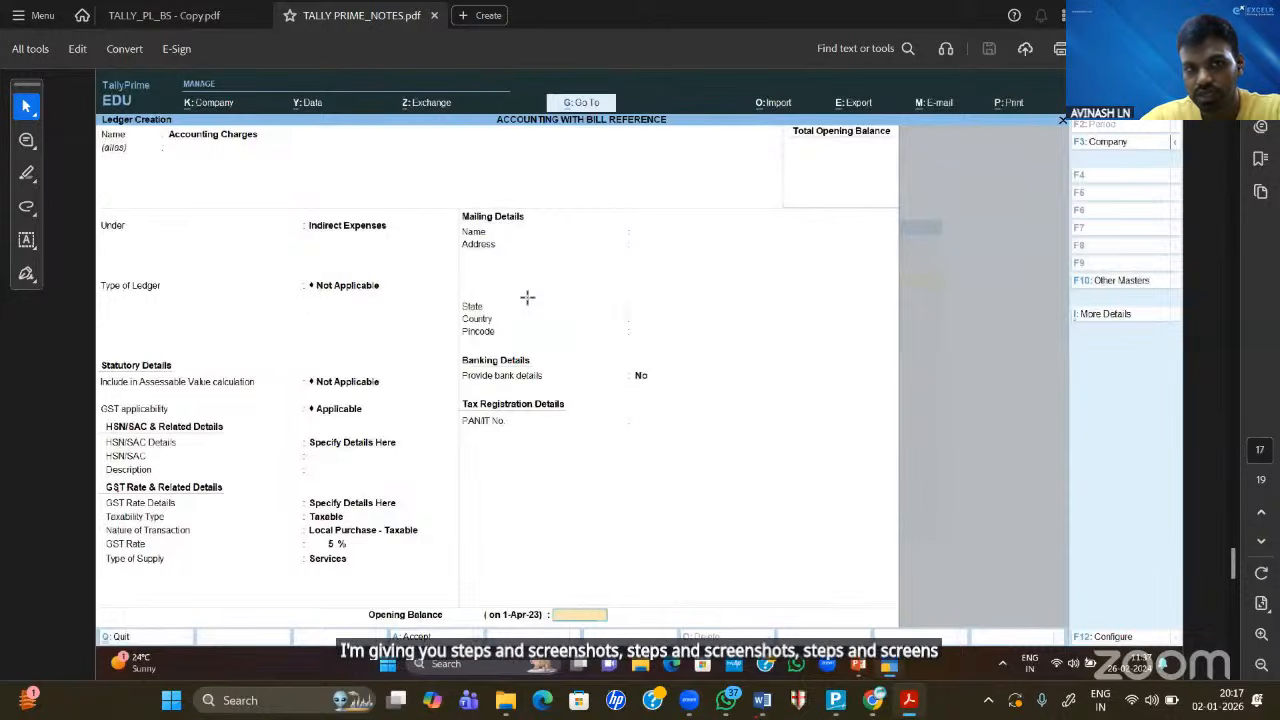
pyautogui.scroll(-2, 527, 296)
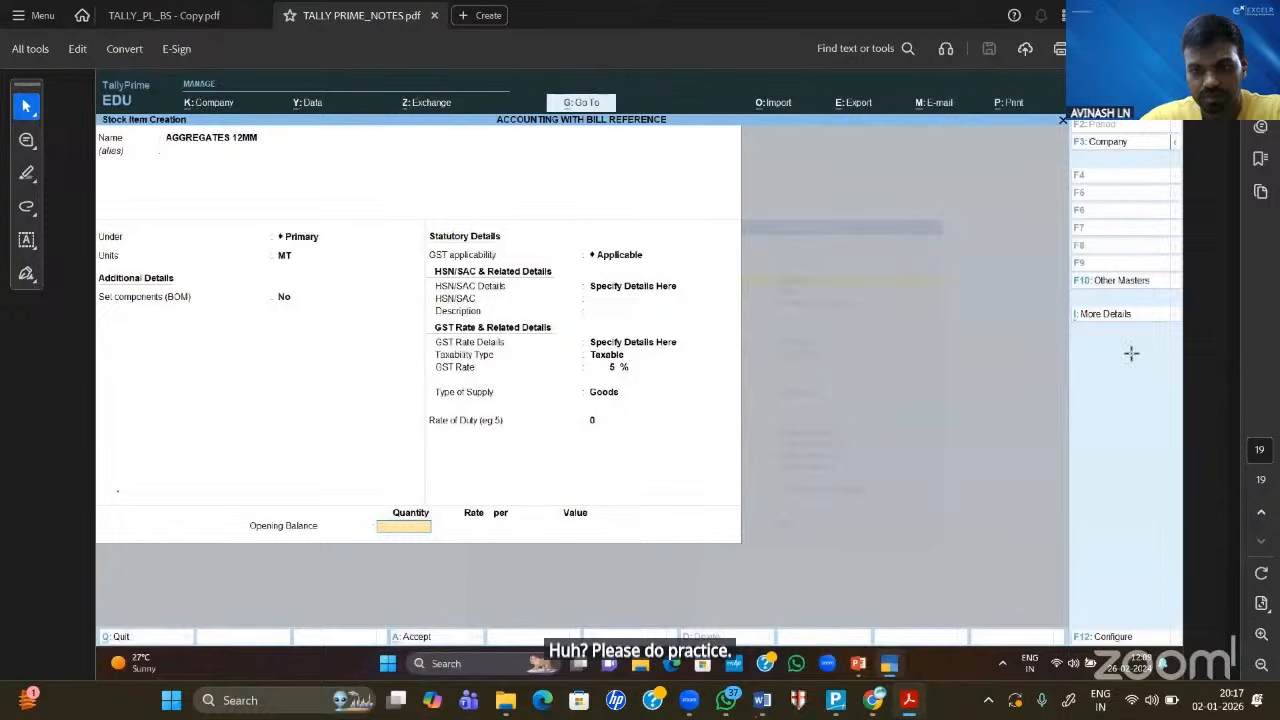
pyautogui.click(835, 705)
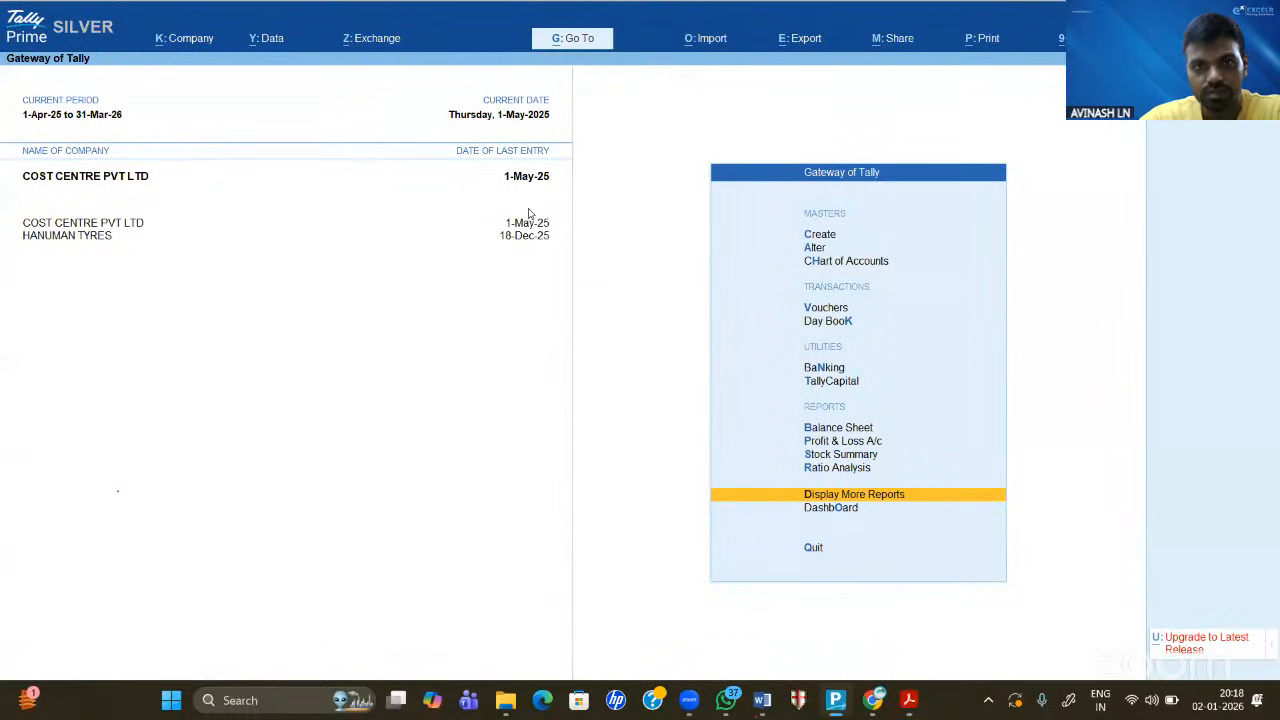
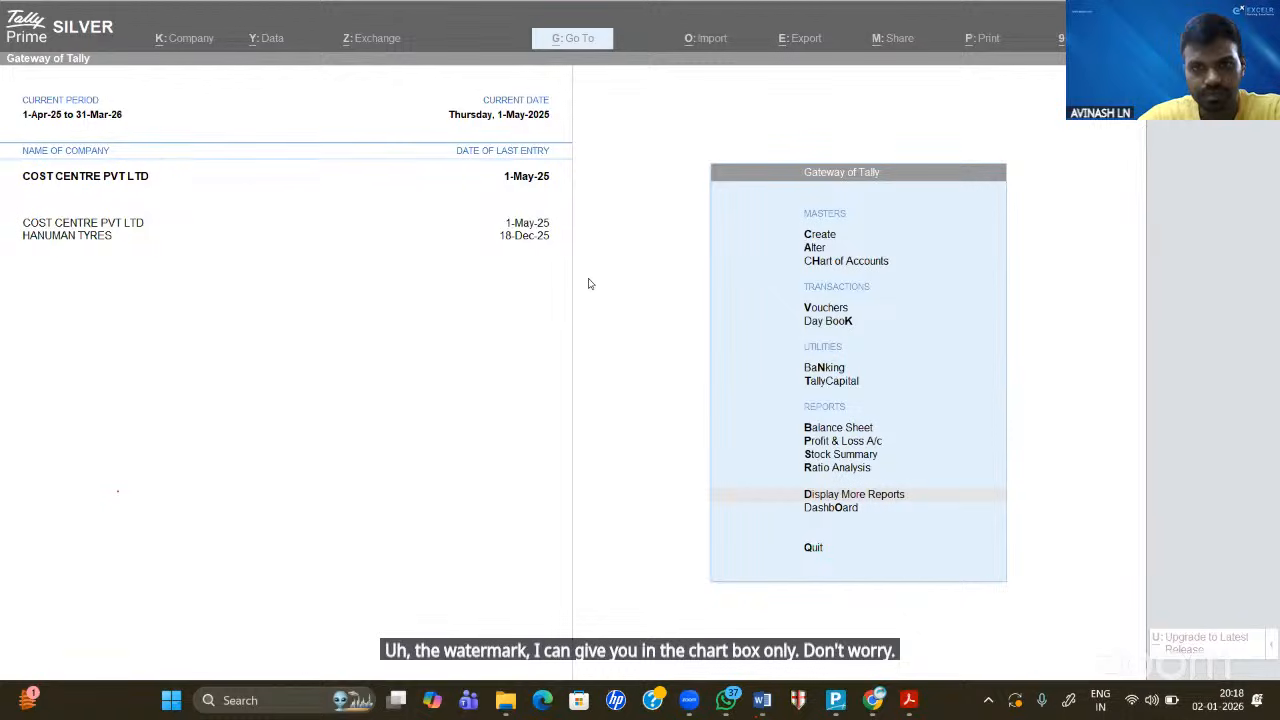
# - Switch from TallyPrime's Gateway of Tally to the Word document of handwritten branch notes
pyautogui.click(555, 292)
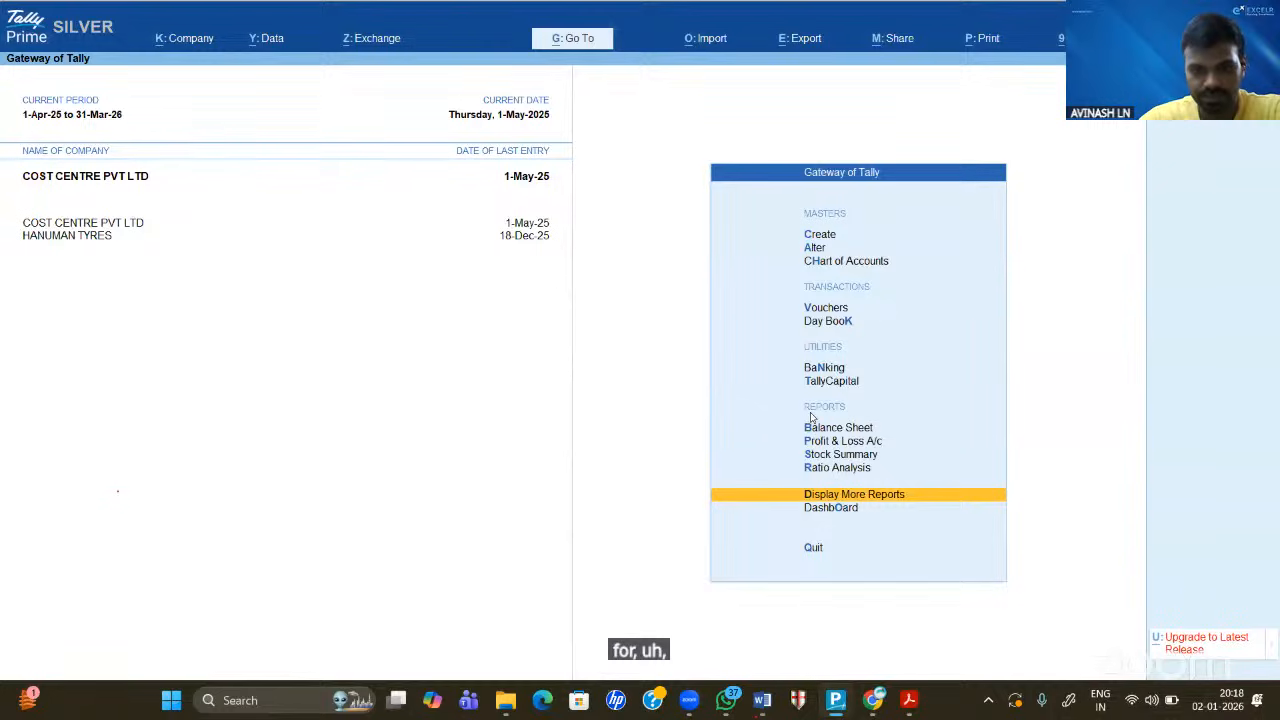
pyautogui.click(762, 700)
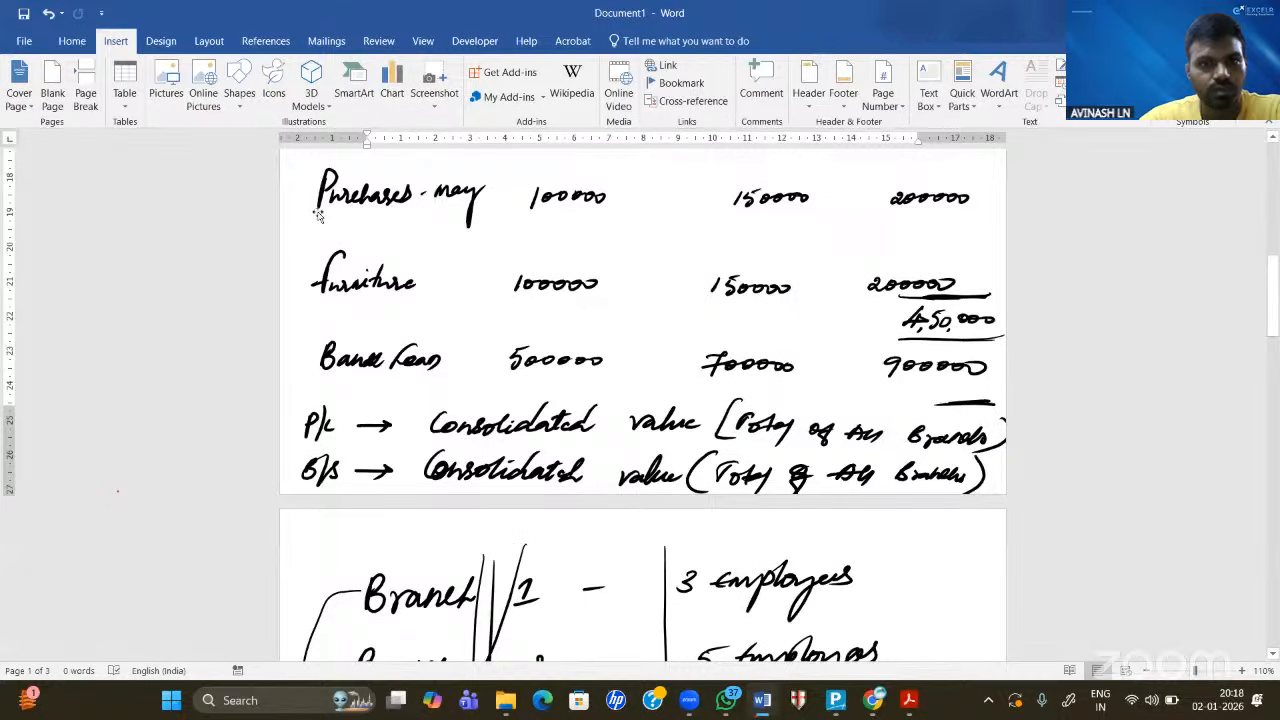
# - Undo the stray empty page after the P/L and B/S notes, briefly opening and closing the header
pyautogui.scroll(10, 397, 276)
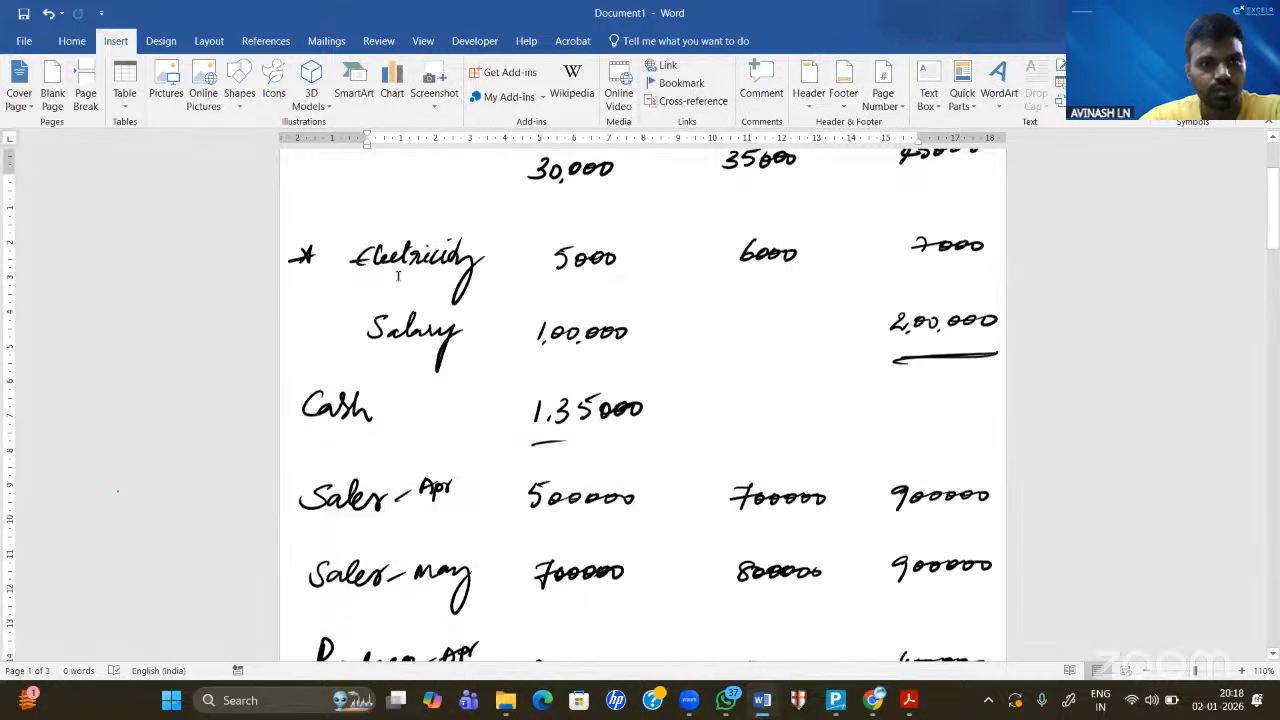
pyautogui.scroll(3, 397, 276)
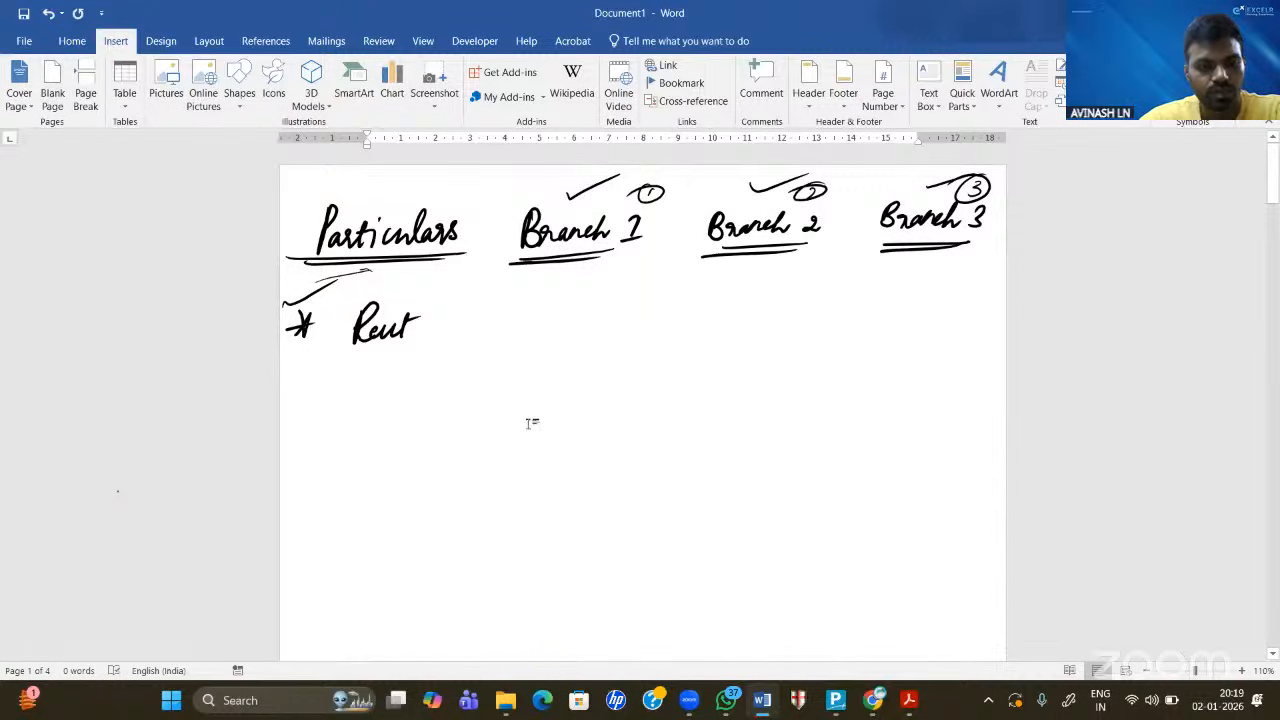
pyautogui.hotkey('ctrl', 'z')
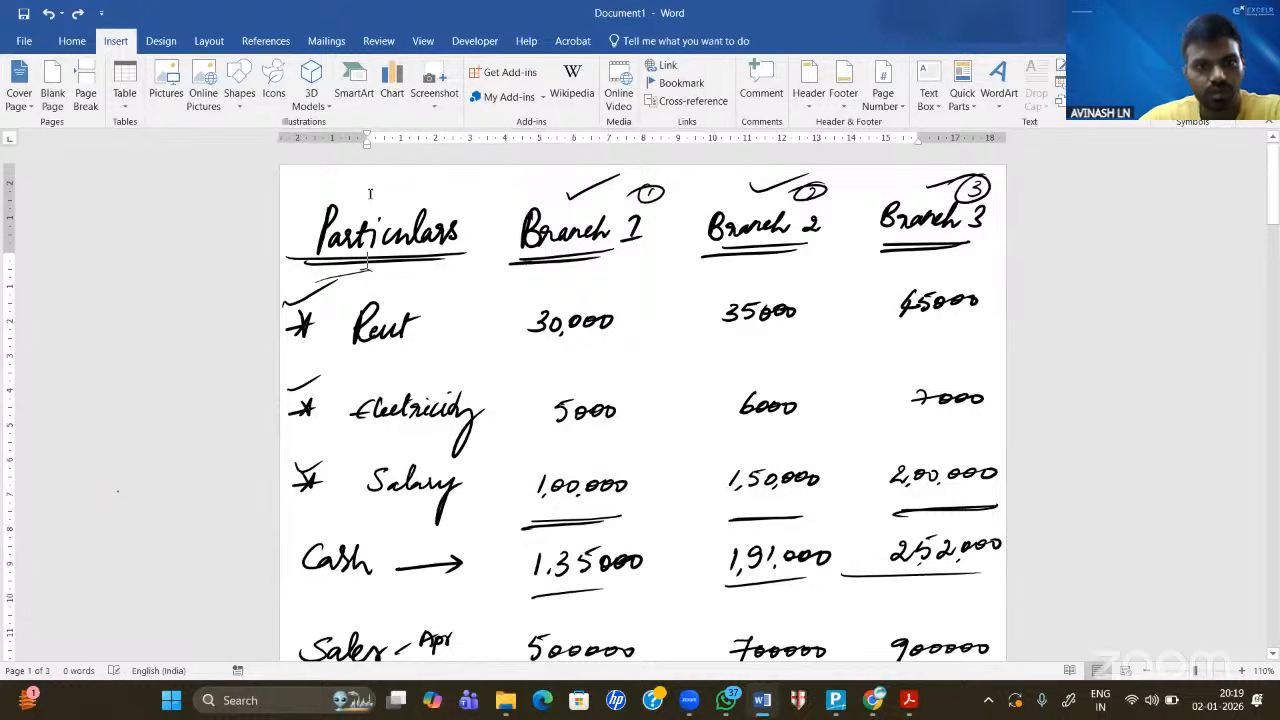
pyautogui.doubleClick(315, 201)
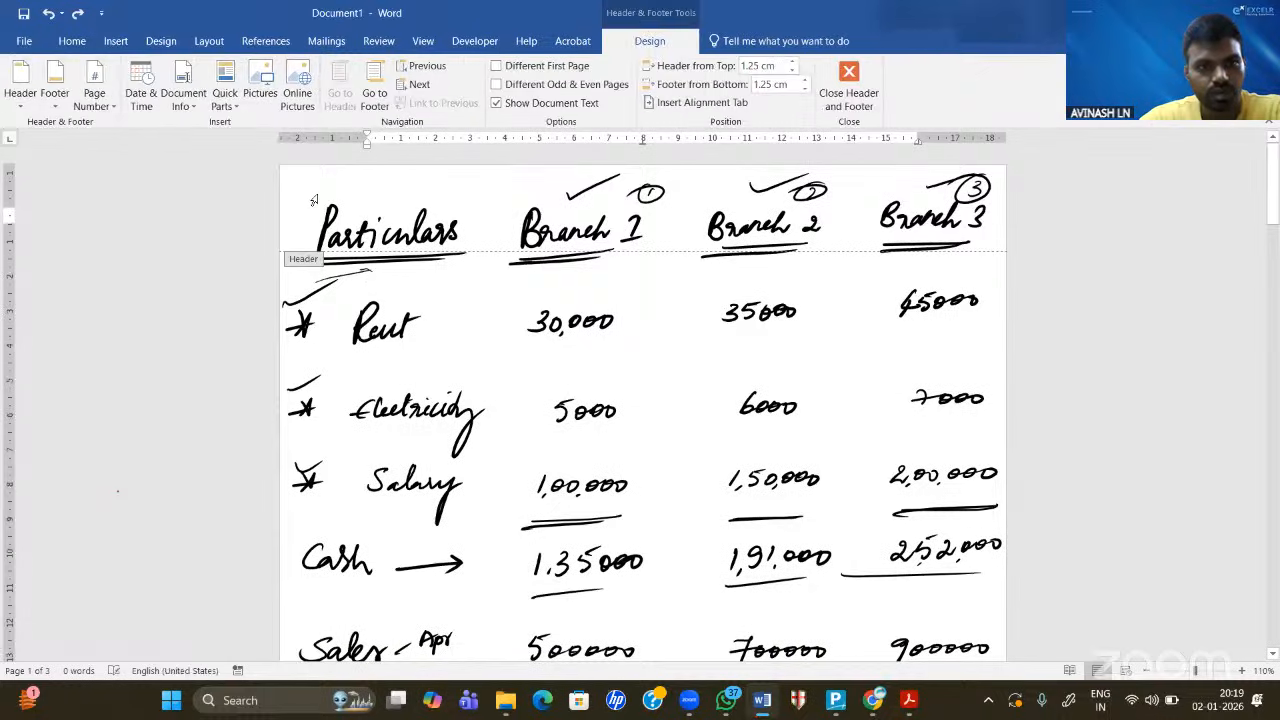
pyautogui.doubleClick(405, 285)
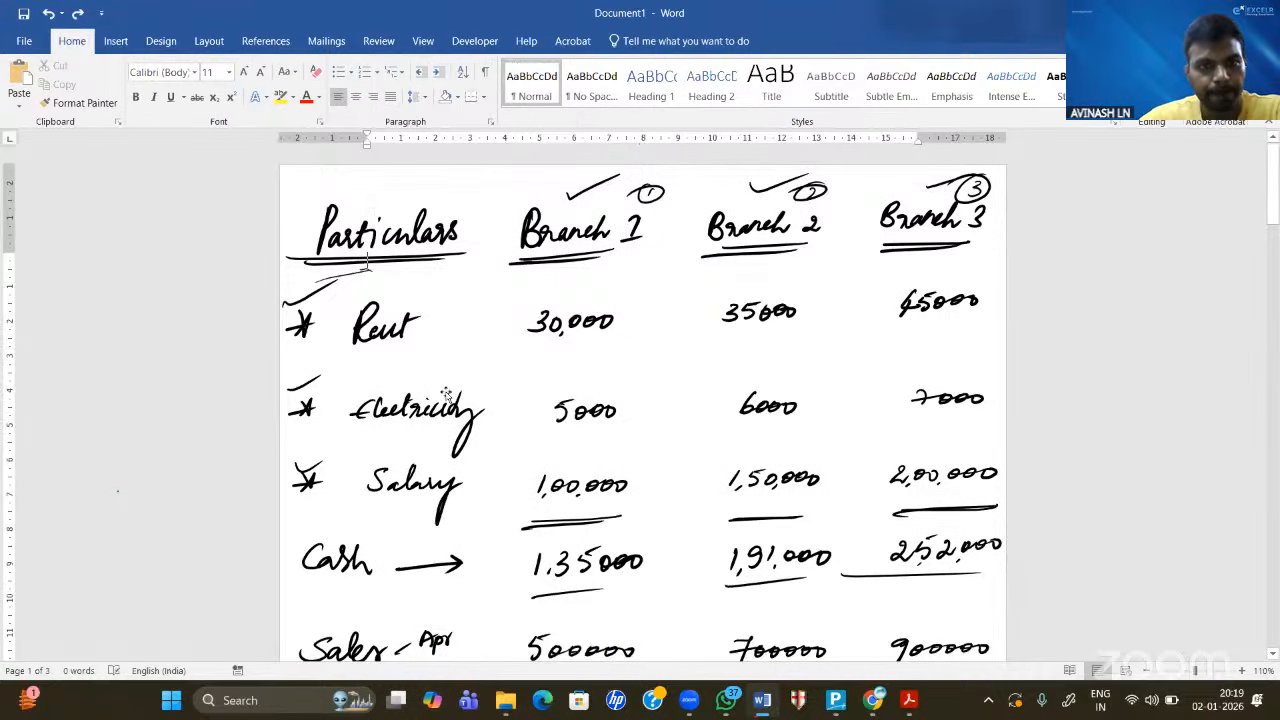
# - Insert a page break so a new blank page follows the consolidated-value notes
pyautogui.scroll(-10, 400, 384)
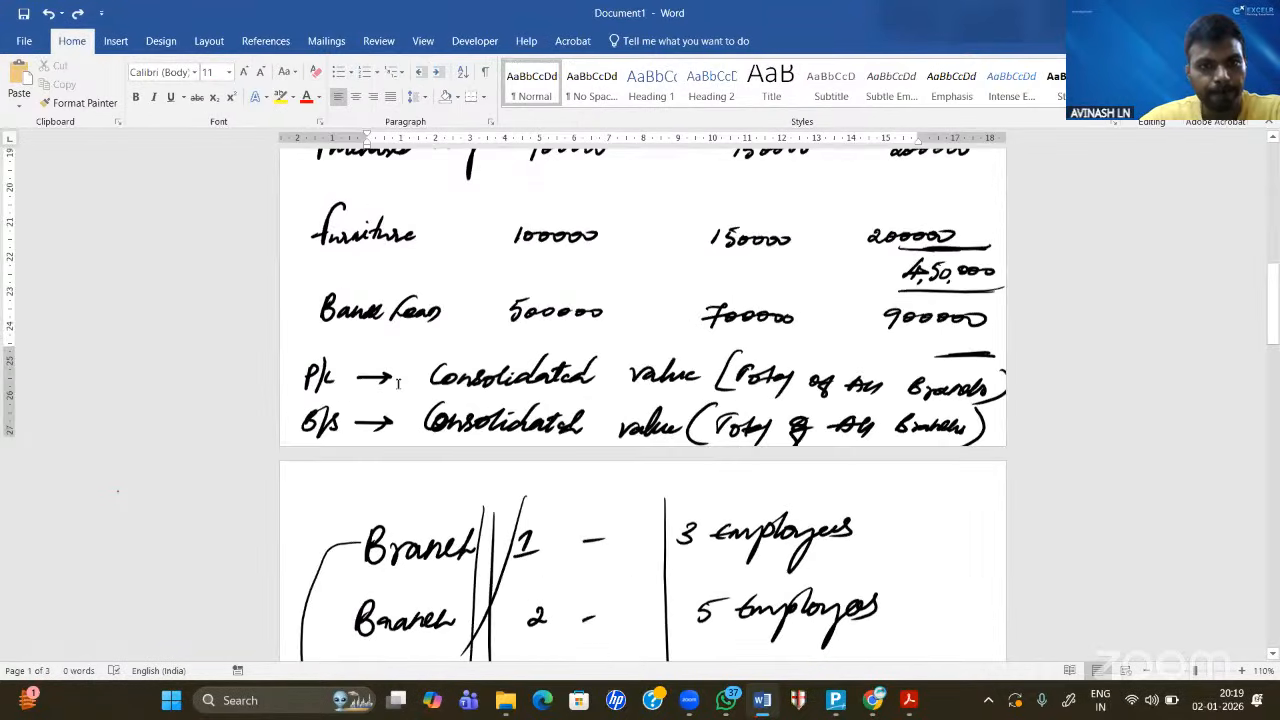
pyautogui.scroll(-2, 88, 60)
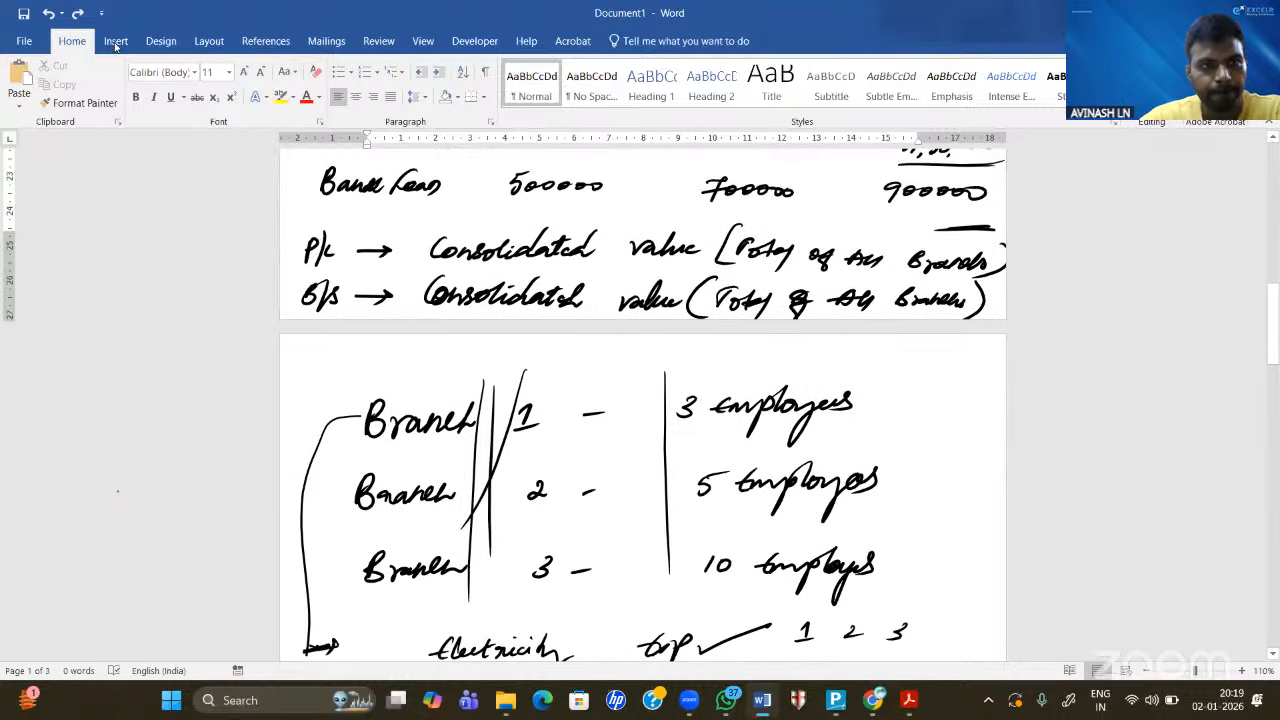
pyautogui.click(115, 41)
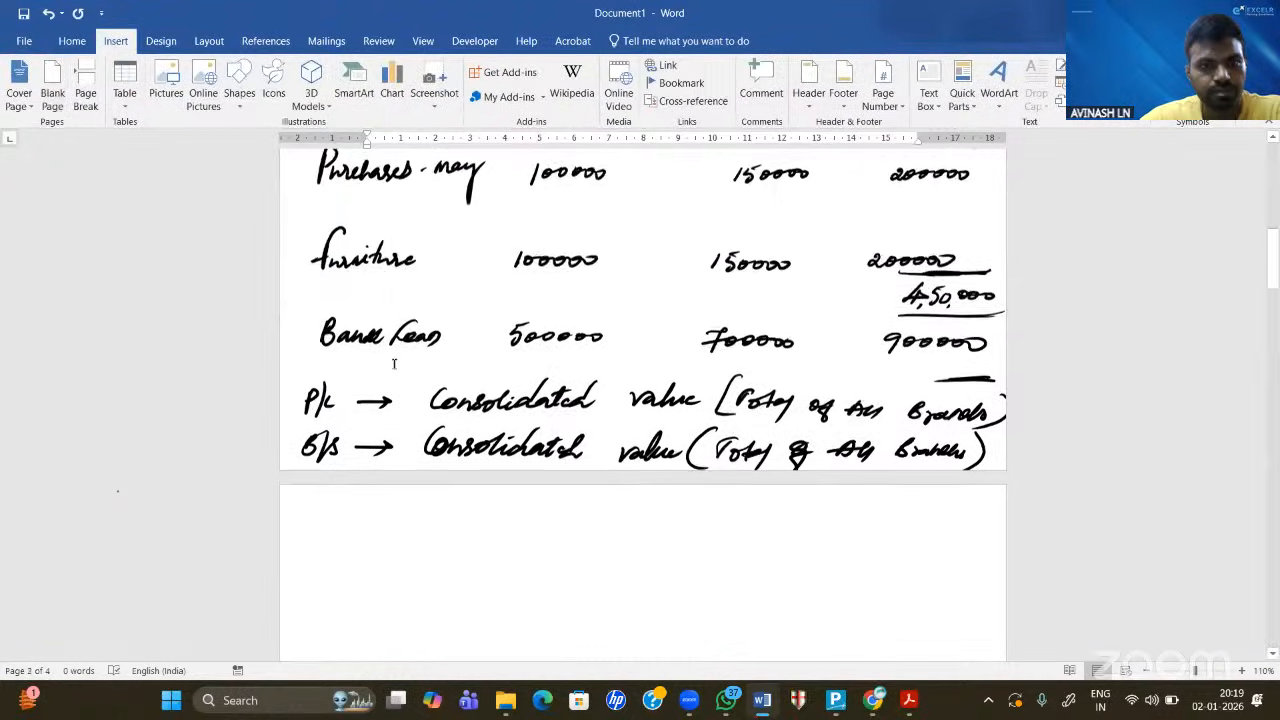
pyautogui.scroll(-5, 397, 363)
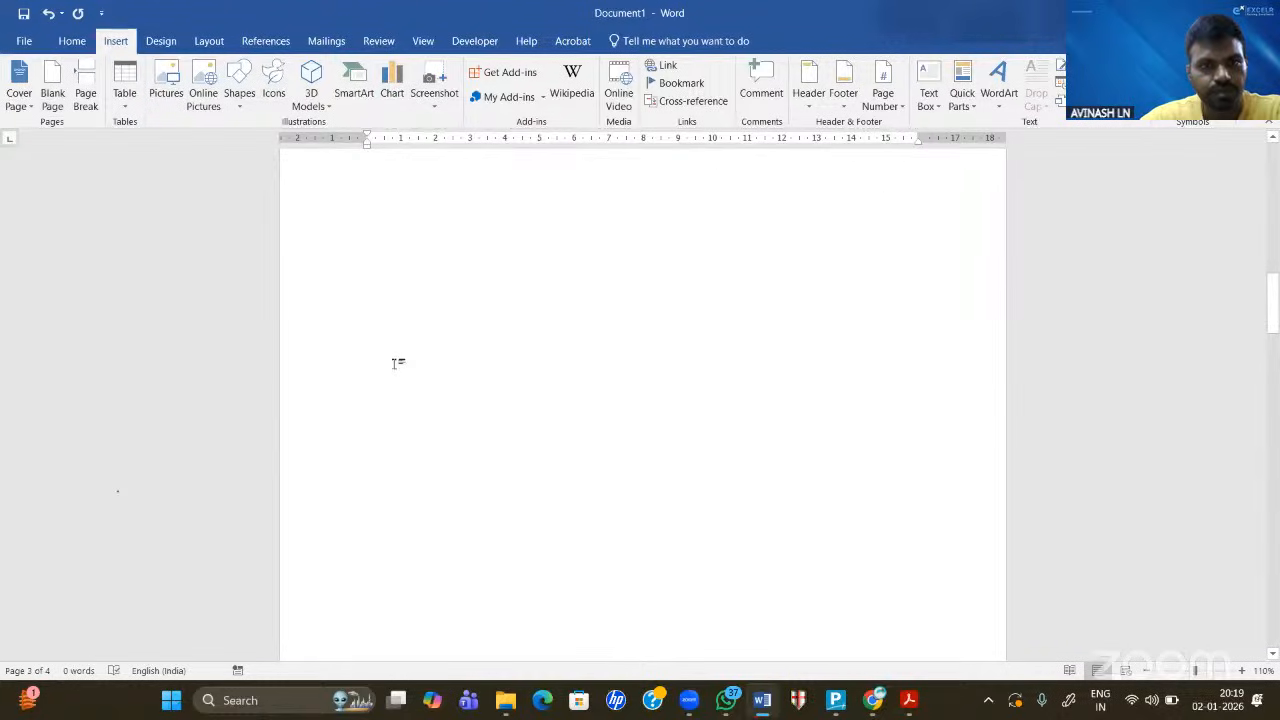
pyautogui.scroll(1, 394, 364)
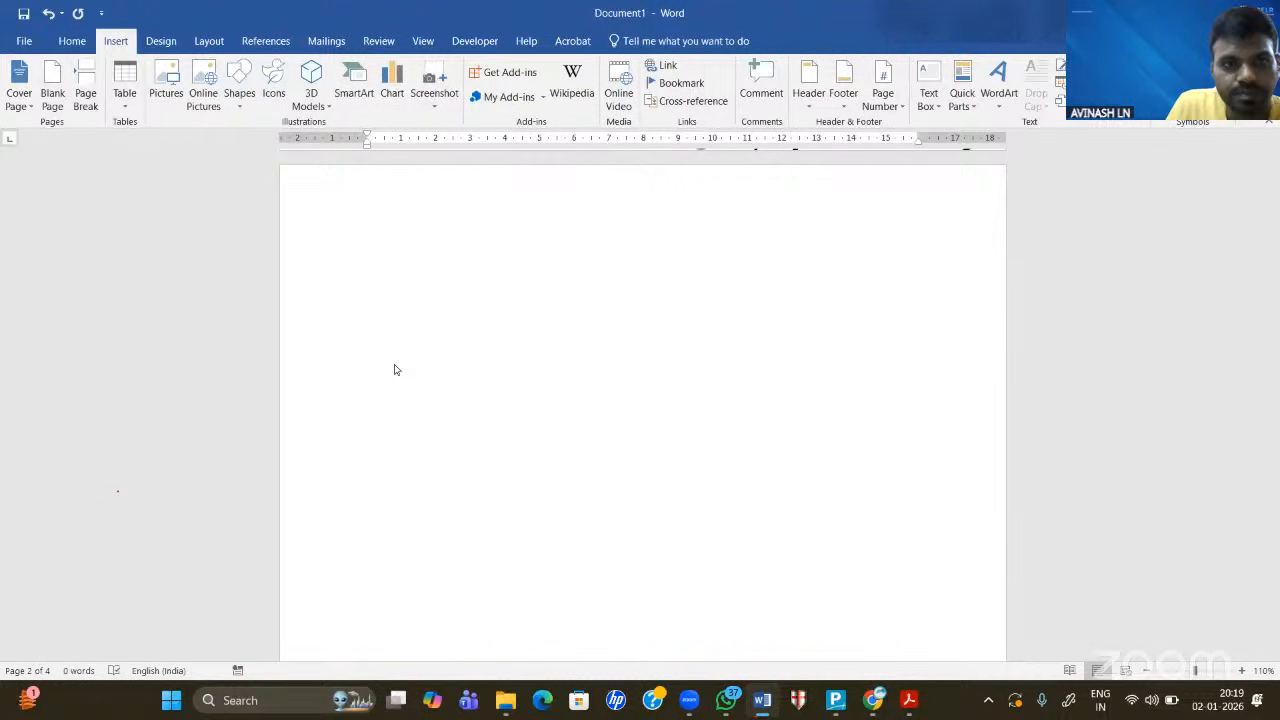
# - Handwrite the heading 'Trail Balance' and underline it
pyautogui.moveTo(318, 198); pyautogui.dragTo(367, 188)
pyautogui.moveTo(343, 195)
pyautogui.mouseDown()
pyautogui.moveTo(333, 227)
pyautogui.moveTo(406, 210)
pyautogui.mouseUp()
pyautogui.moveTo(395, 193); pyautogui.dragTo(404, 186)
pyautogui.moveTo(420, 186)
pyautogui.mouseDown()
pyautogui.moveTo(418, 221)
pyautogui.moveTo(470, 218)
pyautogui.mouseUp()
pyautogui.moveTo(496, 204)
pyautogui.mouseDown()
pyautogui.moveTo(494, 216)
pyautogui.moveTo(562, 212)
pyautogui.mouseUp()
pyautogui.moveTo(578, 204); pyautogui.dragTo(600, 204)
pyautogui.moveTo(285, 241)
pyautogui.mouseDown()
pyautogui.moveTo(683, 227)
pyautogui.moveTo(740, 245)
pyautogui.mouseUp()
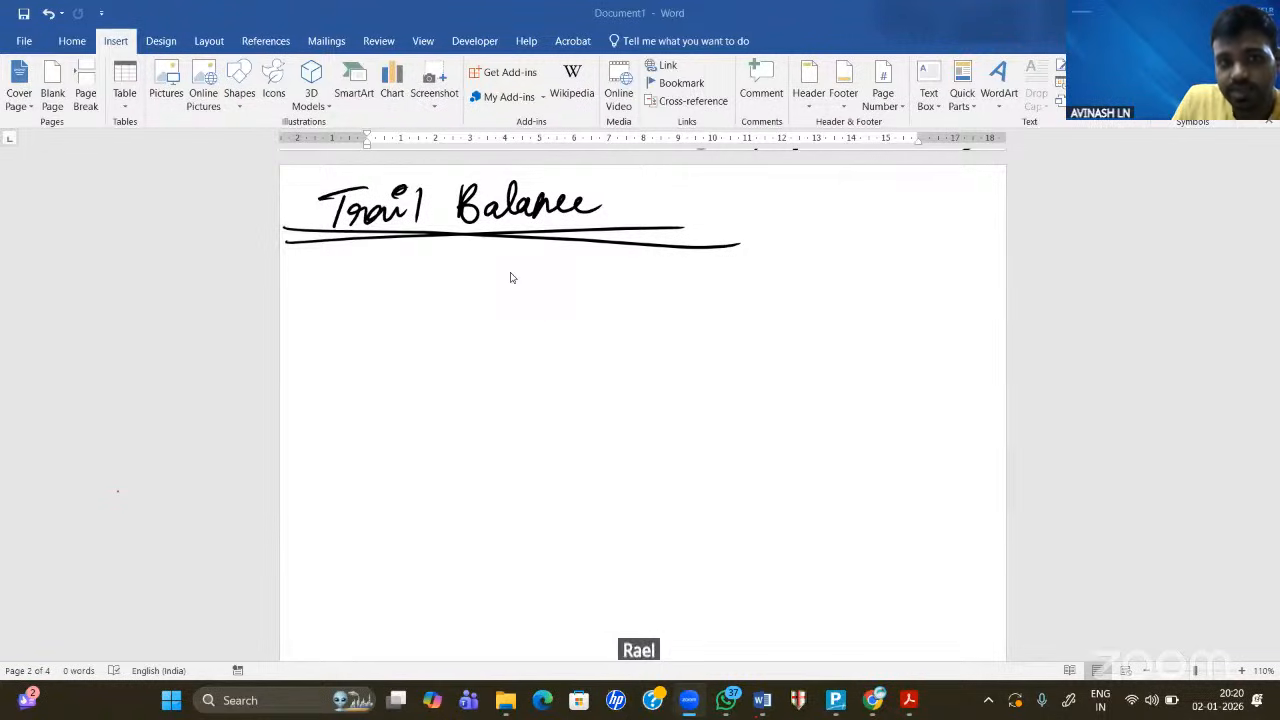
# - Ink the definition's opening: 'Trail Balance is a financial statement'
pyautogui.moveTo(311, 274)
pyautogui.mouseDown()
pyautogui.moveTo(305, 304)
pyautogui.moveTo(328, 268)
pyautogui.moveTo(342, 297)
pyautogui.moveTo(363, 299)
pyautogui.mouseUp()
pyautogui.moveTo(373, 279); pyautogui.dragTo(371, 303)
pyautogui.moveTo(360, 267); pyautogui.dragTo(414, 299)
pyautogui.moveTo(412, 284)
pyautogui.mouseDown()
pyautogui.moveTo(415, 299)
pyautogui.moveTo(515, 292)
pyautogui.mouseUp()
pyautogui.moveTo(559, 286); pyautogui.dragTo(561, 303)
pyautogui.moveTo(558, 279); pyautogui.dragTo(569, 301)
pyautogui.moveTo(640, 284)
pyautogui.mouseDown()
pyautogui.moveTo(682, 309)
pyautogui.moveTo(700, 288)
pyautogui.mouseUp()
pyautogui.moveTo(712, 282)
pyautogui.mouseDown()
pyautogui.moveTo(716, 296)
pyautogui.moveTo(712, 268)
pyautogui.mouseUp()
pyautogui.moveTo(720, 290)
pyautogui.mouseDown()
pyautogui.moveTo(803, 290)
pyautogui.moveTo(799, 268)
pyautogui.mouseUp()
pyautogui.moveTo(815, 281)
pyautogui.mouseDown()
pyautogui.moveTo(808, 308)
pyautogui.moveTo(862, 292)
pyautogui.mouseUp()
pyautogui.moveTo(870, 282); pyautogui.dragTo(986, 280)
pyautogui.moveTo(916, 288); pyautogui.dragTo(1004, 268)
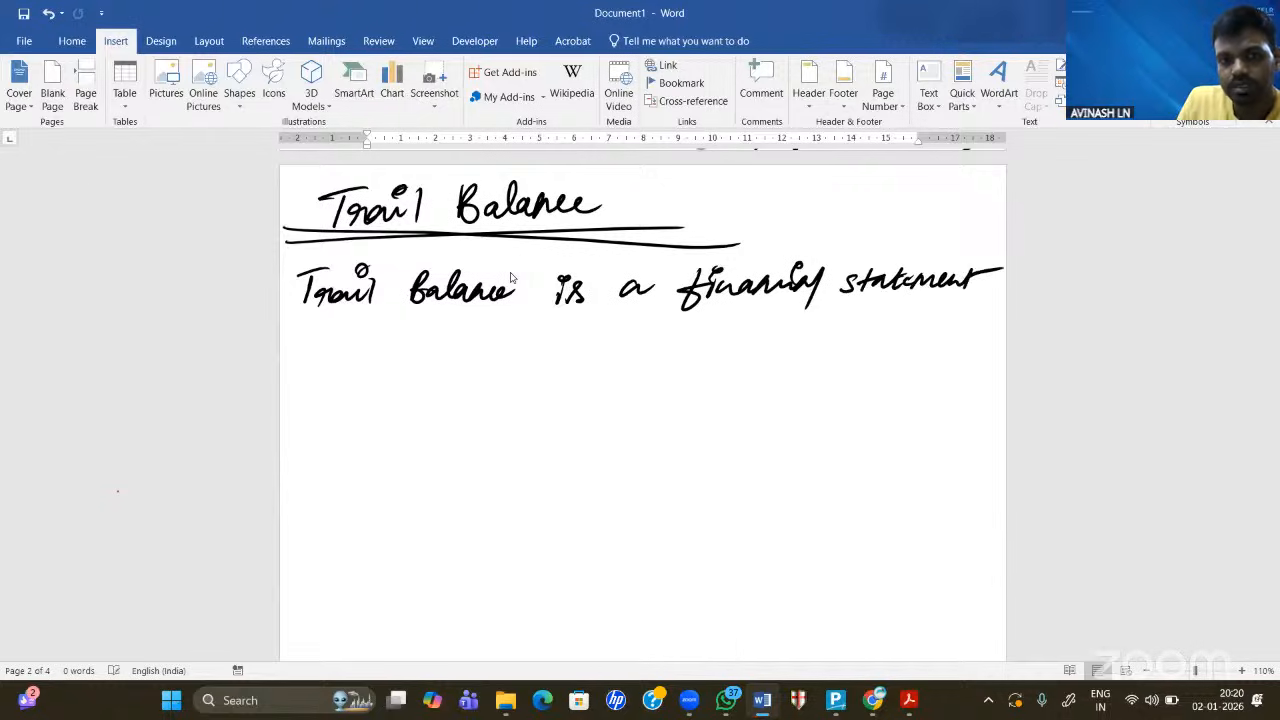
# - Continue the definition with 'it shows/records'
pyautogui.moveTo(310, 336); pyautogui.dragTo(313, 338)
pyautogui.moveTo(309, 347)
pyautogui.mouseDown()
pyautogui.moveTo(312, 362)
pyautogui.moveTo(343, 344)
pyautogui.moveTo(376, 366)
pyautogui.mouseUp()
pyautogui.moveTo(394, 340); pyautogui.dragTo(424, 364)
pyautogui.moveTo(426, 352); pyautogui.dragTo(464, 372)
pyautogui.moveTo(514, 322); pyautogui.dragTo(488, 386)
pyautogui.moveTo(520, 346)
pyautogui.mouseDown()
pyautogui.moveTo(536, 380)
pyautogui.moveTo(606, 364)
pyautogui.mouseUp()
pyautogui.moveTo(620, 352)
pyautogui.mouseDown()
pyautogui.moveTo(624, 334)
pyautogui.moveTo(624, 364)
pyautogui.moveTo(674, 366)
pyautogui.moveTo(702, 346)
pyautogui.moveTo(790, 362)
pyautogui.moveTo(820, 340)
pyautogui.moveTo(798, 390)
pyautogui.mouseUp()
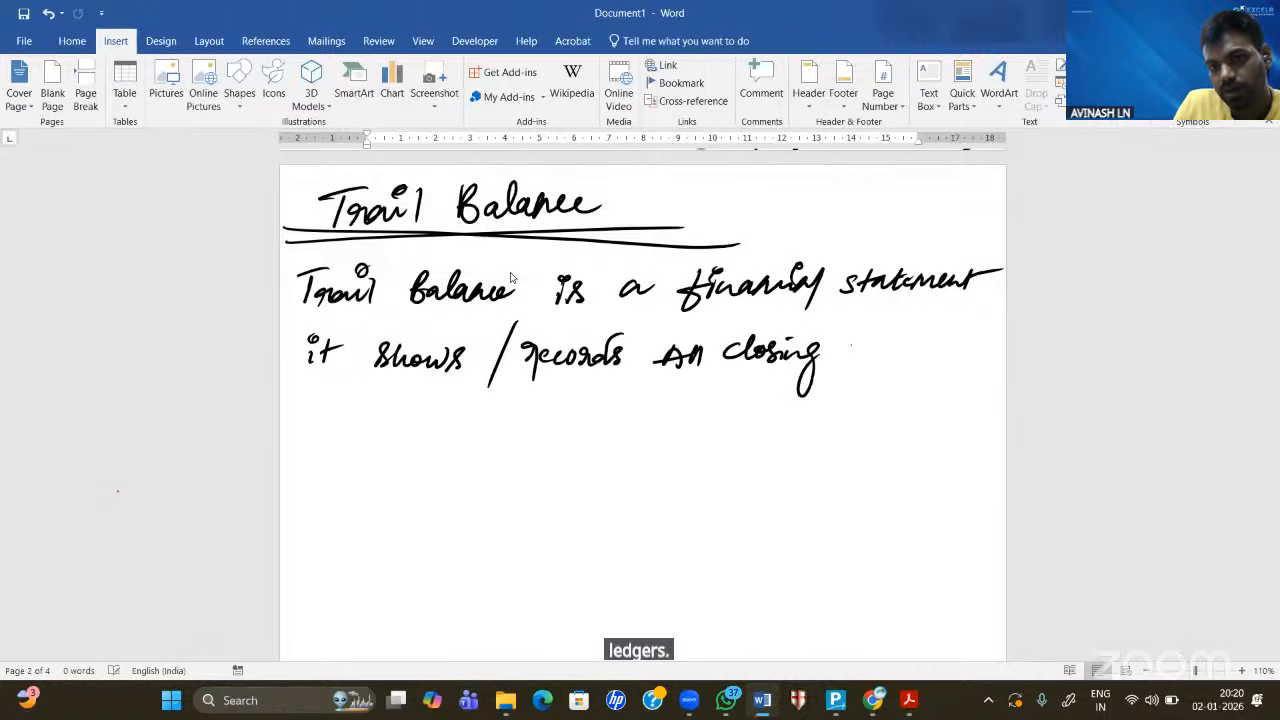
# - Finish with 'all closing Balance of the Ledger A/c.' and underline 'Ledger'
pyautogui.moveTo(846, 334)
pyautogui.mouseDown()
pyautogui.moveTo(872, 356)
pyautogui.moveTo(928, 340)
pyautogui.mouseUp()
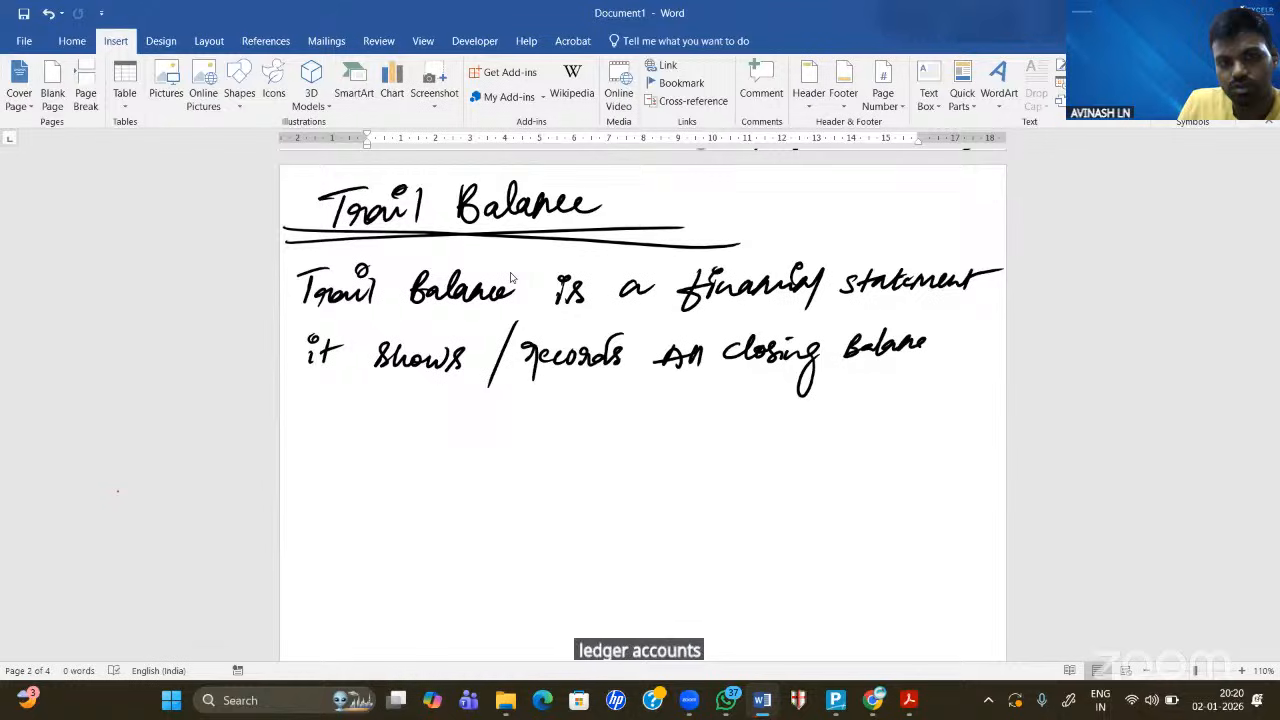
pyautogui.moveTo(932, 346); pyautogui.dragTo(958, 340)
pyautogui.moveTo(330, 400); pyautogui.dragTo(352, 398)
pyautogui.moveTo(406, 412); pyautogui.dragTo(456, 404)
pyautogui.moveTo(526, 396)
pyautogui.mouseDown()
pyautogui.moveTo(510, 416)
pyautogui.moveTo(674, 398)
pyautogui.moveTo(696, 420)
pyautogui.mouseUp()
pyautogui.click(704, 408)
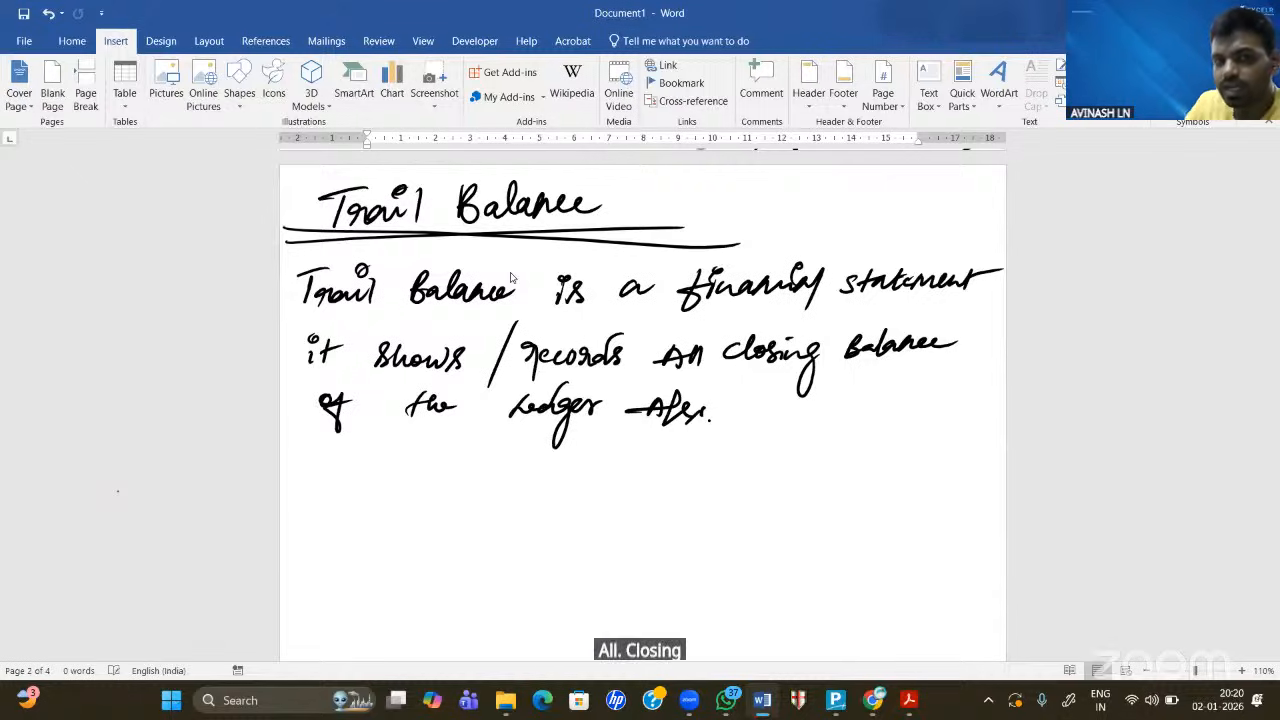
pyautogui.moveTo(512, 436); pyautogui.dragTo(594, 442)
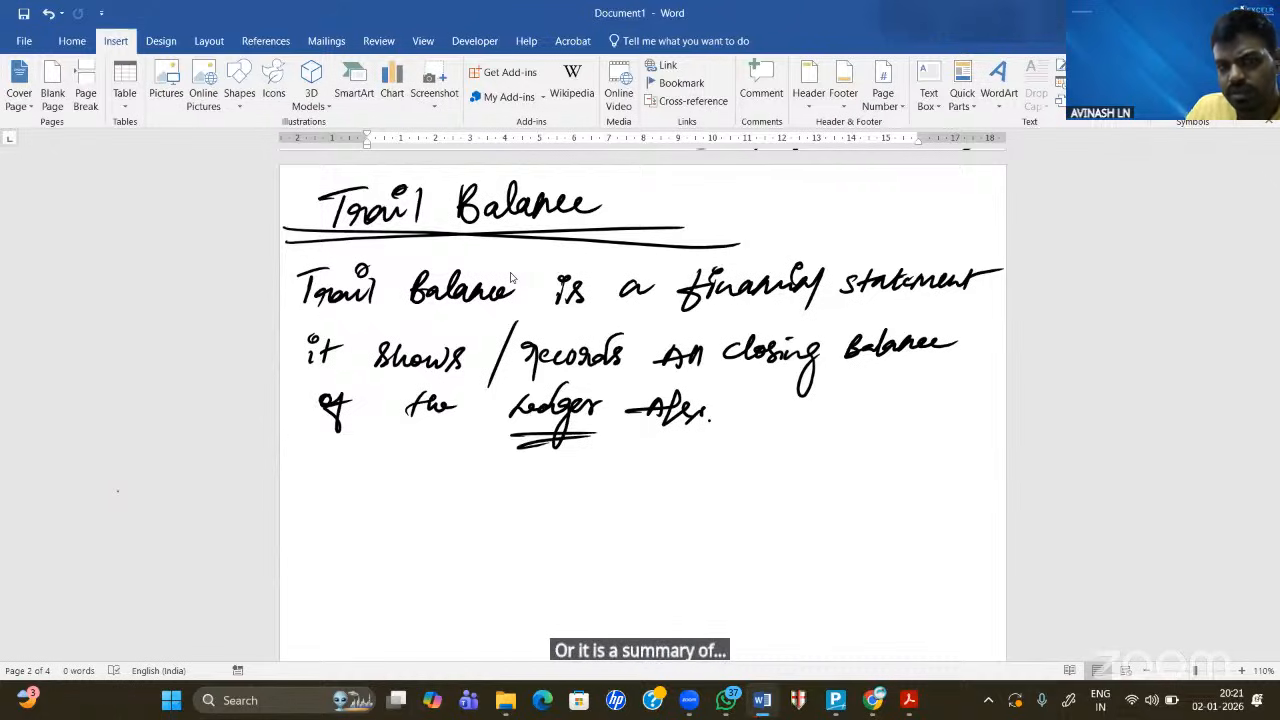
# - Write a double-underlined 'or' and begin the second line 'Trail Balance is'
pyautogui.scroll(-2, 510, 277)
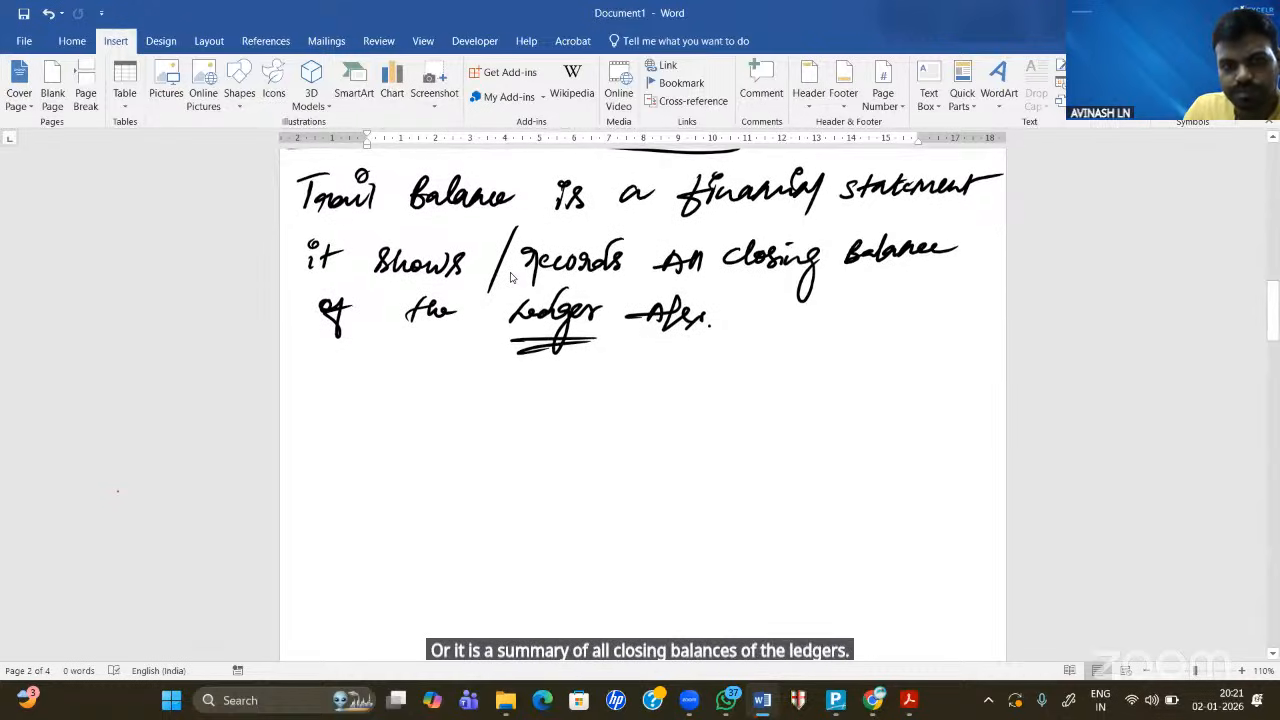
pyautogui.moveTo(418, 368); pyautogui.dragTo(452, 373)
pyautogui.moveTo(407, 392); pyautogui.dragTo(444, 391)
pyautogui.moveTo(344, 417)
pyautogui.mouseDown()
pyautogui.moveTo(331, 444)
pyautogui.moveTo(361, 411)
pyautogui.mouseUp()
pyautogui.moveTo(350, 428)
pyautogui.mouseDown()
pyautogui.moveTo(397, 440)
pyautogui.moveTo(393, 414)
pyautogui.mouseUp()
pyautogui.moveTo(418, 414)
pyautogui.mouseDown()
pyautogui.moveTo(408, 442)
pyautogui.moveTo(446, 436)
pyautogui.mouseUp()
pyautogui.moveTo(450, 408)
pyautogui.mouseDown()
pyautogui.moveTo(484, 436)
pyautogui.moveTo(610, 430)
pyautogui.mouseUp()
pyautogui.moveTo(620, 412)
pyautogui.mouseDown()
pyautogui.moveTo(615, 434)
pyautogui.moveTo(764, 420)
pyautogui.moveTo(820, 430)
pyautogui.moveTo(784, 468)
pyautogui.mouseUp()
# - Complete it as 'Summary of All Closing Balance of the Ledger A/c's.' and scroll to empty space
pyautogui.moveTo(879, 408)
pyautogui.mouseDown()
pyautogui.moveTo(869, 418)
pyautogui.moveTo(884, 444)
pyautogui.mouseUp()
pyautogui.moveTo(872, 410); pyautogui.dragTo(940, 402)
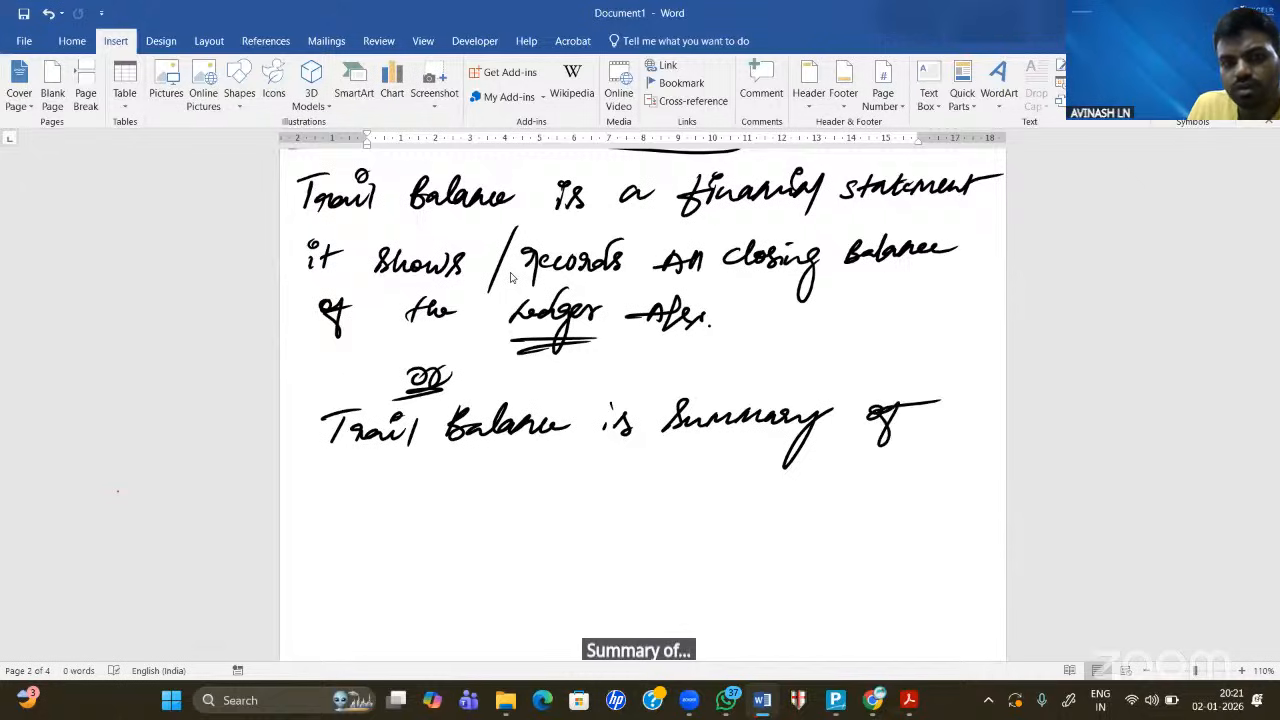
pyautogui.moveTo(287, 488)
pyautogui.mouseDown()
pyautogui.moveTo(350, 493)
pyautogui.moveTo(406, 474)
pyautogui.moveTo(442, 492)
pyautogui.moveTo(472, 480)
pyautogui.moveTo(456, 524)
pyautogui.mouseUp()
pyautogui.moveTo(500, 476)
pyautogui.mouseDown()
pyautogui.moveTo(522, 500)
pyautogui.moveTo(616, 486)
pyautogui.moveTo(664, 518)
pyautogui.moveTo(678, 490)
pyautogui.mouseUp()
pyautogui.moveTo(752, 460)
pyautogui.mouseDown()
pyautogui.moveTo(748, 484)
pyautogui.moveTo(790, 484)
pyautogui.moveTo(770, 466)
pyautogui.mouseUp()
pyautogui.moveTo(838, 454)
pyautogui.mouseDown()
pyautogui.moveTo(826, 486)
pyautogui.moveTo(852, 476)
pyautogui.moveTo(878, 516)
pyautogui.mouseUp()
pyautogui.moveTo(884, 470); pyautogui.dragTo(914, 468)
pyautogui.moveTo(924, 484)
pyautogui.mouseDown()
pyautogui.moveTo(962, 458)
pyautogui.moveTo(936, 494)
pyautogui.mouseUp()
pyautogui.moveTo(962, 470)
pyautogui.mouseDown()
pyautogui.moveTo(952, 486)
pyautogui.moveTo(964, 472)
pyautogui.mouseUp()
pyautogui.moveTo(980, 474); pyautogui.dragTo(970, 490)
pyautogui.click(982, 488)
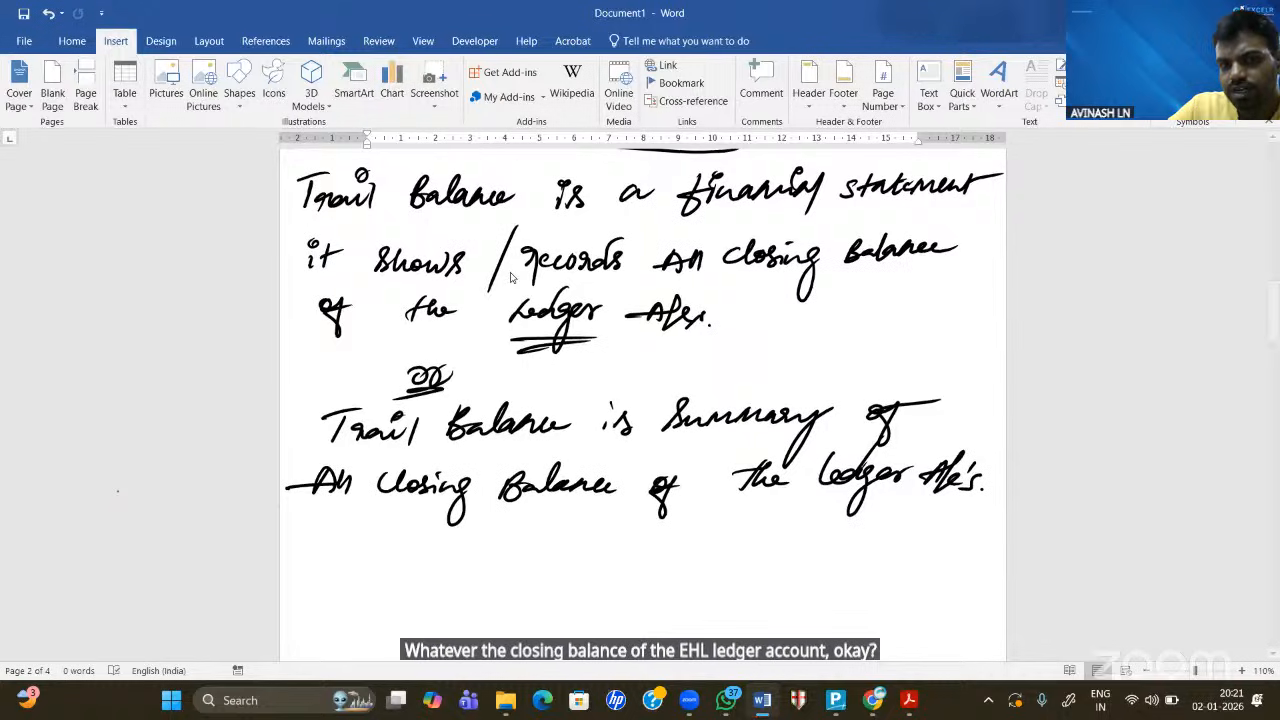
pyautogui.scroll(-5, 510, 277)
pyautogui.scroll(-3, 510, 277)
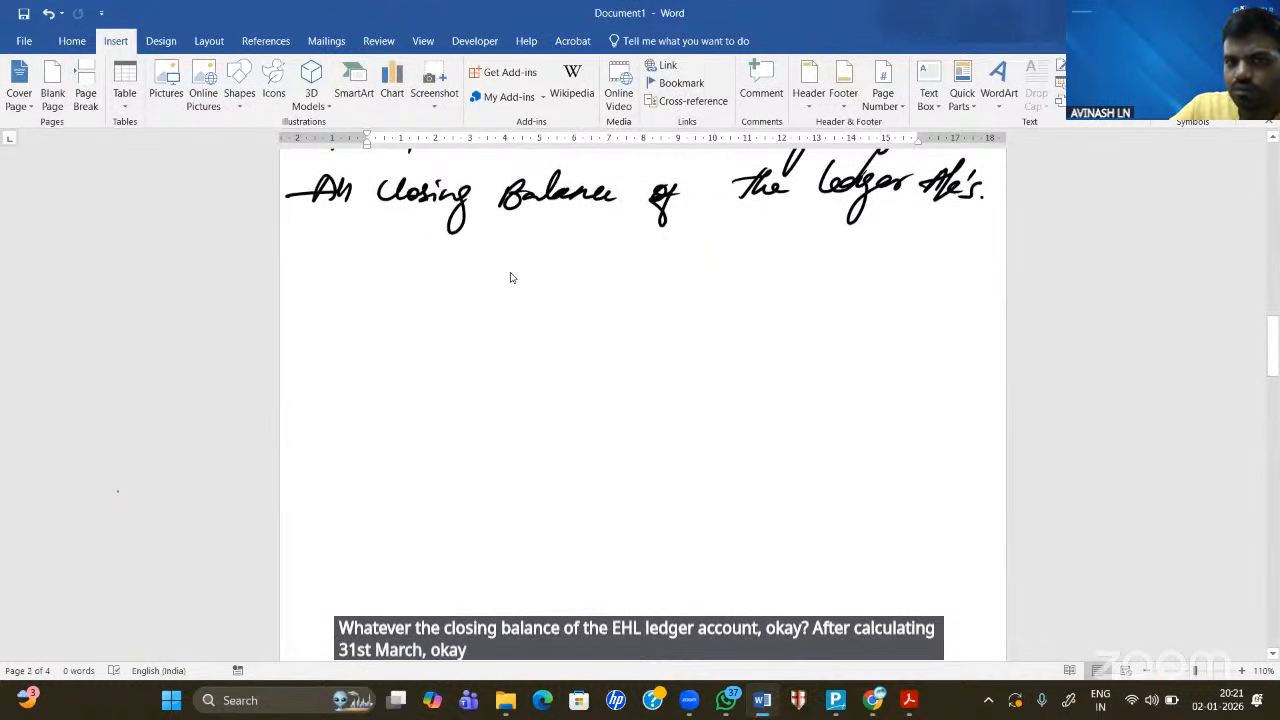
pyautogui.scroll(-2, 510, 277)
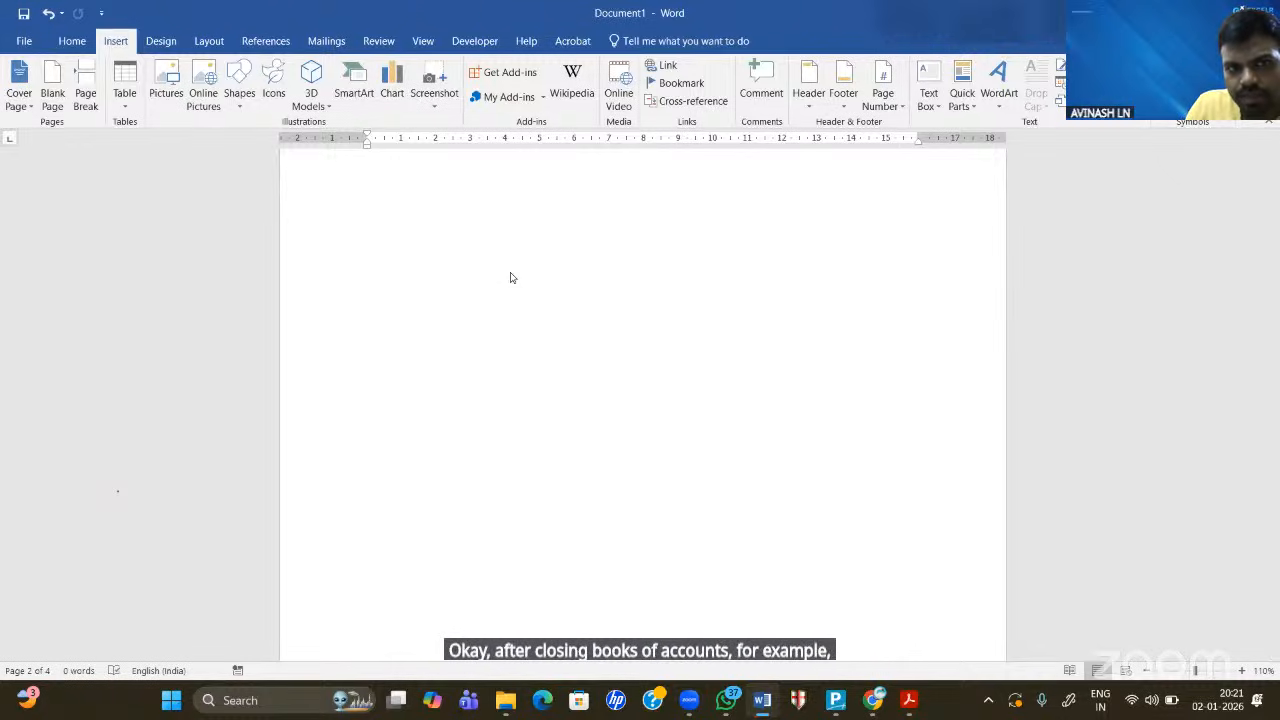
# - Handwrite an underlined 'Trail Balance' title on the blank area
pyautogui.moveTo(378, 195); pyautogui.dragTo(365, 233)
pyautogui.moveTo(348, 196); pyautogui.dragTo(392, 190)
pyautogui.moveTo(401, 214)
pyautogui.mouseDown()
pyautogui.moveTo(428, 237)
pyautogui.moveTo(389, 211)
pyautogui.mouseUp()
pyautogui.click(411, 203)
pyautogui.moveTo(481, 196); pyautogui.dragTo(478, 232)
pyautogui.moveTo(476, 198)
pyautogui.mouseDown()
pyautogui.moveTo(508, 228)
pyautogui.moveTo(545, 190)
pyautogui.moveTo(561, 220)
pyautogui.moveTo(584, 216)
pyautogui.mouseUp()
pyautogui.moveTo(284, 240); pyautogui.dragTo(607, 246)
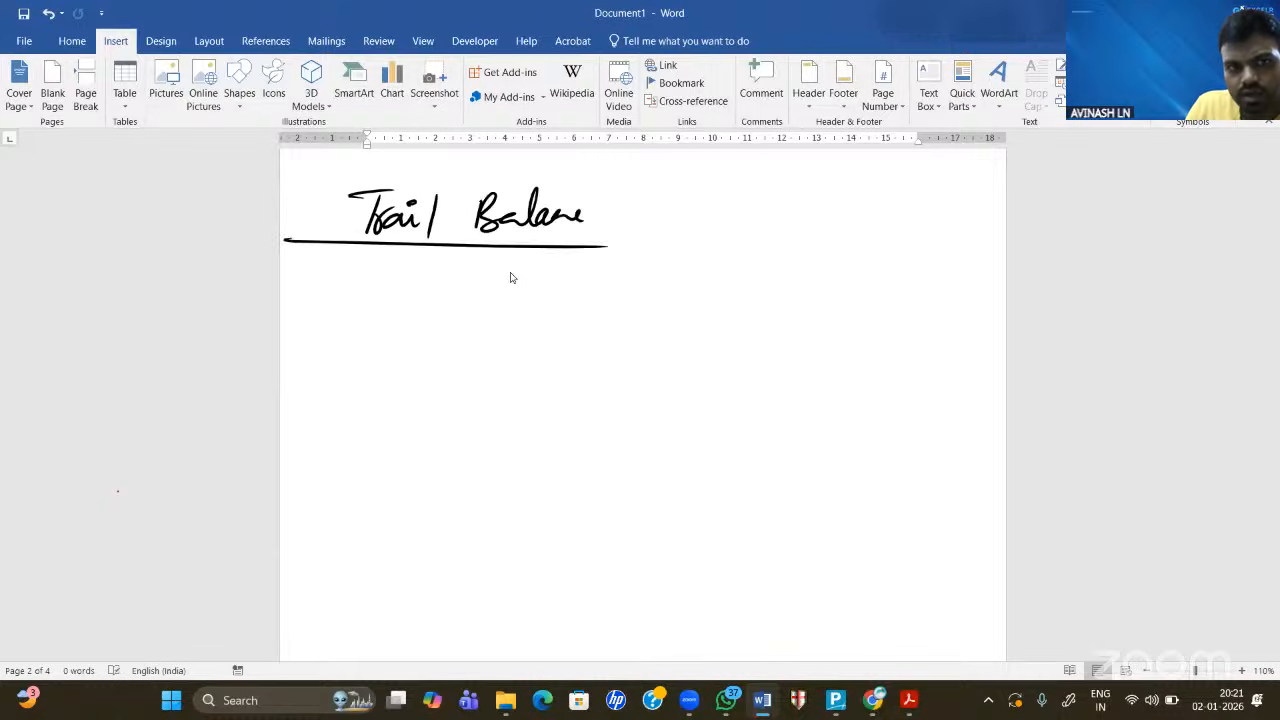
# - Rule a three-column table headed Particulars, Debit and Credit, and write 'Sales' as the first entry
pyautogui.moveTo(281, 239)
pyautogui.mouseDown()
pyautogui.moveTo(574, 237)
pyautogui.moveTo(451, 262)
pyautogui.moveTo(829, 266)
pyautogui.mouseUp()
pyautogui.moveTo(291, 310); pyautogui.dragTo(880, 308)
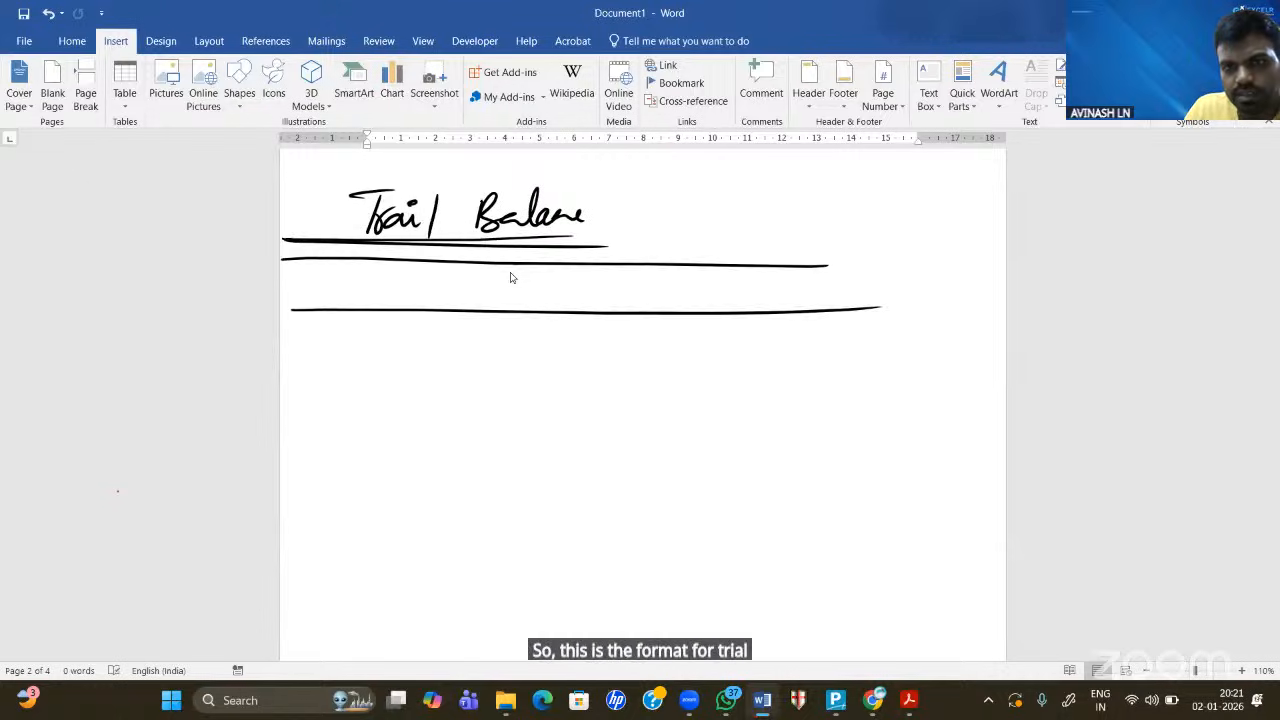
pyautogui.moveTo(818, 262)
pyautogui.mouseDown()
pyautogui.moveTo(918, 259)
pyautogui.moveTo(925, 360)
pyautogui.moveTo(901, 476)
pyautogui.moveTo(789, 468)
pyautogui.mouseUp()
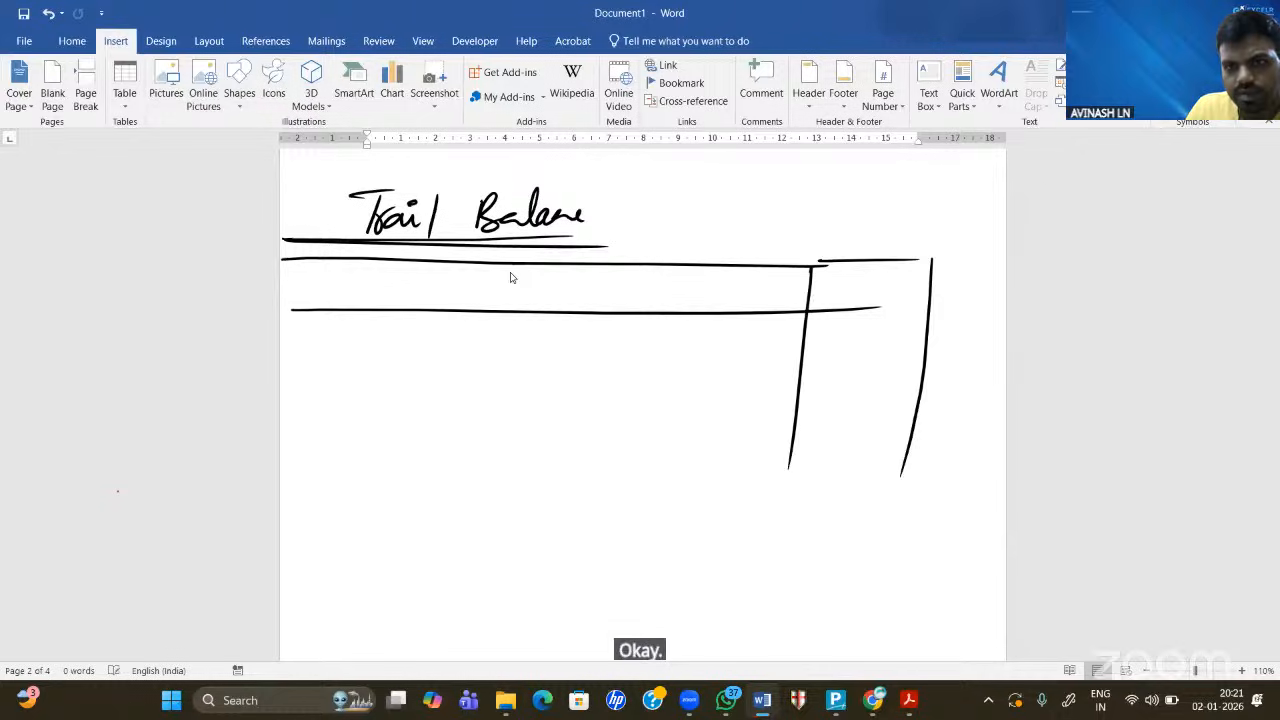
pyautogui.moveTo(669, 260); pyautogui.dragTo(641, 440)
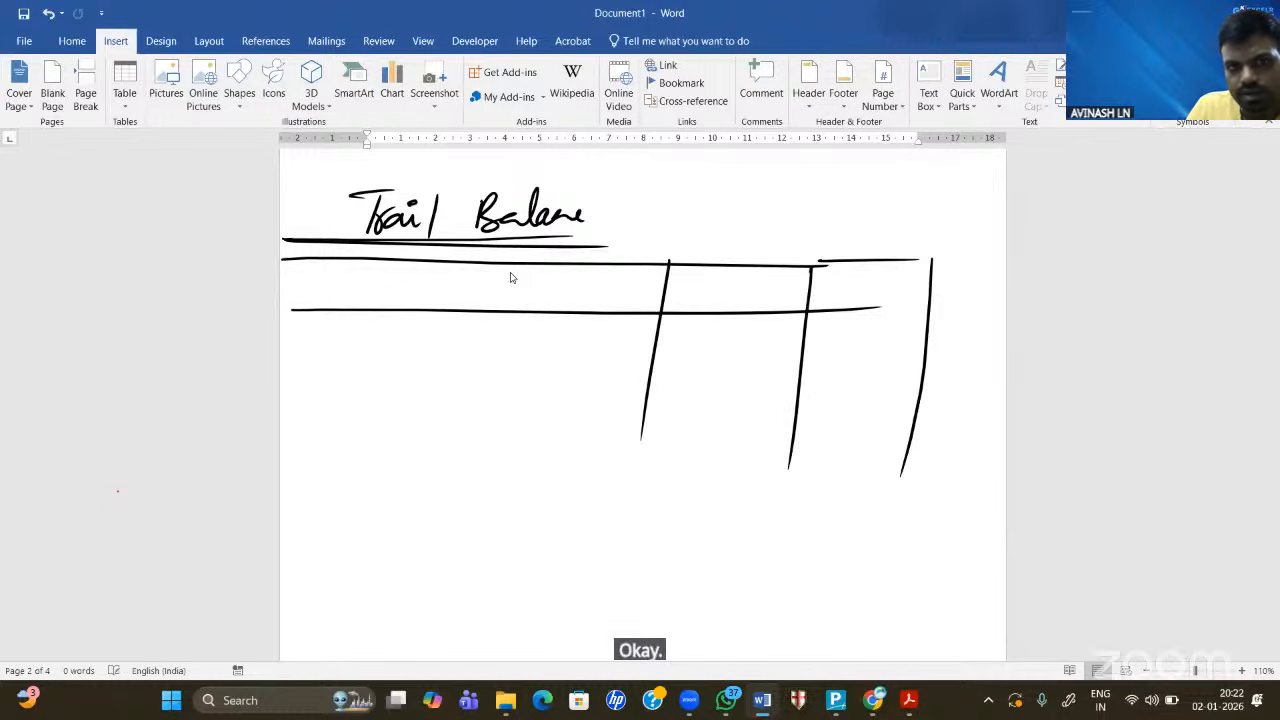
pyautogui.moveTo(390, 262)
pyautogui.mouseDown()
pyautogui.moveTo(380, 312)
pyautogui.moveTo(438, 286)
pyautogui.moveTo(510, 298)
pyautogui.moveTo(488, 290)
pyautogui.mouseUp()
pyautogui.moveTo(500, 285); pyautogui.dragTo(532, 296)
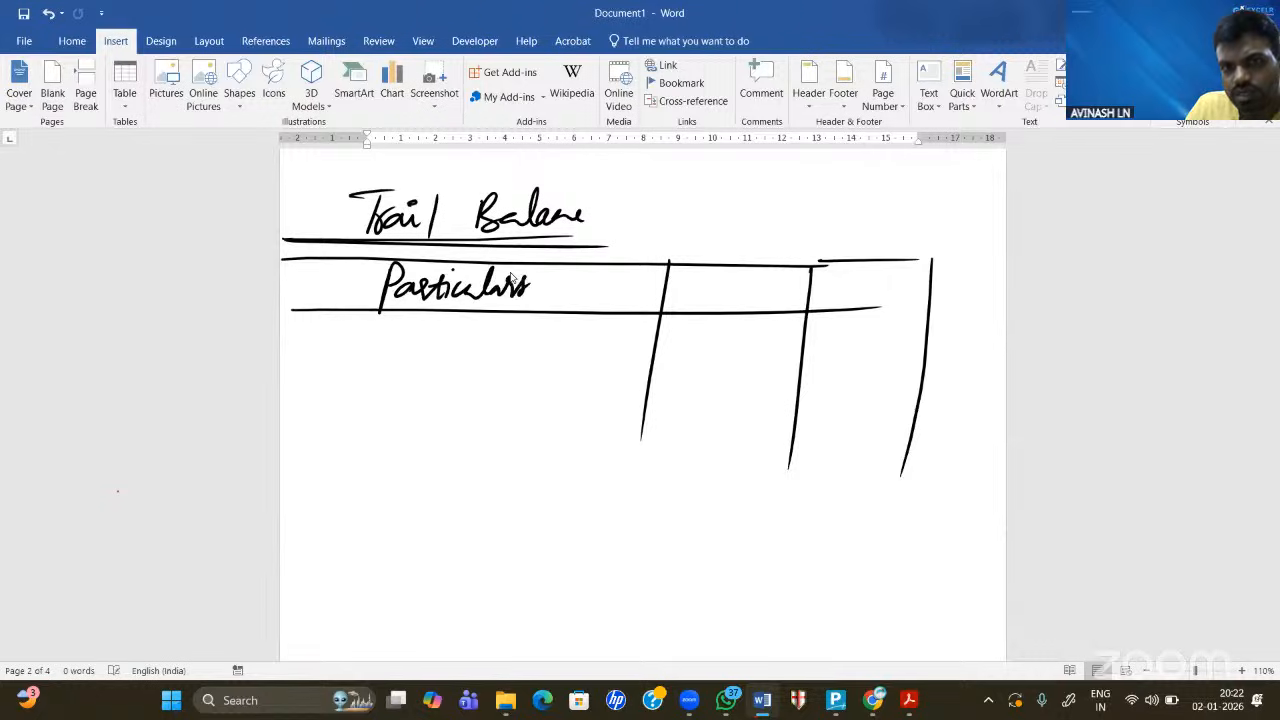
pyautogui.moveTo(712, 282)
pyautogui.mouseDown()
pyautogui.moveTo(708, 302)
pyautogui.moveTo(780, 282)
pyautogui.moveTo(902, 292)
pyautogui.mouseUp()
pyautogui.moveTo(912, 274); pyautogui.dragTo(910, 294)
pyautogui.moveTo(900, 282); pyautogui.dragTo(926, 280)
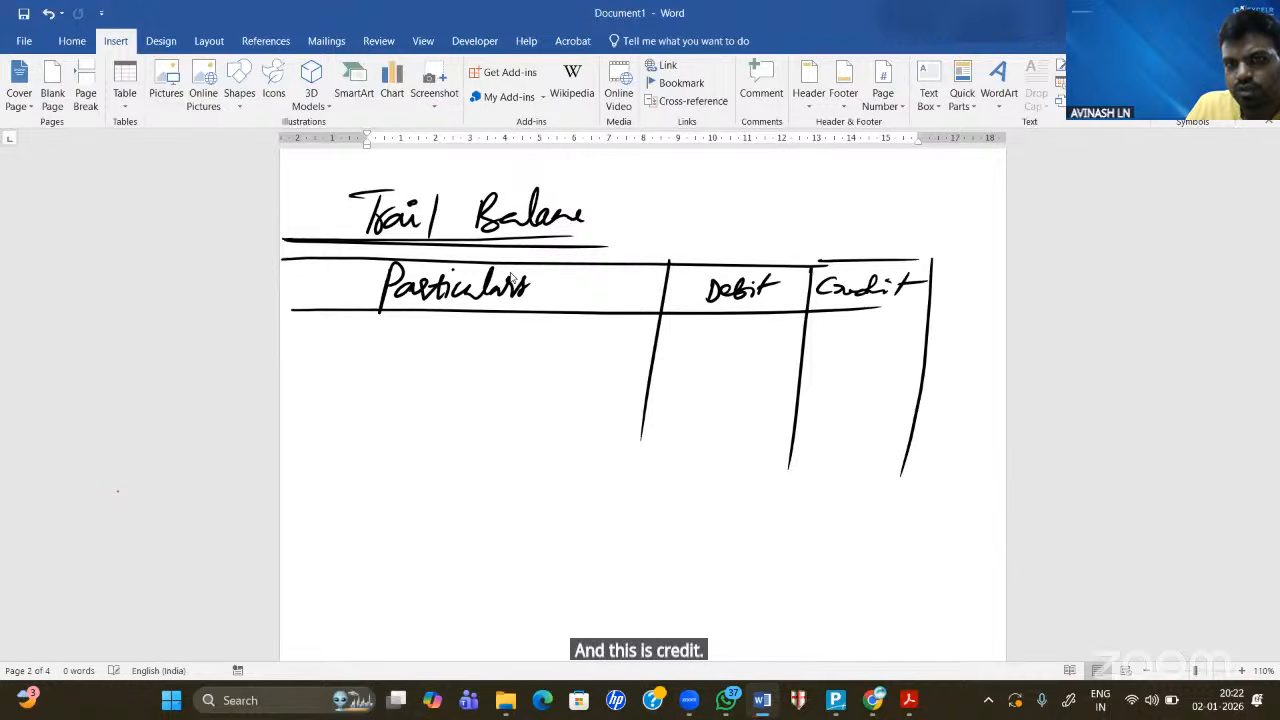
pyautogui.moveTo(334, 325); pyautogui.dragTo(310, 350)
pyautogui.moveTo(332, 348)
pyautogui.mouseDown()
pyautogui.moveTo(342, 338)
pyautogui.moveTo(338, 350)
pyautogui.mouseUp()
pyautogui.moveTo(358, 320)
pyautogui.mouseDown()
pyautogui.moveTo(358, 350)
pyautogui.moveTo(390, 342)
pyautogui.moveTo(374, 360)
pyautogui.mouseUp()
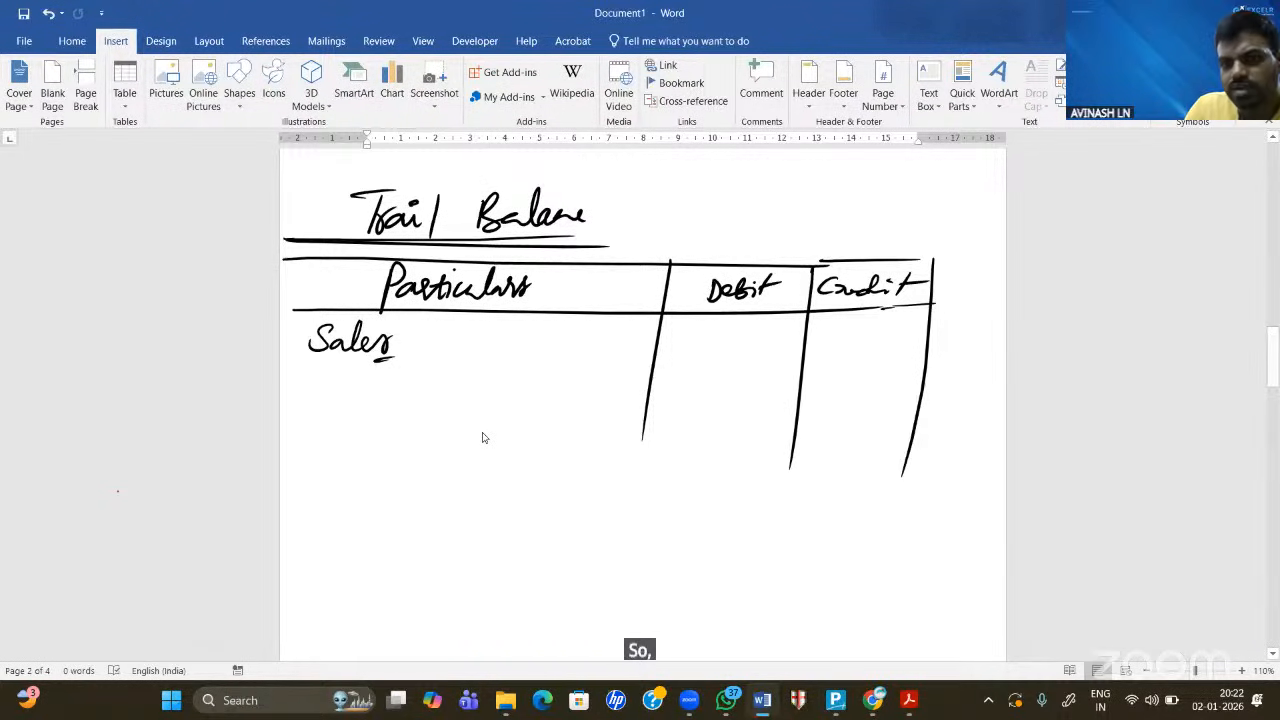
# - Write 20,00,000 as the Sales credit amount and underline it
pyautogui.moveTo(809, 326)
pyautogui.mouseDown()
pyautogui.moveTo(824, 342)
pyautogui.moveTo(833, 327)
pyautogui.mouseUp()
pyautogui.moveTo(838, 344); pyautogui.dragTo(849, 332)
pyautogui.moveTo(861, 328)
pyautogui.mouseDown()
pyautogui.moveTo(864, 339)
pyautogui.moveTo(862, 328)
pyautogui.mouseUp()
pyautogui.moveTo(867, 343); pyautogui.dragTo(867, 347)
pyautogui.moveTo(882, 328)
pyautogui.mouseDown()
pyautogui.moveTo(900, 339)
pyautogui.moveTo(897, 328)
pyautogui.mouseUp()
pyautogui.moveTo(912, 326)
pyautogui.mouseDown()
pyautogui.moveTo(911, 339)
pyautogui.moveTo(908, 326)
pyautogui.mouseUp()
pyautogui.moveTo(904, 347); pyautogui.dragTo(935, 352)
# - Add a Purchases row with a debit of 15,00,000
pyautogui.moveTo(318, 372)
pyautogui.mouseDown()
pyautogui.moveTo(314, 419)
pyautogui.moveTo(318, 396)
pyautogui.mouseUp()
pyautogui.moveTo(332, 392); pyautogui.dragTo(409, 404)
pyautogui.moveTo(412, 390); pyautogui.dragTo(428, 404)
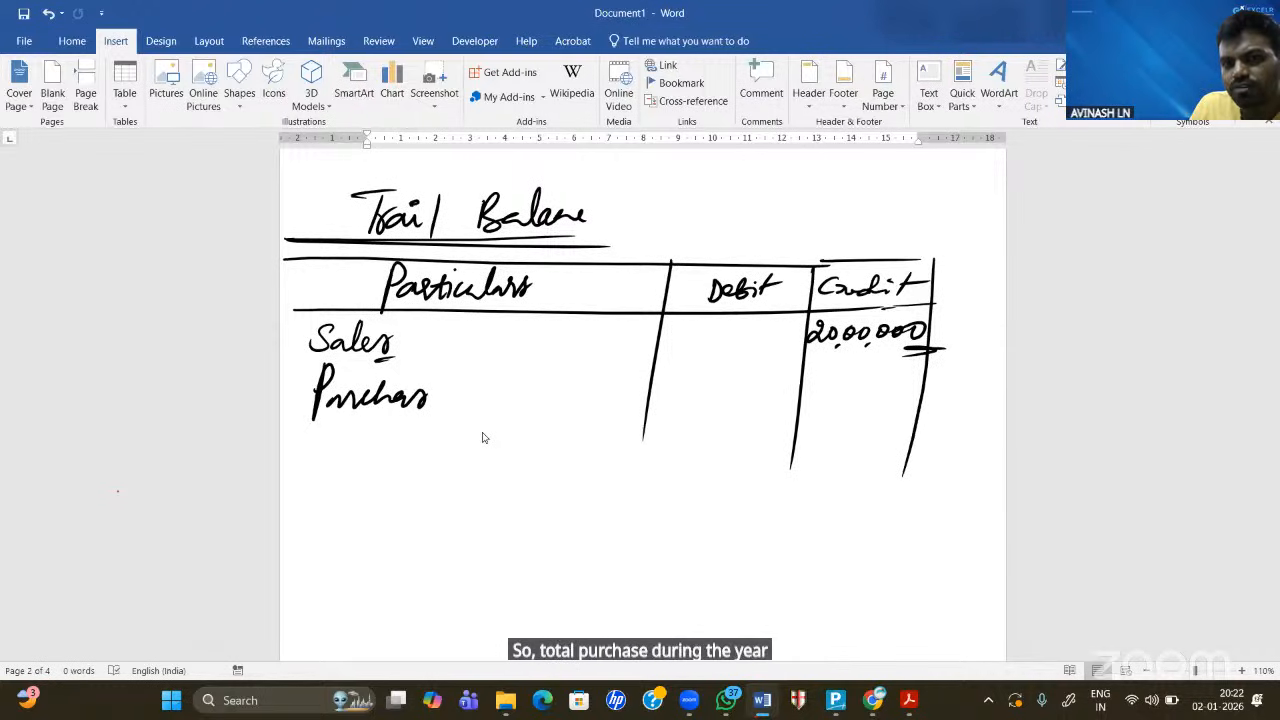
pyautogui.moveTo(664, 376); pyautogui.dragTo(665, 396)
pyautogui.moveTo(676, 378); pyautogui.dragTo(684, 396)
pyautogui.moveTo(690, 384); pyautogui.dragTo(714, 396)
pyautogui.moveTo(718, 384); pyautogui.dragTo(748, 396)
pyautogui.moveTo(752, 382); pyautogui.dragTo(795, 410)
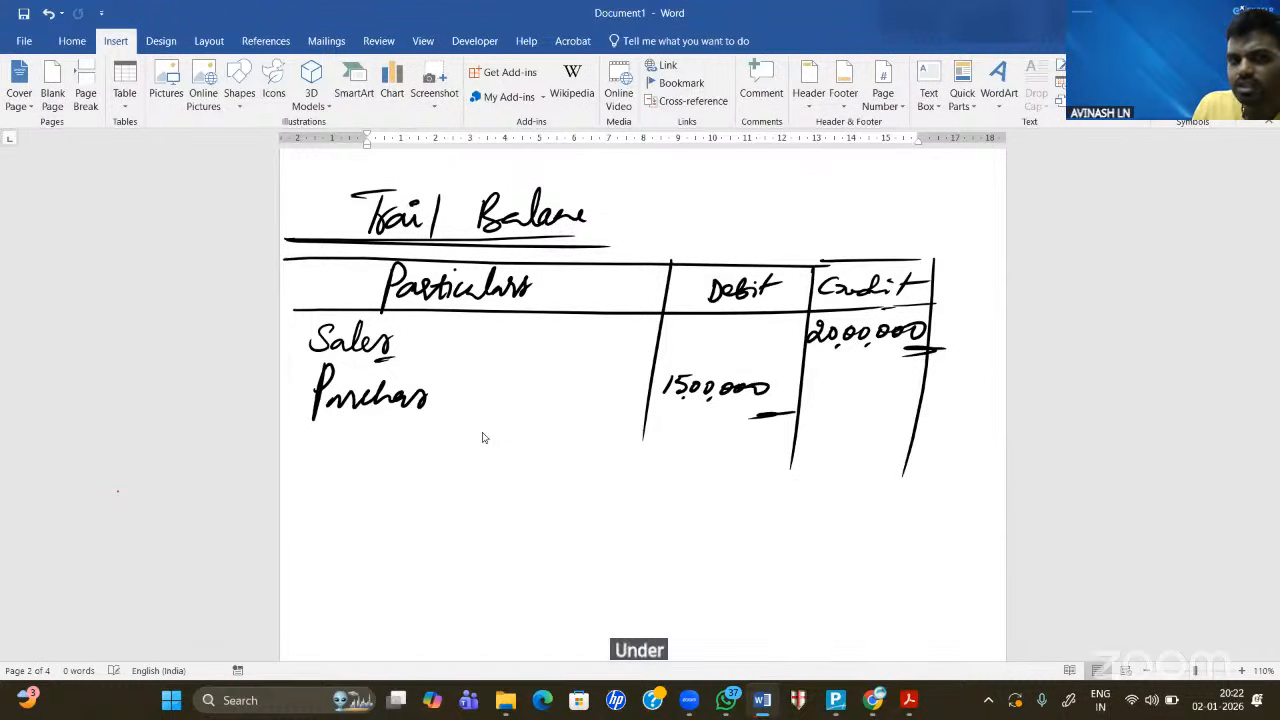
# - Add Ch (current liabilities), CA, Exp and Inc rows, each marked with an xx amount
pyautogui.moveTo(332, 438)
pyautogui.mouseDown()
pyautogui.moveTo(334, 451)
pyautogui.moveTo(360, 453)
pyautogui.mouseUp()
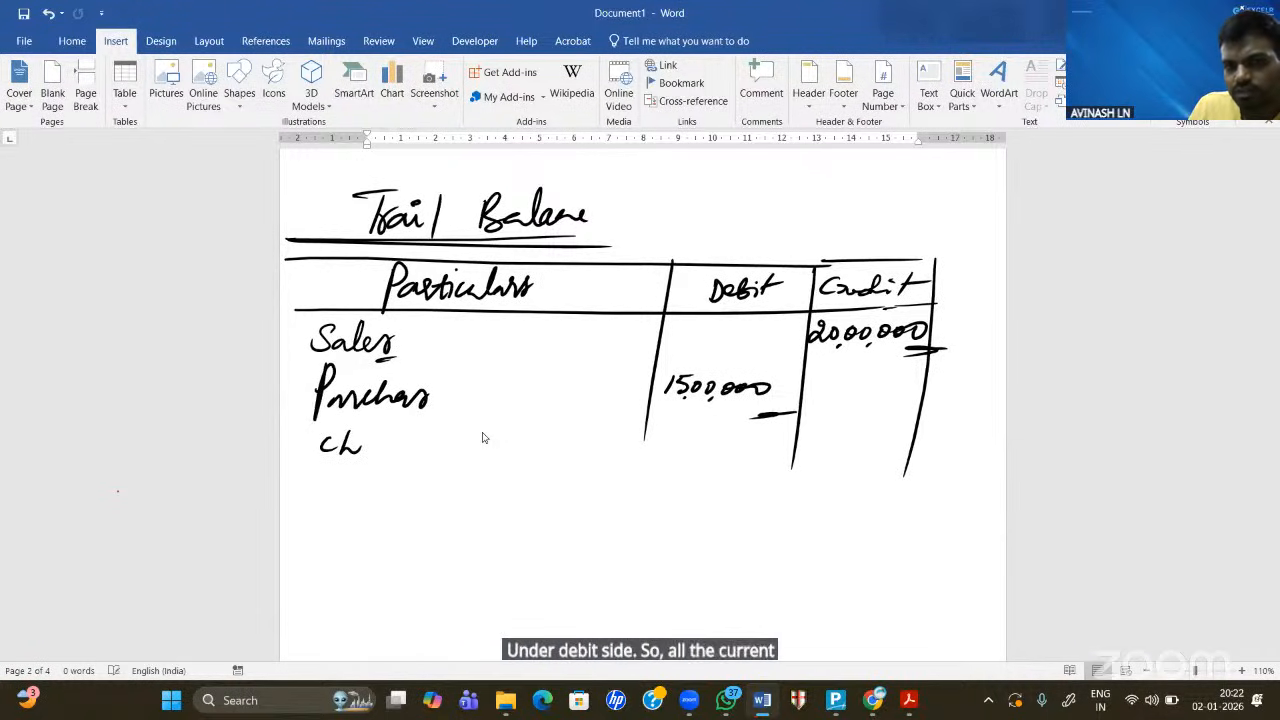
pyautogui.moveTo(845, 433); pyautogui.dragTo(878, 442)
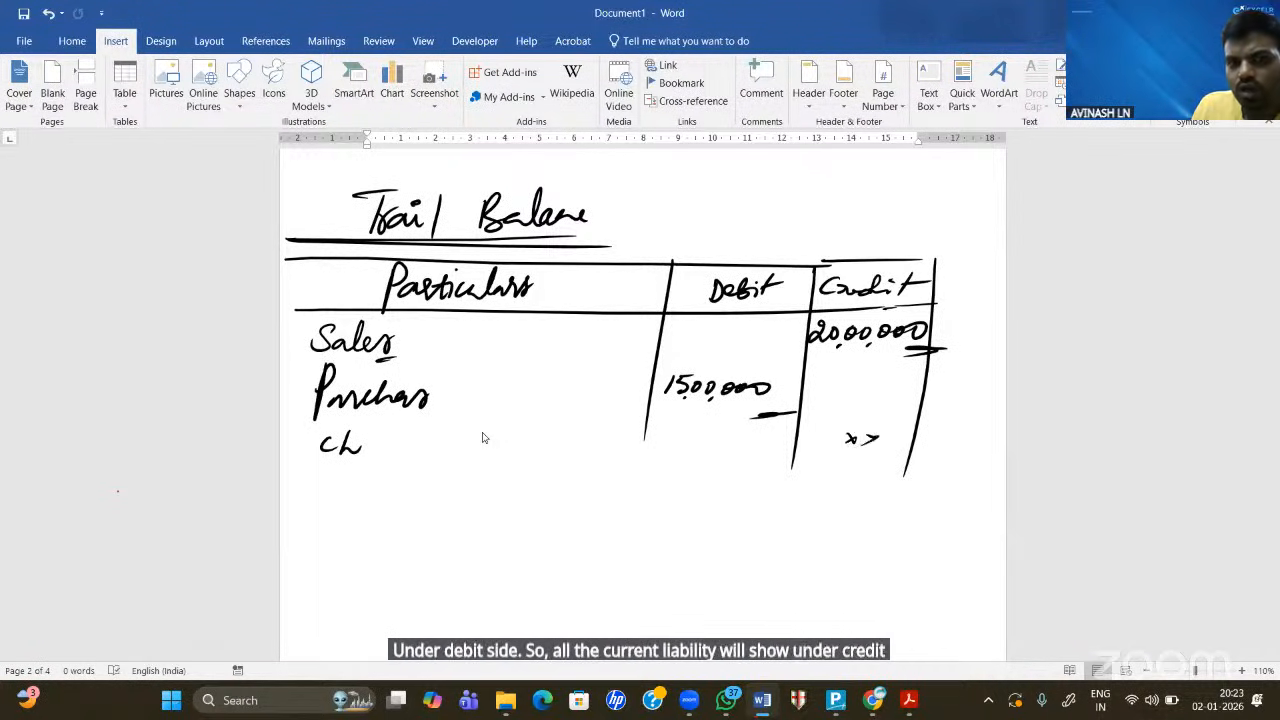
pyautogui.moveTo(328, 471)
pyautogui.mouseDown()
pyautogui.moveTo(321, 488)
pyautogui.moveTo(366, 478)
pyautogui.mouseUp()
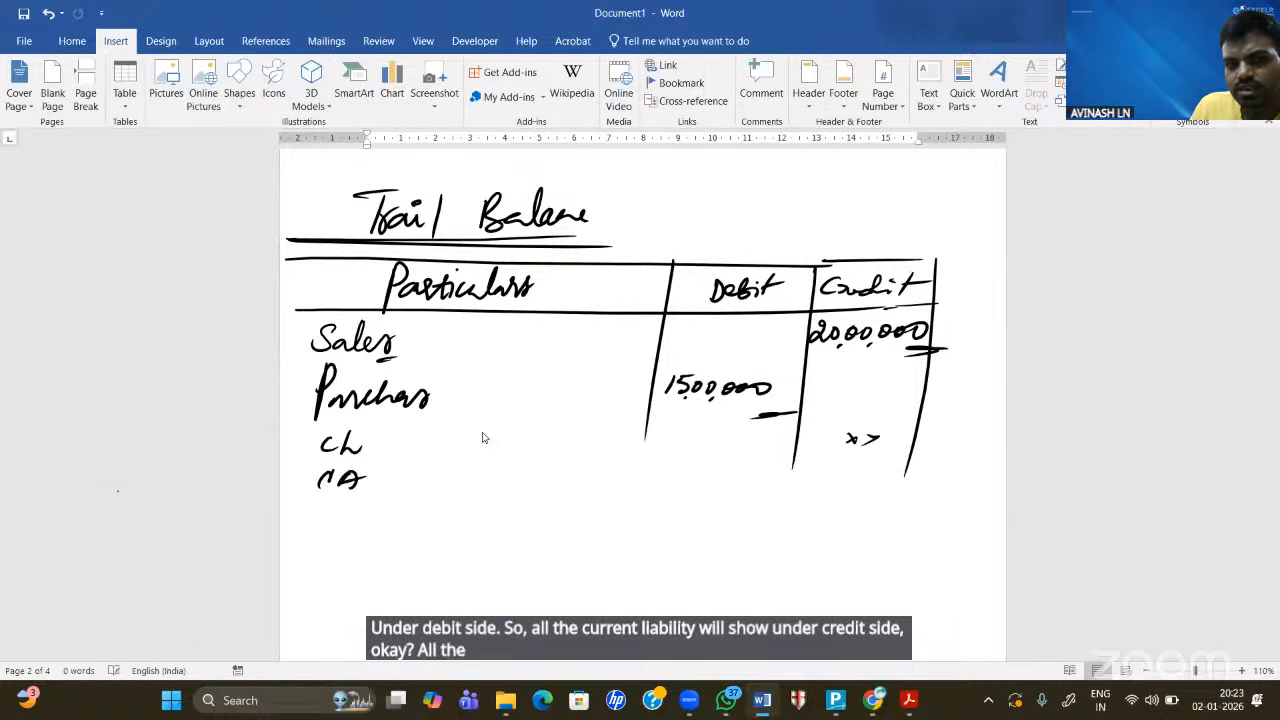
pyautogui.moveTo(715, 466); pyautogui.dragTo(748, 474)
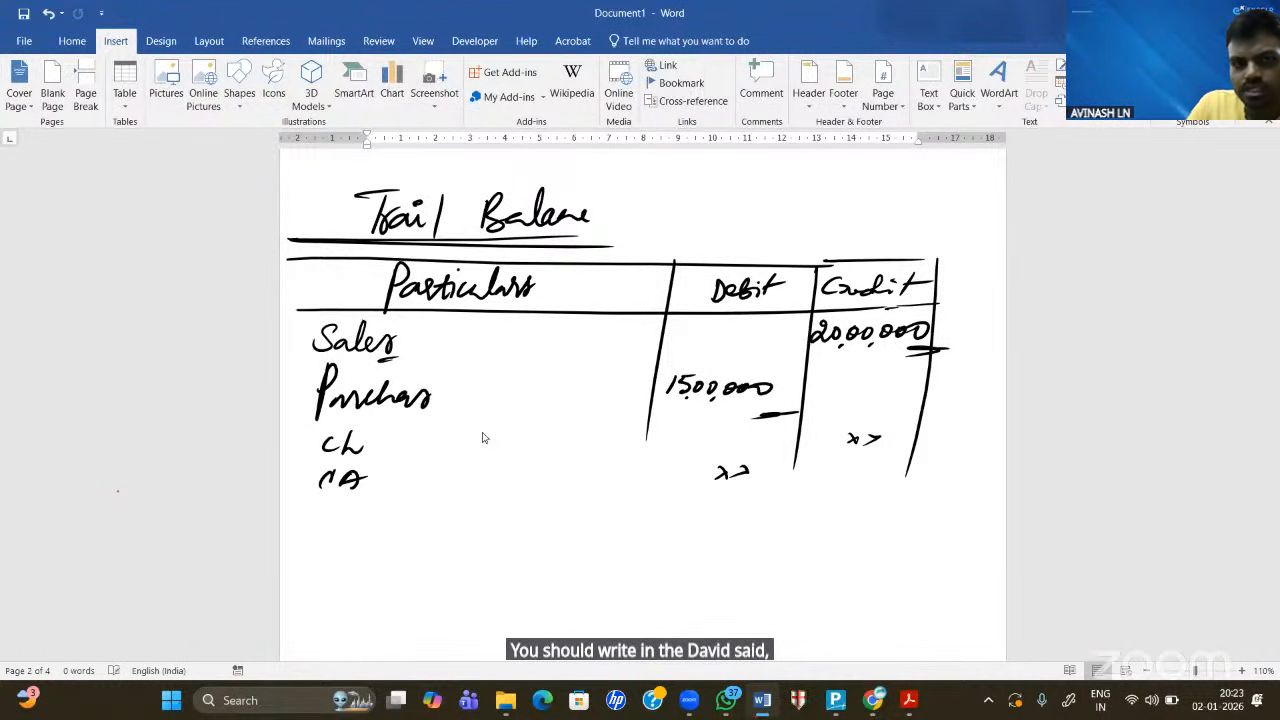
pyautogui.scroll(-3, 482, 437)
pyautogui.moveTo(344, 406)
pyautogui.mouseDown()
pyautogui.moveTo(348, 420)
pyautogui.moveTo(366, 418)
pyautogui.mouseUp()
pyautogui.moveTo(717, 418); pyautogui.dragTo(750, 428)
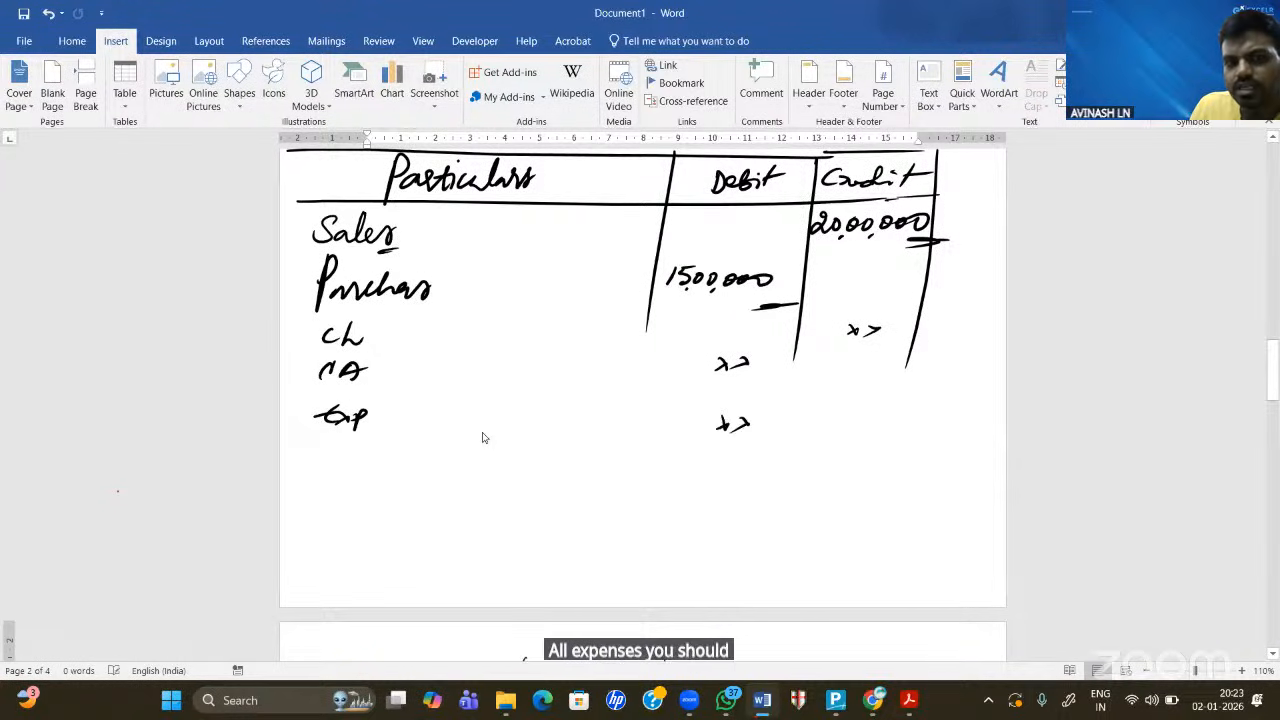
pyautogui.moveTo(340, 455)
pyautogui.mouseDown()
pyautogui.moveTo(336, 468)
pyautogui.moveTo(347, 450)
pyautogui.mouseUp()
pyautogui.moveTo(321, 479); pyautogui.dragTo(383, 468)
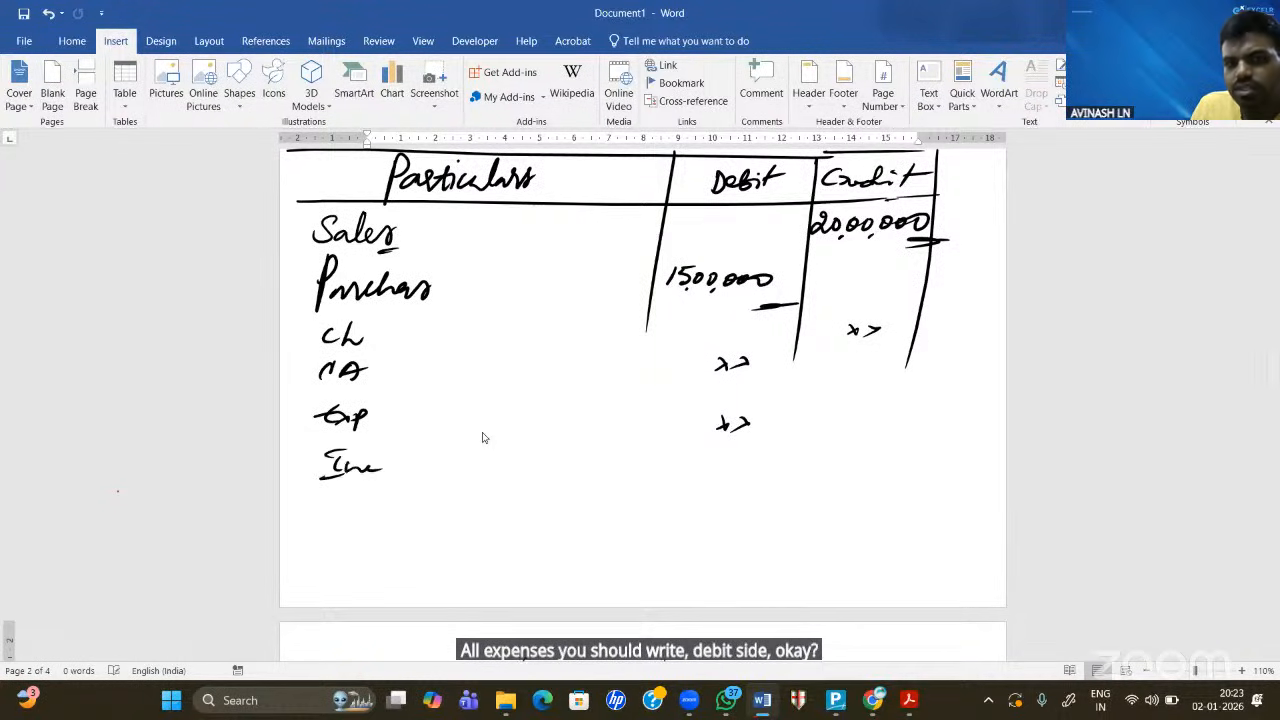
pyautogui.moveTo(853, 441); pyautogui.dragTo(877, 450)
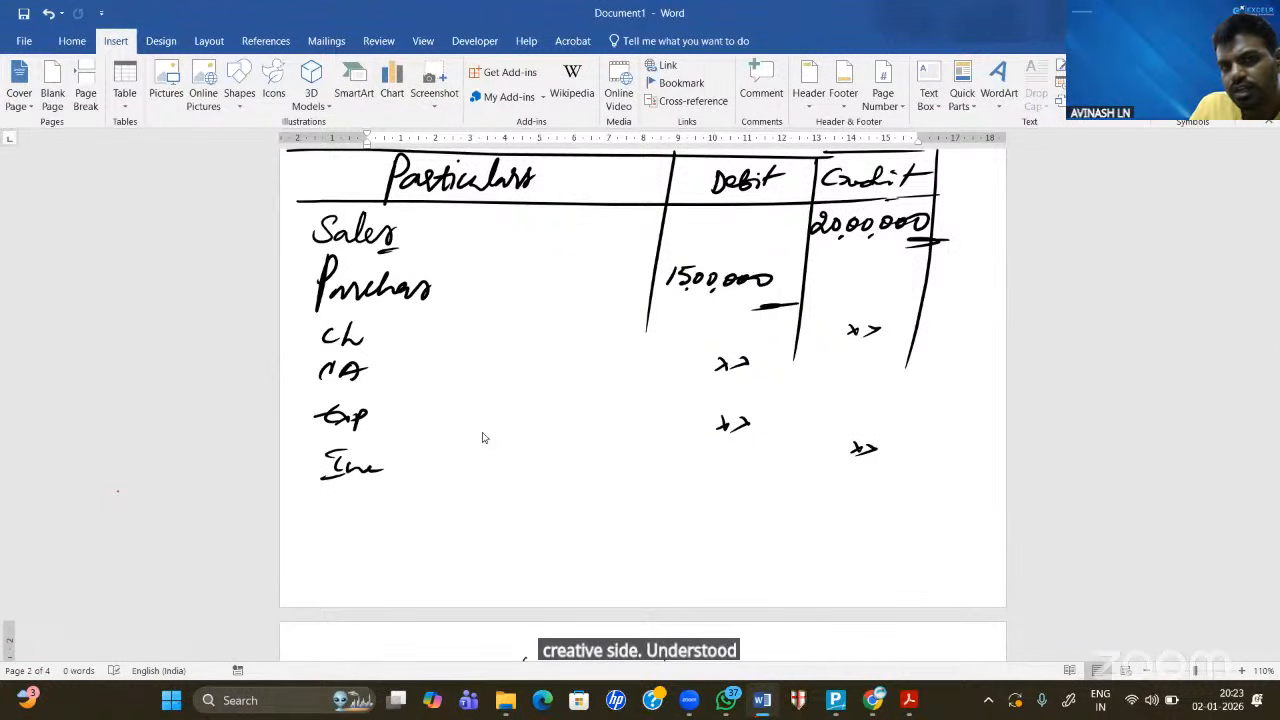
# - Extend the column dividers down the table and draw a double total line beneath Inc
pyautogui.moveTo(680, 178)
pyautogui.mouseDown()
pyautogui.moveTo(656, 262)
pyautogui.moveTo(629, 521)
pyautogui.mouseUp()
pyautogui.moveTo(818, 234); pyautogui.dragTo(786, 470)
pyautogui.moveTo(941, 250); pyautogui.dragTo(934, 295)
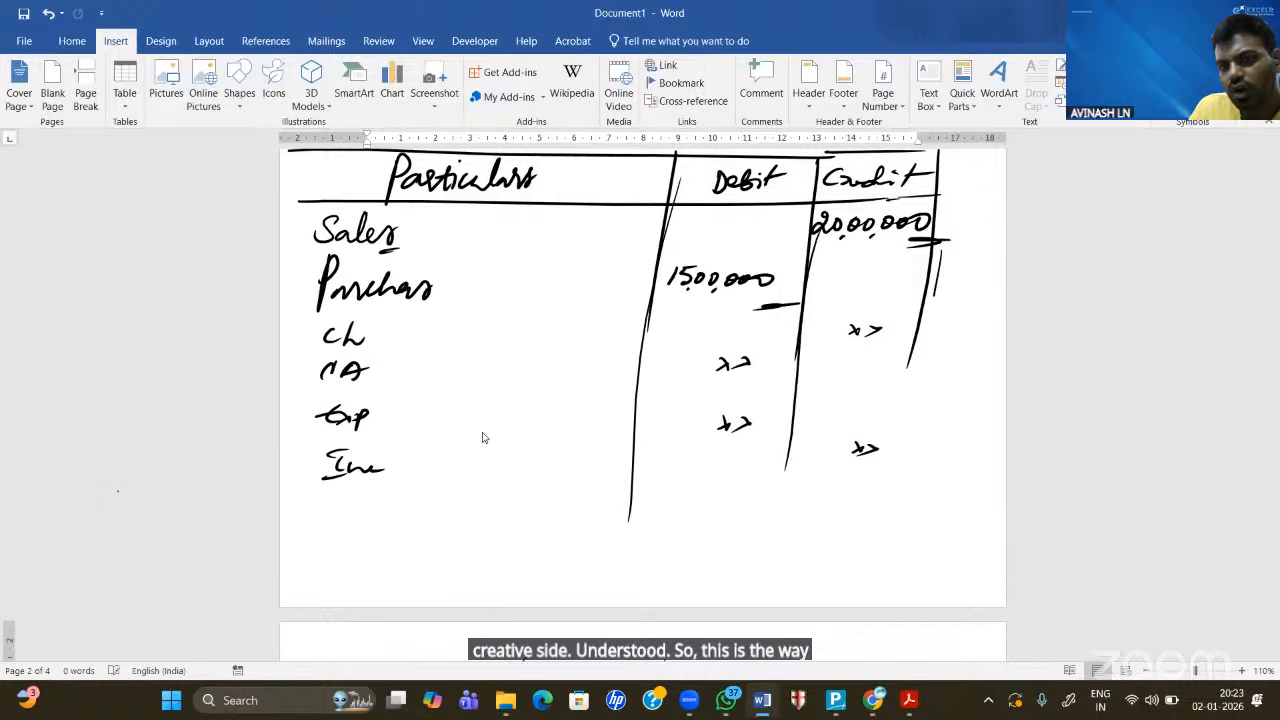
pyautogui.moveTo(907, 368); pyautogui.dragTo(897, 485)
pyautogui.moveTo(308, 500); pyautogui.dragTo(770, 490)
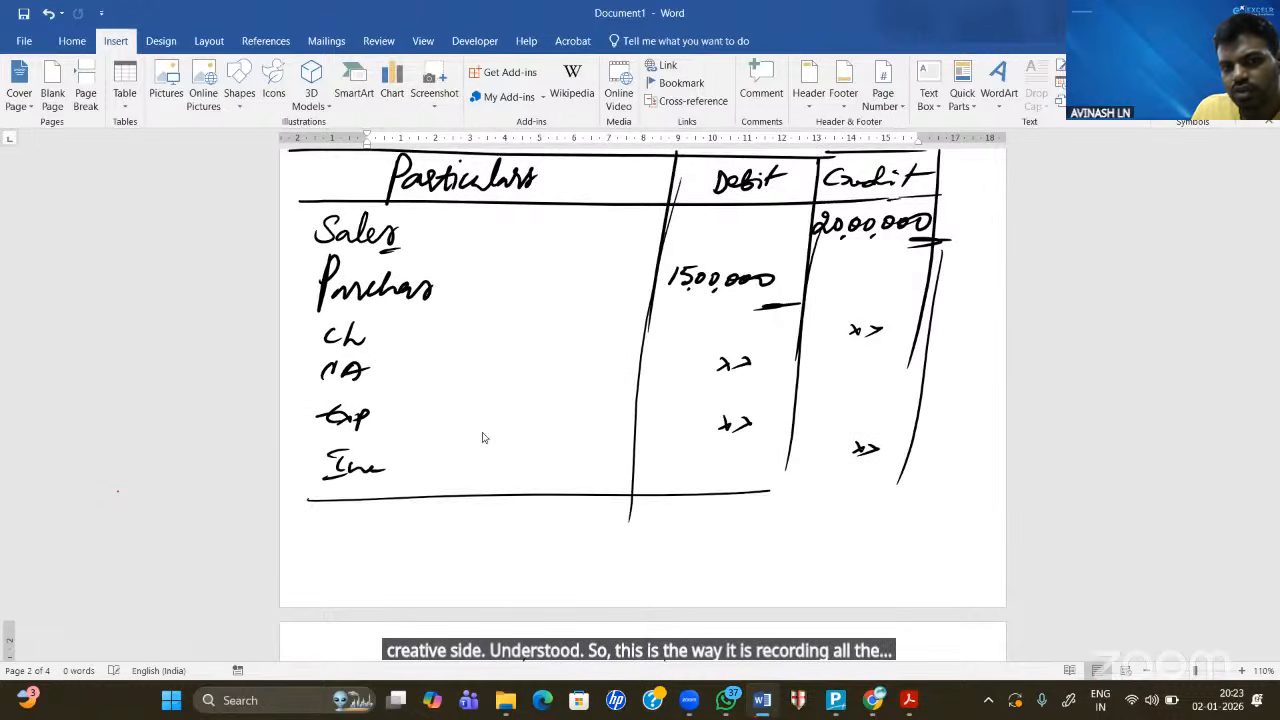
pyautogui.moveTo(310, 497); pyautogui.dragTo(934, 496)
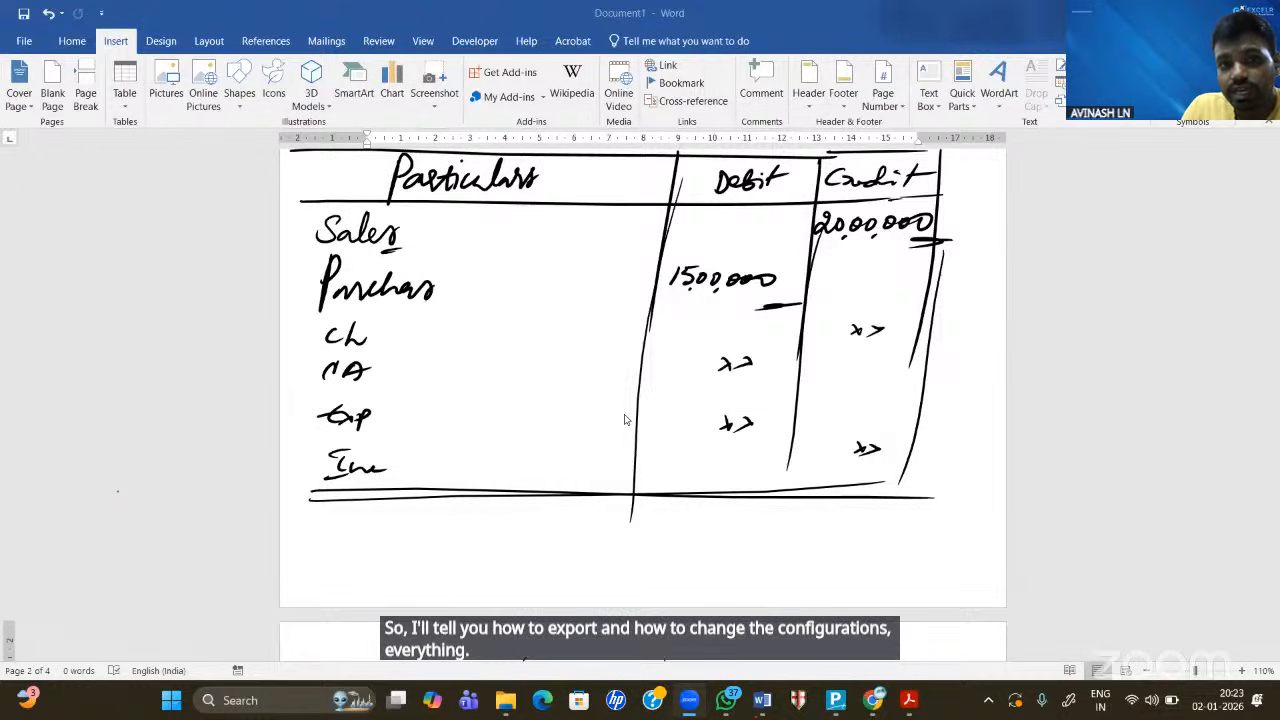
# - Write and circle an 'oy. Tr. Cl.' note beside Sales, then return to TallyPrime
pyautogui.moveTo(491, 223)
pyautogui.mouseDown()
pyautogui.moveTo(489, 238)
pyautogui.moveTo(518, 222)
pyautogui.moveTo(515, 246)
pyautogui.moveTo(541, 237)
pyautogui.mouseUp()
pyautogui.moveTo(586, 222); pyautogui.dragTo(584, 243)
pyautogui.moveTo(572, 221); pyautogui.dragTo(615, 229)
pyautogui.click(639, 236)
pyautogui.click(724, 238)
pyautogui.moveTo(692, 223); pyautogui.dragTo(731, 250)
pyautogui.moveTo(548, 266); pyautogui.dragTo(603, 259)
pyautogui.moveTo(498, 262); pyautogui.dragTo(535, 262)
pyautogui.moveTo(680, 181); pyautogui.dragTo(742, 218)
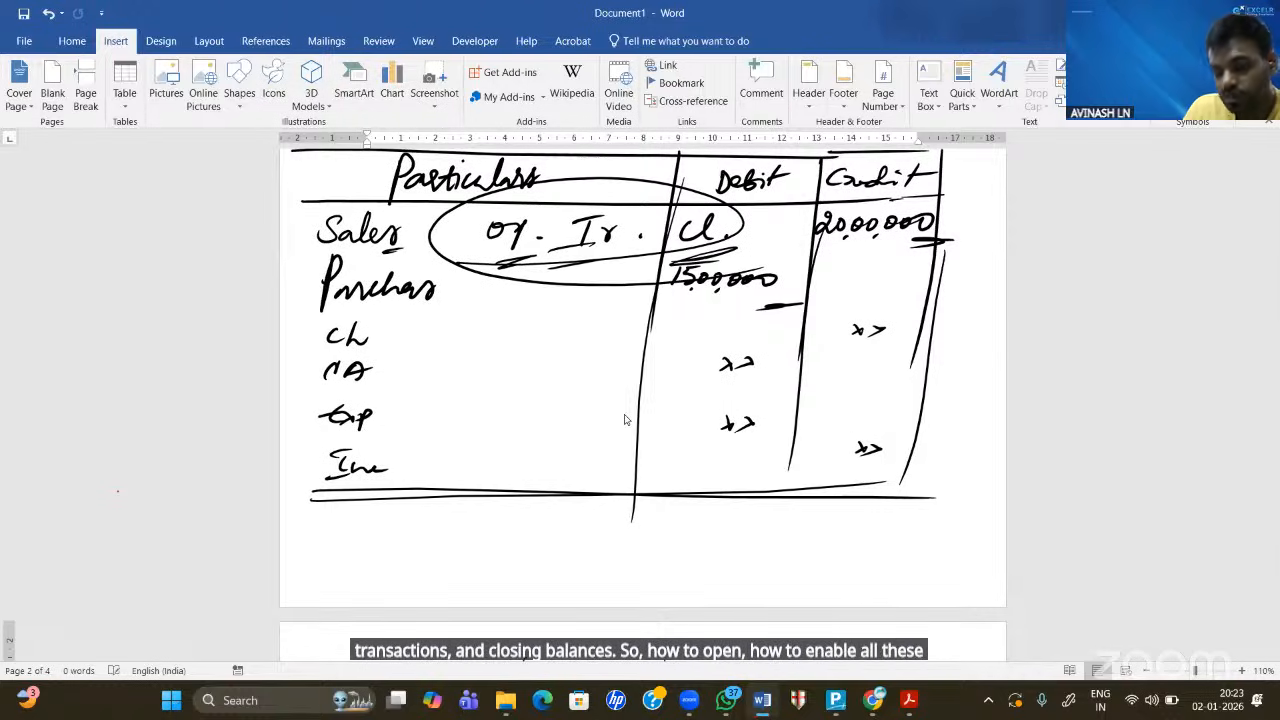
pyautogui.click(834, 692)
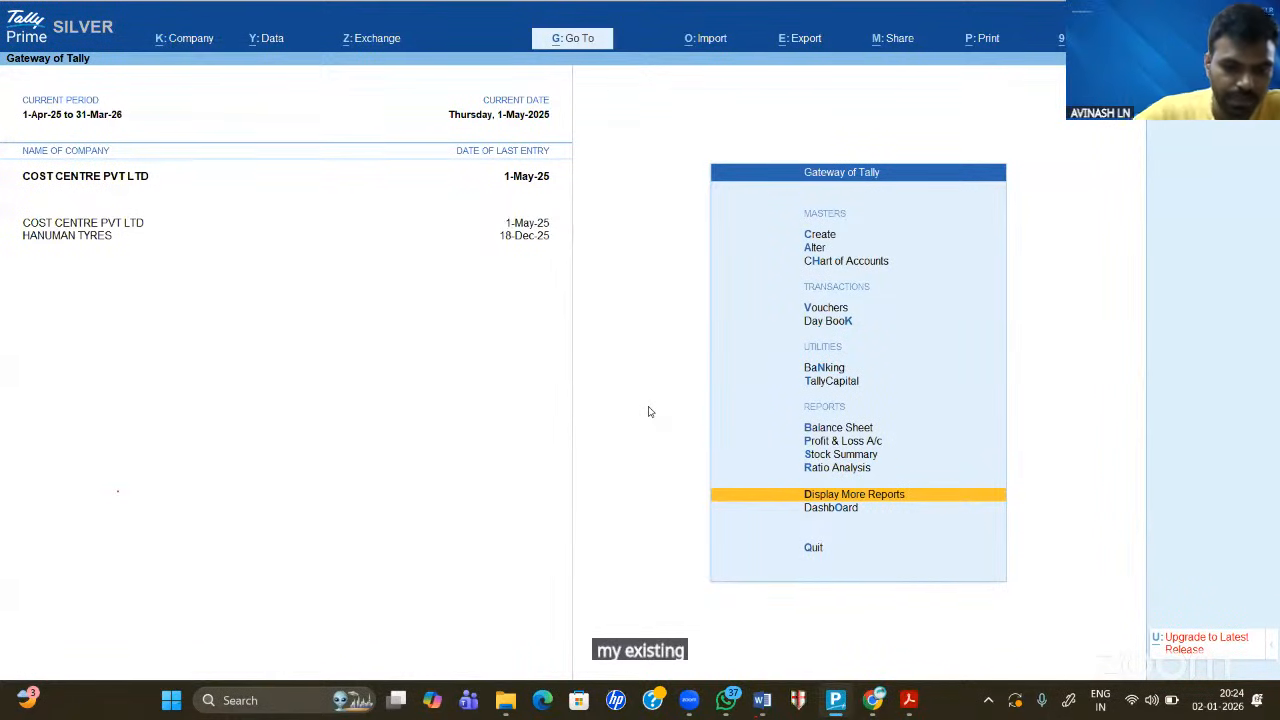
# - Load the companies stored in the D:\DATA1 folder through Select from Drive
pyautogui.press('F3')
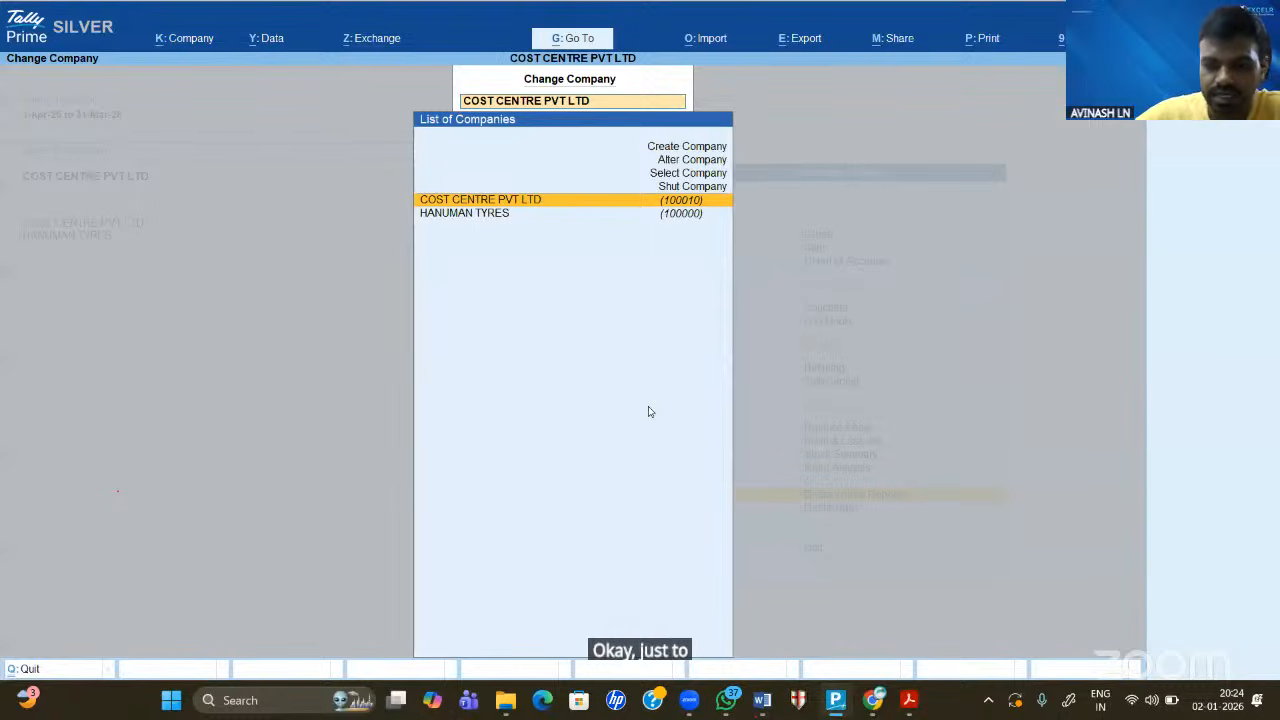
pyautogui.press('Up')
pyautogui.press('Return')
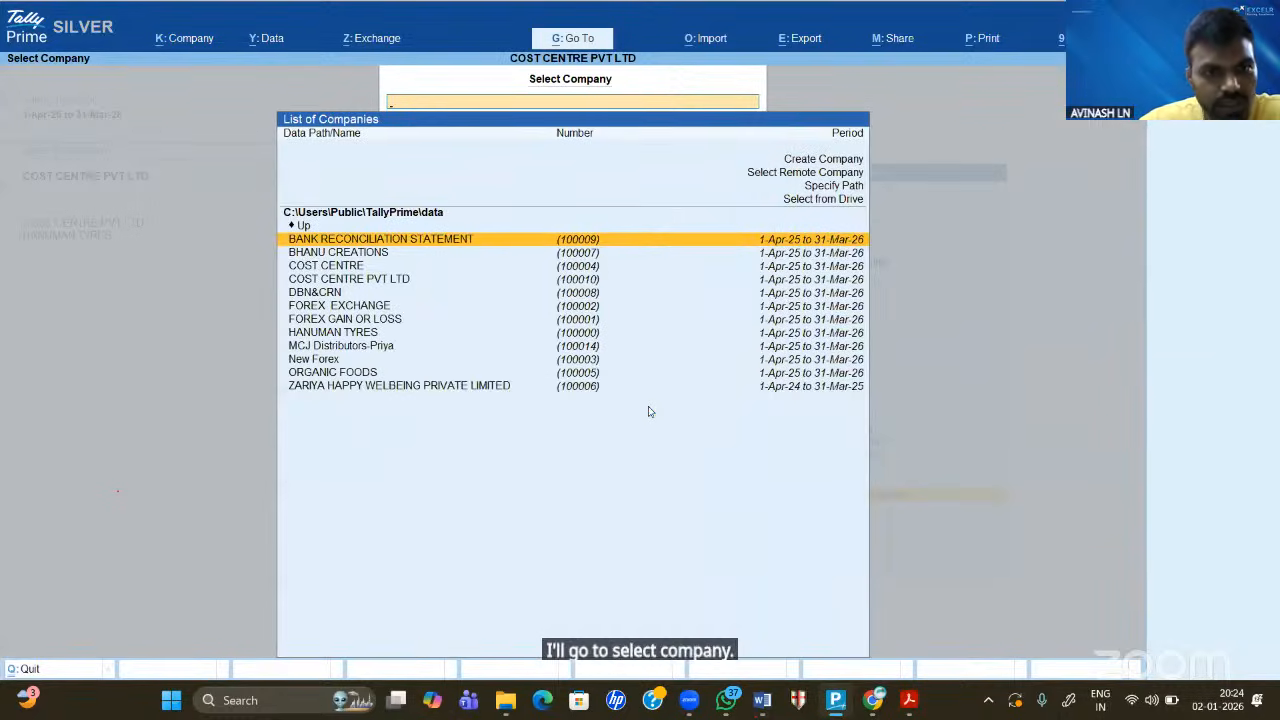
pyautogui.press('Down')
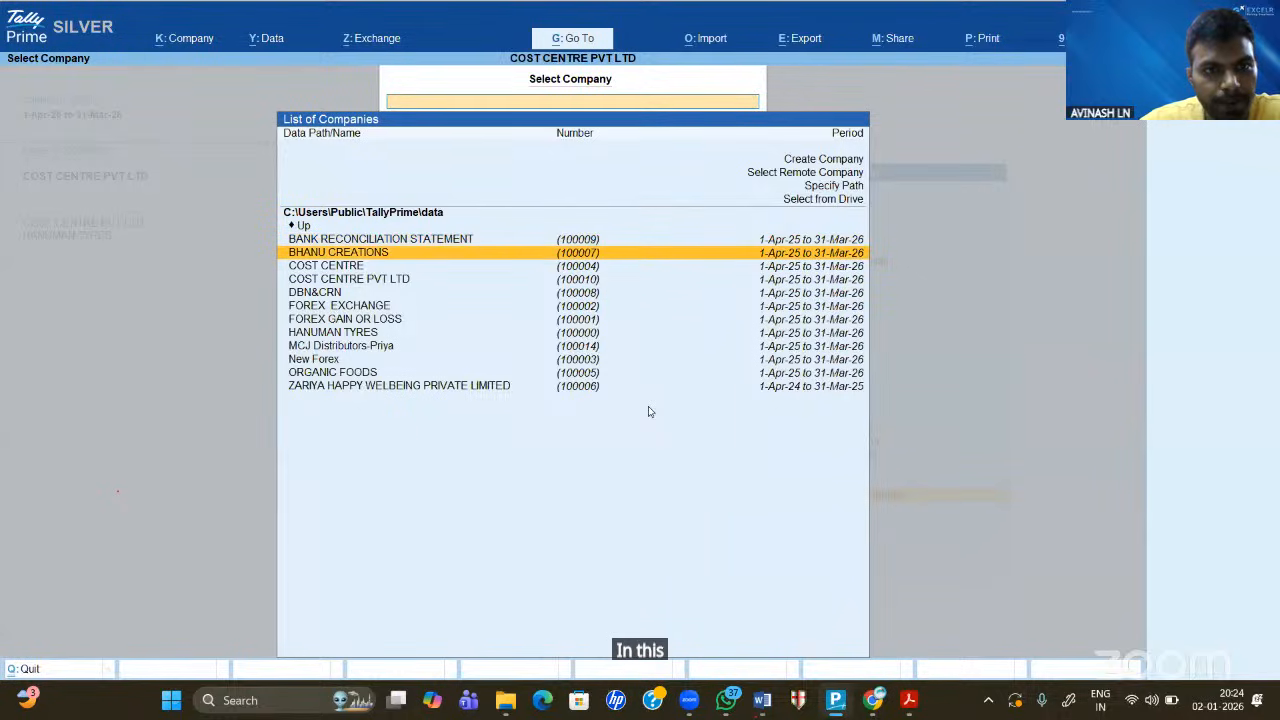
pyautogui.press('Down')
pyautogui.press('Down')
pyautogui.press('Down')
pyautogui.press('Down')
pyautogui.press('Down')
pyautogui.press('Down')
pyautogui.press('Down')
pyautogui.press('Down')
pyautogui.press('Down')
pyautogui.press('Down')
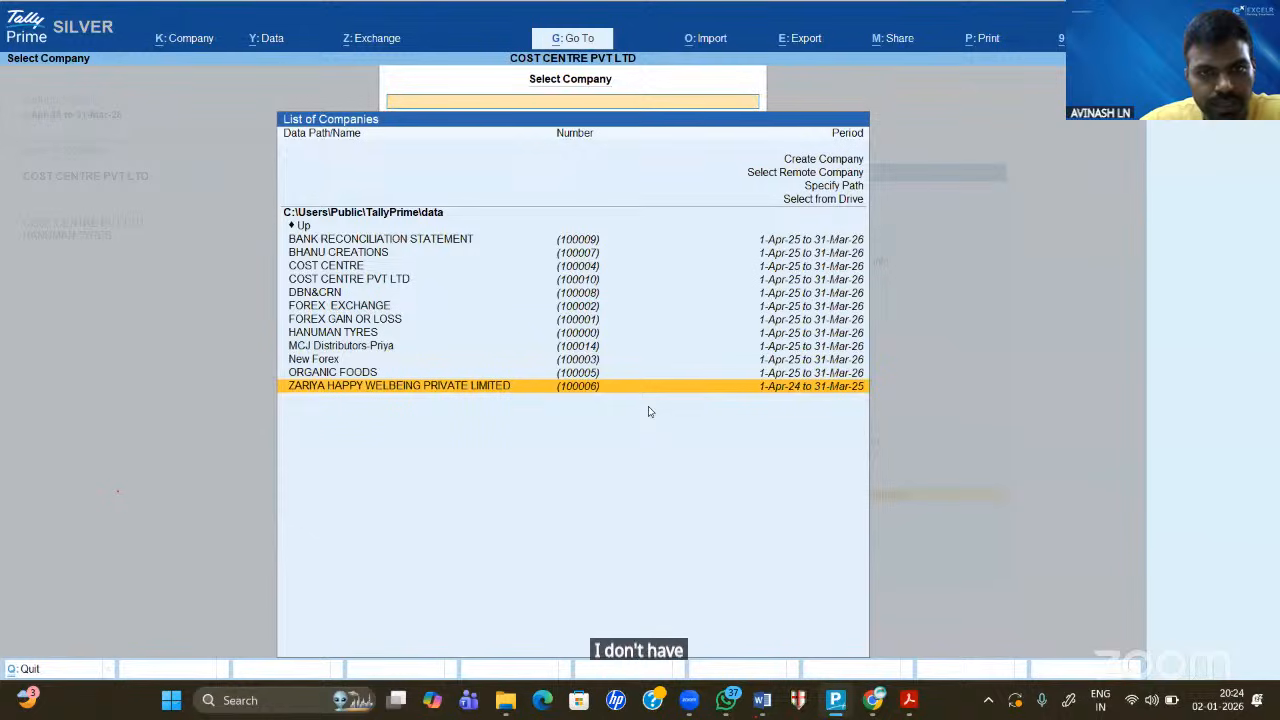
pyautogui.press('Up')
pyautogui.press('Up')
pyautogui.press('Up')
pyautogui.press('Up')
pyautogui.press('Up')
pyautogui.press('Up')
pyautogui.press('Up')
pyautogui.press('Up')
pyautogui.press('Up')
pyautogui.press('Up')
pyautogui.press('Up')
pyautogui.press('Up')
pyautogui.press('Up')
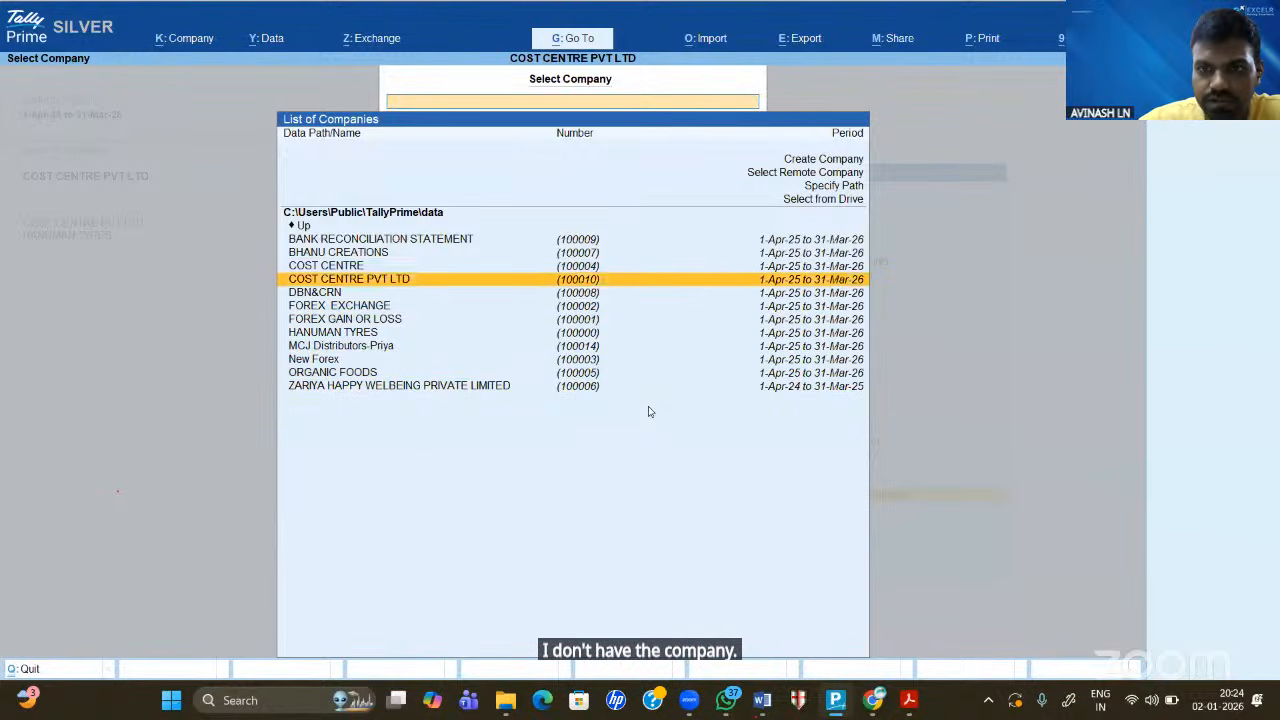
pyautogui.press('Return')
pyautogui.press('Down')
pyautogui.press('Down')
pyautogui.press('Down')
pyautogui.press('Down')
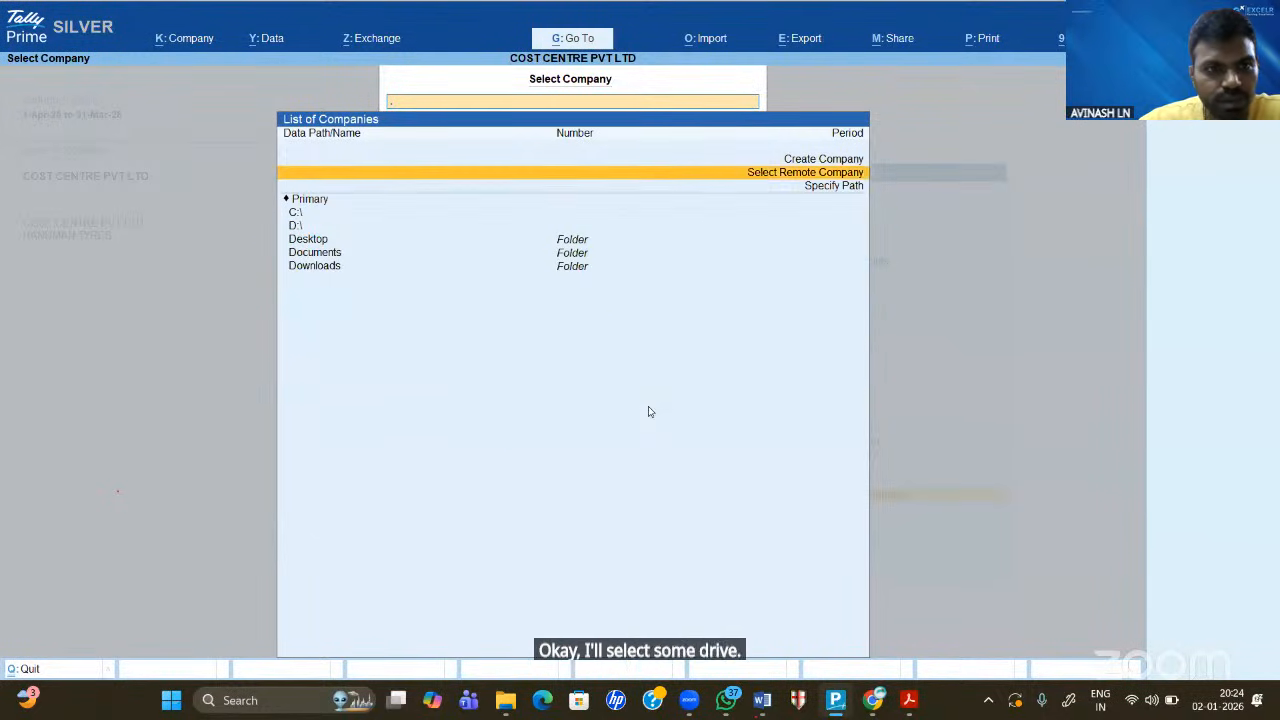
pyautogui.press('Return')
pyautogui.press('Down')
pyautogui.press('Down')
pyautogui.press('Down')
pyautogui.press('Down')
pyautogui.press('Down')
pyautogui.press('Down')
pyautogui.press('Down')
pyautogui.press('Down')
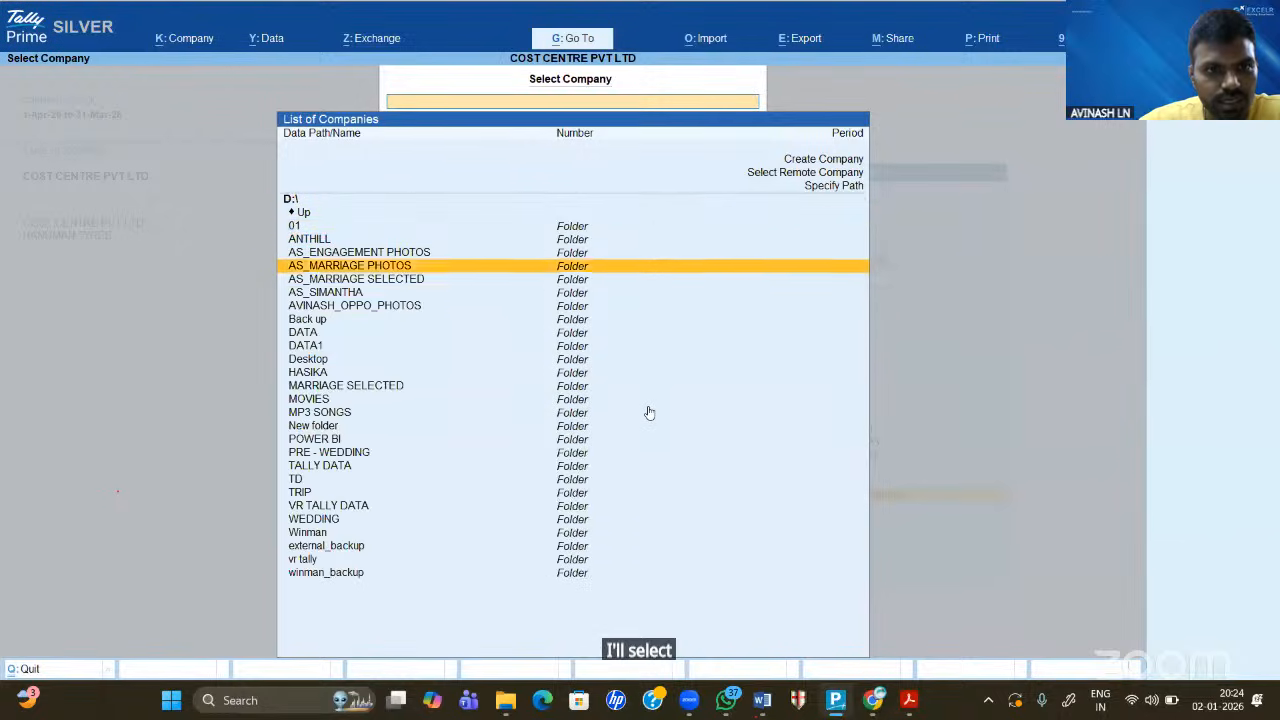
pyautogui.press('Return')
pyautogui.press('Return')
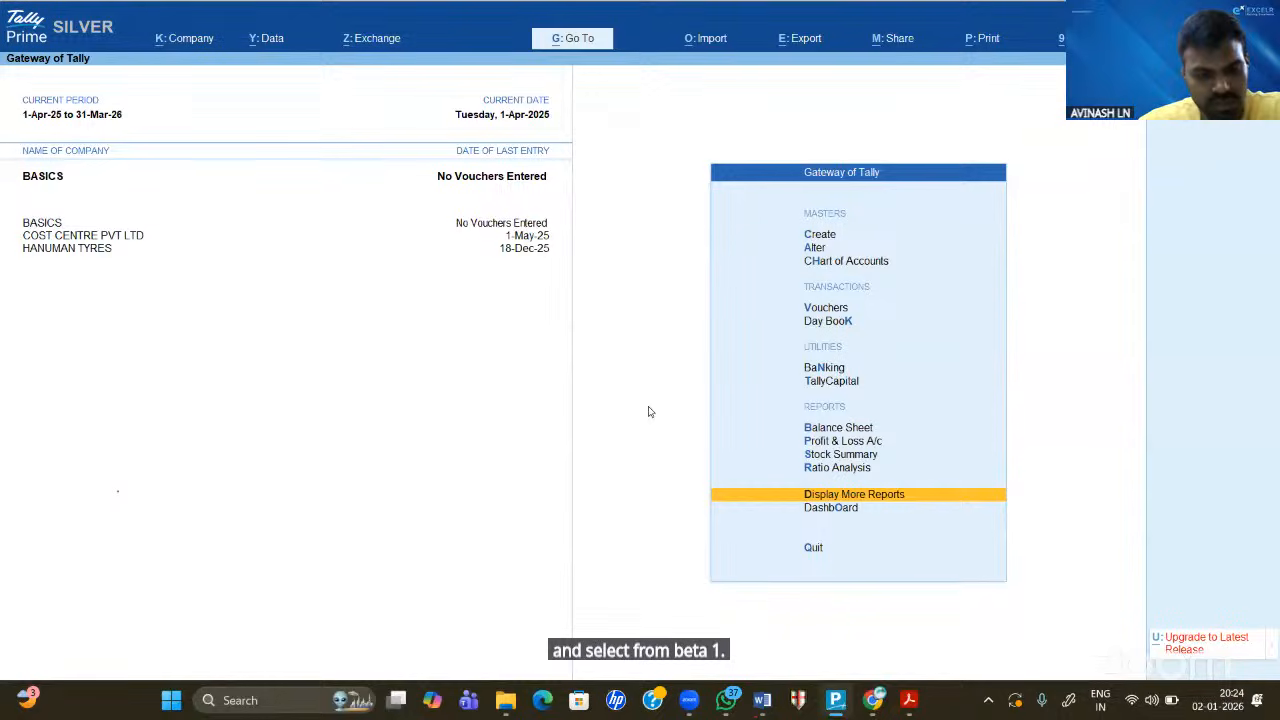
# - Reopen the company list and highlight PLUS INCORPORATION among the DATA1 companies
pyautogui.press('F3')
pyautogui.press('Up')
pyautogui.press('Up')
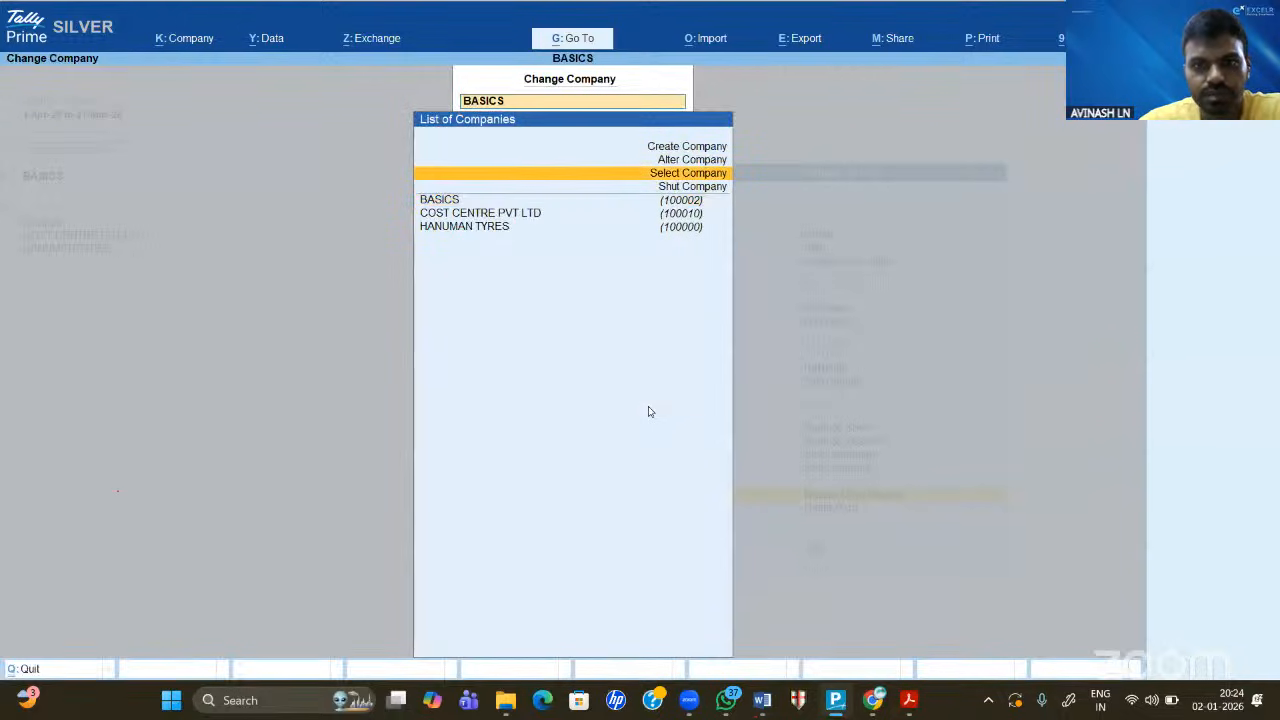
pyautogui.press('Return')
pyautogui.press('Down')
pyautogui.press('Down')
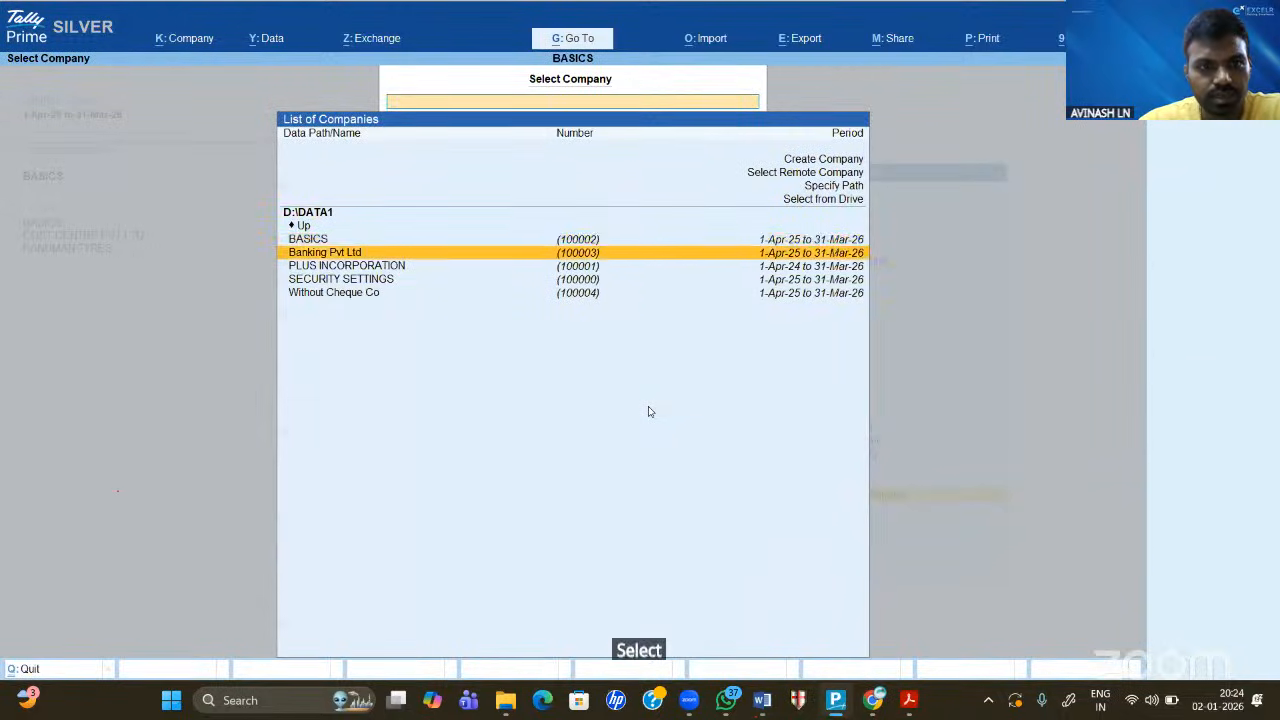
# - Log in to PLUS INCORPORATION with the admin username and the password, fixing the mistyped username
pyautogui.press('Return')
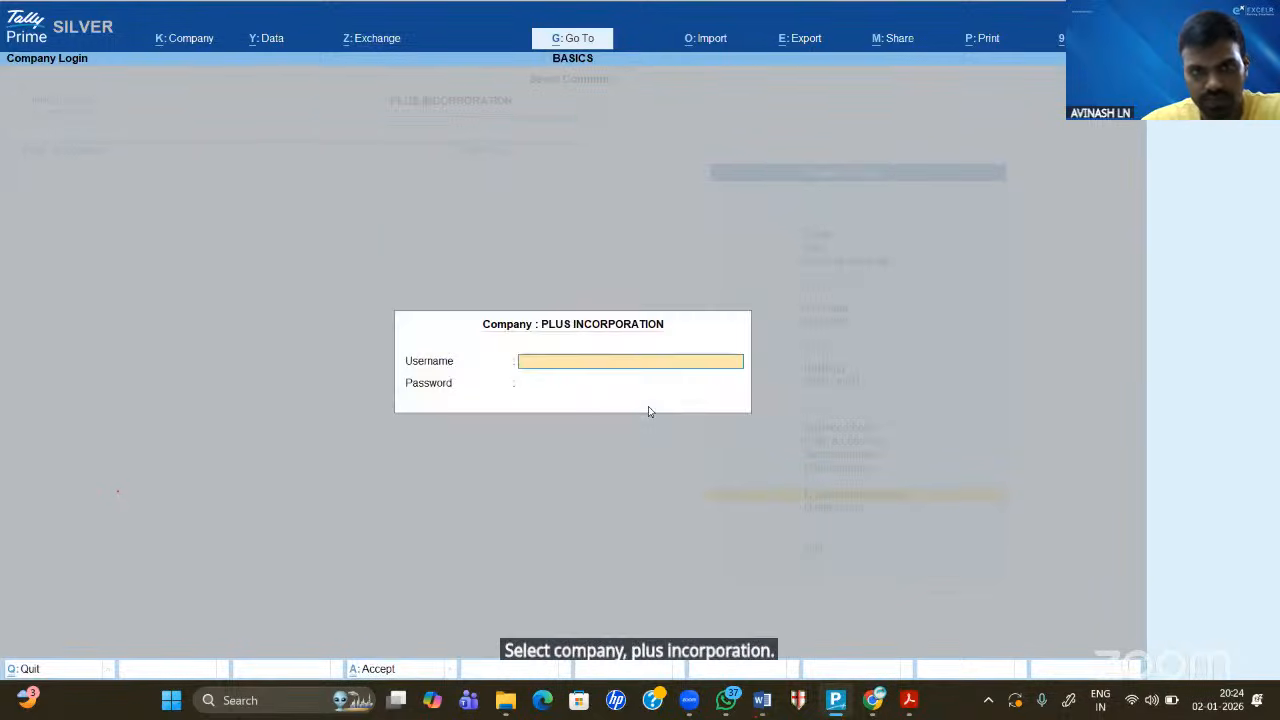
pyautogui.write('ad')
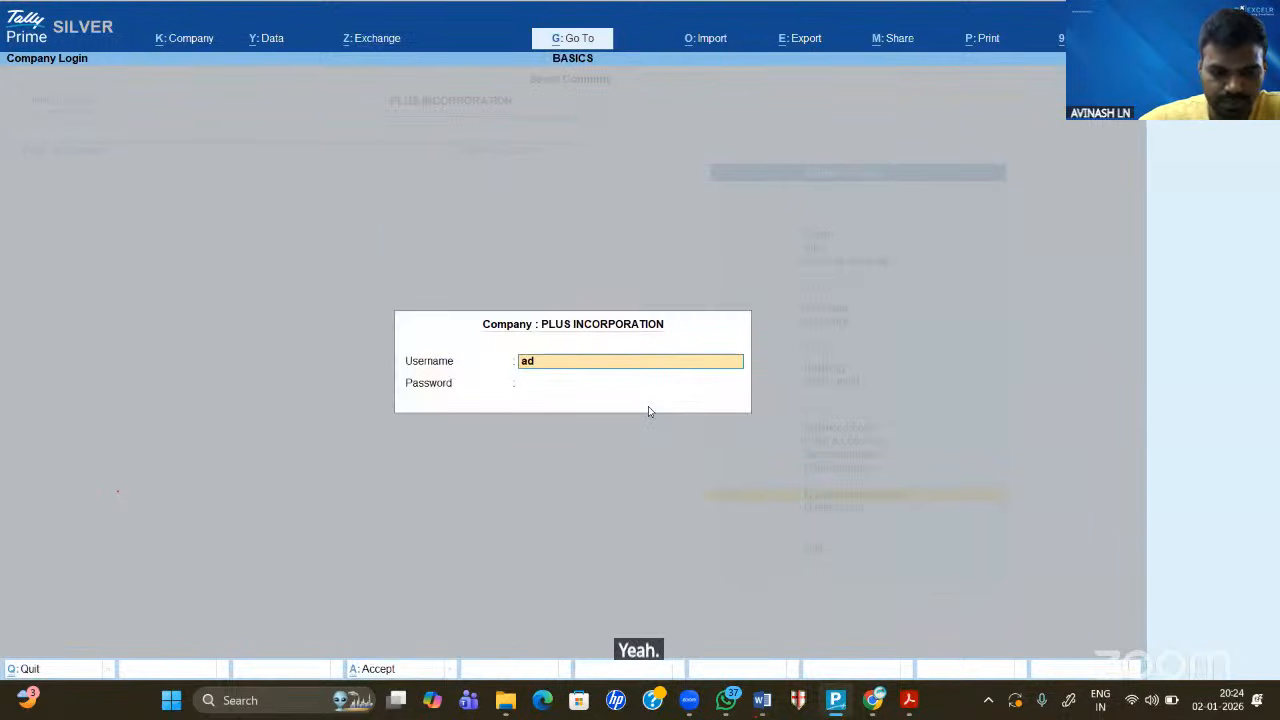
pyautogui.write('mit')
pyautogui.press('Return')
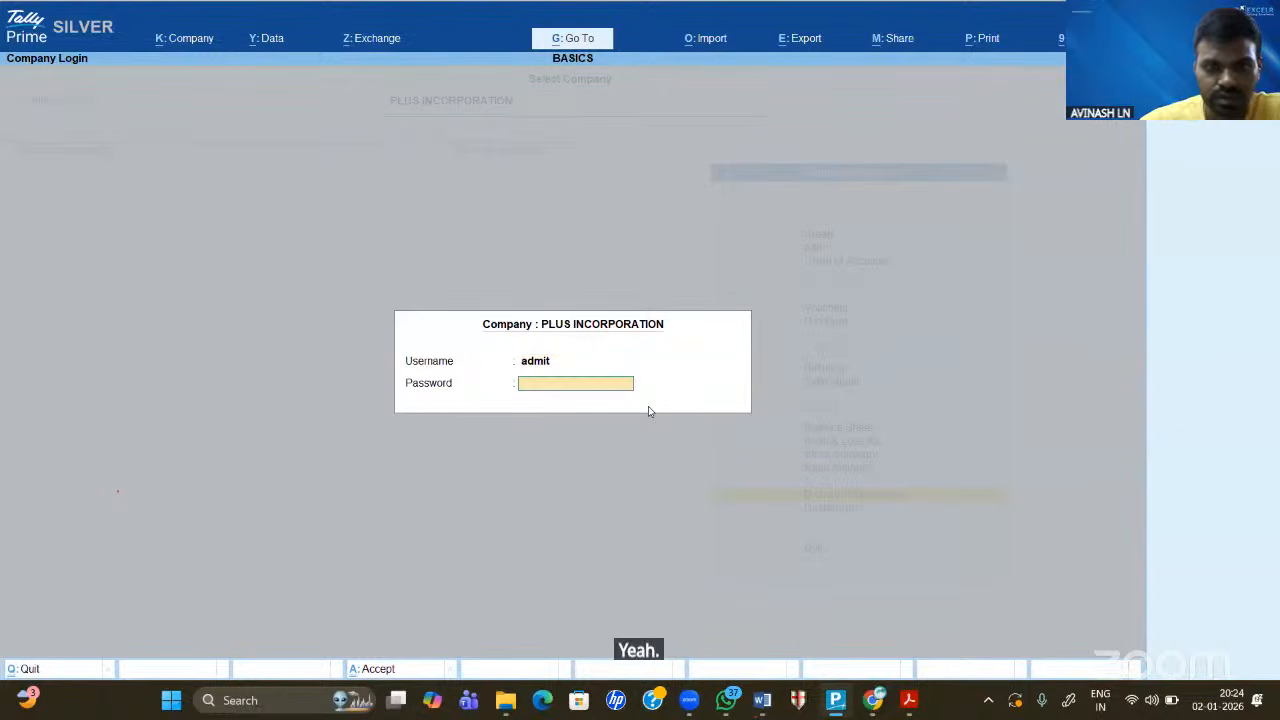
pyautogui.write('******')
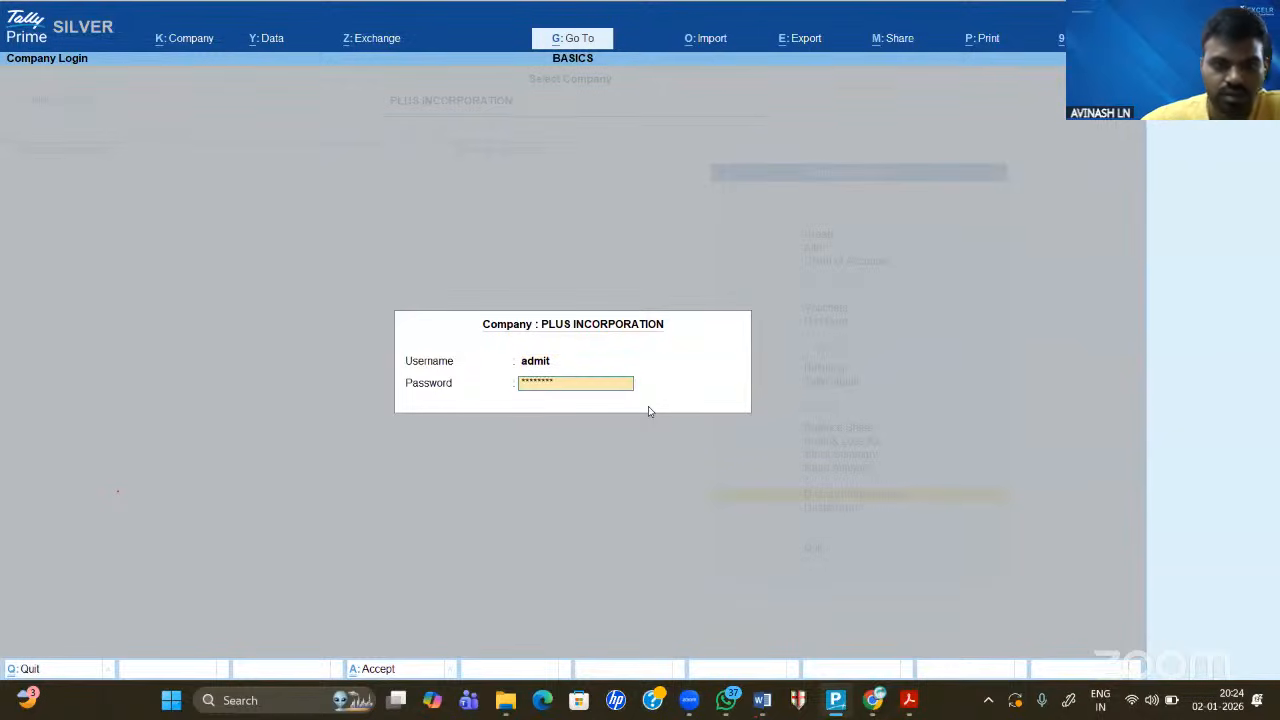
pyautogui.write('**')
pyautogui.press('Return')
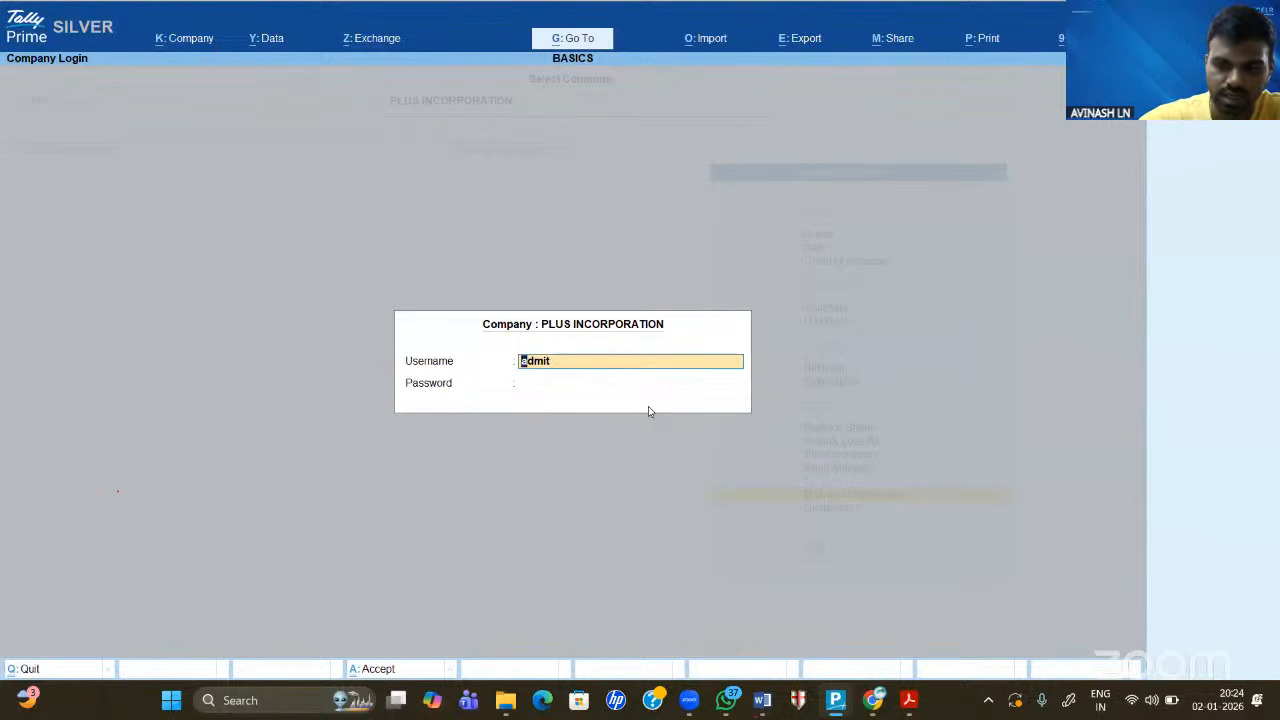
pyautogui.press('BackSpace')
pyautogui.press('BackSpace')
pyautogui.write('n')
pyautogui.press('Return')
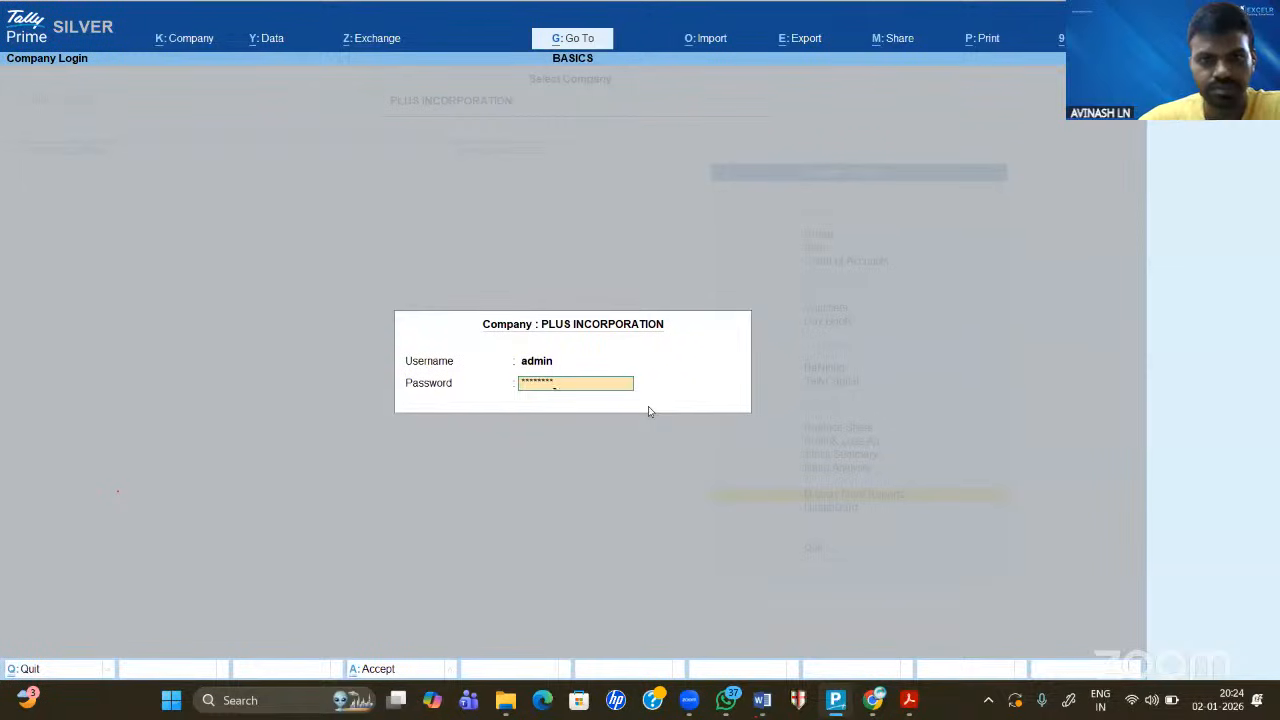
pyautogui.press('Return')
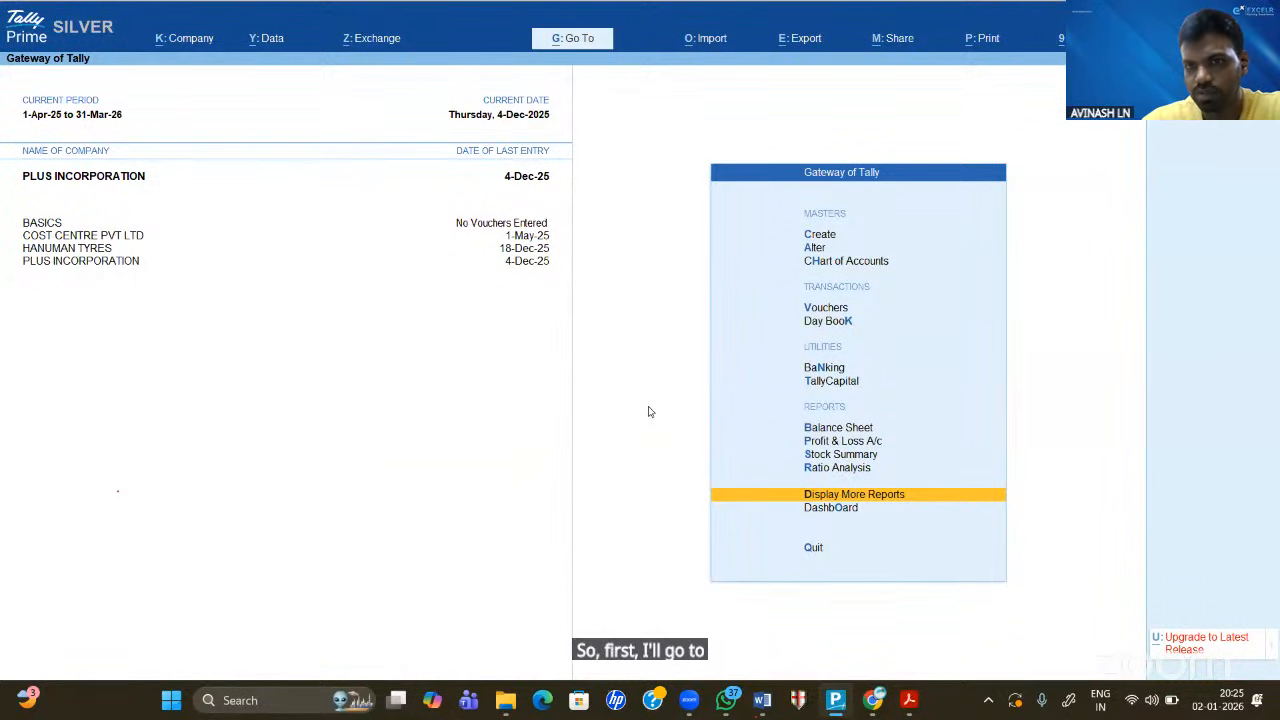
pyautogui.press('Return')
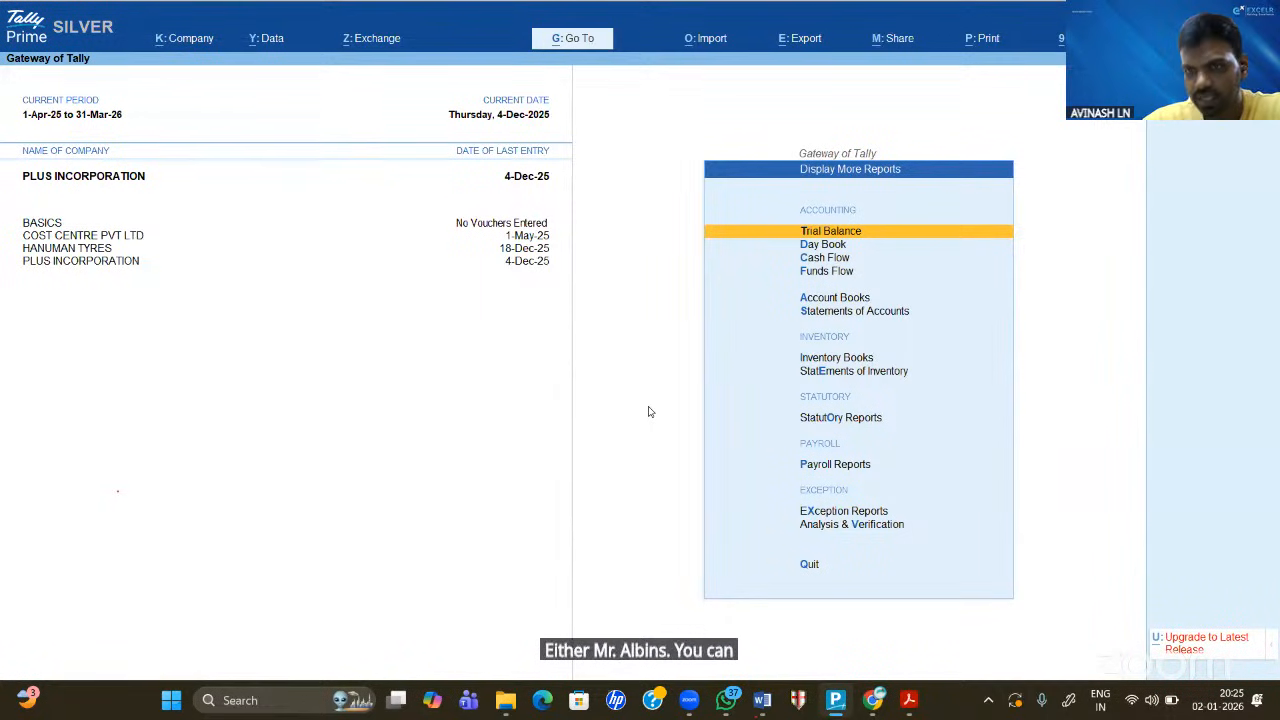
pyautogui.press('Return')
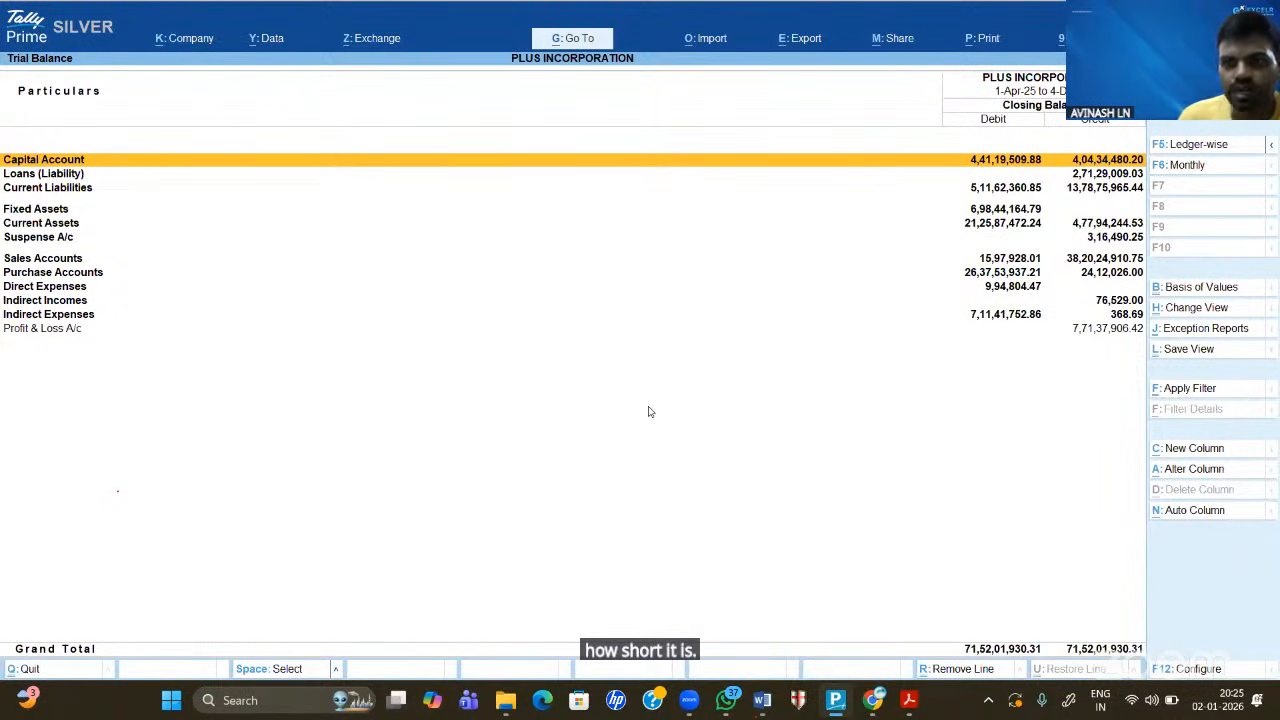
pyautogui.press('Down')
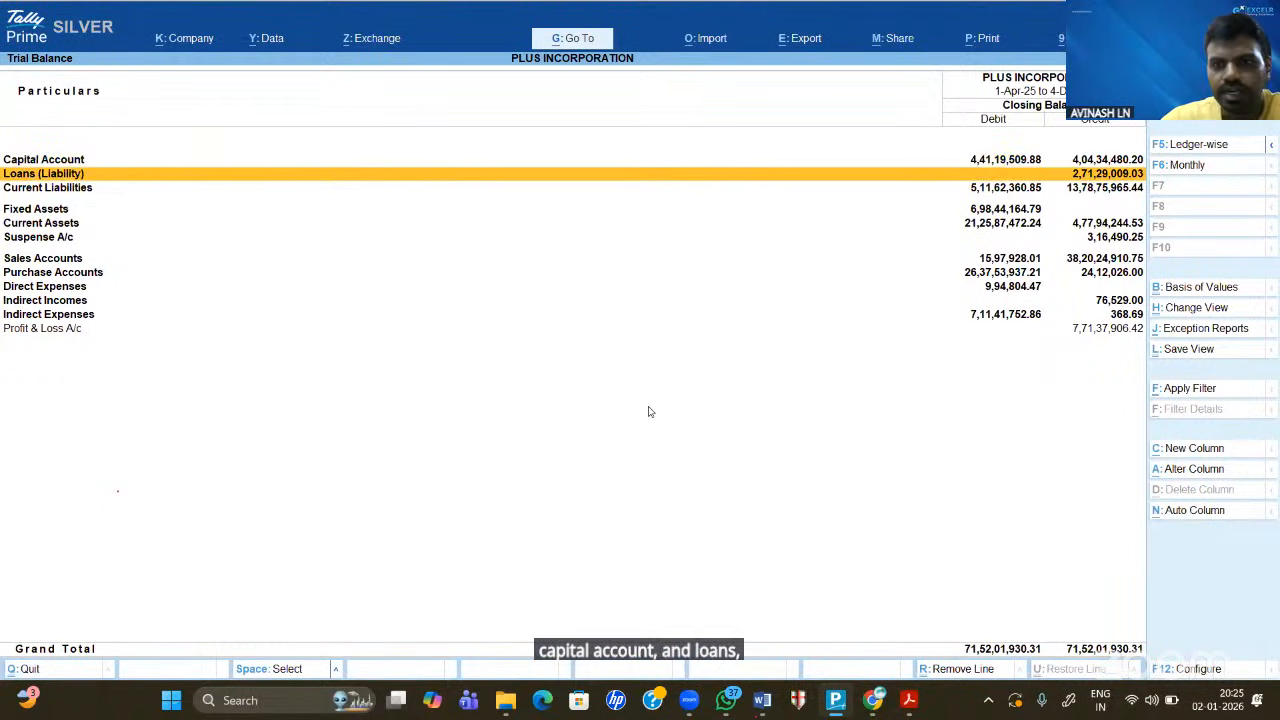
pyautogui.press('Down')
pyautogui.press('Down')
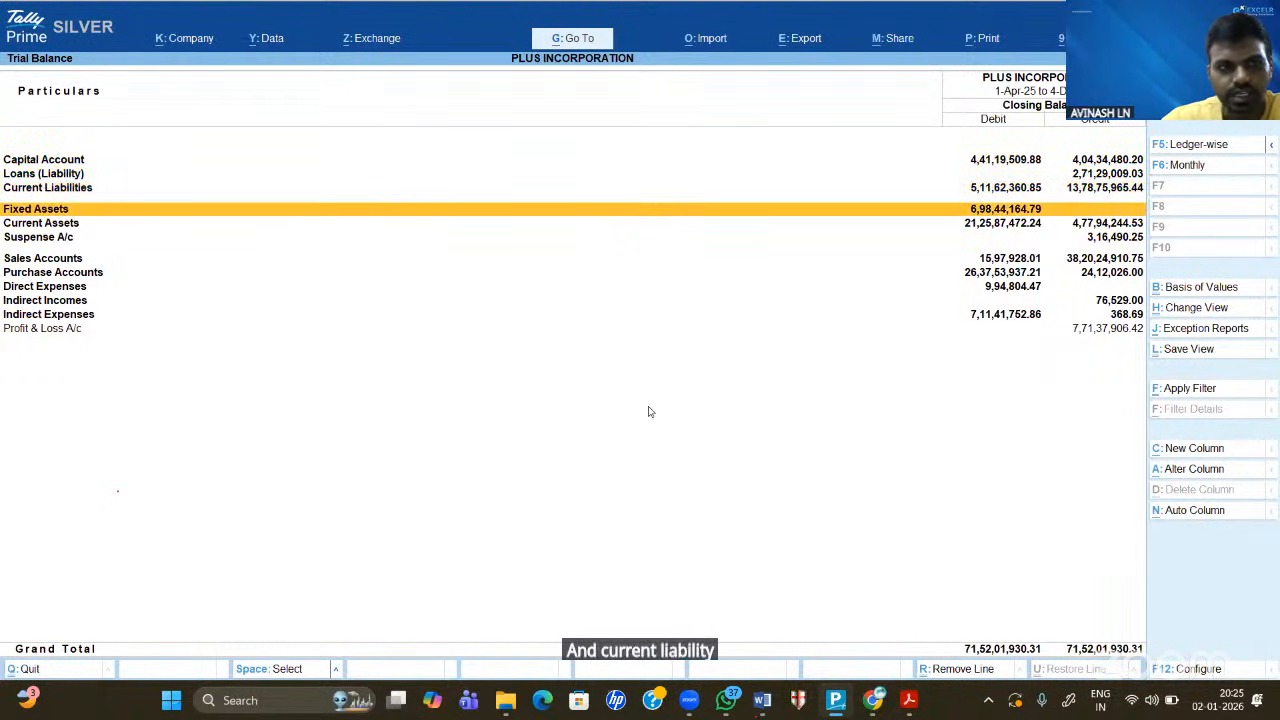
pyautogui.press('Down')
pyautogui.press('Down')
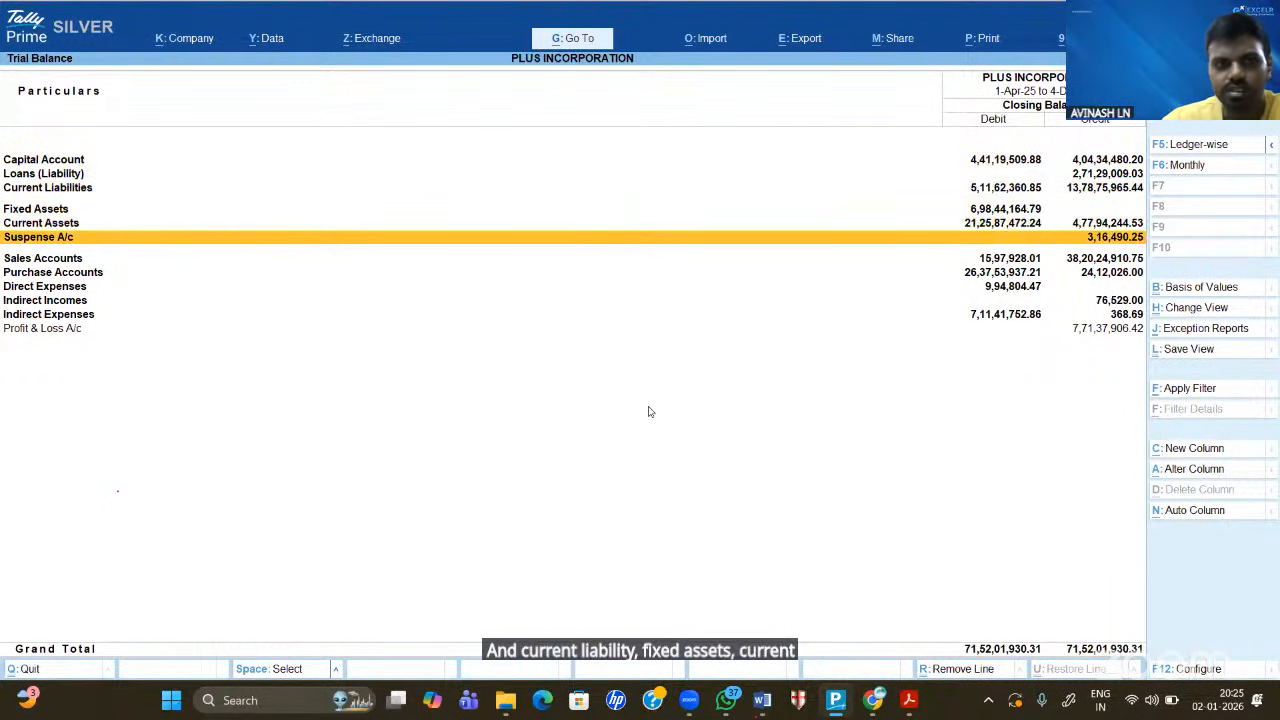
pyautogui.press('Down')
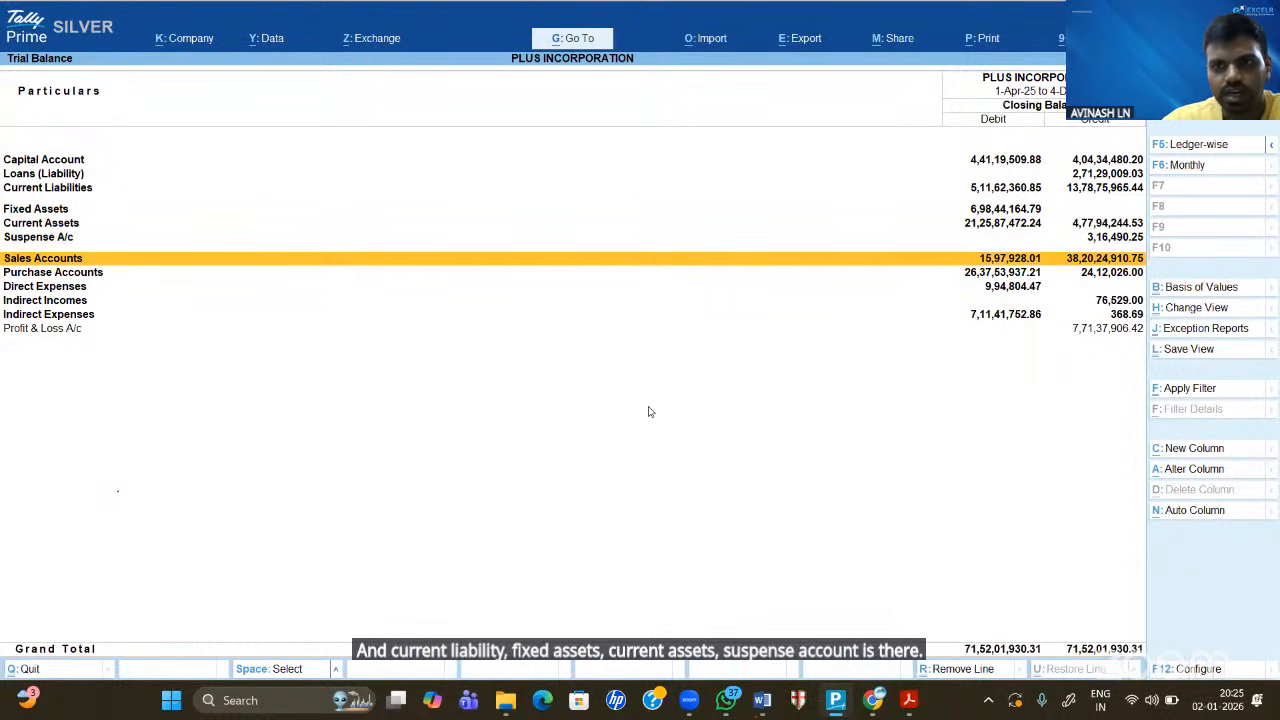
pyautogui.press('Down')
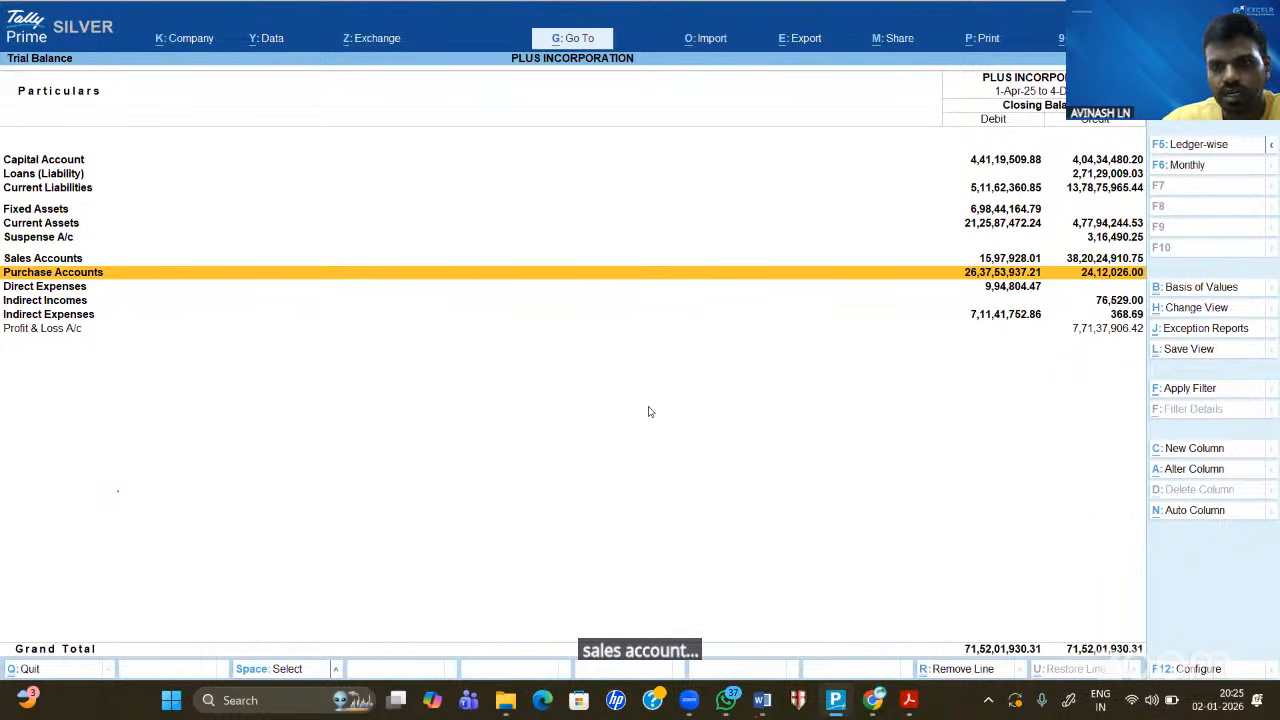
pyautogui.press('Down')
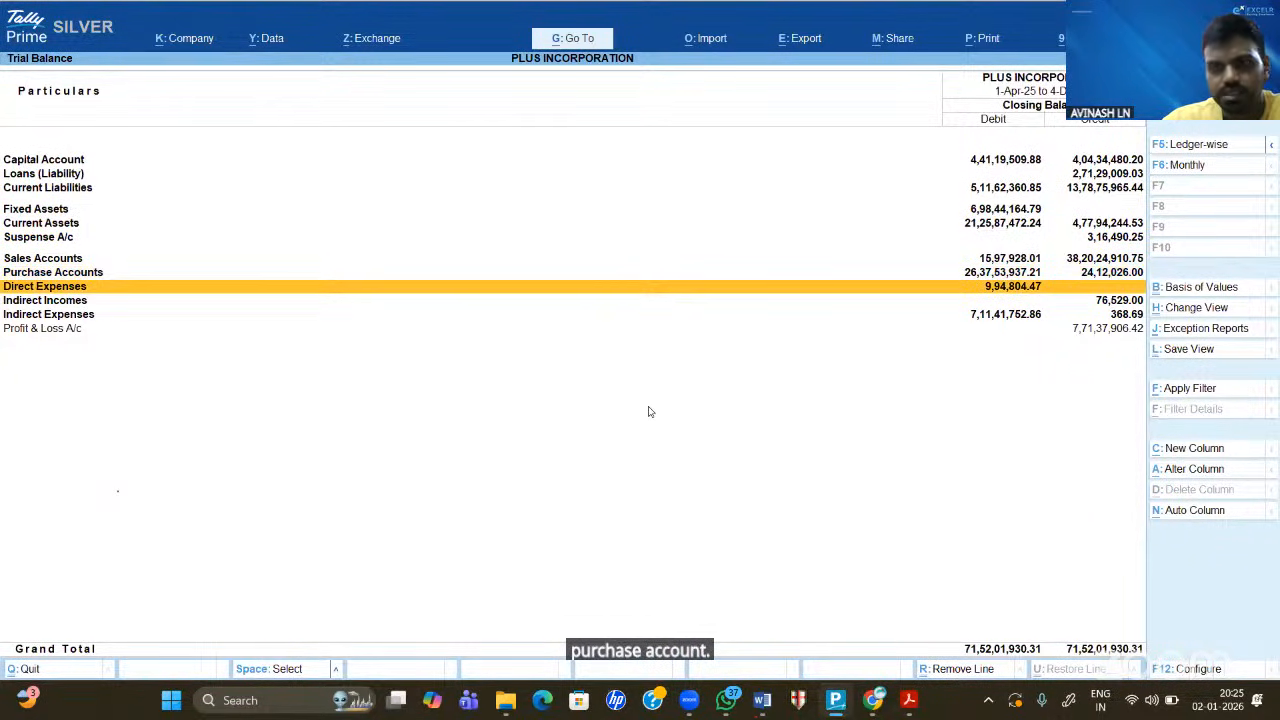
pyautogui.press('Down')
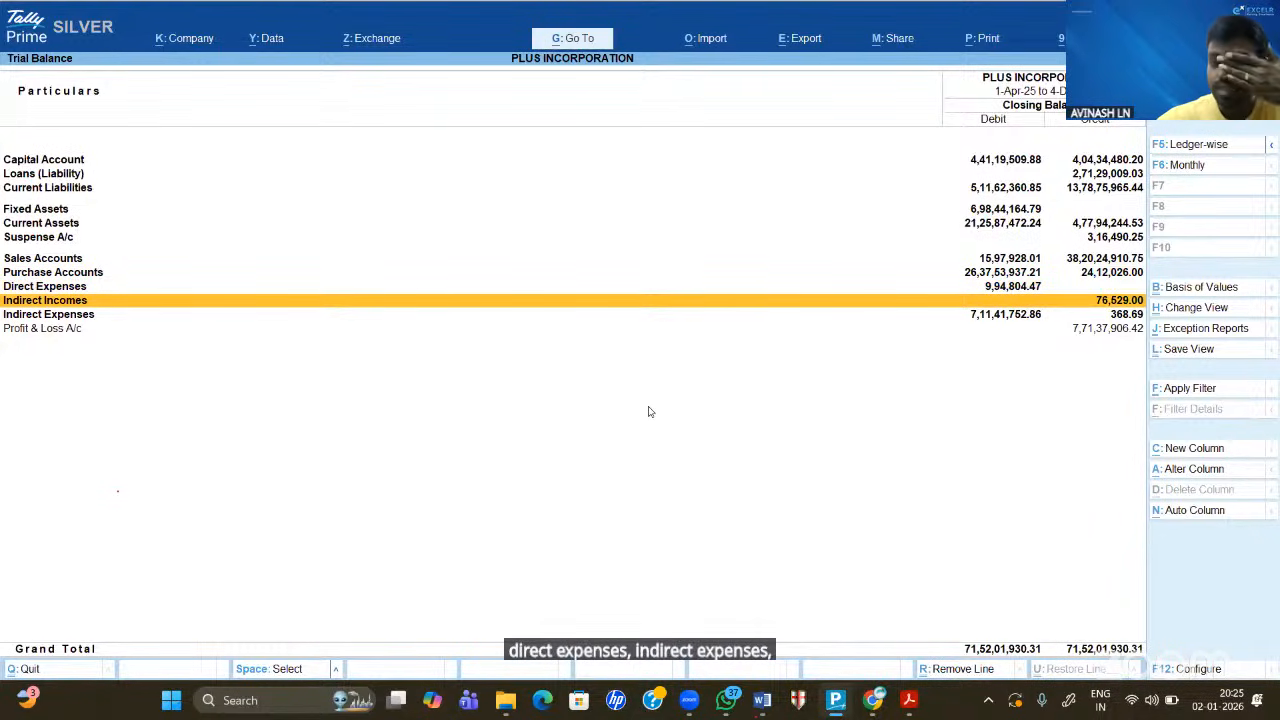
pyautogui.press('Down')
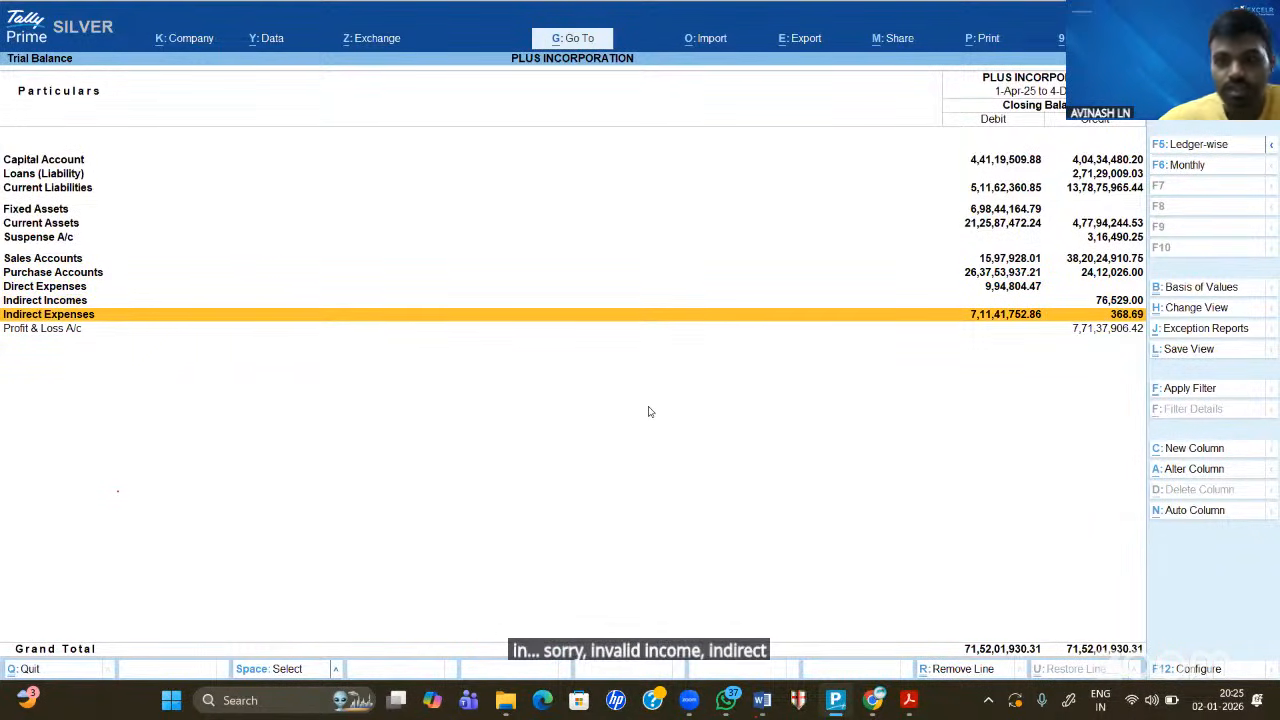
pyautogui.press('Down')
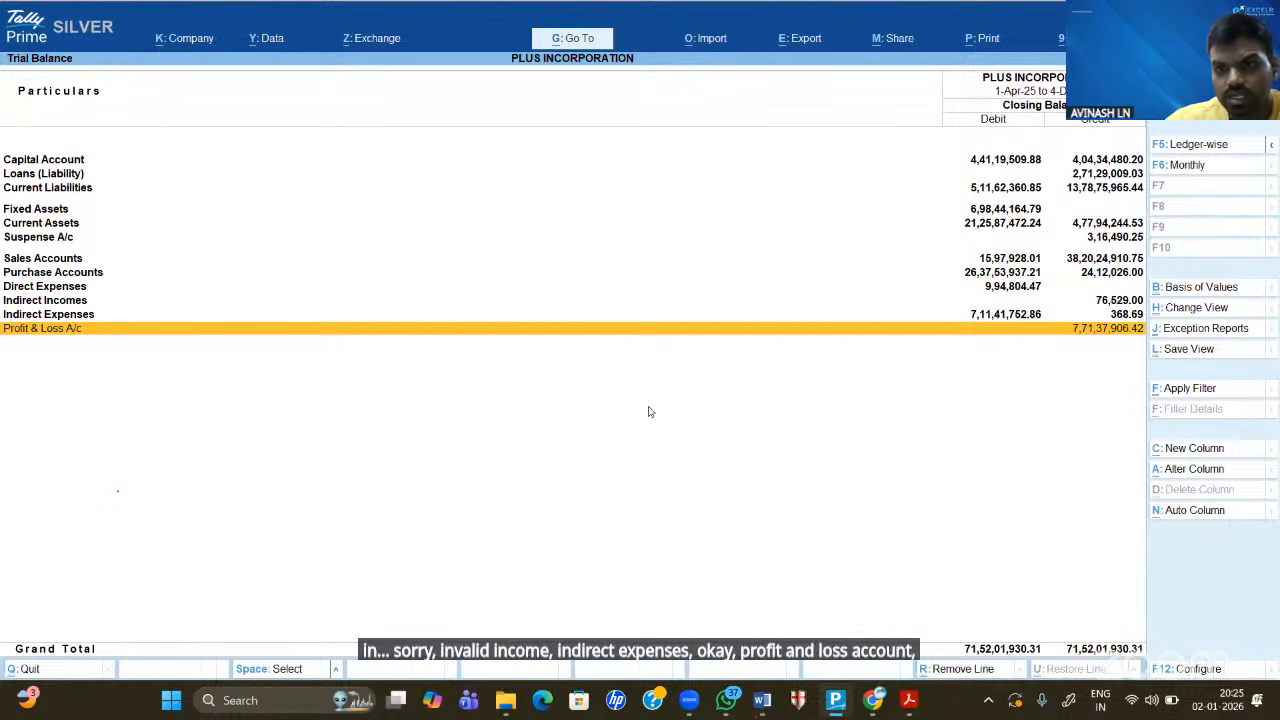
pyautogui.press('Up')
pyautogui.press('Up')
pyautogui.press('Up')
pyautogui.press('Up')
pyautogui.press('Up')
pyautogui.press('Up')
pyautogui.press('Up')
pyautogui.press('Up')
pyautogui.press('Up')
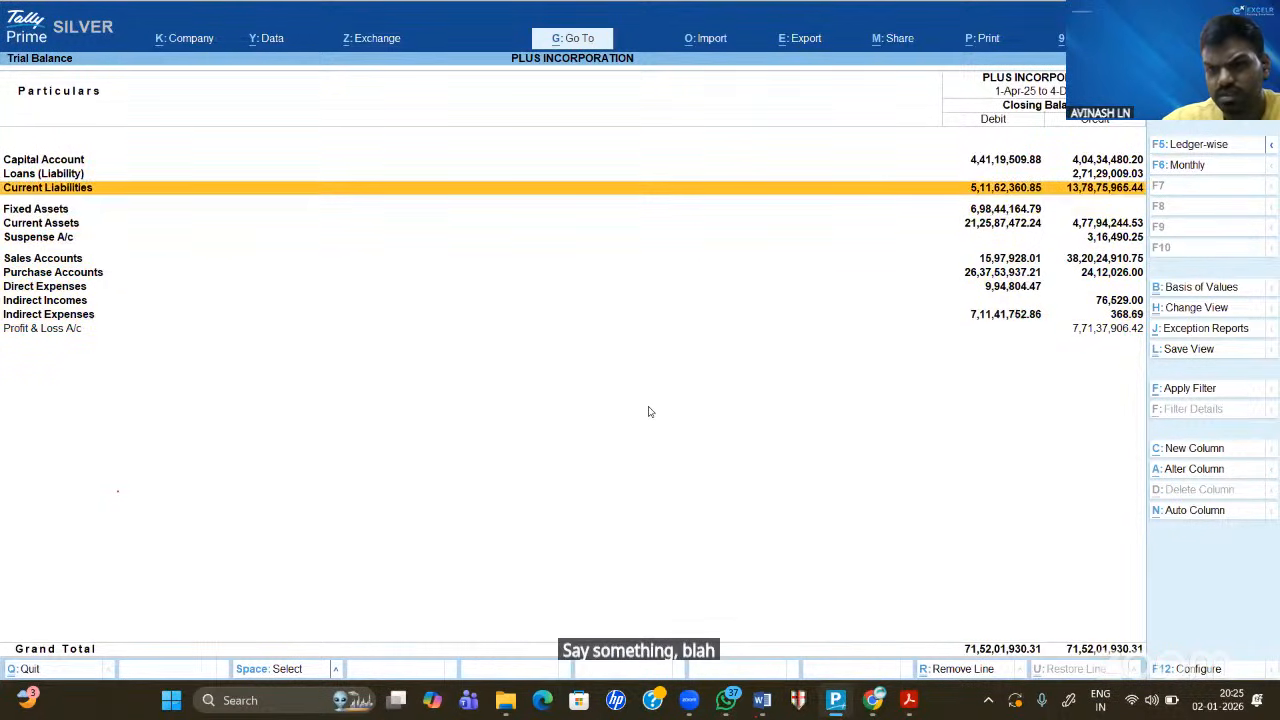
pyautogui.press('Up')
pyautogui.press('Up')
pyautogui.press('Down')
pyautogui.press('Down')
pyautogui.press('Up')
pyautogui.press('Up')
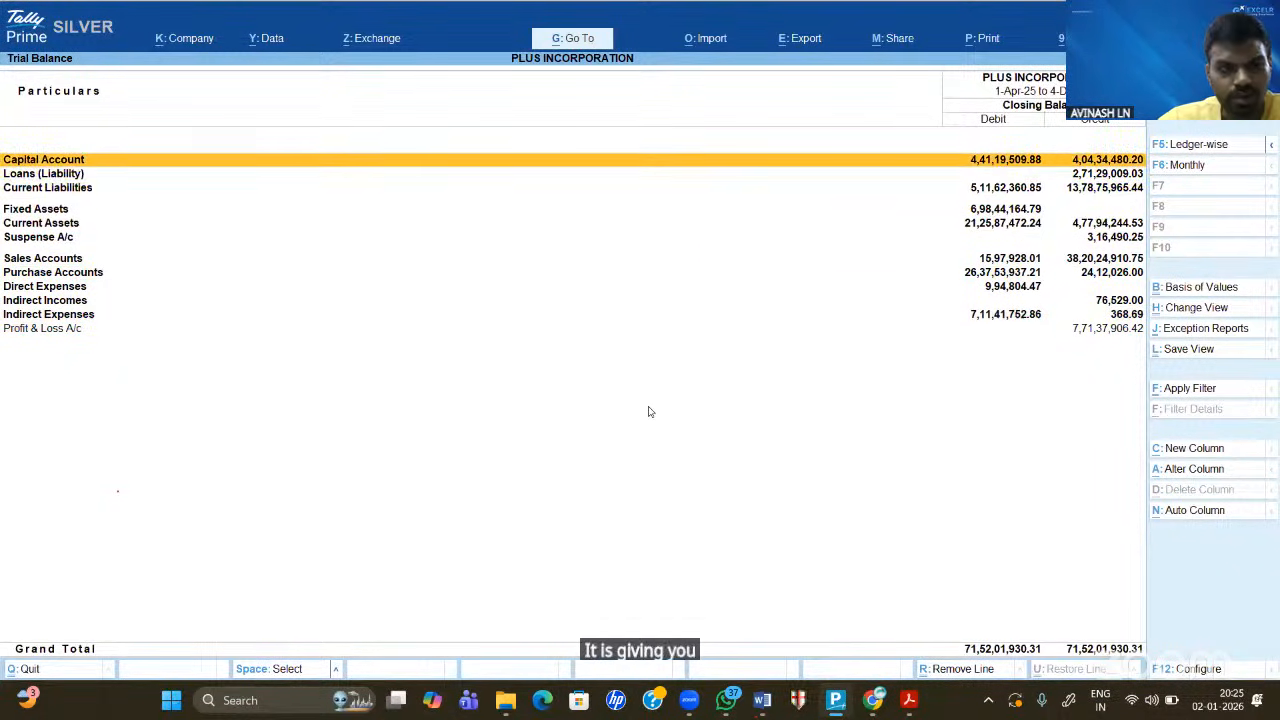
pyautogui.press('Down')
pyautogui.press('Up')
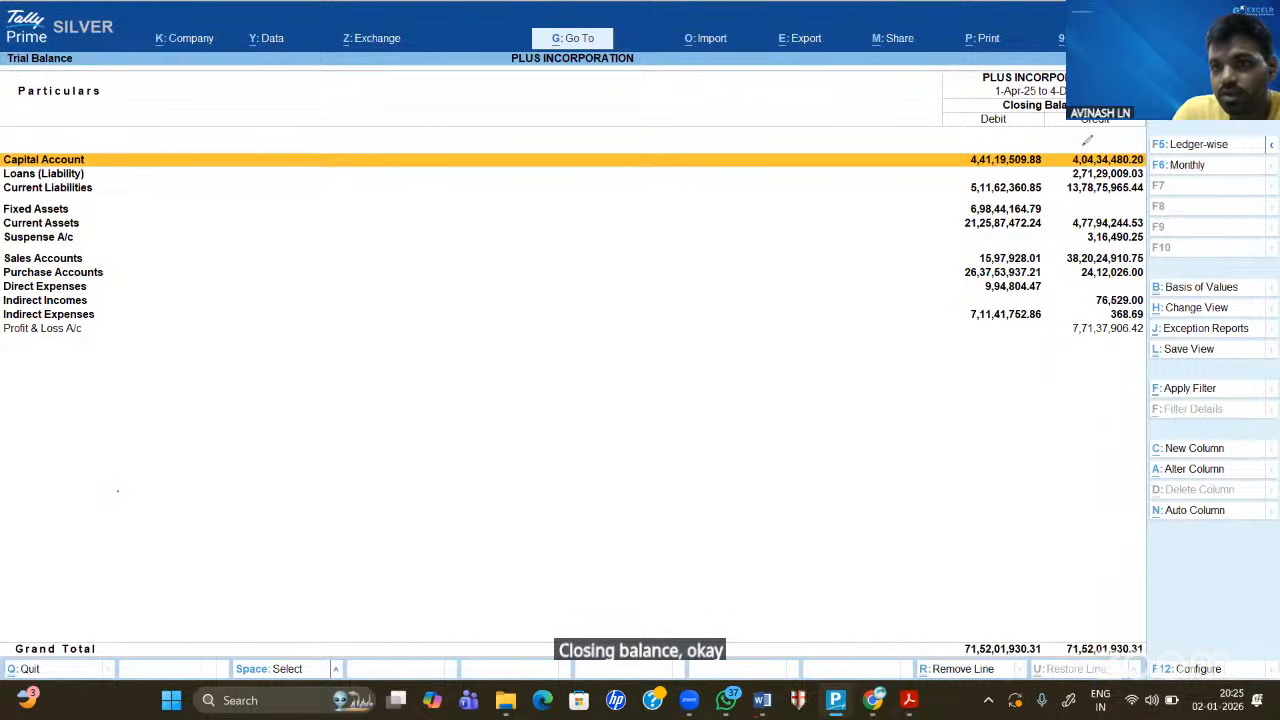
# - Underline the closing balance headings and annotate 'Detailed' with asterisks beside the groups
pyautogui.moveTo(973, 117)
pyautogui.mouseDown()
pyautogui.moveTo(1104, 122)
pyautogui.moveTo(990, 85)
pyautogui.moveTo(967, 127)
pyautogui.mouseUp()
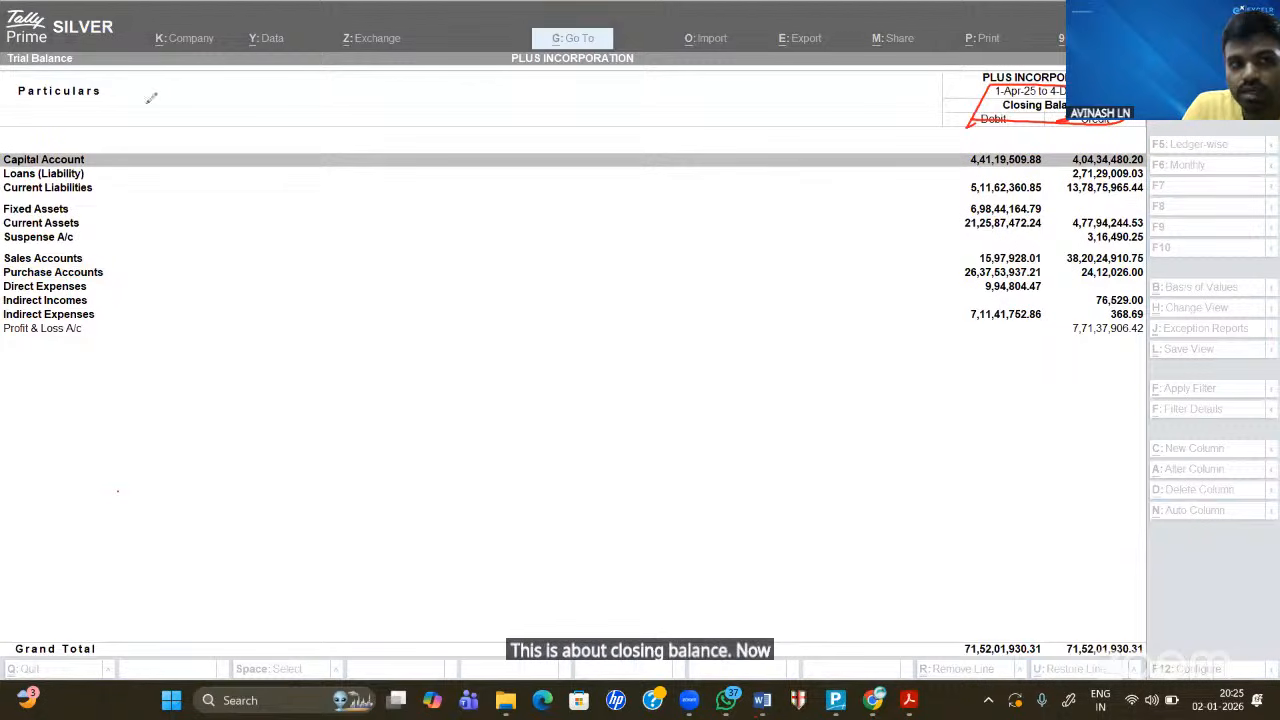
pyautogui.click(174, 213)
pyautogui.moveTo(174, 210)
pyautogui.mouseDown()
pyautogui.moveTo(271, 191)
pyautogui.moveTo(263, 200)
pyautogui.moveTo(294, 168)
pyautogui.moveTo(310, 168)
pyautogui.moveTo(328, 200)
pyautogui.moveTo(352, 170)
pyautogui.moveTo(354, 185)
pyautogui.mouseUp()
pyautogui.moveTo(92, 250)
pyautogui.mouseDown()
pyautogui.moveTo(120, 236)
pyautogui.moveTo(116, 258)
pyautogui.mouseUp()
pyautogui.moveTo(88, 238); pyautogui.dragTo(126, 252)
pyautogui.moveTo(90, 176); pyautogui.dragTo(117, 162)
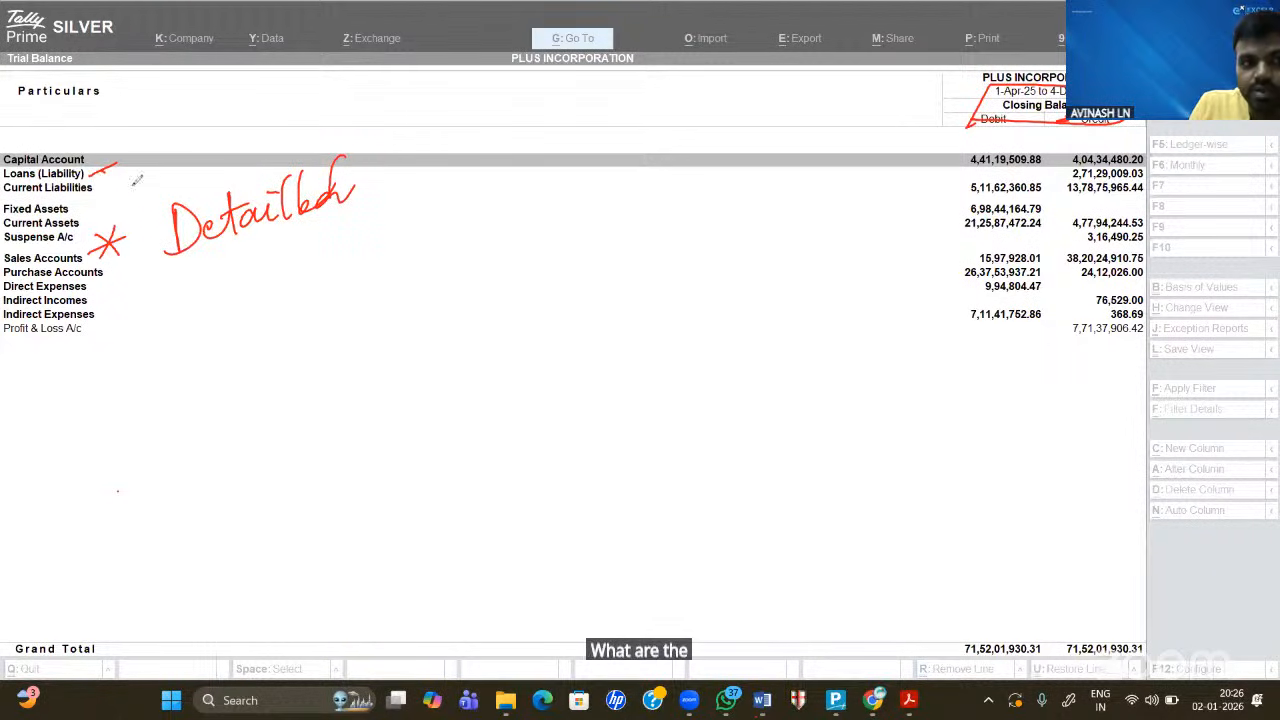
pyautogui.moveTo(100, 182)
pyautogui.mouseDown()
pyautogui.moveTo(145, 170)
pyautogui.moveTo(122, 200)
pyautogui.moveTo(82, 208)
pyautogui.moveTo(102, 232)
pyautogui.moveTo(150, 202)
pyautogui.moveTo(115, 249)
pyautogui.moveTo(128, 308)
pyautogui.moveTo(150, 287)
pyautogui.mouseUp()
pyautogui.moveTo(115, 288); pyautogui.dragTo(140, 305)
pyautogui.moveTo(362, 174); pyautogui.dragTo(438, 134)
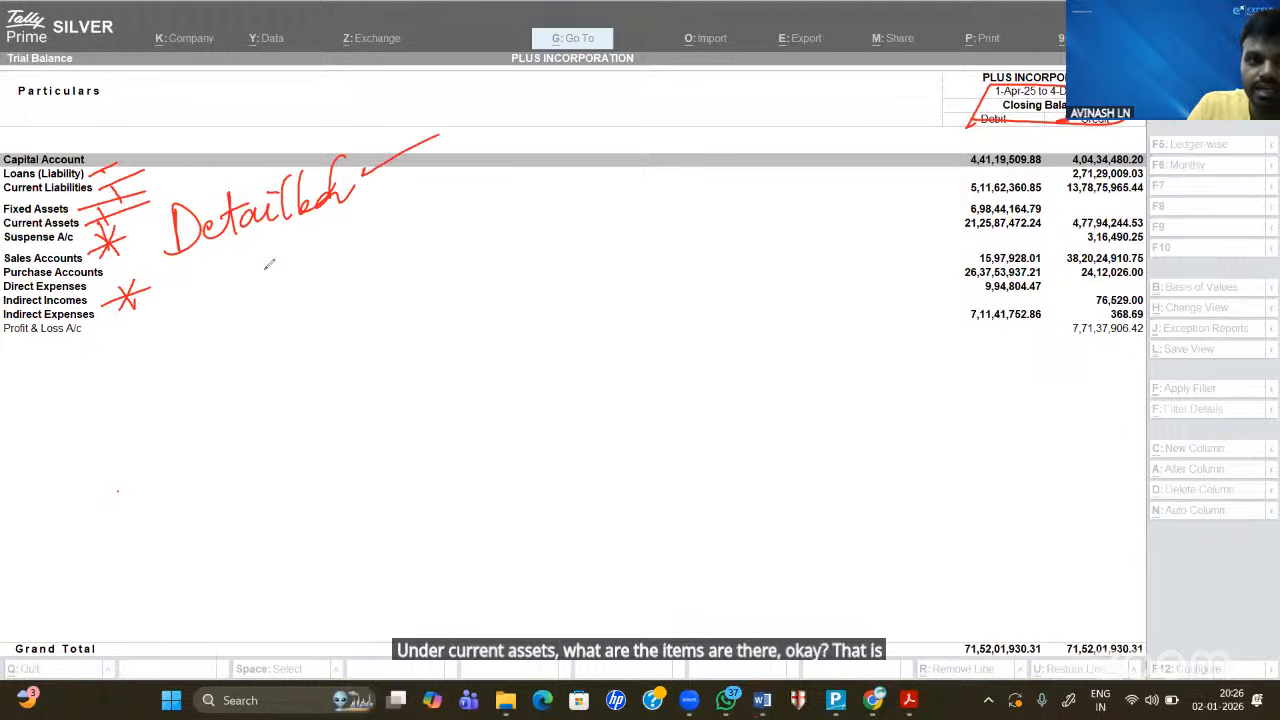
# - Write the Op. Bal, Transactions and Cl. Bal notes and box them together
pyautogui.moveTo(216, 274); pyautogui.dragTo(233, 308)
pyautogui.click(251, 287)
pyautogui.moveTo(278, 254)
pyautogui.mouseDown()
pyautogui.moveTo(296, 286)
pyautogui.moveTo(319, 268)
pyautogui.moveTo(323, 300)
pyautogui.mouseUp()
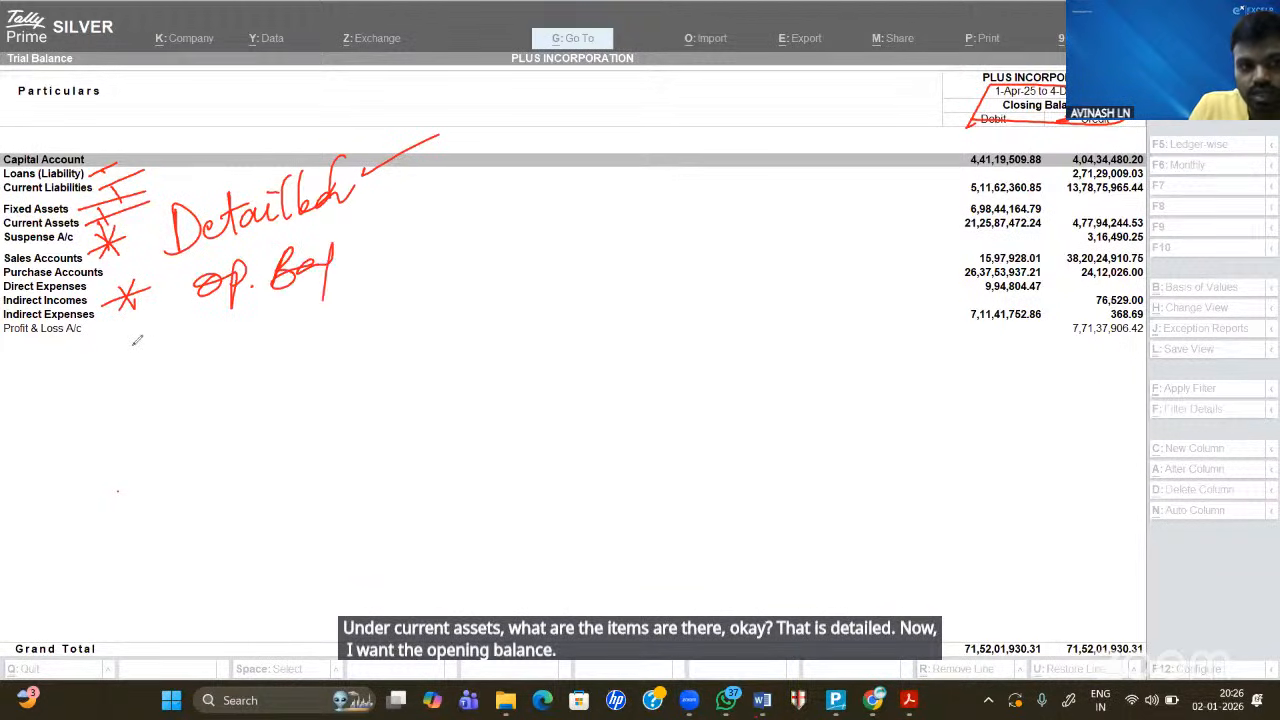
pyautogui.moveTo(131, 340); pyautogui.dragTo(137, 377)
pyautogui.moveTo(110, 375); pyautogui.dragTo(161, 351)
pyautogui.moveTo(120, 352); pyautogui.dragTo(152, 368)
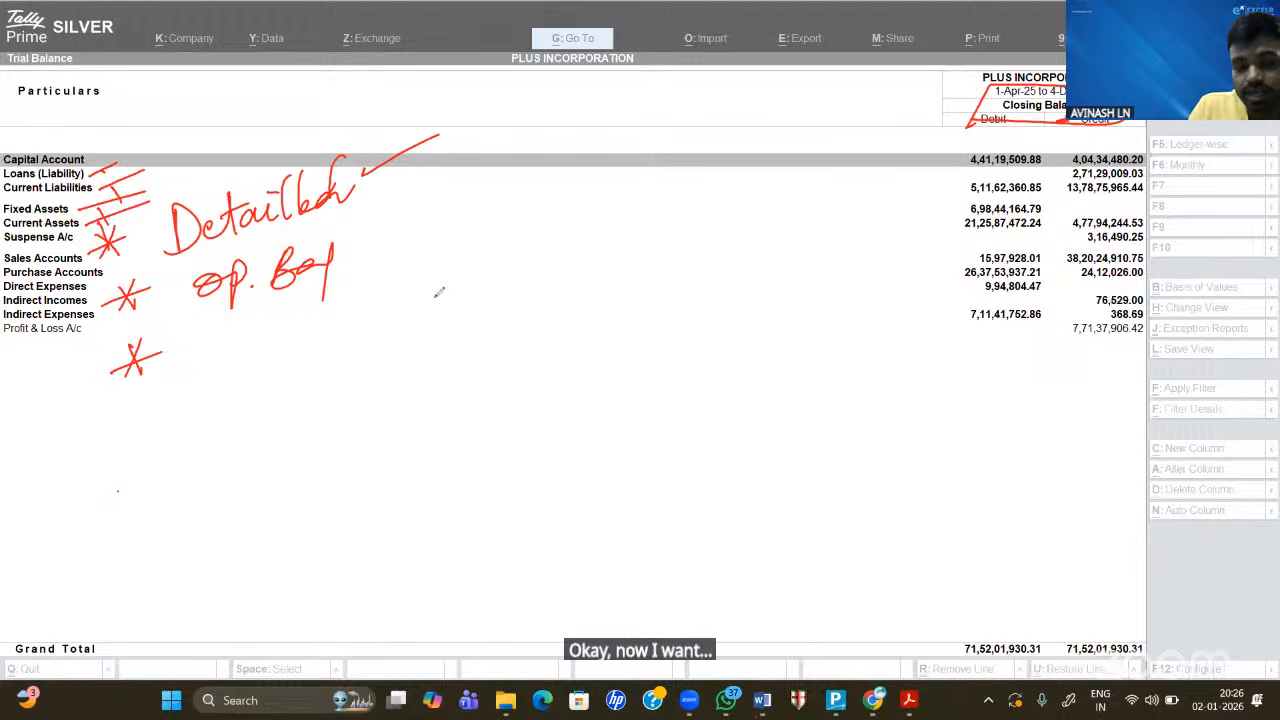
pyautogui.moveTo(127, 418); pyautogui.dragTo(132, 455)
pyautogui.moveTo(110, 452); pyautogui.dragTo(190, 427)
pyautogui.moveTo(115, 430); pyautogui.dragTo(146, 446)
pyautogui.moveTo(262, 421); pyautogui.dragTo(261, 448)
pyautogui.click(278, 439)
pyautogui.moveTo(304, 405)
pyautogui.mouseDown()
pyautogui.moveTo(306, 439)
pyautogui.moveTo(346, 456)
pyautogui.mouseUp()
pyautogui.moveTo(231, 335)
pyautogui.mouseDown()
pyautogui.moveTo(232, 368)
pyautogui.moveTo(254, 327)
pyautogui.mouseUp()
pyautogui.moveTo(249, 366)
pyautogui.mouseDown()
pyautogui.moveTo(268, 342)
pyautogui.moveTo(320, 350)
pyautogui.moveTo(375, 333)
pyautogui.mouseUp()
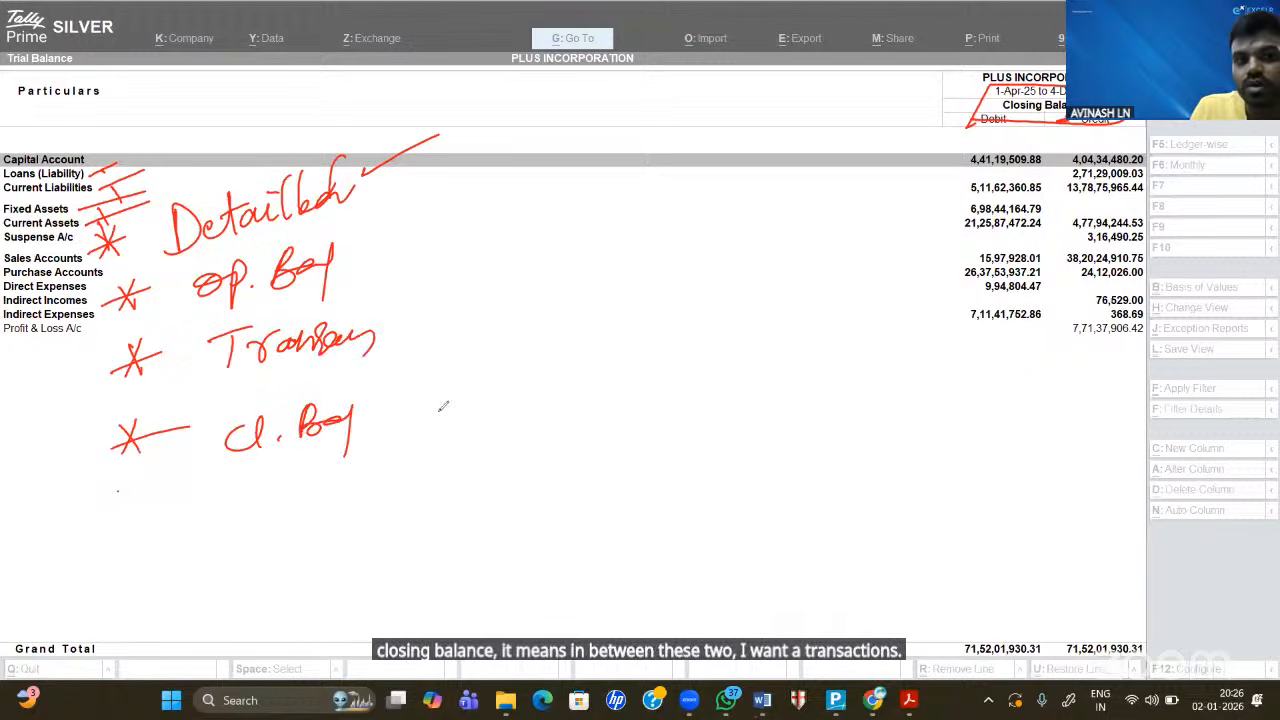
pyautogui.moveTo(393, 164)
pyautogui.mouseDown()
pyautogui.moveTo(459, 150)
pyautogui.moveTo(421, 428)
pyautogui.moveTo(265, 477)
pyautogui.mouseUp()
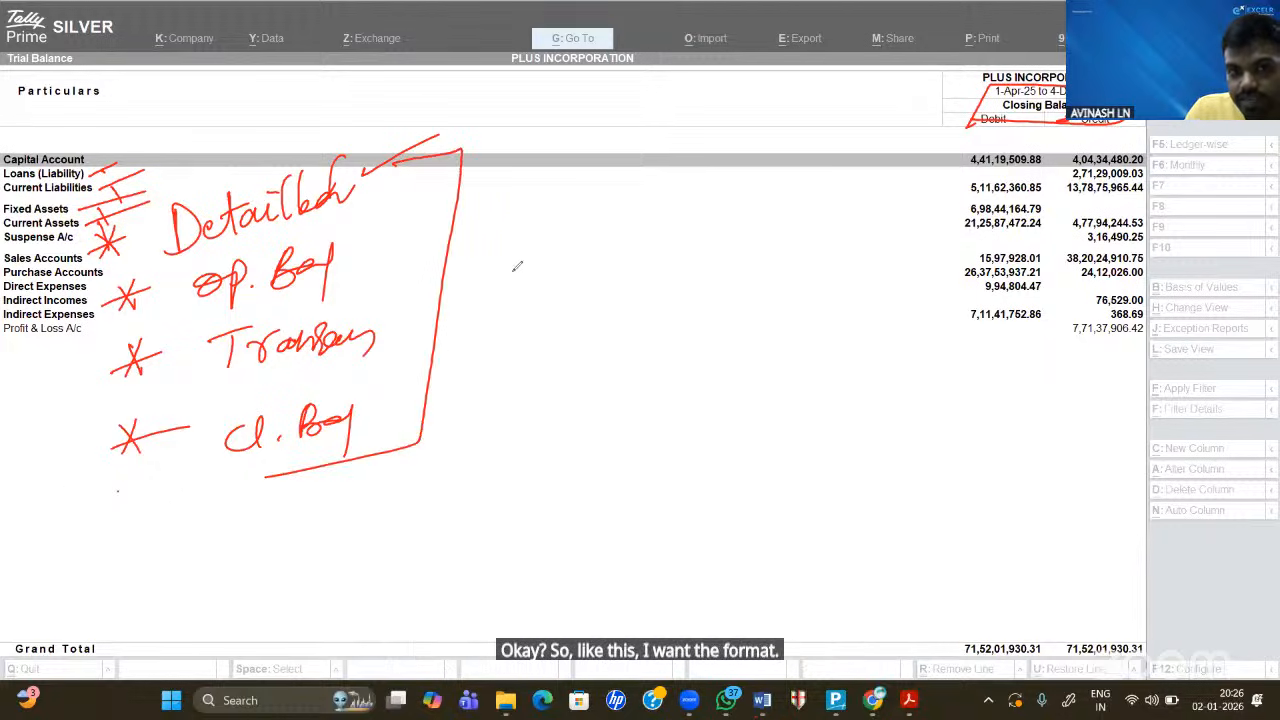
# - Write 'Tally F12 Settings' on the right and tick off the format notes
pyautogui.moveTo(504, 300); pyautogui.dragTo(518, 350)
pyautogui.moveTo(620, 270); pyautogui.dragTo(604, 318)
pyautogui.moveTo(572, 266); pyautogui.dragTo(648, 258)
pyautogui.moveTo(612, 300)
pyautogui.mouseDown()
pyautogui.moveTo(678, 262)
pyautogui.moveTo(668, 296)
pyautogui.mouseUp()
pyautogui.moveTo(690, 290)
pyautogui.mouseDown()
pyautogui.moveTo(698, 338)
pyautogui.moveTo(750, 262)
pyautogui.mouseUp()
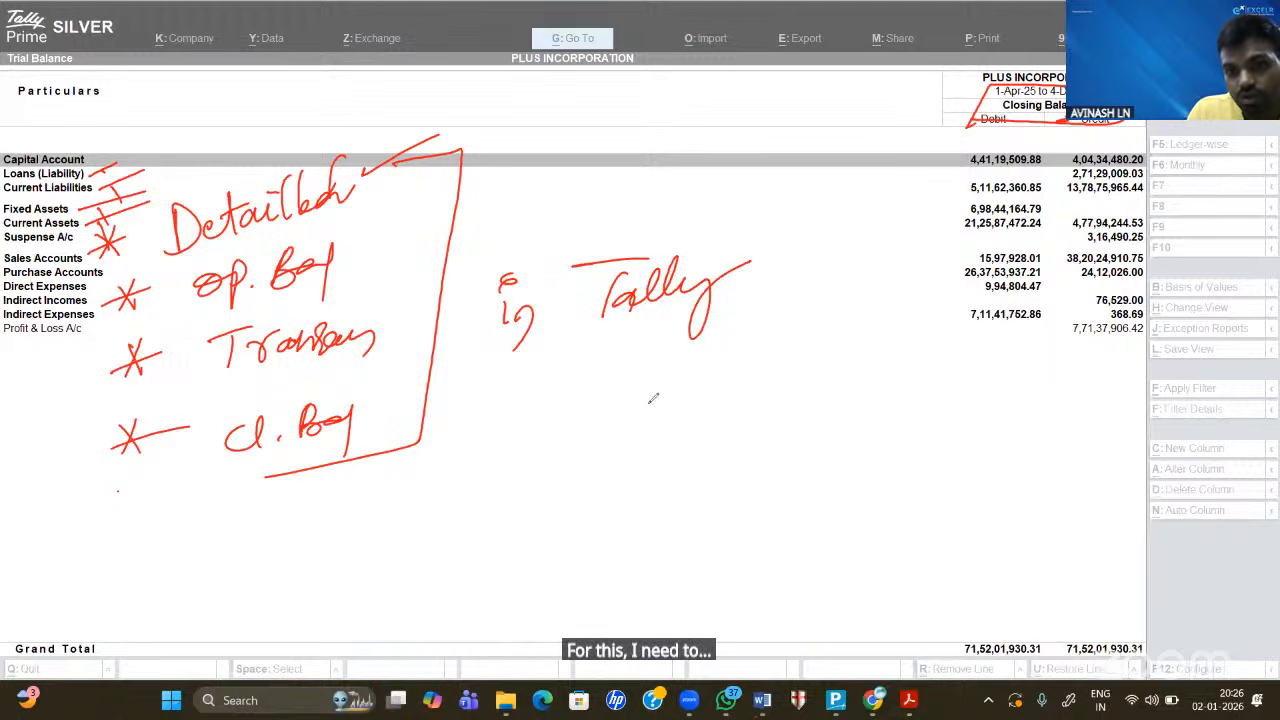
pyautogui.moveTo(680, 384)
pyautogui.mouseDown()
pyautogui.moveTo(644, 436)
pyautogui.moveTo(666, 410)
pyautogui.moveTo(674, 432)
pyautogui.mouseUp()
pyautogui.moveTo(679, 420)
pyautogui.mouseDown()
pyautogui.moveTo(691, 432)
pyautogui.moveTo(720, 422)
pyautogui.mouseUp()
pyautogui.moveTo(750, 380); pyautogui.dragTo(517, 333)
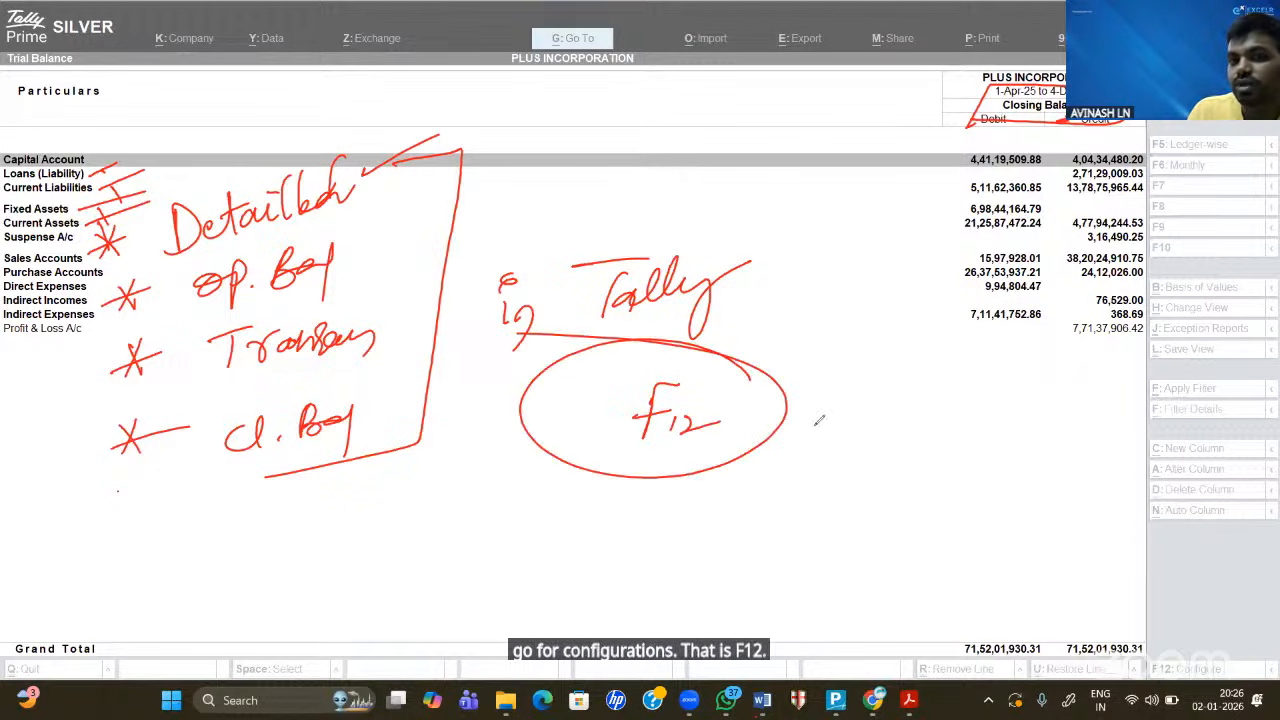
pyautogui.moveTo(812, 404)
pyautogui.mouseDown()
pyautogui.moveTo(846, 416)
pyautogui.moveTo(873, 398)
pyautogui.moveTo(870, 422)
pyautogui.moveTo(898, 432)
pyautogui.moveTo(914, 420)
pyautogui.mouseUp()
pyautogui.moveTo(954, 366); pyautogui.dragTo(716, 422)
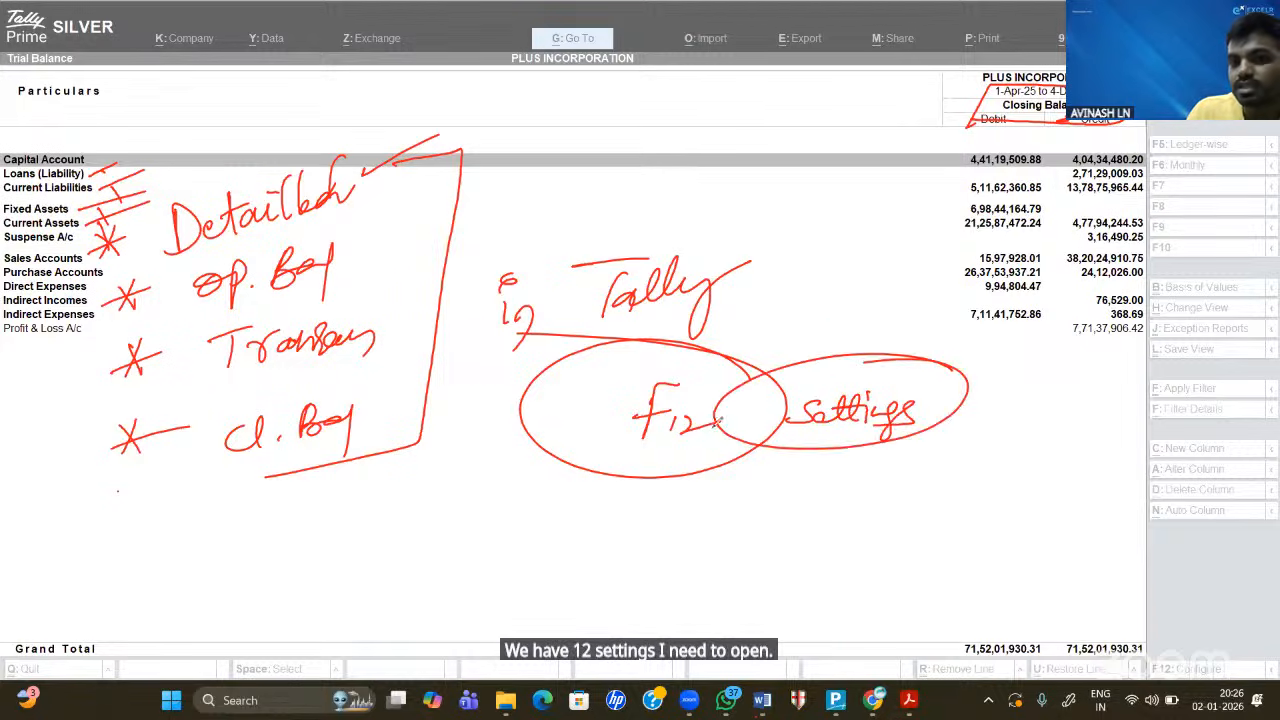
pyautogui.moveTo(348, 246); pyautogui.dragTo(405, 212)
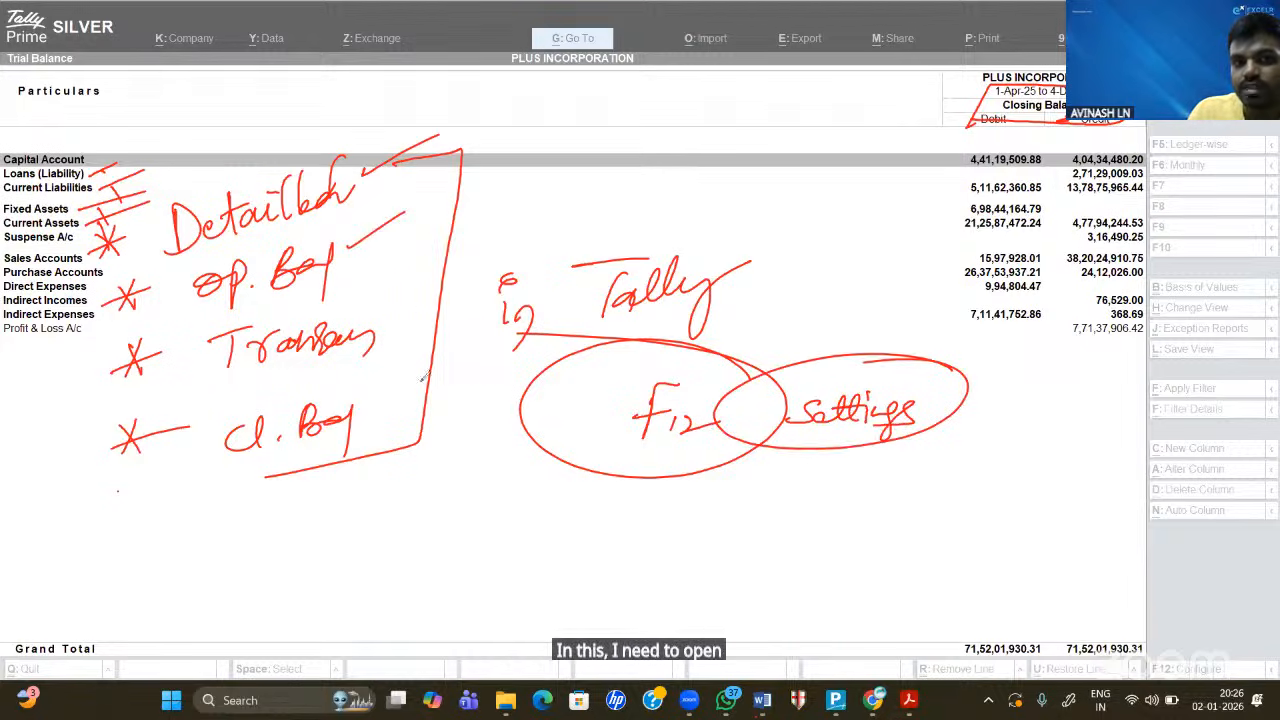
pyautogui.moveTo(387, 322); pyautogui.dragTo(459, 280)
pyautogui.moveTo(366, 418); pyautogui.dragTo(419, 388)
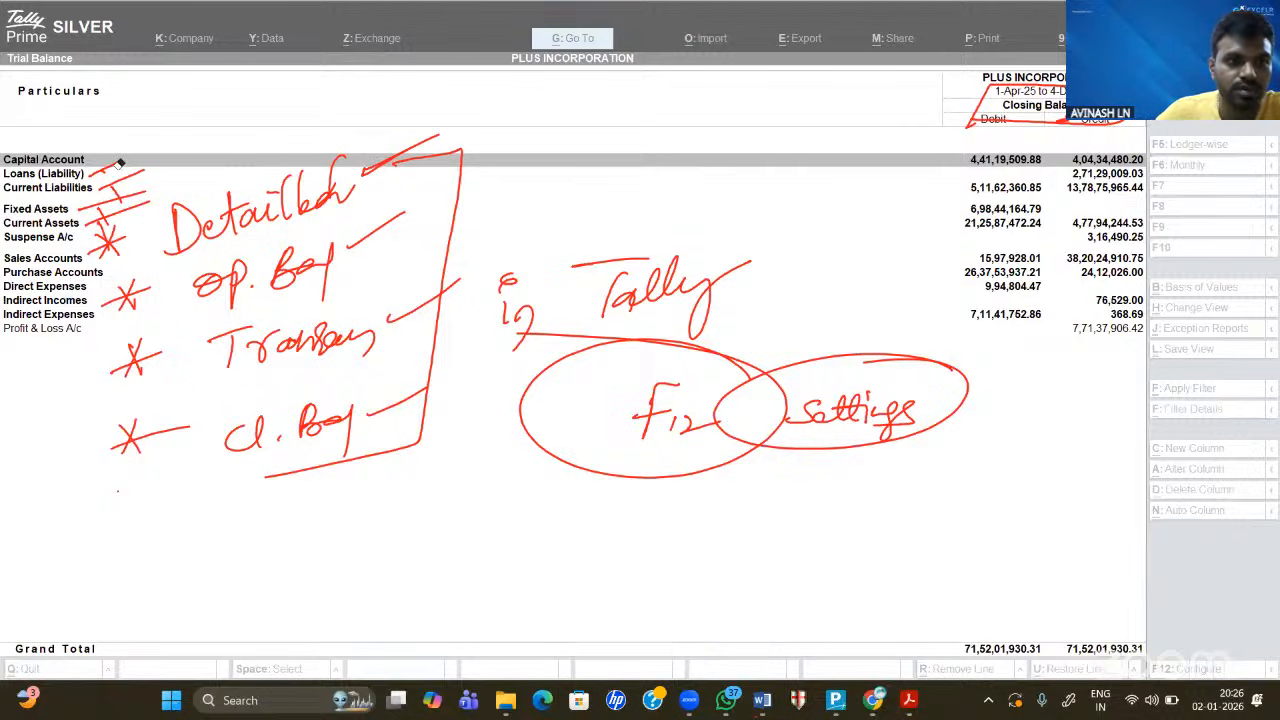
# - Erase all the handwritten notes, leaving the heading underline
pyautogui.moveTo(119, 165)
pyautogui.mouseDown()
pyautogui.moveTo(156, 467)
pyautogui.moveTo(175, 221)
pyautogui.moveTo(449, 175)
pyautogui.moveTo(346, 212)
pyautogui.mouseUp()
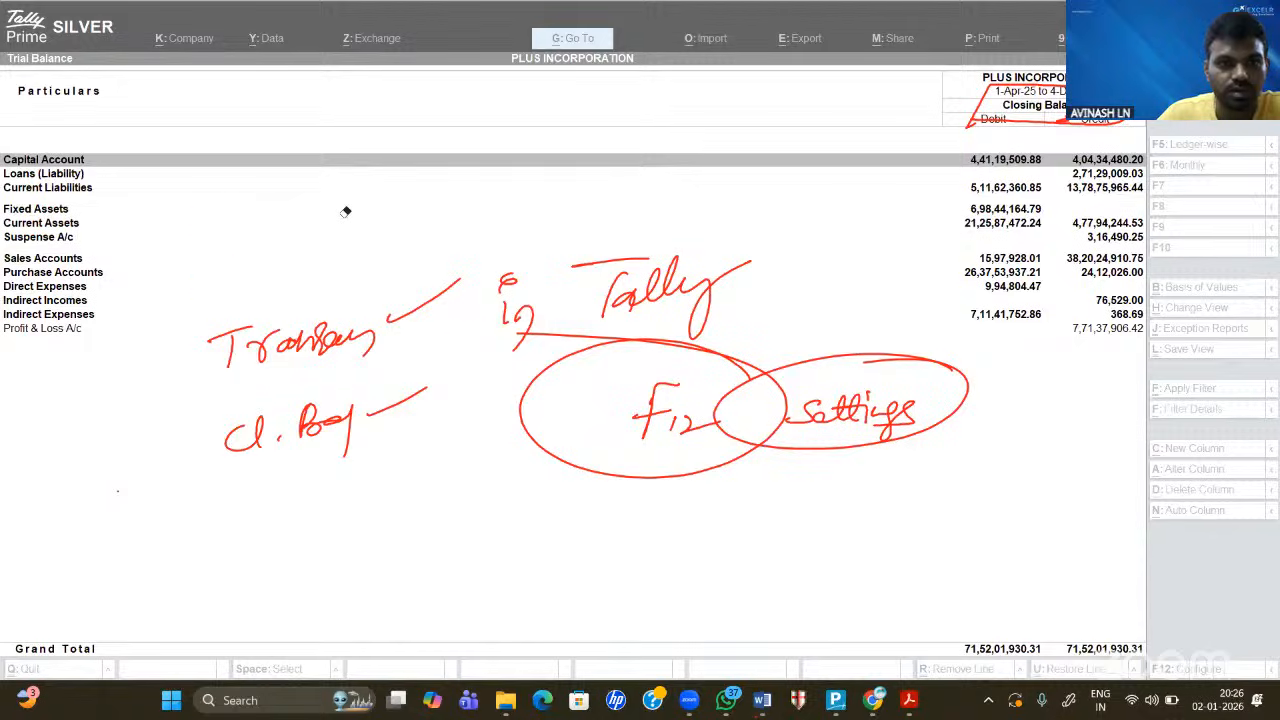
pyautogui.moveTo(264, 346)
pyautogui.mouseDown()
pyautogui.moveTo(400, 315)
pyautogui.moveTo(230, 334)
pyautogui.moveTo(231, 356)
pyautogui.moveTo(372, 415)
pyautogui.moveTo(244, 434)
pyautogui.mouseUp()
pyautogui.moveTo(521, 405)
pyautogui.mouseDown()
pyautogui.moveTo(508, 300)
pyautogui.moveTo(700, 285)
pyautogui.mouseUp()
pyautogui.moveTo(656, 410)
pyautogui.mouseDown()
pyautogui.moveTo(718, 423)
pyautogui.moveTo(890, 415)
pyautogui.moveTo(868, 394)
pyautogui.mouseUp()
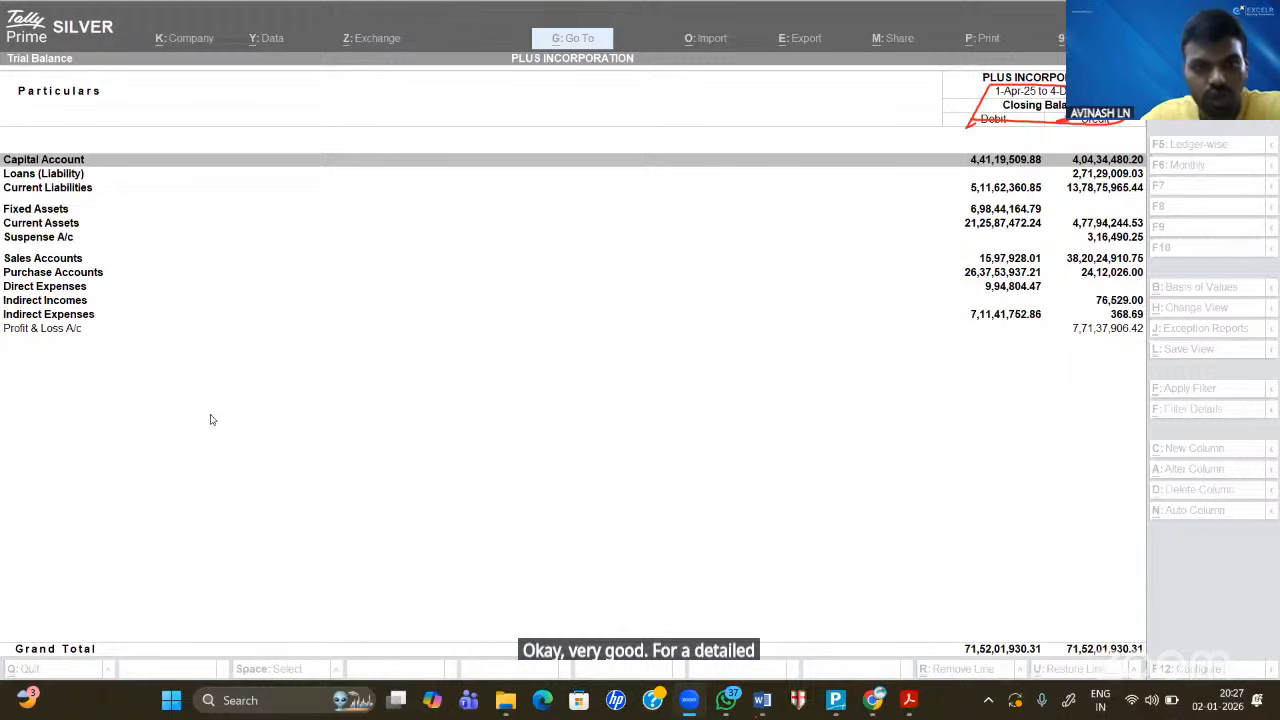
# - Click inside the PLUS INCORPORATION Trial Balance window to make it active again
pyautogui.click(492, 262)
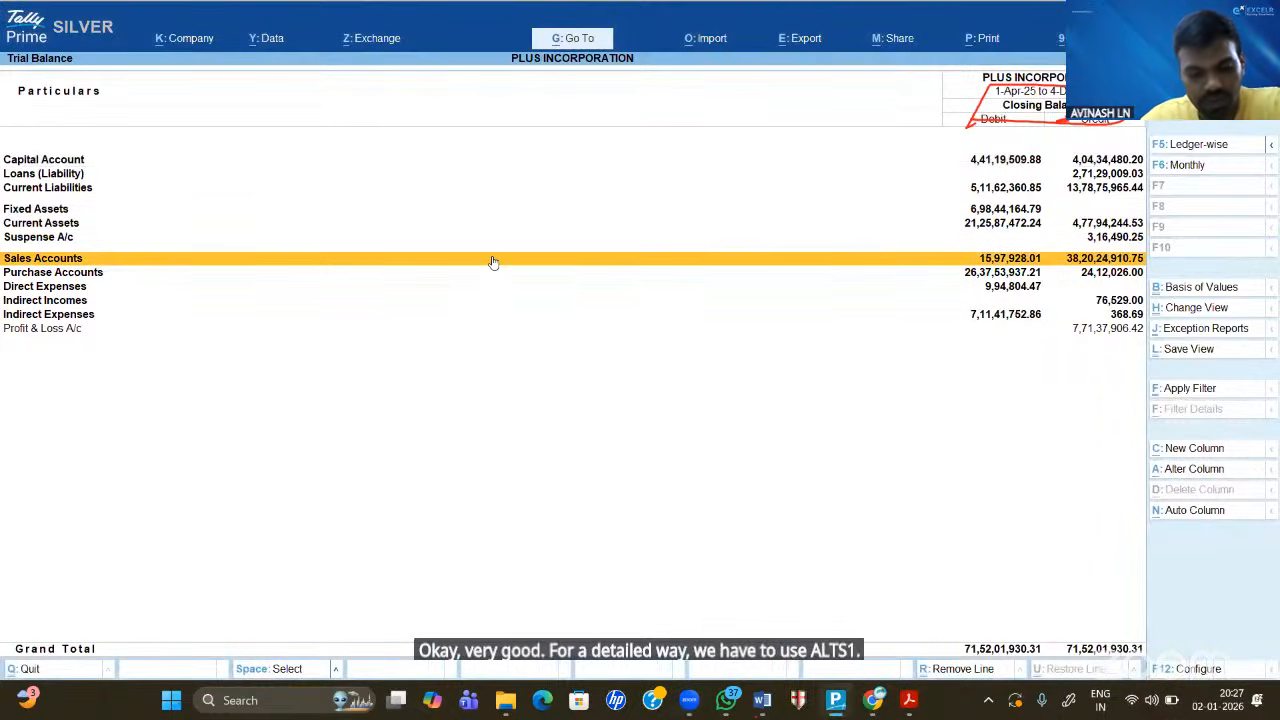
pyautogui.press('alt')
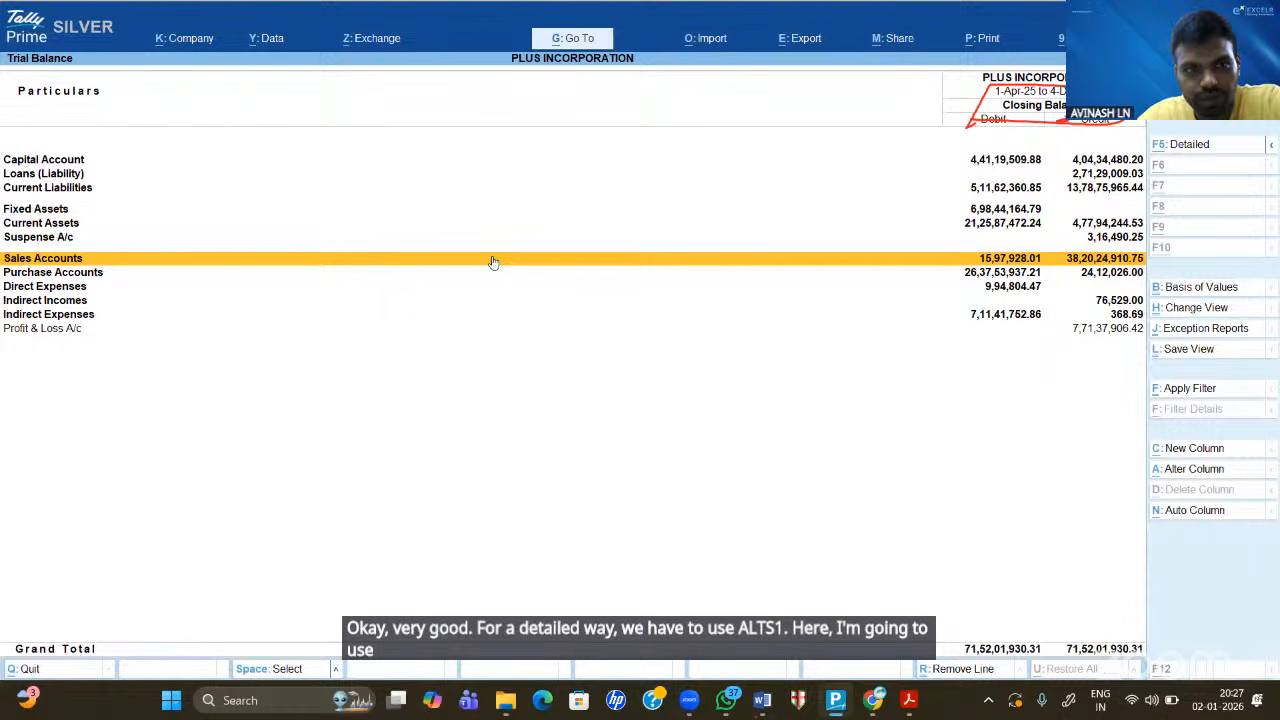
pyautogui.hotkey('alt', 'F1')
pyautogui.scroll(16, 493, 262)
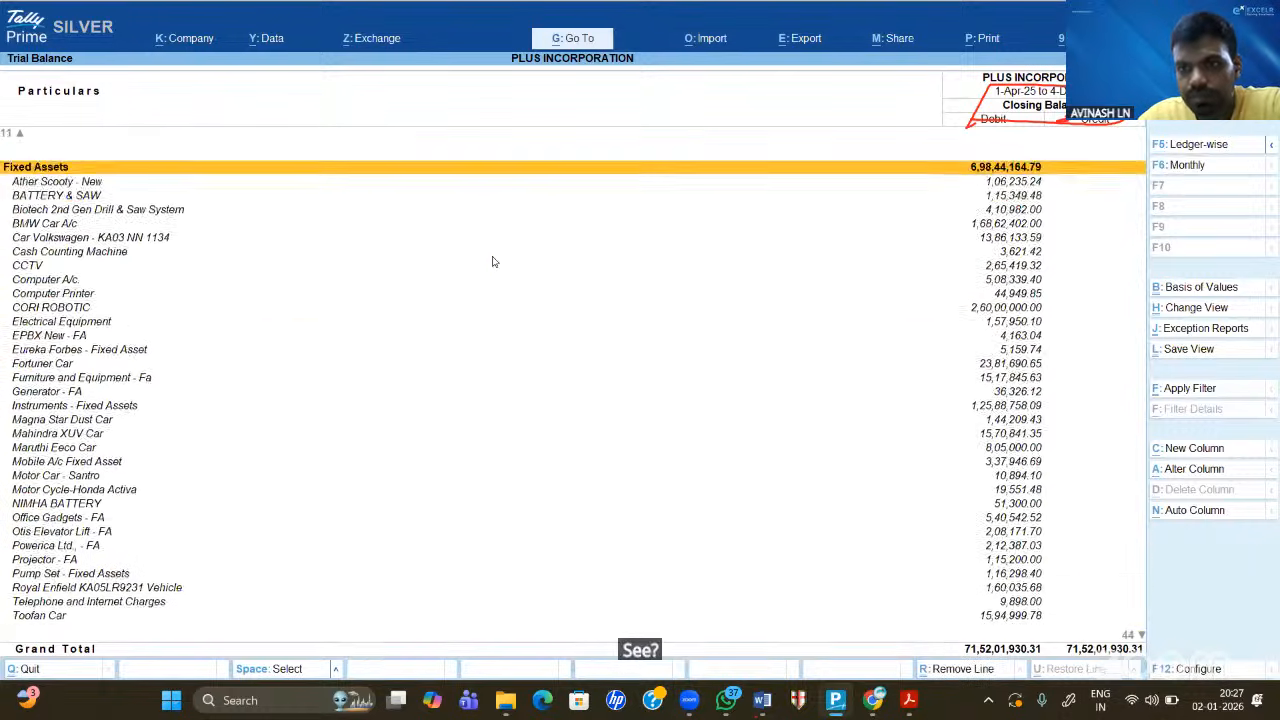
pyautogui.scroll(11, 492, 262)
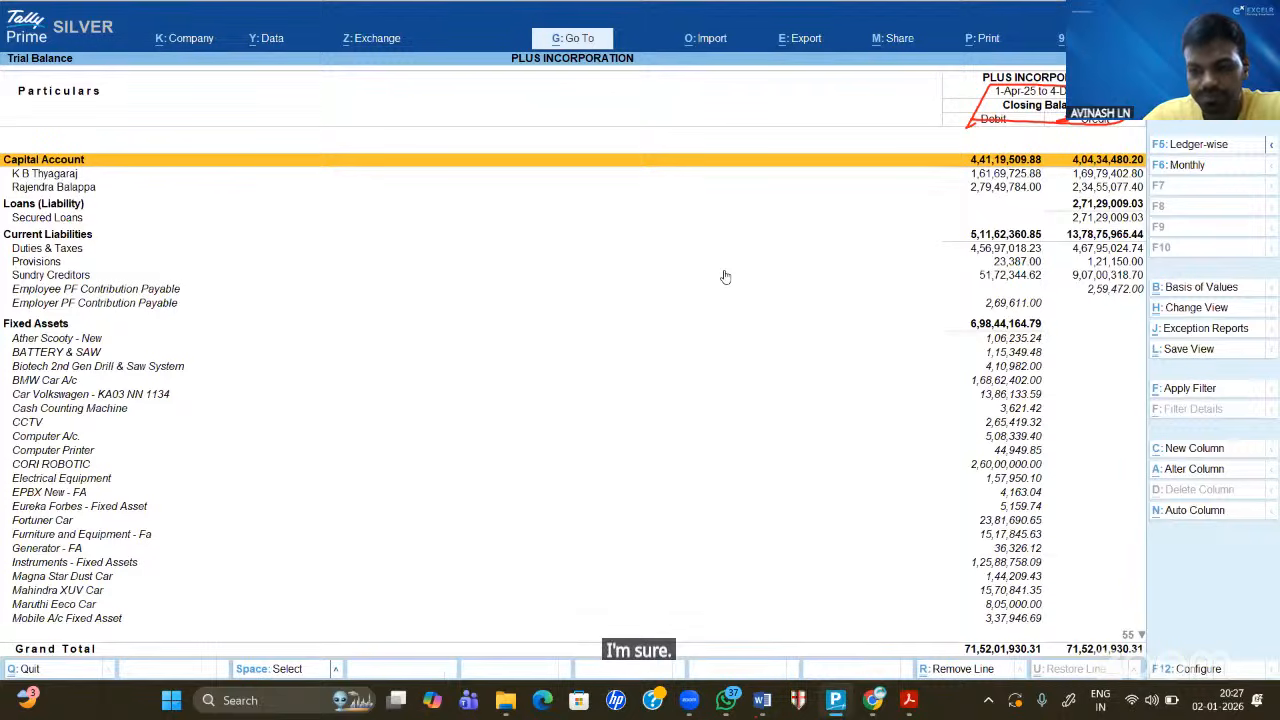
pyautogui.press('Down')
pyautogui.press('Down')
pyautogui.press('Down')
pyautogui.press('Down')
pyautogui.press('Down')
pyautogui.press('Down')
pyautogui.press('Down')
pyautogui.press('Down')
pyautogui.press('Down')
pyautogui.press('Down')
pyautogui.press('Down')
pyautogui.press('Down')
pyautogui.press('Down')
pyautogui.press('Down')
pyautogui.press('Down')
pyautogui.press('Down')
pyautogui.press('Down')
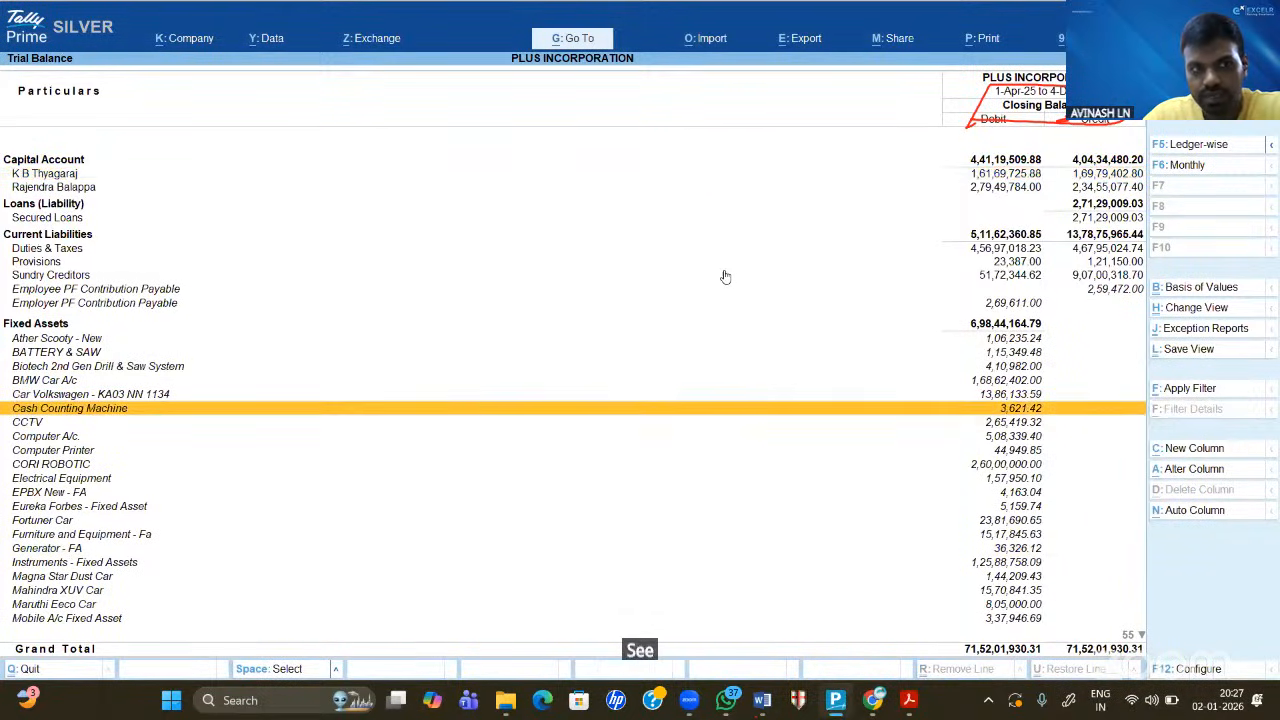
pyautogui.press('Up')
pyautogui.press('Up')
pyautogui.press('Up')
pyautogui.press('Up')
pyautogui.press('Up')
pyautogui.press('Up')
pyautogui.press('Up')
pyautogui.press('Up')
pyautogui.press('Down')
pyautogui.press('Down')
pyautogui.press('Down')
pyautogui.press('Down')
pyautogui.press('Down')
pyautogui.press('Down')
pyautogui.press('Down')
pyautogui.press('Down')
pyautogui.press('Down')
pyautogui.press('Down')
pyautogui.press('Down')
pyautogui.press('Down')
pyautogui.press('Down')
pyautogui.press('Down')
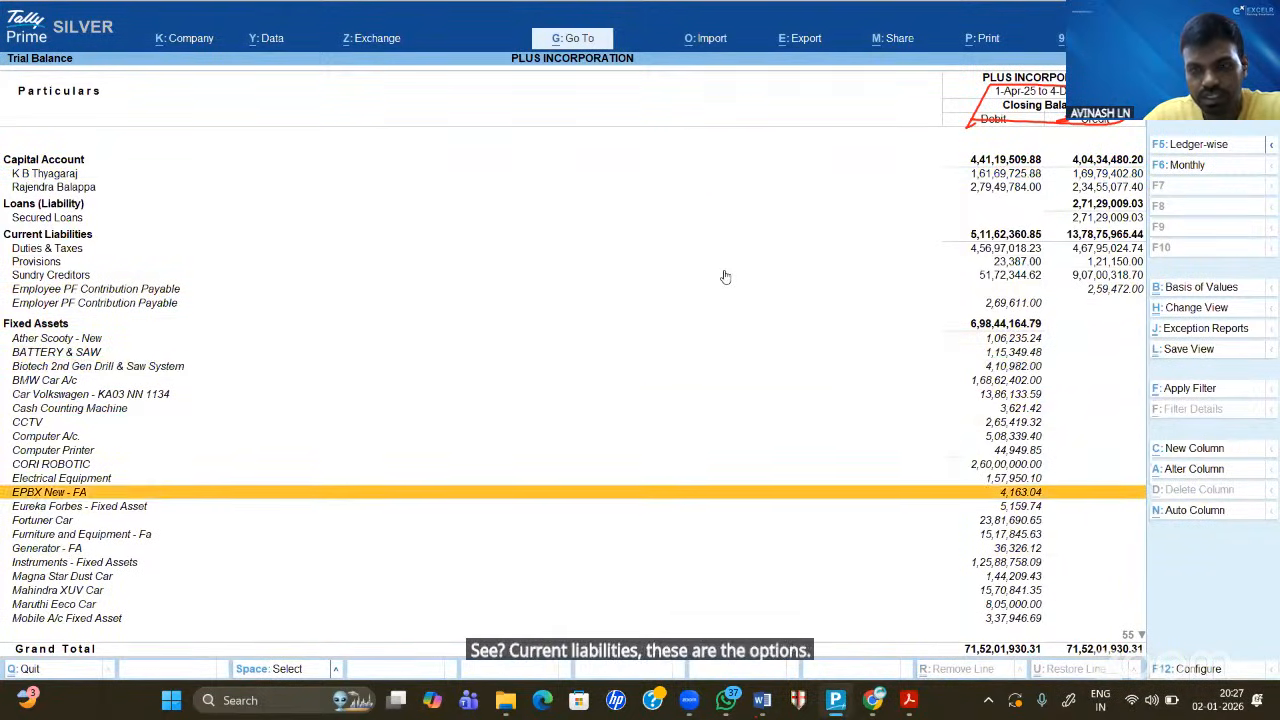
pyautogui.press('Down')
pyautogui.press('Down')
pyautogui.press('Down')
pyautogui.press('Down')
pyautogui.press('Down')
pyautogui.press('Down')
pyautogui.press('Down')
pyautogui.press('Down')
pyautogui.press('Down')
pyautogui.press('Down')
pyautogui.press('Down')
pyautogui.press('Down')
pyautogui.press('Down')
pyautogui.press('Down')
pyautogui.press('Down')
pyautogui.press('Down')
pyautogui.press('Down')
pyautogui.press('Down')
pyautogui.press('Down')
pyautogui.press('Down')
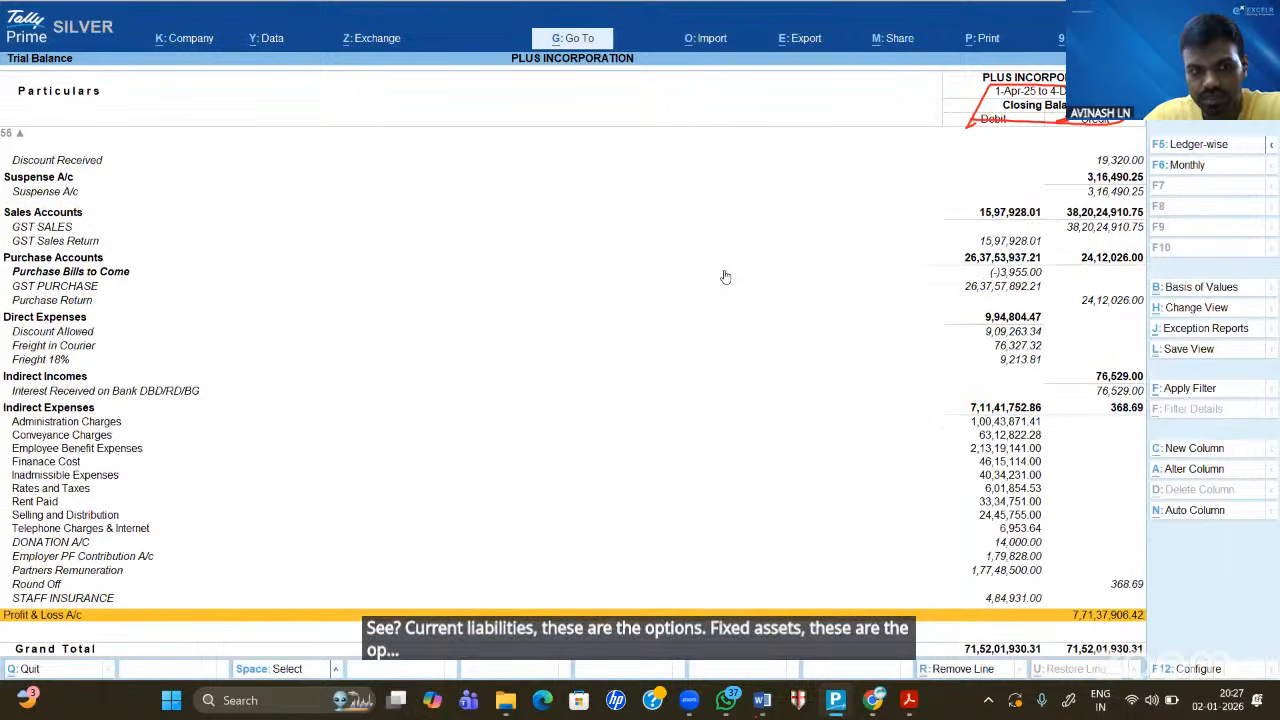
pyautogui.press('Up')
pyautogui.press('Up')
pyautogui.press('Up')
pyautogui.press('Up')
pyautogui.press('Up')
pyautogui.press('Up')
pyautogui.press('Up')
pyautogui.press('Up')
pyautogui.press('Up')
pyautogui.press('Up')
pyautogui.press('Up')
pyautogui.press('Up')
pyautogui.press('Up')
pyautogui.press('Up')
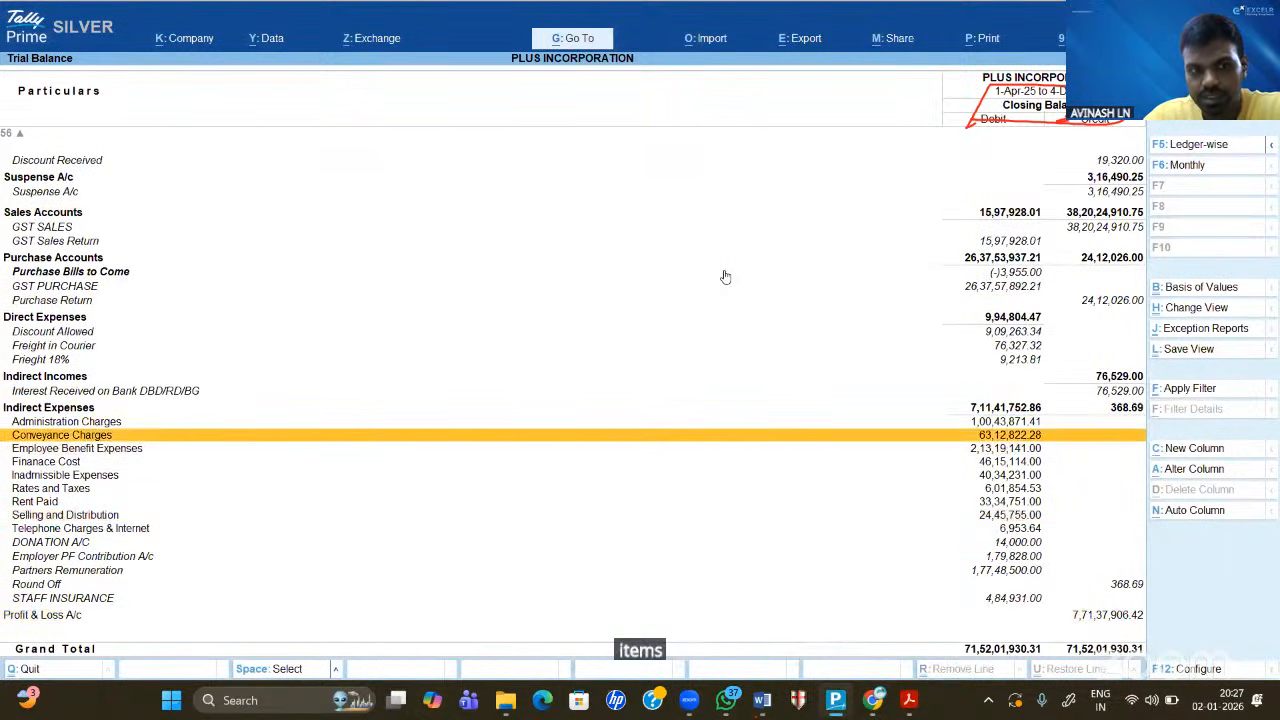
pyautogui.press('Down')
pyautogui.press('Down')
pyautogui.press('Down')
pyautogui.press('Down')
pyautogui.press('Down')
pyautogui.press('Down')
pyautogui.press('Down')
pyautogui.press('Down')
pyautogui.press('Down')
pyautogui.press('Down')
pyautogui.press('Down')
pyautogui.press('Down')
pyautogui.press('Down')
pyautogui.press('Down')
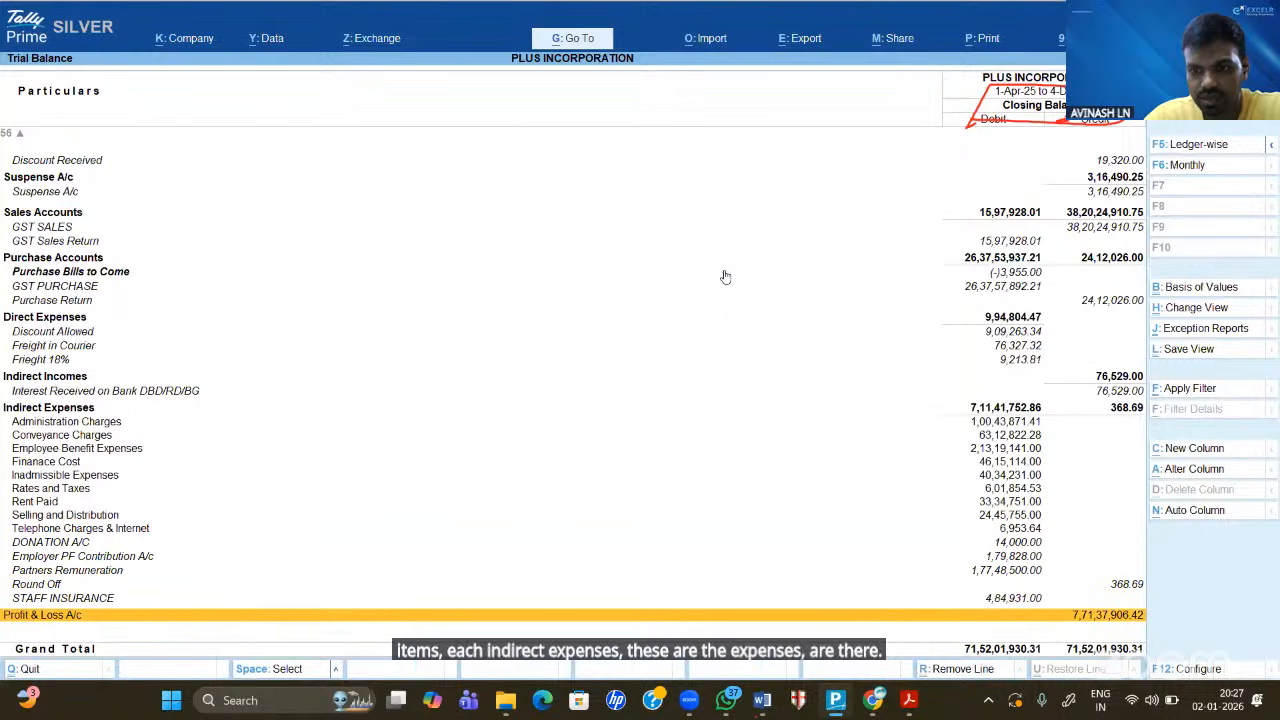
pyautogui.press('Up')
pyautogui.press('Up')
pyautogui.press('Up')
pyautogui.press('Up')
pyautogui.press('Up')
pyautogui.press('Up')
pyautogui.press('Up')
pyautogui.press('Up')
pyautogui.press('Up')
pyautogui.press('Up')
pyautogui.press('Up')
pyautogui.press('Up')
pyautogui.press('Up')
pyautogui.press('Up')
pyautogui.press('Up')
pyautogui.press('Up')
pyautogui.press('Up')
pyautogui.press('Up')
pyautogui.press('Up')
pyautogui.press('Up')
pyautogui.press('Up')
pyautogui.press('Up')
pyautogui.press('Up')
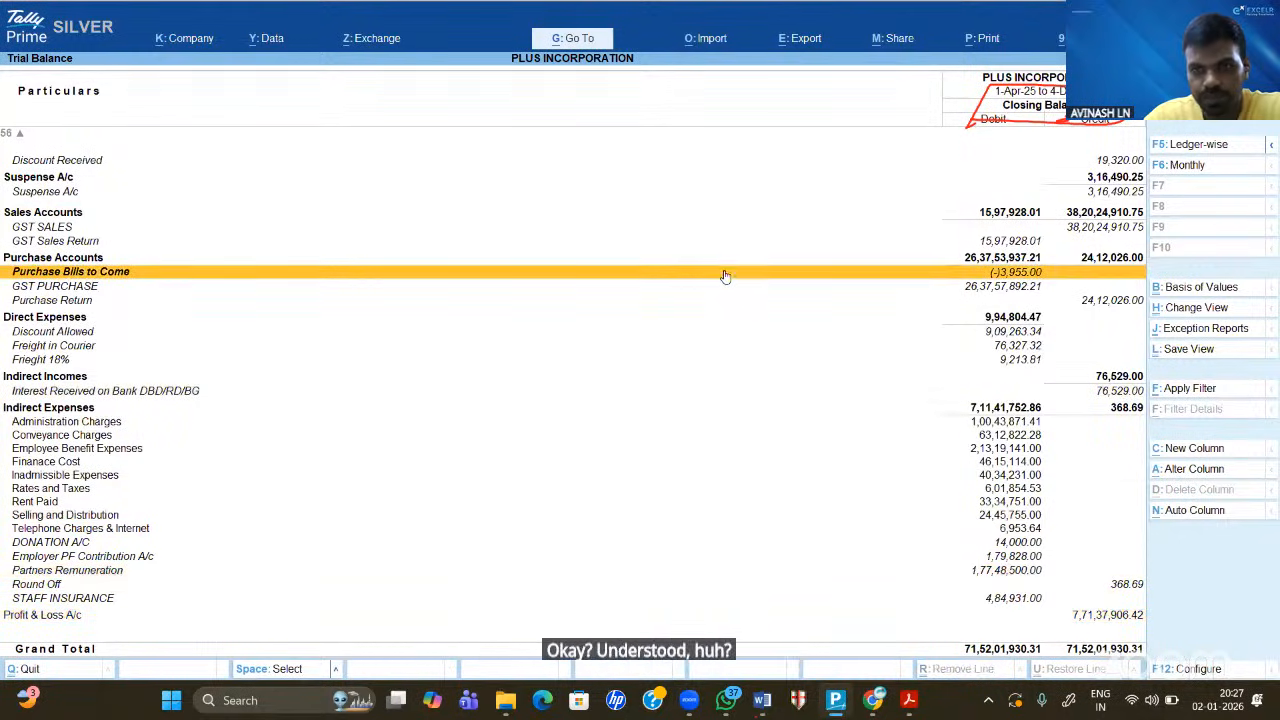
pyautogui.press('Up')
pyautogui.press('Up')
pyautogui.press('Up')
pyautogui.press('Up')
pyautogui.press('Up')
pyautogui.press('Up')
pyautogui.press('Up')
pyautogui.press('Up')
pyautogui.press('Up')
pyautogui.press('Up')
pyautogui.press('Up')
pyautogui.press('Up')
pyautogui.press('Up')
pyautogui.press('Up')
pyautogui.press('Up')
pyautogui.press('Up')
pyautogui.press('Up')
pyautogui.press('Up')
pyautogui.press('Up')
pyautogui.press('Up')
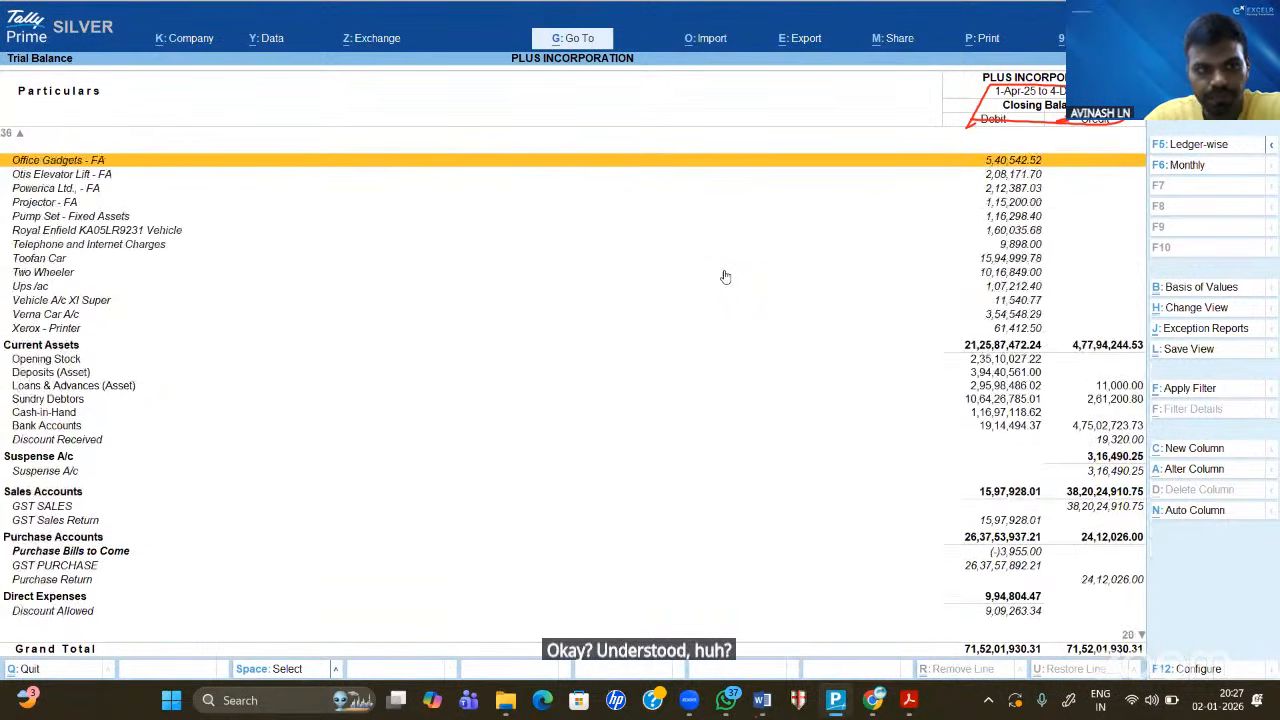
pyautogui.press('Up')
pyautogui.press('Up')
pyautogui.press('Up')
pyautogui.press('Up')
pyautogui.press('Up')
pyautogui.press('Up')
pyautogui.press('Up')
pyautogui.press('Up')
pyautogui.press('Up')
pyautogui.press('Up')
pyautogui.press('Up')
pyautogui.press('Up')
pyautogui.press('Up')
pyautogui.press('Up')
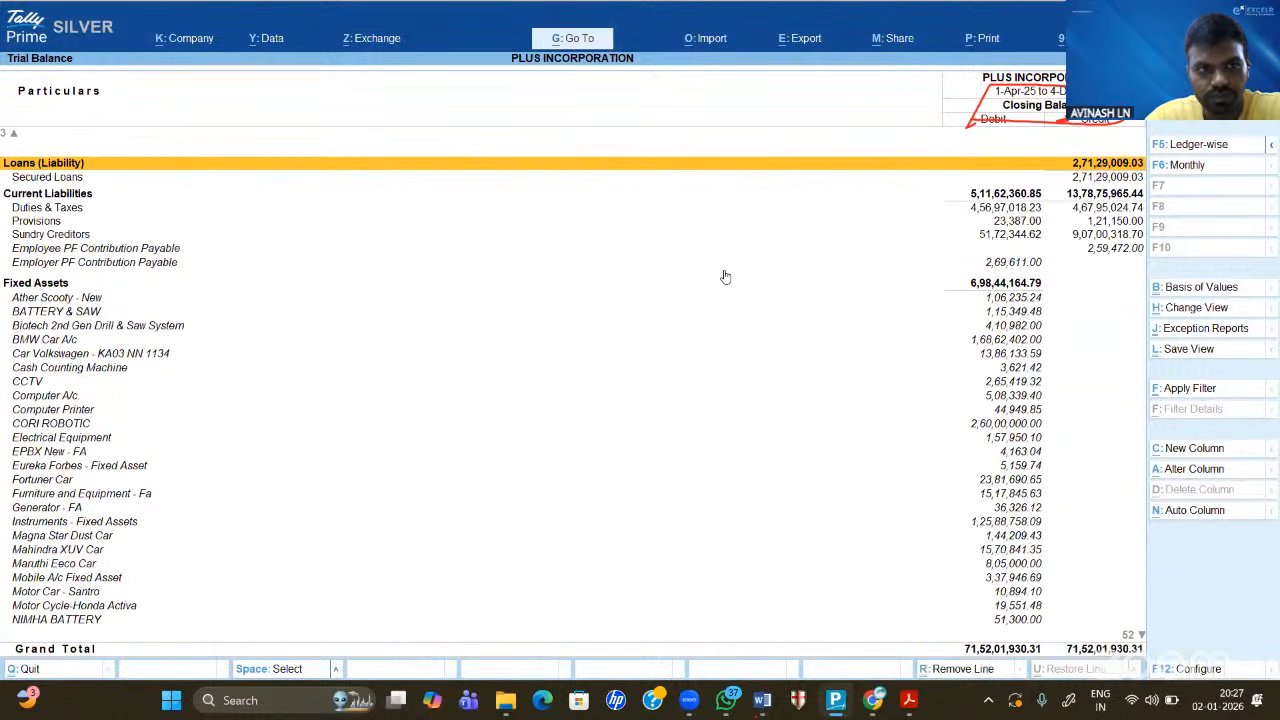
pyautogui.press('Down')
pyautogui.press('Down')
pyautogui.press('Down')
pyautogui.press('Down')
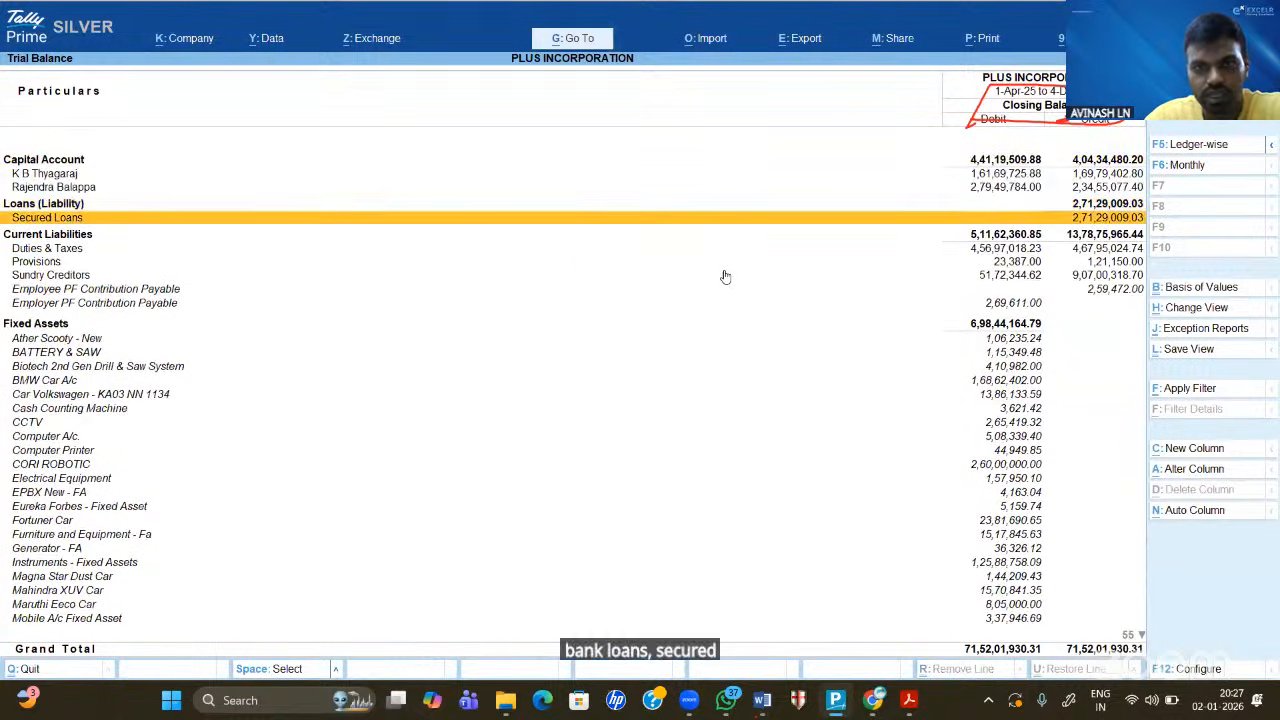
pyautogui.click(663, 187)
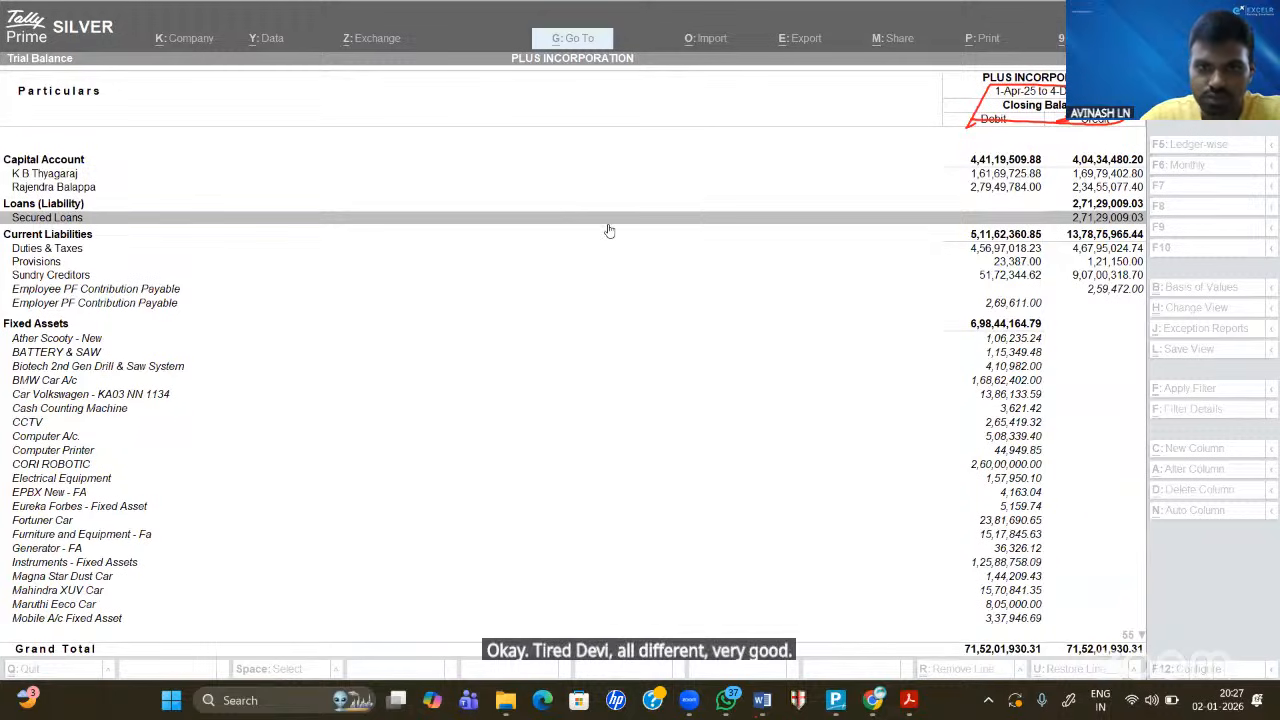
pyautogui.click(446, 239)
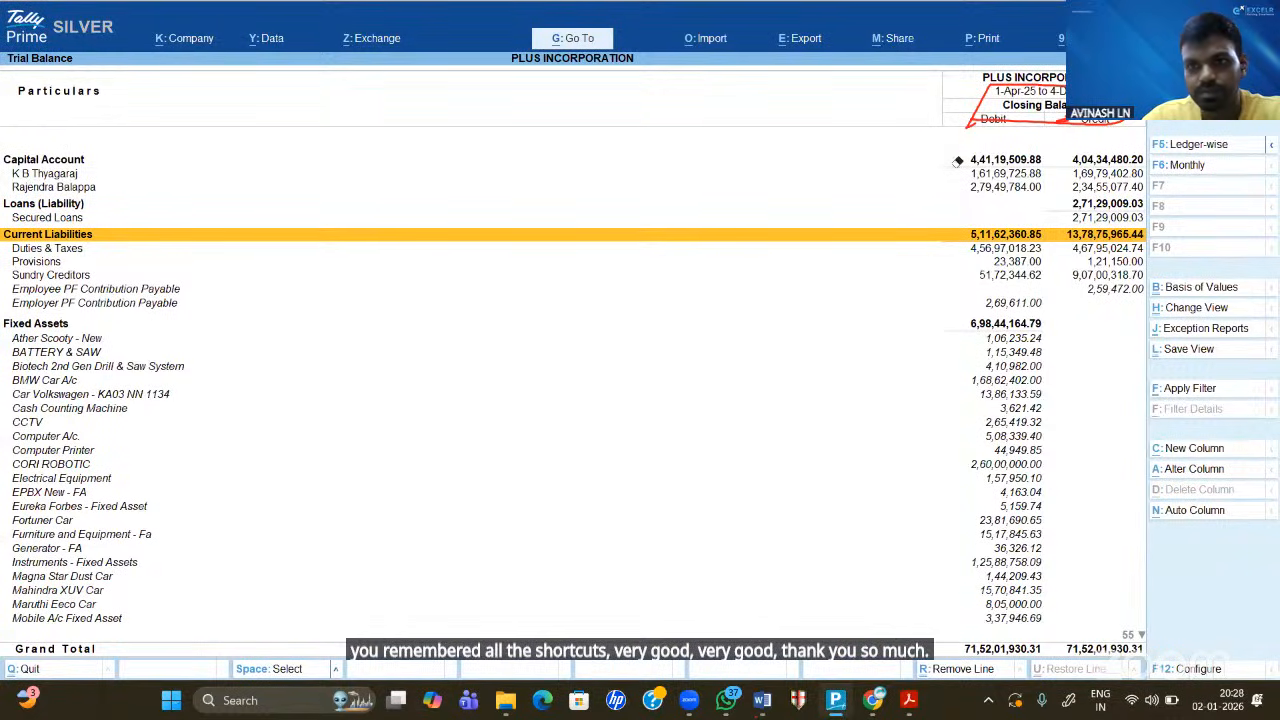
pyautogui.moveTo(957, 161); pyautogui.dragTo(1000, 119)
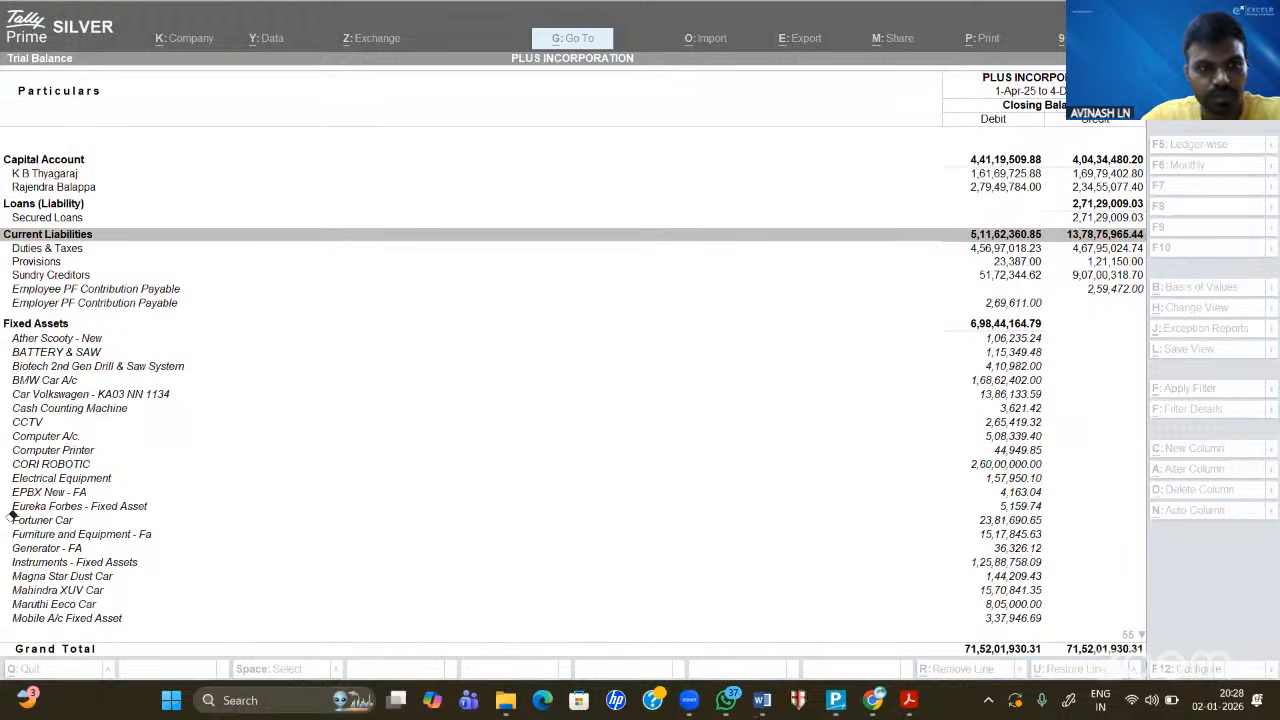
pyautogui.click(479, 276)
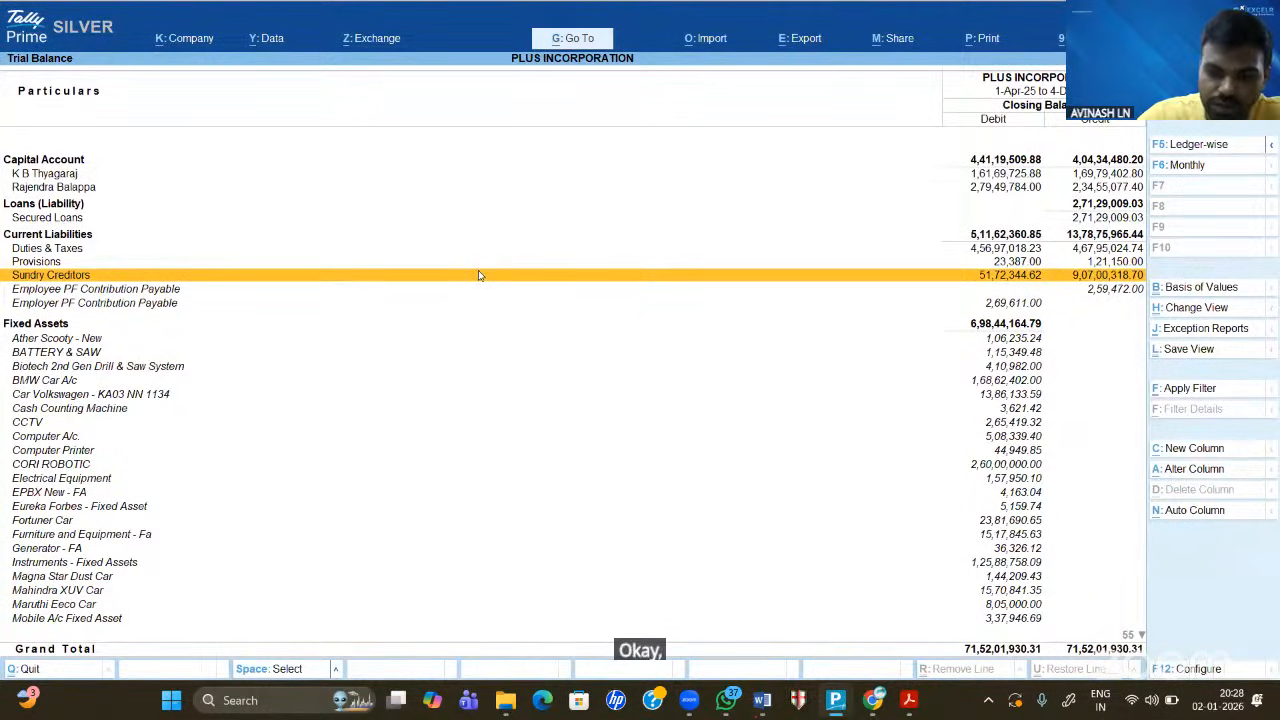
# - Configure the Trial Balance with opening balances on, closing balances off, and stripe view enabled
pyautogui.press('F12')
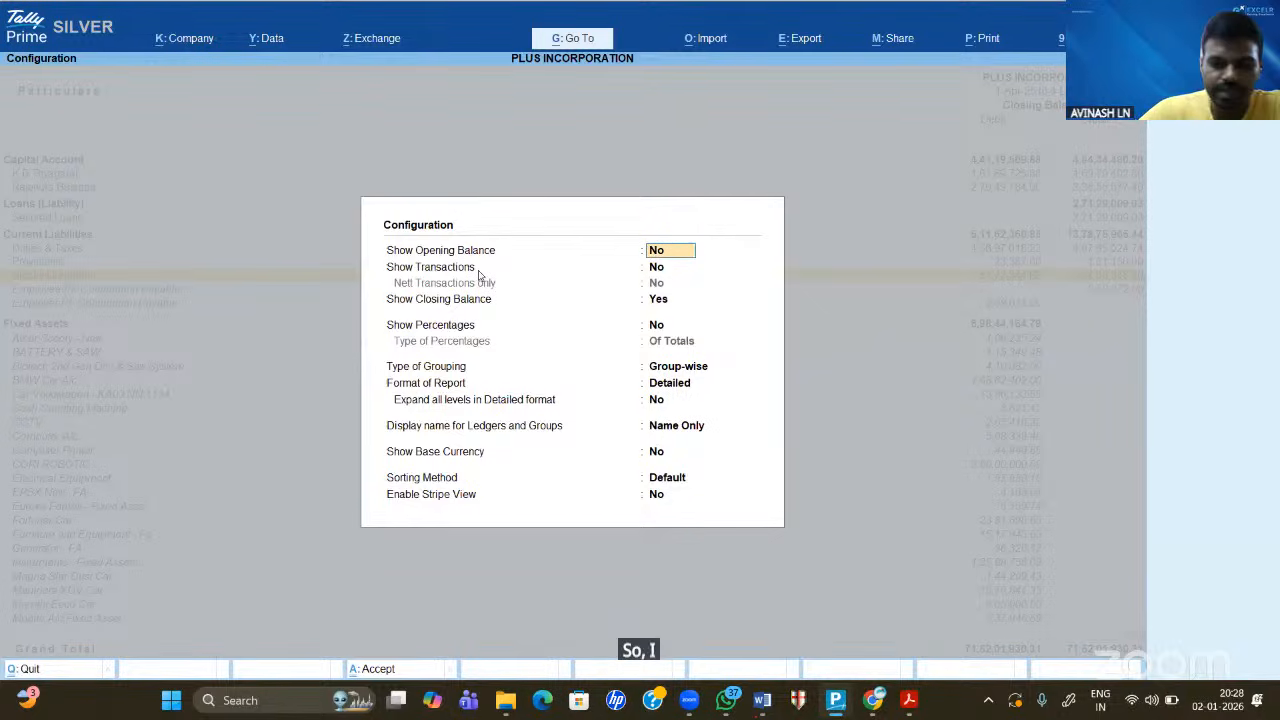
pyautogui.press('y')
pyautogui.press('Return')
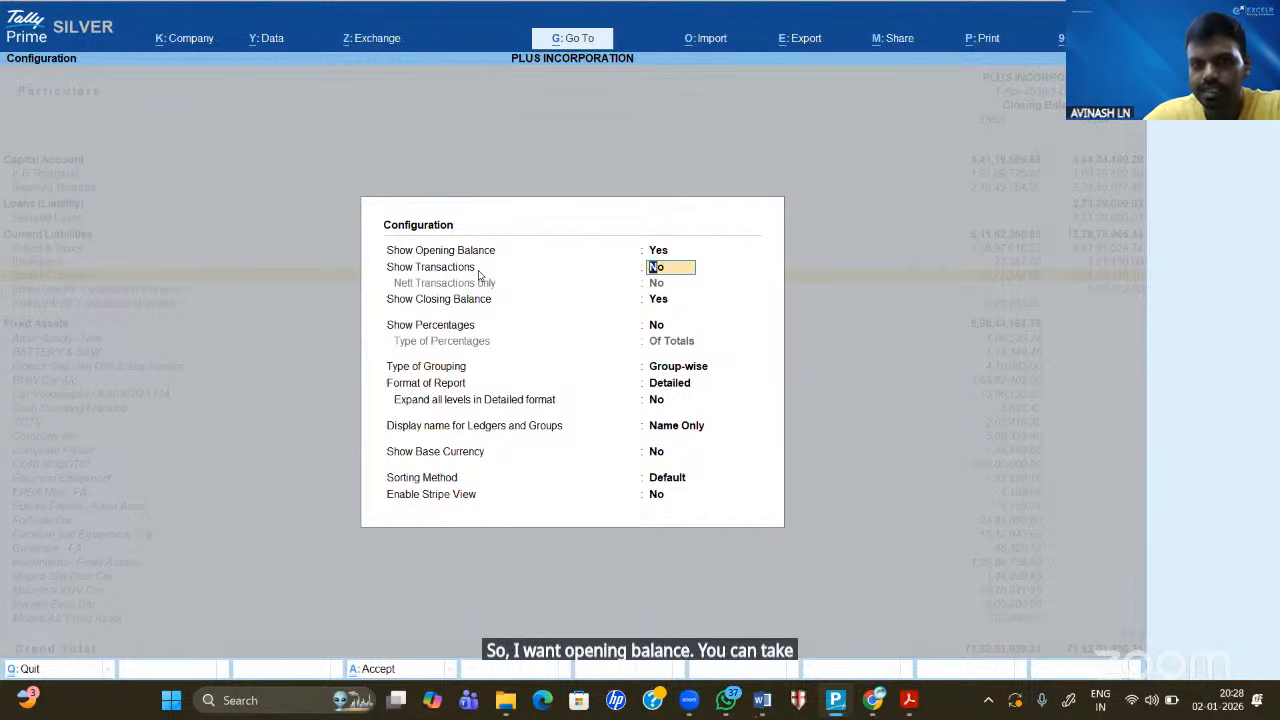
pyautogui.press('Return')
pyautogui.press('Return')
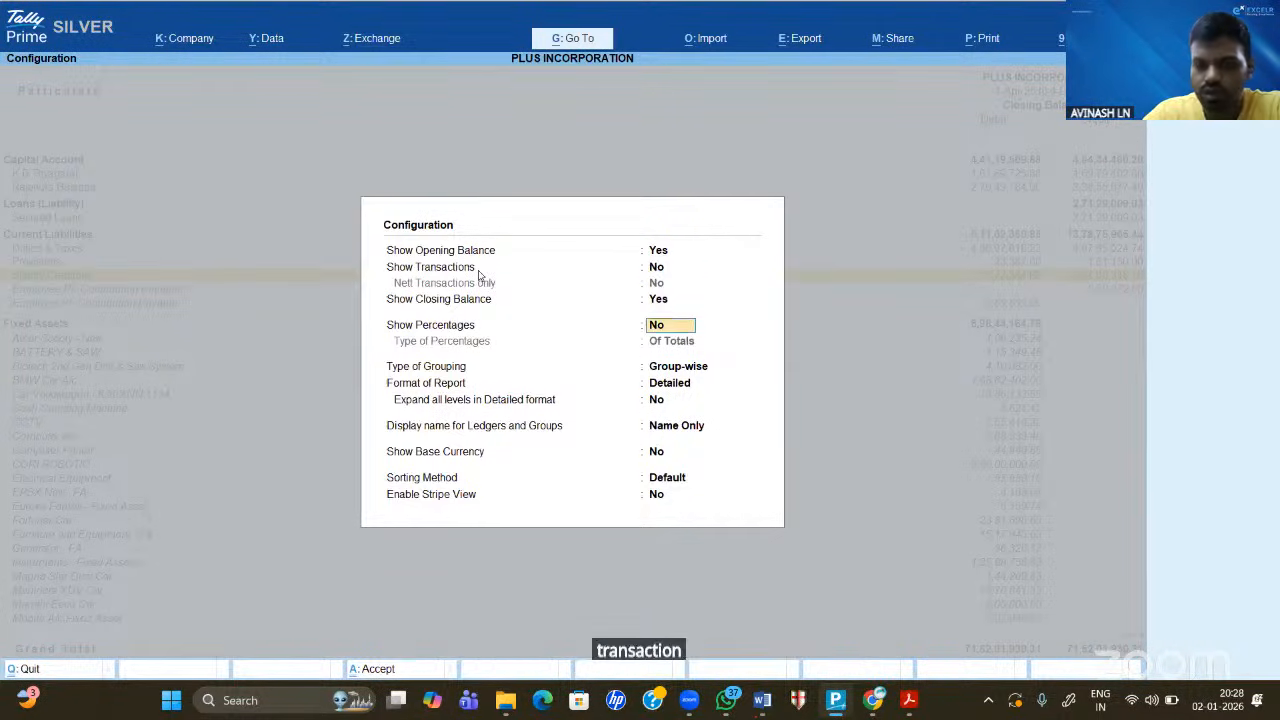
pyautogui.press('Up')
pyautogui.press('n')
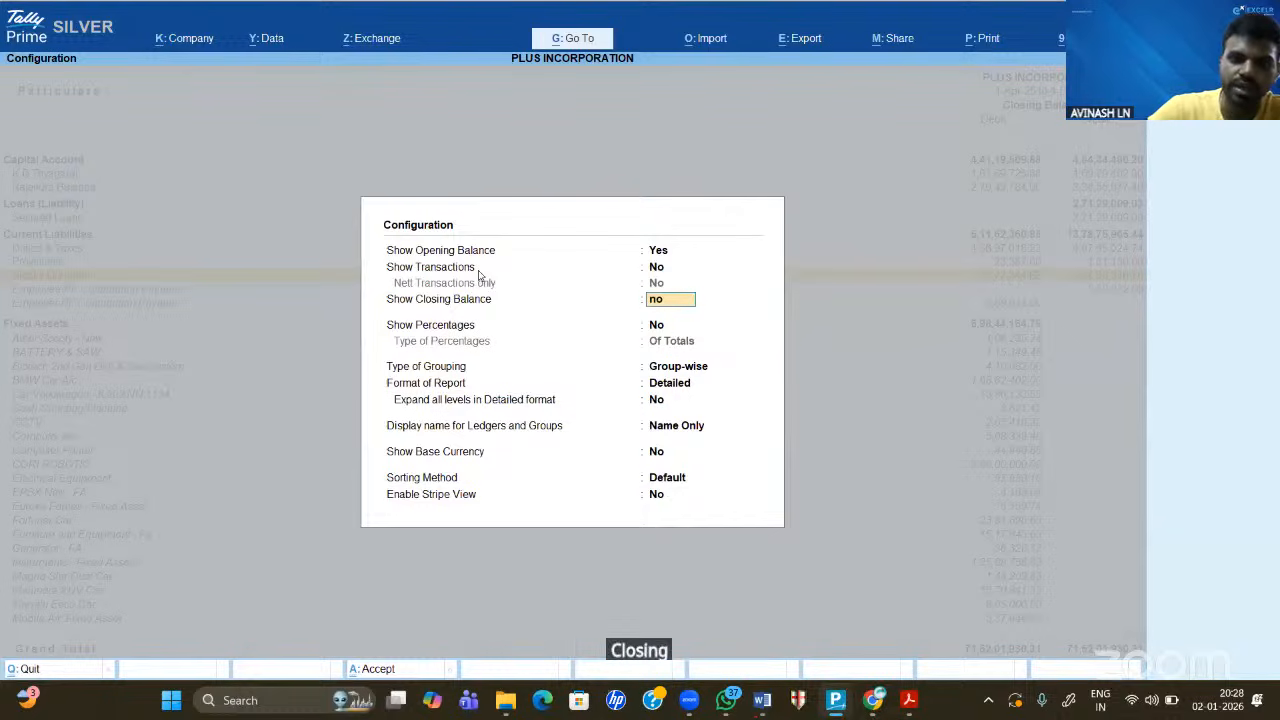
pyautogui.press('Return')
pyautogui.press('Return')
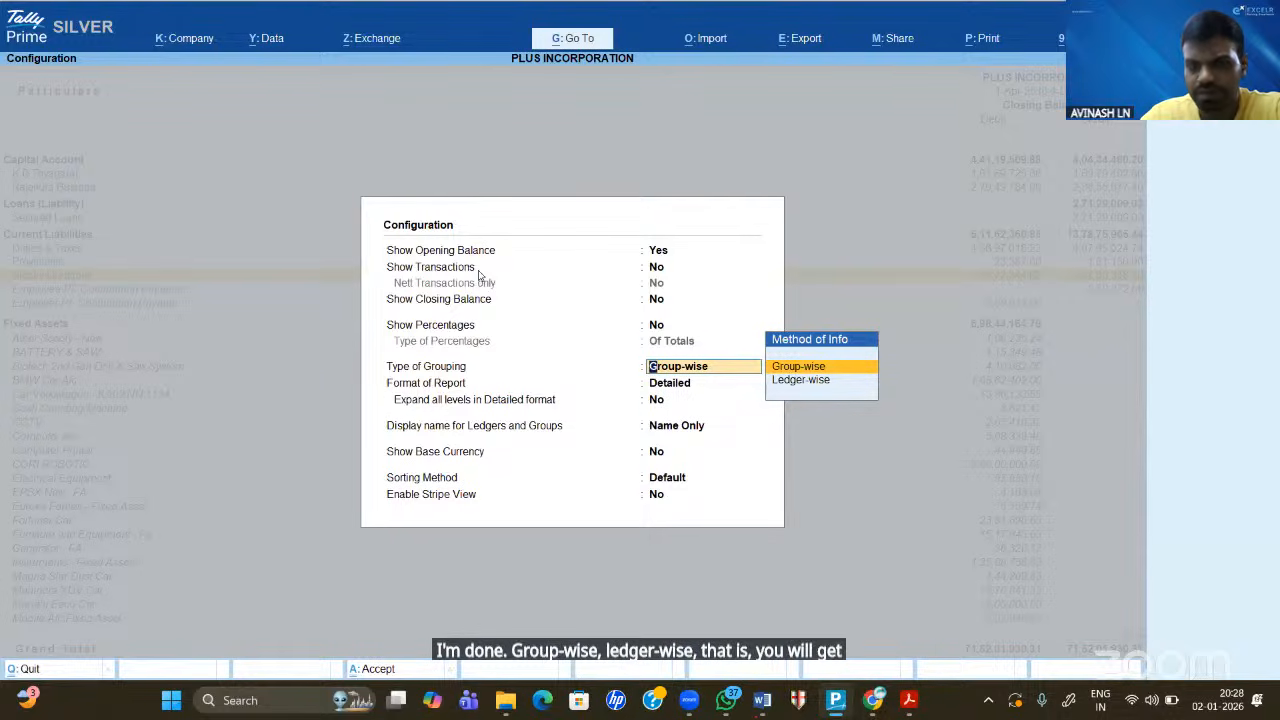
pyautogui.press('Return')
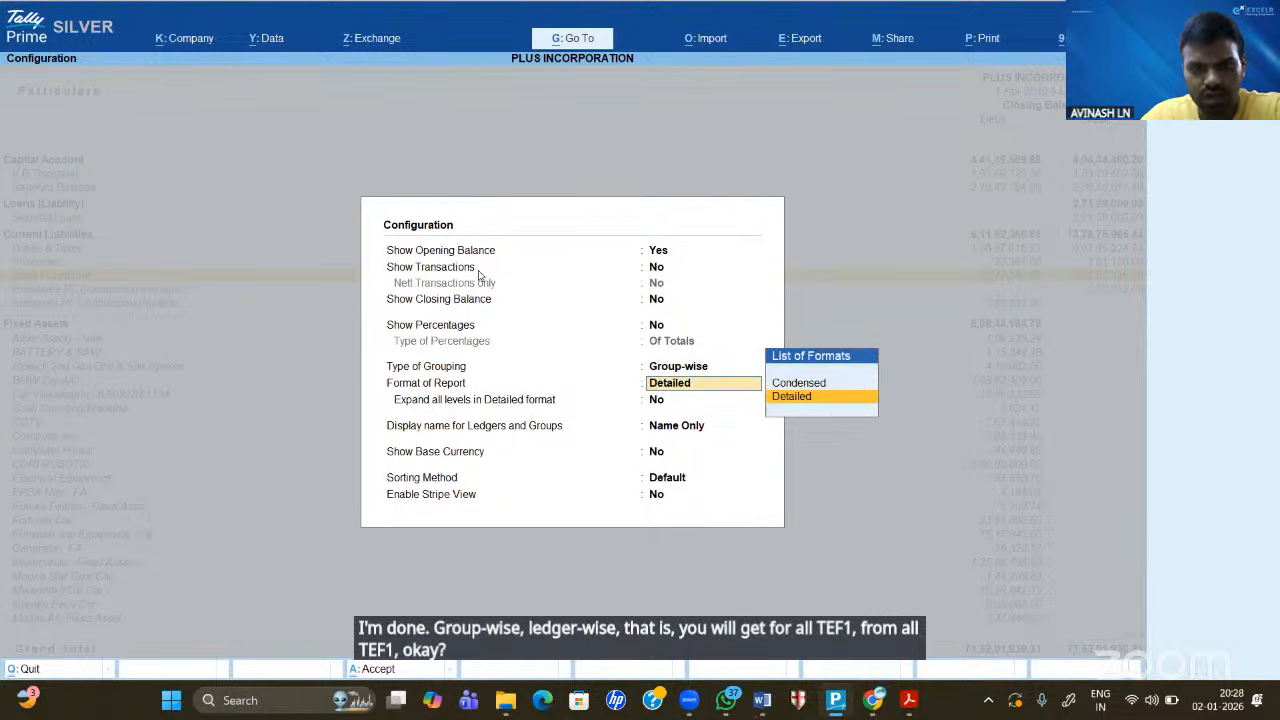
pyautogui.press('Return')
pyautogui.press('Return')
pyautogui.press('Return')
pyautogui.press('Return')
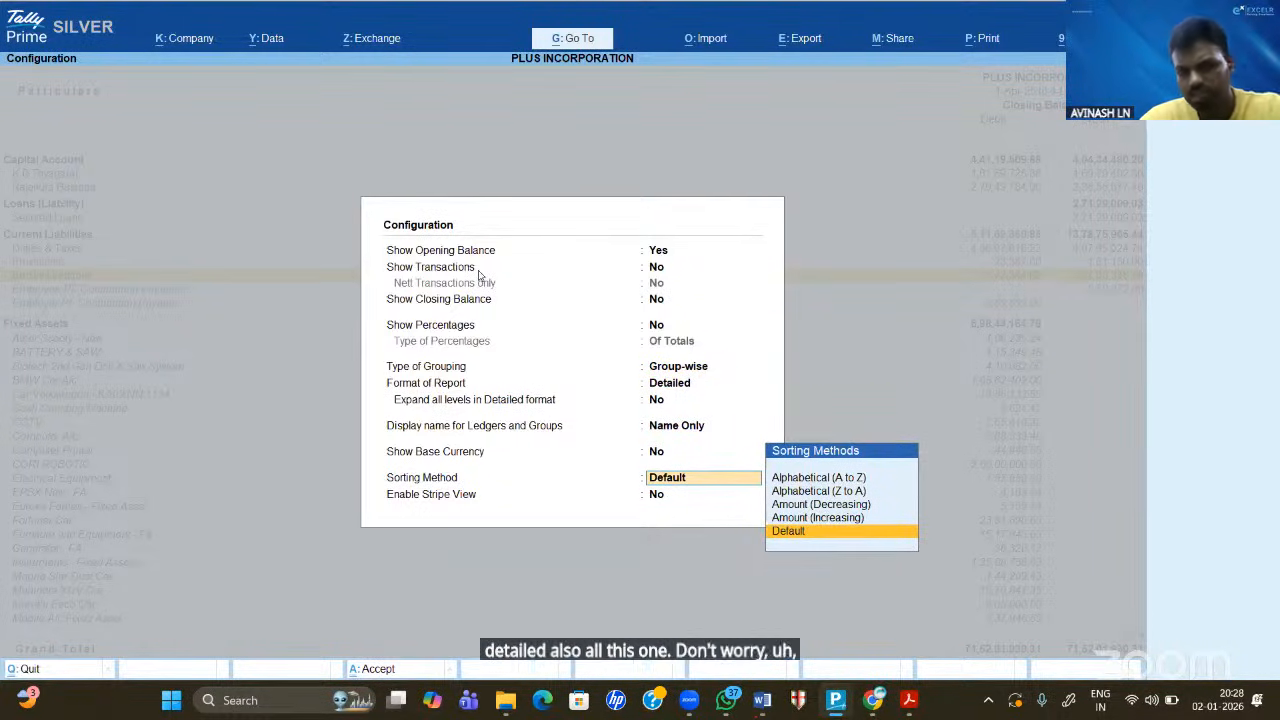
pyautogui.press('Return')
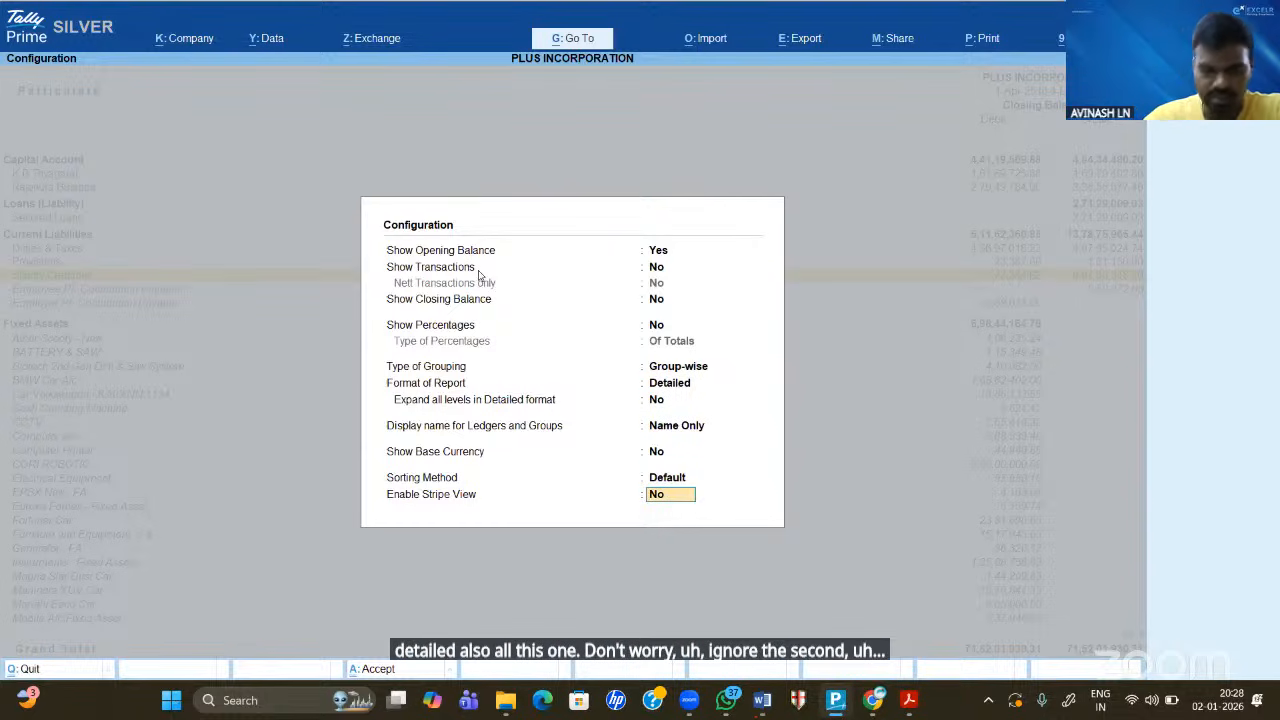
pyautogui.write('ye')
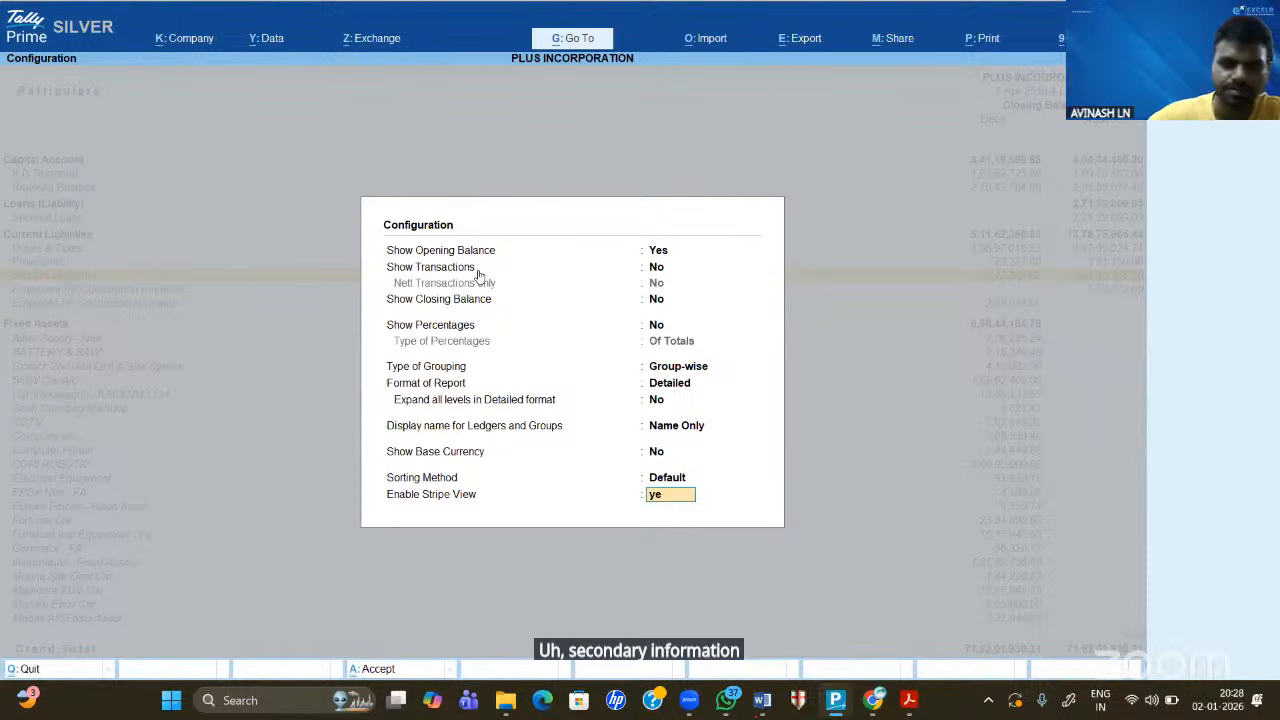
pyautogui.press('Return')
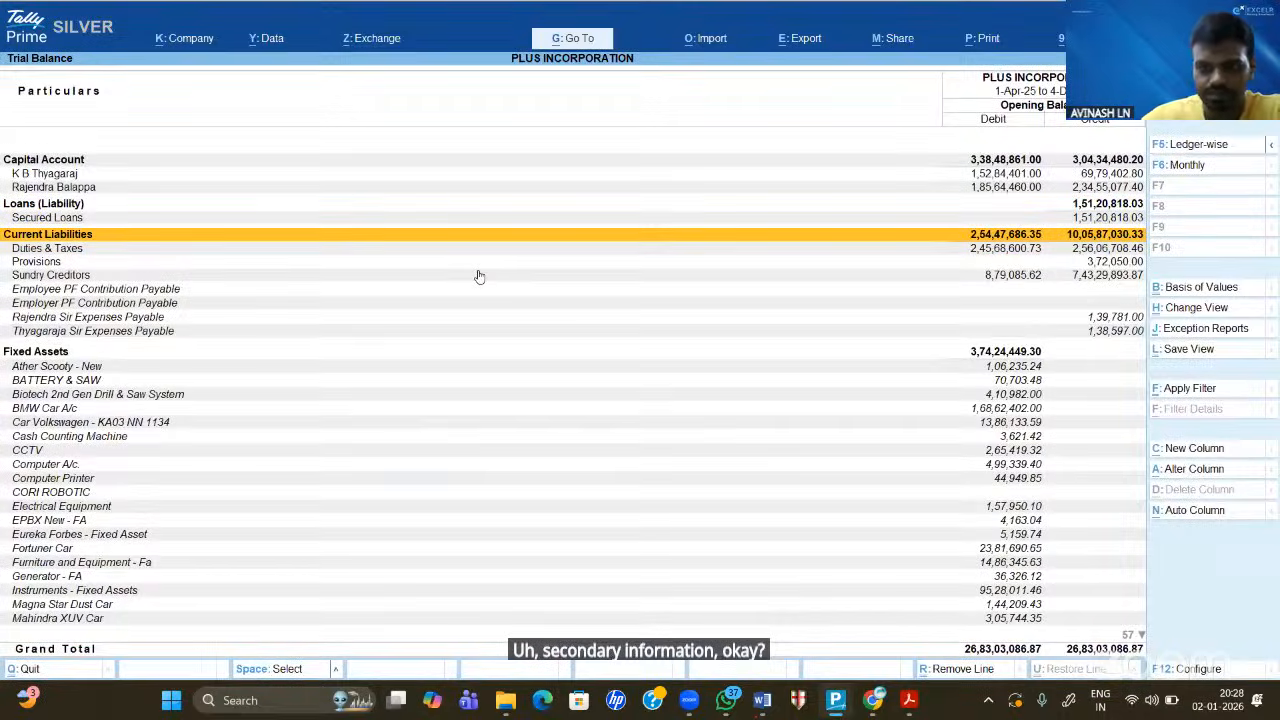
pyautogui.press('Up')
pyautogui.press('Up')
pyautogui.press('Up')
pyautogui.press('Up')
pyautogui.press('Up')
pyautogui.press('Down')
pyautogui.press('Down')
pyautogui.press('Down')
pyautogui.press('Down')
pyautogui.press('Down')
pyautogui.press('Down')
pyautogui.press('Down')
pyautogui.press('Down')
pyautogui.press('Down')
pyautogui.press('Down')
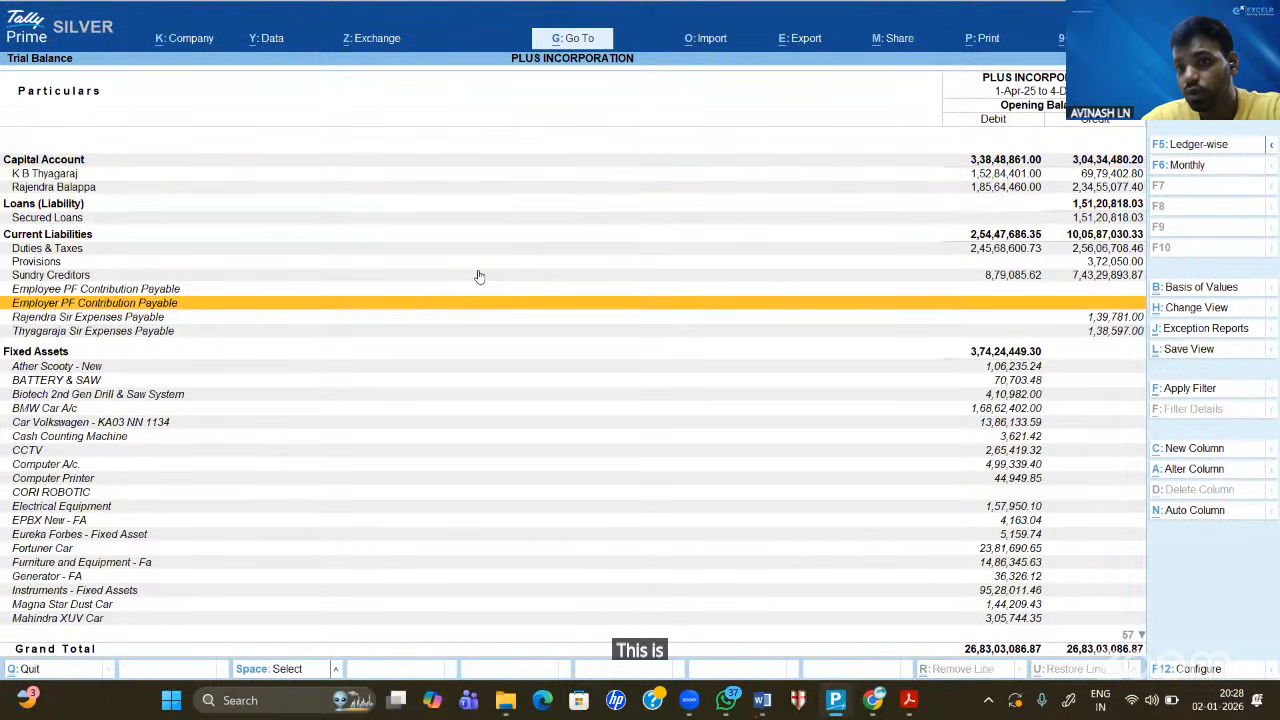
pyautogui.press('Down')
pyautogui.press('Down')
pyautogui.press('Down')
pyautogui.press('Down')
pyautogui.press('Down')
pyautogui.press('Down')
pyautogui.press('Down')
pyautogui.press('Down')
pyautogui.press('Down')
pyautogui.press('Down')
pyautogui.press('Down')
pyautogui.press('Down')
pyautogui.press('Down')
pyautogui.press('Down')
pyautogui.press('Down')
pyautogui.press('Down')
pyautogui.press('Down')
pyautogui.press('Down')
pyautogui.press('Down')
pyautogui.press('Down')
pyautogui.press('Down')
pyautogui.press('Down')
pyautogui.press('Down')
pyautogui.press('Down')
pyautogui.press('Down')
pyautogui.press('Down')
pyautogui.press('Down')
pyautogui.press('Down')
pyautogui.press('Down')
pyautogui.press('Down')
pyautogui.press('Down')
pyautogui.press('Down')
pyautogui.press('Down')
pyautogui.press('Down')
pyautogui.press('Down')
pyautogui.press('Down')
pyautogui.press('Down')
pyautogui.press('Down')
pyautogui.press('Down')
pyautogui.press('Down')
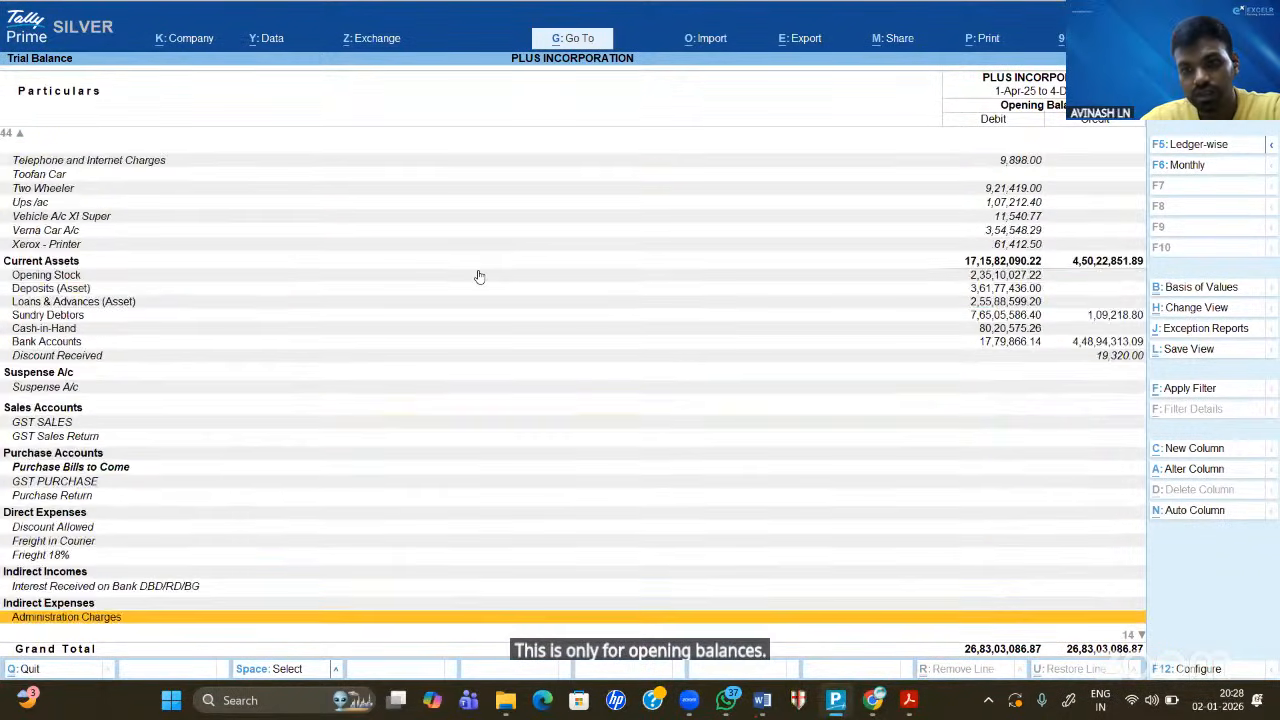
pyautogui.press('Down')
pyautogui.press('Down')
pyautogui.press('Down')
pyautogui.press('Down')
pyautogui.press('Down')
pyautogui.press('Up')
pyautogui.press('Up')
pyautogui.press('Up')
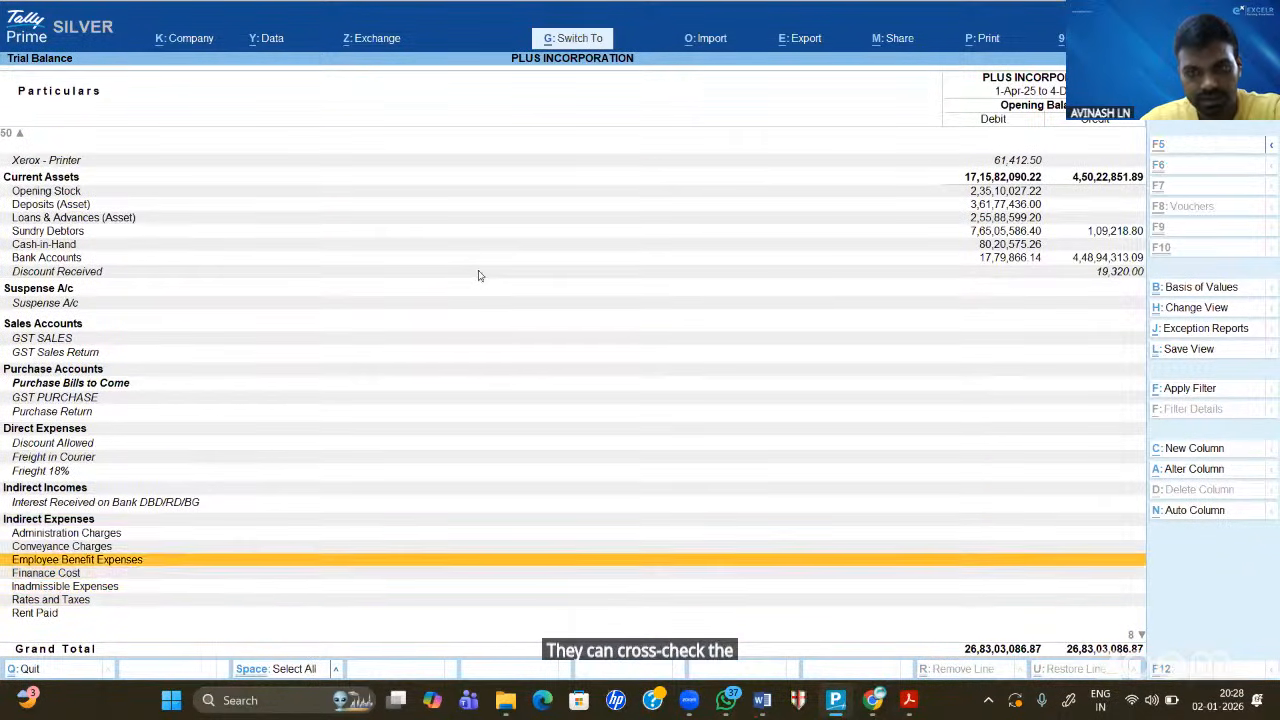
pyautogui.press('Up')
pyautogui.press('Up')
pyautogui.press('Up')
pyautogui.press('Up')
pyautogui.press('Up')
pyautogui.press('Up')
pyautogui.press('Up')
pyautogui.press('Up')
pyautogui.press('Up')
pyautogui.press('Up')
pyautogui.press('Up')
pyautogui.press('Up')
pyautogui.press('Up')
pyautogui.press('Up')
pyautogui.press('Up')
pyautogui.press('Up')
pyautogui.press('Up')
pyautogui.press('Up')
pyautogui.press('Up')
pyautogui.press('Up')
pyautogui.press('Down')
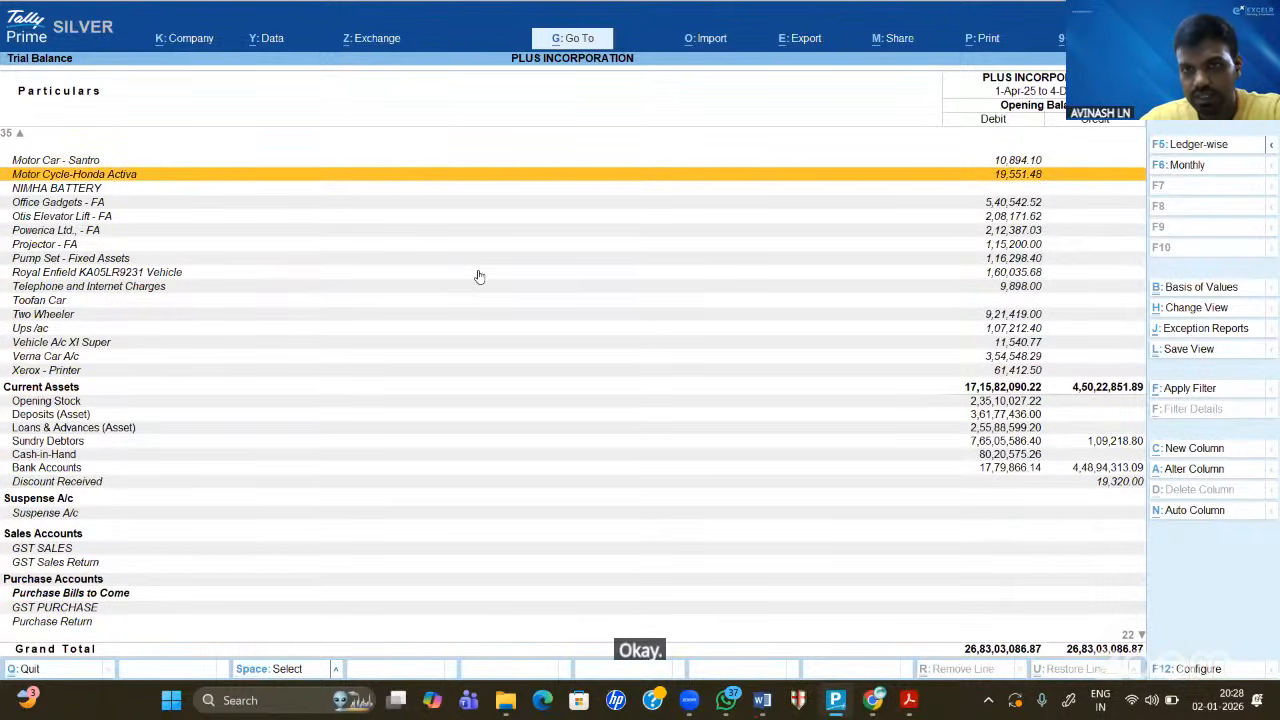
pyautogui.press('Down')
pyautogui.press('Down')
pyautogui.press('Down')
pyautogui.press('Down')
pyautogui.press('Down')
pyautogui.press('Down')
pyautogui.press('Down')
pyautogui.press('Down')
pyautogui.press('Down')
pyautogui.press('Down')
pyautogui.press('Down')
pyautogui.press('Down')
pyautogui.press('Down')
pyautogui.press('Down')
pyautogui.press('Down')
pyautogui.press('Down')
pyautogui.press('Down')
pyautogui.press('Down')
pyautogui.press('Down')
pyautogui.press('Down')
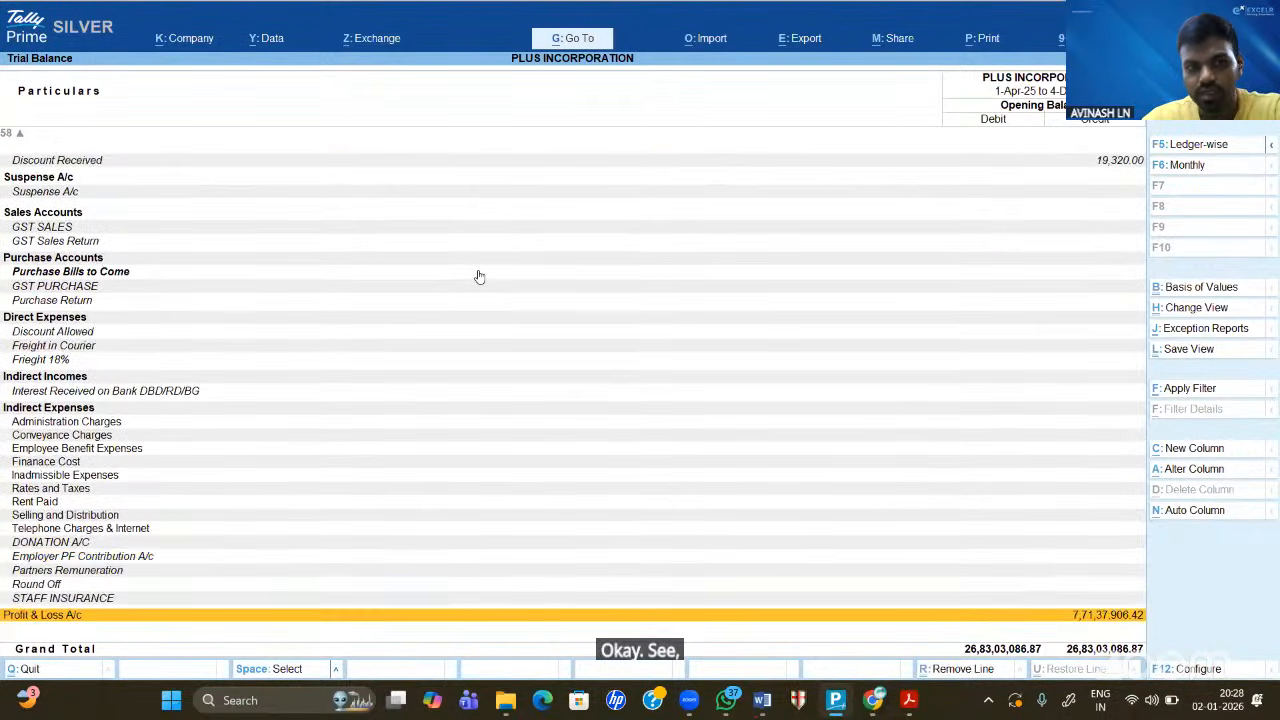
pyautogui.press('Up')
pyautogui.press('Up')
pyautogui.press('Up')
pyautogui.press('Up')
pyautogui.press('Up')
pyautogui.press('Up')
pyautogui.press('Up')
pyautogui.press('Up')
pyautogui.press('Up')
pyautogui.press('Up')
pyautogui.press('Up')
pyautogui.press('Up')
pyautogui.press('Up')
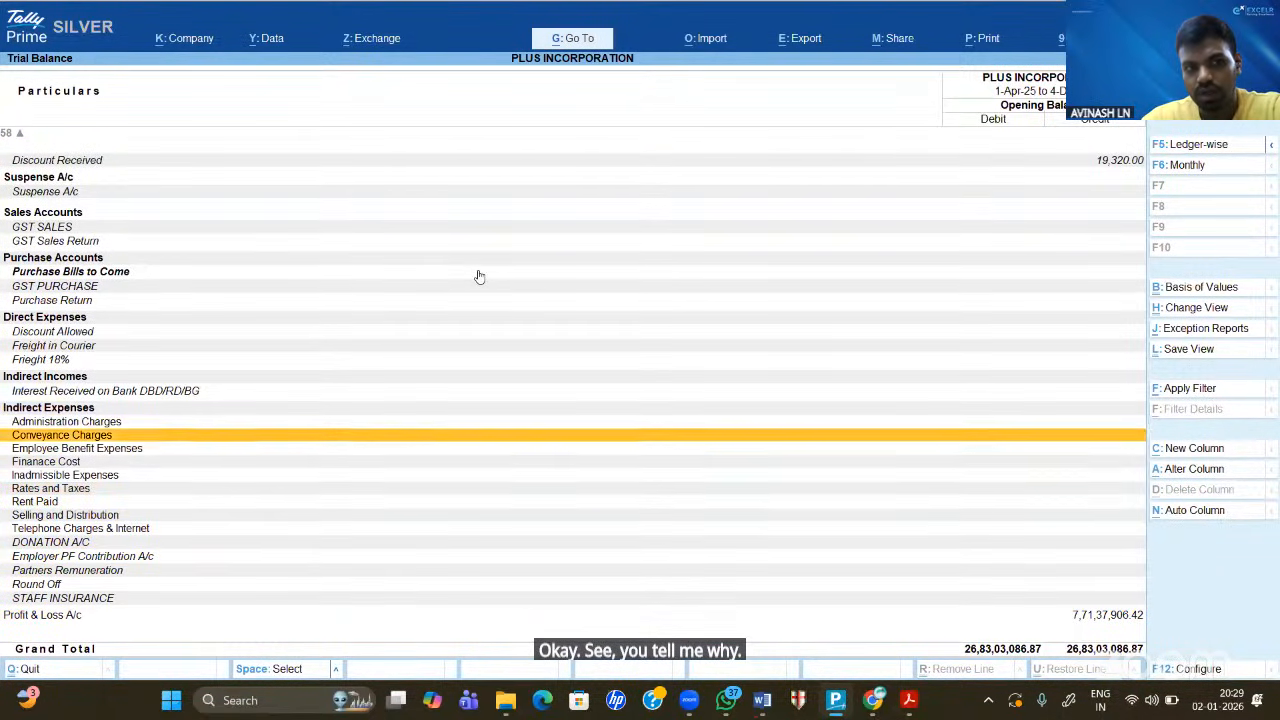
pyautogui.press('Down')
pyautogui.press('Down')
pyautogui.press('Down')
pyautogui.press('Down')
pyautogui.press('Down')
pyautogui.press('Down')
pyautogui.press('Down')
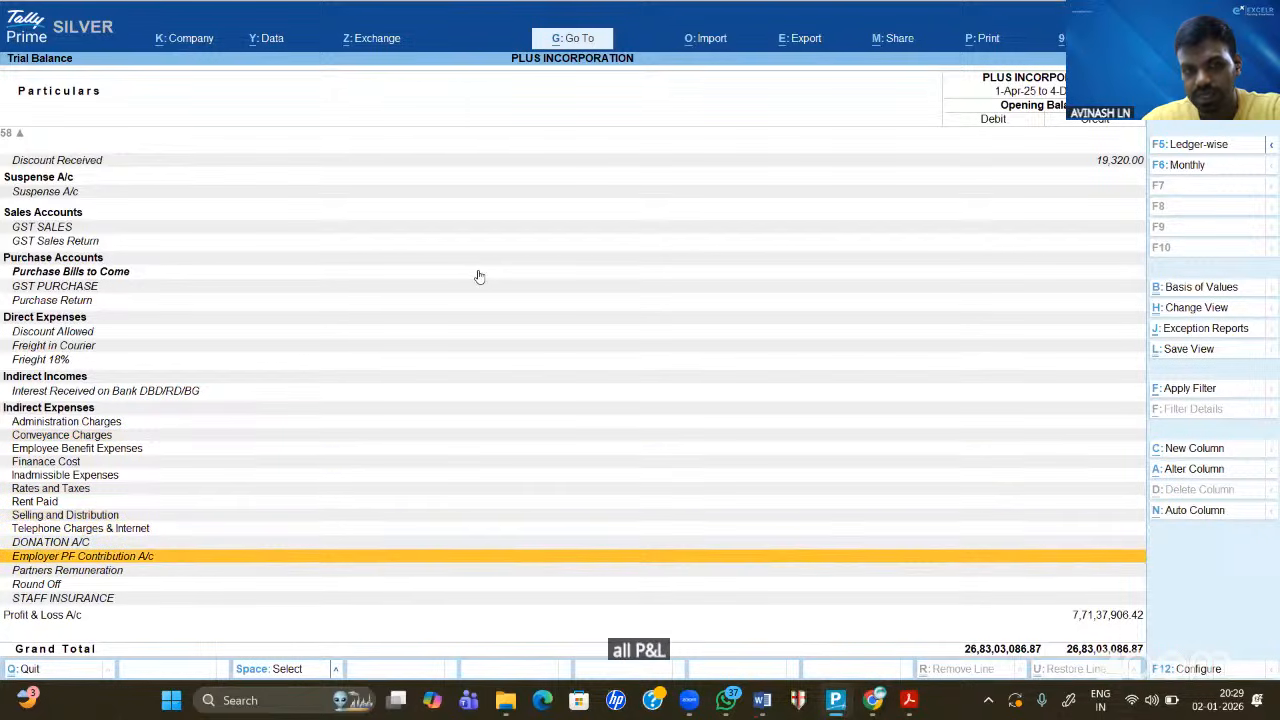
pyautogui.press('Up')
pyautogui.press('Up')
pyautogui.press('Up')
pyautogui.press('Up')
pyautogui.press('Up')
pyautogui.press('Up')
pyautogui.press('Up')
pyautogui.press('Up')
pyautogui.press('Up')
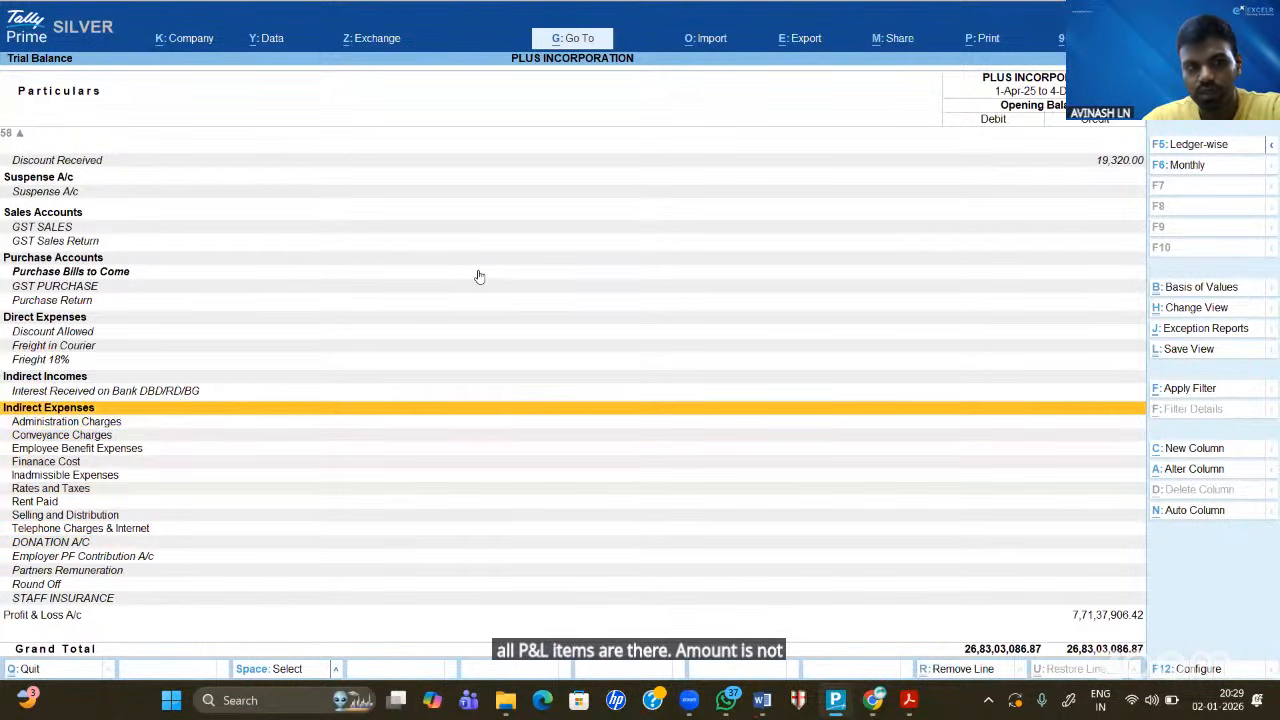
pyautogui.press('Down')
pyautogui.press('Down')
pyautogui.press('Down')
pyautogui.press('Down')
pyautogui.press('Down')
pyautogui.press('Down')
pyautogui.press('Up')
pyautogui.press('Up')
pyautogui.press('Up')
pyautogui.press('Up')
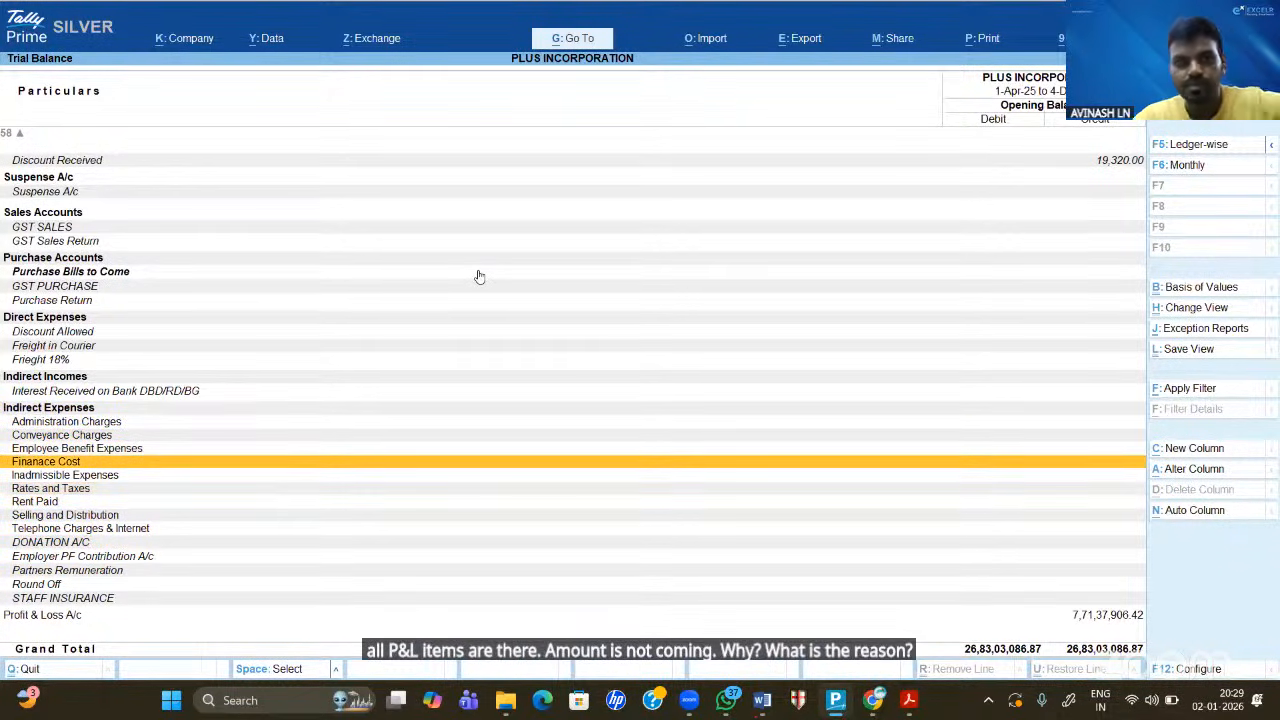
pyautogui.press('Up')
pyautogui.press('Up')
pyautogui.press('Up')
pyautogui.press('Up')
pyautogui.press('Up')
pyautogui.press('Up')
pyautogui.press('Up')
pyautogui.press('Up')
pyautogui.press('Up')
pyautogui.press('Up')
pyautogui.press('Up')
pyautogui.press('Up')
pyautogui.press('Up')
pyautogui.press('Up')
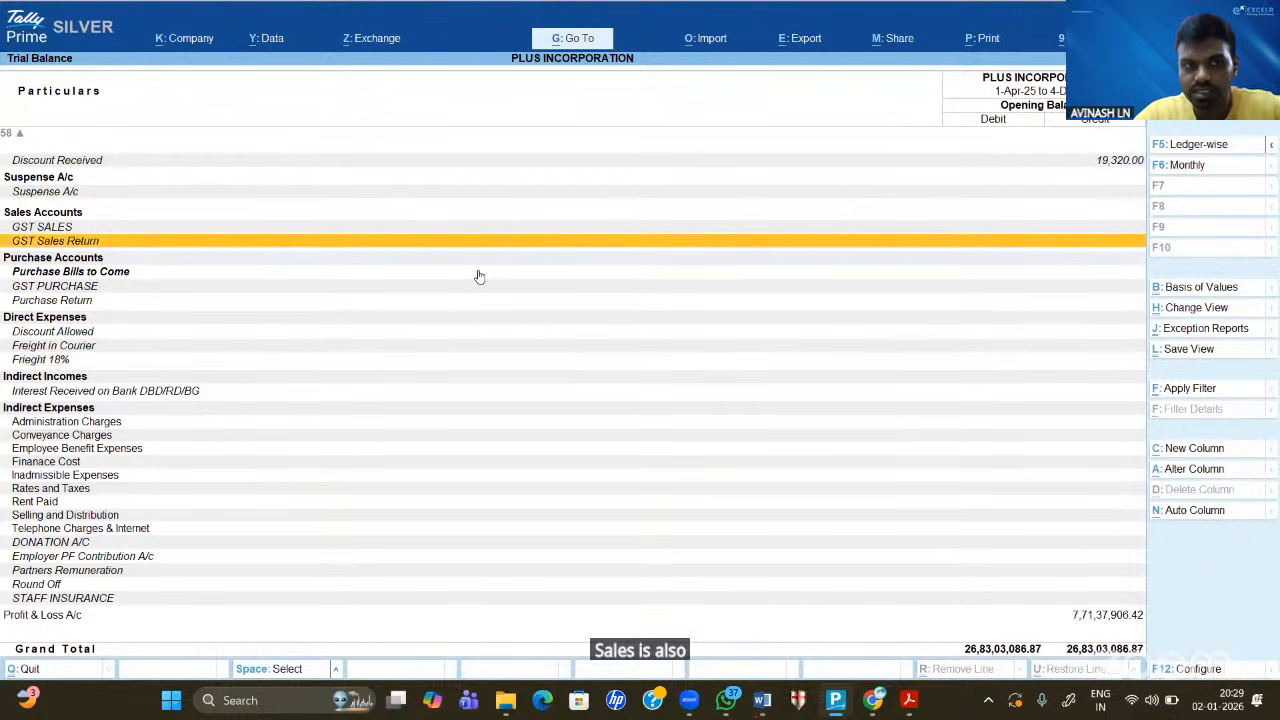
pyautogui.press('Down')
pyautogui.press('Down')
pyautogui.press('Down')
pyautogui.press('Down')
pyautogui.press('Down')
pyautogui.press('Down')
pyautogui.press('Down')
pyautogui.press('Down')
pyautogui.press('Down')
pyautogui.press('Down')
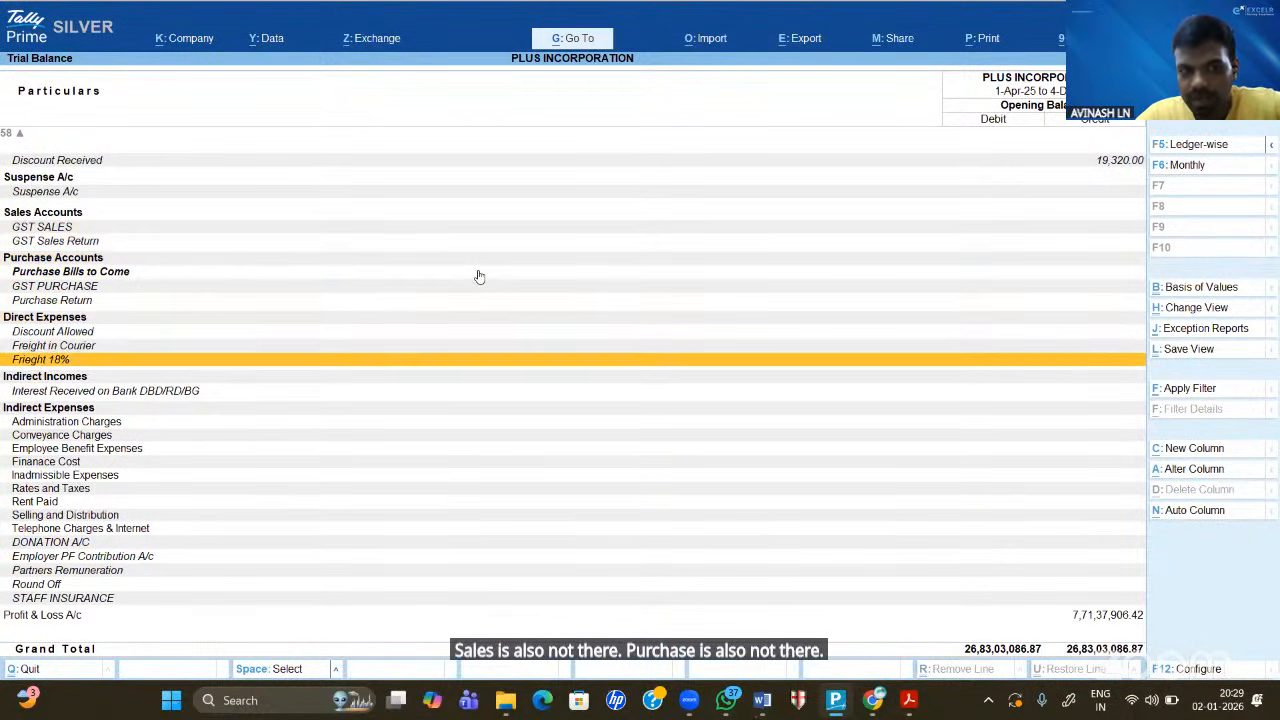
pyautogui.press('Down')
pyautogui.press('Down')
pyautogui.press('Down')
pyautogui.press('Down')
pyautogui.press('Down')
pyautogui.press('Down')
pyautogui.press('Down')
pyautogui.press('Down')
pyautogui.press('Down')
pyautogui.press('Down')
pyautogui.press('Down')
pyautogui.press('Down')
pyautogui.press('Down')
pyautogui.press('Down')
pyautogui.press('Down')
pyautogui.press('Down')
pyautogui.press('Up')
pyautogui.press('Up')
pyautogui.press('Up')
pyautogui.press('Up')
pyautogui.press('Up')
pyautogui.press('Up')
pyautogui.press('Up')
pyautogui.press('Up')
pyautogui.press('Up')
pyautogui.press('Up')
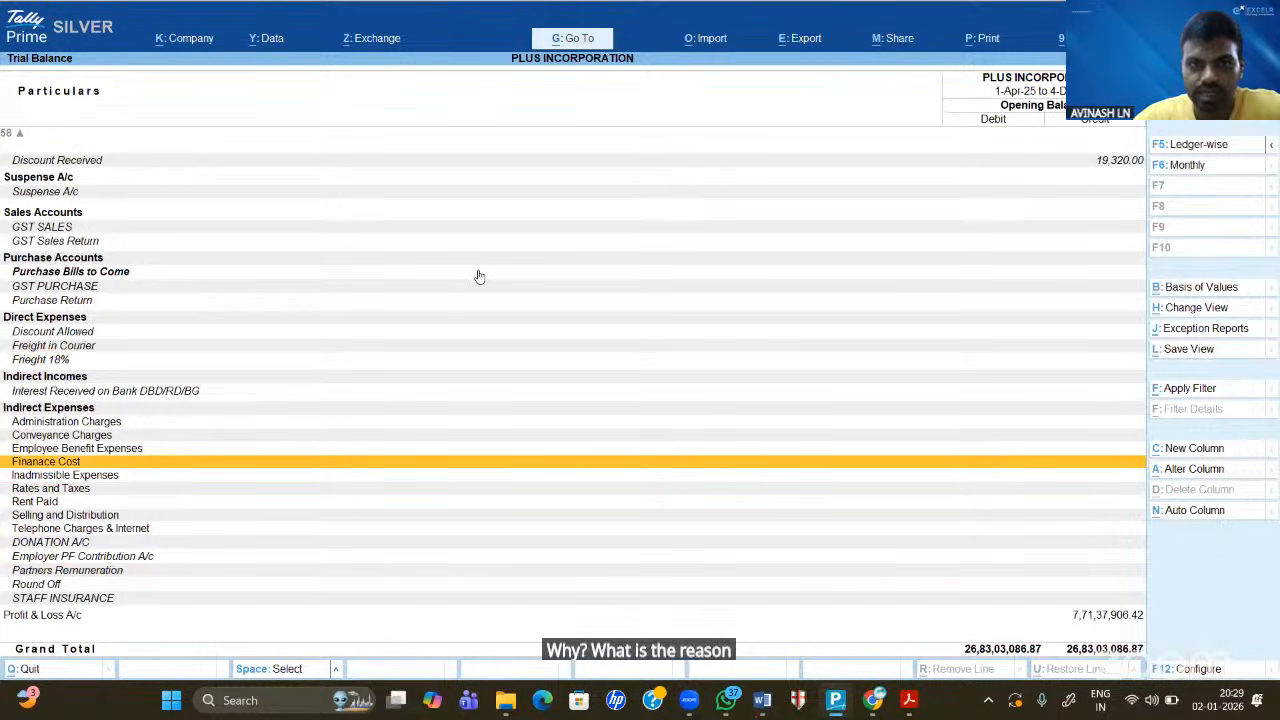
pyautogui.press('Up')
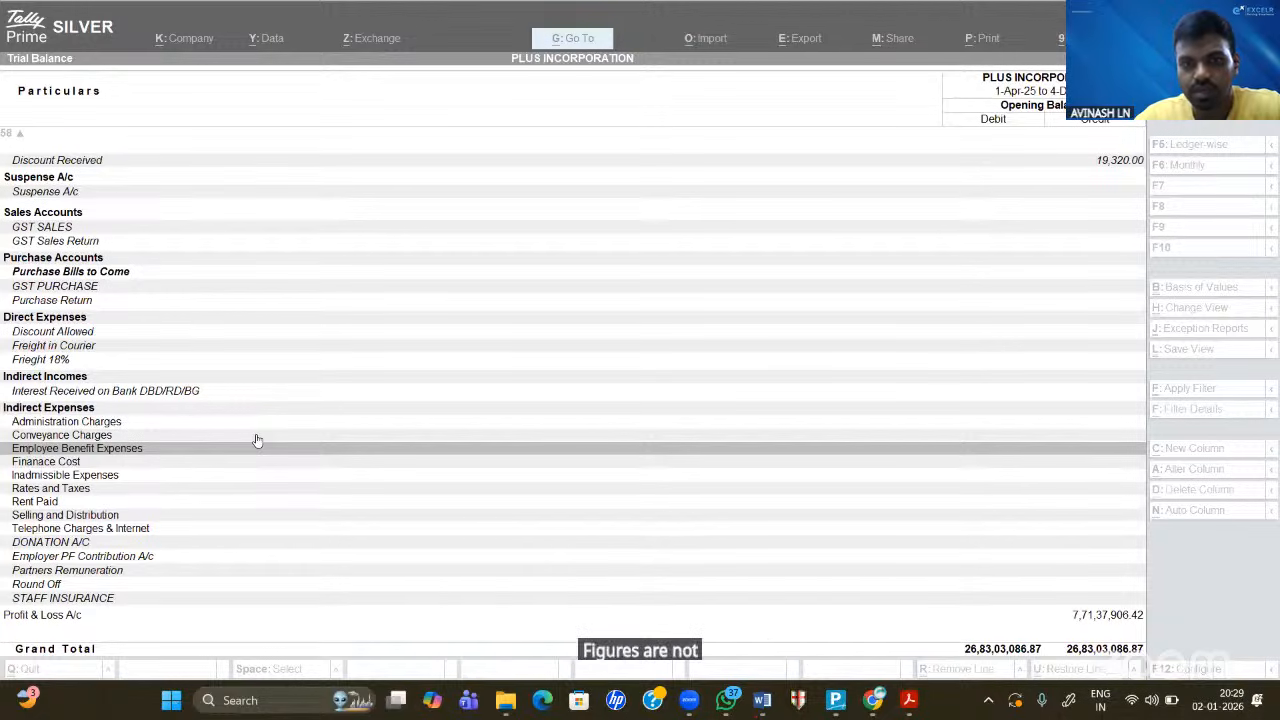
pyautogui.click(1050, 114)
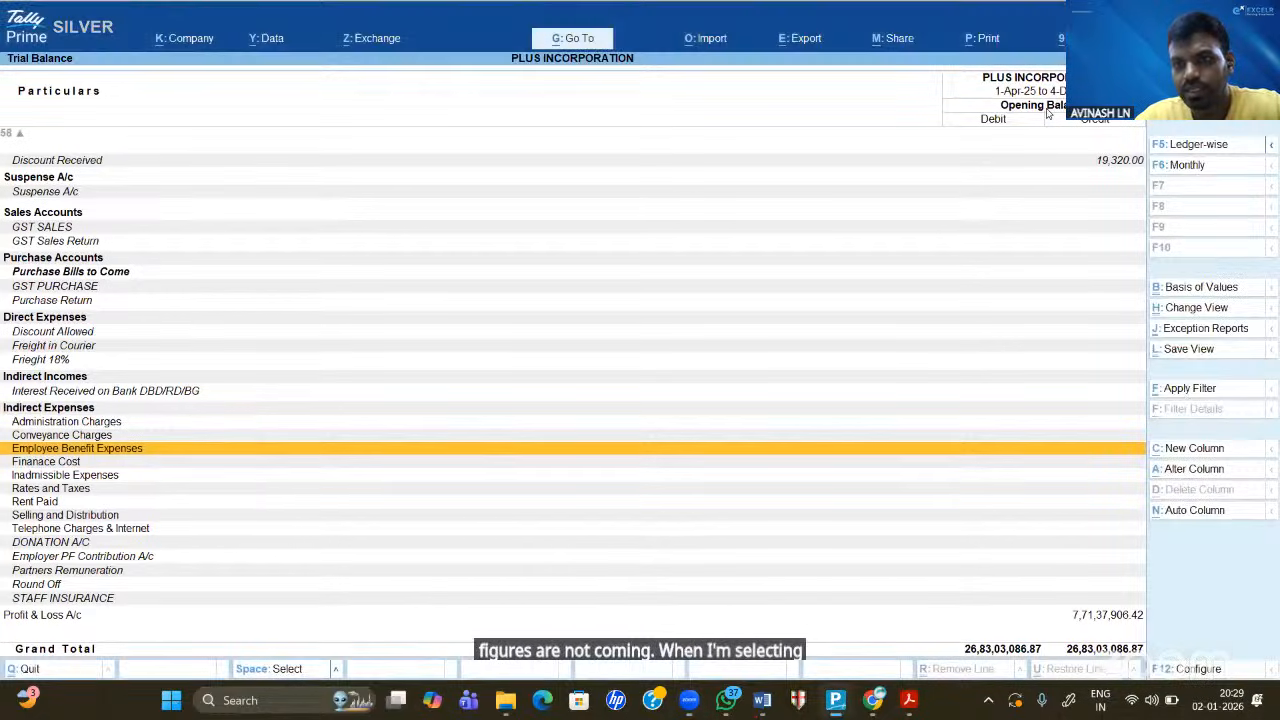
pyautogui.press('Down')
pyautogui.press('Down')
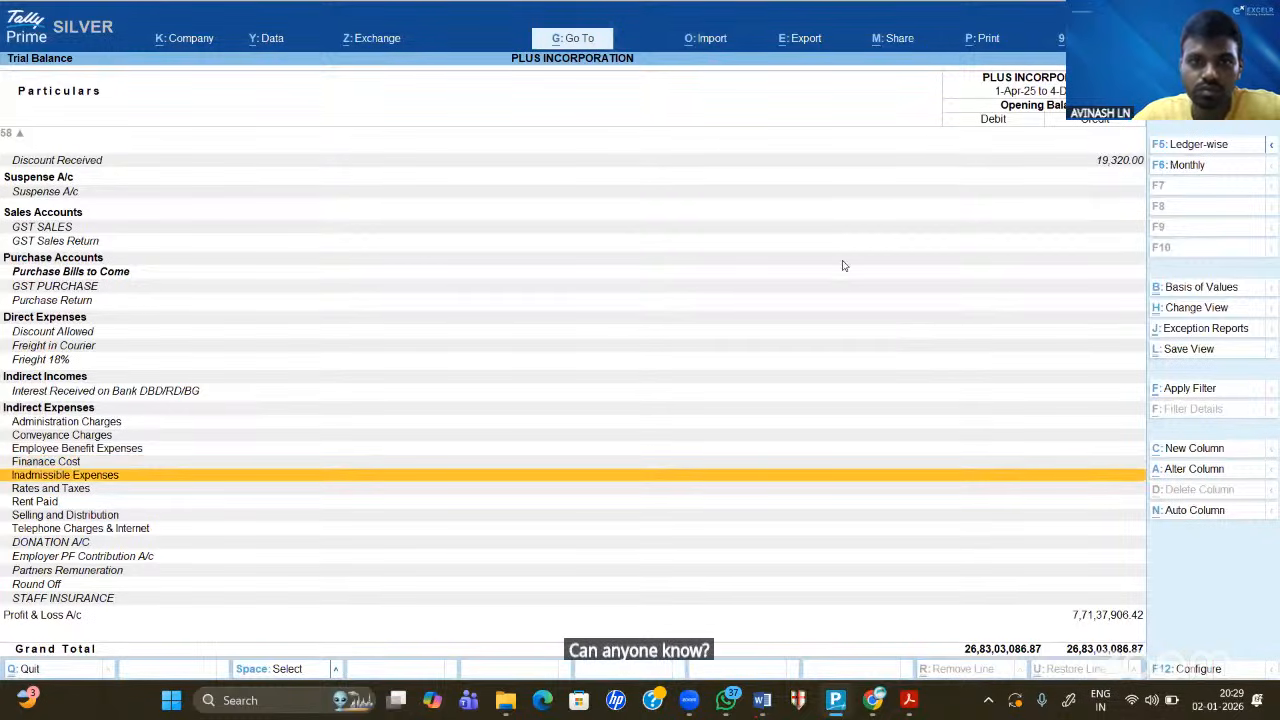
pyautogui.click(677, 98)
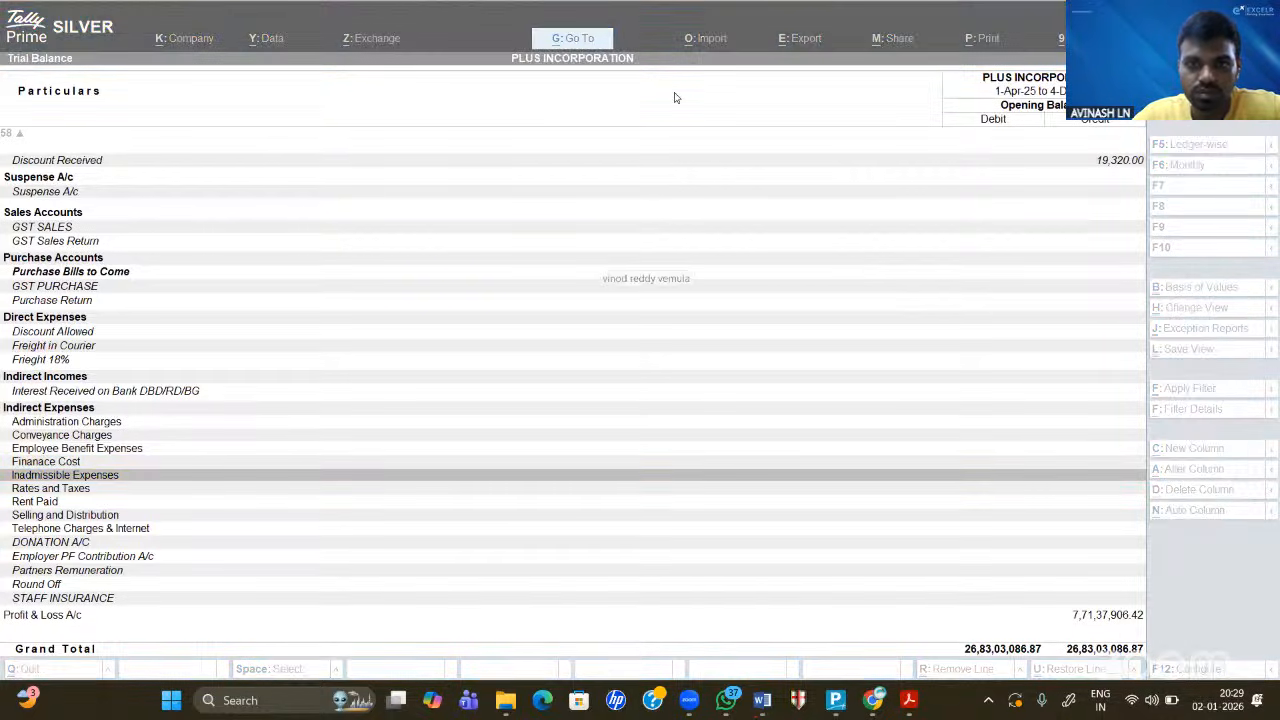
pyautogui.click(271, 435)
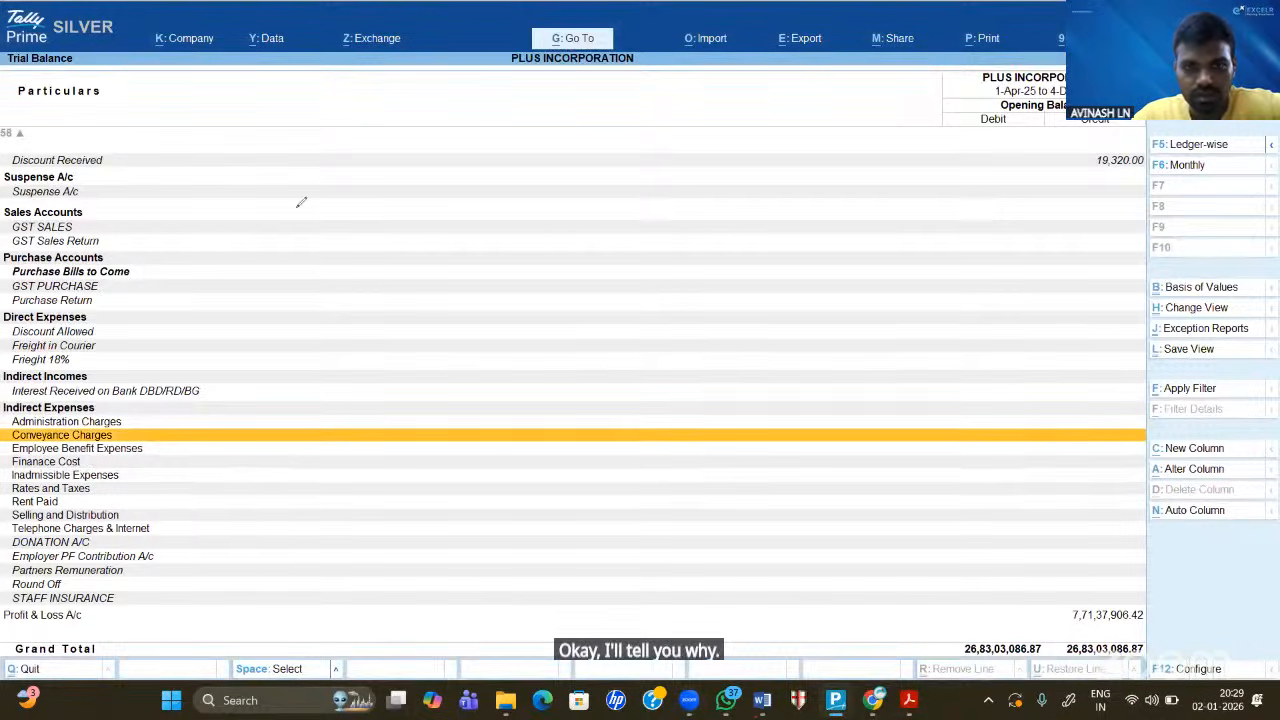
pyautogui.click(587, 350)
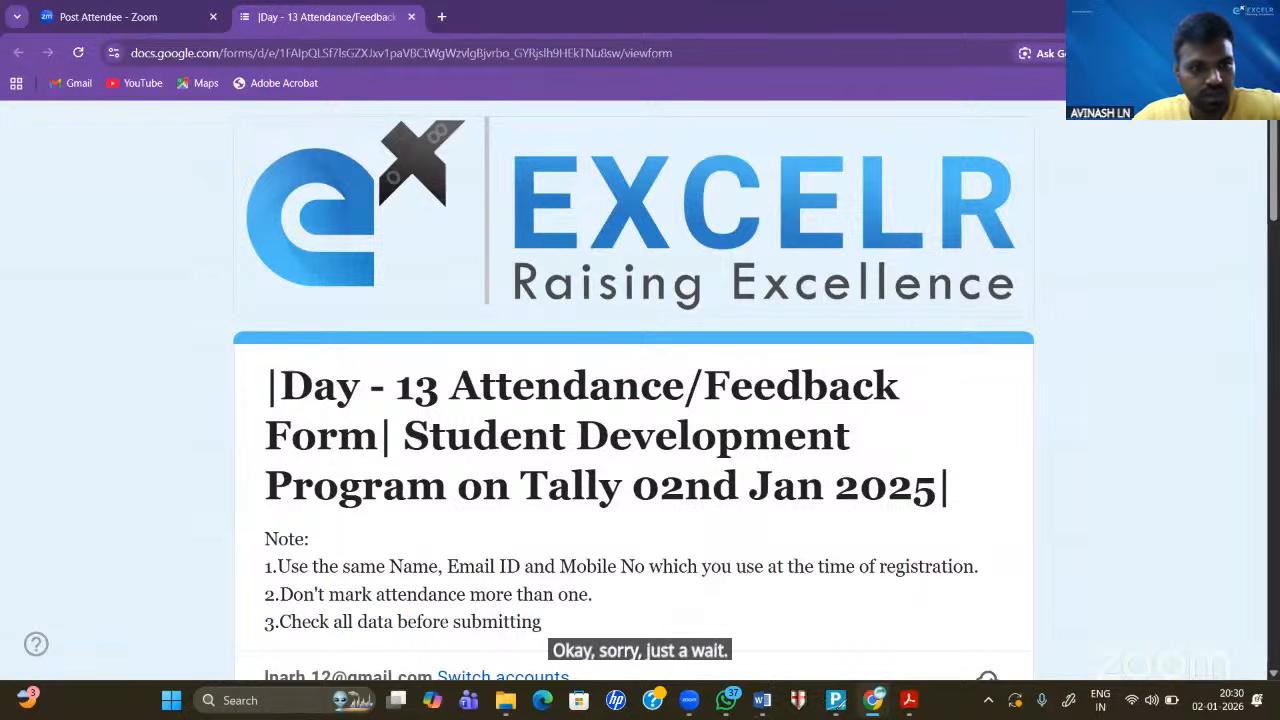
pyautogui.click(834, 702)
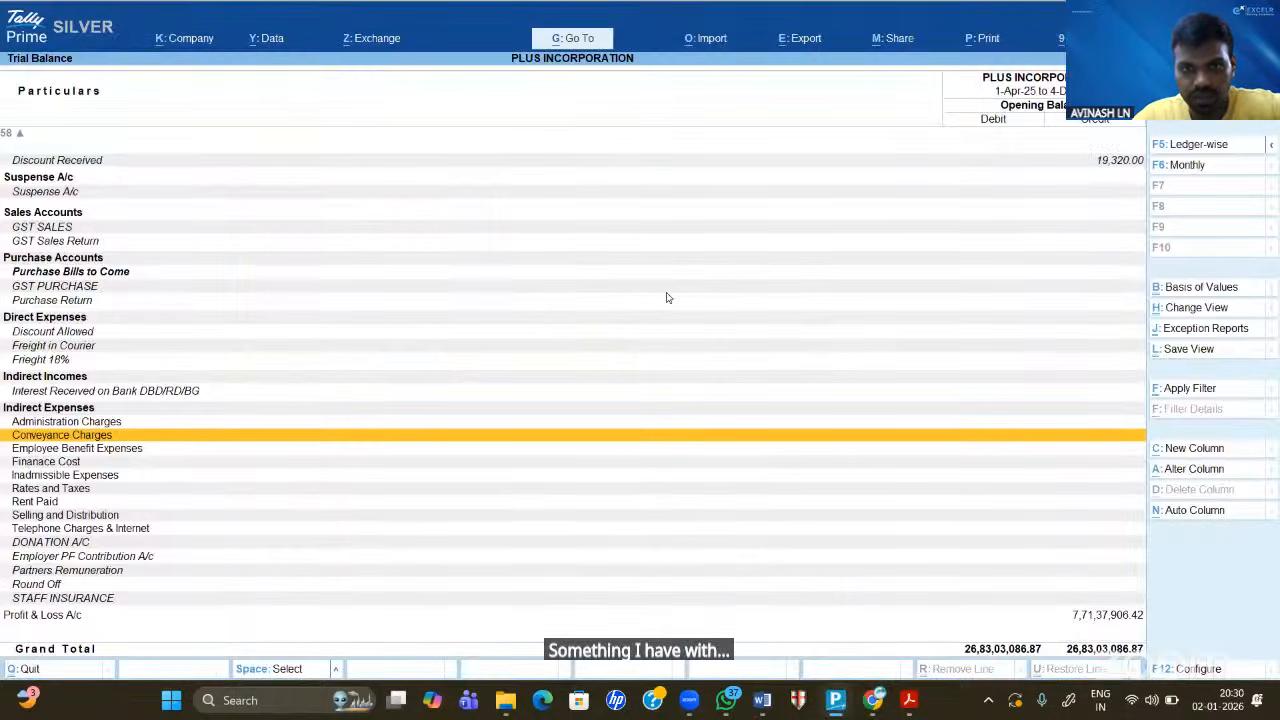
pyautogui.doubleClick(666, 290)
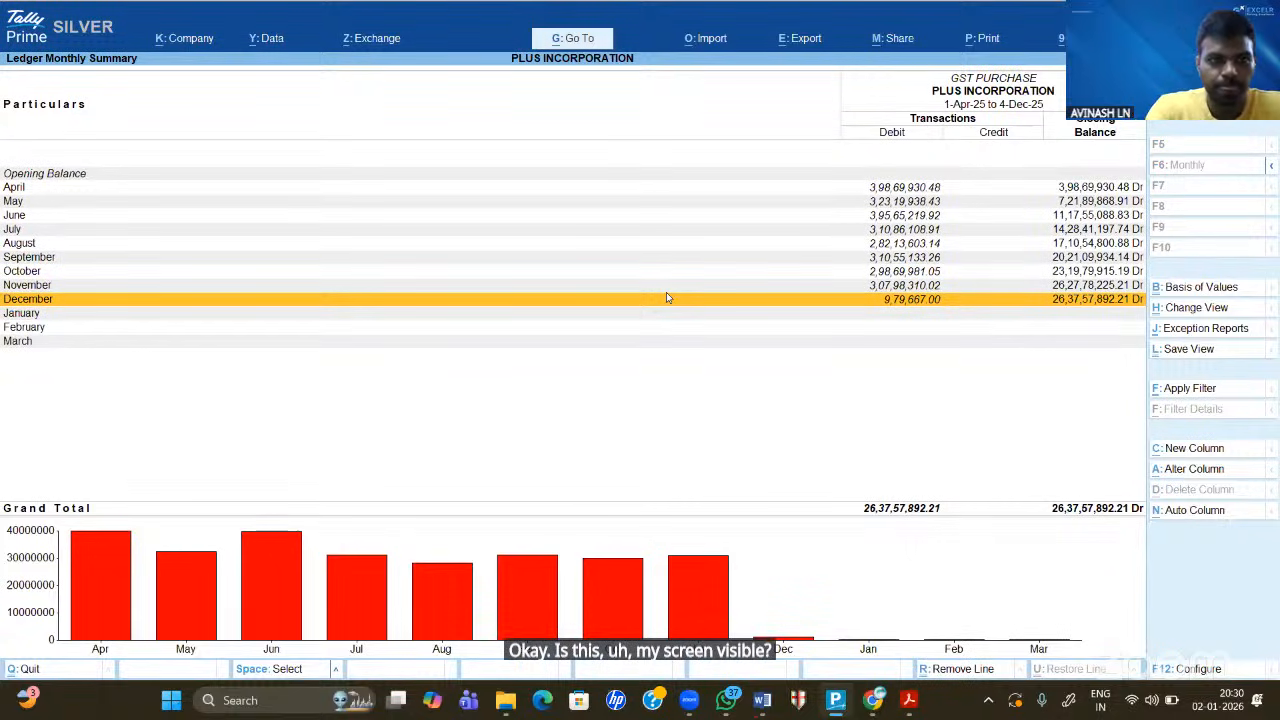
pyautogui.press('Escape')
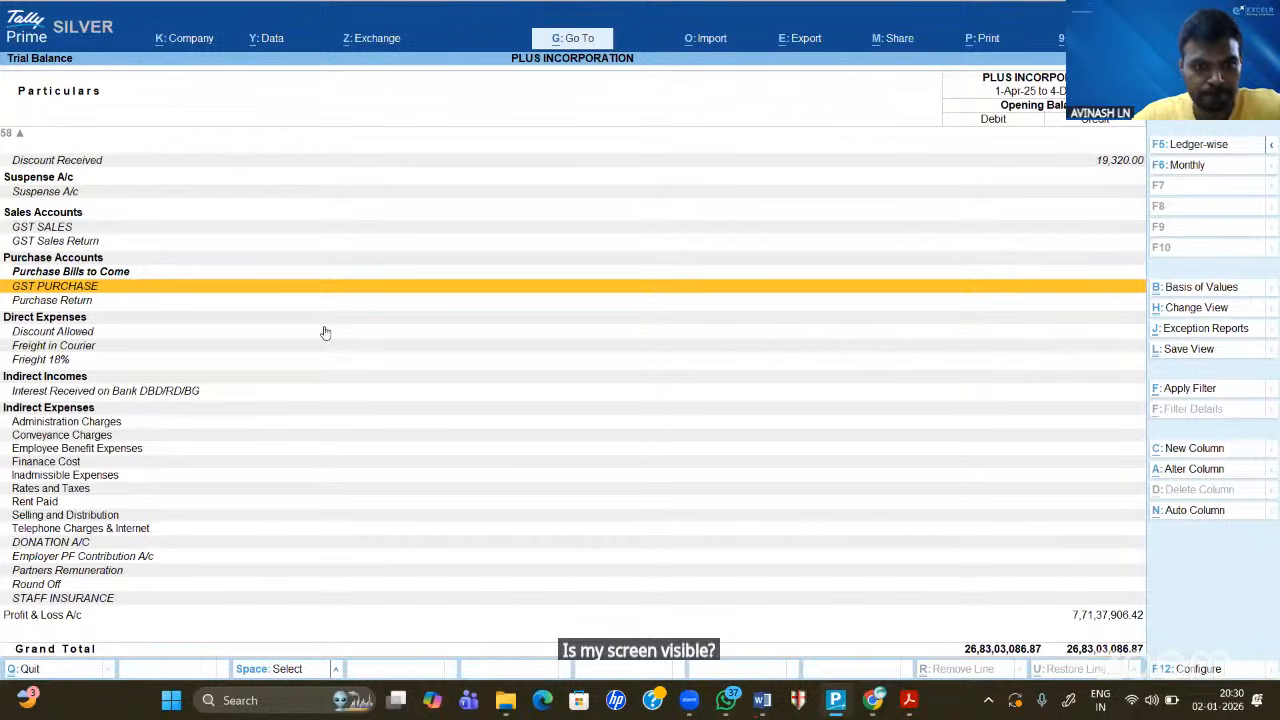
pyautogui.click(504, 12)
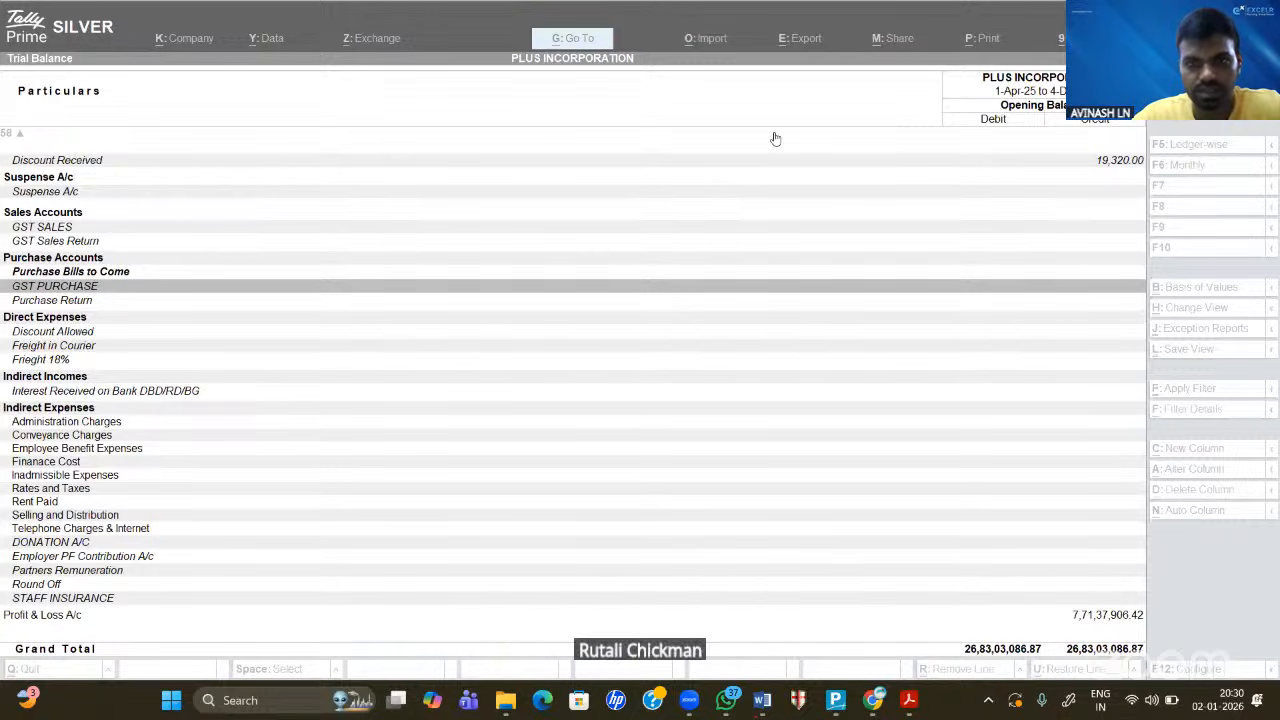
pyautogui.click(494, 300)
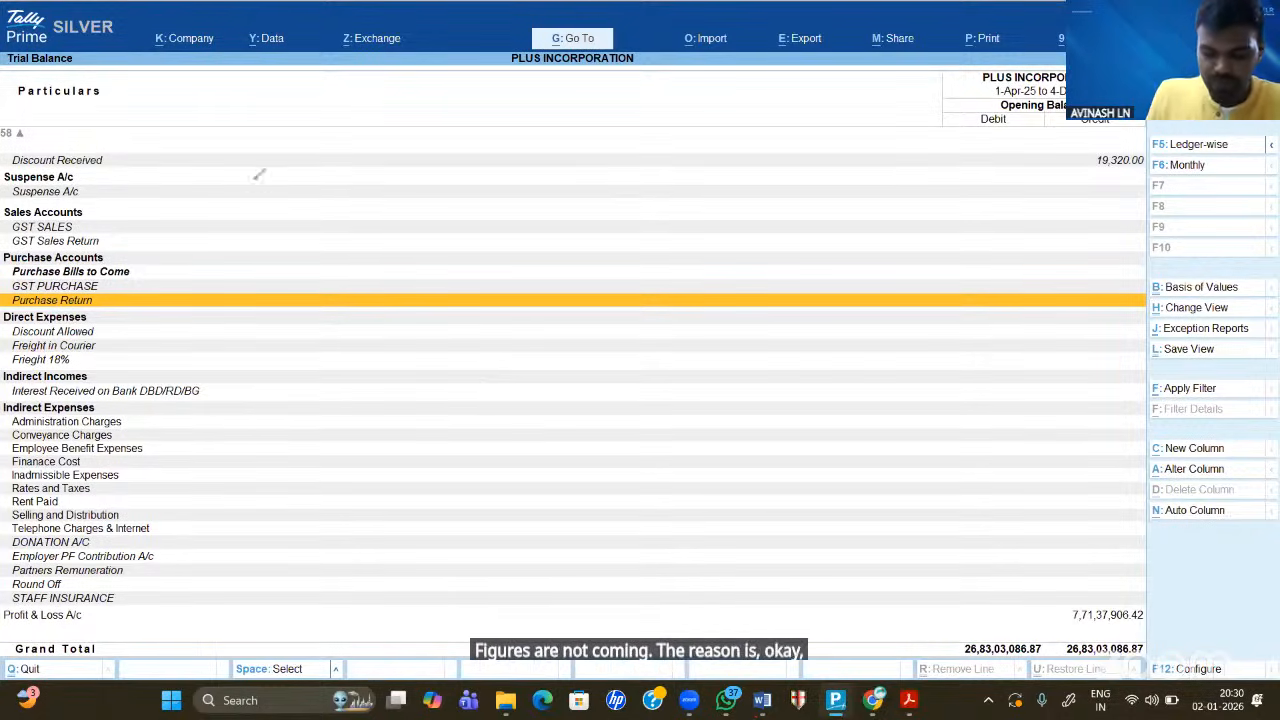
pyautogui.moveTo(266, 244)
pyautogui.mouseDown()
pyautogui.moveTo(318, 252)
pyautogui.moveTo(330, 292)
pyautogui.mouseUp()
pyautogui.moveTo(384, 218); pyautogui.dragTo(410, 252)
pyautogui.moveTo(430, 214); pyautogui.dragTo(420, 244)
pyautogui.moveTo(500, 192)
pyautogui.mouseDown()
pyautogui.moveTo(486, 230)
pyautogui.moveTo(536, 178)
pyautogui.moveTo(542, 250)
pyautogui.moveTo(578, 192)
pyautogui.moveTo(640, 204)
pyautogui.moveTo(690, 160)
pyautogui.moveTo(690, 190)
pyautogui.moveTo(708, 172)
pyautogui.moveTo(698, 230)
pyautogui.mouseUp()
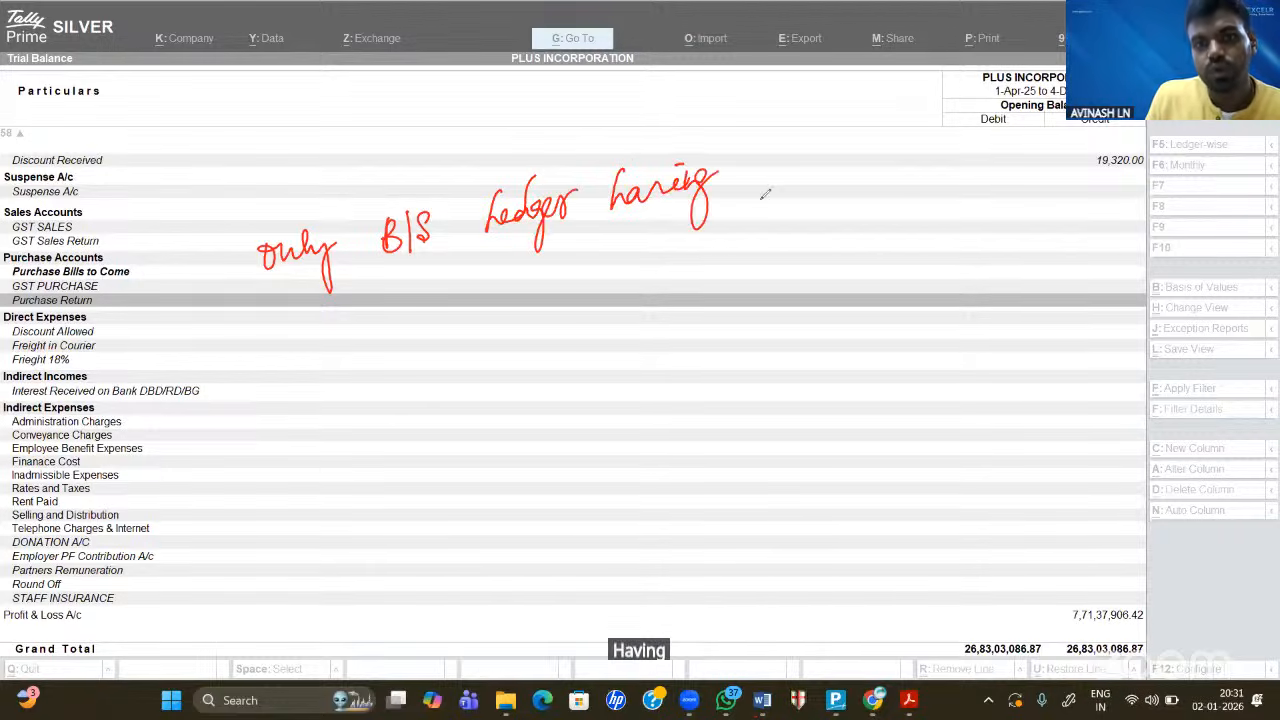
pyautogui.moveTo(762, 196); pyautogui.dragTo(760, 200)
pyautogui.moveTo(778, 200)
pyautogui.mouseDown()
pyautogui.moveTo(790, 208)
pyautogui.moveTo(776, 230)
pyautogui.moveTo(830, 200)
pyautogui.mouseUp()
pyautogui.click(786, 214)
pyautogui.moveTo(836, 188); pyautogui.dragTo(822, 240)
pyautogui.moveTo(868, 172); pyautogui.dragTo(858, 252)
pyautogui.moveTo(938, 190)
pyautogui.mouseDown()
pyautogui.moveTo(934, 222)
pyautogui.moveTo(960, 222)
pyautogui.mouseUp()
pyautogui.click(950, 216)
pyautogui.moveTo(962, 192)
pyautogui.mouseDown()
pyautogui.moveTo(972, 218)
pyautogui.moveTo(990, 212)
pyautogui.mouseUp()
pyautogui.moveTo(996, 186); pyautogui.dragTo(994, 220)
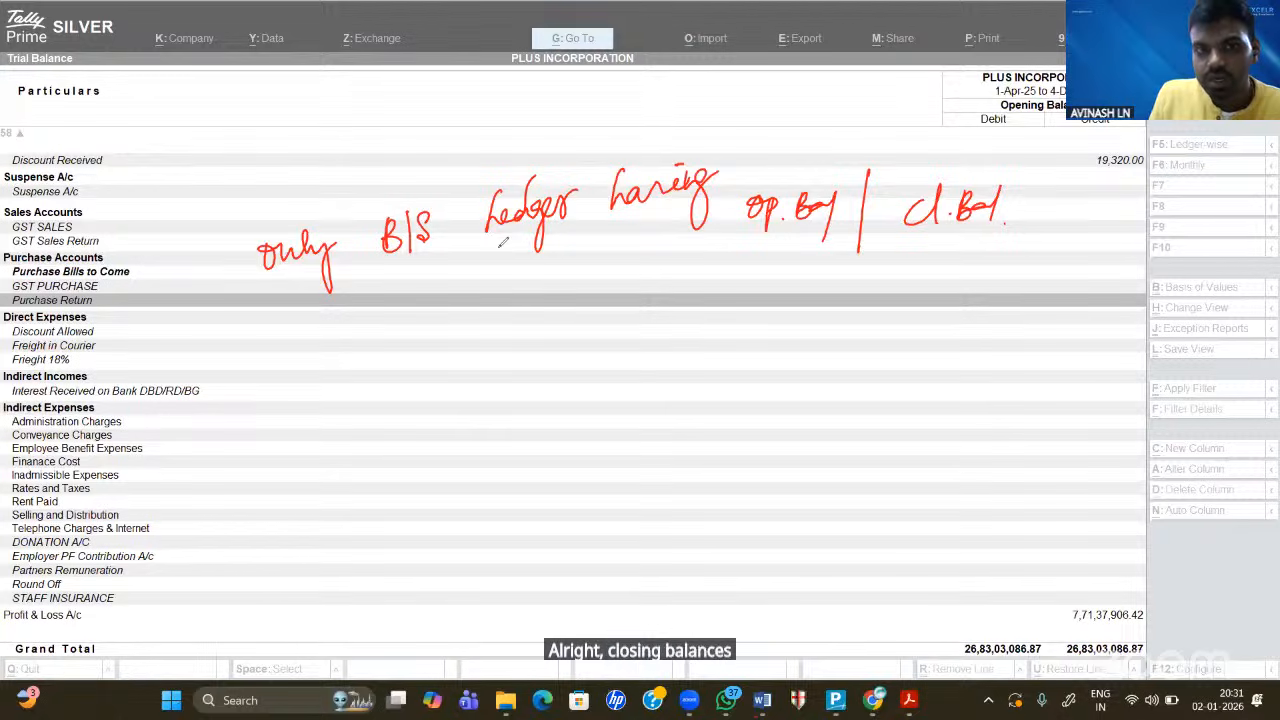
pyautogui.moveTo(500, 242)
pyautogui.mouseDown()
pyautogui.moveTo(501, 274)
pyautogui.moveTo(522, 252)
pyautogui.mouseUp()
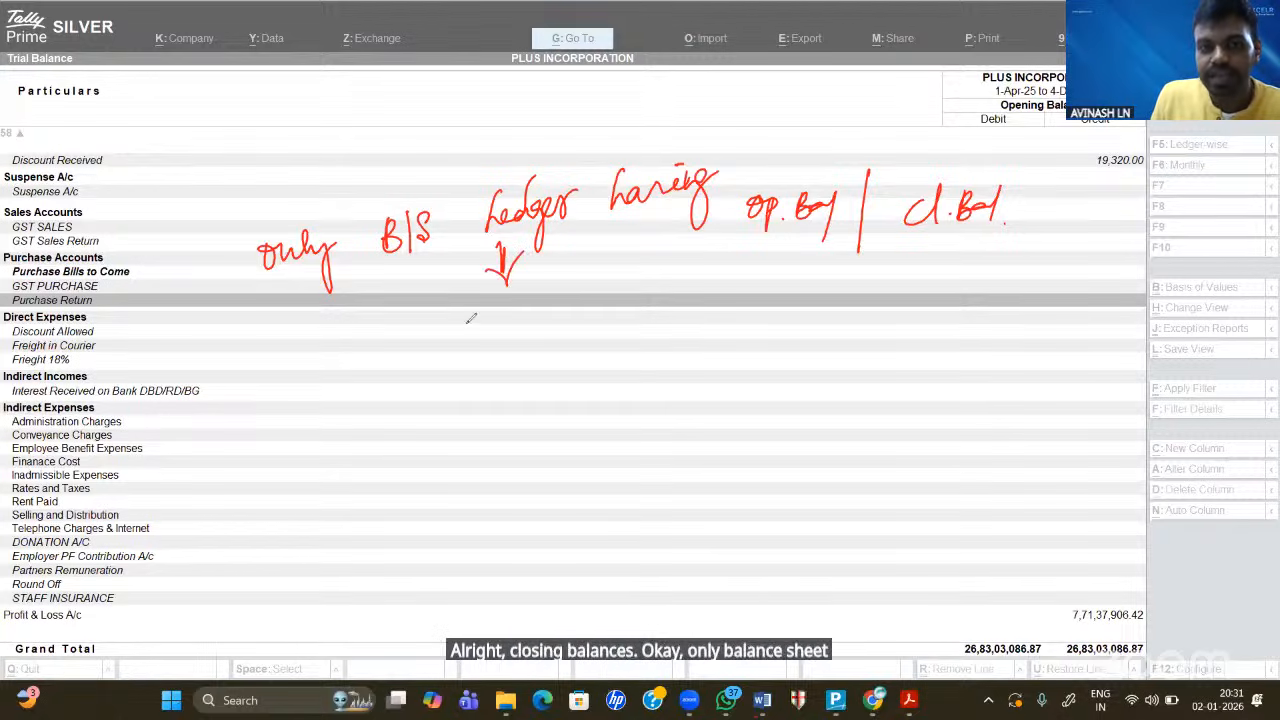
pyautogui.moveTo(466, 312); pyautogui.dragTo(492, 326)
pyautogui.moveTo(502, 318)
pyautogui.mouseDown()
pyautogui.moveTo(504, 338)
pyautogui.moveTo(516, 300)
pyautogui.moveTo(518, 338)
pyautogui.mouseUp()
pyautogui.moveTo(528, 304); pyautogui.dragTo(530, 338)
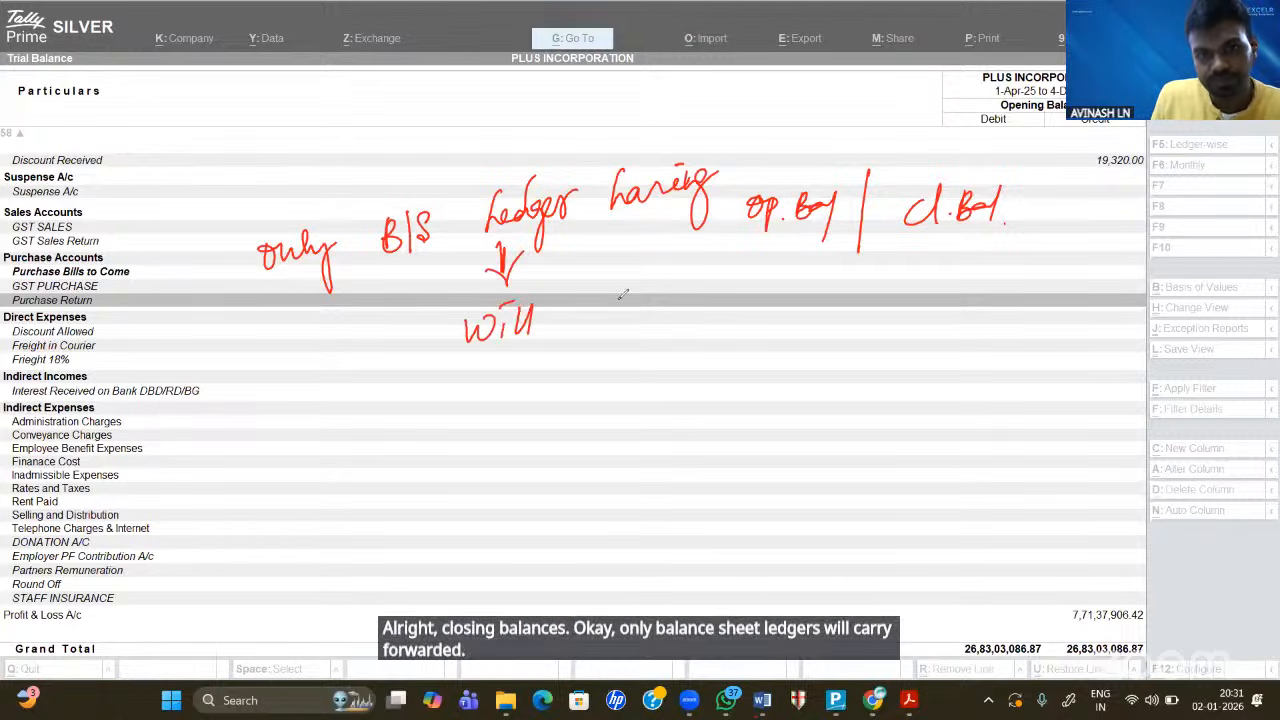
pyautogui.moveTo(600, 302)
pyautogui.mouseDown()
pyautogui.moveTo(596, 340)
pyautogui.moveTo(612, 342)
pyautogui.mouseUp()
pyautogui.moveTo(684, 292)
pyautogui.mouseDown()
pyautogui.moveTo(680, 332)
pyautogui.moveTo(700, 308)
pyautogui.mouseUp()
pyautogui.moveTo(690, 310); pyautogui.dragTo(806, 320)
pyautogui.moveTo(794, 296); pyautogui.dragTo(830, 290)
pyautogui.moveTo(870, 288); pyautogui.dragTo(880, 358)
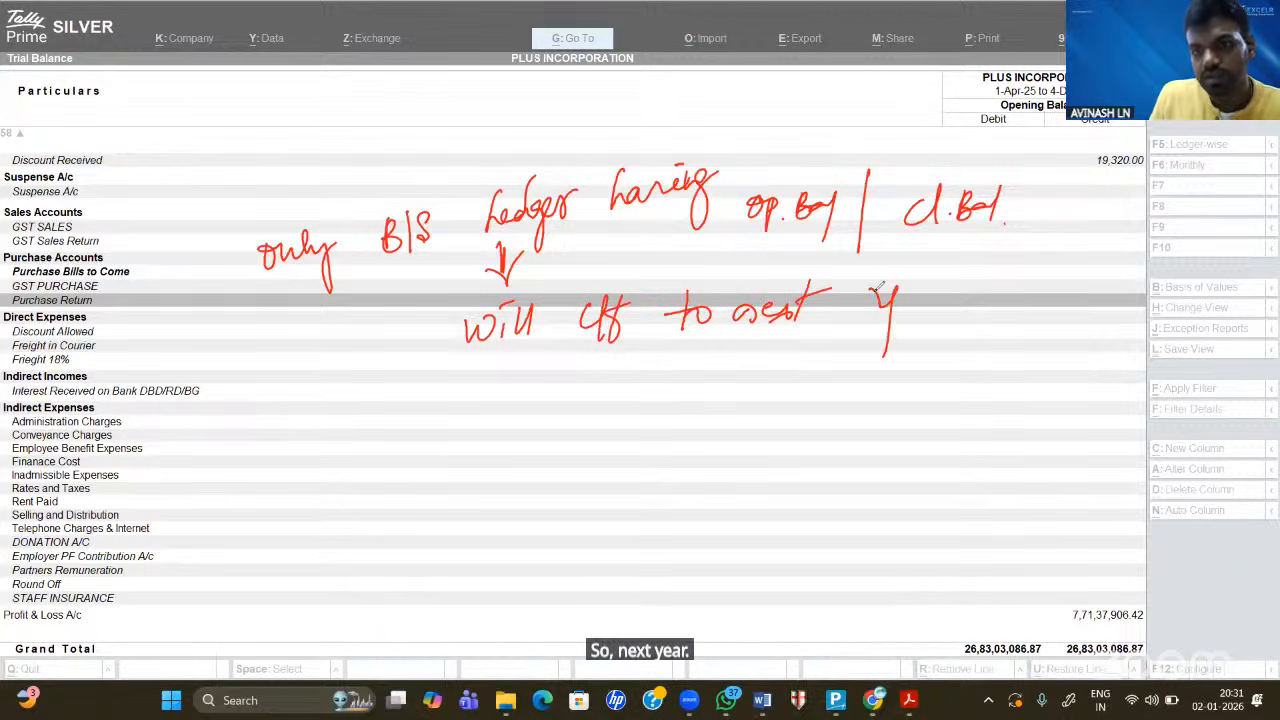
pyautogui.moveTo(904, 302); pyautogui.dragTo(972, 282)
pyautogui.moveTo(1044, 334); pyautogui.dragTo(1066, 328)
pyautogui.moveTo(268, 341); pyautogui.dragTo(212, 351)
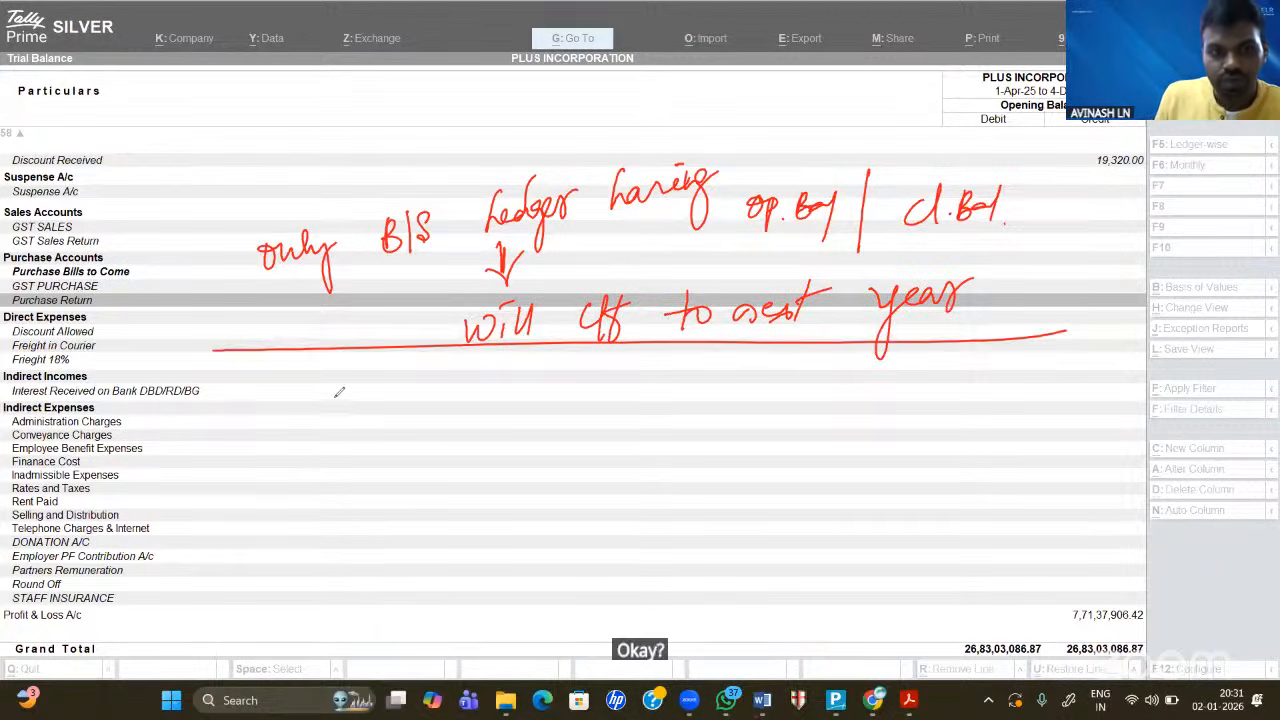
pyautogui.moveTo(314, 450); pyautogui.dragTo(318, 432)
pyautogui.moveTo(338, 394); pyautogui.dragTo(342, 462)
pyautogui.moveTo(368, 420); pyautogui.dragTo(366, 440)
pyautogui.moveTo(449, 413)
pyautogui.mouseDown()
pyautogui.moveTo(438, 462)
pyautogui.moveTo(462, 436)
pyautogui.mouseUp()
pyautogui.moveTo(456, 420)
pyautogui.mouseDown()
pyautogui.moveTo(476, 478)
pyautogui.moveTo(489, 432)
pyautogui.moveTo(528, 432)
pyautogui.mouseUp()
pyautogui.moveTo(540, 476)
pyautogui.mouseDown()
pyautogui.moveTo(588, 378)
pyautogui.moveTo(598, 442)
pyautogui.mouseUp()
pyautogui.moveTo(604, 434)
pyautogui.mouseDown()
pyautogui.moveTo(614, 440)
pyautogui.moveTo(626, 408)
pyautogui.moveTo(632, 468)
pyautogui.mouseUp()
pyautogui.moveTo(648, 430)
pyautogui.mouseDown()
pyautogui.moveTo(686, 412)
pyautogui.moveTo(774, 418)
pyautogui.moveTo(782, 438)
pyautogui.moveTo(872, 418)
pyautogui.mouseUp()
pyautogui.moveTo(886, 404)
pyautogui.mouseDown()
pyautogui.moveTo(884, 433)
pyautogui.moveTo(902, 411)
pyautogui.mouseUp()
pyautogui.moveTo(946, 404); pyautogui.dragTo(949, 433)
pyautogui.moveTo(970, 376); pyautogui.dragTo(949, 451)
pyautogui.moveTo(978, 402)
pyautogui.mouseDown()
pyautogui.moveTo(1042, 418)
pyautogui.moveTo(1052, 404)
pyautogui.mouseUp()
pyautogui.moveTo(1052, 412); pyautogui.dragTo(1070, 410)
pyautogui.moveTo(580, 516); pyautogui.dragTo(660, 490)
pyautogui.moveTo(656, 476); pyautogui.dragTo(740, 478)
pyautogui.moveTo(740, 478)
pyautogui.mouseDown()
pyautogui.moveTo(706, 518)
pyautogui.moveTo(752, 486)
pyautogui.moveTo(778, 496)
pyautogui.mouseUp()
pyautogui.moveTo(784, 496); pyautogui.dragTo(800, 484)
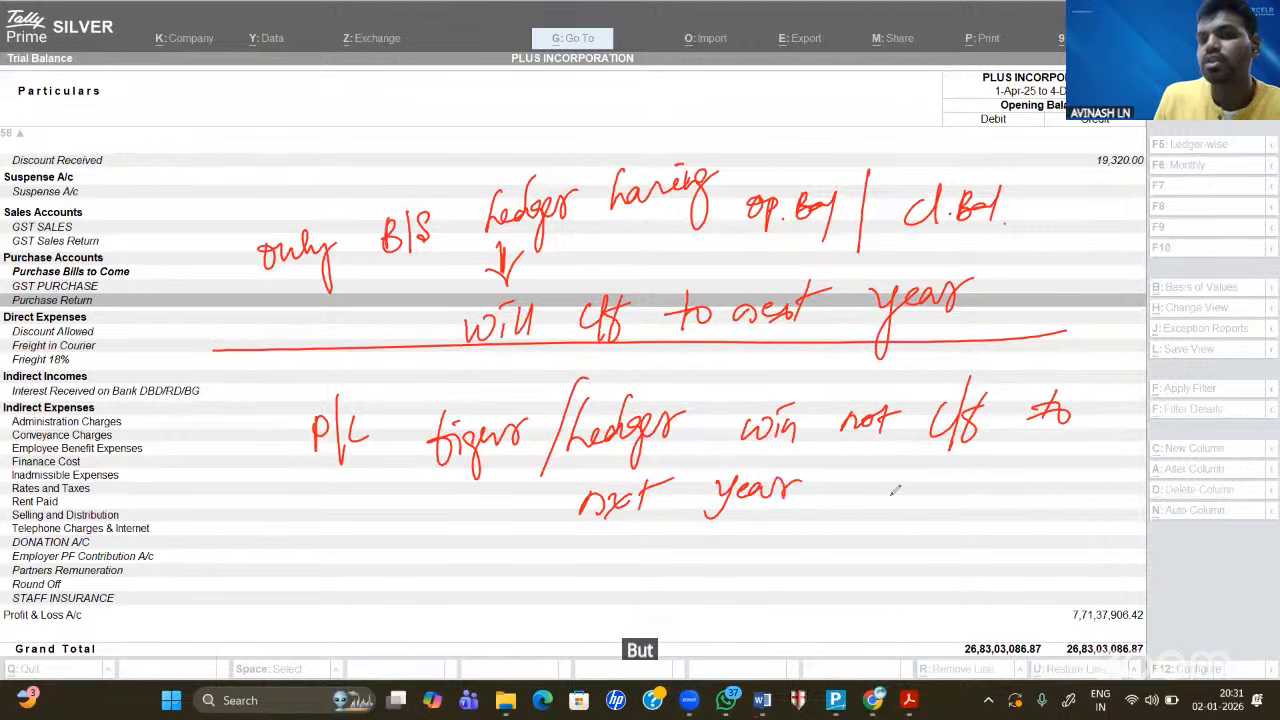
pyautogui.moveTo(726, 520); pyautogui.dragTo(816, 510)
pyautogui.click(830, 506)
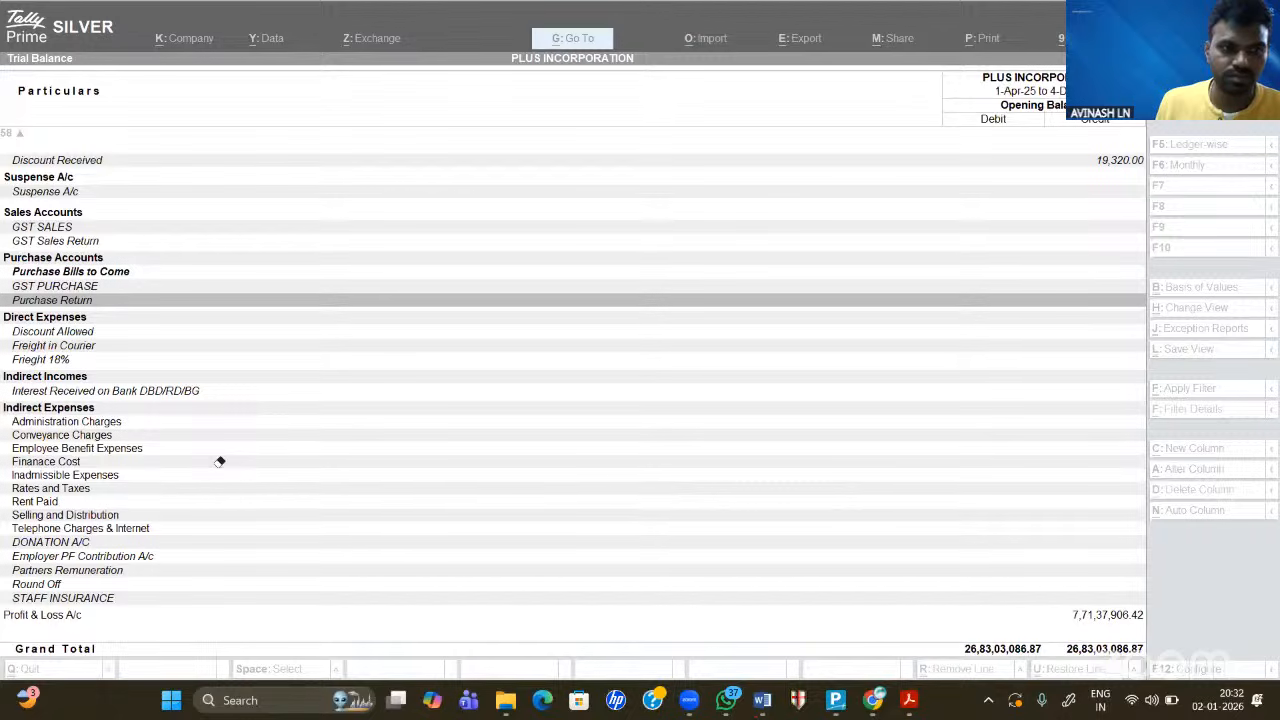
# - In the Trial Balance configuration, set Show Transactions to No and Show Closing Balance to Yes
pyautogui.click(600, 345)
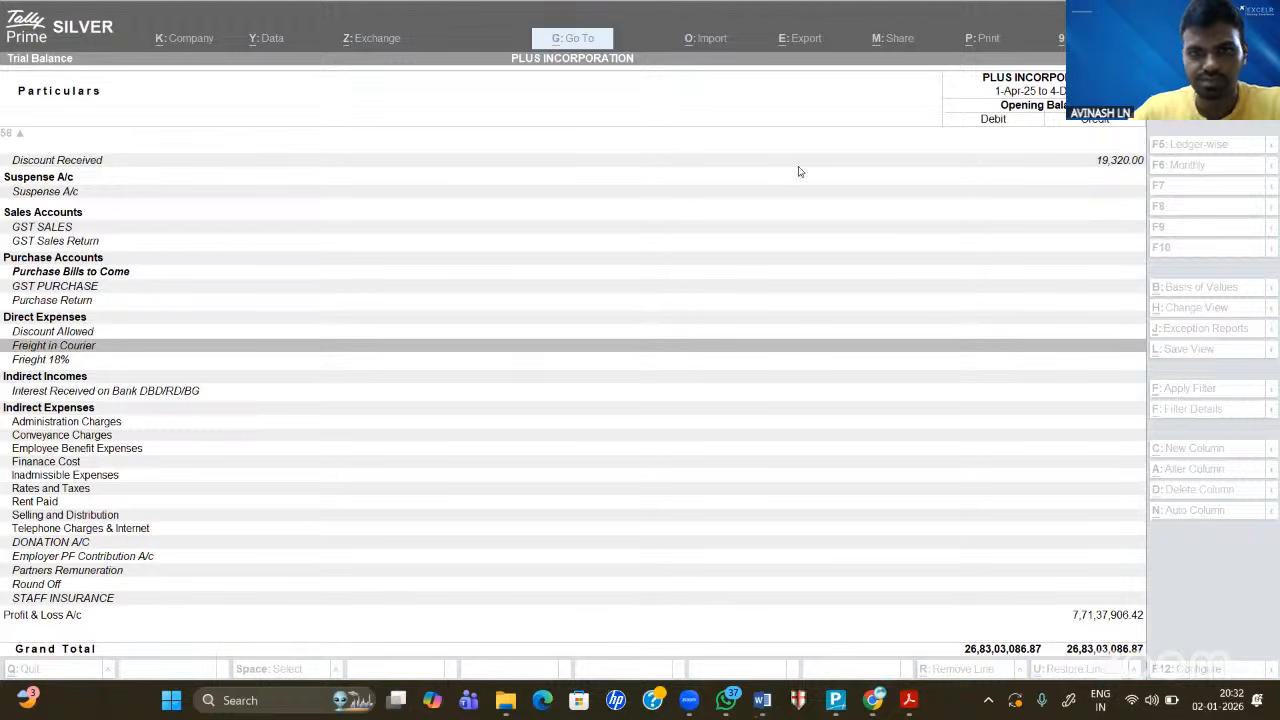
pyautogui.click(415, 396)
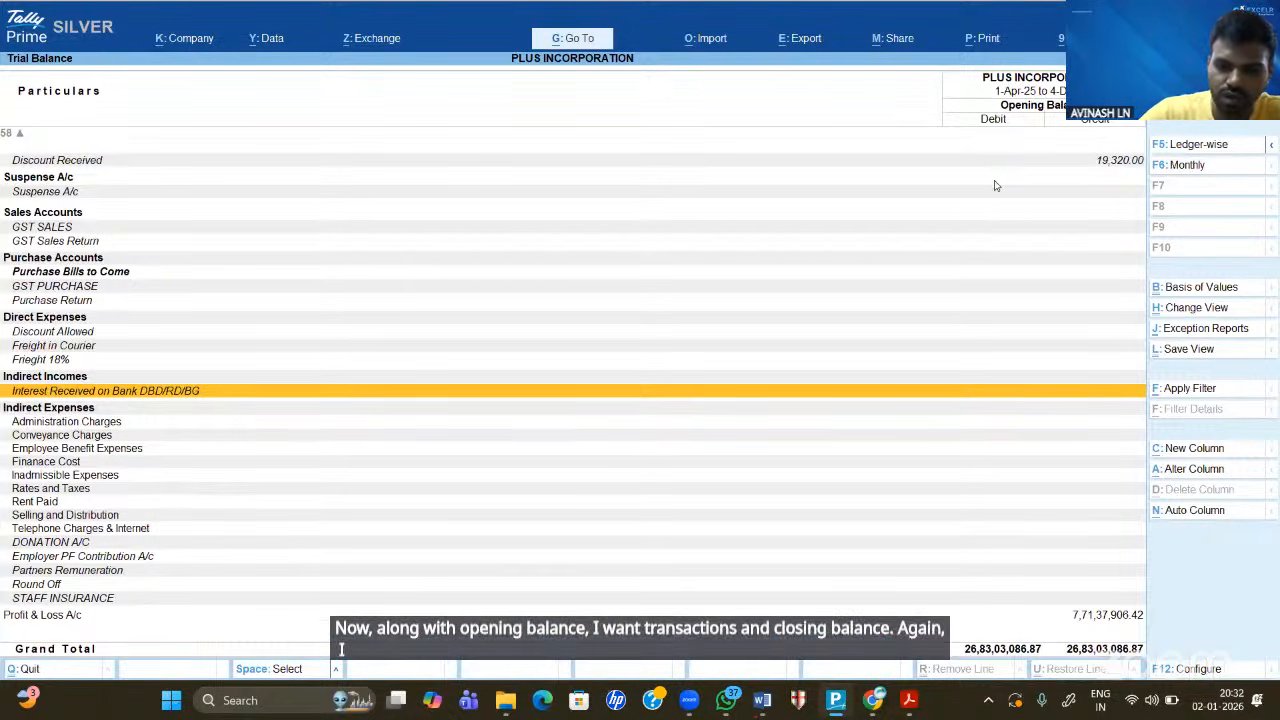
pyautogui.press('F12')
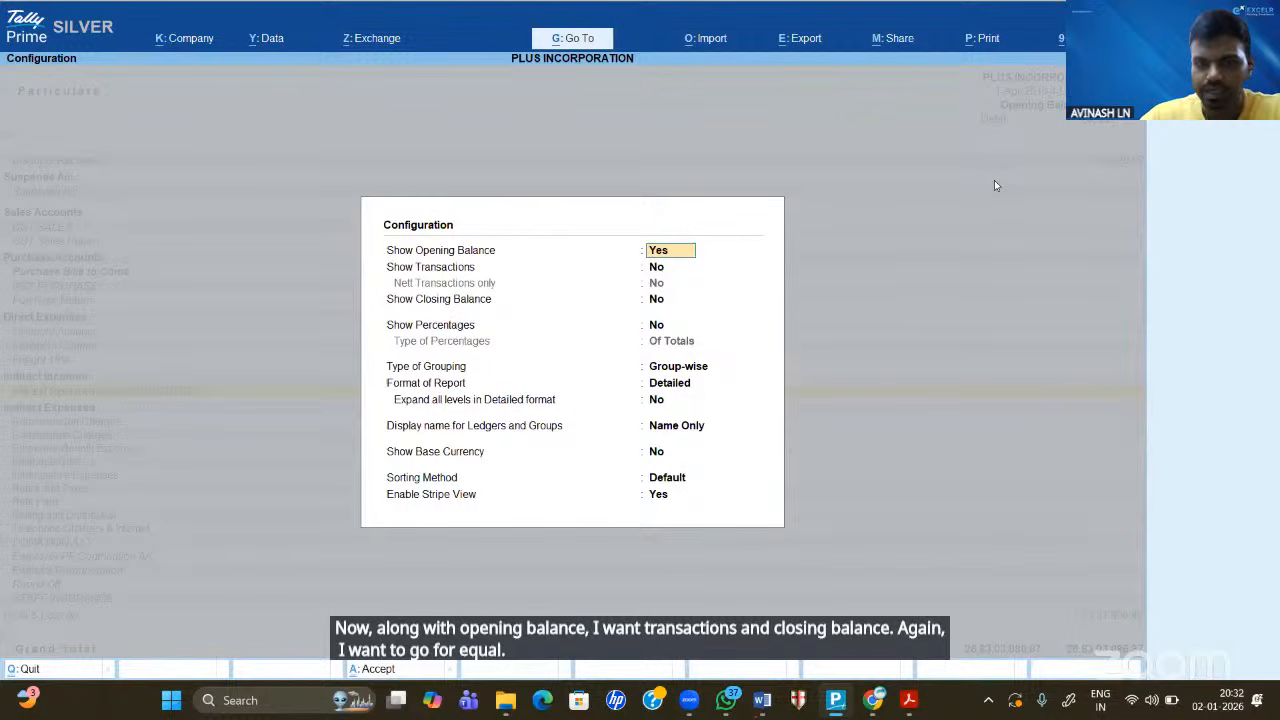
pyautogui.press('Return')
pyautogui.write('y')
pyautogui.press('Return')
pyautogui.press('Return')
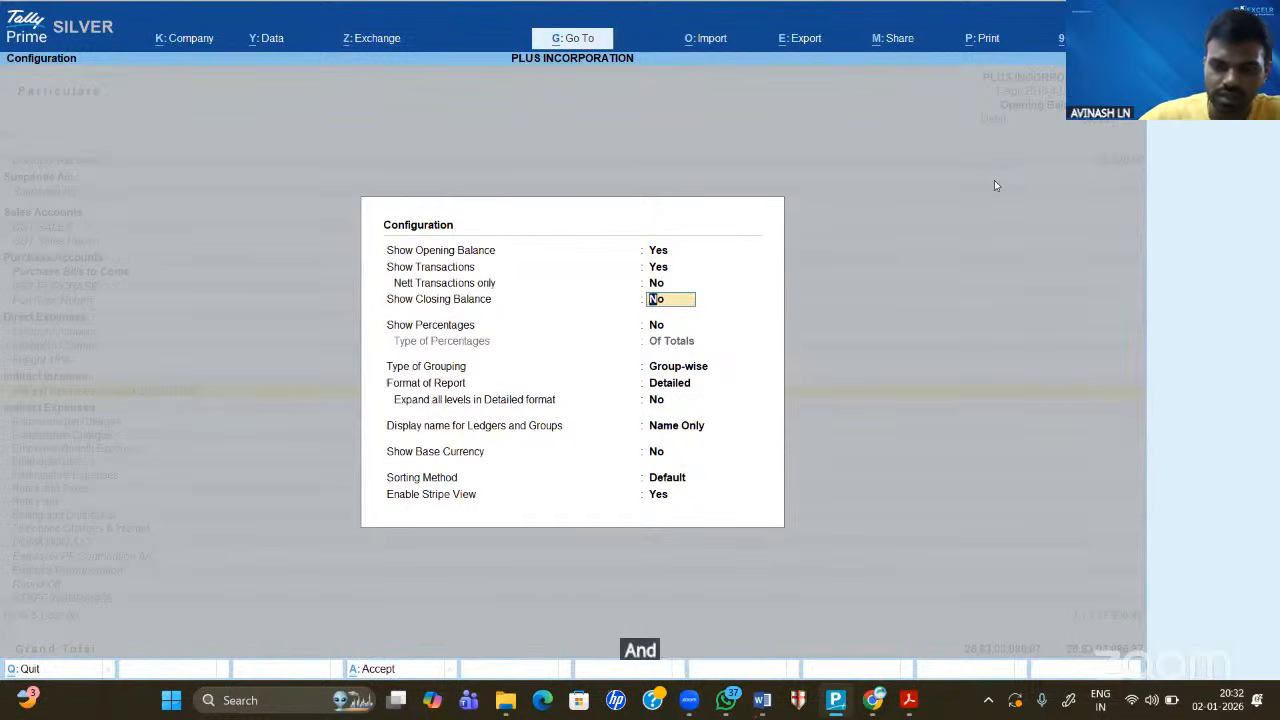
pyautogui.press('Up')
pyautogui.press('Up')
pyautogui.write('n')
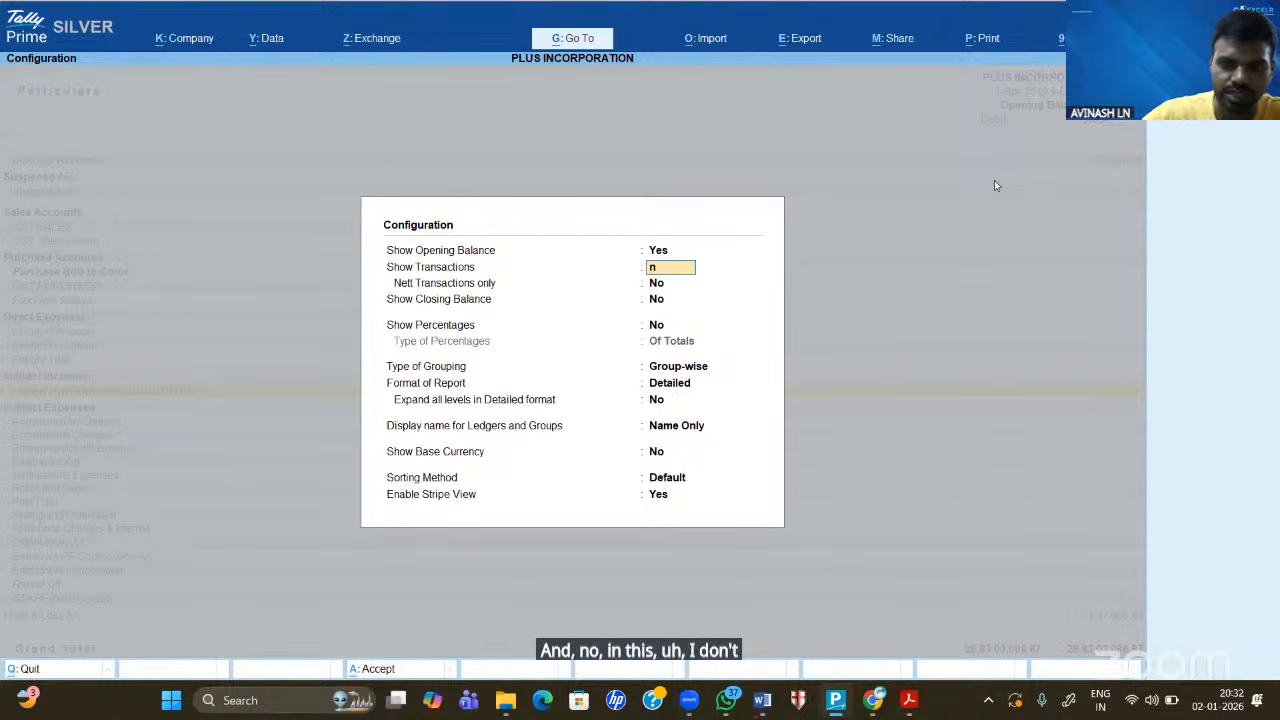
pyautogui.write('o')
pyautogui.press('Return')
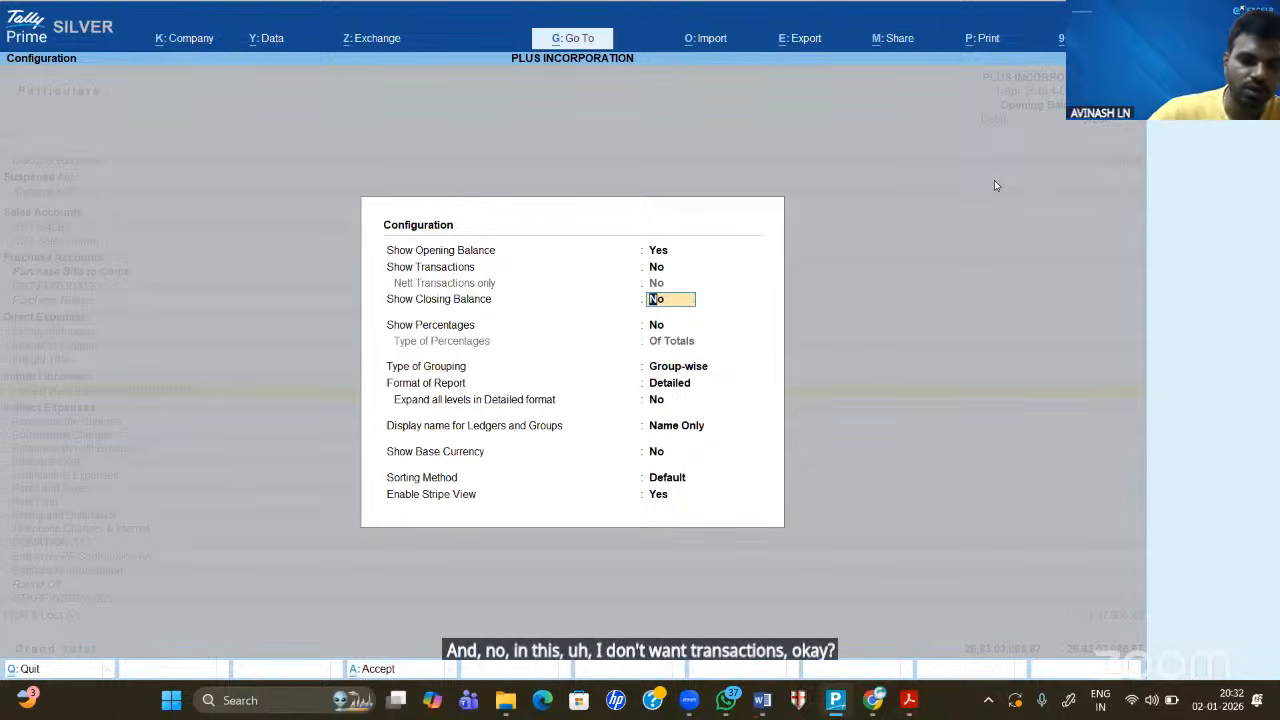
pyautogui.write('y')
pyautogui.press('Return')
pyautogui.press('Return')
pyautogui.press('Return')
pyautogui.press('Return')
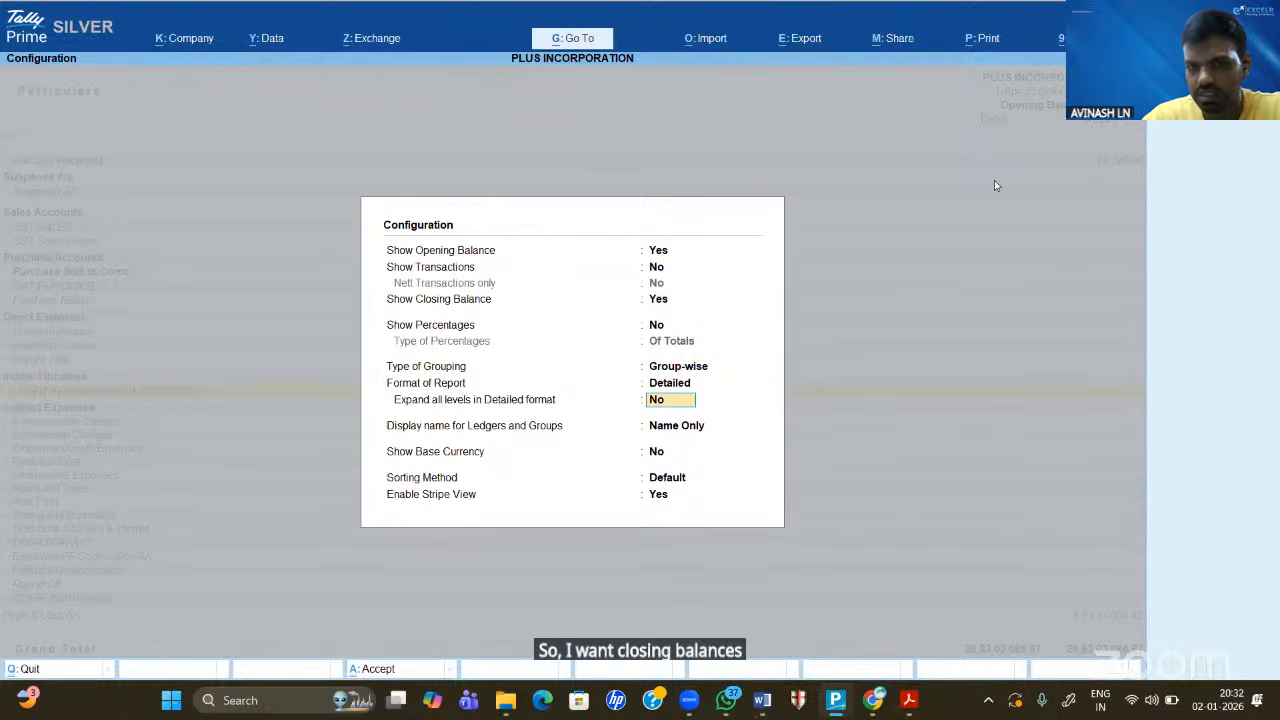
pyautogui.press('Return')
pyautogui.press('Return')
pyautogui.press('Return')
pyautogui.press('Return')
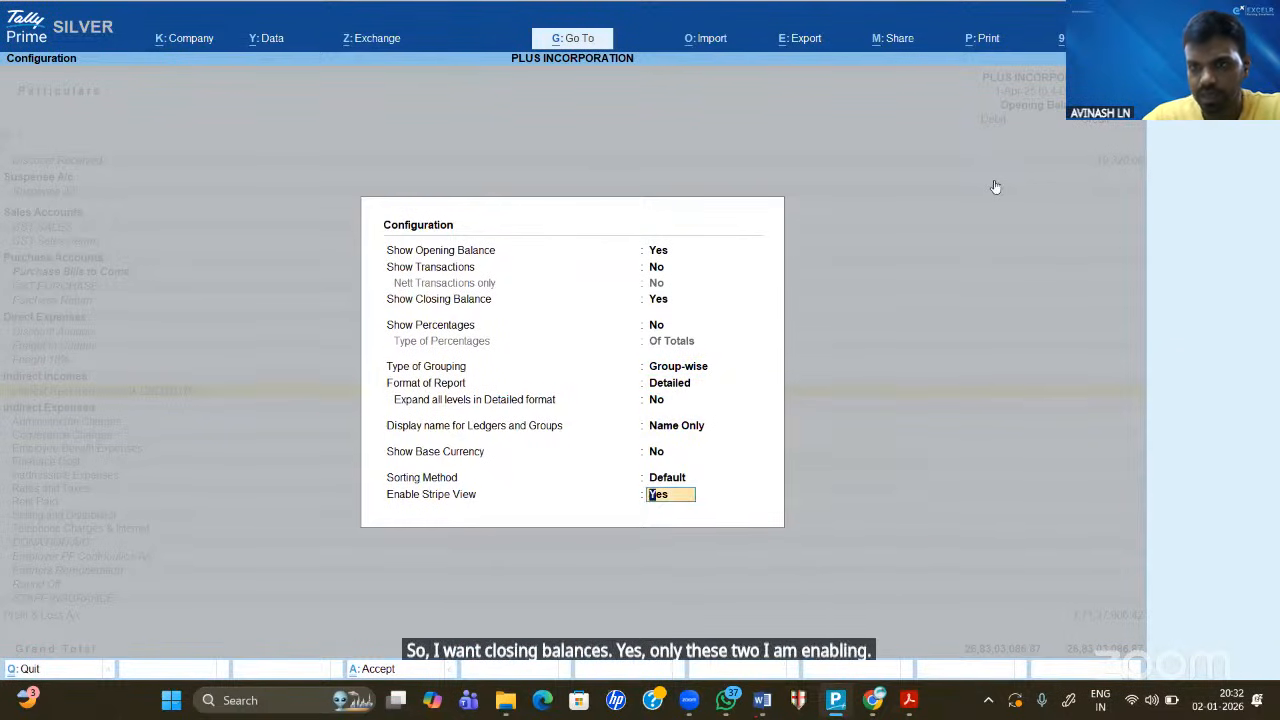
pyautogui.press('Return')
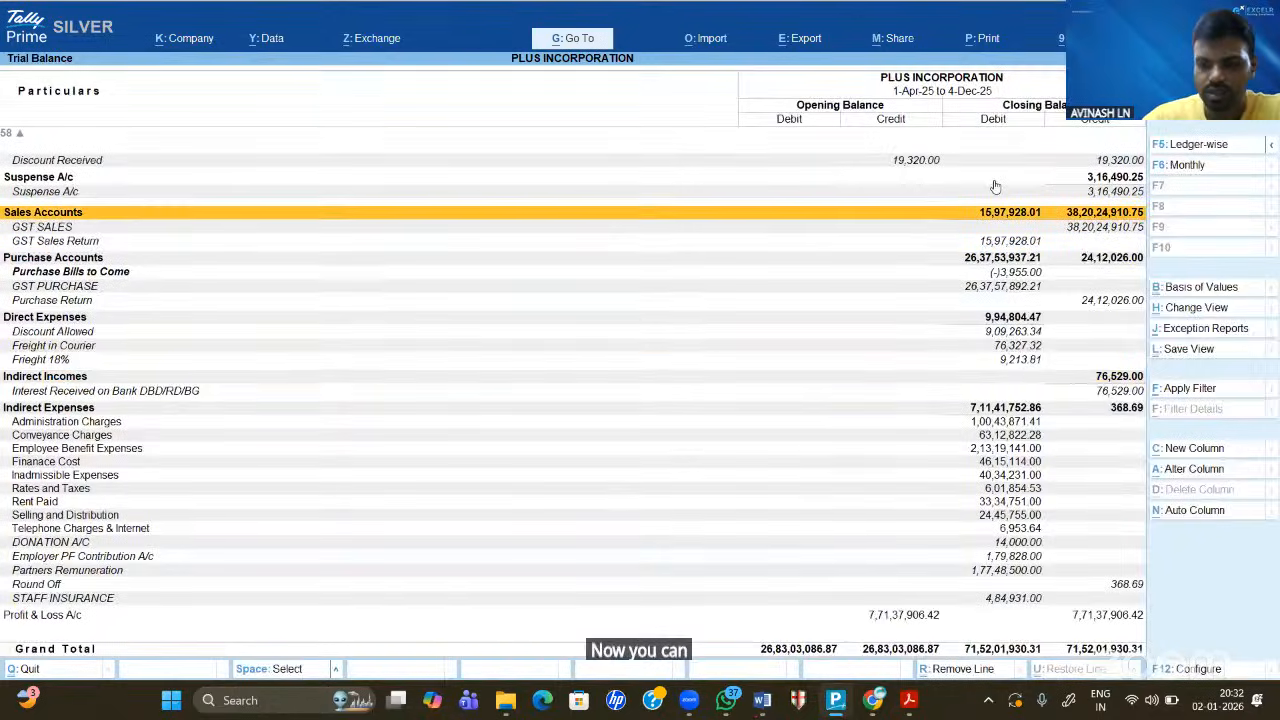
pyautogui.press('Up')
pyautogui.press('Up')
pyautogui.press('Up')
pyautogui.press('Up')
pyautogui.press('Up')
pyautogui.press('Up')
pyautogui.press('Up')
pyautogui.press('Up')
pyautogui.press('Up')
pyautogui.press('Up')
pyautogui.press('Up')
pyautogui.press('Up')
pyautogui.press('Up')
pyautogui.press('Up')
pyautogui.press('Up')
pyautogui.press('Up')
pyautogui.press('Up')
pyautogui.press('Up')
pyautogui.press('Up')
pyautogui.press('Up')
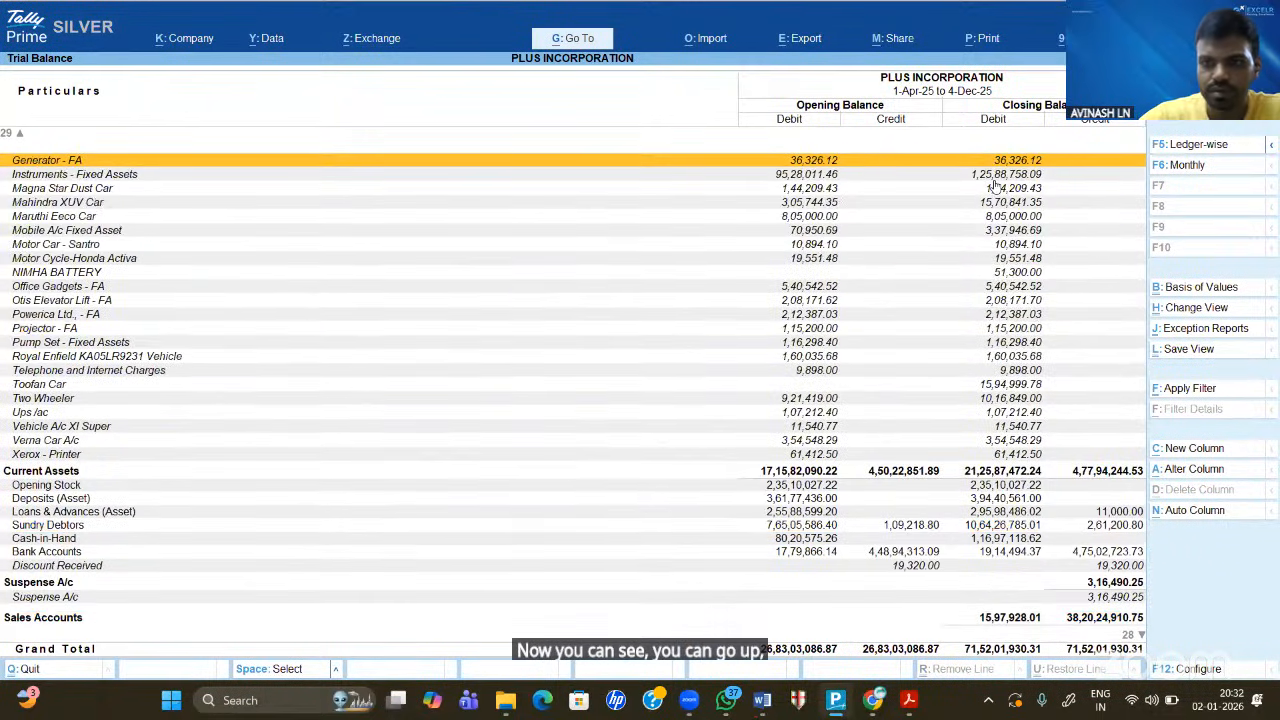
# - Page through the two-period trial balance from the top down to Profit & Loss A/c and back
pyautogui.press('Home')
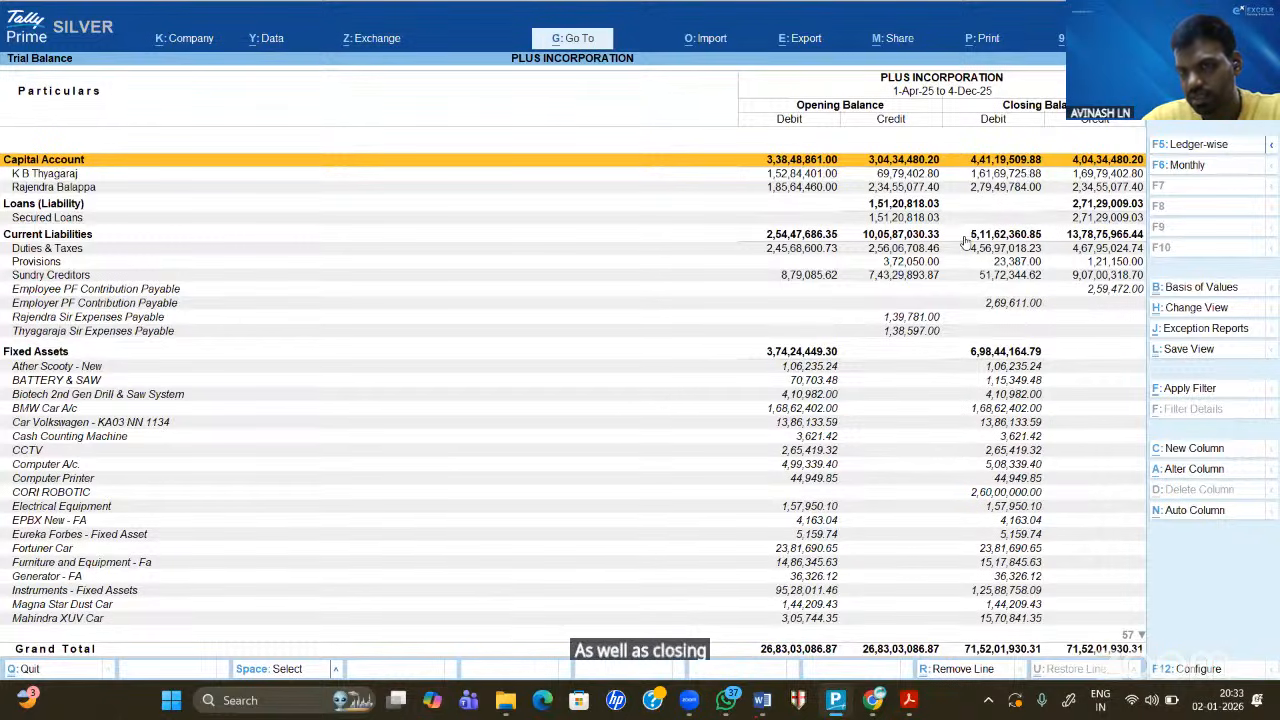
pyautogui.press('pagedown')
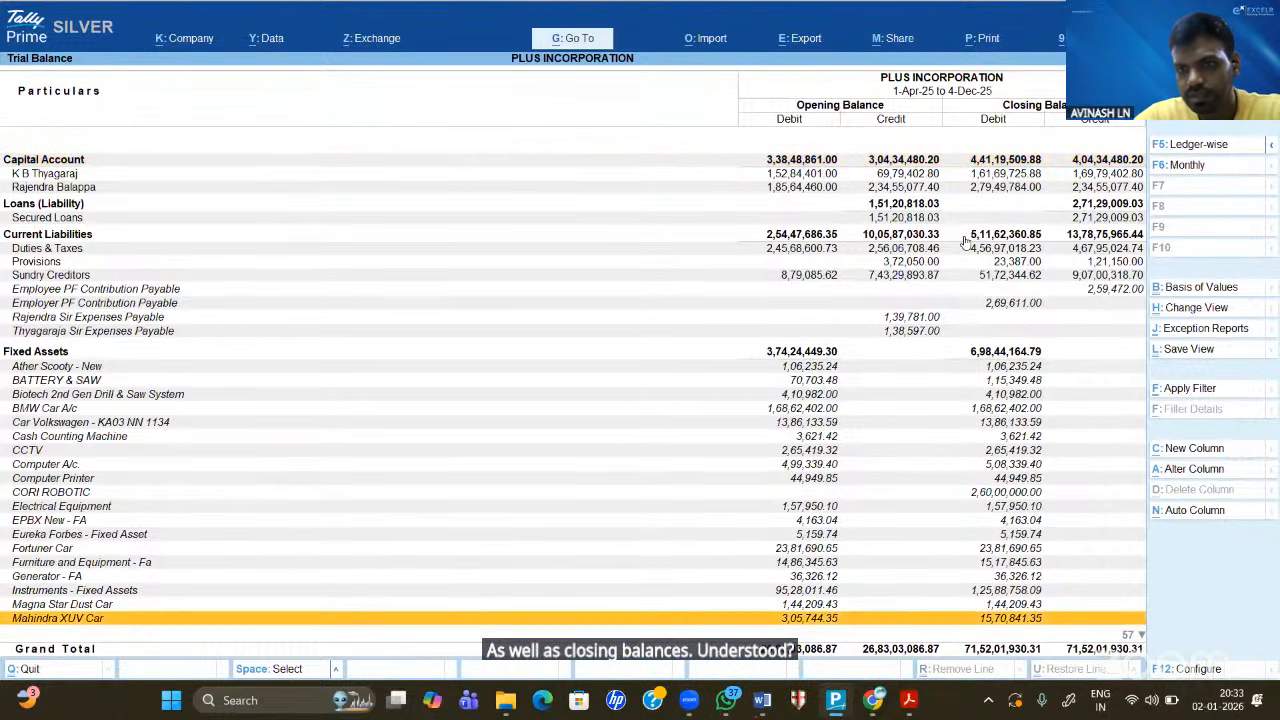
pyautogui.press('pagedown')
pyautogui.press('pagedown')
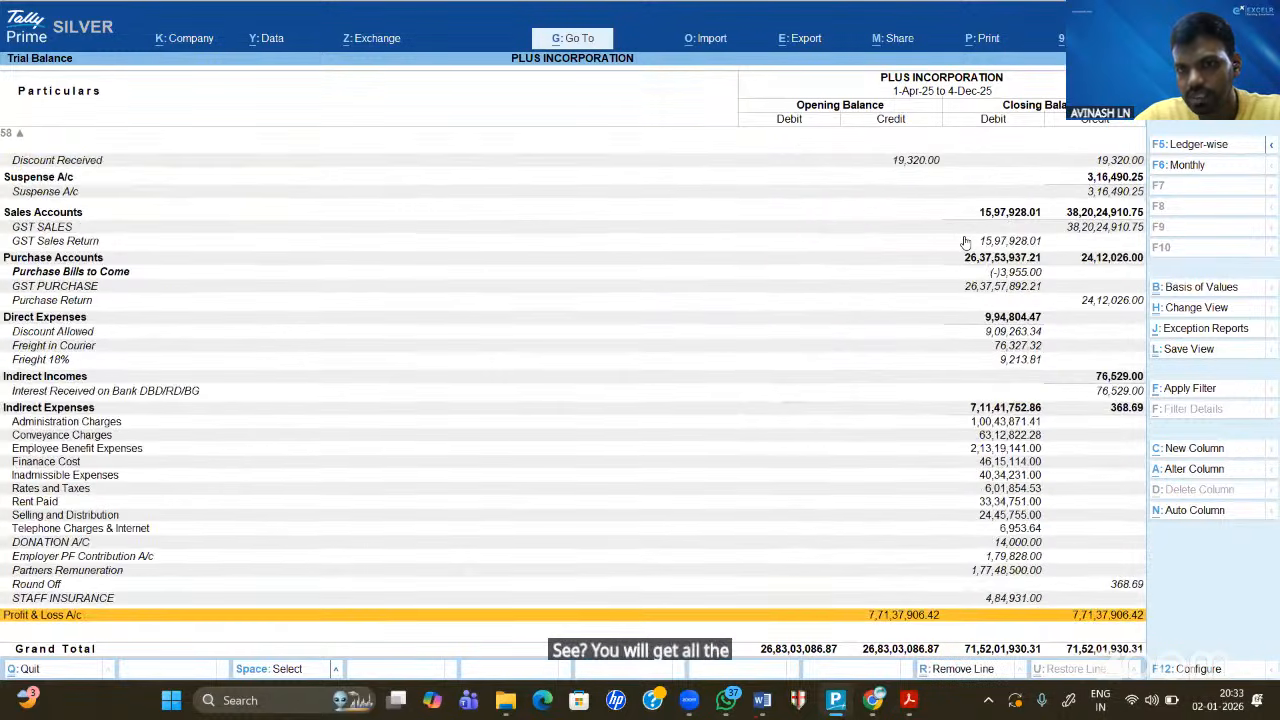
pyautogui.press('pageup')
pyautogui.press('pageup')
pyautogui.press('pageup')
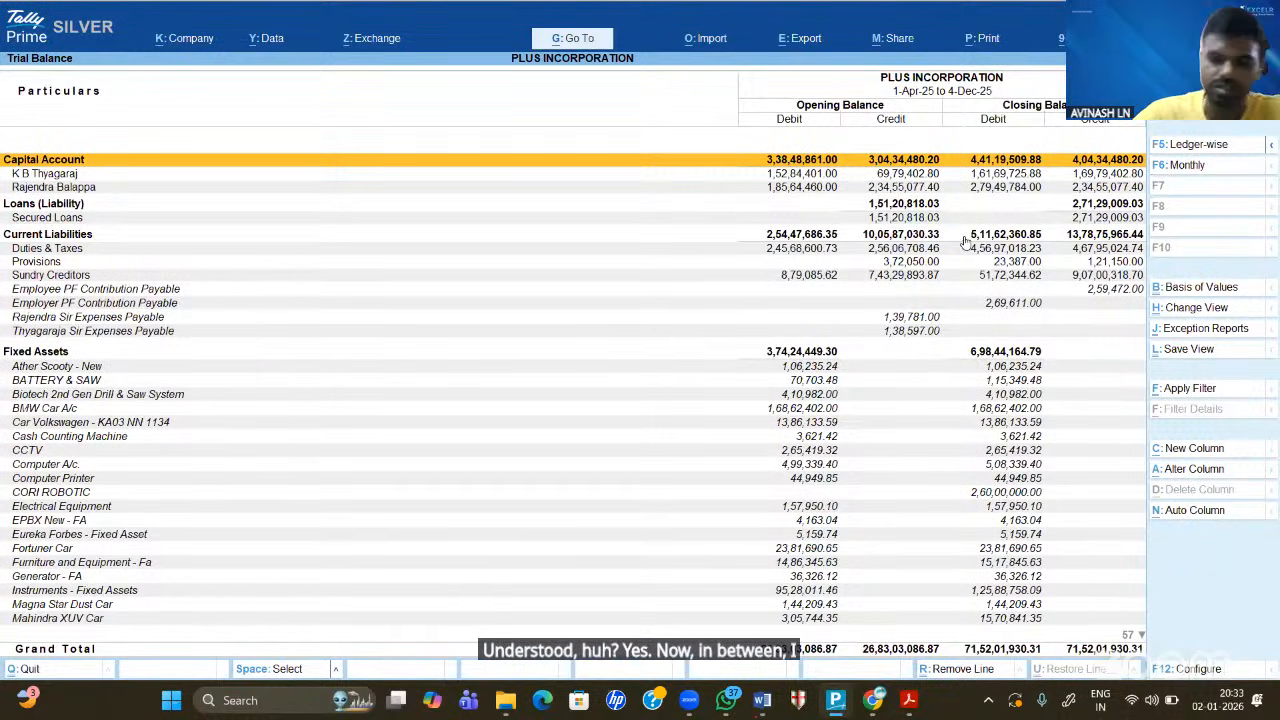
# - Set Show Transactions to Yes in the Trial Balance configuration and accept it
pyautogui.press('F12')
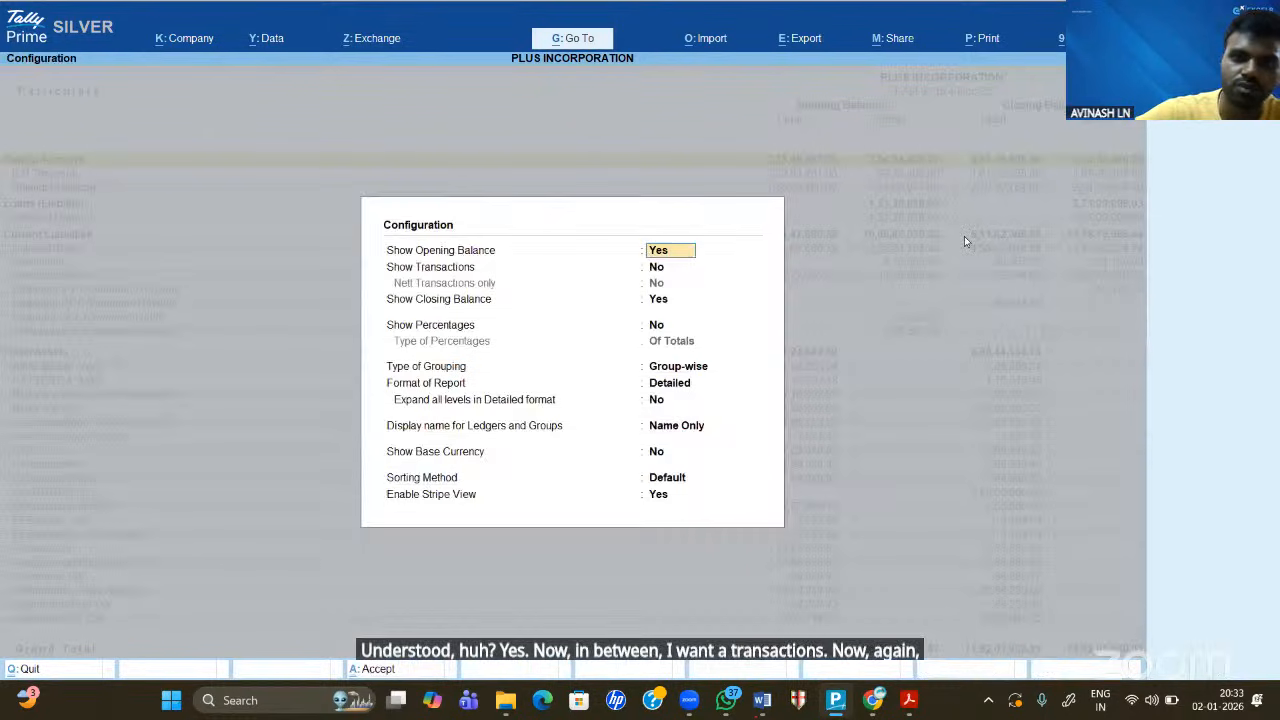
pyautogui.press('Return')
pyautogui.write('ye')
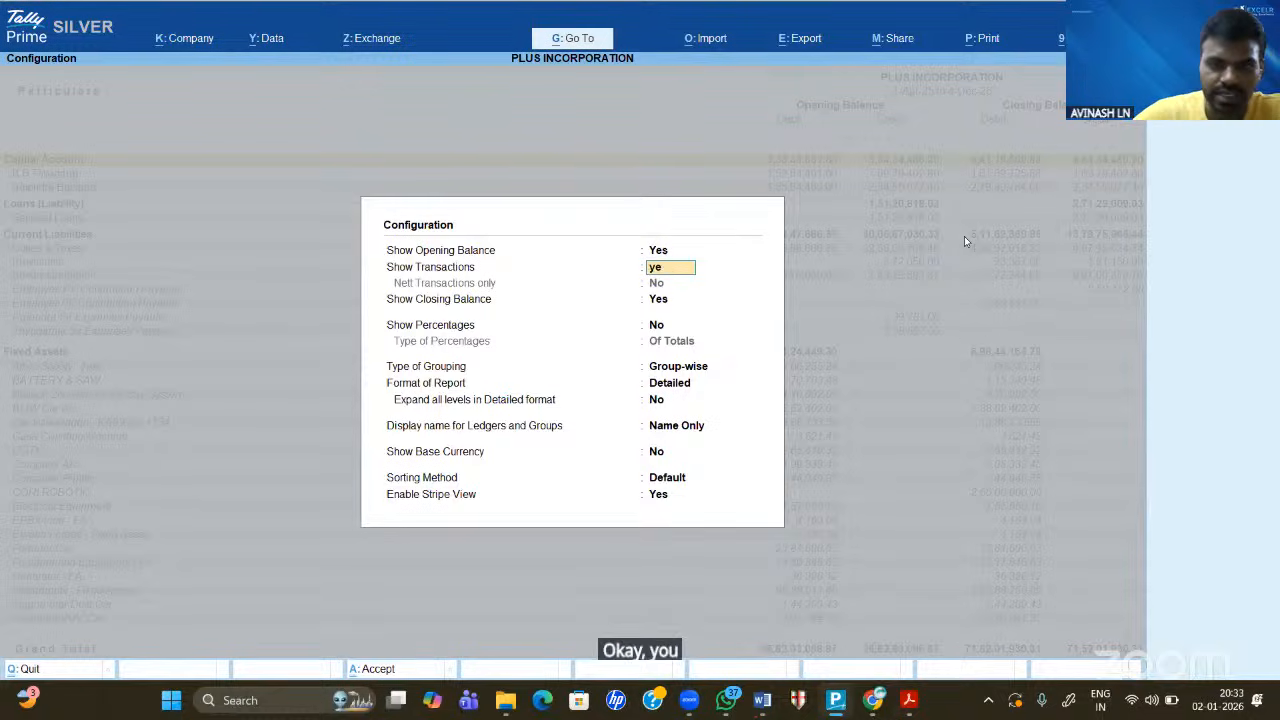
pyautogui.write('s')
pyautogui.press('Return')
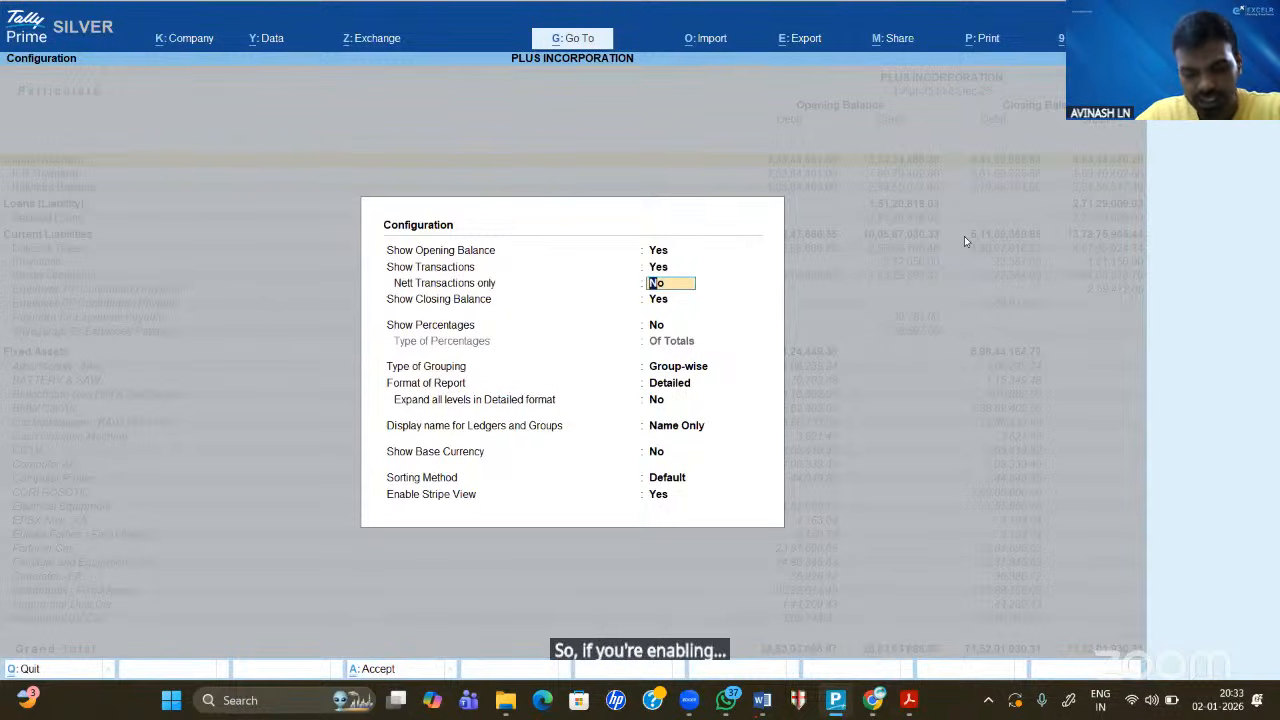
pyautogui.press('ctrl')
pyautogui.hotkey('ctrl', 'a')
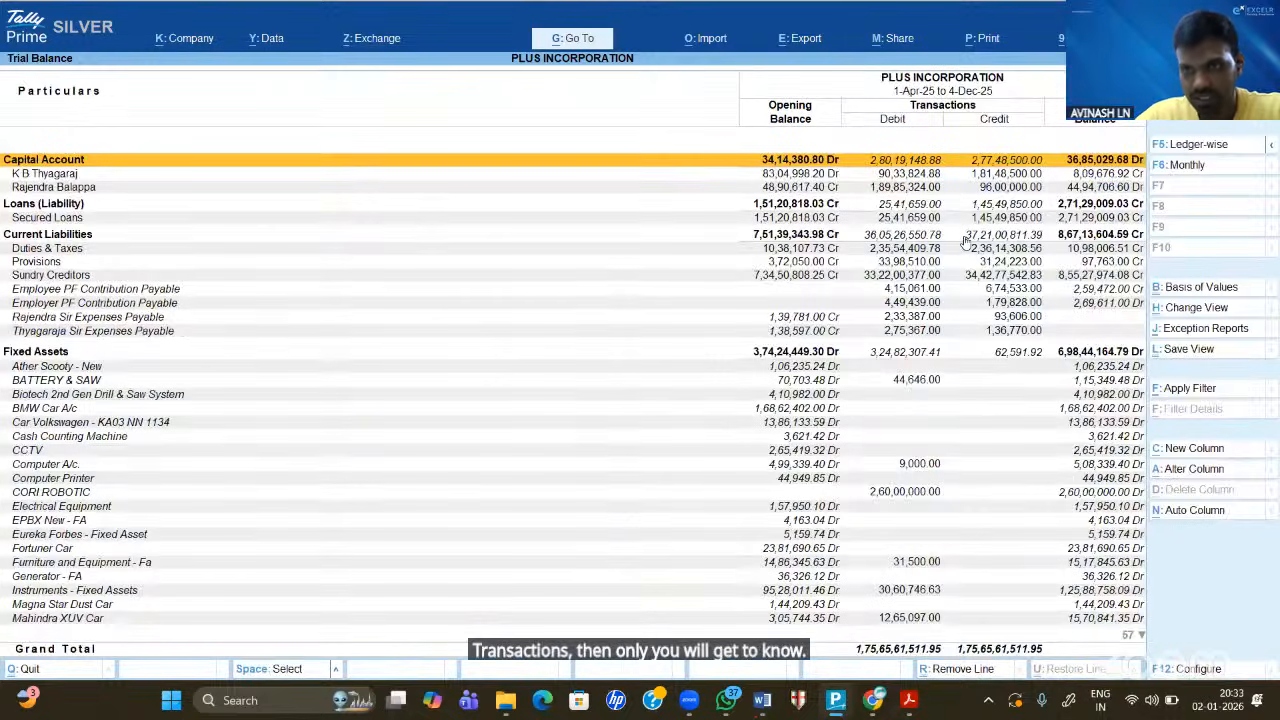
# - Review the ledgers from fixed assets down to Suspense A/c, marking the BATTERY & SAW row
pyautogui.press('Down')
pyautogui.press('Down')
pyautogui.press('Down')
pyautogui.press('Down')
pyautogui.press('Down')
pyautogui.press('Down')
pyautogui.press('Down')
pyautogui.press('Down')
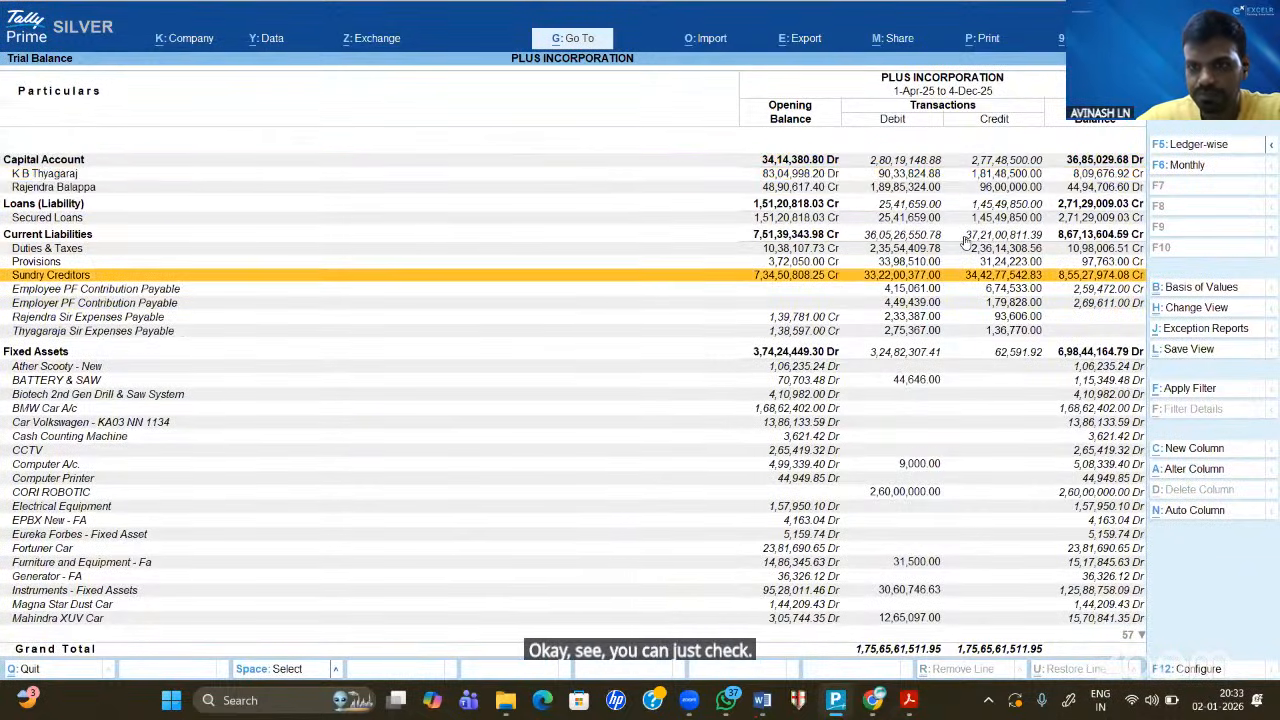
pyautogui.press('Down')
pyautogui.press('Down')
pyautogui.press('Down')
pyautogui.press('Down')
pyautogui.press('Down')
pyautogui.press('Down')
pyautogui.press('Down')
pyautogui.press('Down')
pyautogui.press('Down')
pyautogui.press('Down')
pyautogui.press('Down')
pyautogui.press('Down')
pyautogui.press('Down')
pyautogui.press('Down')
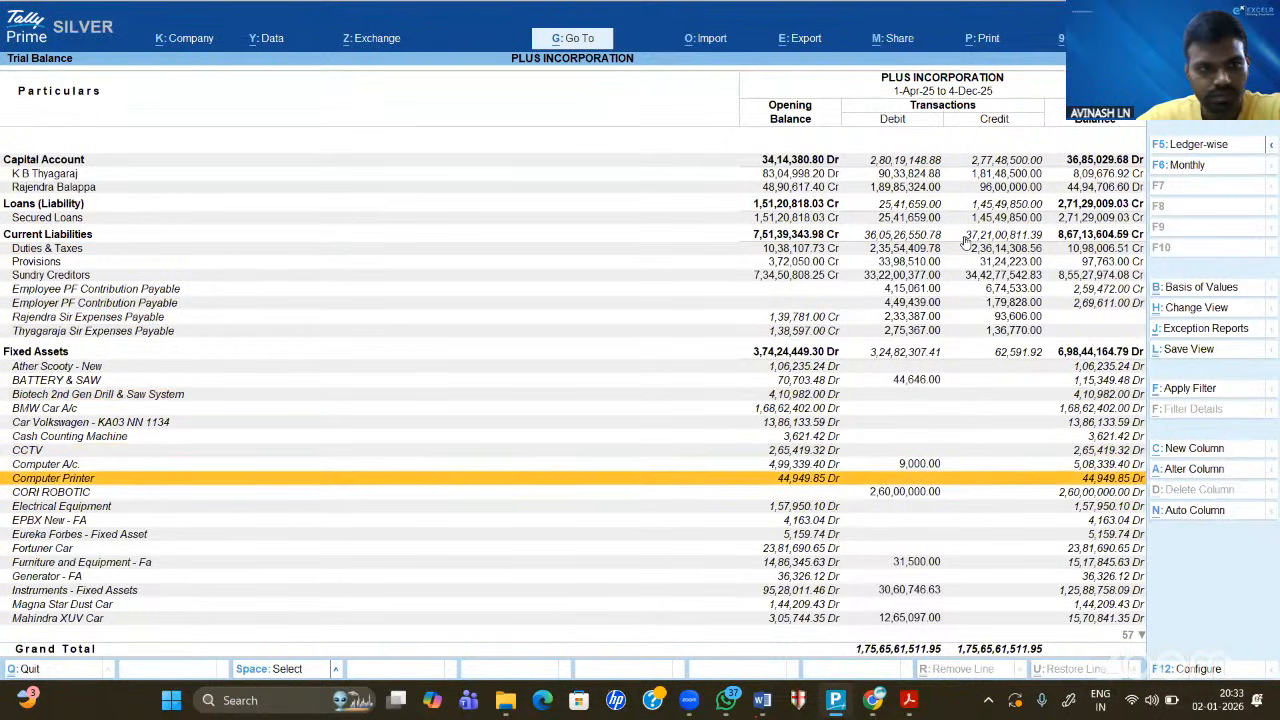
pyautogui.press('Down')
pyautogui.press('Down')
pyautogui.press('Down')
pyautogui.press('Up')
pyautogui.press('Up')
pyautogui.press('Up')
pyautogui.press('Up')
pyautogui.press('Up')
pyautogui.press('Up')
pyautogui.press('Up')
pyautogui.press('Up')
pyautogui.press('Up')
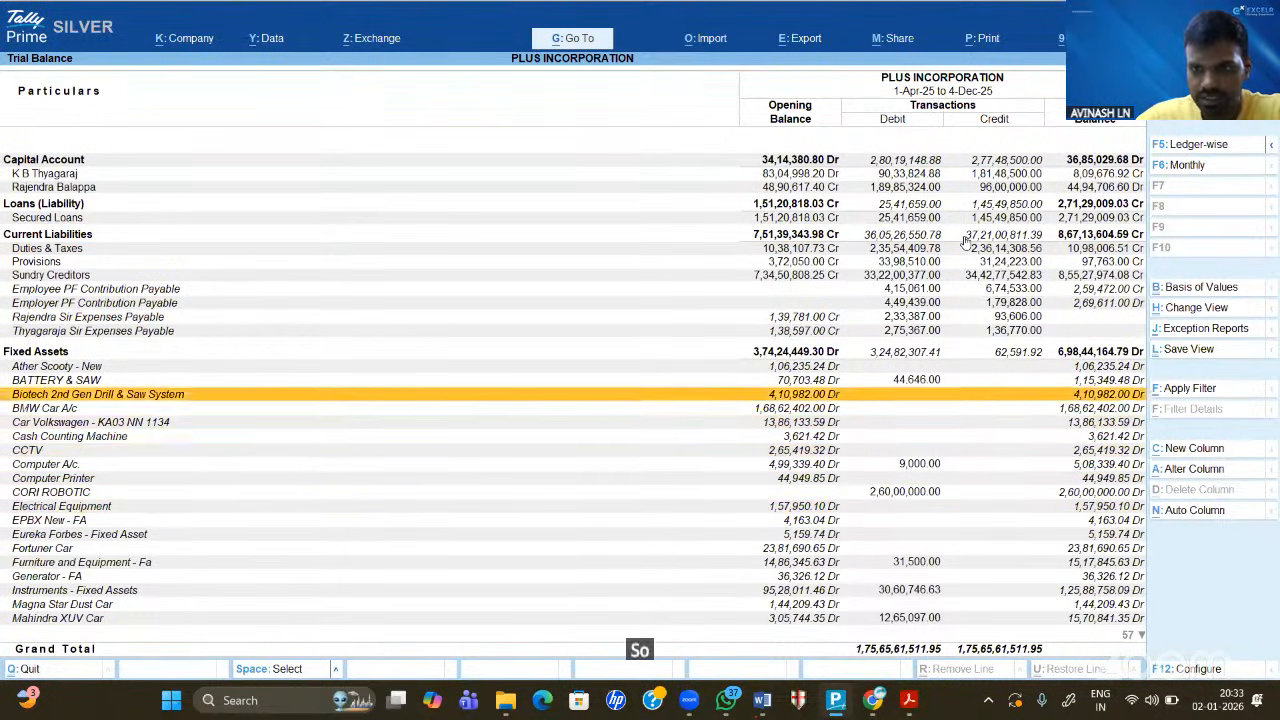
pyautogui.press('Up')
pyautogui.press('space')
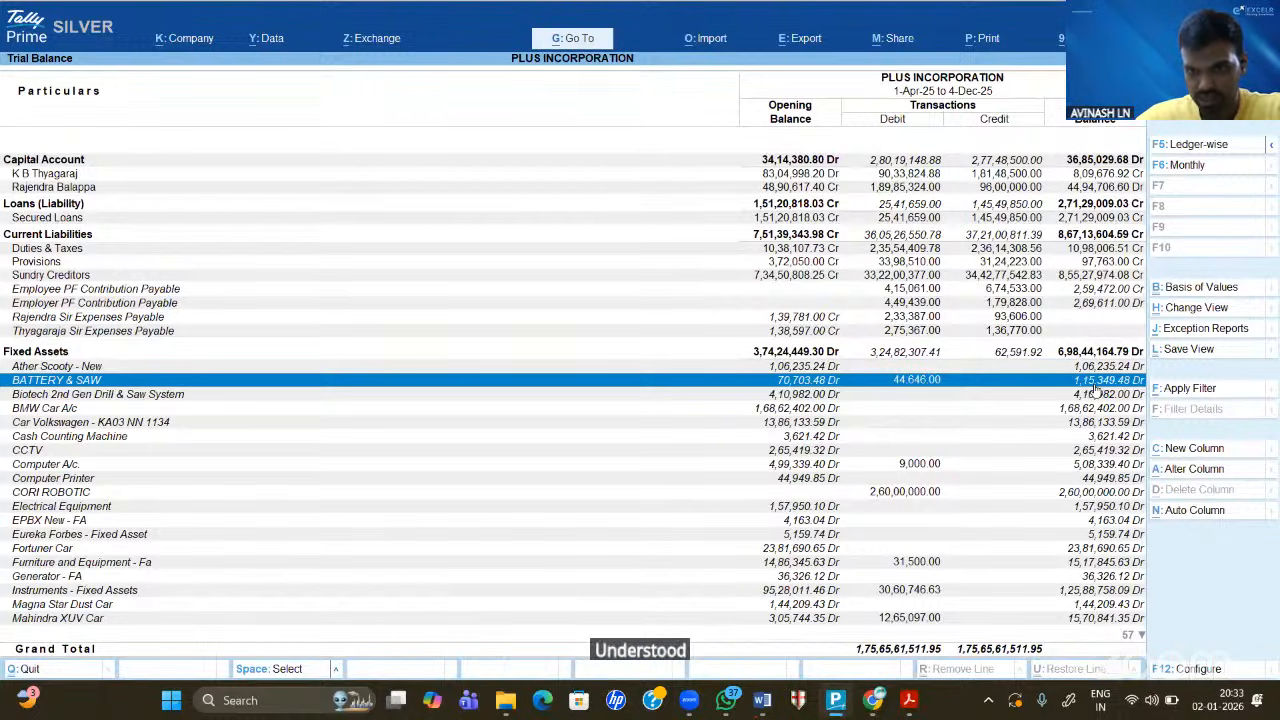
pyautogui.press('Down')
pyautogui.press('Down')
pyautogui.press('Down')
pyautogui.press('Down')
pyautogui.press('Down')
pyautogui.press('Down')
pyautogui.press('Down')
pyautogui.press('Down')
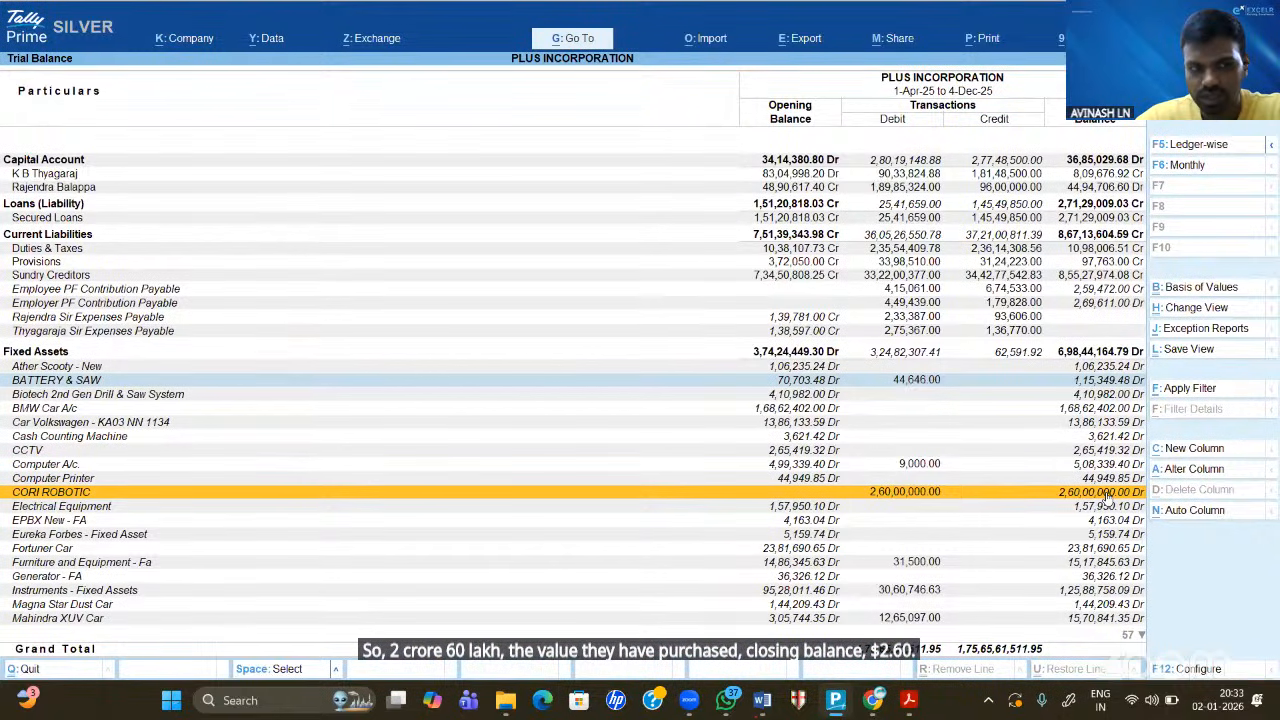
pyautogui.press('Down')
pyautogui.press('Down')
pyautogui.press('Down')
pyautogui.press('Down')
pyautogui.press('Down')
pyautogui.press('Down')
pyautogui.press('Down')
pyautogui.press('Down')
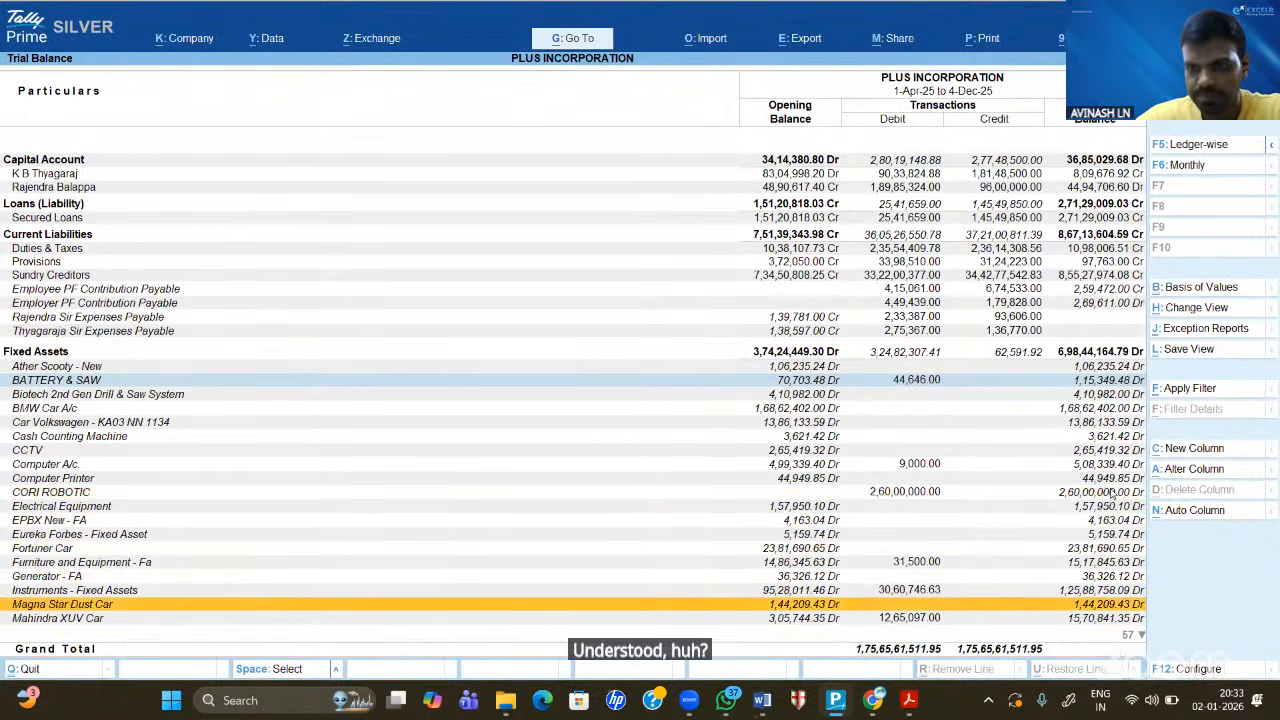
pyautogui.press('Down')
pyautogui.press('Down')
pyautogui.press('Down')
pyautogui.press('Down')
pyautogui.press('Down')
pyautogui.press('Down')
pyautogui.press('Down')
pyautogui.press('Down')
pyautogui.press('Down')
pyautogui.press('Down')
pyautogui.press('Down')
pyautogui.press('Down')
pyautogui.press('Down')
pyautogui.press('Down')
pyautogui.press('Down')
pyautogui.press('Down')
pyautogui.press('Down')
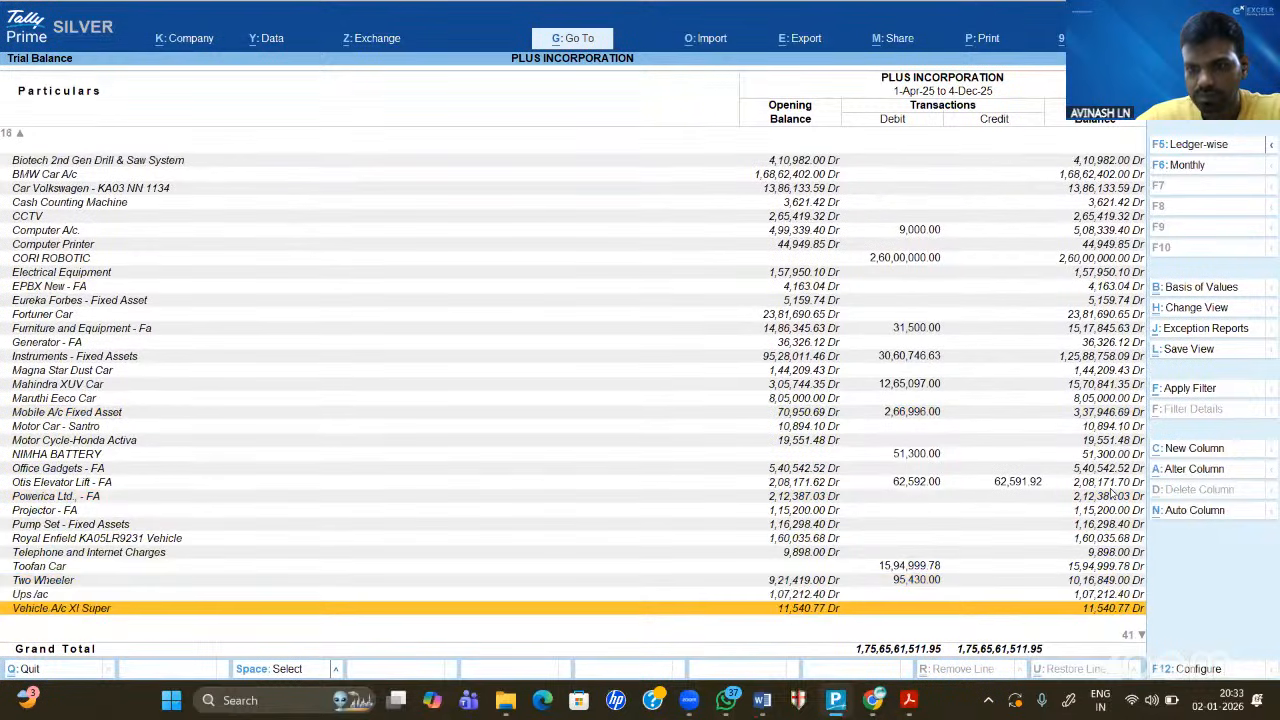
pyautogui.press('Down')
pyautogui.press('Down')
pyautogui.press('Down')
pyautogui.press('Down')
pyautogui.press('Down')
pyautogui.press('Down')
pyautogui.press('Down')
pyautogui.press('Down')
pyautogui.press('Down')
pyautogui.press('Down')
pyautogui.press('Down')
pyautogui.press('Down')
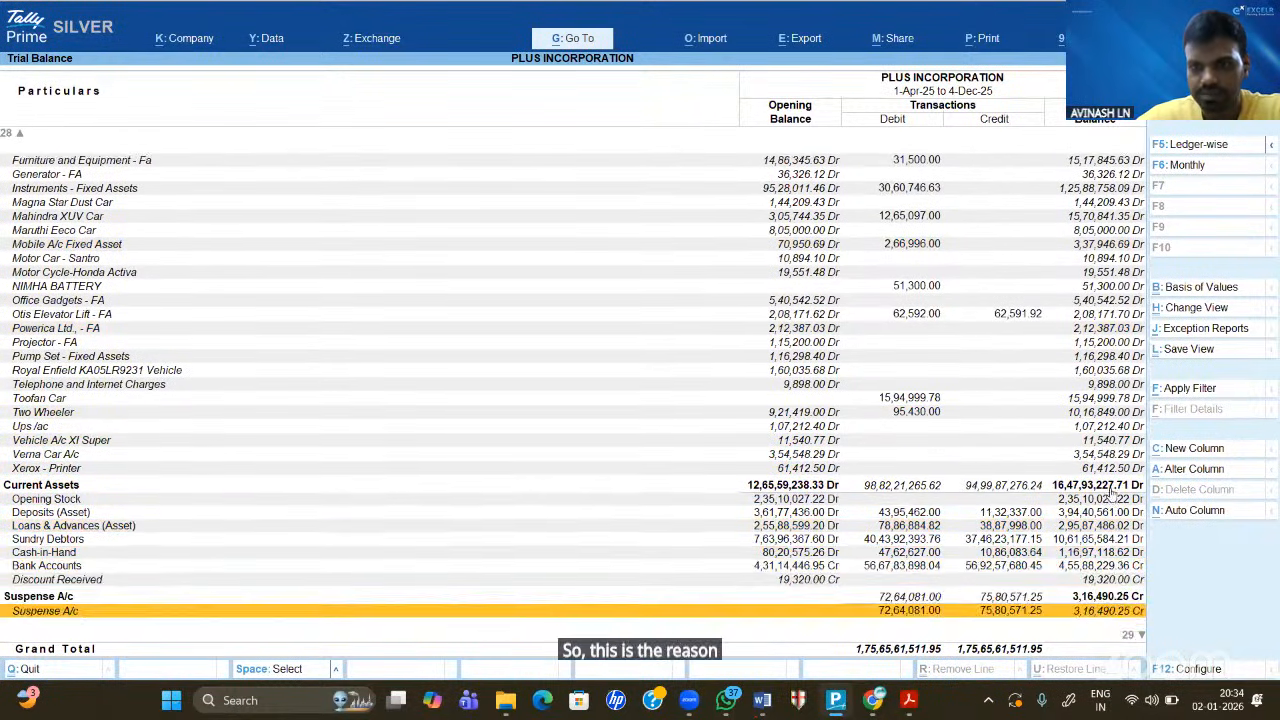
pyautogui.press('Down')
pyautogui.press('Down')
pyautogui.press('Down')
pyautogui.press('Down')
pyautogui.press('Down')
pyautogui.press('Down')
pyautogui.press('Down')
pyautogui.press('Down')
pyautogui.press('Down')
pyautogui.press('Down')
pyautogui.press('Down')
pyautogui.press('Down')
pyautogui.press('Down')
pyautogui.press('Down')
pyautogui.press('Down')
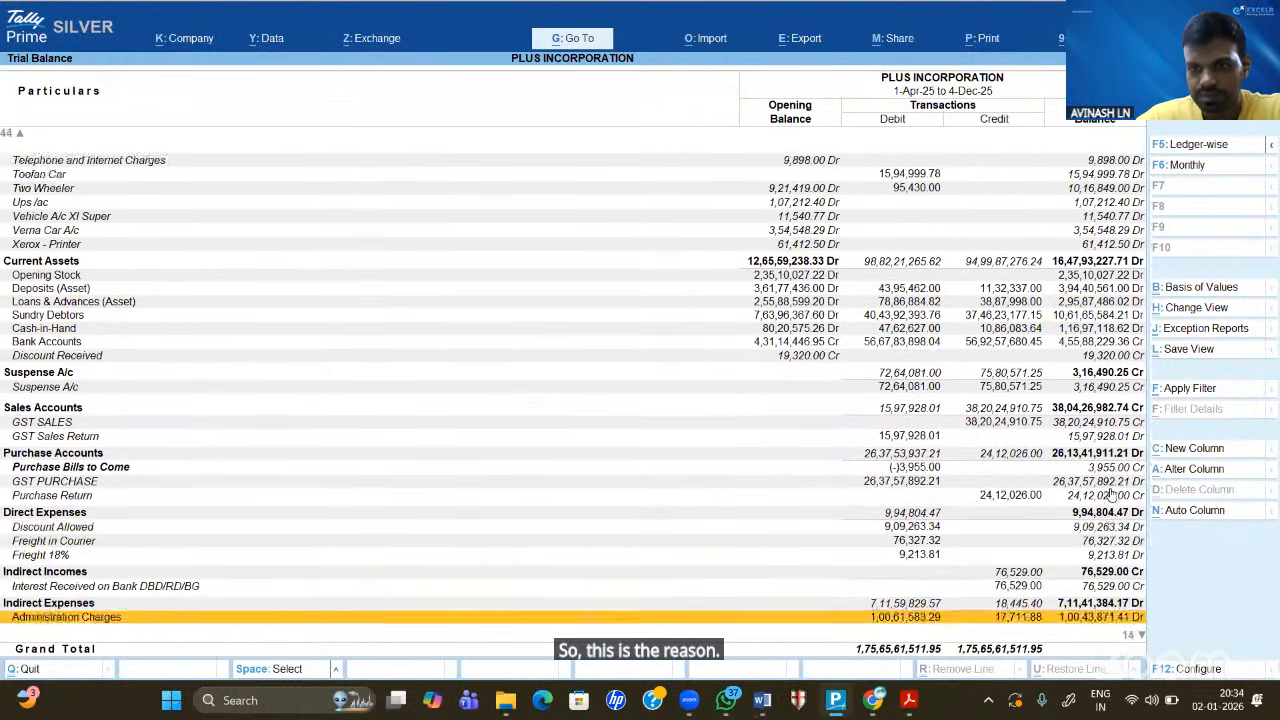
pyautogui.press('Down')
pyautogui.press('Down')
pyautogui.press('Up')
pyautogui.press('Up')
pyautogui.press('Up')
pyautogui.press('Up')
pyautogui.press('Up')
pyautogui.press('Up')
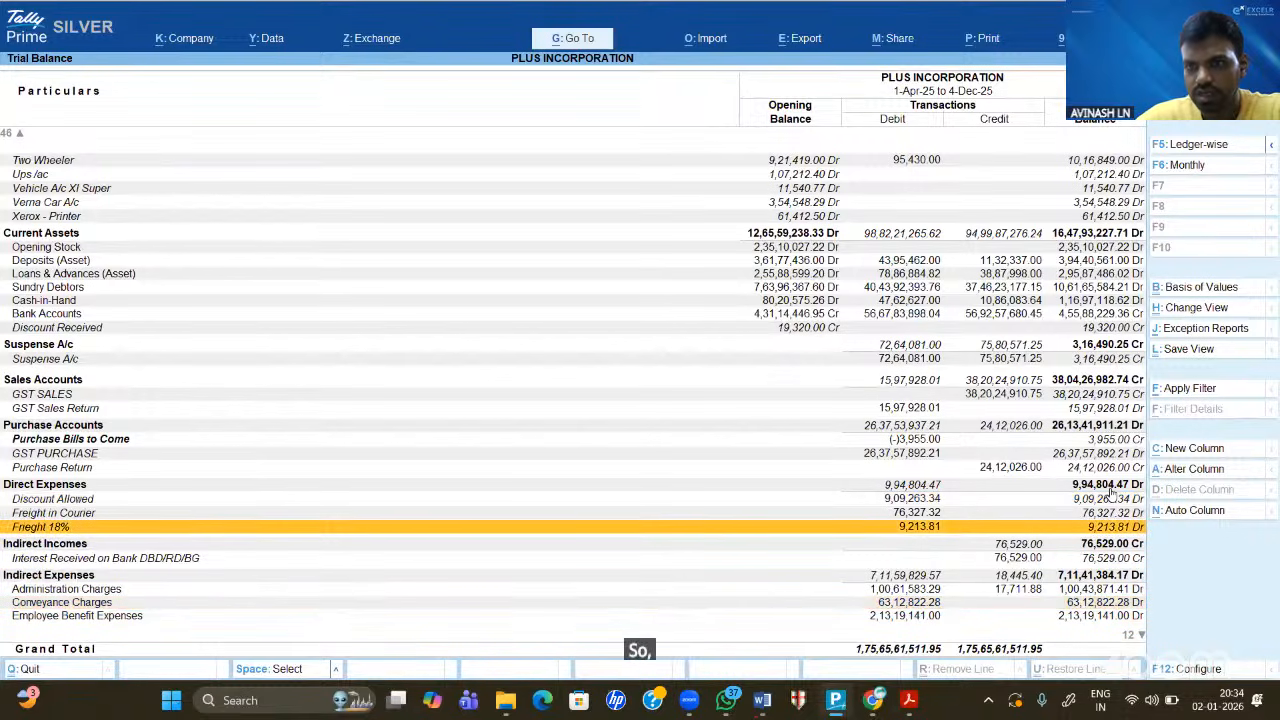
pyautogui.press('Up')
pyautogui.press('Up')
pyautogui.press('Up')
pyautogui.press('Up')
pyautogui.press('Up')
pyautogui.press('Up')
pyautogui.press('Up')
pyautogui.press('Up')
pyautogui.press('Up')
pyautogui.press('Up')
pyautogui.press('Up')
pyautogui.press('Up')
pyautogui.press('Up')
pyautogui.press('Up')
pyautogui.press('Up')
pyautogui.press('Up')
pyautogui.press('Up')
pyautogui.press('Up')
pyautogui.press('Up')
pyautogui.press('Up')
pyautogui.press('Down')
pyautogui.press('Down')
pyautogui.press('Down')
pyautogui.press('Down')
pyautogui.press('Down')
pyautogui.press('Down')
pyautogui.press('Down')
pyautogui.press('Down')
pyautogui.press('Down')
pyautogui.press('Down')
pyautogui.press('Down')
pyautogui.press('Down')
pyautogui.press('Down')
pyautogui.press('Down')
pyautogui.press('Down')
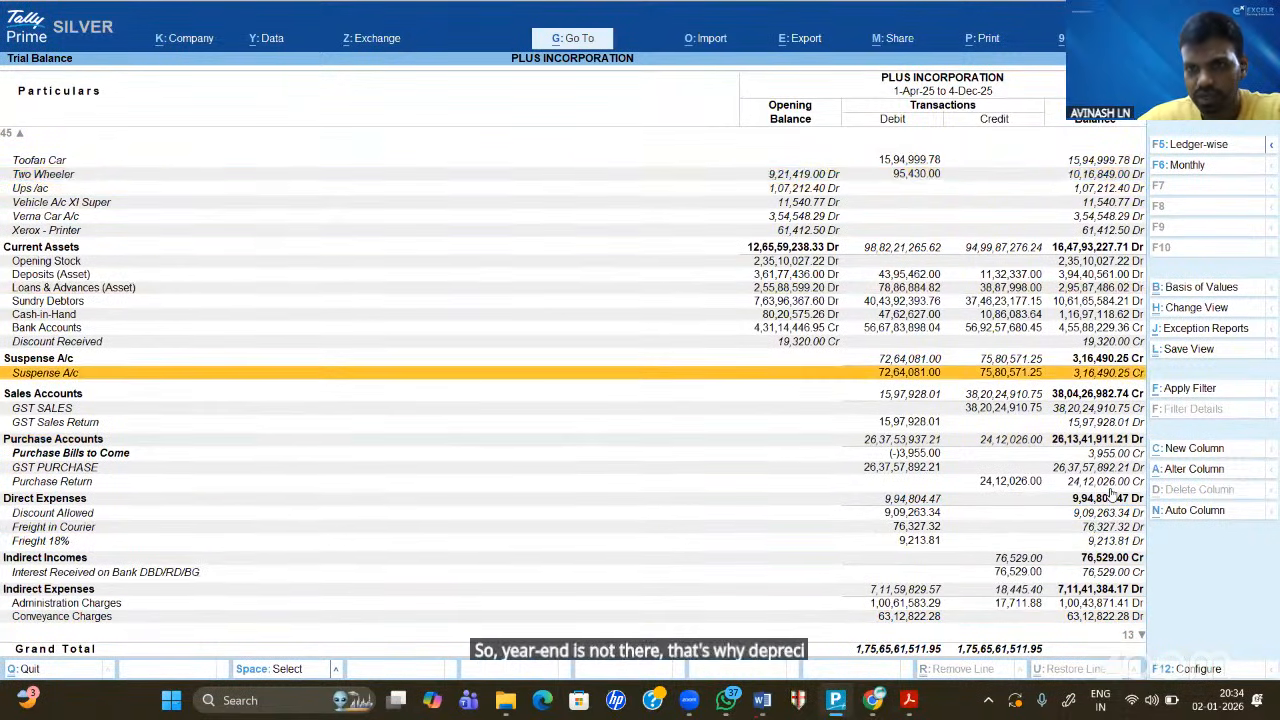
pyautogui.press('Down')
pyautogui.press('Down')
pyautogui.press('Down')
pyautogui.press('Down')
pyautogui.press('Down')
pyautogui.press('Down')
pyautogui.press('Down')
pyautogui.press('Down')
pyautogui.press('Down')
pyautogui.press('Down')
pyautogui.press('Down')
pyautogui.press('Down')
pyautogui.press('Down')
pyautogui.press('Down')
pyautogui.press('Down')
pyautogui.press('Down')
pyautogui.press('Down')
pyautogui.press('Down')
pyautogui.press('Down')
pyautogui.press('Down')
pyautogui.press('Up')
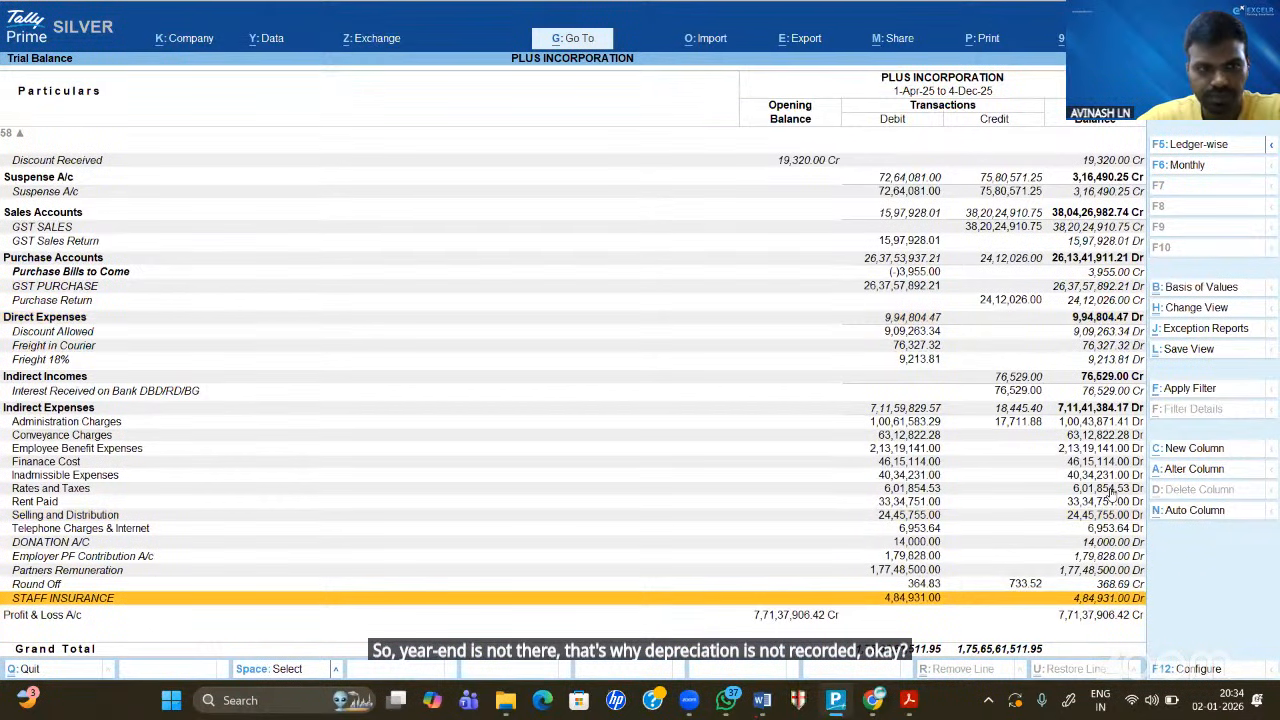
pyautogui.press('Up')
pyautogui.press('Up')
pyautogui.press('Up')
pyautogui.press('Up')
pyautogui.press('Up')
pyautogui.press('Up')
pyautogui.press('Up')
pyautogui.press('Up')
pyautogui.press('Up')
pyautogui.press('Up')
pyautogui.press('Up')
pyautogui.press('Up')
pyautogui.press('Up')
pyautogui.press('Up')
pyautogui.press('Up')
pyautogui.press('Up')
pyautogui.press('Up')
pyautogui.press('Up')
pyautogui.press('Up')
pyautogui.press('Up')
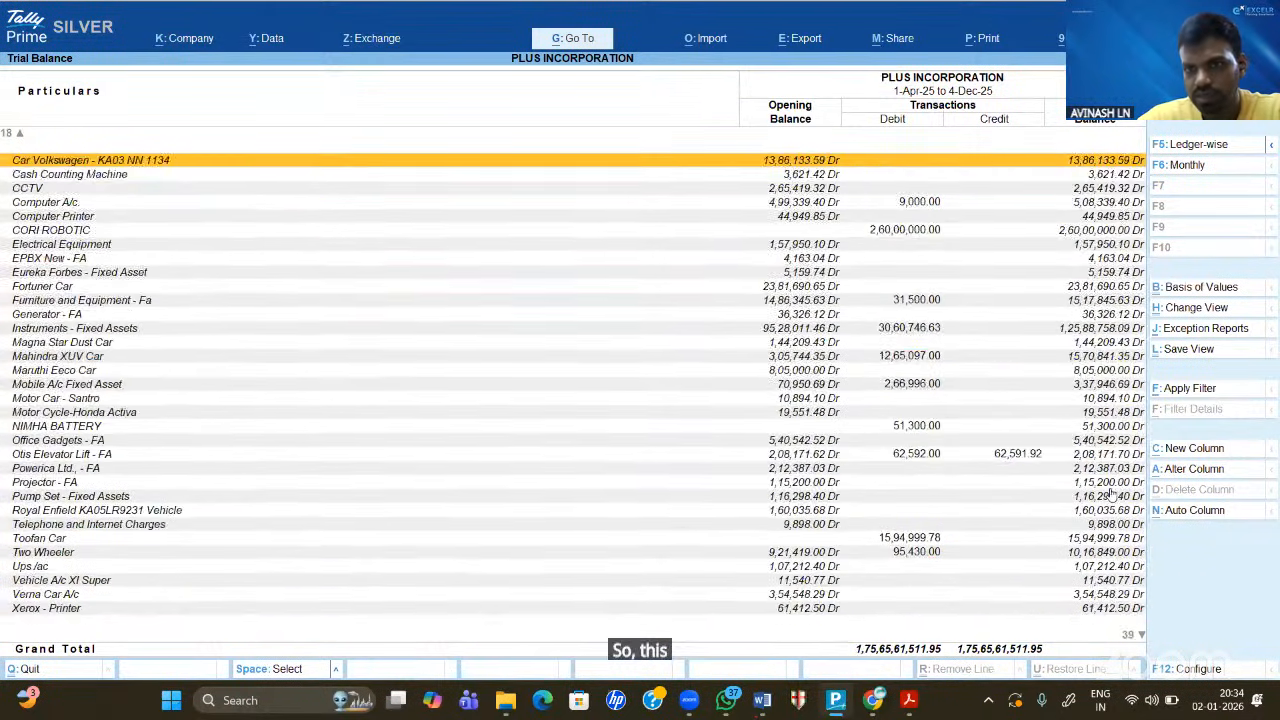
pyautogui.press('Up')
pyautogui.press('Up')
pyautogui.press('Up')
pyautogui.press('Up')
pyautogui.press('Up')
pyautogui.press('Up')
pyautogui.press('Up')
pyautogui.press('Up')
pyautogui.press('Up')
pyautogui.press('Up')
pyautogui.press('Up')
pyautogui.press('Up')
pyautogui.press('Up')
pyautogui.press('Up')
pyautogui.press('Up')
pyautogui.press('Up')
pyautogui.press('Up')
pyautogui.press('Up')
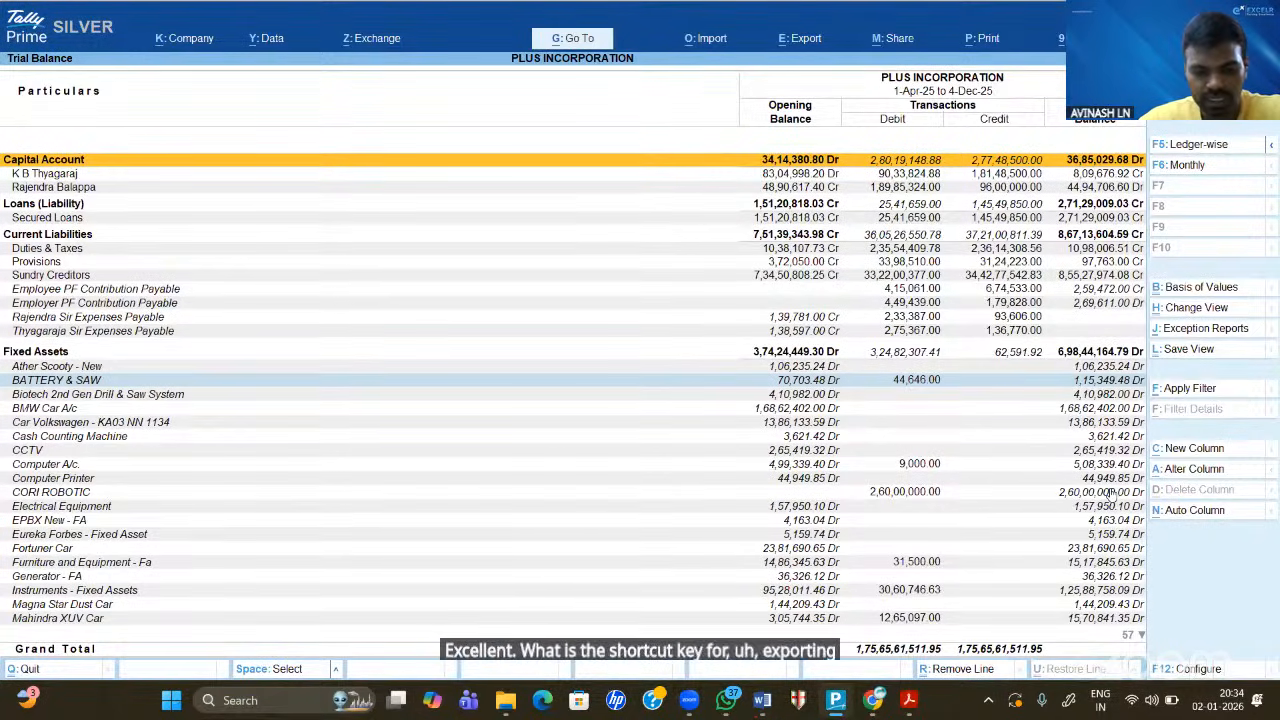
# - Export the trial balance in Excel (Spreadsheet) format as TrialBal.xlsx
pyautogui.press('ctrl')
pyautogui.hotkey('ctrl', 'e')
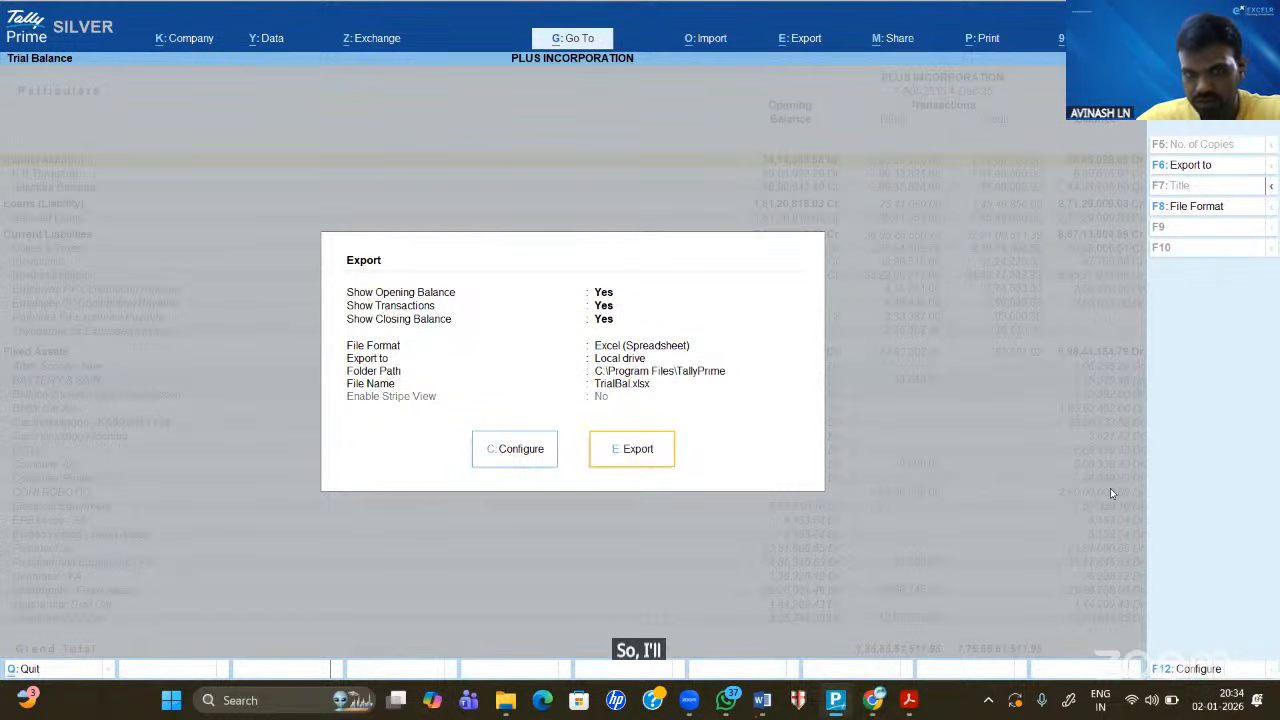
pyautogui.press('e')
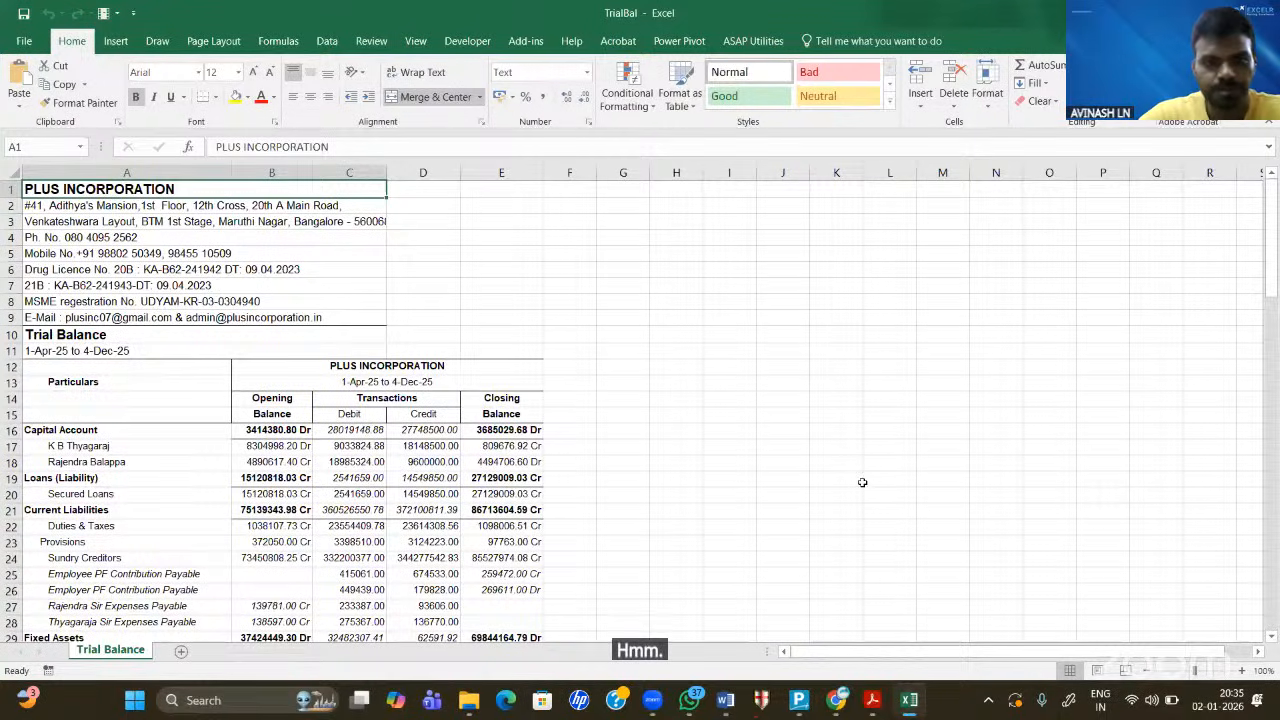
# - Scroll through the exported TrialBal sheet in Excel, then close the workbook
pyautogui.click(658, 410)
pyautogui.scroll(-4, 658, 410)
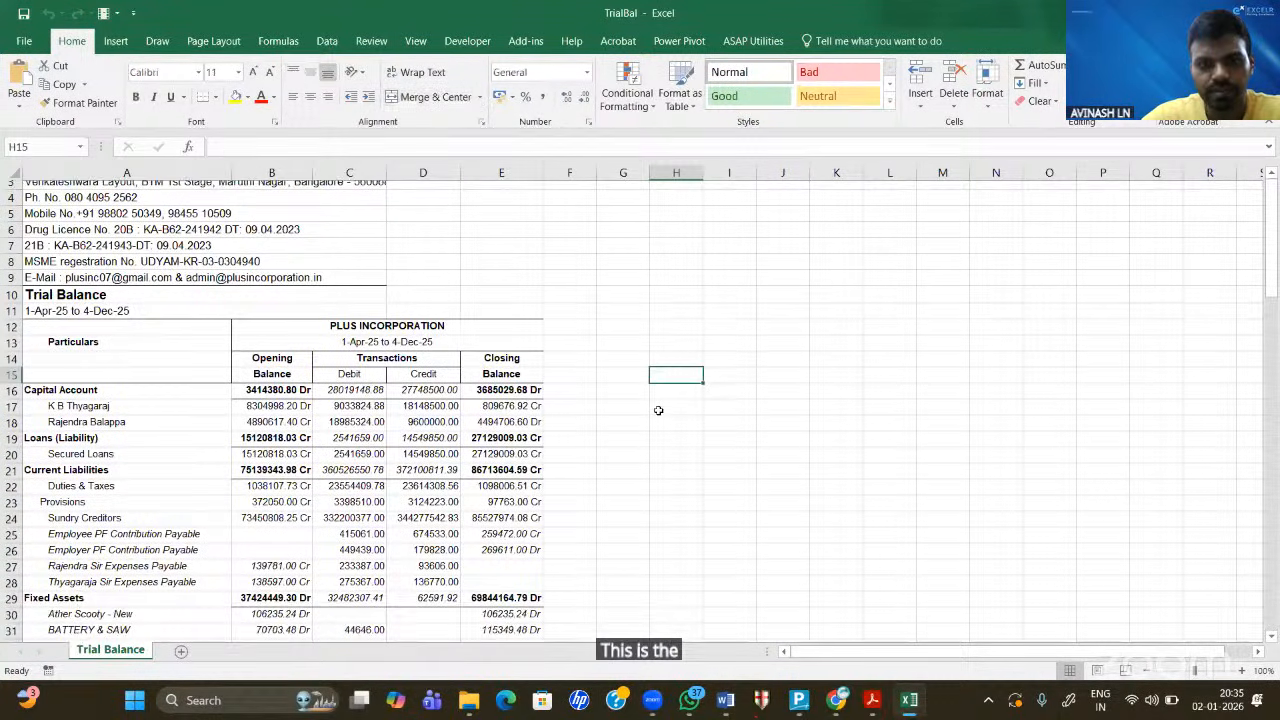
pyautogui.scroll(-20, 658, 410)
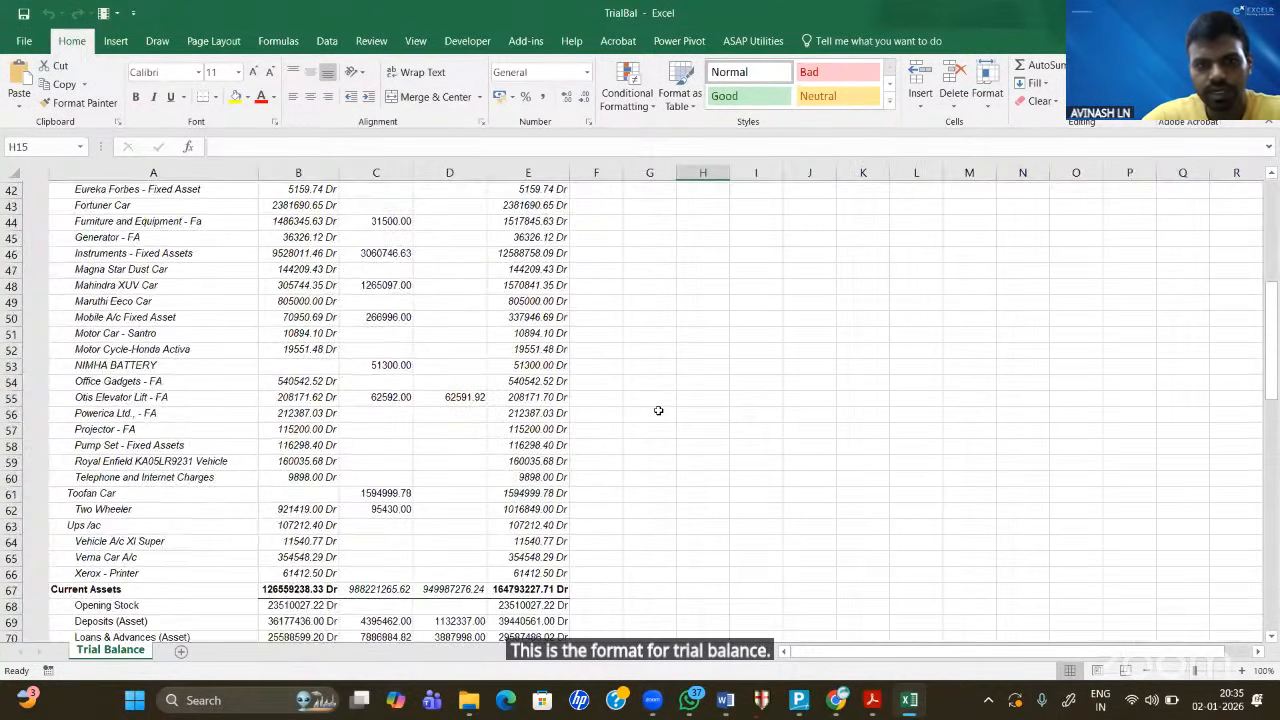
pyautogui.scroll(-6, 658, 410)
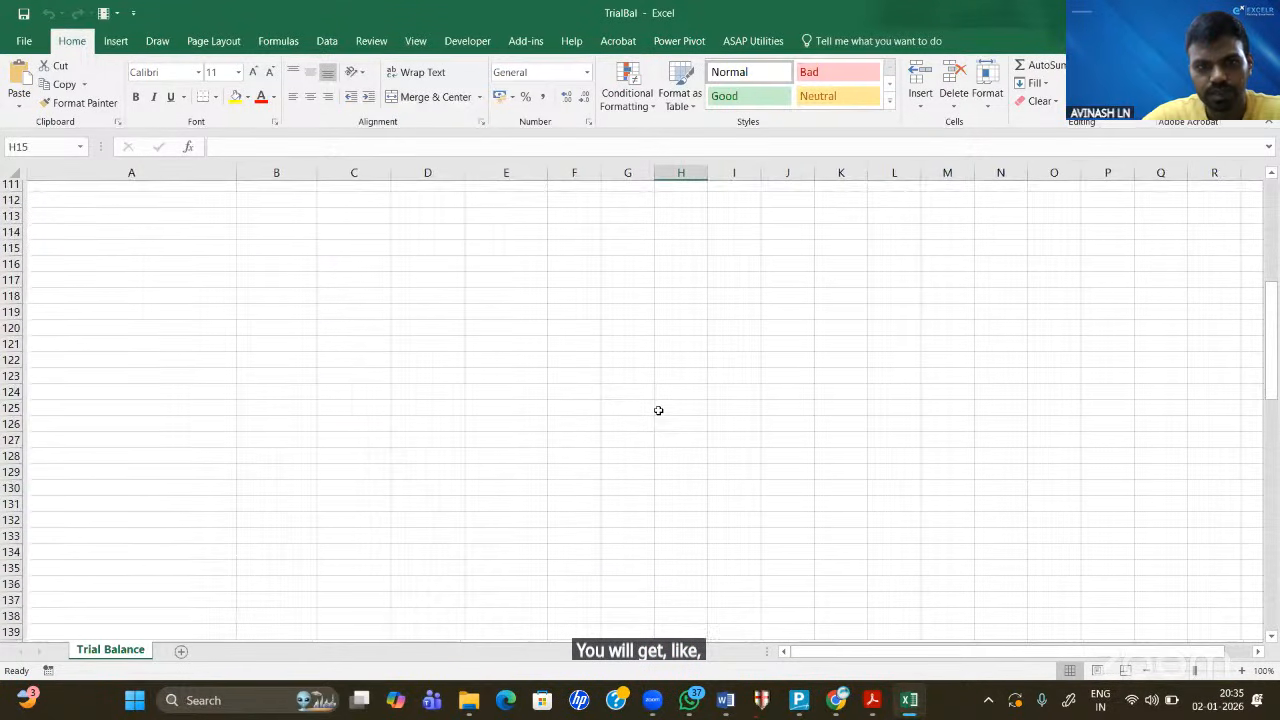
pyautogui.scroll(12, 658, 410)
pyautogui.scroll(20, 658, 410)
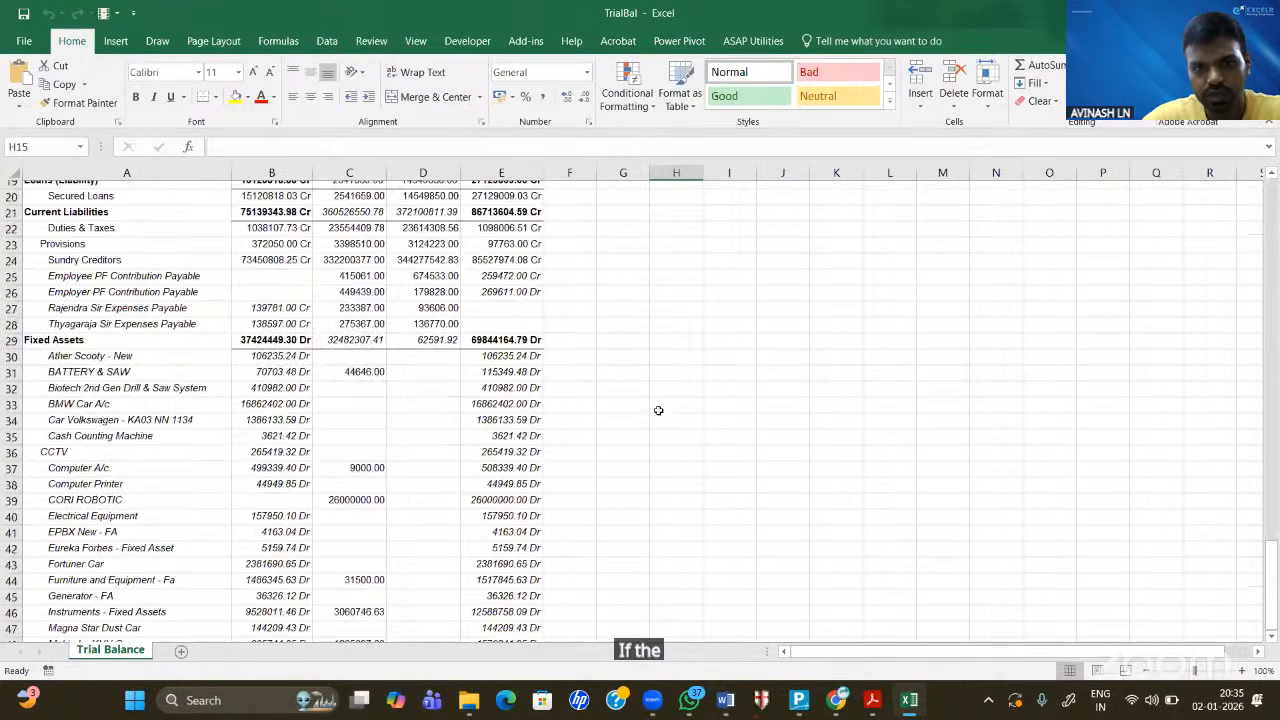
pyautogui.scroll(-1, 397, 404)
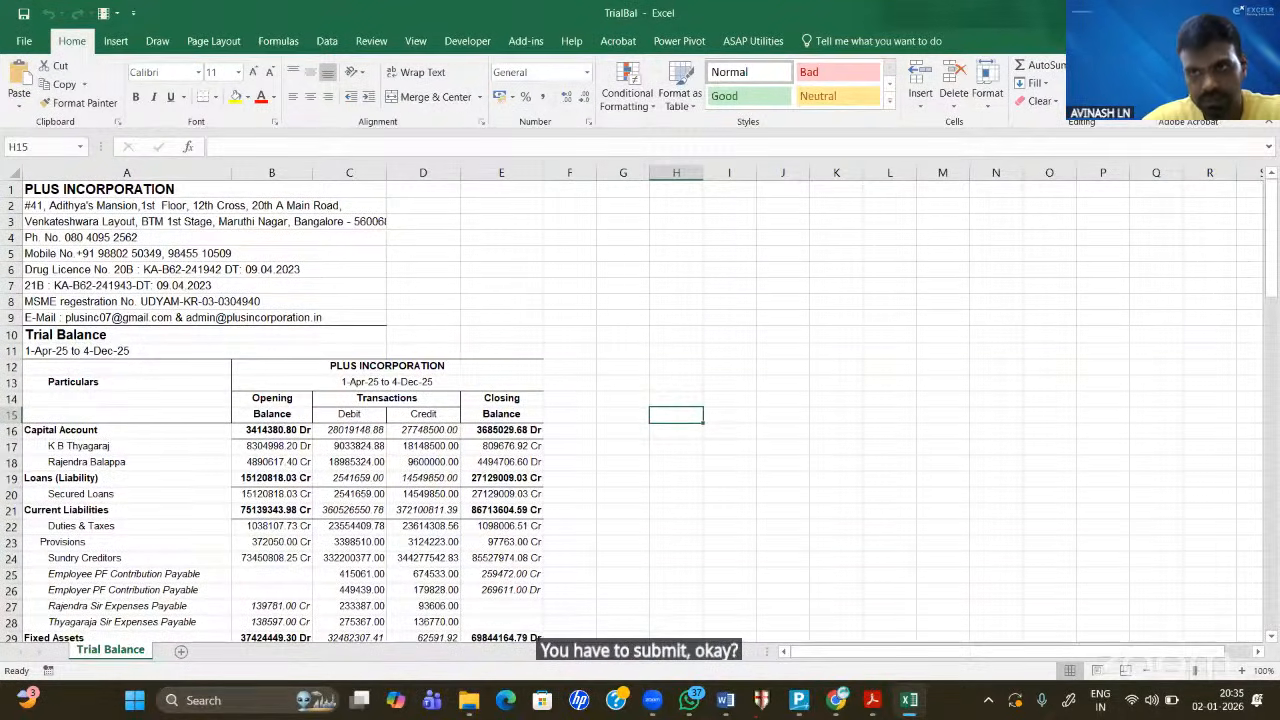
pyautogui.click(1258, 13)
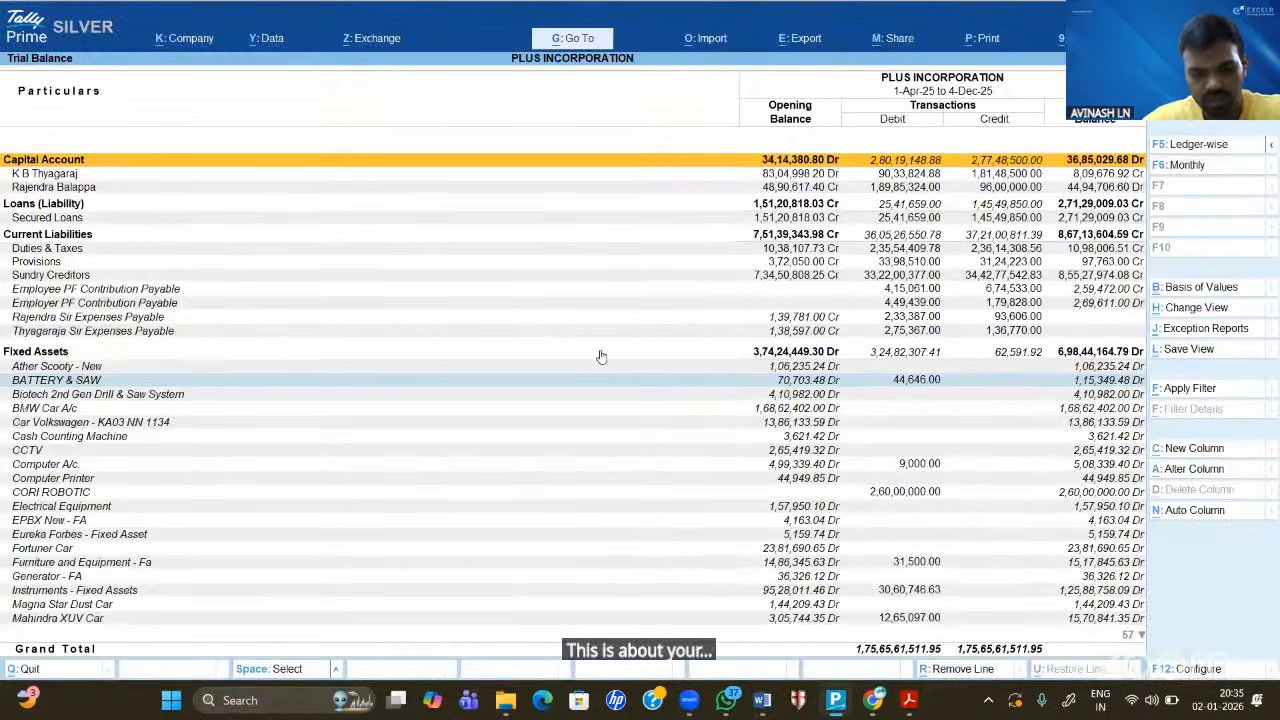
# - Leave the trial balance and open the Profit & Loss A/c from the Gateway of Tally
pyautogui.press('Escape')
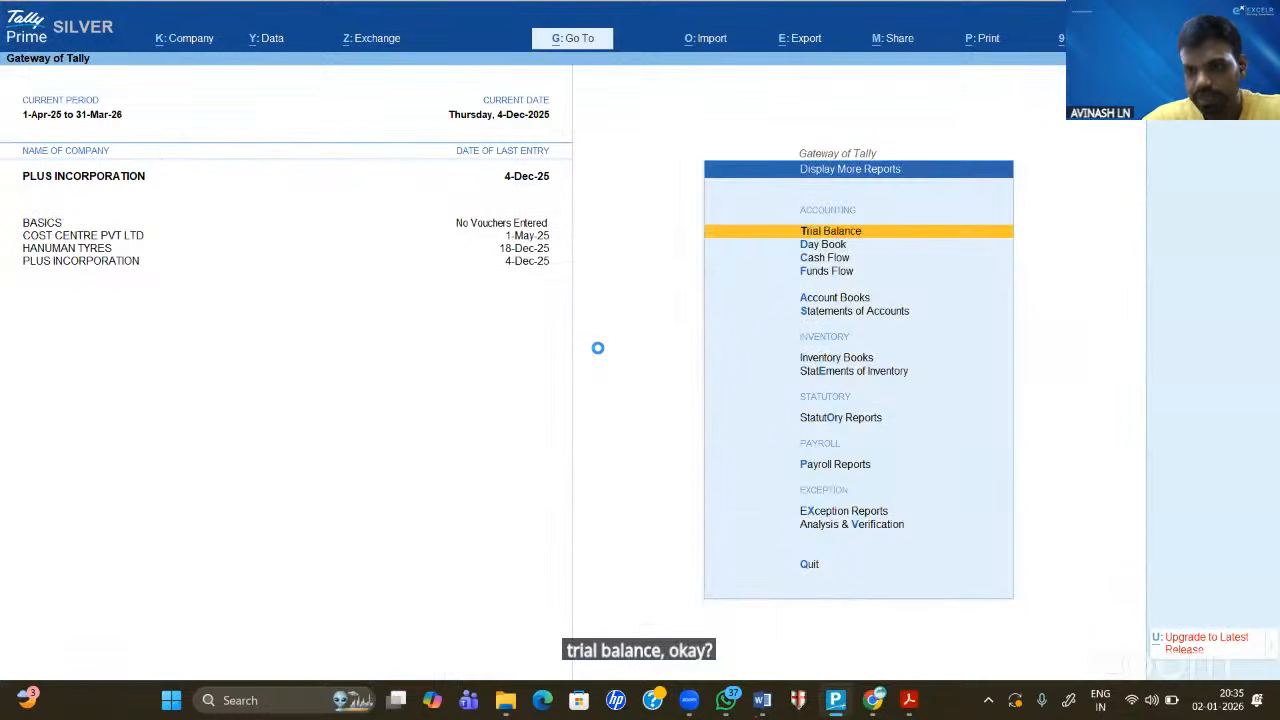
pyautogui.press('Escape')
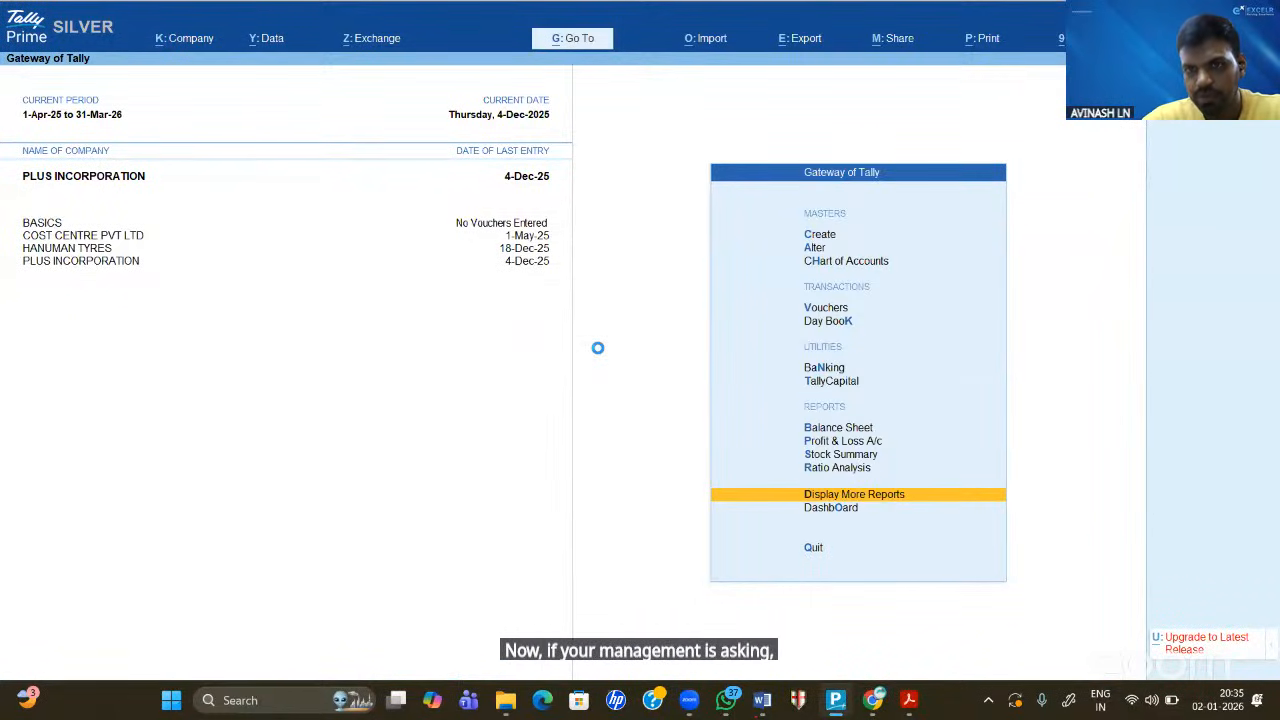
pyautogui.press('Up')
pyautogui.press('Up')
pyautogui.press('Up')
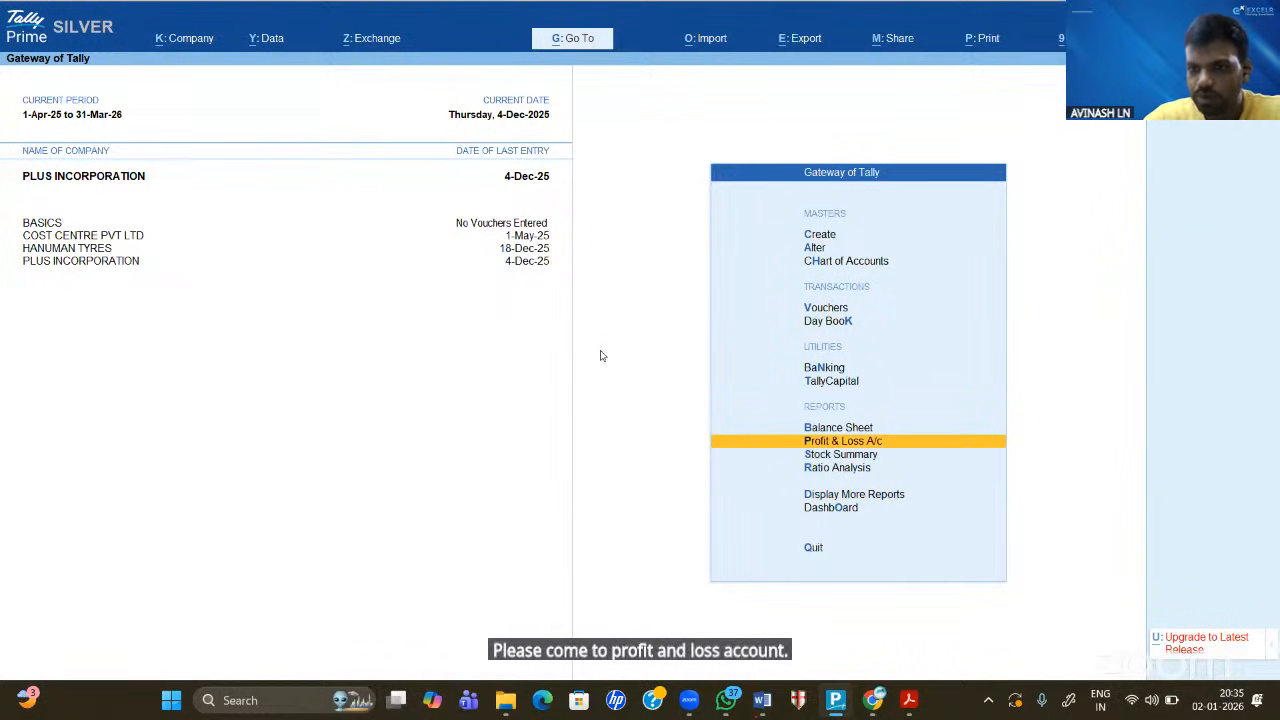
pyautogui.press('Return')
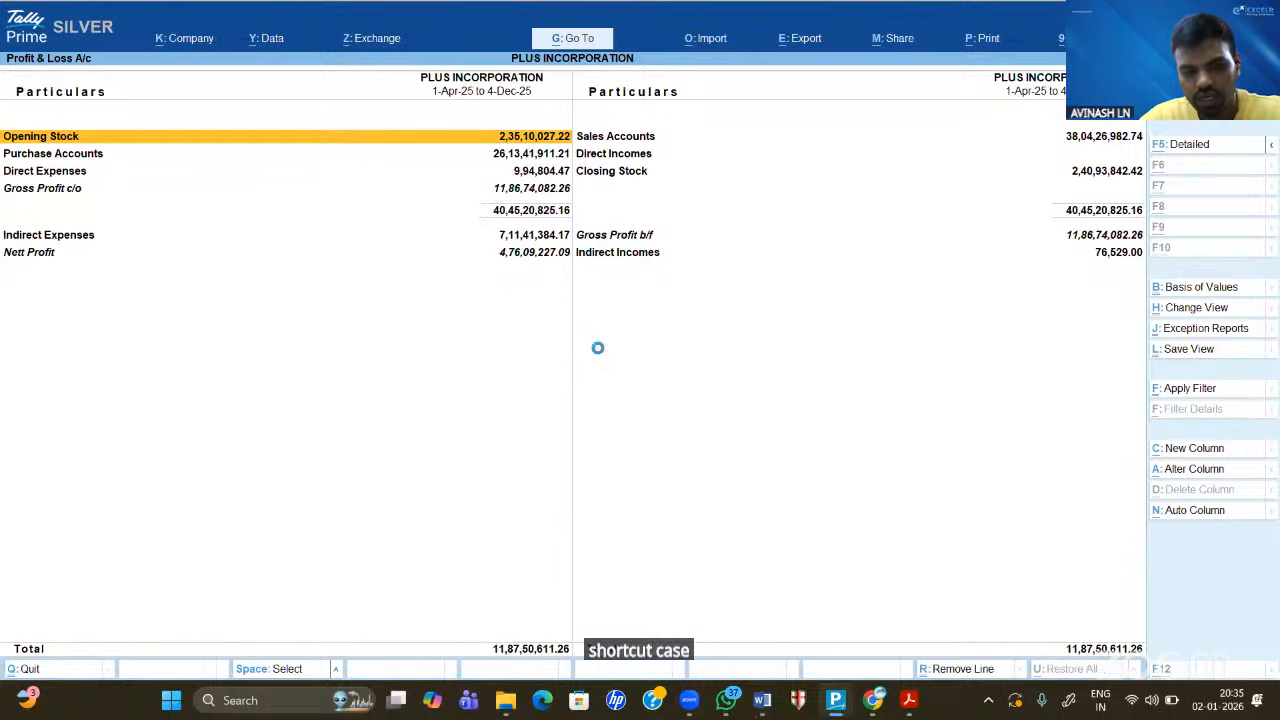
# - Expand the P&L to every ledger, browse Opening Stock, Purchase, Direct and Indirect Expenses, then collapse it
pyautogui.hotkey('alt', 'F5')
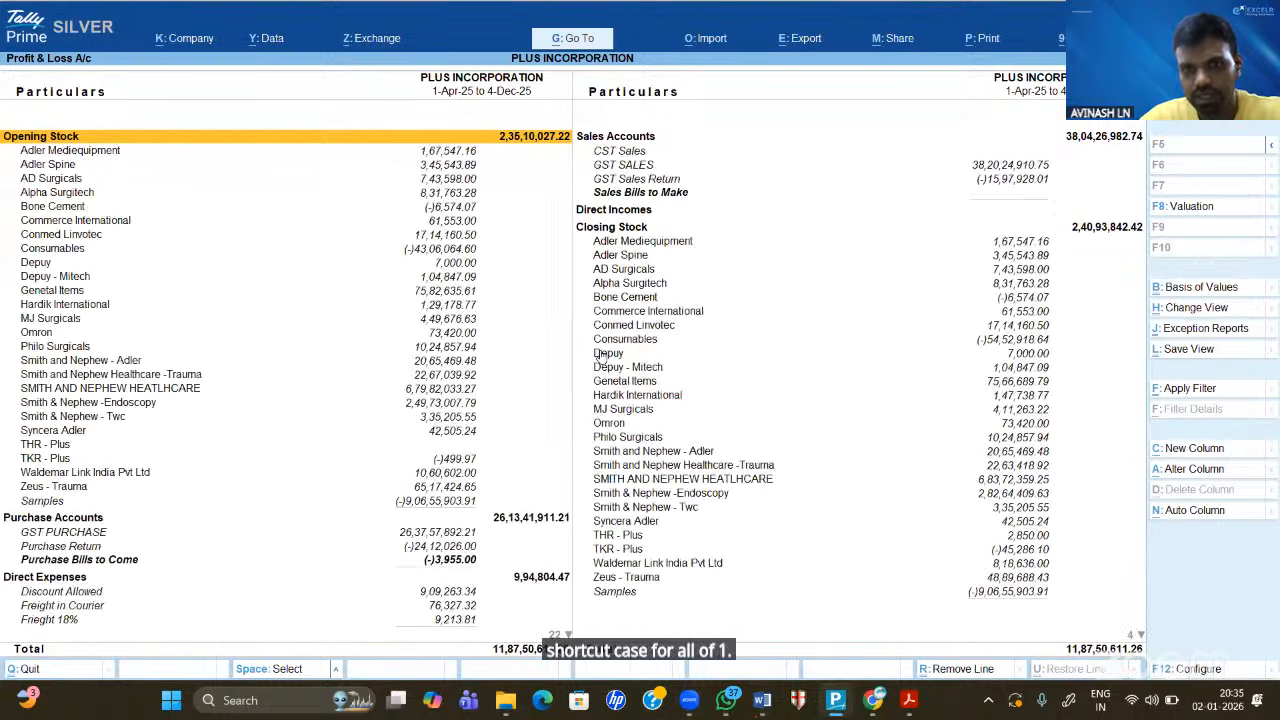
pyautogui.press('Down')
pyautogui.press('Down')
pyautogui.press('Down')
pyautogui.press('Down')
pyautogui.press('Down')
pyautogui.press('Down')
pyautogui.press('Down')
pyautogui.press('Down')
pyautogui.press('Down')
pyautogui.press('Down')
pyautogui.press('Down')
pyautogui.press('Down')
pyautogui.press('Down')
pyautogui.press('Down')
pyautogui.press('Down')
pyautogui.press('Down')
pyautogui.press('Down')
pyautogui.press('Down')
pyautogui.press('Down')
pyautogui.press('Down')
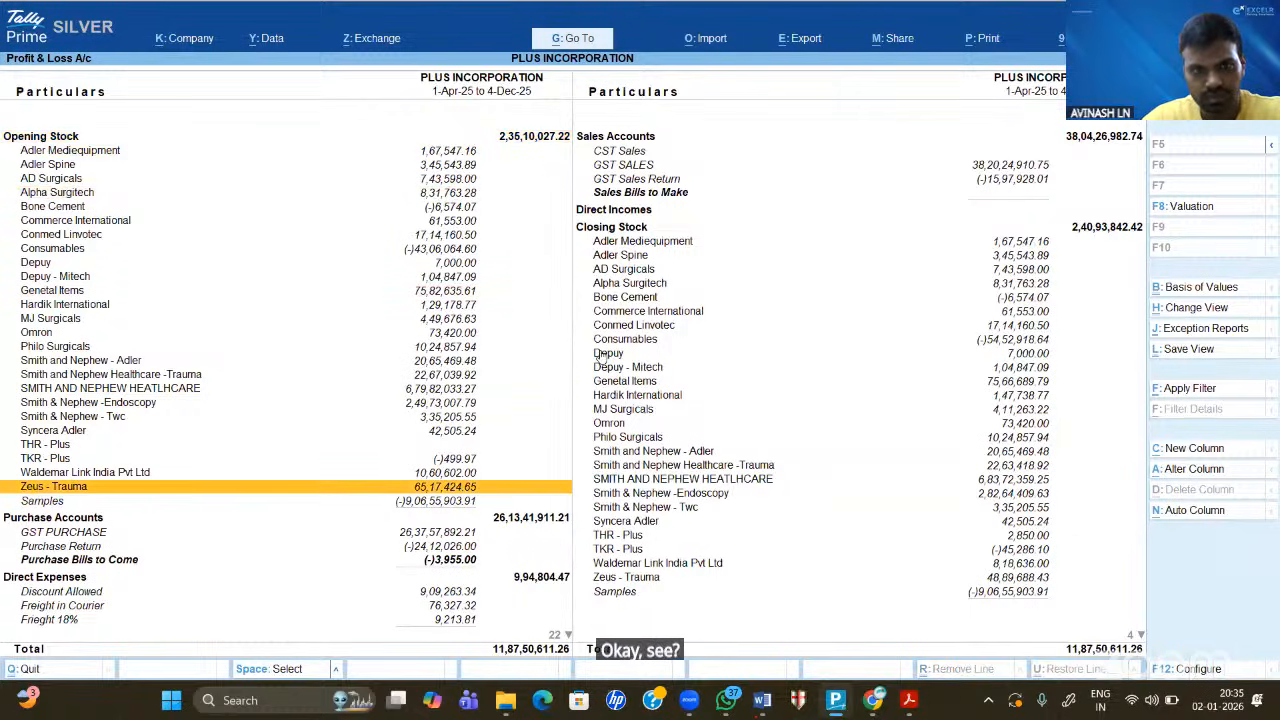
pyautogui.press('Down')
pyautogui.press('Down')
pyautogui.press('Down')
pyautogui.press('Down')
pyautogui.press('Down')
pyautogui.press('Down')
pyautogui.press('Down')
pyautogui.press('Down')
pyautogui.press('Down')
pyautogui.press('Down')
pyautogui.press('Down')
pyautogui.press('Down')
pyautogui.press('Down')
pyautogui.press('Down')
pyautogui.press('Down')
pyautogui.press('Down')
pyautogui.press('Down')
pyautogui.press('Down')
pyautogui.press('Down')
pyautogui.press('Down')
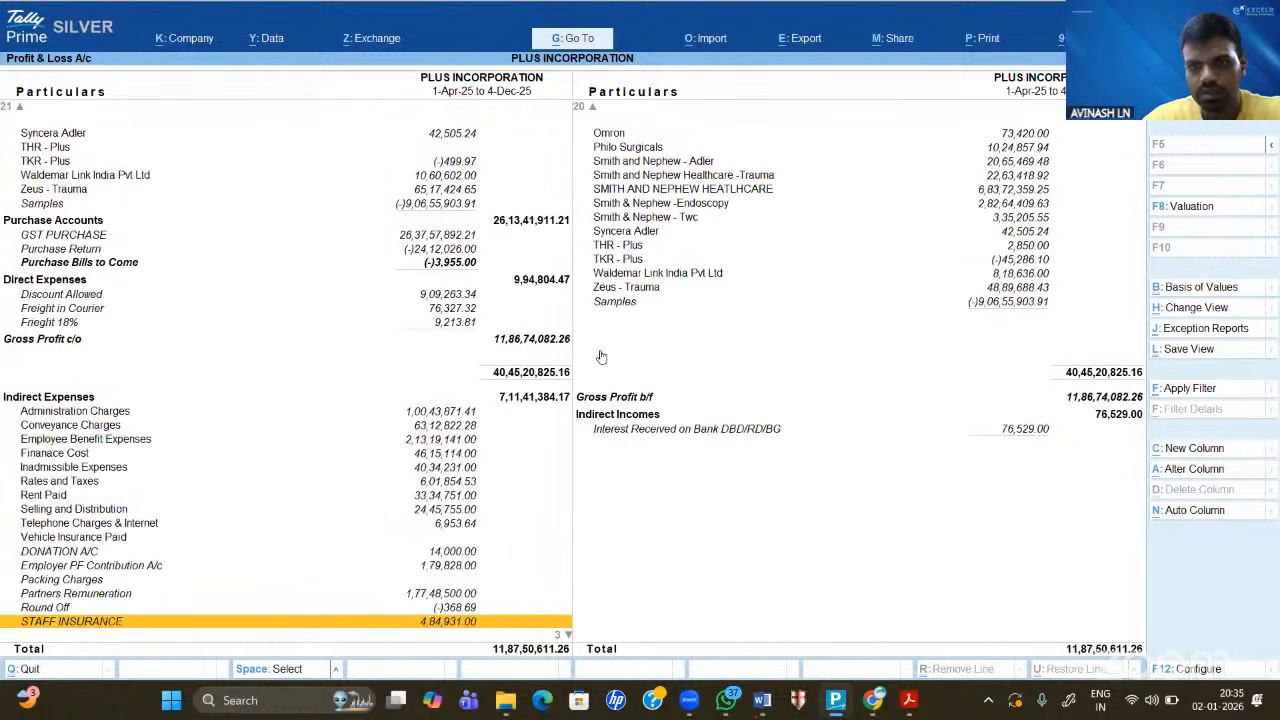
pyautogui.press('Down')
pyautogui.press('Down')
pyautogui.press('Up')
pyautogui.press('Up')
pyautogui.press('Up')
pyautogui.press('Up')
pyautogui.press('Up')
pyautogui.press('Up')
pyautogui.press('Up')
pyautogui.press('Up')
pyautogui.press('Up')
pyautogui.press('Up')
pyautogui.press('Up')
pyautogui.press('Up')
pyautogui.press('Up')
pyautogui.press('Up')
pyautogui.press('Up')
pyautogui.press('Up')
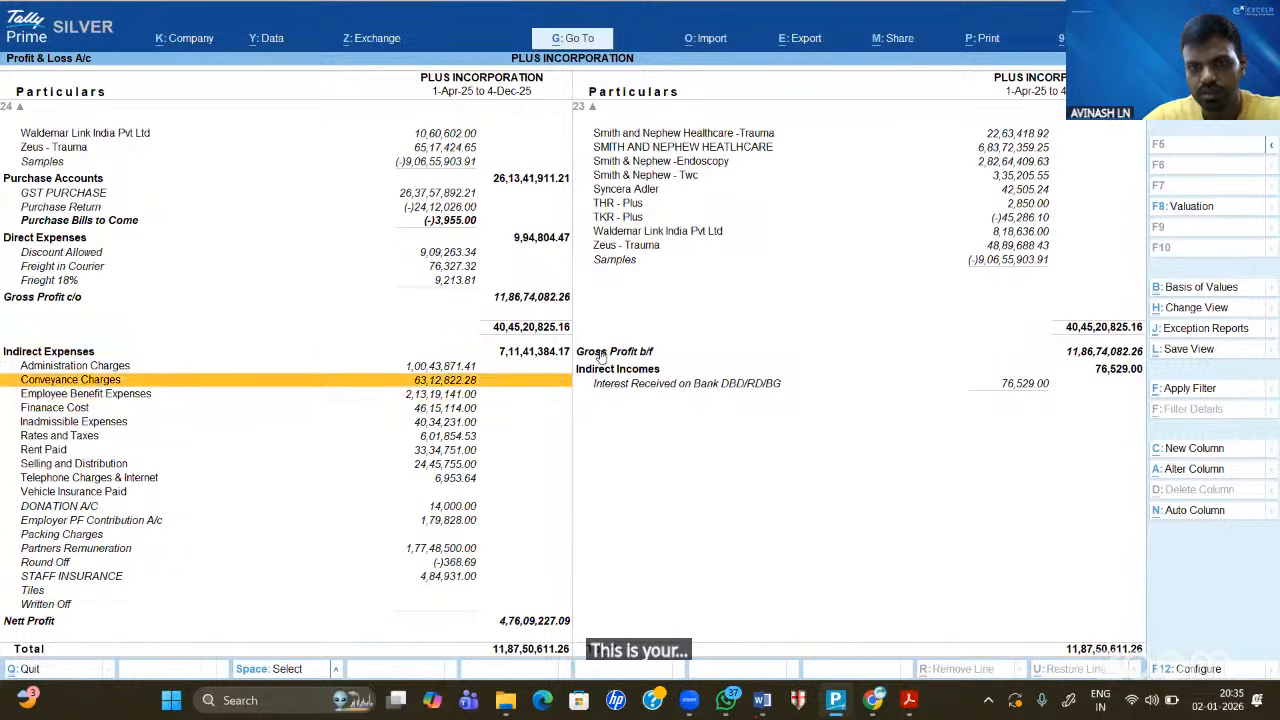
pyautogui.press('Up')
pyautogui.press('Up')
pyautogui.press('Up')
pyautogui.press('Up')
pyautogui.press('Up')
pyautogui.press('Up')
pyautogui.press('Up')
pyautogui.press('Up')
pyautogui.press('Up')
pyautogui.press('Up')
pyautogui.press('Up')
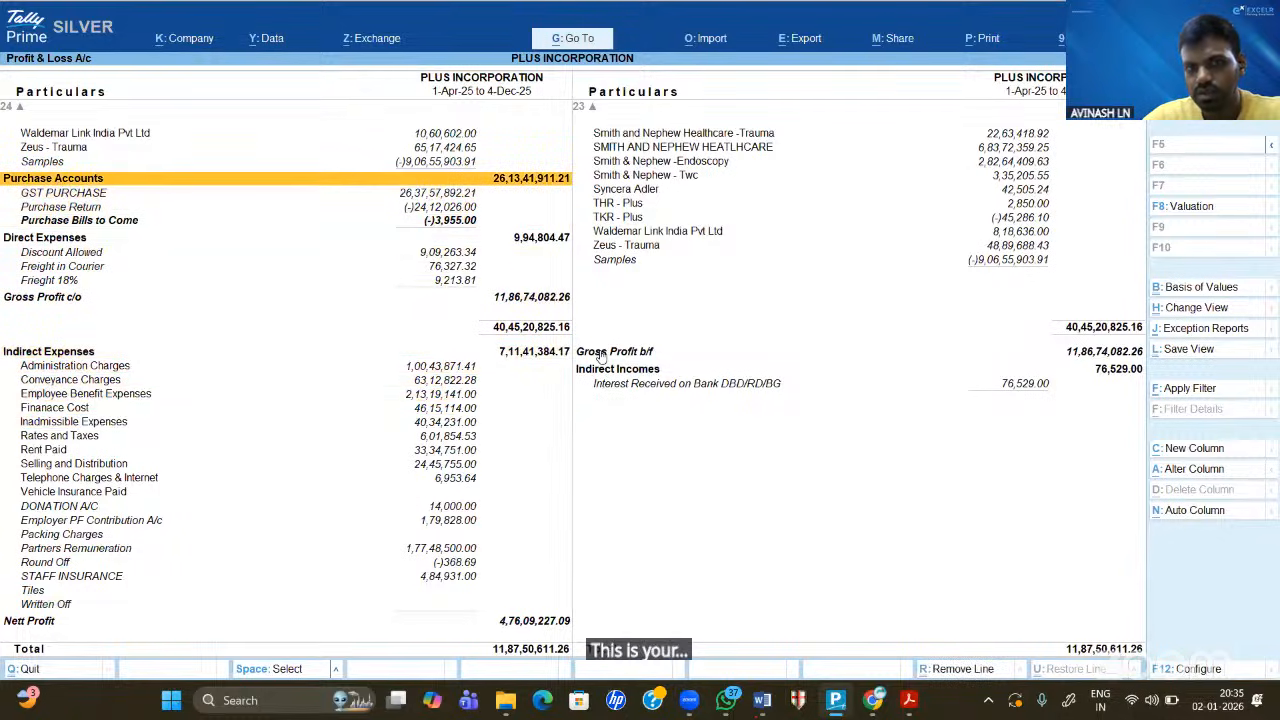
pyautogui.press('Up')
pyautogui.press('Up')
pyautogui.press('Up')
pyautogui.press('Up')
pyautogui.press('Up')
pyautogui.press('Up')
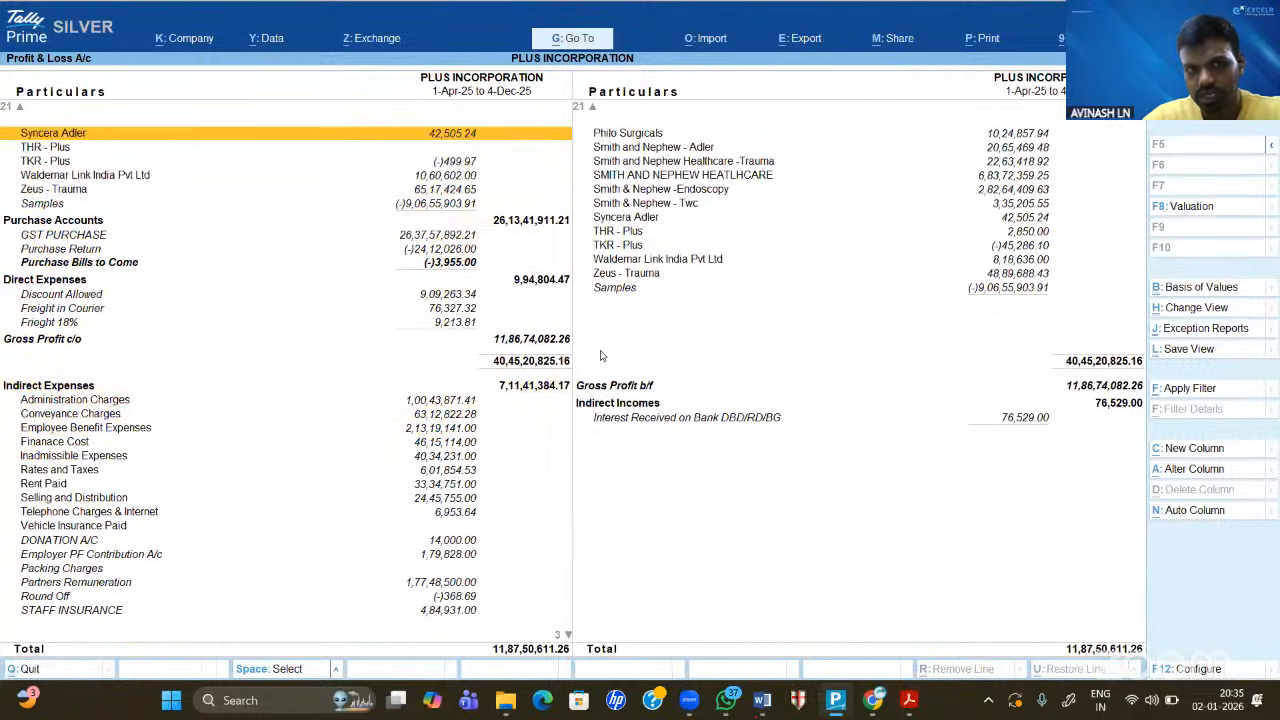
pyautogui.press('Down')
pyautogui.press('Down')
pyautogui.press('Down')
pyautogui.press('Down')
pyautogui.press('Down')
pyautogui.press('Down')
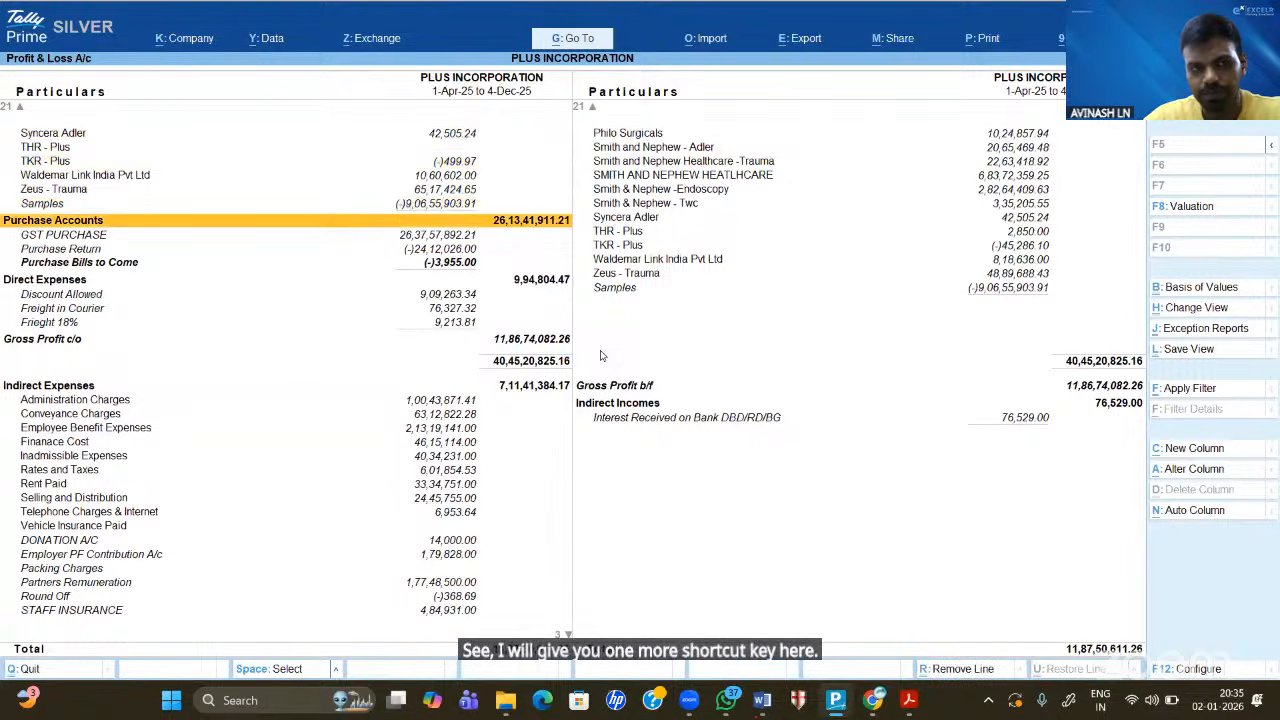
pyautogui.press('Down')
pyautogui.press('Down')
pyautogui.press('Down')
pyautogui.press('Down')
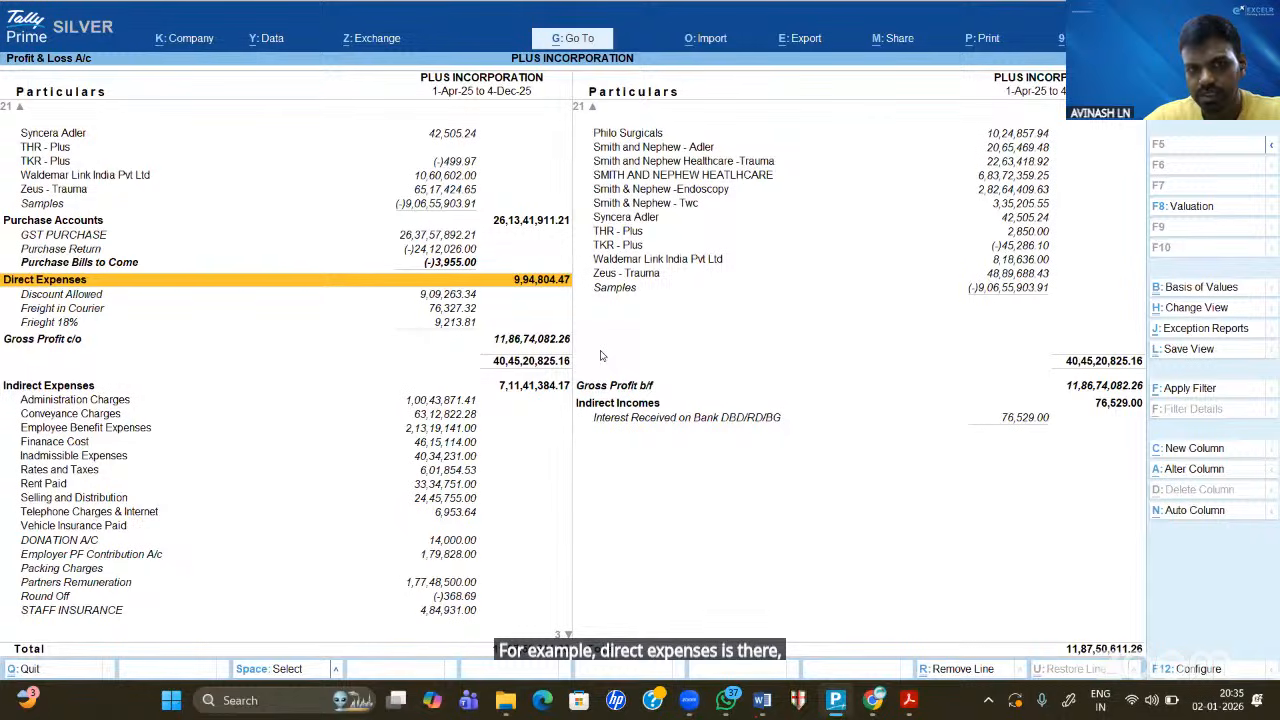
pyautogui.press('Down')
pyautogui.press('Down')
pyautogui.press('Down')
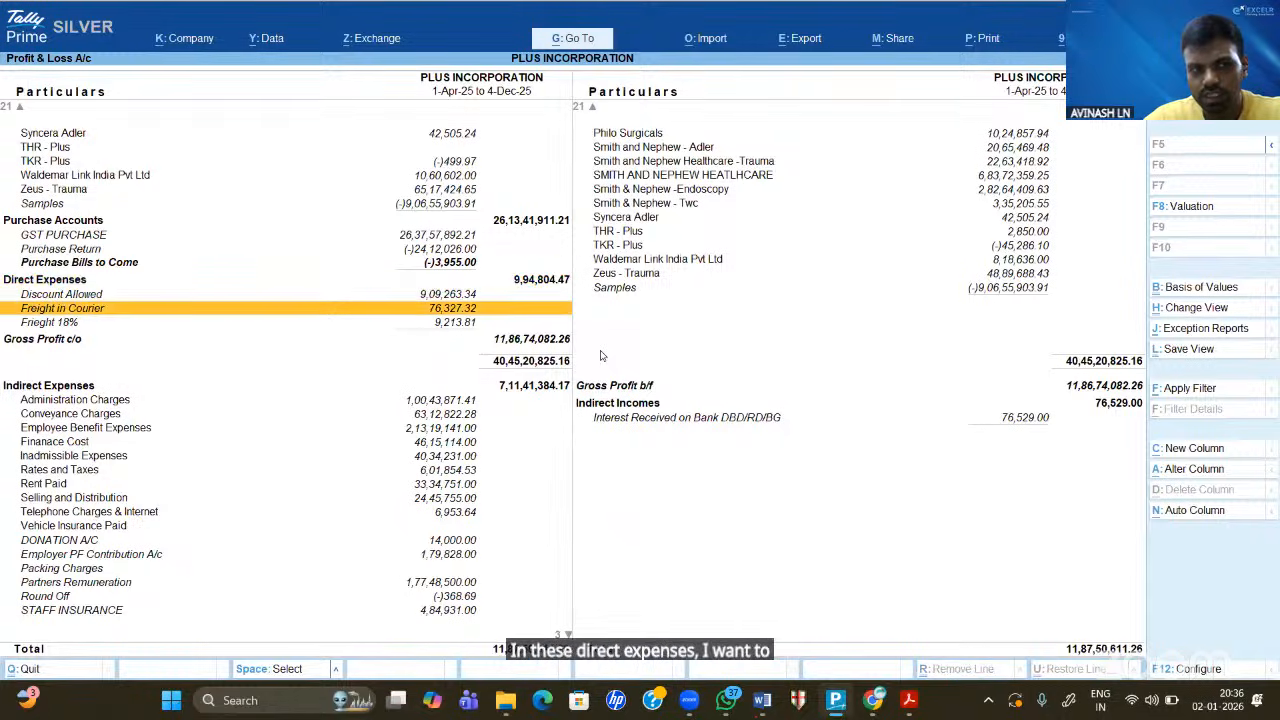
pyautogui.press('Up')
pyautogui.press('Up')
pyautogui.press('Up')
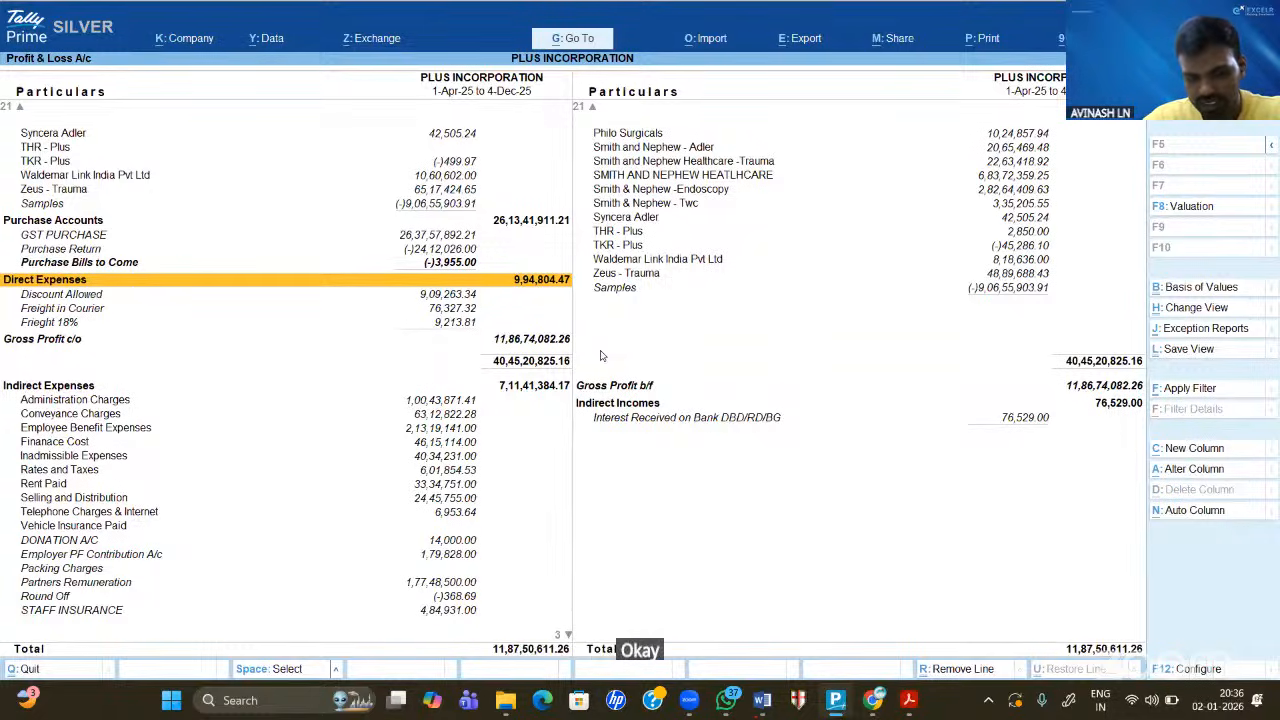
pyautogui.hotkey('alt', 'F5')
pyautogui.press('Down')
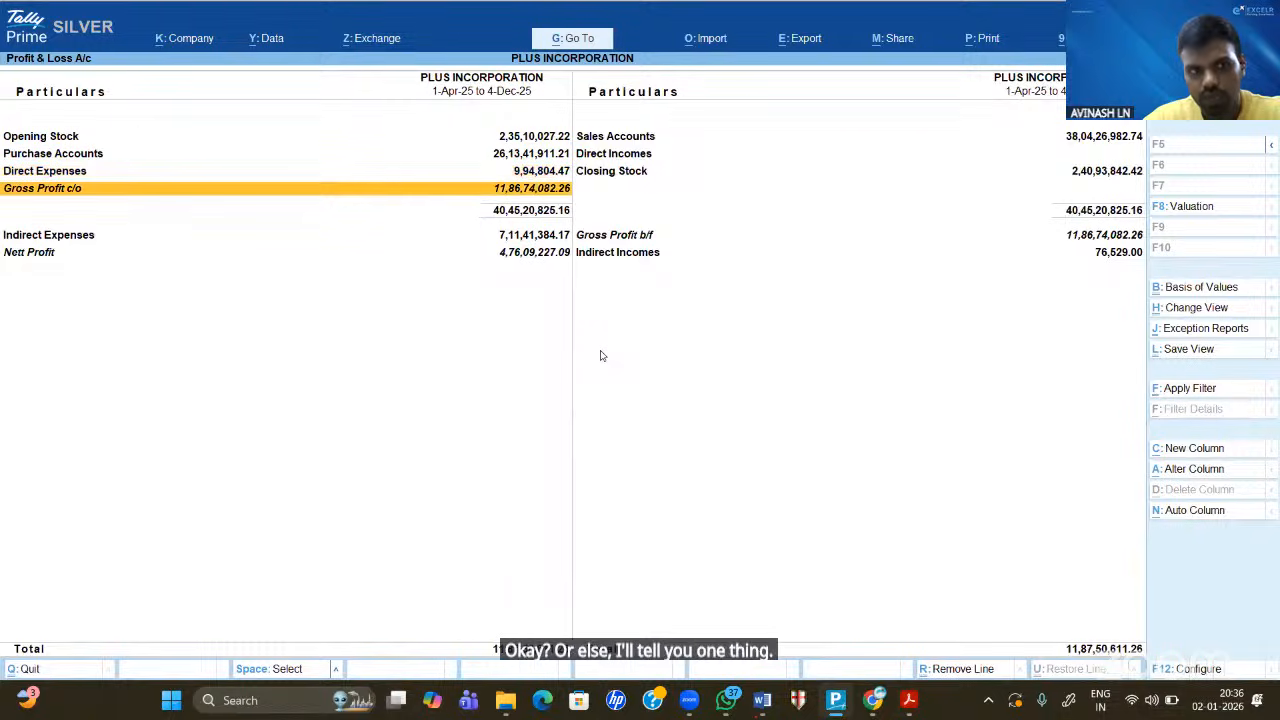
pyautogui.press('Down')
pyautogui.press('Up')
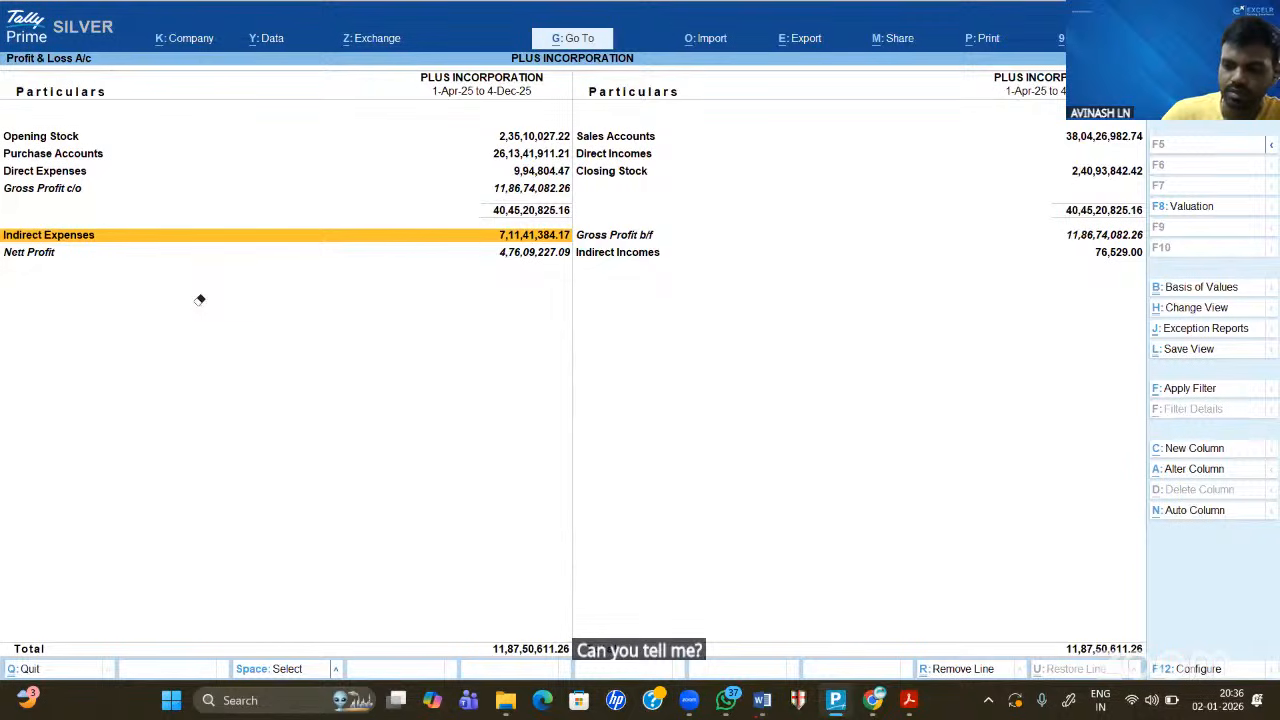
pyautogui.press('alt')
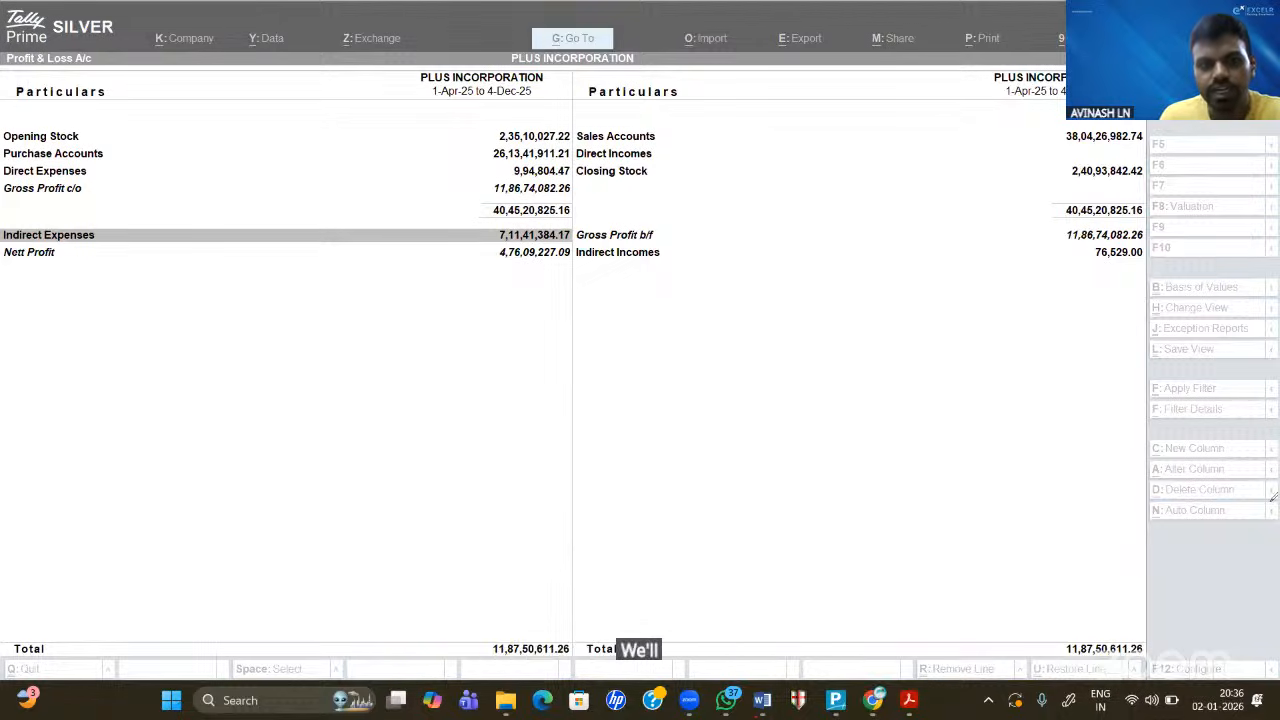
# - Handwrite an underlined explanatory note about the Individual Detail view over the Profit & Loss report
pyautogui.moveTo(431, 318)
pyautogui.mouseDown()
pyautogui.moveTo(398, 359)
pyautogui.moveTo(472, 346)
pyautogui.mouseUp()
pyautogui.click(458, 316)
pyautogui.moveTo(488, 302); pyautogui.dragTo(477, 352)
pyautogui.moveTo(507, 300)
pyautogui.mouseDown()
pyautogui.moveTo(505, 346)
pyautogui.moveTo(520, 308)
pyautogui.moveTo(594, 290)
pyautogui.mouseUp()
pyautogui.moveTo(575, 283); pyautogui.dragTo(572, 320)
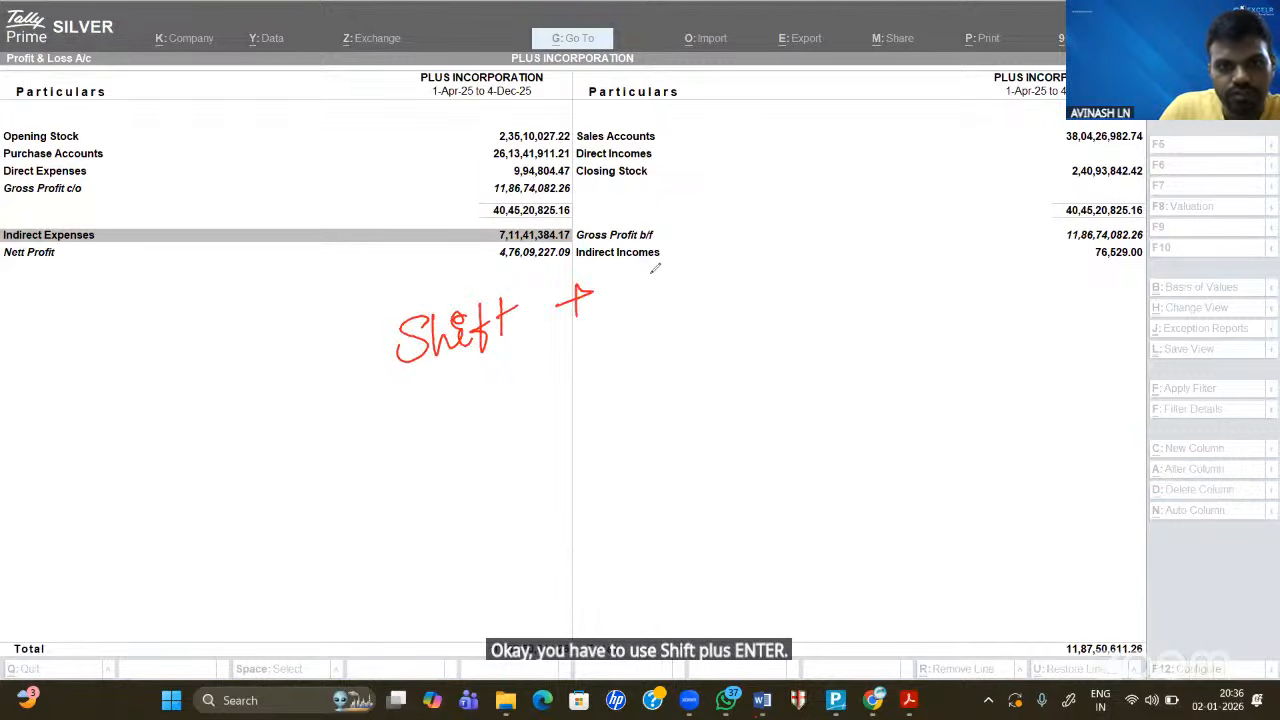
pyautogui.moveTo(657, 272)
pyautogui.mouseDown()
pyautogui.moveTo(652, 302)
pyautogui.moveTo(667, 264)
pyautogui.moveTo(663, 284)
pyautogui.mouseUp()
pyautogui.moveTo(644, 304); pyautogui.dragTo(696, 287)
pyautogui.moveTo(689, 266); pyautogui.dragTo(708, 262)
pyautogui.moveTo(708, 276); pyautogui.dragTo(757, 254)
pyautogui.moveTo(357, 378)
pyautogui.mouseDown()
pyautogui.moveTo(884, 268)
pyautogui.moveTo(855, 282)
pyautogui.mouseUp()
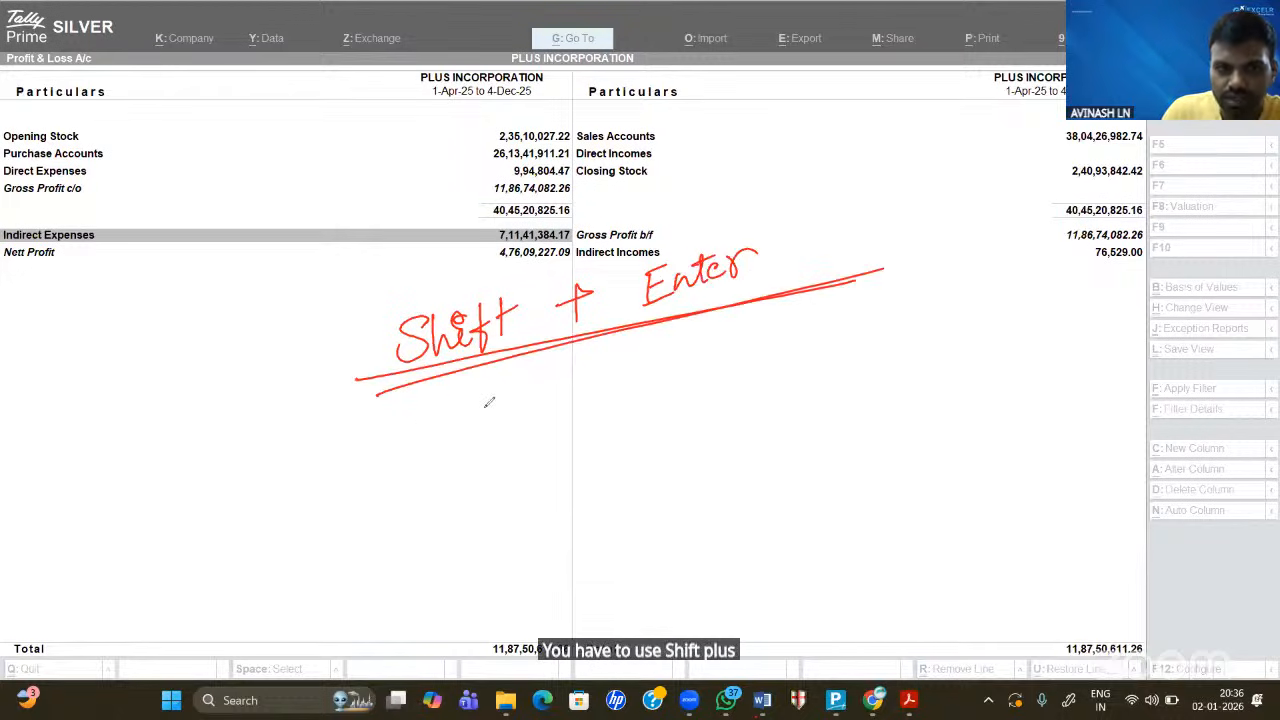
pyautogui.moveTo(464, 398); pyautogui.dragTo(462, 428)
pyautogui.moveTo(474, 408); pyautogui.dragTo(452, 438)
pyautogui.moveTo(482, 414)
pyautogui.mouseDown()
pyautogui.moveTo(495, 405)
pyautogui.moveTo(490, 428)
pyautogui.mouseUp()
pyautogui.moveTo(500, 420); pyautogui.dragTo(510, 398)
pyautogui.moveTo(588, 376)
pyautogui.mouseDown()
pyautogui.moveTo(580, 408)
pyautogui.moveTo(600, 372)
pyautogui.moveTo(596, 408)
pyautogui.moveTo(620, 404)
pyautogui.mouseUp()
pyautogui.moveTo(640, 354)
pyautogui.mouseDown()
pyautogui.moveTo(632, 396)
pyautogui.moveTo(664, 386)
pyautogui.moveTo(690, 338)
pyautogui.moveTo(710, 360)
pyautogui.moveTo(726, 334)
pyautogui.moveTo(772, 358)
pyautogui.moveTo(896, 330)
pyautogui.mouseUp()
pyautogui.moveTo(908, 300)
pyautogui.mouseDown()
pyautogui.moveTo(914, 318)
pyautogui.moveTo(934, 314)
pyautogui.mouseUp()
pyautogui.moveTo(934, 300); pyautogui.dragTo(958, 288)
pyautogui.moveTo(870, 348); pyautogui.dragTo(828, 364)
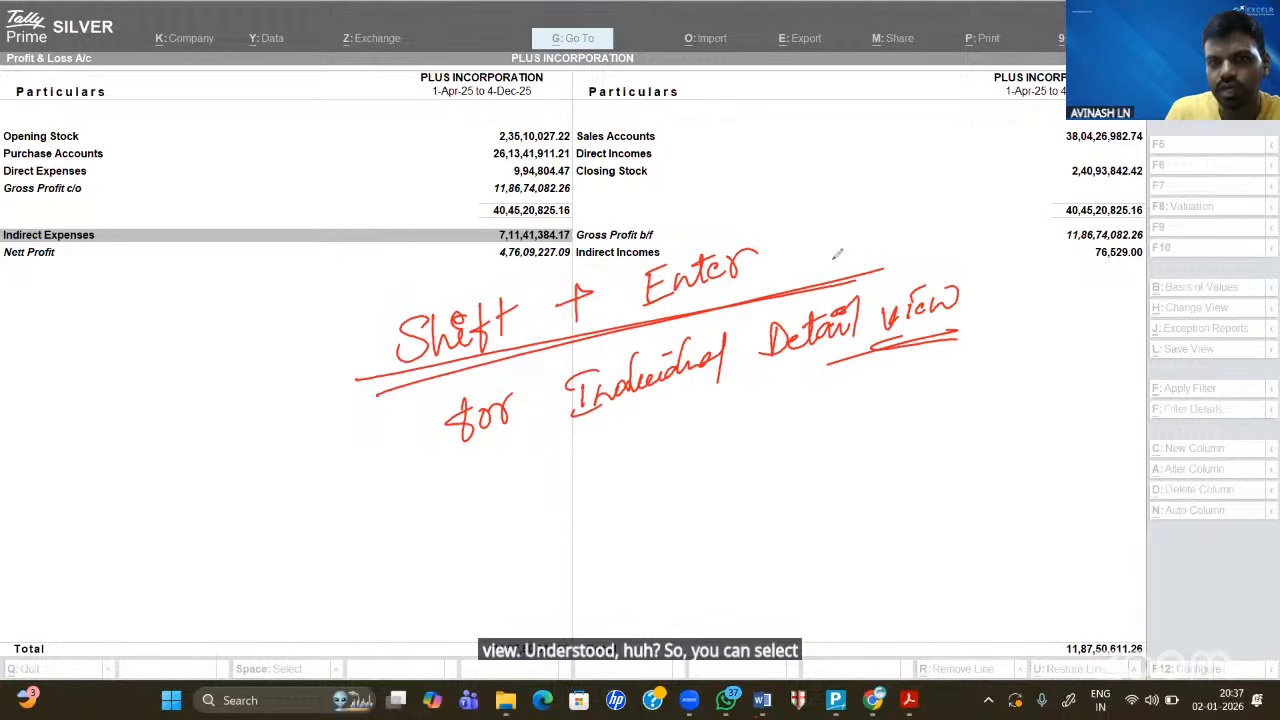
pyautogui.moveTo(772, 252); pyautogui.dragTo(843, 216)
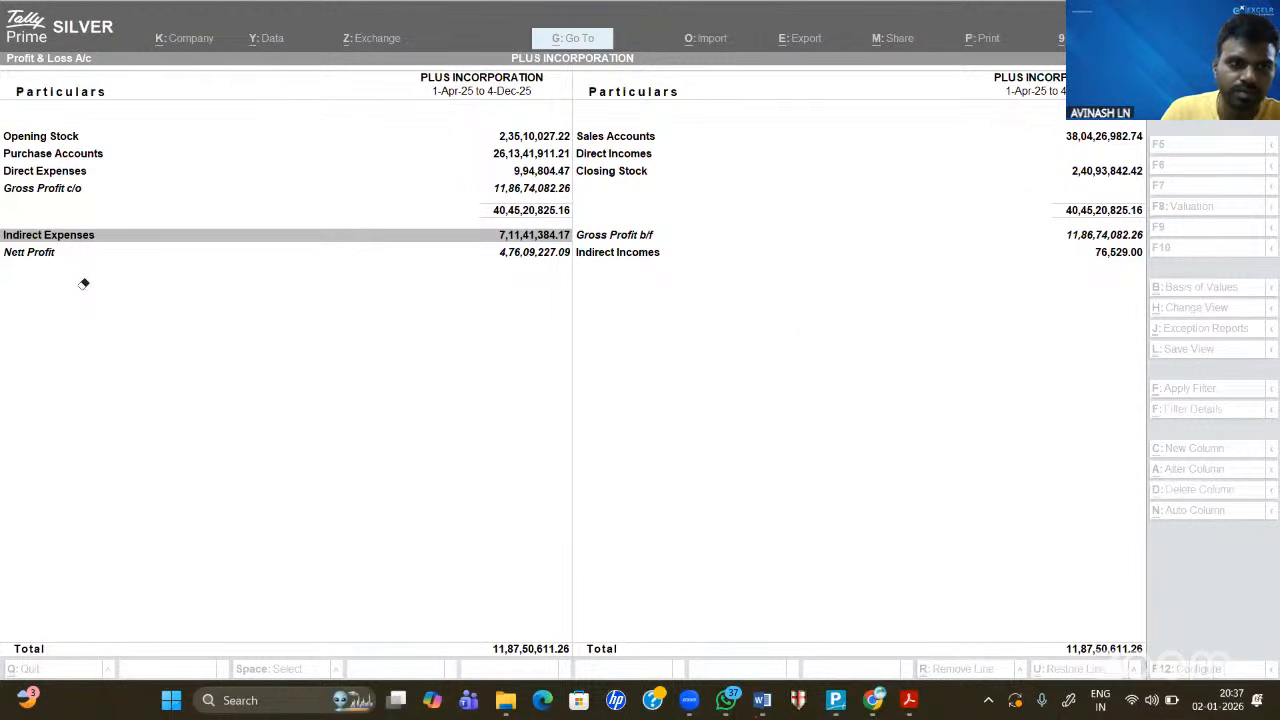
# - Expand only the Indirect Expenses group, then only the Direct Expenses group
pyautogui.click(568, 253)
pyautogui.press('Up')
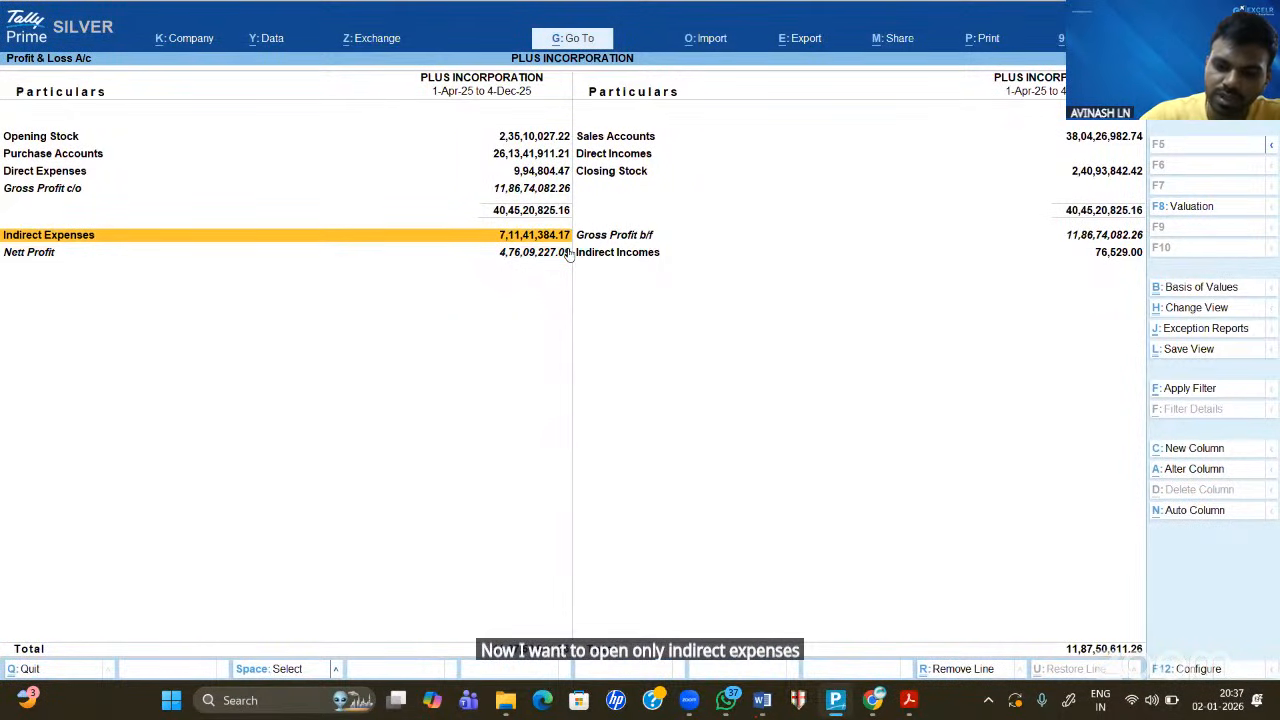
pyautogui.hotkey('shift', 'Return')
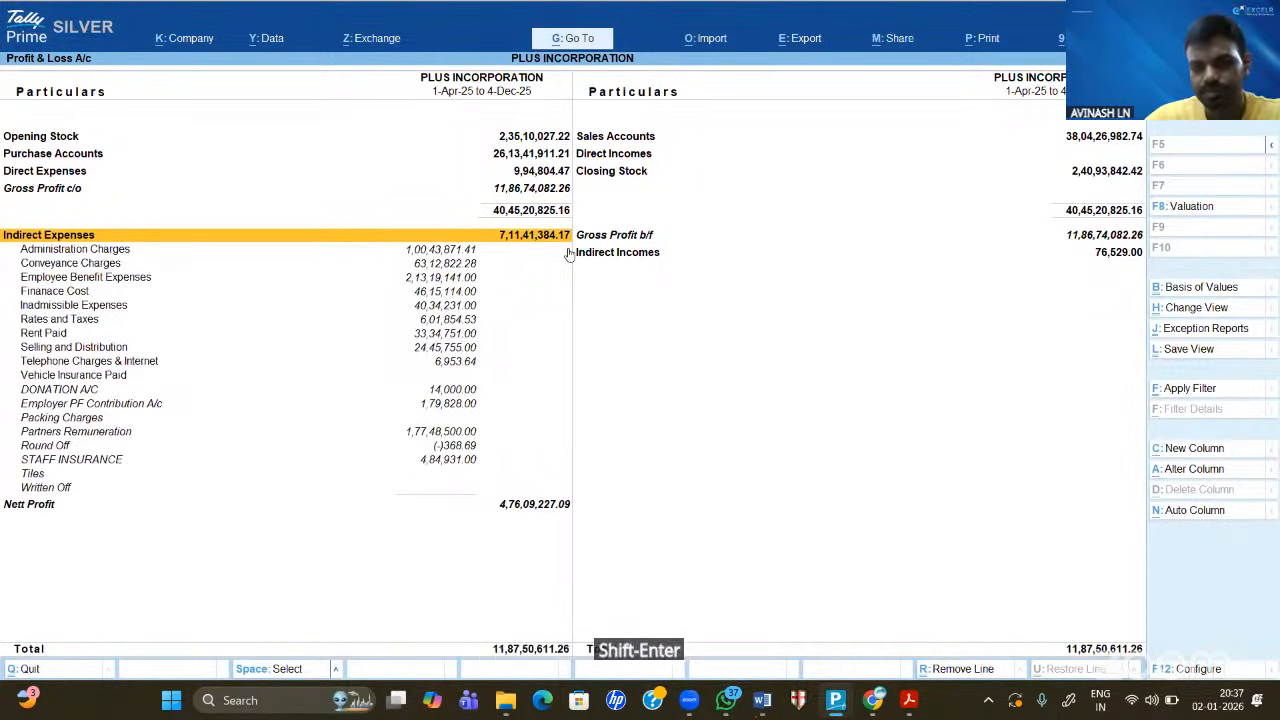
pyautogui.press('Down')
pyautogui.press('Down')
pyautogui.press('Down')
pyautogui.press('Down')
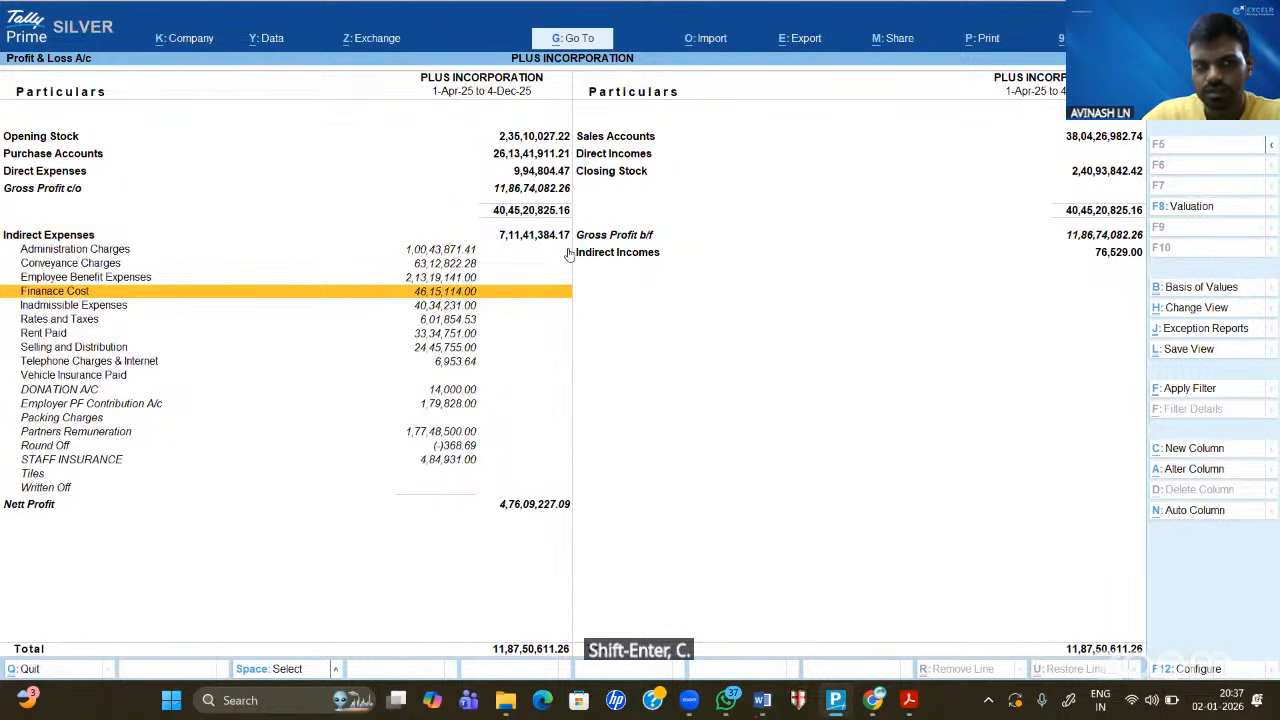
pyautogui.press('Up')
pyautogui.press('Up')
pyautogui.press('Up')
pyautogui.press('Up')
pyautogui.press('Up')
pyautogui.press('Up')
pyautogui.press('Down')
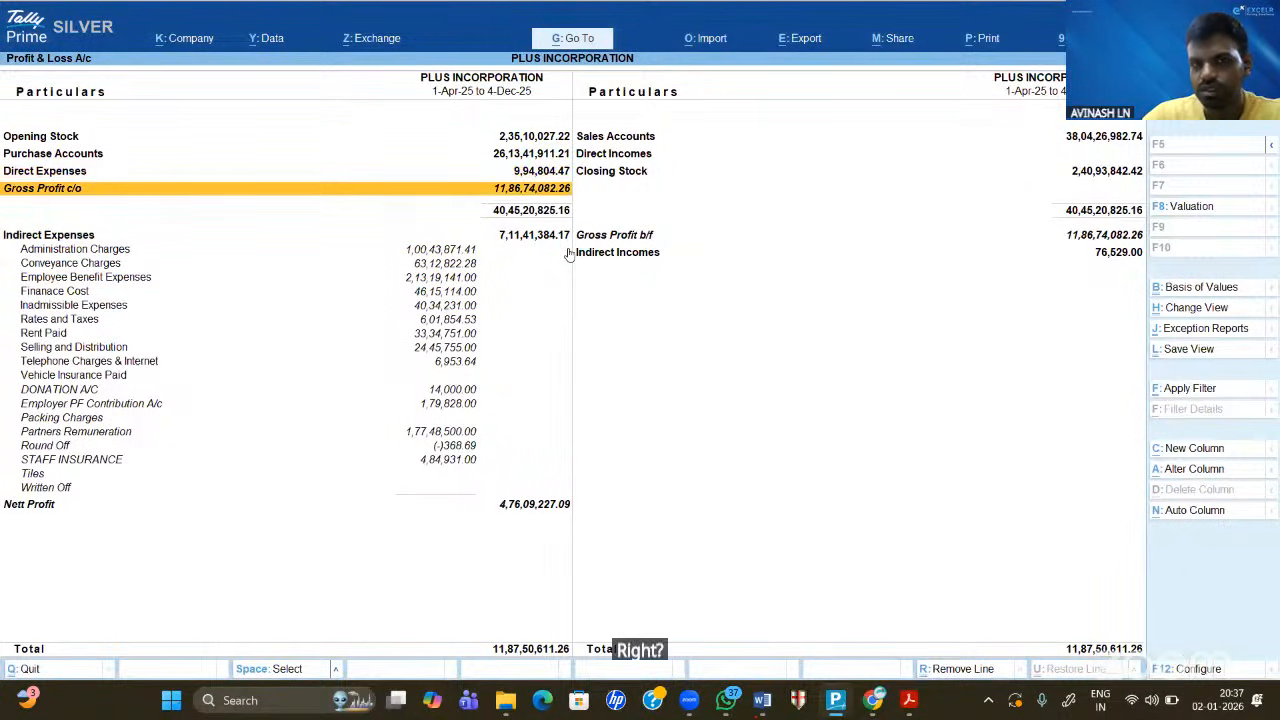
pyautogui.press('Up')
pyautogui.hotkey('shift', 'Return')
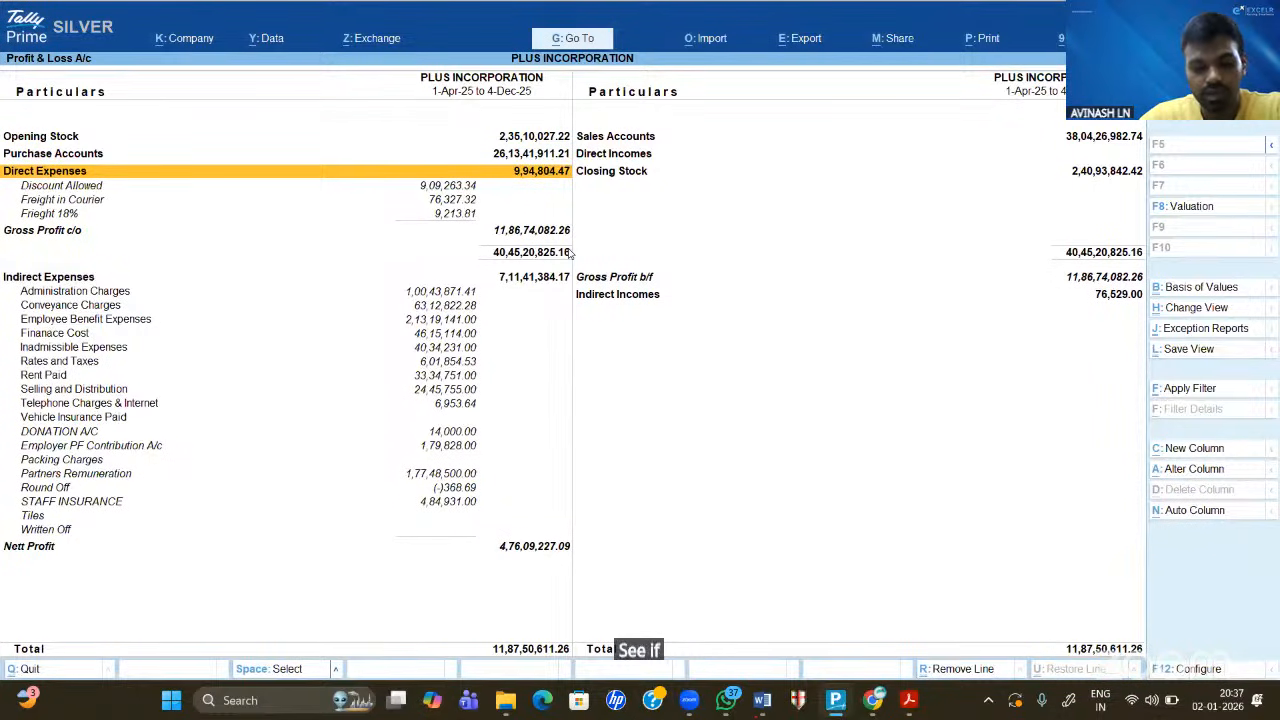
# - Switch the P&L to detailed view and browse the Closing Stock and Indirect Incomes ledgers
pyautogui.hotkey('alt', 'F1')
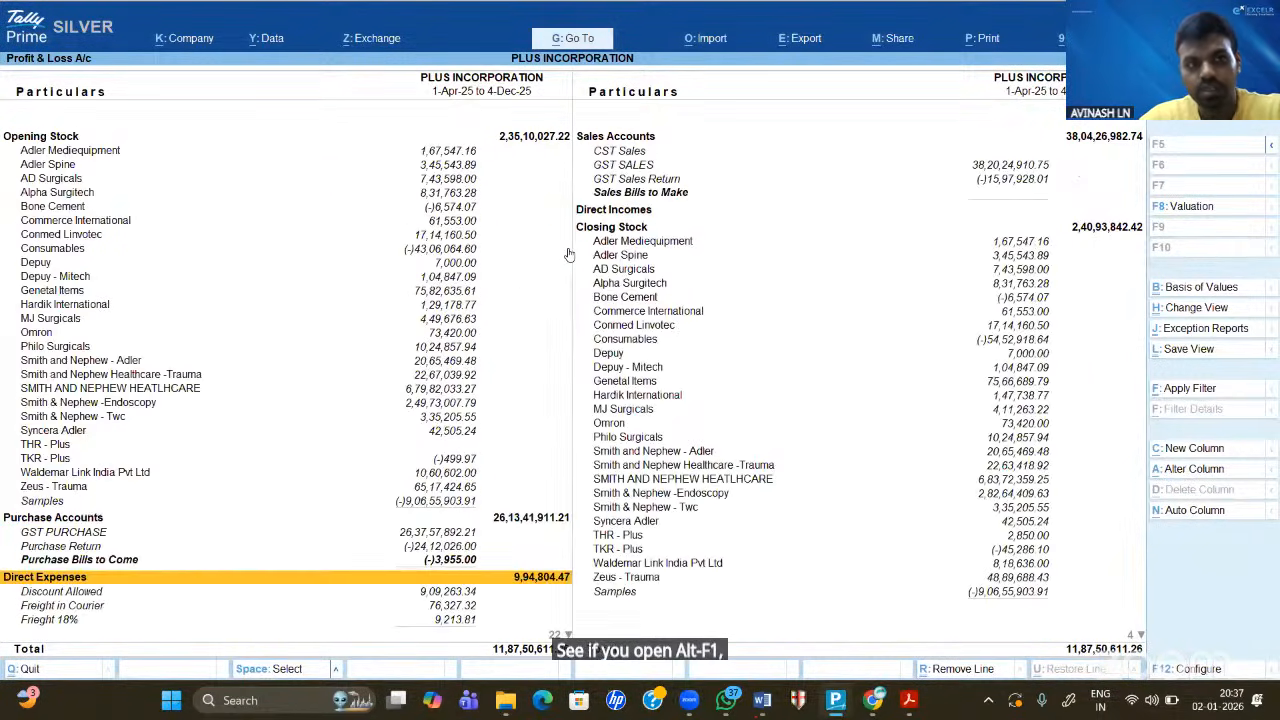
pyautogui.press('Right')
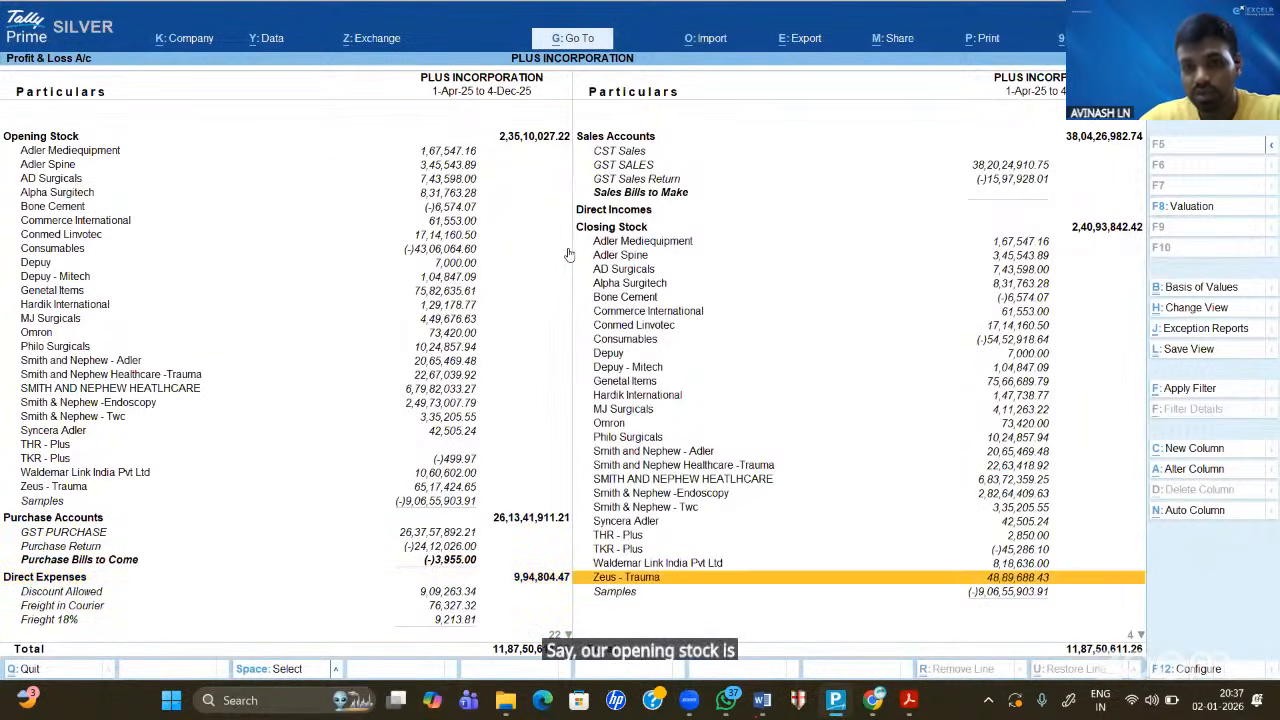
pyautogui.press('Up')
pyautogui.press('Up')
pyautogui.press('Up')
pyautogui.press('Up')
pyautogui.press('Up')
pyautogui.press('Up')
pyautogui.press('Up')
pyautogui.press('Up')
pyautogui.press('Up')
pyautogui.press('Up')
pyautogui.press('Up')
pyautogui.press('Up')
pyautogui.press('Up')
pyautogui.press('Up')
pyautogui.press('Up')
pyautogui.press('Up')
pyautogui.press('Up')
pyautogui.press('Up')
pyautogui.press('Up')
pyautogui.press('Up')
pyautogui.press('Up')
pyautogui.press('Up')
pyautogui.press('Up')
pyautogui.press('Down')
pyautogui.press('Down')
pyautogui.press('Down')
pyautogui.press('Down')
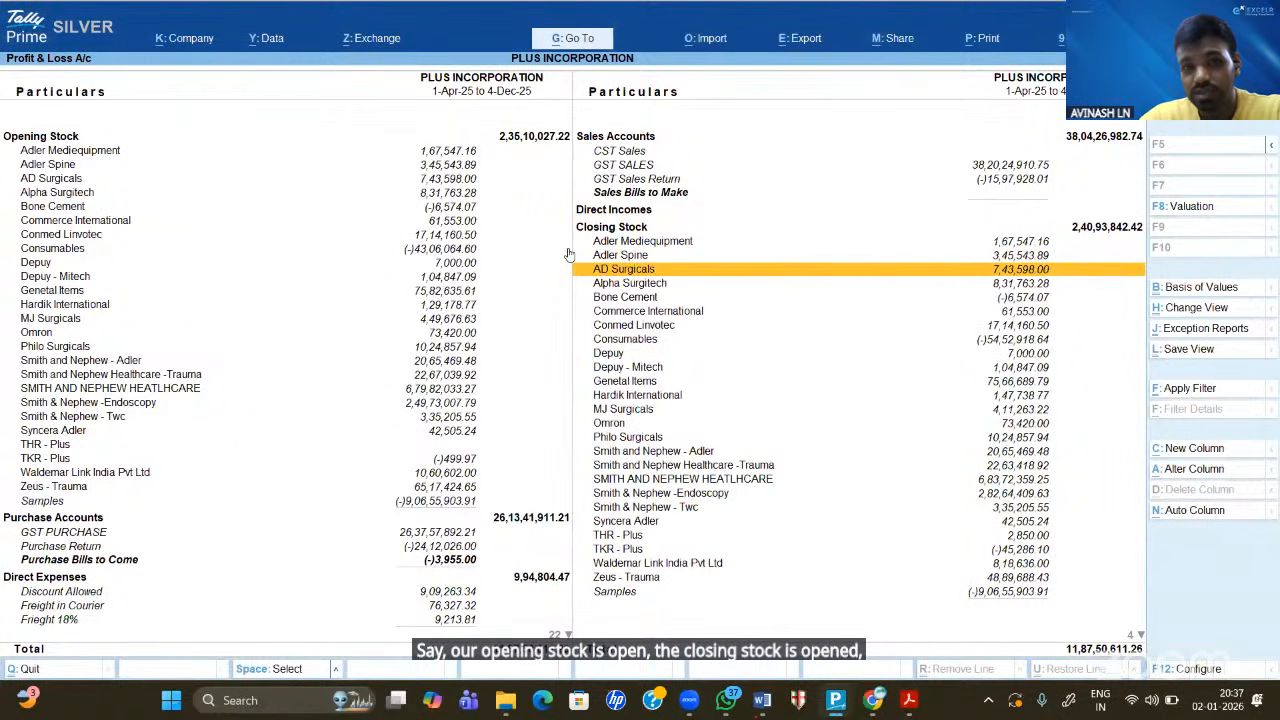
pyautogui.press('Down')
pyautogui.press('Down')
pyautogui.press('Down')
pyautogui.press('Down')
pyautogui.press('Down')
pyautogui.press('Down')
pyautogui.press('Down')
pyautogui.press('Down')
pyautogui.press('Down')
pyautogui.press('Down')
pyautogui.press('Down')
pyautogui.press('Down')
pyautogui.press('Down')
pyautogui.press('Down')
pyautogui.press('Down')
pyautogui.press('Down')
pyautogui.press('Down')
pyautogui.press('Down')
pyautogui.press('Down')
pyautogui.press('Down')
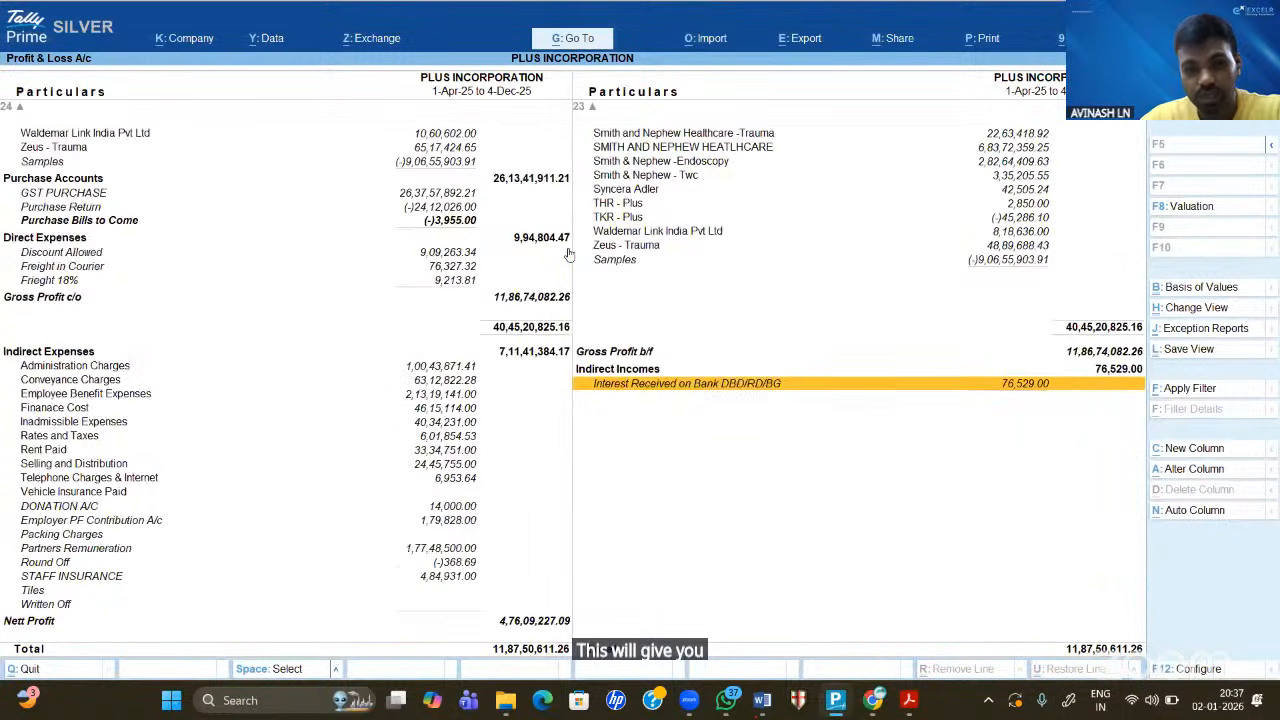
pyautogui.press('Up')
pyautogui.press('Up')
pyautogui.press('Up')
pyautogui.press('Up')
pyautogui.press('Up')
pyautogui.press('Up')
pyautogui.press('Up')
pyautogui.press('Up')
pyautogui.press('Up')
pyautogui.press('Up')
pyautogui.press('Up')
pyautogui.press('Up')
pyautogui.press('Up')
pyautogui.press('Up')
pyautogui.press('Up')
pyautogui.press('Up')
pyautogui.press('Up')
pyautogui.press('Up')
pyautogui.press('Up')
pyautogui.press('Up')
pyautogui.press('Up')
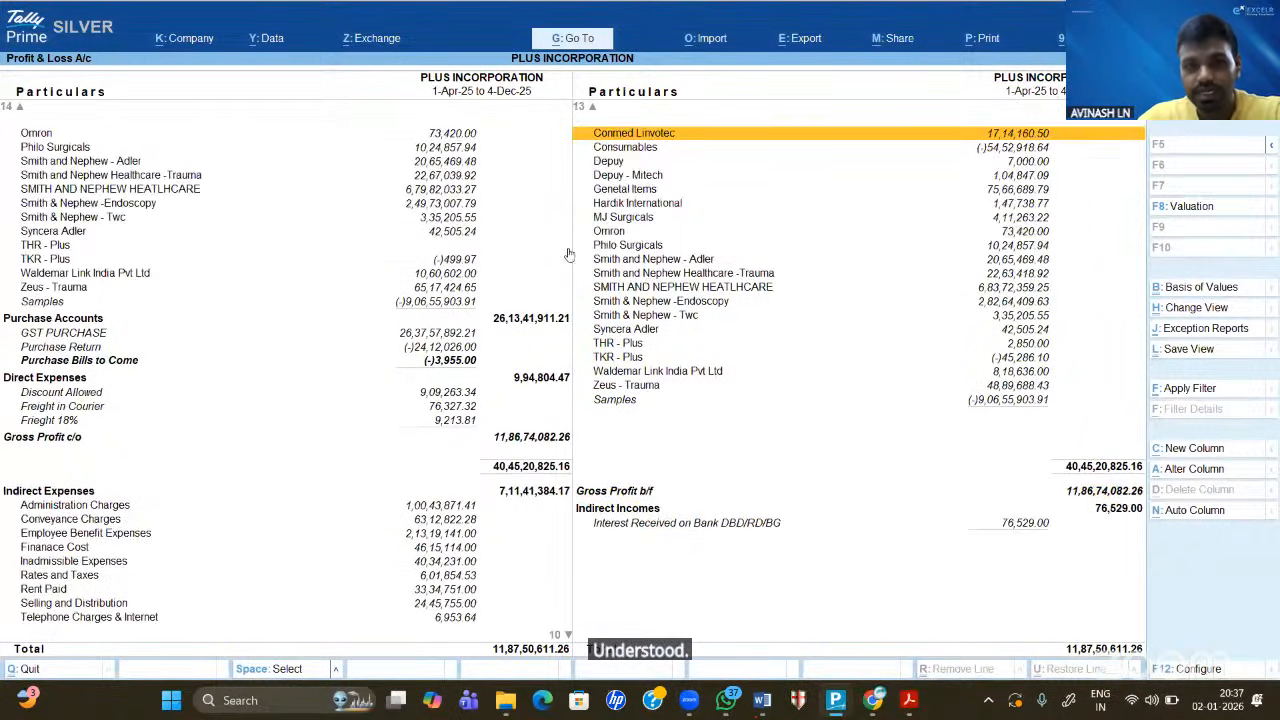
pyautogui.press('Up')
pyautogui.press('Up')
pyautogui.press('Up')
pyautogui.press('Up')
pyautogui.press('Up')
pyautogui.press('Up')
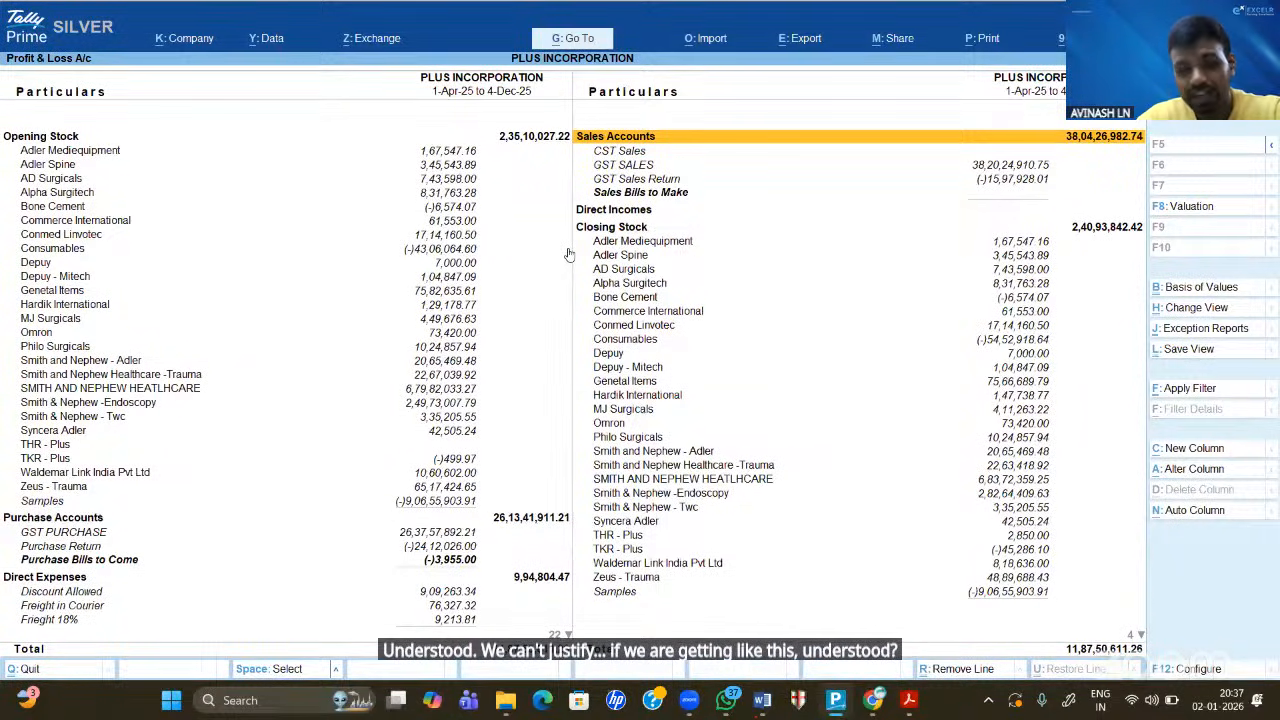
pyautogui.press('alt')
pyautogui.press('alt')
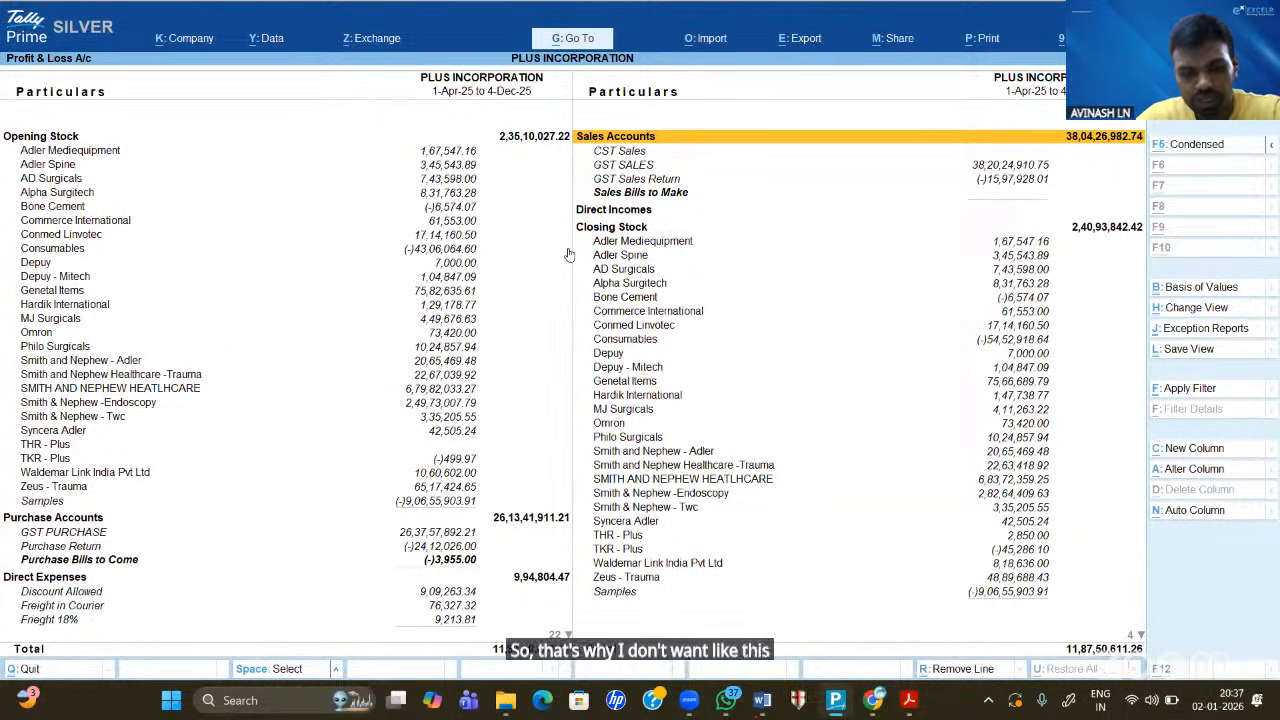
# - Collapse the Closing Stock and Opening Stock groups, then close the Profit & Loss report
pyautogui.press('Down')
pyautogui.press('Down')
pyautogui.press('Down')
pyautogui.press('Down')
pyautogui.press('Down')
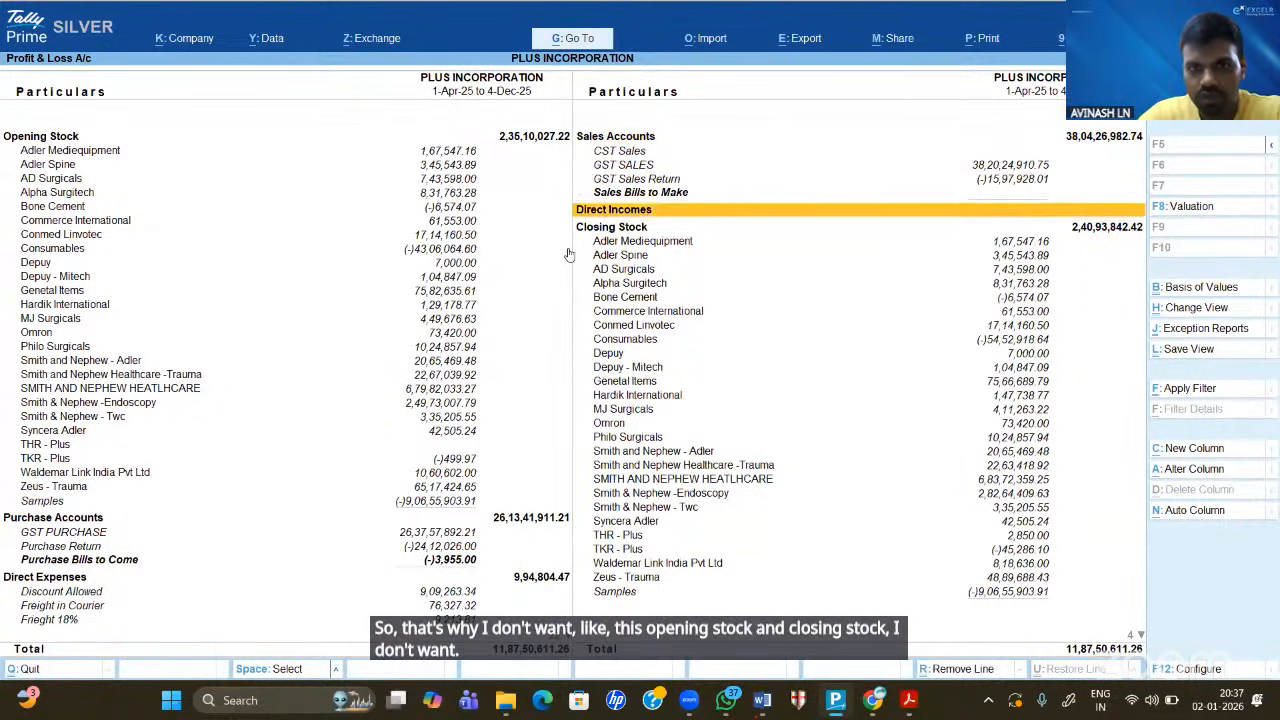
pyautogui.press('Down')
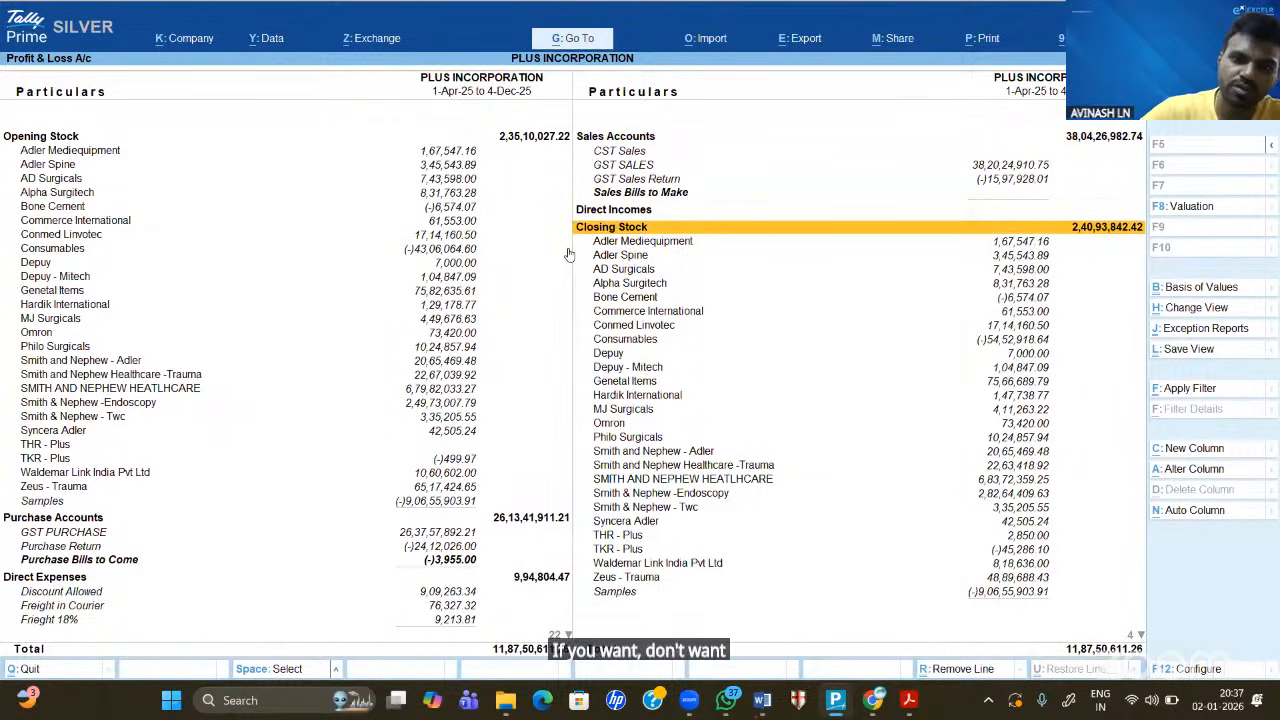
pyautogui.hotkey('shift', 'Return')
pyautogui.press('Left')
pyautogui.press('Up')
pyautogui.press('Up')
pyautogui.press('Up')
pyautogui.press('Up')
pyautogui.press('Up')
pyautogui.press('Up')
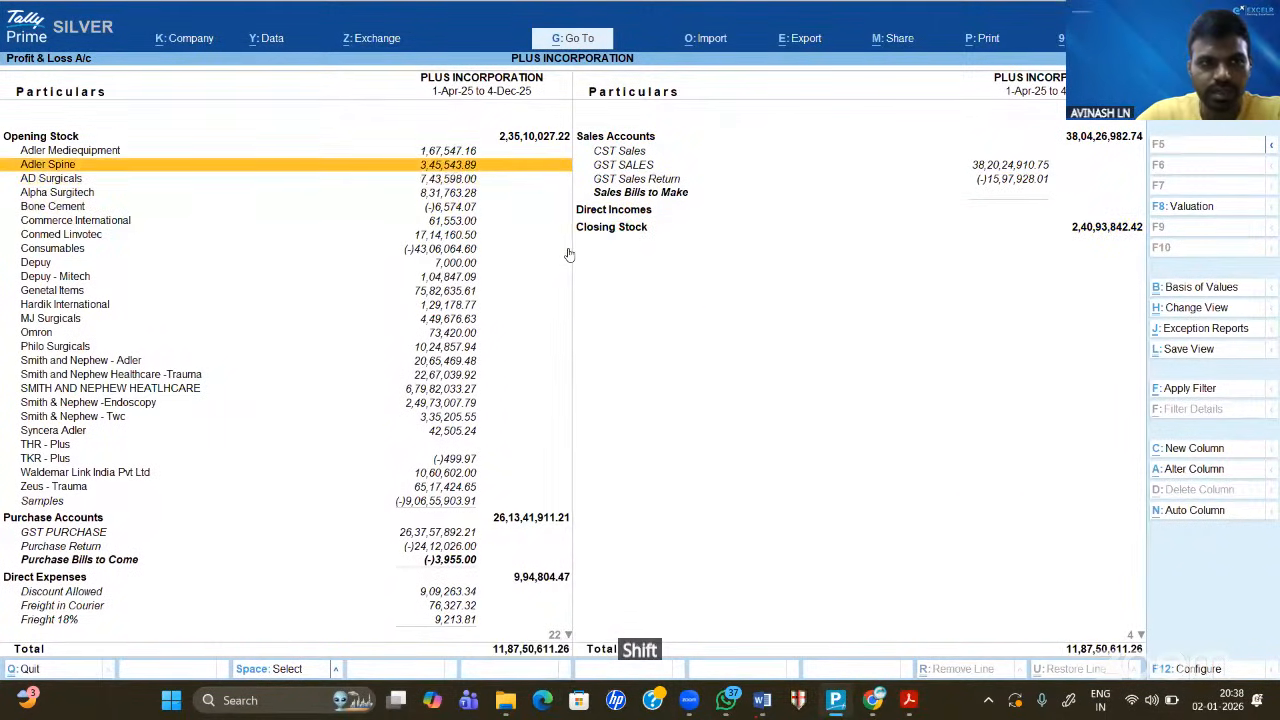
pyautogui.hotkey('shift', 'Return')
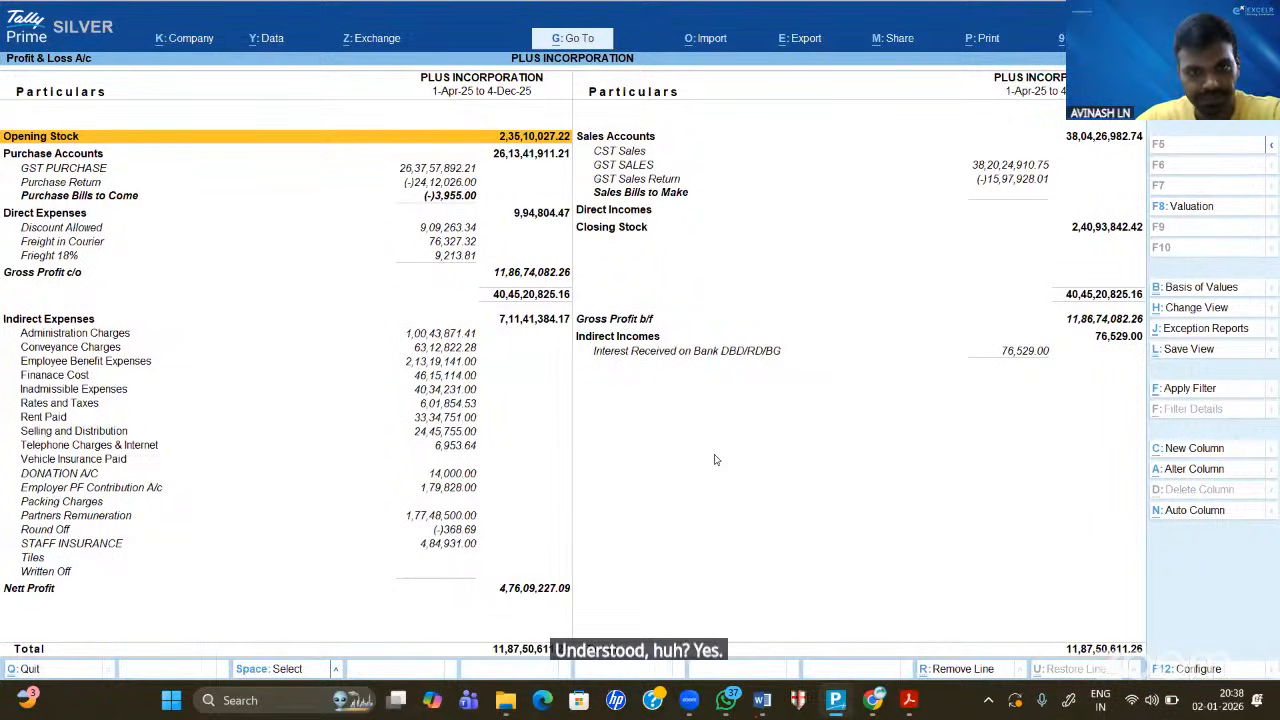
pyautogui.press('Escape')
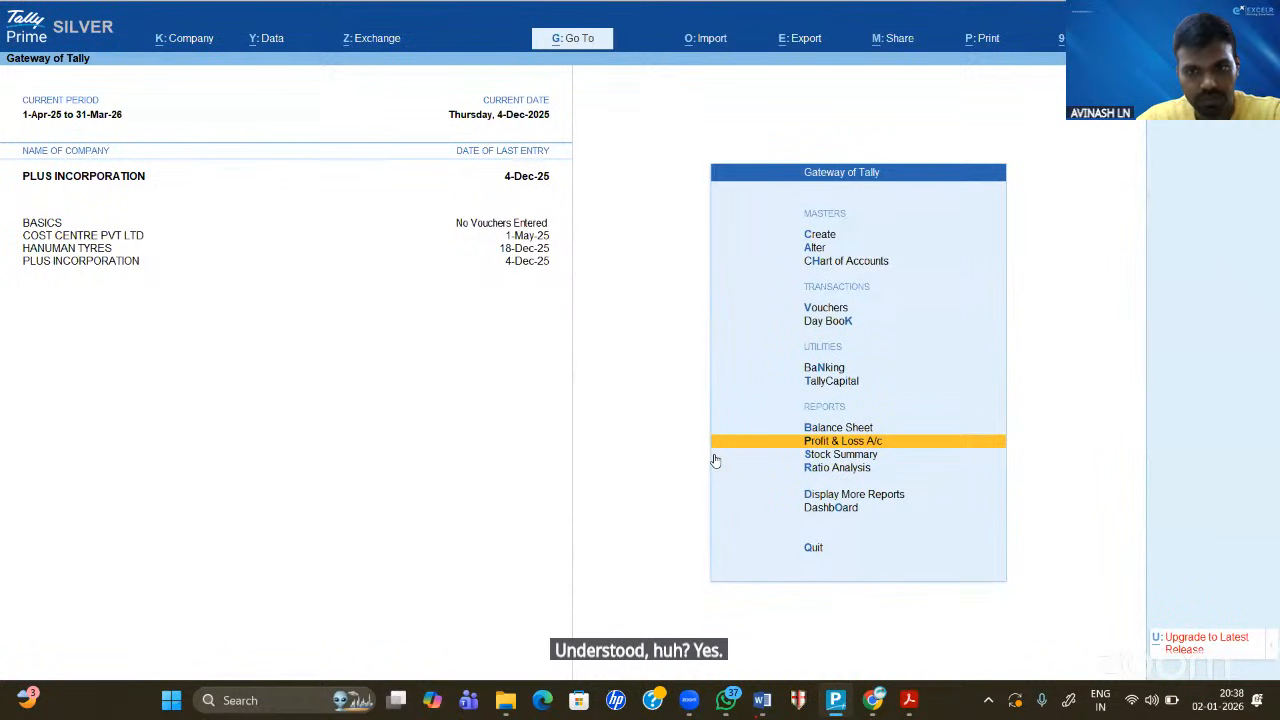
# - Select Balance Sheet on the Gateway and open it as at 4-Dec-25
pyautogui.press('Up')
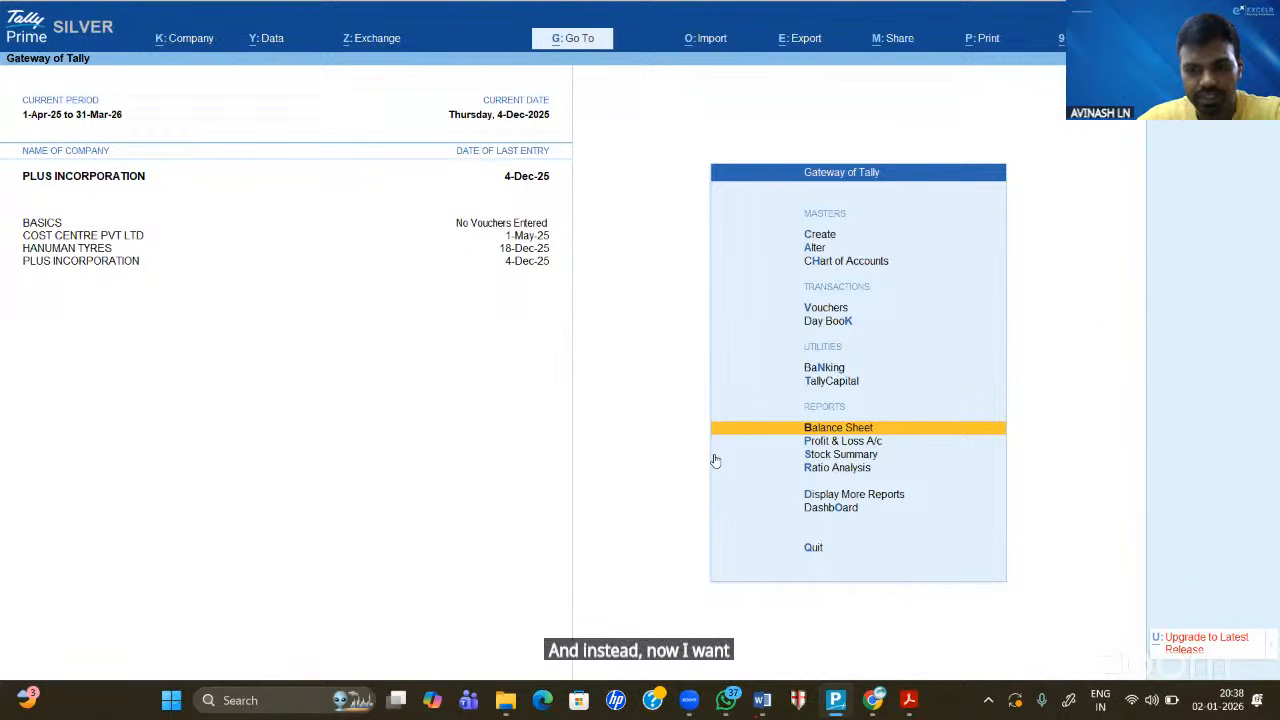
pyautogui.press('Return')
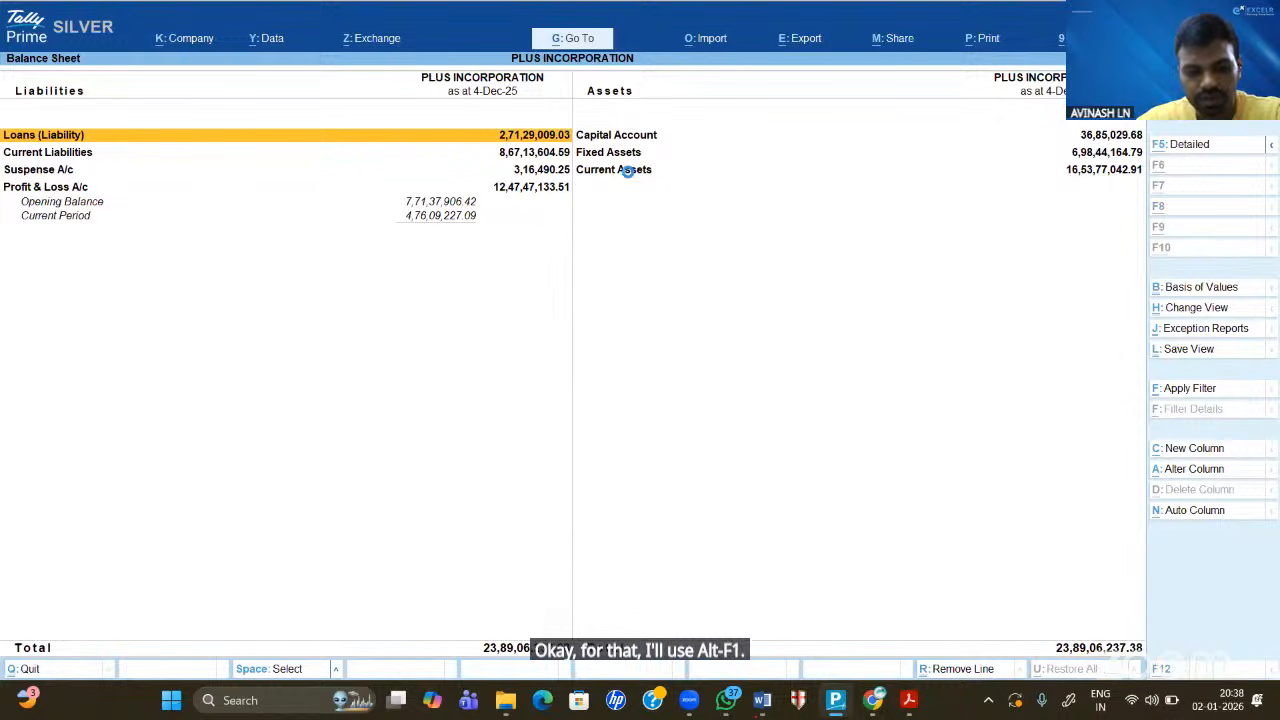
# - Show the Balance Sheet in detailed view with the Fixed Assets group collapsed to one line
pyautogui.hotkey('alt', 'F1')
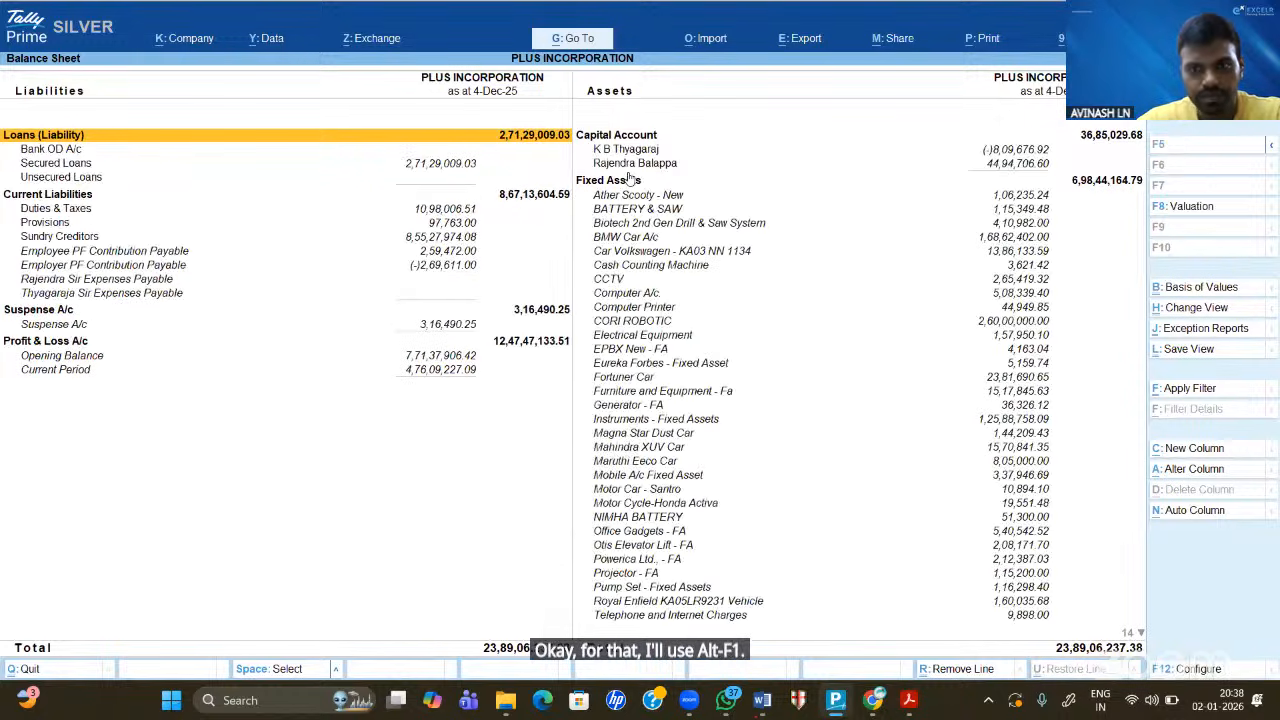
pyautogui.press('pagedown')
pyautogui.press('pagedown')
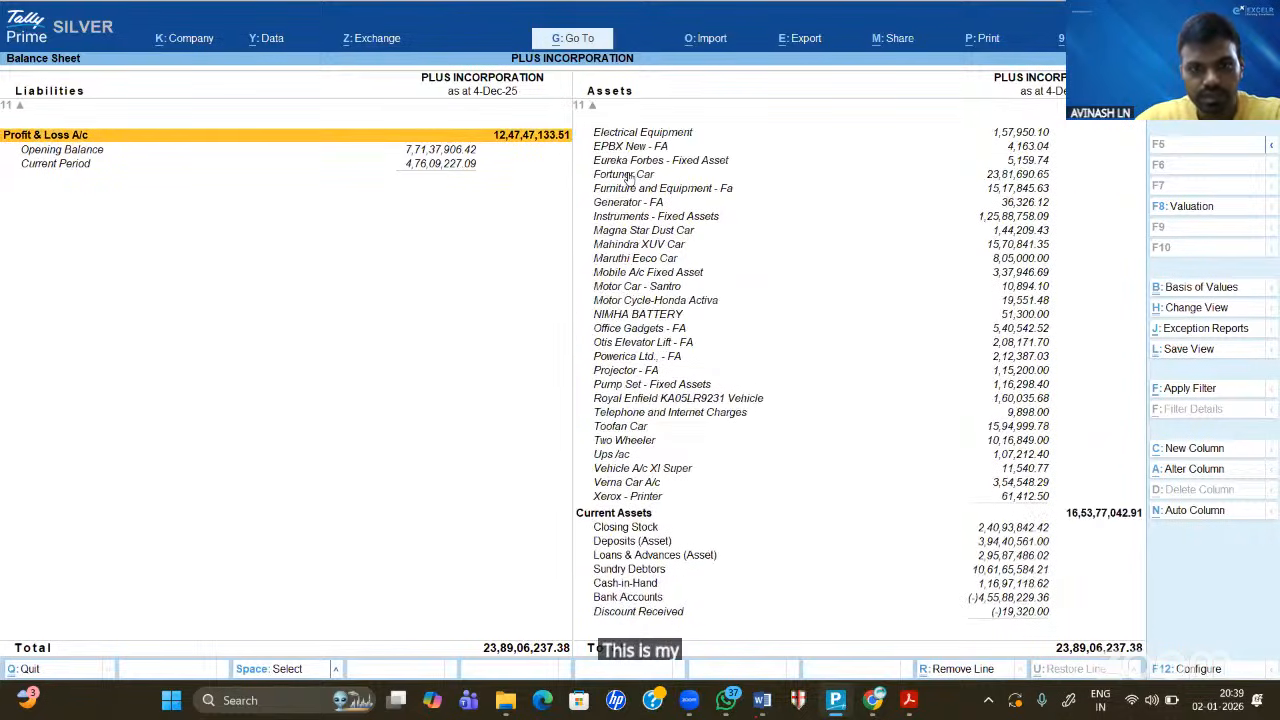
pyautogui.press('pageup')
pyautogui.click(628, 179)
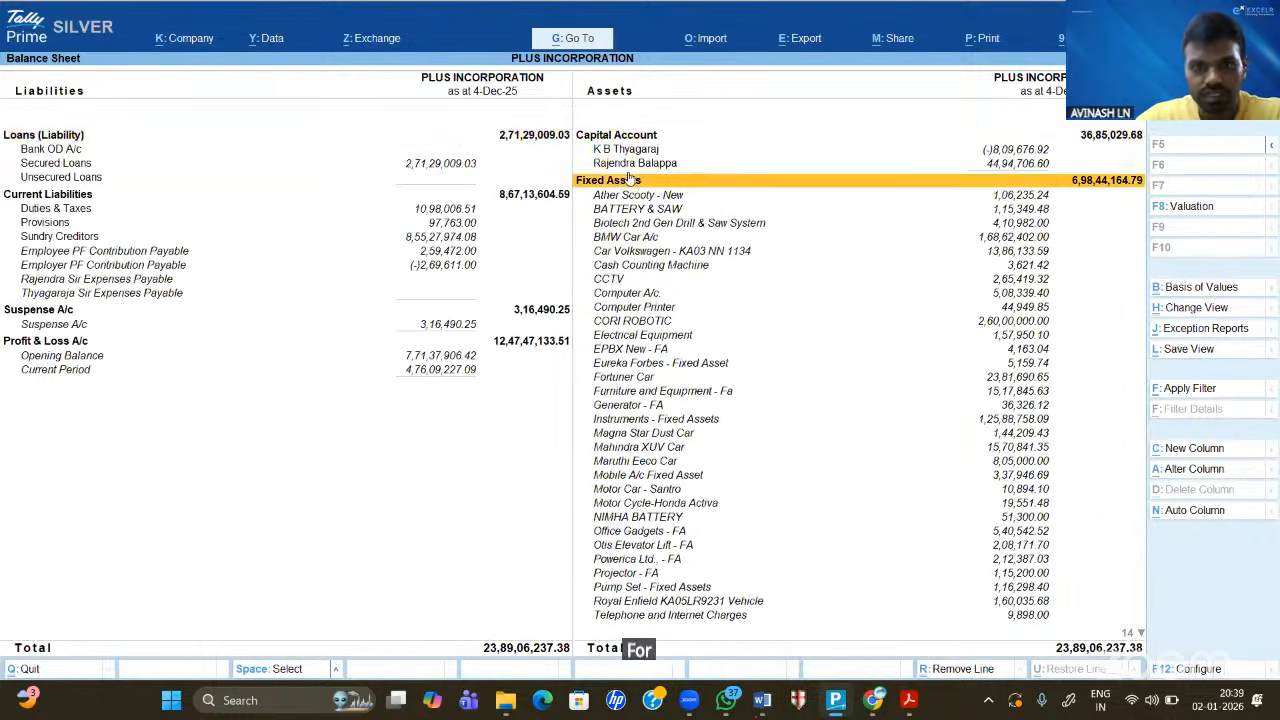
pyautogui.hotkey('shift', 'Return')
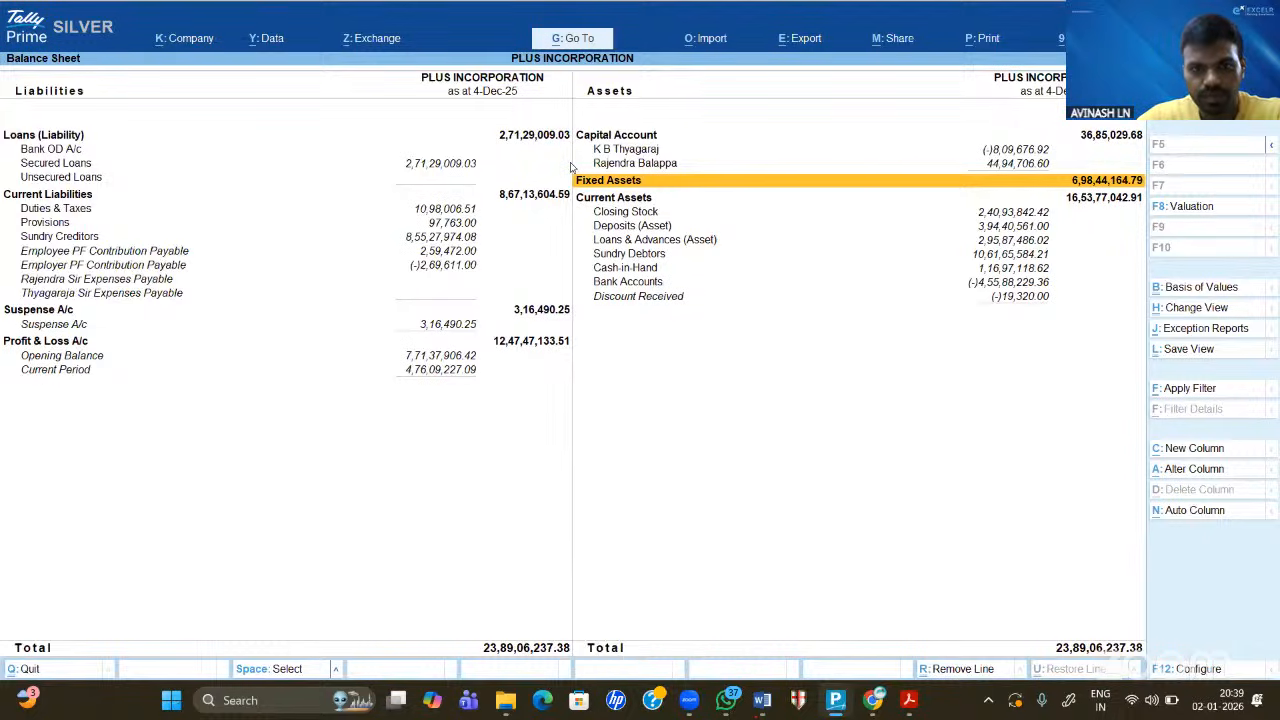
# - Bring the Balance Sheet back into focus and close it to the Gateway of Tally
pyautogui.hotkey('alt', 'Tab')
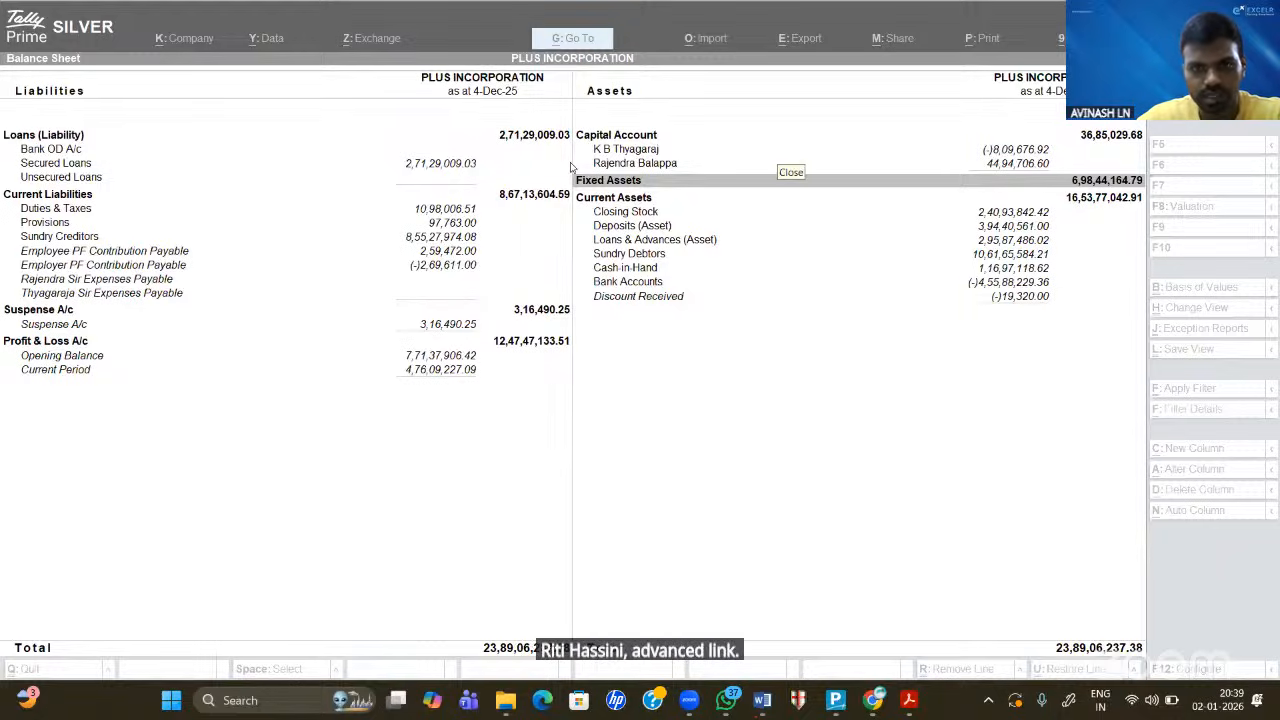
pyautogui.click(578, 361)
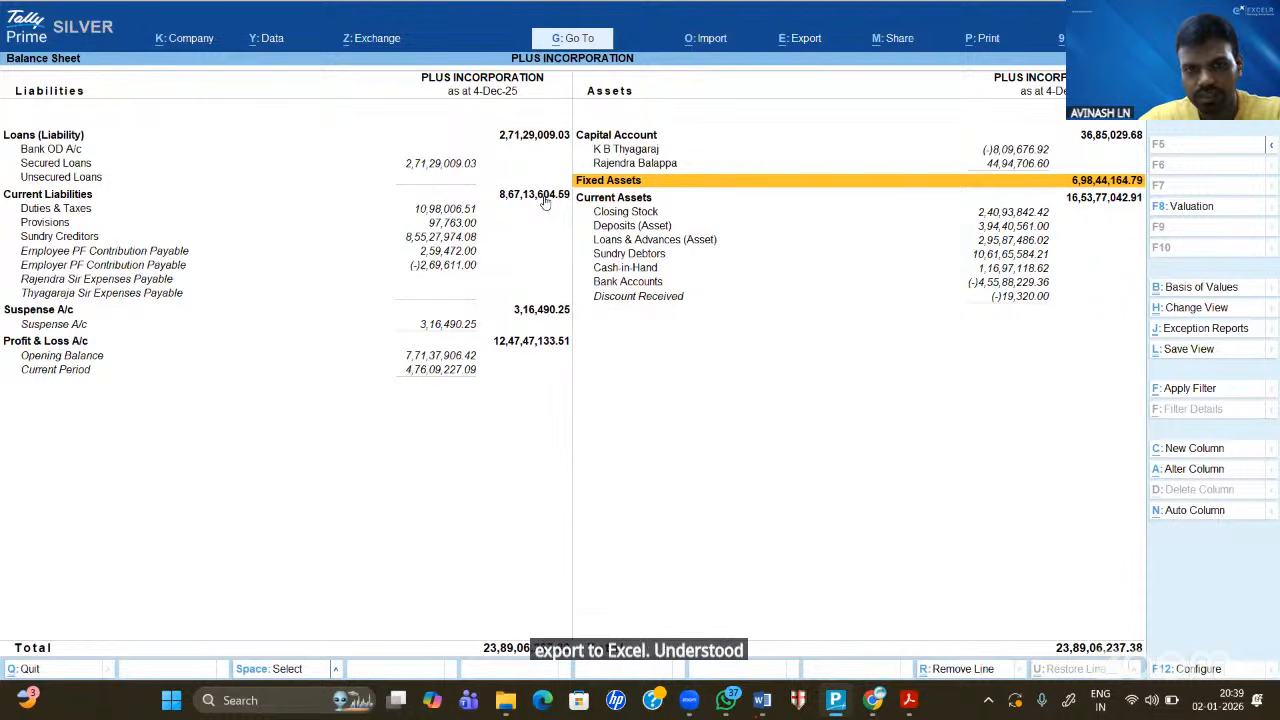
pyautogui.hotkey('ctrl', 'e')
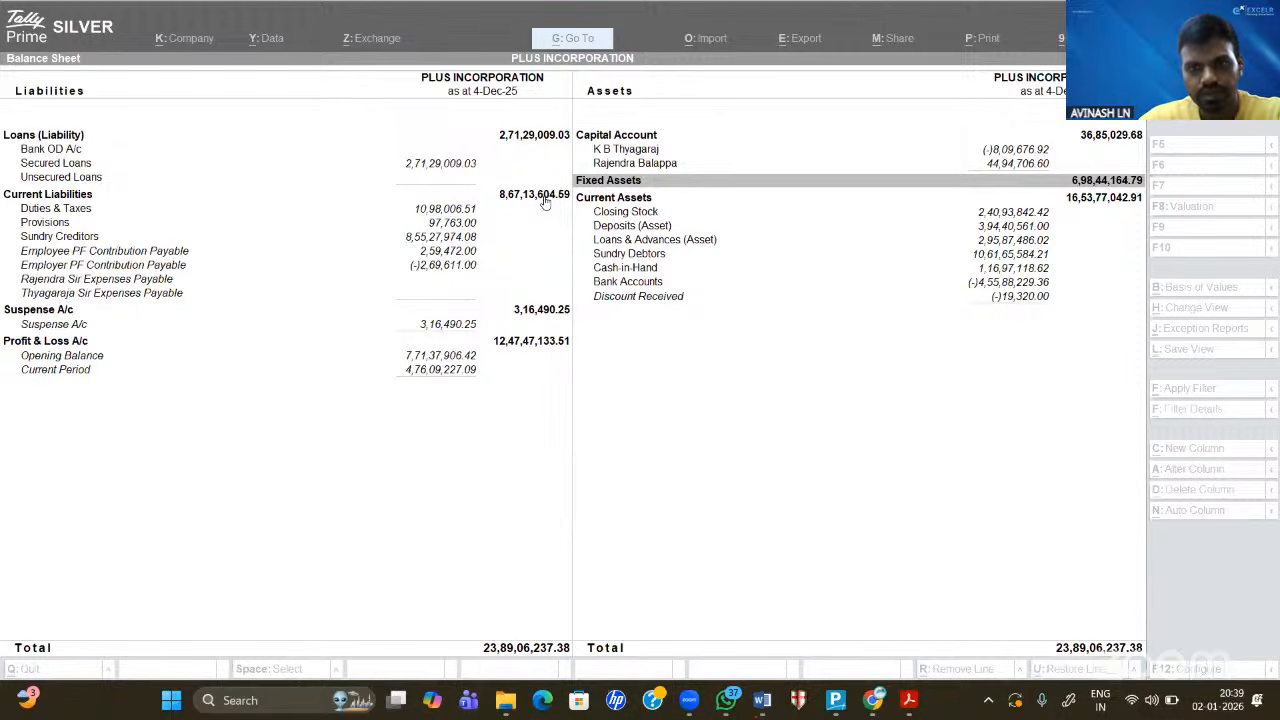
pyautogui.click(570, 370)
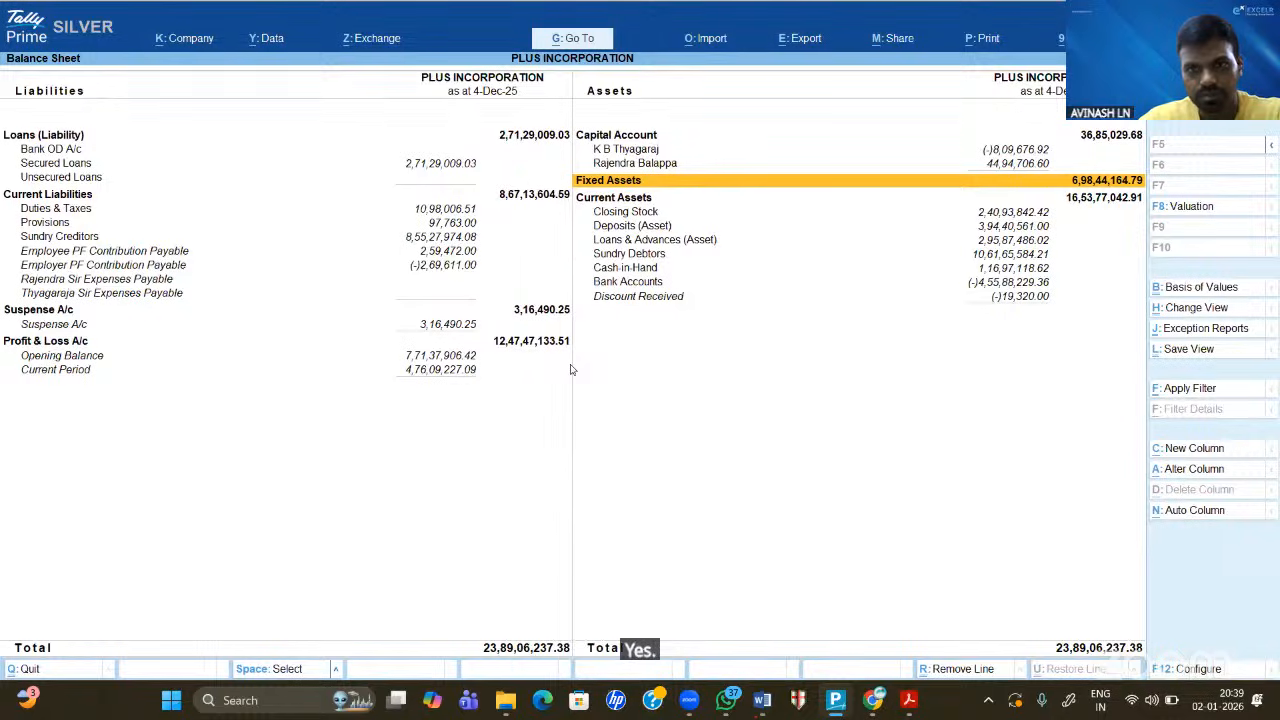
pyautogui.press('Escape')
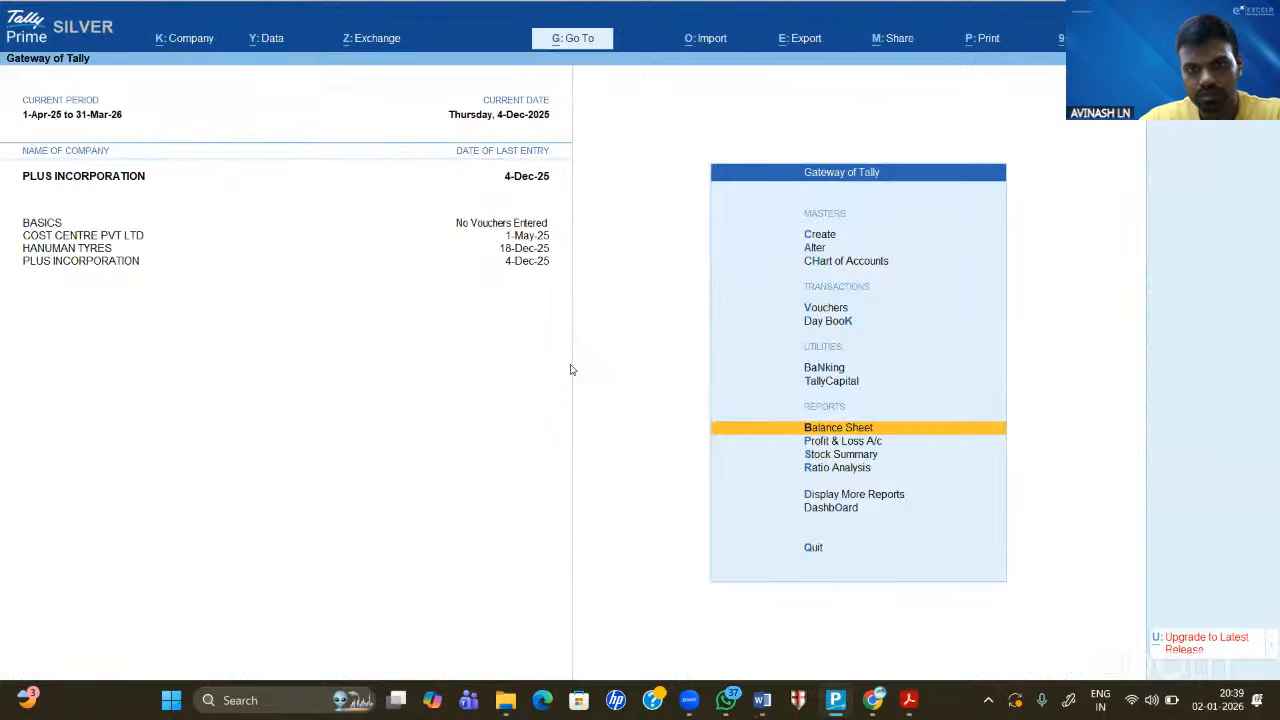
pyautogui.press('Down')
pyautogui.press('Down')
pyautogui.press('Down')
pyautogui.press('Down')
pyautogui.press('Down')
pyautogui.press('Down')
pyautogui.press('Down')
pyautogui.press('Down')
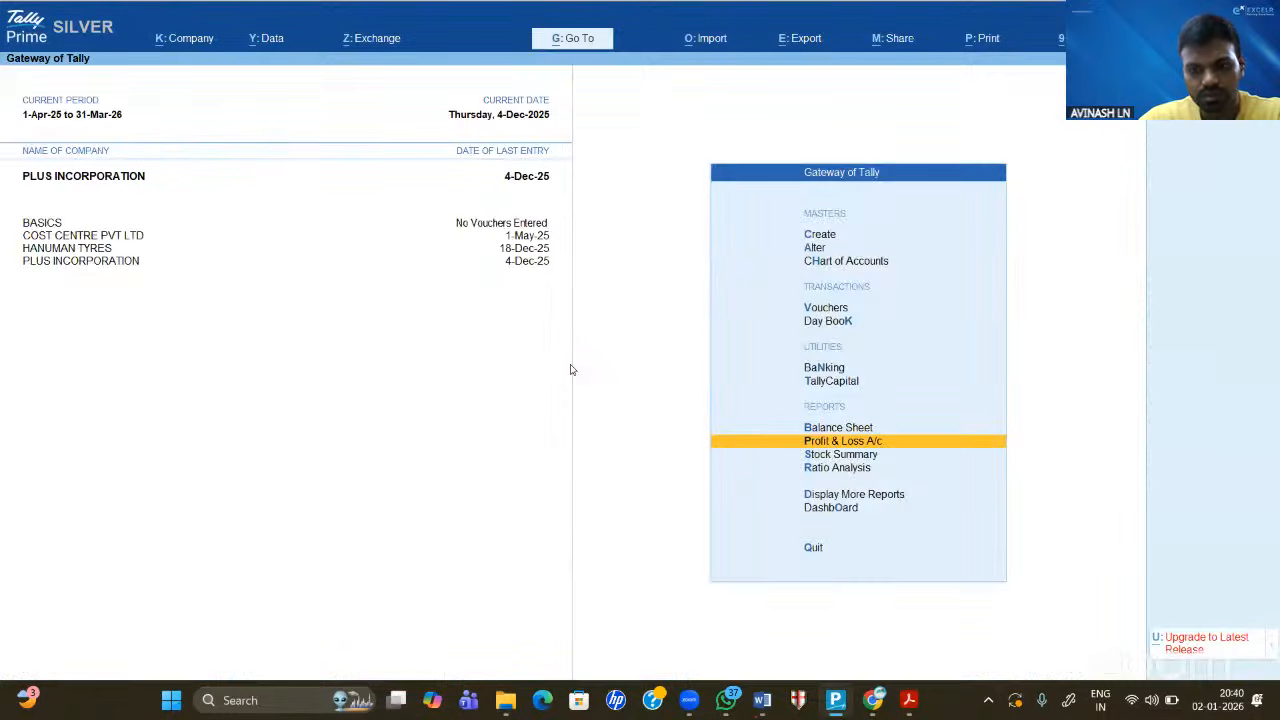
pyautogui.press('Up')
pyautogui.press('Up')
pyautogui.press('Up')
pyautogui.press('Up')
pyautogui.press('Up')
pyautogui.press('Up')
pyautogui.press('Up')
pyautogui.press('Up')
pyautogui.press('Up')
pyautogui.press('Up')
pyautogui.press('Up')
pyautogui.press('Up')
pyautogui.press('Up')
pyautogui.press('Up')
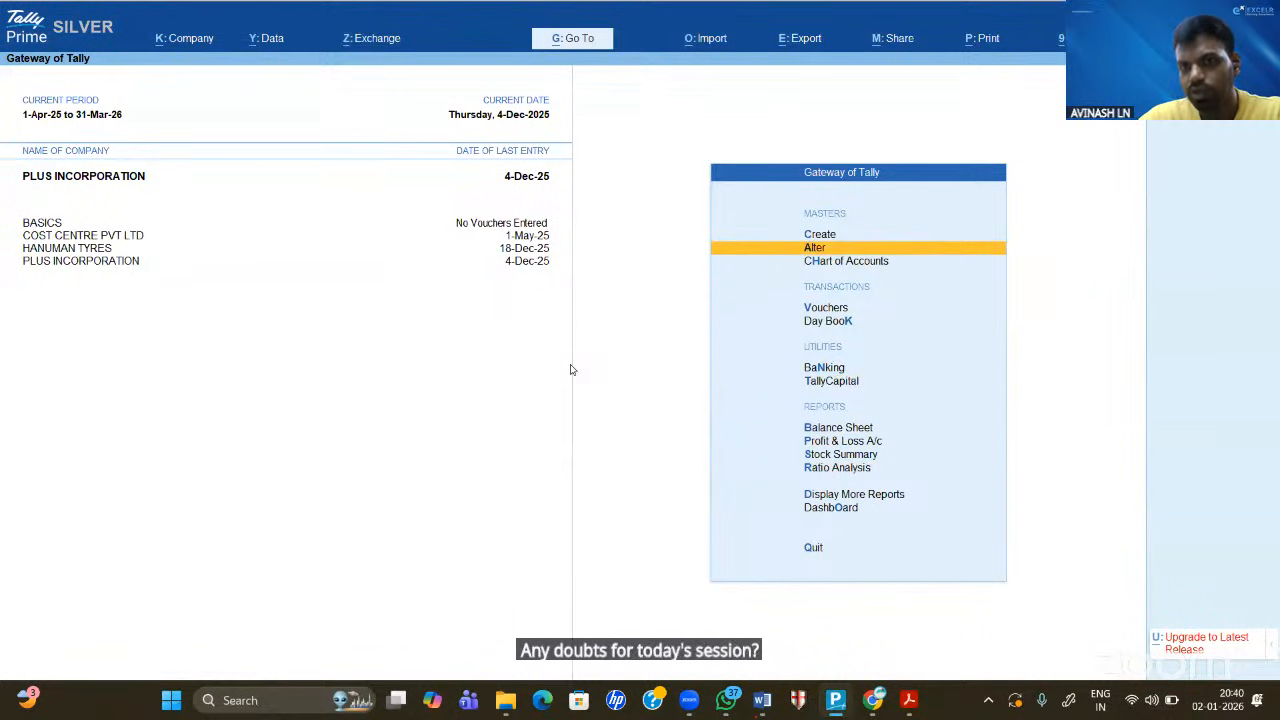
pyautogui.press('Up')
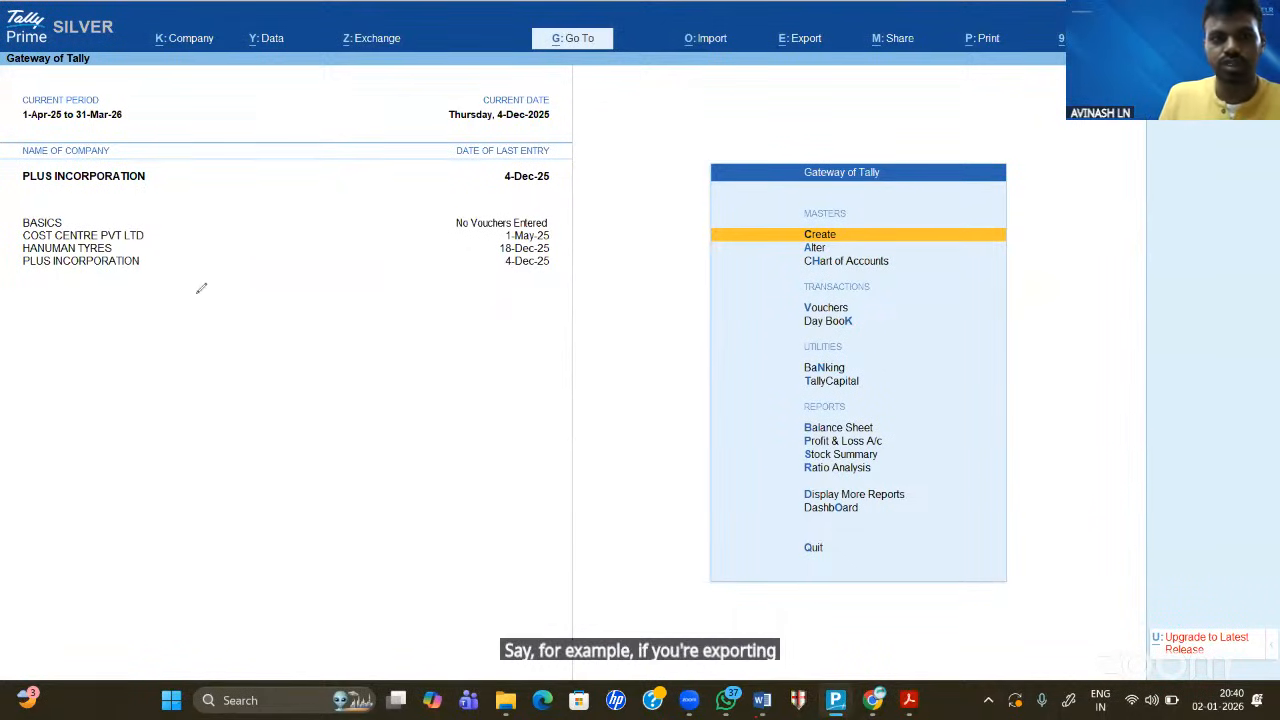
pyautogui.moveTo(167, 313)
pyautogui.mouseDown()
pyautogui.moveTo(248, 282)
pyautogui.moveTo(272, 294)
pyautogui.moveTo(305, 270)
pyautogui.moveTo(312, 284)
pyautogui.moveTo(314, 262)
pyautogui.moveTo(330, 286)
pyautogui.moveTo(362, 263)
pyautogui.mouseUp()
pyautogui.moveTo(130, 342); pyautogui.dragTo(450, 286)
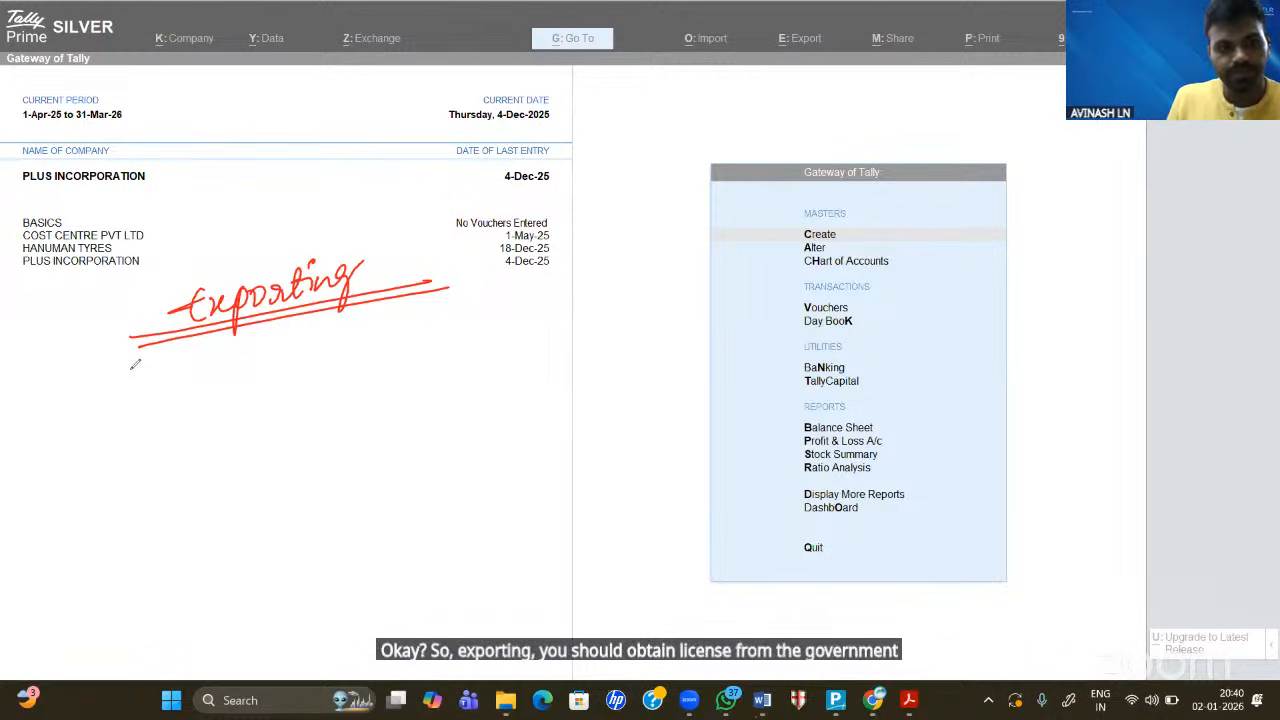
pyautogui.moveTo(131, 360)
pyautogui.mouseDown()
pyautogui.moveTo(148, 400)
pyautogui.moveTo(240, 372)
pyautogui.moveTo(232, 392)
pyautogui.mouseUp()
pyautogui.moveTo(130, 442); pyautogui.dragTo(230, 418)
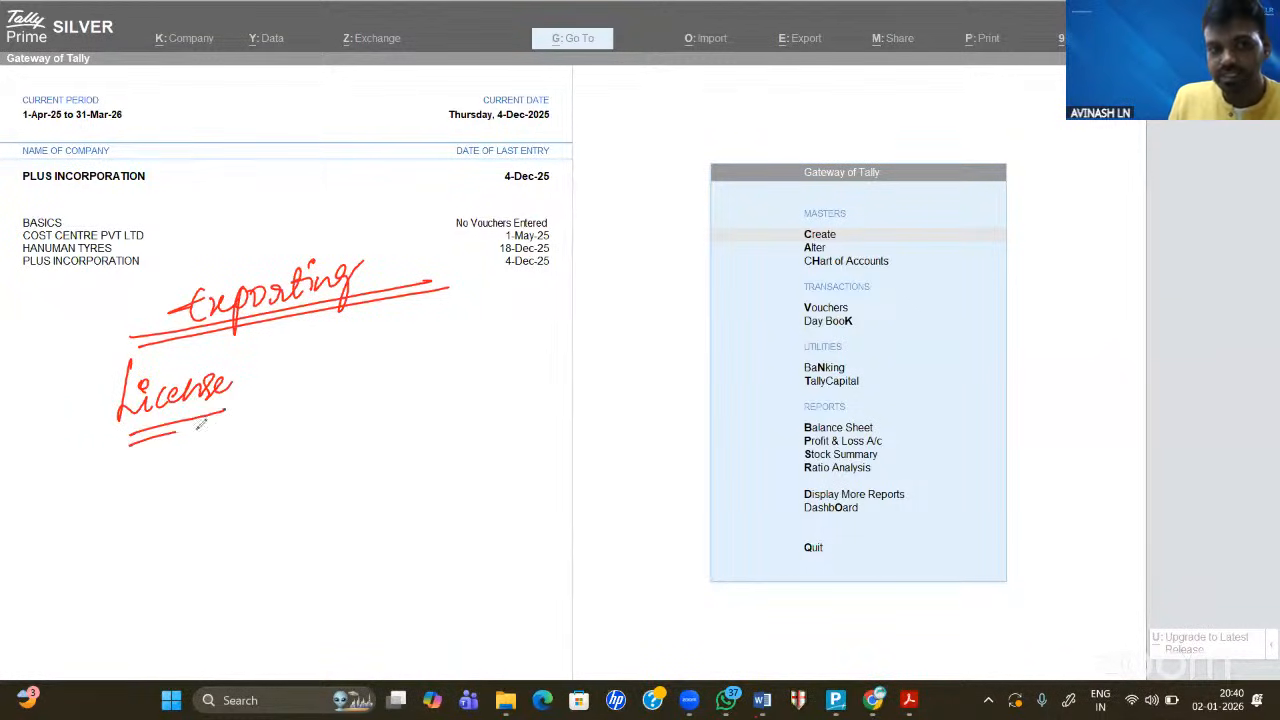
pyautogui.moveTo(263, 354)
pyautogui.mouseDown()
pyautogui.moveTo(286, 352)
pyautogui.moveTo(288, 380)
pyautogui.moveTo(323, 352)
pyautogui.moveTo(325, 375)
pyautogui.mouseUp()
pyautogui.moveTo(198, 430)
pyautogui.mouseDown()
pyautogui.moveTo(324, 388)
pyautogui.moveTo(422, 316)
pyautogui.moveTo(412, 374)
pyautogui.moveTo(462, 372)
pyautogui.moveTo(512, 392)
pyautogui.moveTo(528, 360)
pyautogui.moveTo(604, 338)
pyautogui.mouseUp()
pyautogui.moveTo(505, 395); pyautogui.dragTo(620, 372)
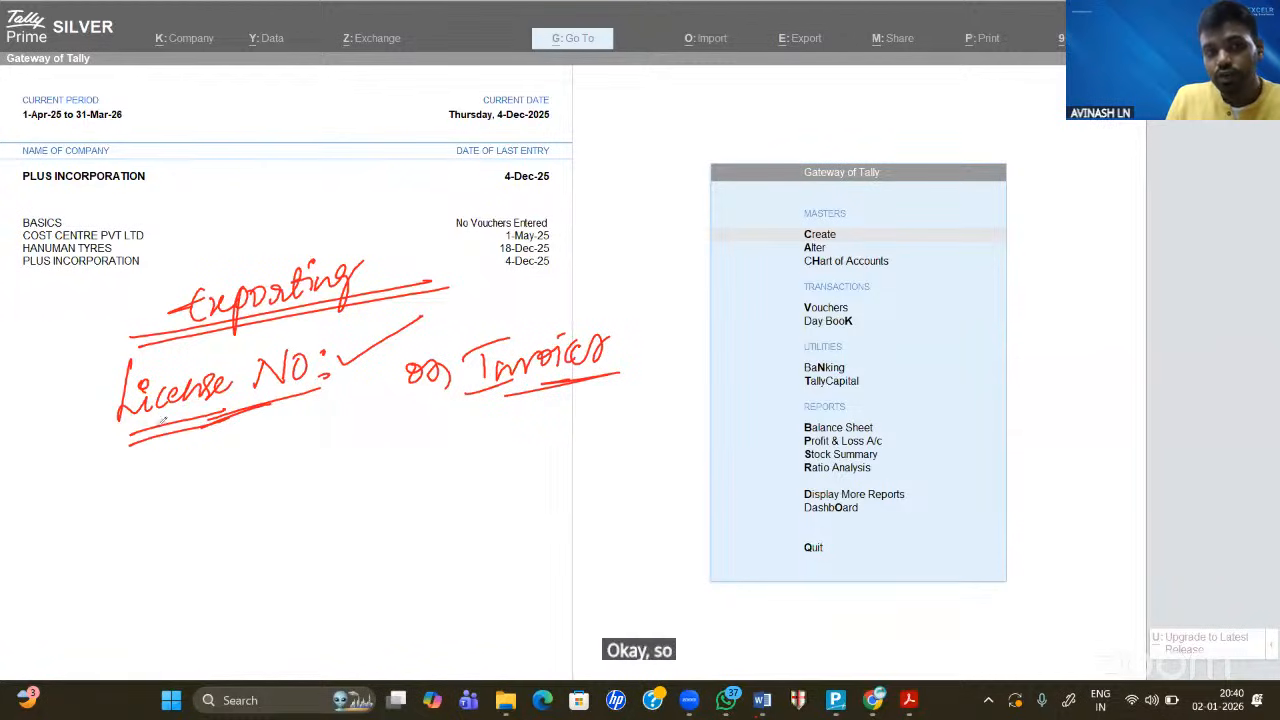
pyautogui.moveTo(150, 428); pyautogui.dragTo(352, 385)
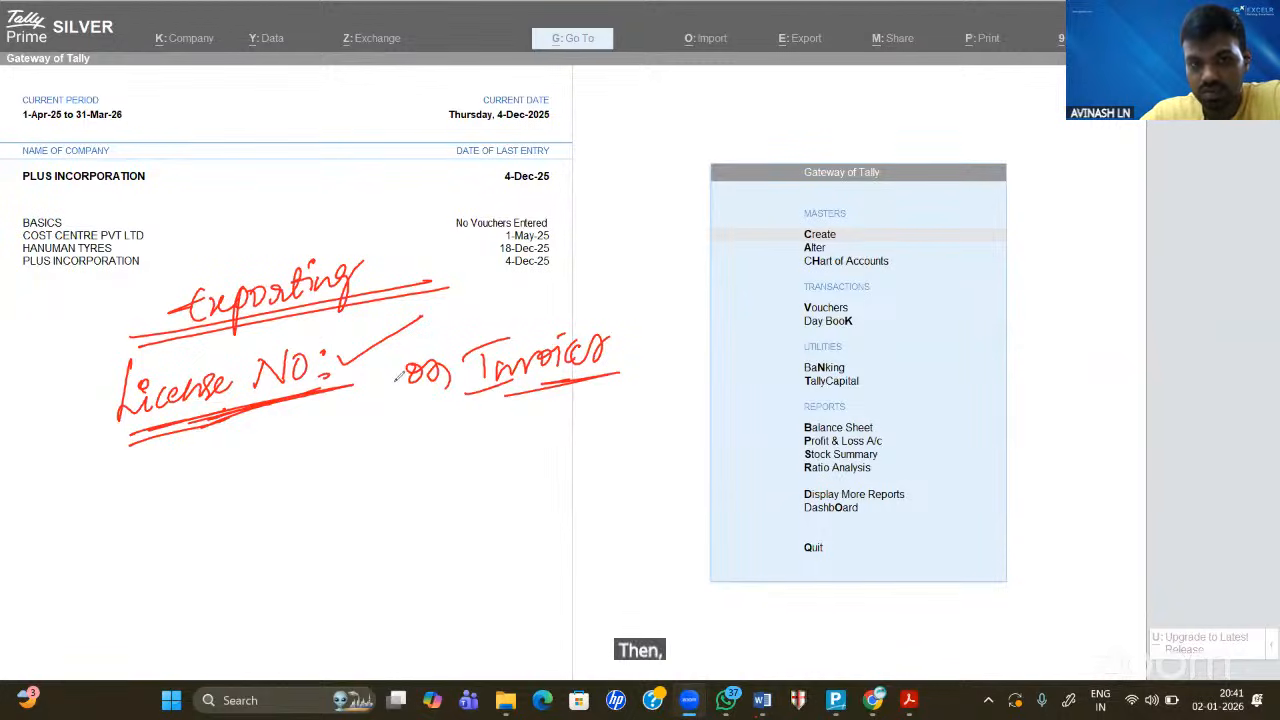
pyautogui.moveTo(398, 405); pyautogui.dragTo(530, 390)
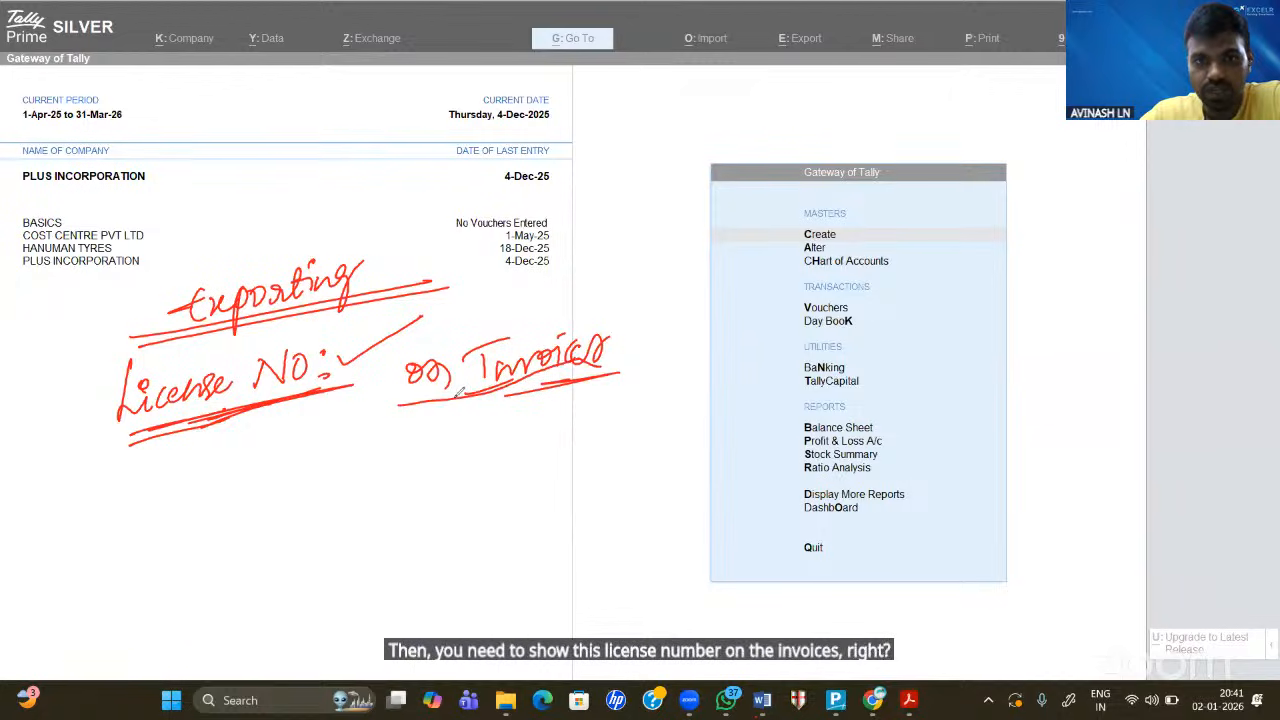
pyautogui.moveTo(558, 380); pyautogui.dragTo(622, 361)
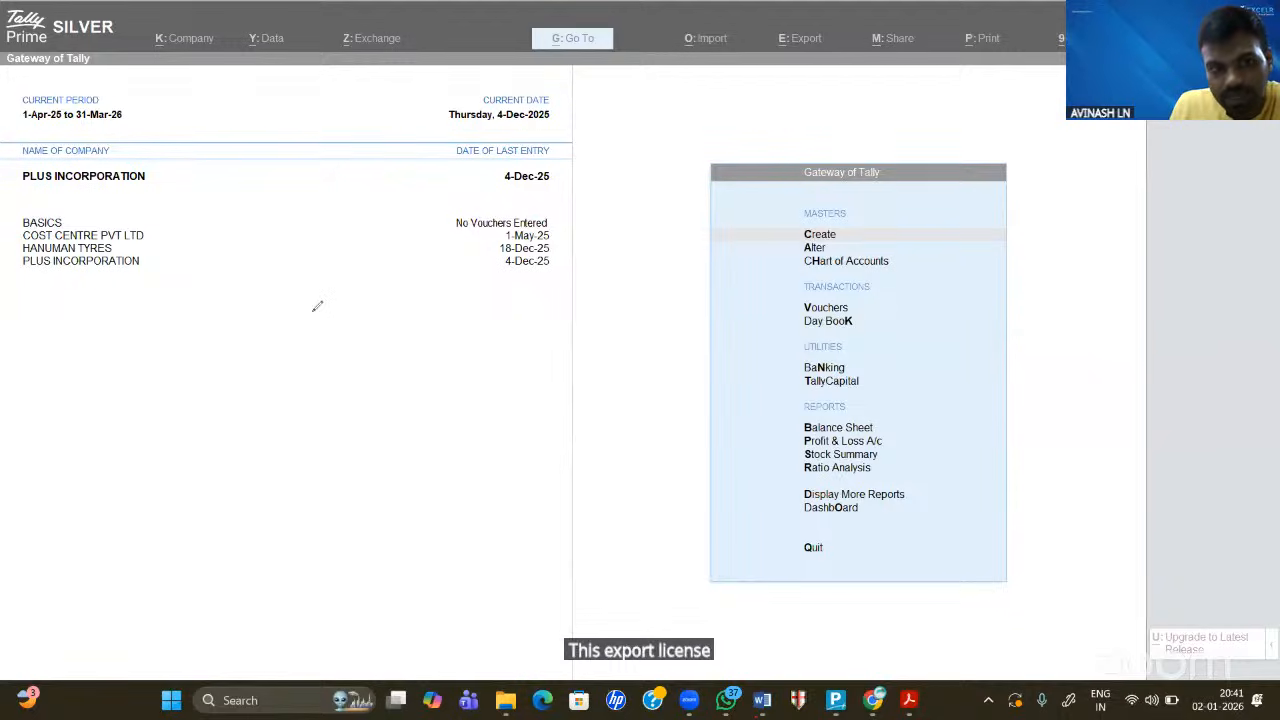
pyautogui.moveTo(290, 291)
pyautogui.mouseDown()
pyautogui.moveTo(301, 335)
pyautogui.moveTo(342, 294)
pyautogui.moveTo(354, 330)
pyautogui.moveTo(386, 286)
pyautogui.moveTo(436, 318)
pyautogui.moveTo(520, 257)
pyautogui.mouseUp()
pyautogui.moveTo(486, 300)
pyautogui.mouseDown()
pyautogui.moveTo(512, 282)
pyautogui.moveTo(526, 318)
pyautogui.mouseUp()
pyautogui.moveTo(560, 324); pyautogui.dragTo(215, 377)
pyautogui.moveTo(580, 250)
pyautogui.mouseDown()
pyautogui.moveTo(572, 226)
pyautogui.moveTo(322, 195)
pyautogui.mouseUp()
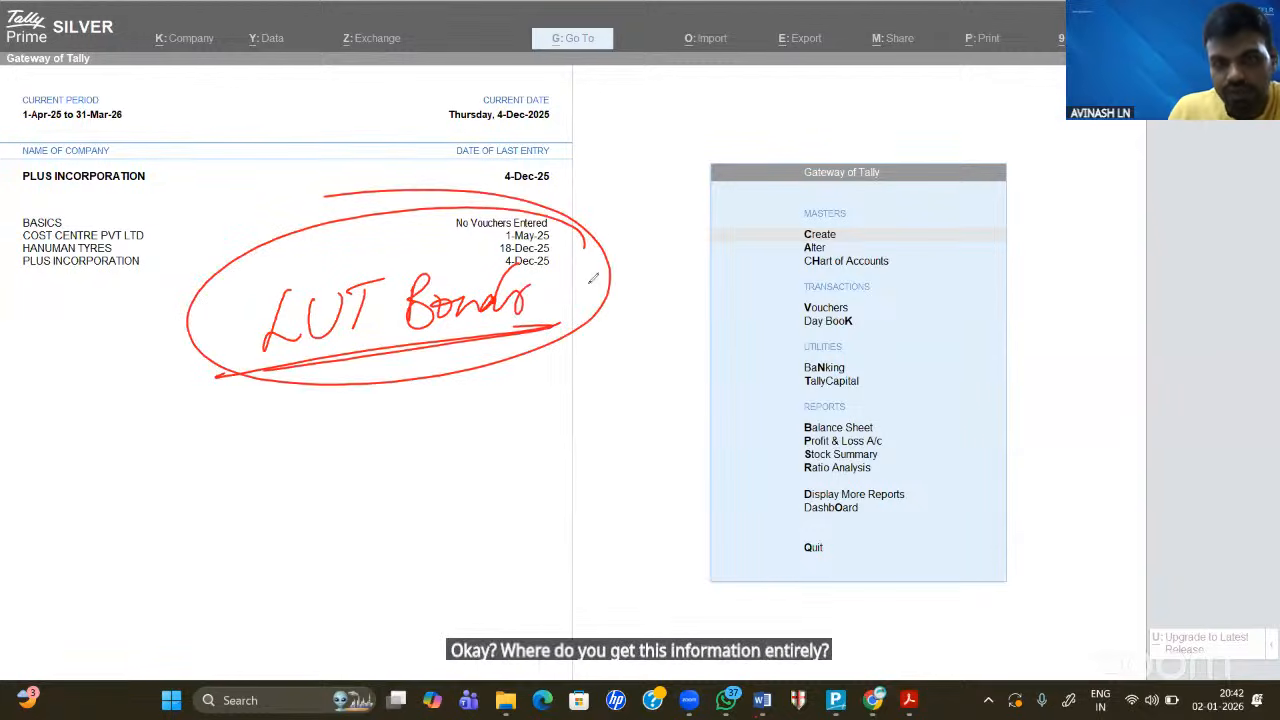
pyautogui.moveTo(591, 270); pyautogui.dragTo(689, 228)
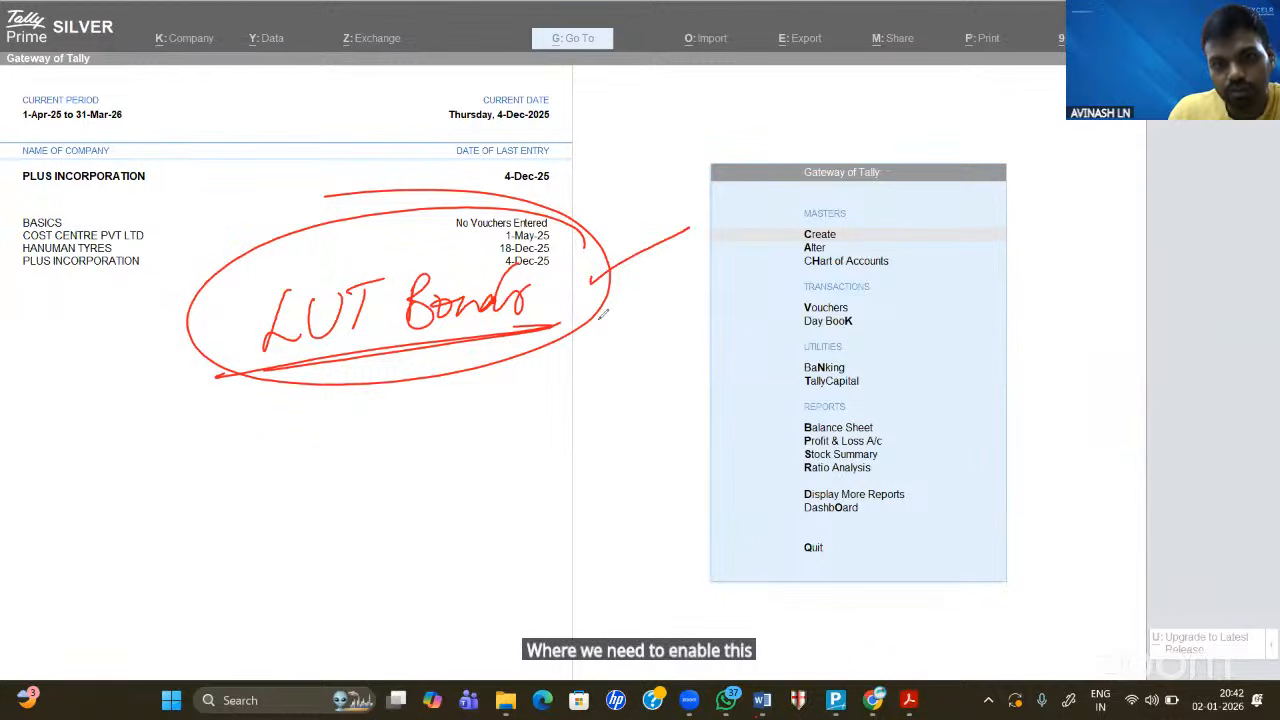
pyautogui.moveTo(596, 318)
pyautogui.mouseDown()
pyautogui.moveTo(594, 364)
pyautogui.moveTo(671, 338)
pyautogui.mouseUp()
pyautogui.moveTo(672, 311); pyautogui.dragTo(716, 325)
pyautogui.moveTo(583, 313)
pyautogui.mouseDown()
pyautogui.moveTo(754, 305)
pyautogui.moveTo(662, 309)
pyautogui.moveTo(435, 268)
pyautogui.moveTo(415, 306)
pyautogui.moveTo(117, 242)
pyautogui.mouseUp()
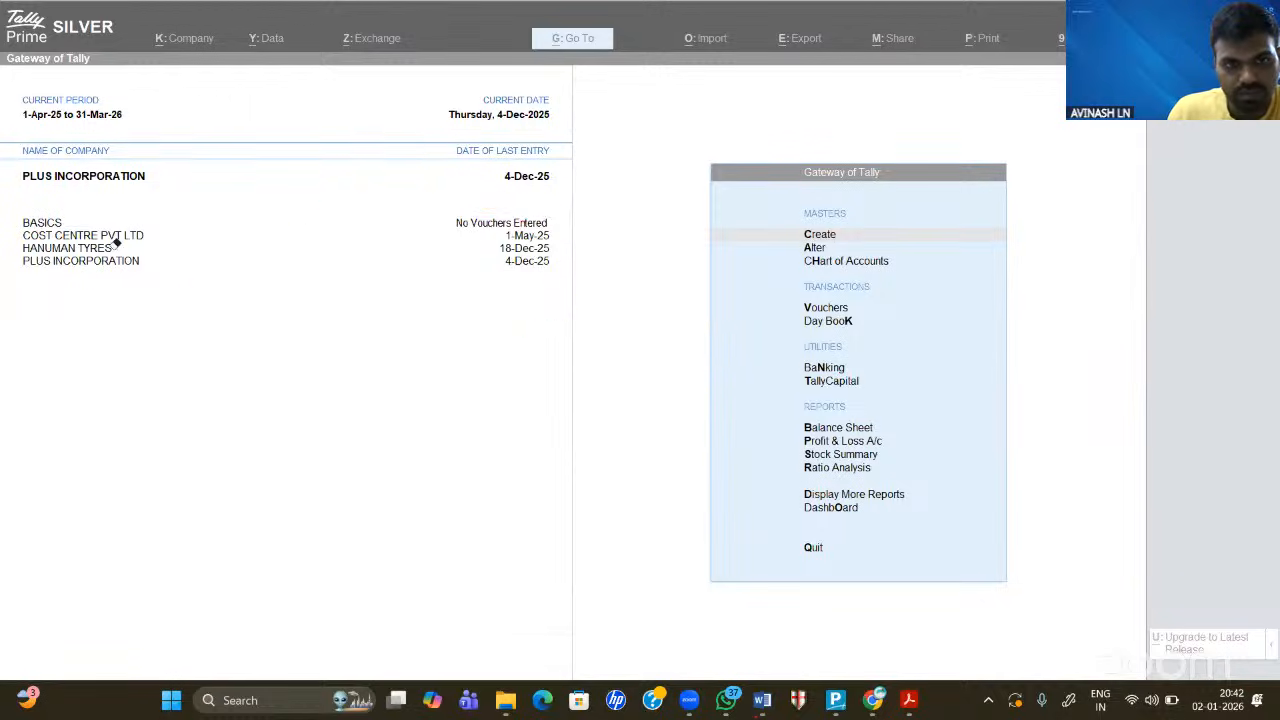
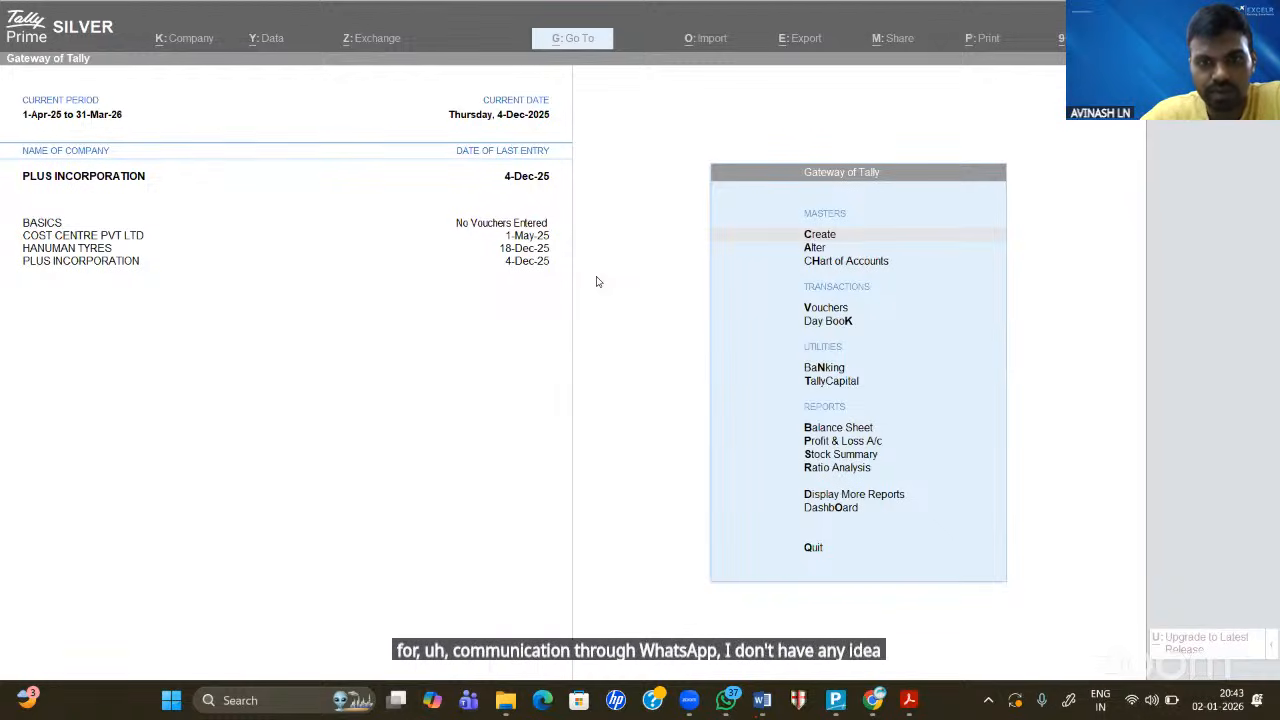
# - Return to TallyPrime and open the F11 company features of COST CENTRE PVT LTD
pyautogui.click(573, 349)
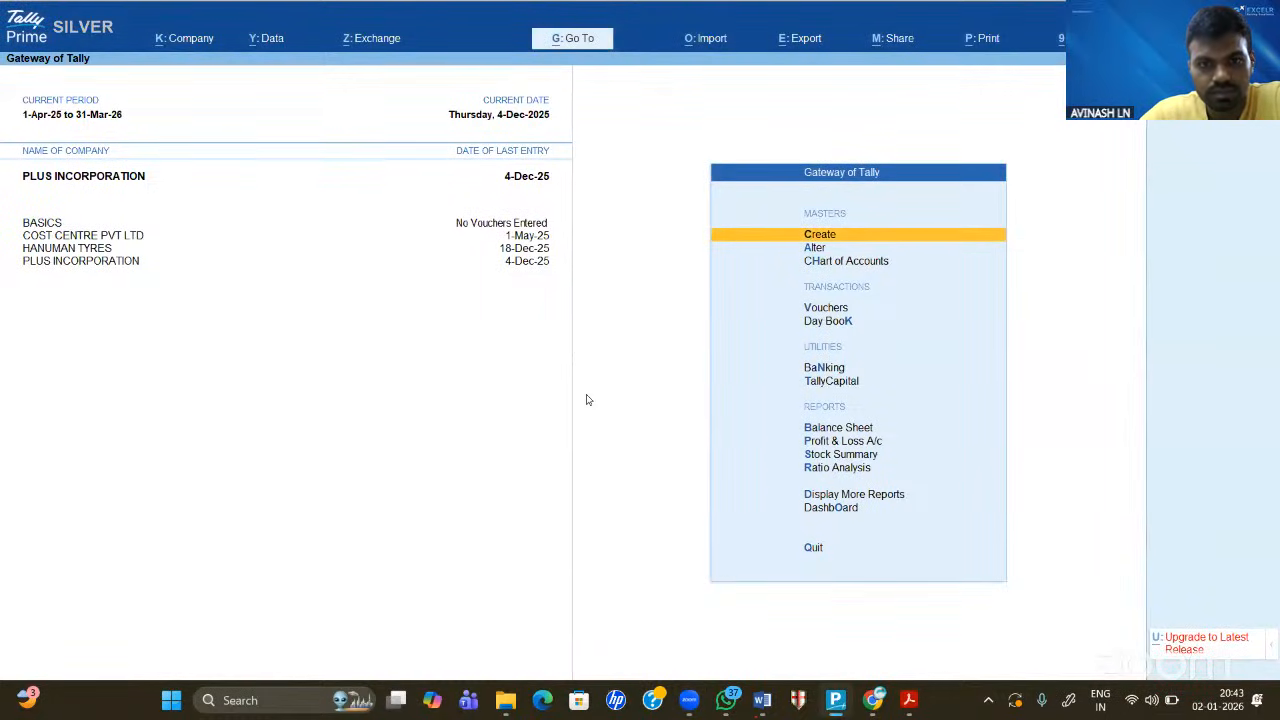
pyautogui.hotkey('alt', 'Tab')
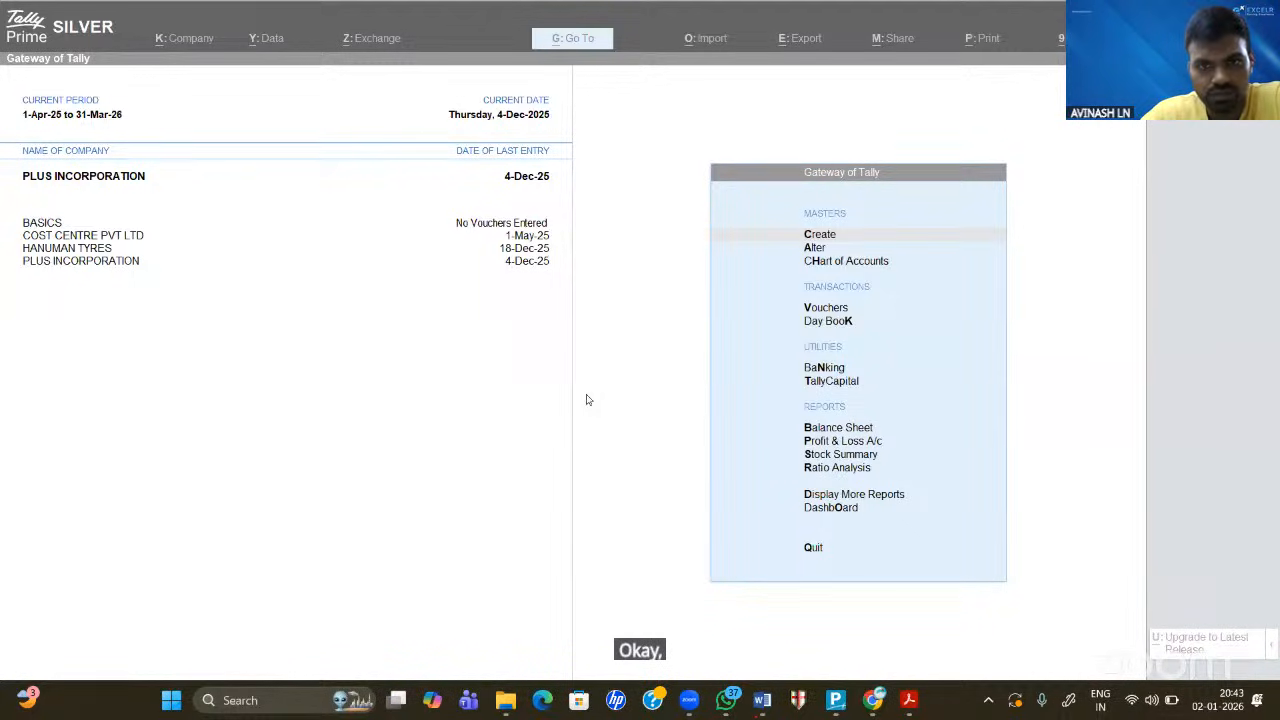
pyautogui.click(570, 342)
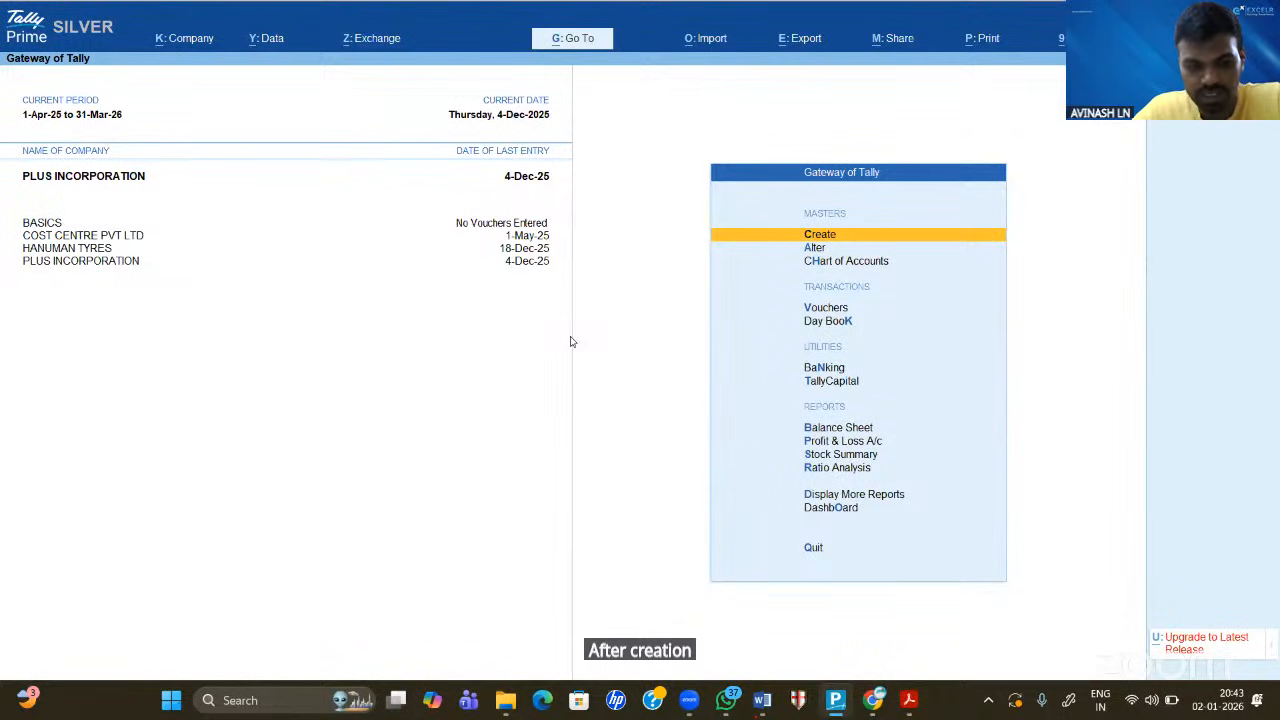
pyautogui.press('F11')
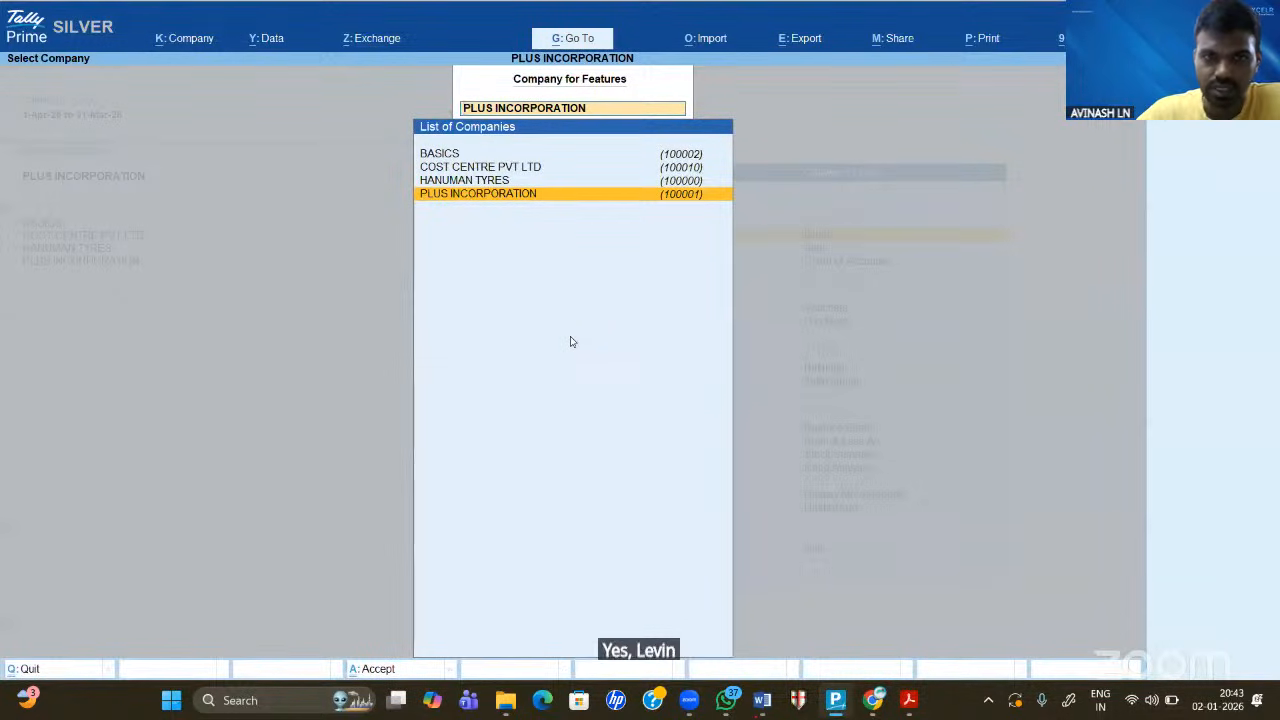
pyautogui.press('Up')
pyautogui.press('Up')
pyautogui.press('Return')
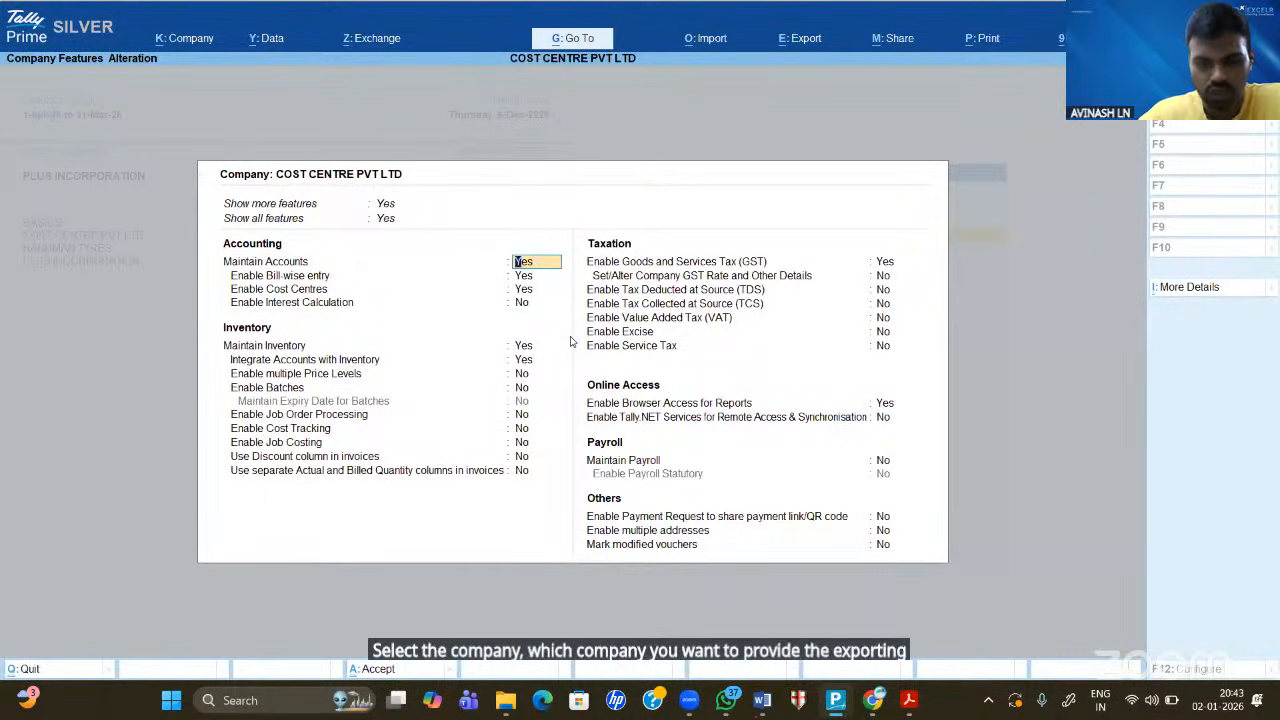
# - Review the accounting and inventory features, then leave them without changes
pyautogui.press('Return')
pyautogui.press('Return')
pyautogui.press('Return')
pyautogui.press('Return')
pyautogui.press('Return')
pyautogui.press('Return')
pyautogui.press('Return')
pyautogui.press('Return')
pyautogui.press('Return')
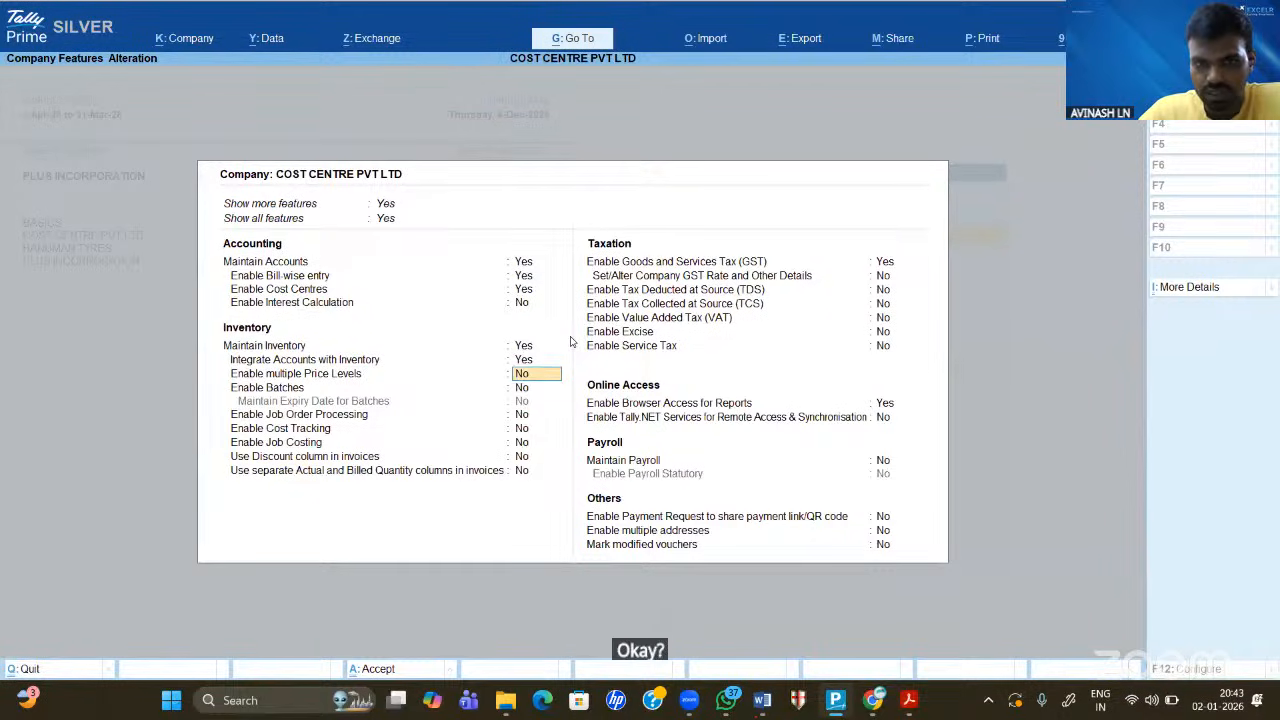
pyautogui.press('Up')
pyautogui.press('Up')
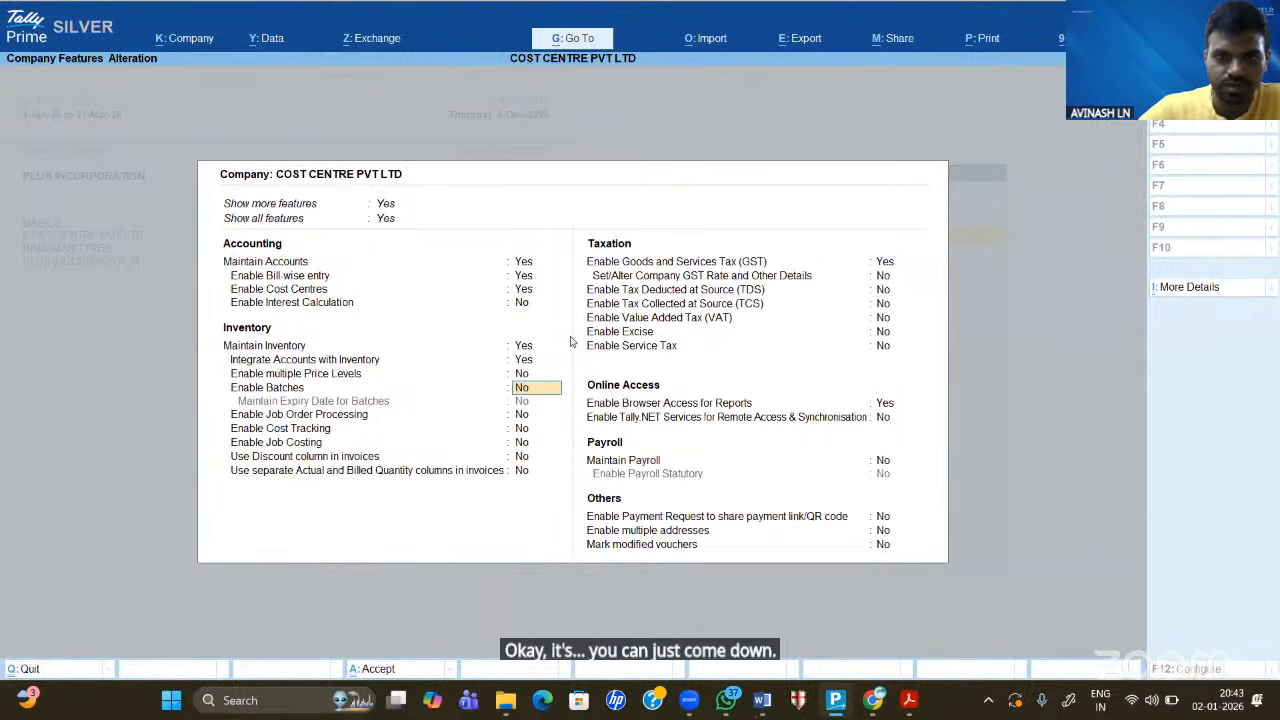
pyautogui.press('Up')
pyautogui.press('Up')
pyautogui.press('Up')
pyautogui.press('Up')
pyautogui.press('Up')
pyautogui.press('Up')
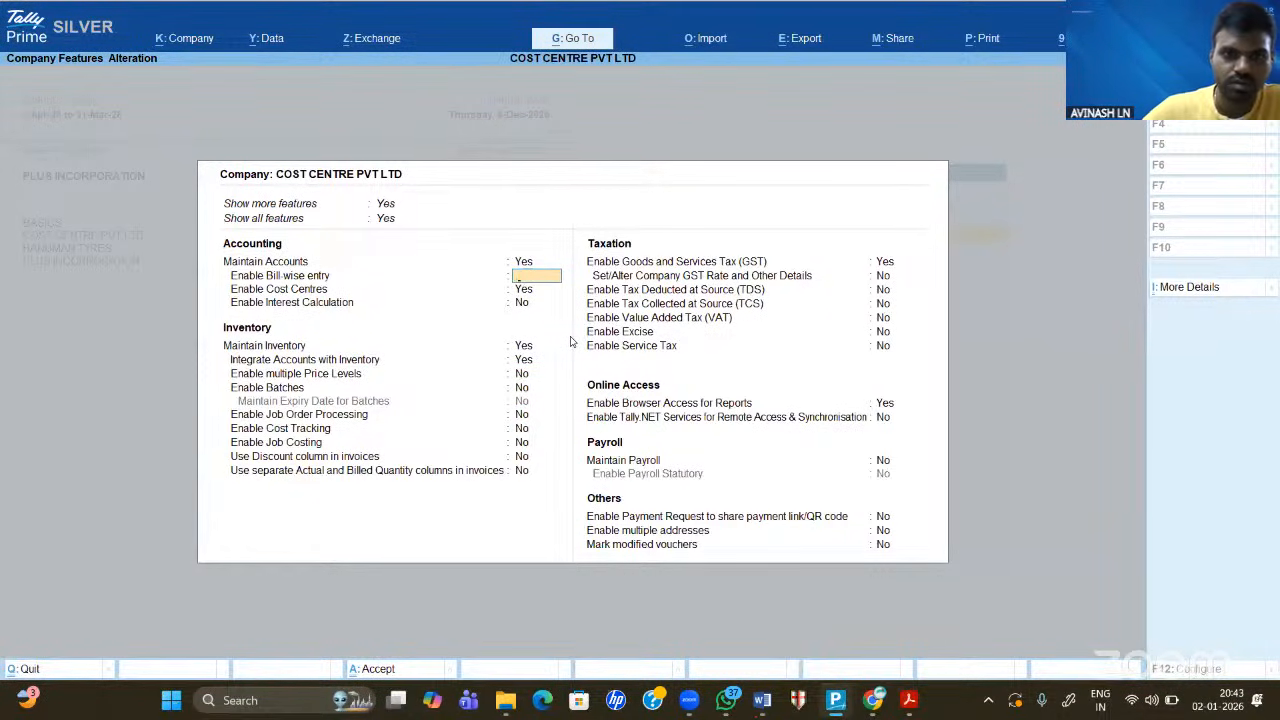
pyautogui.press('Escape')
pyautogui.press('y')
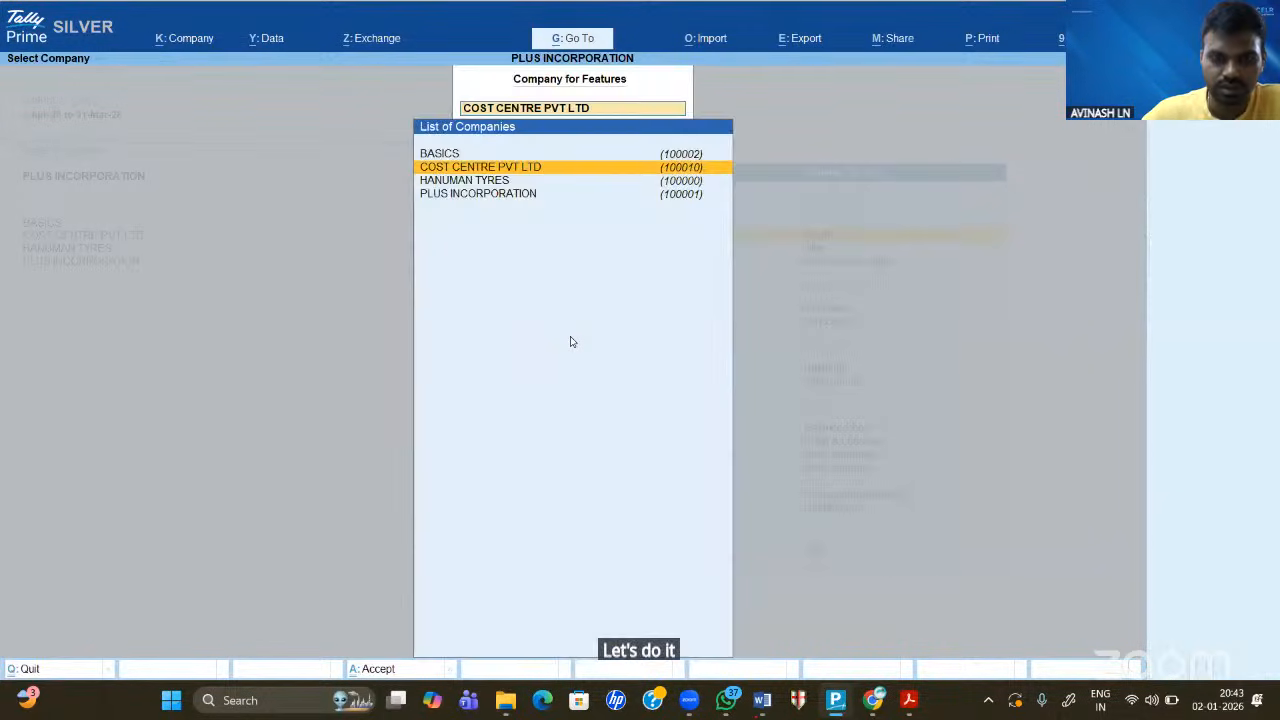
# - Reopen the features and move down to Enable Goods and Services Tax (GST)
pyautogui.press('Return')
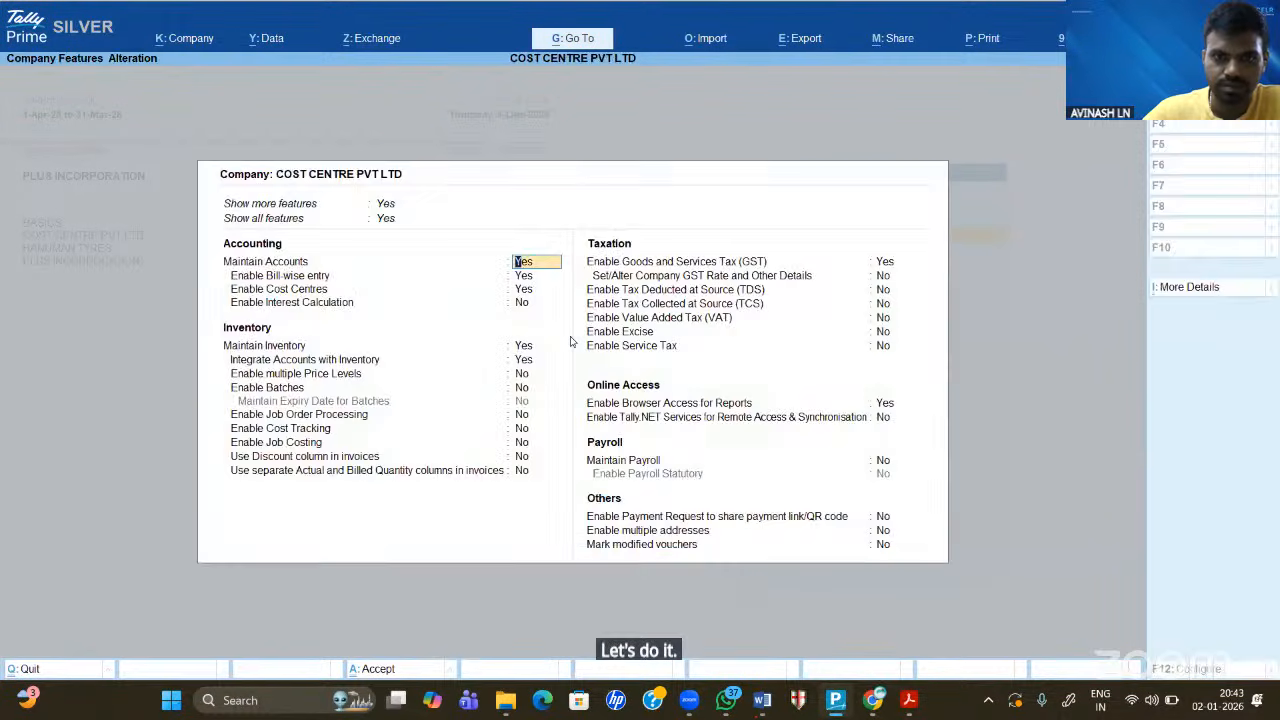
pyautogui.press('Down')
pyautogui.press('Down')
pyautogui.press('Down')
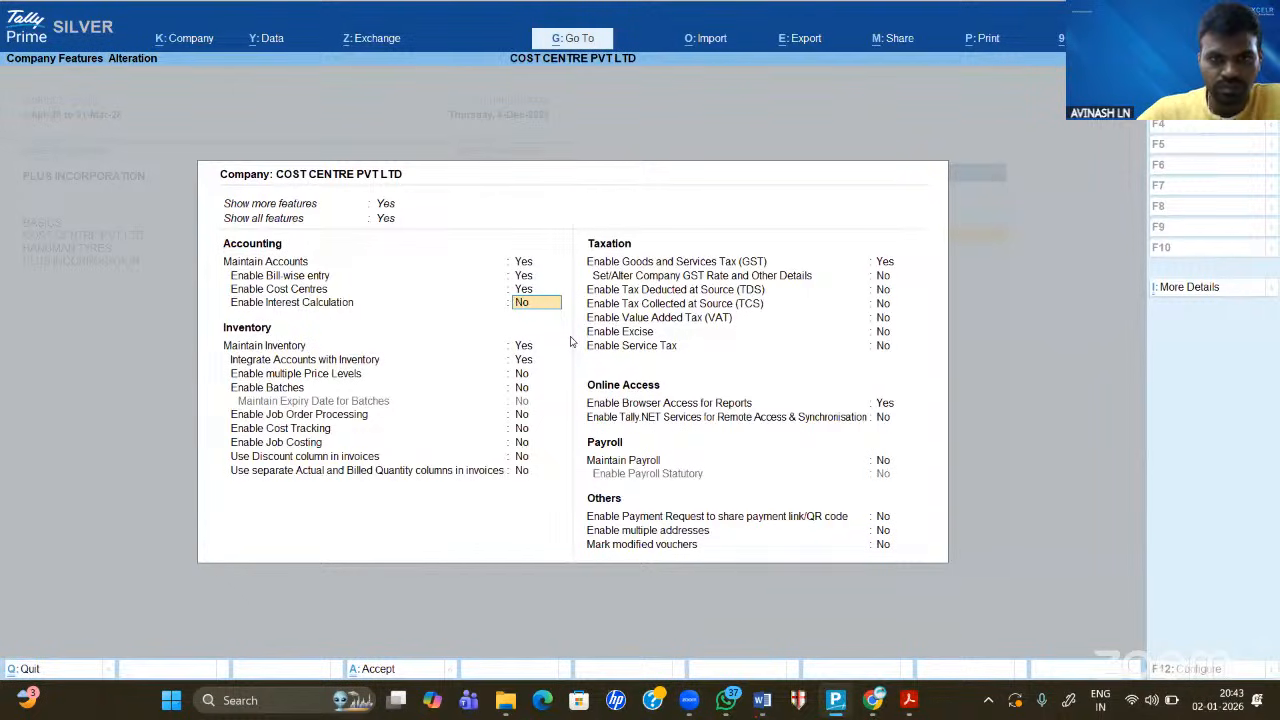
pyautogui.press('Up')
pyautogui.press('Up')
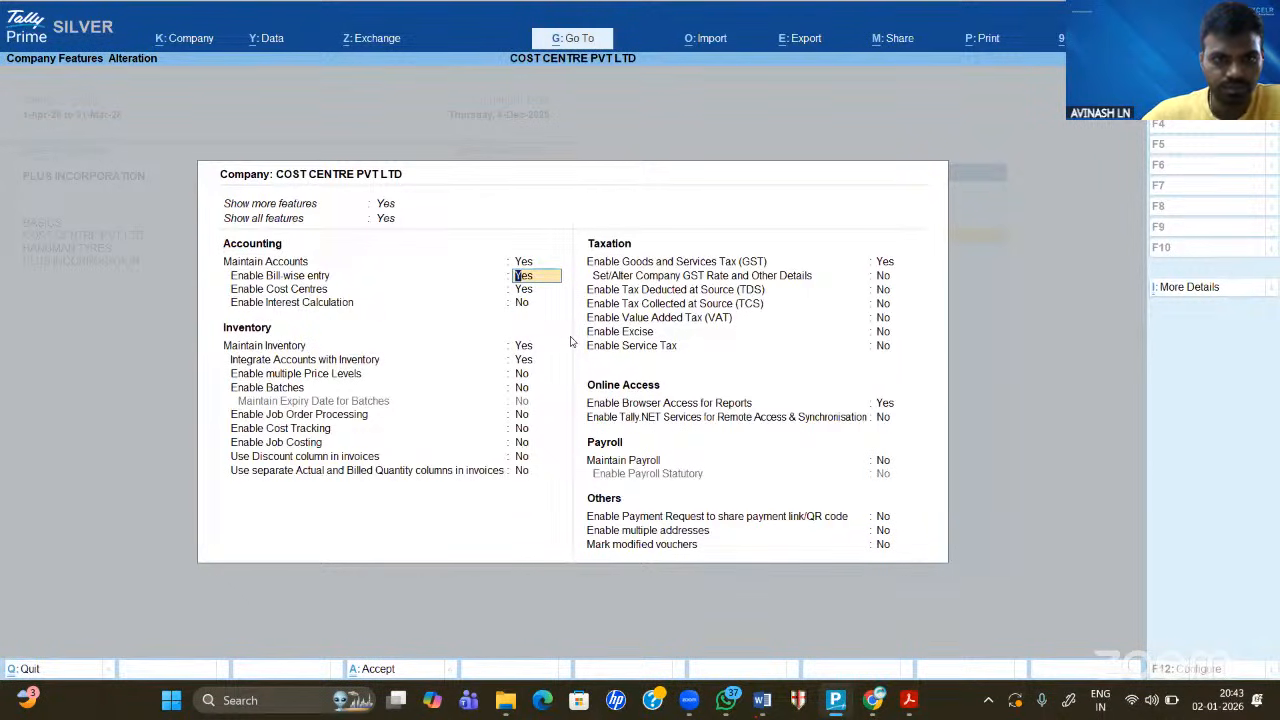
pyautogui.press('Down')
pyautogui.press('Down')
pyautogui.press('Down')
pyautogui.press('Down')
pyautogui.press('Down')
pyautogui.press('Down')
pyautogui.press('Down')
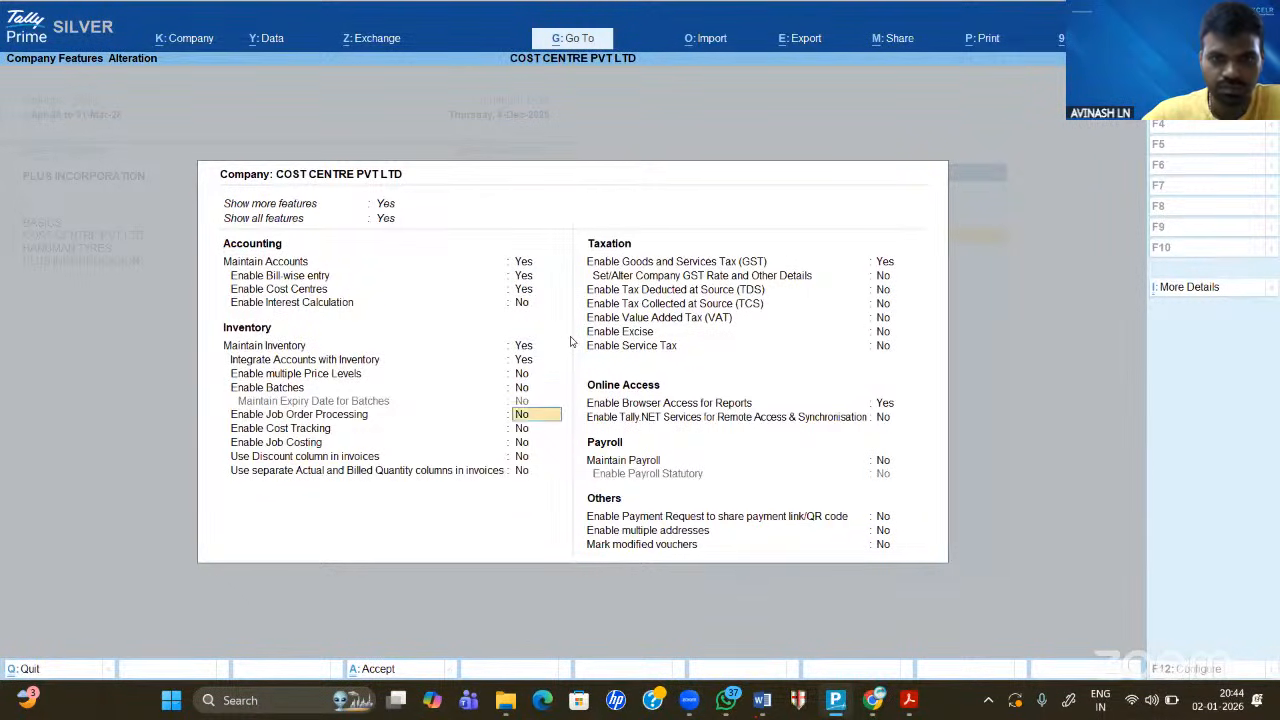
pyautogui.press('Down')
pyautogui.press('Down')
pyautogui.press('Down')
pyautogui.press('Down')
pyautogui.press('Down')
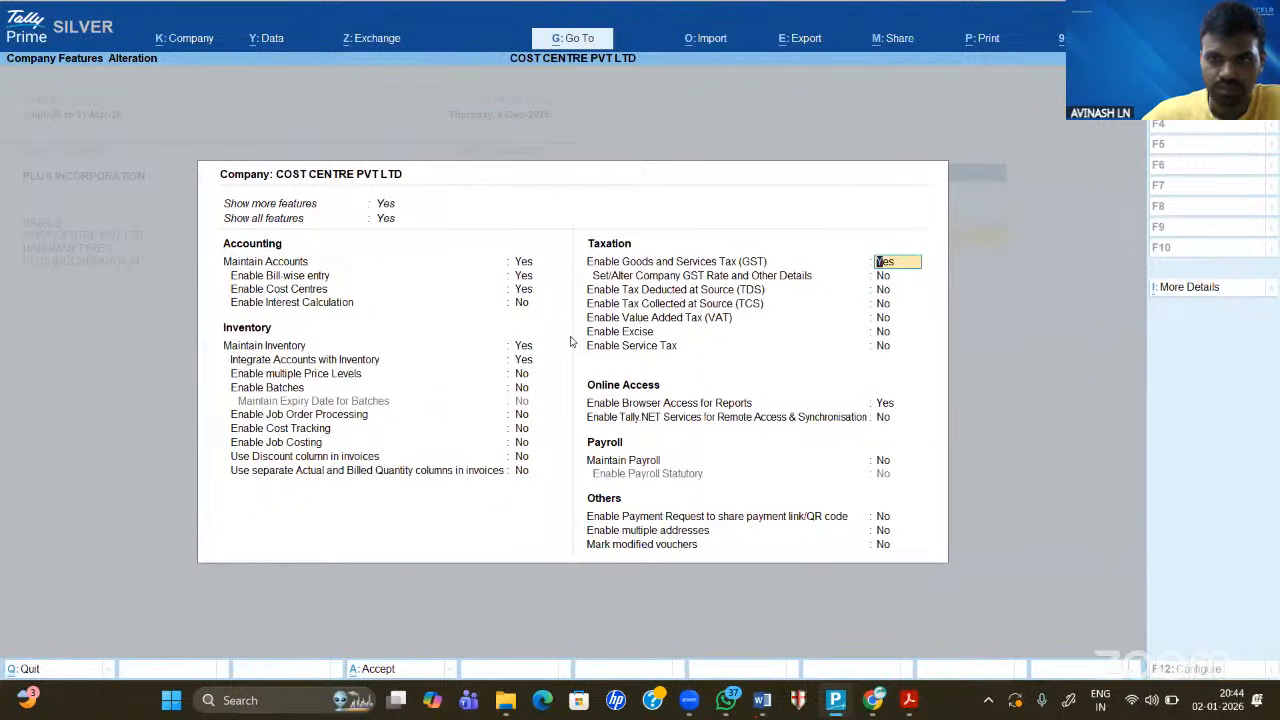
# - Keep Regular registration and enable Provide LUT/Bond details in the GST configuration (F12)
pyautogui.press('Return')
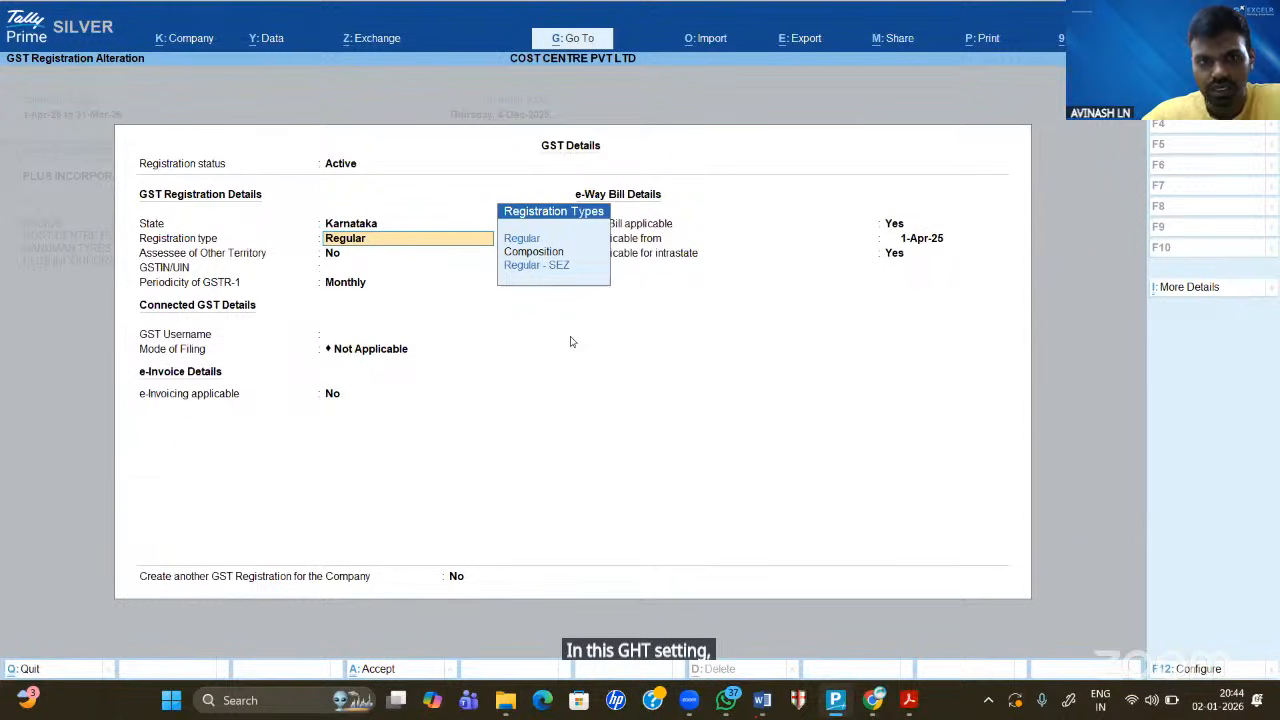
pyautogui.press('Return')
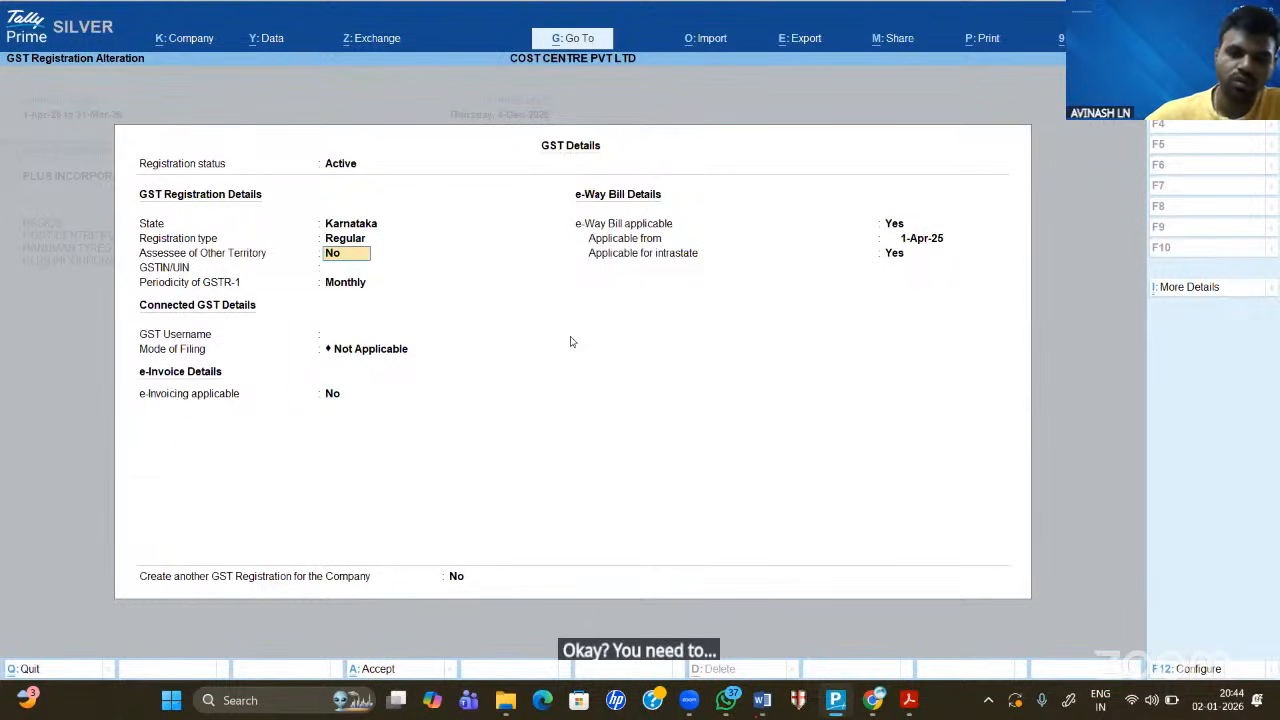
pyautogui.press('F12')
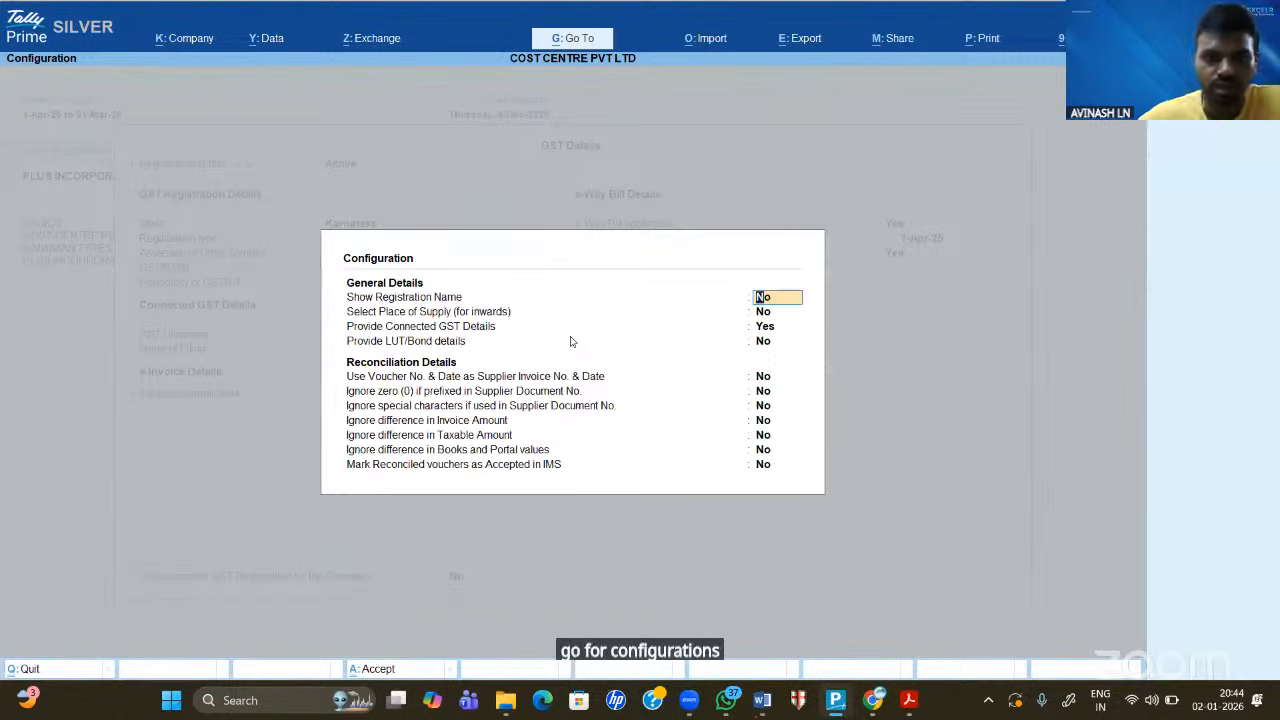
pyautogui.press('Return')
pyautogui.press('Return')
pyautogui.press('Return')
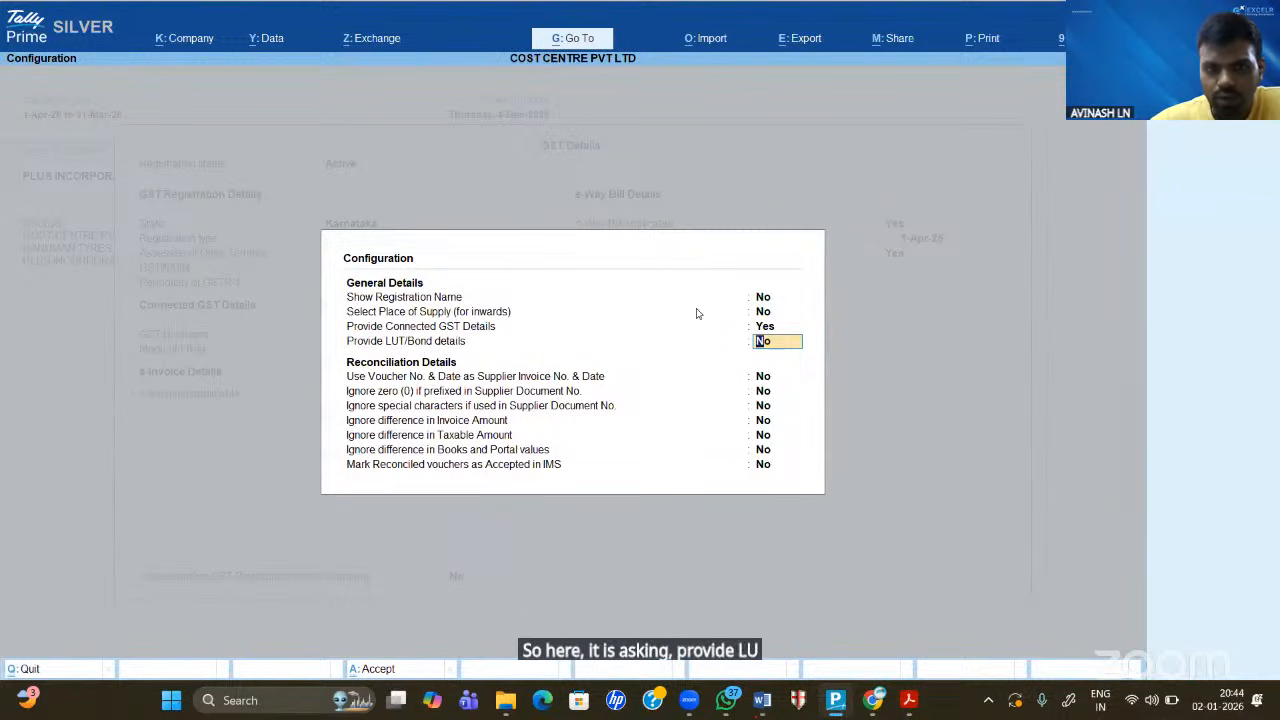
pyautogui.write('y')
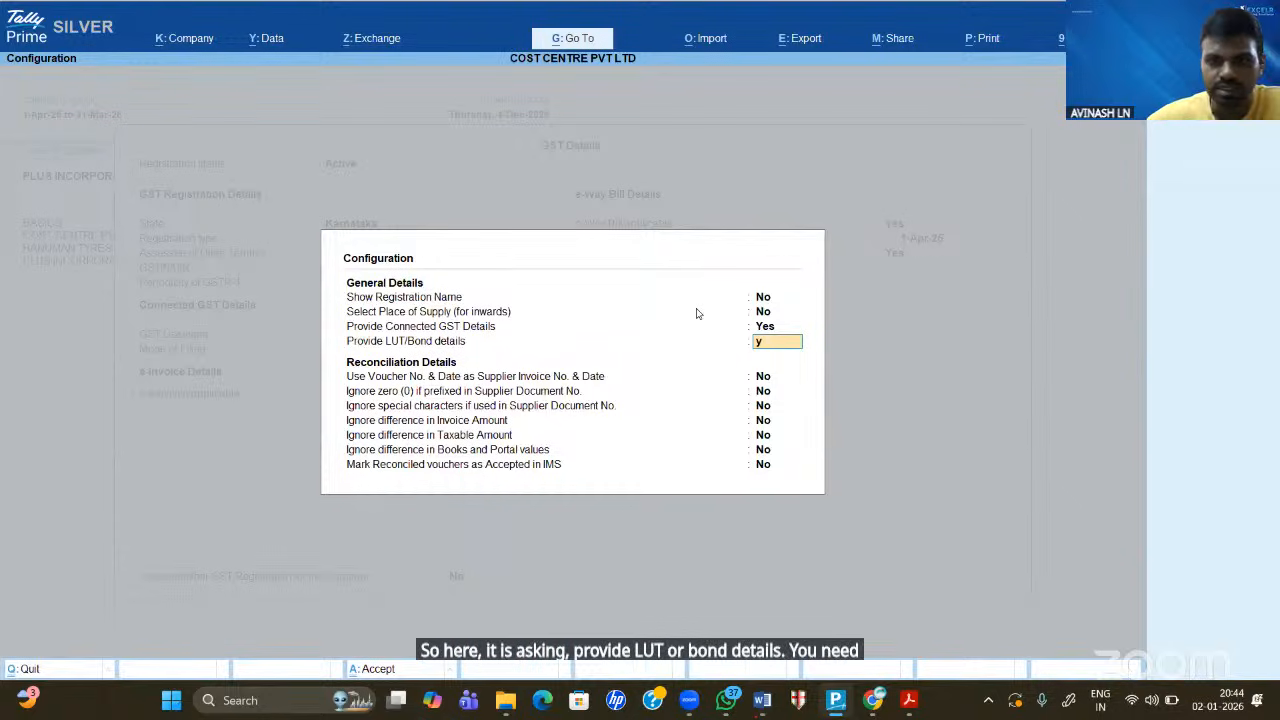
pyautogui.write('es')
pyautogui.press('Return')
pyautogui.press('Return')
pyautogui.press('Return')
pyautogui.press('Return')
pyautogui.press('Return')
pyautogui.press('Return')
pyautogui.press('Return')
pyautogui.press('Return')
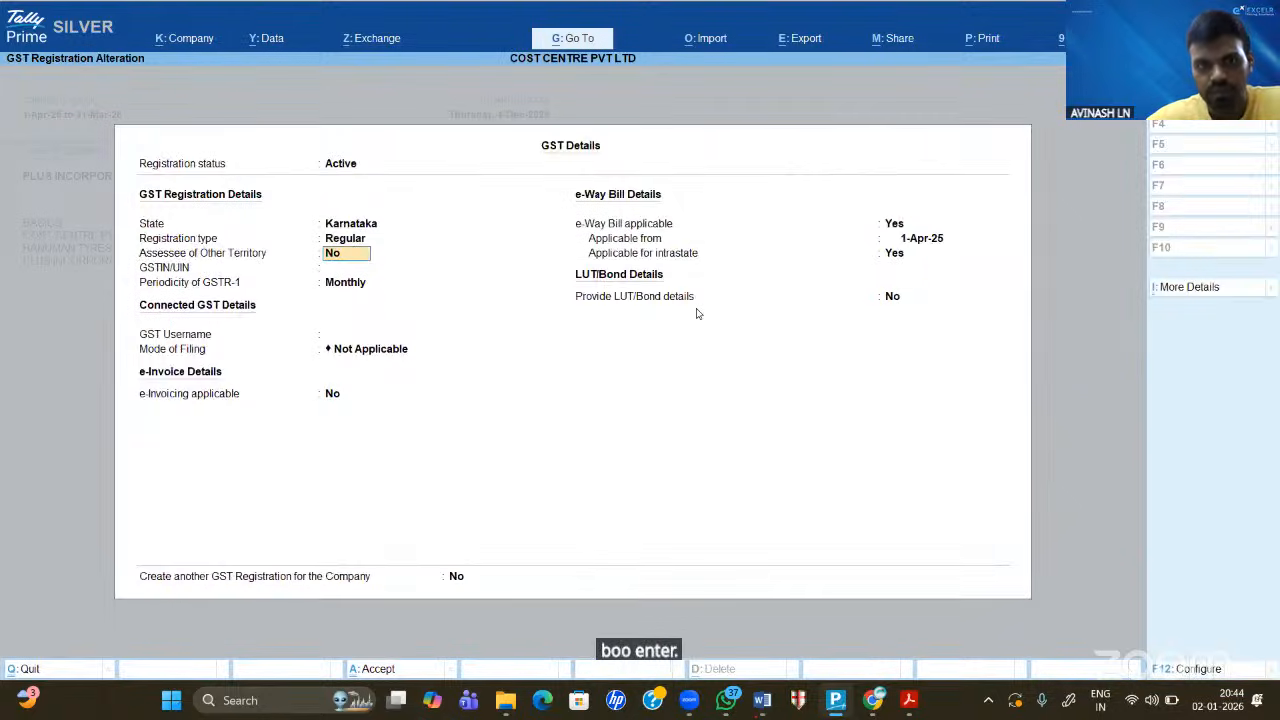
# - Answer Yes to the LUT/Bond details field in the GST details
pyautogui.press('Return')
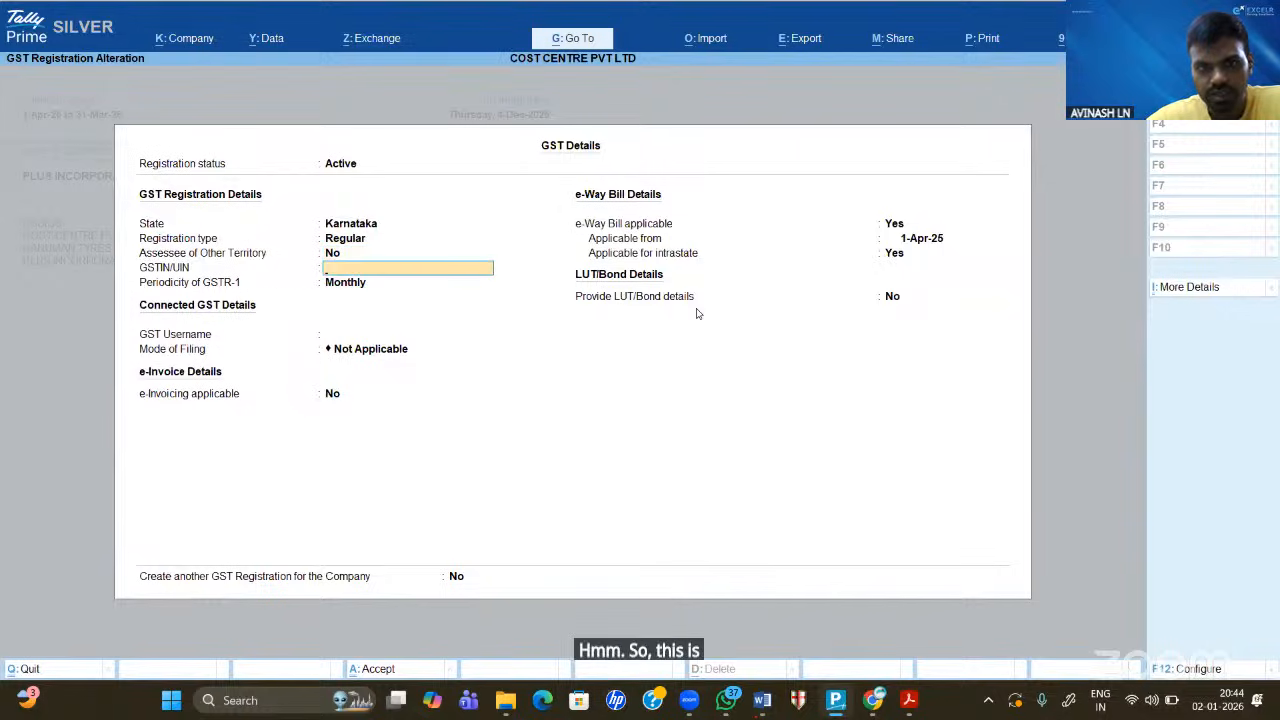
pyautogui.press('Return')
pyautogui.press('Return')
pyautogui.press('Return')
pyautogui.press('Return')
pyautogui.press('Return')
pyautogui.press('Return')
pyautogui.press('Return')
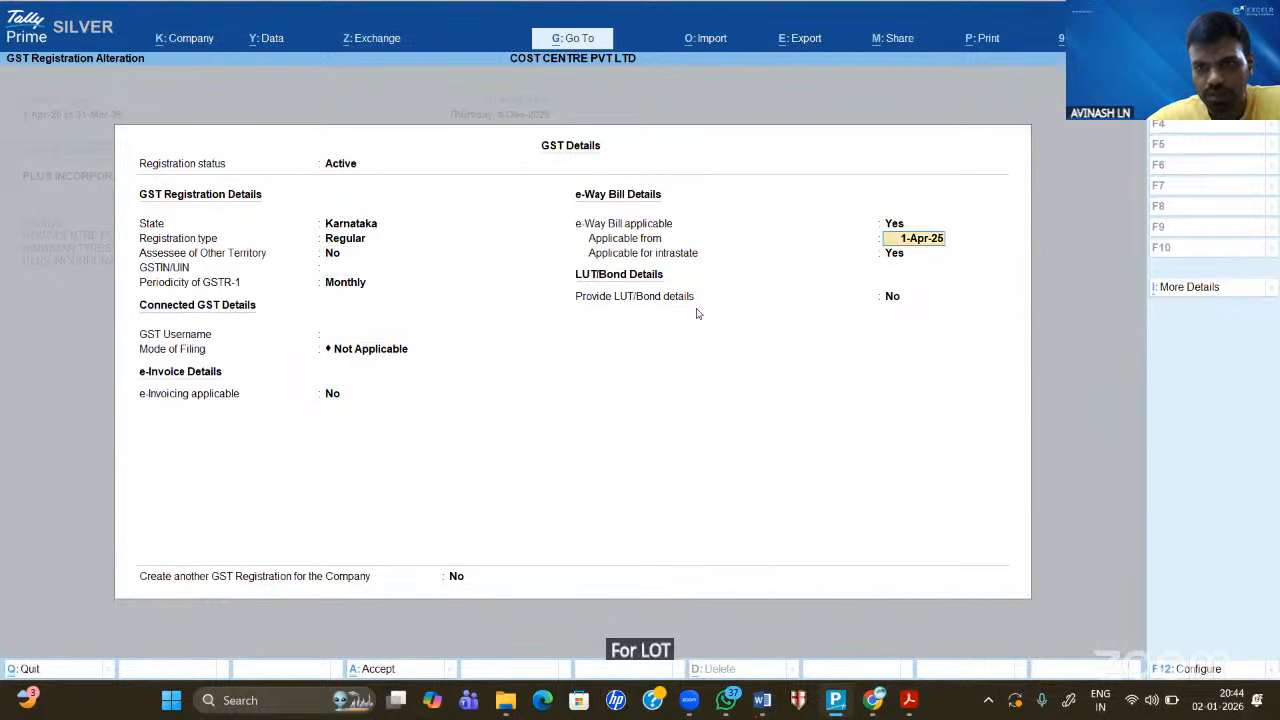
pyautogui.write('yes')
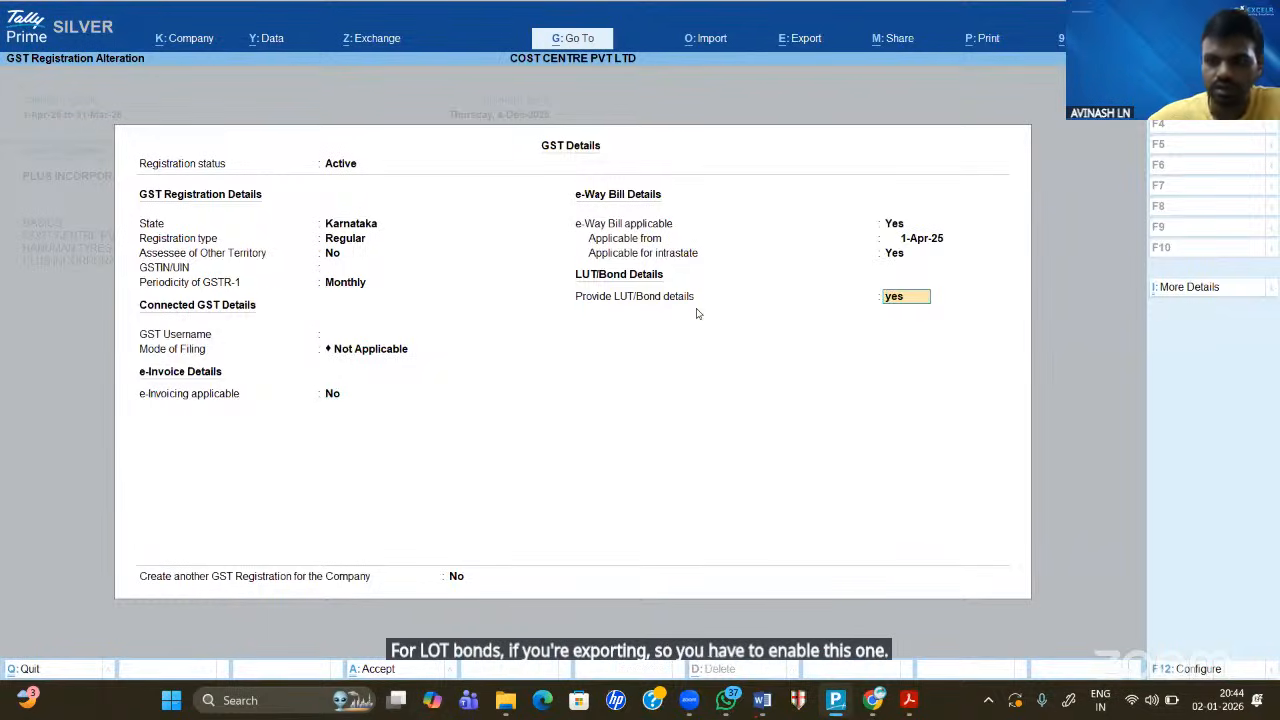
pyautogui.press('Return')
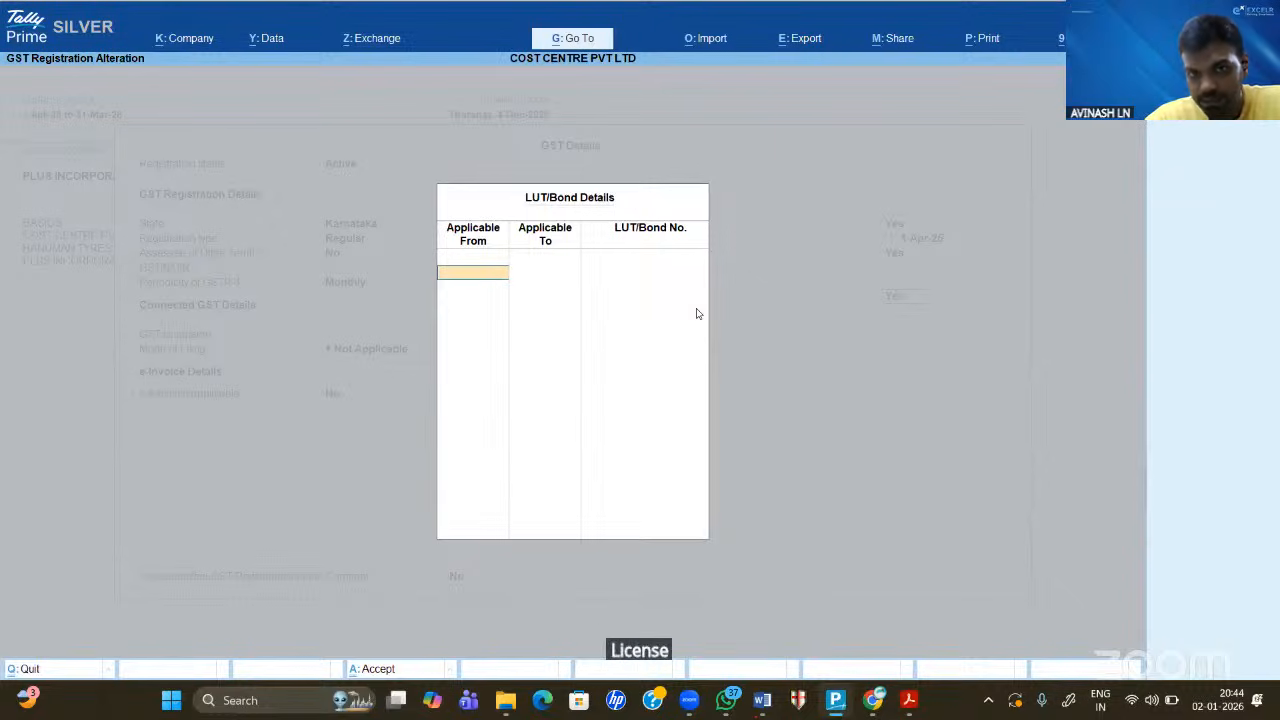
# - Enter an LUT valid from 1-Apr-25 to 31-Mar-26 along with its bond number
pyautogui.write('1.4')
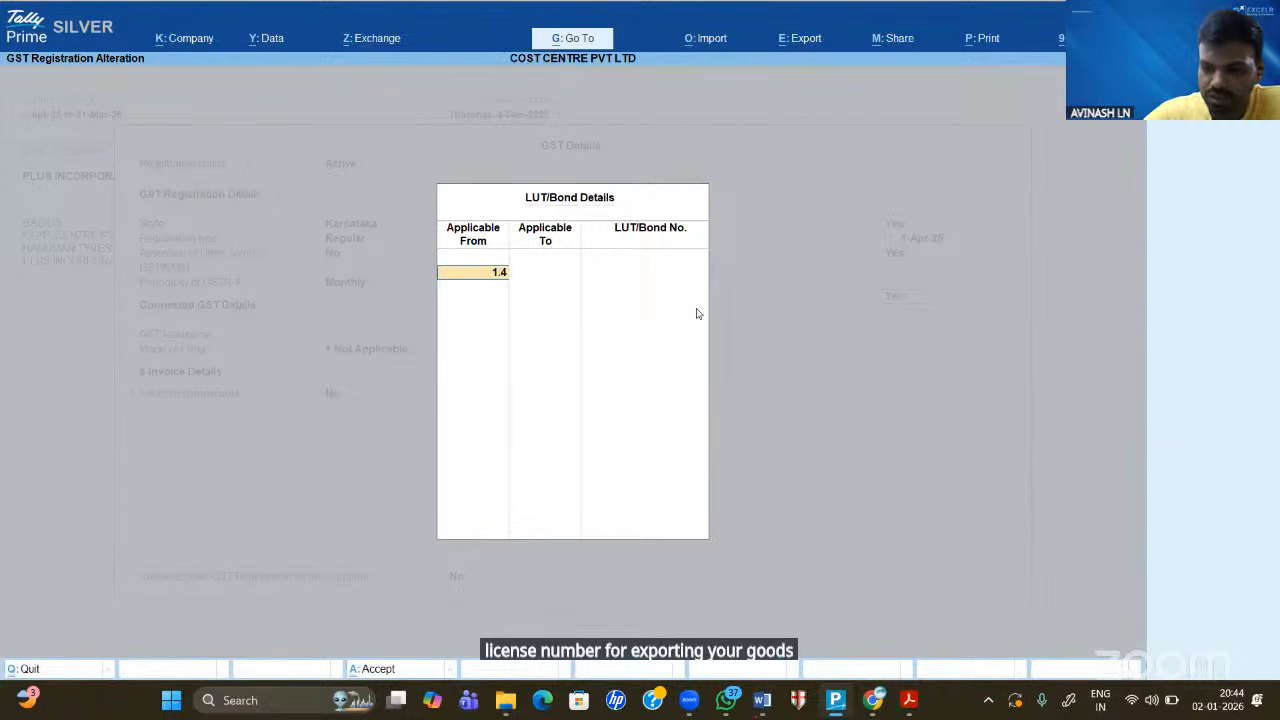
pyautogui.write('.25')
pyautogui.press('Return')
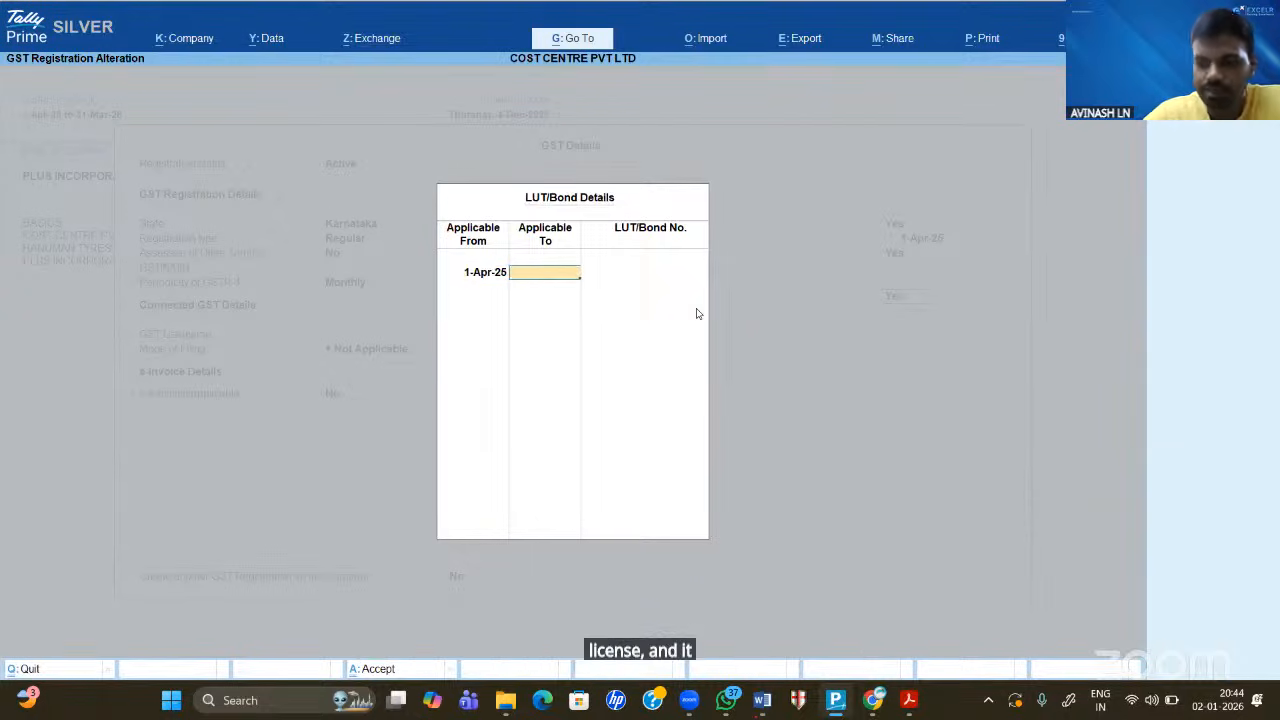
pyautogui.write('31.3.26')
pyautogui.press('Return')
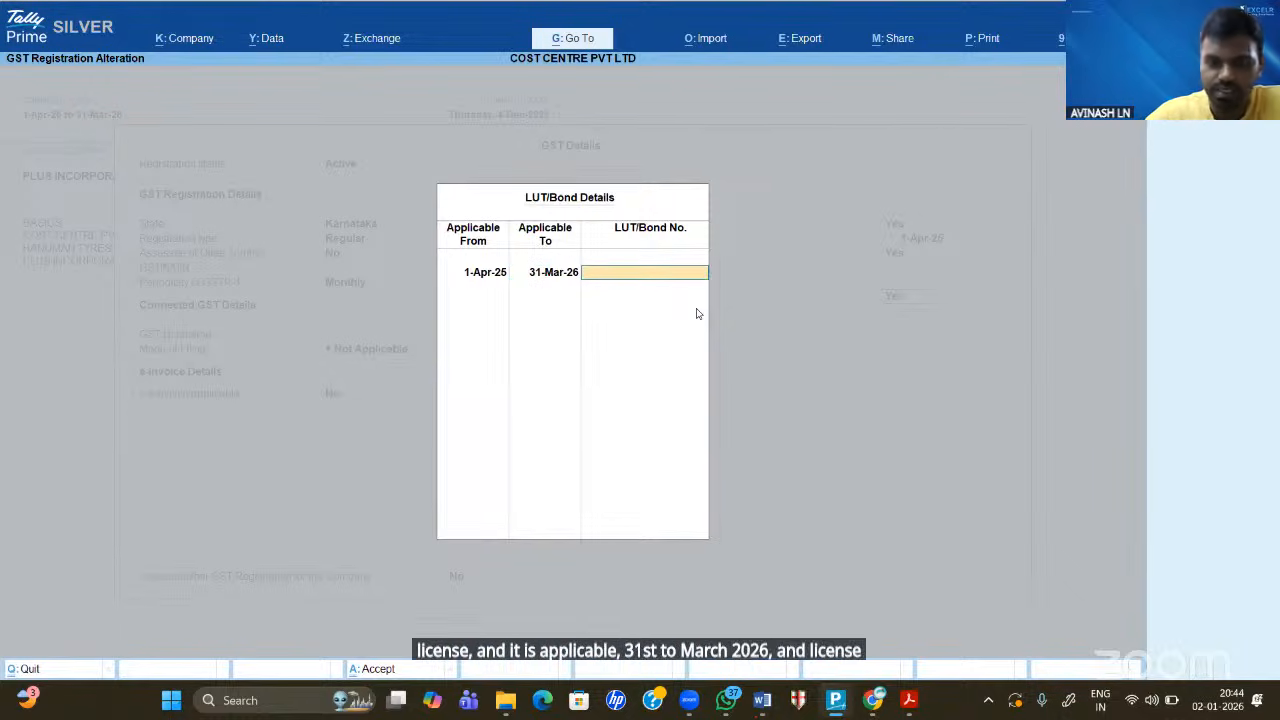
pyautogui.write('Lut/')
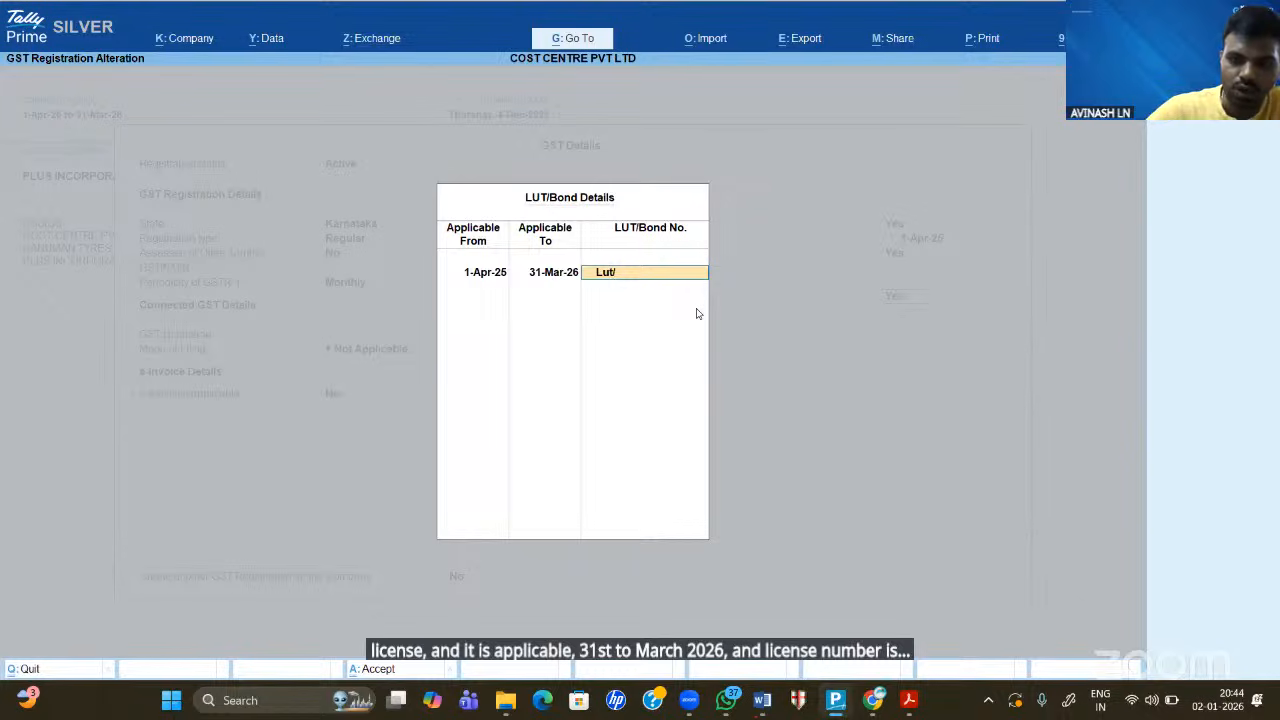
pyautogui.press('BackSpace')
pyautogui.press('BackSpace')
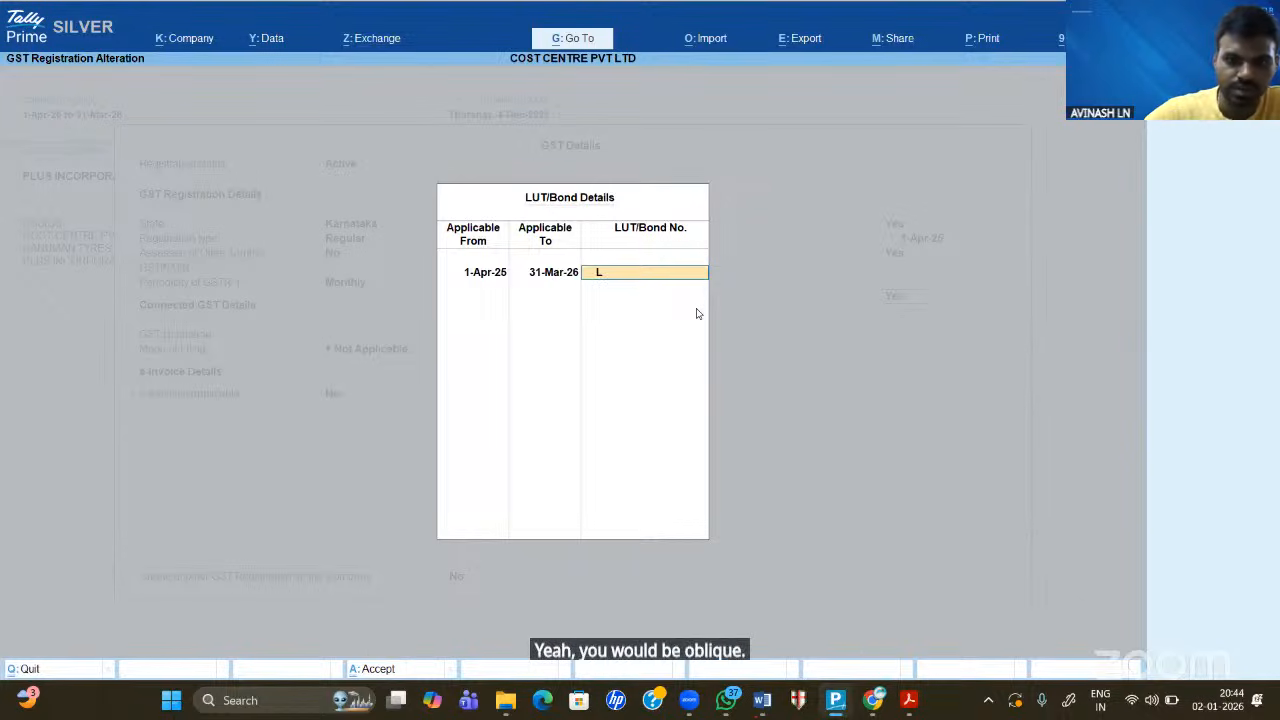
pyautogui.write('UT')
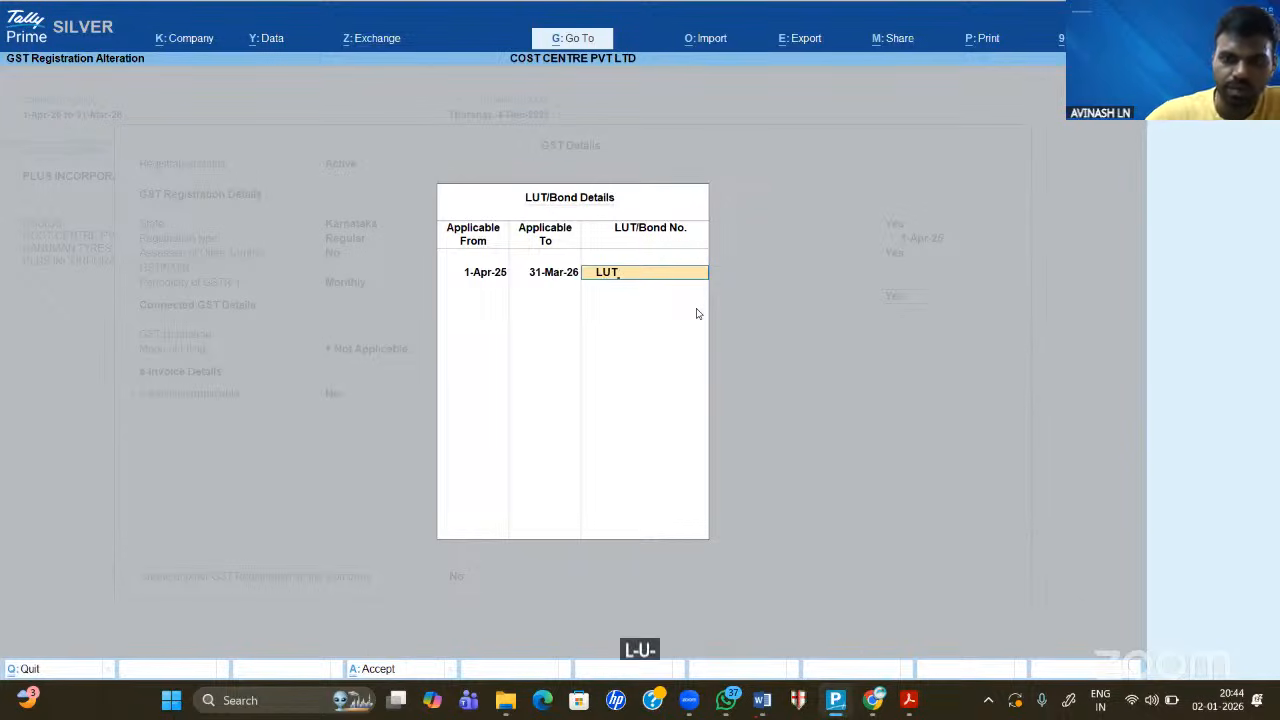
pyautogui.write('/25-26')
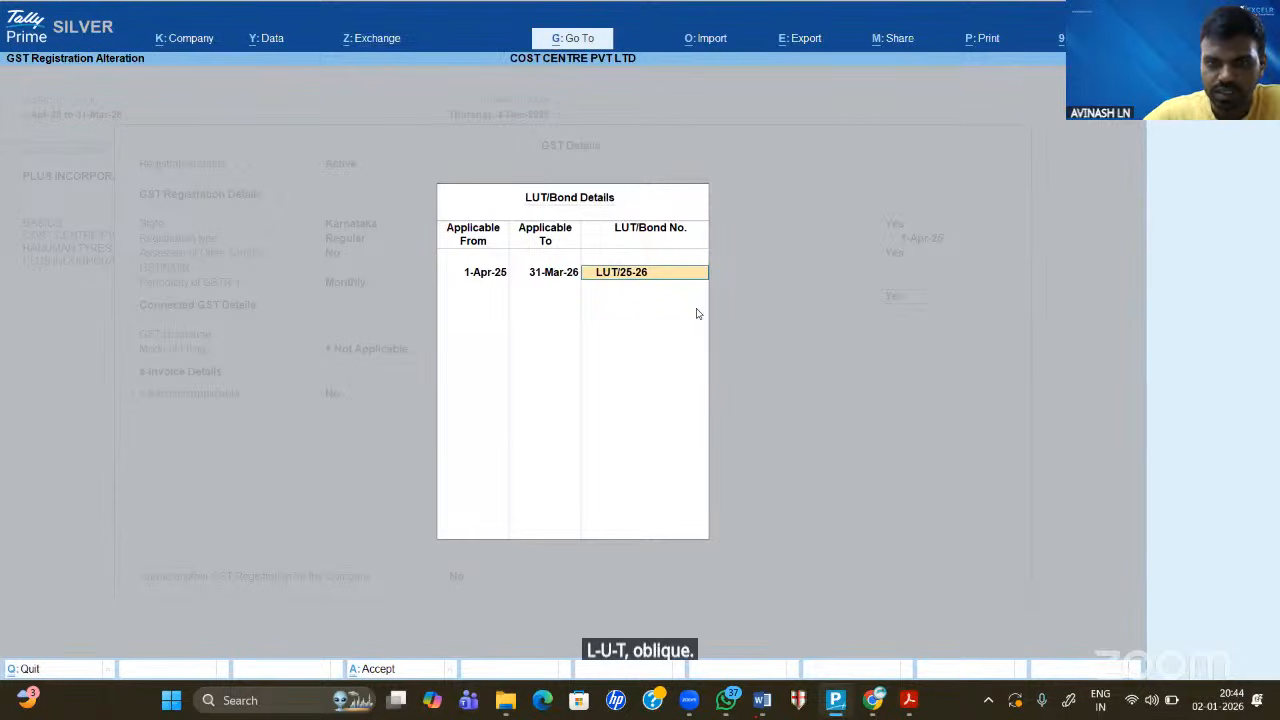
pyautogui.write('/')
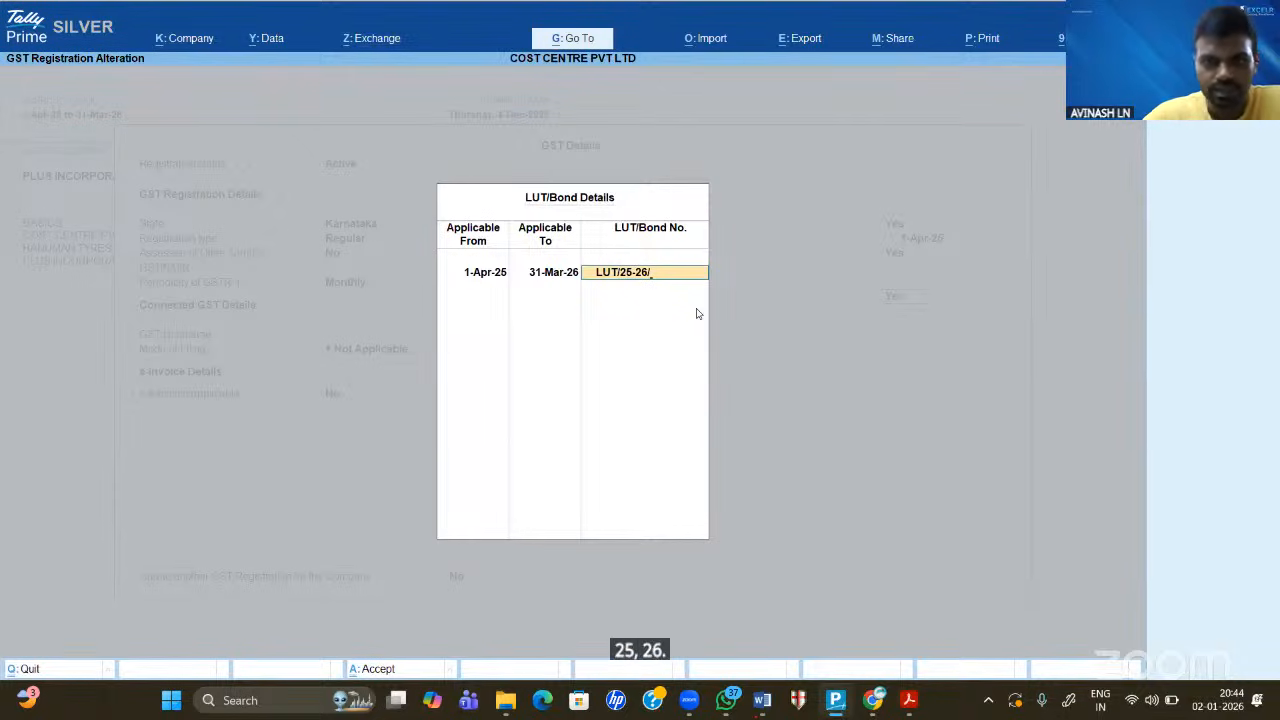
pyautogui.write('ABC')
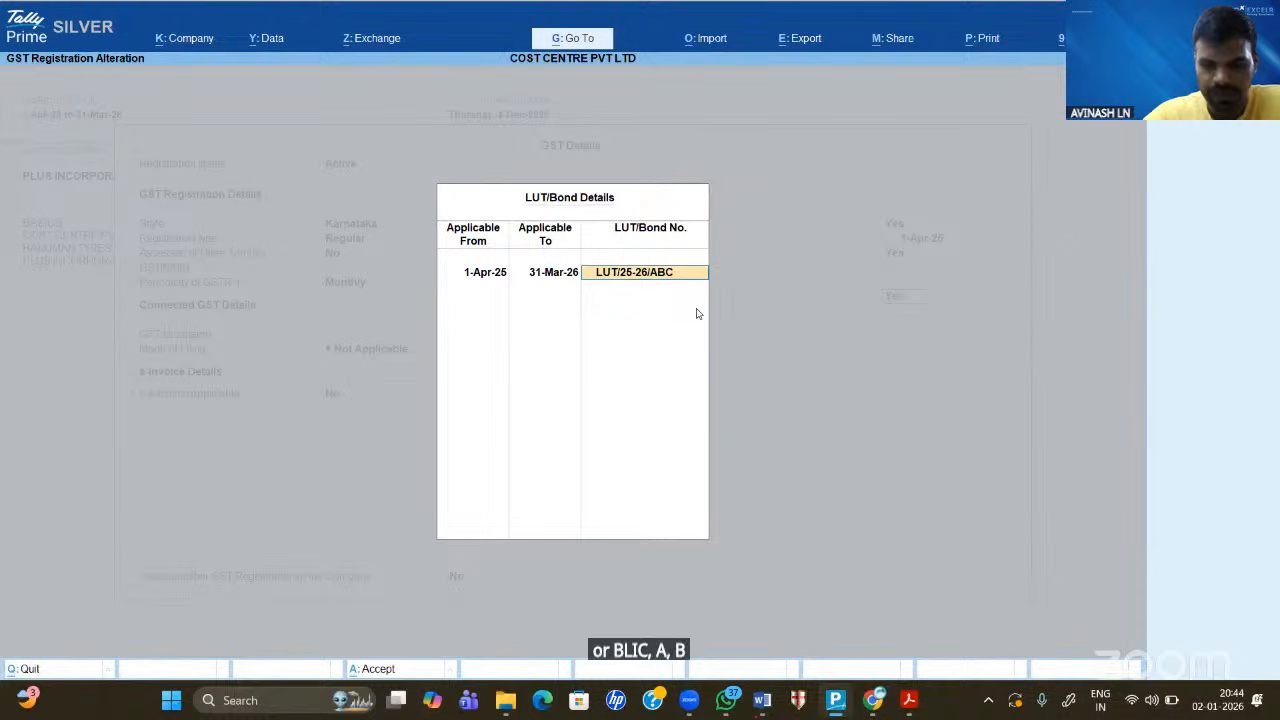
pyautogui.write('/0')
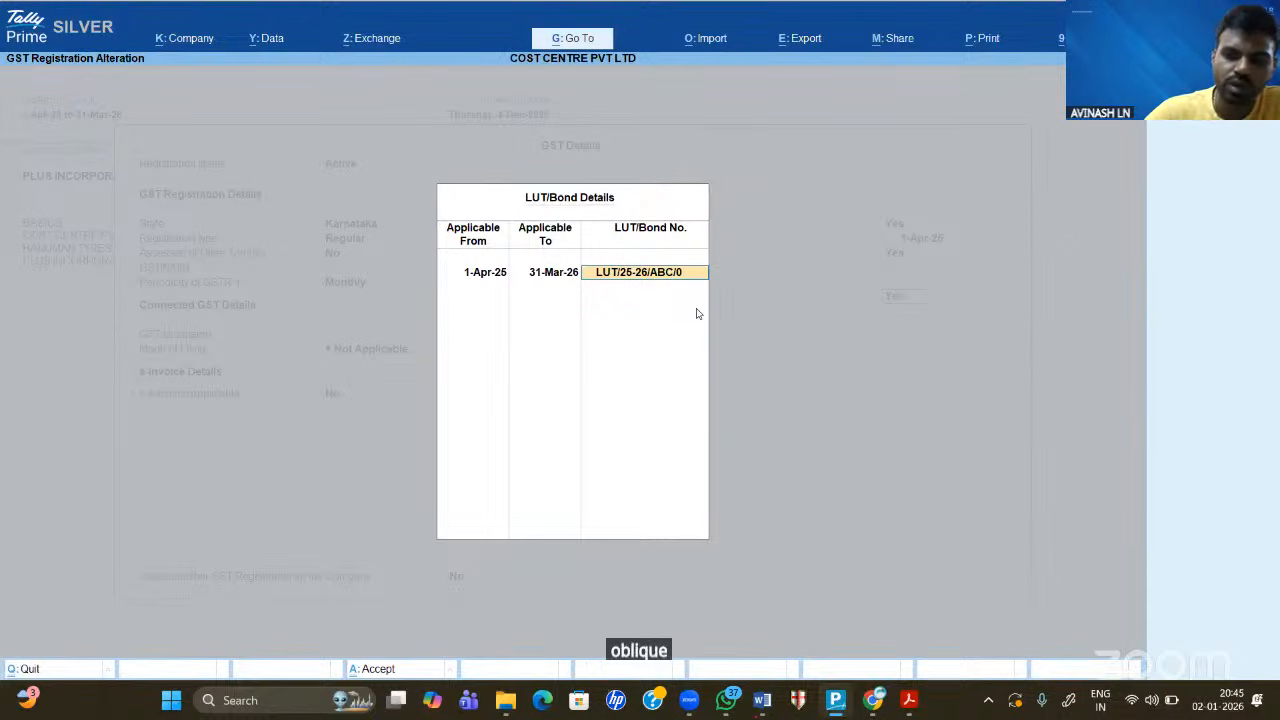
pyautogui.write('1-01')
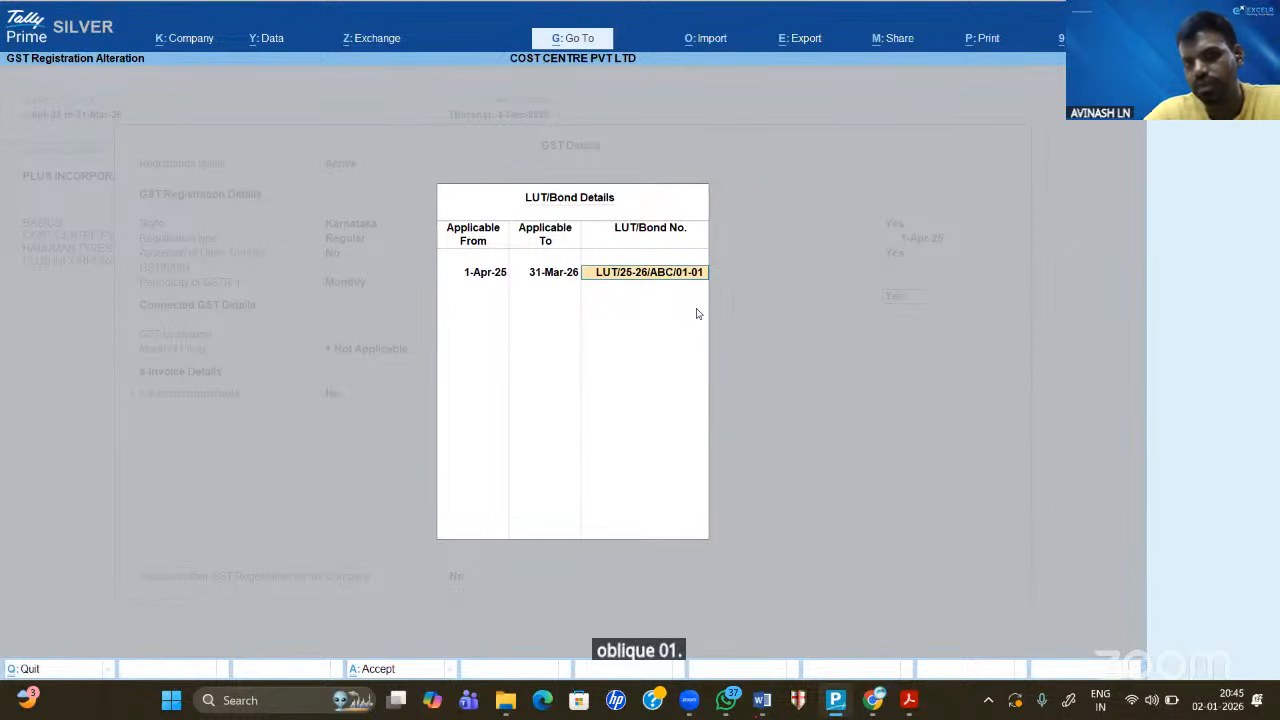
pyautogui.press('Return')
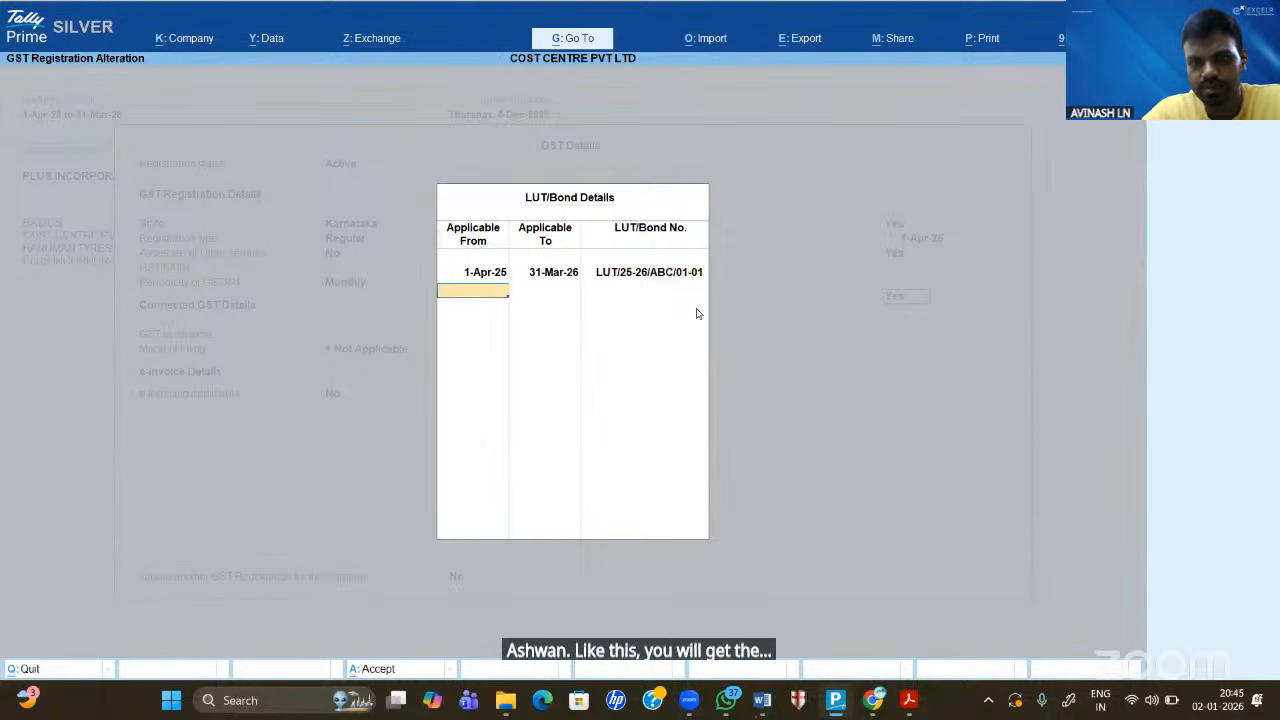
pyautogui.press('Return')
# - Accept the GST details and exit the company features to the Gateway of Tally
pyautogui.press('Return')
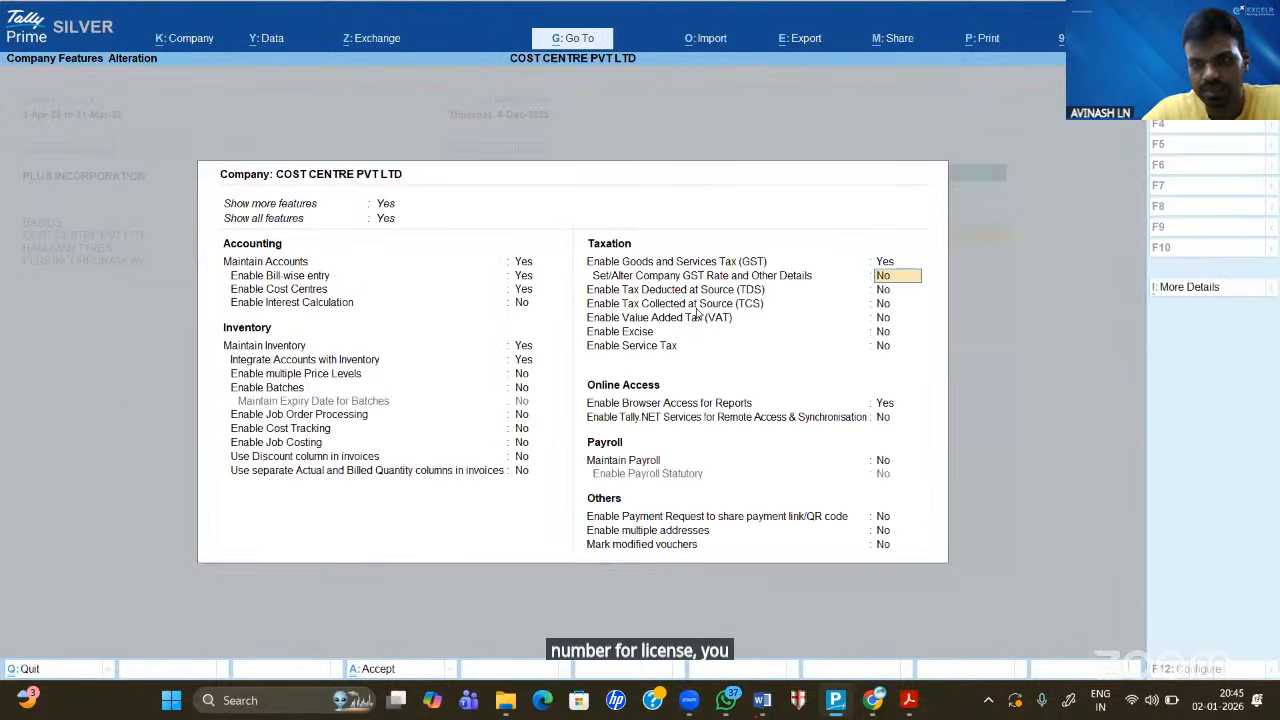
pyautogui.press('Escape')
pyautogui.press('Return')
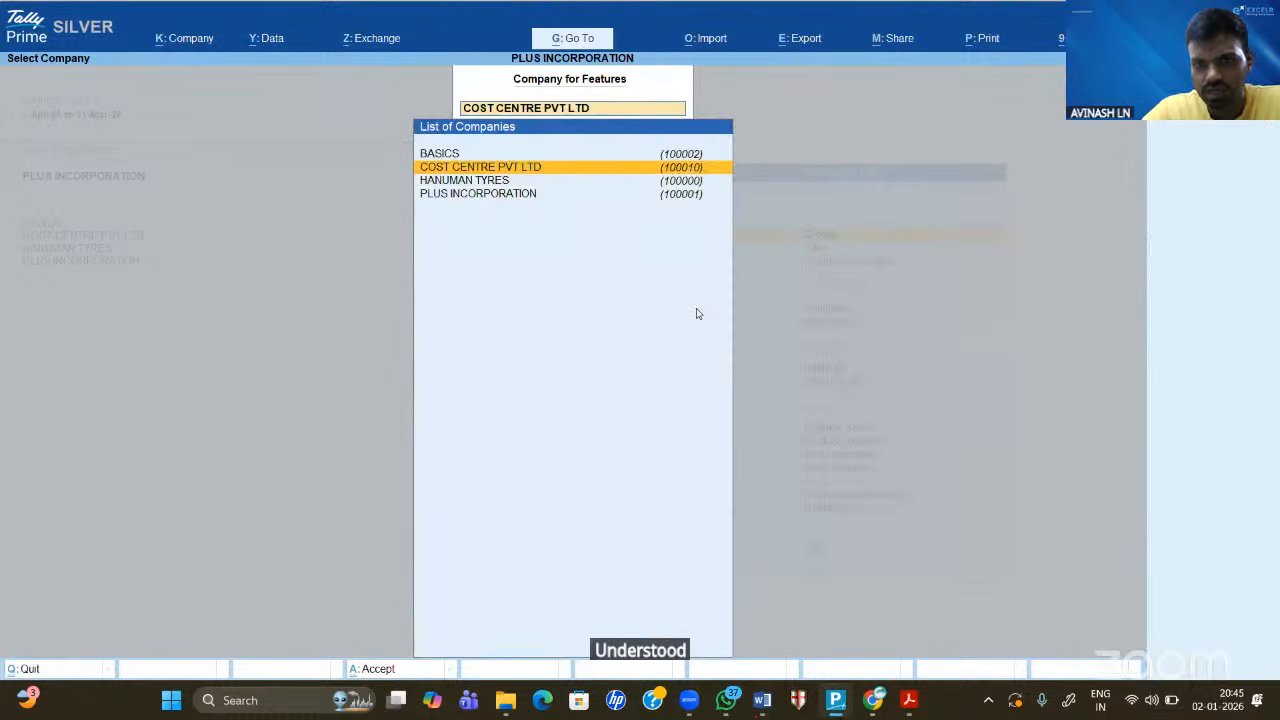
pyautogui.press('Escape')
pyautogui.press('Escape')
# - Open the voucher entry screen from the main menu and close it again
pyautogui.press('Down')
pyautogui.press('Down')
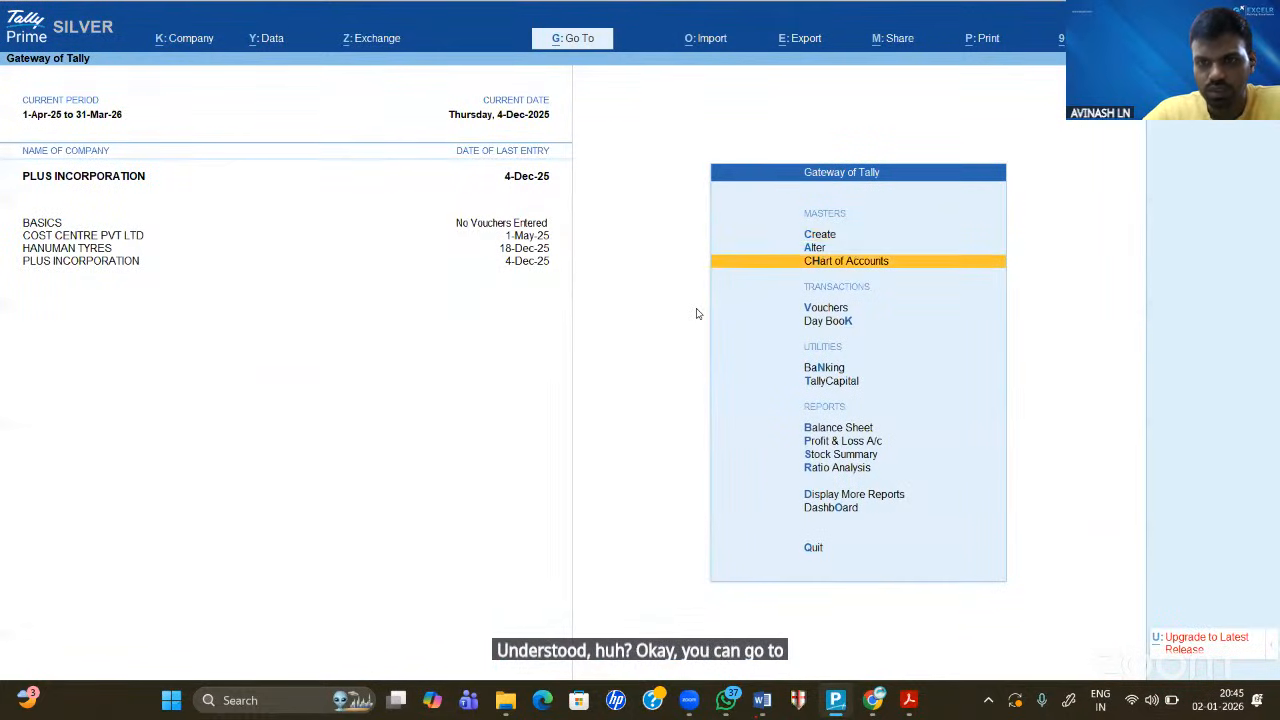
pyautogui.press('Down')
pyautogui.press('Down')
pyautogui.press('Up')
pyautogui.press('Return')
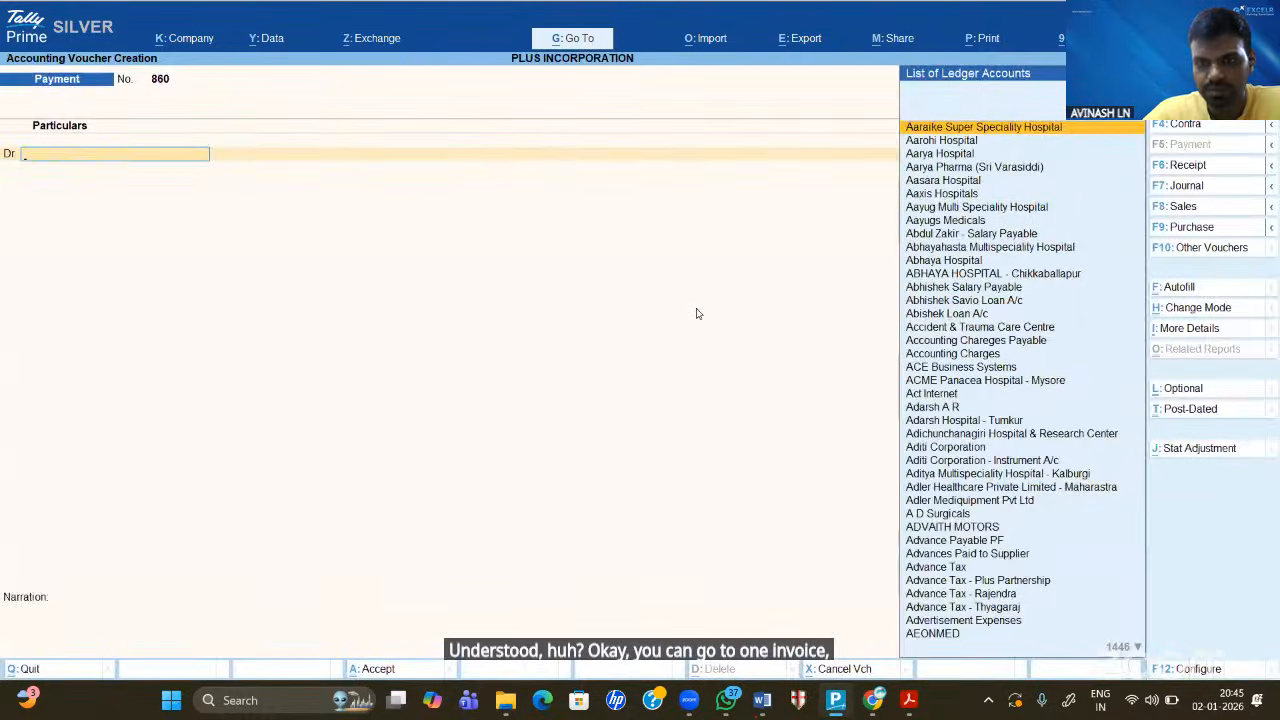
pyautogui.press('Escape')
# - View the Day Book of 4-Dec-25 sales vouchers, then close it and the period settings
pyautogui.press('Down')
pyautogui.press('Down')
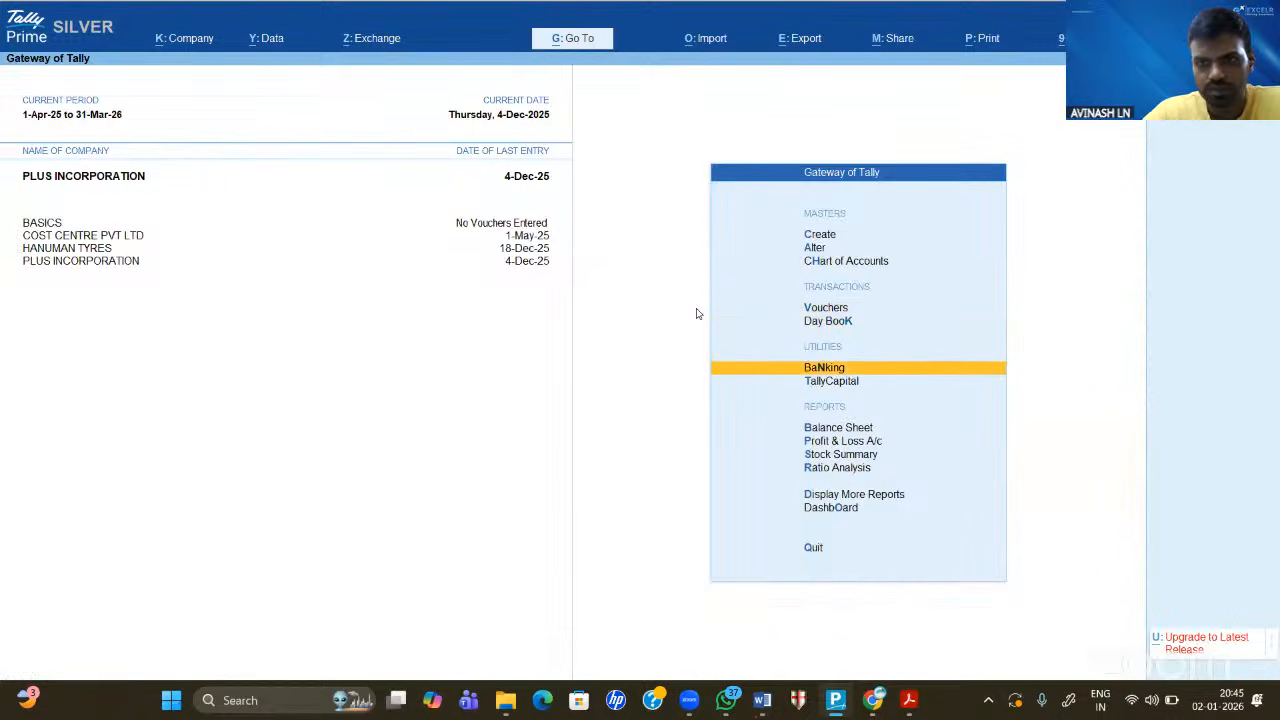
pyautogui.press('Up')
pyautogui.press('Up')
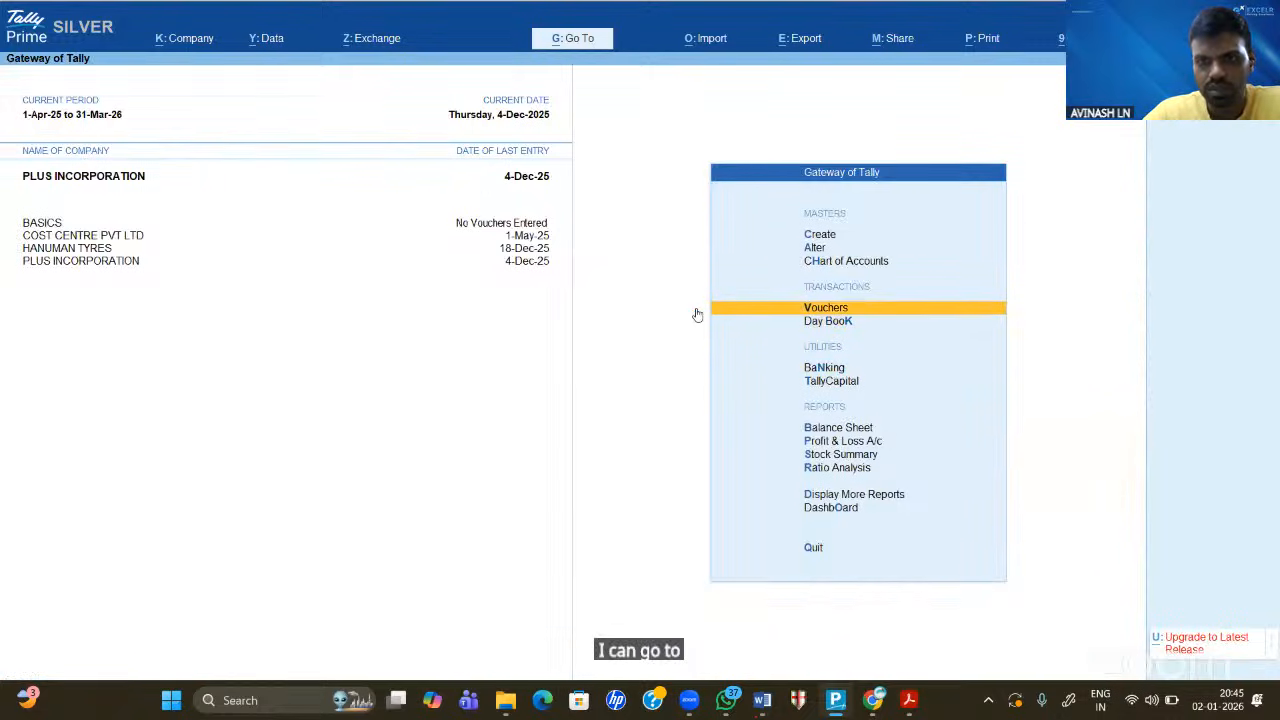
pyautogui.press('Down')
pyautogui.press('Return')
pyautogui.press('Down')
pyautogui.press('Down')
pyautogui.press('Down')
pyautogui.press('Down')
pyautogui.press('Down')
pyautogui.press('Down')
pyautogui.press('Down')
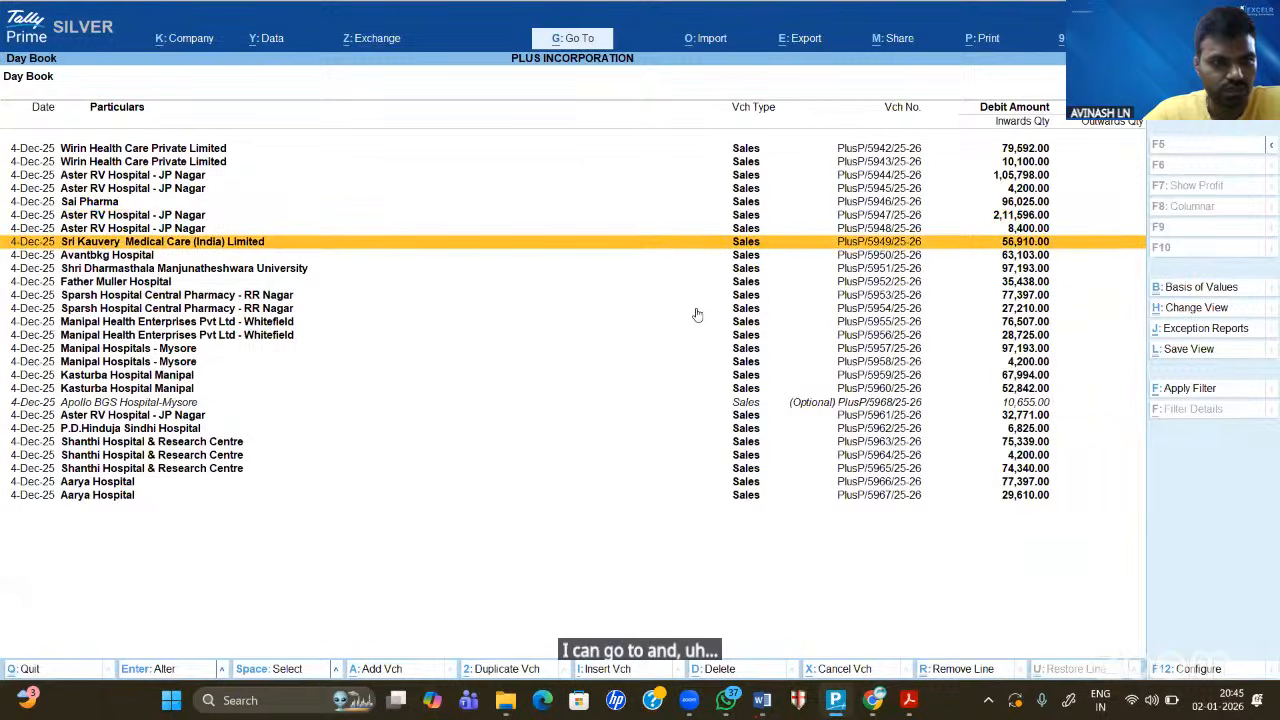
pyautogui.press('Up')
pyautogui.press('Up')
pyautogui.press('Up')
pyautogui.press('Up')
pyautogui.press('Up')
pyautogui.press('Up')
pyautogui.press('Up')
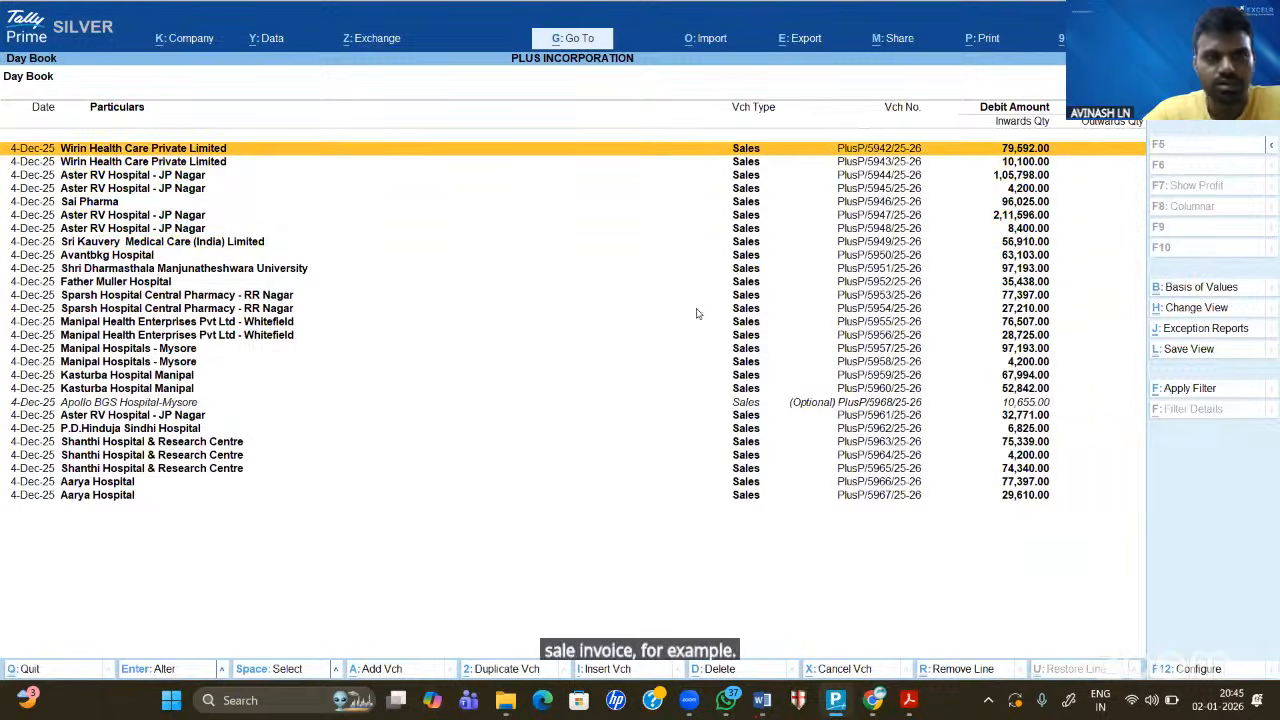
pyautogui.press('Escape')
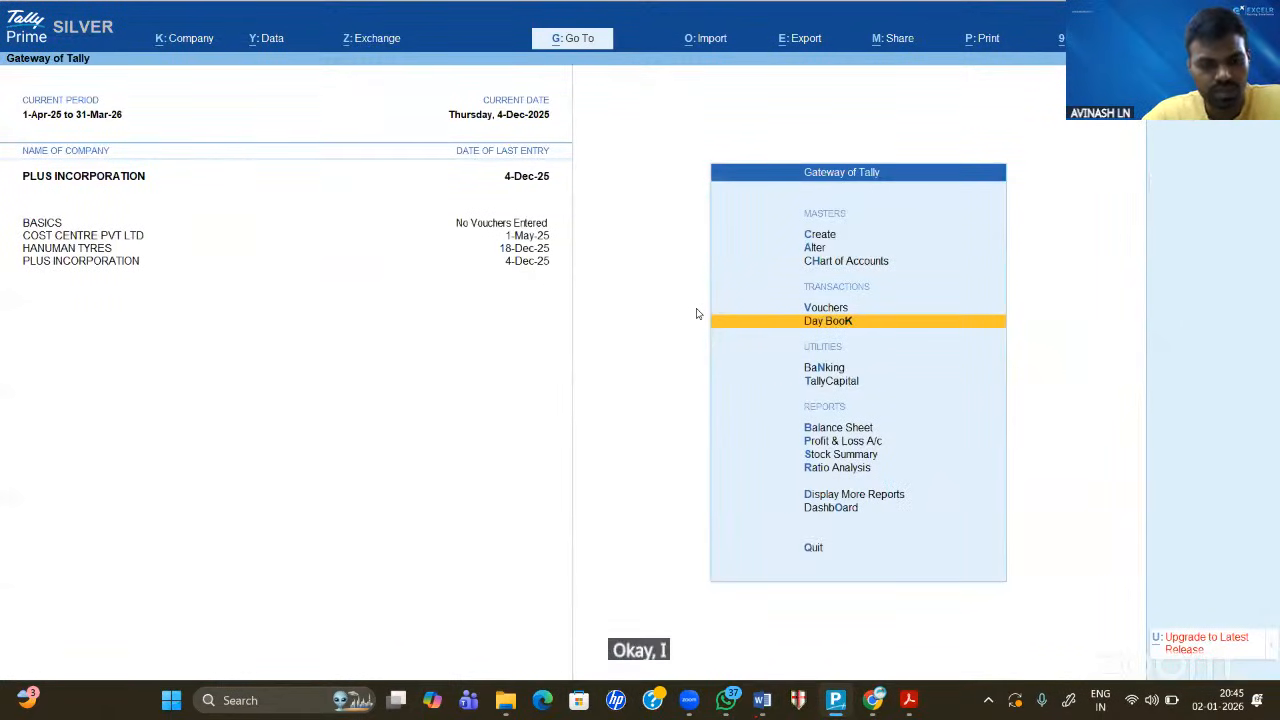
pyautogui.hotkey('alt', 'F2')
pyautogui.press('Return')
pyautogui.press('Return')
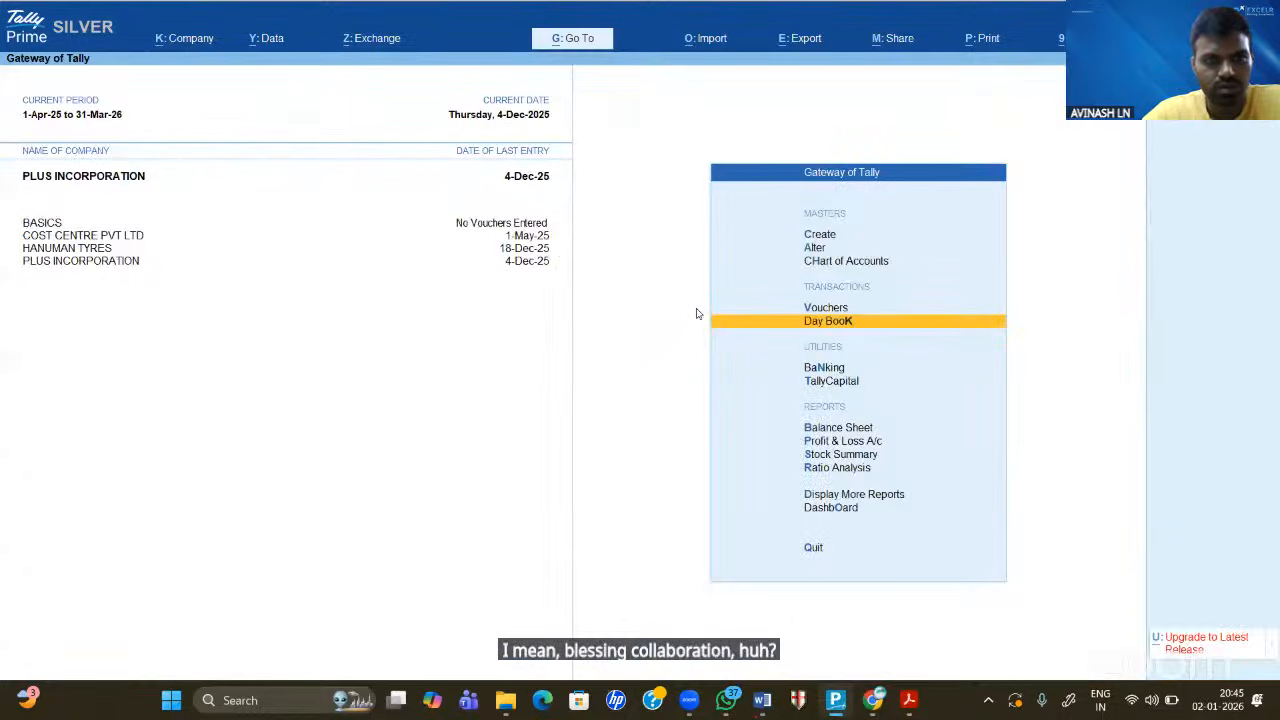
# - Switch the active company to COST CENTRE PVT LTD through F3 Change Company
pyautogui.press('F3')
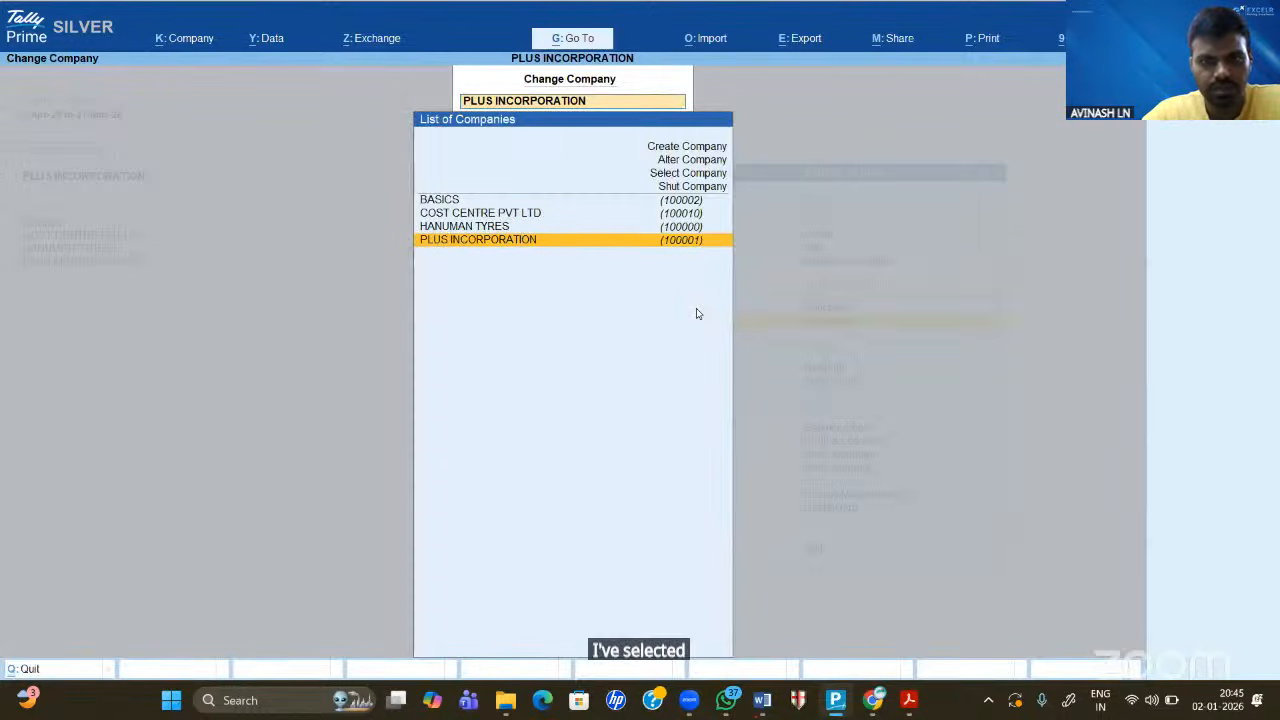
pyautogui.press('Up')
pyautogui.press('Up')
pyautogui.press('Return')
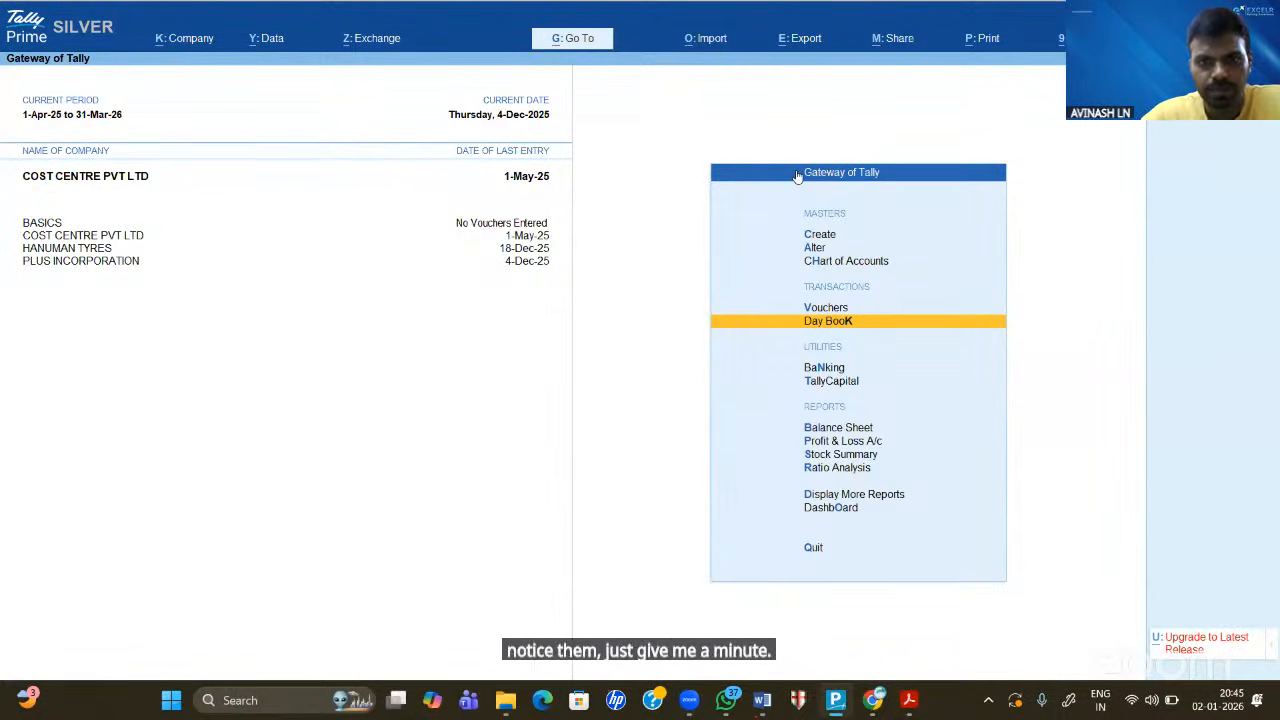
pyautogui.hotkey('alt', 'Tab')
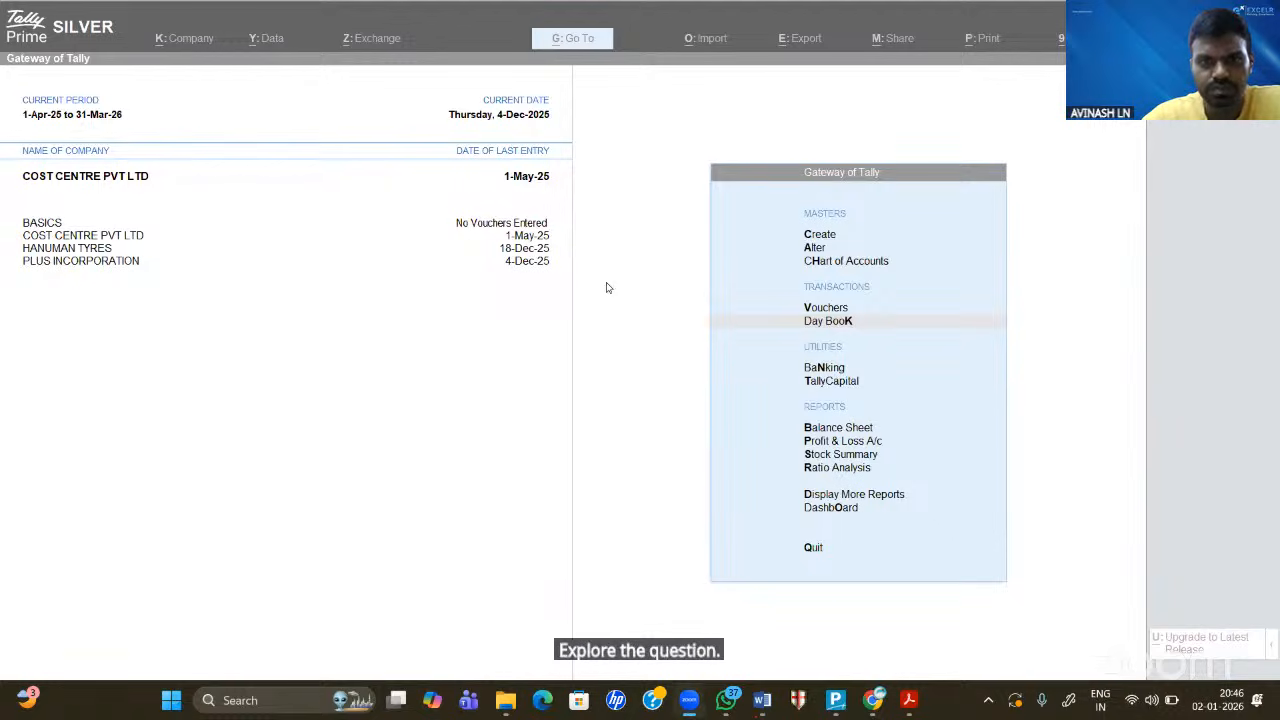
pyautogui.click(570, 316)
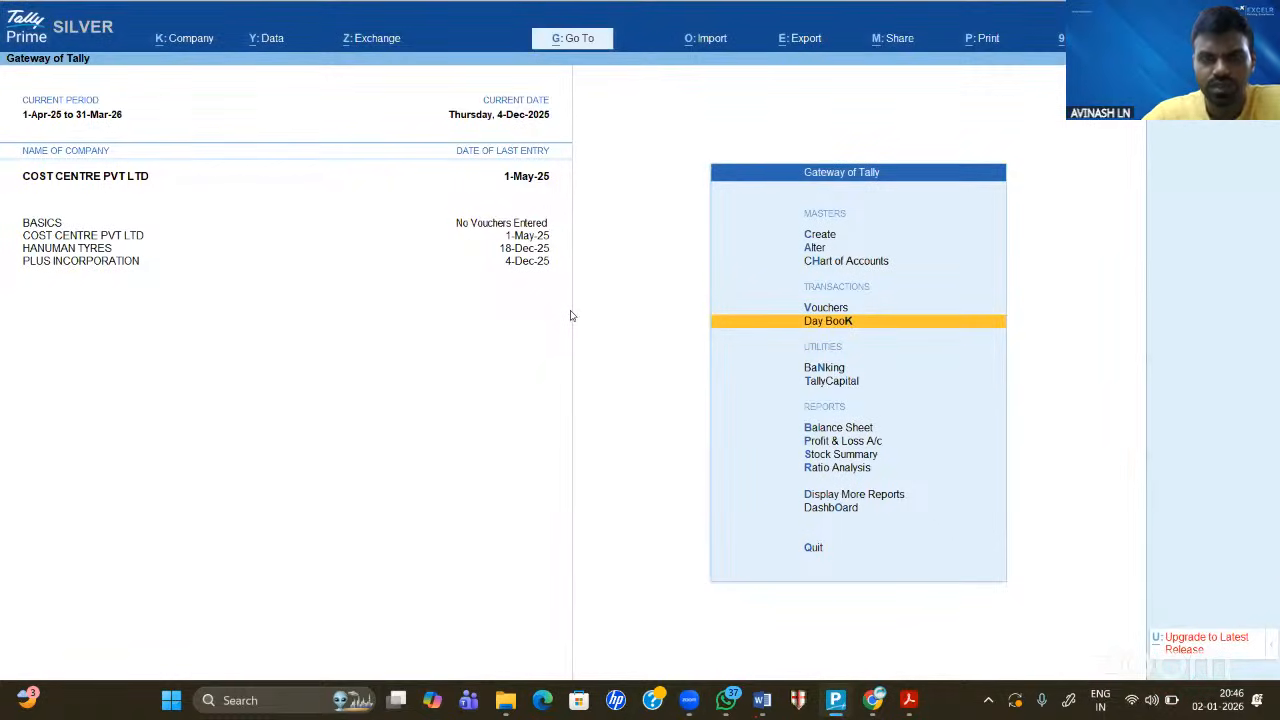
# - Set the Day Book period to 1-Apr-25 through 31-Mar-26 and select Cash sales voucher 1
pyautogui.press('Return')
pyautogui.press('Escape')
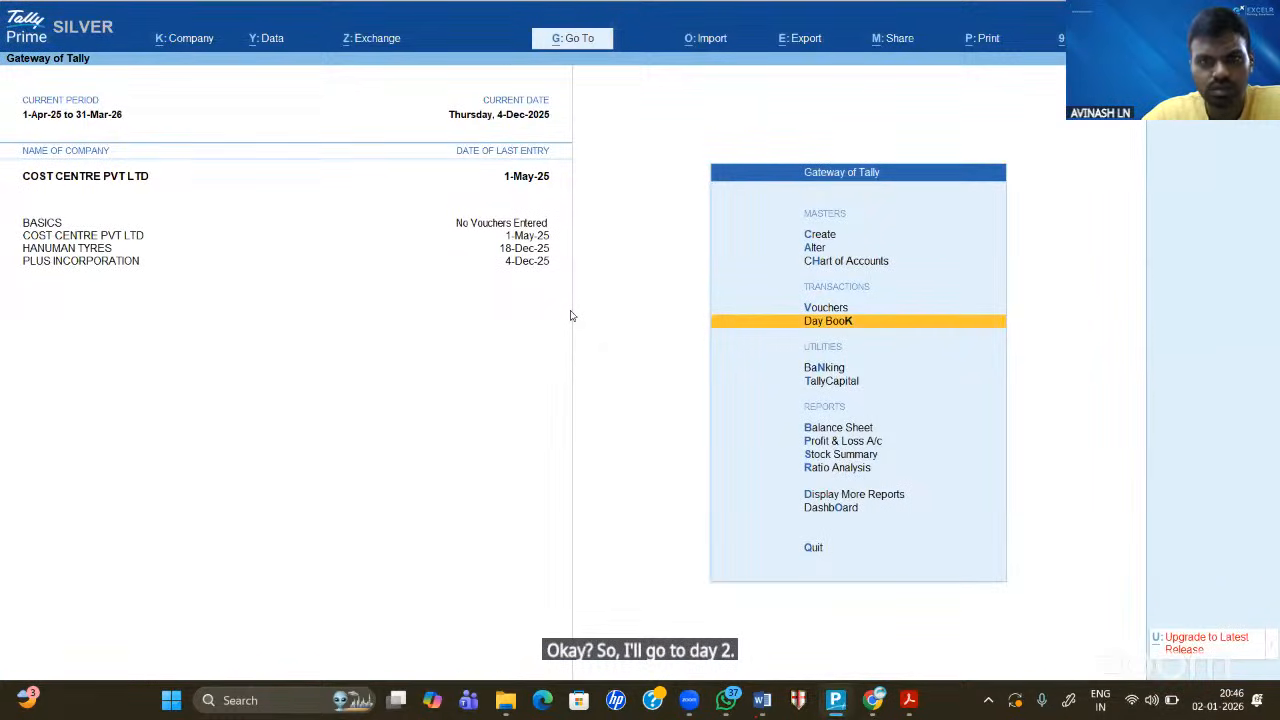
pyautogui.press('Return')
pyautogui.hotkey('alt', 'F2')
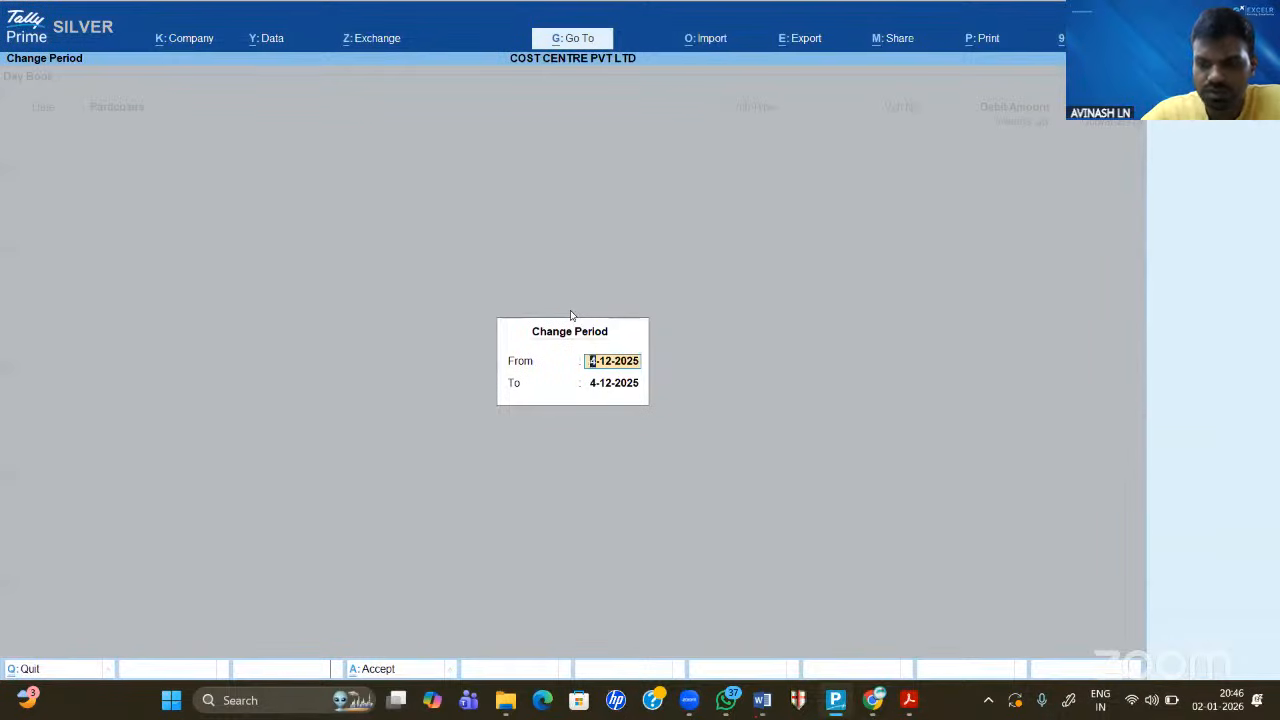
pyautogui.write('1.4.25')
pyautogui.press('Return')
pyautogui.write('.31')
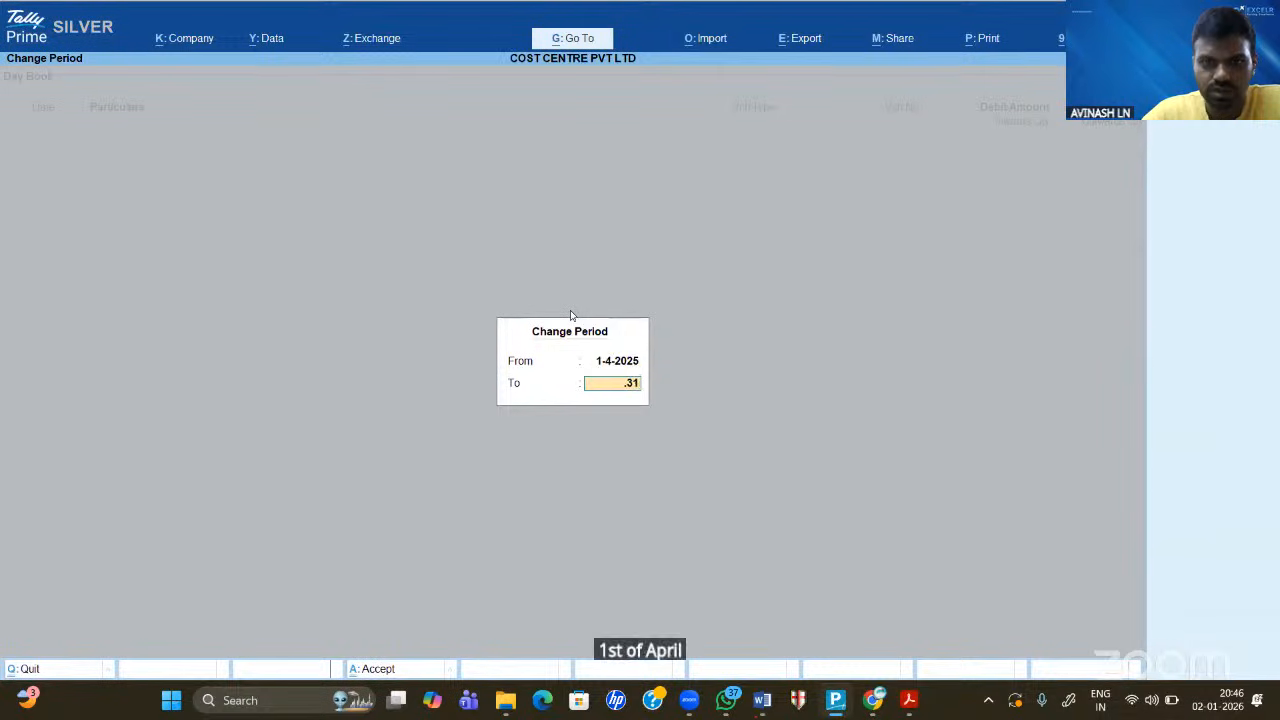
pyautogui.press('BackSpace')
pyautogui.press('BackSpace')
pyautogui.press('BackSpace')
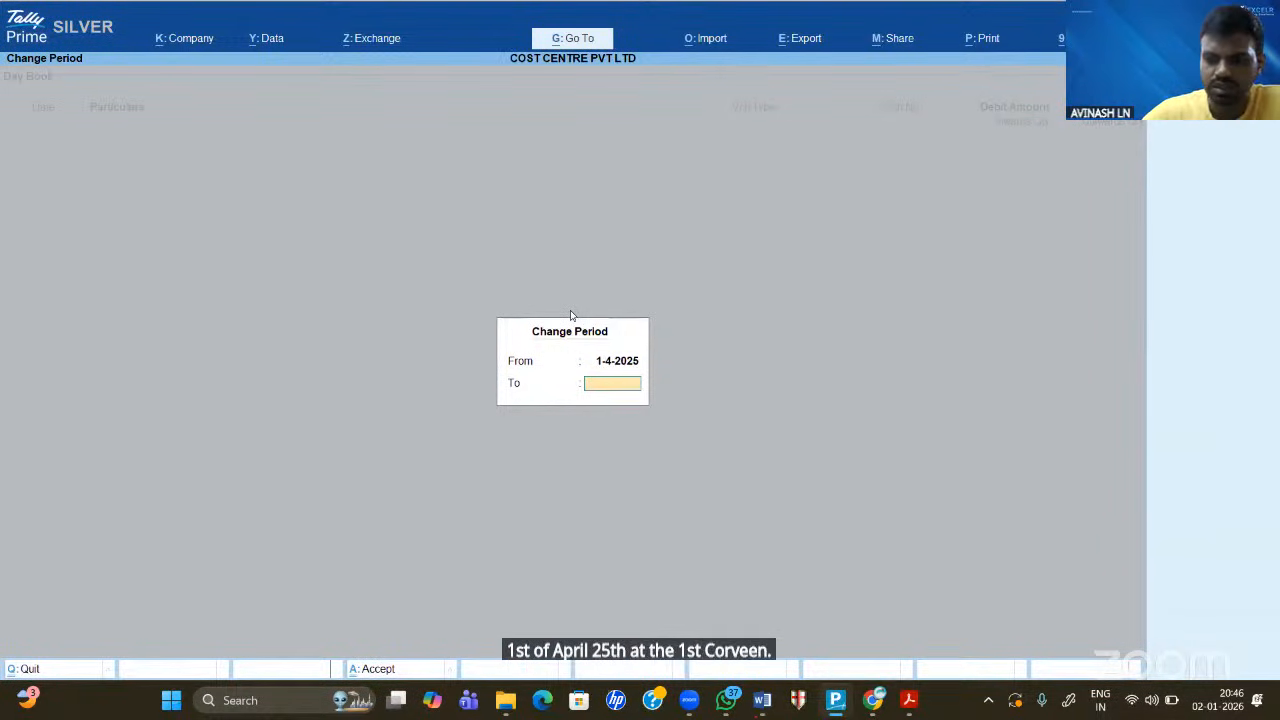
pyautogui.write('31.3.26')
pyautogui.press('Return')
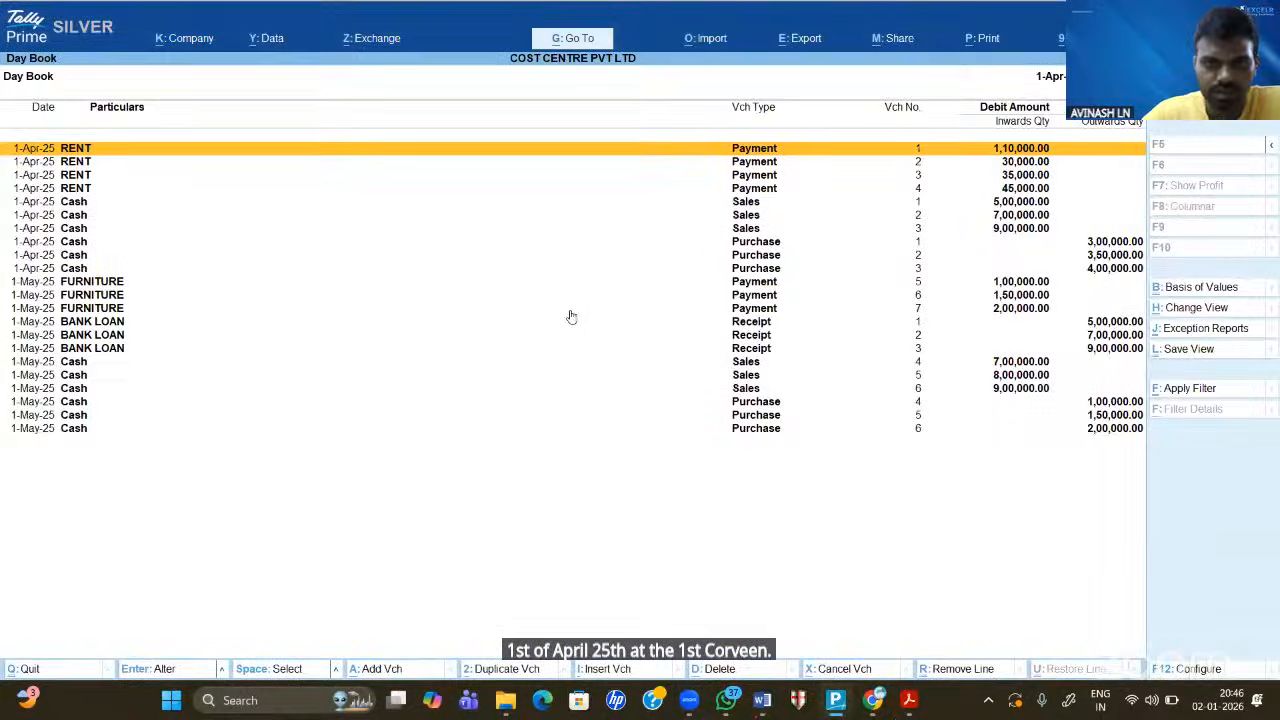
pyautogui.press('Down')
pyautogui.press('Down')
pyautogui.press('Down')
pyautogui.press('Down')
pyautogui.press('Down')
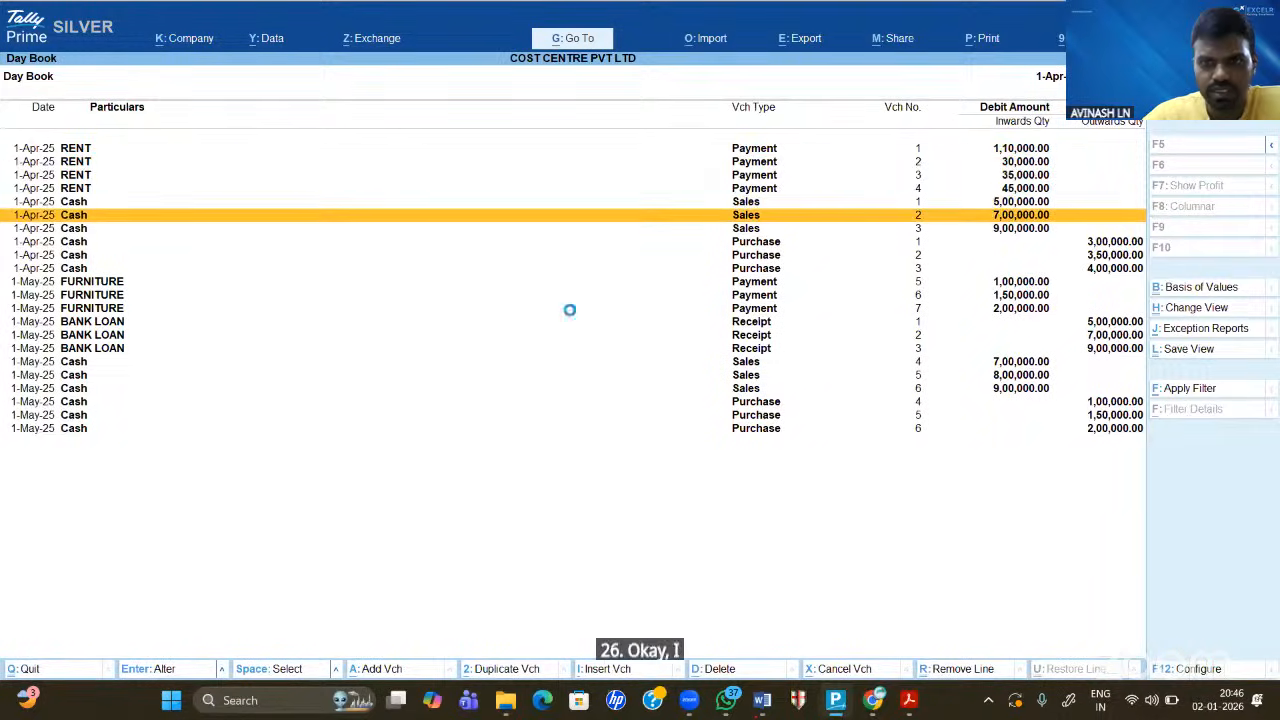
pyautogui.press('Up')
# - Open Cash sales voucher No. 1 and preview its printed invoice
pyautogui.press('Return')
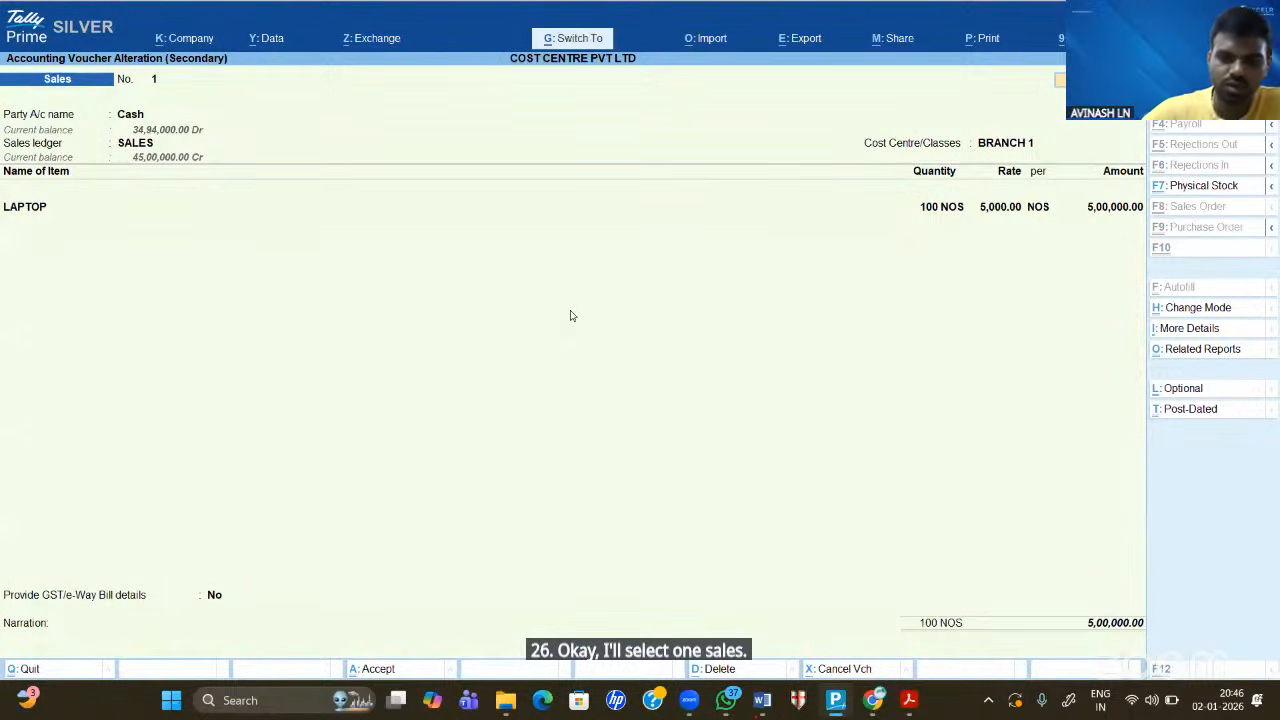
pyautogui.hotkey('alt', 'p')
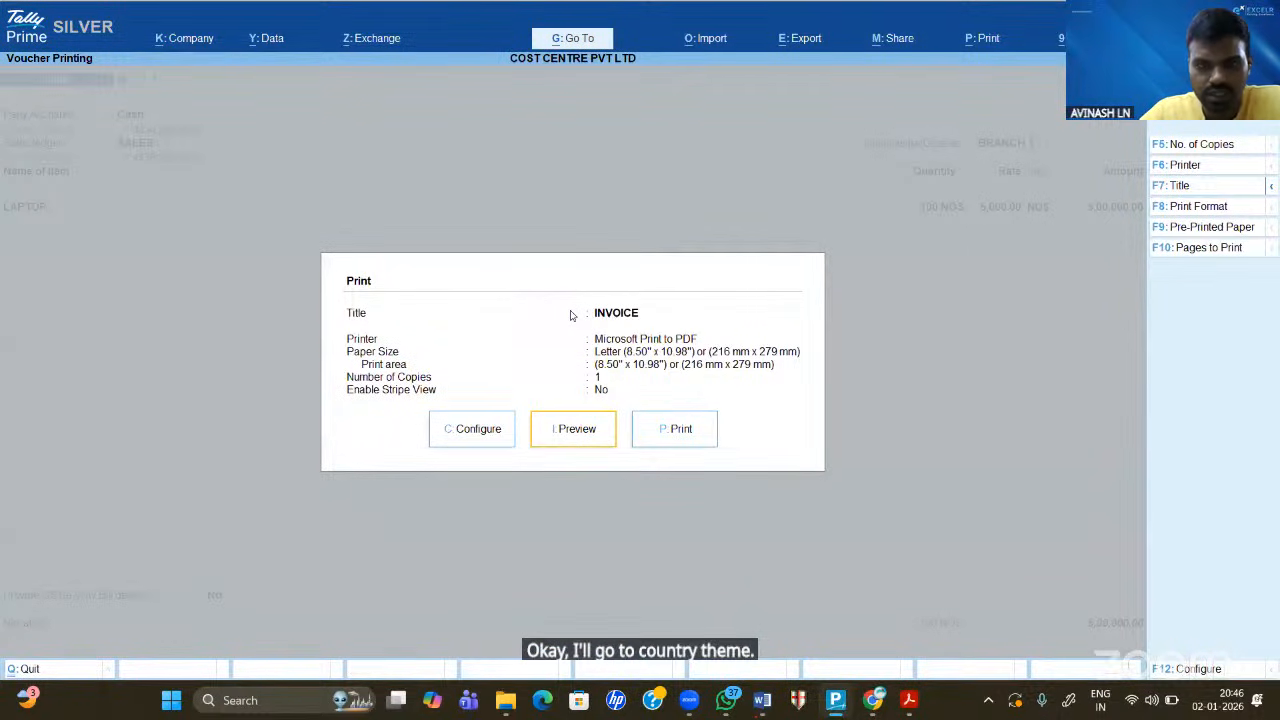
pyautogui.press('i')
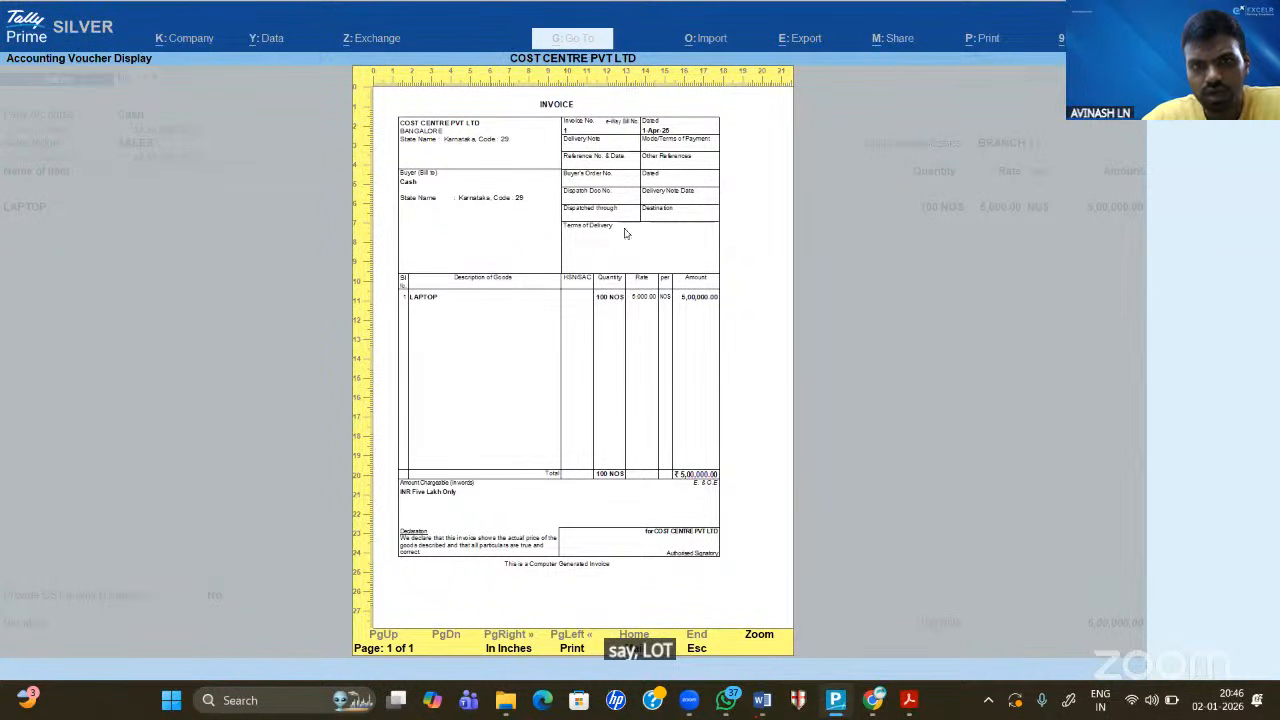
pyautogui.press('Escape')
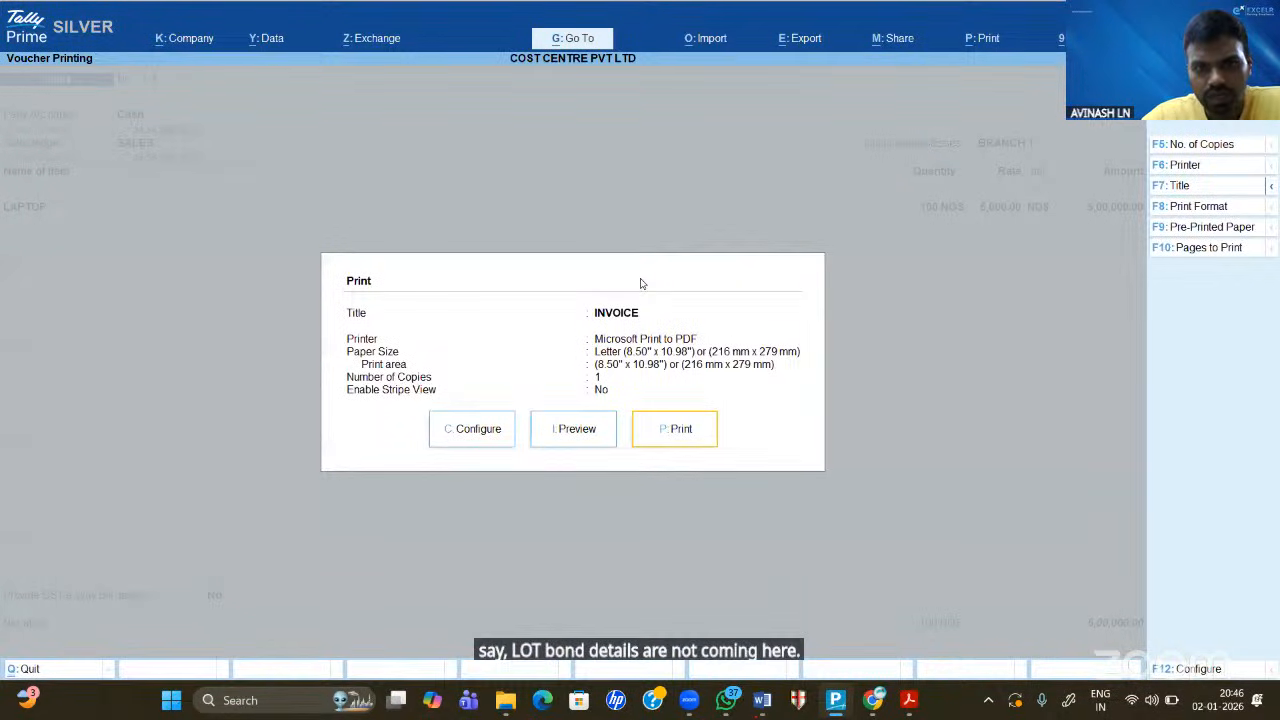
# - Search the print configuration for 'LUT' and confirm Show LUT/Bond details is Yes
pyautogui.press('c')
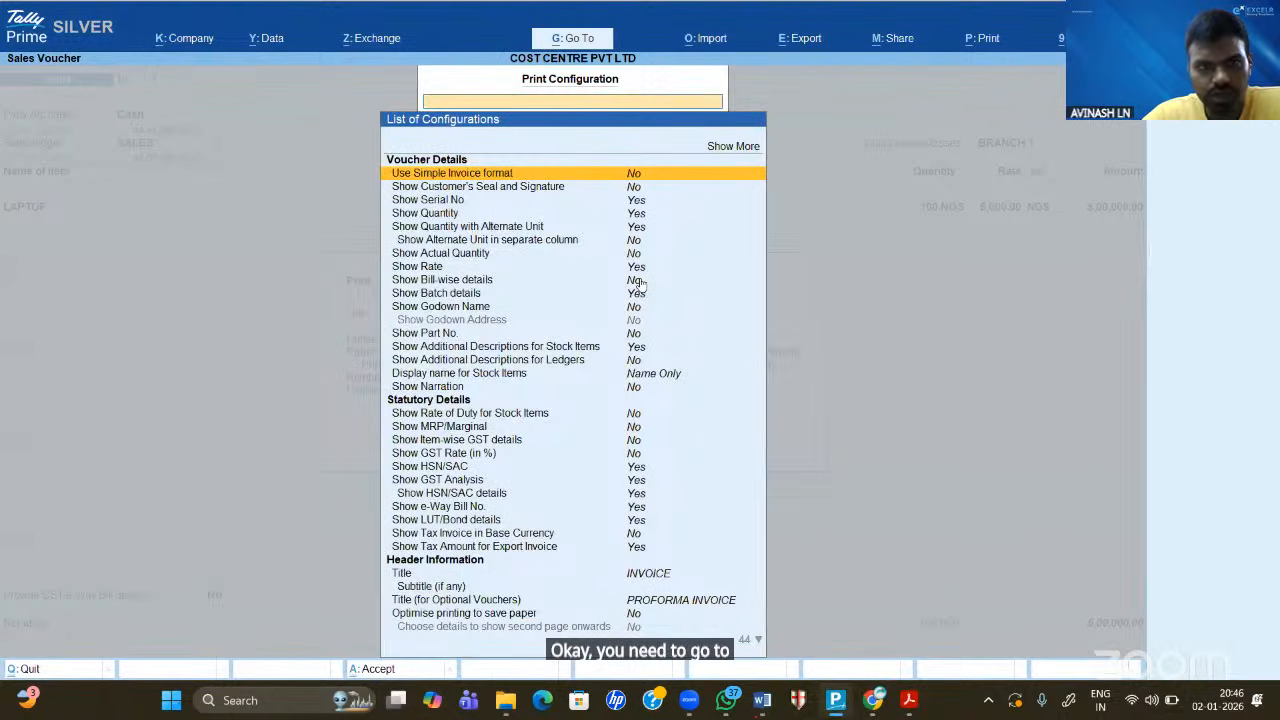
pyautogui.write('LUT')
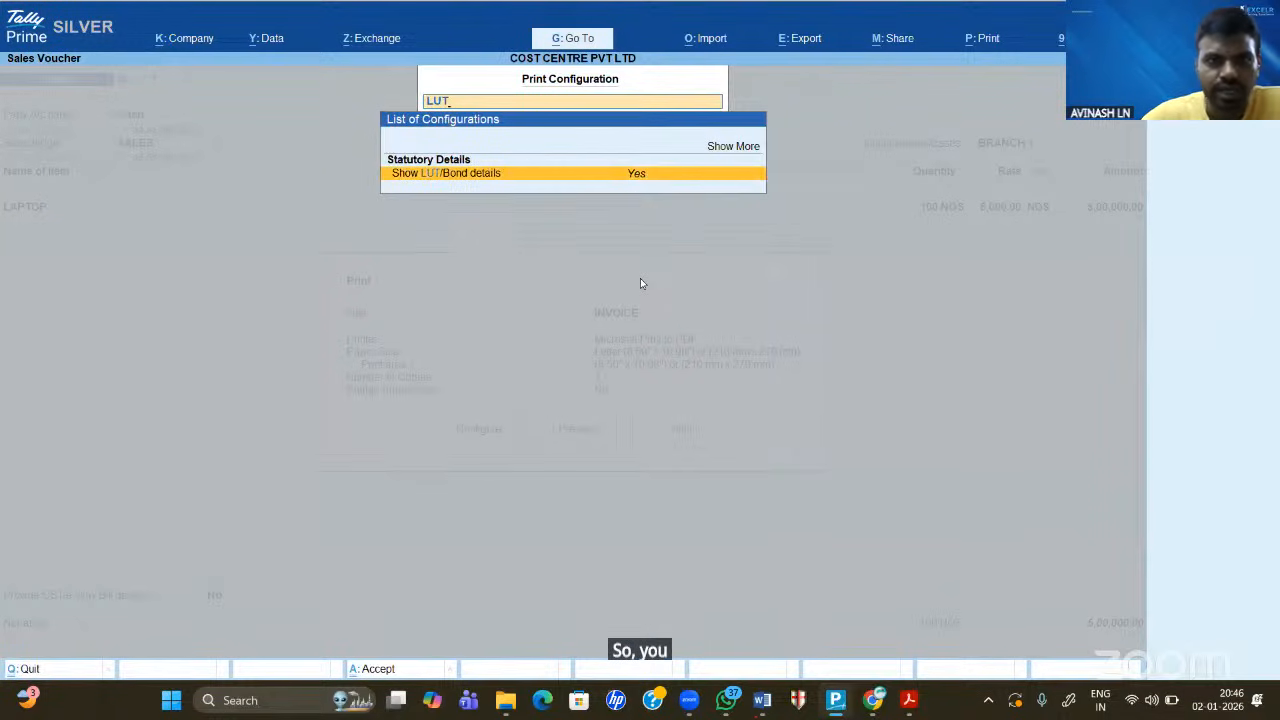
pyautogui.press('Return')
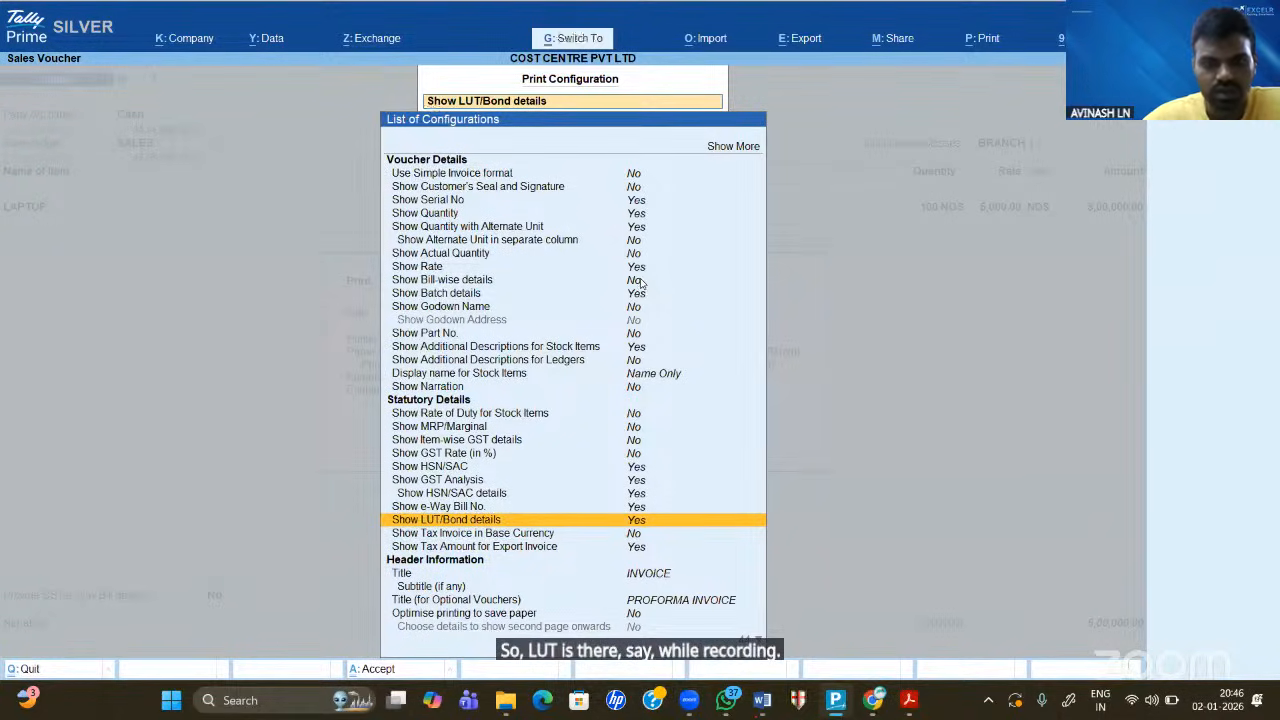
pyautogui.press('Escape')
# - Preview the invoice again, then close everything back to the Gateway of Tally
pyautogui.press('i')
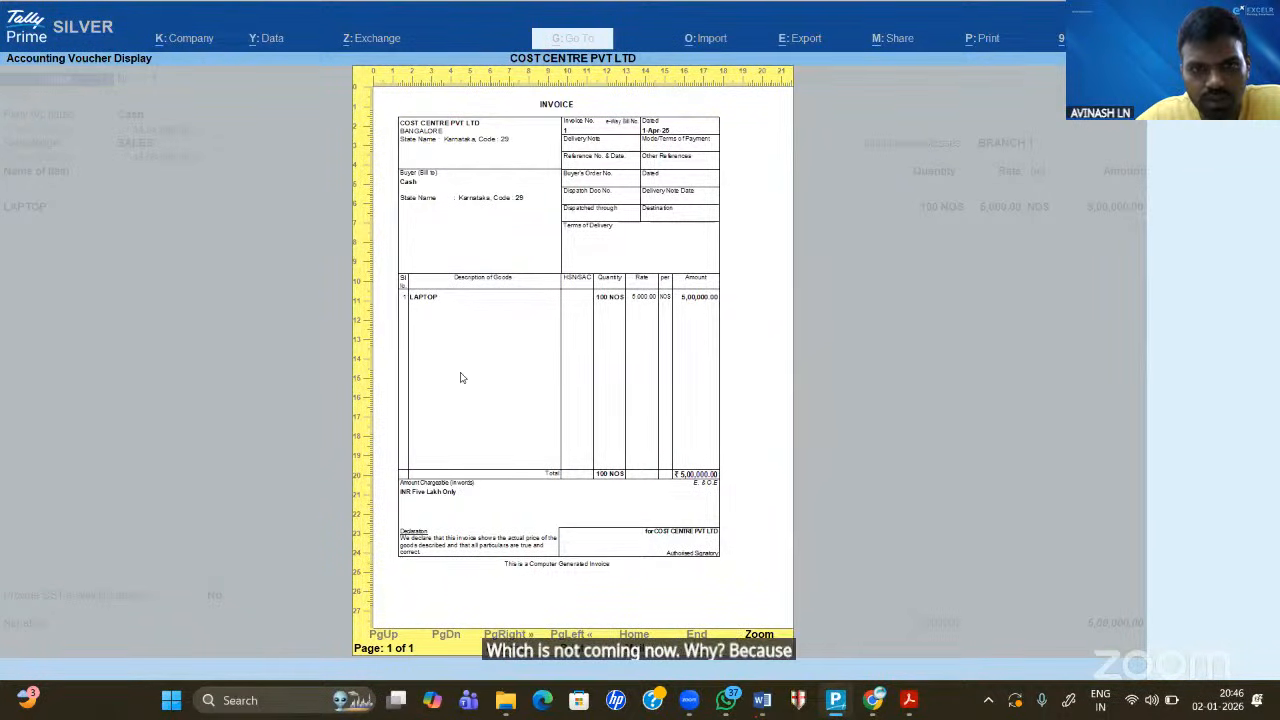
pyautogui.press('Escape')
pyautogui.press('Escape')
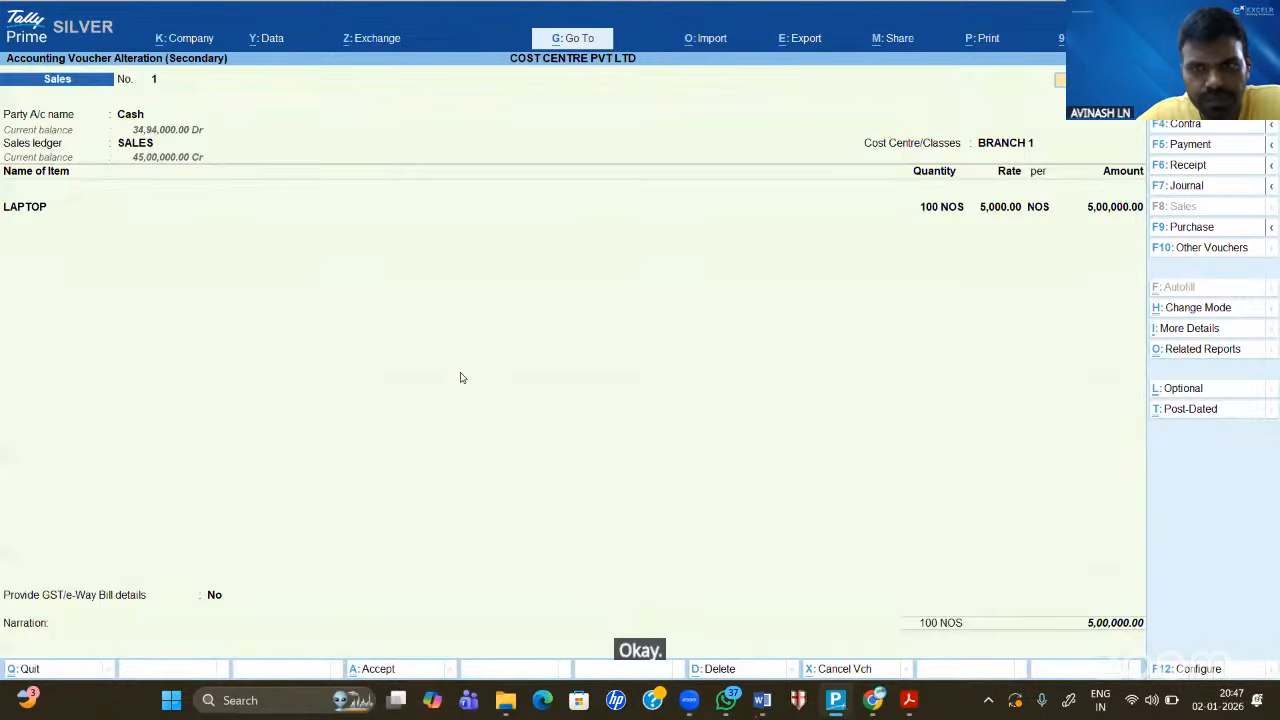
pyautogui.press('Escape')
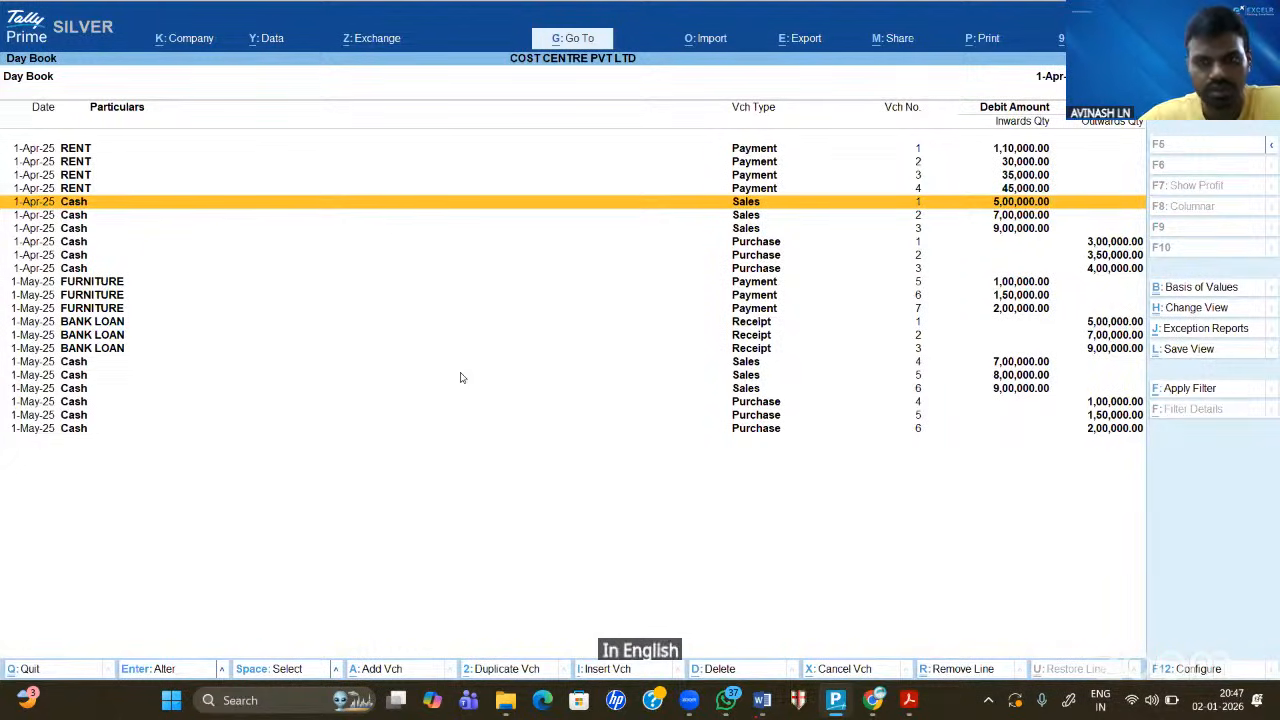
pyautogui.press('Escape')
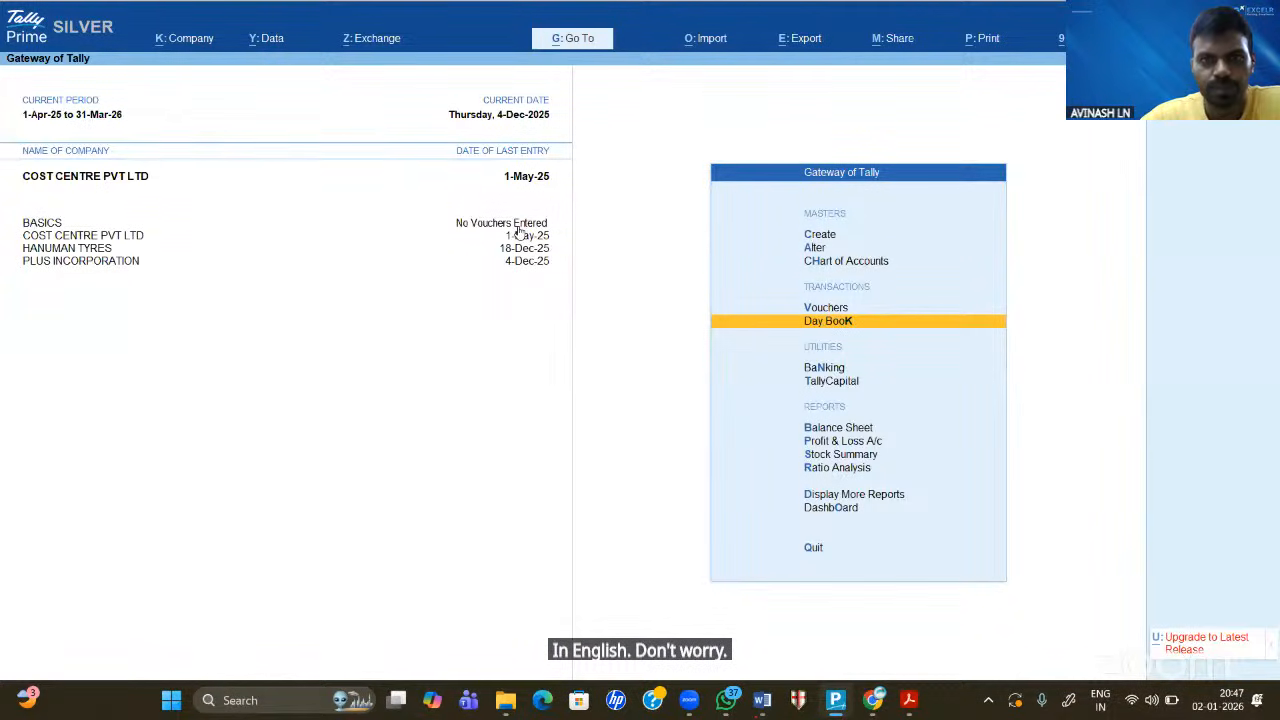
pyautogui.hotkey('alt', 'Tab')
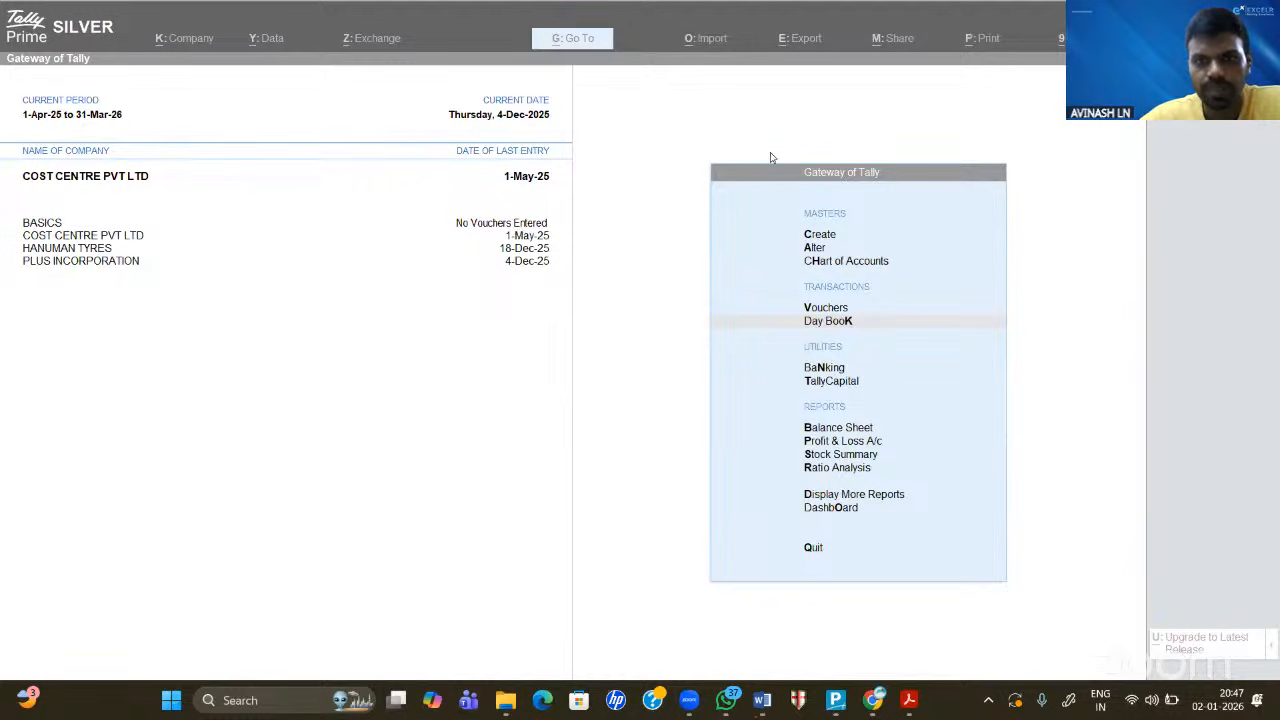
pyautogui.click(627, 301)
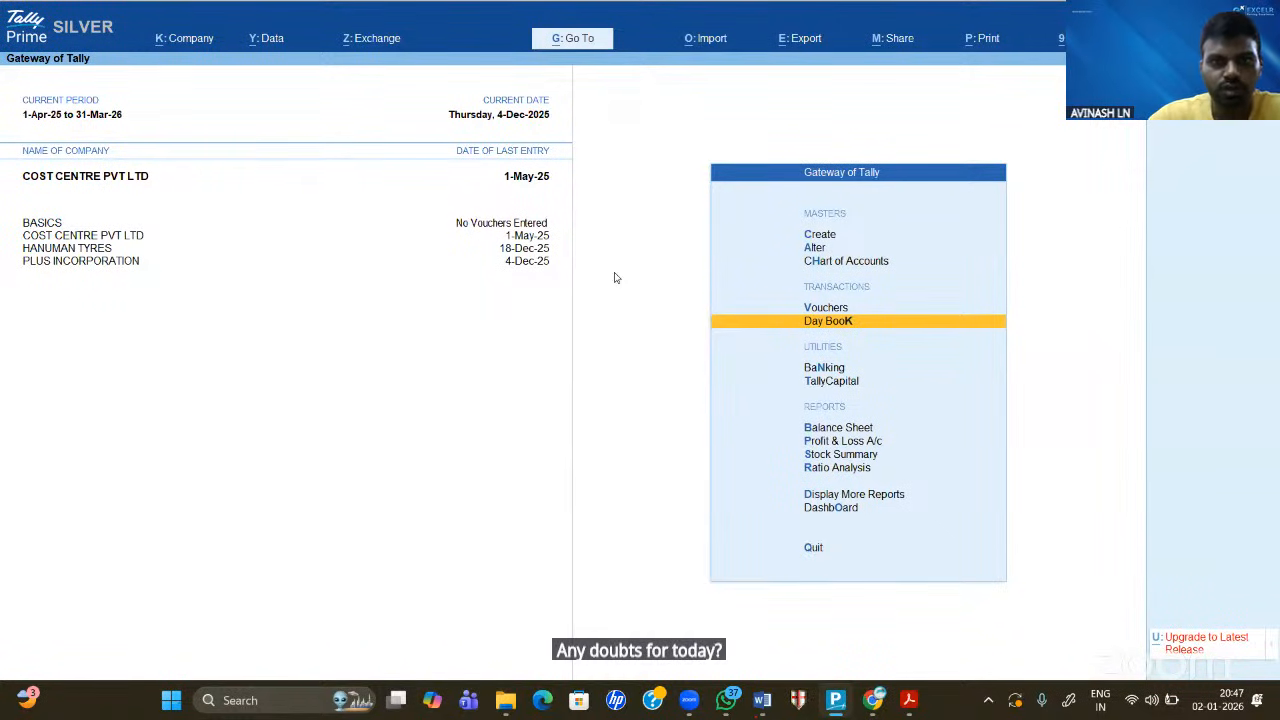
pyautogui.click(560, 200)
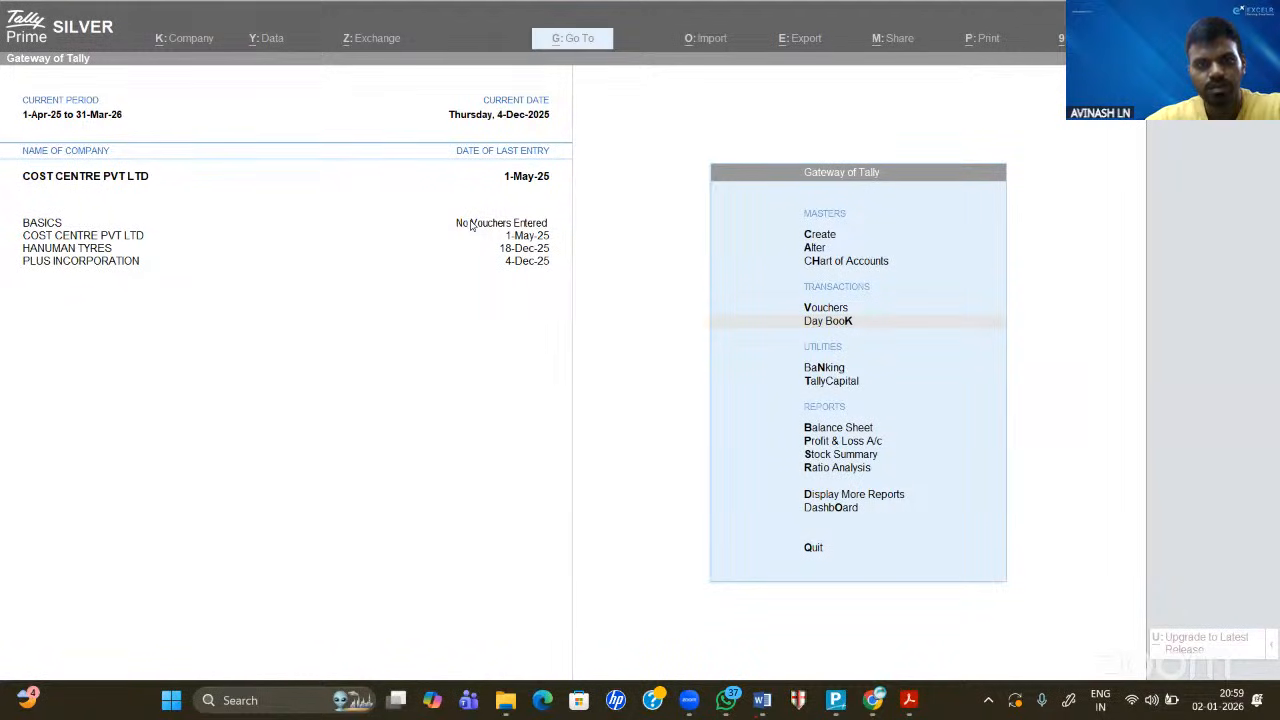
pyautogui.click(592, 316)
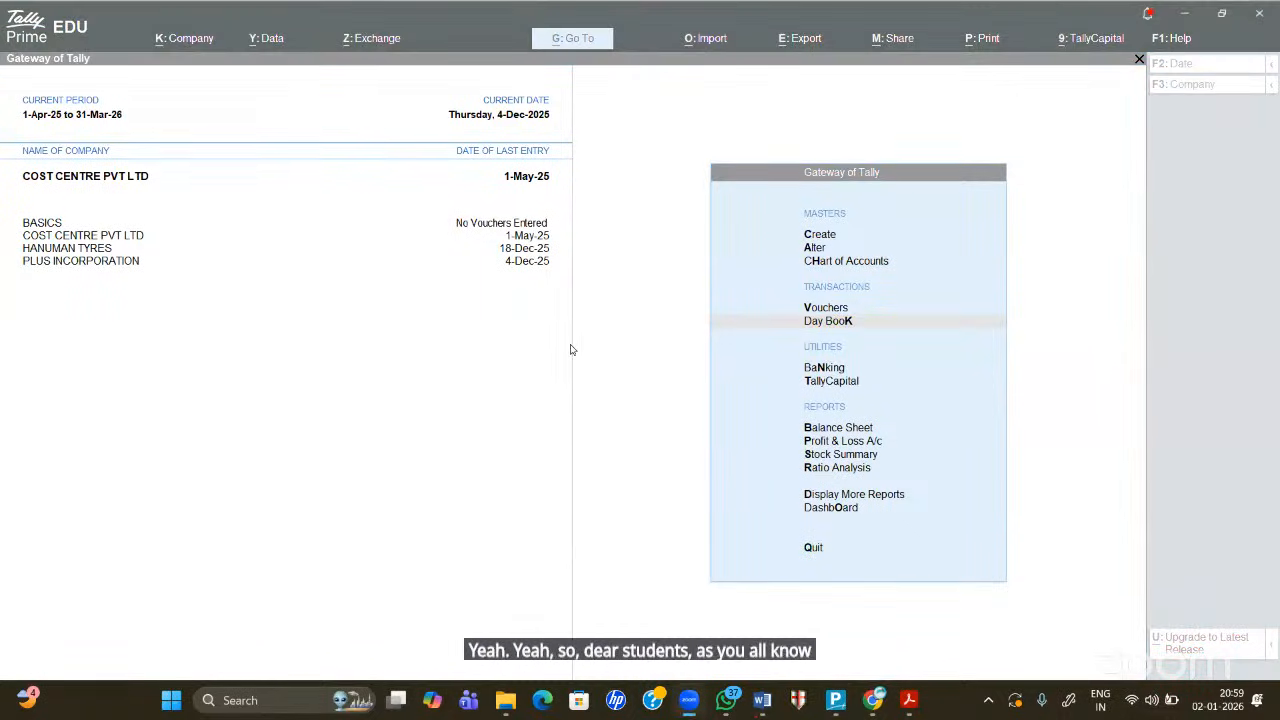
pyautogui.click(571, 350)
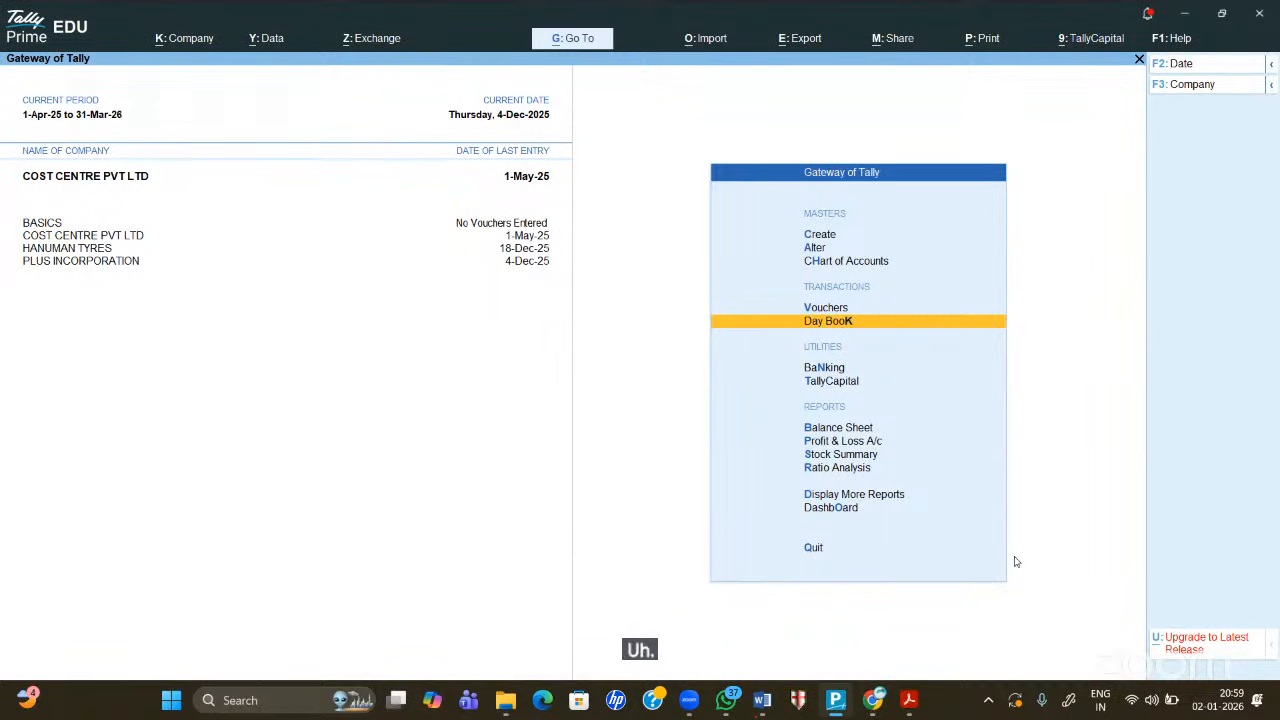
pyautogui.click(684, 583)
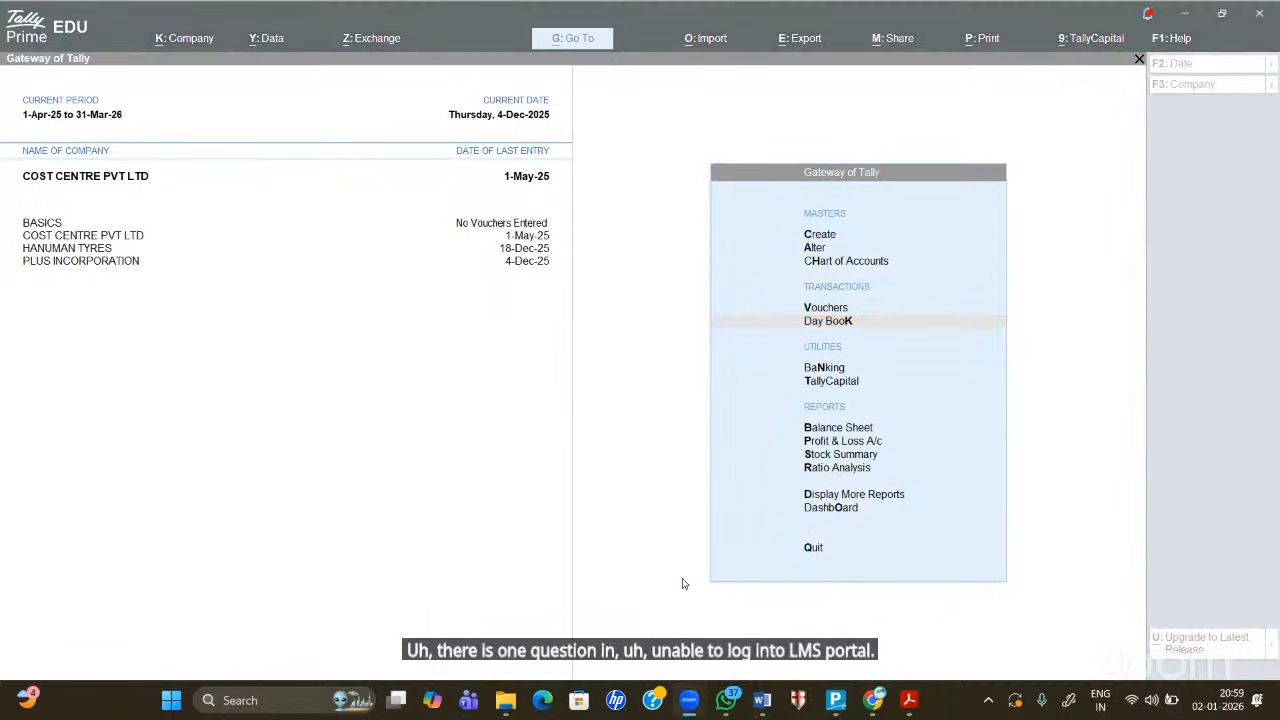